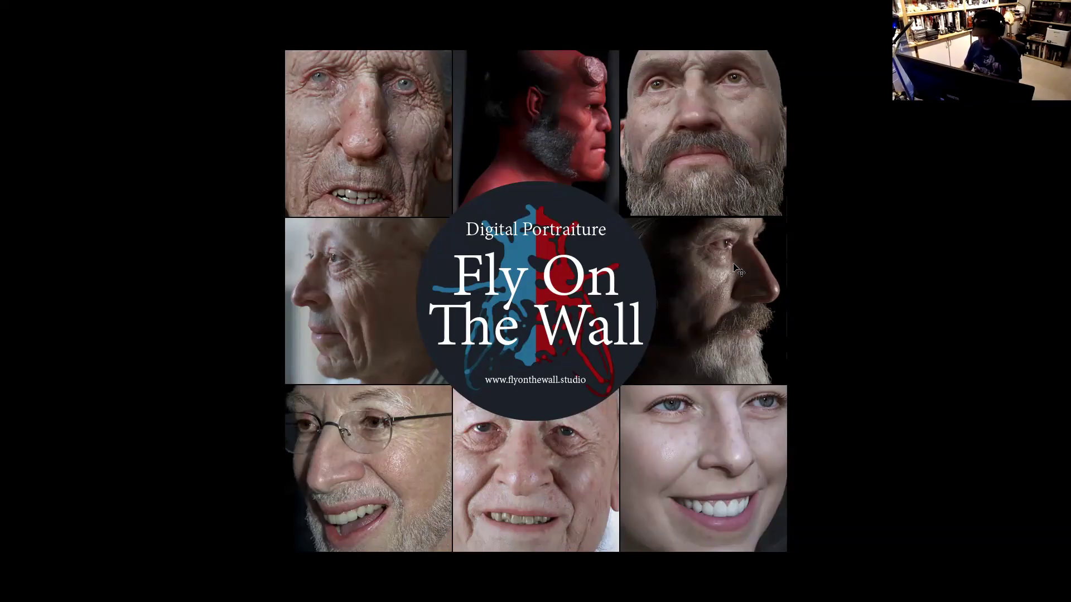
Return the Fly On The Wall portrait collage from full-screen display to a floating document window and reposition that window.
{"action": "key", "text": "f"}
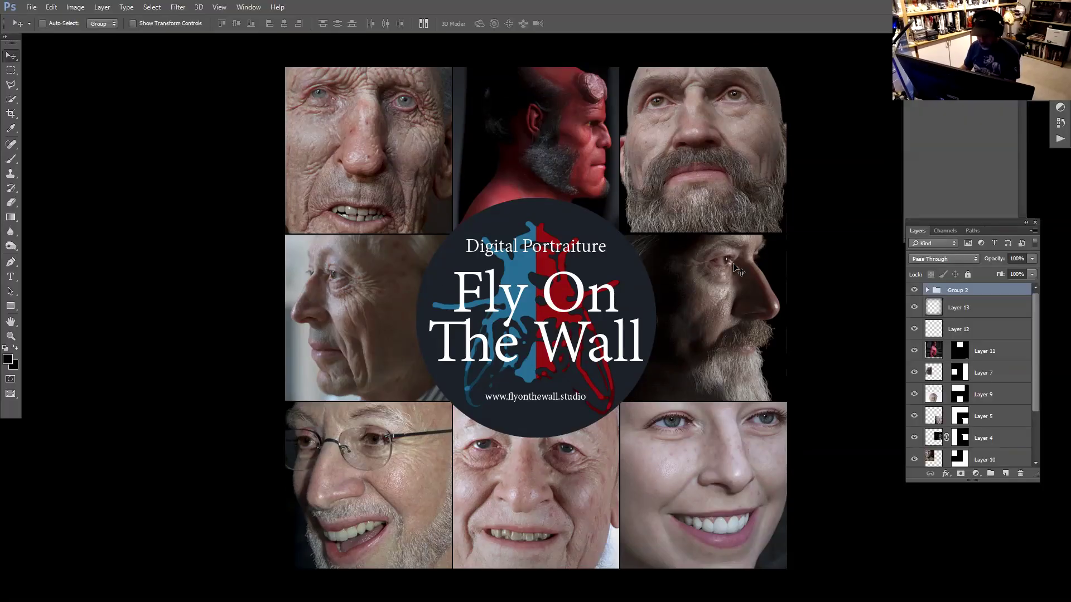
{"action": "key", "text": "r"}
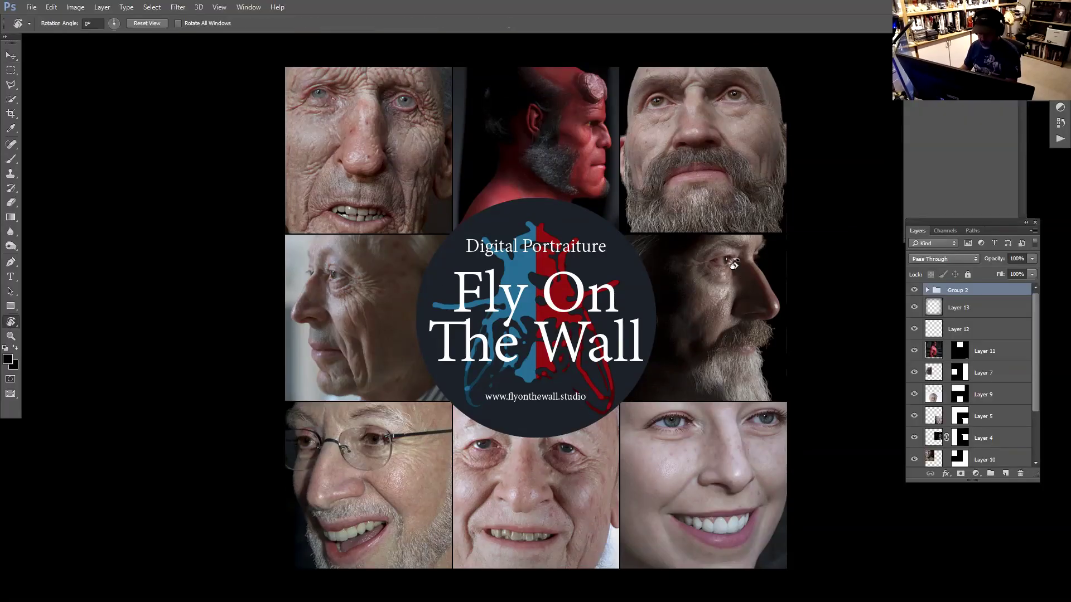
{"action": "key", "text": "a"}
{"action": "scroll", "coordinate": [733, 266], "scroll_direction": "down", "scroll_amount": 2}
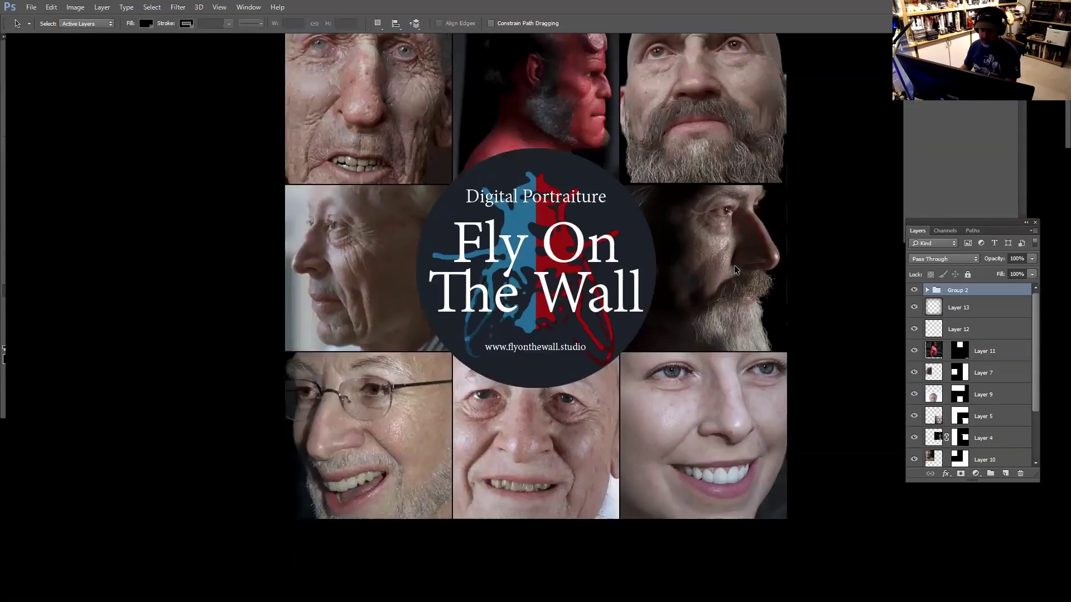
{"action": "scroll", "coordinate": [745, 262], "scroll_direction": "up", "scroll_amount": 2}
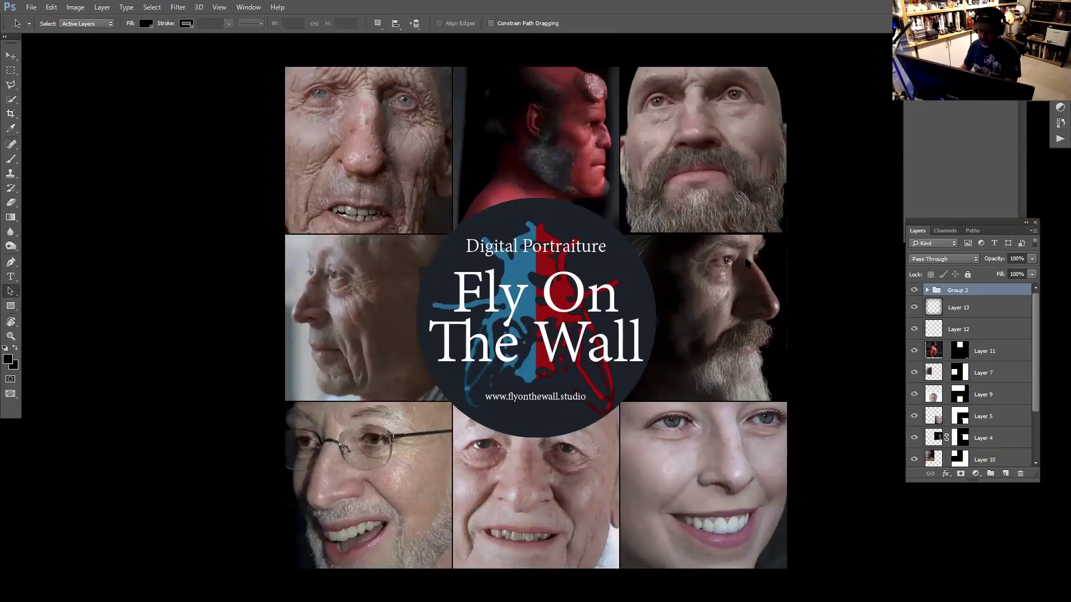
{"action": "key", "text": "f"}
{"action": "key", "text": "f"}
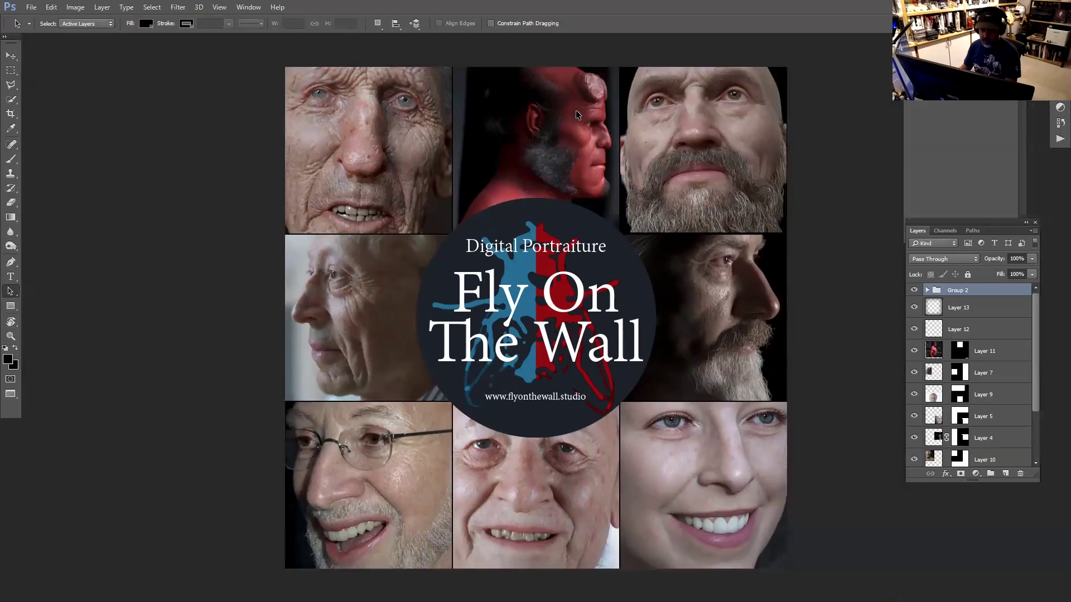
{"action": "key", "text": "f"}
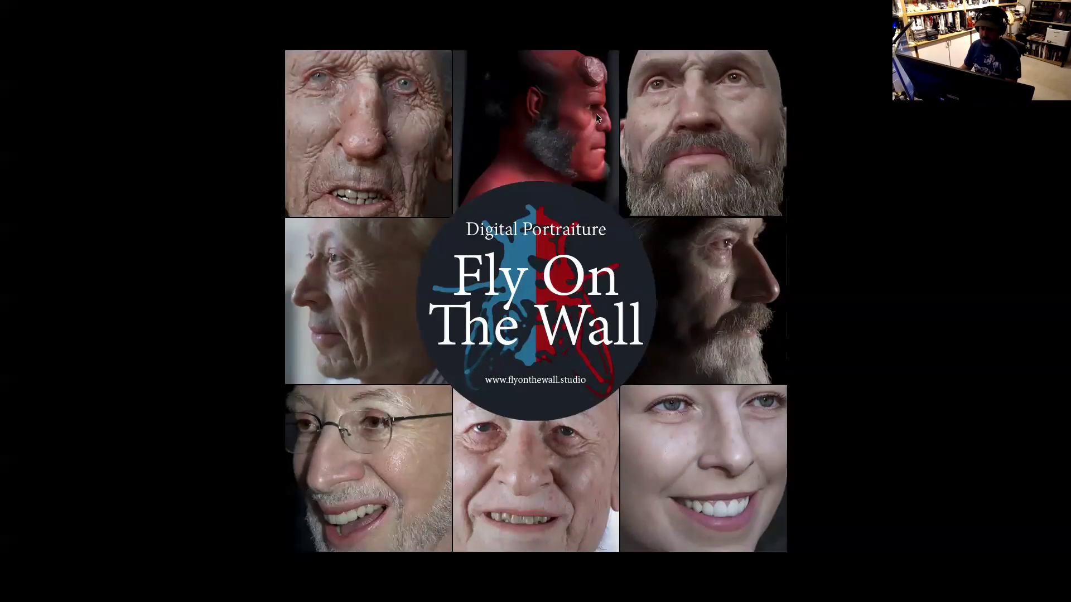
{"action": "key", "text": "f"}
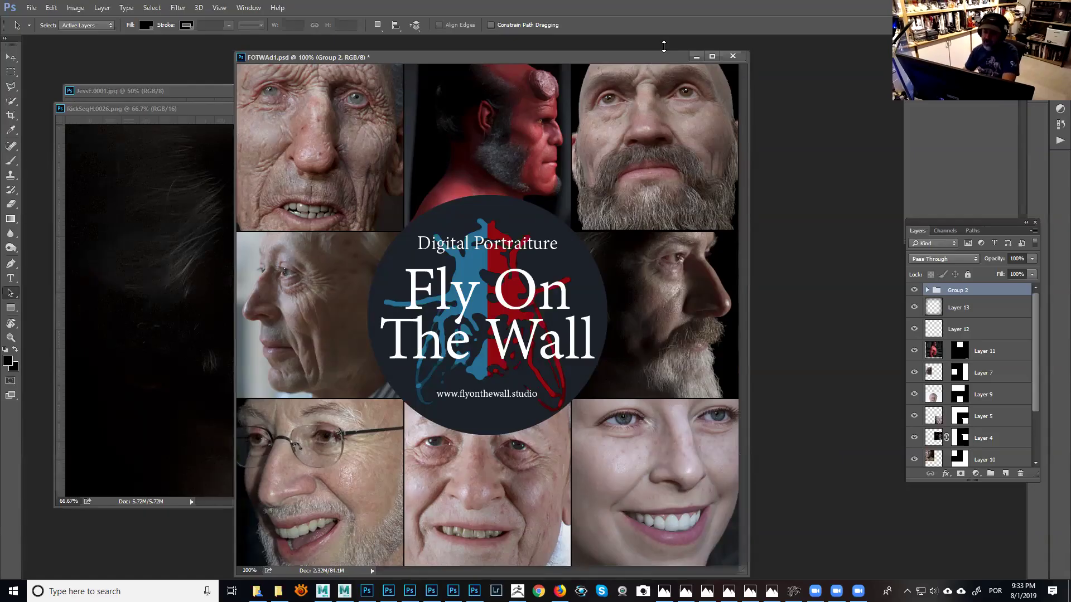
{"action": "left_click_drag", "start_coordinate": [645, 53], "coordinate": [664, 47]}
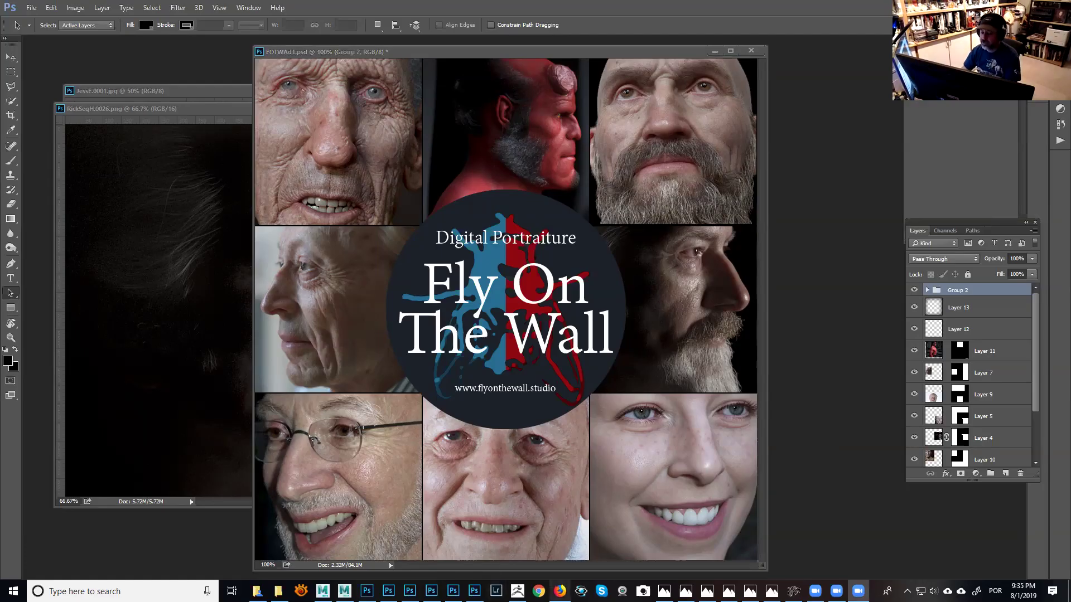
Switch to Maya's Arnold RenderView and compare the smiling woman's portrait render with the reference photo _MG_9806.CR2.
{"action": "mouse_move", "coordinate": [559, 590]}
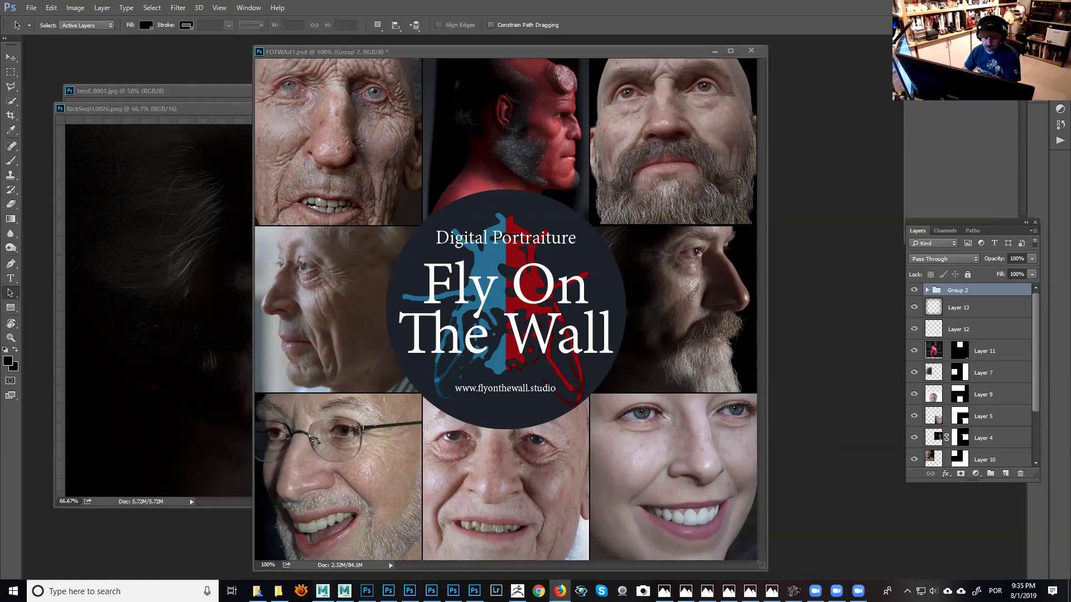
{"action": "left_click", "coordinate": [344, 592]}
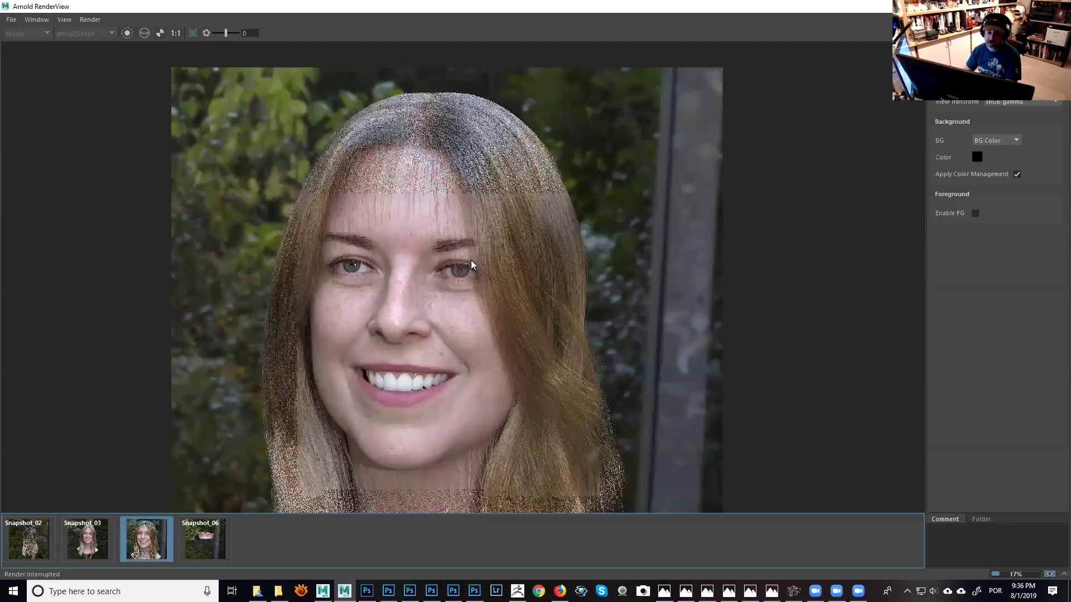
{"action": "middle_click_drag", "start_coordinate": [516, 262], "coordinate": [547, 215]}
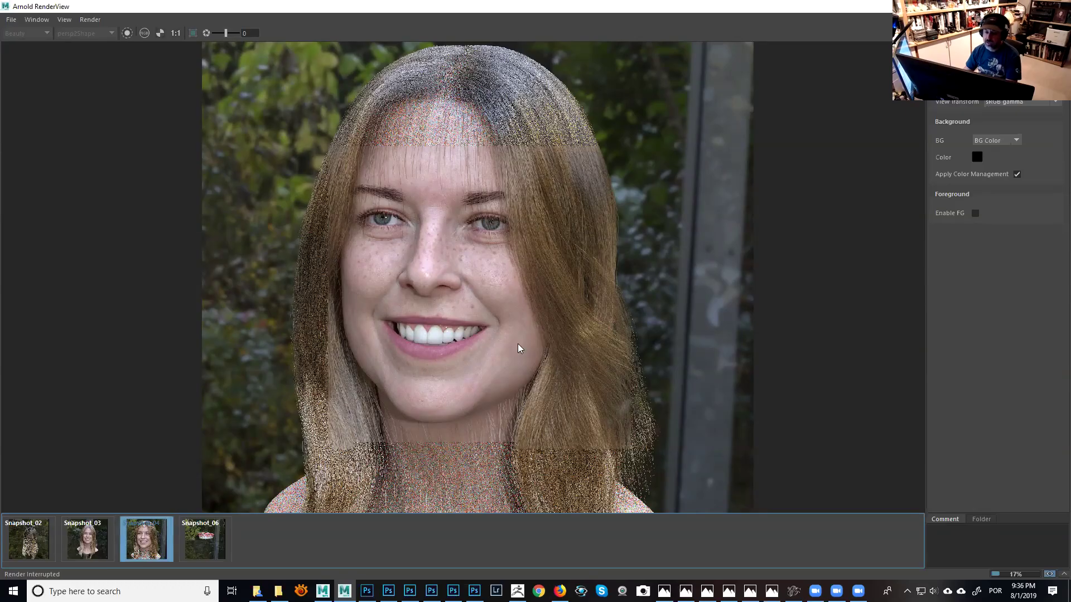
{"action": "left_click", "coordinate": [656, 235]}
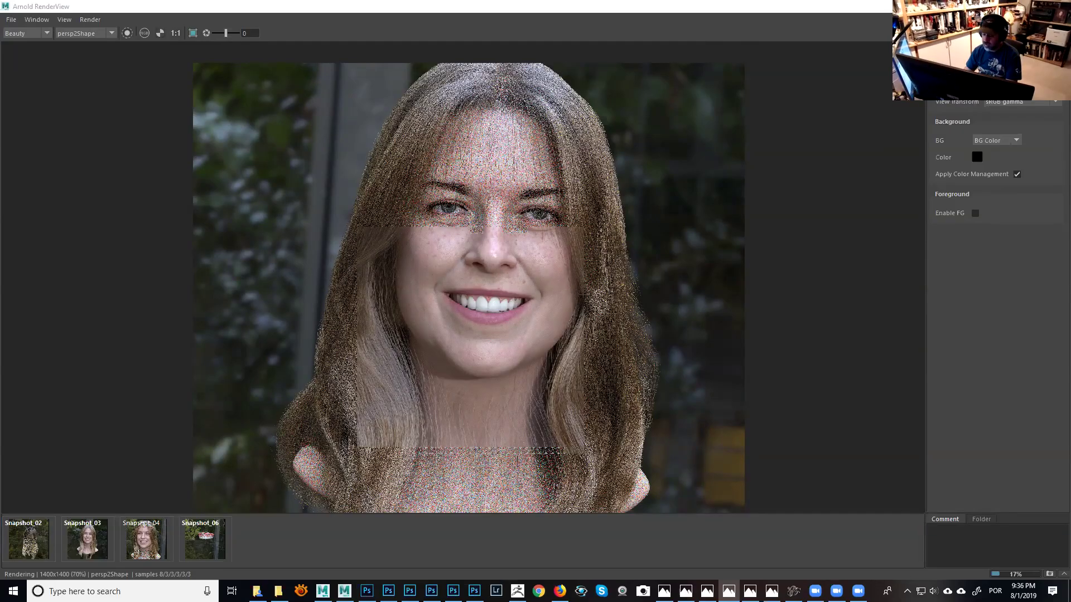
{"action": "key", "text": "alt+Tab"}
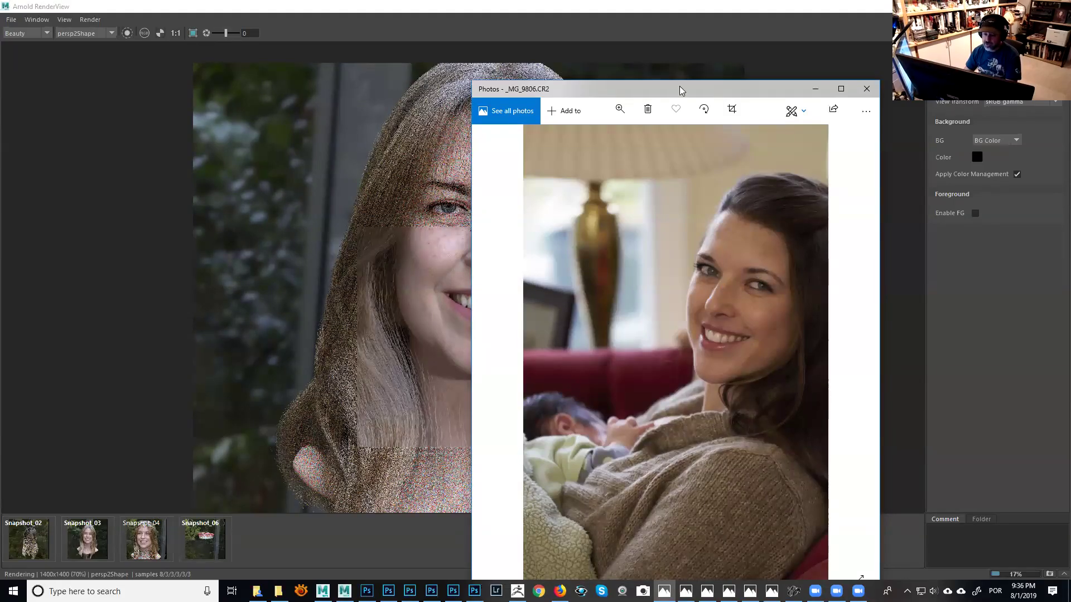
{"action": "left_click", "coordinate": [437, 357]}
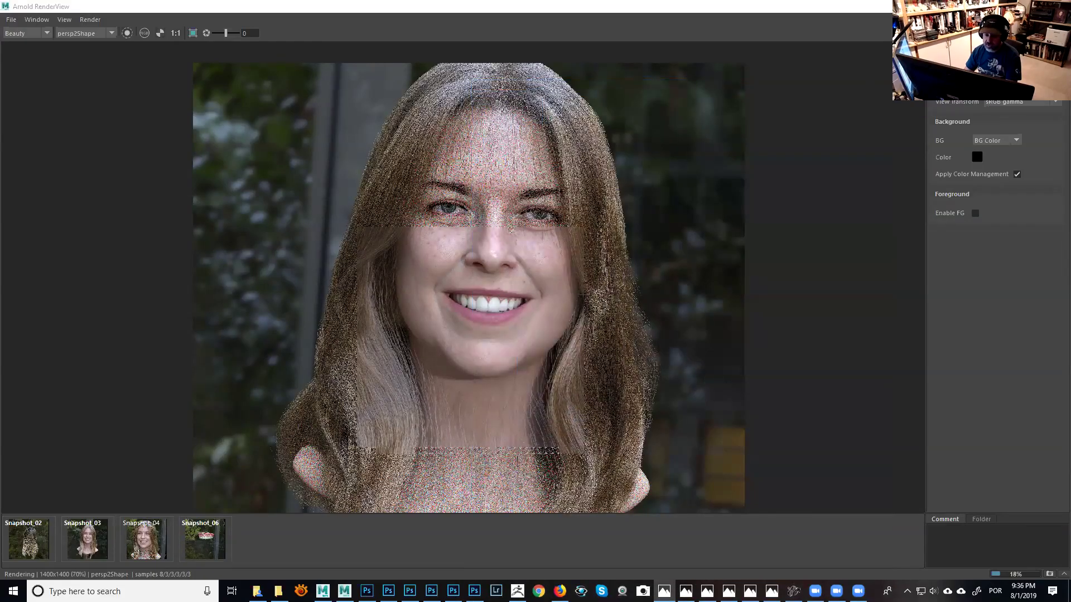
Stop the running portrait render and store a snapshot of its current image.
{"action": "key", "text": "Escape"}
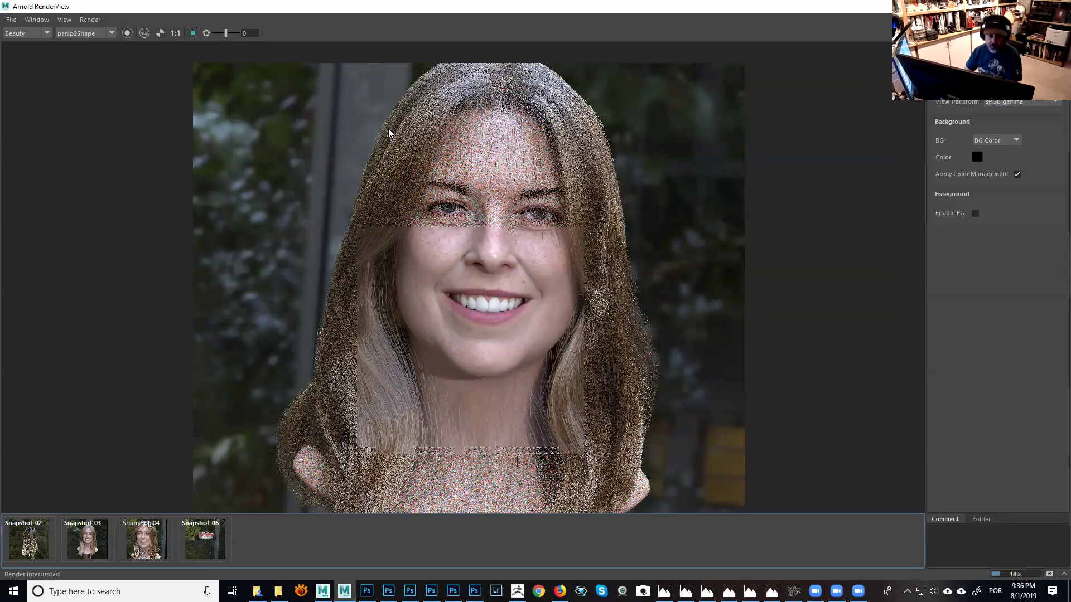
{"action": "left_click", "coordinate": [88, 20]}
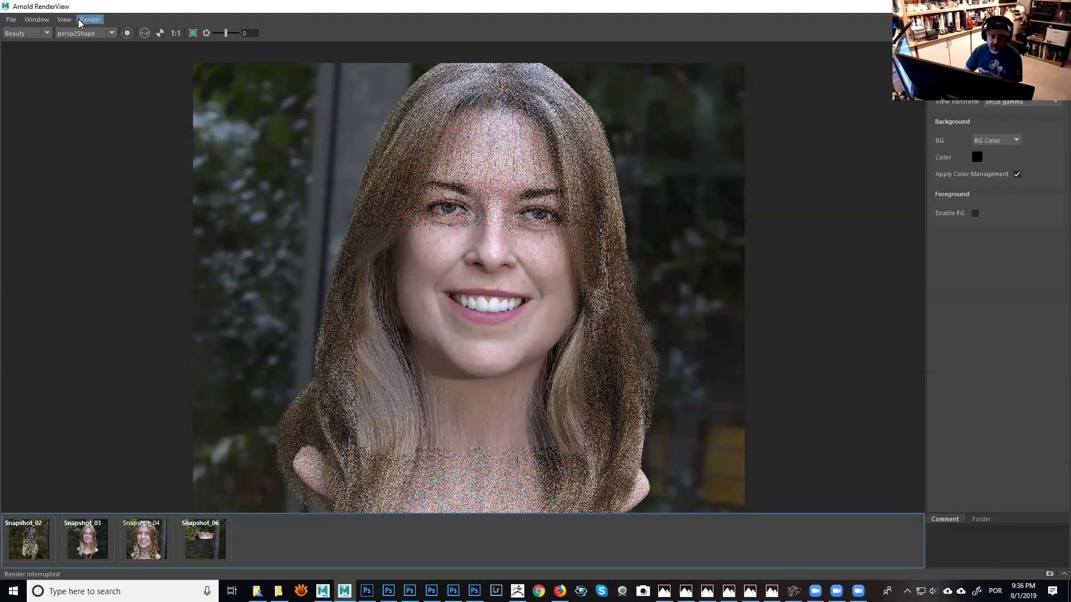
{"action": "key", "text": "Left"}
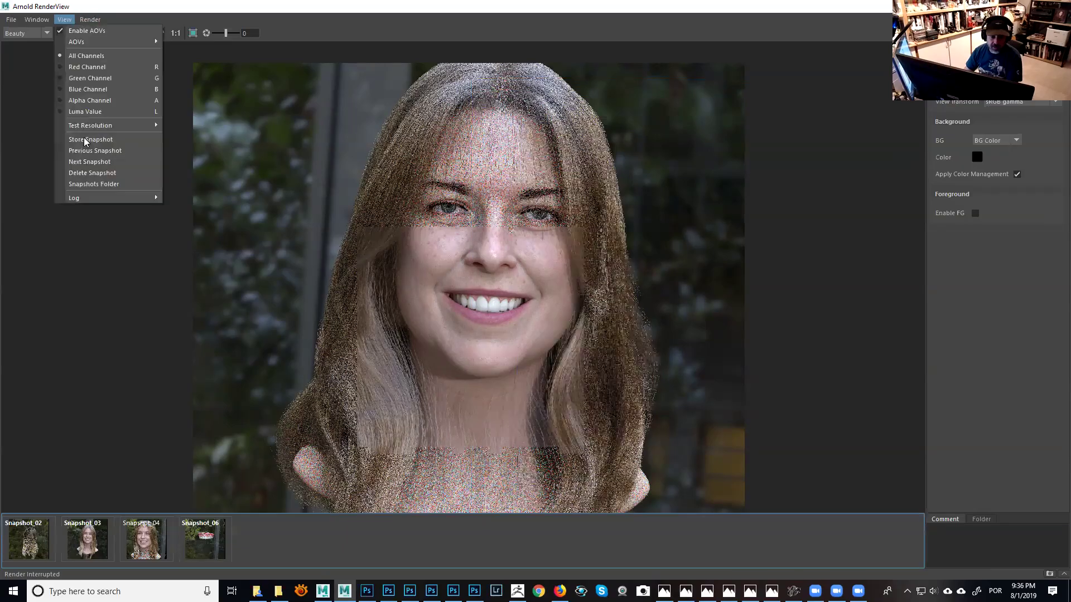
{"action": "left_click", "coordinate": [88, 140]}
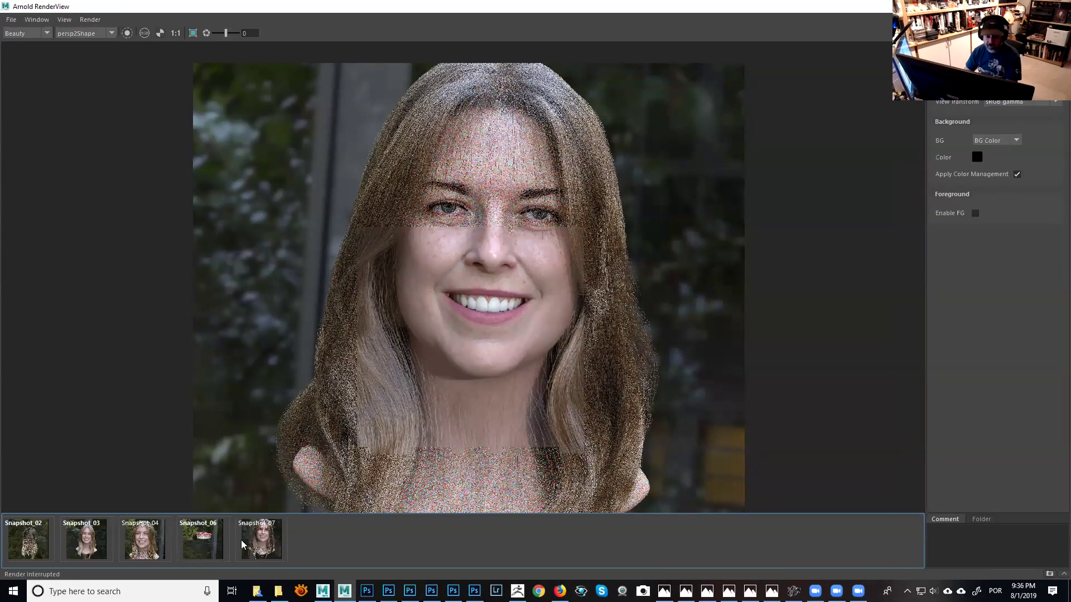
Compare the front-view portrait snapshot Snapshot_07 with the earlier angled one, Snapshot_04.
{"action": "left_click", "coordinate": [261, 542]}
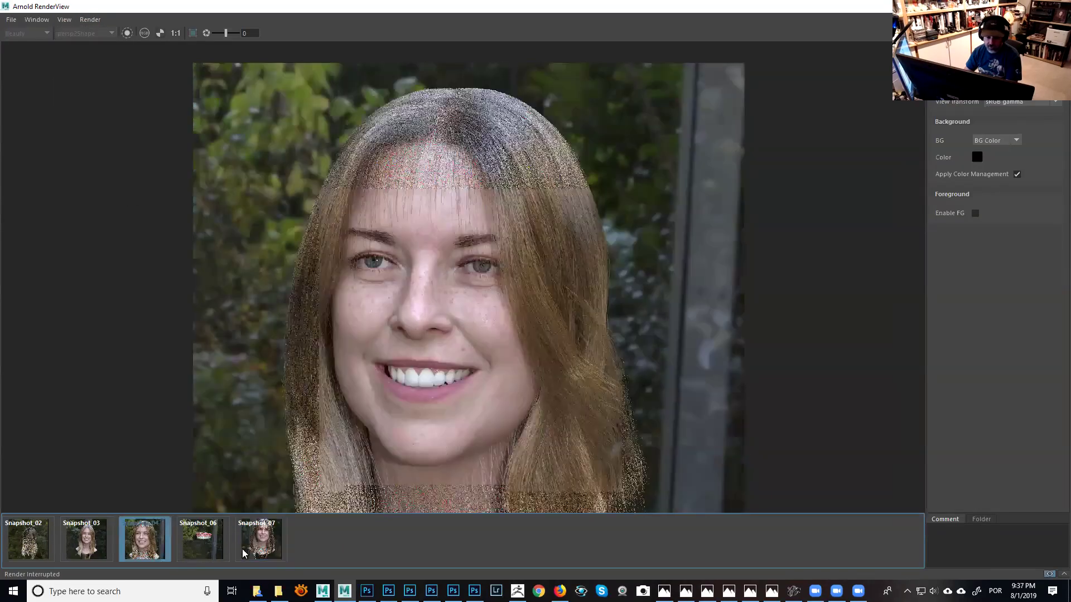
{"action": "left_click", "coordinate": [157, 552]}
{"action": "left_click", "coordinate": [244, 554]}
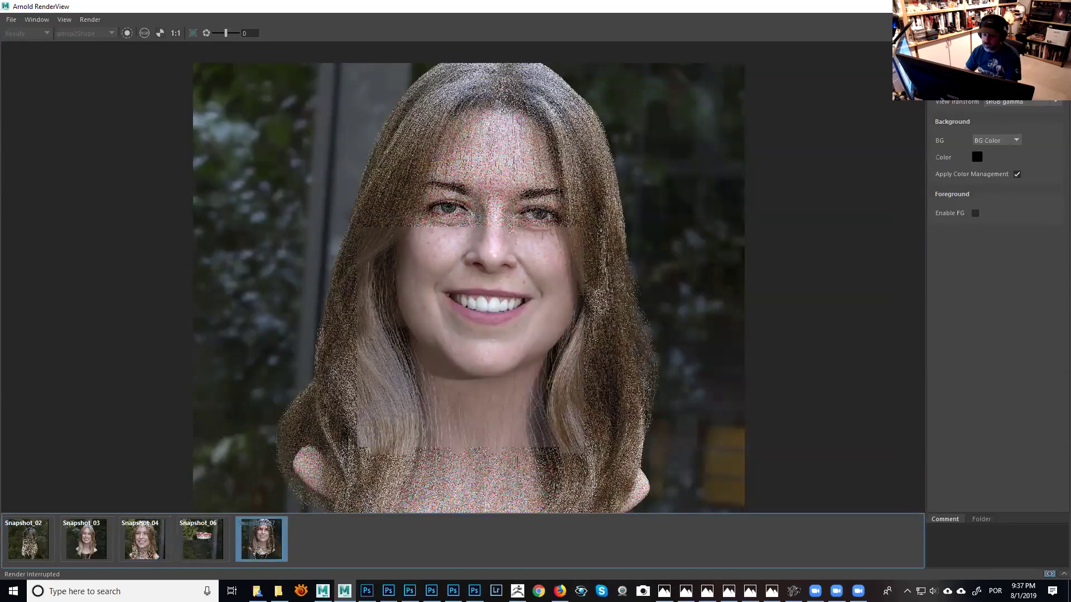
Switch from the render view to the Maya scene, widen the viewport and frame the groomed head.
{"action": "left_click", "coordinate": [1006, 6]}
{"action": "left_click", "coordinate": [518, 300]}
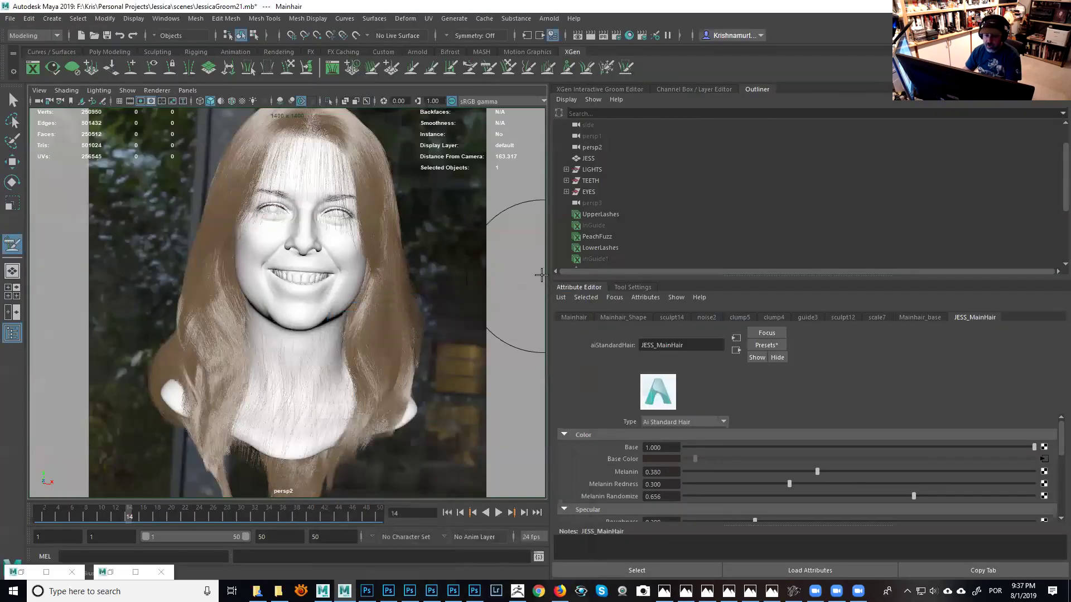
{"action": "left_click_drag", "start_coordinate": [546, 277], "coordinate": [767, 283]}
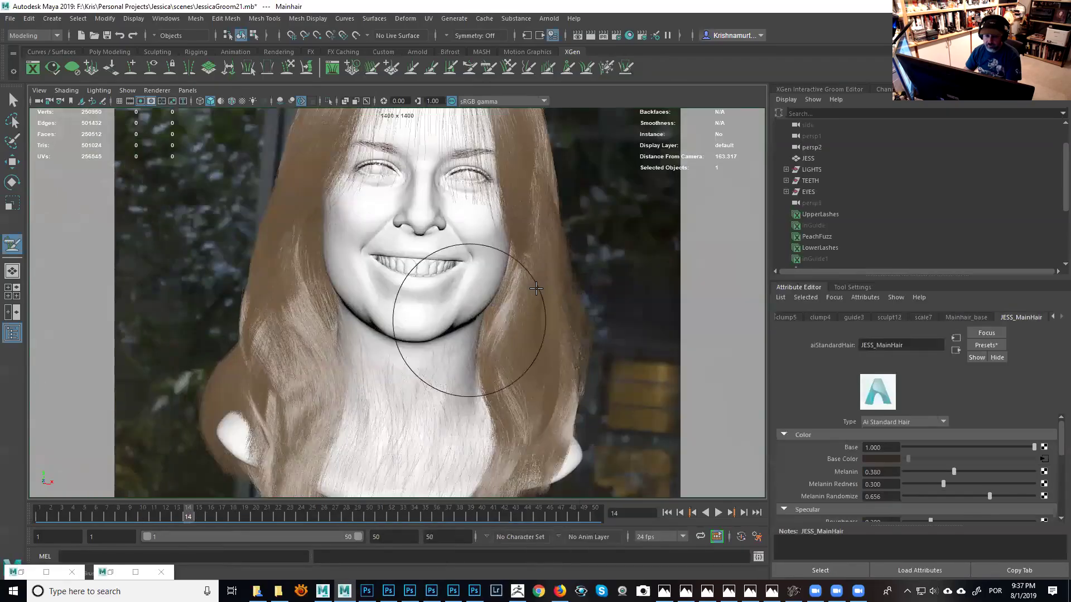
{"action": "mouse_move", "coordinate": [537, 288]}
{"action": "left_mouse_down", "text": "alt"}
{"action": "mouse_move", "coordinate": [490, 287]}
{"action": "mouse_move", "coordinate": [502, 315]}
{"action": "mouse_move", "coordinate": [507, 301]}
{"action": "mouse_move", "coordinate": [521, 309]}
{"action": "mouse_move", "coordinate": [530, 223]}
{"action": "left_mouse_up", "text": "alt"}
{"action": "left_click_drag", "start_coordinate": [624, 260], "coordinate": [592, 282], "text": "alt"}
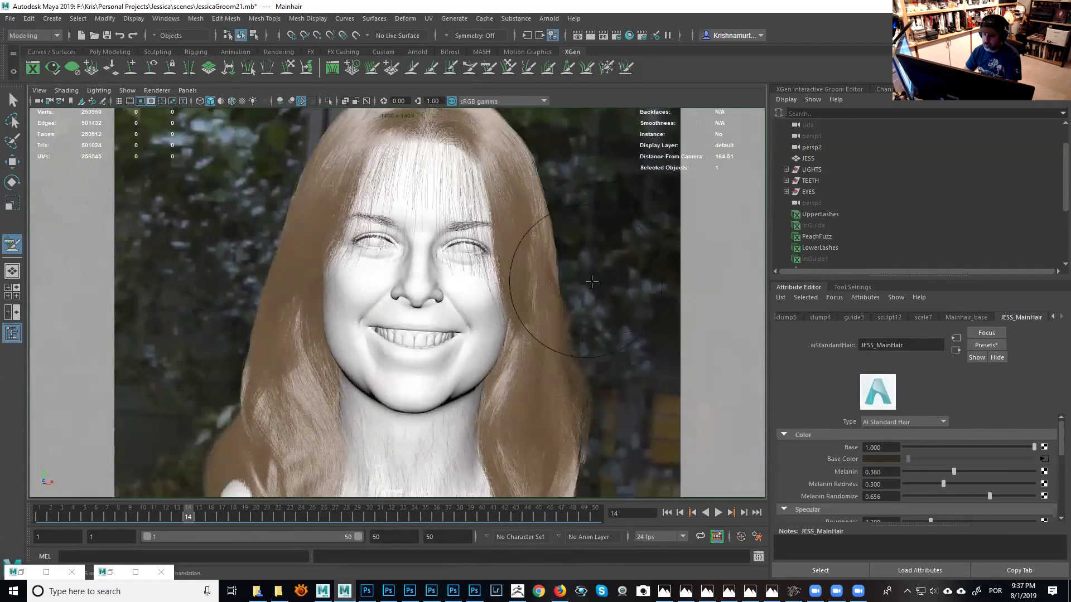
Hide the Mainhair groom description and show only its inGuide3 guide curves on the head.
{"action": "left_click", "coordinate": [829, 90]}
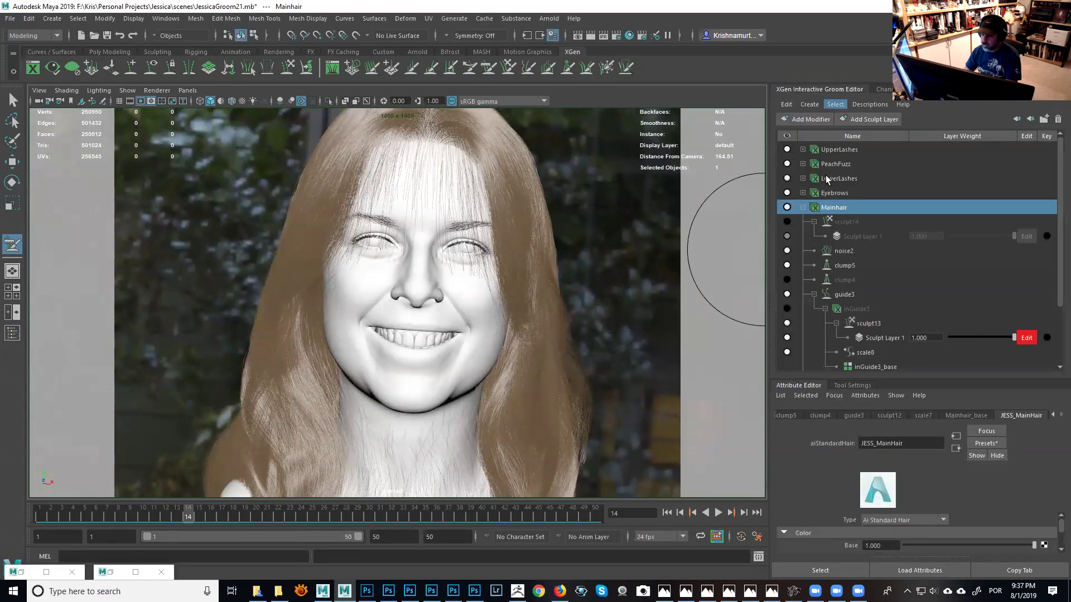
{"action": "left_click", "coordinate": [786, 207]}
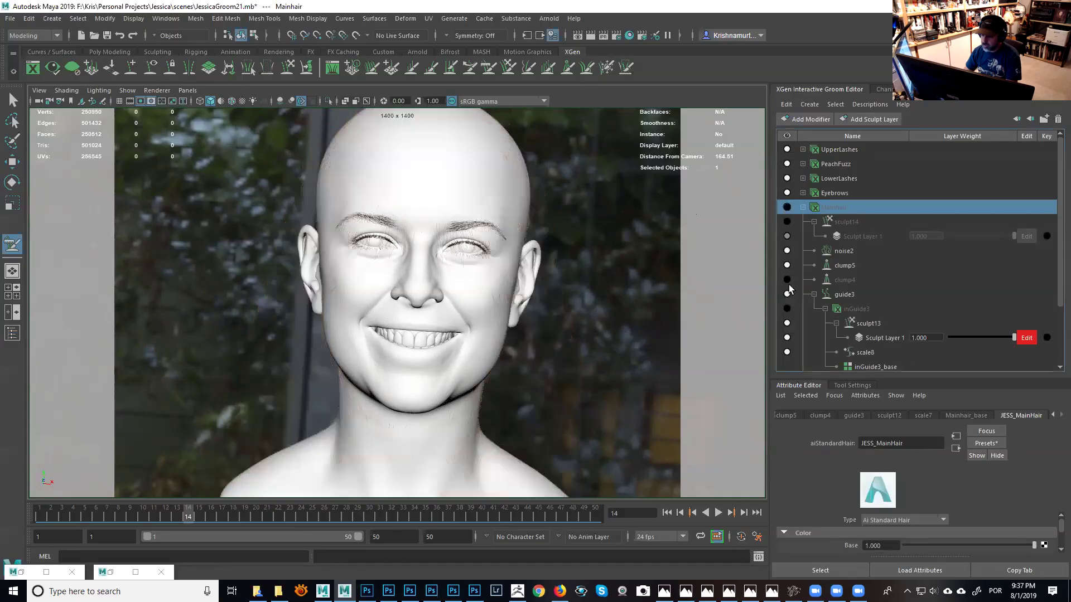
{"action": "mouse_move", "coordinate": [658, 317]}
{"action": "left_mouse_down", "text": "alt"}
{"action": "mouse_move", "coordinate": [576, 296]}
{"action": "mouse_move", "coordinate": [614, 290]}
{"action": "mouse_move", "coordinate": [597, 282]}
{"action": "mouse_move", "coordinate": [424, 267]}
{"action": "left_mouse_up", "text": "alt"}
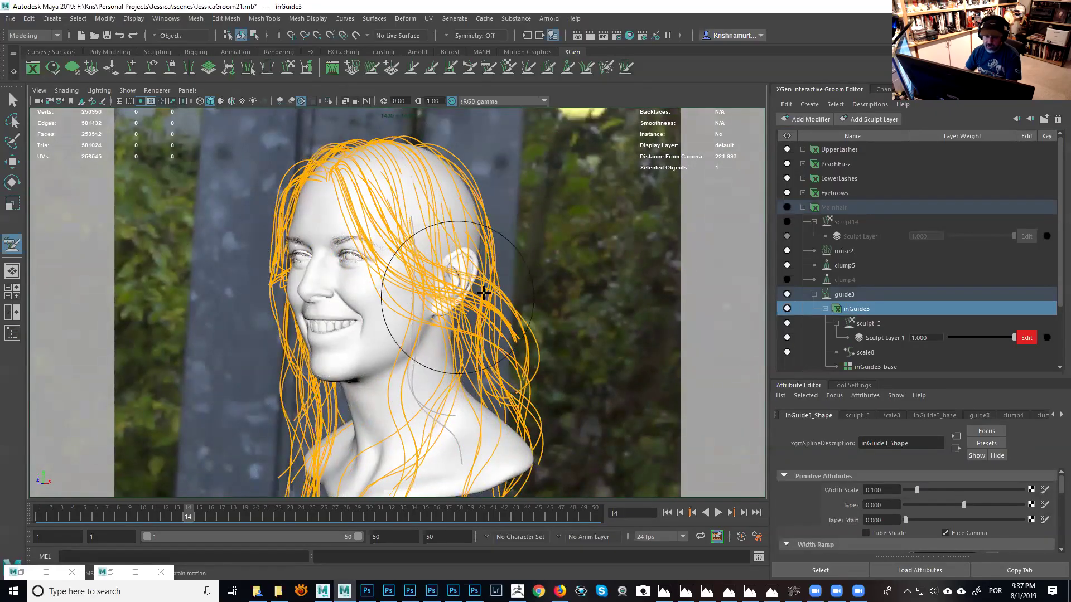
{"action": "left_click_drag", "start_coordinate": [394, 280], "coordinate": [541, 297], "text": "alt"}
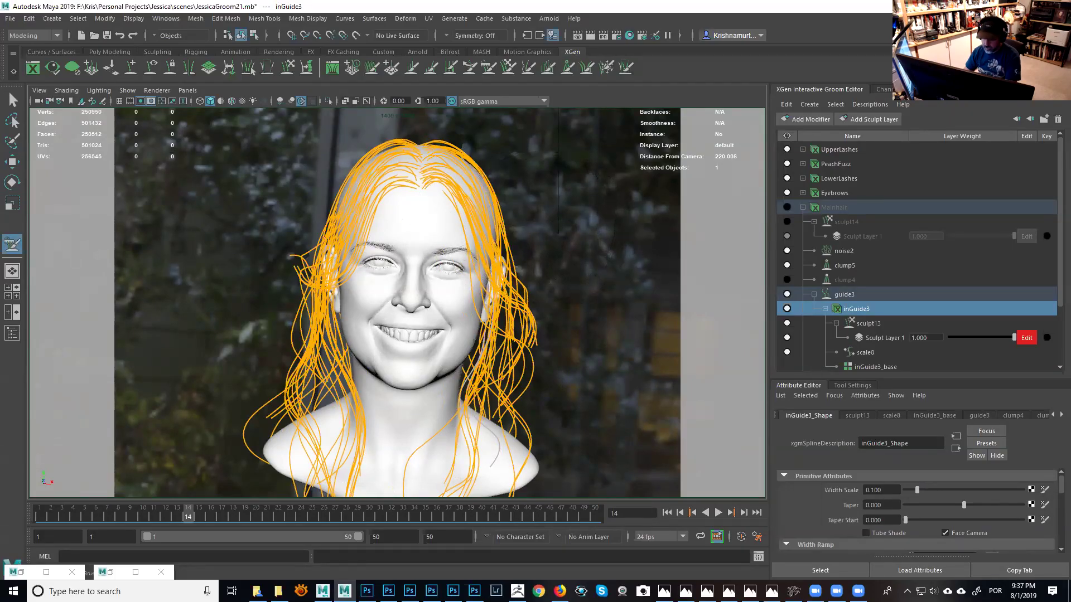
{"action": "left_click_drag", "start_coordinate": [513, 250], "coordinate": [482, 242], "text": "alt"}
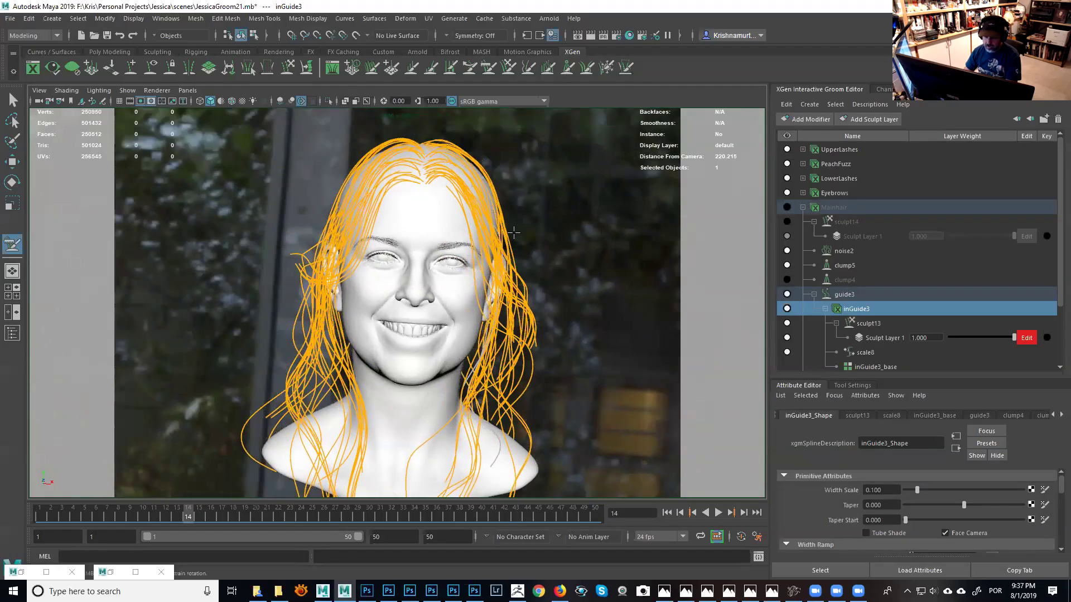
{"action": "key", "text": "ctrl+z"}
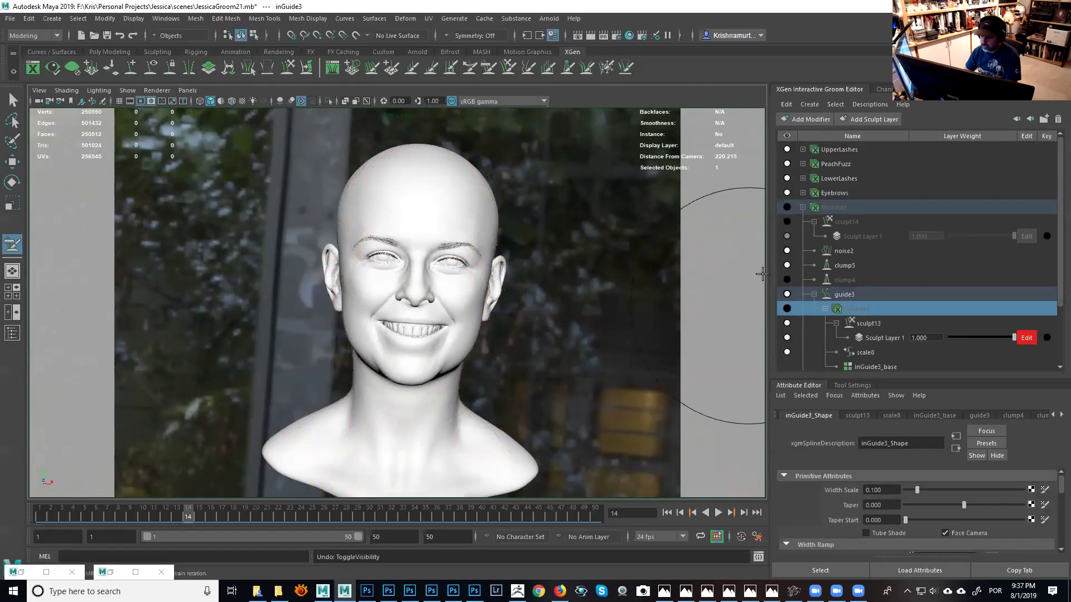
{"action": "left_click", "coordinate": [787, 309]}
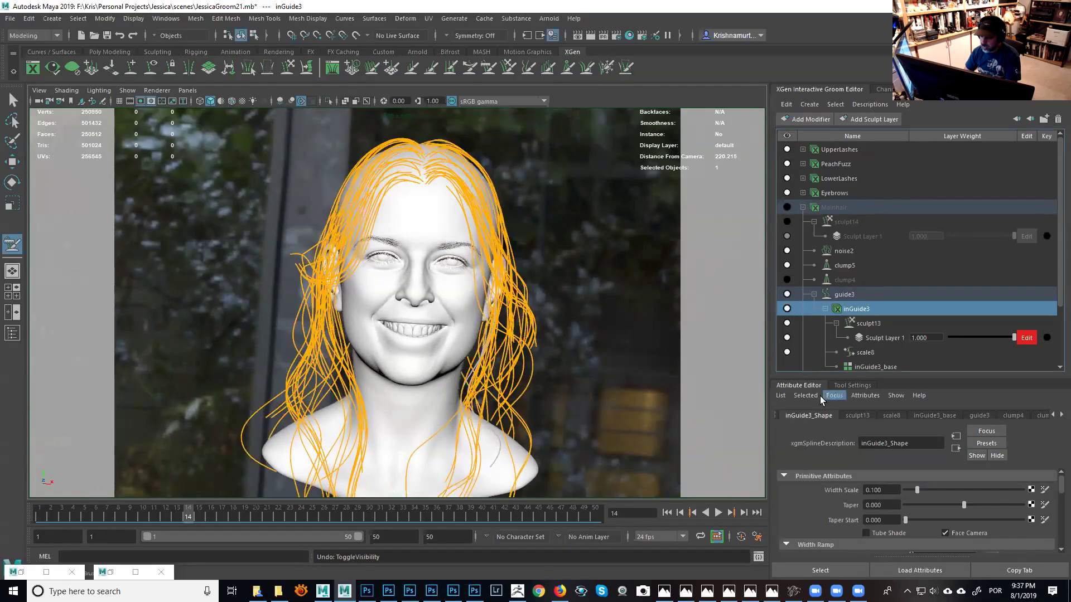
Open the Comb Brush settings, enlarge their area and turn off Invert Frozen Effect.
{"action": "left_click", "coordinate": [853, 386]}
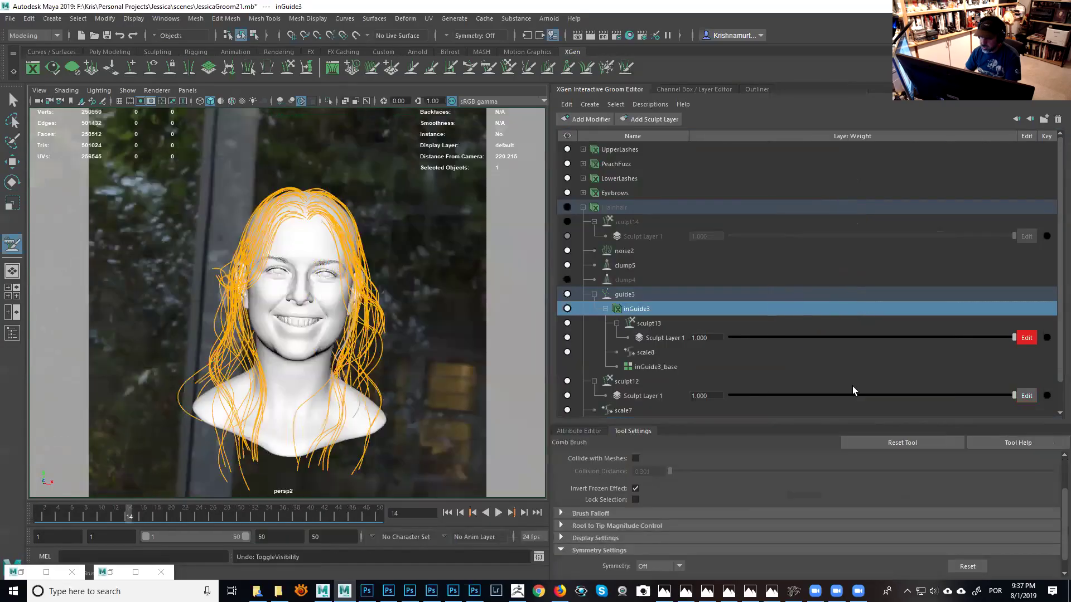
{"action": "left_click_drag", "start_coordinate": [773, 424], "coordinate": [775, 318]}
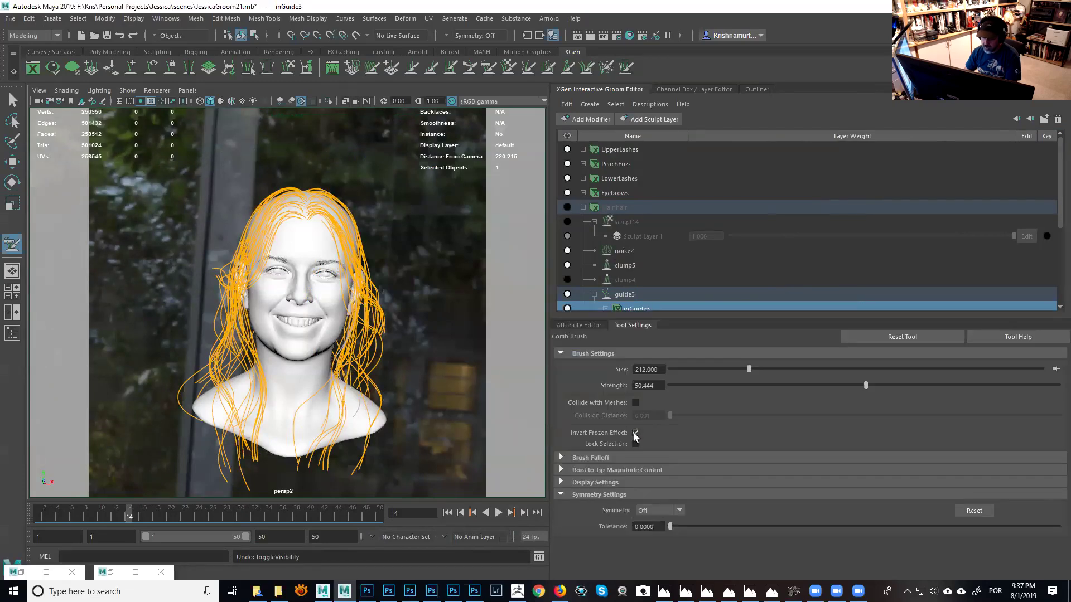
{"action": "left_click_drag", "start_coordinate": [357, 306], "coordinate": [382, 282]}
Examine the inGuide3 hair guides up close from the front and both sides of the head.
{"action": "right_click_drag", "start_coordinate": [329, 346], "coordinate": [387, 330], "text": "alt"}
{"action": "left_click_drag", "start_coordinate": [387, 330], "coordinate": [296, 275], "text": "alt"}
{"action": "left_click_drag", "start_coordinate": [273, 208], "coordinate": [279, 192], "text": "alt"}
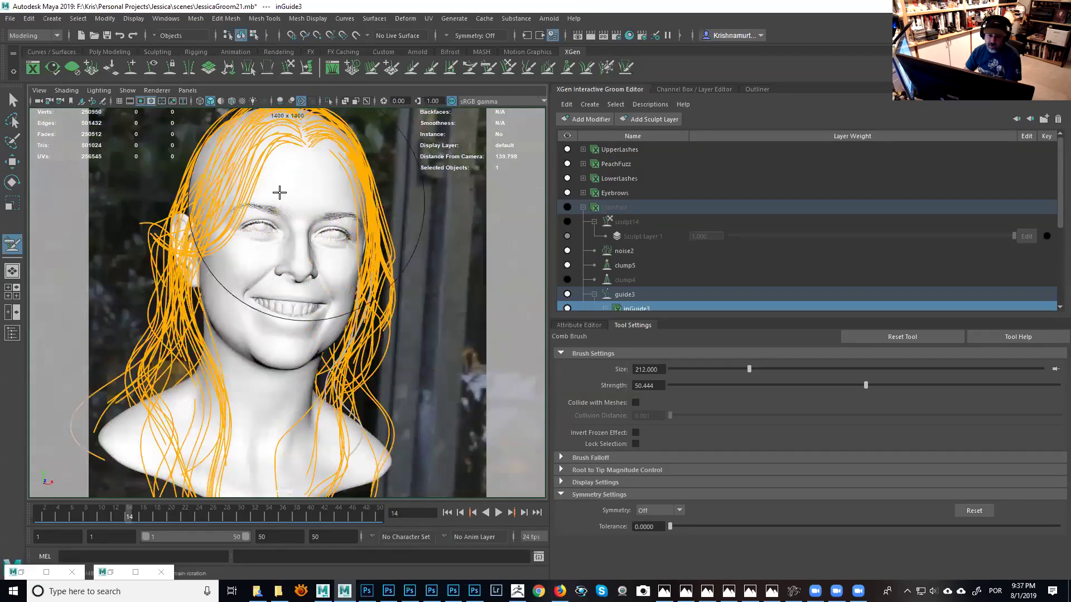
{"action": "mouse_move", "coordinate": [253, 226]}
{"action": "left_mouse_down", "text": "alt"}
{"action": "mouse_move", "coordinate": [282, 235]}
{"action": "mouse_move", "coordinate": [275, 251]}
{"action": "left_mouse_up", "text": "alt"}
{"action": "left_click_drag", "start_coordinate": [345, 193], "coordinate": [252, 218], "text": "alt"}
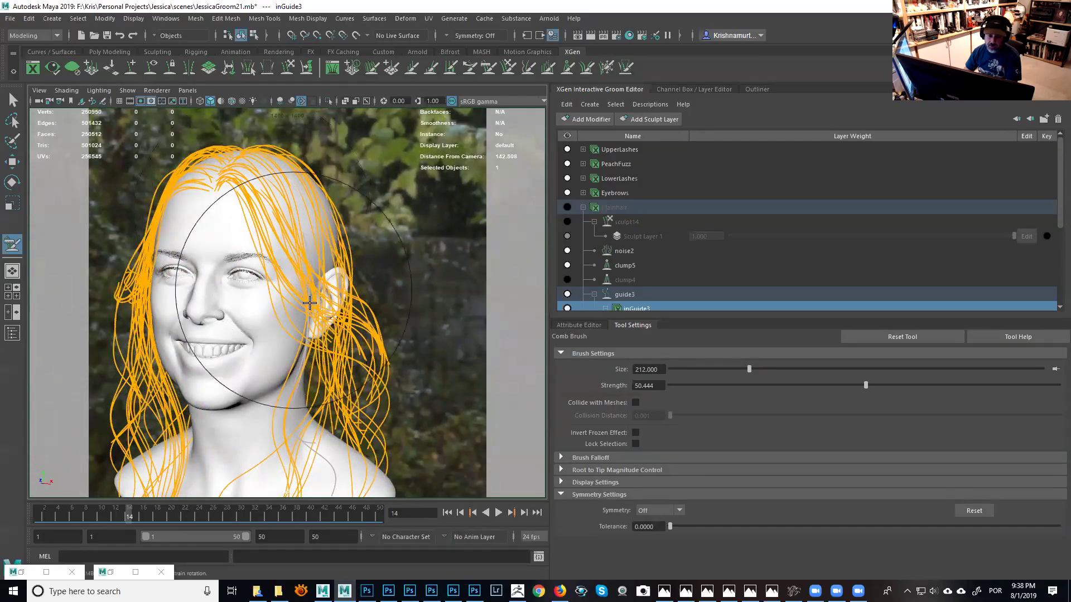
{"action": "left_click_drag", "start_coordinate": [337, 296], "coordinate": [277, 292], "text": "alt"}
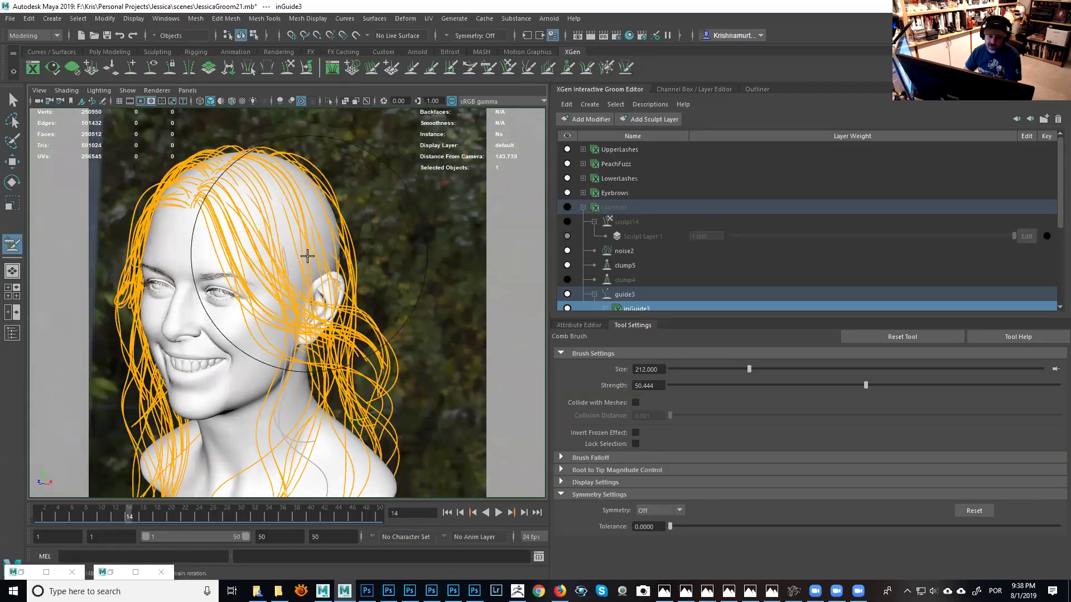
Inspect how the guide curves run over the scalp, temples and ears and fall down to the neck and shoulders.
{"action": "scroll", "coordinate": [307, 296], "scroll_direction": "up", "scroll_amount": 5}
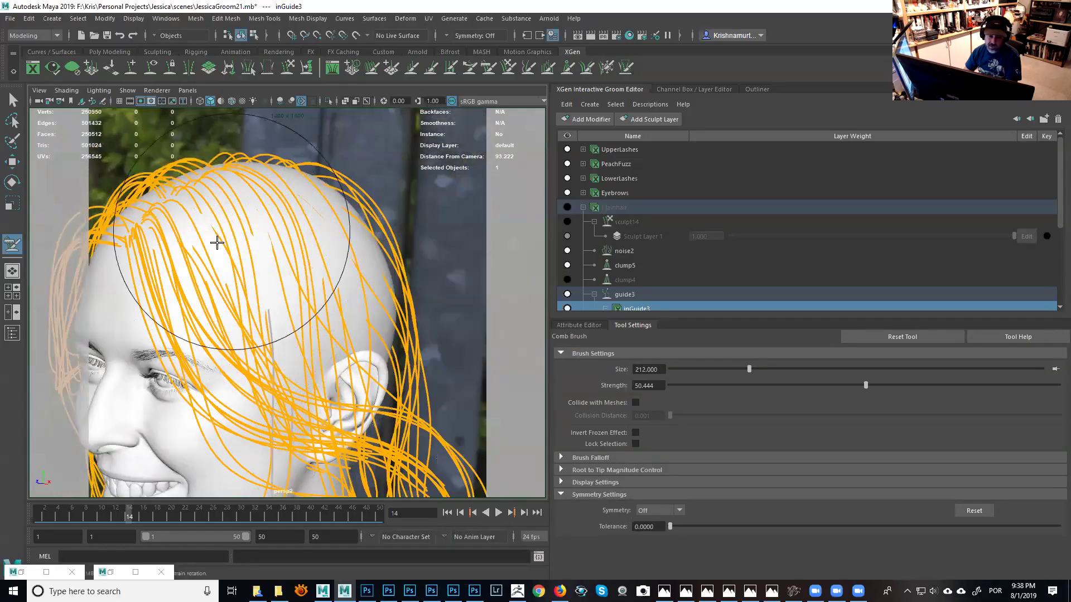
{"action": "left_click_drag", "start_coordinate": [243, 282], "coordinate": [387, 262], "text": "alt"}
{"action": "right_click_drag", "start_coordinate": [387, 261], "coordinate": [378, 232], "text": "alt"}
{"action": "mouse_move", "coordinate": [377, 232]}
{"action": "left_mouse_down", "text": "alt"}
{"action": "mouse_move", "coordinate": [310, 239]}
{"action": "mouse_move", "coordinate": [383, 272]}
{"action": "mouse_move", "coordinate": [393, 262]}
{"action": "mouse_move", "coordinate": [323, 239]}
{"action": "mouse_move", "coordinate": [358, 307]}
{"action": "left_mouse_up", "text": "alt"}
{"action": "right_click_drag", "start_coordinate": [358, 306], "coordinate": [395, 258], "text": "alt"}
{"action": "left_click_drag", "start_coordinate": [395, 258], "coordinate": [463, 162], "text": "alt"}
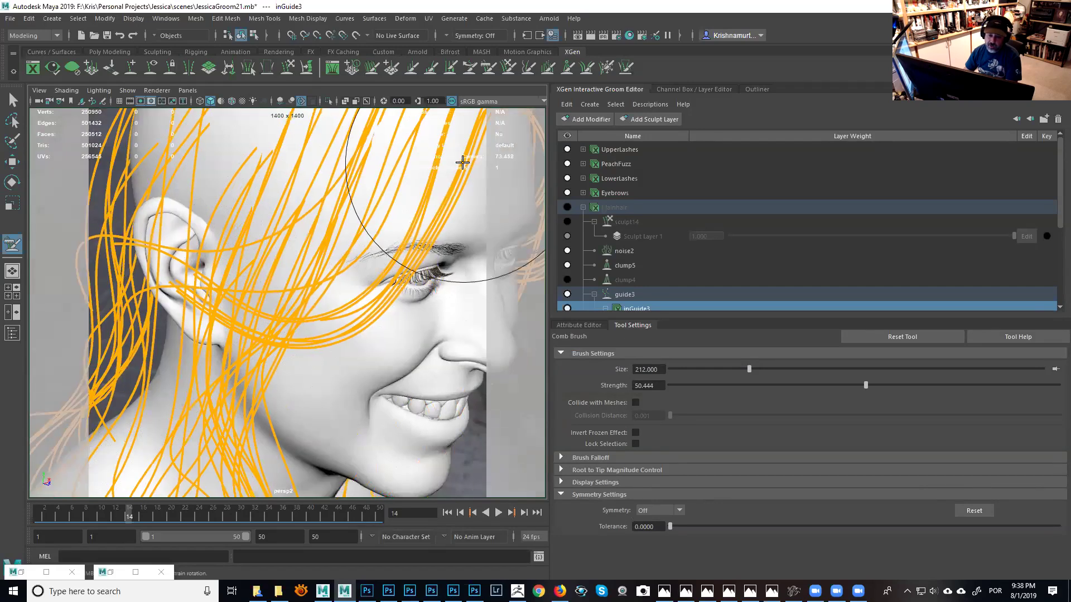
{"action": "left_click_drag", "start_coordinate": [347, 295], "coordinate": [298, 373], "text": "alt"}
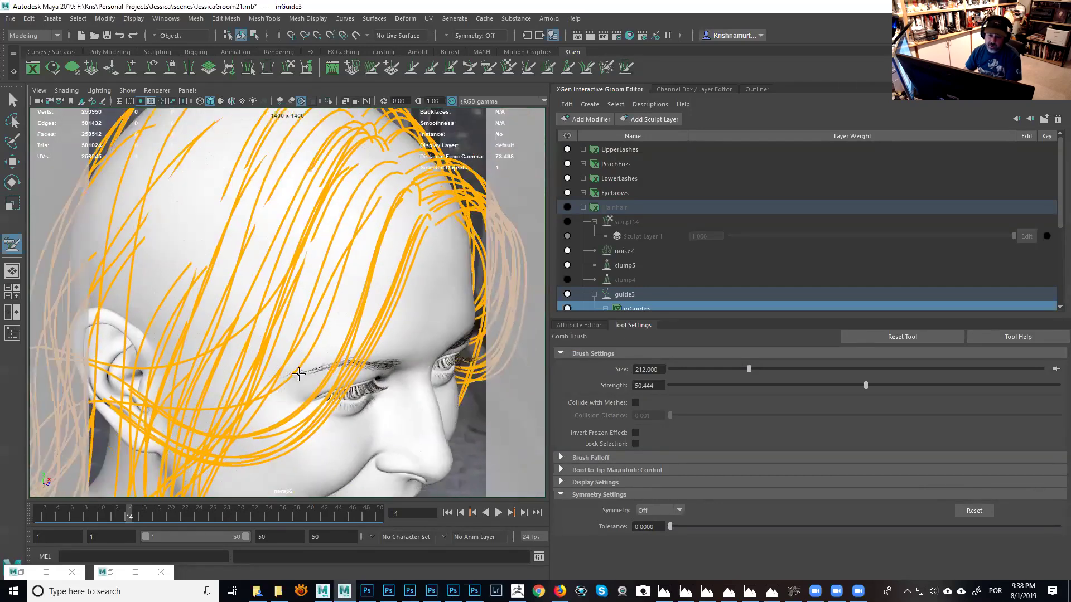
{"action": "left_click_drag", "start_coordinate": [379, 331], "coordinate": [383, 270], "text": "alt"}
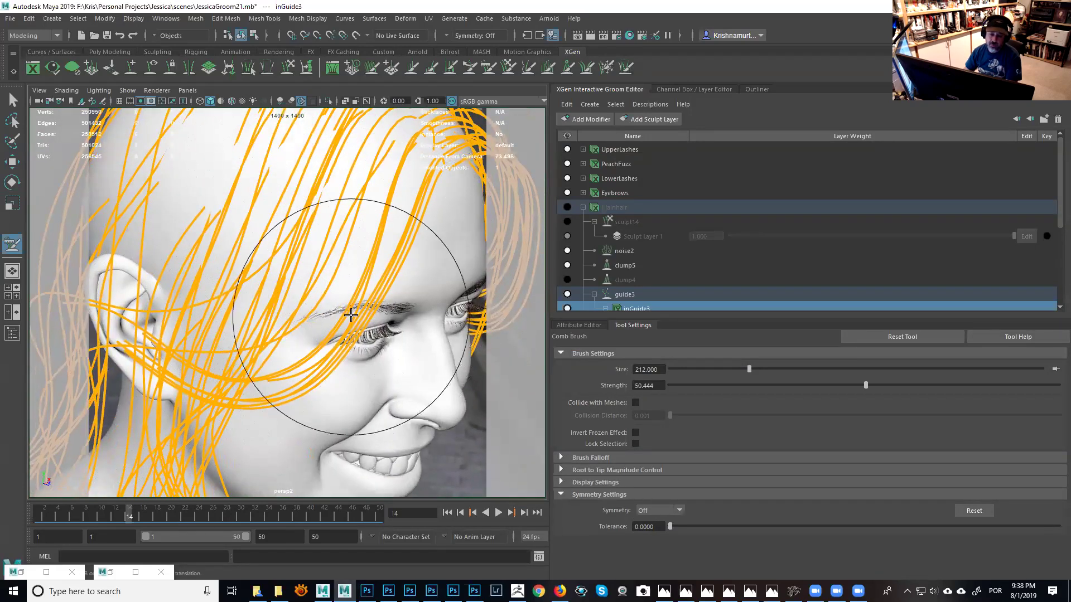
{"action": "right_click_drag", "start_coordinate": [293, 323], "coordinate": [268, 318], "text": "alt"}
{"action": "mouse_move", "coordinate": [267, 318]}
{"action": "left_mouse_down", "text": "alt"}
{"action": "mouse_move", "coordinate": [240, 307]}
{"action": "mouse_move", "coordinate": [304, 292]}
{"action": "mouse_move", "coordinate": [262, 312]}
{"action": "left_mouse_up", "text": "alt"}
{"action": "right_click_drag", "start_coordinate": [262, 312], "coordinate": [254, 326], "text": "alt"}
{"action": "left_click_drag", "start_coordinate": [212, 353], "coordinate": [254, 306], "text": "alt"}
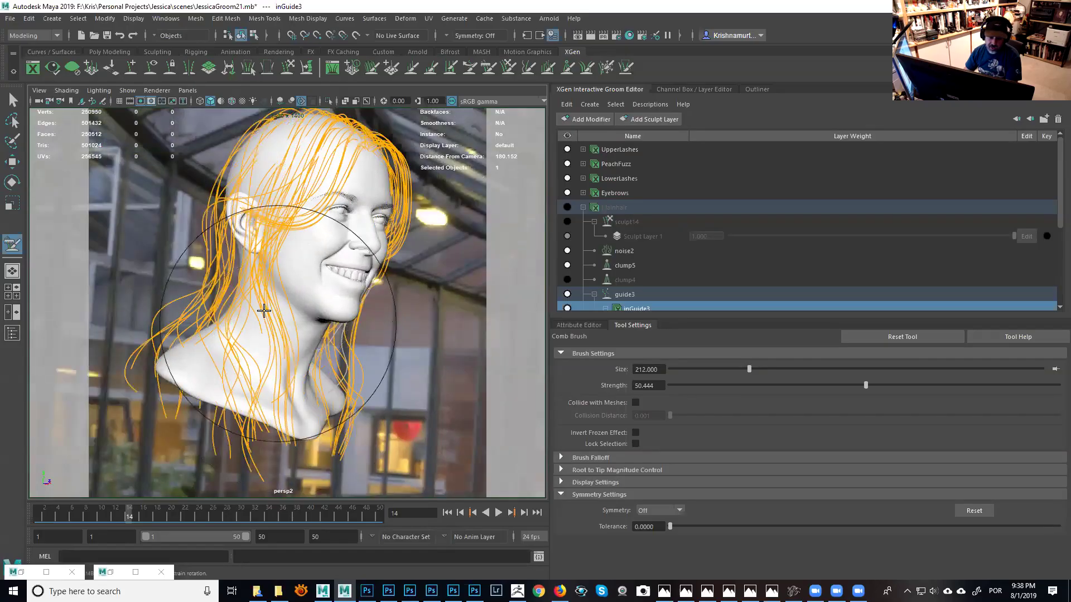
{"action": "mouse_move", "coordinate": [298, 381]}
{"action": "left_mouse_down", "text": "alt"}
{"action": "mouse_move", "coordinate": [239, 377]}
{"action": "mouse_move", "coordinate": [264, 347]}
{"action": "mouse_move", "coordinate": [337, 337]}
{"action": "mouse_move", "coordinate": [334, 353]}
{"action": "left_mouse_up", "text": "alt"}
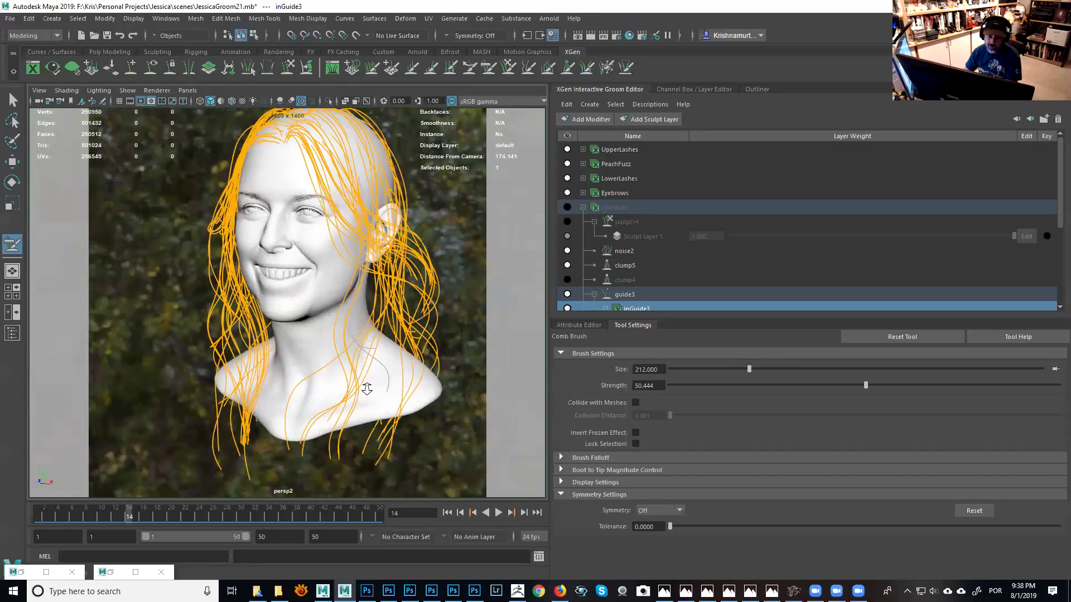
{"action": "right_click_drag", "start_coordinate": [366, 388], "coordinate": [328, 389], "text": "alt"}
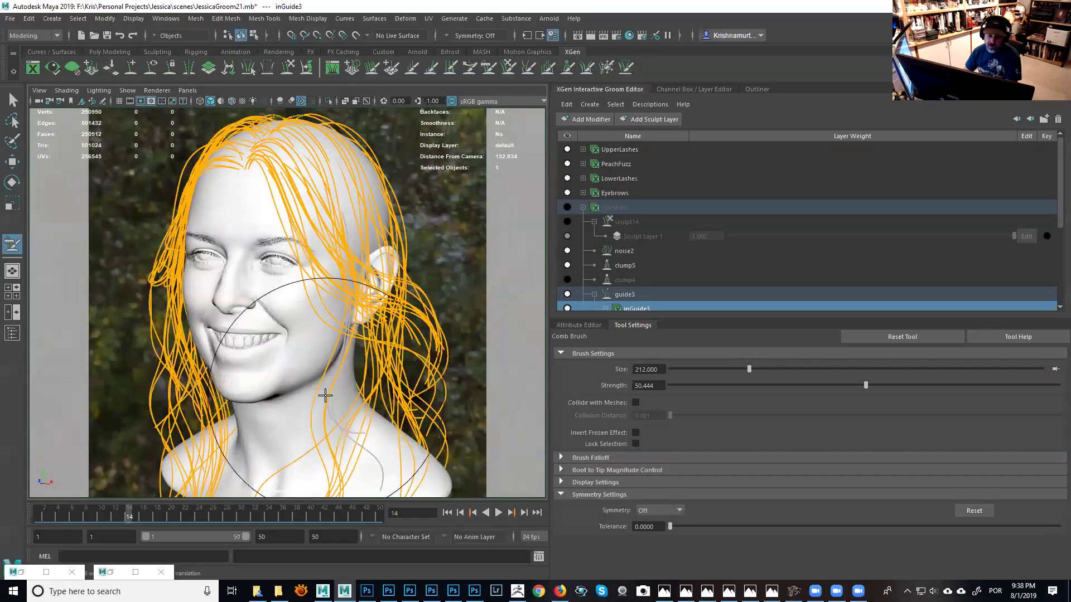
Show the Mainhair groom again, enlarge the groom editor's list and hide the inGuide3 guides.
{"action": "left_click", "coordinate": [568, 208]}
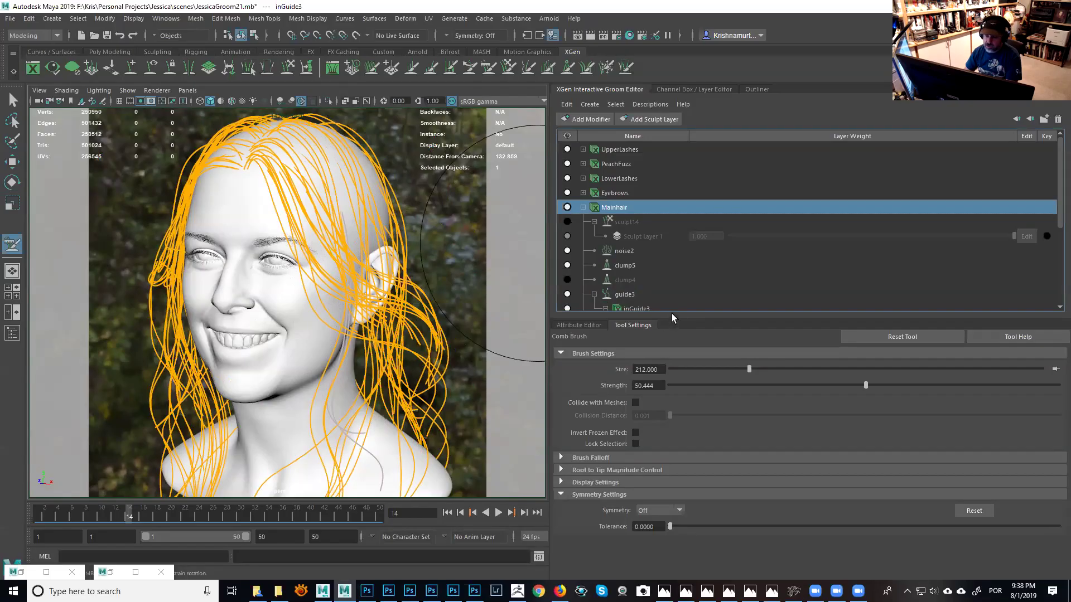
{"action": "mouse_move", "coordinate": [681, 318]}
{"action": "left_mouse_down"}
{"action": "mouse_move", "coordinate": [658, 365]}
{"action": "mouse_move", "coordinate": [636, 371]}
{"action": "left_mouse_up"}
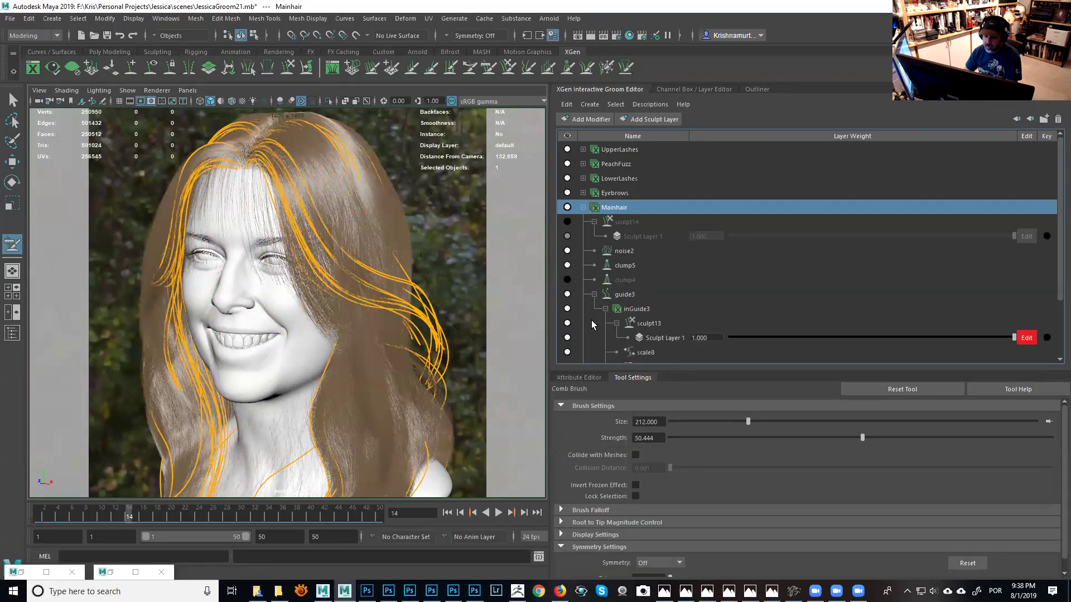
{"action": "left_click", "coordinate": [568, 310]}
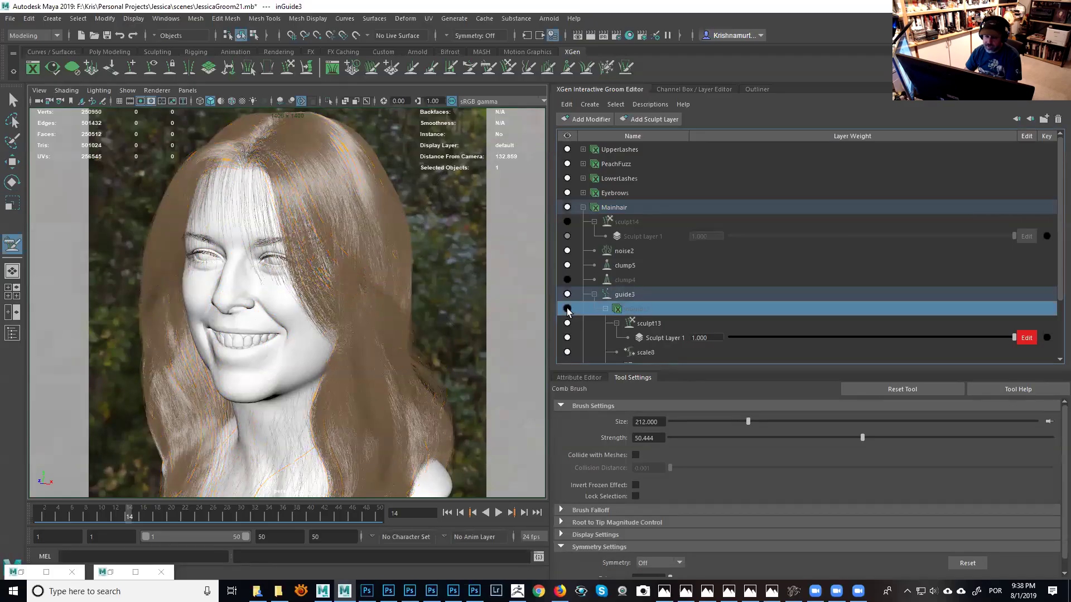
Examine the Mainhair groom without guides, from the parting and hairline to the lengths on both sides of the face.
{"action": "mouse_move", "coordinate": [370, 277]}
{"action": "left_mouse_down", "text": "alt"}
{"action": "mouse_move", "coordinate": [454, 275]}
{"action": "mouse_move", "coordinate": [322, 276]}
{"action": "mouse_move", "coordinate": [402, 262]}
{"action": "mouse_move", "coordinate": [339, 276]}
{"action": "mouse_move", "coordinate": [358, 298]}
{"action": "left_mouse_up", "text": "alt"}
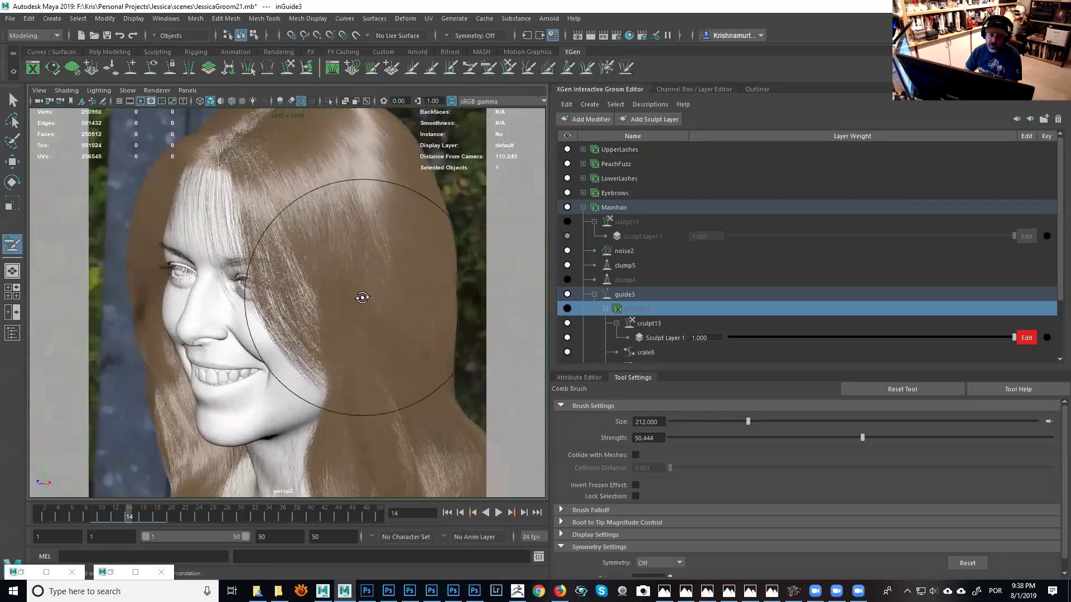
{"action": "scroll", "coordinate": [281, 233], "scroll_direction": "up", "scroll_amount": 2}
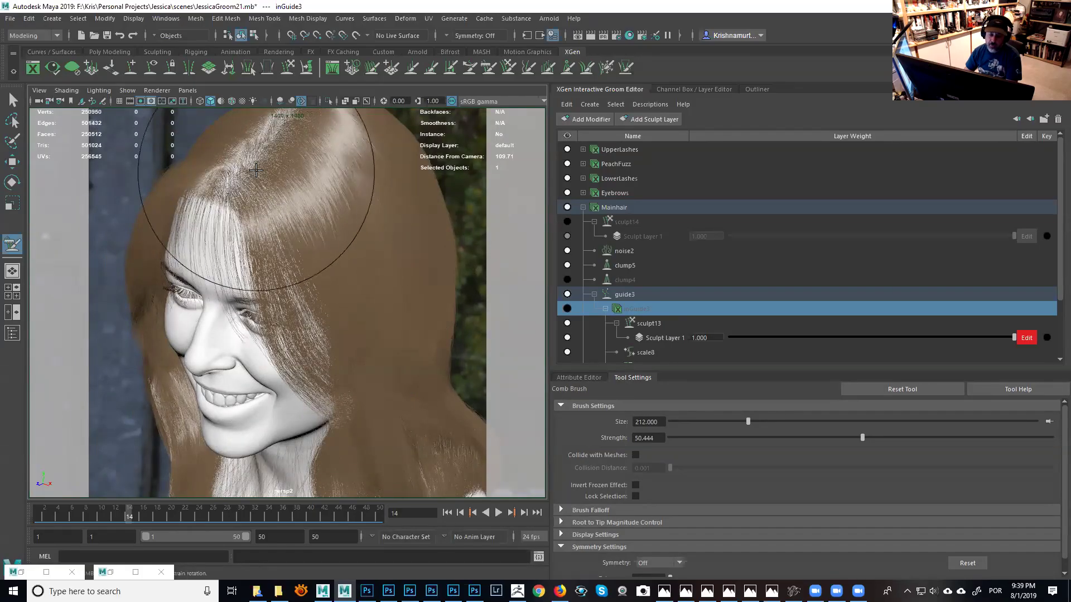
{"action": "mouse_move", "coordinate": [272, 220]}
{"action": "left_mouse_down", "text": "alt"}
{"action": "mouse_move", "coordinate": [311, 275]}
{"action": "mouse_move", "coordinate": [215, 203]}
{"action": "mouse_move", "coordinate": [218, 160]}
{"action": "left_mouse_up", "text": "alt"}
{"action": "mouse_move", "coordinate": [266, 332]}
{"action": "left_mouse_down"}
{"action": "mouse_move", "coordinate": [355, 341]}
{"action": "mouse_move", "coordinate": [215, 291]}
{"action": "left_mouse_up"}
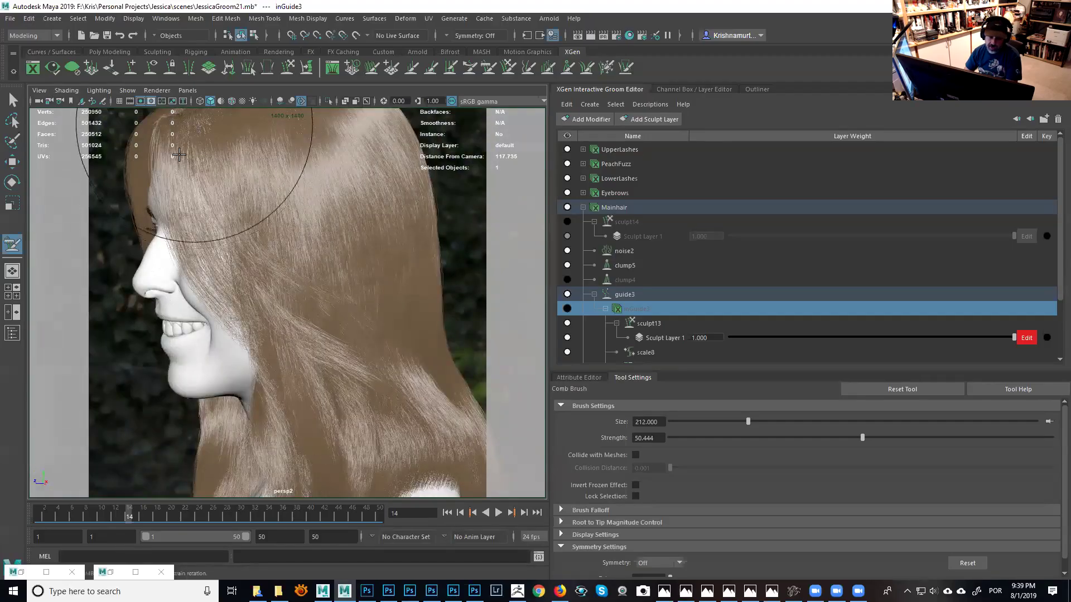
{"action": "mouse_move", "coordinate": [375, 343]}
{"action": "left_mouse_down"}
{"action": "mouse_move", "coordinate": [251, 260]}
{"action": "mouse_move", "coordinate": [203, 285]}
{"action": "mouse_move", "coordinate": [302, 251]}
{"action": "left_mouse_up"}
{"action": "mouse_move", "coordinate": [237, 267]}
{"action": "left_mouse_down", "text": "alt"}
{"action": "mouse_move", "coordinate": [223, 246]}
{"action": "mouse_move", "coordinate": [245, 128]}
{"action": "mouse_move", "coordinate": [174, 226]}
{"action": "left_mouse_up", "text": "alt"}
{"action": "scroll", "coordinate": [223, 245], "scroll_direction": "up", "scroll_amount": 3}
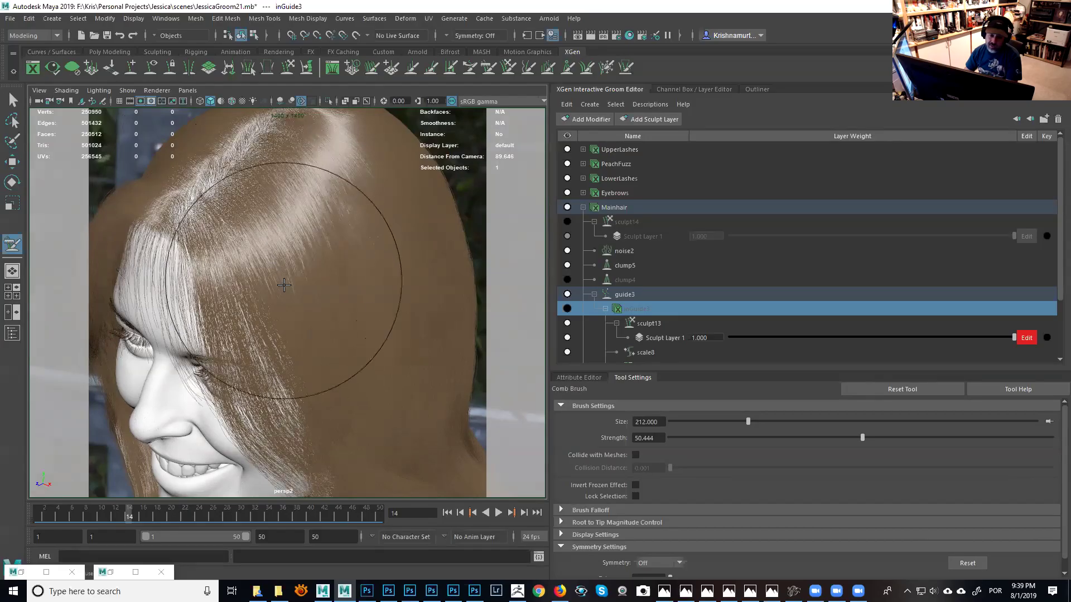
{"action": "left_click_drag", "start_coordinate": [293, 357], "coordinate": [241, 275], "text": "alt"}
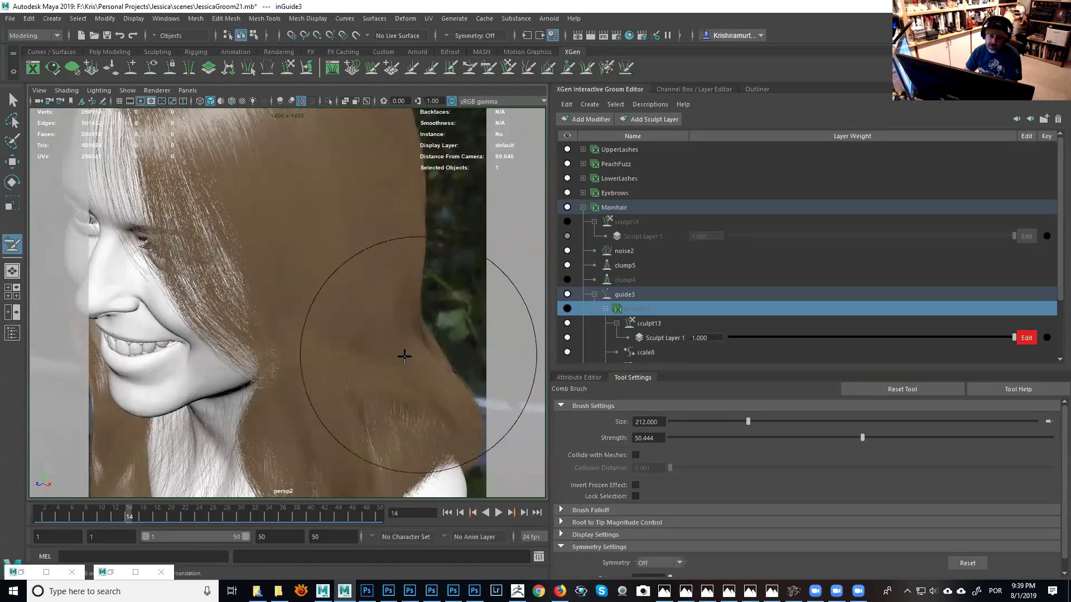
{"action": "left_click_drag", "start_coordinate": [363, 356], "coordinate": [300, 145], "text": "alt"}
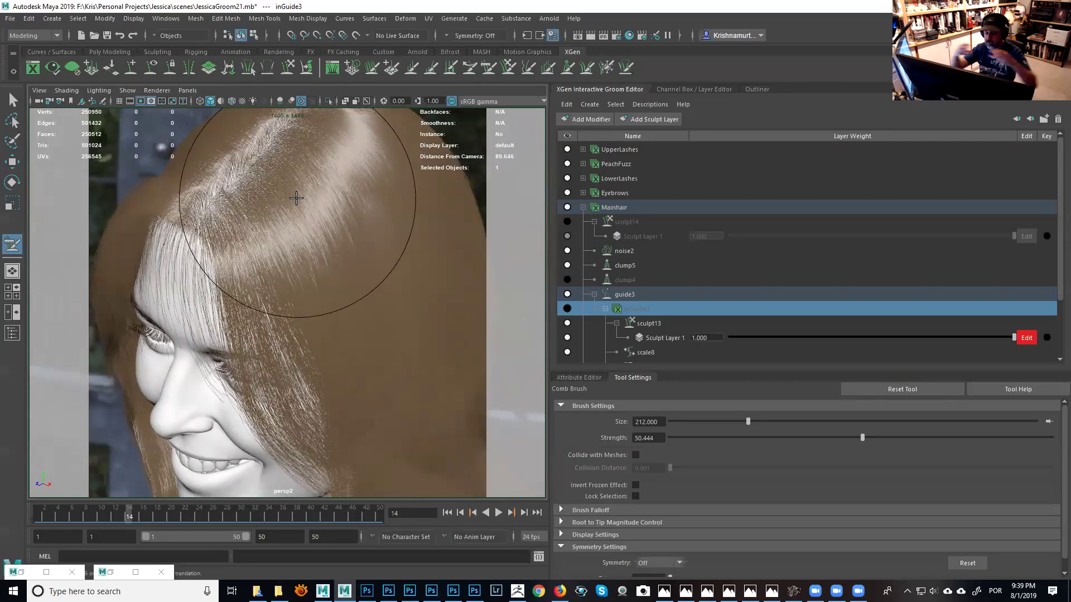
{"action": "mouse_move", "coordinate": [299, 191]}
{"action": "left_mouse_down"}
{"action": "mouse_move", "coordinate": [337, 217]}
{"action": "mouse_move", "coordinate": [330, 293]}
{"action": "left_mouse_up"}
{"action": "scroll", "coordinate": [264, 267], "scroll_direction": "down", "scroll_amount": 3}
{"action": "mouse_move", "coordinate": [311, 244]}
{"action": "left_mouse_down", "text": "alt"}
{"action": "mouse_move", "coordinate": [383, 249]}
{"action": "mouse_move", "coordinate": [354, 179]}
{"action": "mouse_move", "coordinate": [370, 253]}
{"action": "mouse_move", "coordinate": [305, 256]}
{"action": "mouse_move", "coordinate": [303, 113]}
{"action": "left_mouse_up", "text": "alt"}
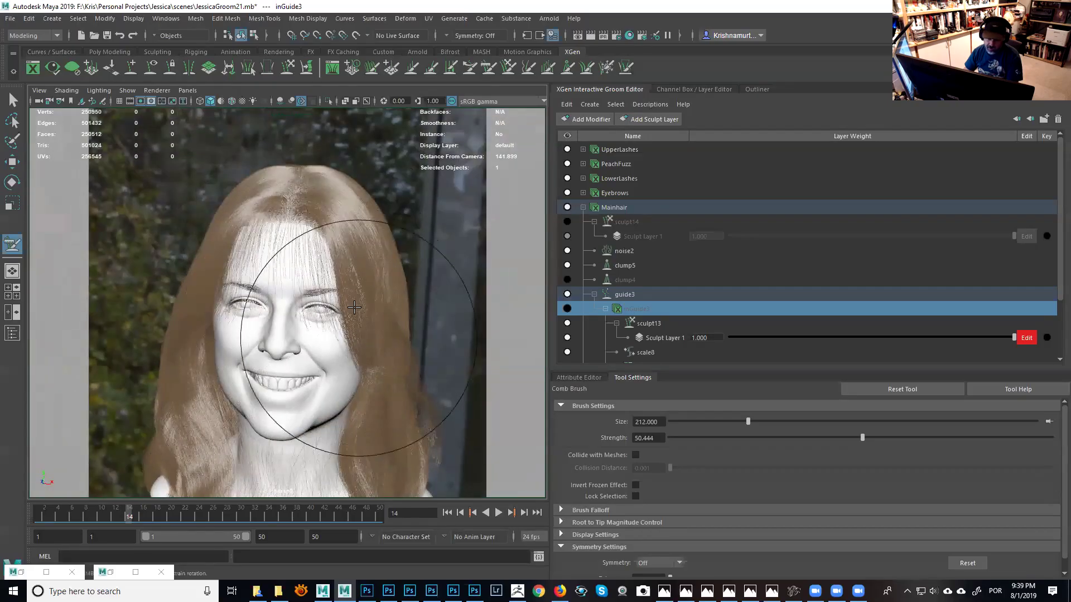
{"action": "left_click_drag", "start_coordinate": [395, 301], "coordinate": [352, 288], "text": "alt"}
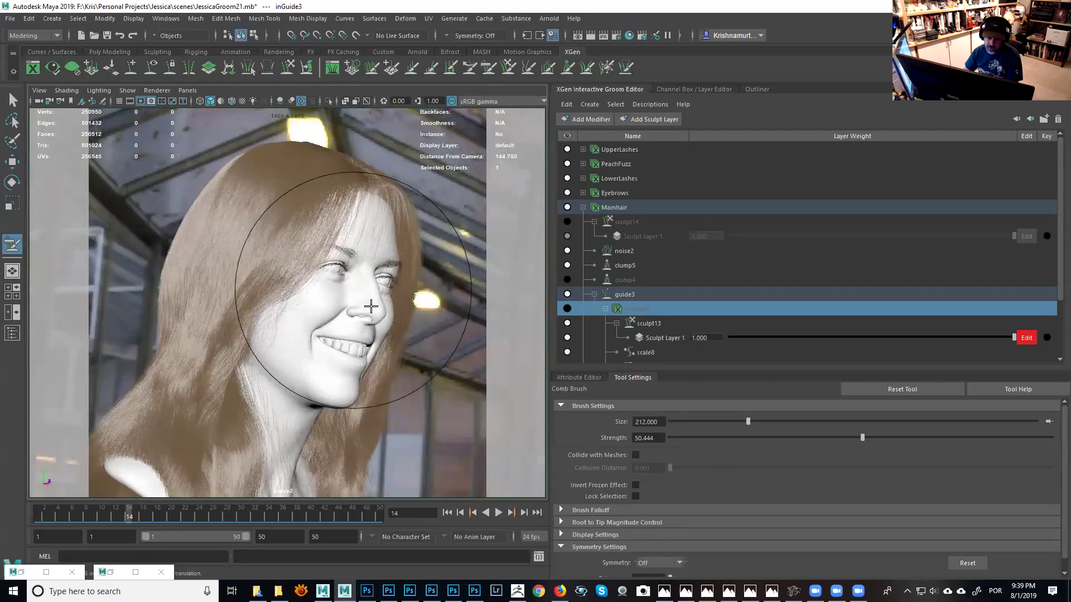
{"action": "scroll", "coordinate": [371, 306], "scroll_direction": "up", "scroll_amount": 3}
{"action": "mouse_move", "coordinate": [371, 310]}
{"action": "middle_mouse_down", "text": "alt"}
{"action": "mouse_move", "coordinate": [369, 320]}
{"action": "mouse_move", "coordinate": [357, 293]}
{"action": "middle_mouse_up", "text": "alt"}
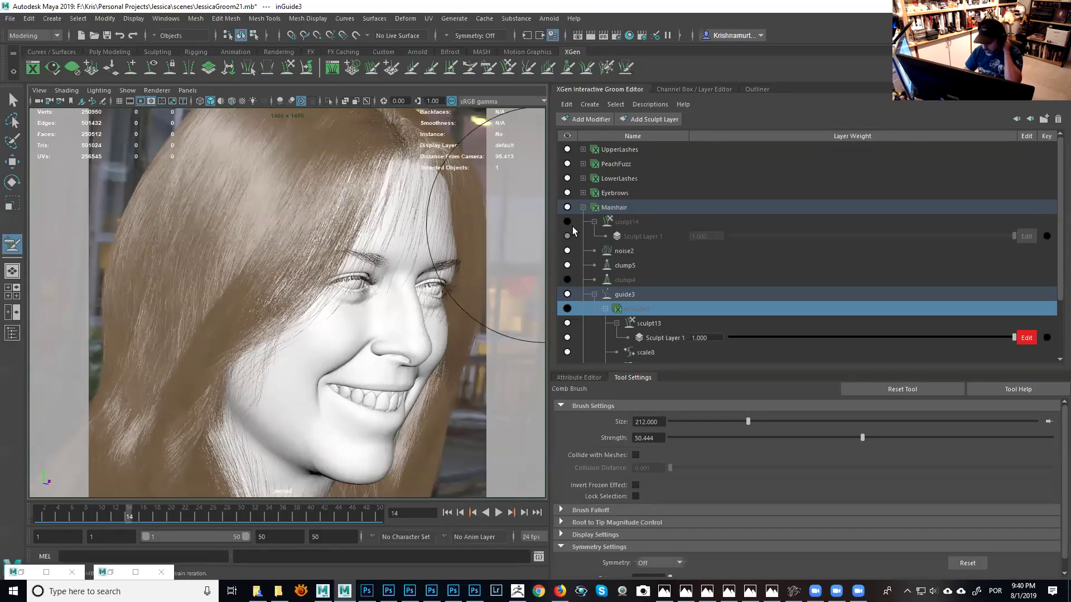
Show the inGuide3 guides over the Mainhair groom and examine them closely along the parting and hairline.
{"action": "left_click", "coordinate": [567, 308]}
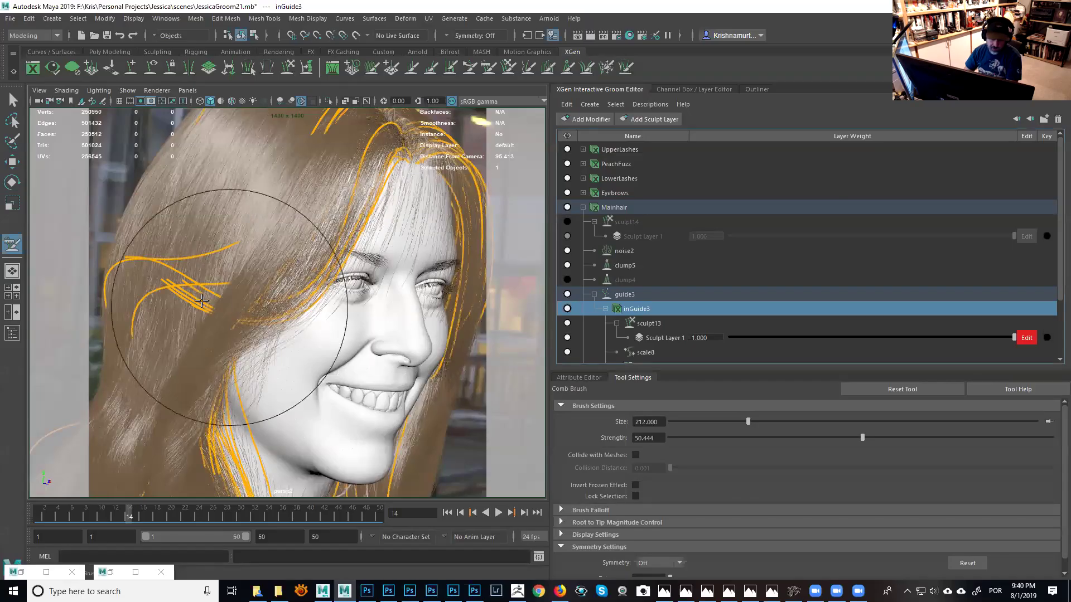
{"action": "left_click_drag", "start_coordinate": [211, 319], "coordinate": [262, 184], "text": "alt"}
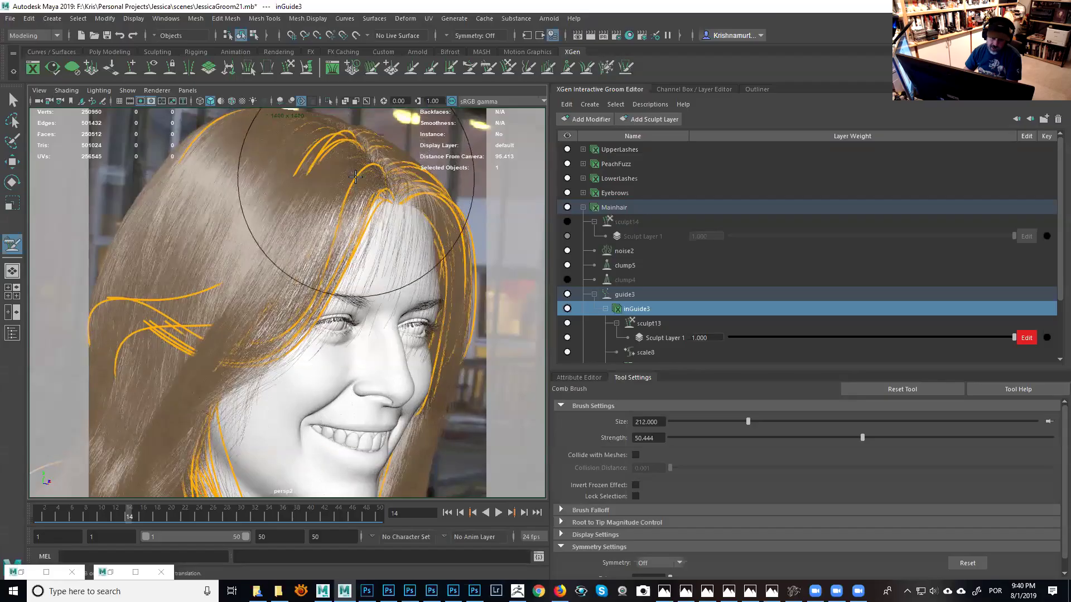
{"action": "left_click_drag", "start_coordinate": [328, 256], "coordinate": [267, 232], "text": "alt"}
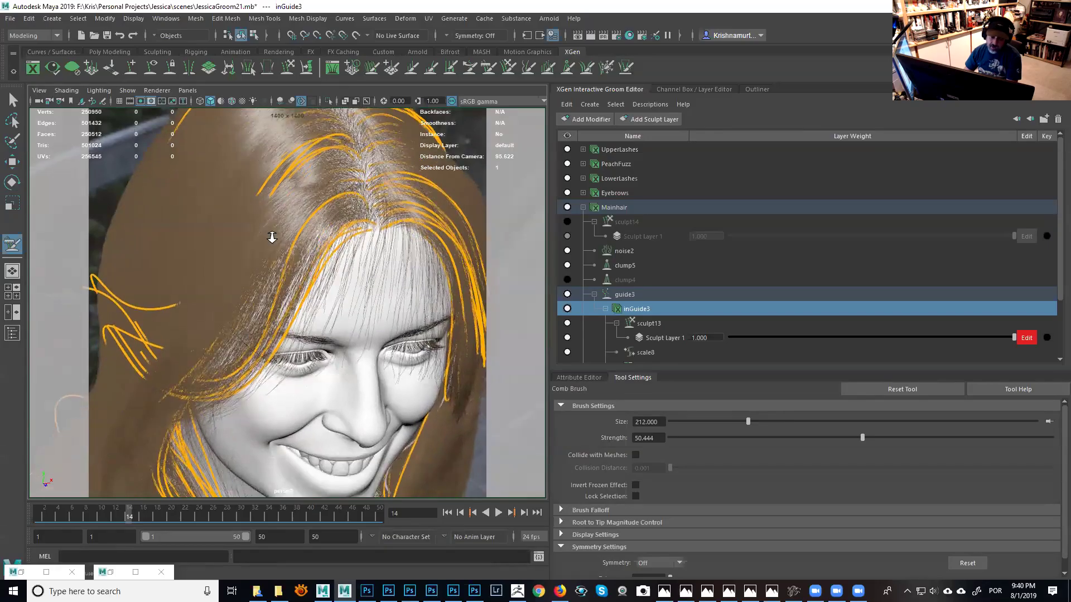
{"action": "scroll", "coordinate": [275, 234], "scroll_direction": "down", "scroll_amount": 3}
{"action": "scroll", "coordinate": [340, 178], "scroll_direction": "up", "scroll_amount": 2}
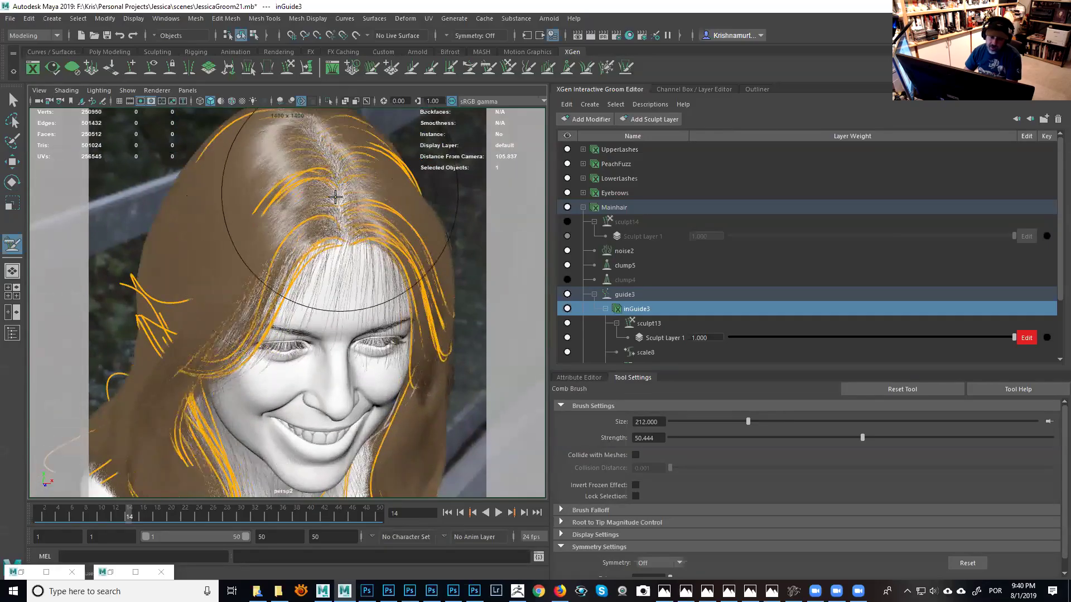
{"action": "left_click_drag", "start_coordinate": [335, 197], "coordinate": [326, 204], "text": "alt"}
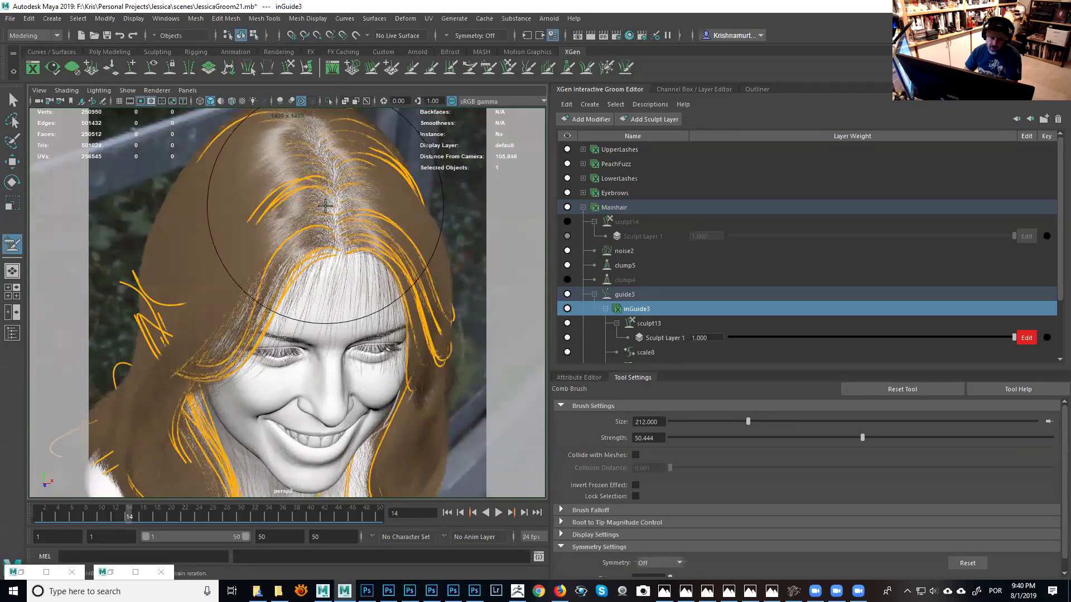
{"action": "left_click_drag", "start_coordinate": [284, 235], "coordinate": [295, 251], "text": "alt"}
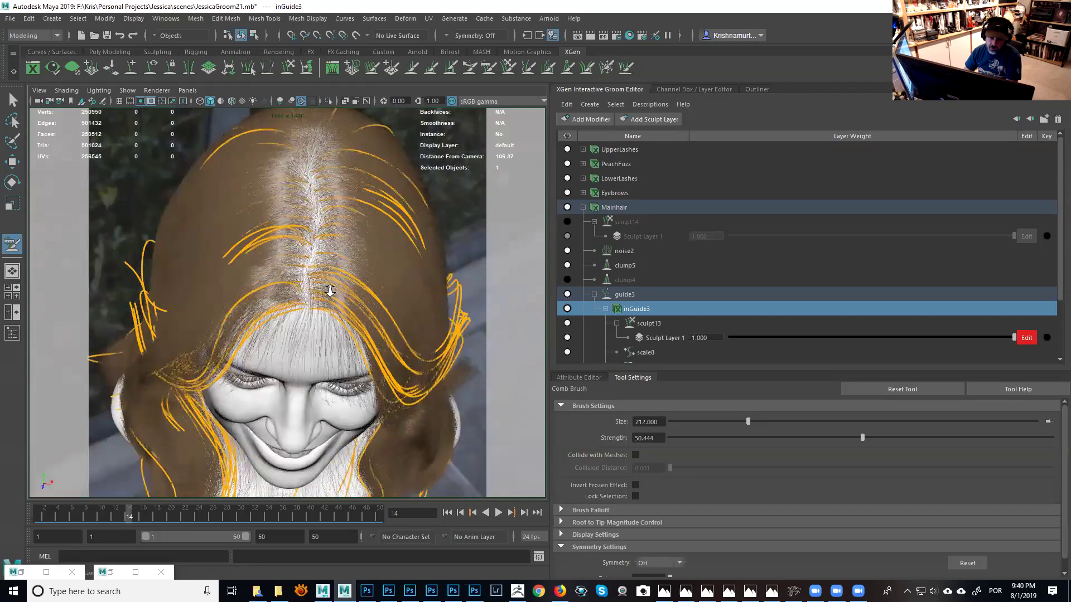
{"action": "scroll", "coordinate": [298, 214], "scroll_direction": "up", "scroll_amount": 4}
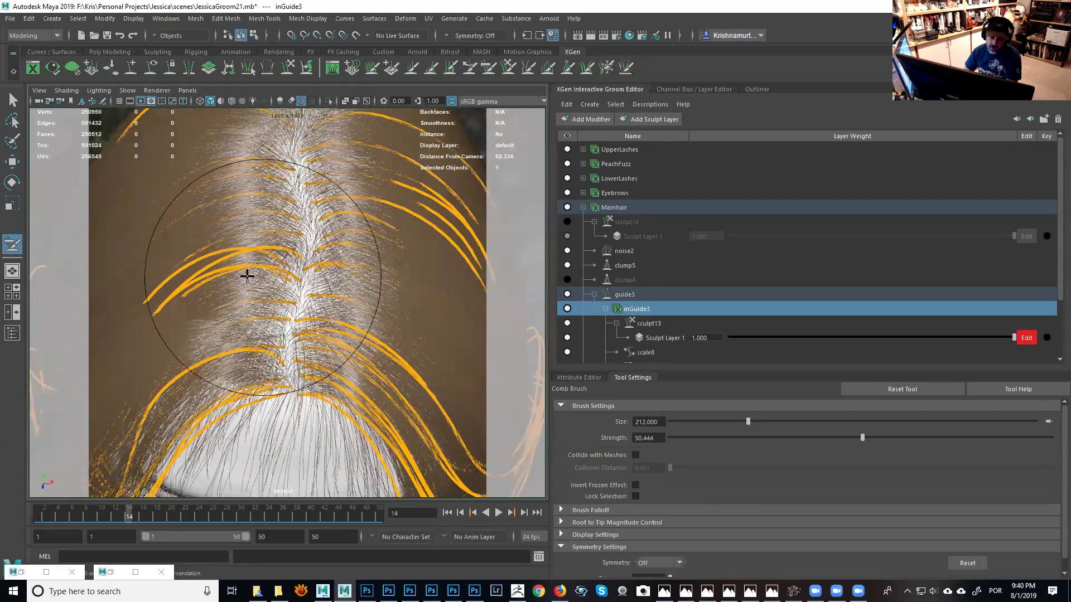
{"action": "left_click_drag", "start_coordinate": [277, 298], "coordinate": [263, 184], "text": "alt"}
{"action": "left_click_drag", "start_coordinate": [245, 261], "coordinate": [327, 279], "text": "alt"}
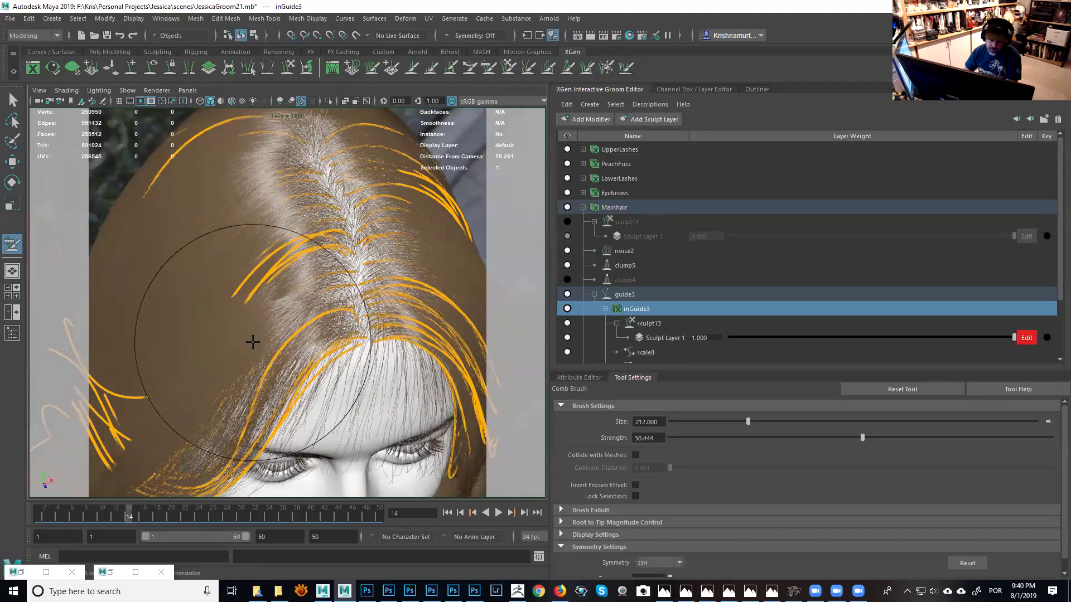
Compare the flow of the visible guide curves with the surrounding hair on both sides of the head.
{"action": "left_click_drag", "start_coordinate": [262, 313], "coordinate": [324, 233], "text": "alt"}
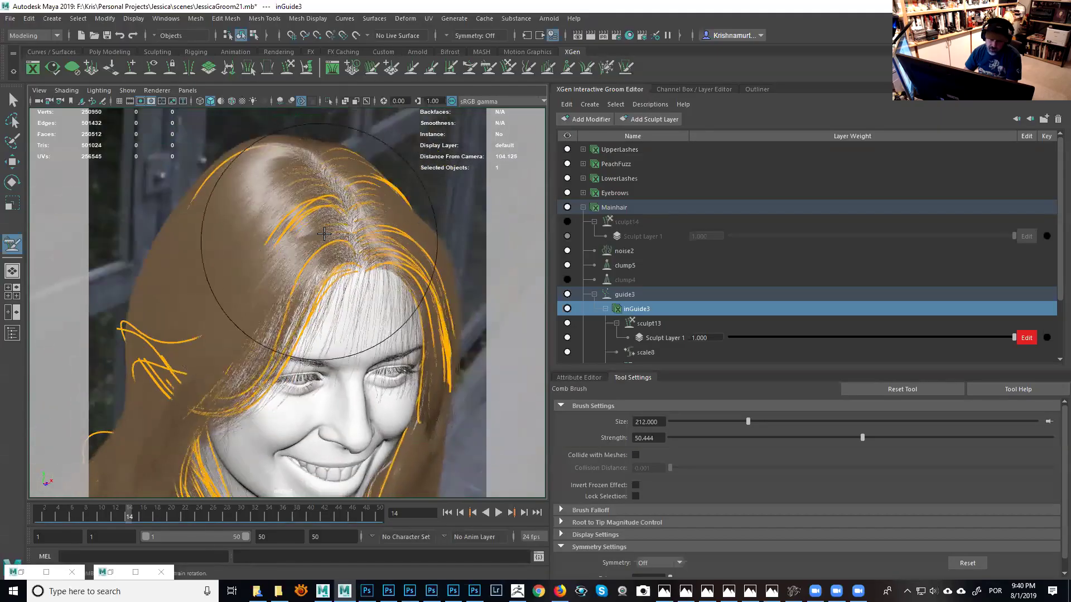
{"action": "left_click_drag", "start_coordinate": [316, 270], "coordinate": [250, 168], "text": "alt"}
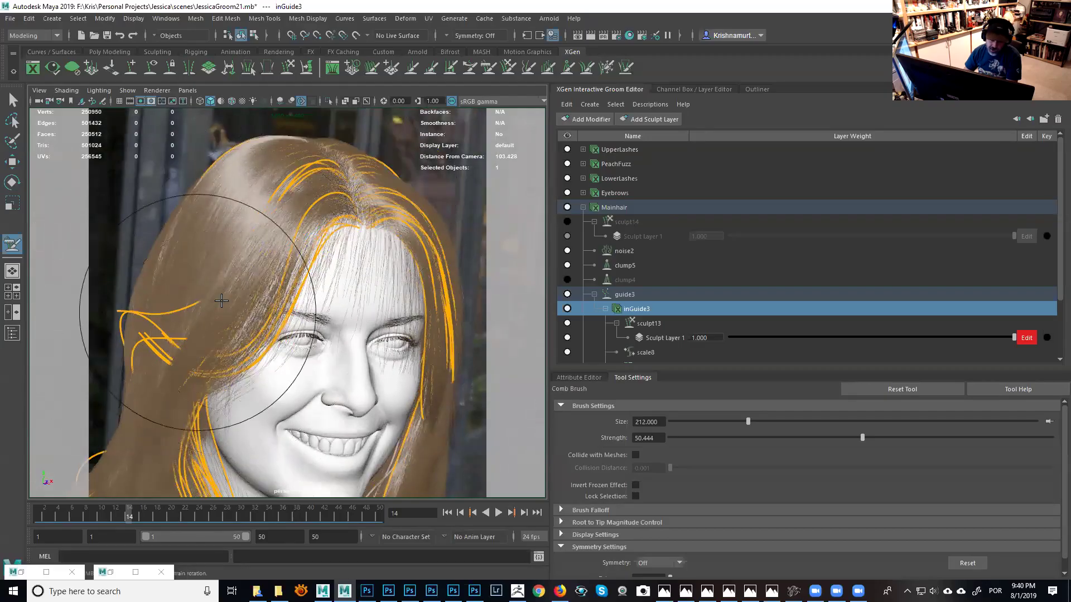
{"action": "left_click_drag", "start_coordinate": [212, 312], "coordinate": [313, 270], "text": "alt"}
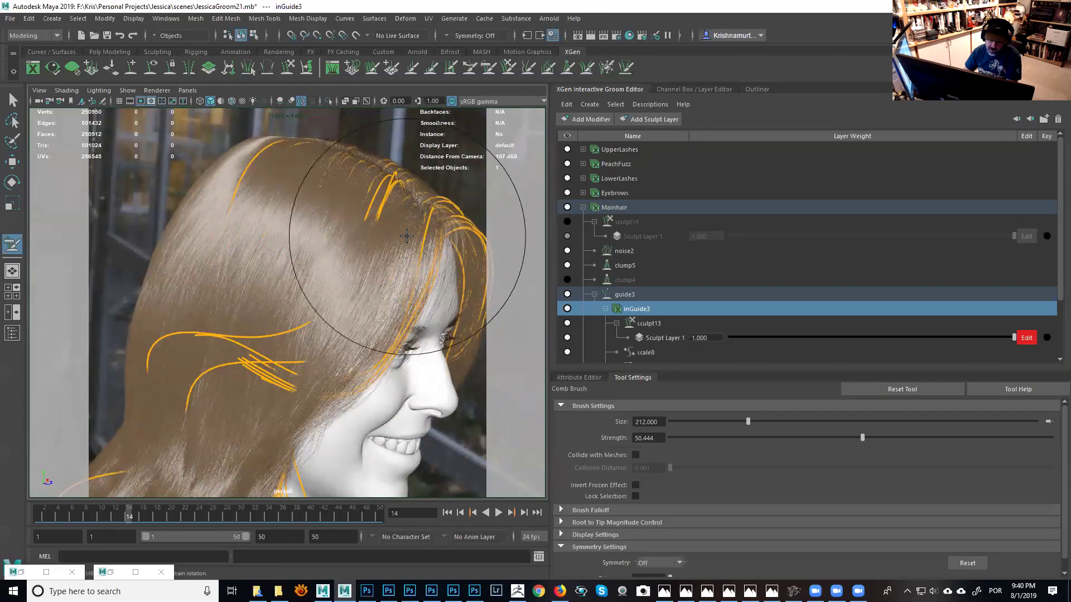
{"action": "left_click_drag", "start_coordinate": [410, 210], "coordinate": [379, 205], "text": "alt"}
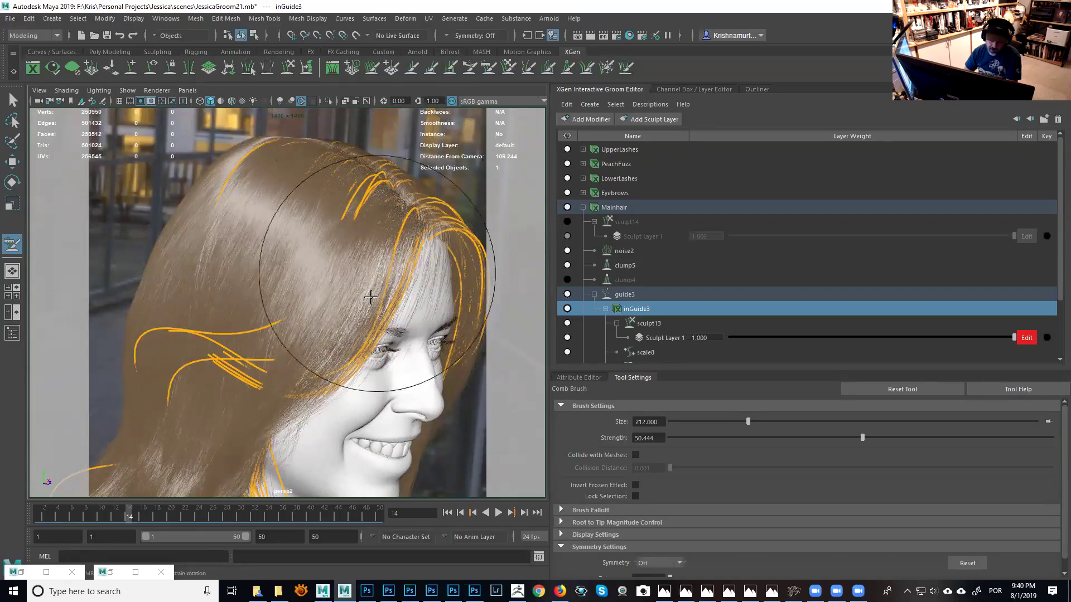
{"action": "mouse_move", "coordinate": [323, 358]}
{"action": "left_mouse_down", "text": "alt"}
{"action": "mouse_move", "coordinate": [240, 358]}
{"action": "mouse_move", "coordinate": [188, 344]}
{"action": "mouse_move", "coordinate": [249, 234]}
{"action": "mouse_move", "coordinate": [249, 190]}
{"action": "mouse_move", "coordinate": [406, 318]}
{"action": "mouse_move", "coordinate": [351, 325]}
{"action": "mouse_move", "coordinate": [313, 257]}
{"action": "left_mouse_up", "text": "alt"}
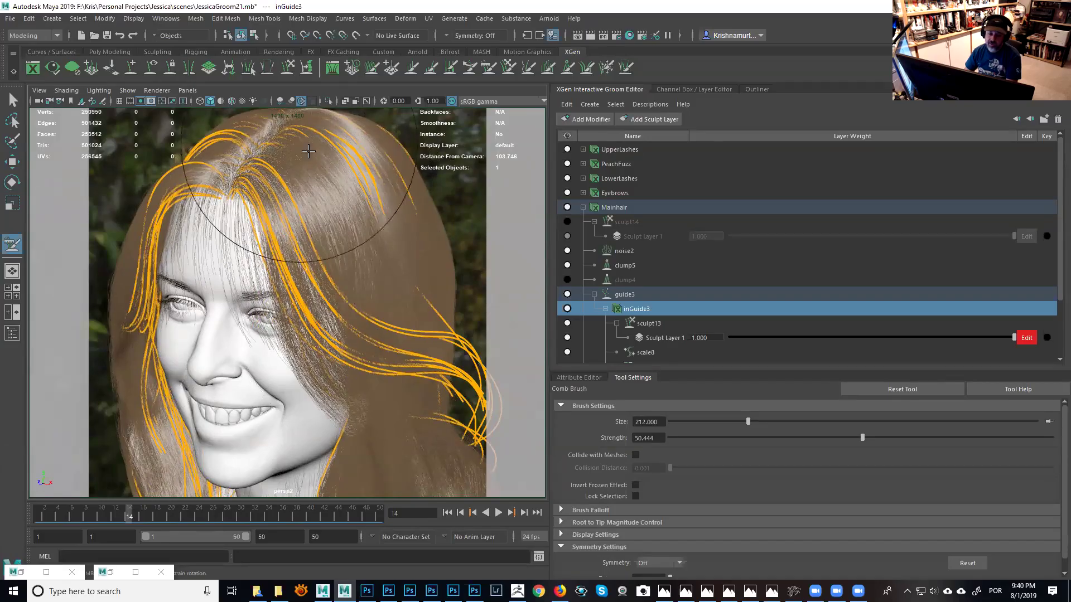
{"action": "left_click_drag", "start_coordinate": [308, 264], "coordinate": [237, 157], "text": "alt"}
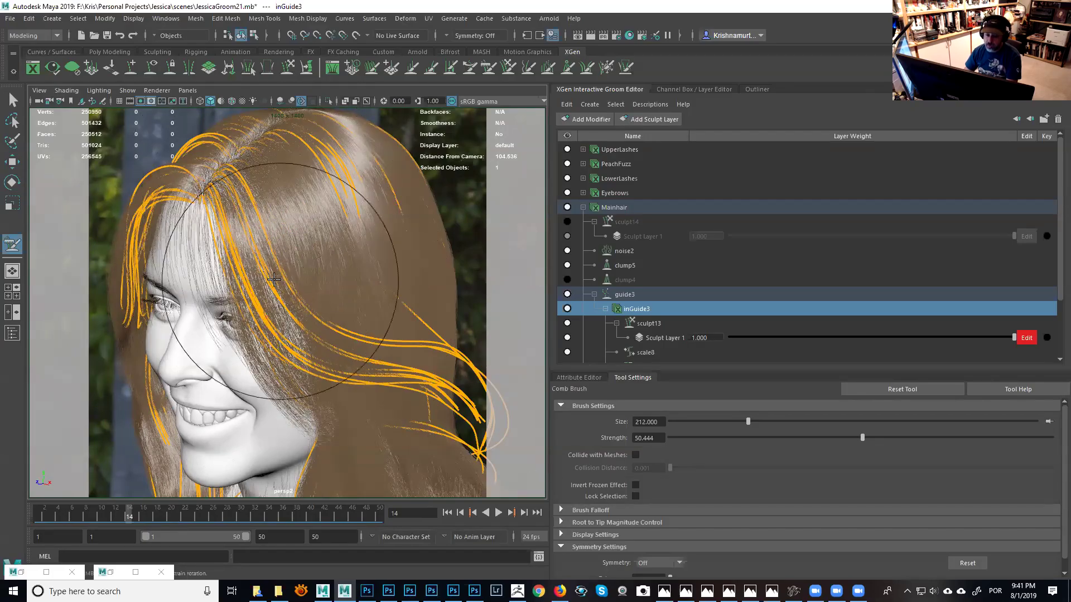
{"action": "left_click_drag", "start_coordinate": [278, 286], "coordinate": [223, 274], "text": "alt"}
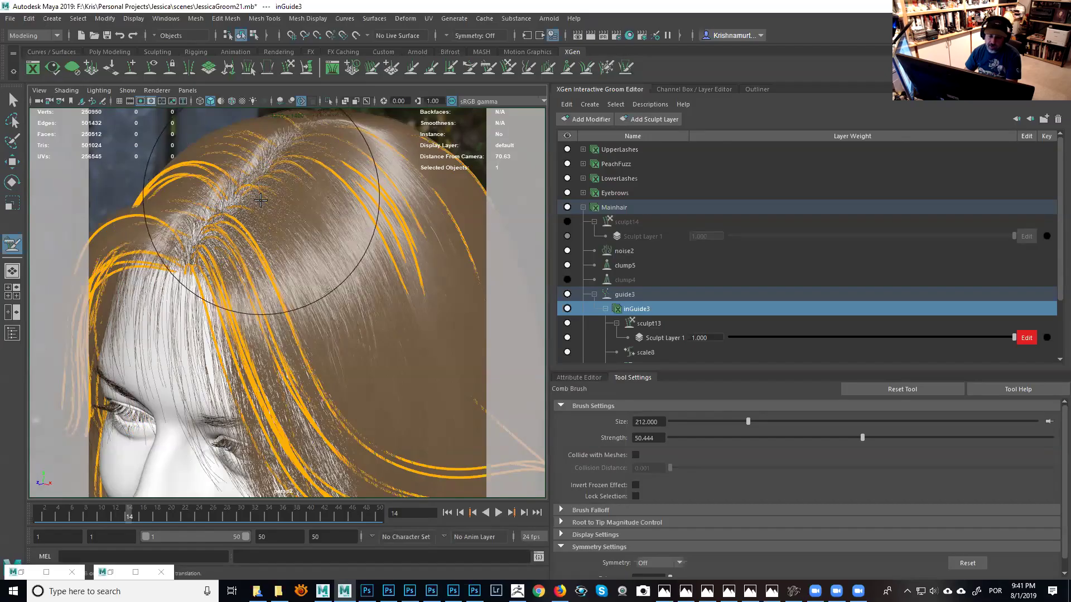
{"action": "scroll", "coordinate": [340, 364], "scroll_direction": "down", "scroll_amount": 5}
{"action": "left_click_drag", "start_coordinate": [340, 364], "coordinate": [388, 385], "text": "alt"}
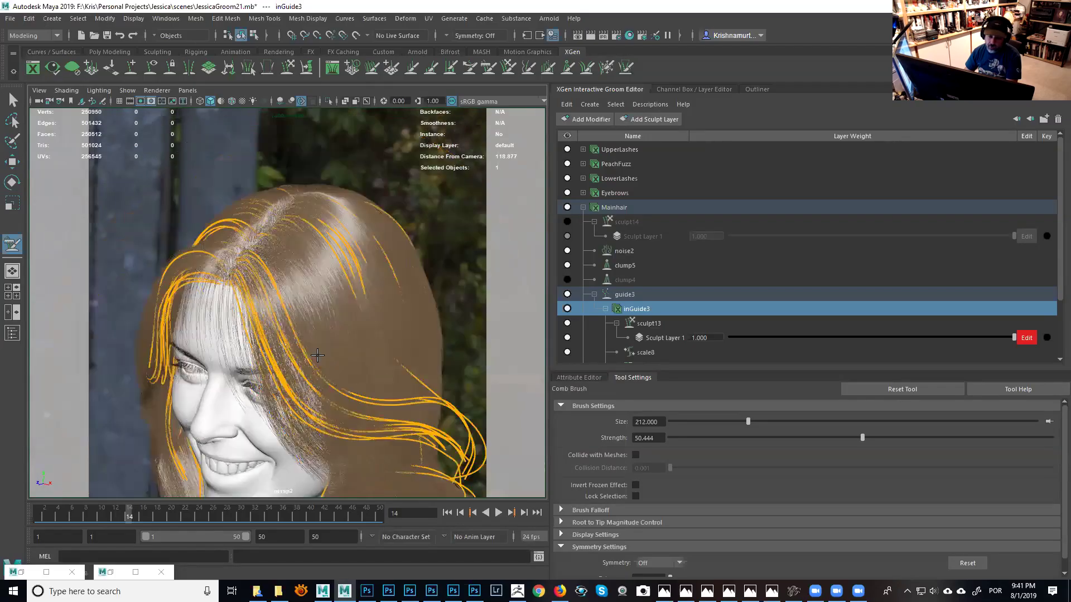
Compare the guides with the lengths beside the face, hide inGuide3 and examine the Mainhair groom down to the shoulders.
{"action": "scroll", "coordinate": [391, 379], "scroll_direction": "up", "scroll_amount": 3}
{"action": "mouse_move", "coordinate": [342, 270]}
{"action": "left_mouse_down", "text": "alt"}
{"action": "mouse_move", "coordinate": [218, 156]}
{"action": "mouse_move", "coordinate": [533, 254]}
{"action": "mouse_move", "coordinate": [346, 227]}
{"action": "mouse_move", "coordinate": [358, 401]}
{"action": "mouse_move", "coordinate": [301, 277]}
{"action": "mouse_move", "coordinate": [315, 342]}
{"action": "mouse_move", "coordinate": [310, 394]}
{"action": "mouse_move", "coordinate": [275, 208]}
{"action": "mouse_move", "coordinate": [321, 377]}
{"action": "mouse_move", "coordinate": [359, 375]}
{"action": "left_mouse_up", "text": "alt"}
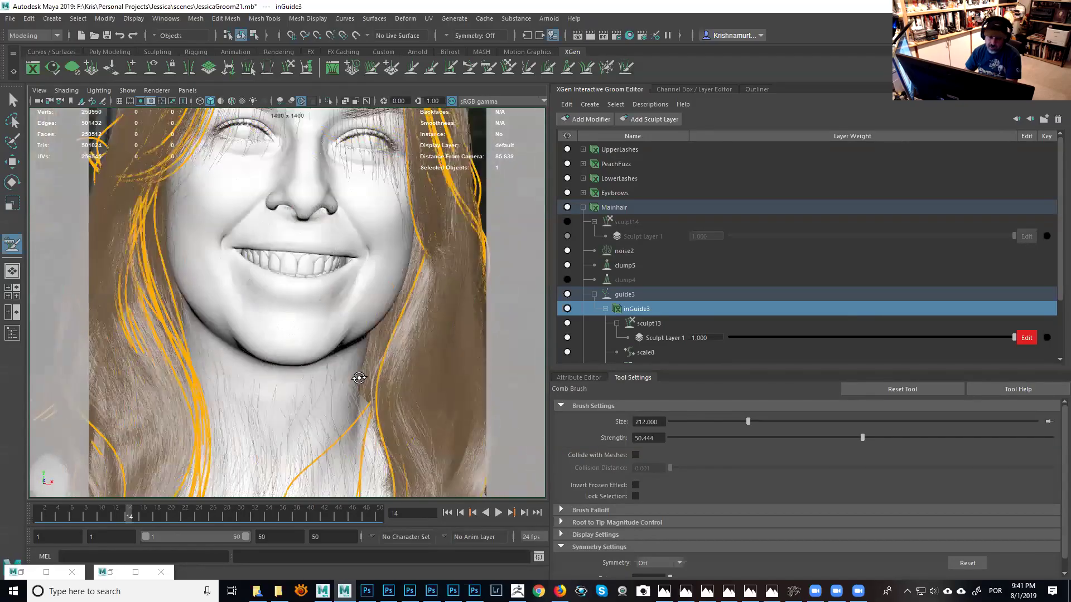
{"action": "right_click_drag", "start_coordinate": [358, 375], "coordinate": [321, 316], "text": "alt"}
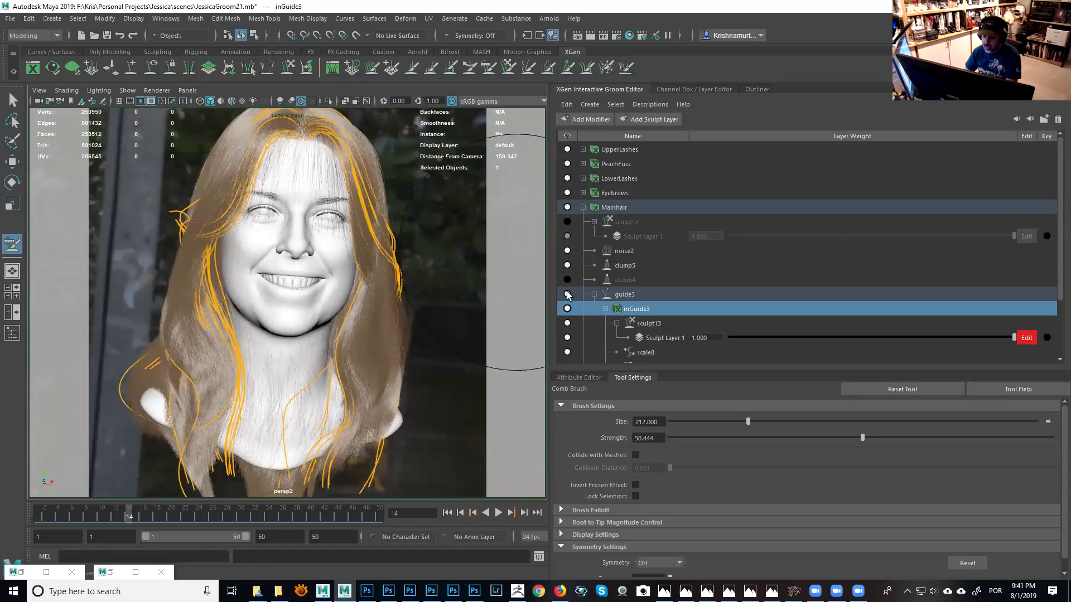
{"action": "left_click", "coordinate": [567, 309]}
{"action": "left_click_drag", "start_coordinate": [448, 304], "coordinate": [360, 217], "text": "alt"}
{"action": "right_click_drag", "start_coordinate": [360, 218], "coordinate": [373, 234], "text": "alt"}
{"action": "scroll", "coordinate": [240, 181], "scroll_direction": "up", "scroll_amount": 3}
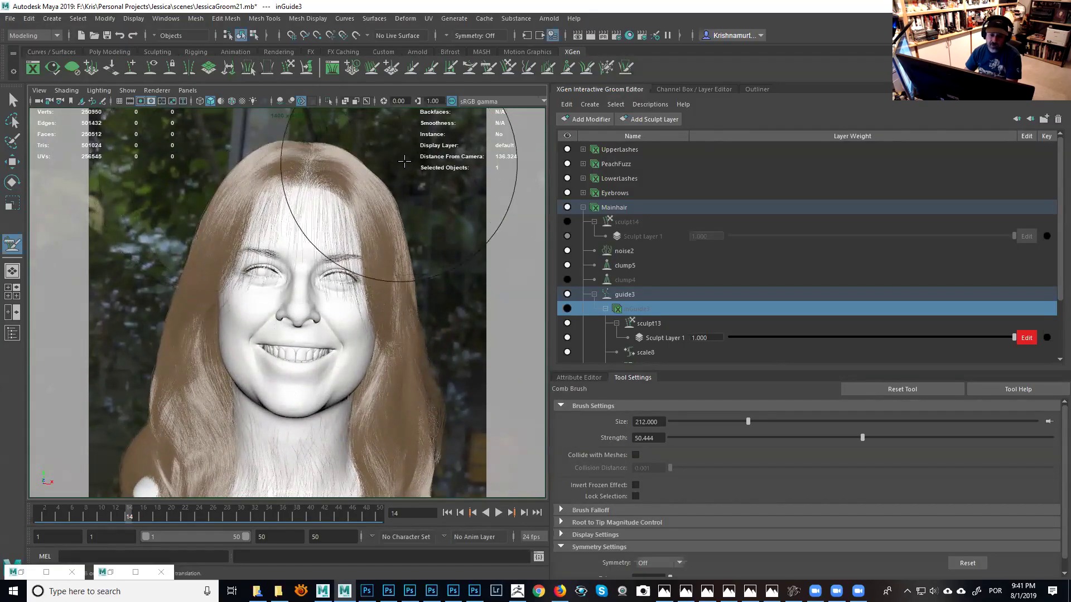
{"action": "middle_click_drag", "start_coordinate": [367, 248], "coordinate": [353, 198], "text": "alt"}
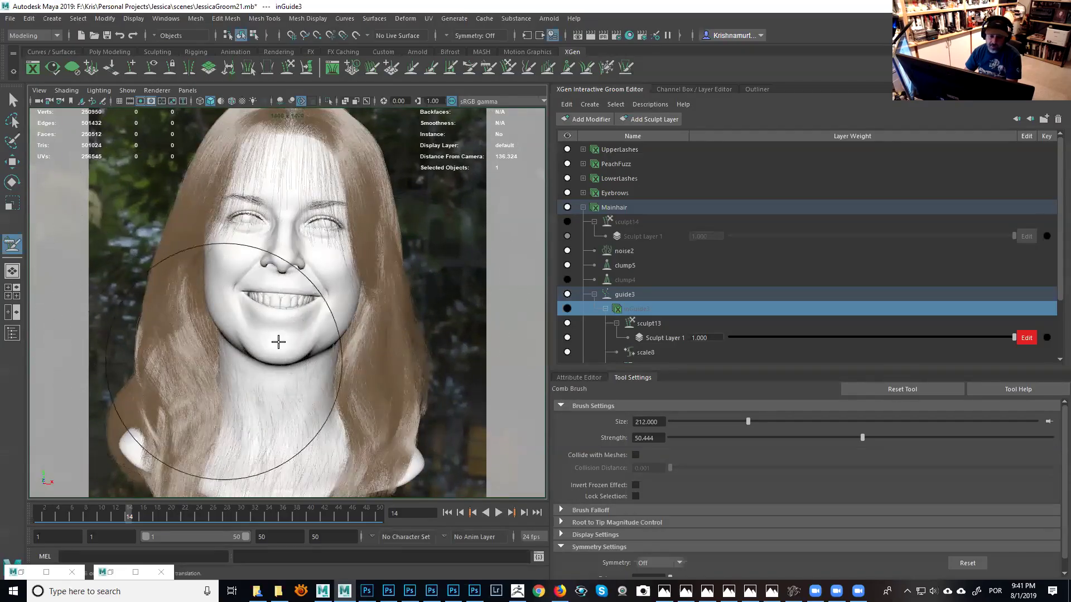
{"action": "left_click_drag", "start_coordinate": [241, 339], "coordinate": [215, 446], "text": "alt"}
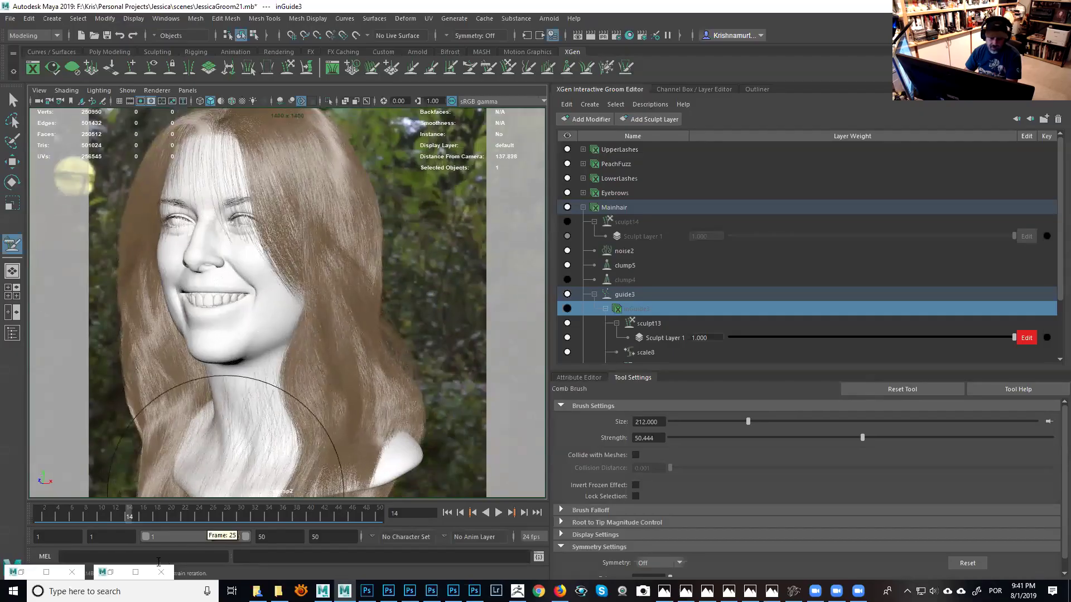
Bring up the Arnold RenderView and examine the rendered long hair around the face and neck.
{"action": "left_click", "coordinate": [110, 573]}
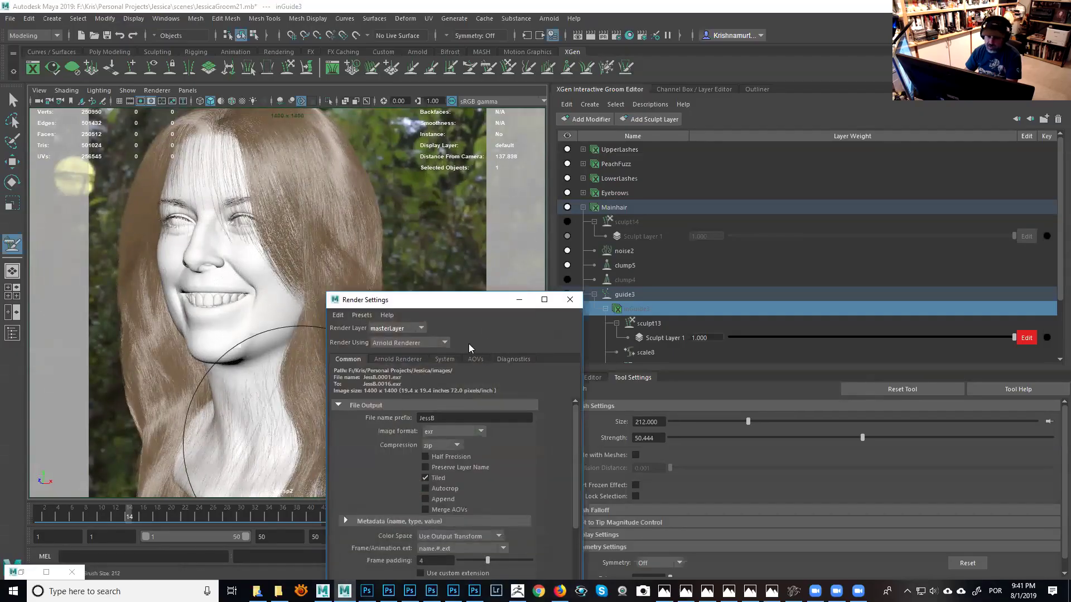
{"action": "left_click", "coordinate": [517, 300]}
{"action": "left_click", "coordinate": [21, 572]}
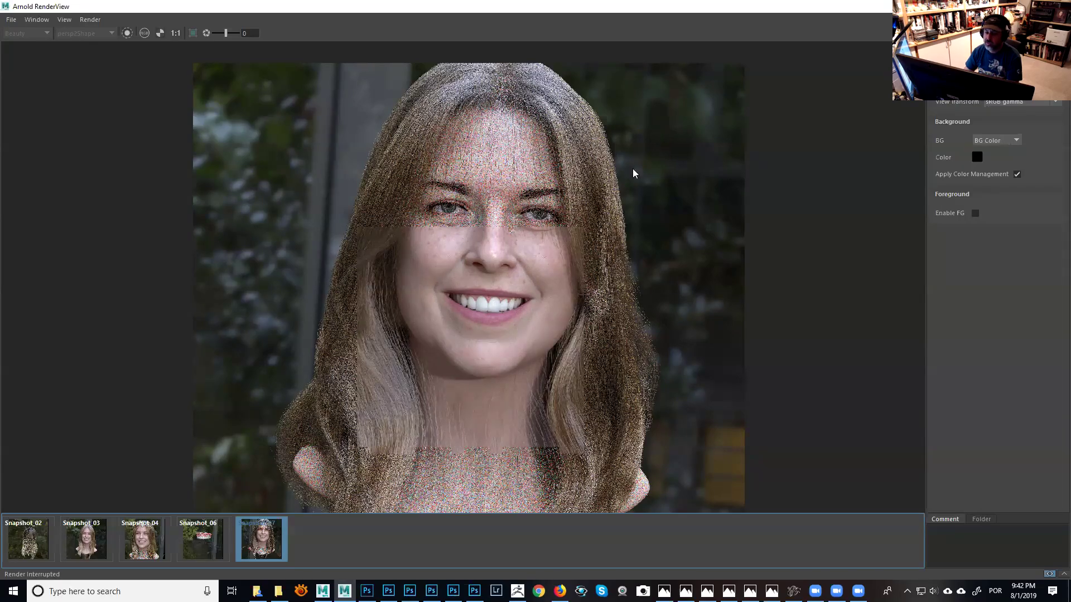
{"action": "middle_click_drag", "start_coordinate": [586, 266], "coordinate": [577, 286]}
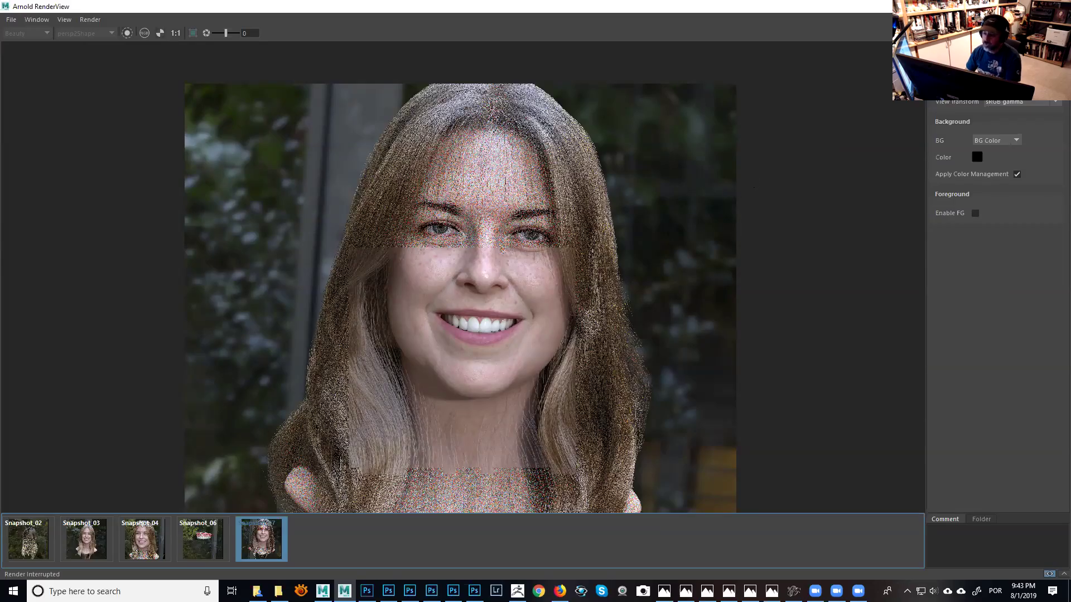
Return to the Maya scene, hide the Mainhair groom and enlarge the viewport around the bare head.
{"action": "key", "text": "alt+Tab"}
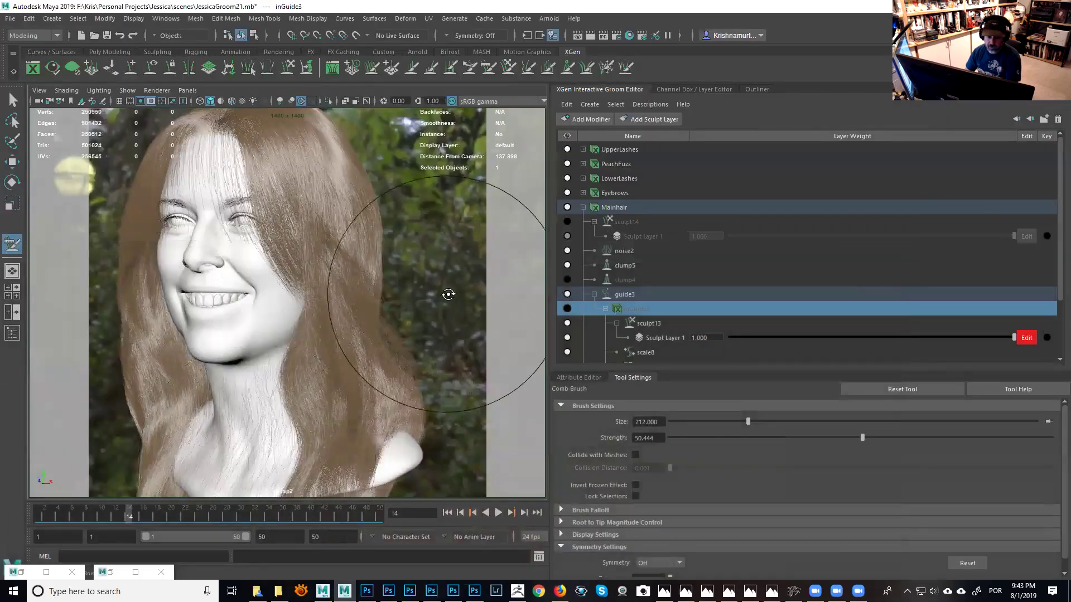
{"action": "middle_click_drag", "start_coordinate": [458, 301], "coordinate": [526, 277], "text": "alt"}
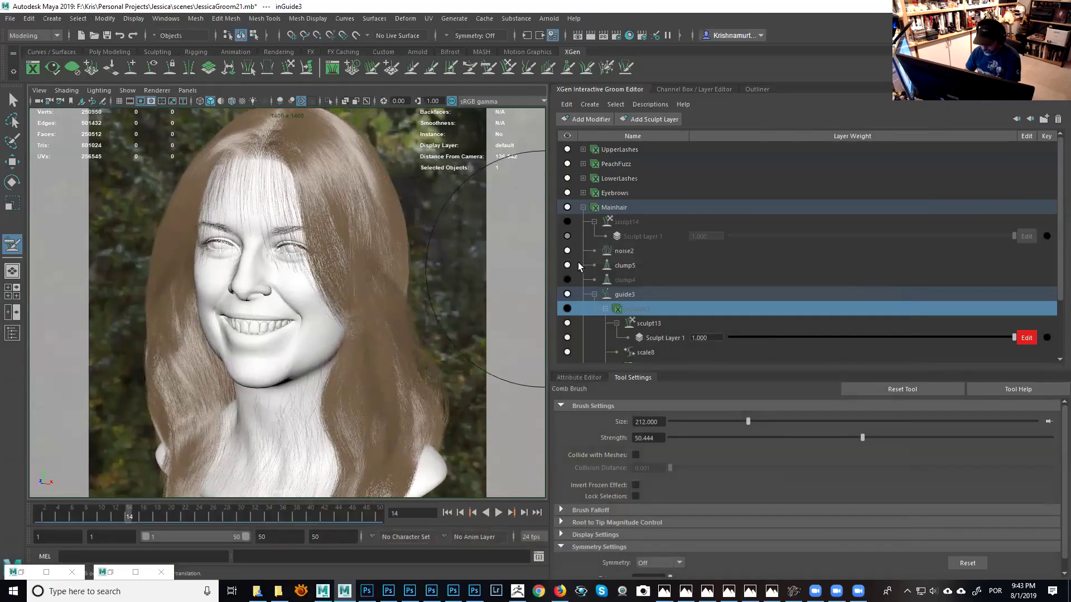
{"action": "left_click", "coordinate": [567, 207]}
{"action": "scroll", "coordinate": [402, 320], "scroll_direction": "down", "scroll_amount": 3}
{"action": "key", "text": "q"}
{"action": "left_click_drag", "start_coordinate": [550, 215], "coordinate": [812, 220]}
{"action": "left_click_drag", "start_coordinate": [498, 257], "coordinate": [499, 278], "text": "alt"}
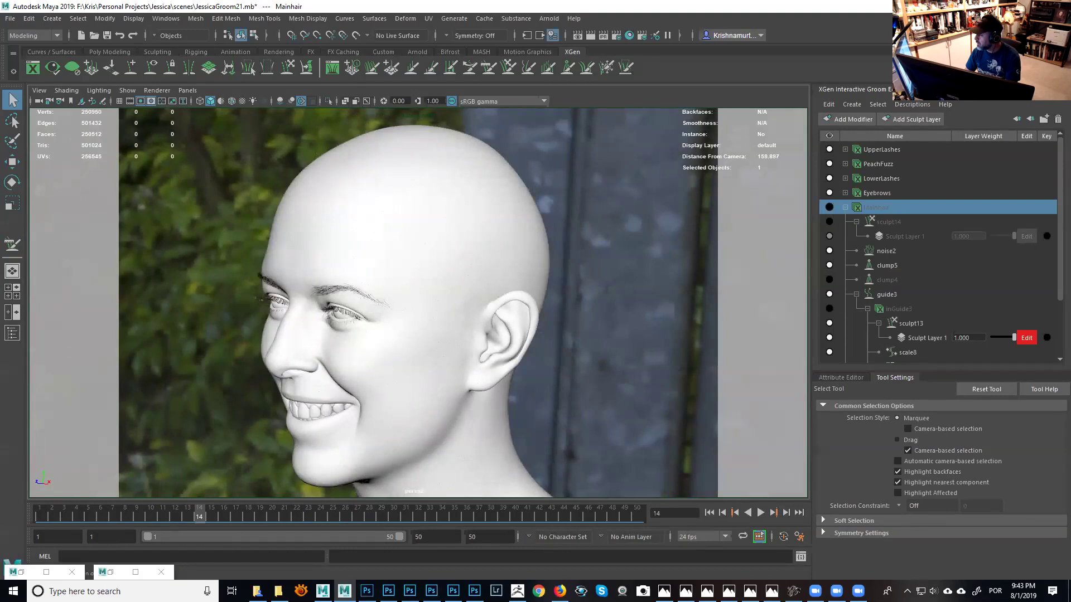
Switch to Photos and examine the woman's hairline up close in the _MG_9806.CR2 reference photo.
{"action": "left_click", "coordinate": [664, 591]}
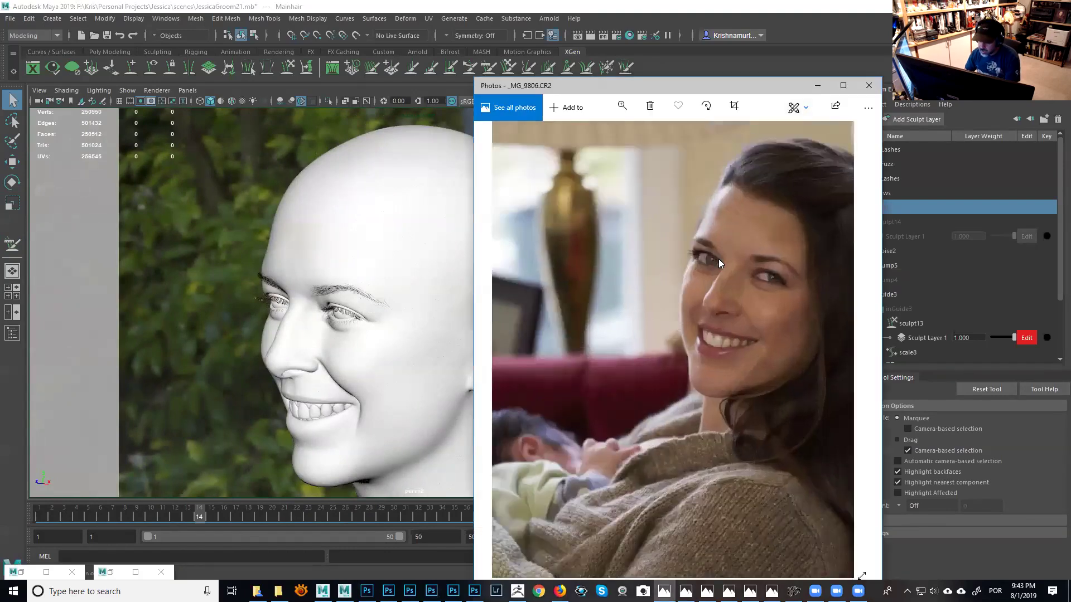
{"action": "scroll", "coordinate": [725, 259], "scroll_direction": "up", "scroll_amount": 1}
{"action": "scroll", "coordinate": [708, 307], "scroll_direction": "up", "scroll_amount": 1}
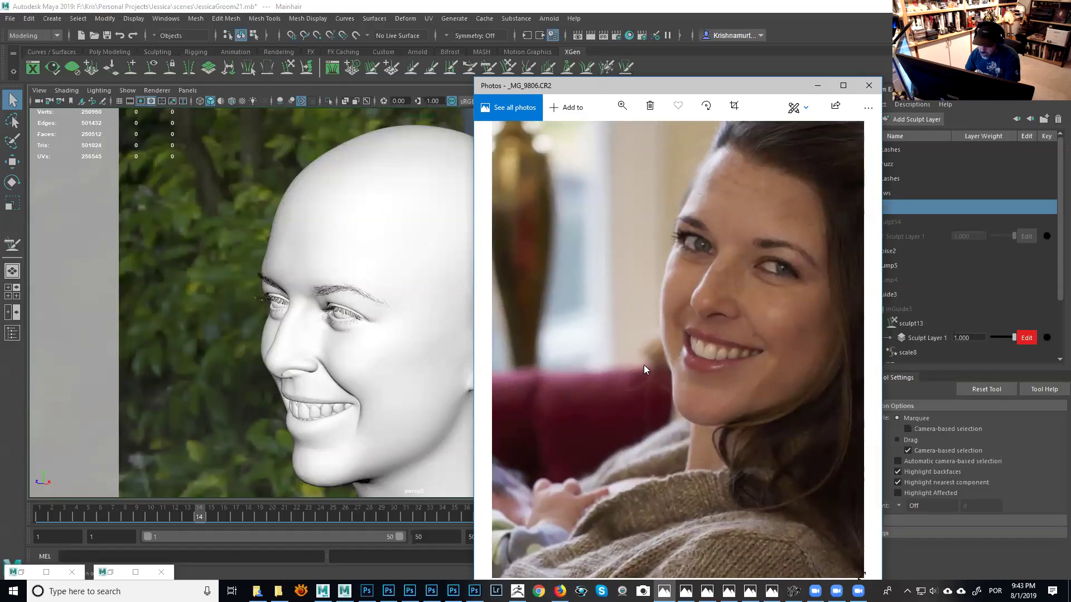
{"action": "left_click_drag", "start_coordinate": [728, 245], "coordinate": [685, 303]}
{"action": "scroll", "coordinate": [647, 296], "scroll_direction": "up", "scroll_amount": 1}
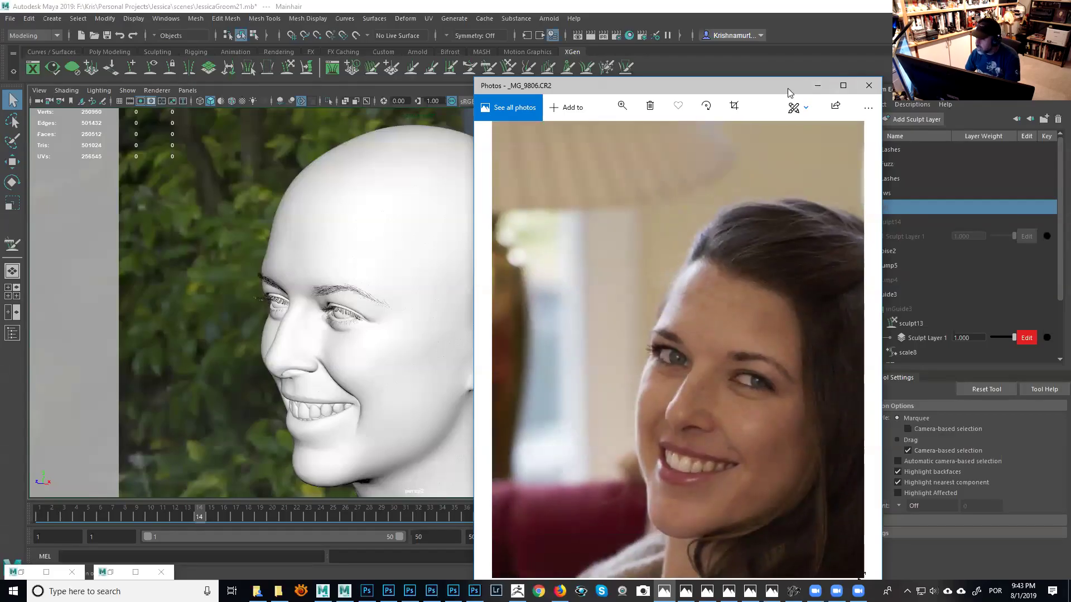
{"action": "left_click", "coordinate": [817, 85]}
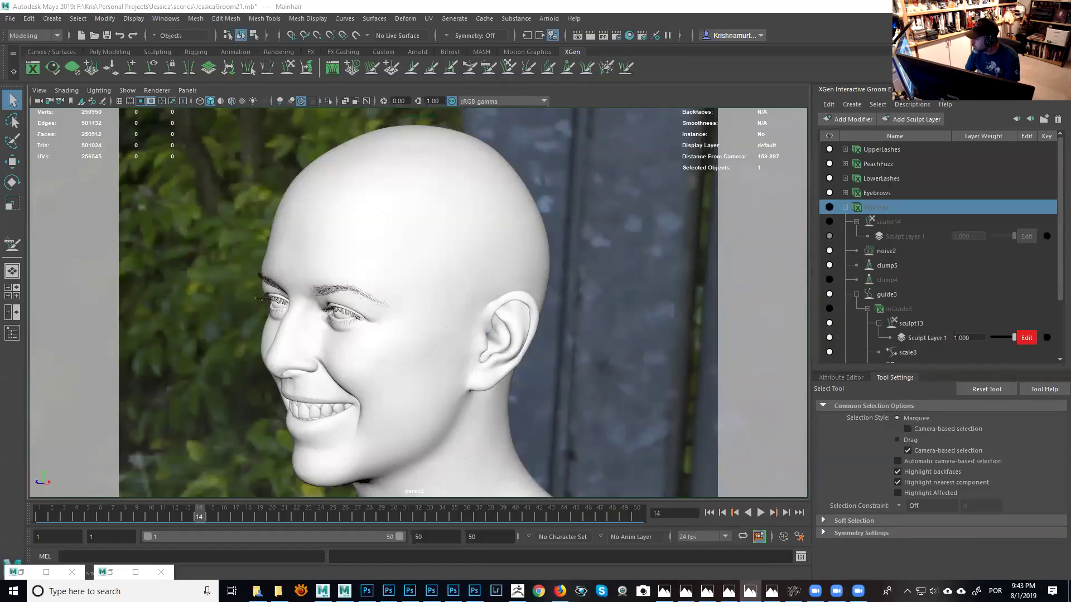
Examine the tied-back hair and hairline around the ear in the IMG_3728.CR2 reference photo.
{"action": "left_click", "coordinate": [750, 591]}
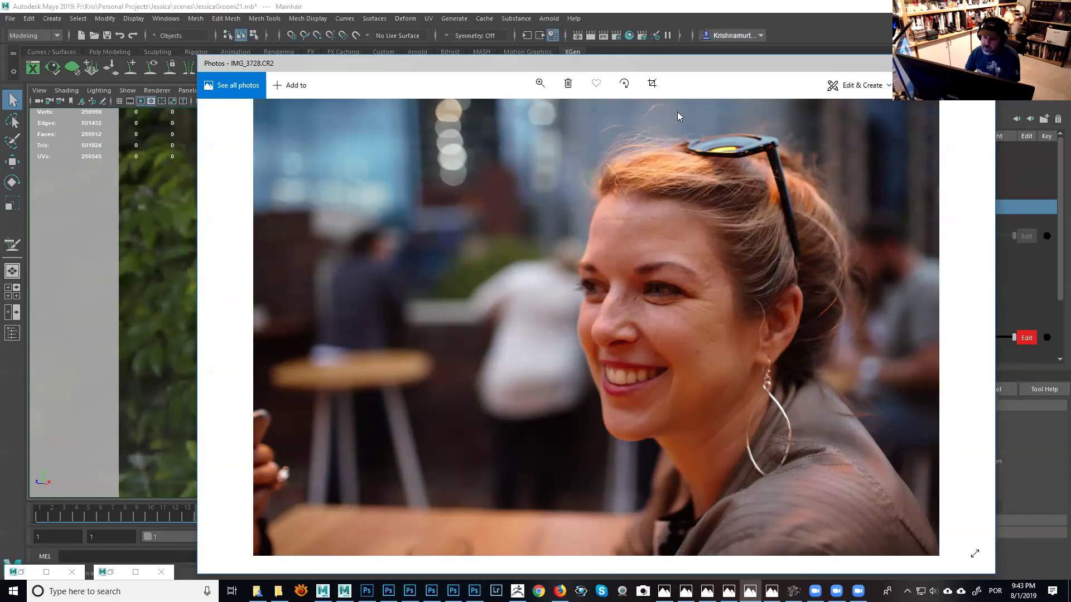
{"action": "left_click_drag", "start_coordinate": [688, 66], "coordinate": [657, 49]}
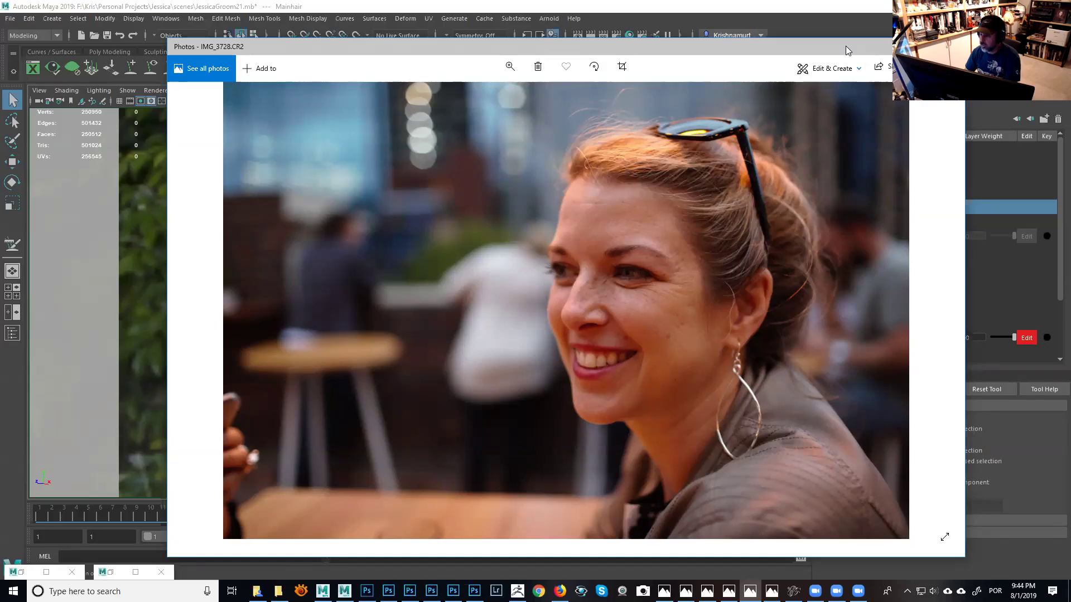
{"action": "left_click", "coordinate": [900, 46]}
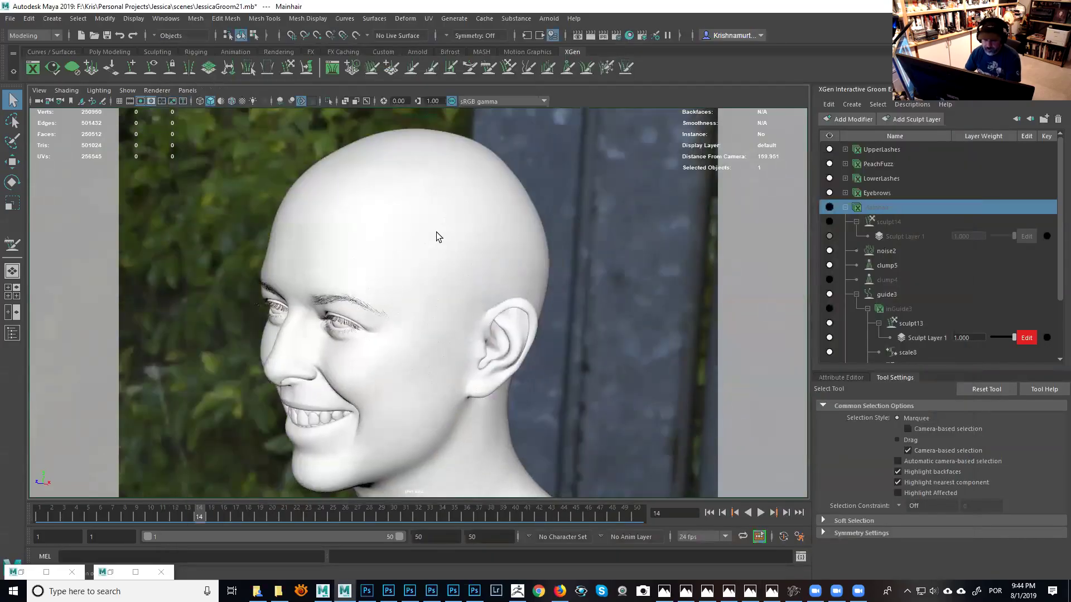
Turn on Topology symmetry for the JESS head mesh, using an edge on the nose's centre line as the symmetry seam.
{"action": "left_click", "coordinate": [440, 240]}
{"action": "left_click_drag", "start_coordinate": [471, 297], "coordinate": [572, 279], "text": "alt"}
{"action": "right_click_drag", "start_coordinate": [399, 307], "coordinate": [526, 323], "text": "alt"}
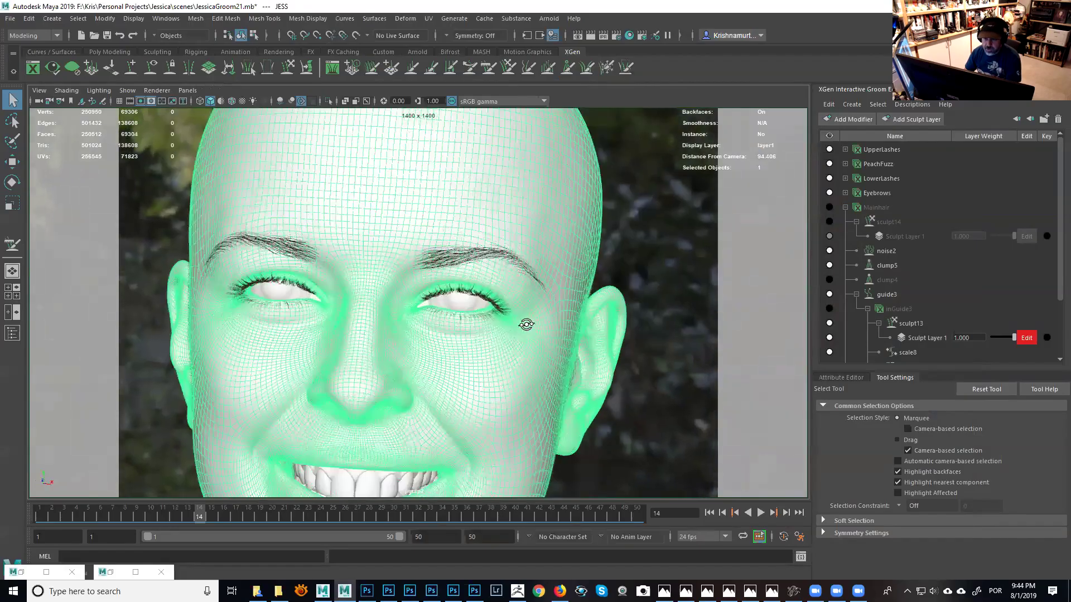
{"action": "left_click_drag", "start_coordinate": [526, 323], "coordinate": [524, 316], "text": "alt"}
{"action": "middle_click_drag", "start_coordinate": [520, 257], "coordinate": [527, 238], "text": "alt"}
{"action": "left_click", "coordinate": [447, 35]}
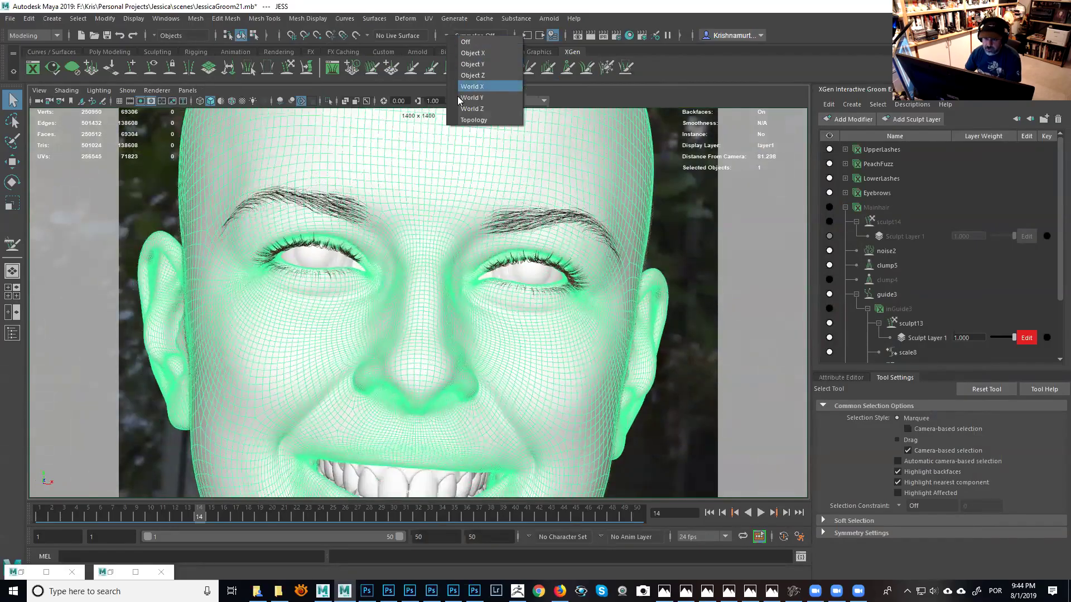
{"action": "left_click", "coordinate": [468, 124]}
{"action": "scroll", "coordinate": [460, 274], "scroll_direction": "up", "scroll_amount": 4}
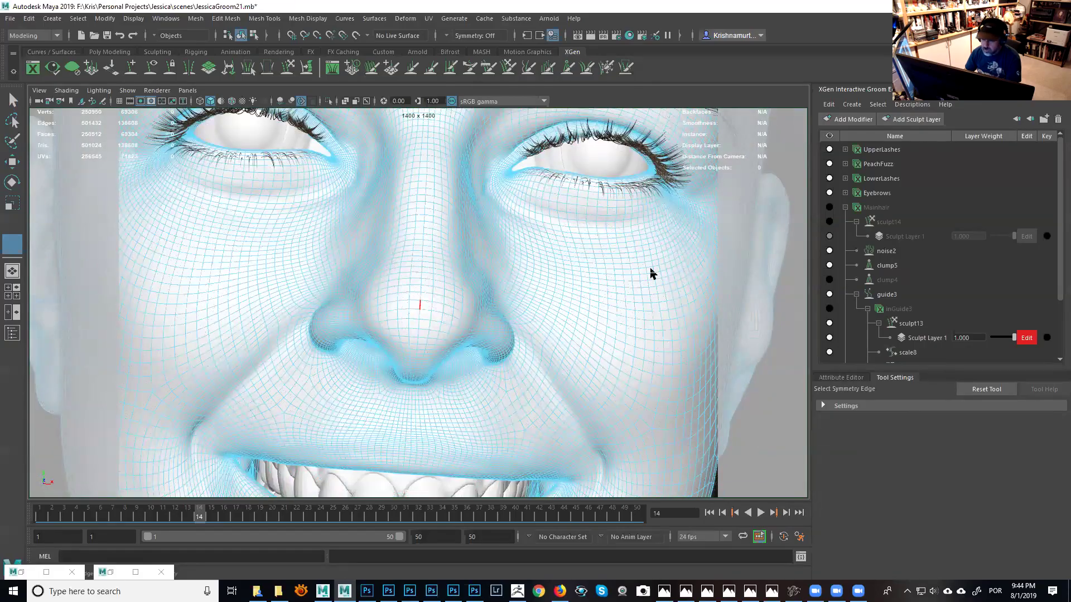
{"action": "left_click", "coordinate": [652, 273]}
Hide the PeachFuzz description on the face.
{"action": "left_click", "coordinate": [829, 164]}
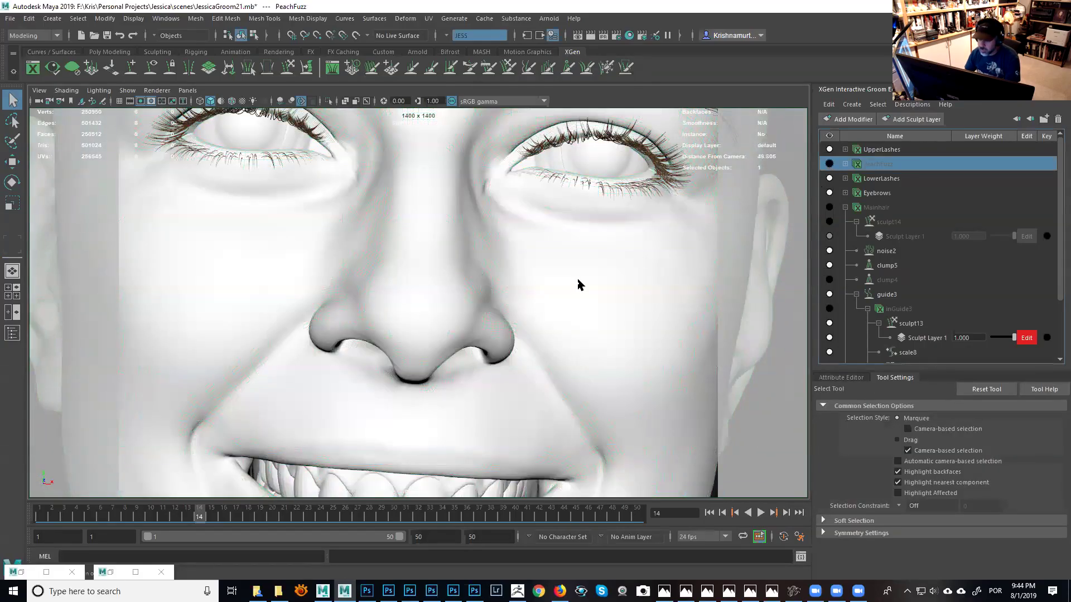
{"action": "scroll", "coordinate": [499, 255], "scroll_direction": "down", "scroll_amount": 6}
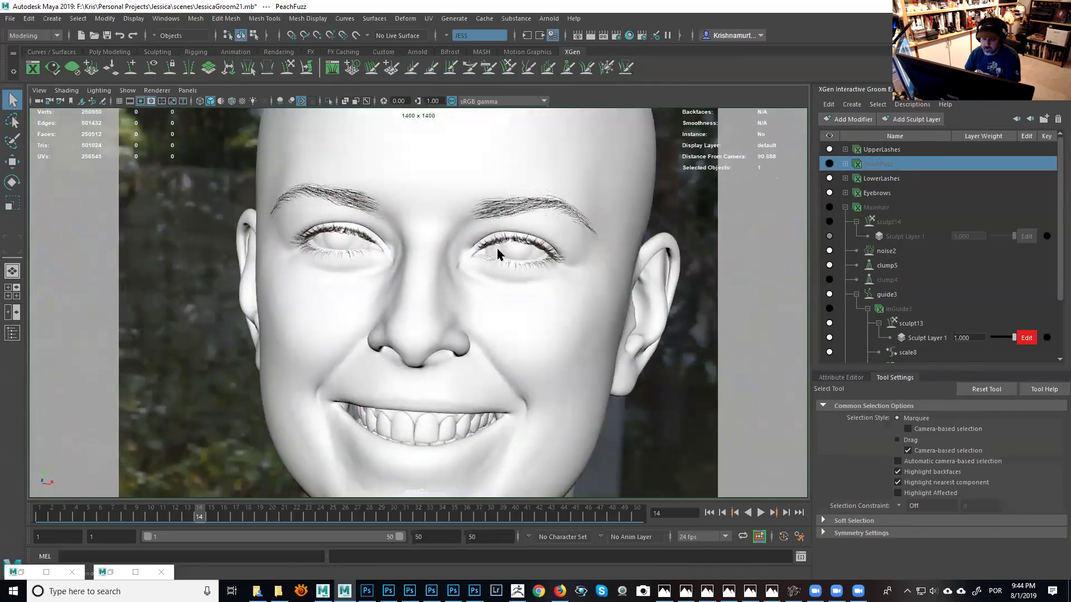
{"action": "scroll", "coordinate": [502, 262], "scroll_direction": "up", "scroll_amount": 3}
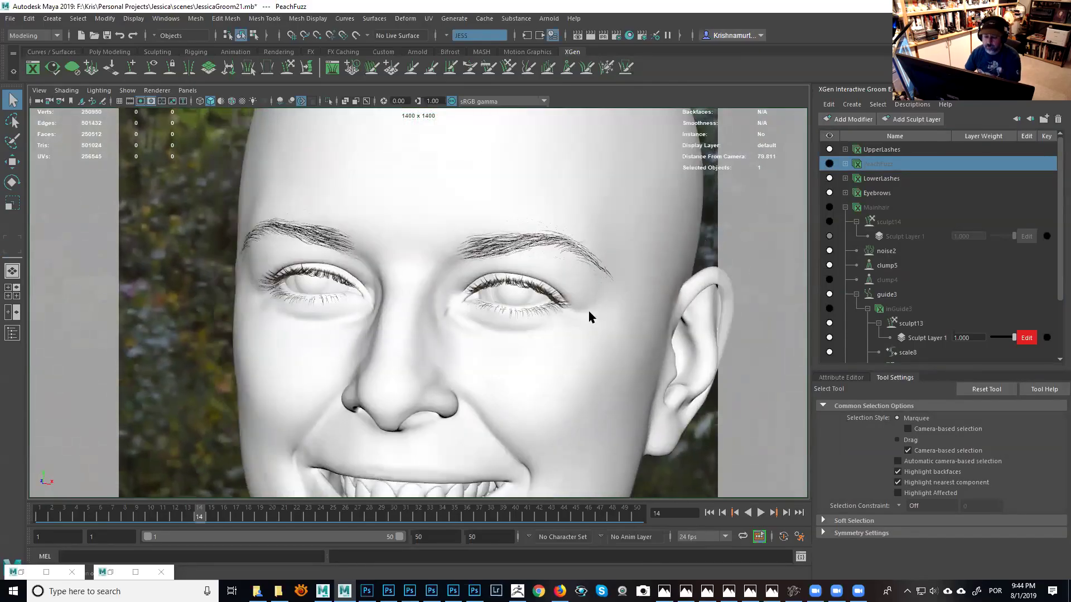
{"action": "scroll", "coordinate": [558, 307], "scroll_direction": "down", "scroll_amount": 3}
{"action": "left_click_drag", "start_coordinate": [526, 299], "coordinate": [117, 190], "text": "alt"}
Paint-select the JESS head faces symmetrically in a strip along the hairline, from above the forehead to the temples.
{"action": "left_click", "coordinate": [492, 216]}
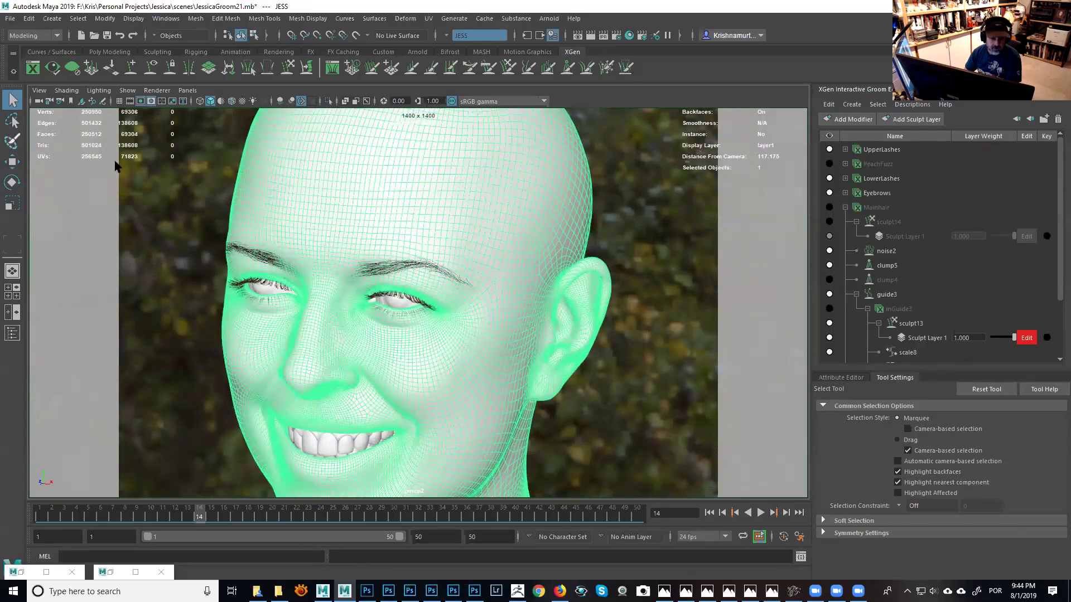
{"action": "key", "text": "F9"}
{"action": "right_click_drag", "start_coordinate": [439, 175], "coordinate": [445, 210]}
{"action": "mouse_move", "coordinate": [445, 211]}
{"action": "left_mouse_down", "text": "alt"}
{"action": "mouse_move", "coordinate": [370, 226]}
{"action": "mouse_move", "coordinate": [402, 234]}
{"action": "mouse_move", "coordinate": [371, 289]}
{"action": "left_mouse_up", "text": "alt"}
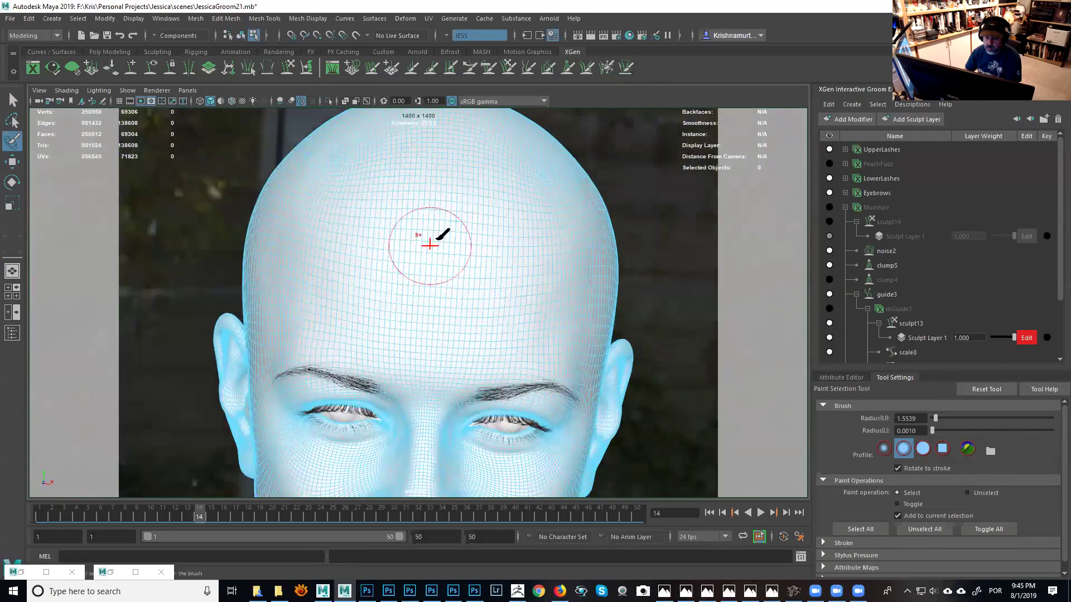
{"action": "mouse_move", "coordinate": [440, 198]}
{"action": "left_mouse_down"}
{"action": "mouse_move", "coordinate": [512, 215]}
{"action": "mouse_move", "coordinate": [484, 202]}
{"action": "mouse_move", "coordinate": [520, 203]}
{"action": "mouse_move", "coordinate": [376, 215]}
{"action": "mouse_move", "coordinate": [430, 232]}
{"action": "mouse_move", "coordinate": [381, 216]}
{"action": "mouse_move", "coordinate": [417, 177]}
{"action": "mouse_move", "coordinate": [322, 180]}
{"action": "left_mouse_up"}
{"action": "mouse_move", "coordinate": [378, 198]}
{"action": "left_mouse_down", "text": "alt"}
{"action": "mouse_move", "coordinate": [390, 279]}
{"action": "mouse_move", "coordinate": [323, 259]}
{"action": "mouse_move", "coordinate": [420, 263]}
{"action": "mouse_move", "coordinate": [376, 174]}
{"action": "mouse_move", "coordinate": [336, 184]}
{"action": "left_mouse_up", "text": "alt"}
{"action": "mouse_move", "coordinate": [423, 189]}
{"action": "left_mouse_down", "text": "alt"}
{"action": "mouse_move", "coordinate": [423, 239]}
{"action": "mouse_move", "coordinate": [387, 210]}
{"action": "mouse_move", "coordinate": [375, 230]}
{"action": "mouse_move", "coordinate": [411, 297]}
{"action": "mouse_move", "coordinate": [350, 195]}
{"action": "left_mouse_up", "text": "alt"}
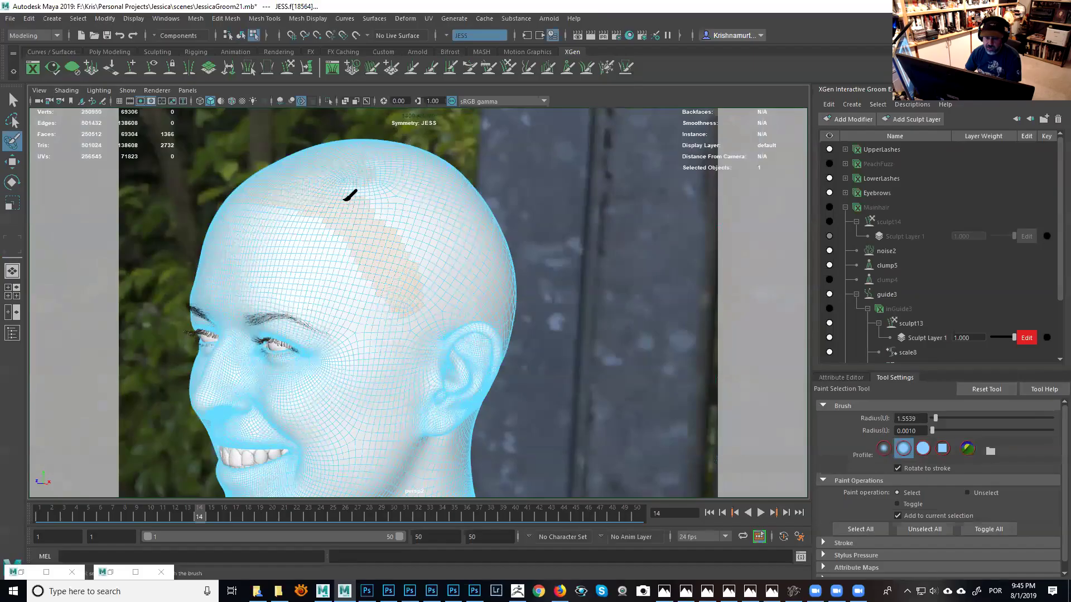
Extend the painted face selection over the sides of the scalp and around the back of the head.
{"action": "left_click_drag", "start_coordinate": [381, 246], "coordinate": [406, 345]}
{"action": "mouse_move", "coordinate": [442, 283]}
{"action": "left_mouse_down", "text": "alt"}
{"action": "mouse_move", "coordinate": [383, 313]}
{"action": "mouse_move", "coordinate": [423, 290]}
{"action": "mouse_move", "coordinate": [332, 232]}
{"action": "mouse_move", "coordinate": [335, 210]}
{"action": "mouse_move", "coordinate": [363, 198]}
{"action": "mouse_move", "coordinate": [414, 241]}
{"action": "mouse_move", "coordinate": [502, 268]}
{"action": "mouse_move", "coordinate": [430, 232]}
{"action": "mouse_move", "coordinate": [507, 232]}
{"action": "mouse_move", "coordinate": [424, 222]}
{"action": "mouse_move", "coordinate": [402, 232]}
{"action": "mouse_move", "coordinate": [483, 230]}
{"action": "mouse_move", "coordinate": [406, 232]}
{"action": "mouse_move", "coordinate": [403, 257]}
{"action": "mouse_move", "coordinate": [468, 268]}
{"action": "mouse_move", "coordinate": [451, 271]}
{"action": "mouse_move", "coordinate": [502, 270]}
{"action": "mouse_move", "coordinate": [514, 258]}
{"action": "mouse_move", "coordinate": [502, 280]}
{"action": "mouse_move", "coordinate": [423, 317]}
{"action": "mouse_move", "coordinate": [454, 251]}
{"action": "mouse_move", "coordinate": [502, 293]}
{"action": "mouse_move", "coordinate": [433, 323]}
{"action": "mouse_move", "coordinate": [429, 352]}
{"action": "left_mouse_up", "text": "alt"}
{"action": "mouse_move", "coordinate": [413, 390]}
{"action": "left_mouse_down", "text": "alt"}
{"action": "mouse_move", "coordinate": [445, 376]}
{"action": "mouse_move", "coordinate": [421, 383]}
{"action": "left_mouse_up", "text": "alt"}
{"action": "mouse_move", "coordinate": [354, 383]}
{"action": "left_mouse_down", "text": "alt"}
{"action": "mouse_move", "coordinate": [450, 370]}
{"action": "mouse_move", "coordinate": [513, 294]}
{"action": "mouse_move", "coordinate": [391, 347]}
{"action": "left_mouse_up", "text": "alt"}
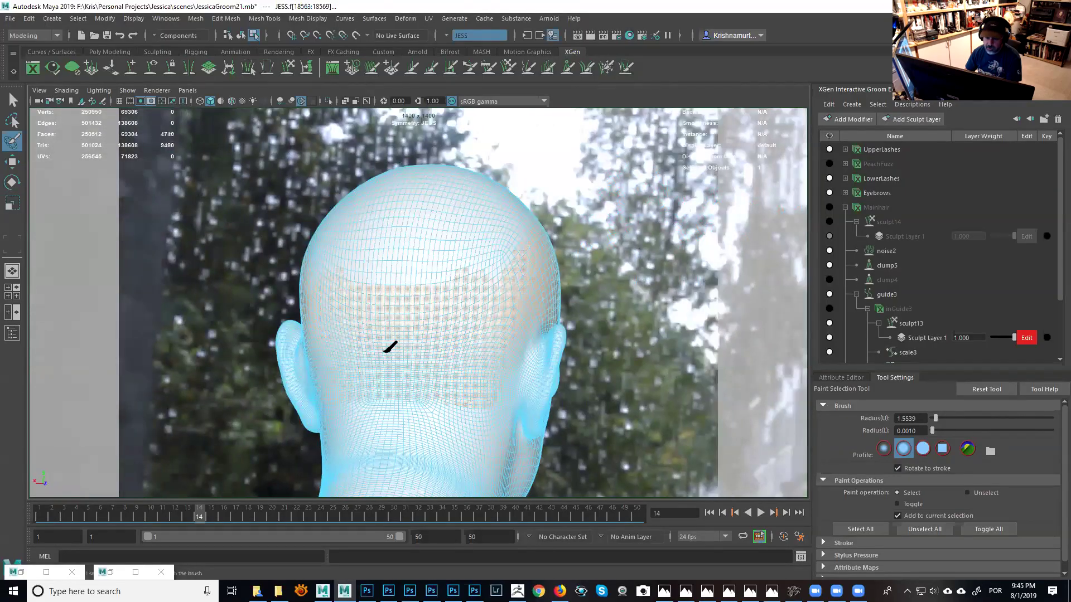
{"action": "mouse_move", "coordinate": [454, 262]}
{"action": "left_mouse_down", "text": "alt"}
{"action": "mouse_move", "coordinate": [406, 267]}
{"action": "mouse_move", "coordinate": [461, 319]}
{"action": "mouse_move", "coordinate": [436, 409]}
{"action": "mouse_move", "coordinate": [490, 347]}
{"action": "mouse_move", "coordinate": [488, 356]}
{"action": "left_mouse_up", "text": "alt"}
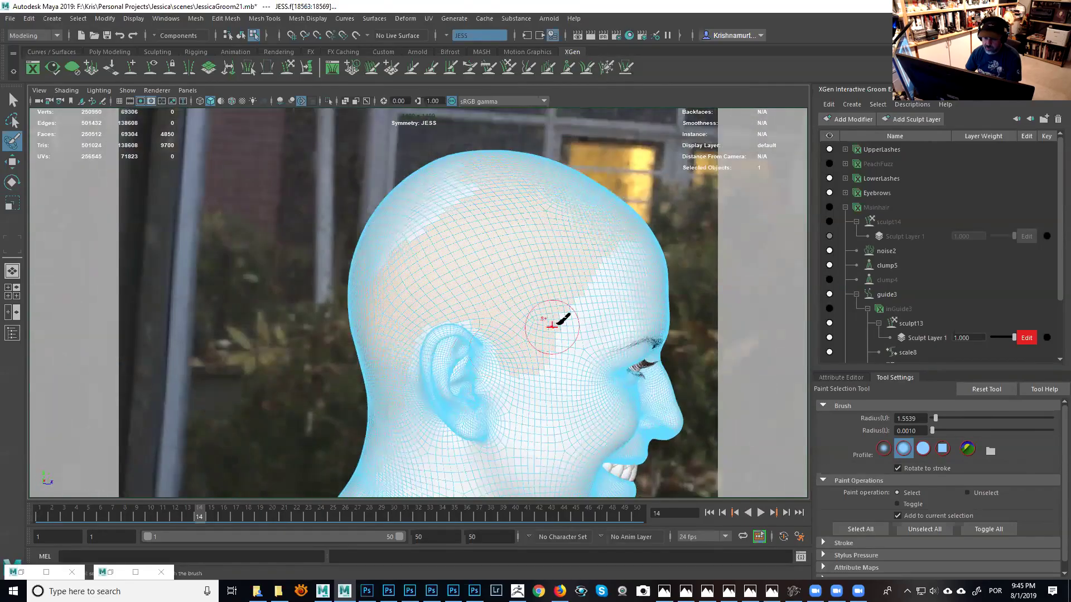
Fill the remaining gap in the scalp face selection over the rear of the crown.
{"action": "mouse_move", "coordinate": [541, 318]}
{"action": "left_mouse_down", "text": "alt"}
{"action": "mouse_move", "coordinate": [528, 327]}
{"action": "mouse_move", "coordinate": [535, 303]}
{"action": "mouse_move", "coordinate": [478, 248]}
{"action": "mouse_move", "coordinate": [479, 232]}
{"action": "mouse_move", "coordinate": [403, 330]}
{"action": "mouse_move", "coordinate": [375, 314]}
{"action": "mouse_move", "coordinate": [435, 234]}
{"action": "mouse_move", "coordinate": [461, 239]}
{"action": "left_mouse_up", "text": "alt"}
{"action": "left_click_drag", "start_coordinate": [421, 270], "coordinate": [485, 275], "text": "alt"}
{"action": "mouse_move", "coordinate": [478, 163]}
{"action": "left_mouse_down"}
{"action": "mouse_move", "coordinate": [454, 181]}
{"action": "mouse_move", "coordinate": [445, 148]}
{"action": "mouse_move", "coordinate": [375, 286]}
{"action": "mouse_move", "coordinate": [413, 261]}
{"action": "mouse_move", "coordinate": [430, 269]}
{"action": "left_mouse_up"}
{"action": "mouse_move", "coordinate": [507, 249]}
{"action": "left_mouse_down", "text": "alt"}
{"action": "mouse_move", "coordinate": [390, 253]}
{"action": "mouse_move", "coordinate": [460, 287]}
{"action": "mouse_move", "coordinate": [444, 242]}
{"action": "mouse_move", "coordinate": [550, 210]}
{"action": "mouse_move", "coordinate": [366, 214]}
{"action": "mouse_move", "coordinate": [369, 185]}
{"action": "mouse_move", "coordinate": [429, 222]}
{"action": "mouse_move", "coordinate": [401, 208]}
{"action": "left_mouse_up", "text": "alt"}
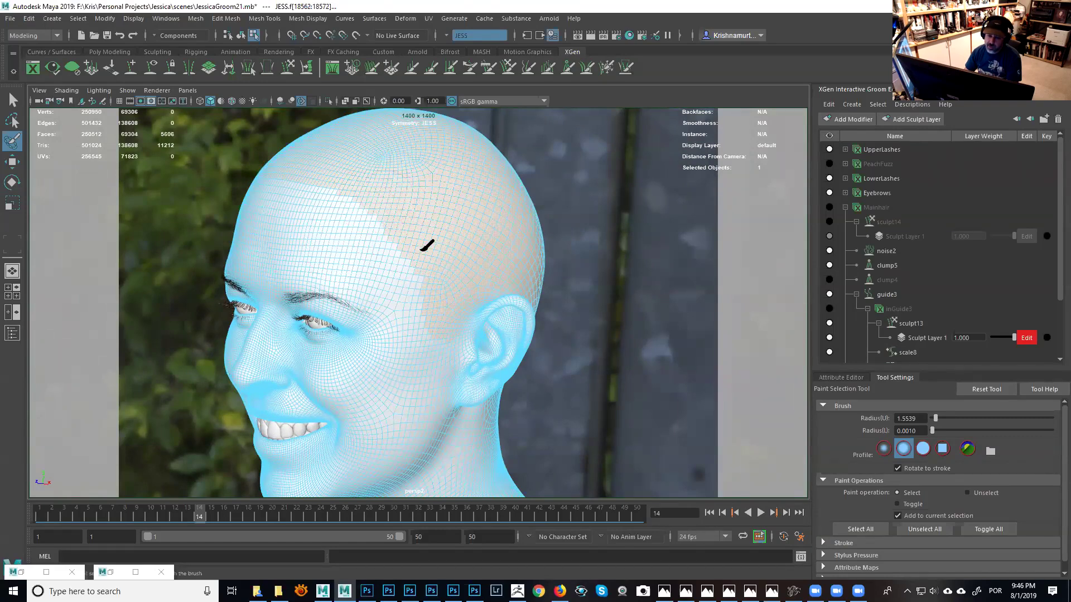
Refine the painted face selection's edge at the temple in front of the ear and check the hairline's shape.
{"action": "mouse_move", "coordinate": [425, 263]}
{"action": "left_mouse_down", "text": "alt"}
{"action": "mouse_move", "coordinate": [372, 244]}
{"action": "mouse_move", "coordinate": [407, 249]}
{"action": "mouse_move", "coordinate": [412, 262]}
{"action": "left_mouse_up", "text": "alt"}
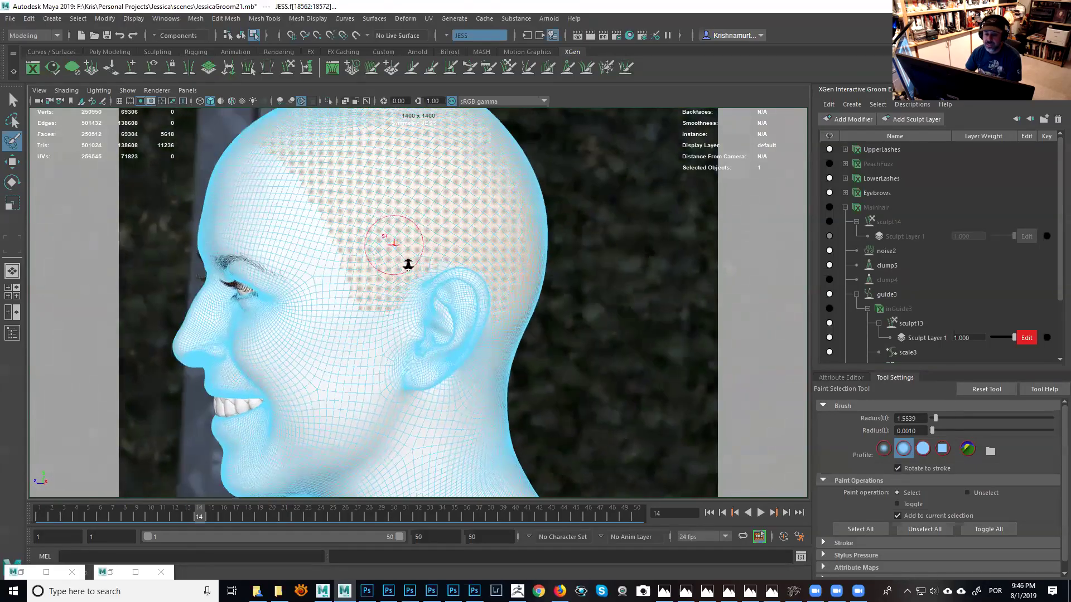
{"action": "left_click_drag", "start_coordinate": [383, 292], "coordinate": [411, 291], "text": "alt"}
{"action": "left_click", "coordinate": [380, 295]}
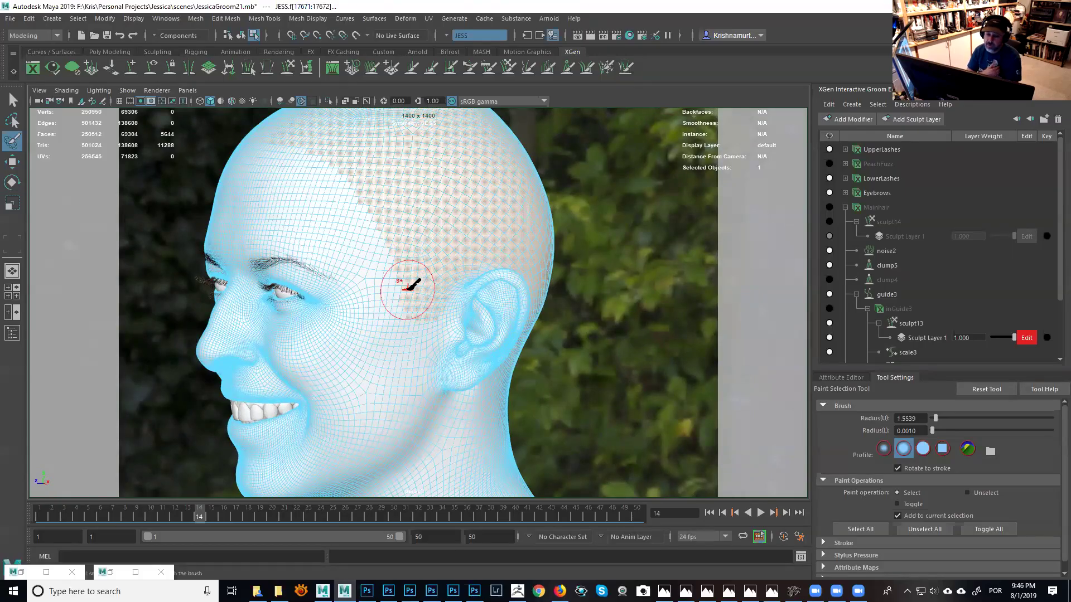
{"action": "left_click_drag", "start_coordinate": [509, 279], "coordinate": [490, 269], "text": "alt"}
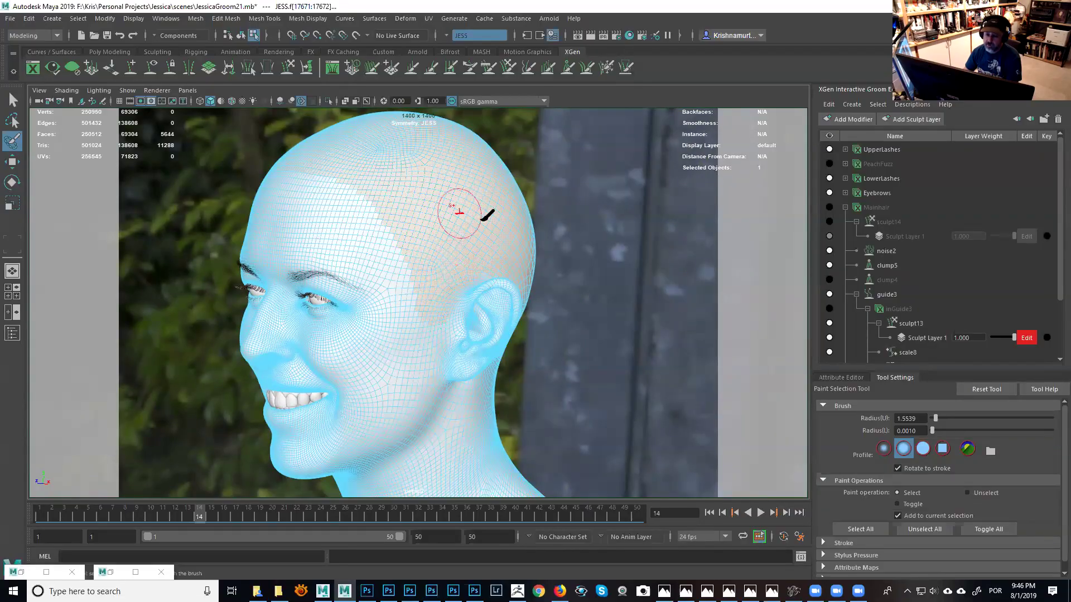
{"action": "left_click_drag", "start_coordinate": [454, 239], "coordinate": [478, 259], "text": "alt"}
{"action": "scroll", "coordinate": [389, 196], "scroll_direction": "up", "scroll_amount": 3}
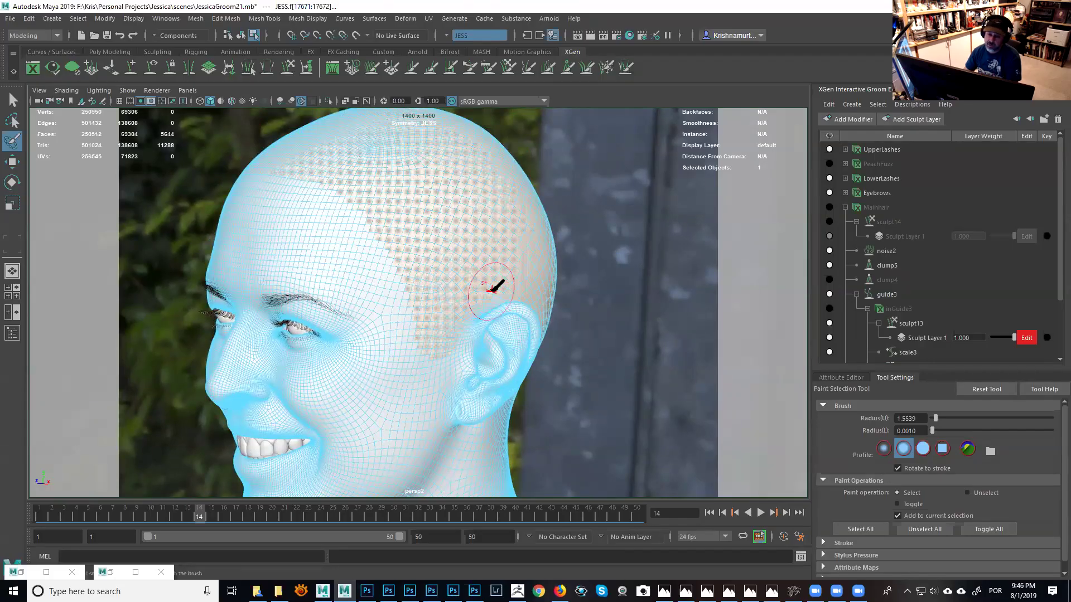
{"action": "left_click_drag", "start_coordinate": [488, 272], "coordinate": [478, 263], "text": "alt"}
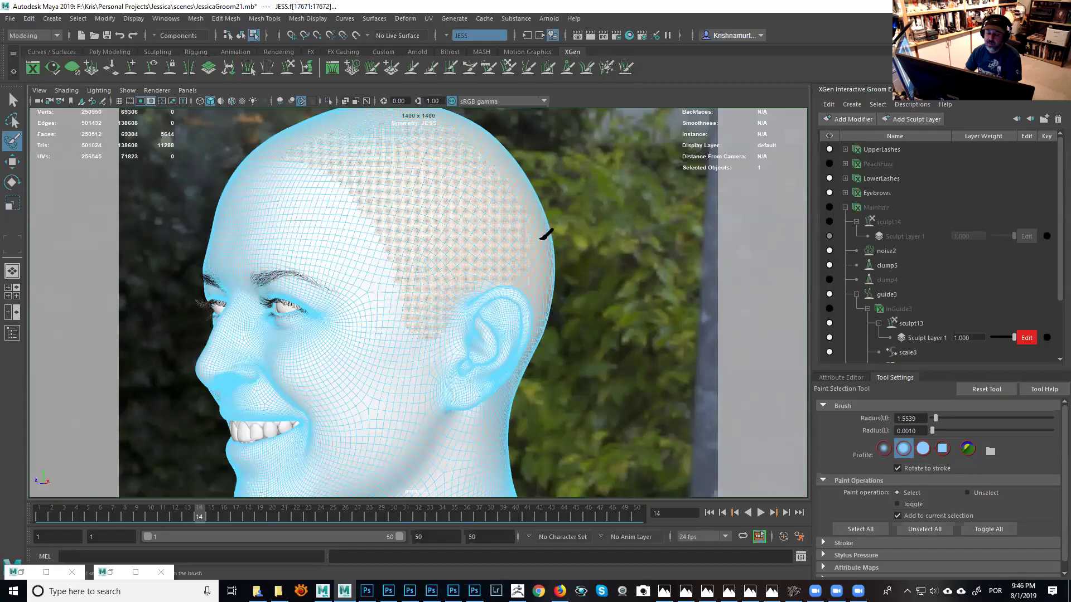
Deselect the faces just above and behind the ear from the scalp selection and check the hairline from the front.
{"action": "left_click_drag", "start_coordinate": [481, 234], "coordinate": [368, 241], "text": "alt"}
{"action": "left_click_drag", "start_coordinate": [442, 227], "coordinate": [457, 256], "text": "alt"}
{"action": "mouse_move", "coordinate": [457, 256]}
{"action": "right_mouse_down", "text": "alt"}
{"action": "mouse_move", "coordinate": [442, 275]}
{"action": "mouse_move", "coordinate": [471, 299]}
{"action": "right_mouse_up", "text": "alt"}
{"action": "mouse_move", "coordinate": [466, 294]}
{"action": "left_mouse_down"}
{"action": "mouse_move", "coordinate": [433, 295]}
{"action": "mouse_move", "coordinate": [440, 313]}
{"action": "left_mouse_up"}
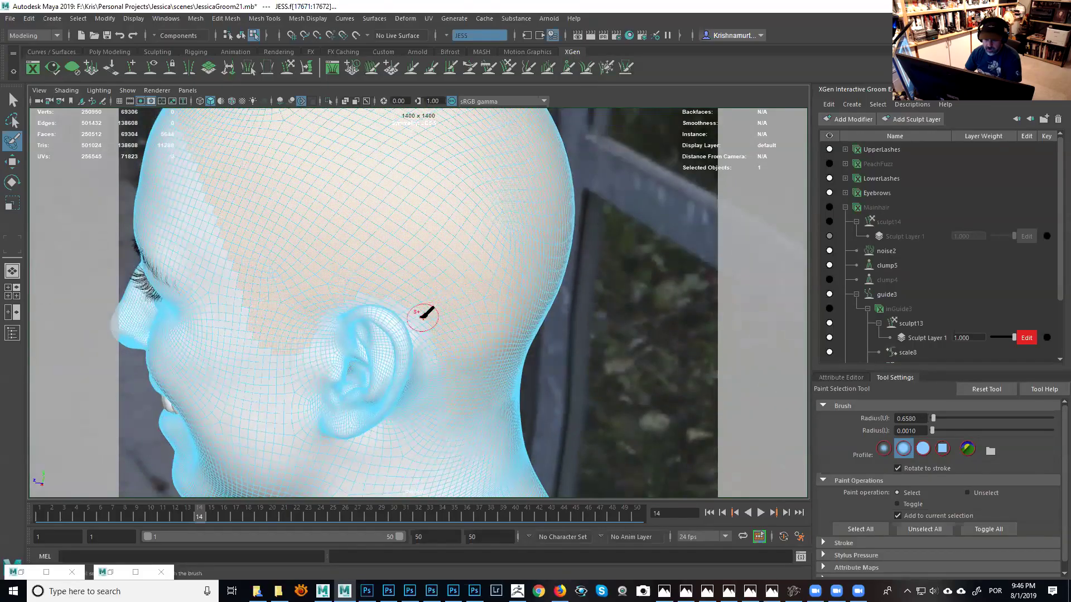
{"action": "scroll", "coordinate": [404, 310], "scroll_direction": "down", "scroll_amount": 10}
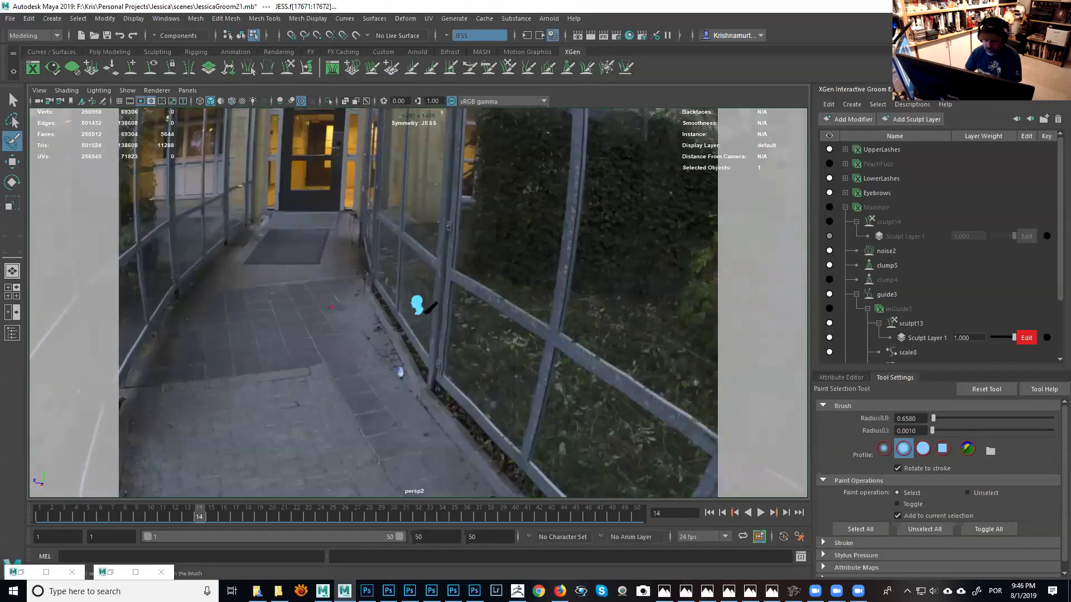
{"action": "scroll", "coordinate": [419, 304], "scroll_direction": "up", "scroll_amount": 10}
{"action": "scroll", "coordinate": [435, 296], "scroll_direction": "up", "scroll_amount": 5}
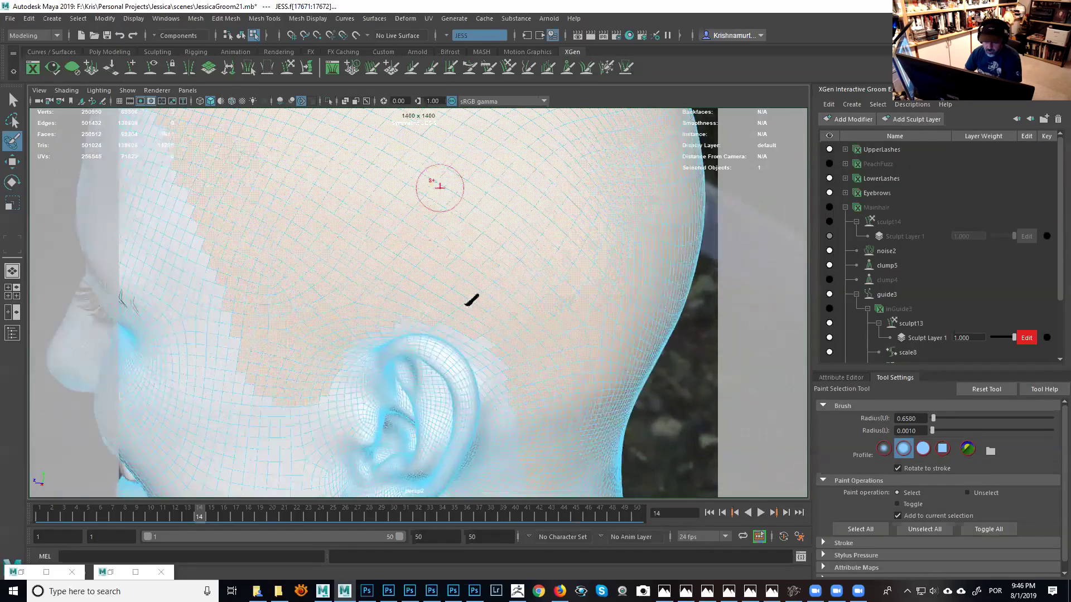
{"action": "left_click_drag", "start_coordinate": [406, 318], "coordinate": [449, 326], "text": "ctrl"}
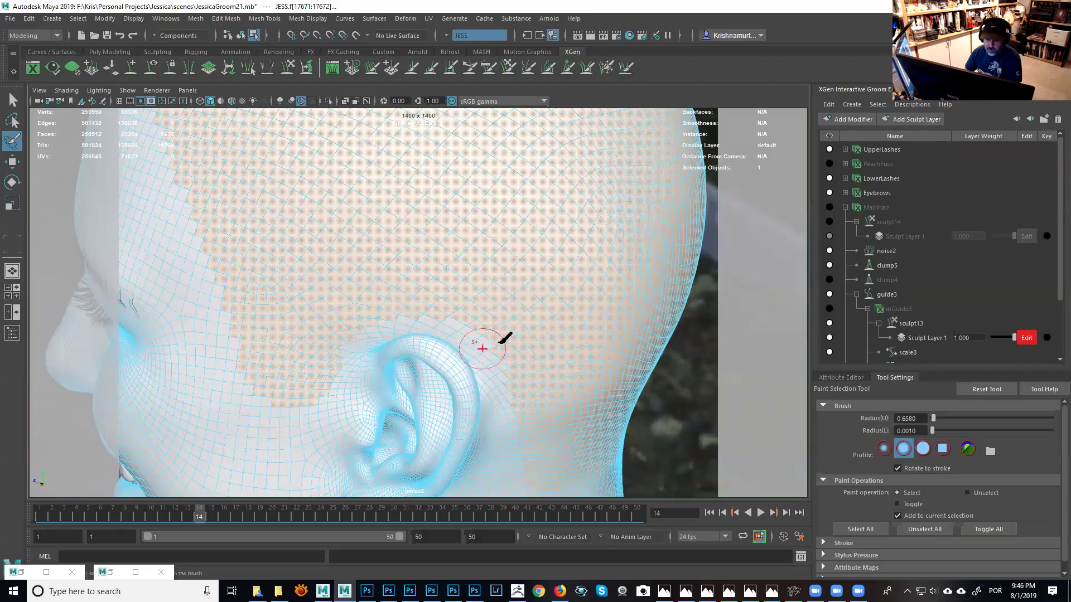
{"action": "scroll", "coordinate": [502, 341], "scroll_direction": "down", "scroll_amount": 5}
{"action": "left_click_drag", "start_coordinate": [474, 258], "coordinate": [573, 291], "text": "alt"}
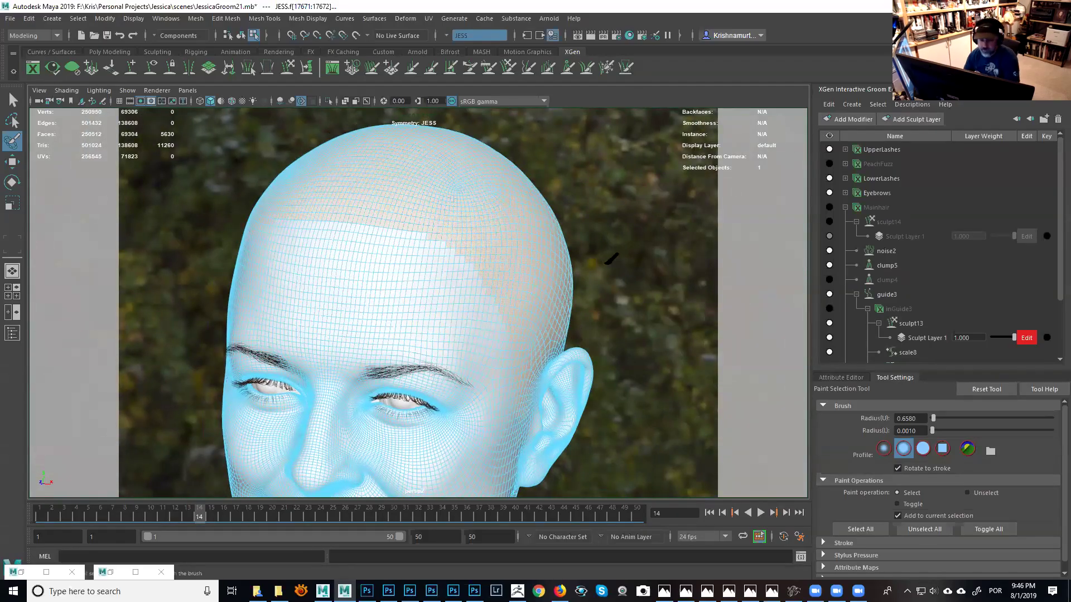
{"action": "left_click_drag", "start_coordinate": [590, 262], "coordinate": [625, 220], "text": "alt"}
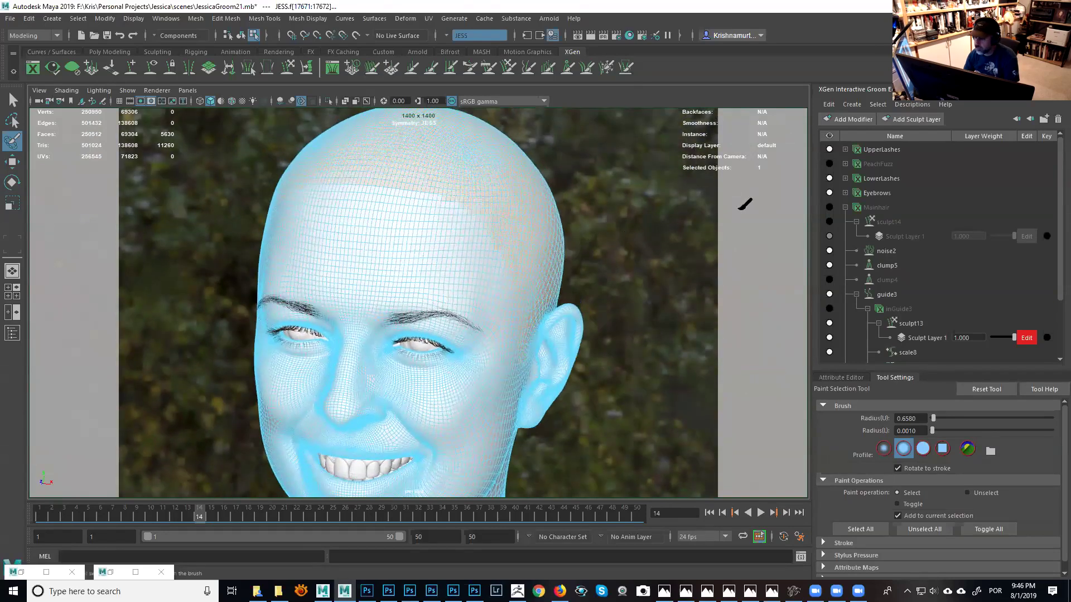
Start new interactive groom splines on the selected scalp faces and name the description FlyAways.
{"action": "left_click", "coordinate": [851, 105]}
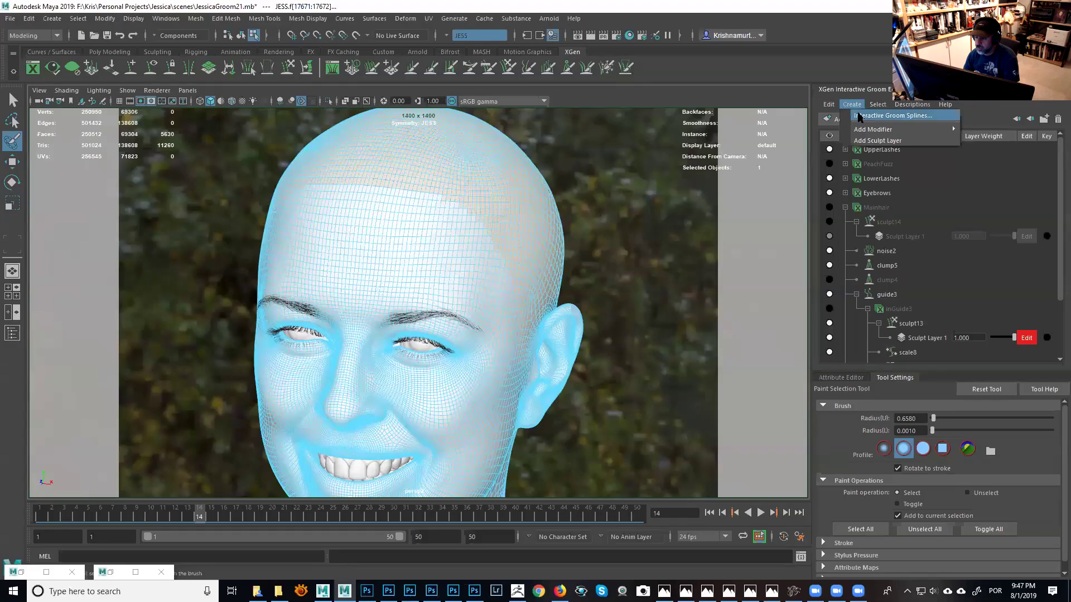
{"action": "left_click", "coordinate": [862, 117]}
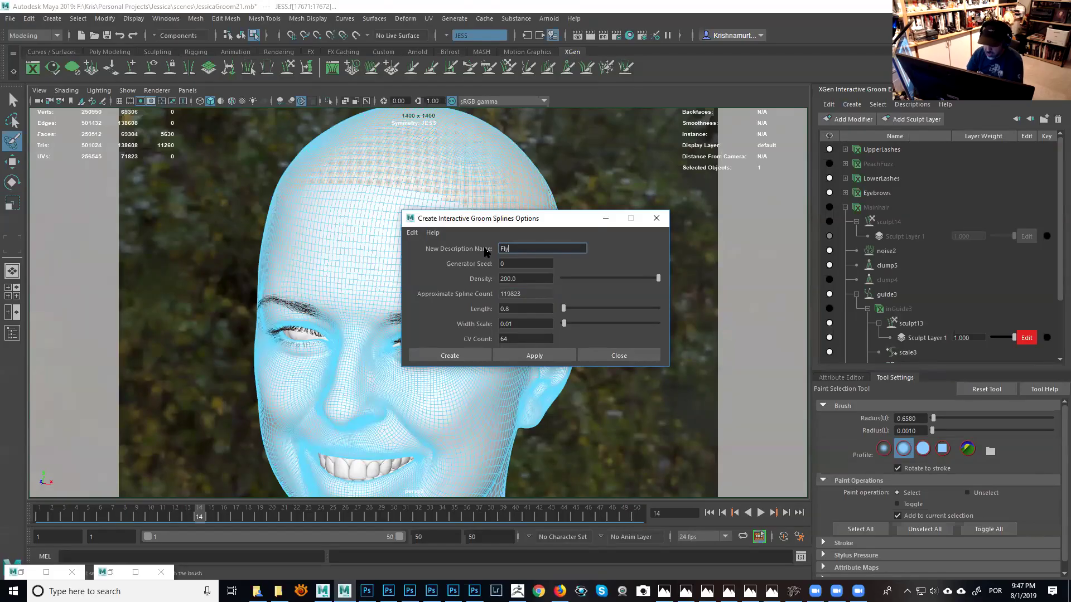
{"action": "key", "text": "Tab"}
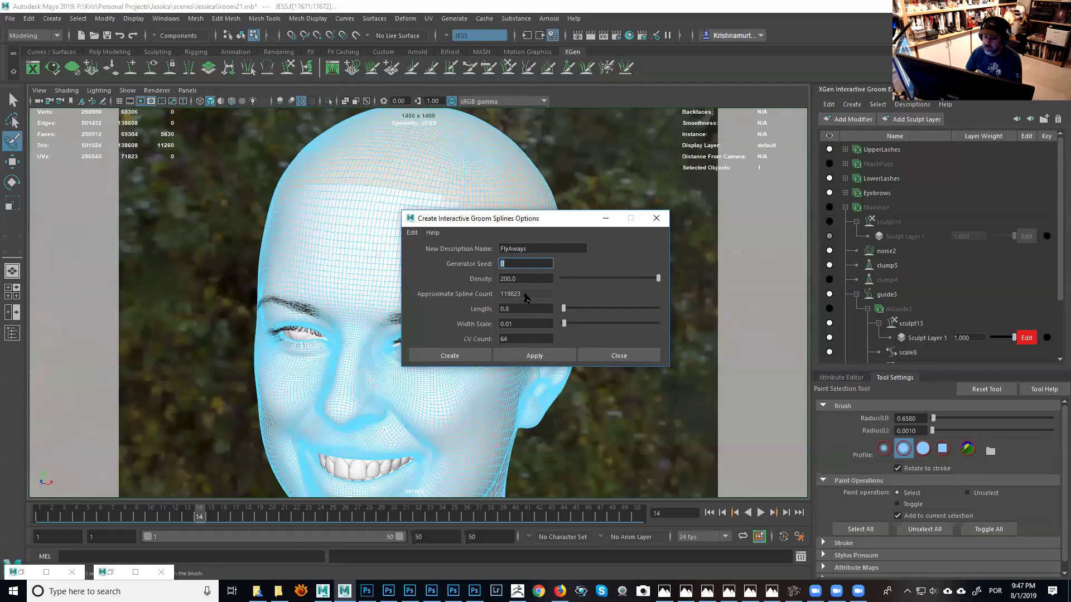
{"action": "left_click", "coordinate": [524, 294]}
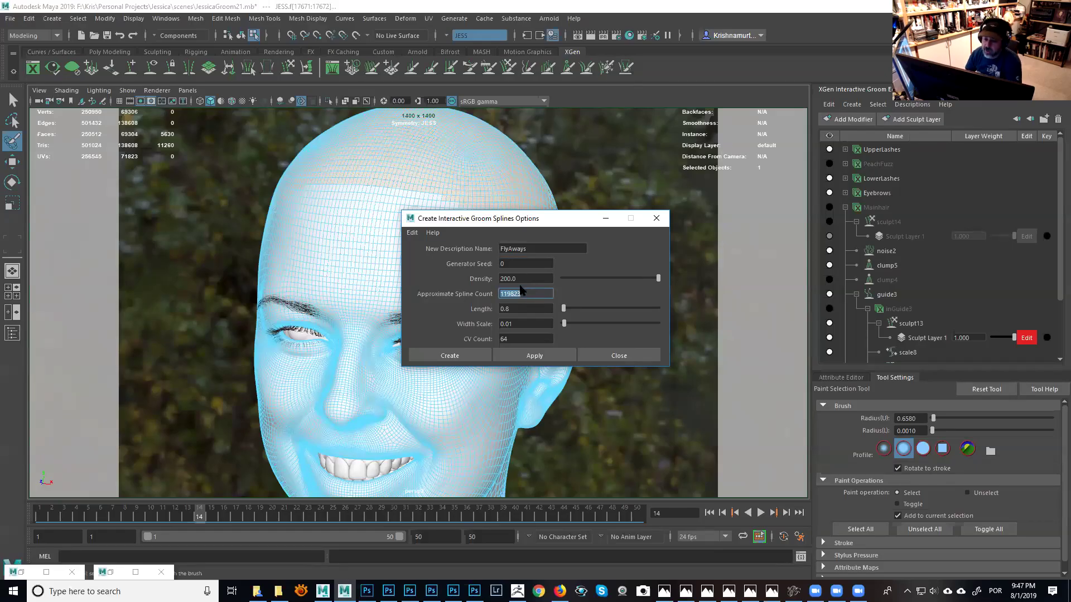
Try a density of 1, lower it to 0.3 and generate the FlyAways splines on the scalp.
{"action": "left_click_drag", "start_coordinate": [523, 279], "coordinate": [496, 280]}
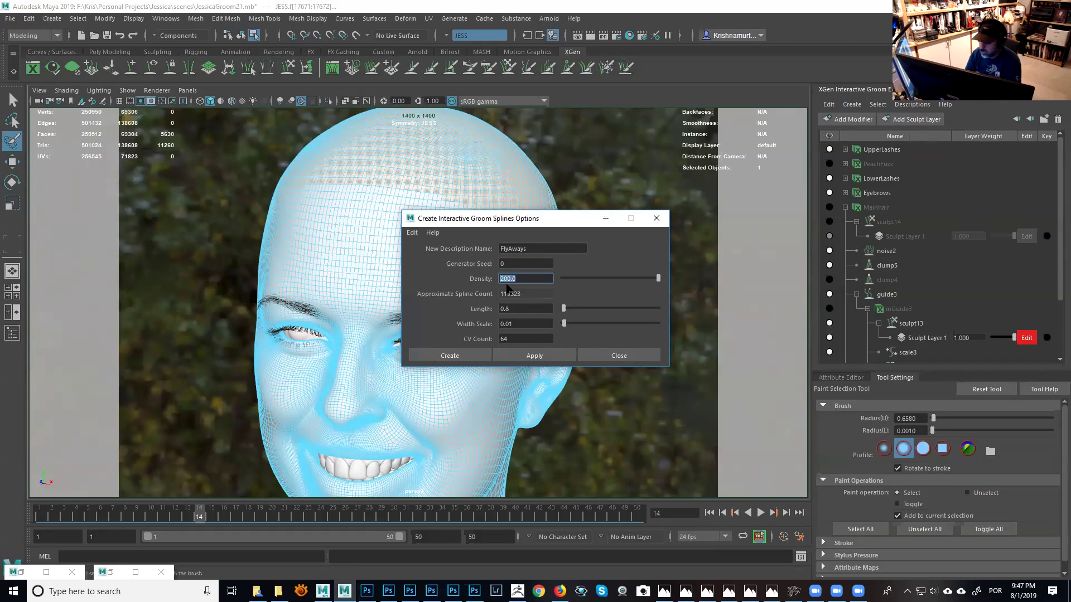
{"action": "type", "text": "1"}
{"action": "key", "text": "Tab"}
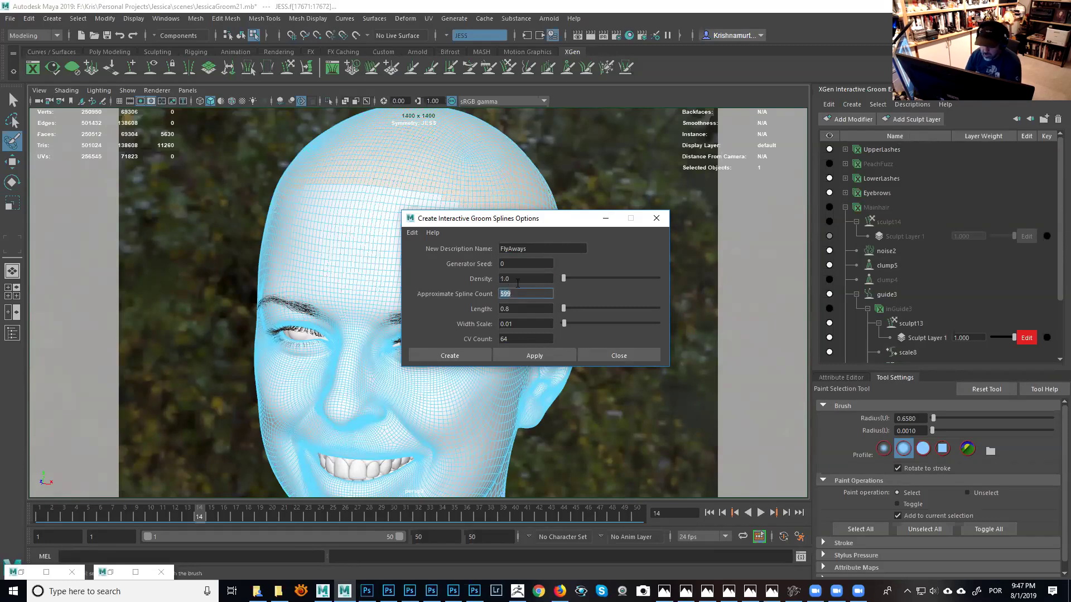
{"action": "left_click_drag", "start_coordinate": [524, 279], "coordinate": [490, 288]}
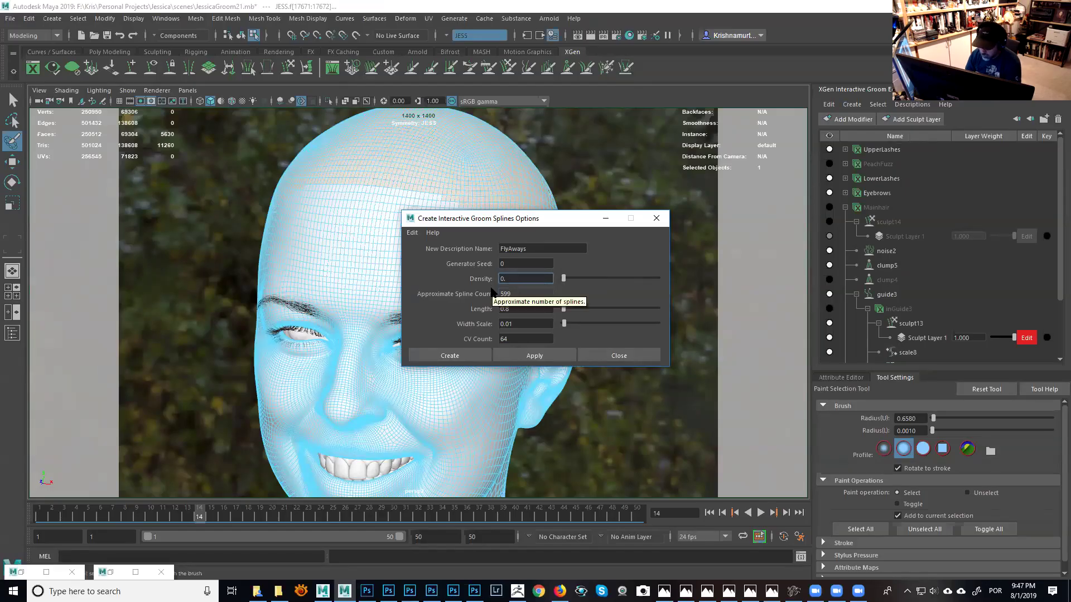
{"action": "type", "text": "0.3"}
{"action": "key", "text": "Tab"}
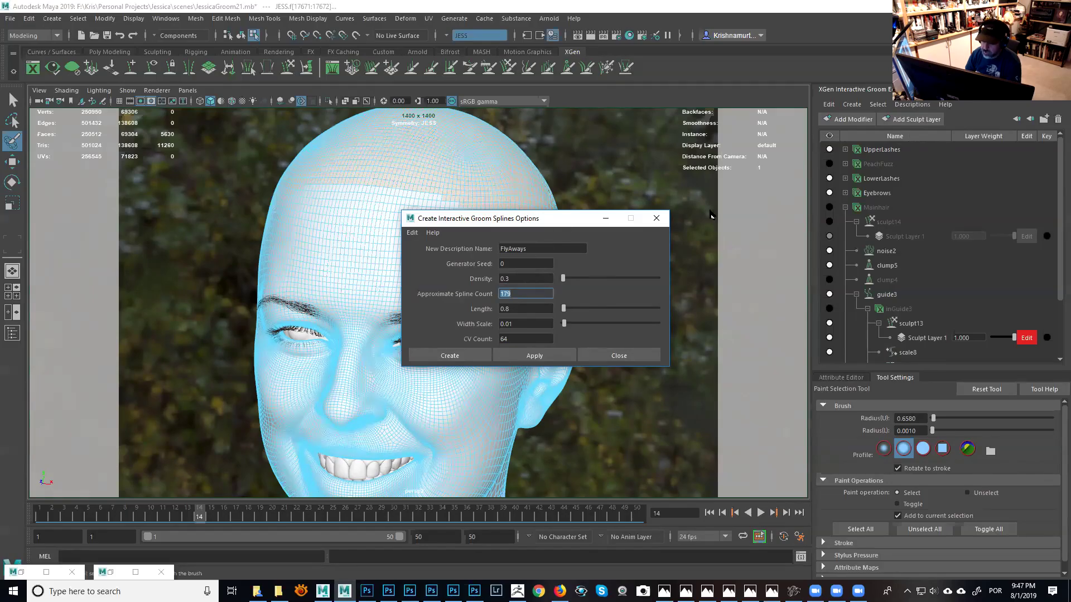
{"action": "left_click_drag", "start_coordinate": [710, 214], "coordinate": [711, 212]}
{"action": "left_click", "coordinate": [684, 344]}
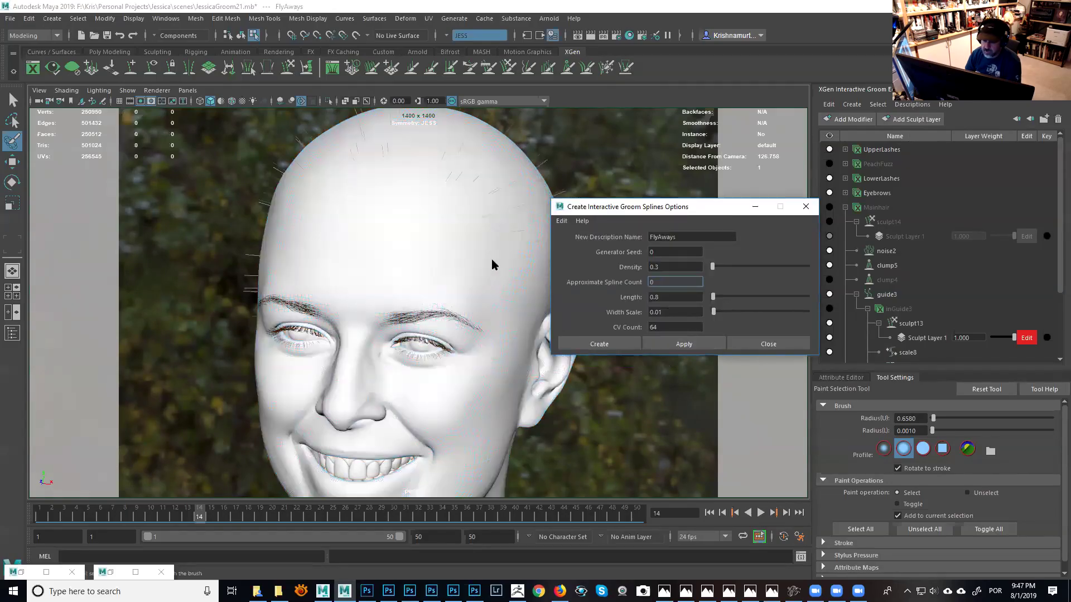
Check the sparse hairs on the scalp, close the spline options and undo the FlyAways creation.
{"action": "left_click", "coordinate": [460, 255]}
{"action": "key", "text": "alt"}
{"action": "left_click", "coordinate": [490, 204]}
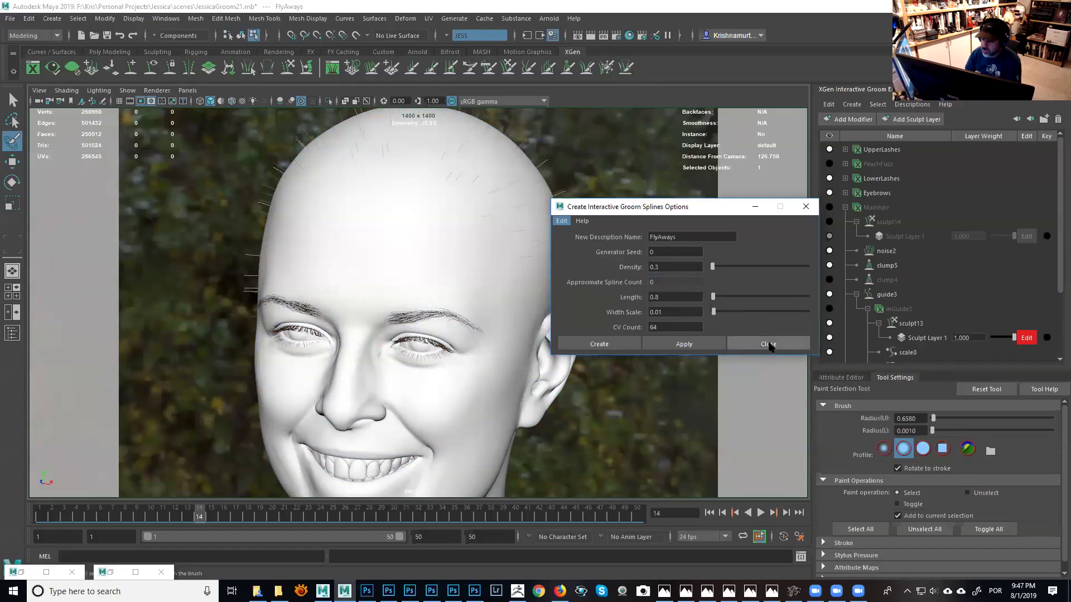
{"action": "left_click", "coordinate": [768, 344]}
{"action": "left_click_drag", "start_coordinate": [716, 270], "coordinate": [723, 239], "text": "alt"}
{"action": "key", "text": "ctrl+z"}
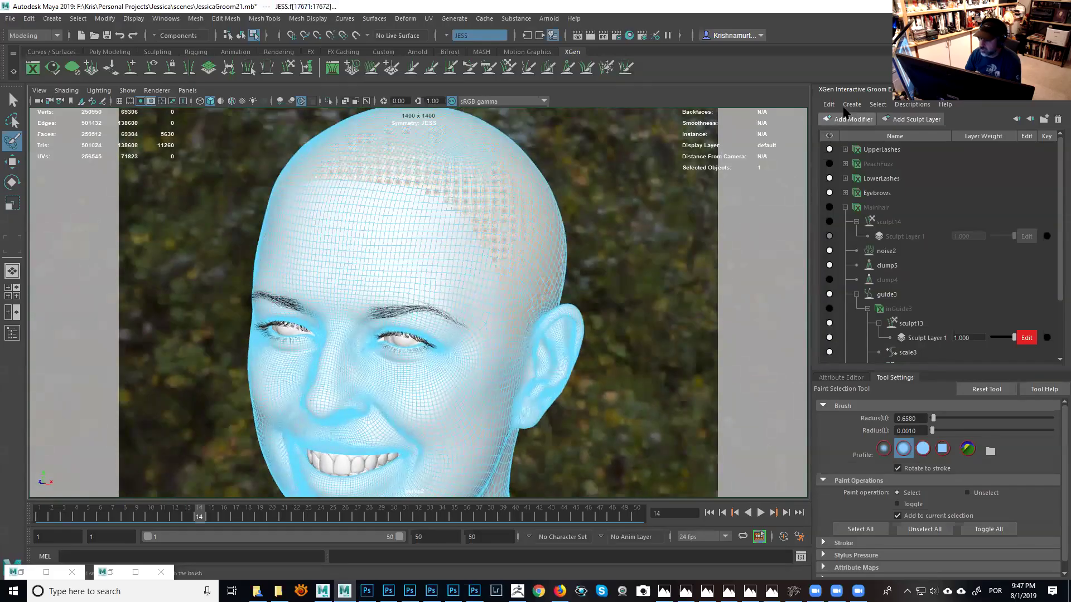
Create the FlyAways groom splines on the selected scalp faces with a density of 0.5 and a length of 0.8.
{"action": "left_click", "coordinate": [852, 104]}
{"action": "left_click", "coordinate": [873, 116]}
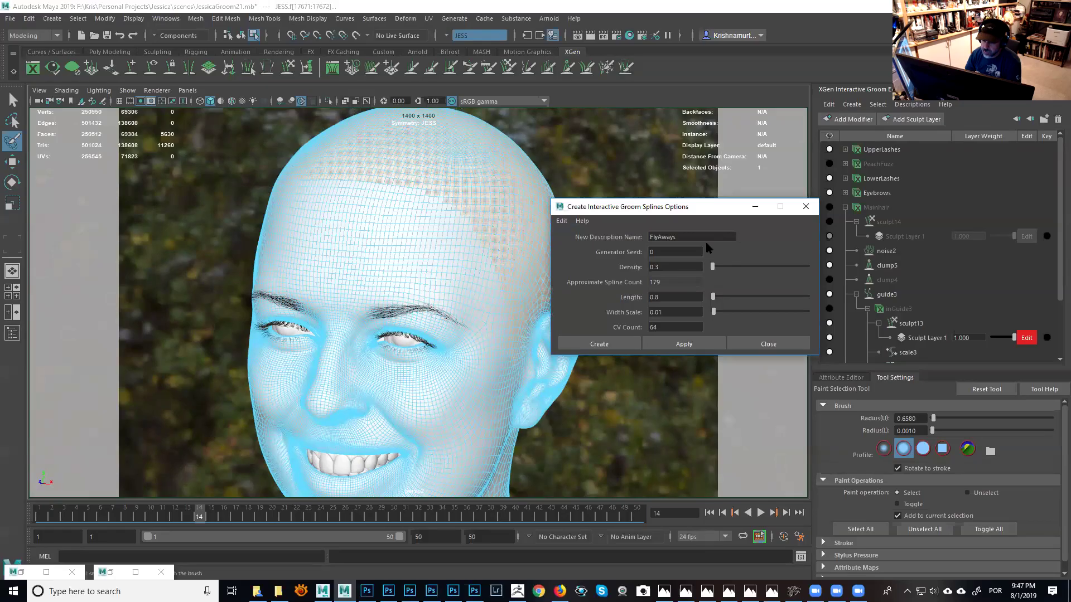
{"action": "double_click", "coordinate": [674, 270]}
{"action": "type", "text": "0.5"}
{"action": "key", "text": "Tab"}
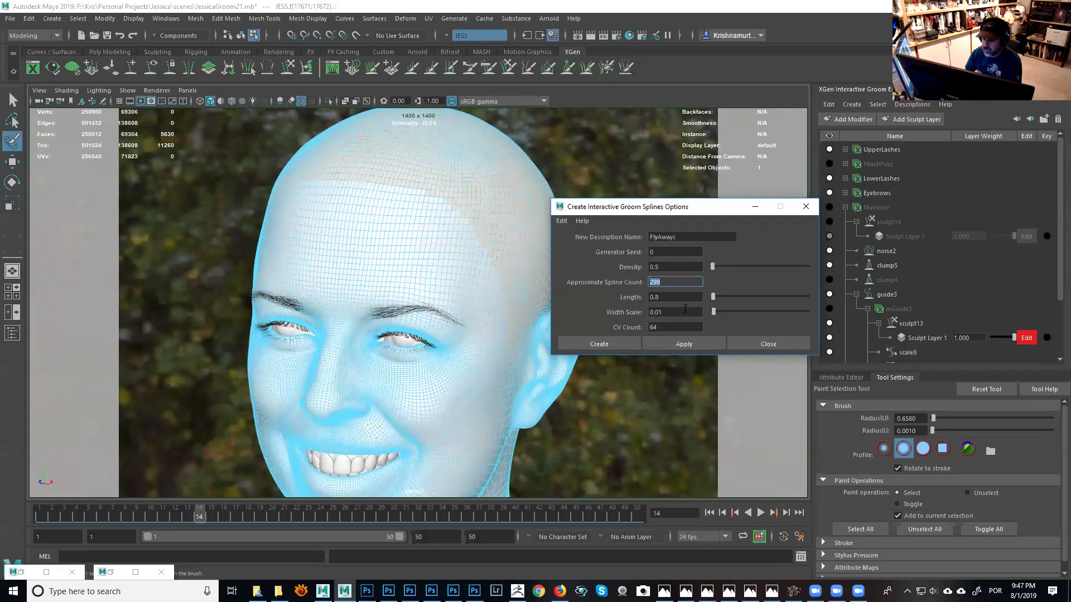
{"action": "left_click_drag", "start_coordinate": [676, 301], "coordinate": [648, 296]}
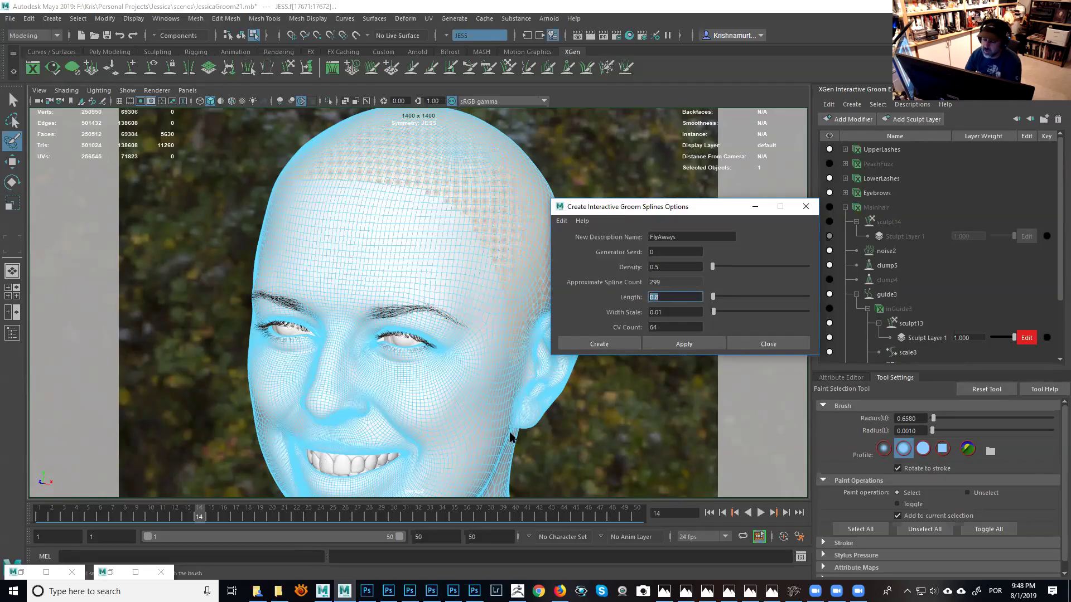
{"action": "left_click", "coordinate": [685, 349]}
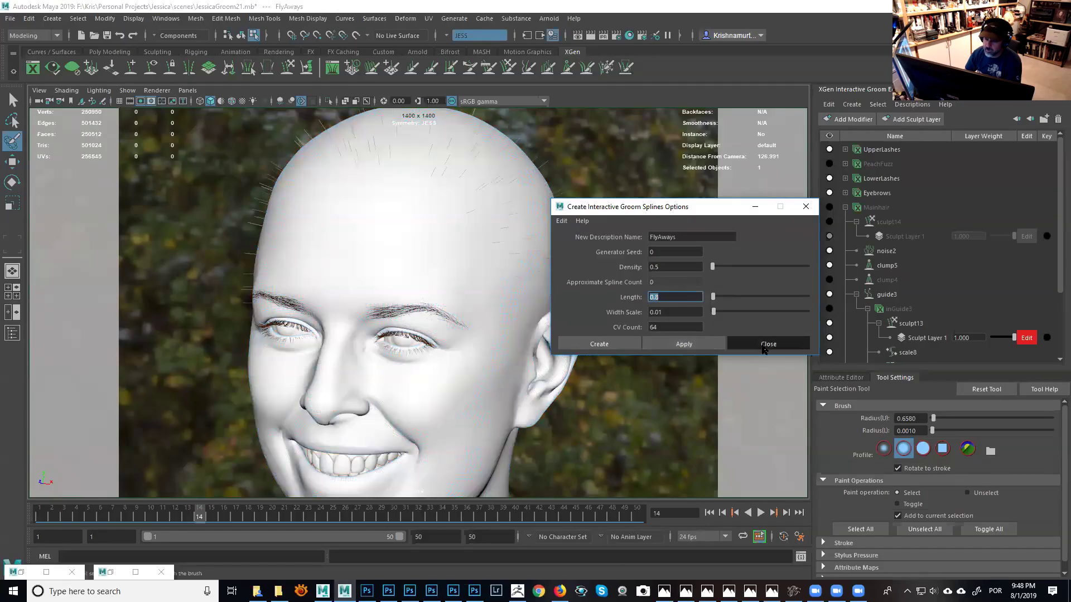
{"action": "left_click", "coordinate": [767, 344]}
{"action": "left_click_drag", "start_coordinate": [719, 340], "coordinate": [609, 291], "text": "alt"}
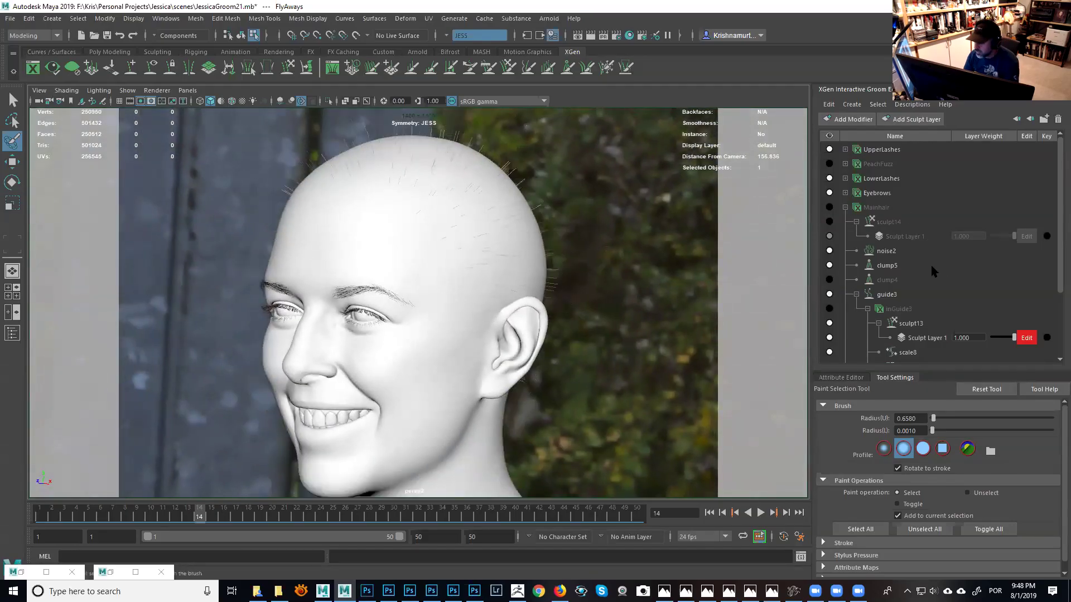
Collapse the main hair description, expand FlyAways and add a Guide modifier to it.
{"action": "left_click", "coordinate": [845, 207]}
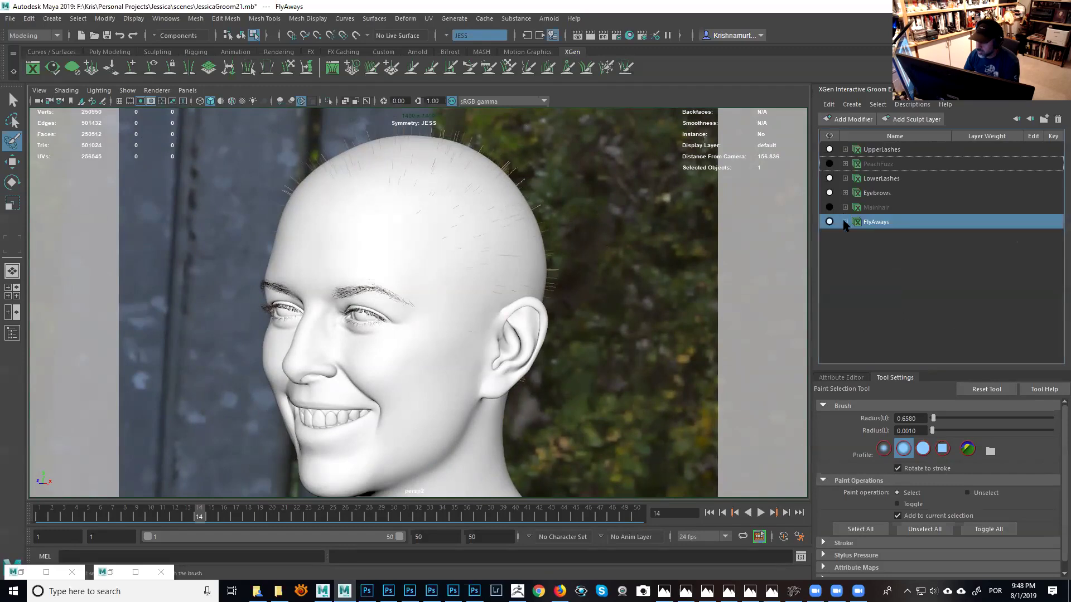
{"action": "left_click", "coordinate": [845, 222]}
{"action": "left_click", "coordinate": [883, 239]}
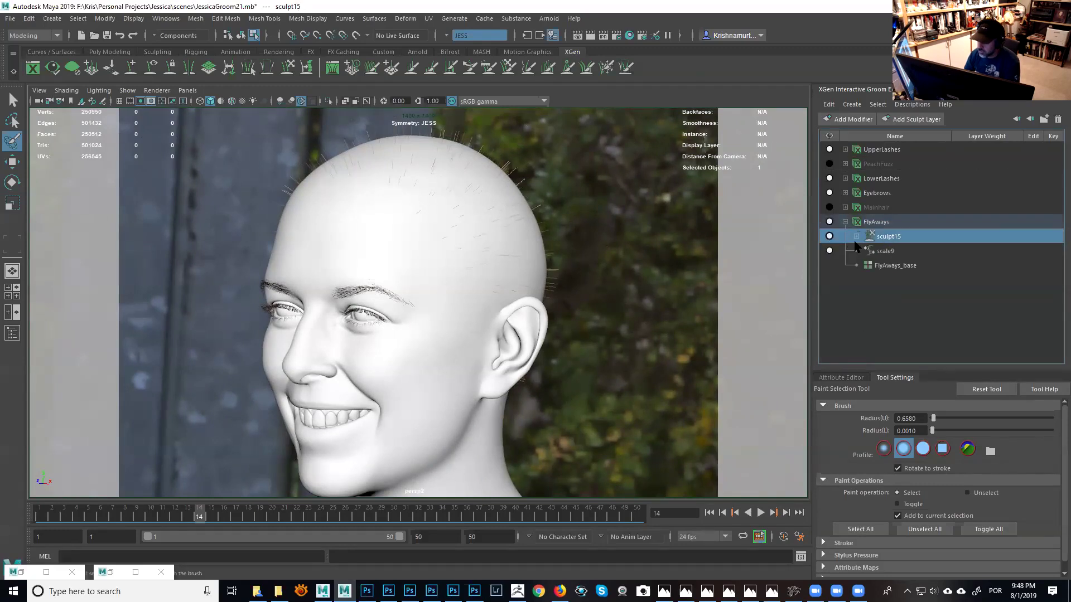
{"action": "left_click", "coordinate": [873, 223]}
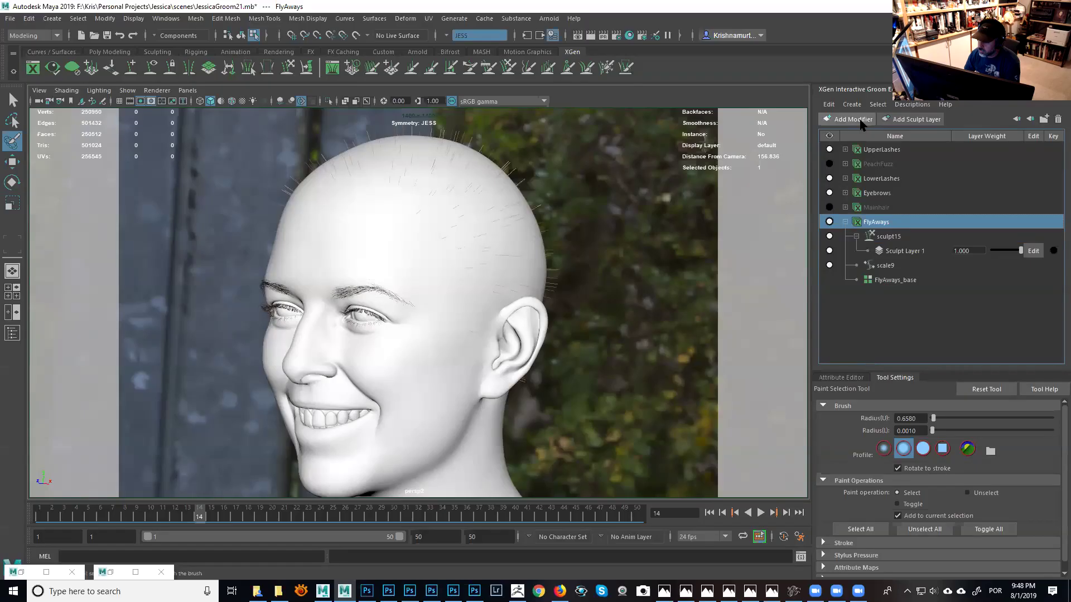
{"action": "left_click", "coordinate": [861, 120]}
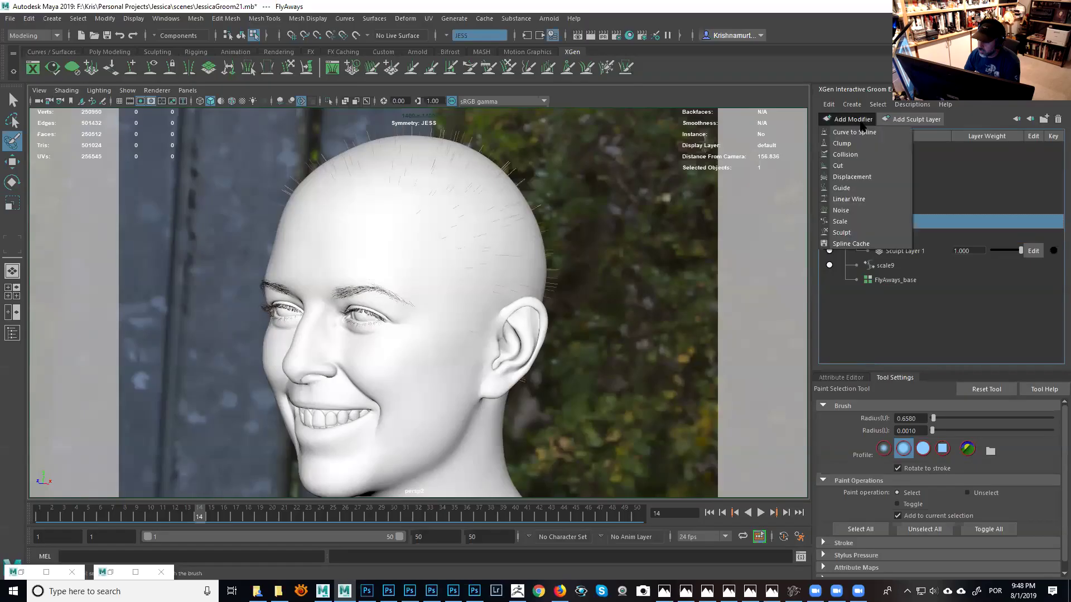
{"action": "left_click", "coordinate": [842, 188]}
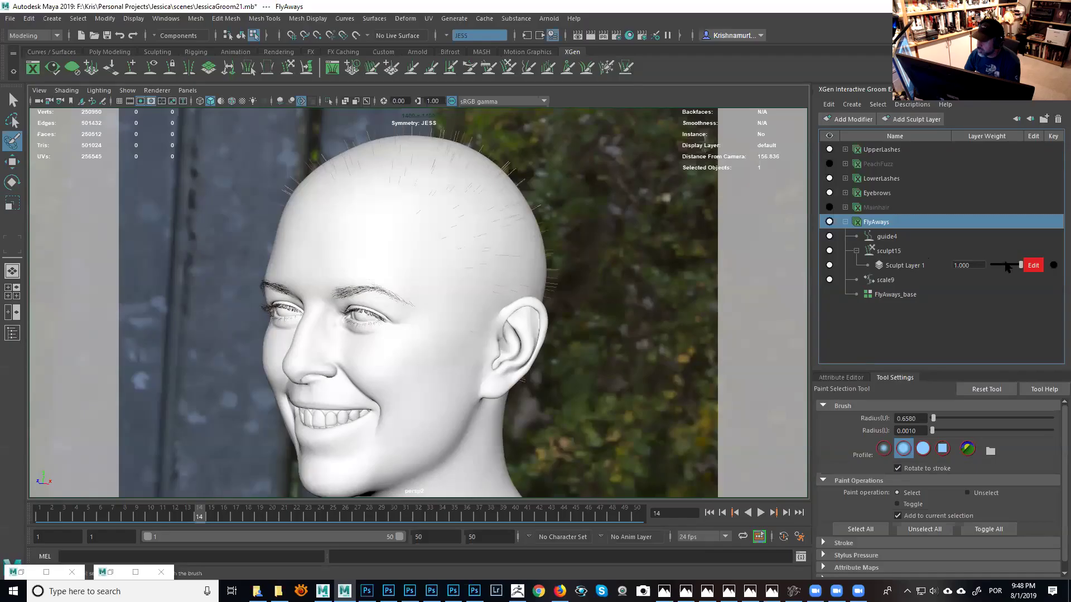
Create input guides for the FlyAways description's new Guide modifier.
{"action": "left_click", "coordinate": [886, 237]}
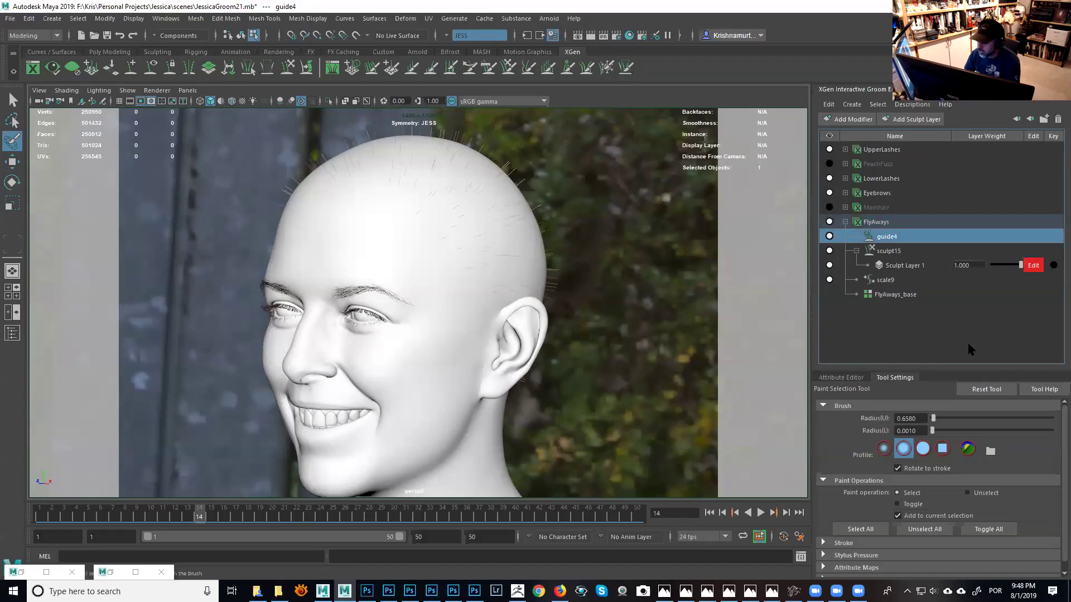
{"action": "left_click_drag", "start_coordinate": [964, 370], "coordinate": [964, 300]}
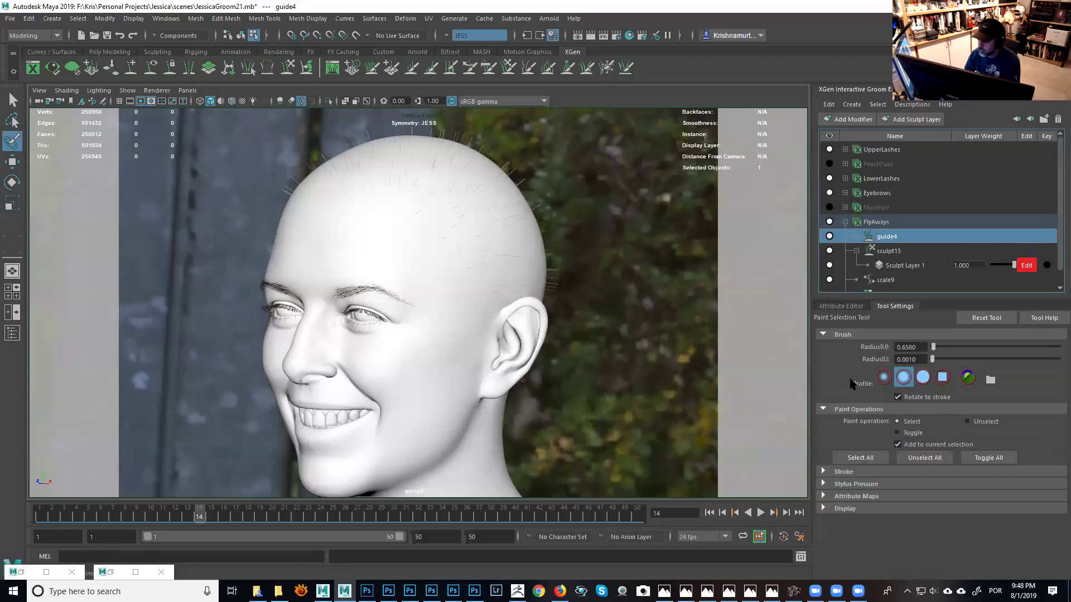
{"action": "left_click", "coordinate": [845, 307]}
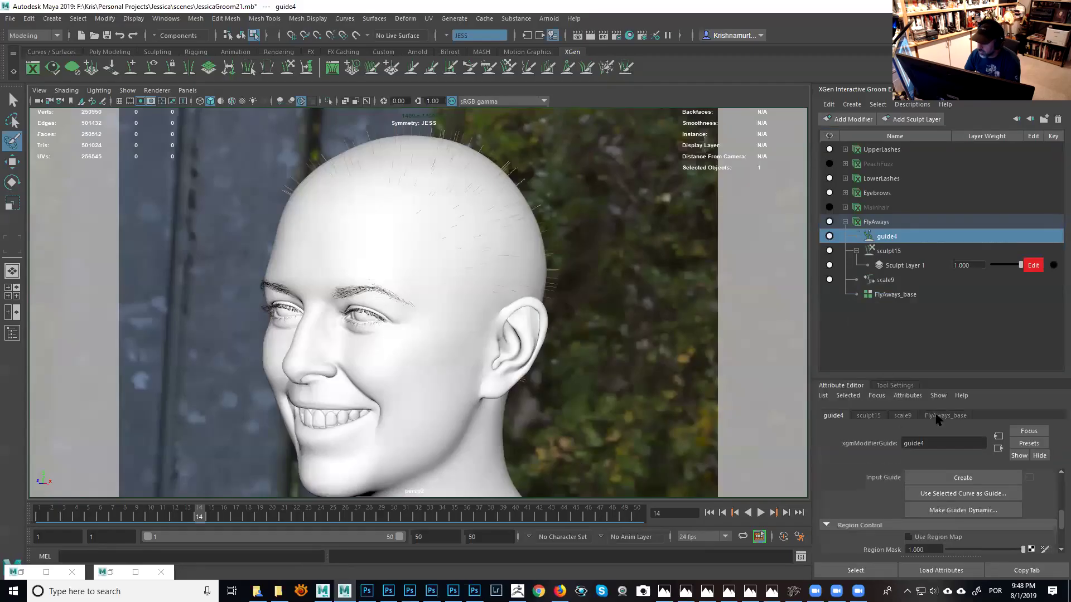
{"action": "left_click", "coordinate": [987, 478]}
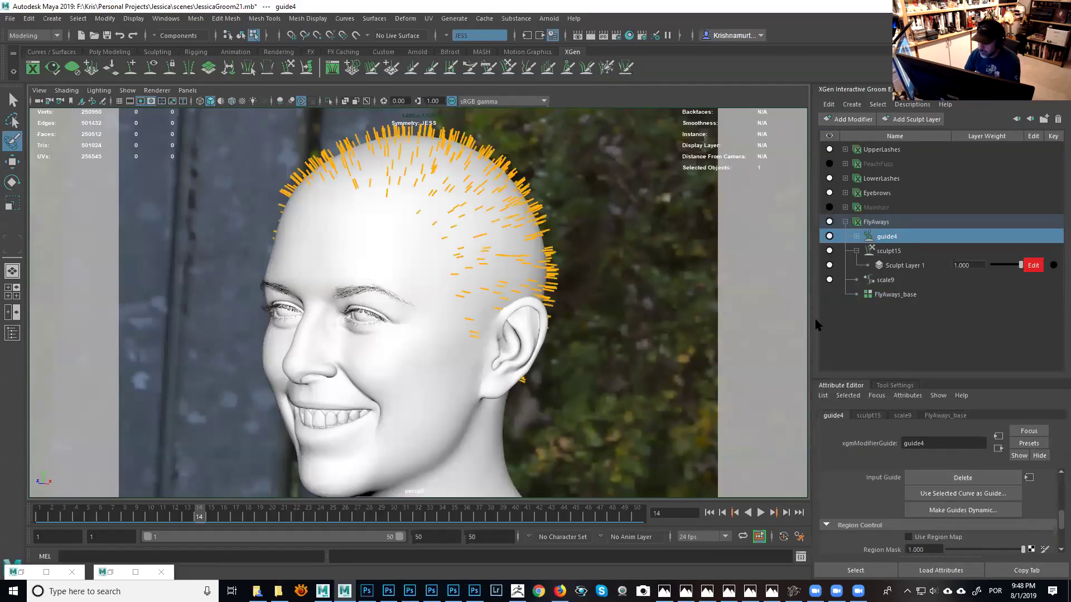
Expand the new guide's inGuide4 description and make its Sculpt Layer 1 the layer being edited.
{"action": "left_click", "coordinate": [856, 236]}
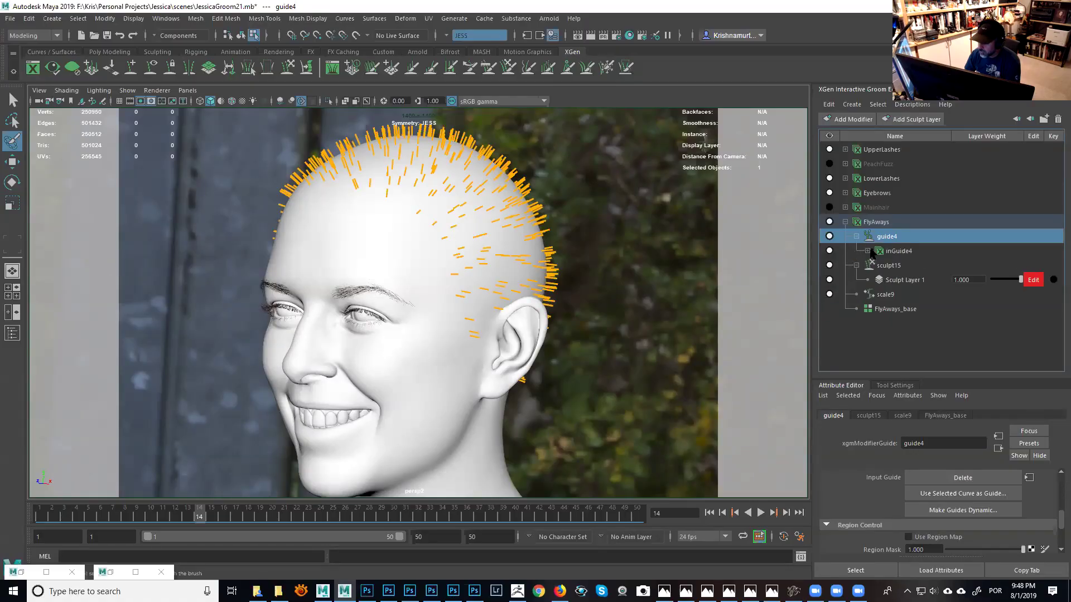
{"action": "left_click", "coordinate": [867, 250]}
{"action": "left_click", "coordinate": [897, 253]}
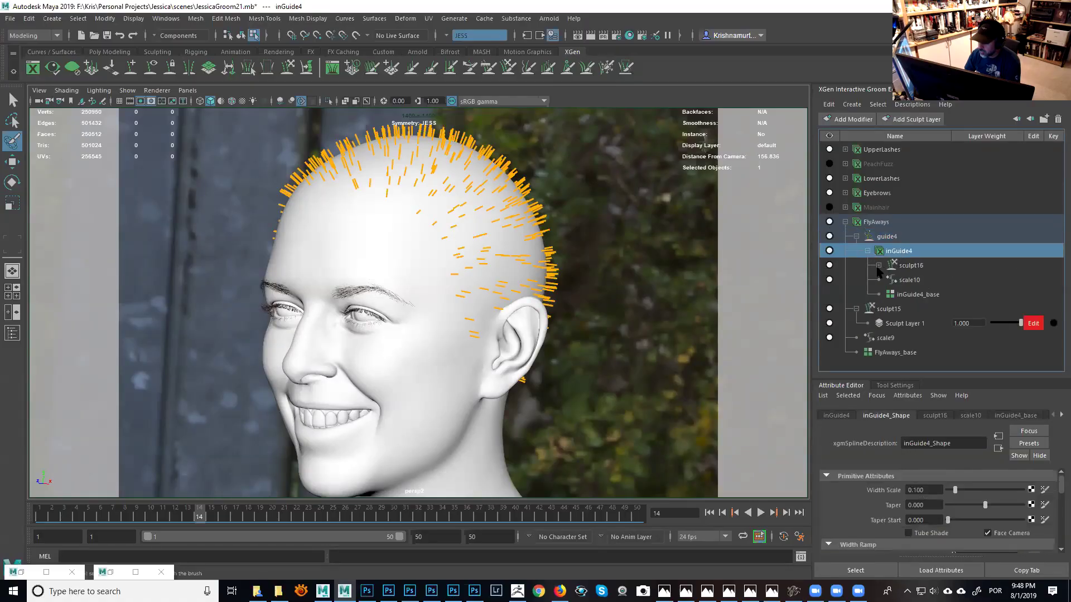
{"action": "left_click", "coordinate": [879, 267]}
{"action": "left_click", "coordinate": [1026, 279]}
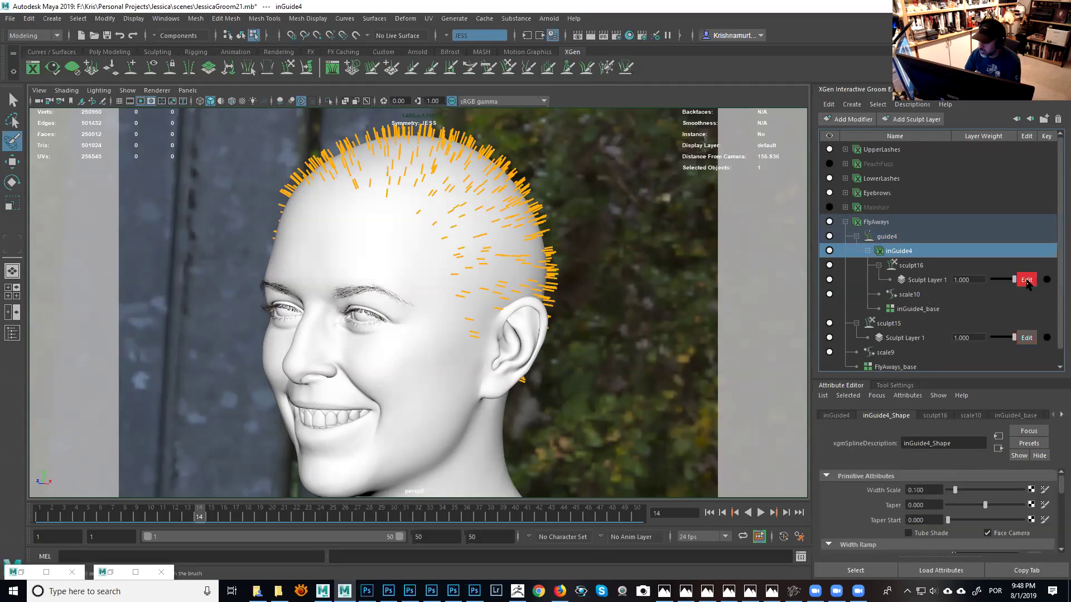
{"action": "mouse_move", "coordinate": [504, 248]}
{"action": "left_mouse_down", "text": "alt"}
{"action": "mouse_move", "coordinate": [470, 234]}
{"action": "mouse_move", "coordinate": [518, 234]}
{"action": "left_mouse_up", "text": "alt"}
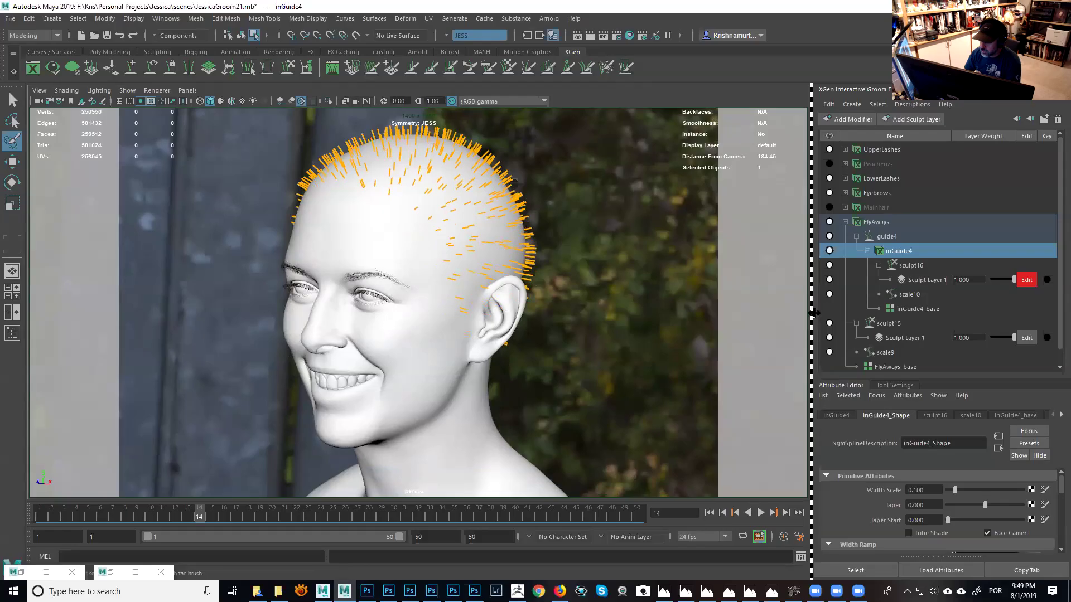
Flood all of inGuide4 with the Density brush, using the Set operation at value 0 and strength 100.
{"action": "left_click_drag", "start_coordinate": [926, 376], "coordinate": [926, 374]}
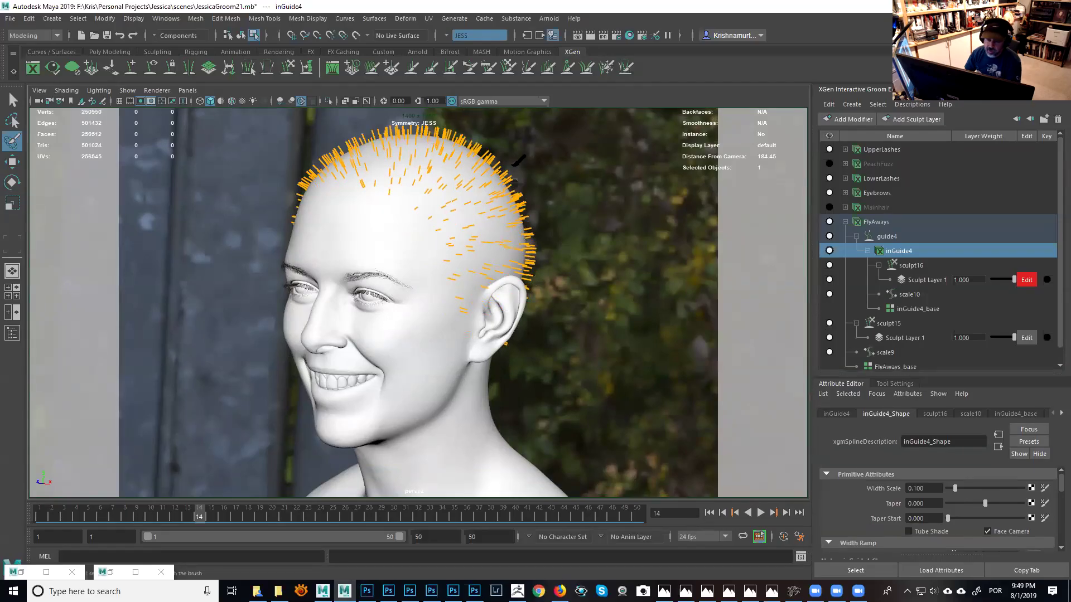
{"action": "left_click", "coordinate": [373, 72]}
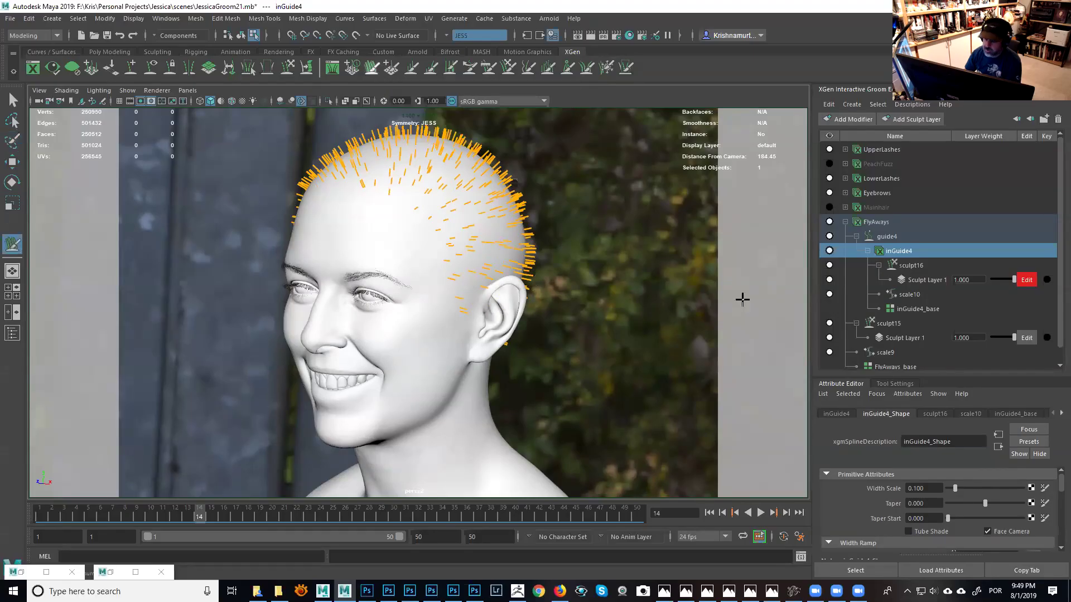
{"action": "left_click_drag", "start_coordinate": [922, 375], "coordinate": [917, 268]}
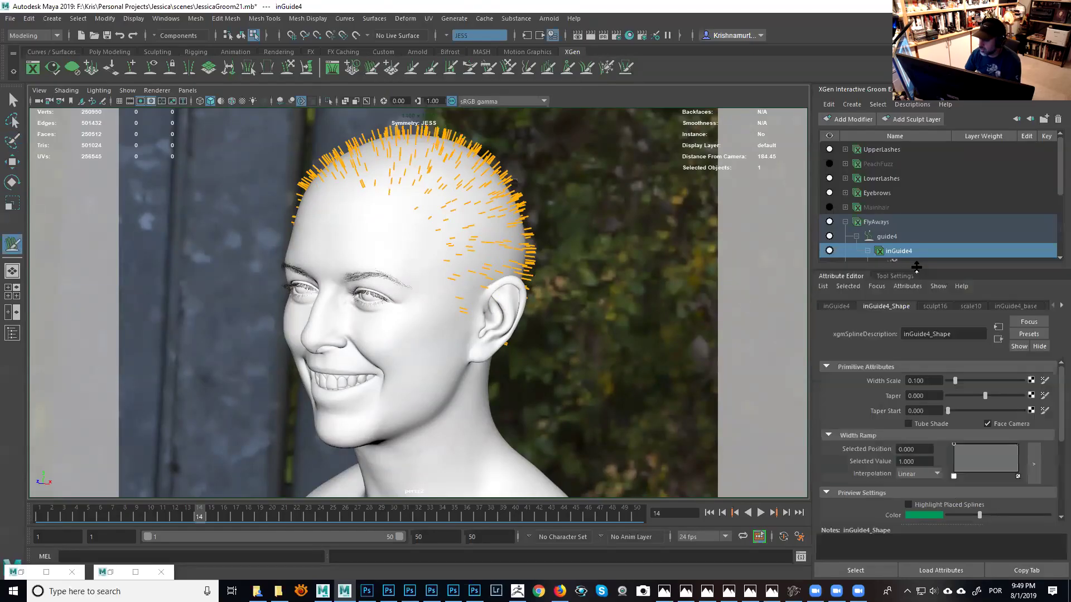
{"action": "left_click_drag", "start_coordinate": [554, 206], "coordinate": [545, 205], "text": "alt"}
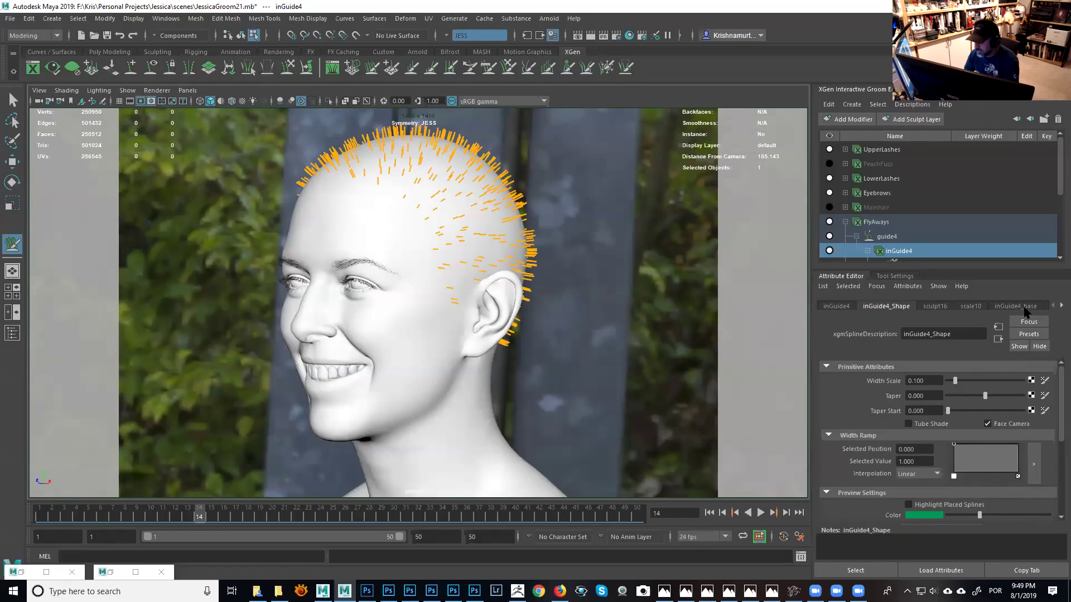
{"action": "left_click", "coordinate": [907, 277]}
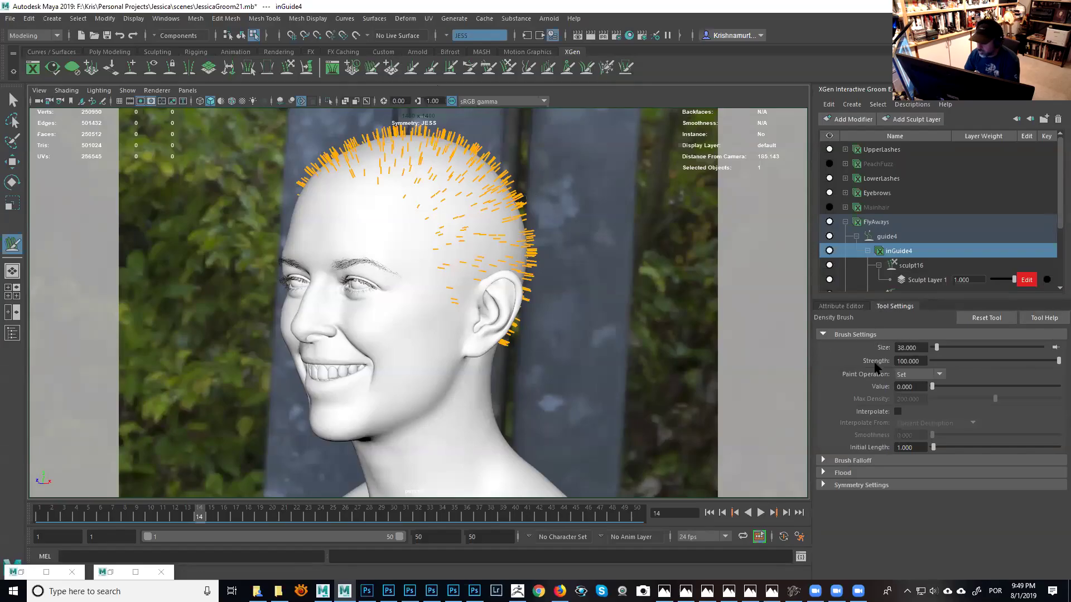
{"action": "left_click", "coordinate": [843, 475]}
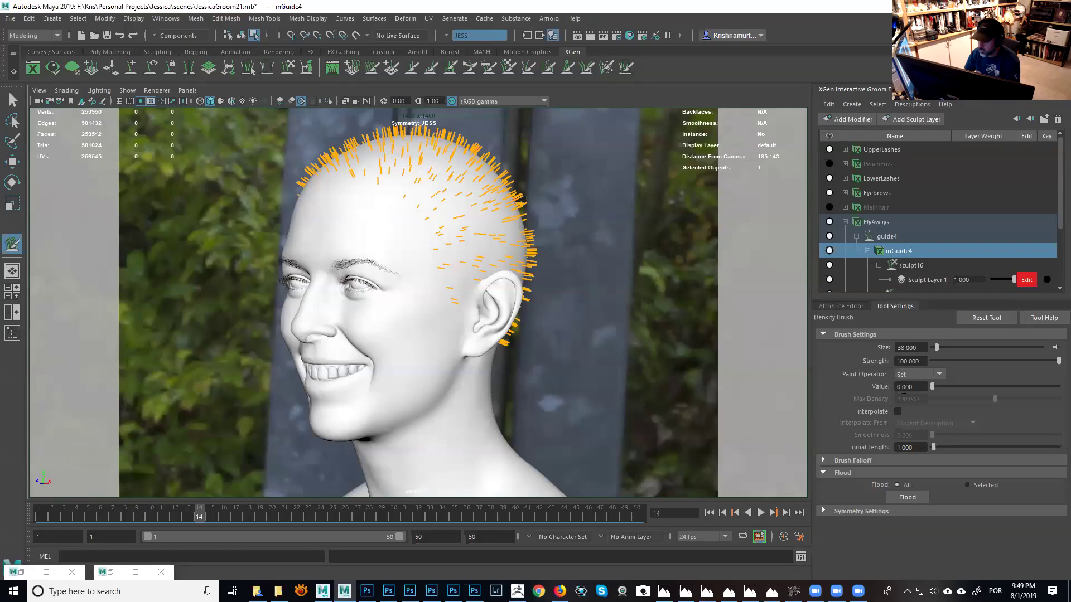
{"action": "left_click", "coordinate": [905, 497]}
{"action": "left_click_drag", "start_coordinate": [611, 347], "coordinate": [622, 363], "text": "alt"}
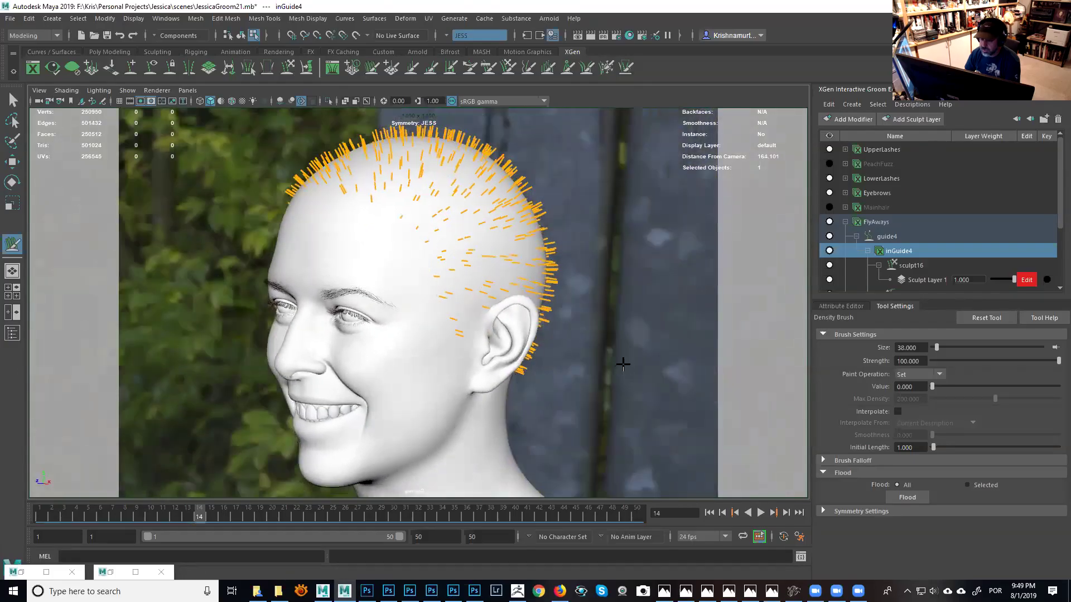
Rebuild the inGuide4_base splines with a CV count of 64.
{"action": "left_click", "coordinate": [842, 306]}
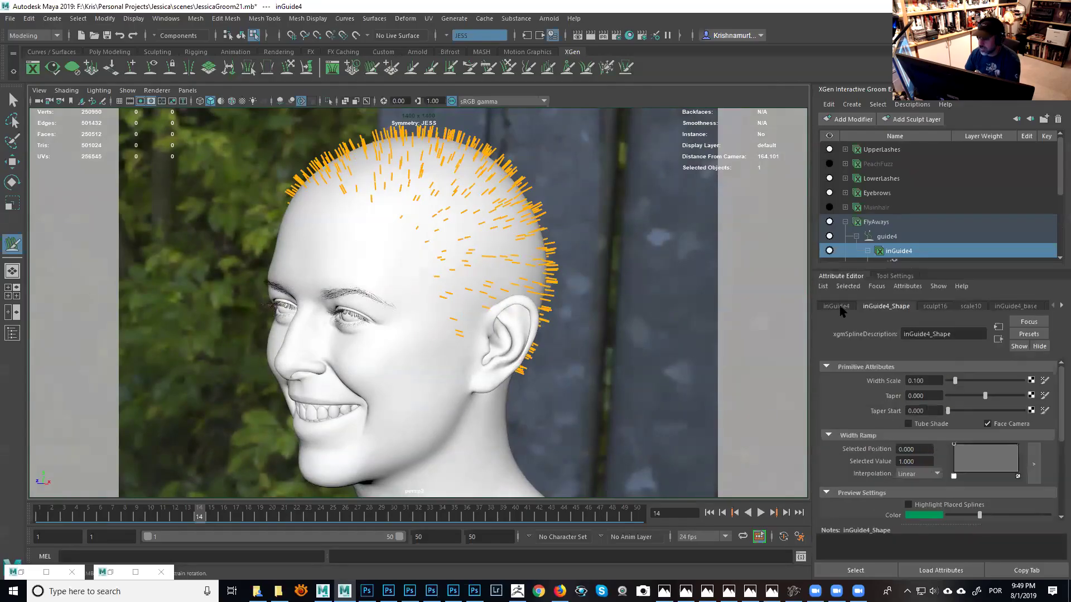
{"action": "left_click_drag", "start_coordinate": [810, 308], "coordinate": [713, 310]}
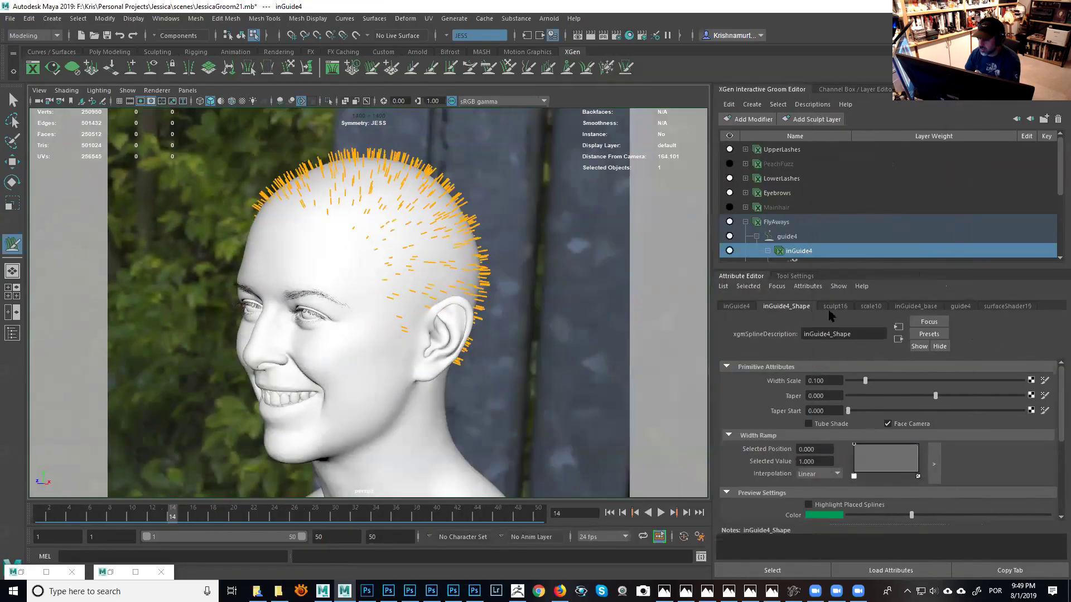
{"action": "left_click", "coordinate": [921, 308]}
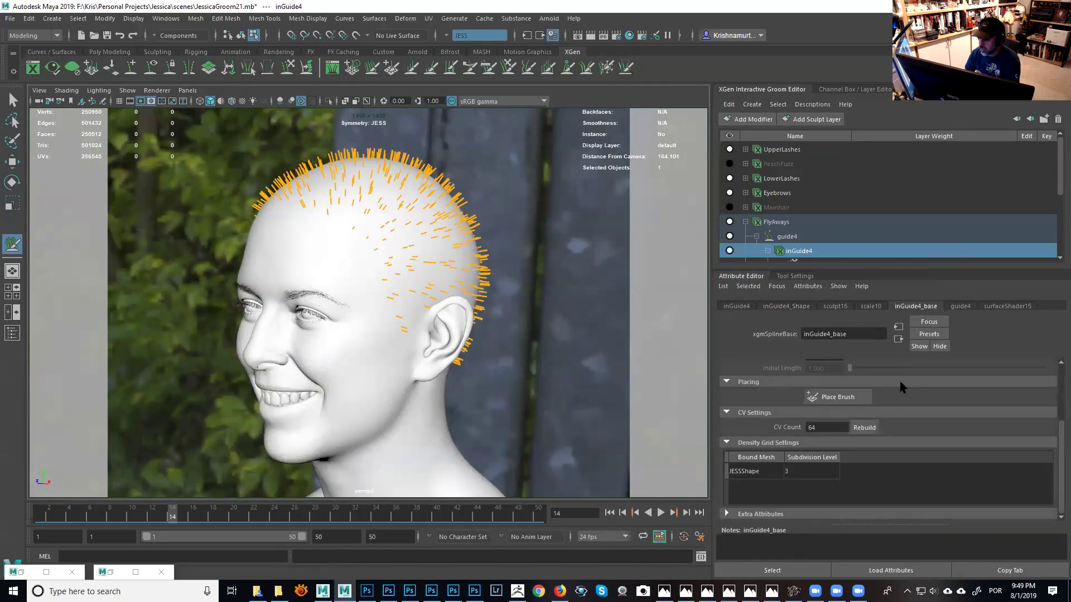
{"action": "left_click", "coordinate": [864, 428]}
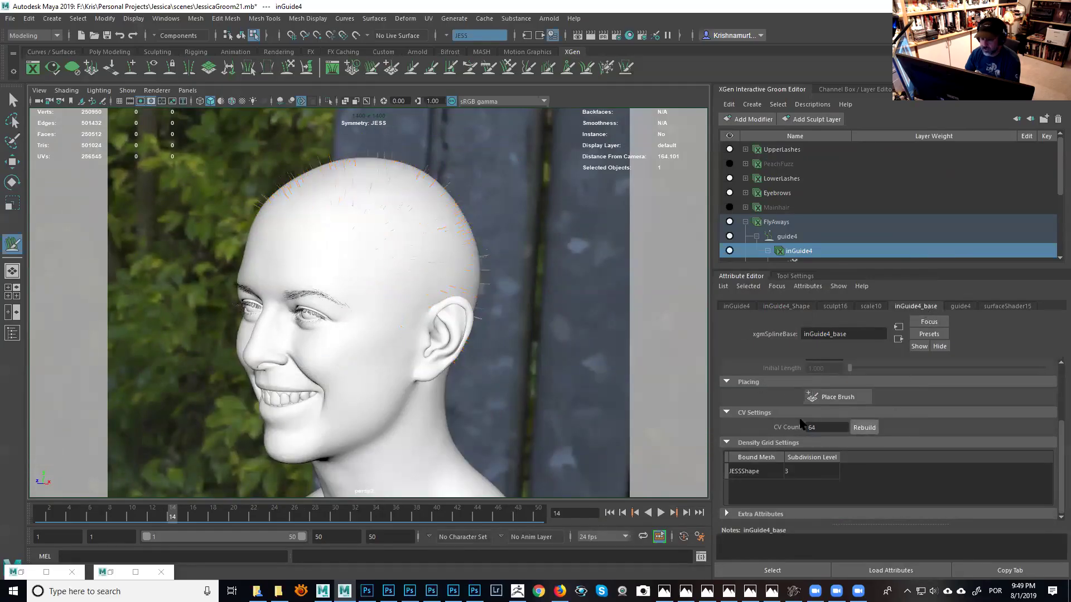
{"action": "middle_click_drag", "start_coordinate": [470, 279], "coordinate": [543, 297], "text": "alt"}
{"action": "scroll", "coordinate": [542, 297], "scroll_direction": "up", "scroll_amount": 2}
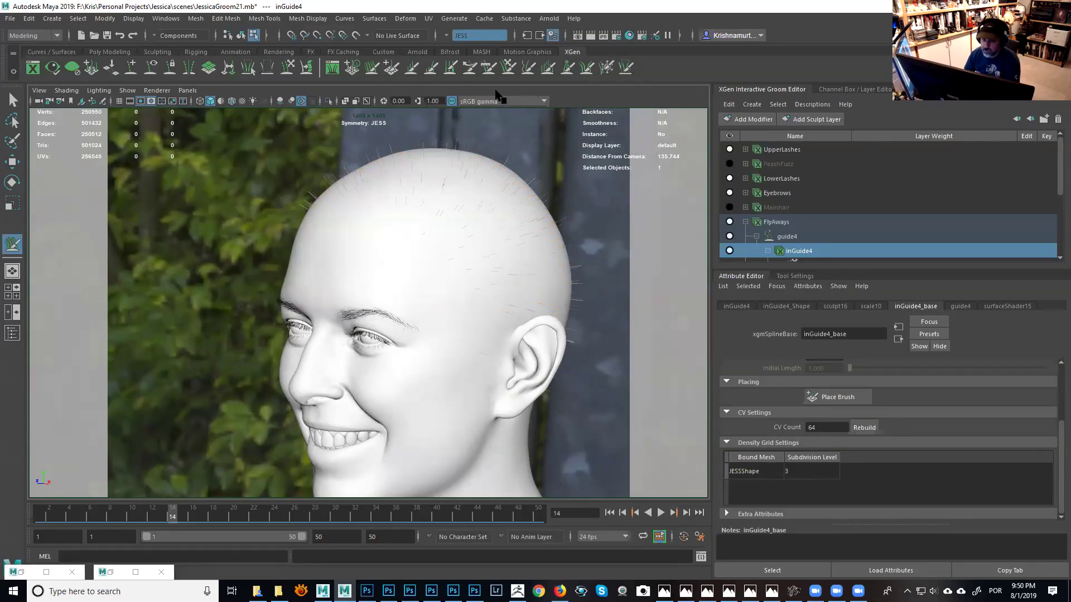
Activate the Place brush for adding individual guides to inGuide4 at the front of the scalp.
{"action": "left_click", "coordinate": [492, 161]}
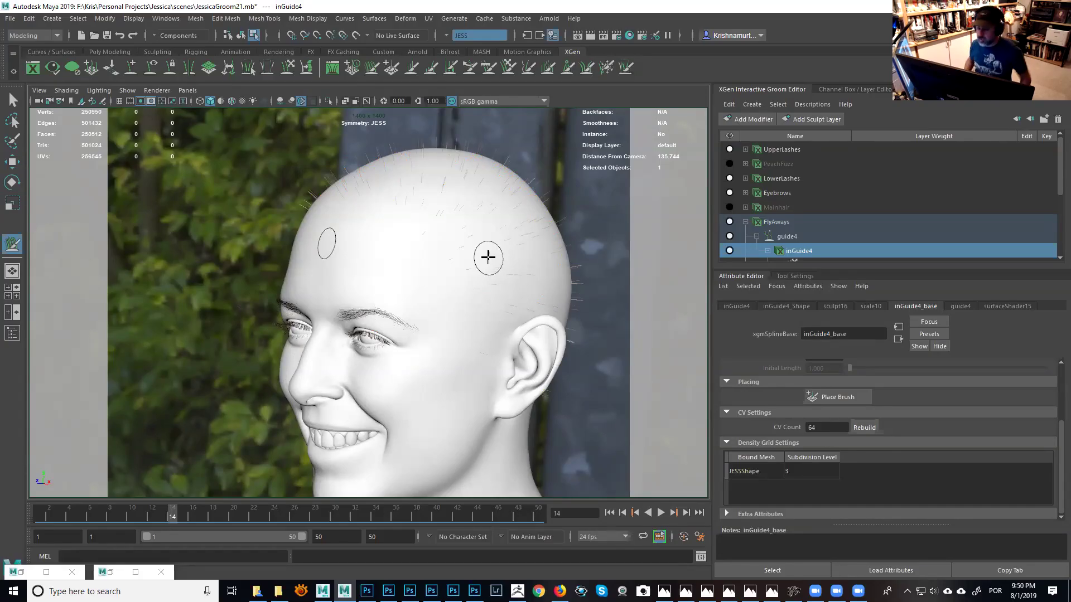
{"action": "left_click_drag", "start_coordinate": [505, 254], "coordinate": [500, 112], "text": "alt"}
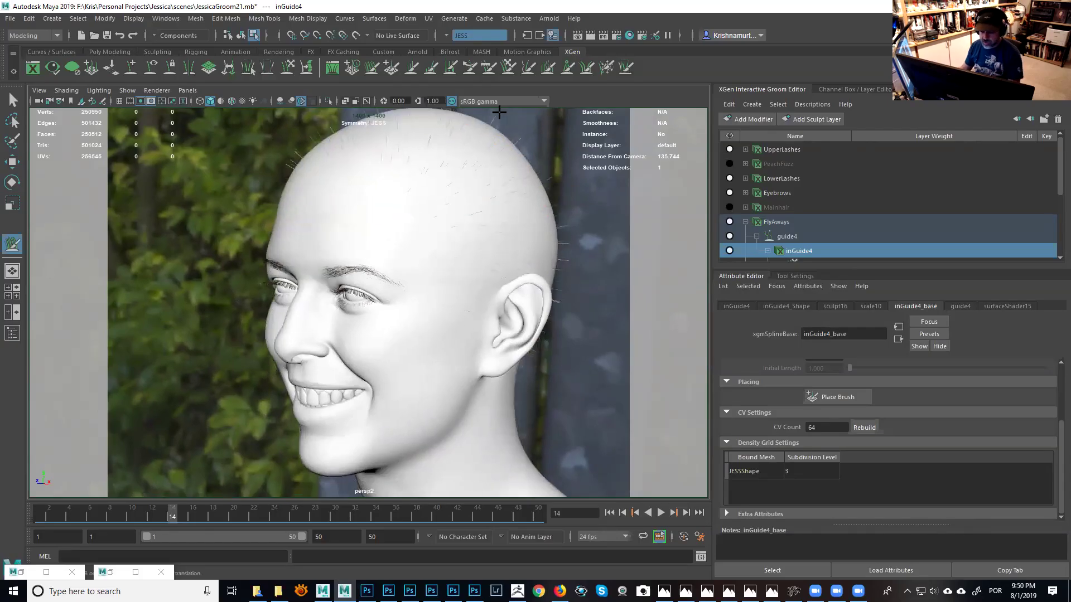
{"action": "middle_click_drag", "start_coordinate": [495, 179], "coordinate": [495, 187], "text": "alt"}
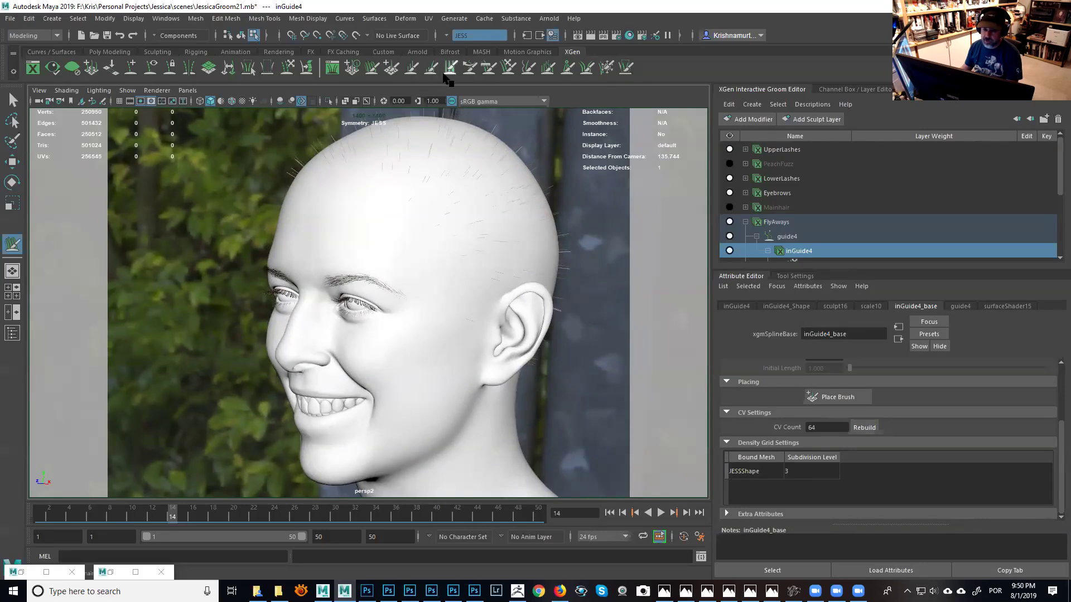
{"action": "left_click", "coordinate": [390, 69]}
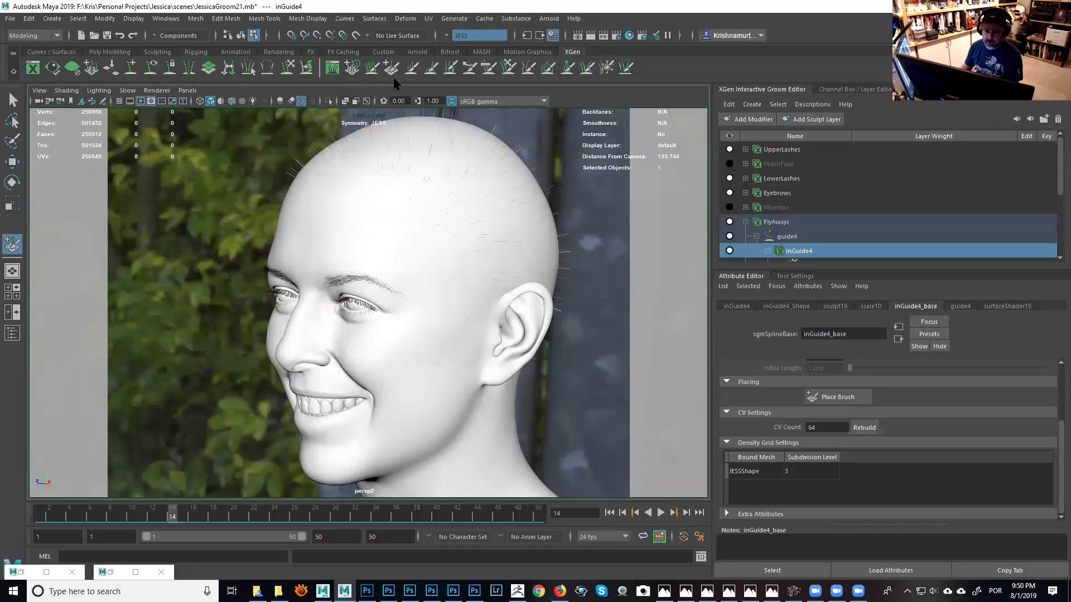
{"action": "left_click_drag", "start_coordinate": [415, 162], "coordinate": [457, 207], "text": "alt"}
{"action": "left_click_drag", "start_coordinate": [812, 267], "coordinate": [816, 378]}
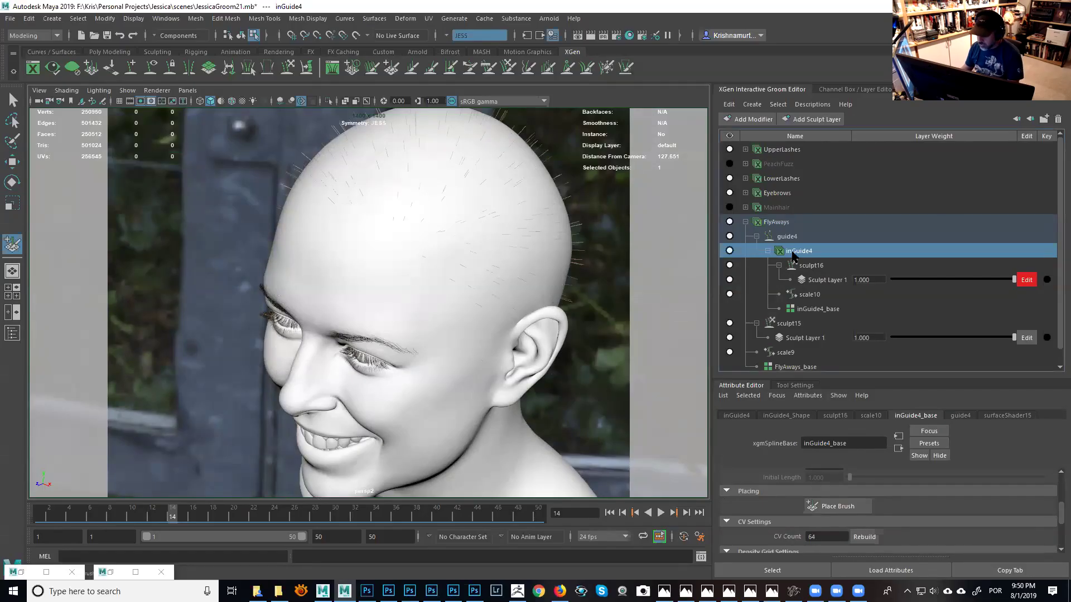
{"action": "middle_click_drag", "start_coordinate": [421, 250], "coordinate": [439, 278], "text": "alt"}
{"action": "left_click_drag", "start_coordinate": [438, 278], "coordinate": [430, 222], "text": "alt"}
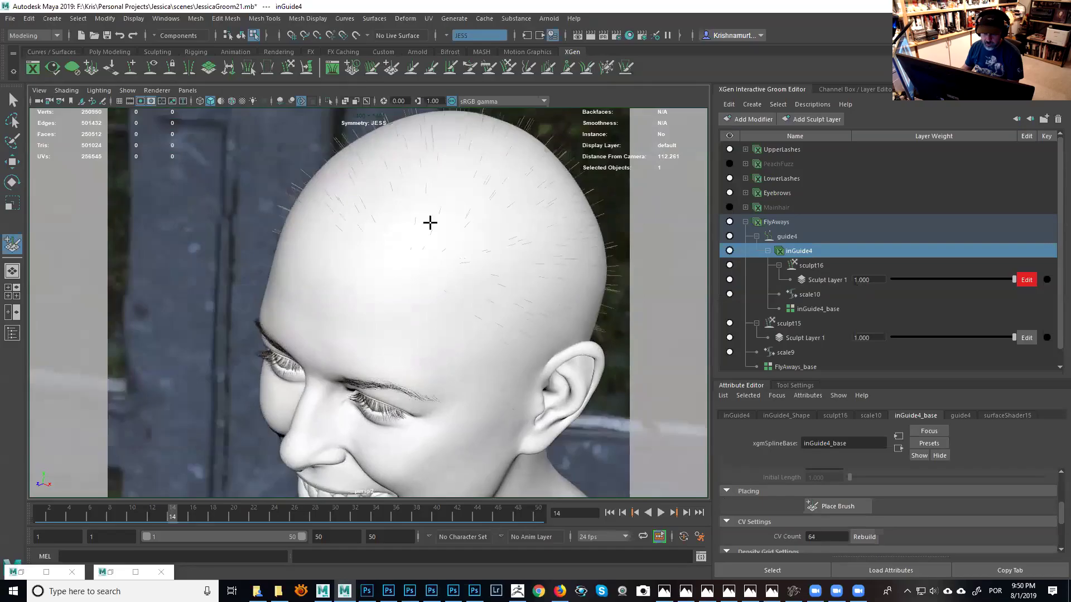
{"action": "left_click_drag", "start_coordinate": [428, 186], "coordinate": [485, 209], "text": "alt"}
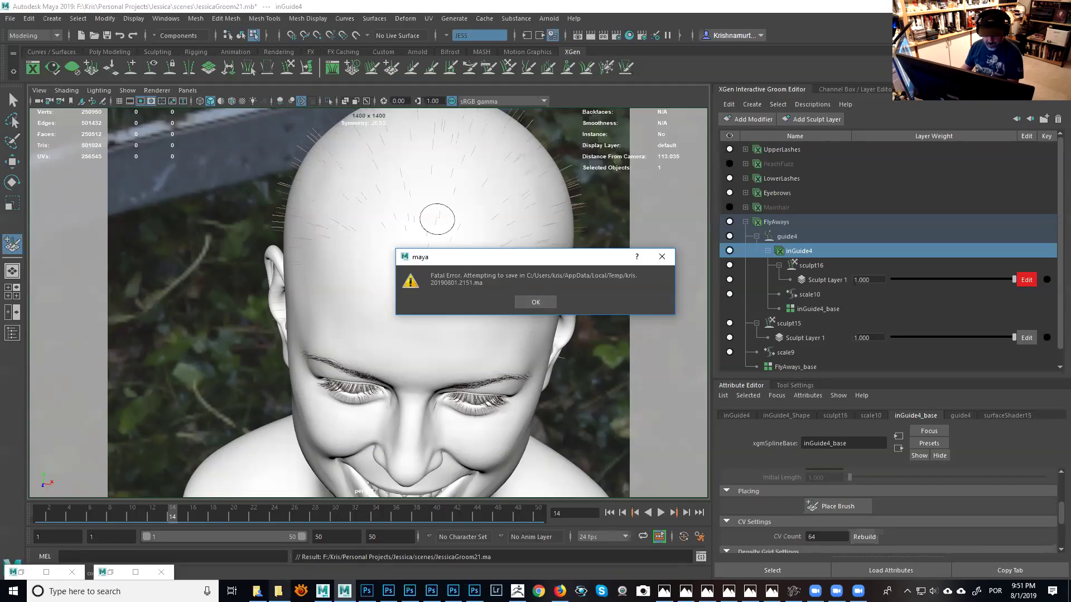
Switch to File Explorer and check the saved JessicaGroom files in the Jessica scenes folder.
{"action": "left_click", "coordinate": [278, 591]}
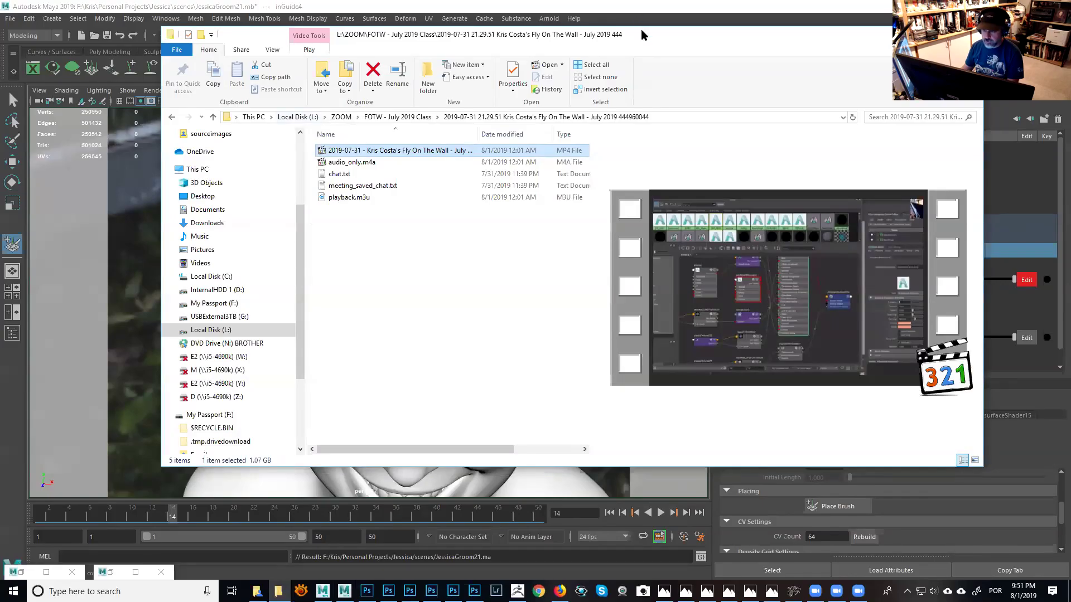
{"action": "key", "text": "alt+Tab"}
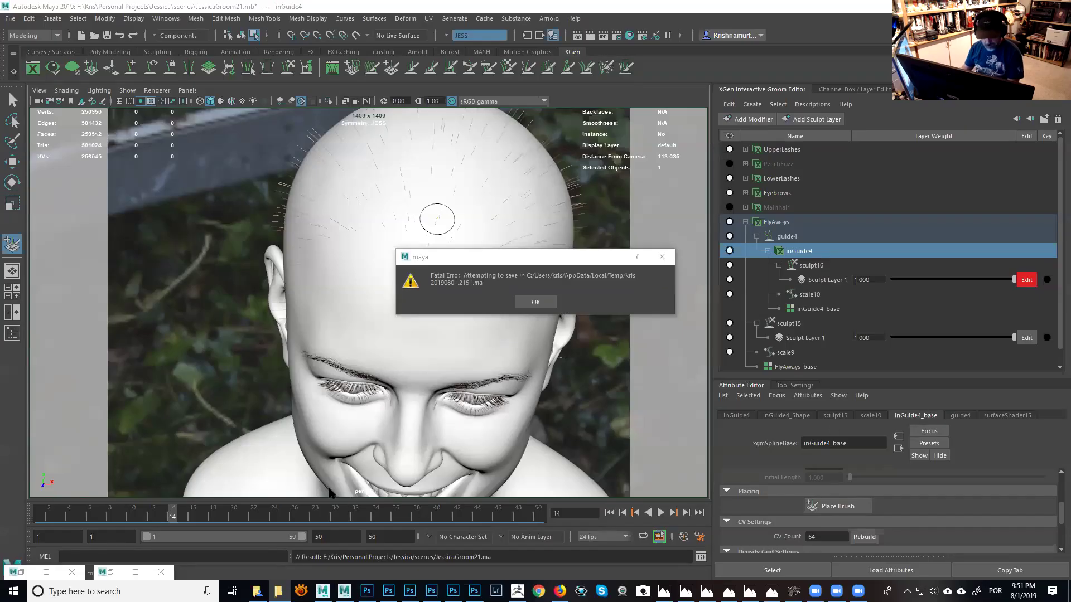
{"action": "left_click", "coordinate": [256, 591]}
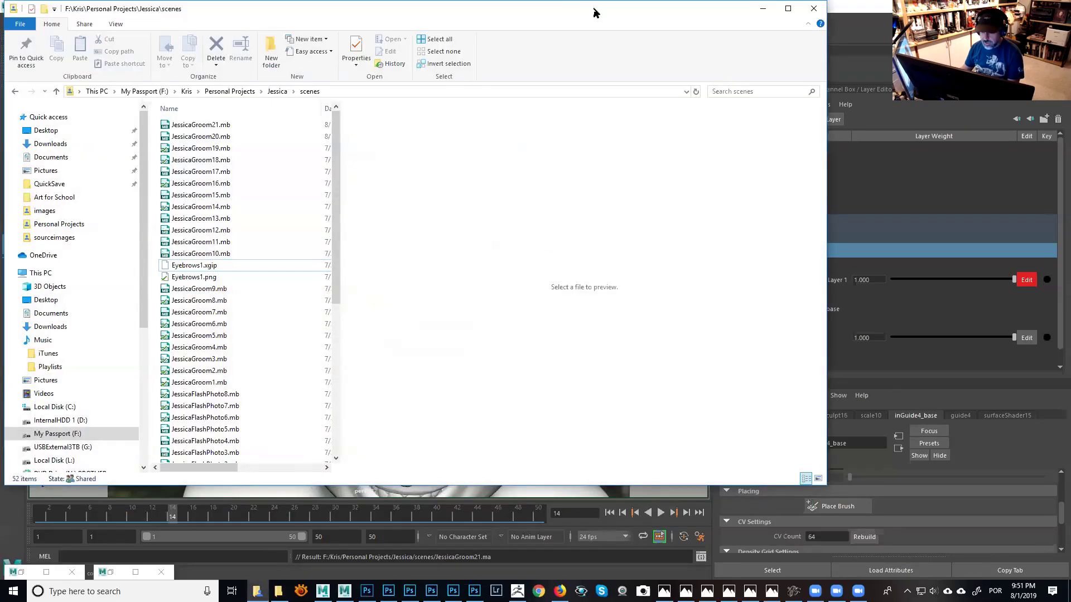
{"action": "key", "text": "alt+Tab"}
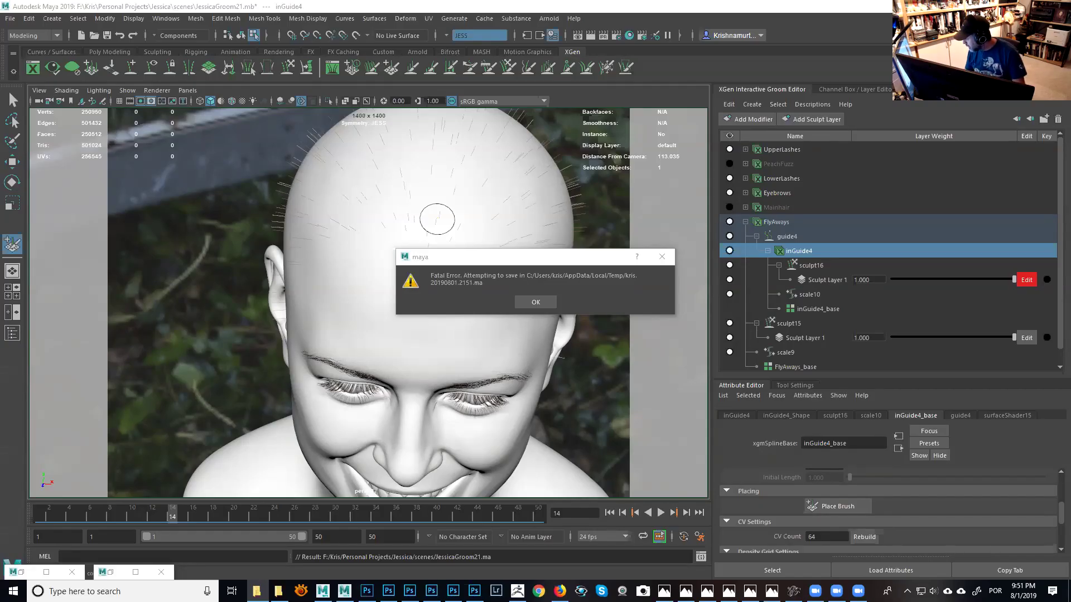
Acknowledge the fatal error and send the Autodesk error report with the details "Xgen crashed again. Fix it!!!".
{"action": "left_click", "coordinate": [535, 302]}
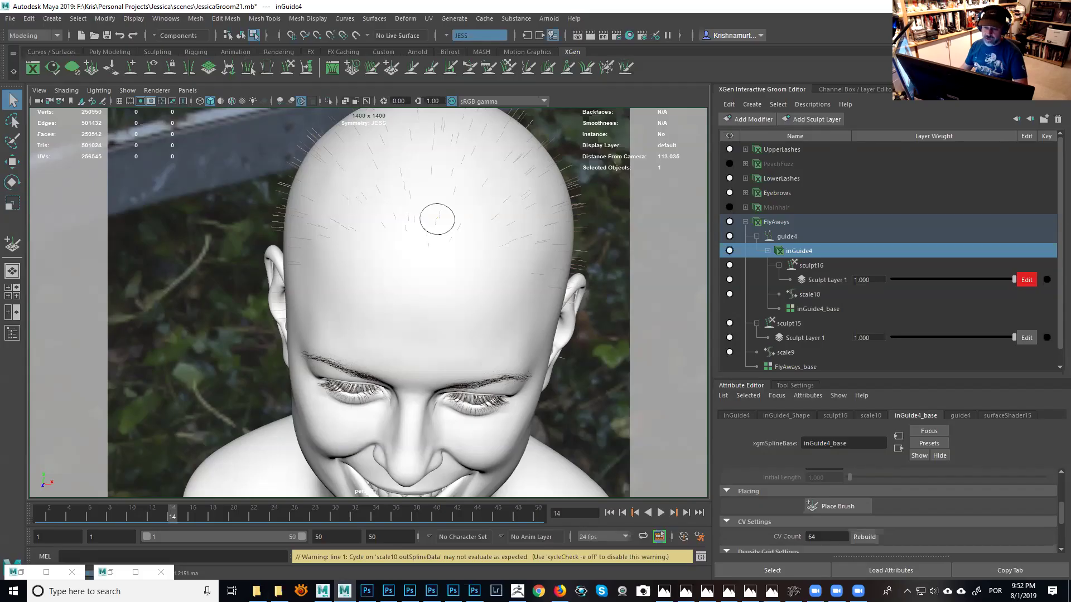
{"action": "key", "text": "alt+Tab"}
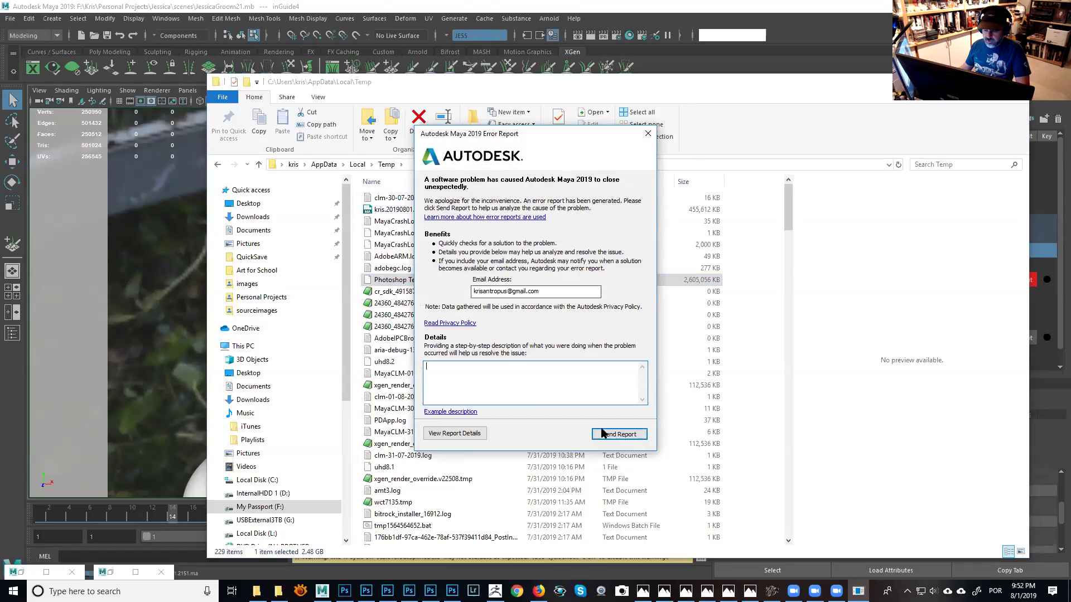
{"action": "type", "text": "X"}
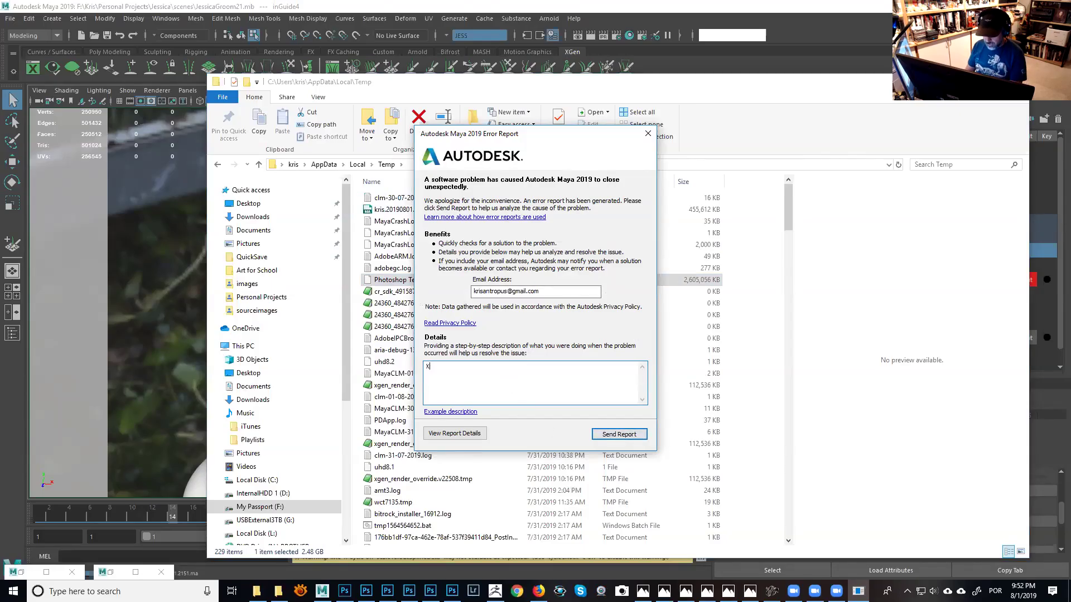
{"action": "type", "text": "gen craseh"}
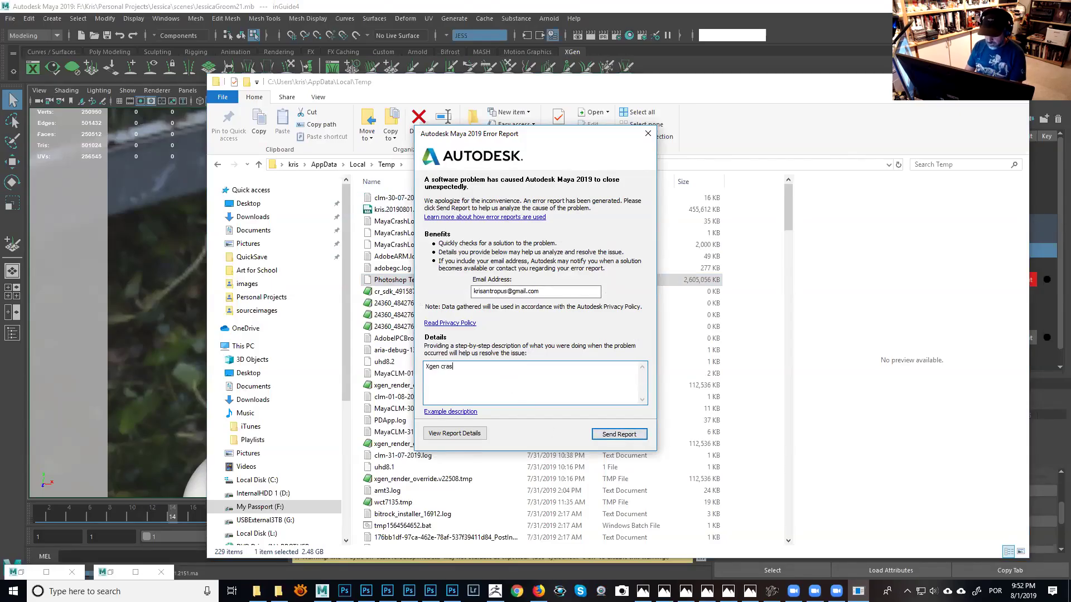
{"action": "key", "text": "BackSpace"}
{"action": "type", "text": "ed again. Fix it!!!"}
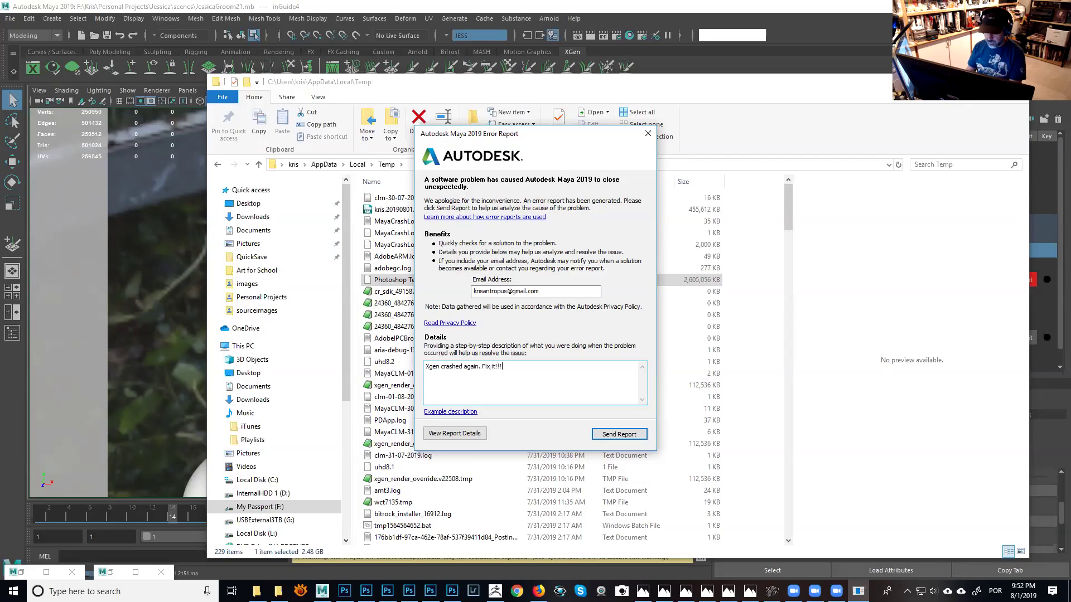
{"action": "left_click", "coordinate": [619, 435]}
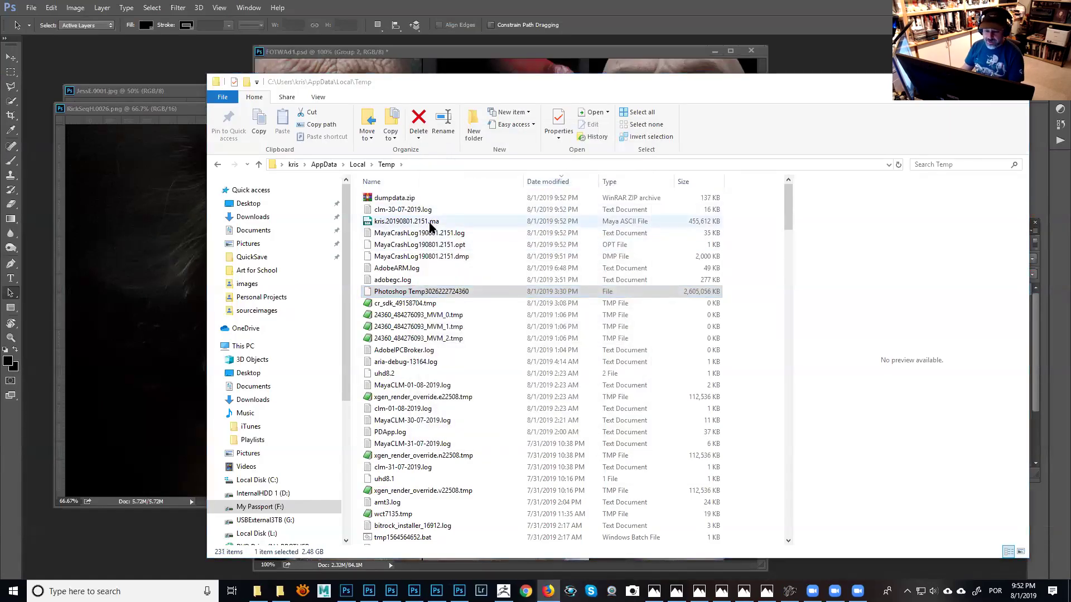
Duplicate the crash-saved Maya ASCII scene within the Temp folder, sort by newest modification date and close File Explorer.
{"action": "left_click", "coordinate": [430, 223]}
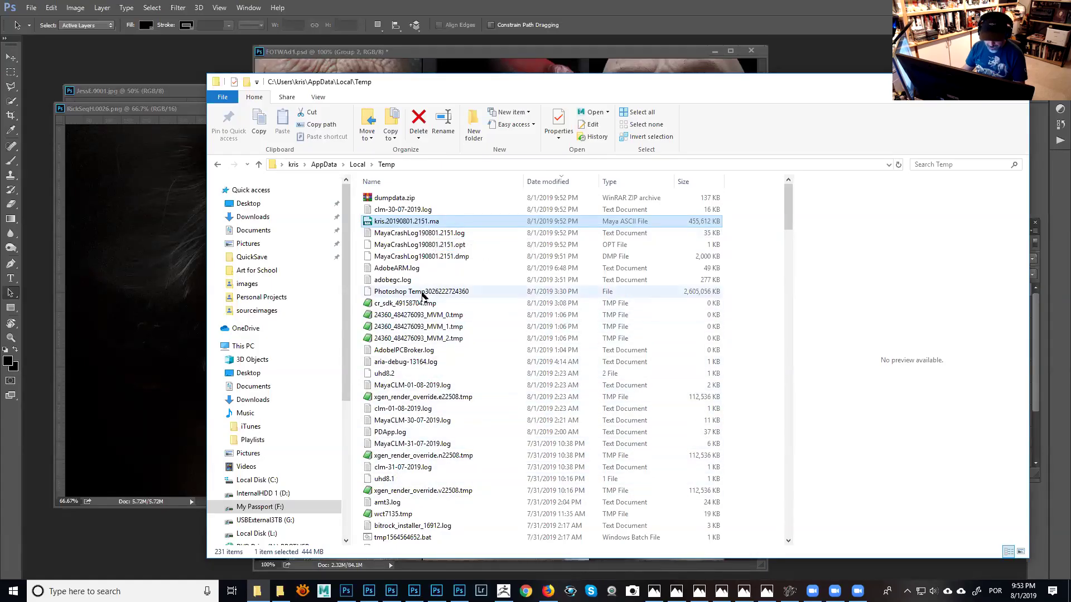
{"action": "left_click_drag", "start_coordinate": [404, 221], "coordinate": [446, 225]}
{"action": "right_click_drag", "start_coordinate": [446, 226], "coordinate": [446, 225]}
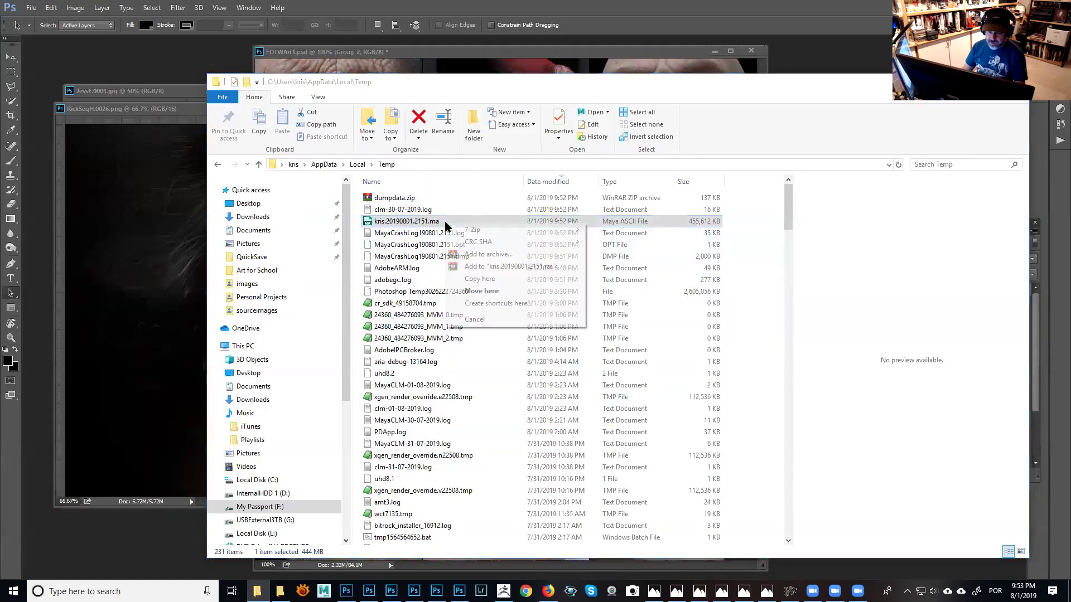
{"action": "left_click", "coordinate": [480, 279]}
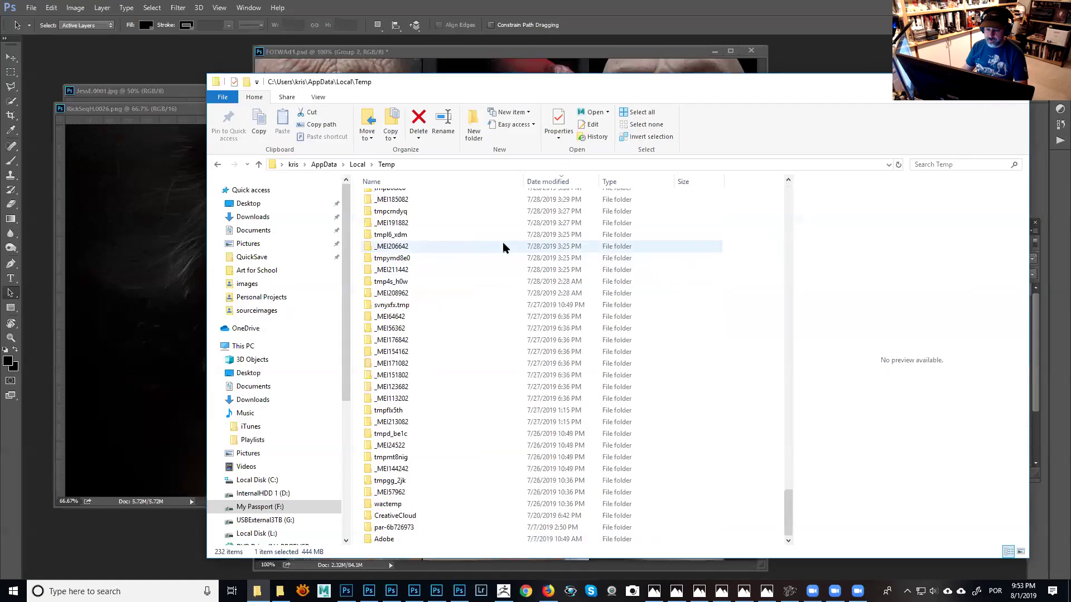
{"action": "left_click", "coordinate": [557, 180]}
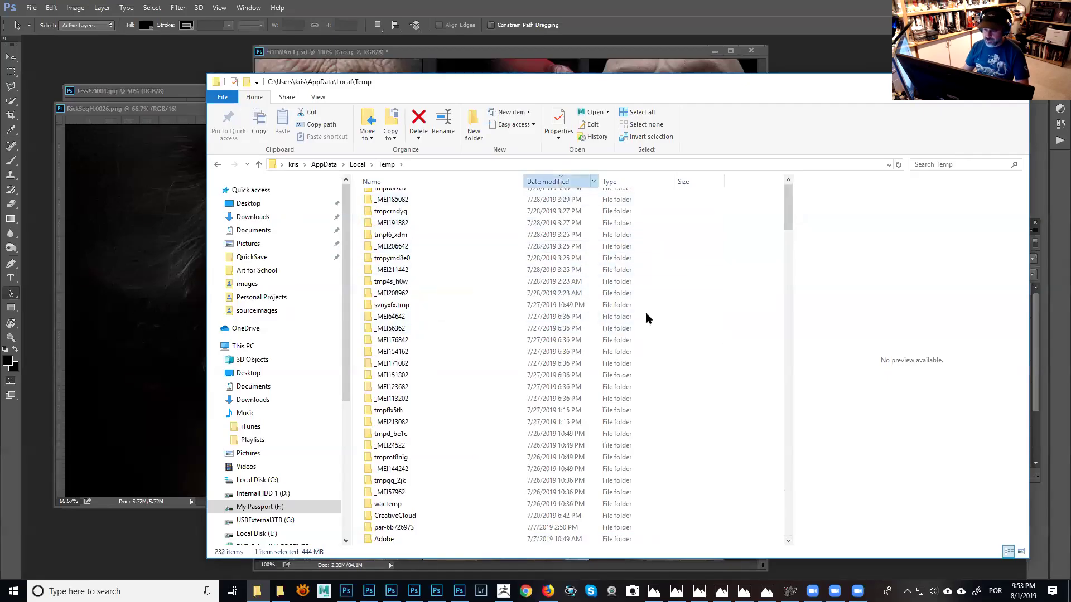
{"action": "left_click_drag", "start_coordinate": [789, 497], "coordinate": [708, 186]}
{"action": "left_click", "coordinate": [581, 181]}
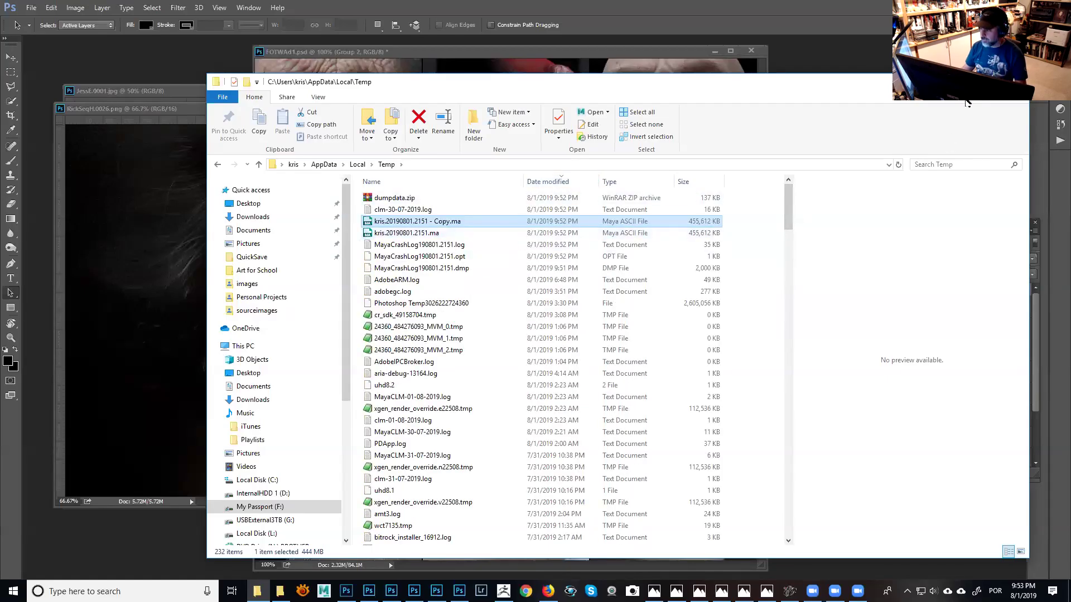
{"action": "left_click", "coordinate": [1020, 81]}
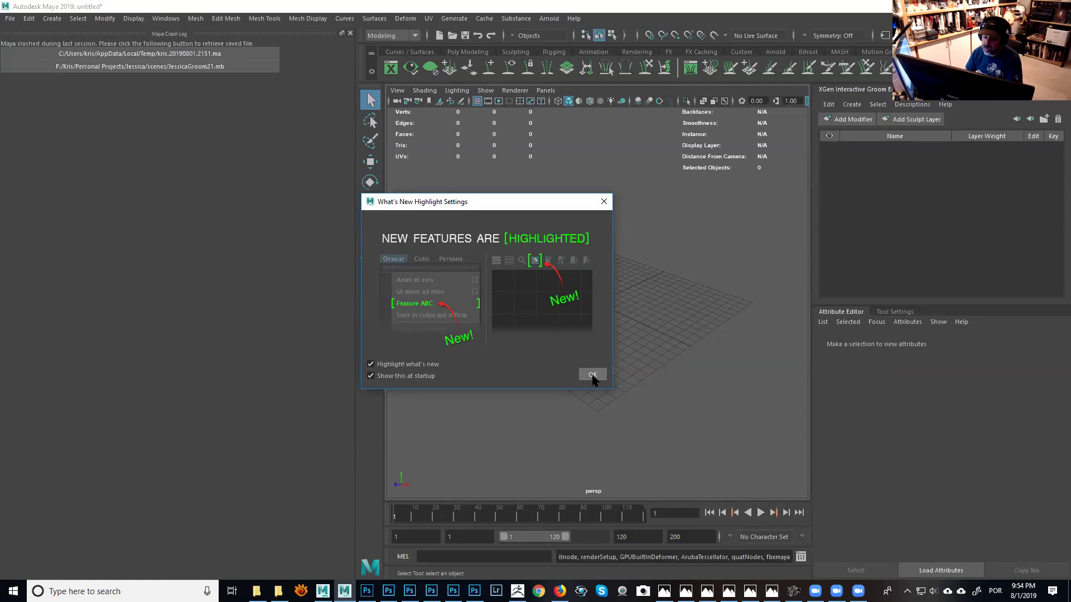
Dismiss the new features notice, narrow the crash log panel and open the crash-saved Maya ASCII scene from it.
{"action": "left_click", "coordinate": [593, 375]}
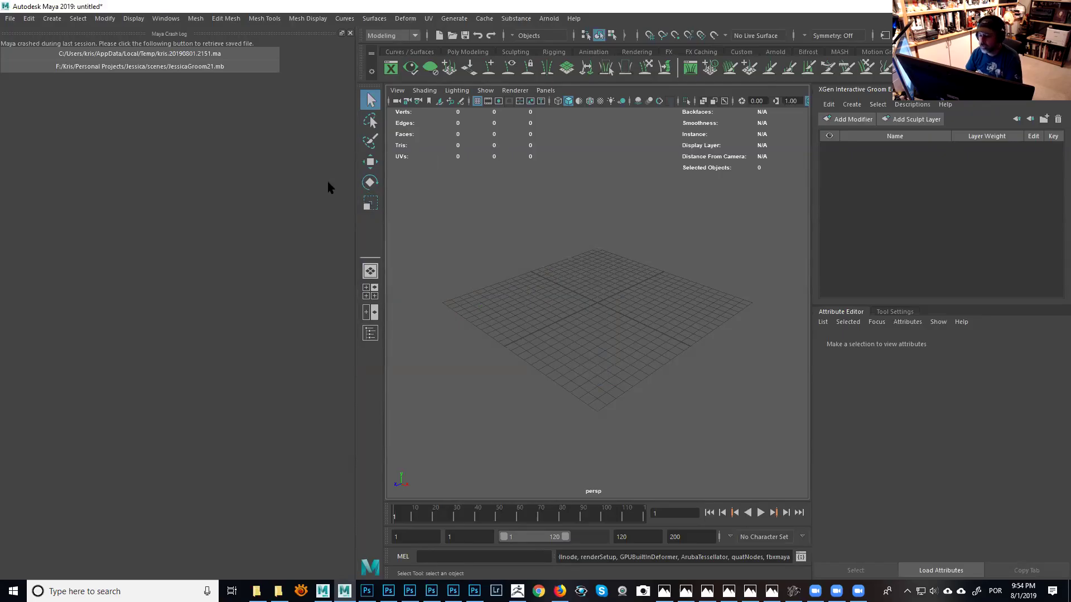
{"action": "left_click_drag", "start_coordinate": [355, 201], "coordinate": [284, 208]}
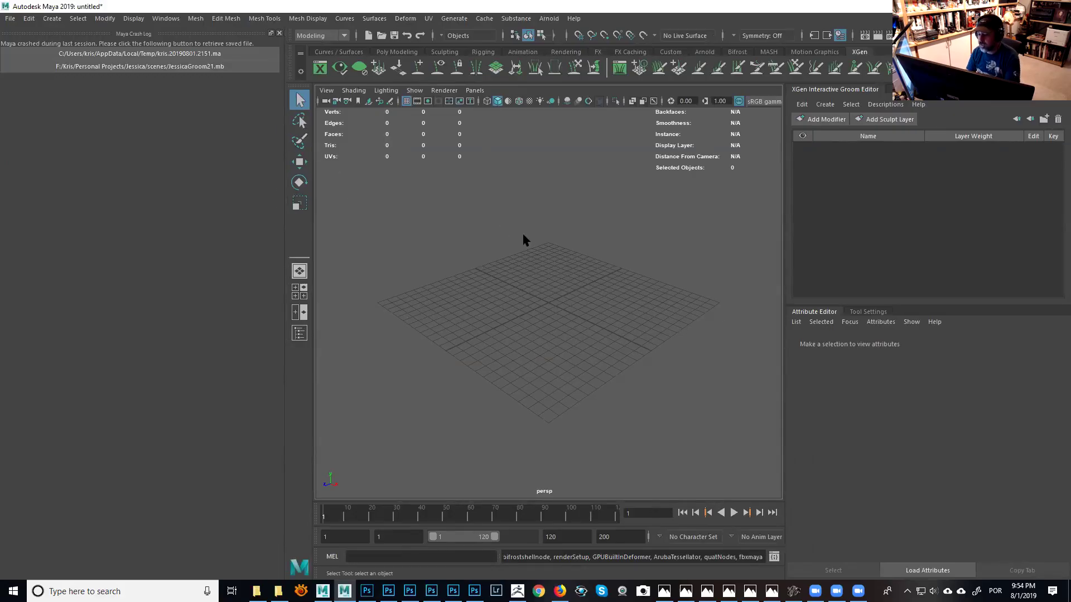
{"action": "left_click", "coordinate": [182, 57]}
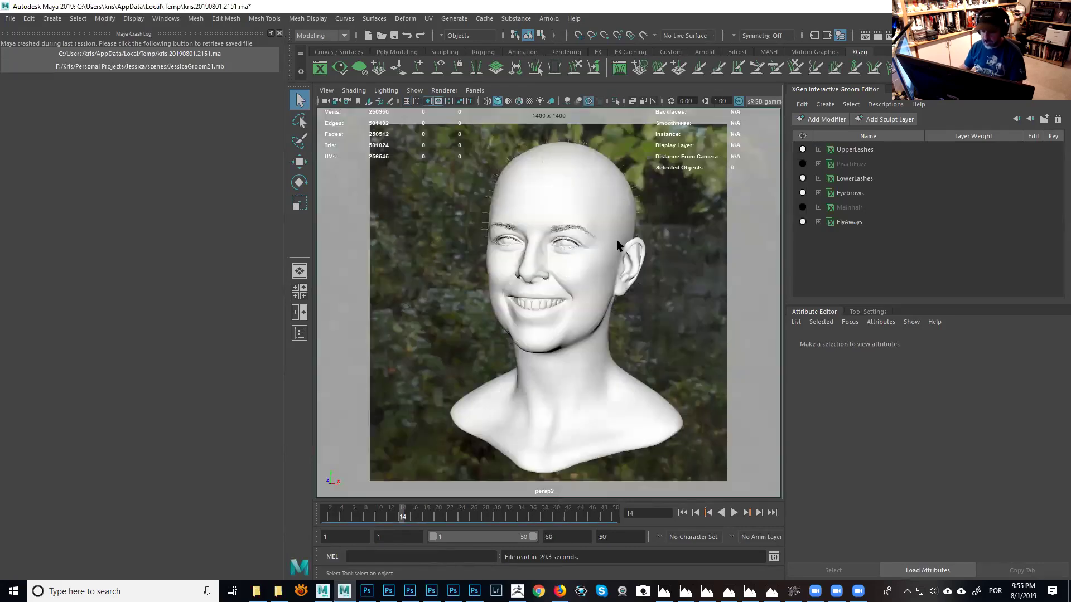
Turn on the visibility of the PeachFuzz and Mainhair descriptions and view the groomed head from the front.
{"action": "scroll", "coordinate": [625, 246], "scroll_direction": "up", "scroll_amount": 3}
{"action": "scroll", "coordinate": [624, 246], "scroll_direction": "down", "scroll_amount": 3}
{"action": "left_click_drag", "start_coordinate": [625, 246], "coordinate": [613, 262], "text": "alt"}
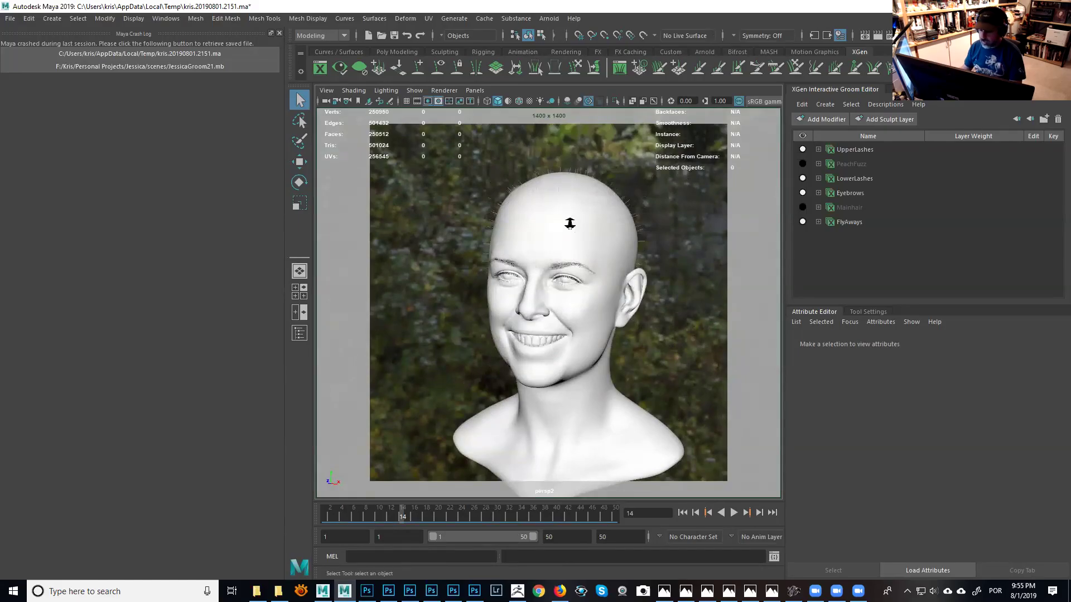
{"action": "scroll", "coordinate": [570, 223], "scroll_direction": "down", "scroll_amount": 2}
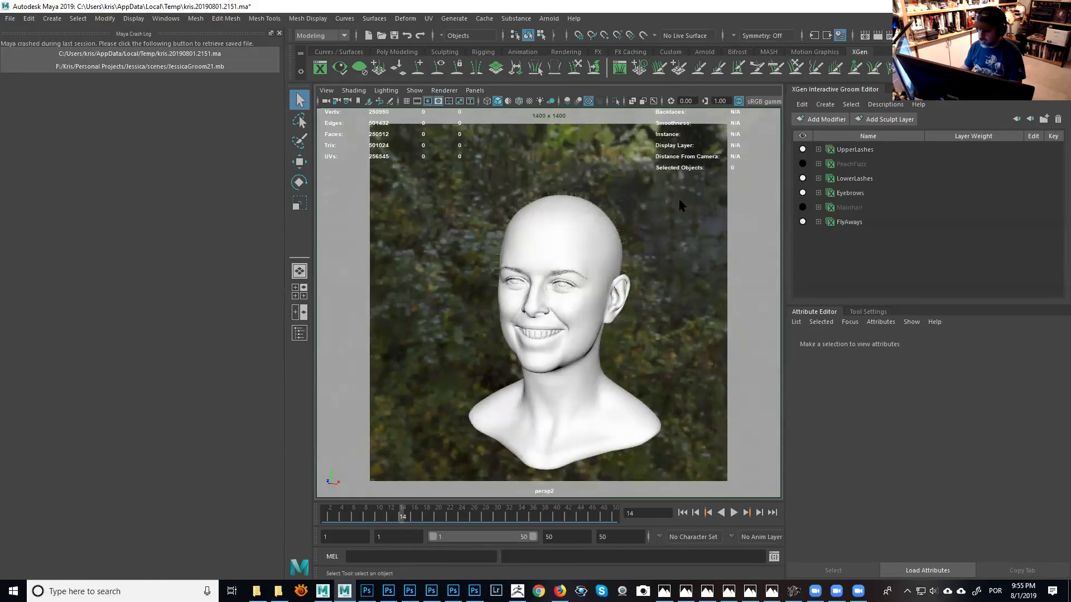
{"action": "left_click", "coordinate": [803, 163]}
{"action": "left_click", "coordinate": [803, 207]}
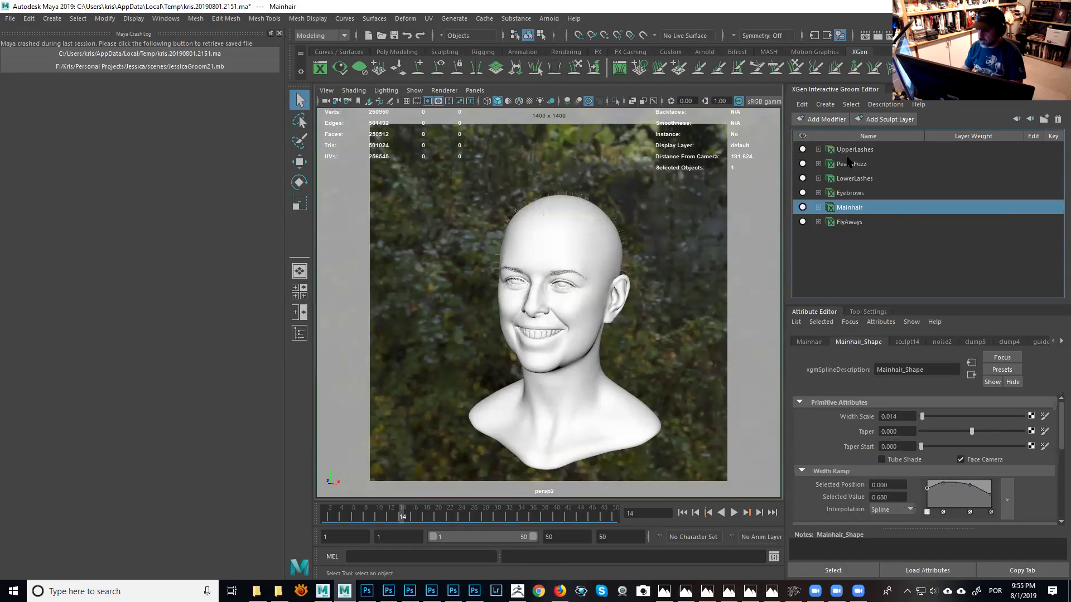
{"action": "left_click_drag", "start_coordinate": [702, 279], "coordinate": [727, 254], "text": "alt"}
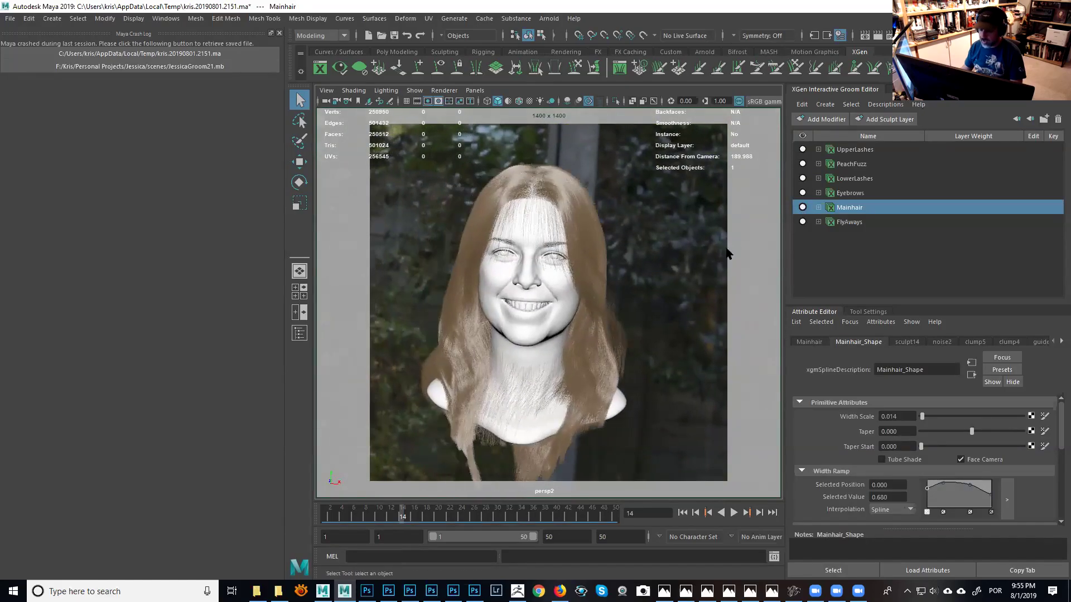
Close the crash log and delete the leftover Group20011 and topoSymmetrySet sets from the Outliner.
{"action": "left_click", "coordinate": [279, 33]}
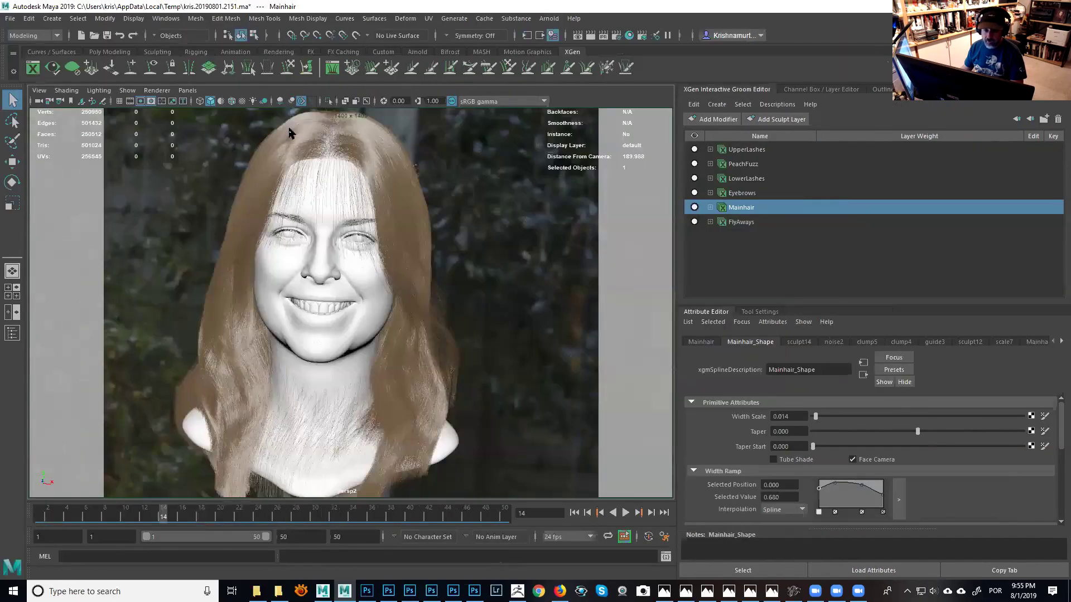
{"action": "left_click", "coordinate": [886, 90]}
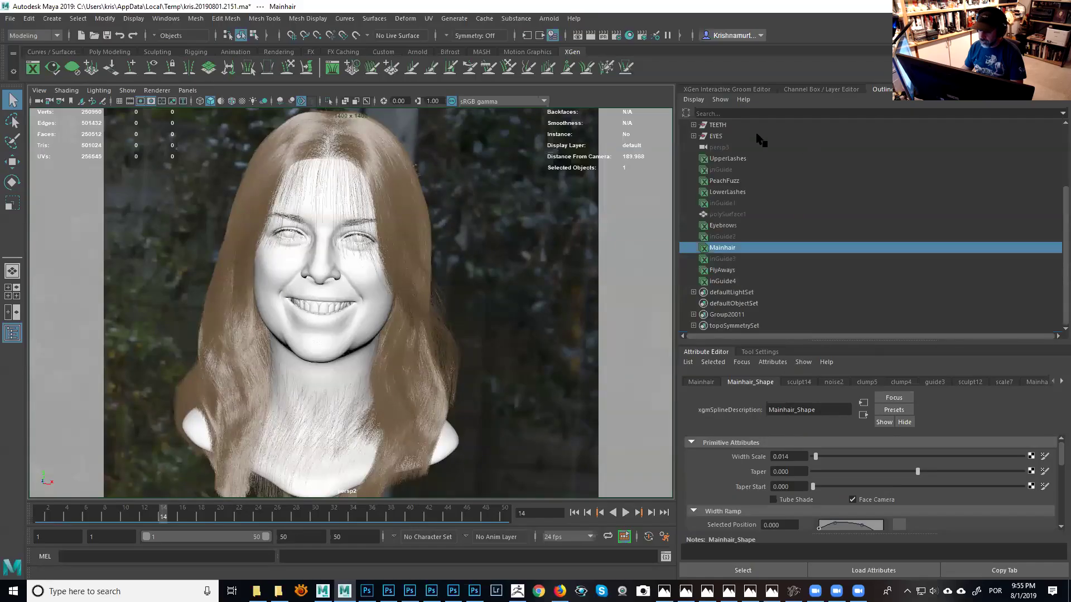
{"action": "scroll", "coordinate": [766, 140], "scroll_direction": "up", "scroll_amount": 3}
{"action": "scroll", "coordinate": [767, 140], "scroll_direction": "down", "scroll_amount": 3}
{"action": "left_click", "coordinate": [718, 125]}
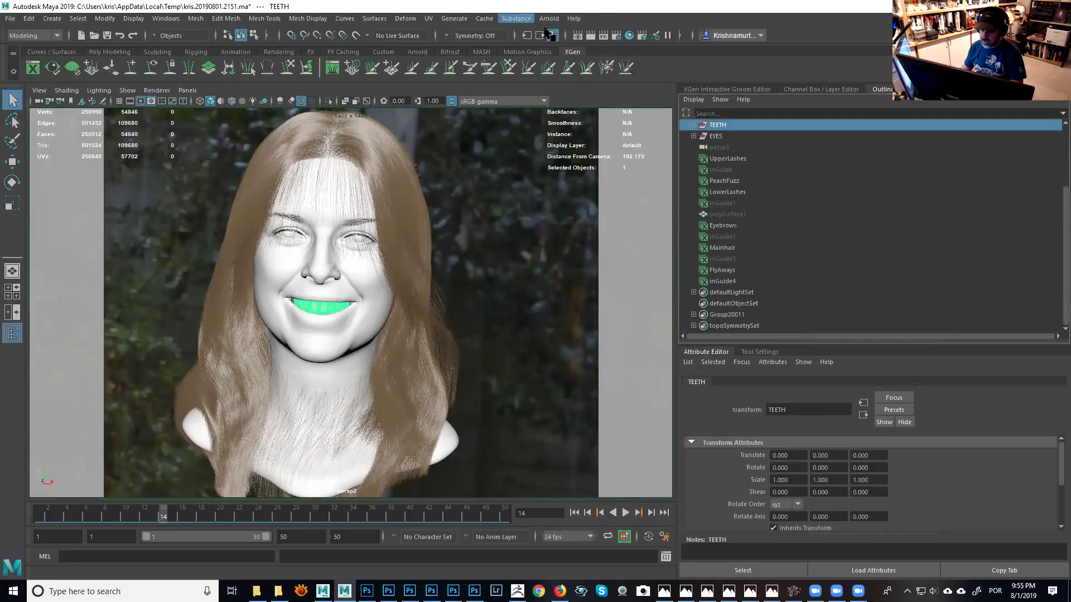
{"action": "left_click", "coordinate": [736, 292]}
{"action": "left_click", "coordinate": [740, 328], "text": "shift"}
{"action": "key", "text": "Delete"}
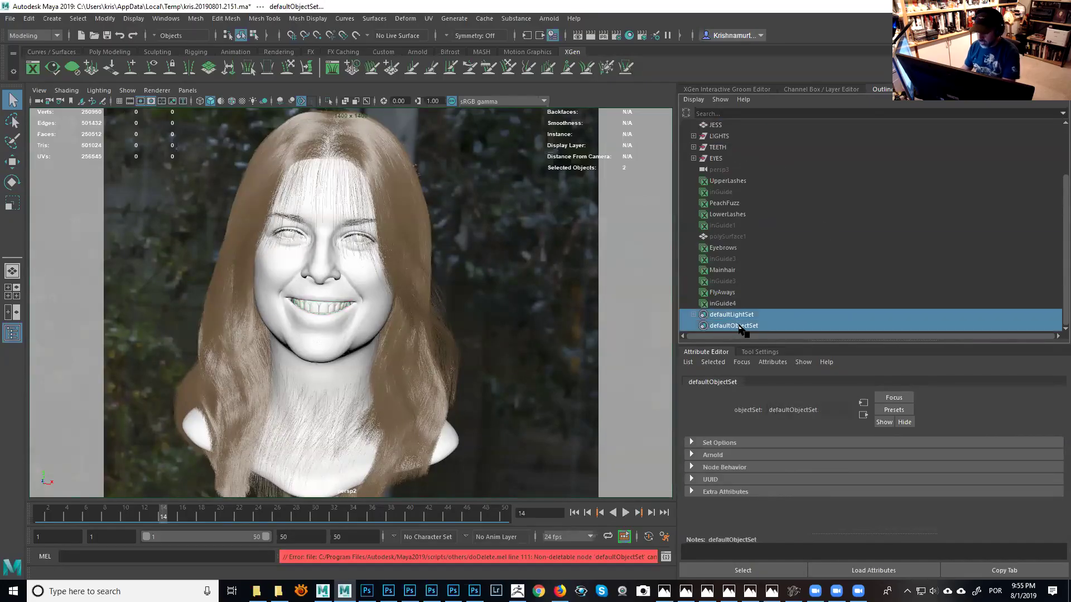
{"action": "left_click", "coordinate": [743, 303]}
{"action": "scroll", "coordinate": [790, 244], "scroll_direction": "up", "scroll_amount": 3}
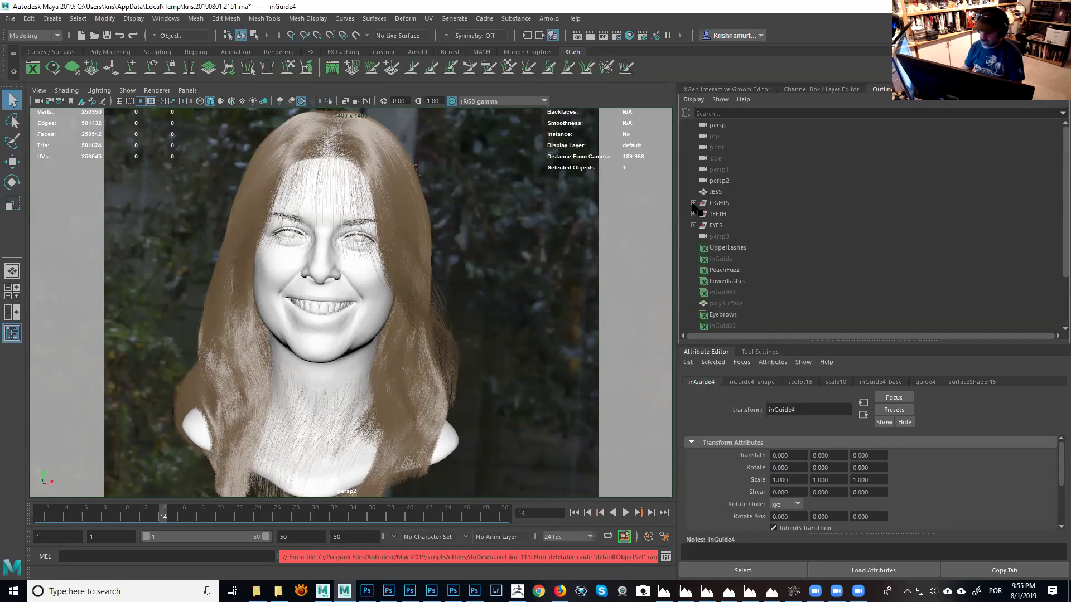
{"action": "key", "text": "ctrl+a"}
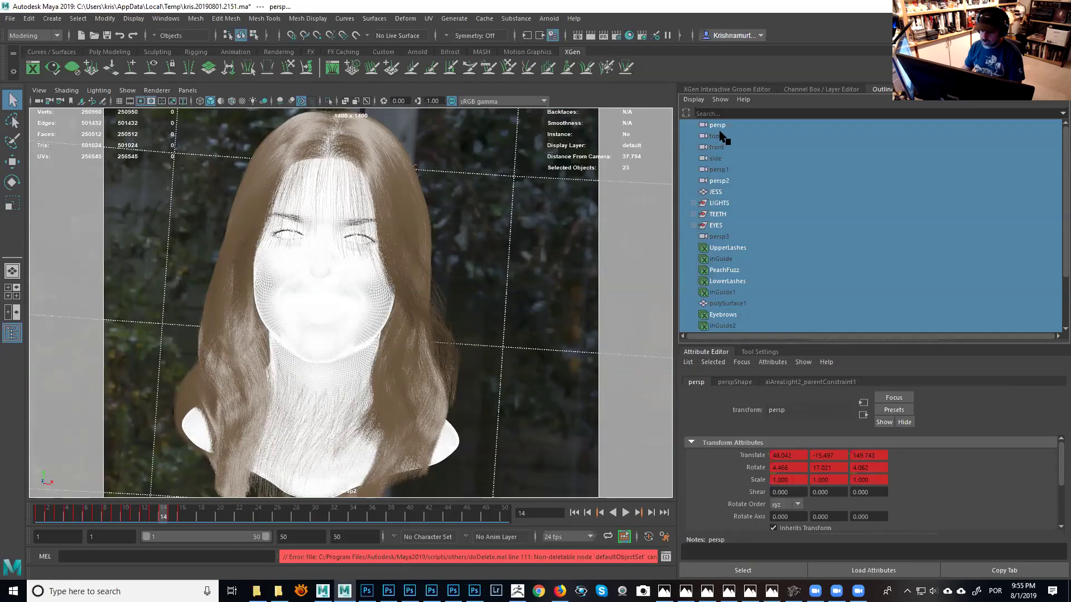
{"action": "left_click", "coordinate": [717, 137], "text": "ctrl"}
{"action": "left_click", "coordinate": [719, 148], "text": "ctrl"}
{"action": "left_click", "coordinate": [721, 159], "text": "ctrl"}
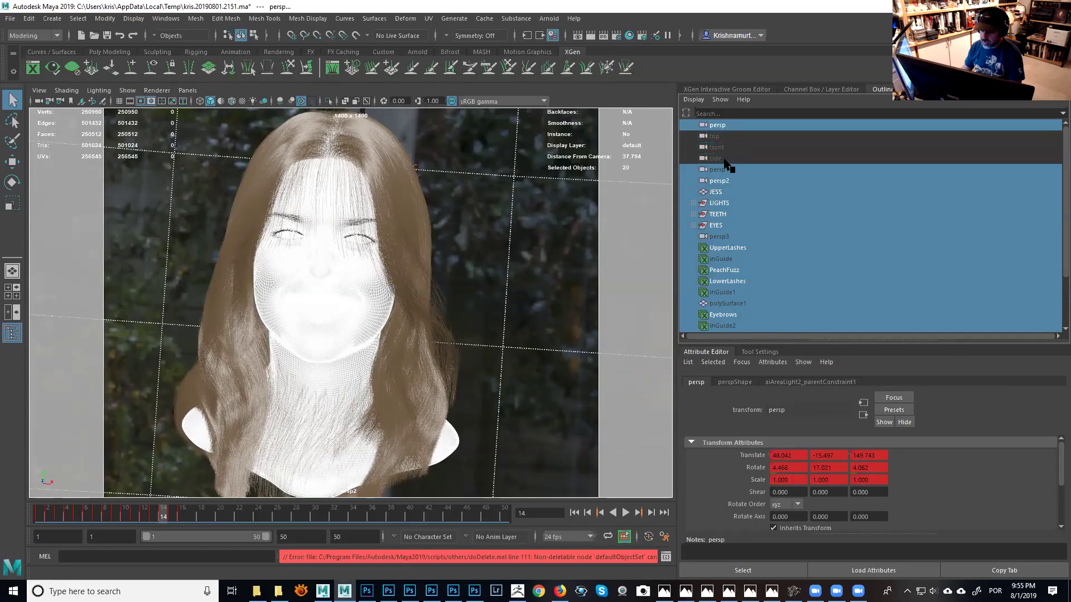
{"action": "left_click", "coordinate": [720, 126]}
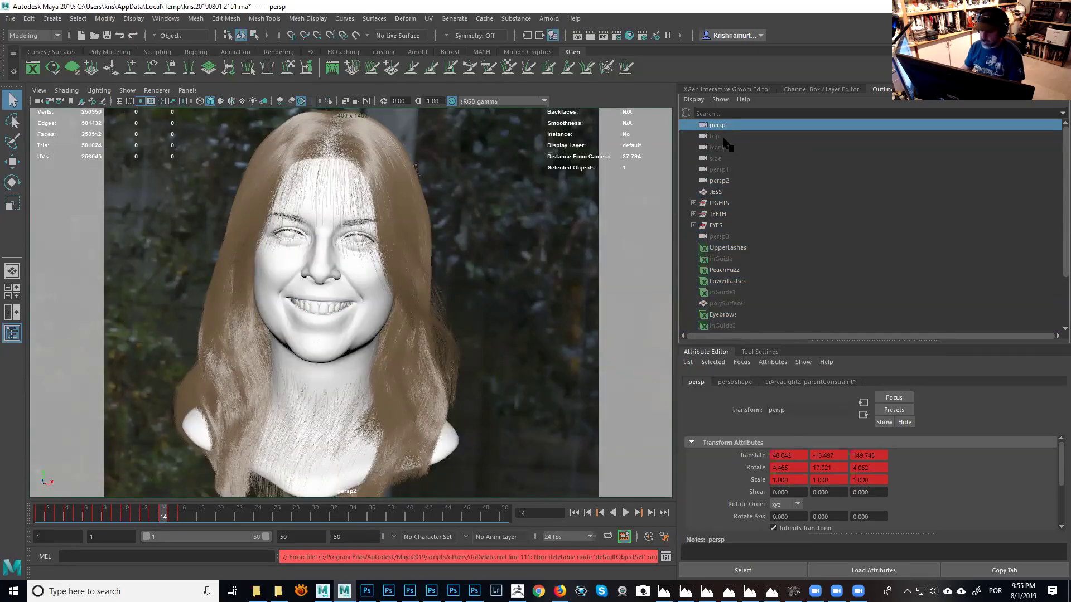
{"action": "left_click", "coordinate": [718, 170]}
{"action": "scroll", "coordinate": [742, 233], "scroll_direction": "down", "scroll_amount": 2}
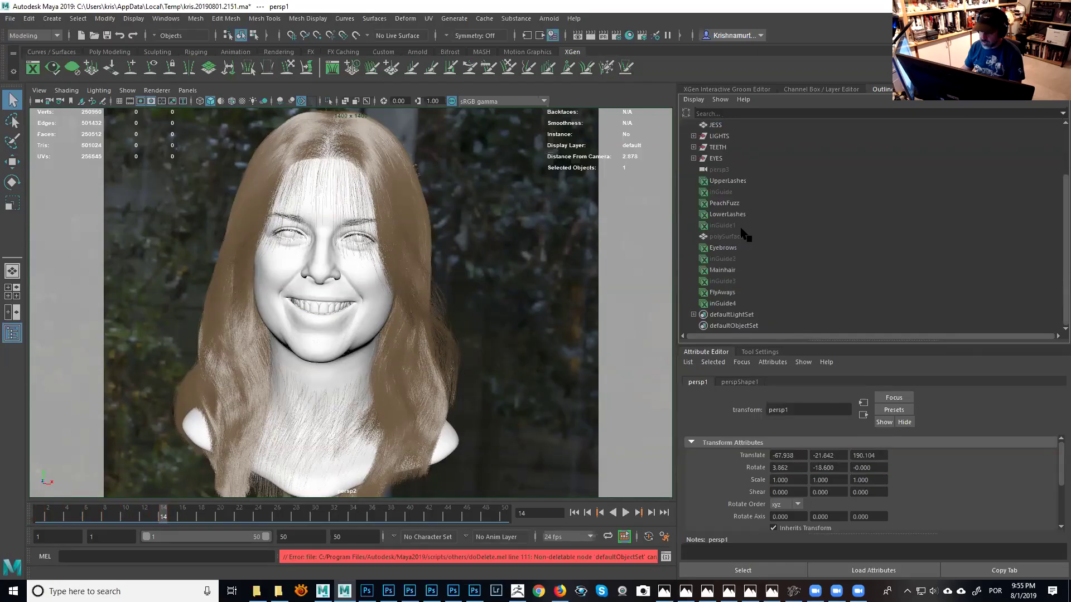
{"action": "left_click_drag", "start_coordinate": [733, 305], "coordinate": [760, 136]}
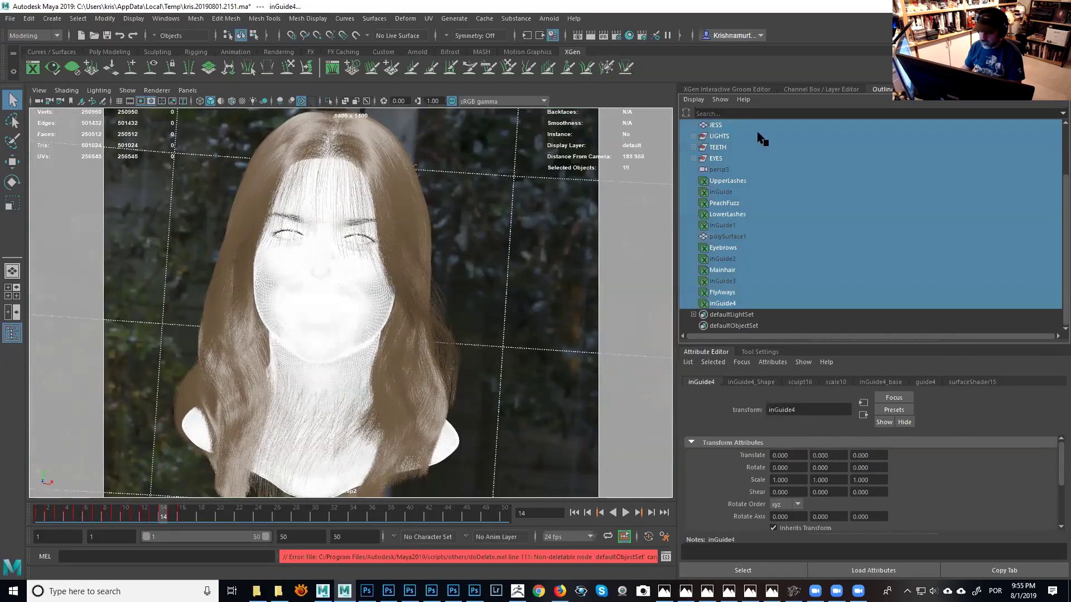
Check the UpperLashes modifier hierarchy and select all six groom descriptions from UpperLashes to FlyAways.
{"action": "left_click", "coordinate": [750, 91]}
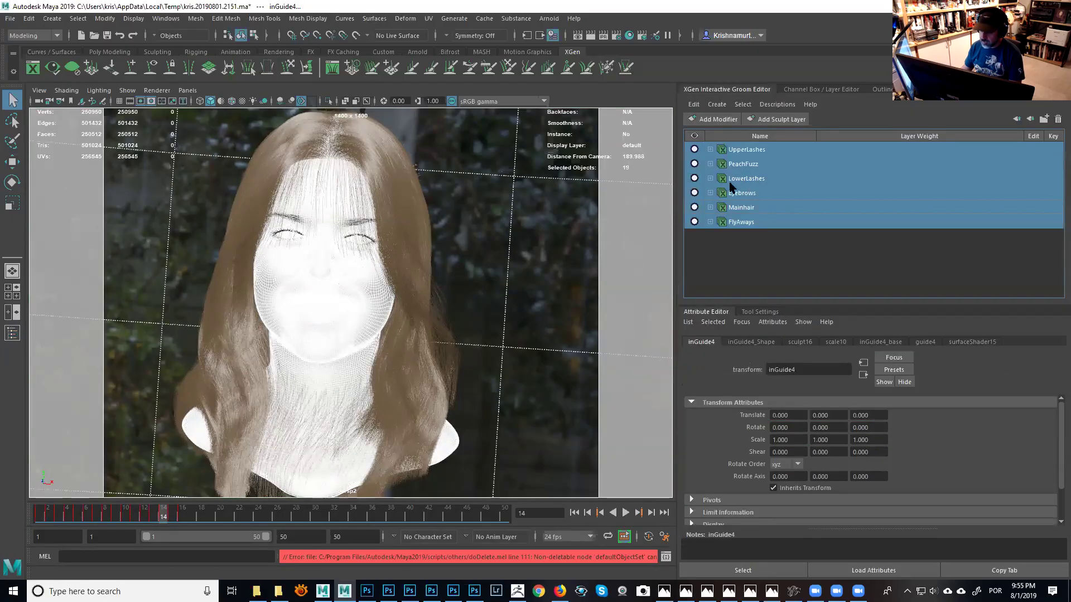
{"action": "left_click", "coordinate": [710, 222]}
{"action": "left_click", "coordinate": [710, 222]}
{"action": "left_click", "coordinate": [710, 150]}
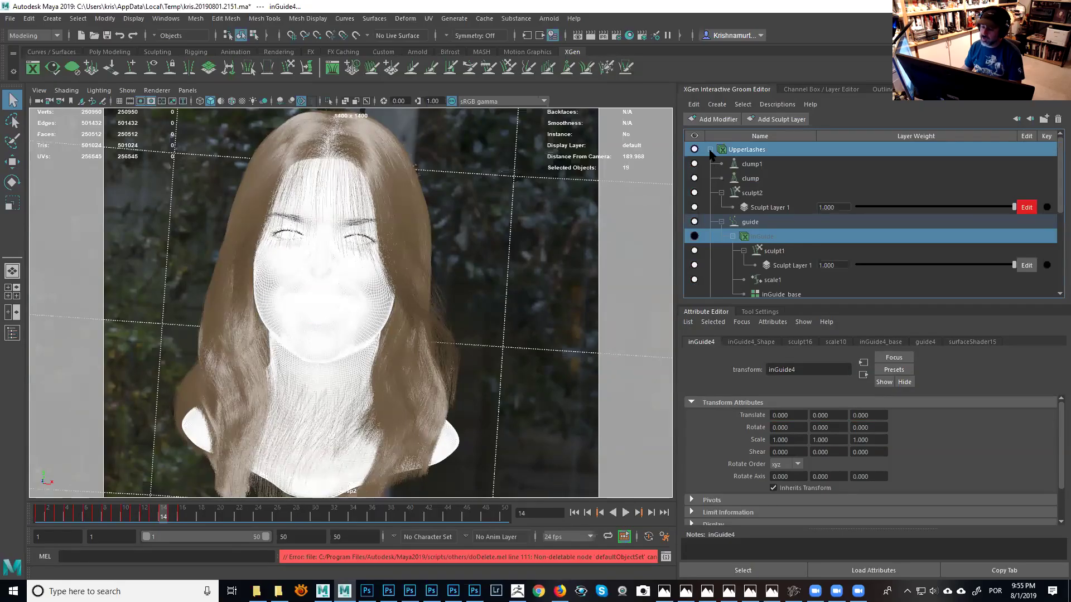
{"action": "left_click", "coordinate": [710, 149]}
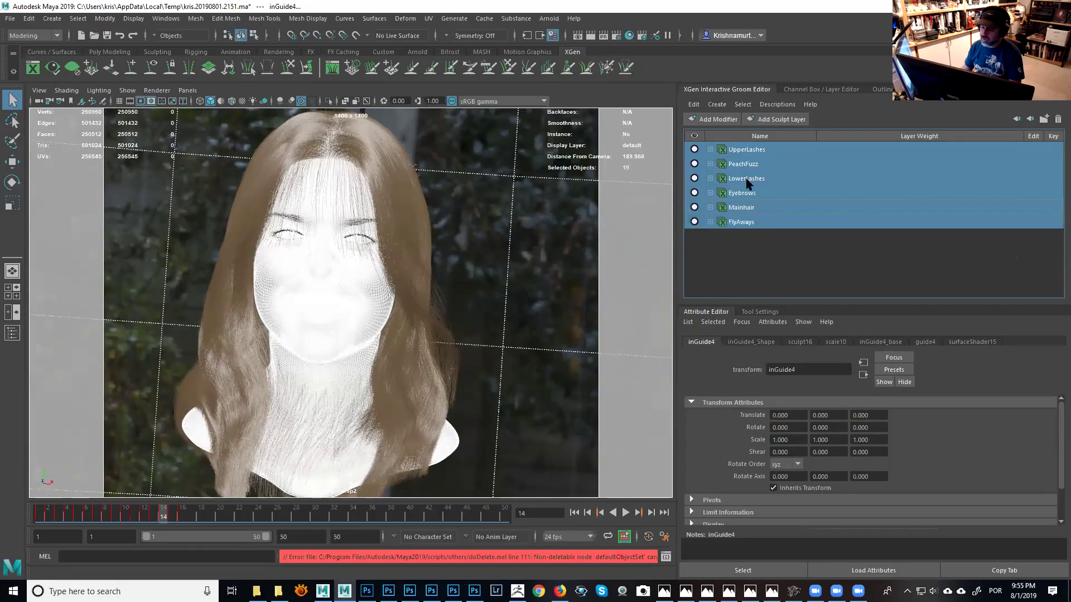
{"action": "left_click", "coordinate": [758, 149]}
{"action": "left_click", "coordinate": [749, 222], "text": "shift"}
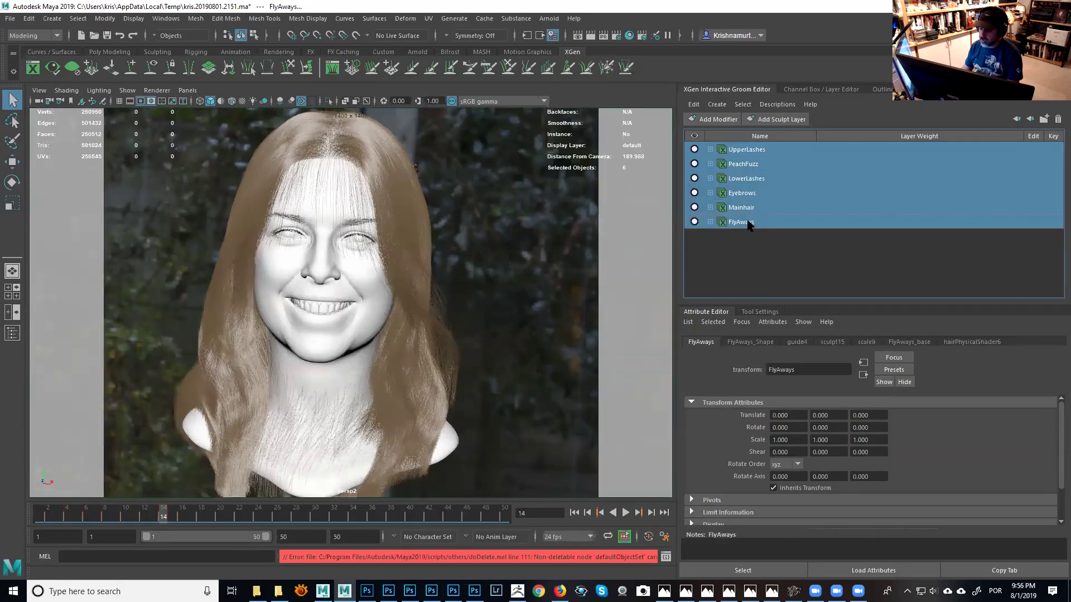
Add polySurface1 and the guide descriptions inGuide, inGuide1, inGuide2, inGuide3 and inGuide4 to the selection in the Outliner.
{"action": "left_click", "coordinate": [881, 89]}
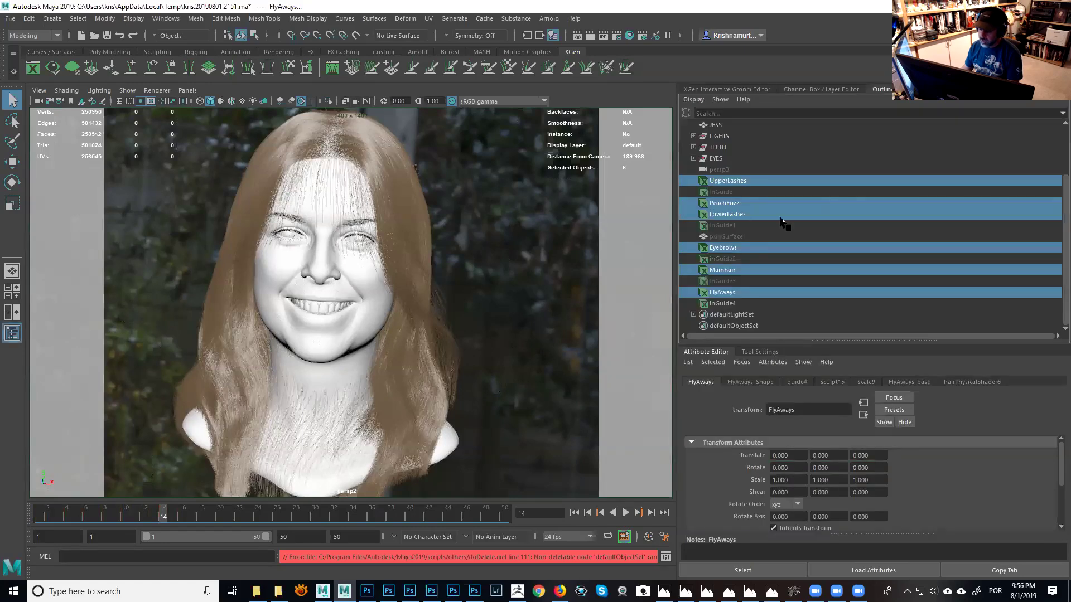
{"action": "left_click", "coordinate": [728, 281], "text": "ctrl"}
{"action": "left_click", "coordinate": [726, 259], "text": "ctrl"}
{"action": "left_click", "coordinate": [728, 236], "text": "ctrl"}
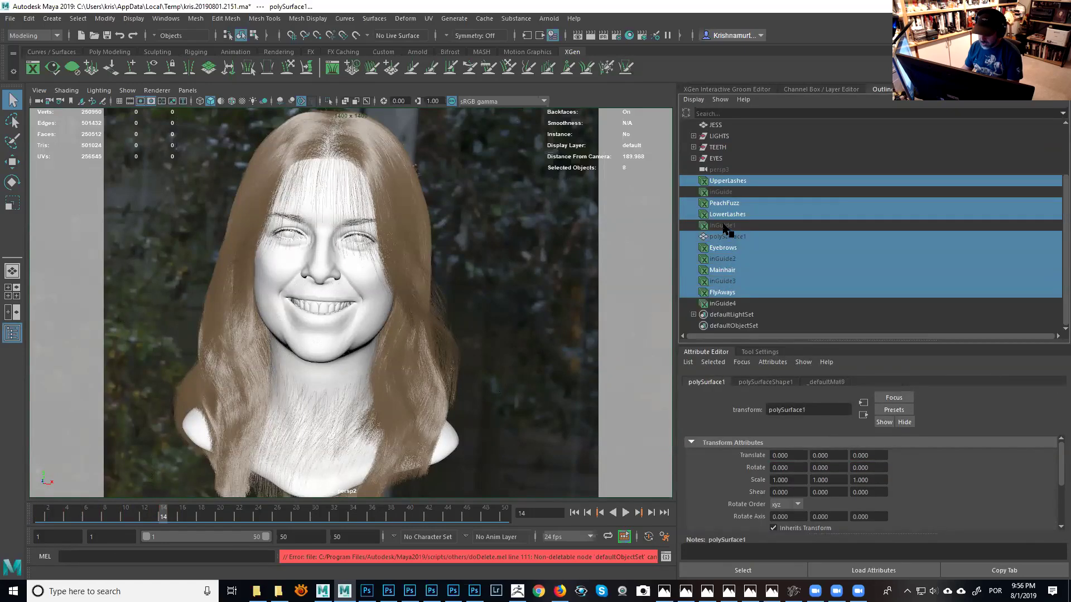
{"action": "left_click", "coordinate": [728, 226], "text": "ctrl"}
{"action": "left_click", "coordinate": [727, 192], "text": "ctrl"}
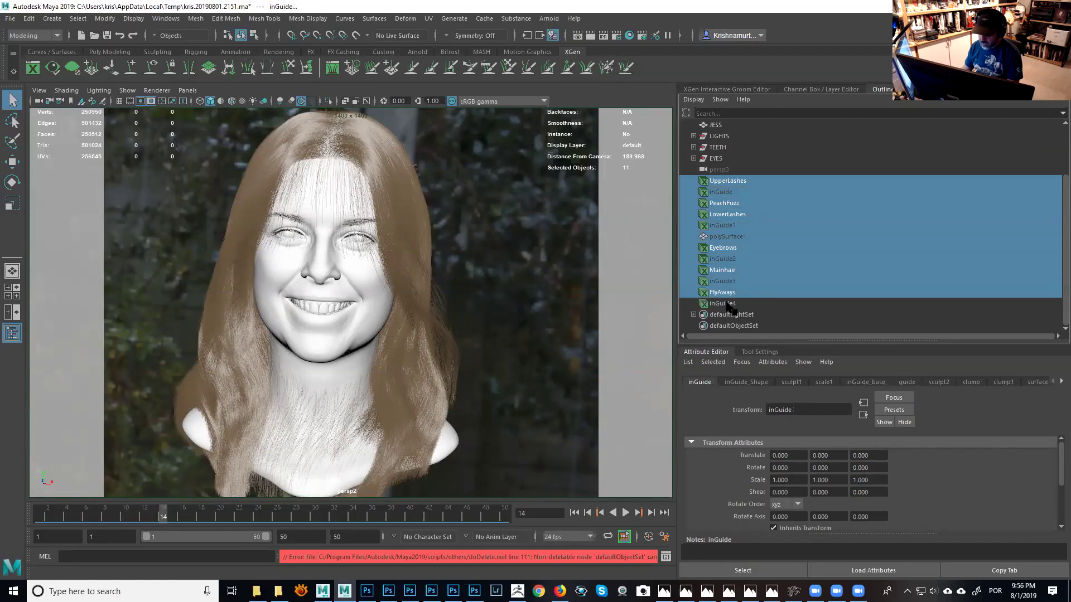
{"action": "left_click", "coordinate": [728, 303], "text": "ctrl"}
Add the JESS mesh, the LIGHTS, TEETH and EYES groups, and the persp1, persp2 and persp3 cameras to the selection.
{"action": "left_click", "coordinate": [718, 169], "text": "ctrl"}
{"action": "left_click", "coordinate": [717, 159], "text": "ctrl"}
{"action": "left_click", "coordinate": [718, 147], "text": "ctrl"}
{"action": "left_click", "coordinate": [718, 136], "text": "ctrl"}
{"action": "left_click", "coordinate": [716, 126], "text": "ctrl"}
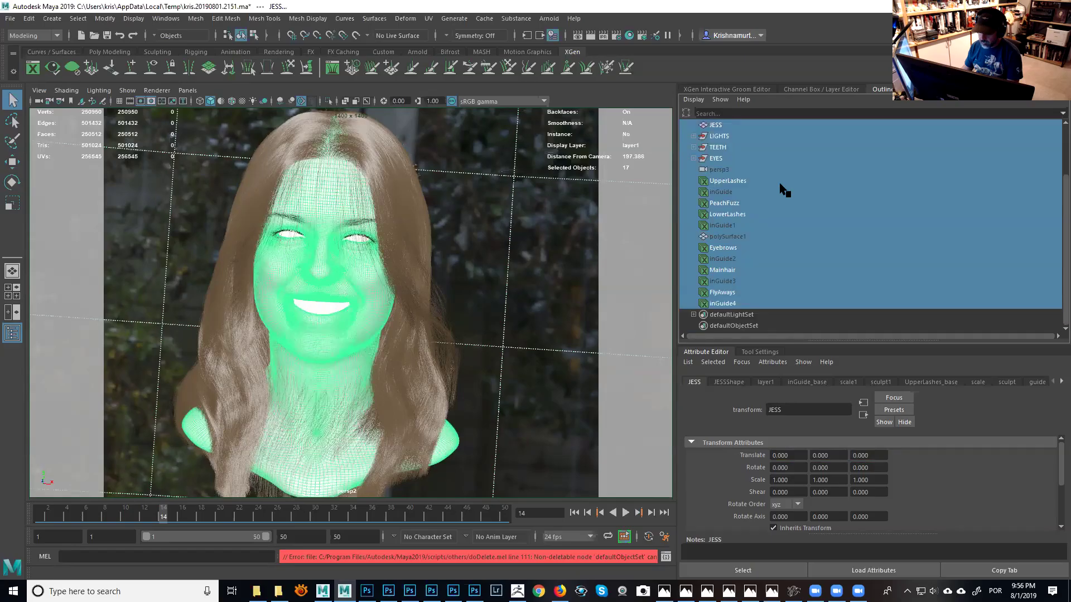
{"action": "scroll", "coordinate": [783, 189], "scroll_direction": "up", "scroll_amount": 2}
{"action": "left_click", "coordinate": [719, 181], "text": "ctrl"}
{"action": "left_click", "coordinate": [718, 169], "text": "ctrl"}
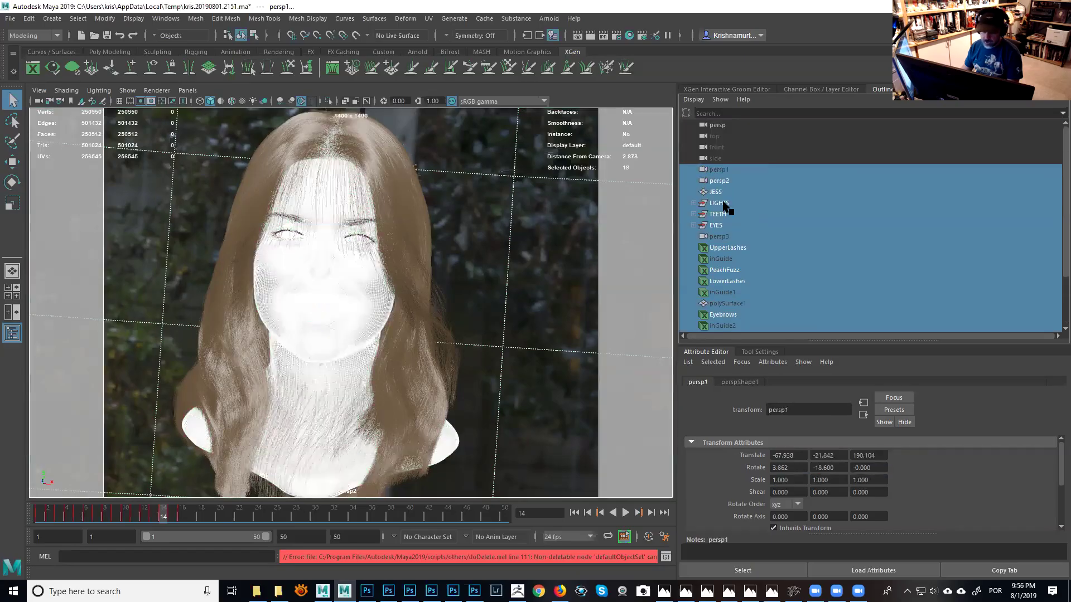
Set the Export Selection file type to mayaBinary and review its reference and include options.
{"action": "left_click", "coordinate": [11, 18]}
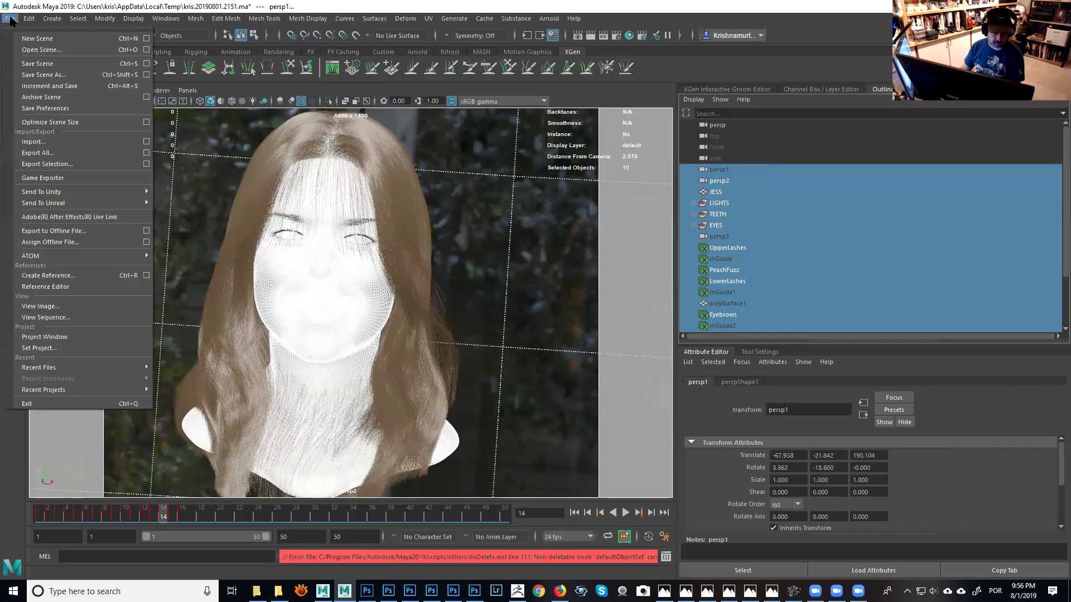
{"action": "left_click", "coordinate": [145, 164]}
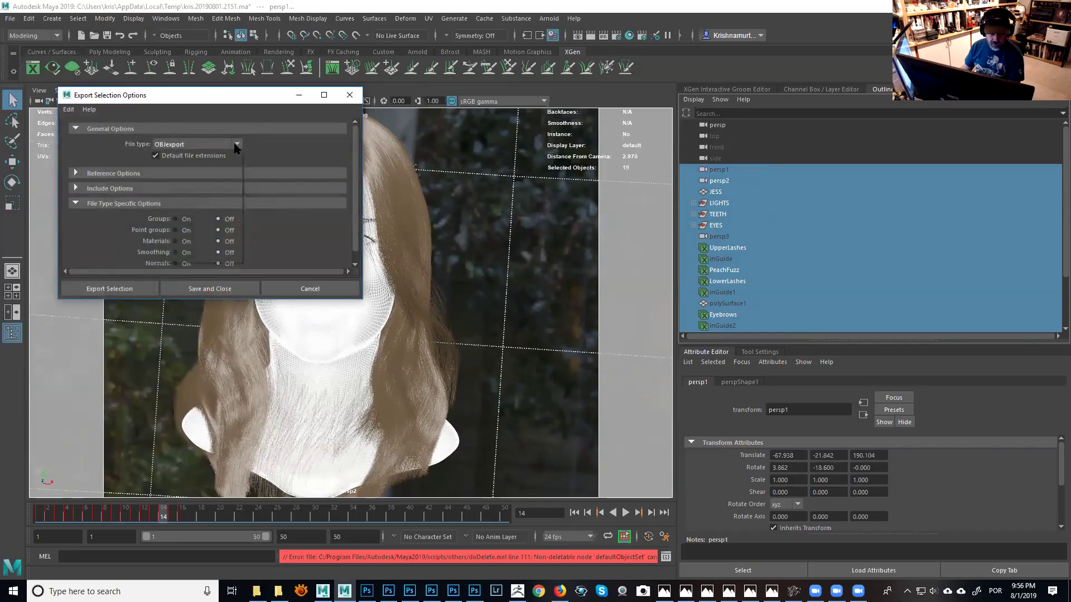
{"action": "left_click", "coordinate": [236, 144]}
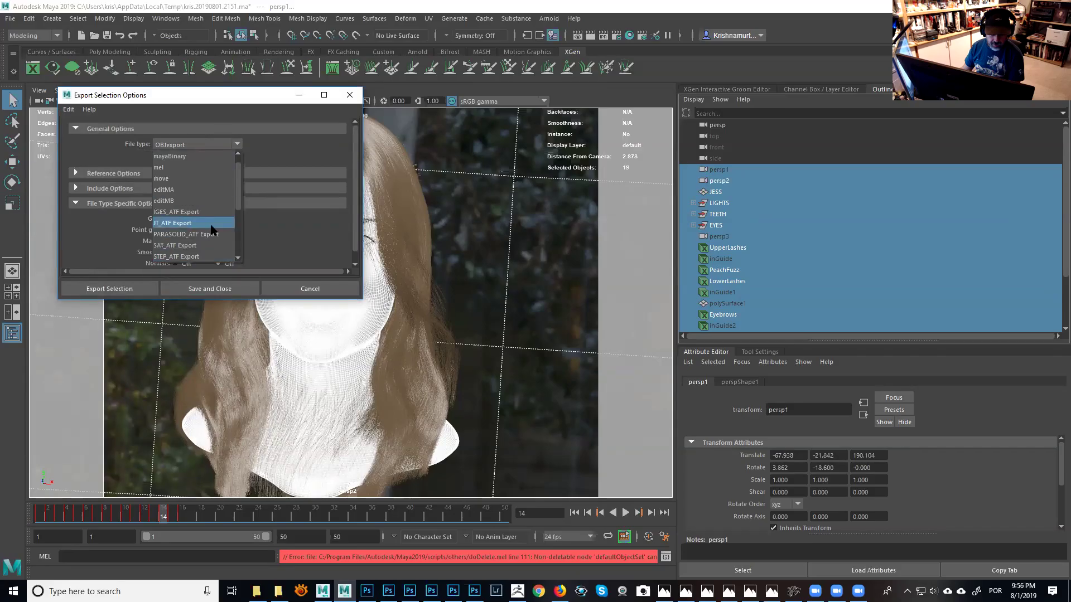
{"action": "left_click", "coordinate": [194, 160]}
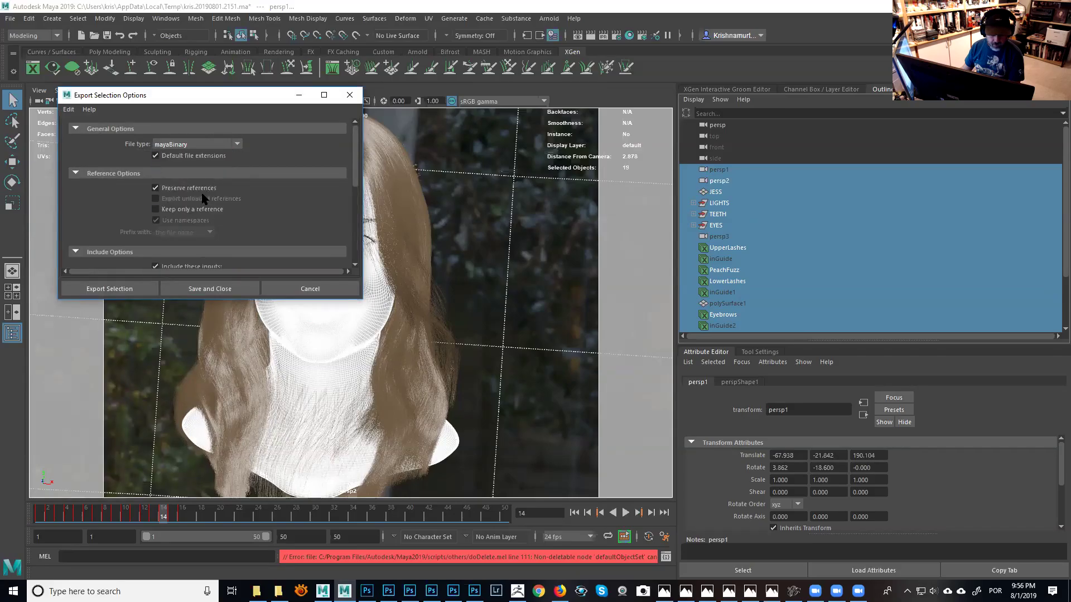
{"action": "scroll", "coordinate": [352, 175], "scroll_direction": "down", "scroll_amount": 5}
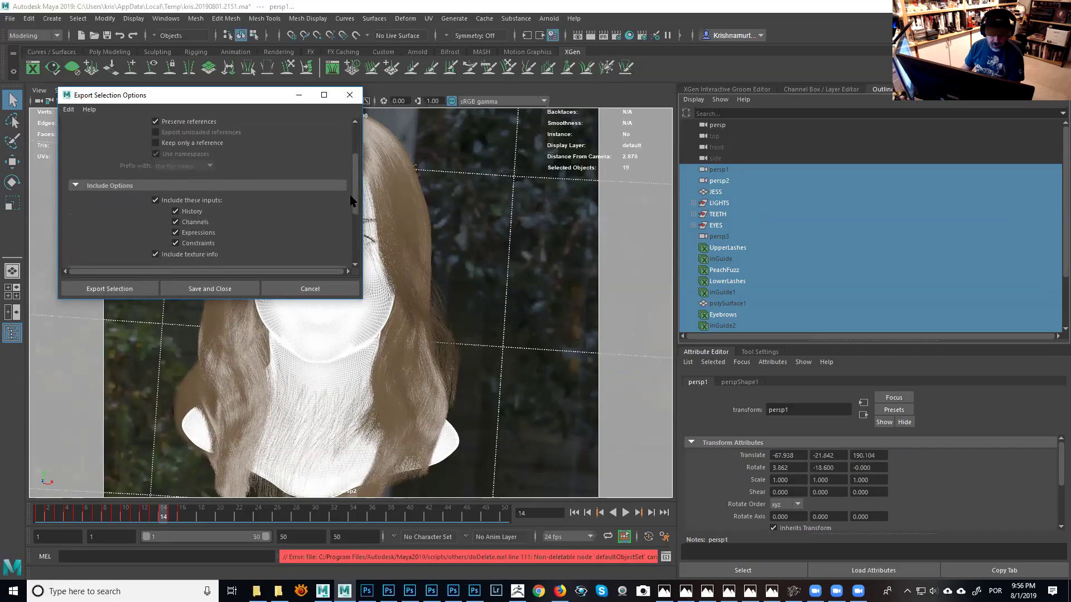
{"action": "scroll", "coordinate": [351, 176], "scroll_direction": "up", "scroll_amount": 4}
{"action": "mouse_move", "coordinate": [351, 176]}
{"action": "left_mouse_down"}
{"action": "mouse_move", "coordinate": [346, 252]}
{"action": "mouse_move", "coordinate": [353, 159]}
{"action": "left_mouse_up"}
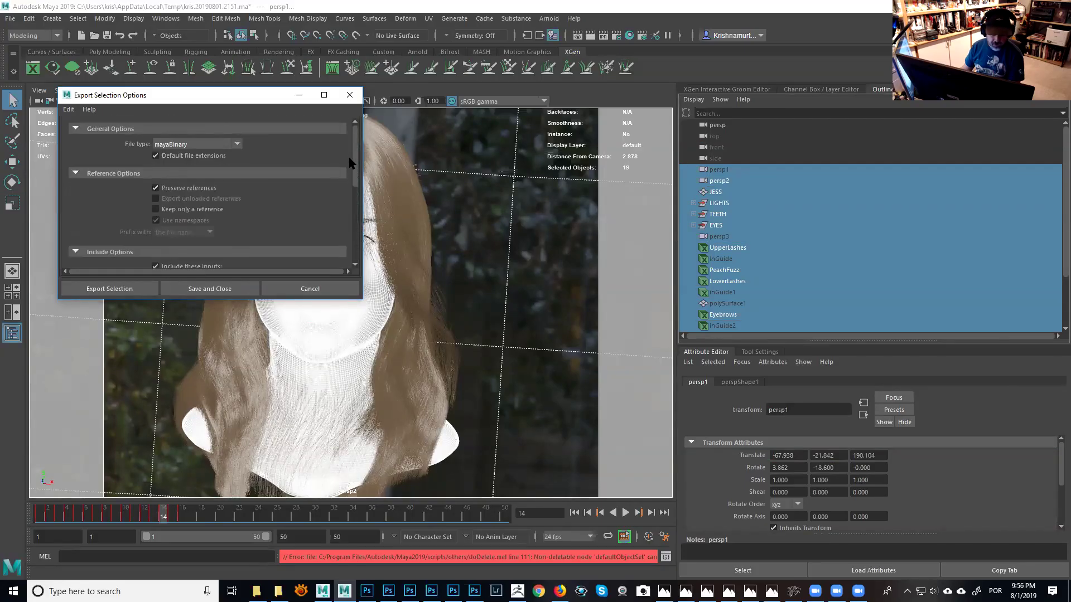
Start exporting the selection to the project's scenes folder and name the file JessicaGroom_CLEANSCENE1.mb.
{"action": "left_click", "coordinate": [109, 289]}
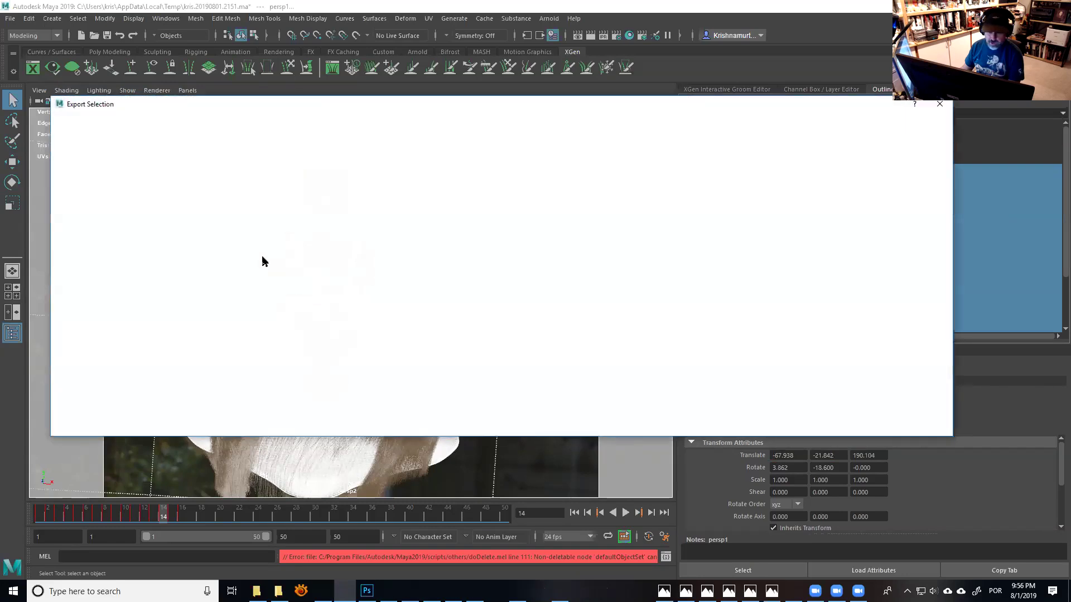
{"action": "left_click", "coordinate": [190, 155]}
{"action": "left_click", "coordinate": [126, 412]}
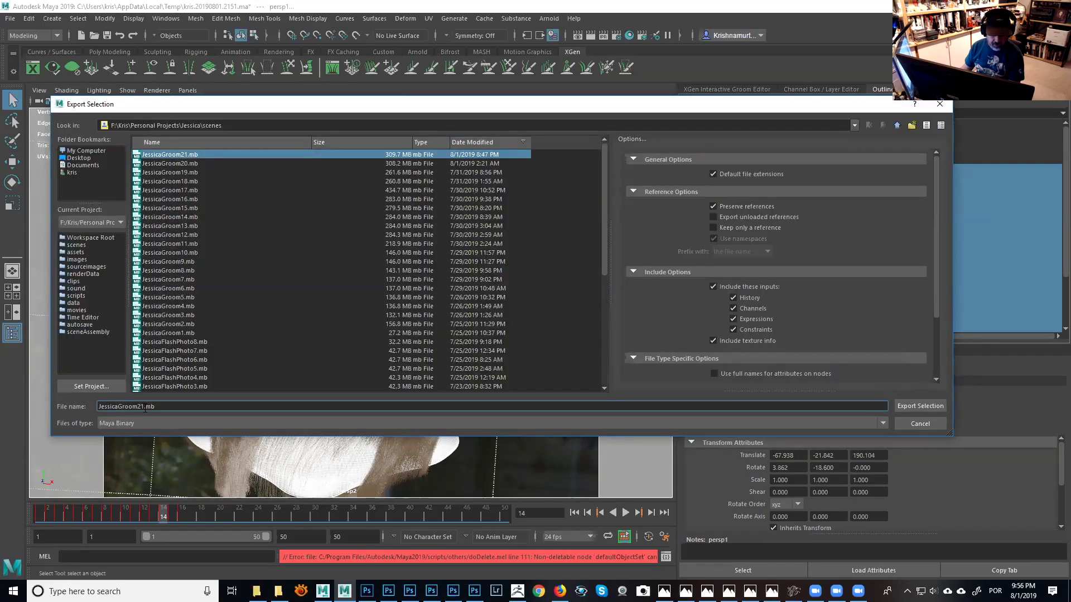
{"action": "left_click", "coordinate": [138, 406]}
{"action": "type", "text": "_CLEANS"}
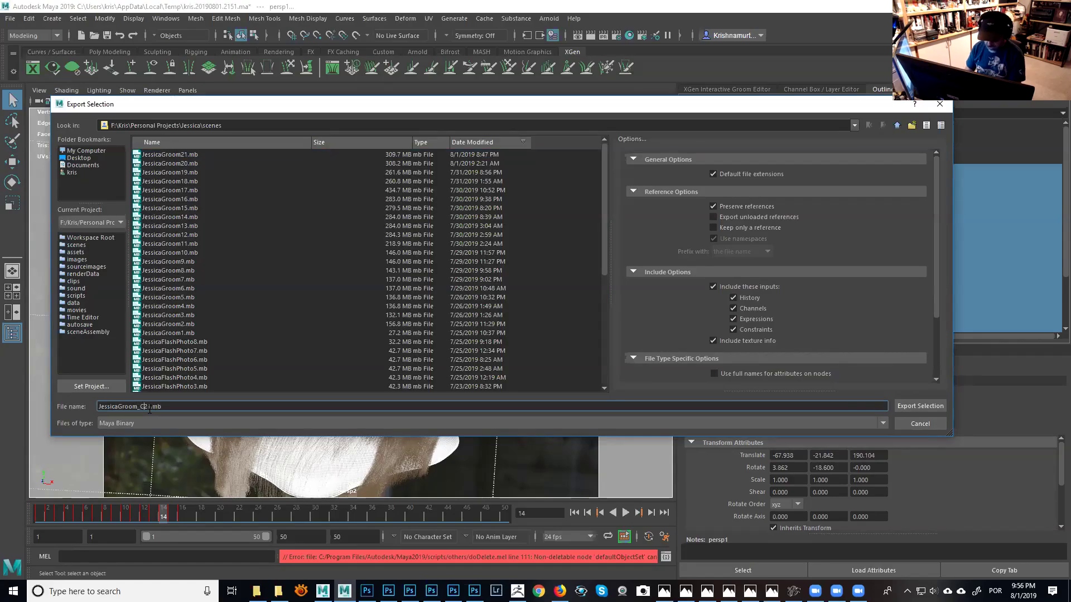
{"action": "type", "text": "CENE"}
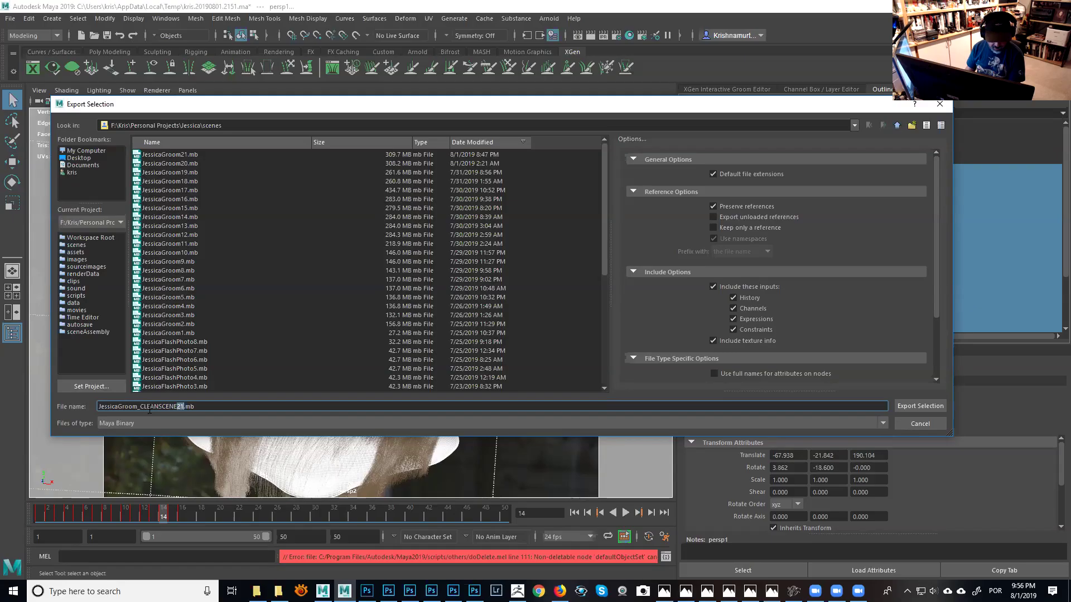
{"action": "type", "text": "1"}
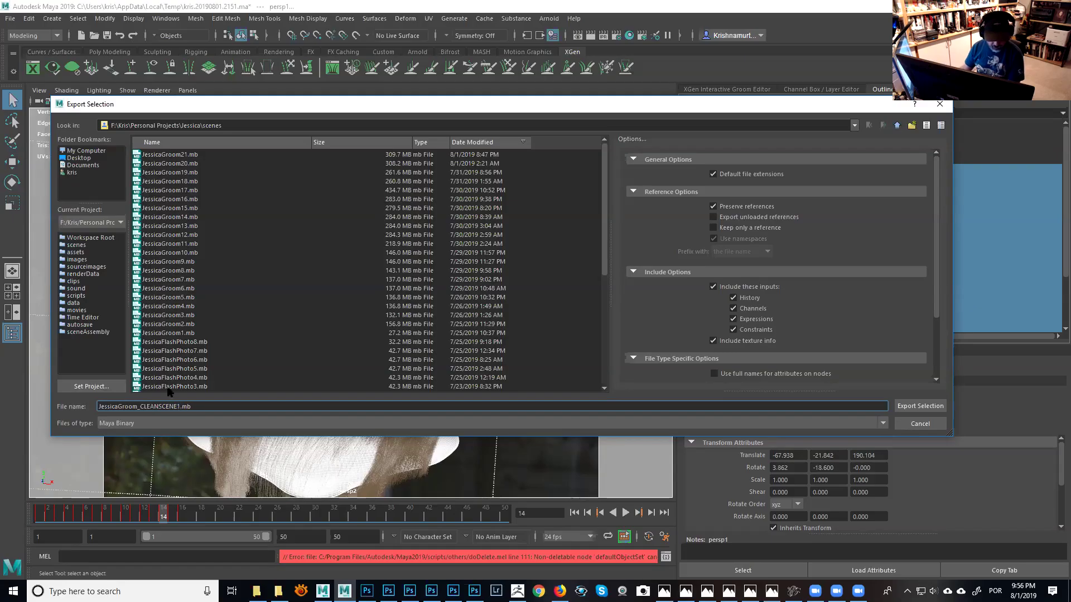
Correct the export file name to JessicaGroom_CLEAN_SCENE1.mb and export the selection.
{"action": "type", "text": "_"}
{"action": "key", "text": "Tab"}
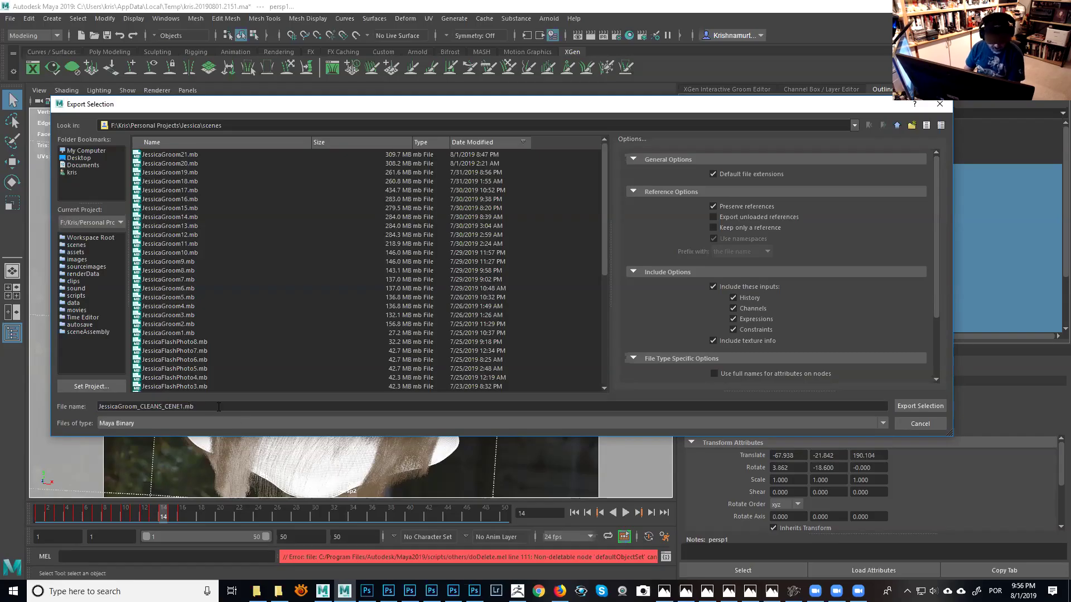
{"action": "left_click", "coordinate": [160, 406]}
{"action": "key", "text": "BackSpace"}
{"action": "key", "text": "Right"}
{"action": "type", "text": "S"}
{"action": "key", "text": "Tab"}
{"action": "left_click", "coordinate": [907, 405]}
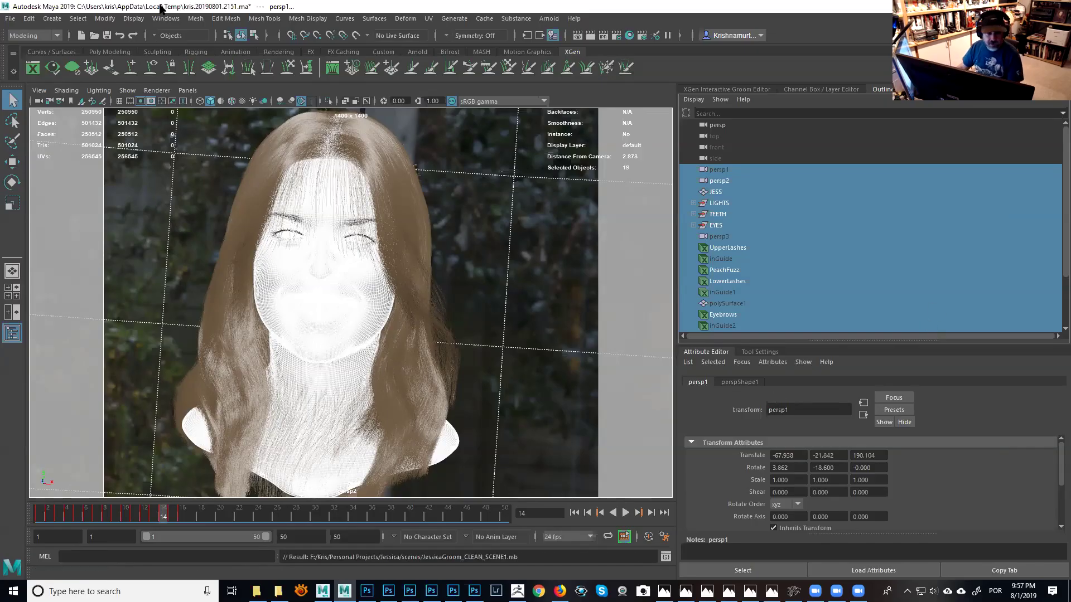
{"action": "left_click", "coordinate": [10, 20]}
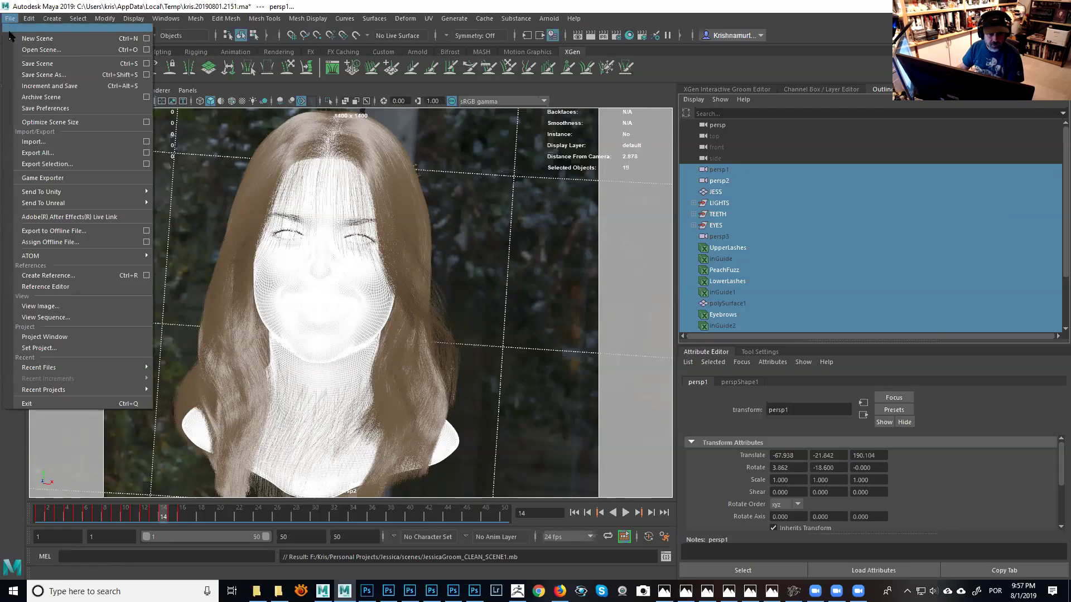
{"action": "left_click", "coordinate": [41, 75]}
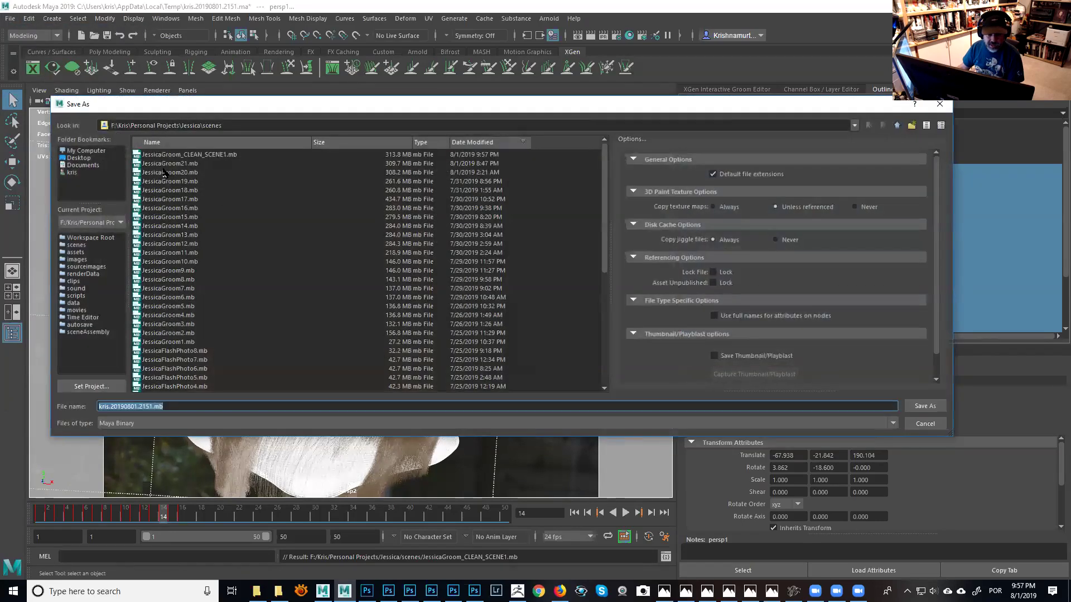
{"action": "left_click", "coordinate": [175, 165]}
{"action": "left_click", "coordinate": [144, 407]}
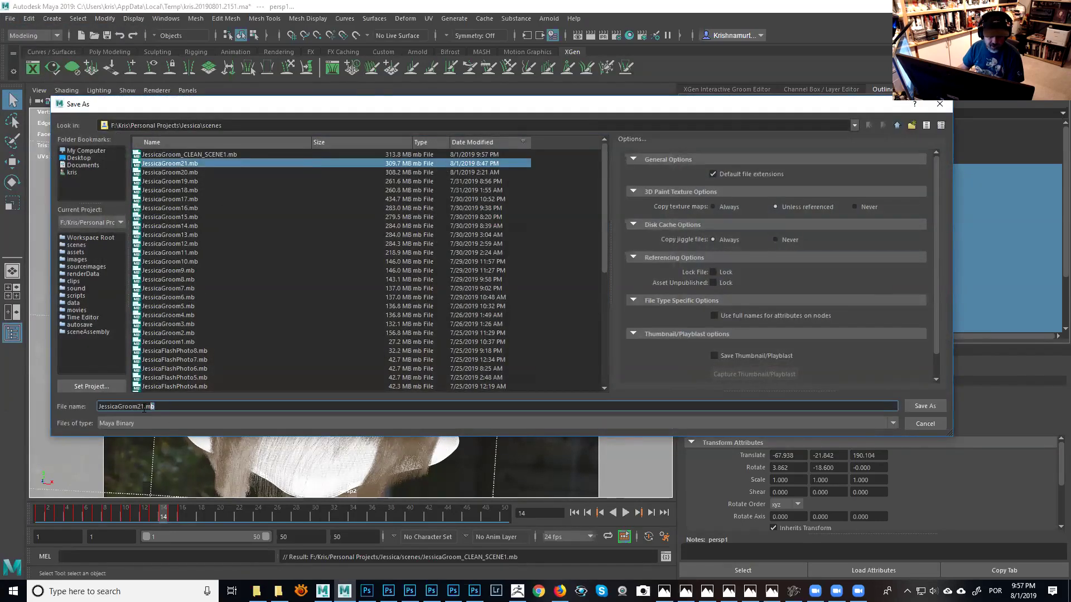
{"action": "type", "text": "21"}
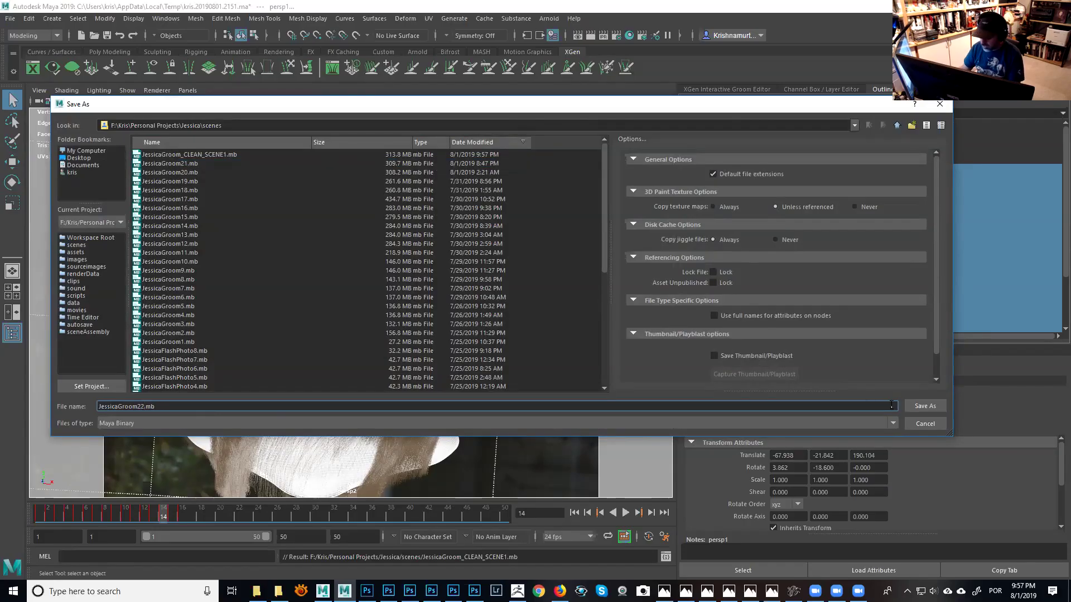
{"action": "left_click", "coordinate": [924, 406]}
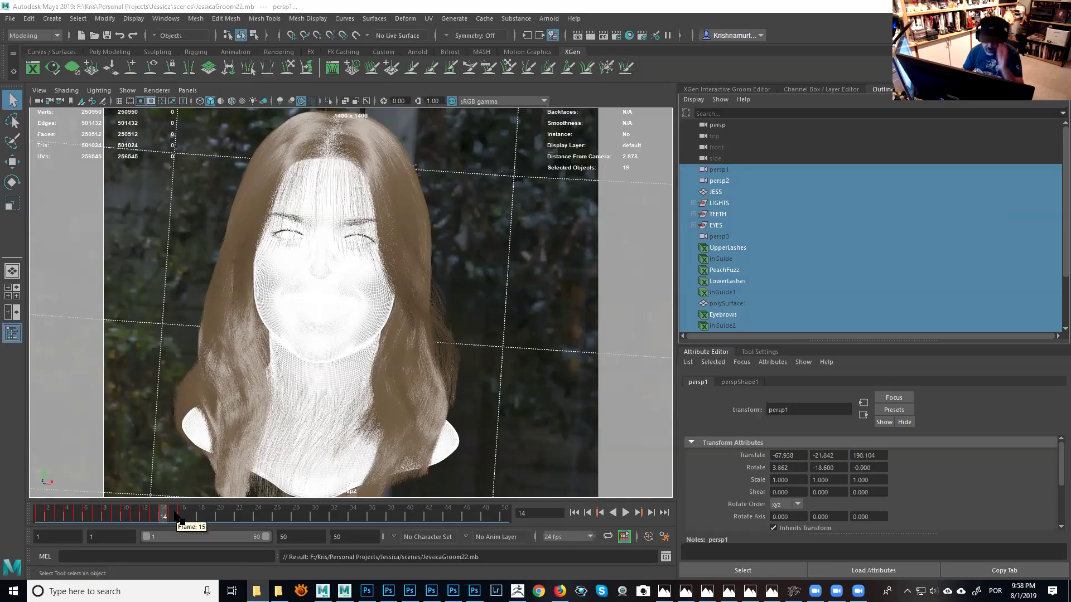
Create a new empty scene.
{"action": "left_click", "coordinate": [11, 22]}
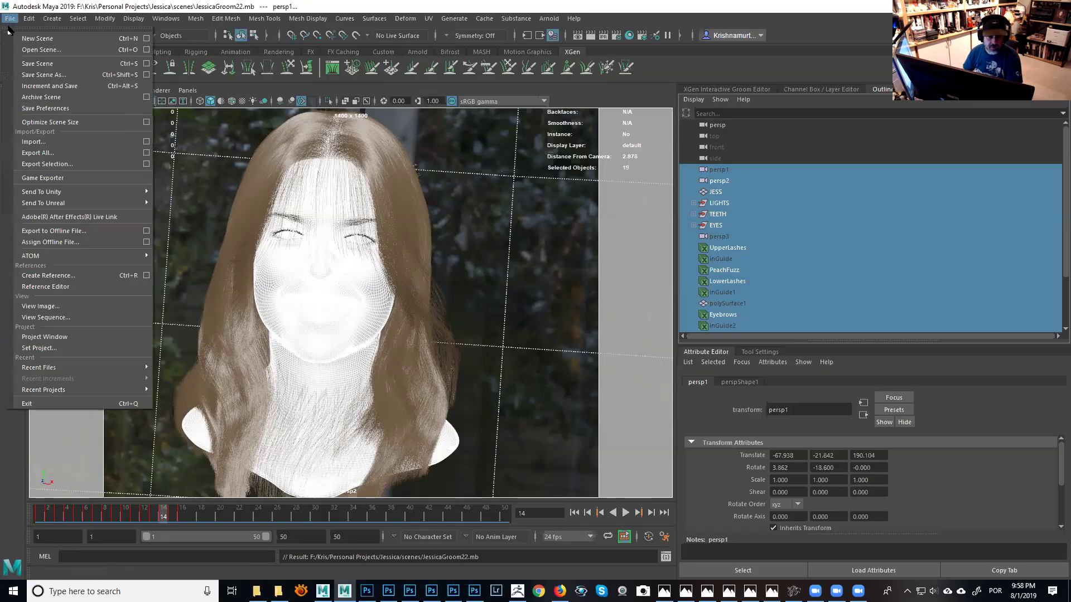
{"action": "left_click", "coordinate": [25, 42]}
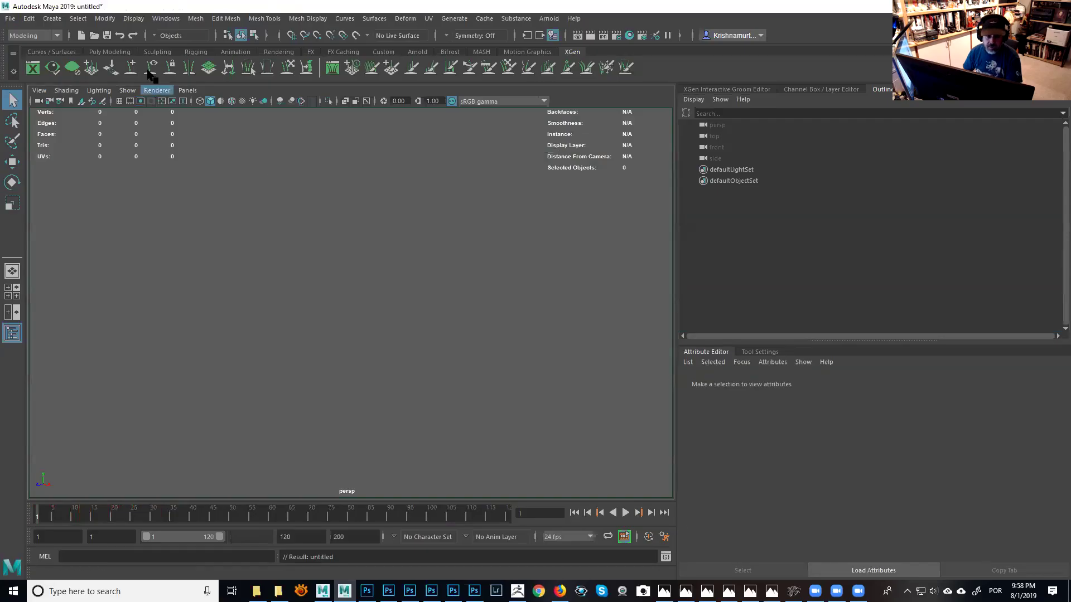
{"action": "left_click", "coordinate": [94, 35]}
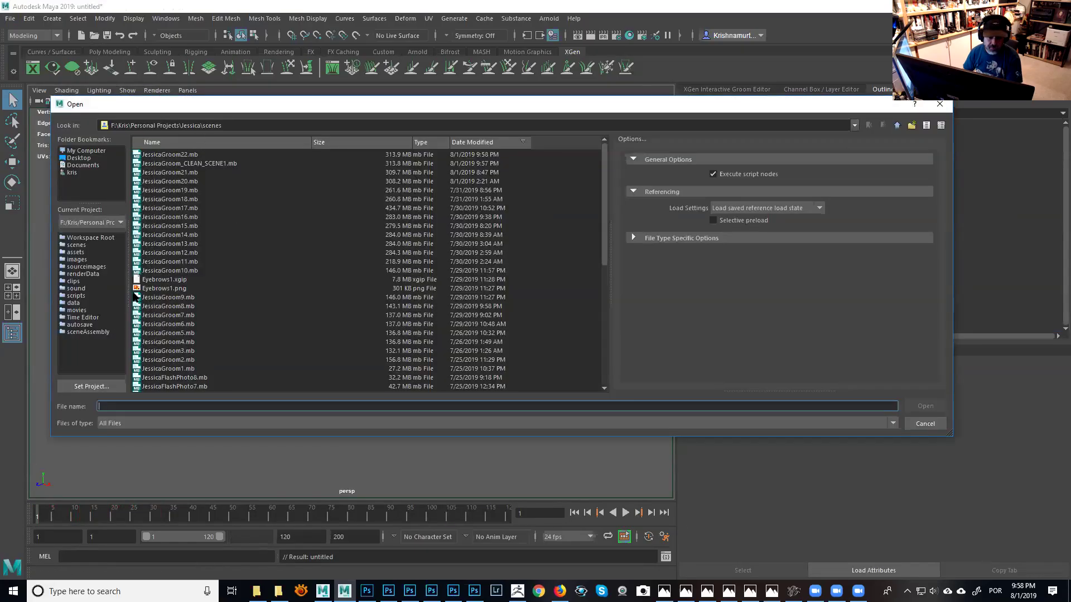
{"action": "left_click", "coordinate": [209, 164]}
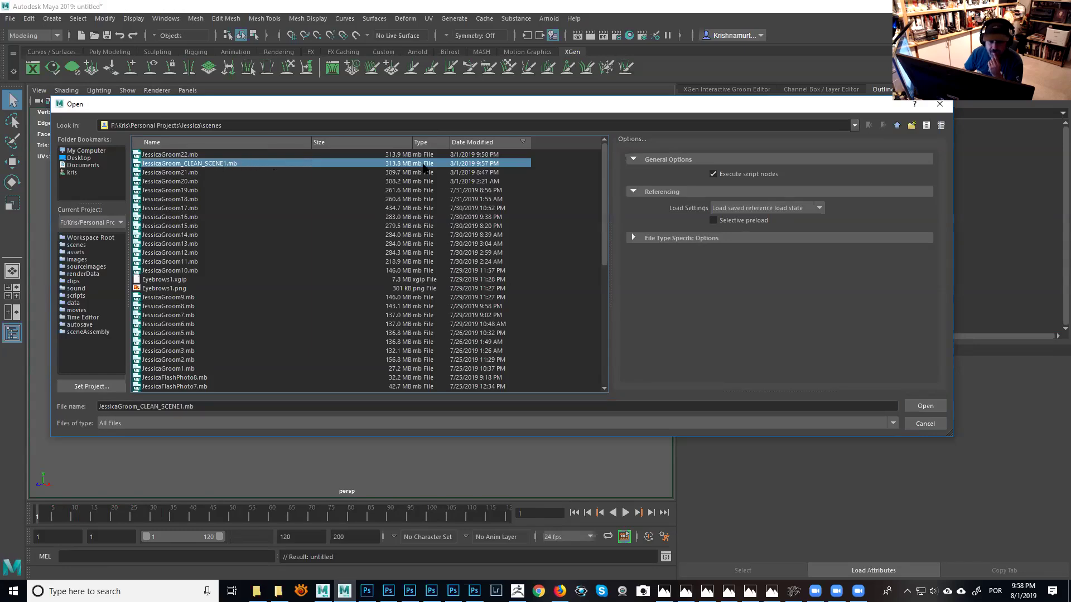
{"action": "left_click", "coordinate": [925, 407]}
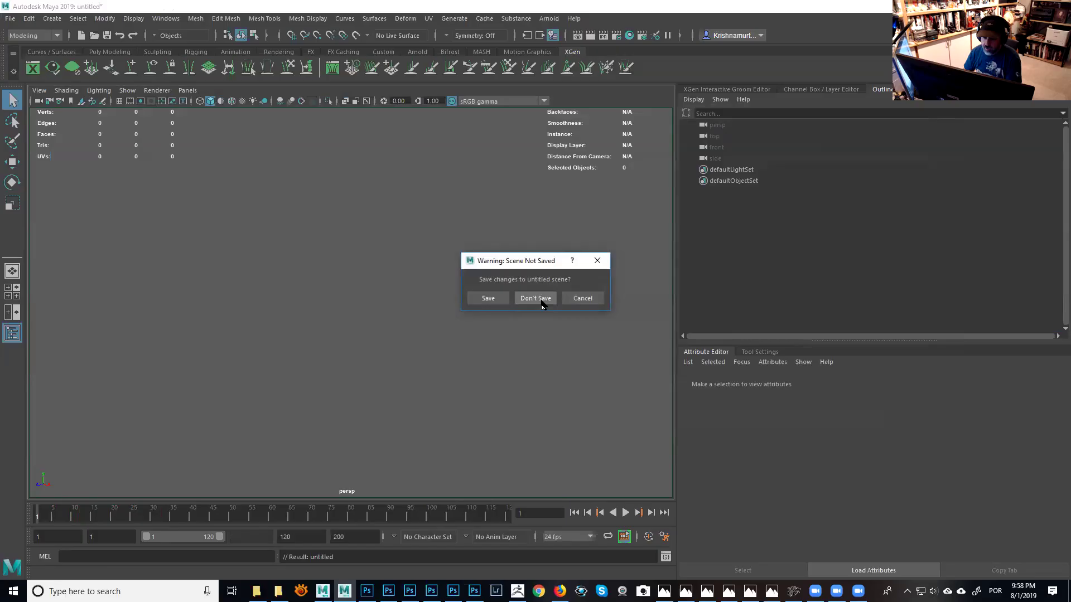
{"action": "left_click", "coordinate": [580, 300]}
Set the import options to leave namespaces off and resolve clashing nodes with a string, and proceed to choosing the file.
{"action": "left_click", "coordinate": [9, 20]}
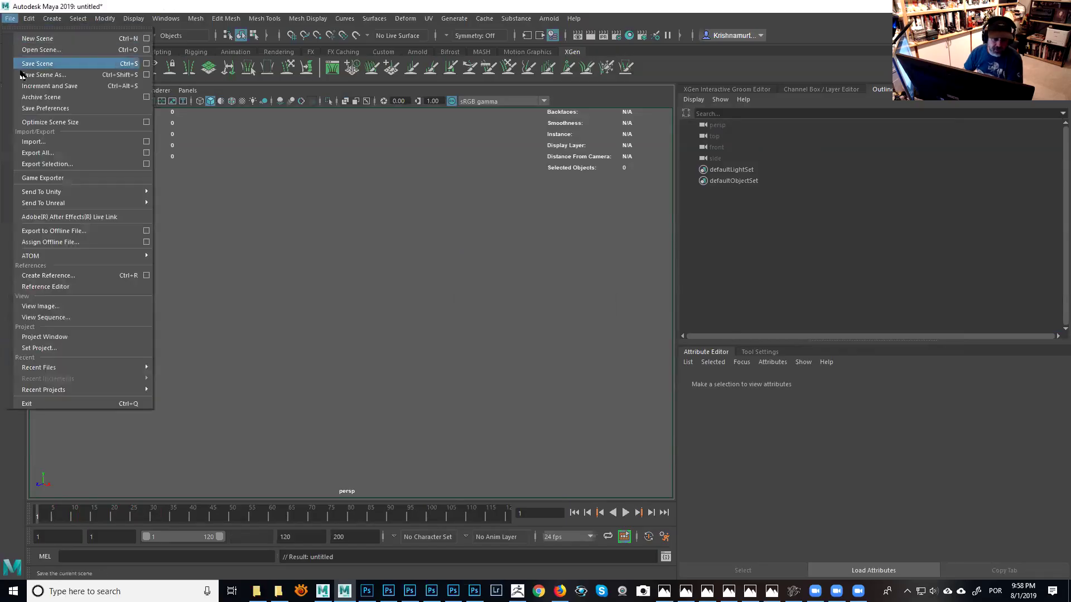
{"action": "left_click", "coordinate": [146, 143]}
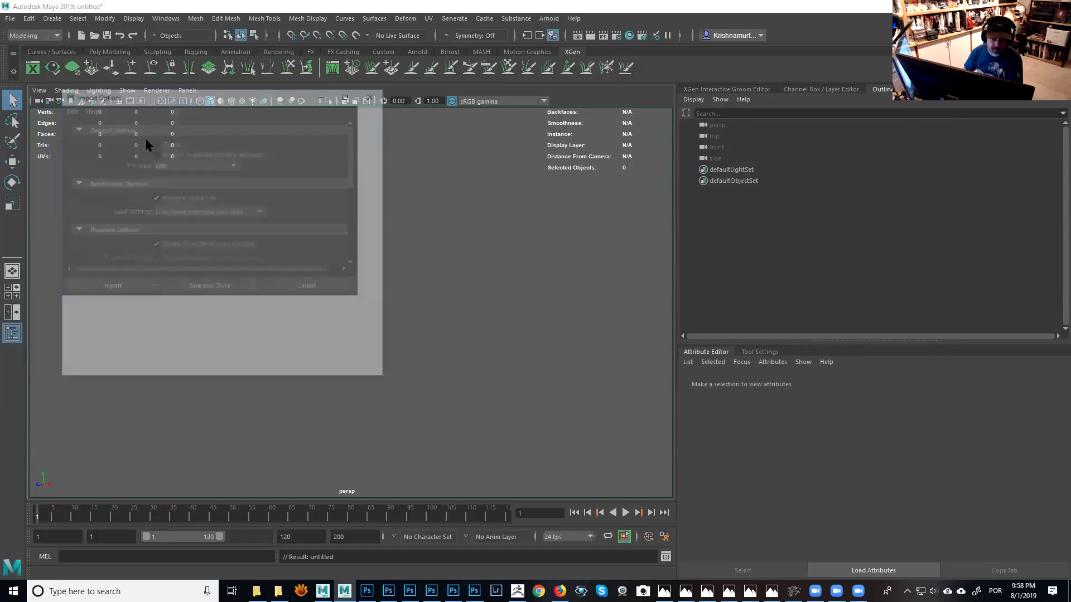
{"action": "left_click_drag", "start_coordinate": [382, 251], "coordinate": [382, 303]}
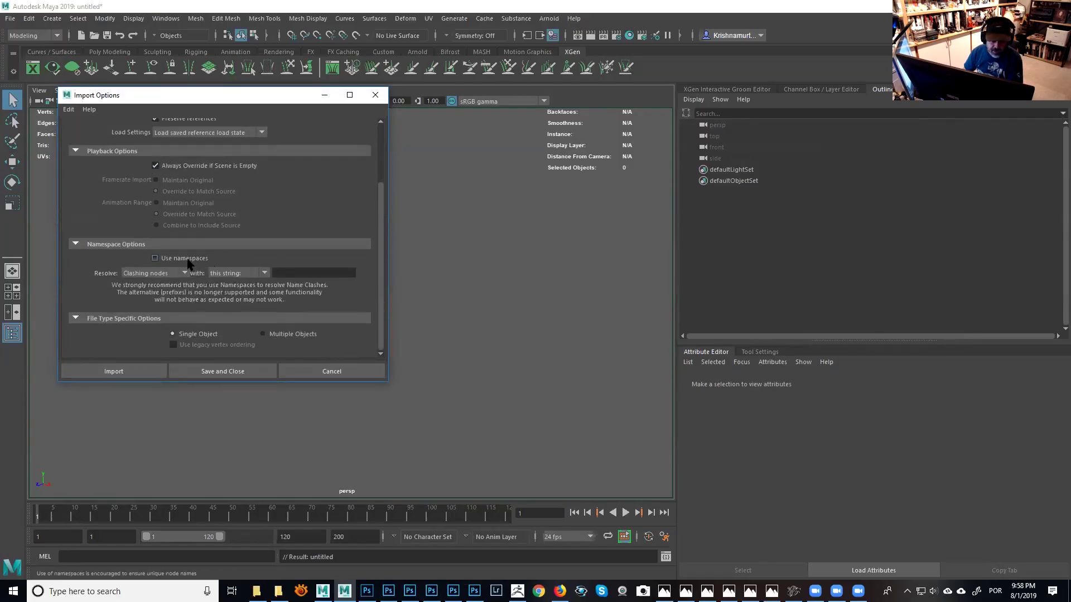
{"action": "left_click", "coordinate": [170, 261]}
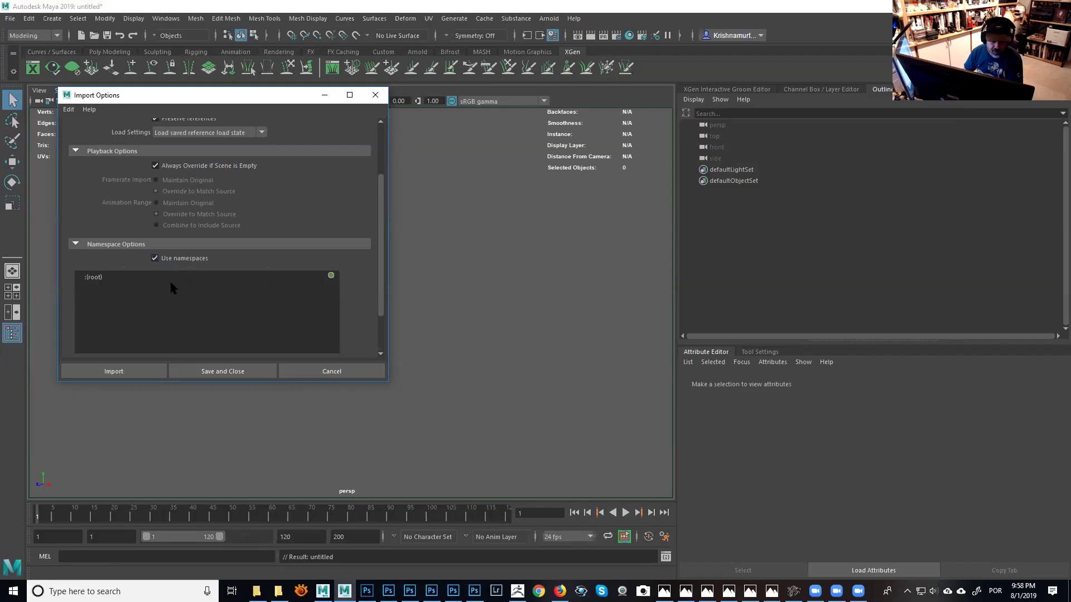
{"action": "left_click_drag", "start_coordinate": [383, 266], "coordinate": [383, 331]}
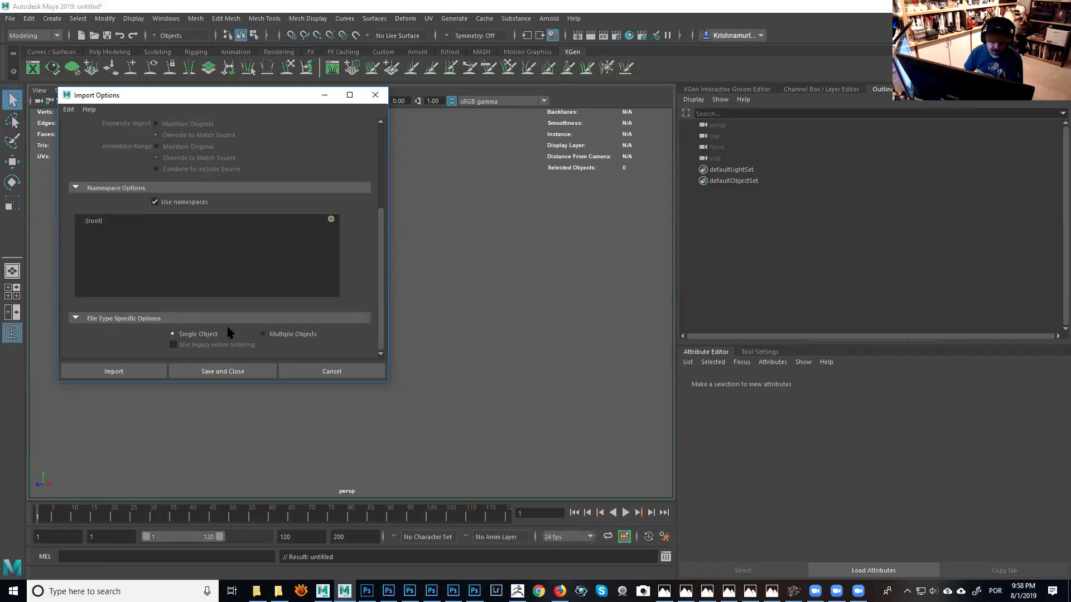
{"action": "left_click", "coordinate": [181, 205]}
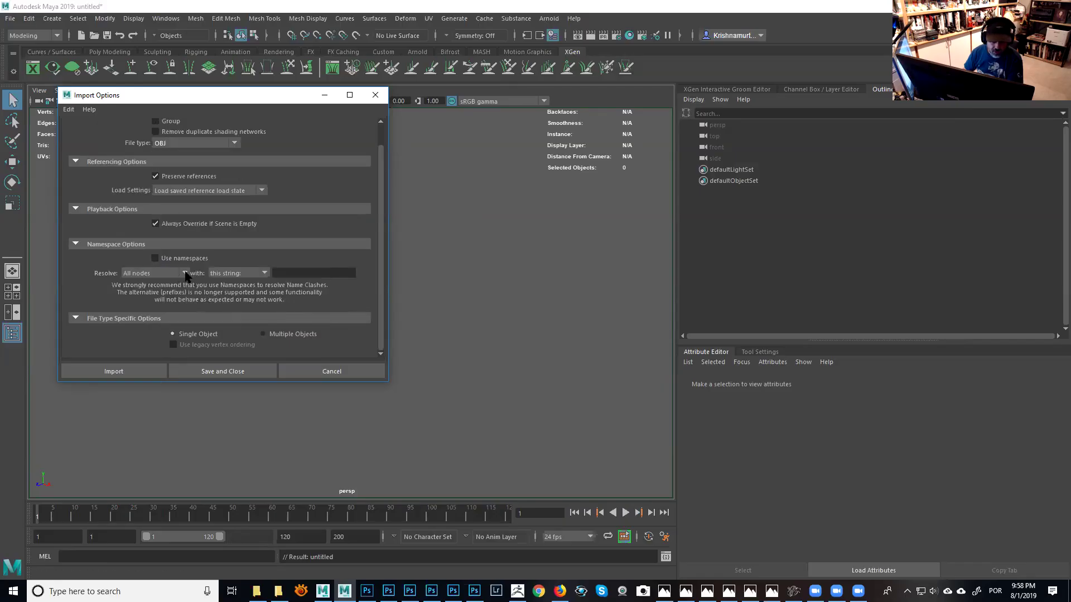
{"action": "left_click", "coordinate": [184, 273]}
{"action": "left_click", "coordinate": [141, 290]}
{"action": "left_click", "coordinate": [274, 274]}
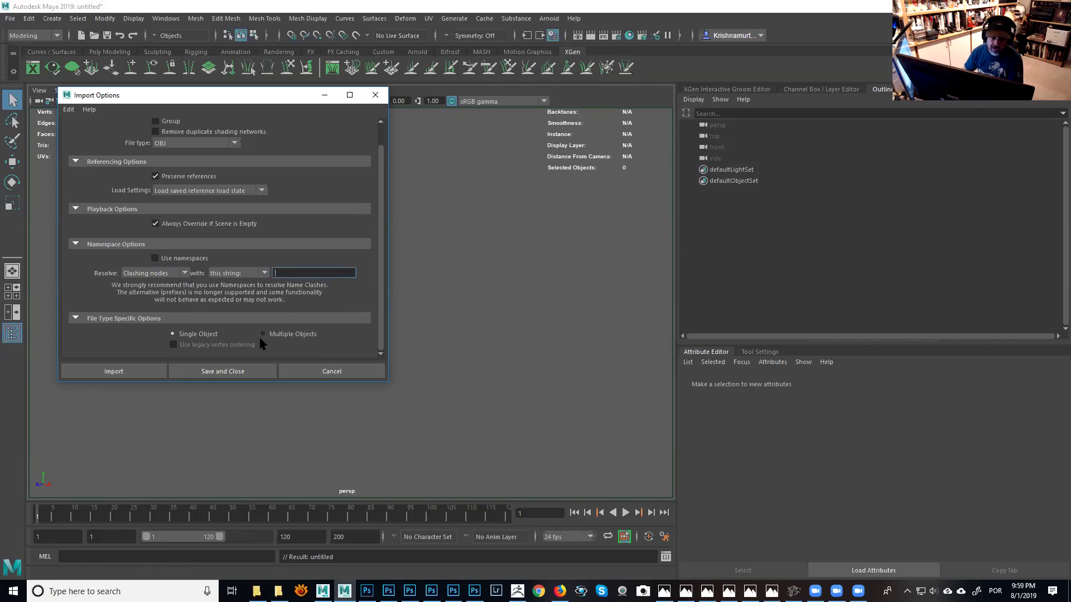
{"action": "left_click", "coordinate": [139, 372]}
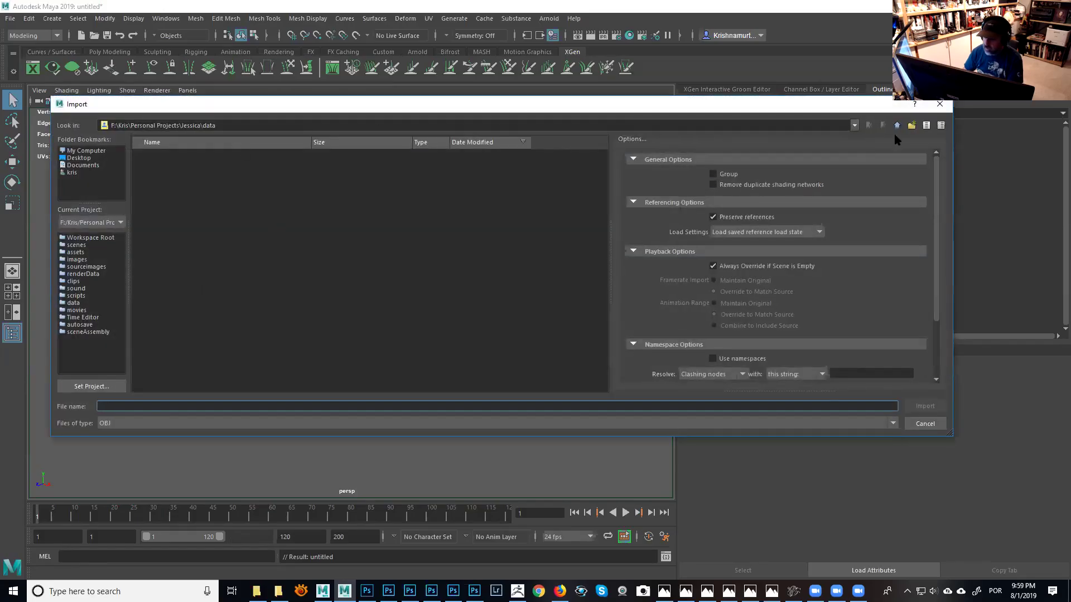
Set the import file type to Maya Scenes and import JessicaGroom_CLEAN_SCENE1.mb from the scenes folder.
{"action": "left_click", "coordinate": [249, 425]}
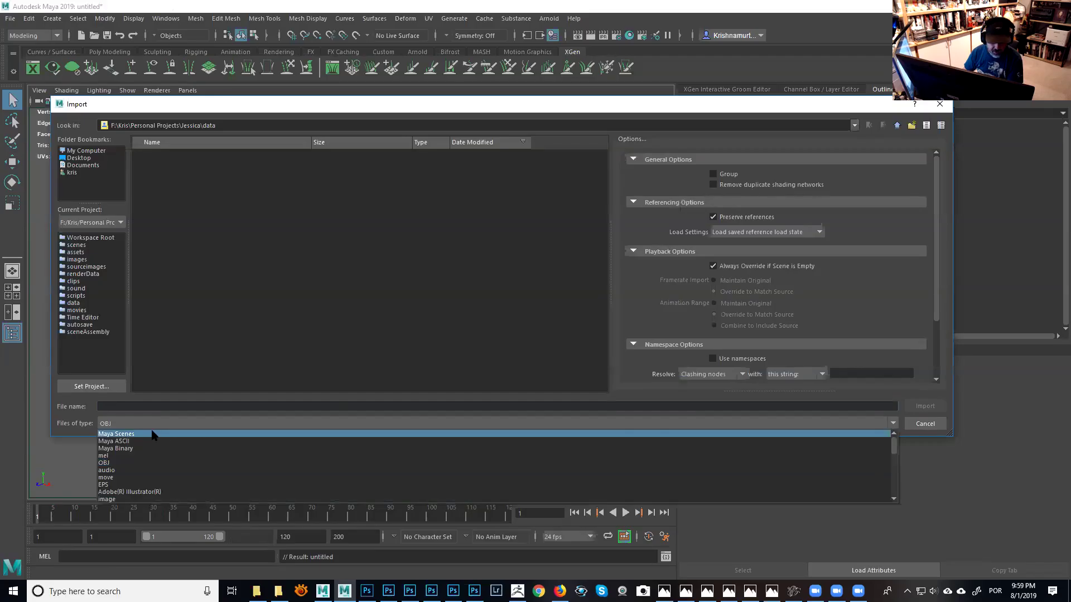
{"action": "left_click", "coordinate": [154, 435]}
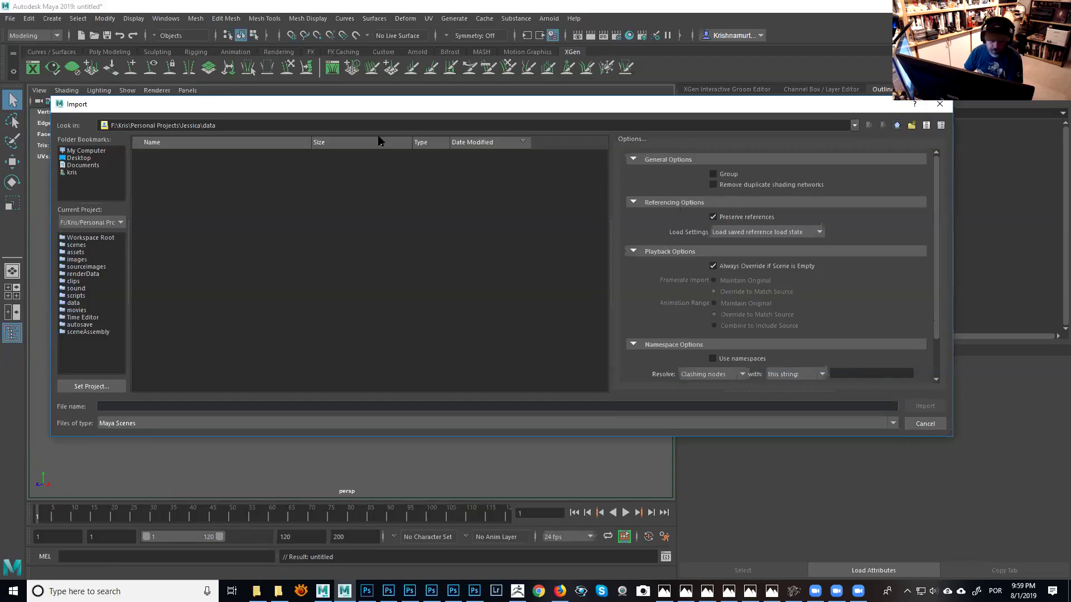
{"action": "key", "text": "BackSpace"}
{"action": "double_click", "coordinate": [151, 155]}
{"action": "left_click", "coordinate": [169, 156]}
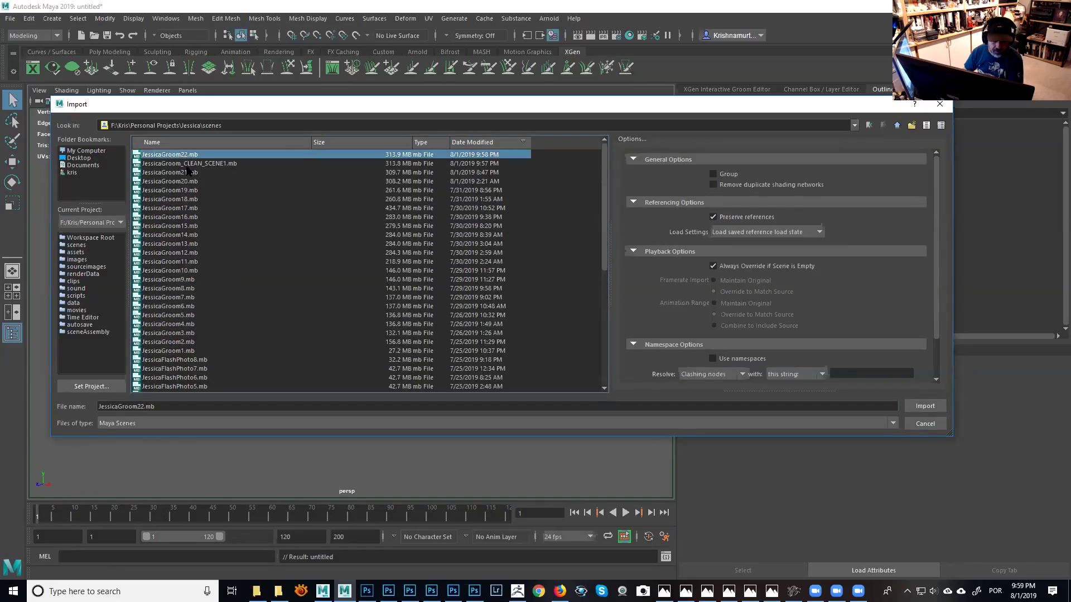
{"action": "left_click", "coordinate": [188, 164]}
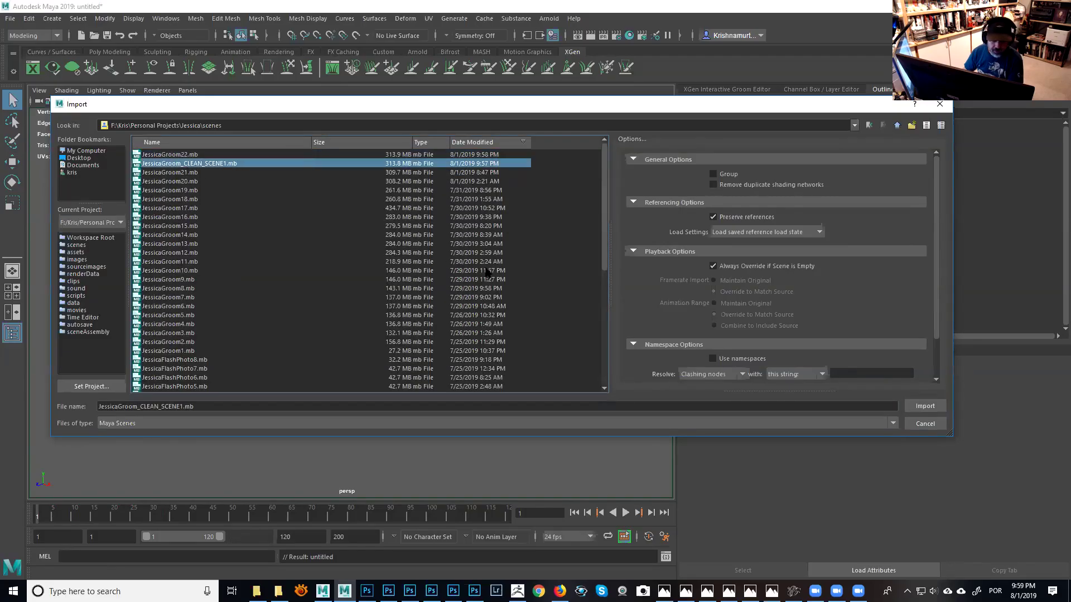
{"action": "left_click", "coordinate": [924, 407]}
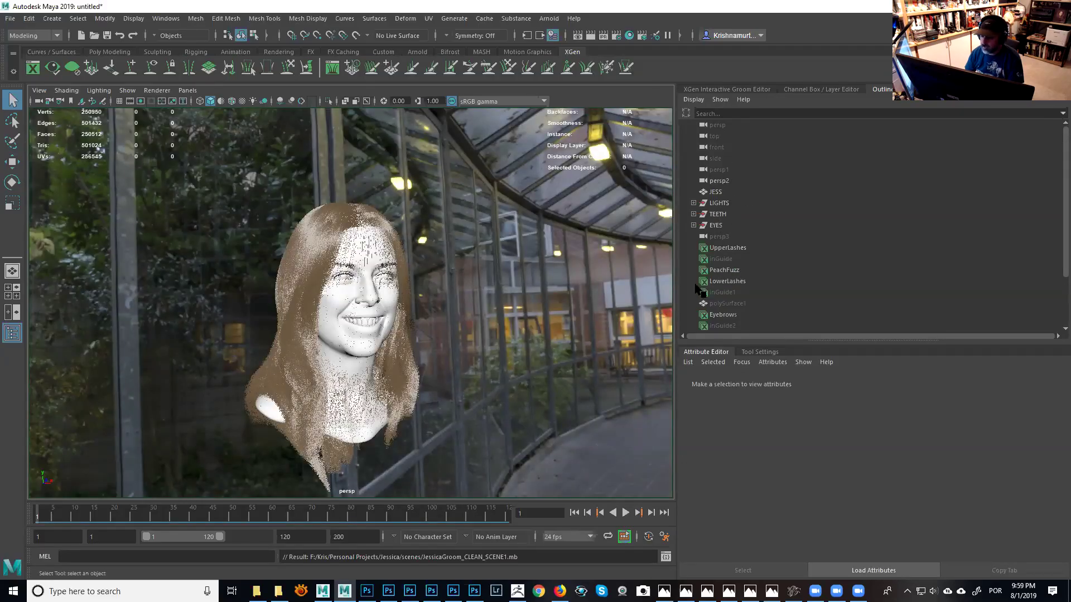
Examine the imported head and hair groom up close from several angles in the perspective view.
{"action": "left_click_drag", "start_coordinate": [471, 302], "coordinate": [455, 252], "text": "alt"}
{"action": "left_click", "coordinate": [449, 262]}
{"action": "right_click_drag", "start_coordinate": [460, 262], "coordinate": [534, 362], "text": "alt"}
{"action": "left_click_drag", "start_coordinate": [474, 385], "coordinate": [448, 390], "text": "alt"}
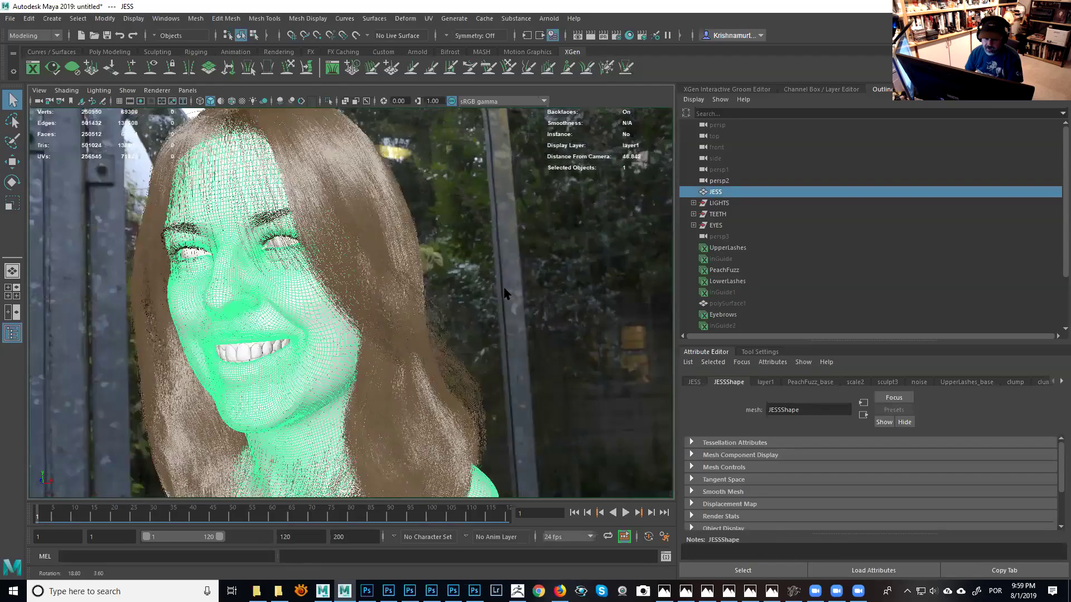
{"action": "left_click", "coordinate": [414, 351]}
{"action": "left_click_drag", "start_coordinate": [416, 349], "coordinate": [390, 248], "text": "alt"}
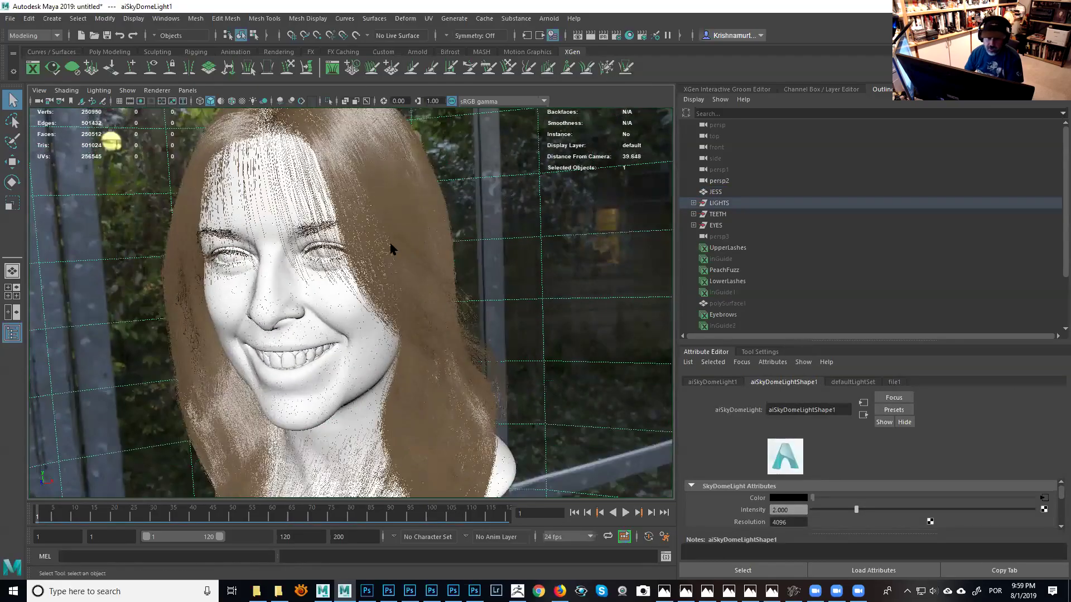
Turn on smooth wireframe and multisampling anti-aliasing for Viewport 2.0 with a sample count of 16.
{"action": "left_click", "coordinate": [157, 91]}
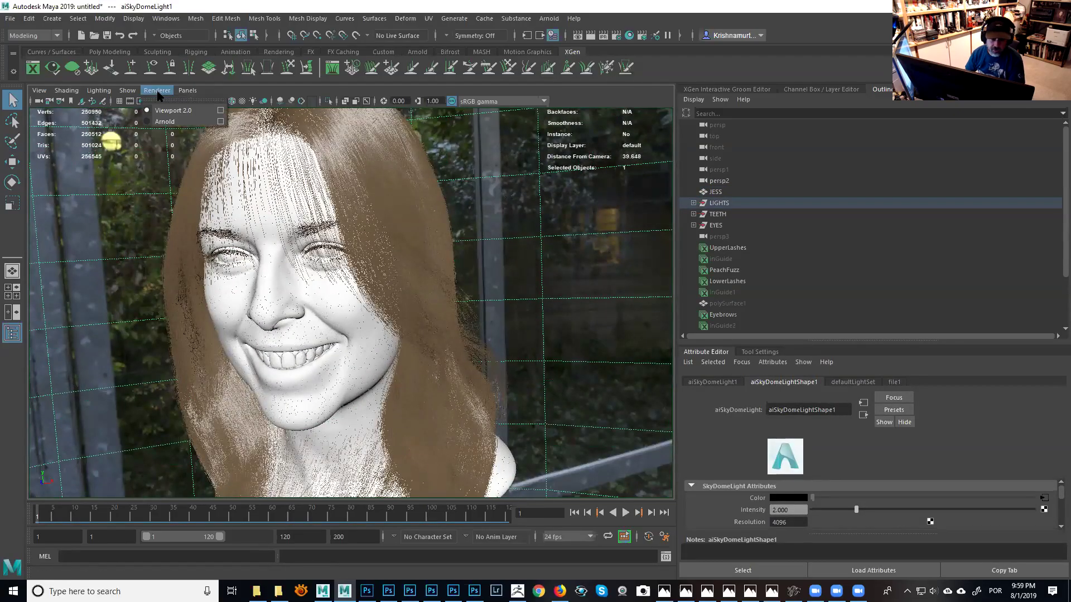
{"action": "left_click", "coordinate": [220, 114]}
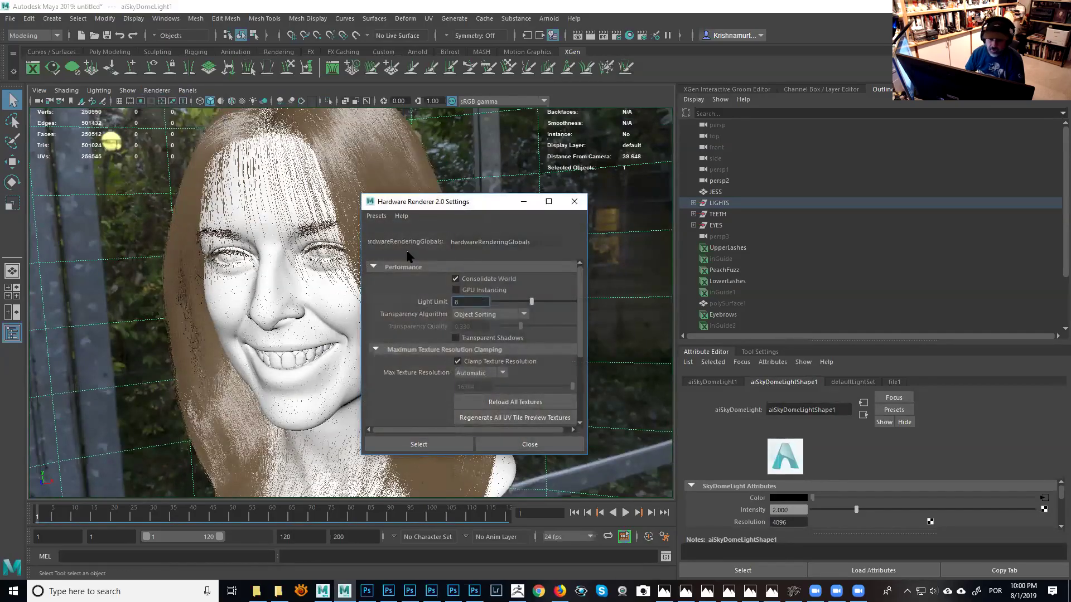
{"action": "left_click_drag", "start_coordinate": [581, 347], "coordinate": [582, 400]}
{"action": "left_click", "coordinate": [453, 372]}
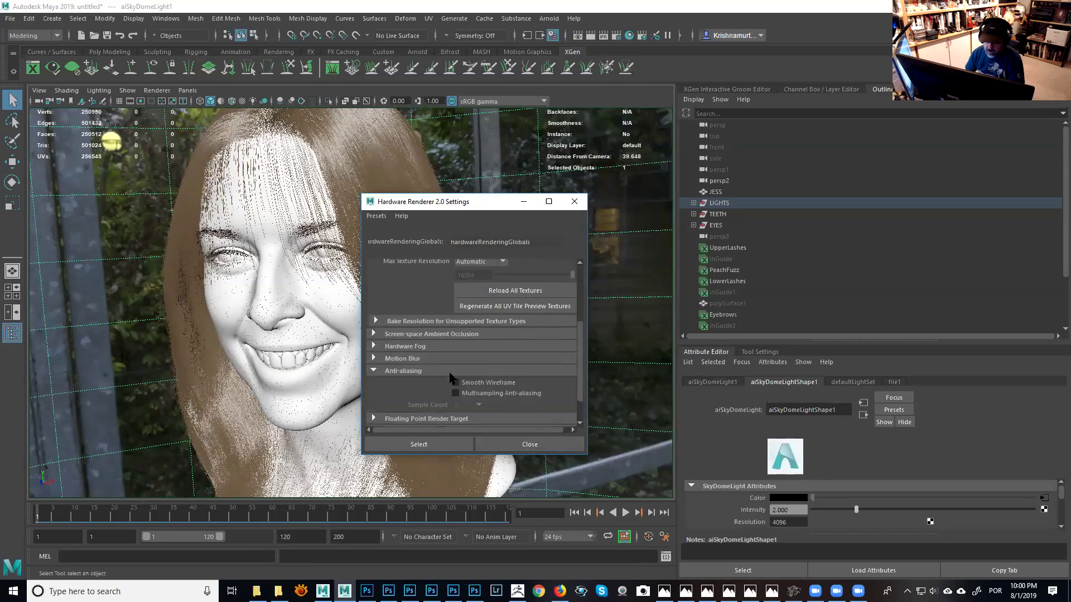
{"action": "left_click", "coordinate": [466, 393]}
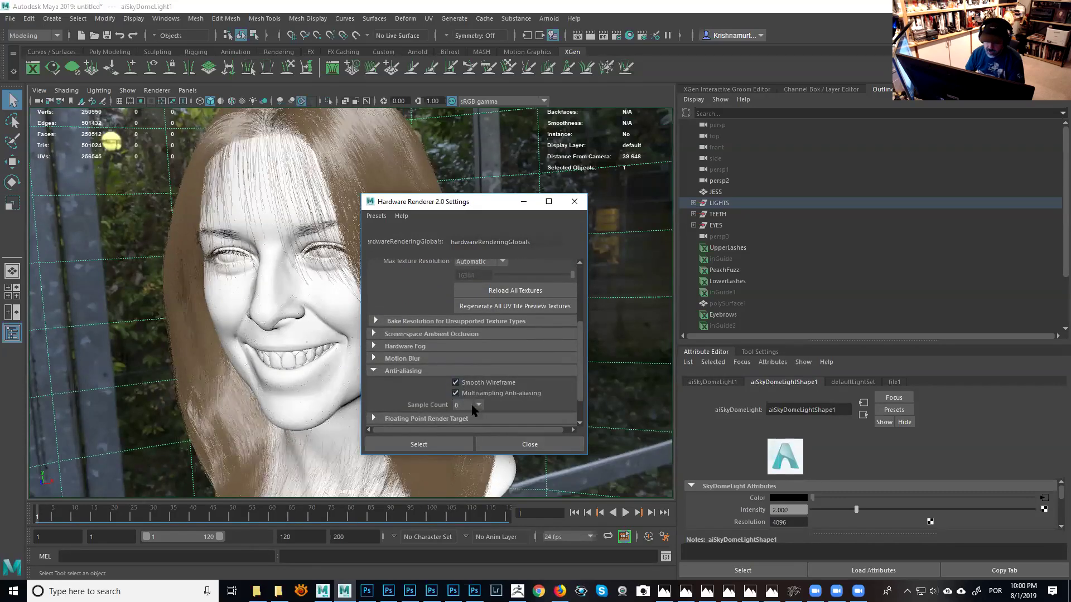
{"action": "scroll", "coordinate": [580, 384], "scroll_direction": "down", "scroll_amount": 1}
{"action": "left_click", "coordinate": [467, 370]}
{"action": "left_click", "coordinate": [462, 426]}
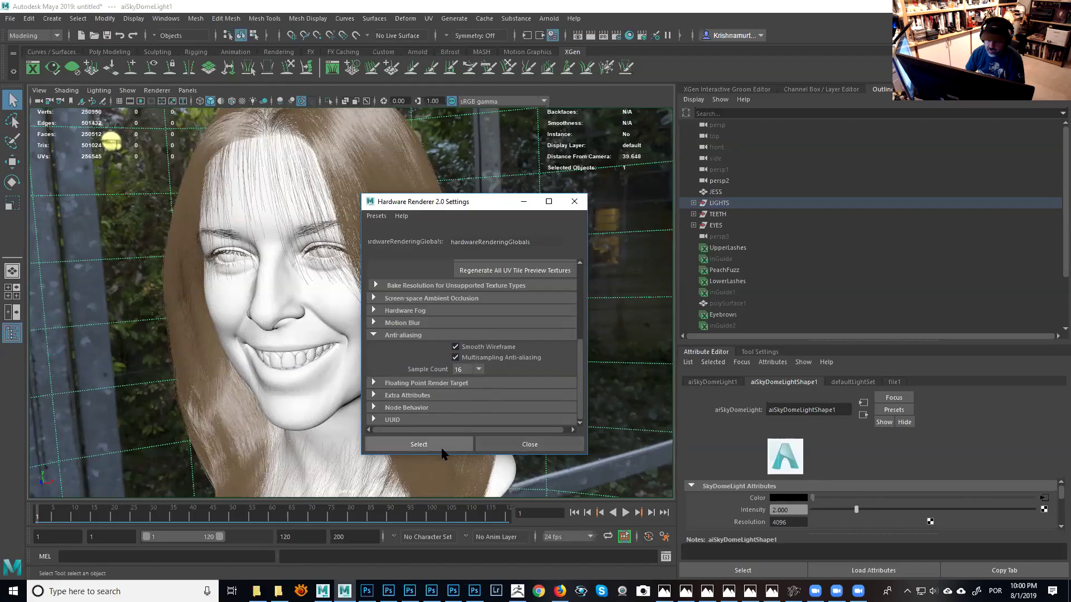
{"action": "left_click", "coordinate": [530, 444]}
Look through the persp2 camera and frame the head inside its resolution gate.
{"action": "left_click_drag", "start_coordinate": [442, 368], "coordinate": [411, 317], "text": "alt"}
{"action": "right_click_drag", "start_coordinate": [411, 318], "coordinate": [334, 172], "text": "alt"}
{"action": "left_click", "coordinate": [187, 90]}
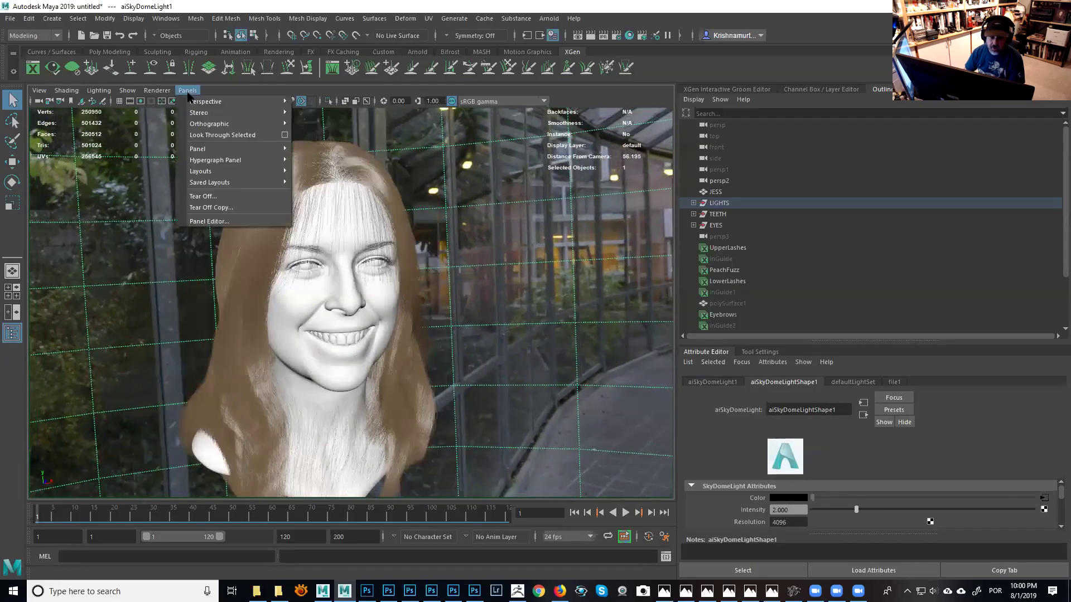
{"action": "left_click", "coordinate": [310, 124]}
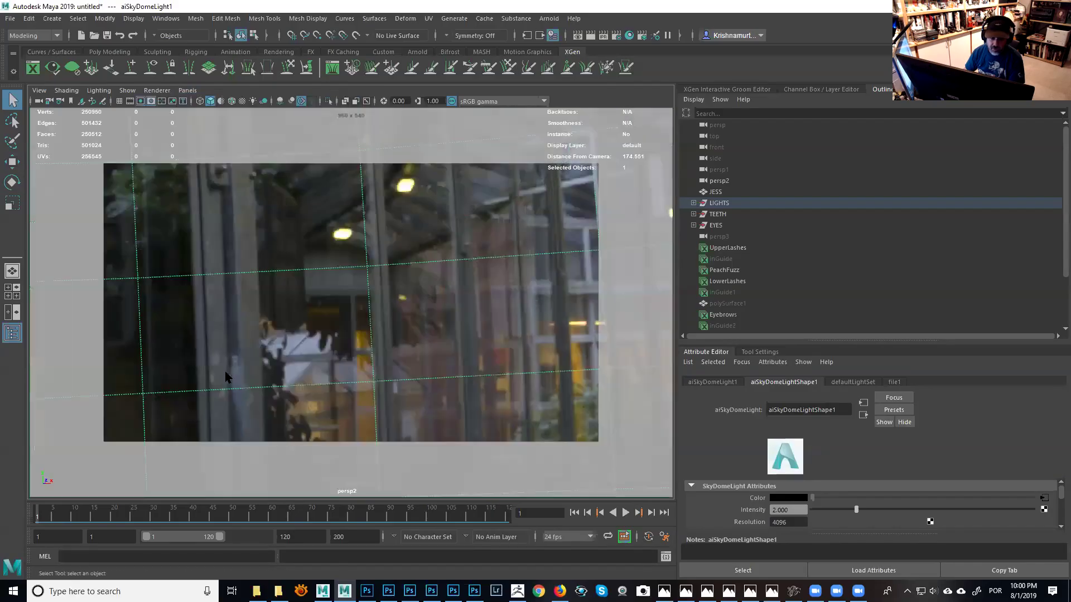
{"action": "left_click", "coordinate": [62, 520]}
{"action": "left_click_drag", "start_coordinate": [61, 520], "coordinate": [35, 523]}
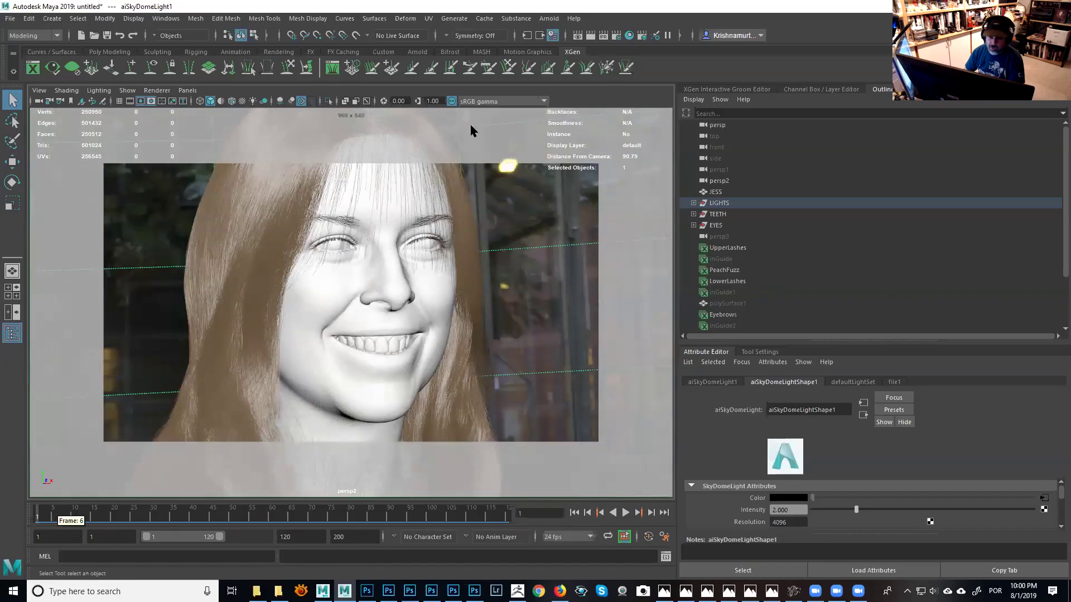
Set the render image size to 900 by 900 pixels and remove persp from the renderable cameras.
{"action": "left_click", "coordinate": [617, 37]}
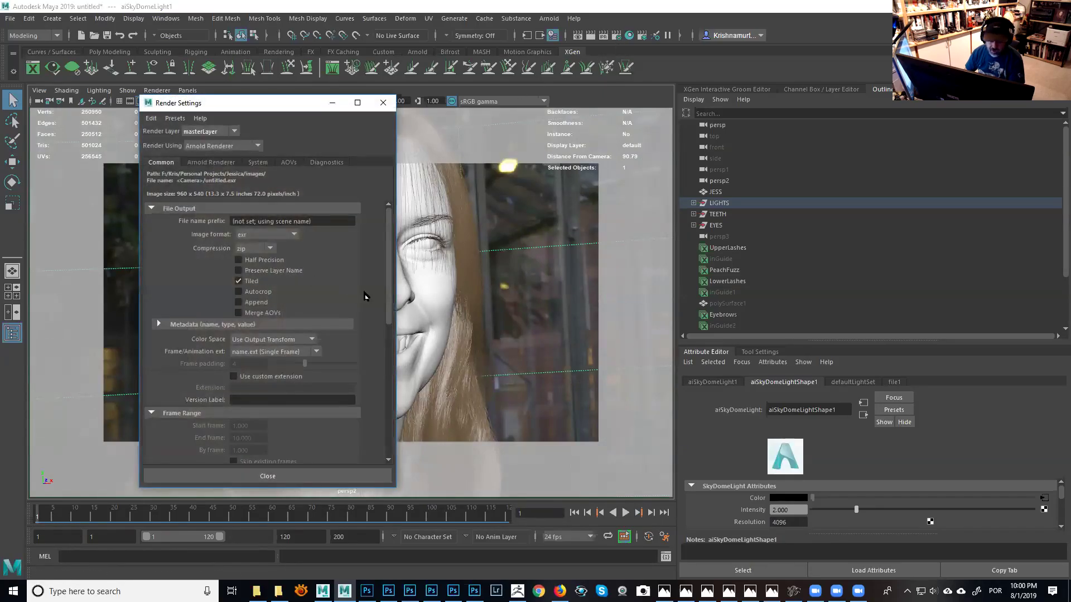
{"action": "left_click_drag", "start_coordinate": [387, 303], "coordinate": [387, 429]}
{"action": "double_click", "coordinate": [247, 367]}
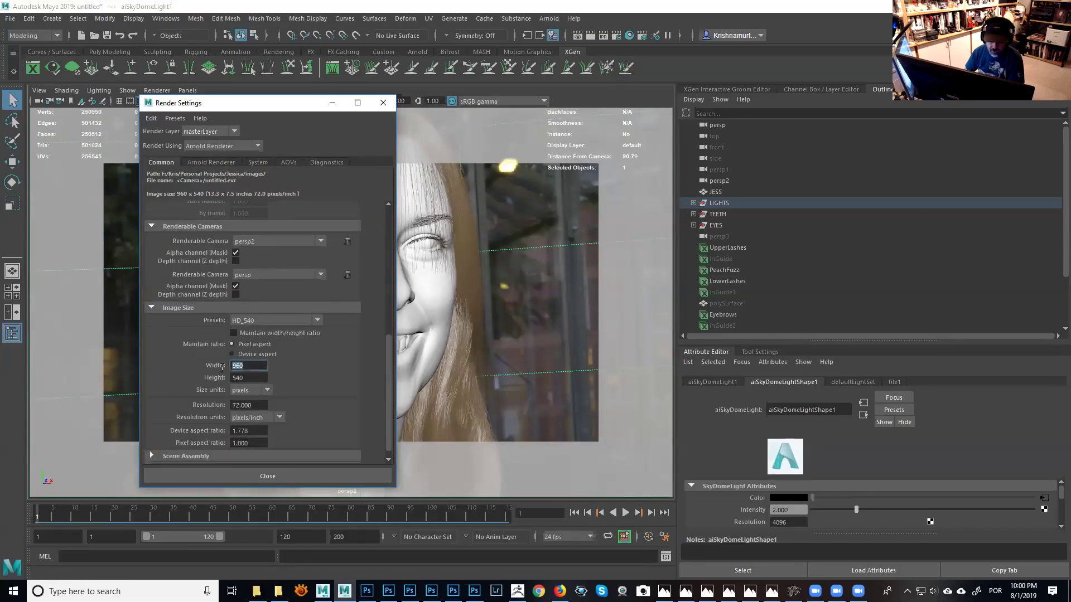
{"action": "type", "text": "900"}
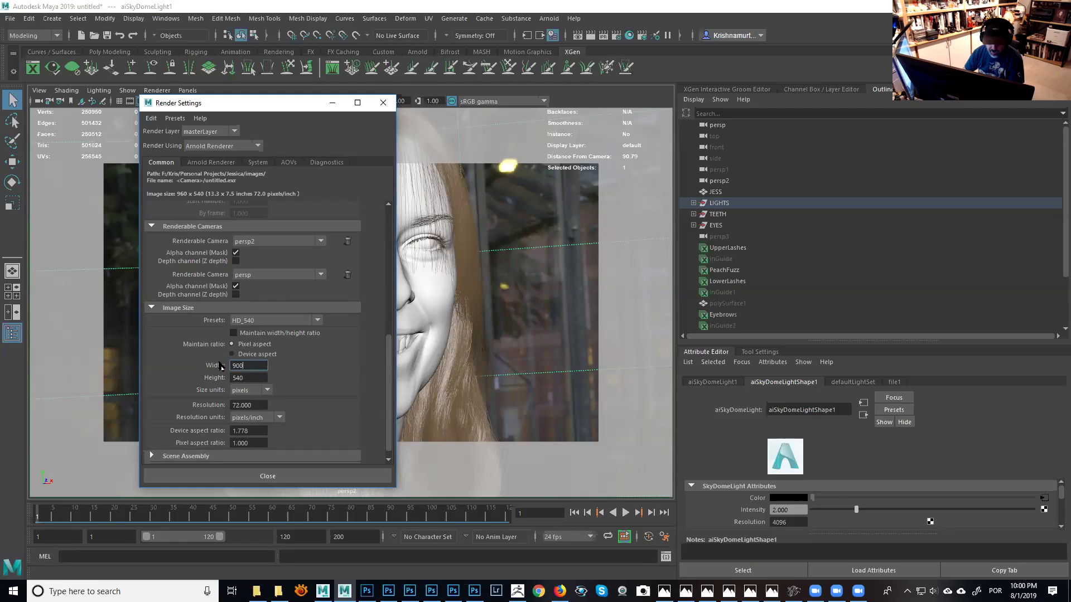
{"action": "key", "text": "Tab"}
{"action": "type", "text": "900"}
{"action": "key", "text": "Return"}
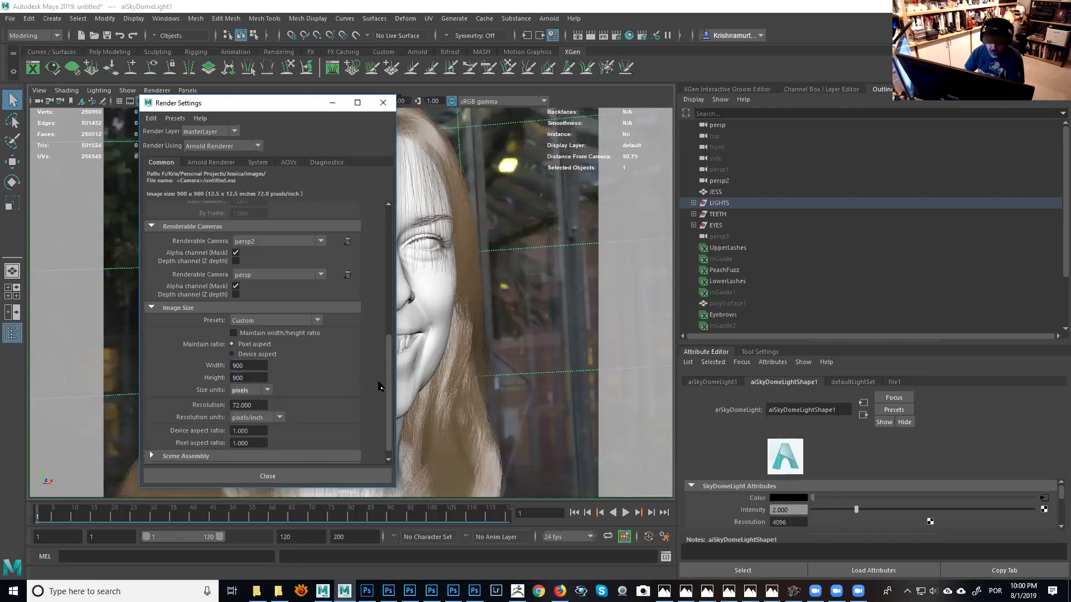
{"action": "scroll", "coordinate": [334, 379], "scroll_direction": "up", "scroll_amount": 4}
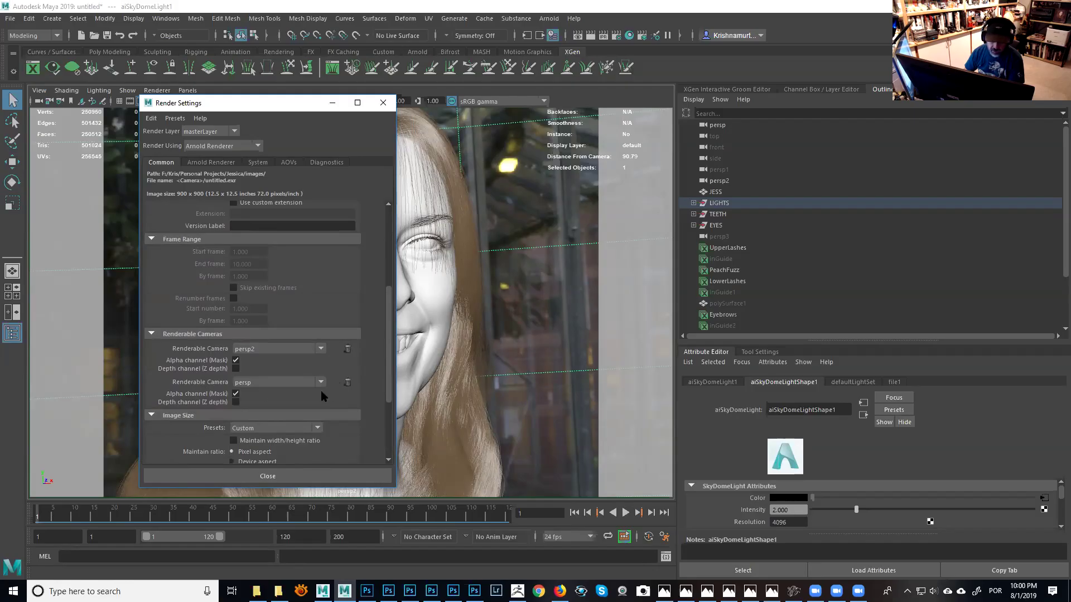
{"action": "left_click", "coordinate": [347, 383]}
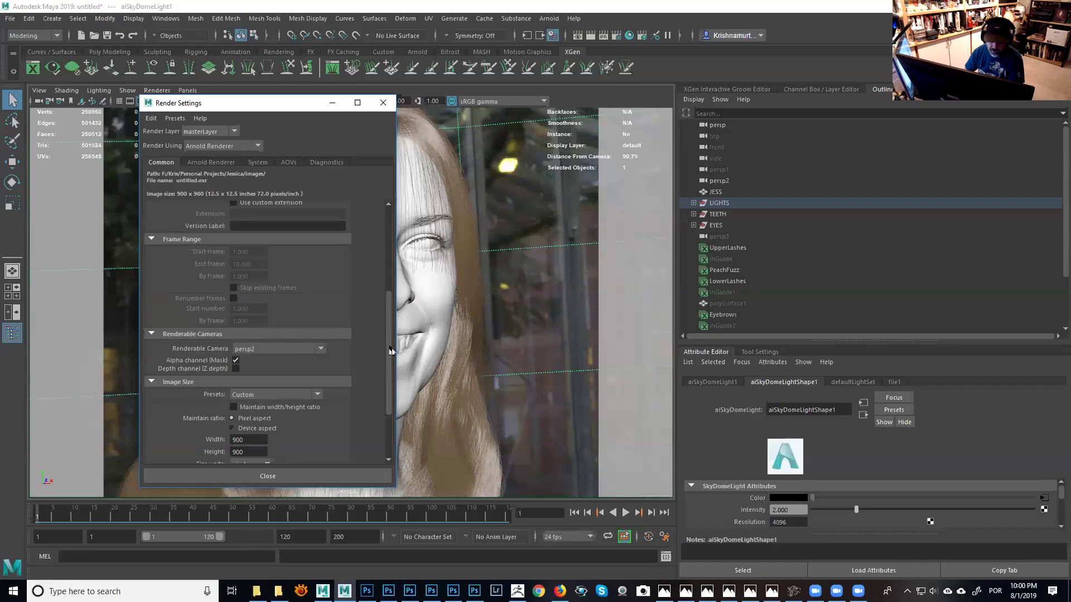
Set the render output's file name prefix to JassH and the frame/animation extension to name.#.ext.
{"action": "scroll", "coordinate": [379, 241], "scroll_direction": "up", "scroll_amount": 5}
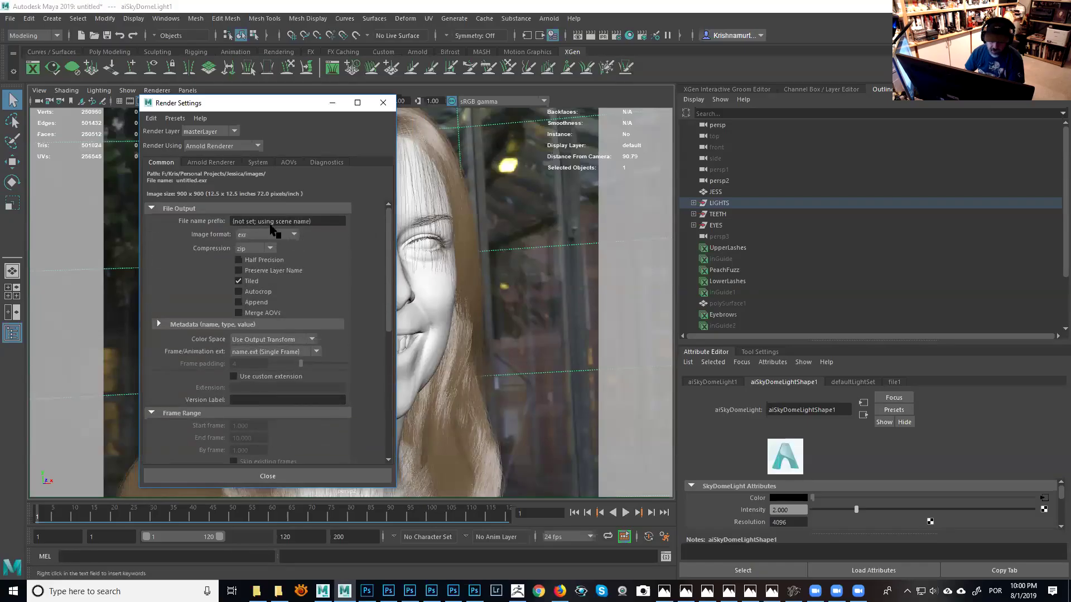
{"action": "left_click", "coordinate": [325, 221]}
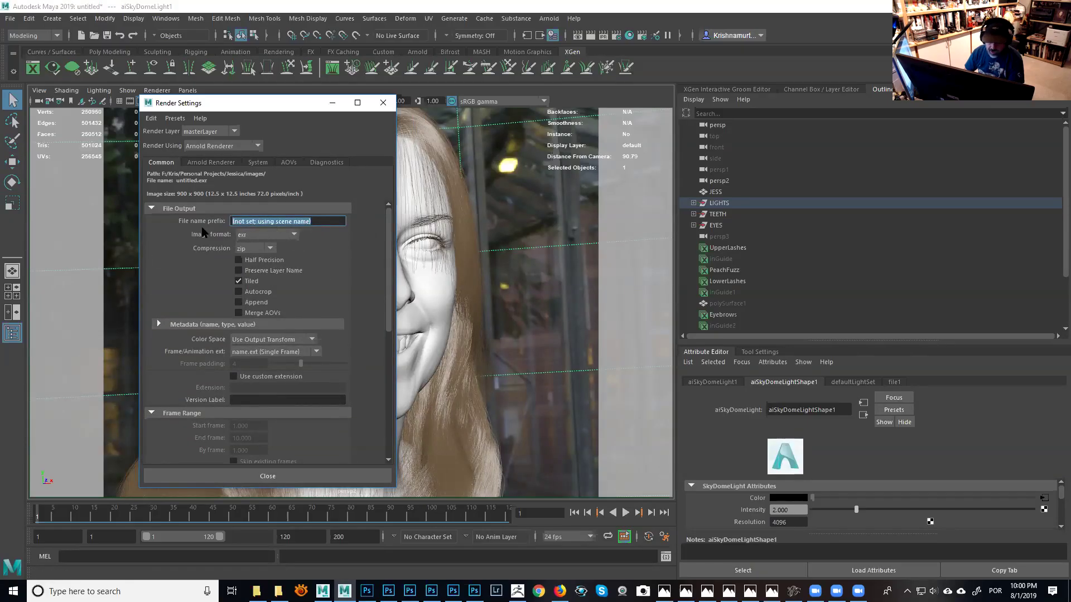
{"action": "type", "text": "Jass"}
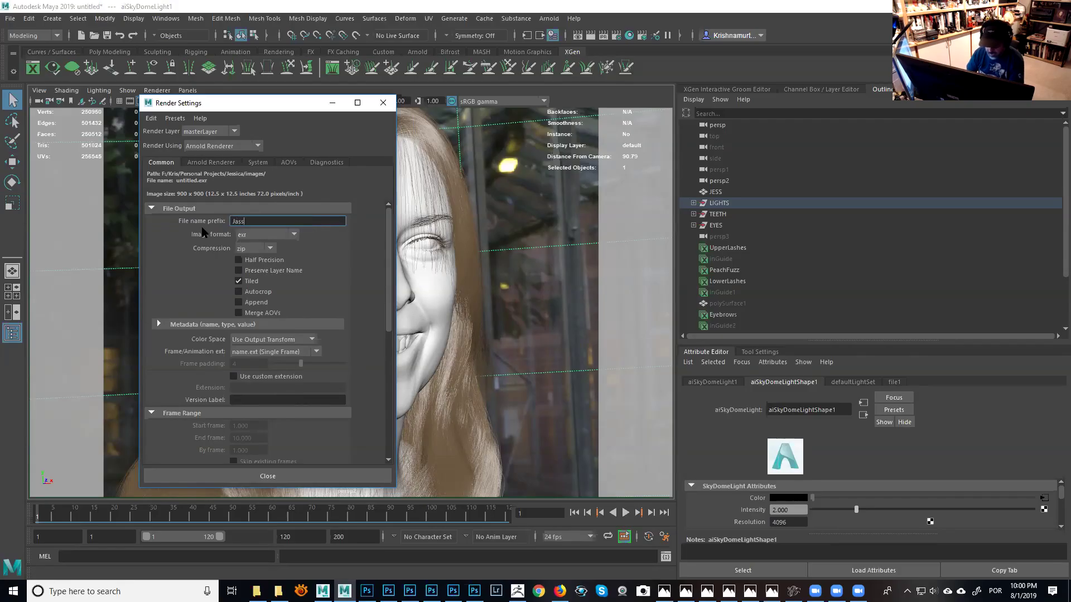
{"action": "type", "text": "H"}
{"action": "key", "text": "Return"}
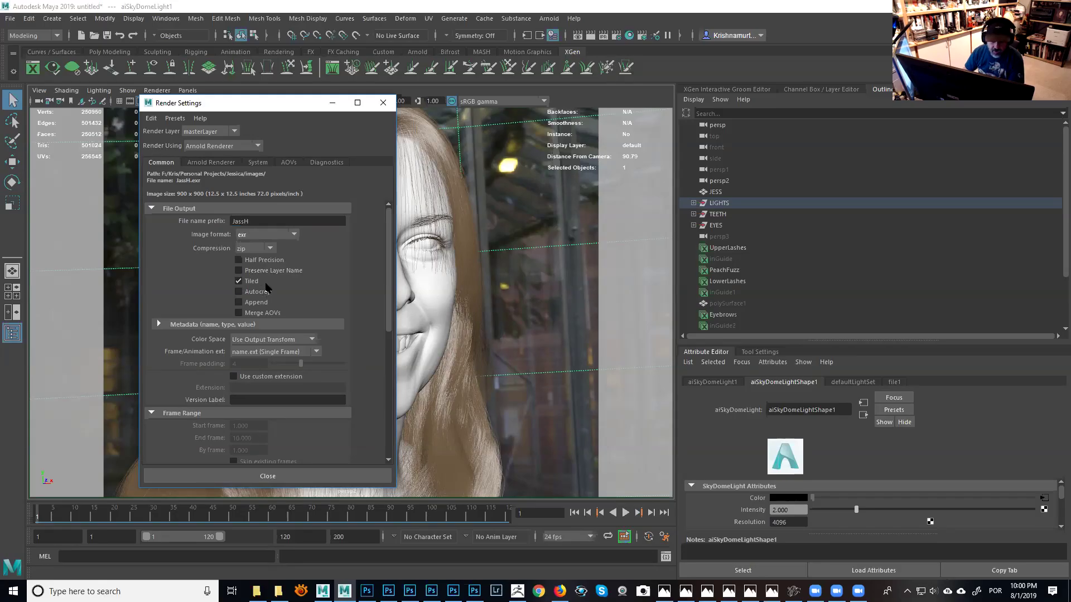
{"action": "left_click", "coordinate": [273, 352]}
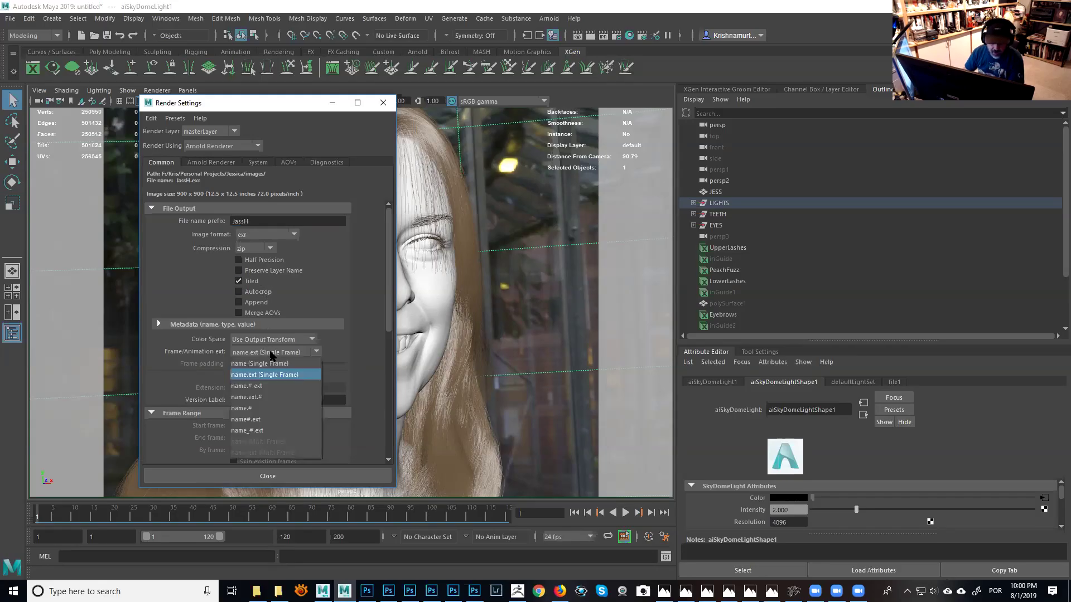
{"action": "left_click", "coordinate": [260, 386]}
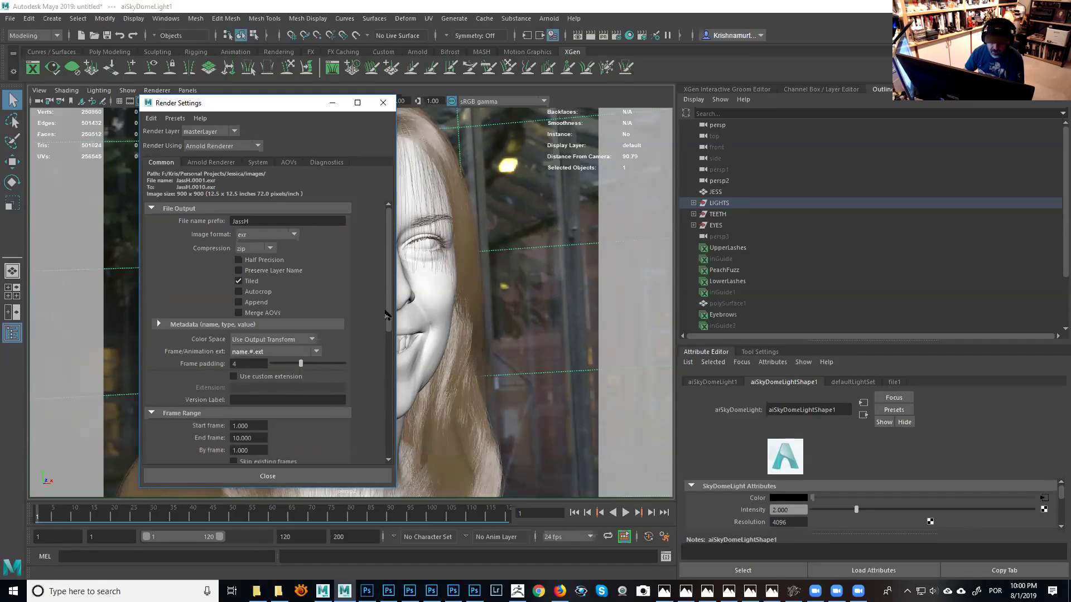
Set Arnold's Camera (AA) samples to 6, all other sampling values to 3, and enable Use Autobump in SSS.
{"action": "left_click_drag", "start_coordinate": [386, 315], "coordinate": [389, 340]}
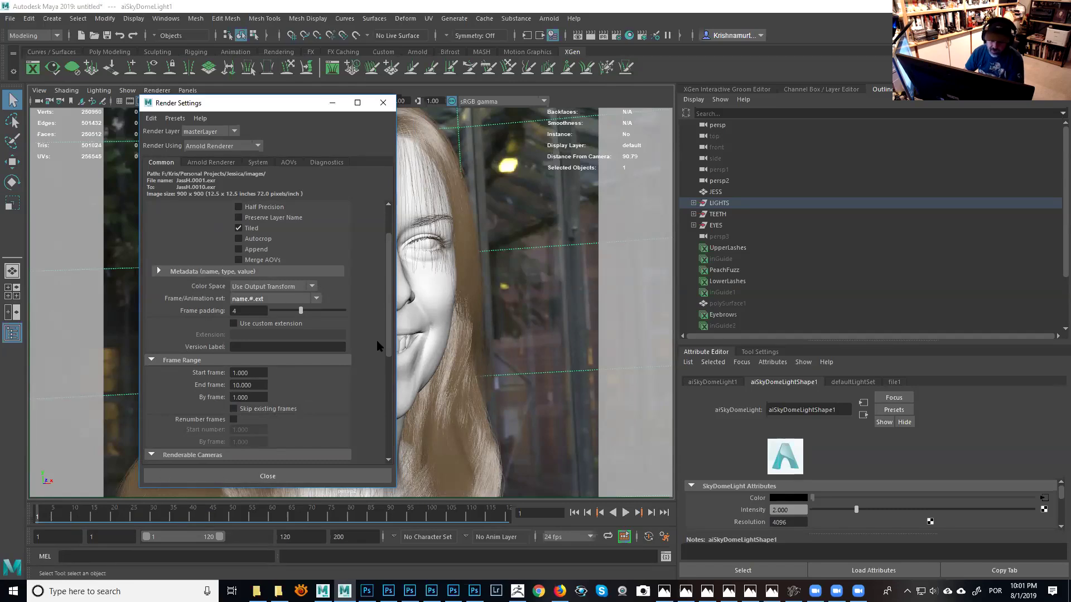
{"action": "scroll", "coordinate": [388, 334], "scroll_direction": "down", "scroll_amount": 4}
{"action": "scroll", "coordinate": [390, 335], "scroll_direction": "up", "scroll_amount": 9}
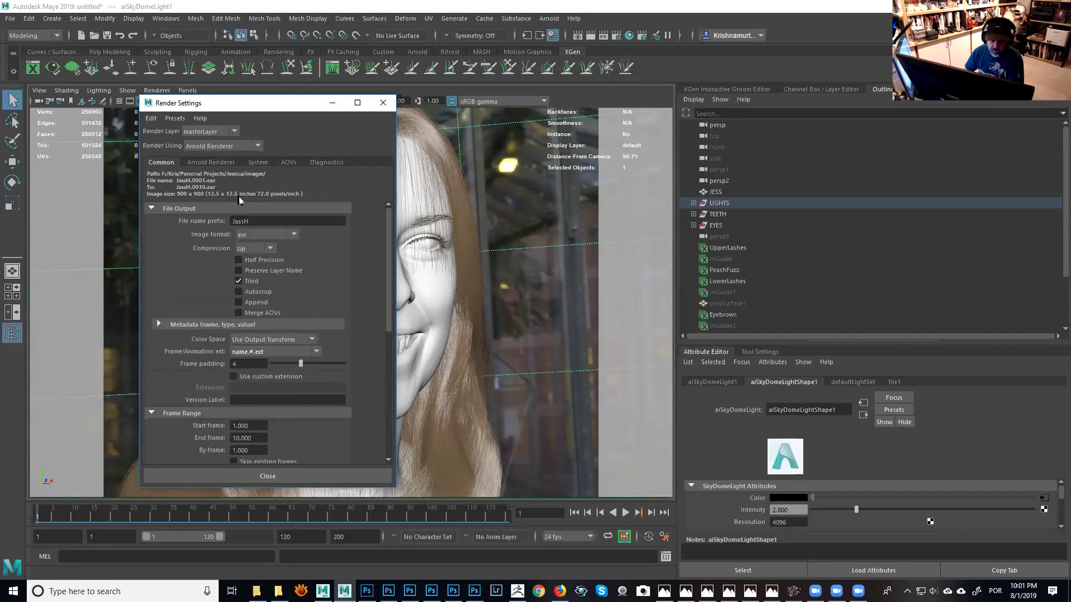
{"action": "left_click", "coordinate": [211, 162]}
{"action": "left_click_drag", "start_coordinate": [293, 225], "coordinate": [307, 224]}
{"action": "key", "text": "Tab"}
{"action": "type", "text": "3\t3\t3\t3\t3"}
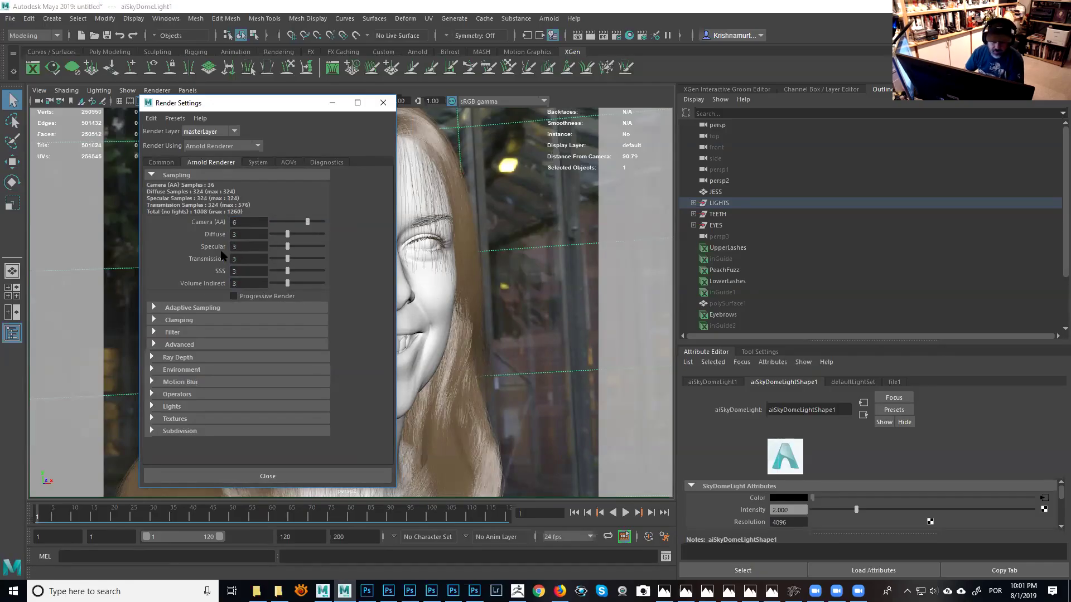
{"action": "left_click", "coordinate": [180, 345]}
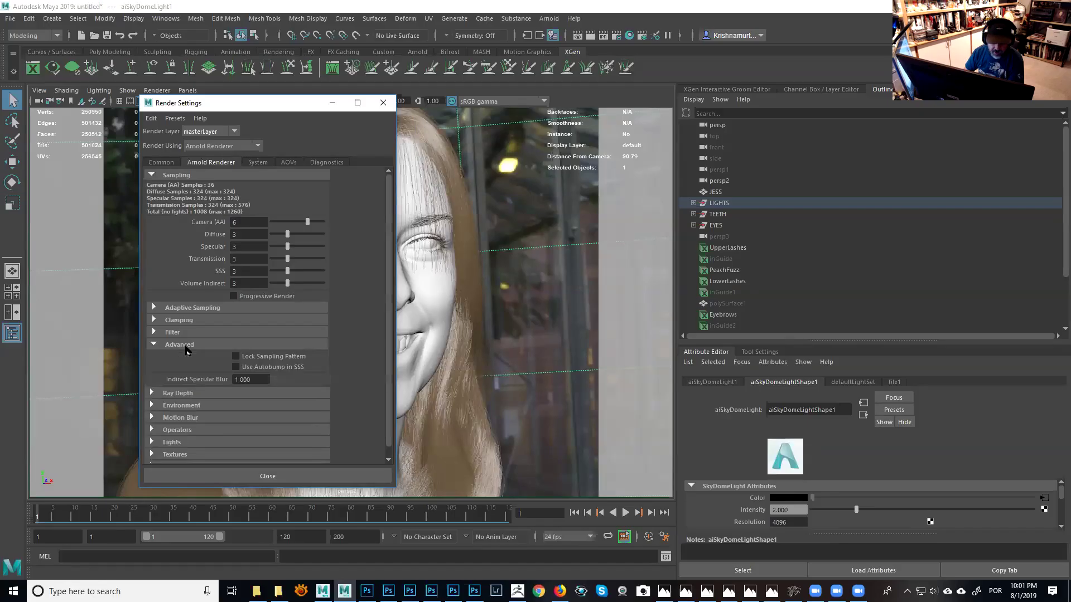
{"action": "left_click", "coordinate": [236, 368]}
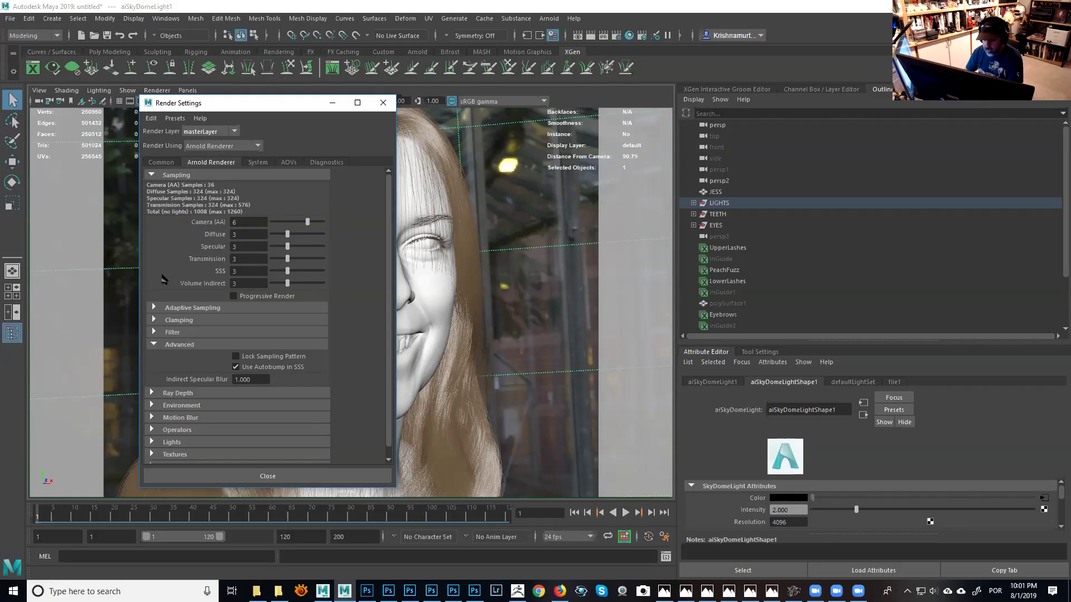
Select the JESS head mesh, reveal its shape's Arnold attributes and enlarge the attribute area.
{"action": "left_click", "coordinate": [433, 291]}
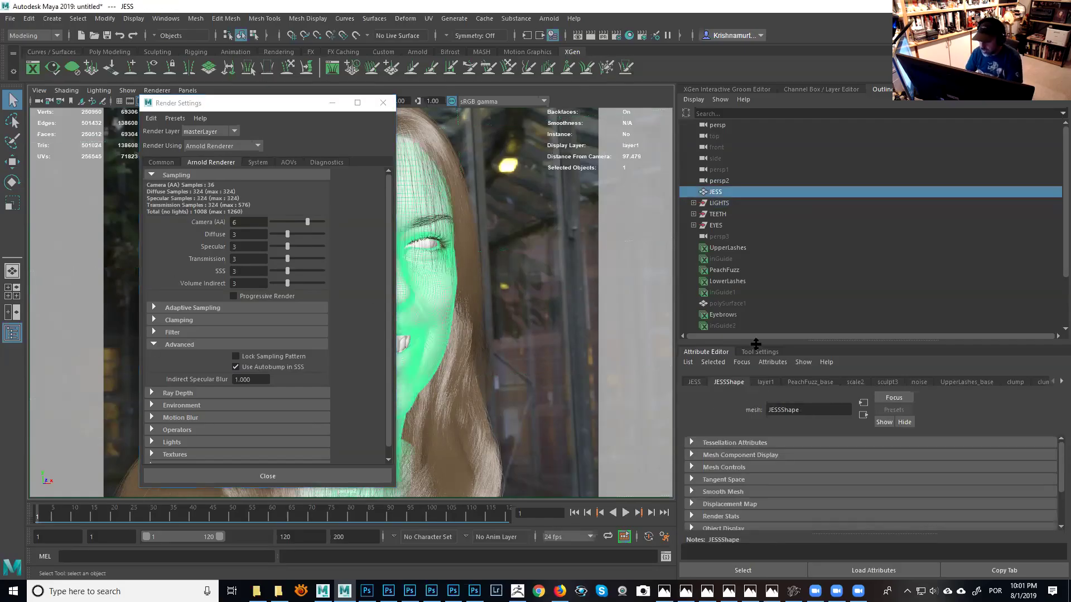
{"action": "scroll", "coordinate": [750, 499], "scroll_direction": "down", "scroll_amount": 3}
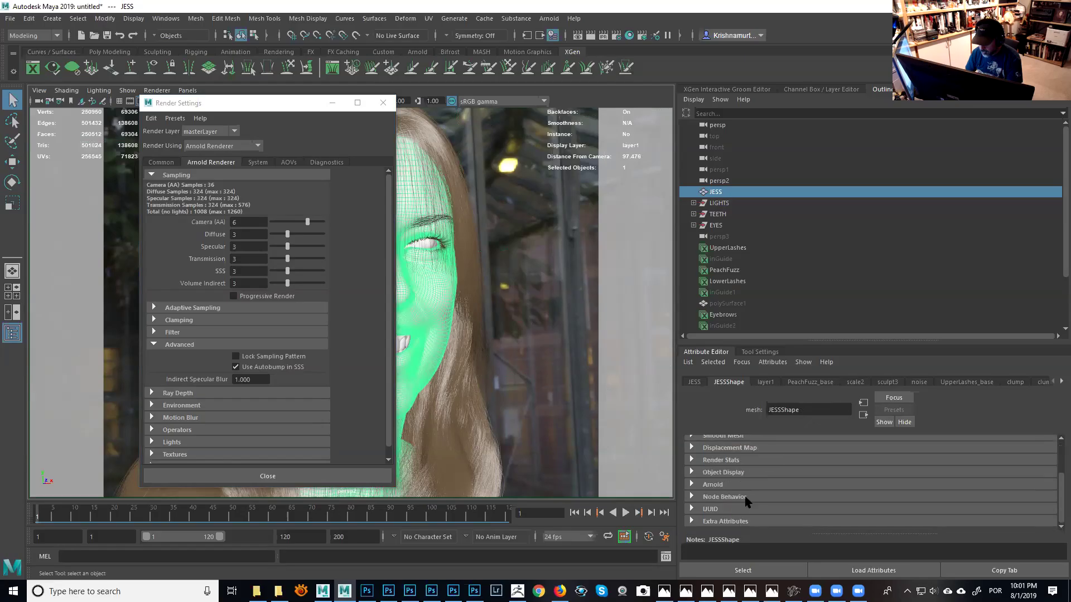
{"action": "left_click", "coordinate": [719, 484]}
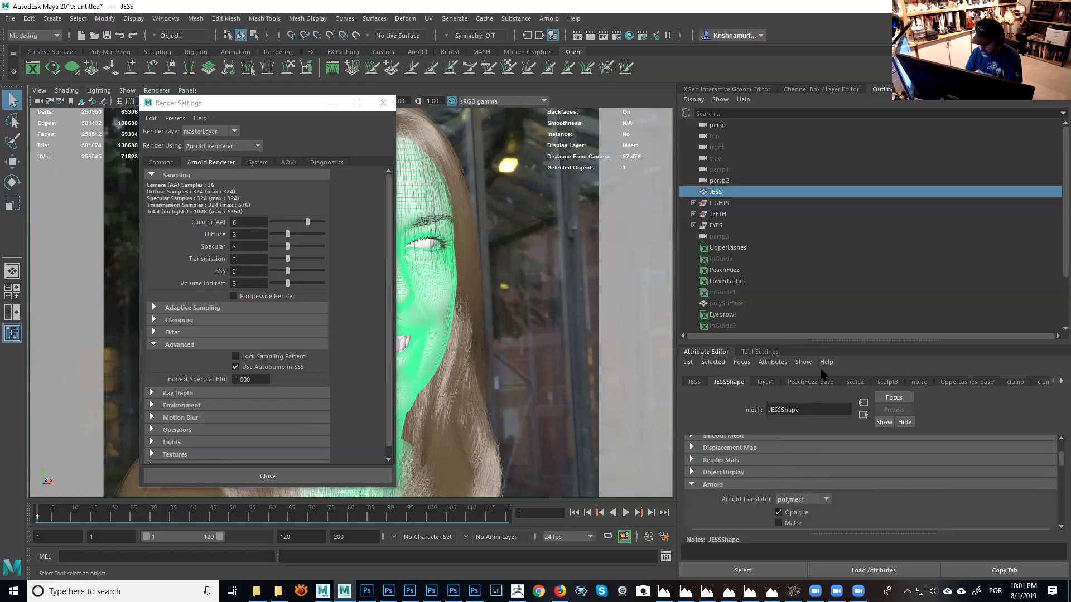
{"action": "left_click_drag", "start_coordinate": [826, 338], "coordinate": [822, 204]}
{"action": "left_click_drag", "start_coordinate": [825, 342], "coordinate": [824, 164]}
{"action": "scroll", "coordinate": [853, 453], "scroll_direction": "down", "scroll_amount": 3}
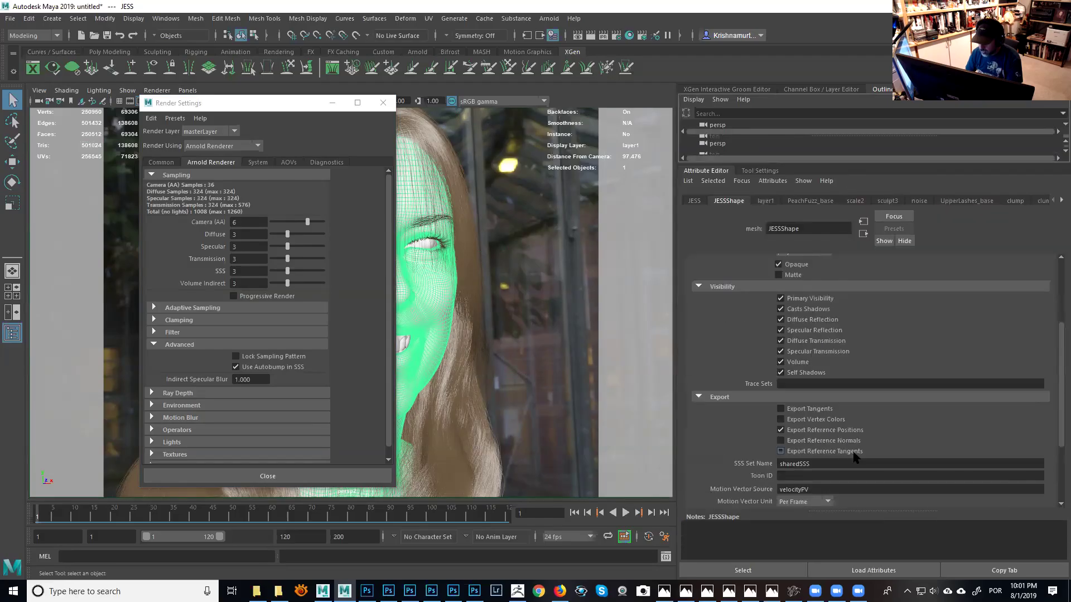
Examine the head shape's Arnold Subdivision, Displacement Attributes and Autobump settings, including the subdivision iterations.
{"action": "scroll", "coordinate": [853, 454], "scroll_direction": "down", "scroll_amount": 2}
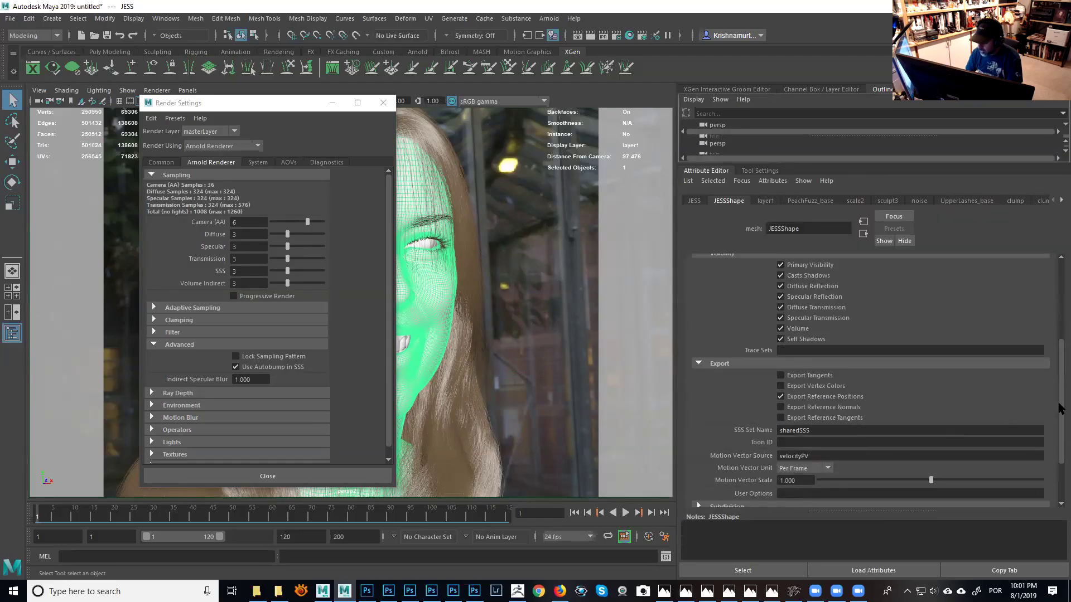
{"action": "scroll", "coordinate": [1061, 413], "scroll_direction": "down", "scroll_amount": 3}
{"action": "left_click", "coordinate": [726, 434]}
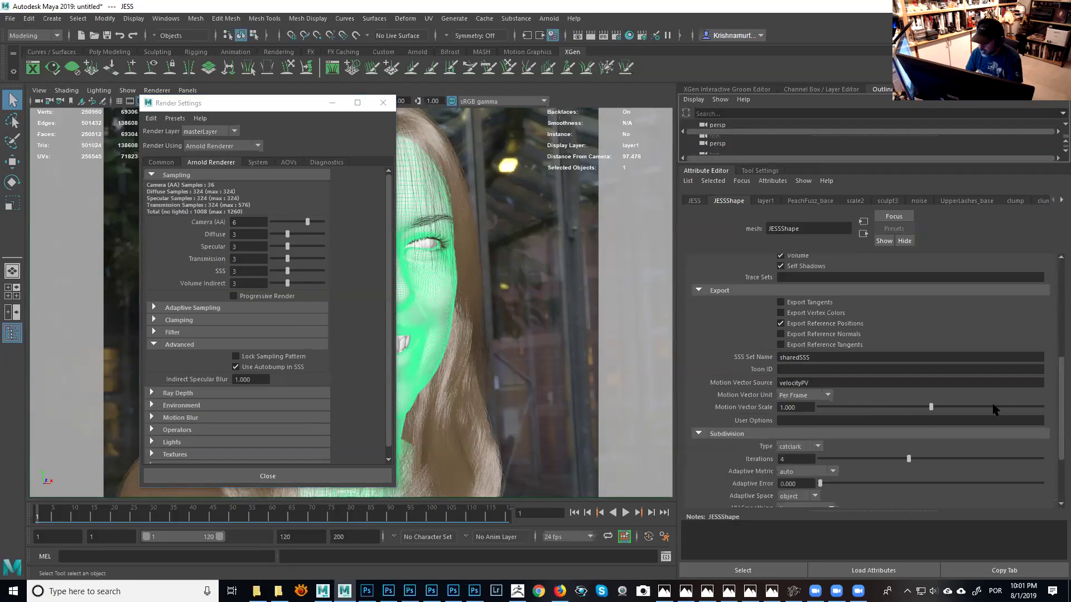
{"action": "scroll", "coordinate": [1061, 400], "scroll_direction": "down", "scroll_amount": 3}
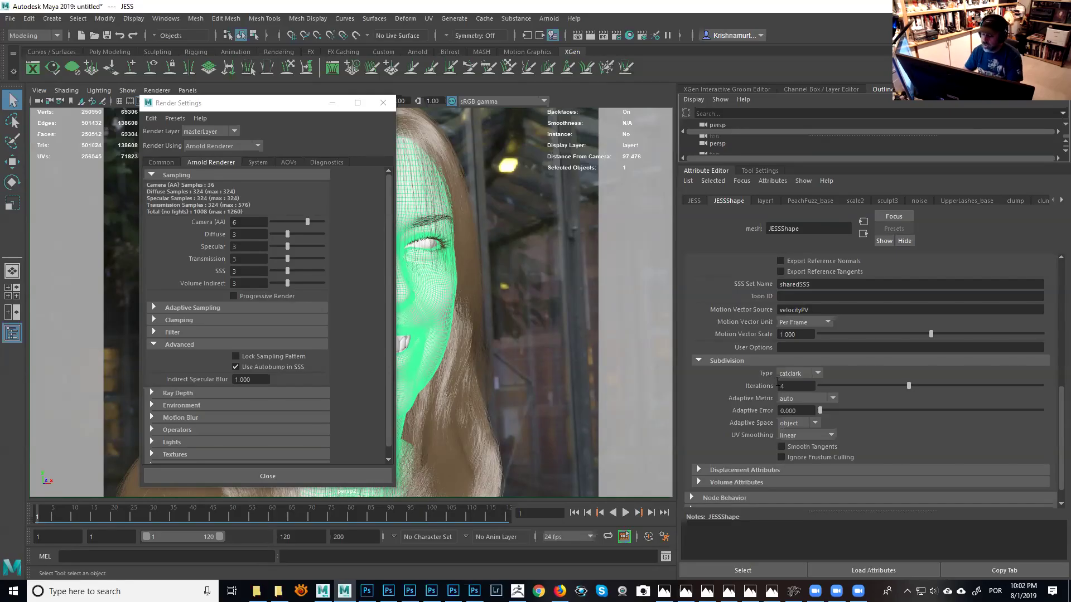
{"action": "left_click", "coordinate": [794, 386]}
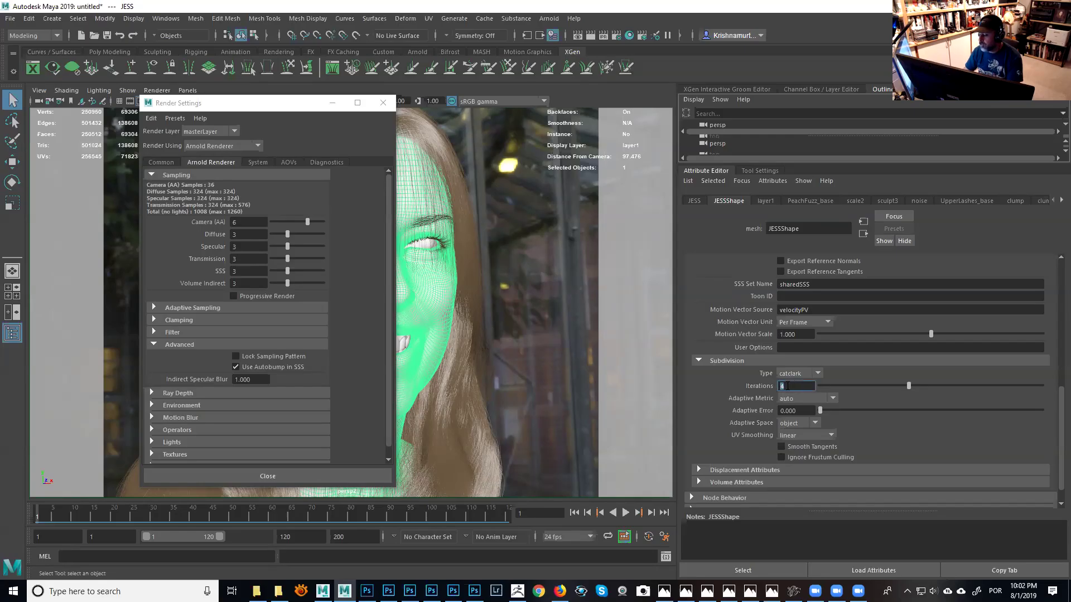
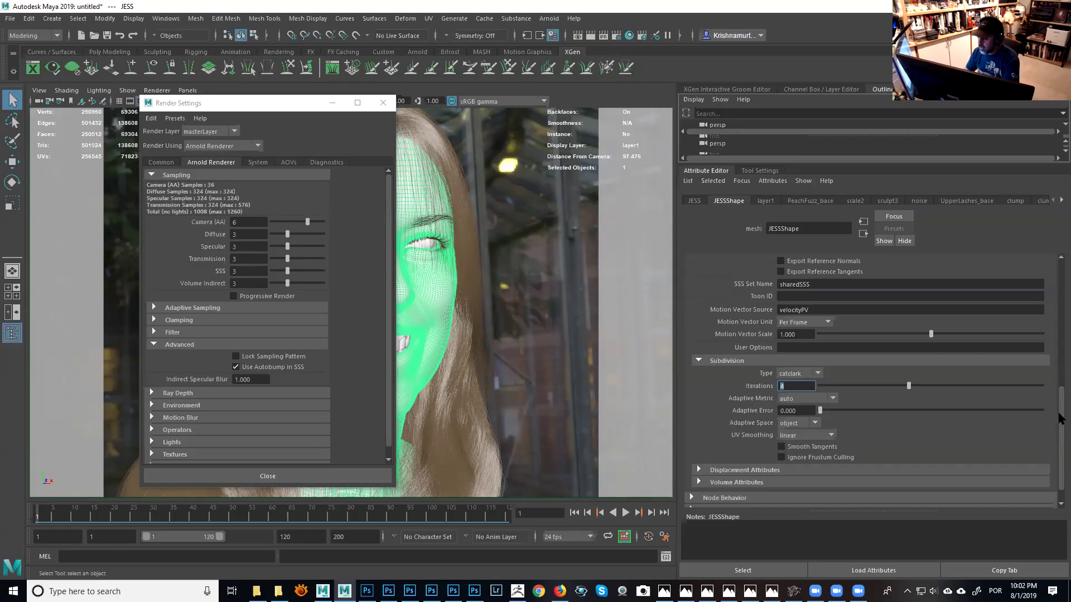
{"action": "scroll", "coordinate": [1060, 423], "scroll_direction": "down", "scroll_amount": 1}
{"action": "left_click", "coordinate": [797, 447]}
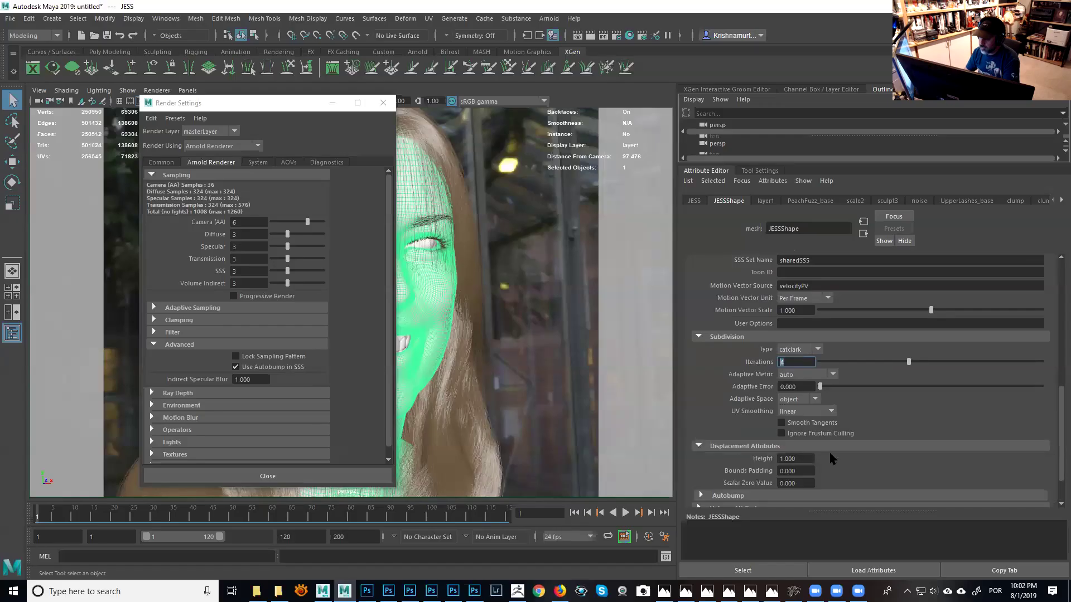
{"action": "scroll", "coordinate": [835, 449], "scroll_direction": "down", "scroll_amount": 1}
{"action": "left_click", "coordinate": [795, 462]}
{"action": "scroll", "coordinate": [861, 460], "scroll_direction": "down", "scroll_amount": 2}
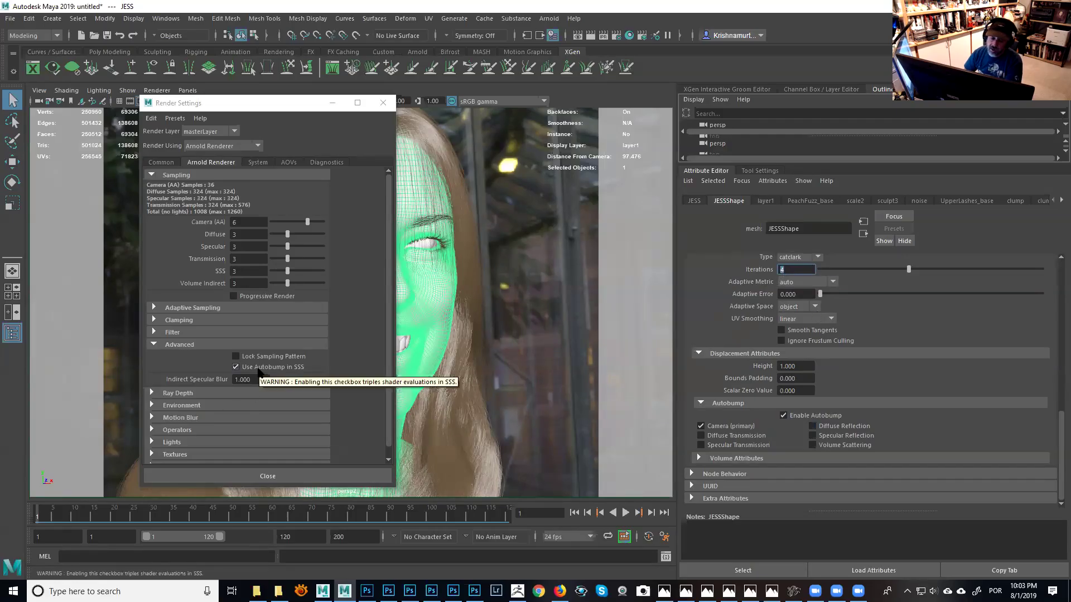
Set the width of Arnold's gaussian render filter to 1.6.
{"action": "left_click", "coordinate": [188, 333]}
{"action": "left_click", "coordinate": [264, 360]}
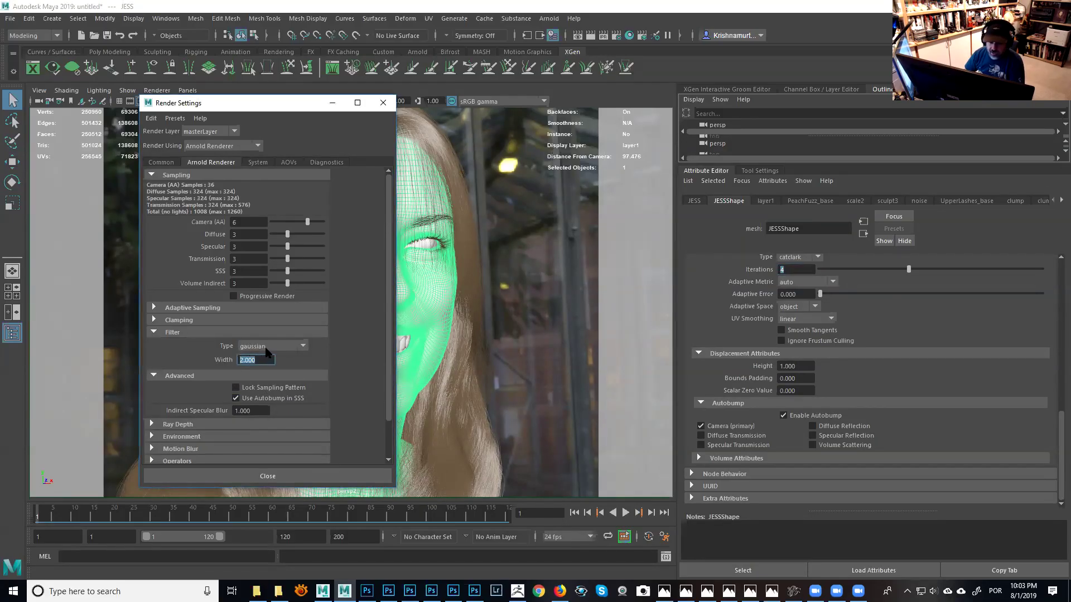
{"action": "left_click", "coordinate": [299, 348]}
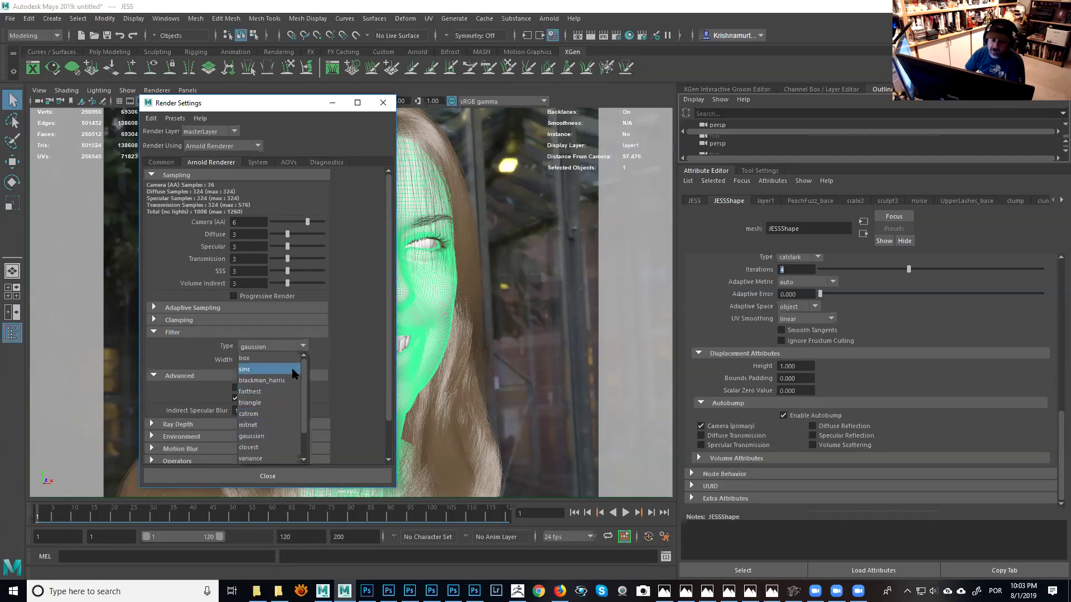
{"action": "left_click", "coordinate": [328, 354]}
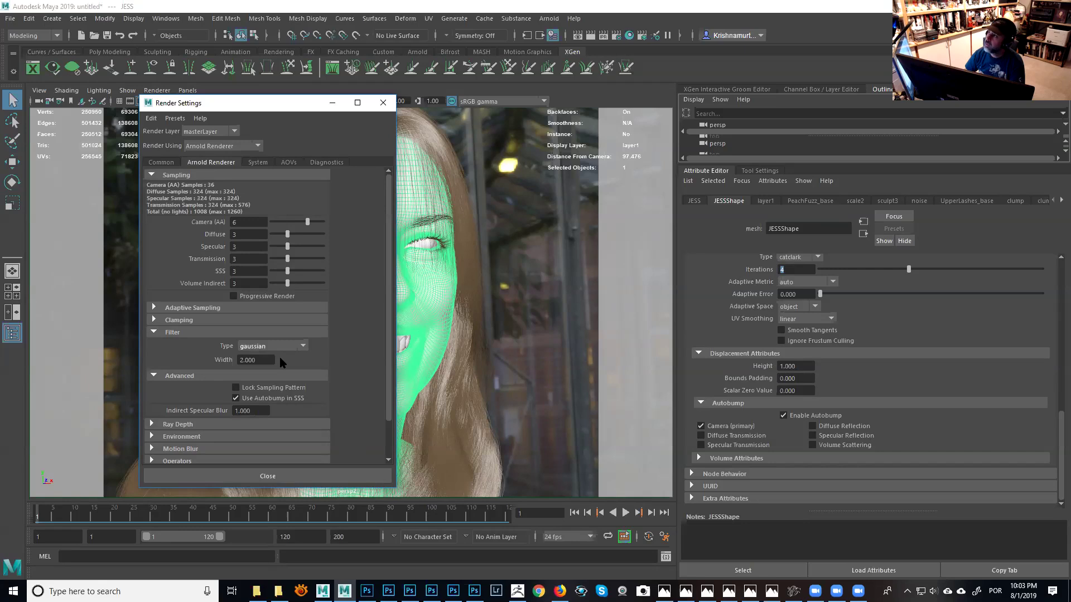
{"action": "double_click", "coordinate": [242, 359]}
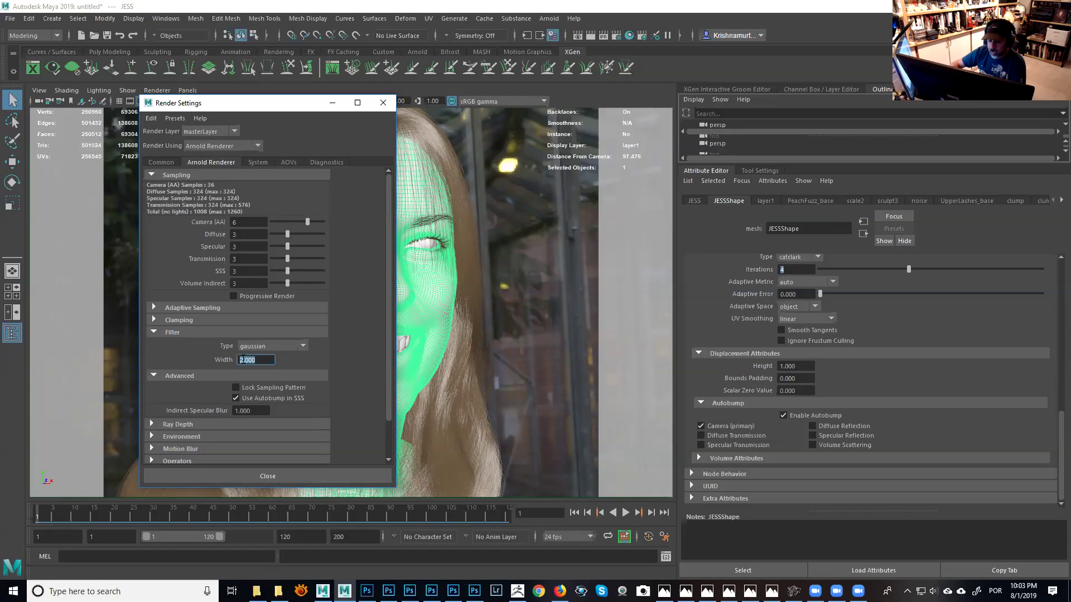
{"action": "type", "text": "1.6"}
{"action": "key", "text": "Return"}
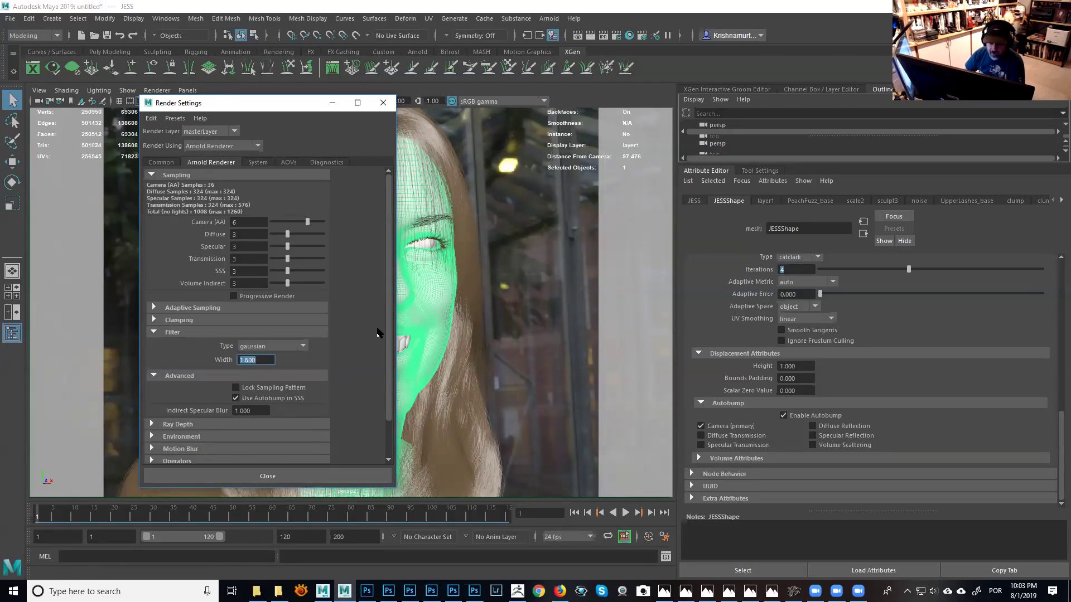
Set both the Diffuse and Specular ray depth to 8 in the Arnold render settings.
{"action": "left_click_drag", "start_coordinate": [388, 350], "coordinate": [389, 415]}
{"action": "left_click", "coordinate": [167, 383]}
{"action": "left_click", "coordinate": [243, 377]}
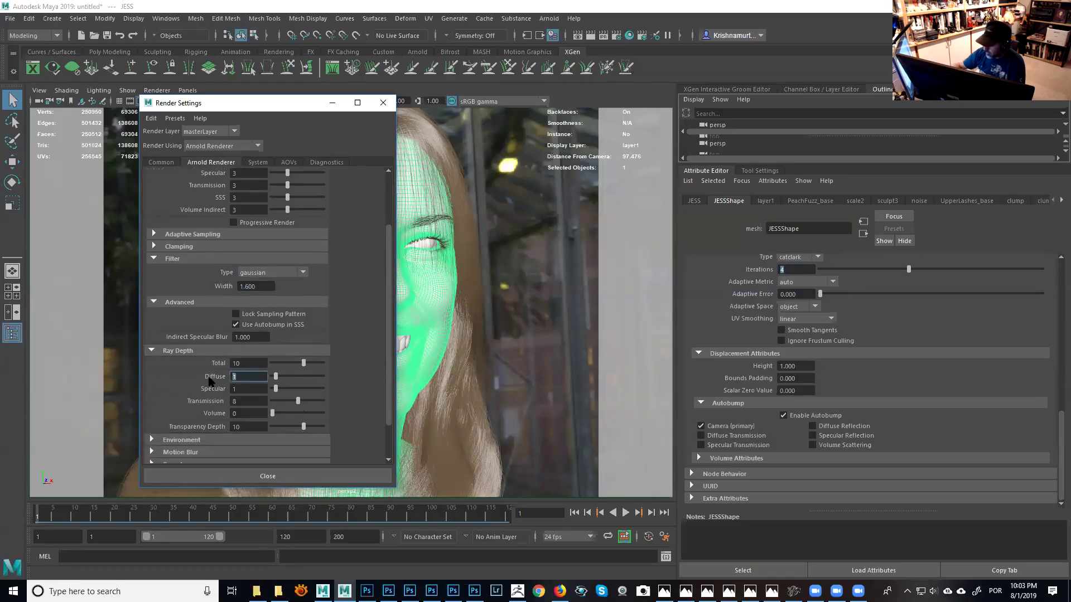
{"action": "type", "text": "8"}
{"action": "key", "text": "Tab"}
{"action": "type", "text": "8"}
{"action": "key", "text": "Tab"}
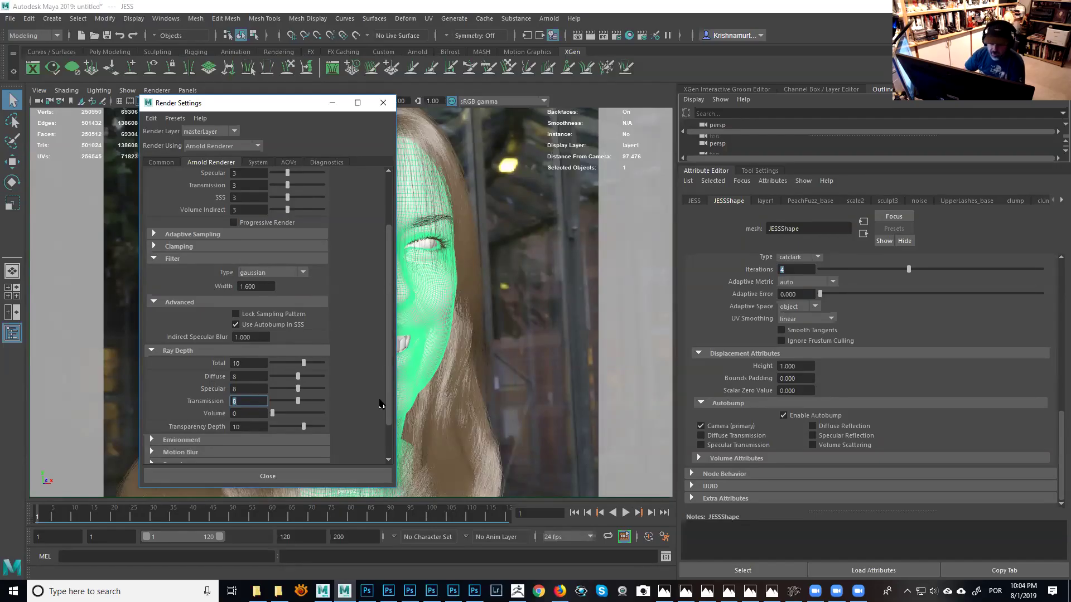
Check the Max. Subdivisions value in the Arnold renderer's Subdivision settings.
{"action": "scroll", "coordinate": [387, 405], "scroll_direction": "down", "scroll_amount": 2}
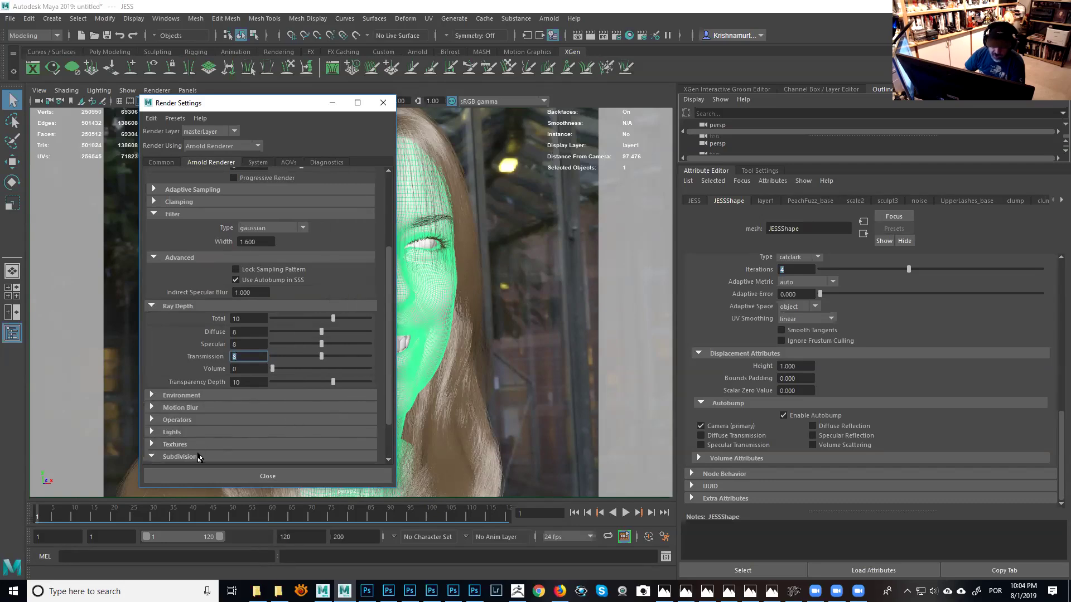
{"action": "left_click", "coordinate": [198, 456]}
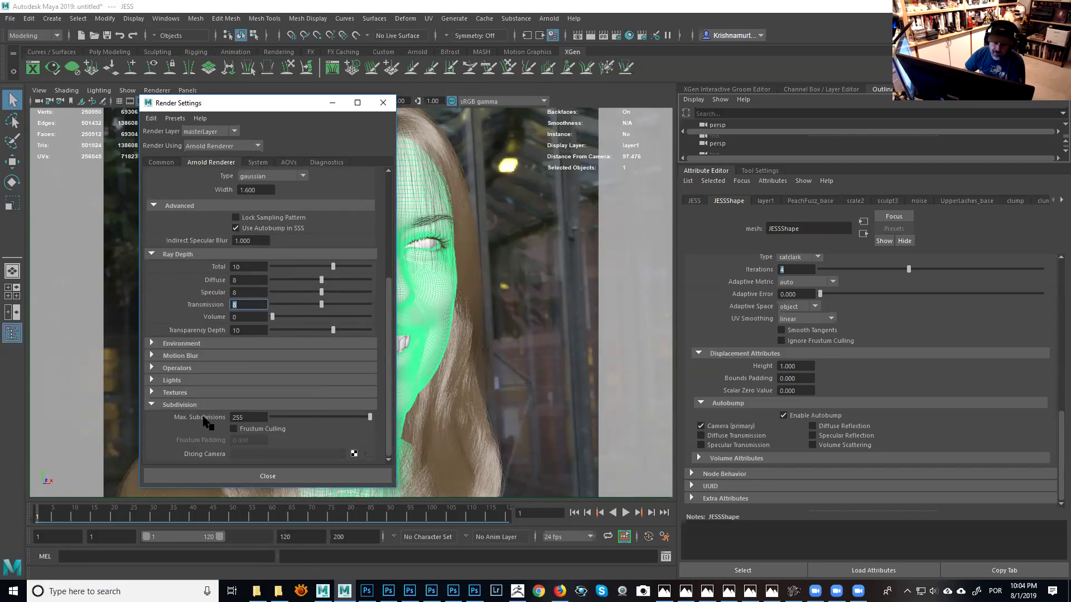
{"action": "left_click_drag", "start_coordinate": [244, 418], "coordinate": [229, 417]}
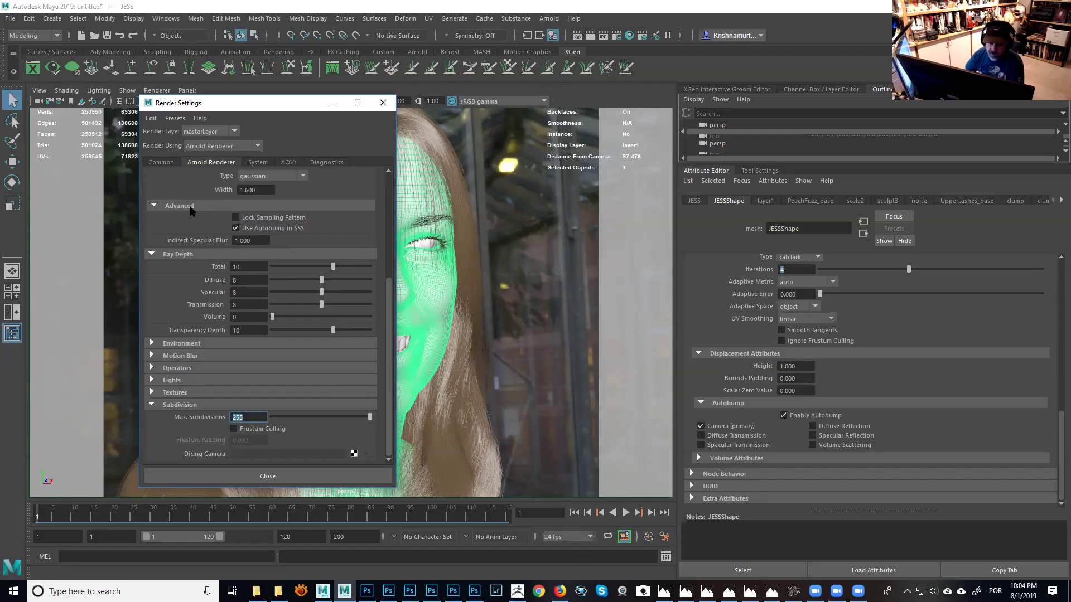
{"action": "left_click_drag", "start_coordinate": [389, 386], "coordinate": [383, 261]}
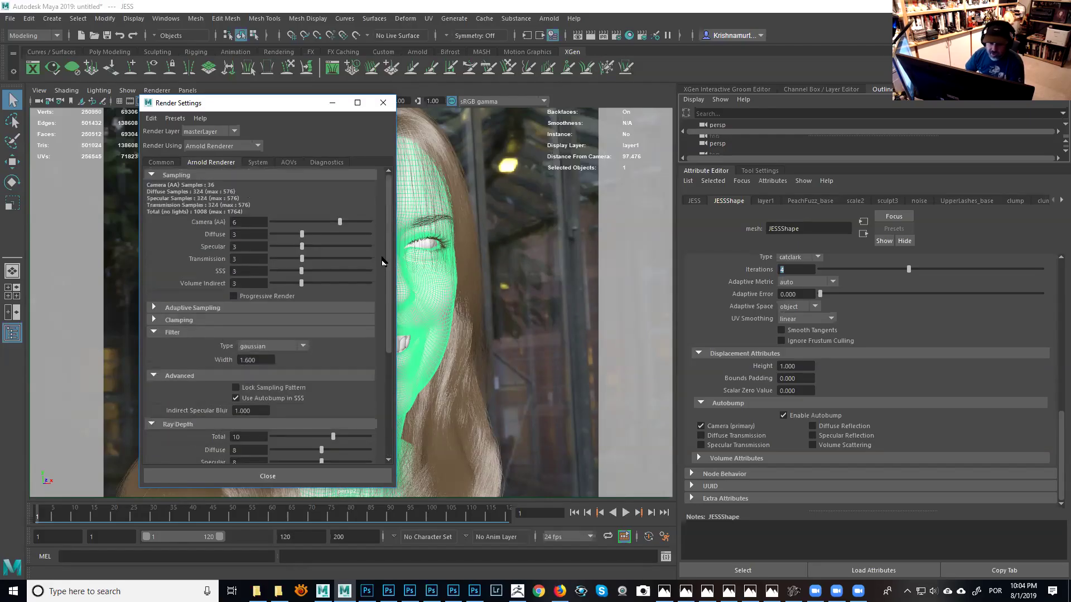
Set the Arnold render bucket size to 16, look over the AOVs and close the render settings.
{"action": "left_click", "coordinate": [257, 162]}
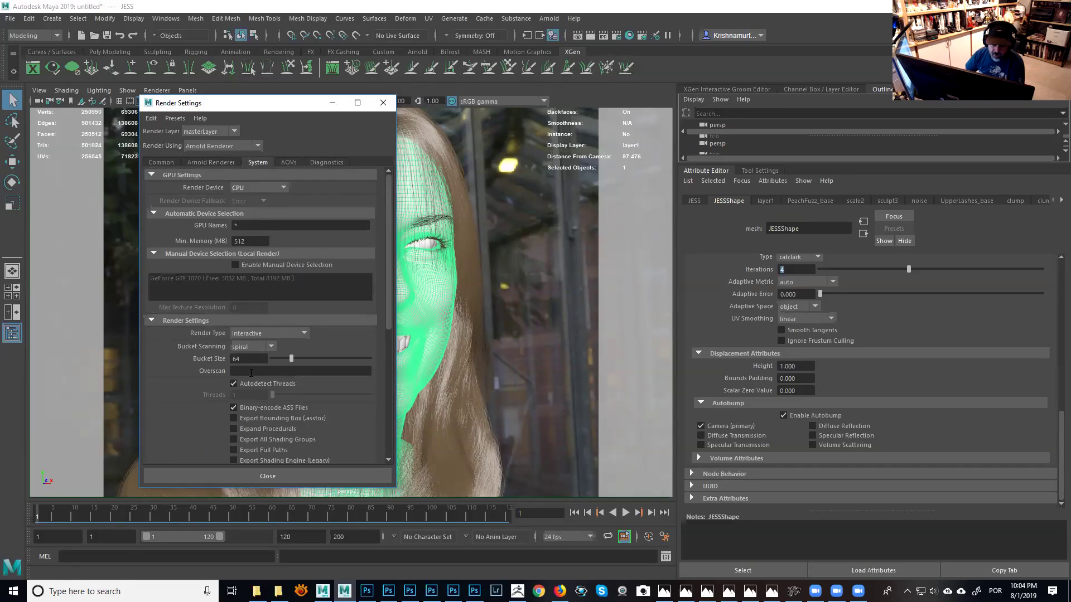
{"action": "left_click_drag", "start_coordinate": [291, 359], "coordinate": [272, 360]}
{"action": "left_click_drag", "start_coordinate": [388, 325], "coordinate": [392, 247]}
{"action": "left_click", "coordinate": [289, 162]}
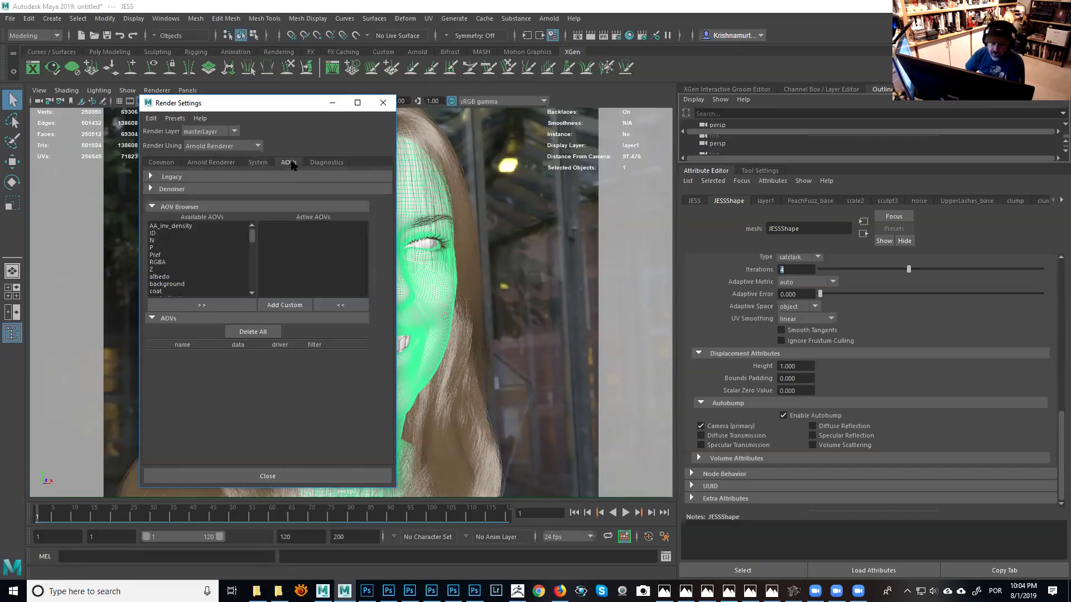
{"action": "left_click", "coordinate": [258, 162]}
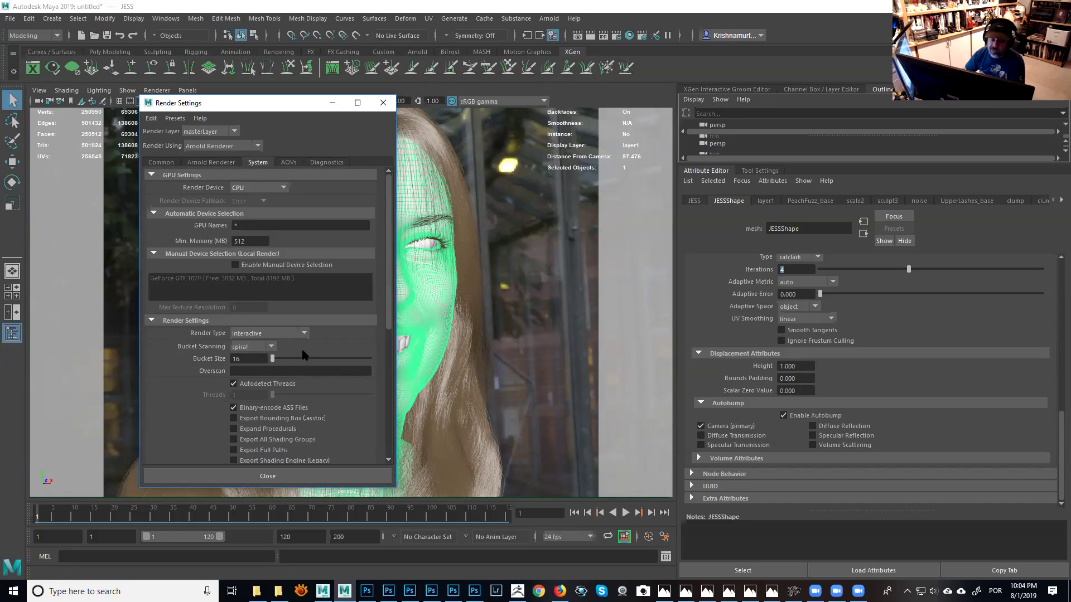
{"action": "left_click", "coordinate": [211, 162]}
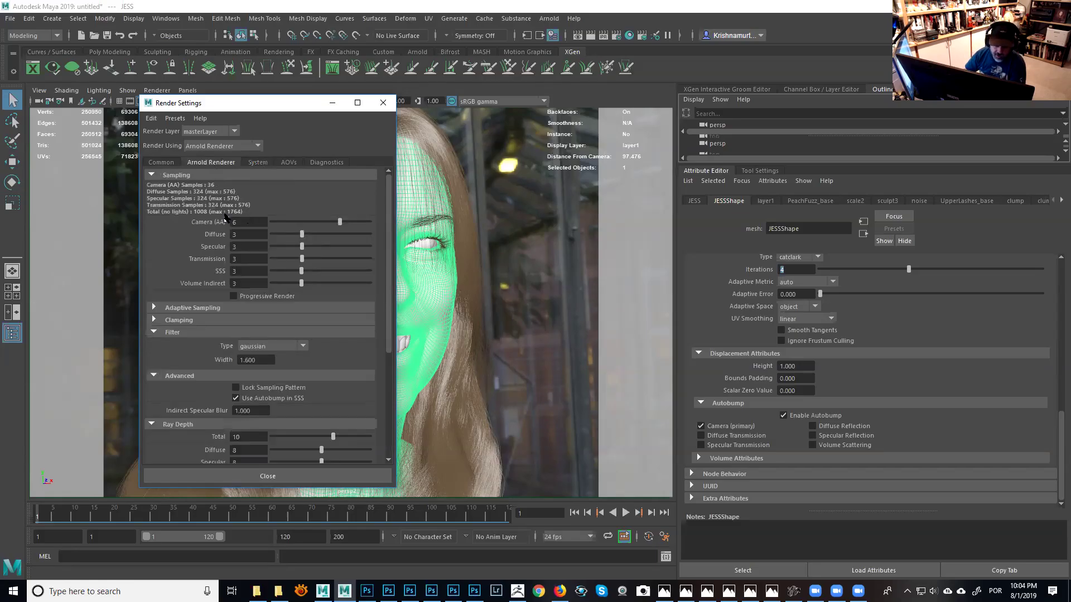
{"action": "left_click", "coordinate": [383, 103]}
Frame the head and show the XGen groom descriptions with all collapsed except FlyAways, which is expanded to its modifiers.
{"action": "middle_click_drag", "start_coordinate": [352, 211], "coordinate": [614, 230], "text": "alt"}
{"action": "key", "text": "f"}
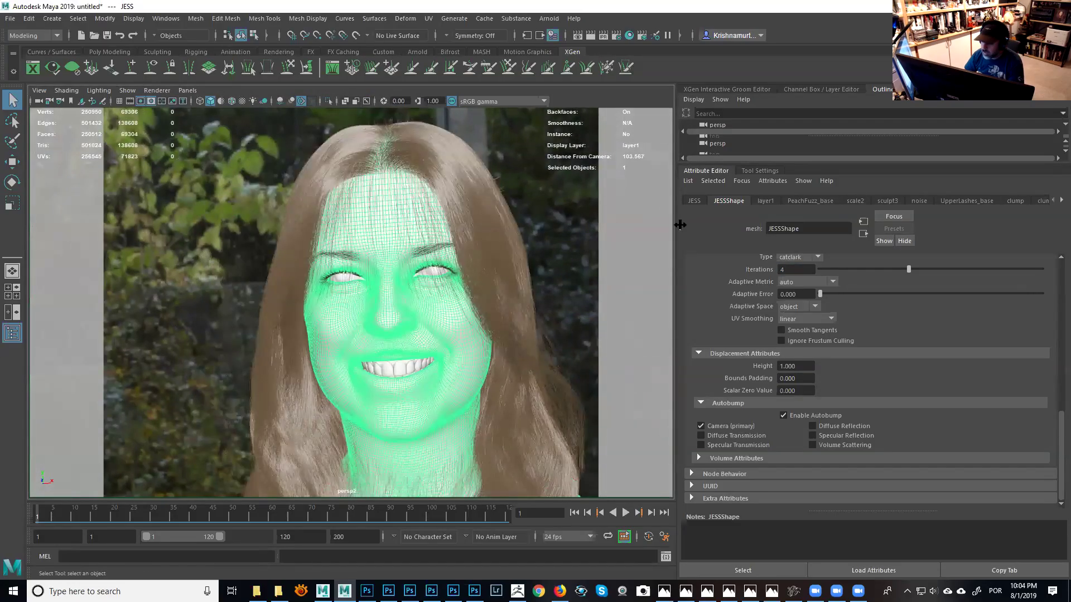
{"action": "left_click_drag", "start_coordinate": [712, 162], "coordinate": [856, 380]}
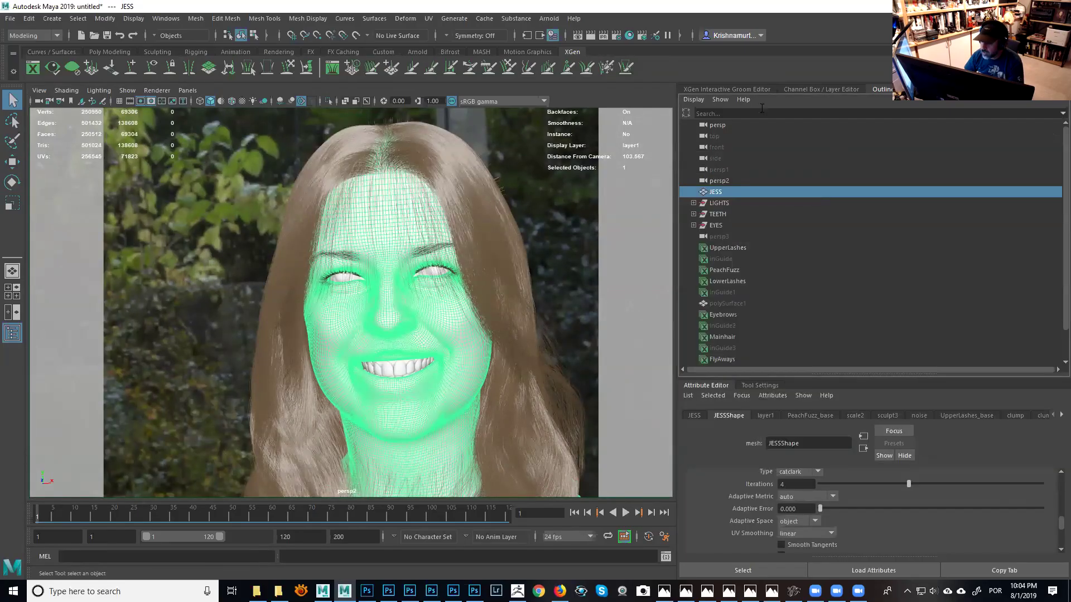
{"action": "left_click", "coordinate": [742, 90]}
{"action": "left_click", "coordinate": [710, 222]}
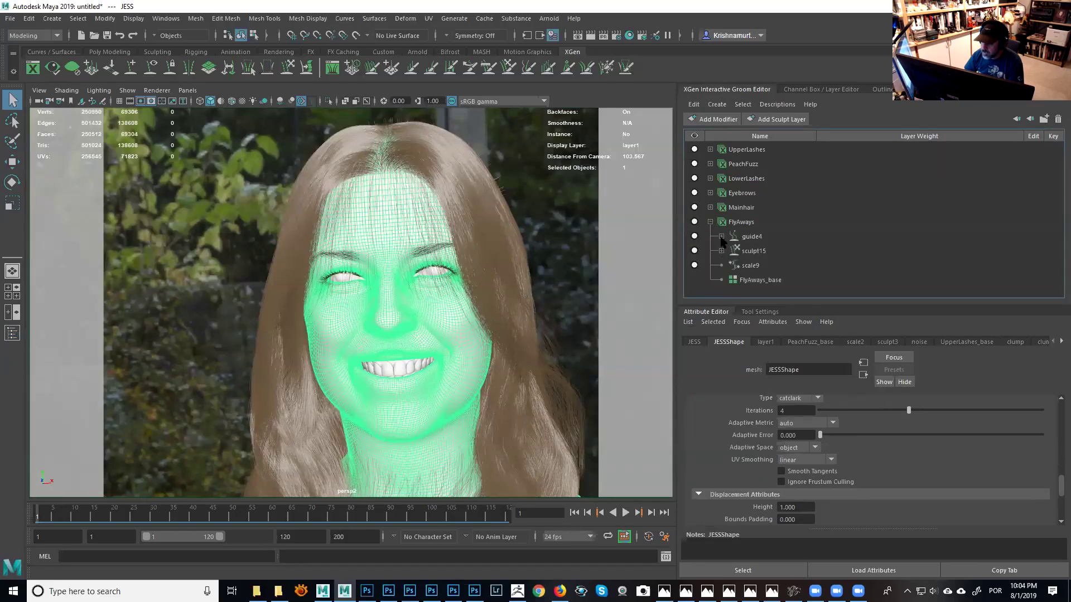
{"action": "left_click", "coordinate": [710, 193]}
{"action": "left_click", "coordinate": [710, 178]}
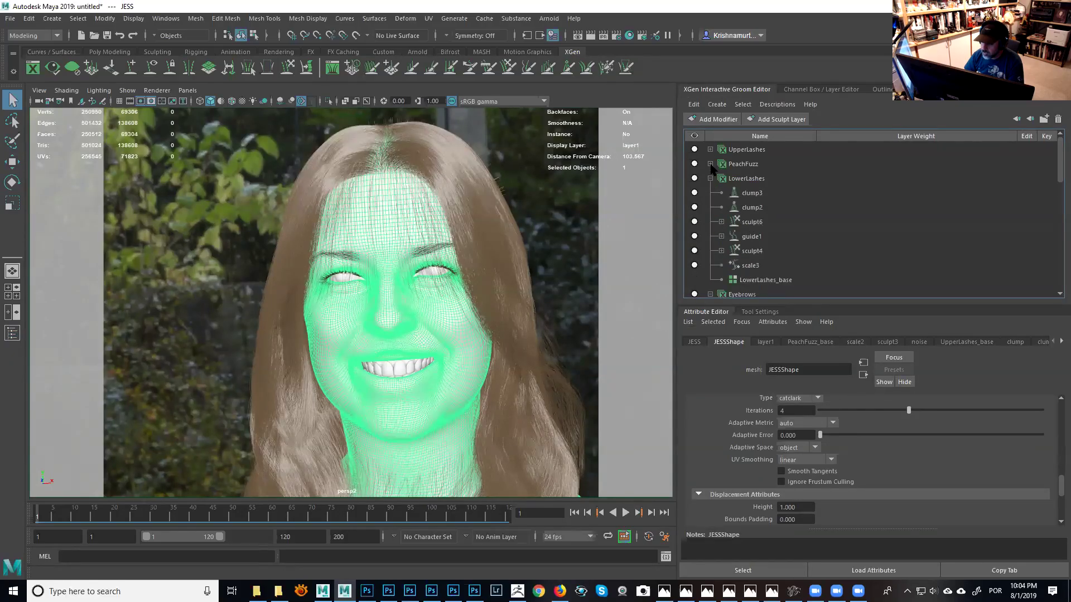
{"action": "left_click", "coordinate": [709, 179]}
{"action": "left_click", "coordinate": [710, 193]}
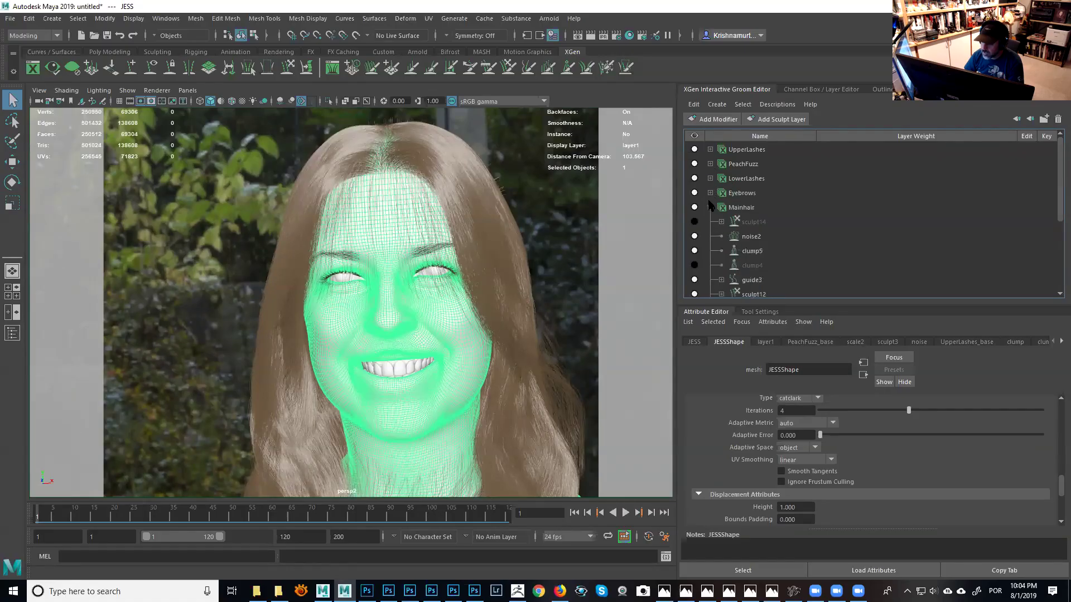
{"action": "left_click", "coordinate": [709, 208]}
Hide the Mainhair, Eyebrows, LowerLashes, PeachFuzz and UpperLashes descriptions so only FlyAways shows on the head.
{"action": "left_click", "coordinate": [694, 208]}
{"action": "left_click", "coordinate": [694, 193]}
{"action": "left_click", "coordinate": [694, 179]}
{"action": "left_click", "coordinate": [695, 164]}
{"action": "left_click", "coordinate": [694, 150]}
{"action": "left_click", "coordinate": [504, 268]}
{"action": "left_click_drag", "start_coordinate": [505, 267], "coordinate": [389, 249], "text": "alt"}
{"action": "left_click", "coordinate": [390, 247]}
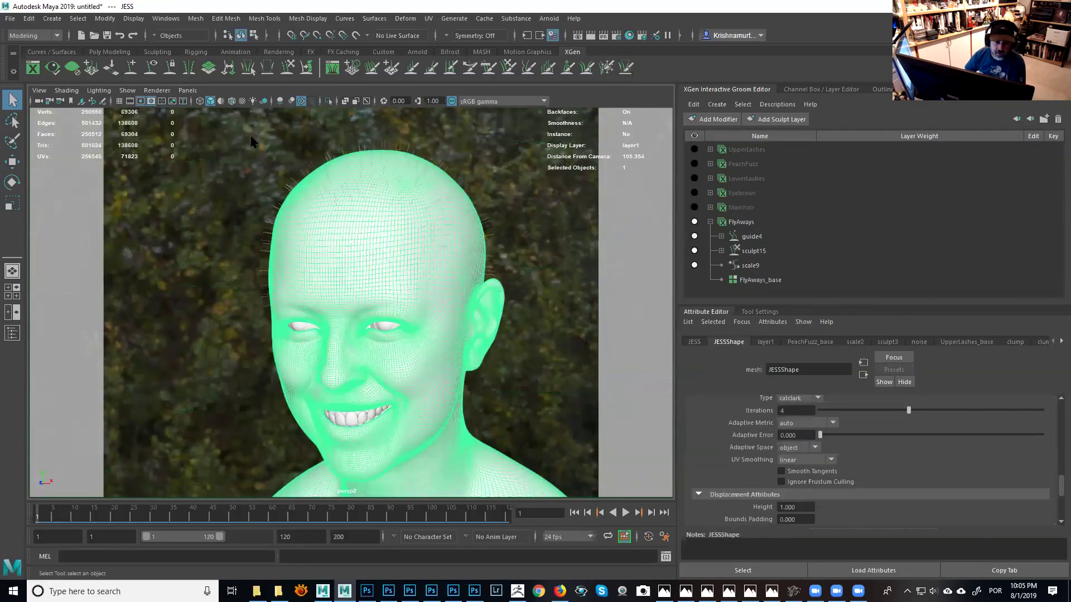
Save the scene under the new name JessicaGroom_CLEAN_SCENE2.mb in the project's scenes folder.
{"action": "left_click", "coordinate": [10, 19]}
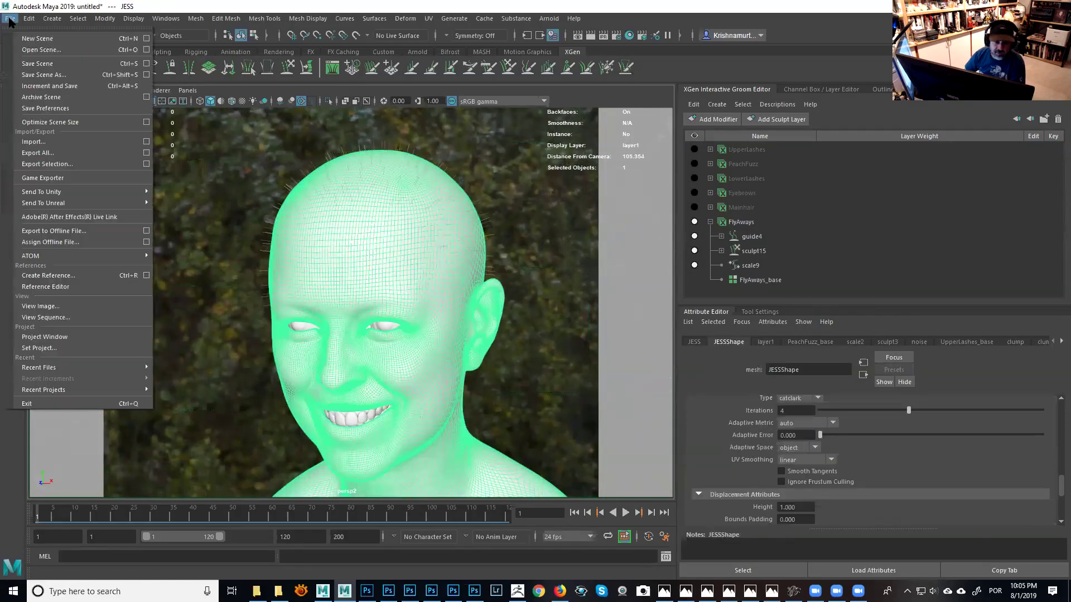
{"action": "left_click", "coordinate": [35, 74]}
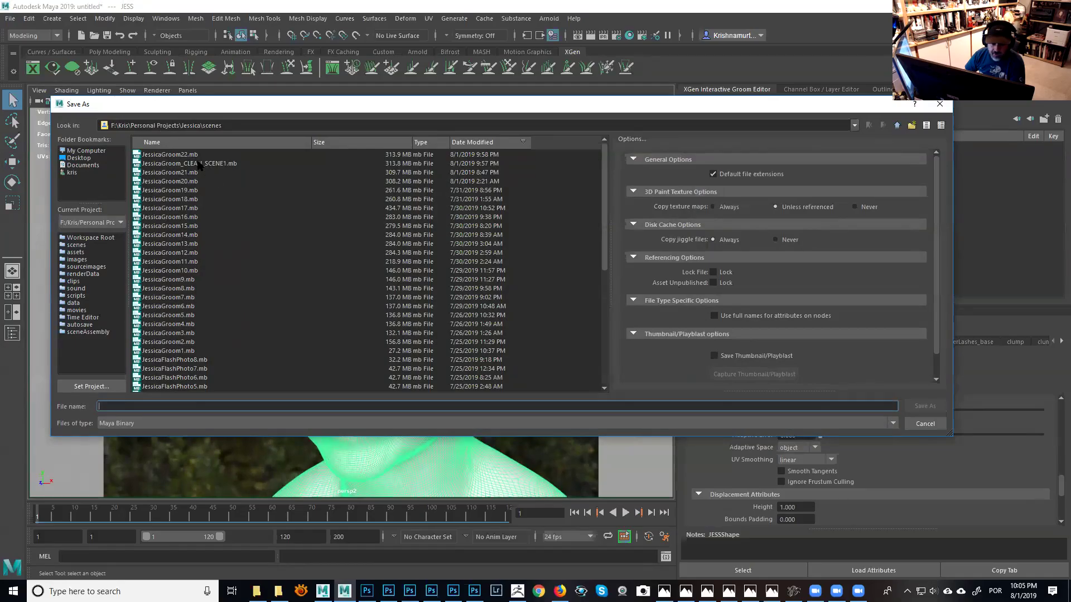
{"action": "left_click", "coordinate": [198, 164]}
{"action": "left_click", "coordinate": [178, 407]}
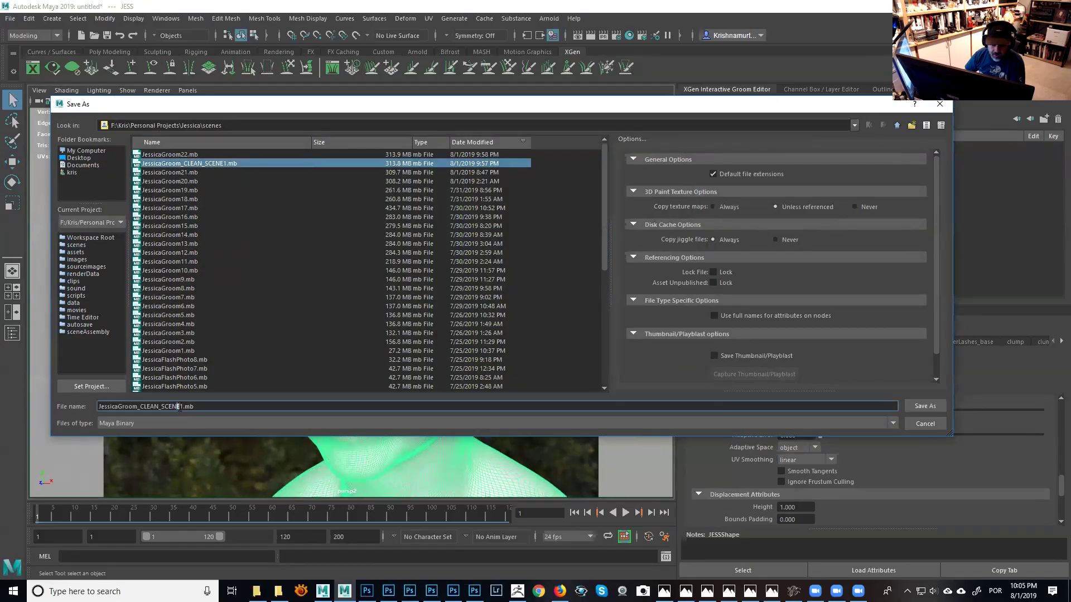
{"action": "key", "text": "shift+Home"}
{"action": "left_click", "coordinate": [180, 410]}
{"action": "type", "text": "2"}
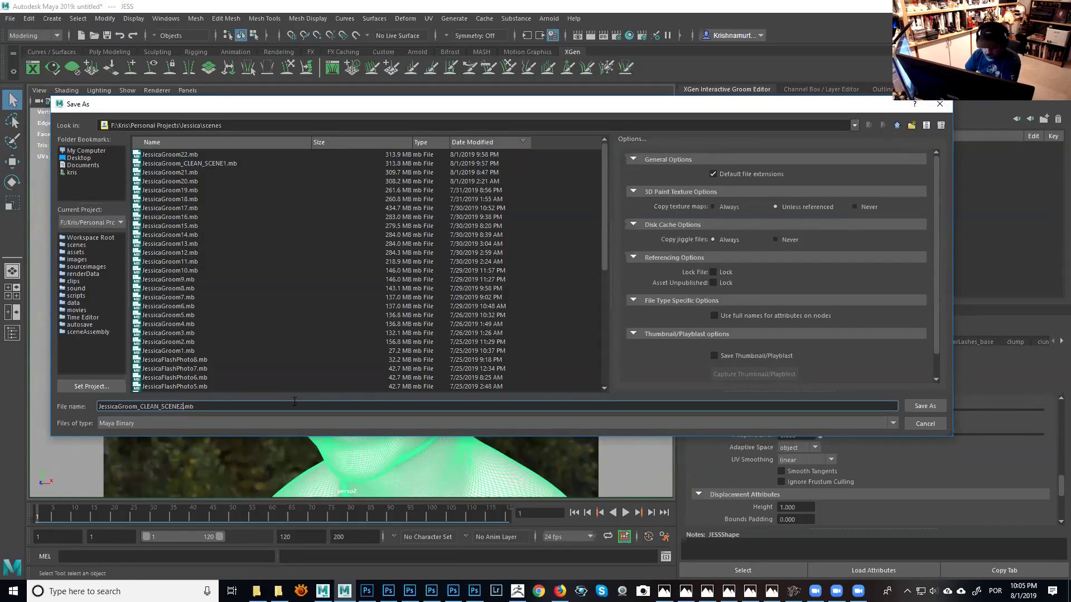
{"action": "left_click", "coordinate": [924, 406]}
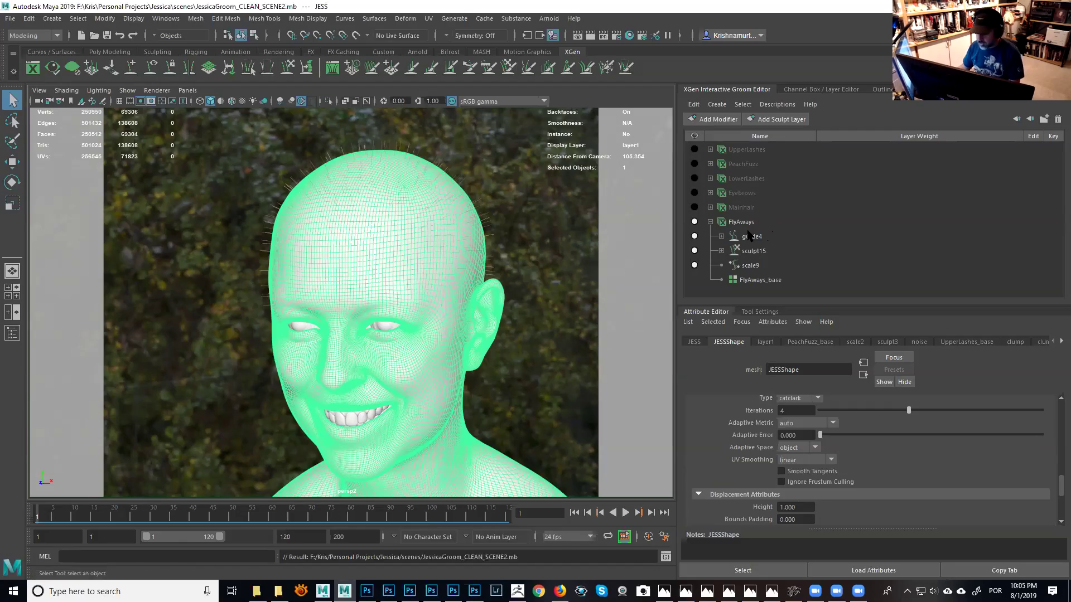
Expand FlyAways' guide4 down to inGuide4's sculpt16, make its Sculpt Layer 1 the editable layer and select inGuide4.
{"action": "left_click", "coordinate": [721, 251]}
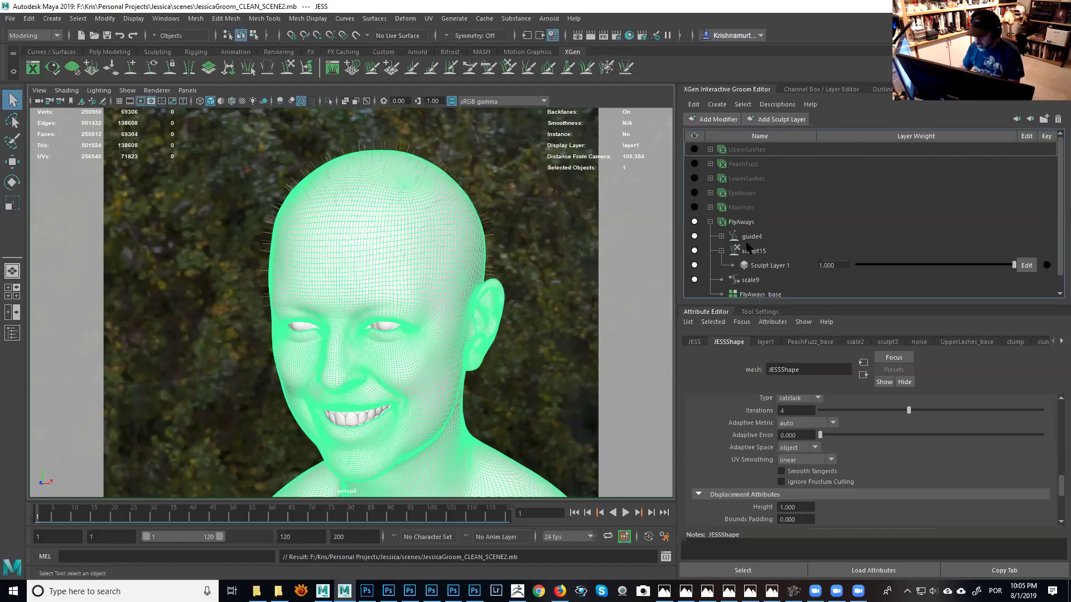
{"action": "left_click", "coordinate": [721, 236]}
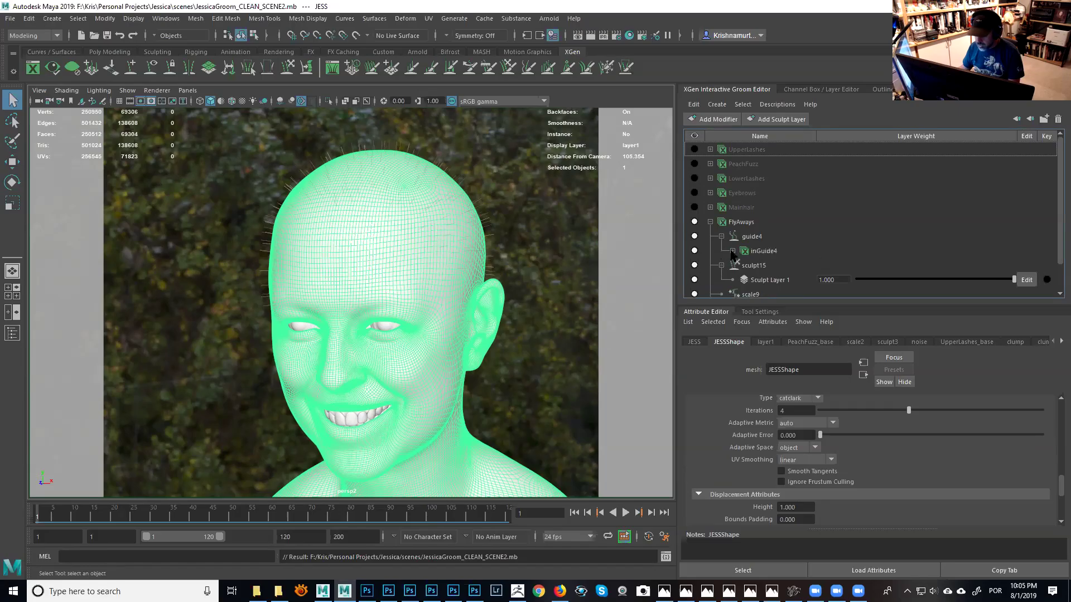
{"action": "left_click", "coordinate": [732, 252]}
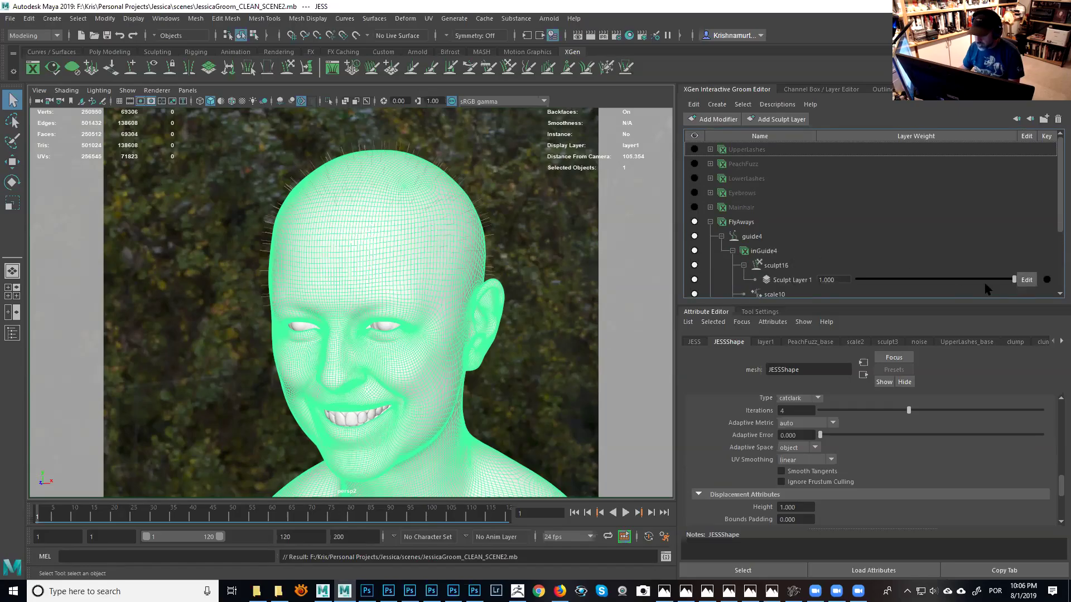
{"action": "left_click", "coordinate": [1027, 280]}
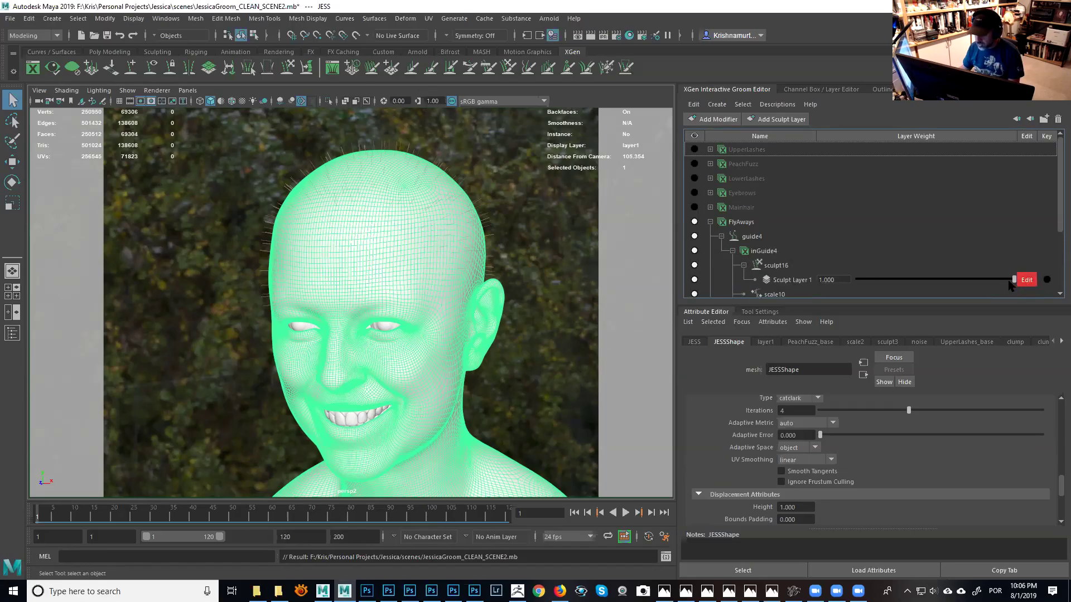
{"action": "left_click", "coordinate": [762, 251]}
{"action": "left_click_drag", "start_coordinate": [416, 215], "coordinate": [454, 170], "text": "alt"}
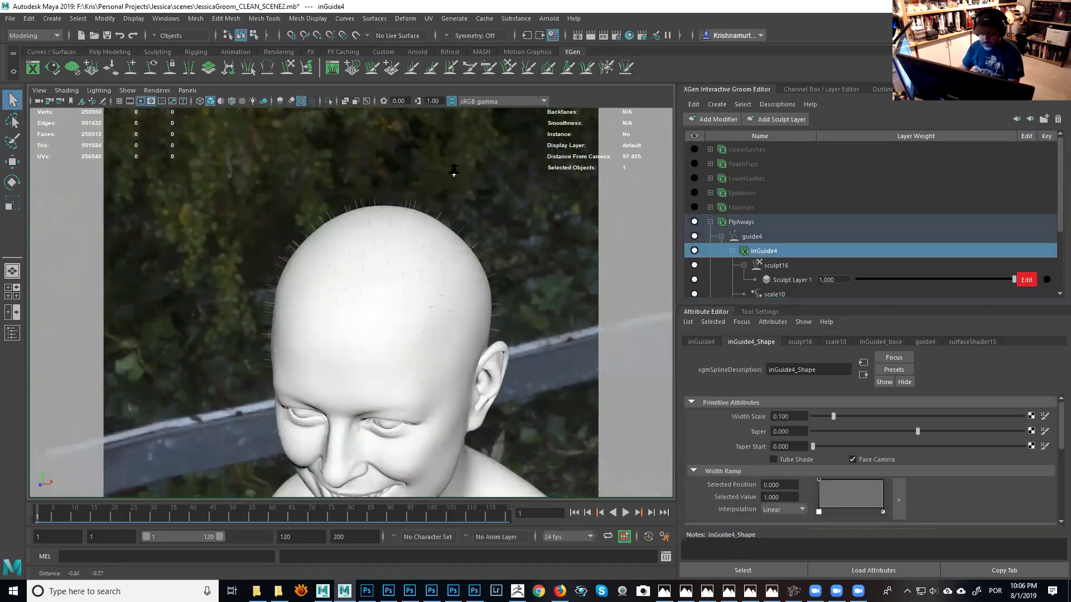
{"action": "scroll", "coordinate": [476, 228], "scroll_direction": "up", "scroll_amount": 5}
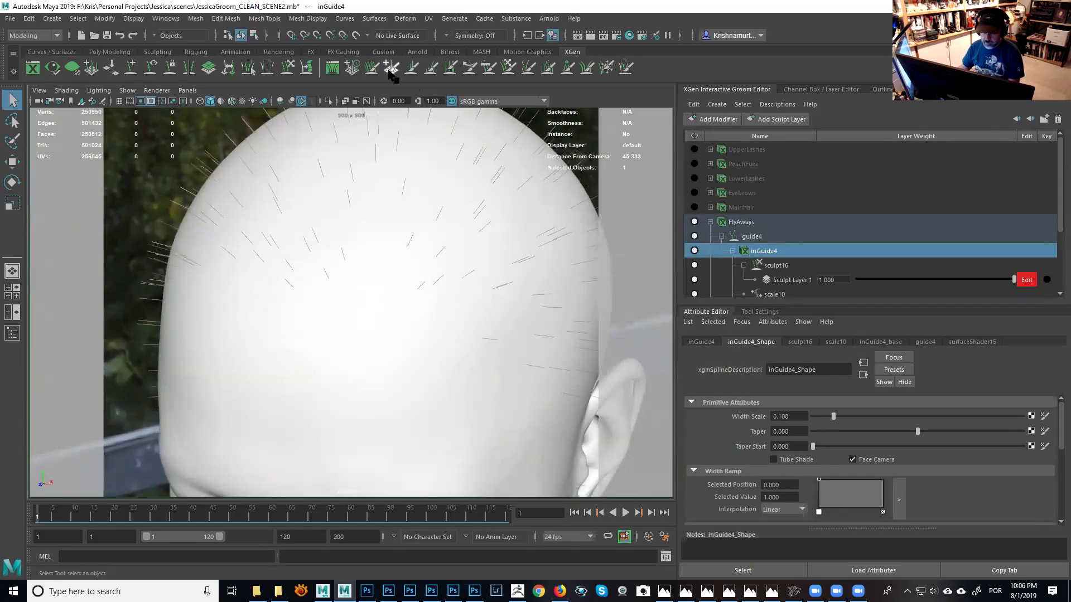
Turn the Place brush's symmetry off and place a single guide on the upper front of the scalp.
{"action": "left_click", "coordinate": [391, 68]}
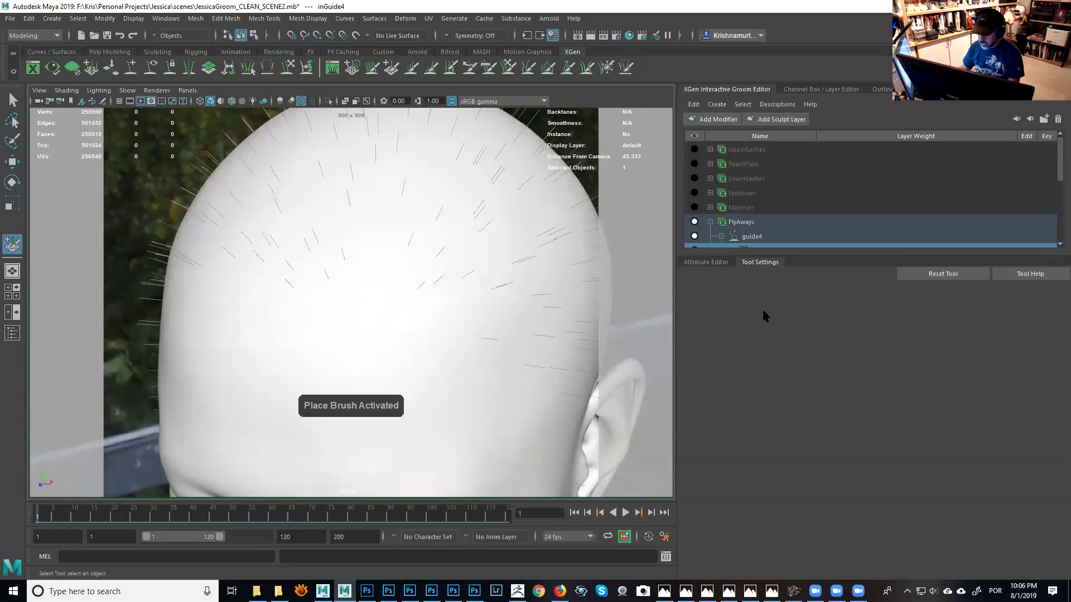
{"action": "scroll", "coordinate": [514, 287], "scroll_direction": "down", "scroll_amount": 4}
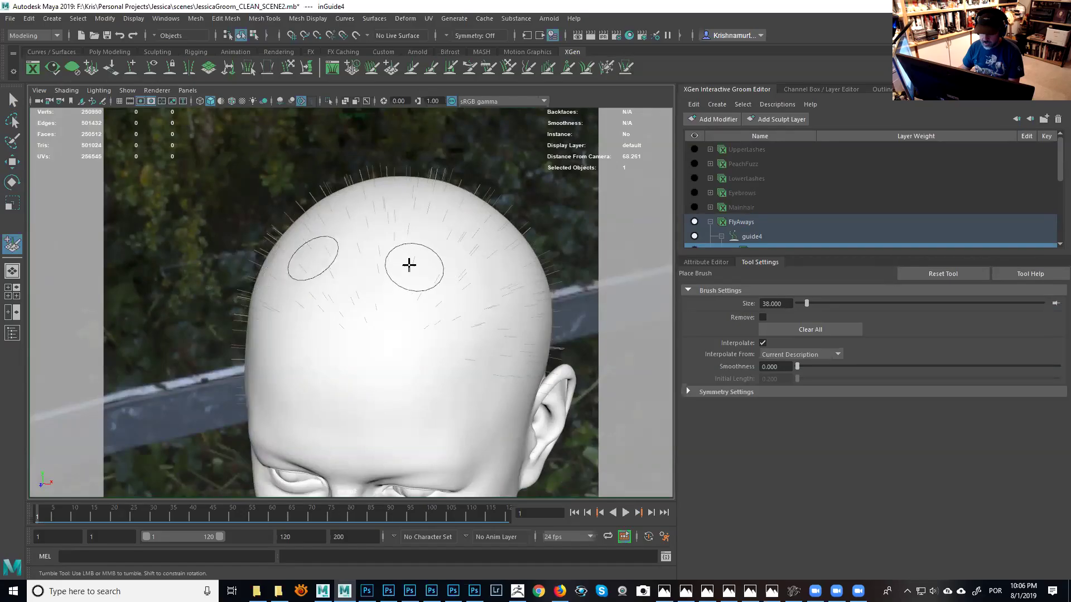
{"action": "left_click", "coordinate": [722, 394]}
{"action": "left_click", "coordinate": [792, 411]}
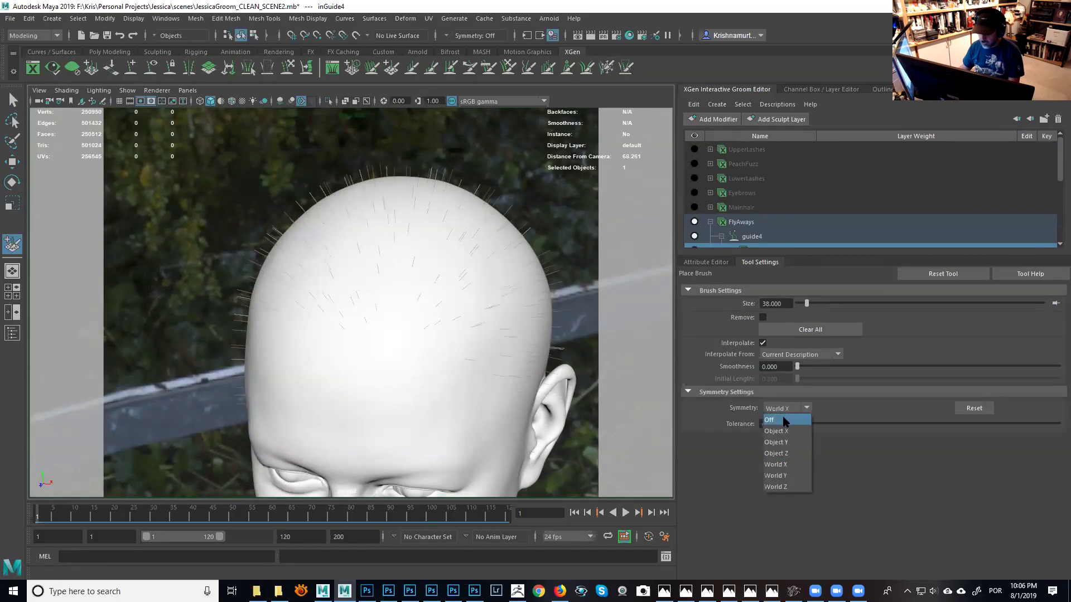
{"action": "left_click", "coordinate": [783, 420]}
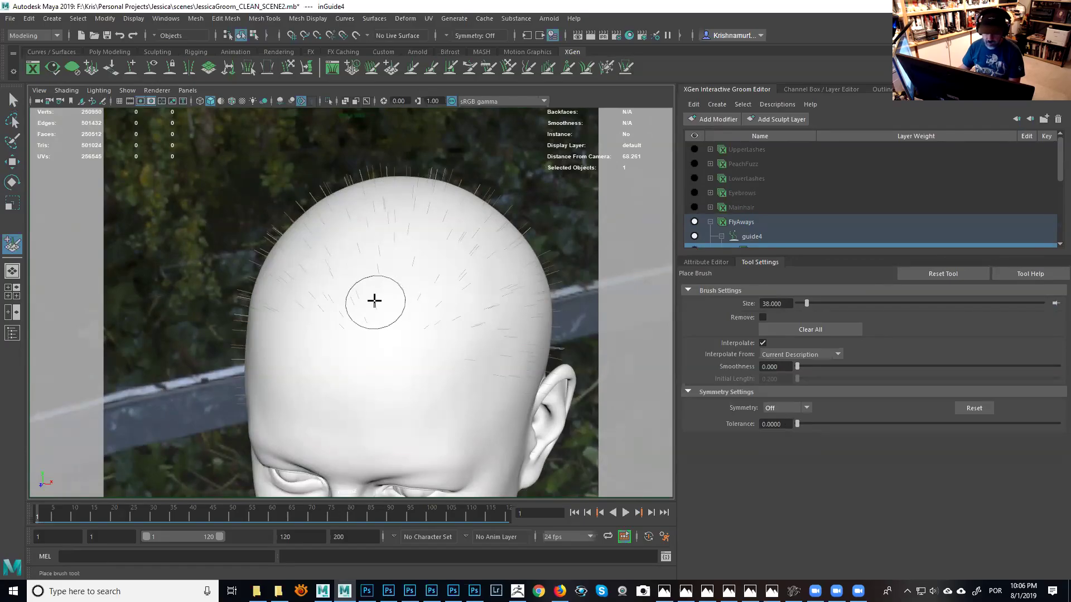
{"action": "left_click", "coordinate": [376, 301]}
Turn symmetry off for the Length brush and lengthen the newly placed guide on the scalp.
{"action": "left_click_drag", "start_coordinate": [404, 339], "coordinate": [454, 303], "text": "alt"}
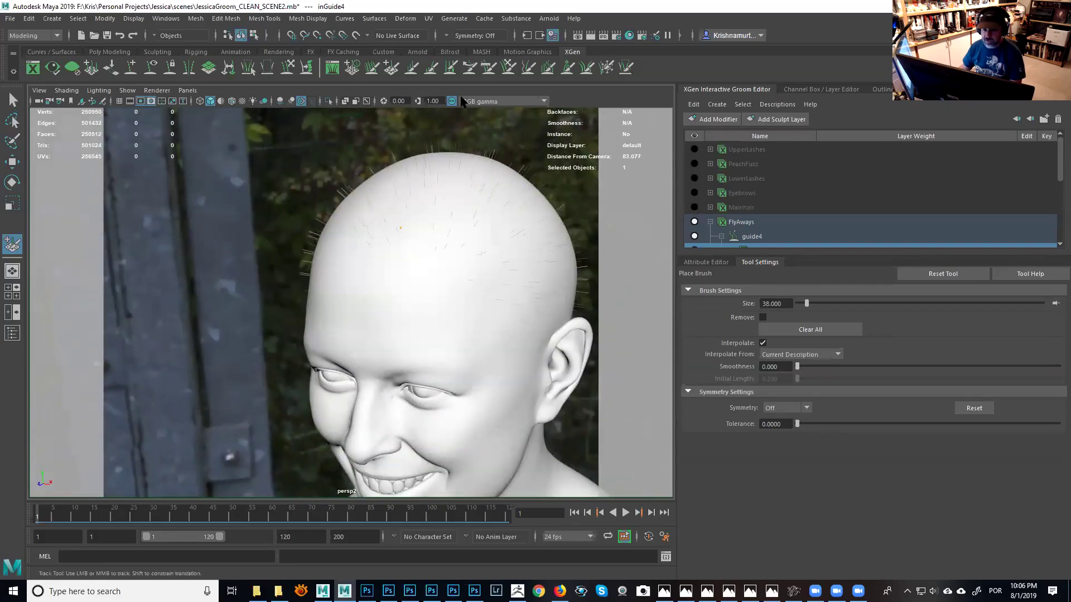
{"action": "left_click", "coordinate": [408, 71]}
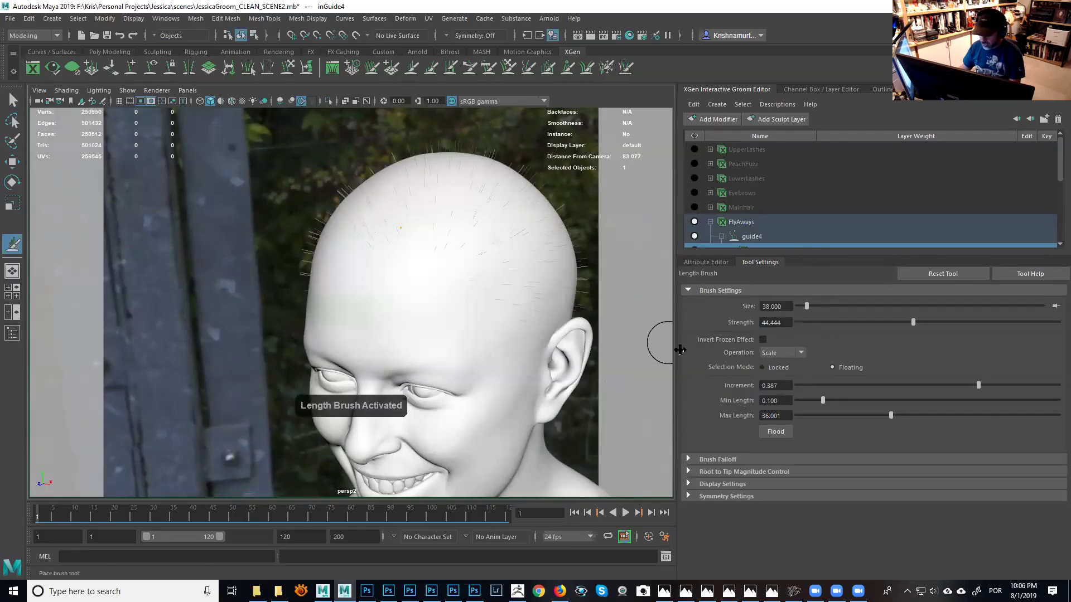
{"action": "left_click", "coordinate": [759, 496]}
{"action": "left_click", "coordinate": [786, 512]}
{"action": "left_click", "coordinate": [769, 524]}
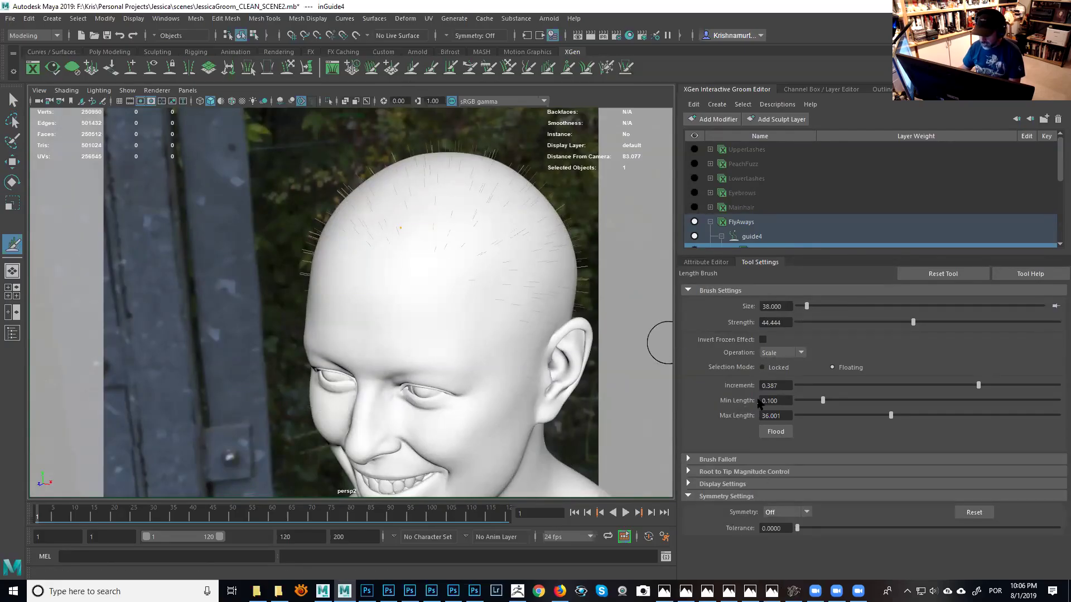
{"action": "mouse_move", "coordinate": [411, 218]}
{"action": "left_mouse_down"}
{"action": "mouse_move", "coordinate": [409, 227]}
{"action": "mouse_move", "coordinate": [397, 210]}
{"action": "mouse_move", "coordinate": [420, 244]}
{"action": "left_mouse_up"}
{"action": "scroll", "coordinate": [403, 231], "scroll_direction": "down", "scroll_amount": 4}
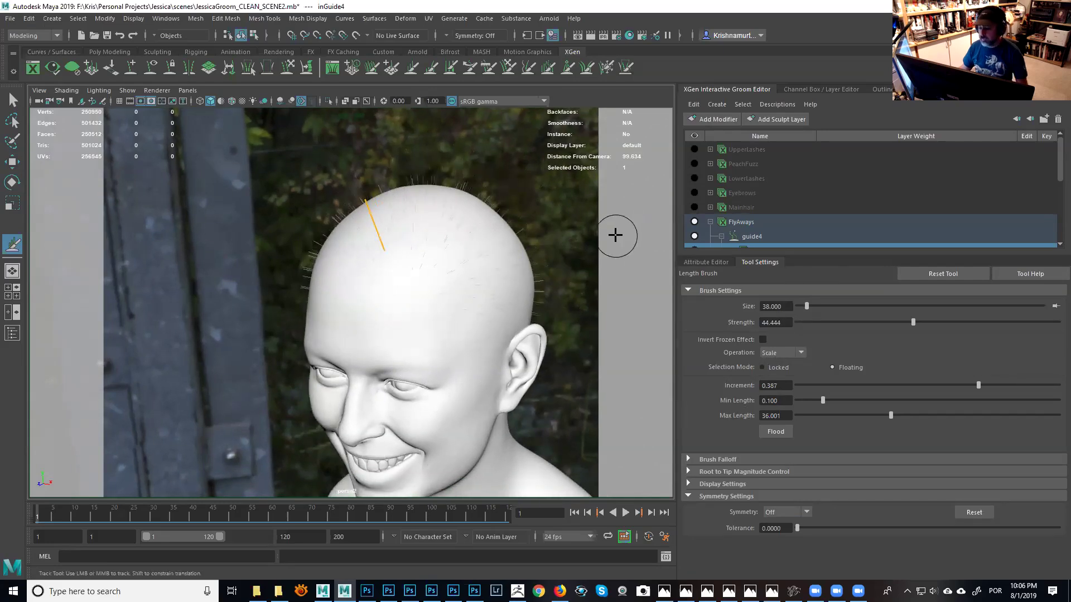
Enlarge the groom list and examine the new guide's setup, going through sculpt16, Sculpt Layer 1, inGuide4, guide4 and the head mesh.
{"action": "left_click_drag", "start_coordinate": [817, 255], "coordinate": [817, 315]}
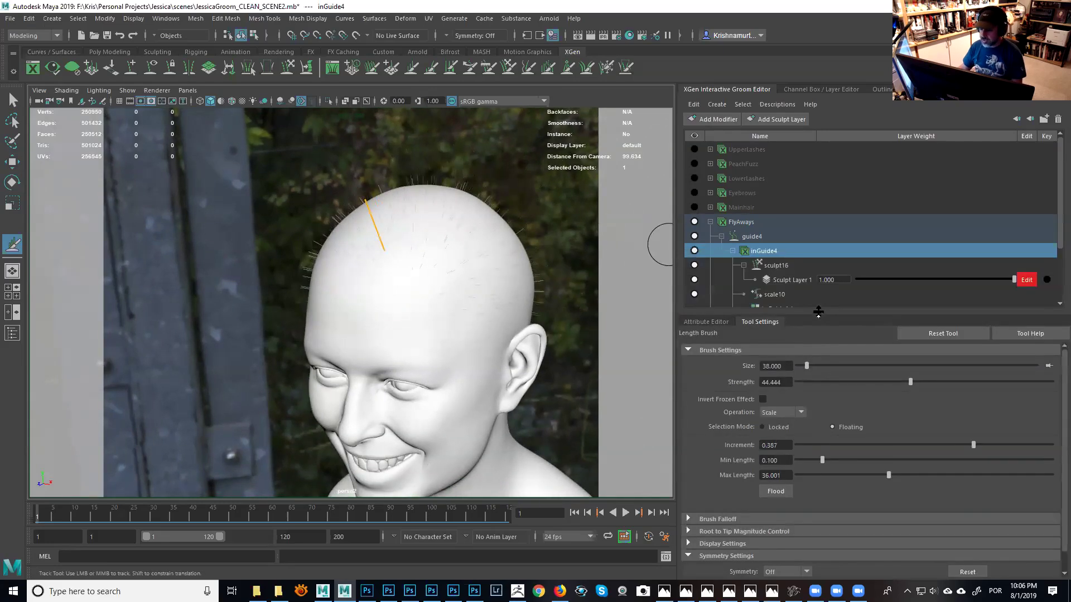
{"action": "left_click", "coordinate": [778, 266]}
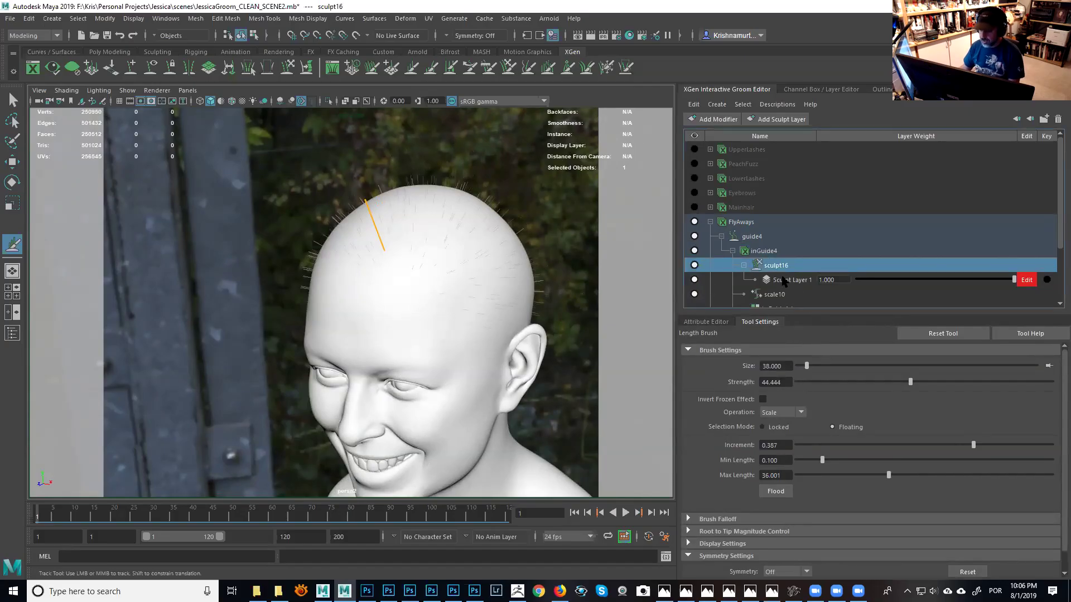
{"action": "left_click", "coordinate": [789, 281]}
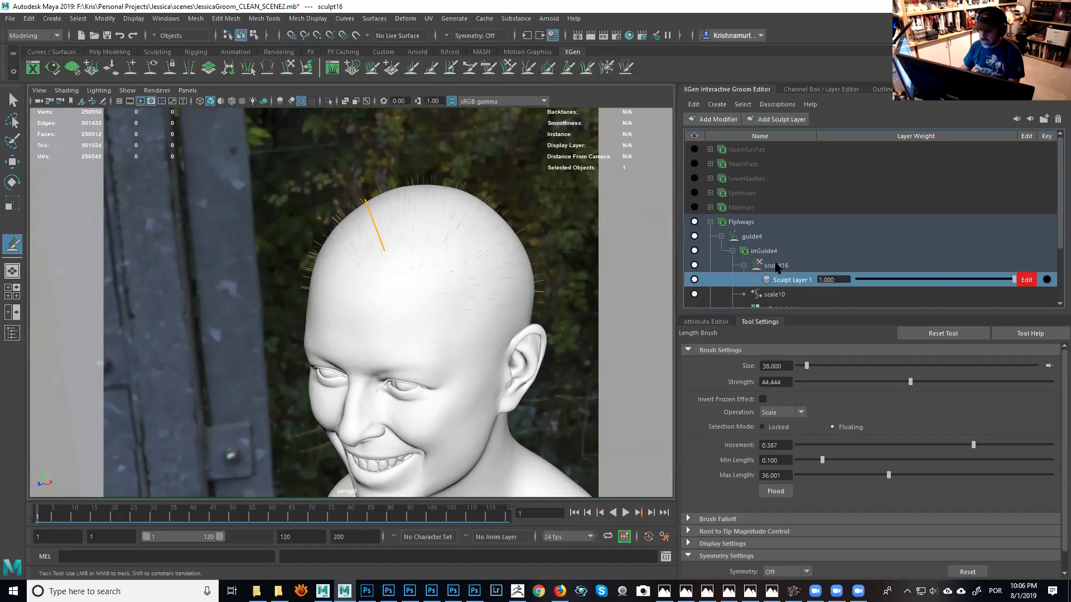
{"action": "left_click", "coordinate": [752, 239]}
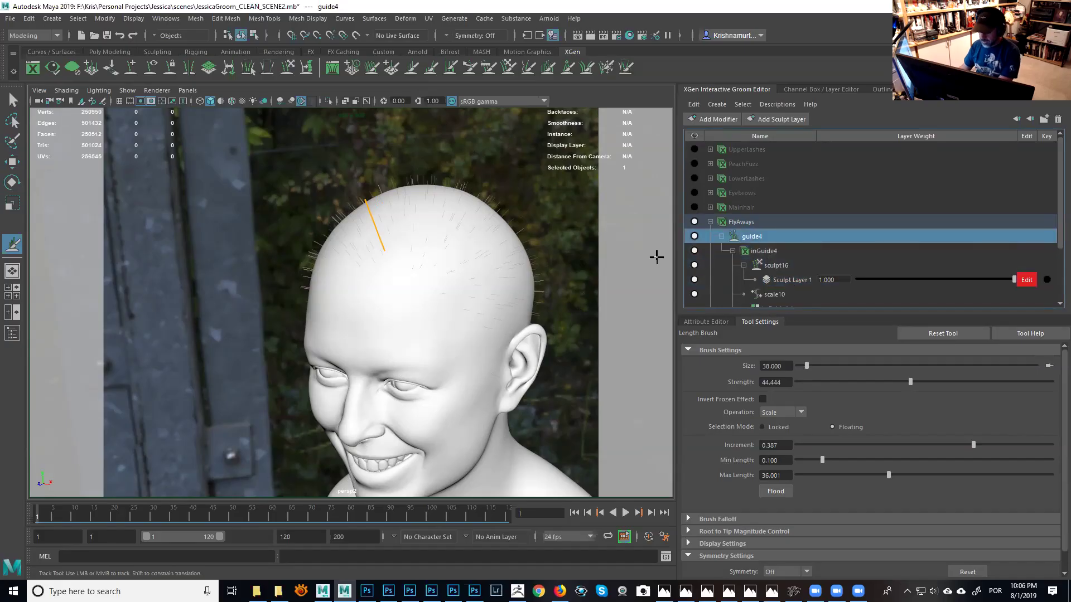
{"action": "left_click", "coordinate": [12, 100]}
{"action": "left_click", "coordinate": [490, 220]}
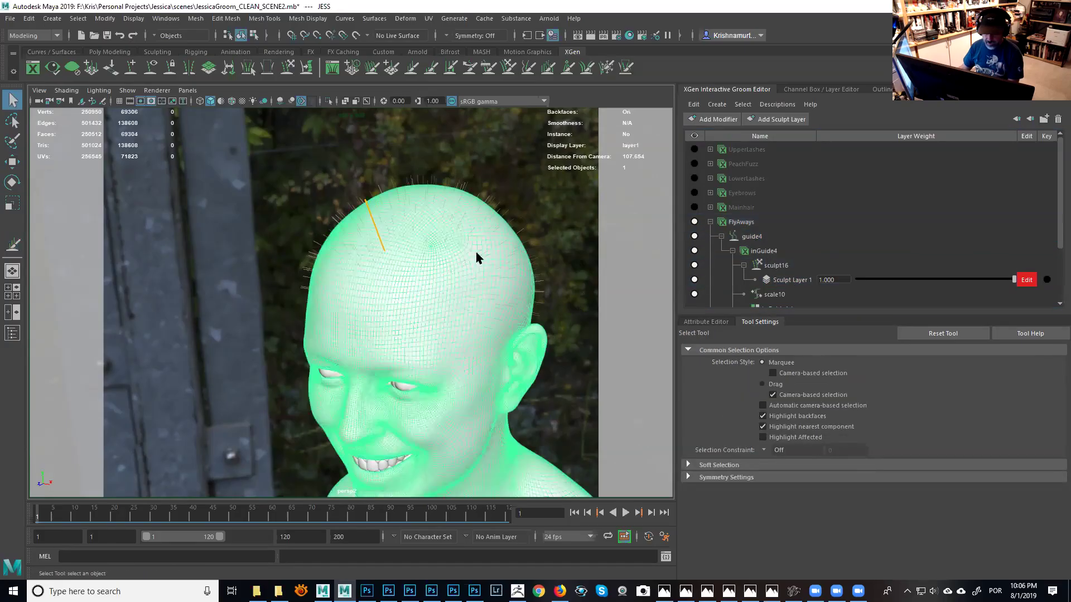
{"action": "scroll", "coordinate": [481, 307], "scroll_direction": "up", "scroll_amount": 3}
{"action": "scroll", "coordinate": [296, 242], "scroll_direction": "up", "scroll_amount": 2}
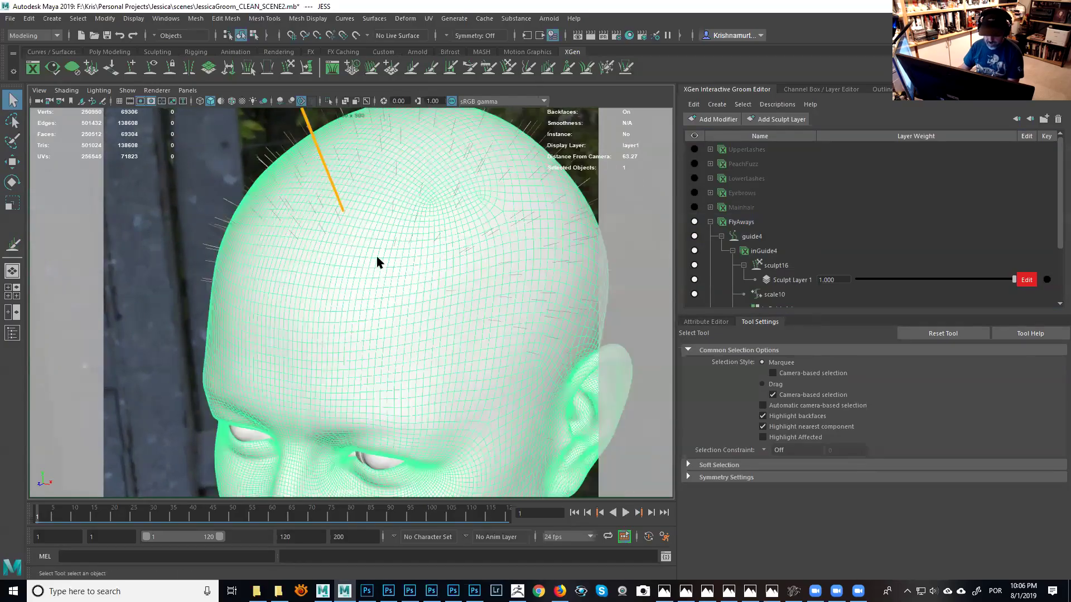
{"action": "right_click_drag", "start_coordinate": [397, 259], "coordinate": [401, 282]}
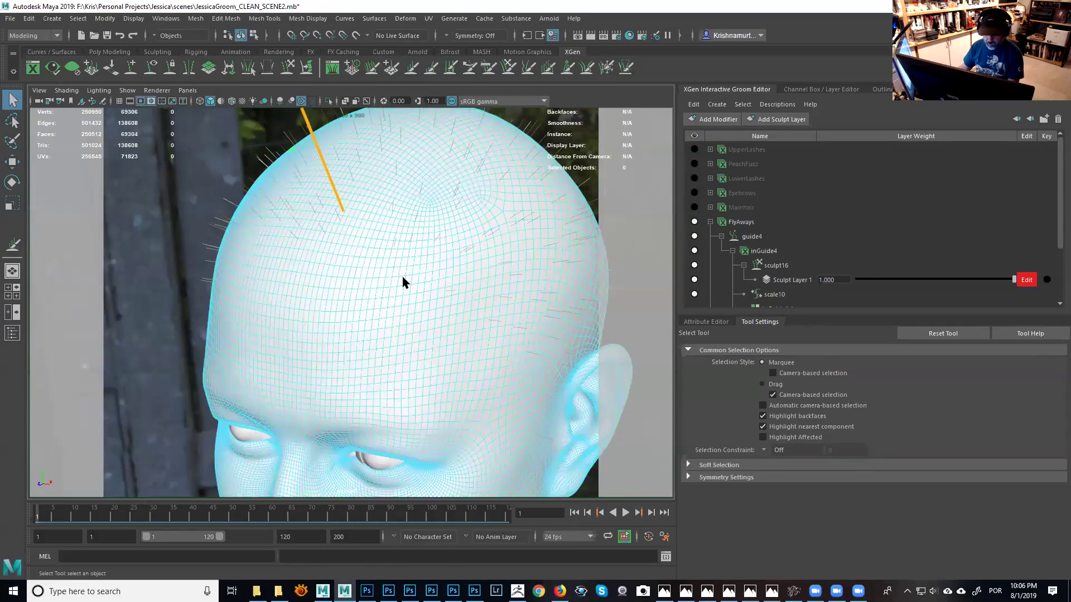
{"action": "scroll", "coordinate": [420, 284], "scroll_direction": "down", "scroll_amount": 3}
{"action": "left_click_drag", "start_coordinate": [425, 277], "coordinate": [474, 279], "text": "alt"}
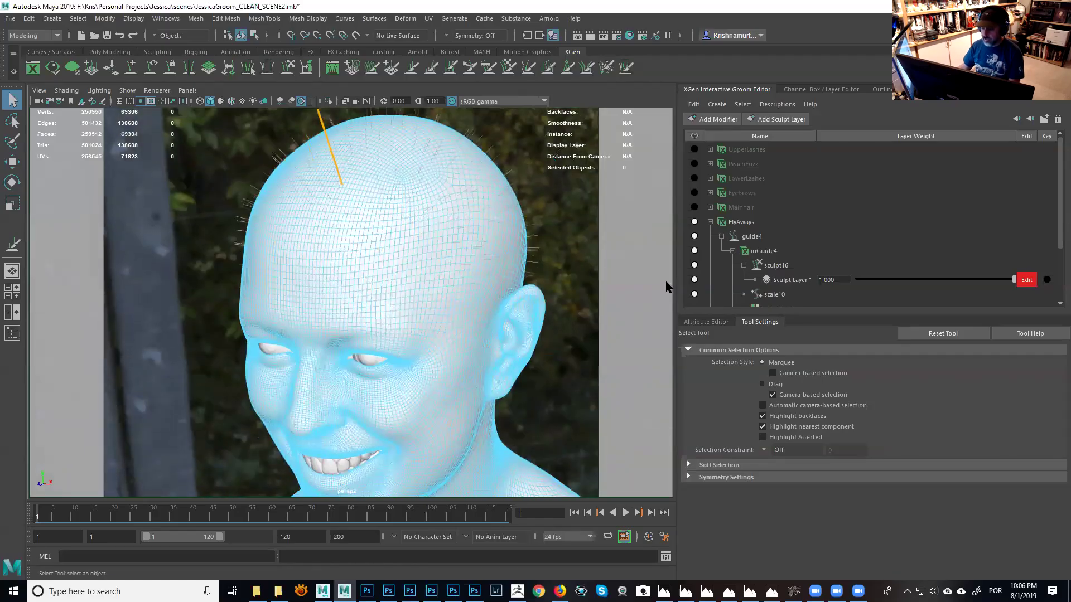
{"action": "left_click", "coordinate": [764, 252]}
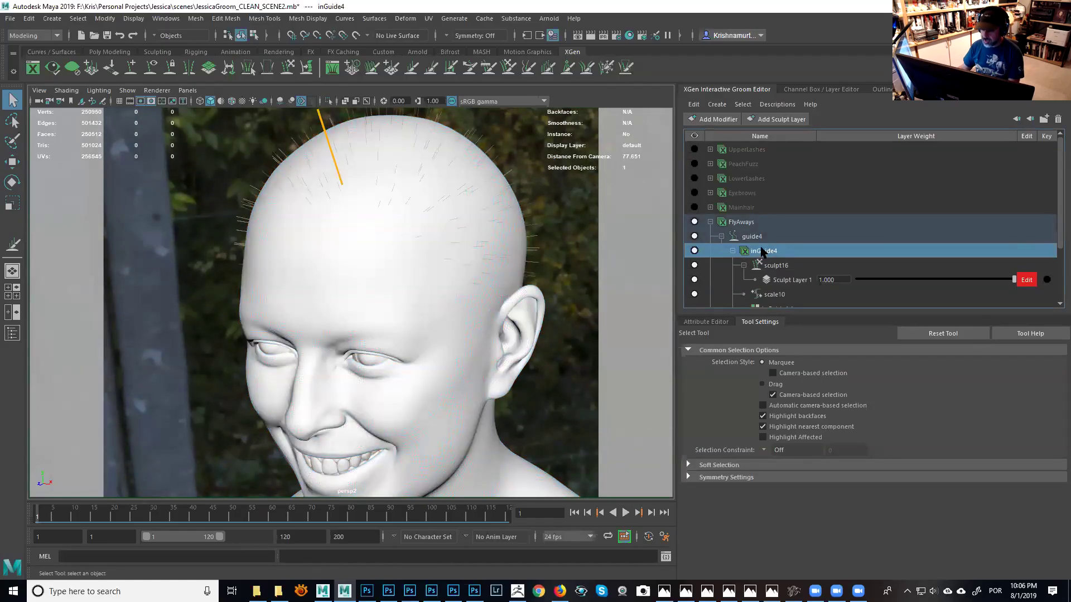
{"action": "left_click", "coordinate": [753, 238]}
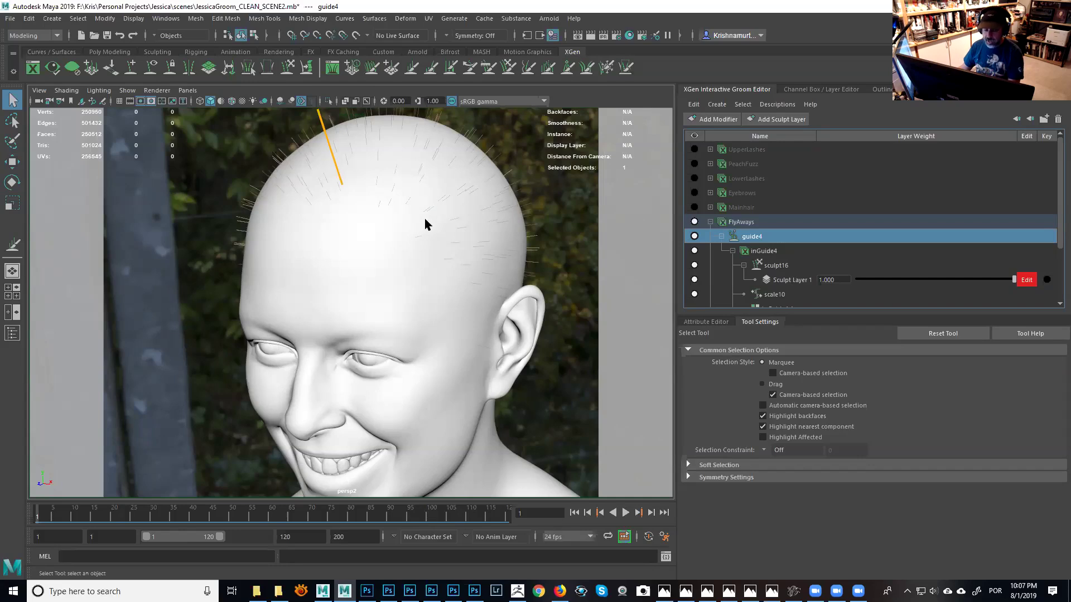
{"action": "left_click_drag", "start_coordinate": [418, 222], "coordinate": [388, 250], "text": "alt"}
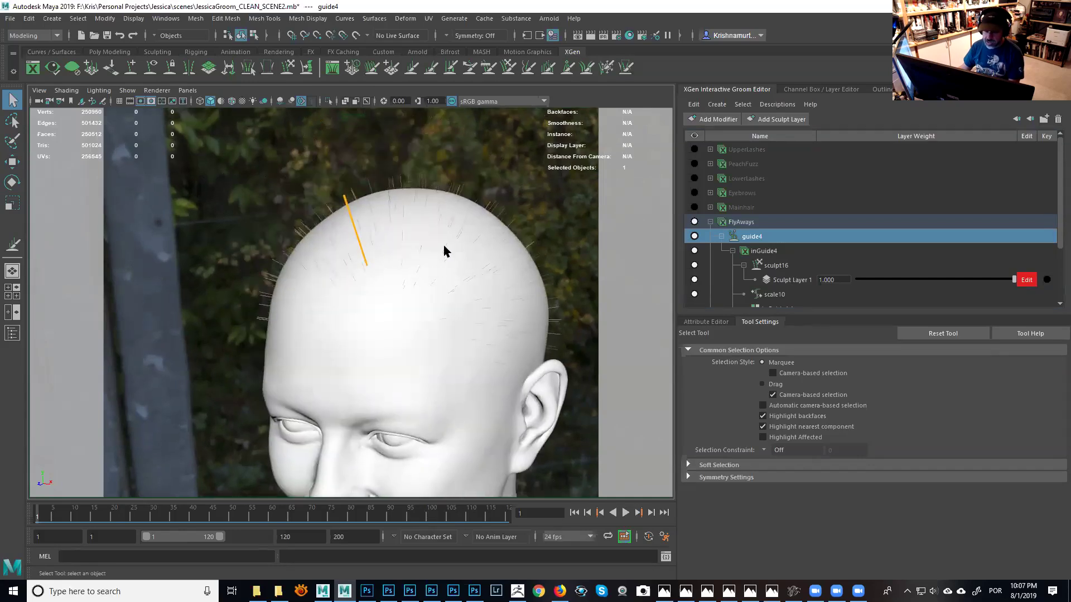
Place a second inGuide4 guide on the upper scalp beside the first one with the Place brush.
{"action": "left_click", "coordinate": [392, 66]}
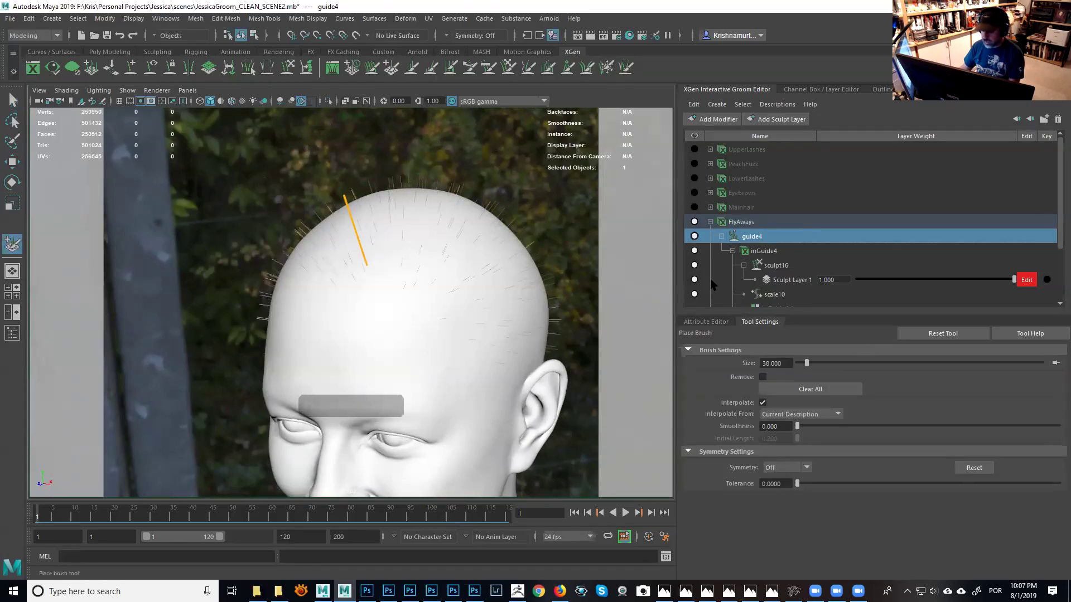
{"action": "left_click", "coordinate": [767, 252]}
{"action": "scroll", "coordinate": [473, 268], "scroll_direction": "up", "scroll_amount": 3}
{"action": "left_click", "coordinate": [467, 280]}
{"action": "mouse_move", "coordinate": [485, 299]}
{"action": "left_mouse_down", "text": "alt"}
{"action": "mouse_move", "coordinate": [495, 294]}
{"action": "mouse_move", "coordinate": [486, 286]}
{"action": "left_mouse_up", "text": "alt"}
{"action": "right_click_drag", "start_coordinate": [487, 286], "coordinate": [447, 270], "text": "alt"}
{"action": "left_click_drag", "start_coordinate": [446, 270], "coordinate": [395, 260], "text": "alt"}
{"action": "right_click_drag", "start_coordinate": [395, 260], "coordinate": [475, 275], "text": "alt"}
{"action": "middle_click_drag", "start_coordinate": [476, 275], "coordinate": [390, 276], "text": "alt"}
{"action": "left_click", "coordinate": [379, 275]}
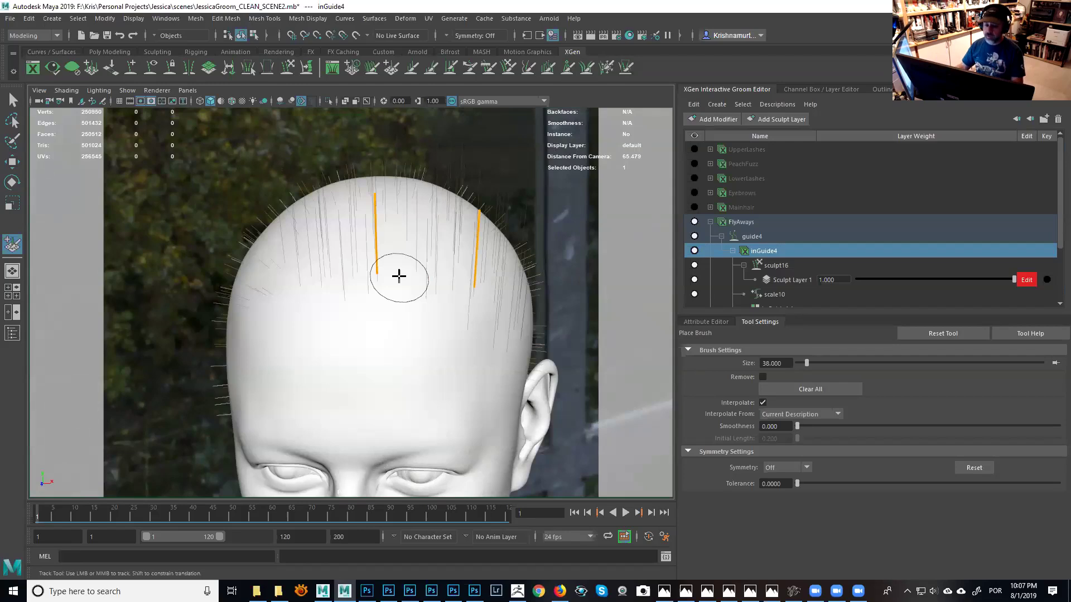
Lengthen both inGuide4 guides with the Length brush until they extend well above the scalp, raising the brush size to 76.
{"action": "left_click_drag", "start_coordinate": [419, 285], "coordinate": [438, 241], "text": "alt"}
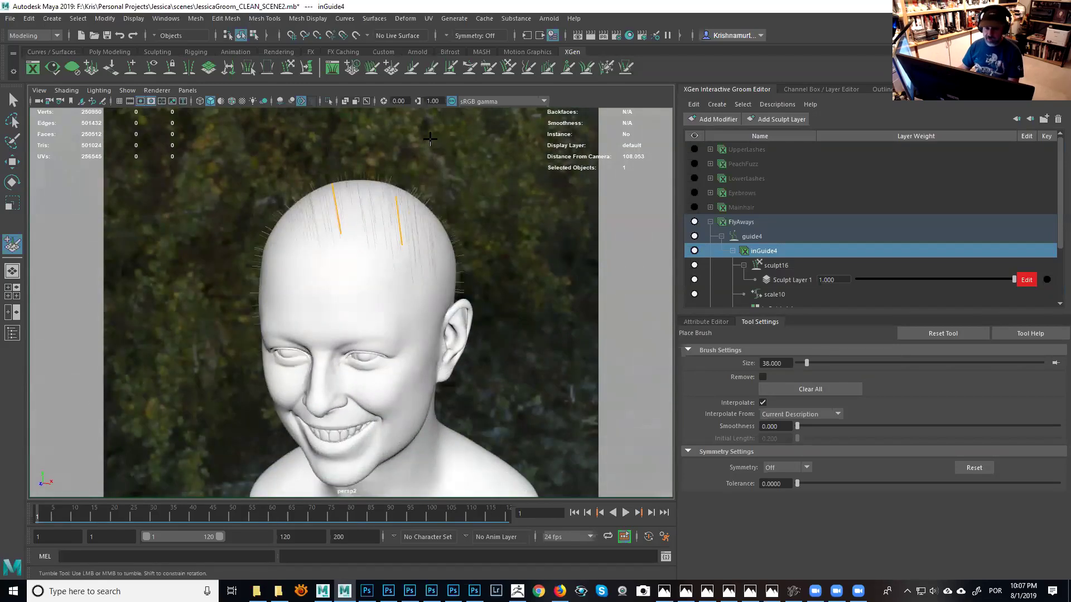
{"action": "left_click", "coordinate": [413, 68]}
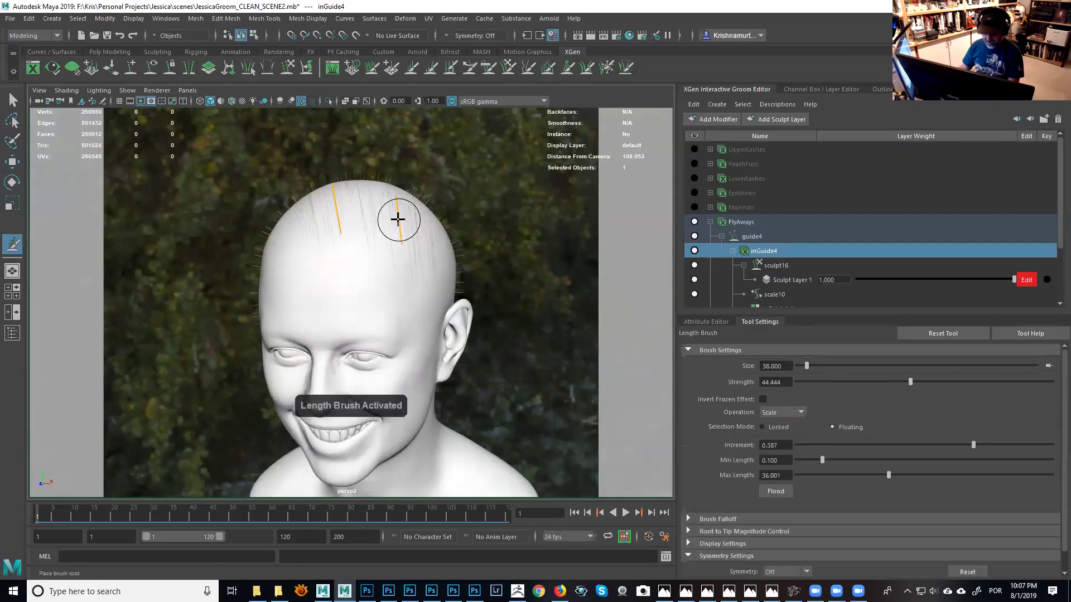
{"action": "left_click_drag", "start_coordinate": [398, 221], "coordinate": [406, 252]}
{"action": "middle_click_drag", "start_coordinate": [406, 251], "coordinate": [415, 278], "text": "alt"}
{"action": "left_click_drag", "start_coordinate": [341, 246], "coordinate": [347, 241]}
{"action": "left_click_drag", "start_coordinate": [415, 260], "coordinate": [417, 261]}
{"action": "left_click_drag", "start_coordinate": [350, 237], "coordinate": [348, 237]}
{"action": "left_click_drag", "start_coordinate": [360, 231], "coordinate": [390, 288], "text": "alt"}
{"action": "middle_click_drag", "start_coordinate": [390, 288], "coordinate": [440, 374], "text": "alt"}
{"action": "right_click_drag", "start_coordinate": [377, 256], "coordinate": [356, 236], "text": "alt"}
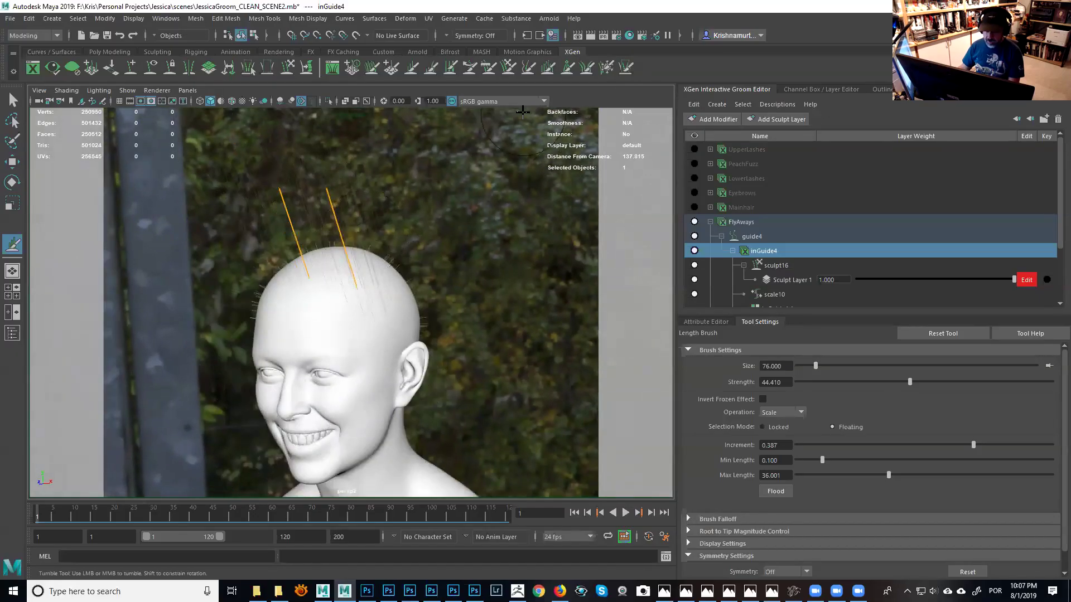
Switch to the Comb brush for the FlyAways guides, set its size to 137 and turn off Invert Frozen Effect.
{"action": "left_click", "coordinate": [490, 66]}
{"action": "right_click_drag", "start_coordinate": [403, 289], "coordinate": [400, 284], "text": "alt"}
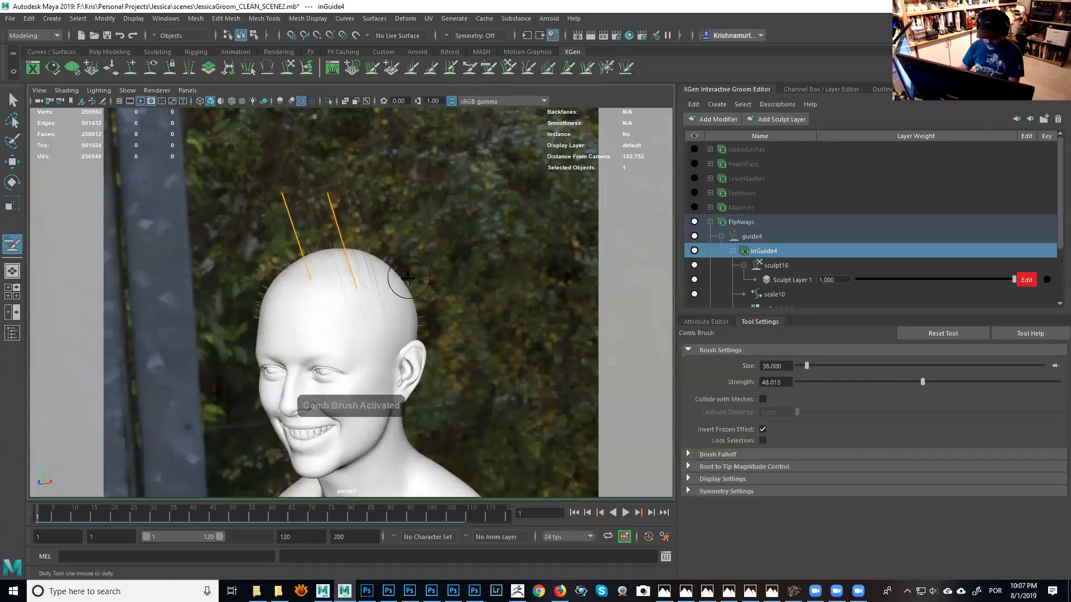
{"action": "left_click_drag", "start_coordinate": [404, 273], "coordinate": [672, 285]}
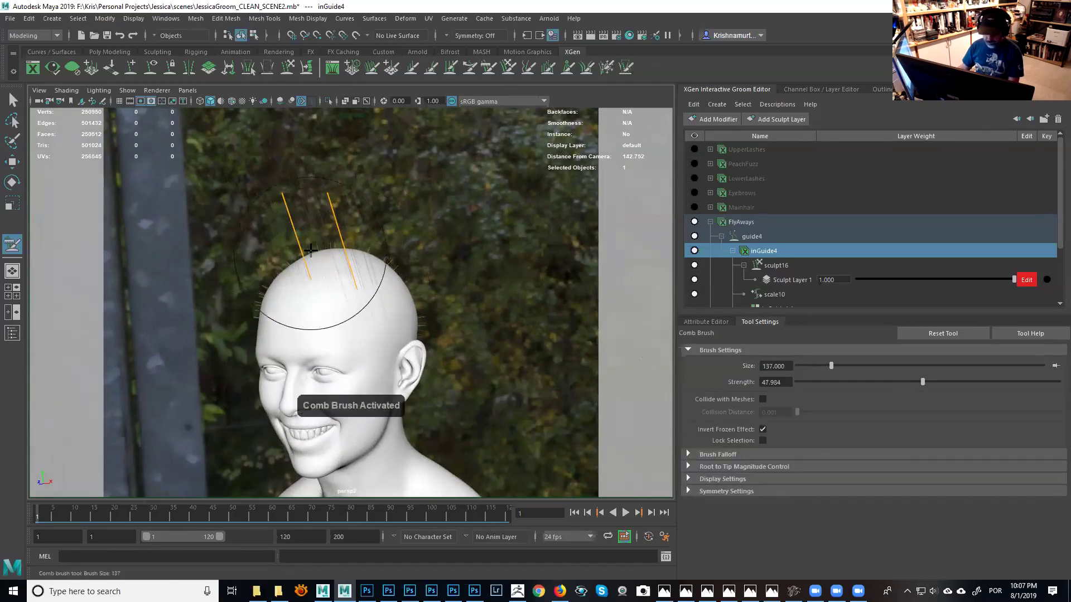
{"action": "left_click_drag", "start_coordinate": [324, 254], "coordinate": [292, 213], "text": "alt"}
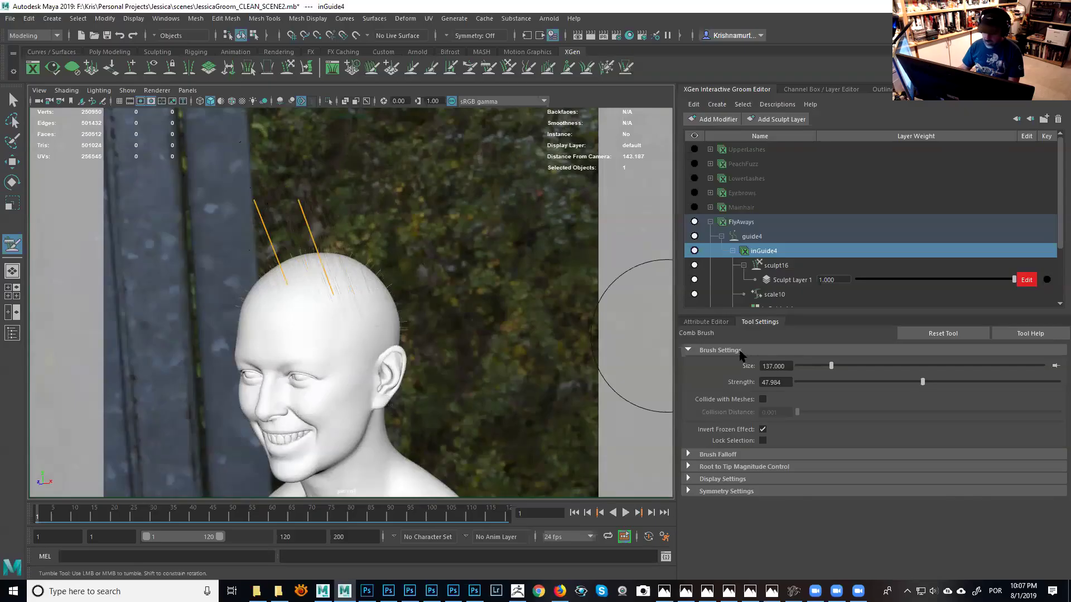
{"action": "left_click", "coordinate": [774, 267]}
{"action": "left_click", "coordinate": [768, 250]}
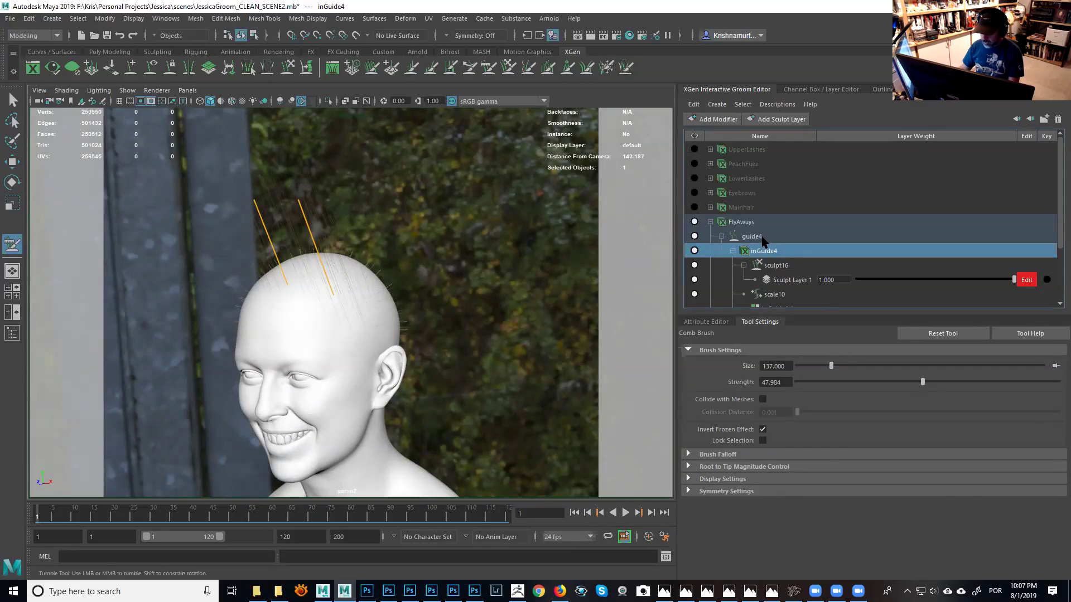
{"action": "left_click", "coordinate": [766, 236]}
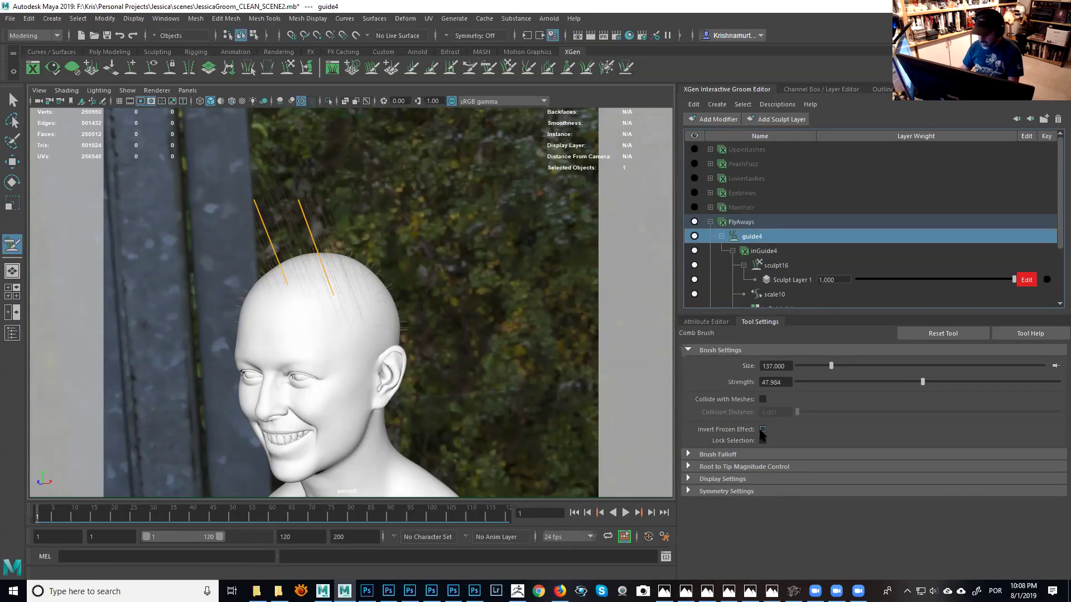
Comb the two scalp guides apart so that they bend outward toward opposite sides of the head.
{"action": "left_click_drag", "start_coordinate": [308, 196], "coordinate": [406, 196]}
{"action": "left_click_drag", "start_coordinate": [346, 247], "coordinate": [439, 222], "text": "alt"}
{"action": "middle_click_drag", "start_coordinate": [440, 222], "coordinate": [283, 239], "text": "alt"}
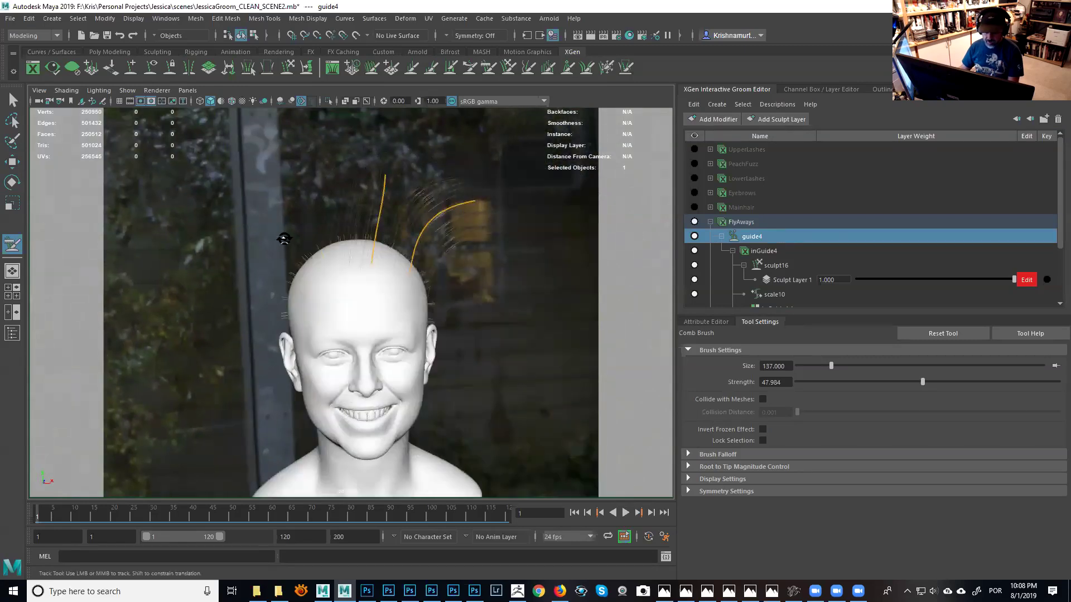
{"action": "left_click_drag", "start_coordinate": [385, 173], "coordinate": [322, 157]}
{"action": "mouse_move", "coordinate": [335, 194]}
{"action": "left_mouse_down"}
{"action": "mouse_move", "coordinate": [322, 193]}
{"action": "mouse_move", "coordinate": [355, 207]}
{"action": "left_mouse_up"}
{"action": "mouse_move", "coordinate": [355, 206]}
{"action": "middle_mouse_down", "text": "alt"}
{"action": "mouse_move", "coordinate": [348, 197]}
{"action": "mouse_move", "coordinate": [371, 254]}
{"action": "middle_mouse_up", "text": "alt"}
{"action": "left_click_drag", "start_coordinate": [371, 229], "coordinate": [337, 245]}
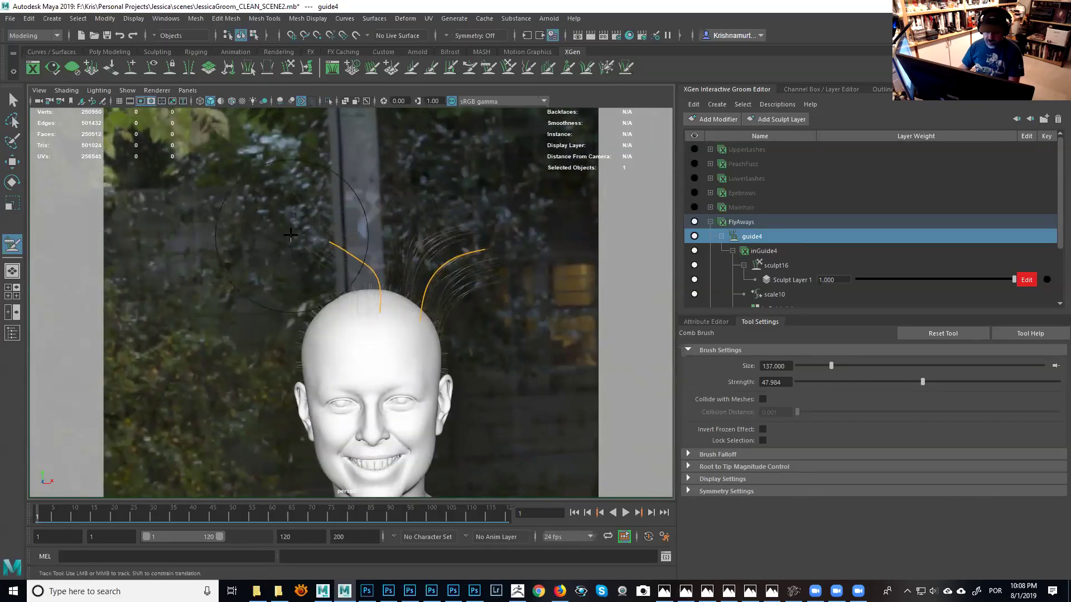
Comb the tips of both guides downward so they arch away from the scalp on each side.
{"action": "mouse_move", "coordinate": [281, 263]}
{"action": "left_mouse_down", "text": "alt"}
{"action": "mouse_move", "coordinate": [312, 257]}
{"action": "mouse_move", "coordinate": [268, 245]}
{"action": "mouse_move", "coordinate": [286, 239]}
{"action": "mouse_move", "coordinate": [263, 254]}
{"action": "mouse_move", "coordinate": [295, 233]}
{"action": "mouse_move", "coordinate": [329, 299]}
{"action": "mouse_move", "coordinate": [350, 263]}
{"action": "left_mouse_up", "text": "alt"}
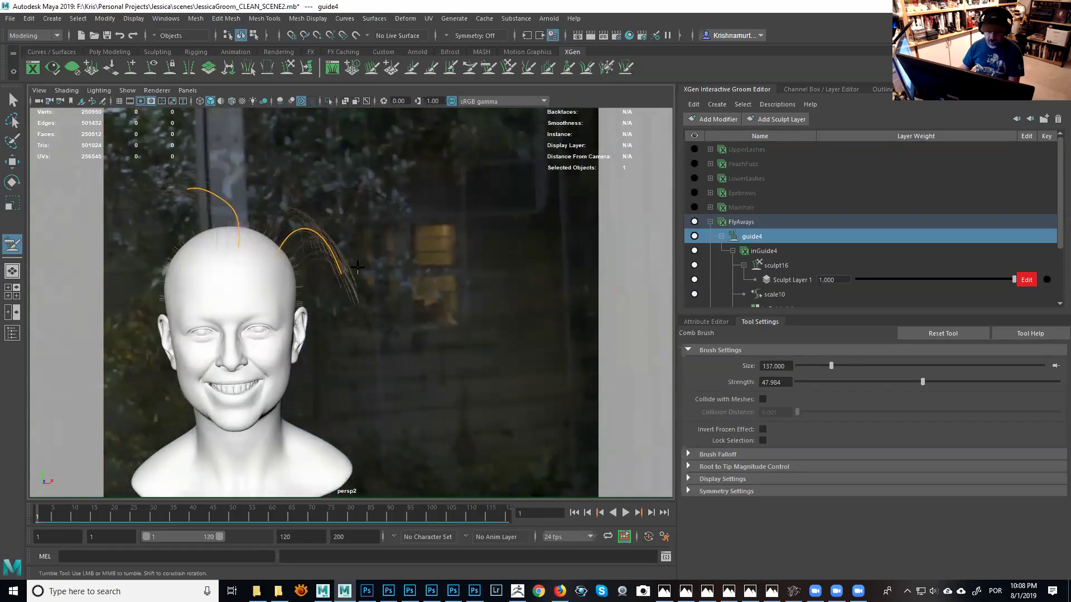
{"action": "middle_click_drag", "start_coordinate": [343, 268], "coordinate": [349, 179], "text": "alt"}
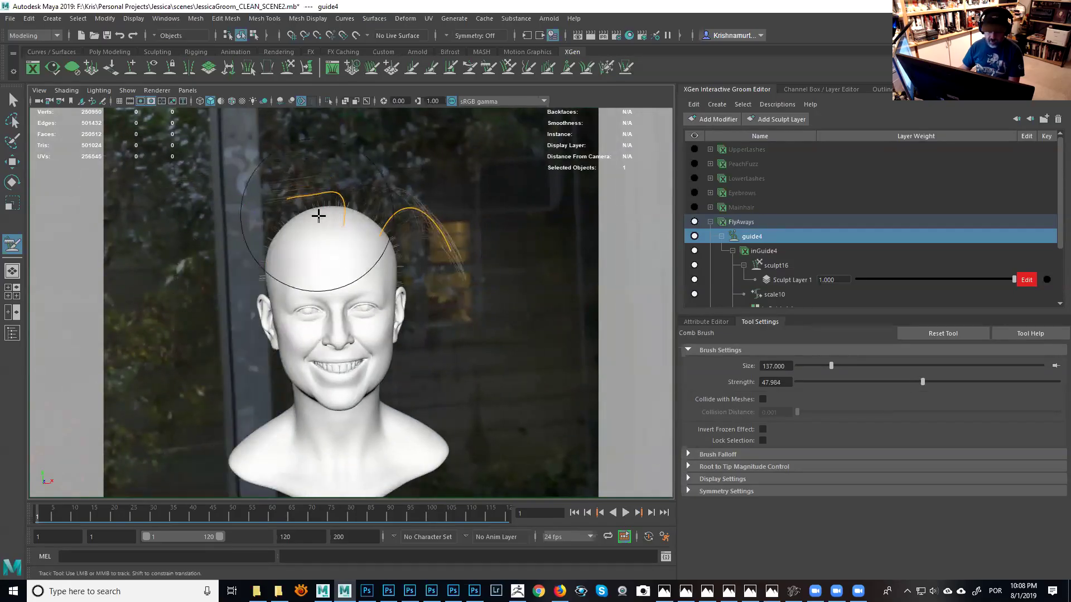
{"action": "left_click_drag", "start_coordinate": [312, 190], "coordinate": [285, 212], "text": "alt"}
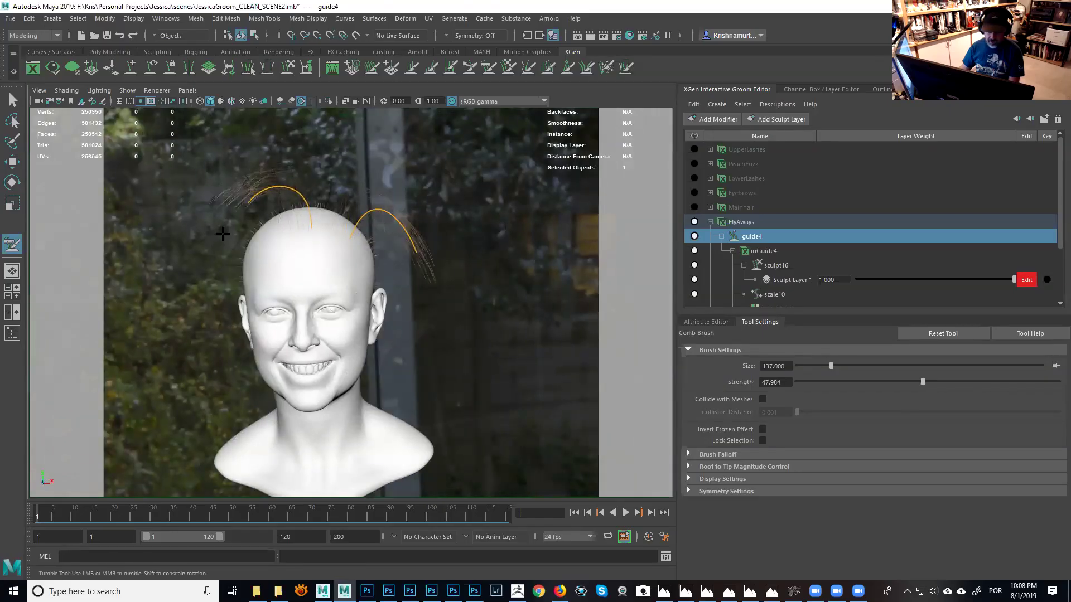
{"action": "left_click_drag", "start_coordinate": [226, 223], "coordinate": [299, 232], "text": "alt"}
{"action": "middle_click_drag", "start_coordinate": [299, 232], "coordinate": [220, 228], "text": "alt"}
{"action": "left_click_drag", "start_coordinate": [220, 227], "coordinate": [390, 148], "text": "alt"}
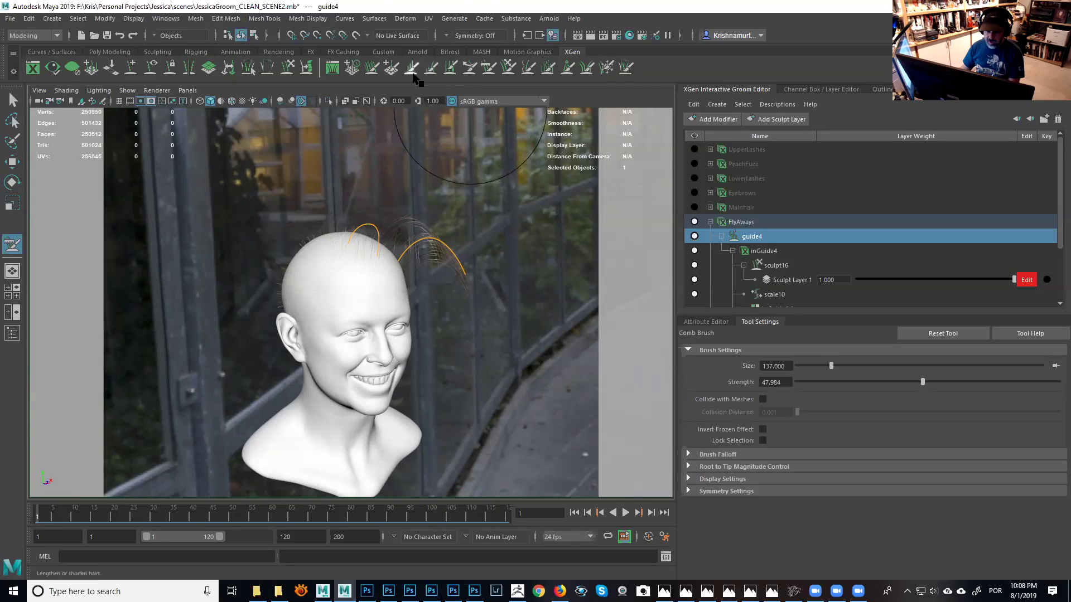
Place additional inGuide4 guides around the sides, top and back of the scalp with the Place brush.
{"action": "left_click_drag", "start_coordinate": [392, 139], "coordinate": [399, 237], "text": "alt"}
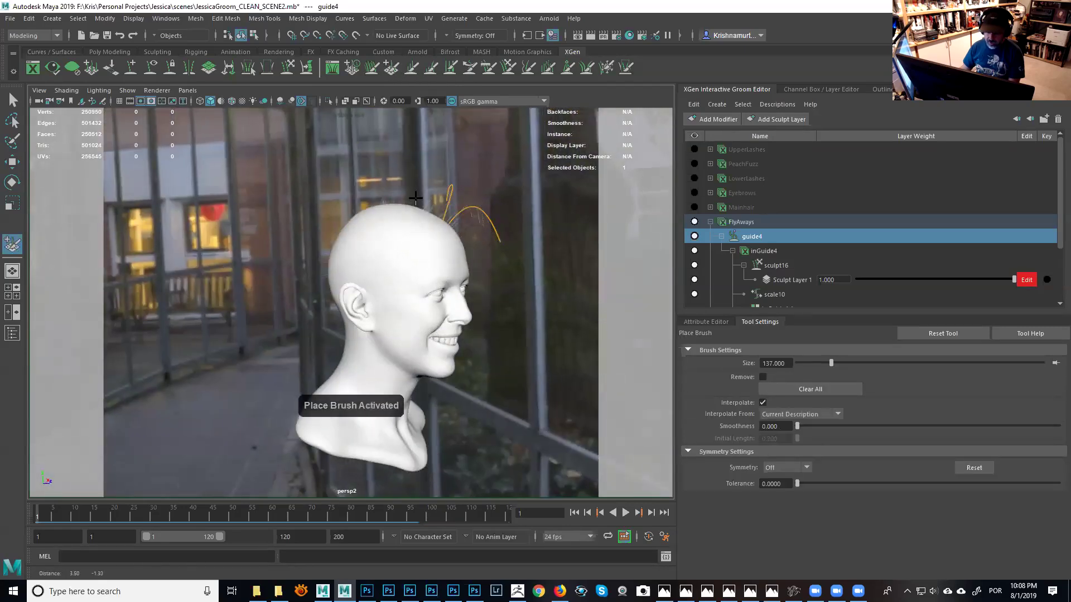
{"action": "left_click", "coordinate": [403, 245]}
{"action": "right_click_drag", "start_coordinate": [404, 241], "coordinate": [410, 264], "text": "alt"}
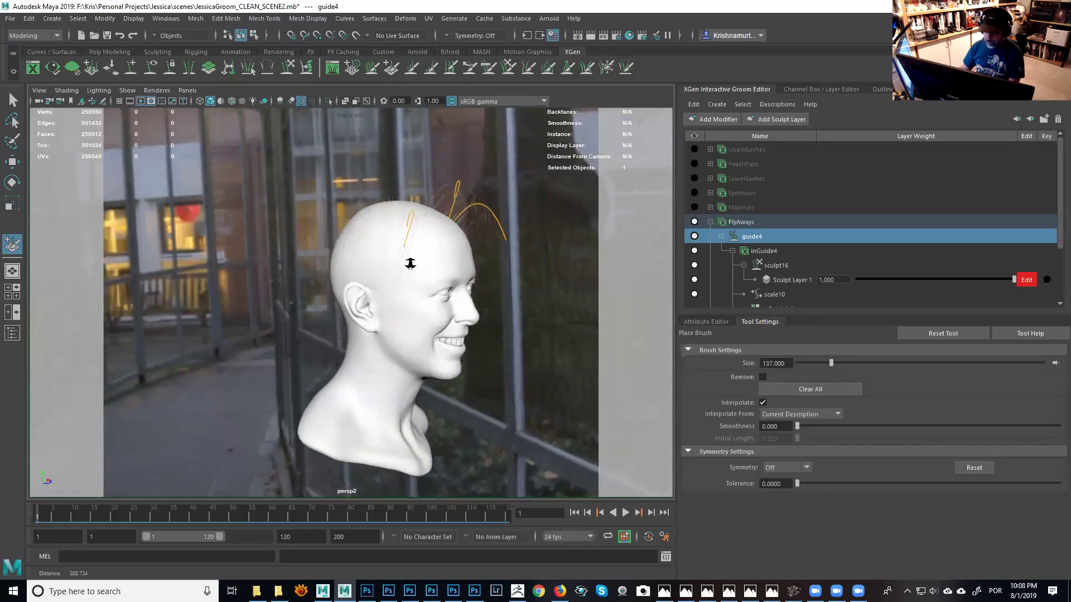
{"action": "left_click_drag", "start_coordinate": [430, 284], "coordinate": [368, 262], "text": "alt"}
{"action": "left_click", "coordinate": [762, 251]}
{"action": "mouse_move", "coordinate": [437, 227]}
{"action": "left_mouse_down", "text": "alt"}
{"action": "mouse_move", "coordinate": [469, 232]}
{"action": "mouse_move", "coordinate": [454, 239]}
{"action": "mouse_move", "coordinate": [443, 276]}
{"action": "mouse_move", "coordinate": [478, 269]}
{"action": "mouse_move", "coordinate": [462, 264]}
{"action": "mouse_move", "coordinate": [430, 282]}
{"action": "mouse_move", "coordinate": [473, 277]}
{"action": "mouse_move", "coordinate": [506, 296]}
{"action": "mouse_move", "coordinate": [416, 279]}
{"action": "mouse_move", "coordinate": [490, 294]}
{"action": "mouse_move", "coordinate": [412, 268]}
{"action": "mouse_move", "coordinate": [380, 228]}
{"action": "mouse_move", "coordinate": [387, 258]}
{"action": "mouse_move", "coordinate": [339, 265]}
{"action": "mouse_move", "coordinate": [394, 282]}
{"action": "mouse_move", "coordinate": [312, 273]}
{"action": "mouse_move", "coordinate": [265, 254]}
{"action": "mouse_move", "coordinate": [347, 282]}
{"action": "mouse_move", "coordinate": [155, 359]}
{"action": "mouse_move", "coordinate": [326, 272]}
{"action": "mouse_move", "coordinate": [299, 280]}
{"action": "mouse_move", "coordinate": [304, 267]}
{"action": "left_mouse_up", "text": "alt"}
{"action": "left_click", "coordinate": [434, 278]}
{"action": "scroll", "coordinate": [316, 254], "scroll_direction": "down", "scroll_amount": 2}
{"action": "middle_click_drag", "start_coordinate": [316, 255], "coordinate": [412, 223], "text": "alt"}
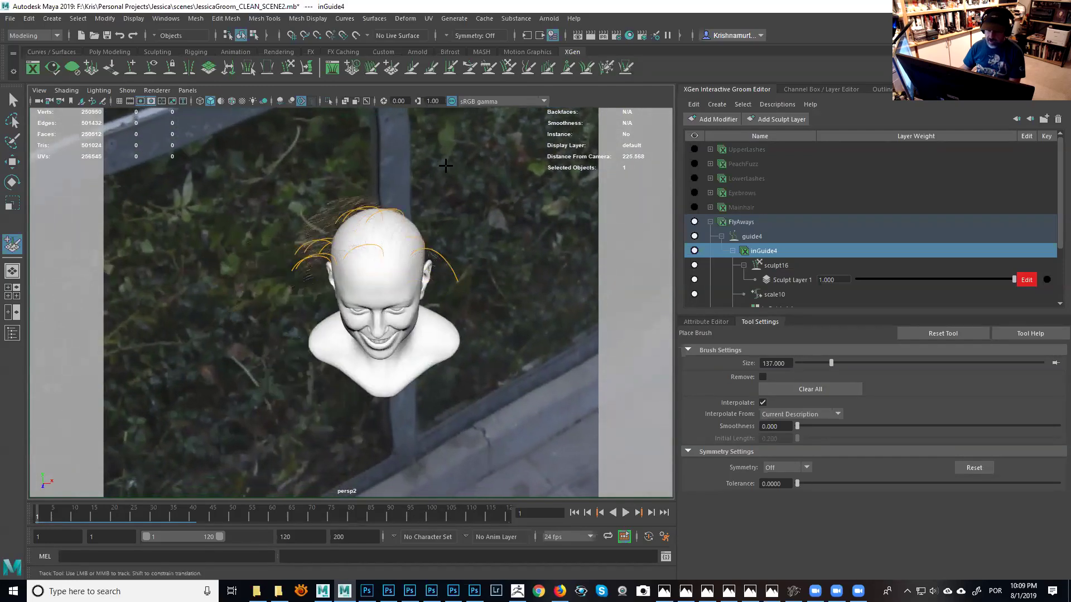
Switch back to the Comb brush and set its symmetry to World X.
{"action": "left_click", "coordinate": [488, 67]}
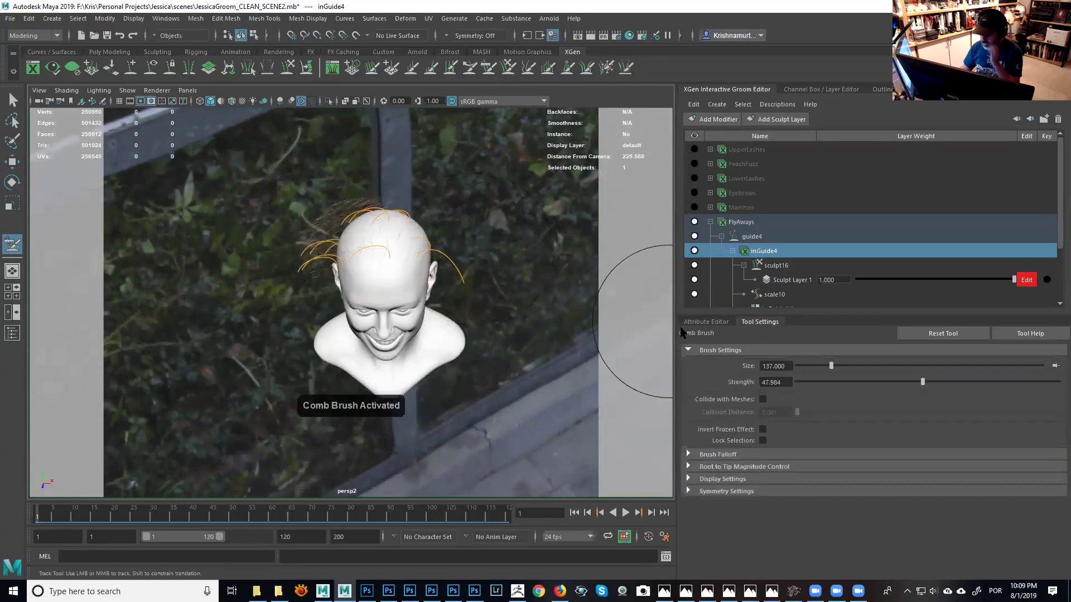
{"action": "left_click", "coordinate": [729, 492]}
{"action": "left_click", "coordinate": [767, 507]}
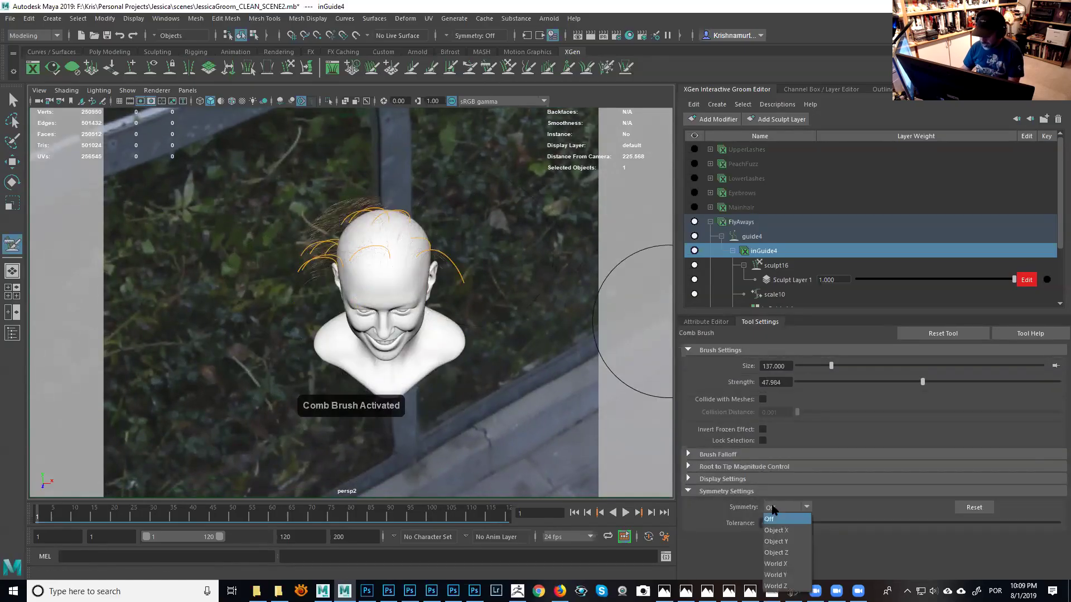
{"action": "left_click", "coordinate": [782, 564]}
Comb the inGuide4 guides up and away from the scalp into a fan around the head, bending the side guides outward.
{"action": "mouse_move", "coordinate": [425, 351]}
{"action": "left_mouse_down", "text": "alt"}
{"action": "mouse_move", "coordinate": [416, 251]}
{"action": "mouse_move", "coordinate": [400, 312]}
{"action": "mouse_move", "coordinate": [413, 294]}
{"action": "mouse_move", "coordinate": [394, 271]}
{"action": "left_mouse_up", "text": "alt"}
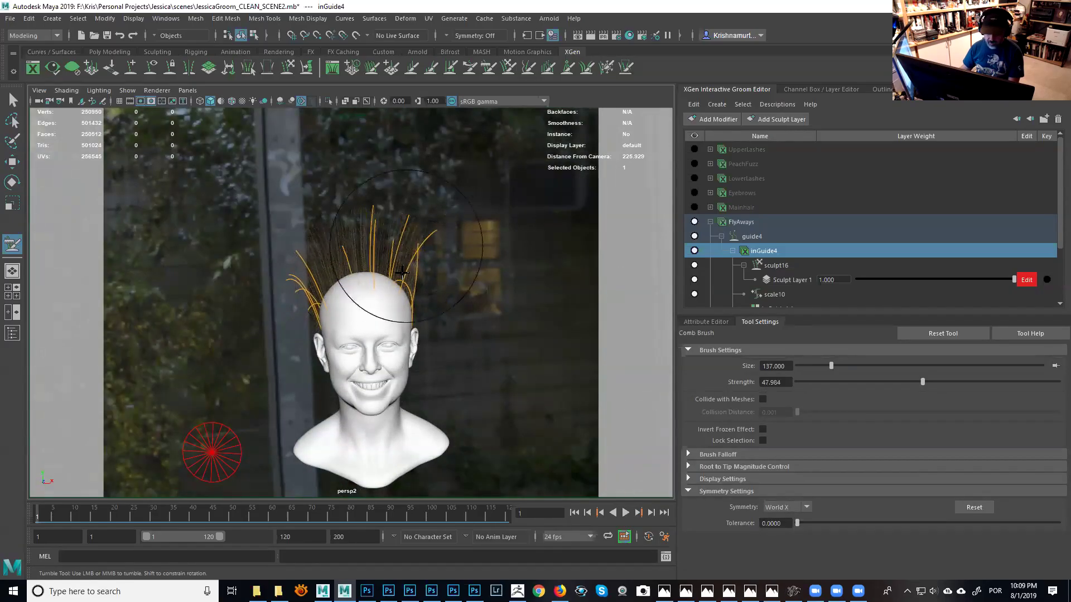
{"action": "left_click_drag", "start_coordinate": [445, 295], "coordinate": [462, 194], "text": "alt"}
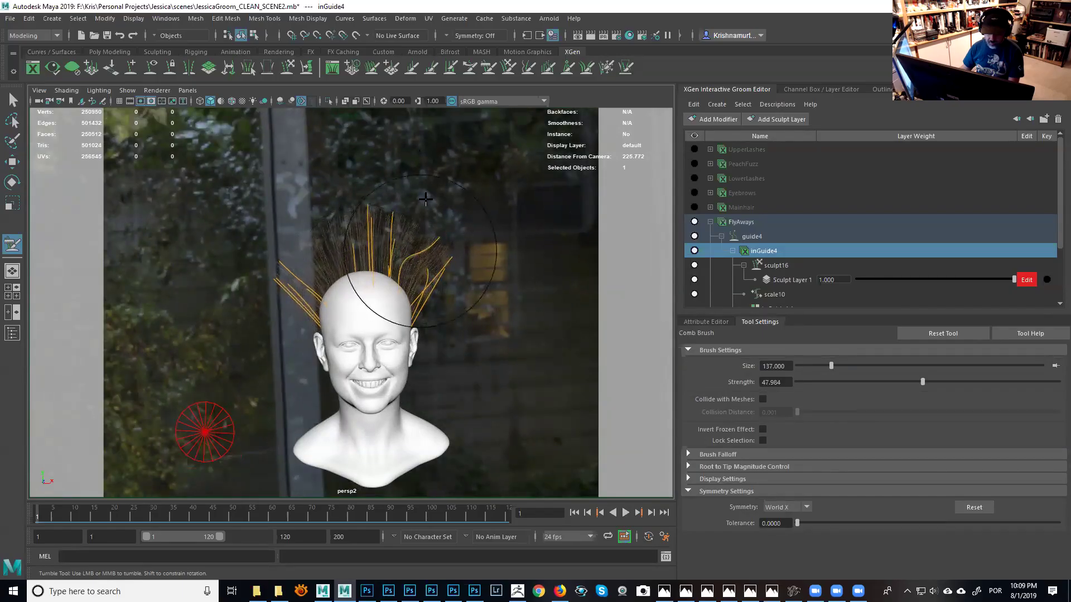
{"action": "left_click_drag", "start_coordinate": [448, 140], "coordinate": [415, 278], "text": "alt"}
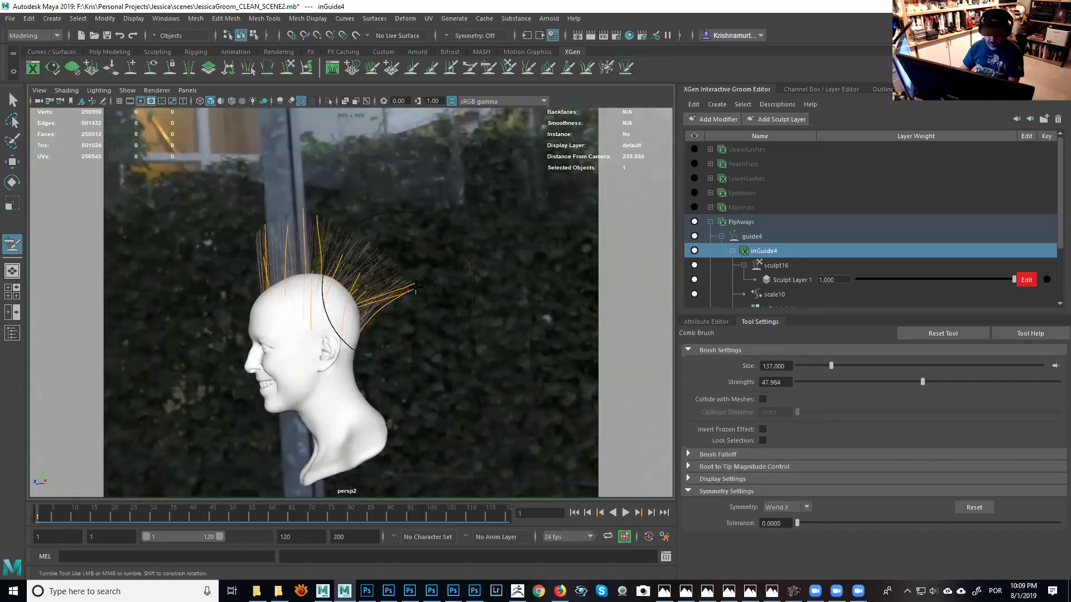
{"action": "mouse_move", "coordinate": [431, 313]}
{"action": "left_mouse_down", "text": "alt"}
{"action": "mouse_move", "coordinate": [469, 318]}
{"action": "mouse_move", "coordinate": [452, 265]}
{"action": "mouse_move", "coordinate": [498, 317]}
{"action": "left_mouse_up", "text": "alt"}
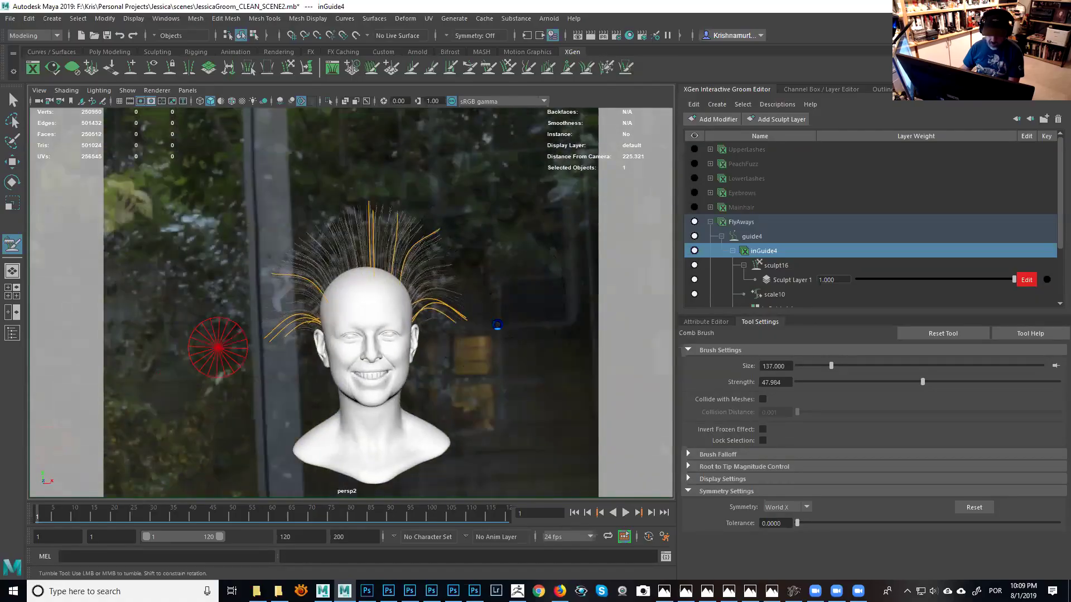
{"action": "mouse_move", "coordinate": [470, 246]}
{"action": "left_mouse_down", "text": "alt"}
{"action": "mouse_move", "coordinate": [470, 203]}
{"action": "mouse_move", "coordinate": [462, 210]}
{"action": "mouse_move", "coordinate": [477, 229]}
{"action": "mouse_move", "coordinate": [392, 207]}
{"action": "left_mouse_up", "text": "alt"}
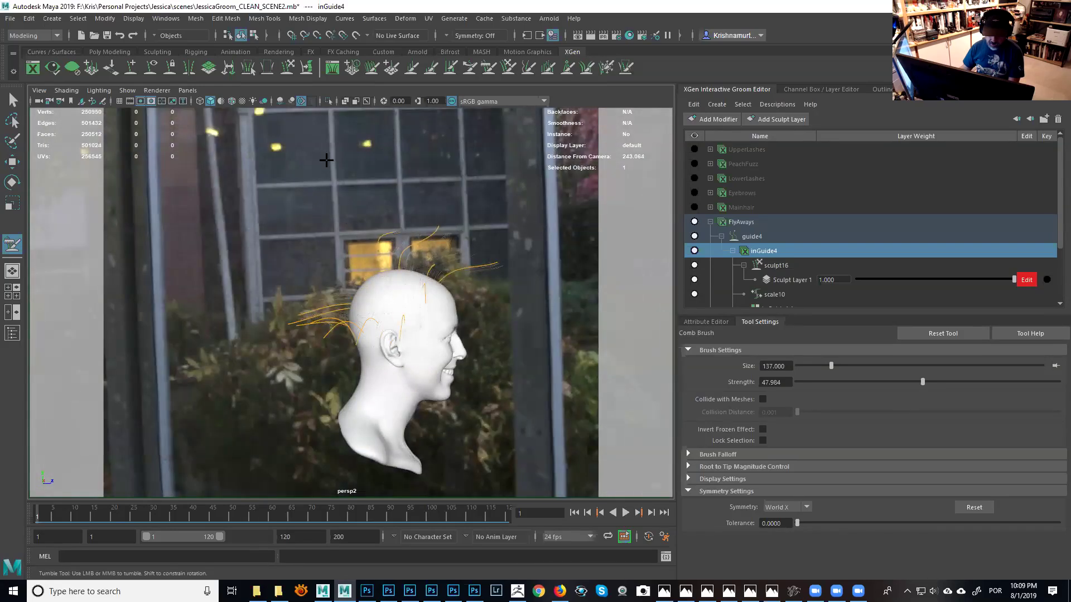
Refine the guides with the Comb brush, arching the side guides downward and keeping the crown guides raised.
{"action": "left_click_drag", "start_coordinate": [415, 215], "coordinate": [357, 251], "text": "alt"}
{"action": "right_click_drag", "start_coordinate": [312, 279], "coordinate": [346, 289], "text": "alt"}
{"action": "left_click_drag", "start_coordinate": [346, 289], "coordinate": [359, 266], "text": "alt"}
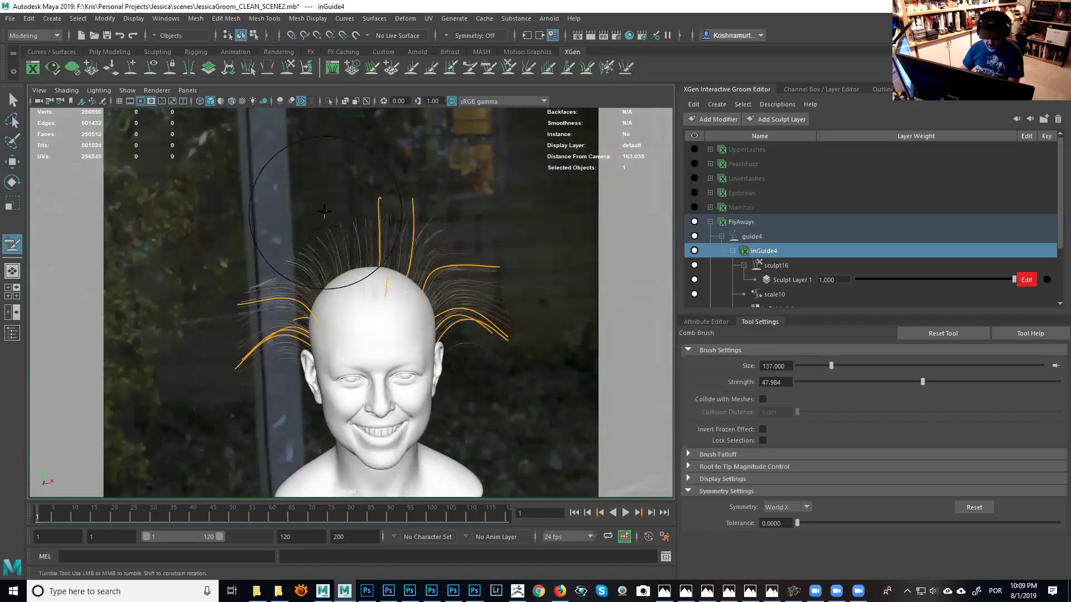
{"action": "mouse_move", "coordinate": [362, 200]}
{"action": "left_mouse_down", "text": "alt"}
{"action": "mouse_move", "coordinate": [401, 206]}
{"action": "mouse_move", "coordinate": [368, 203]}
{"action": "left_mouse_up", "text": "alt"}
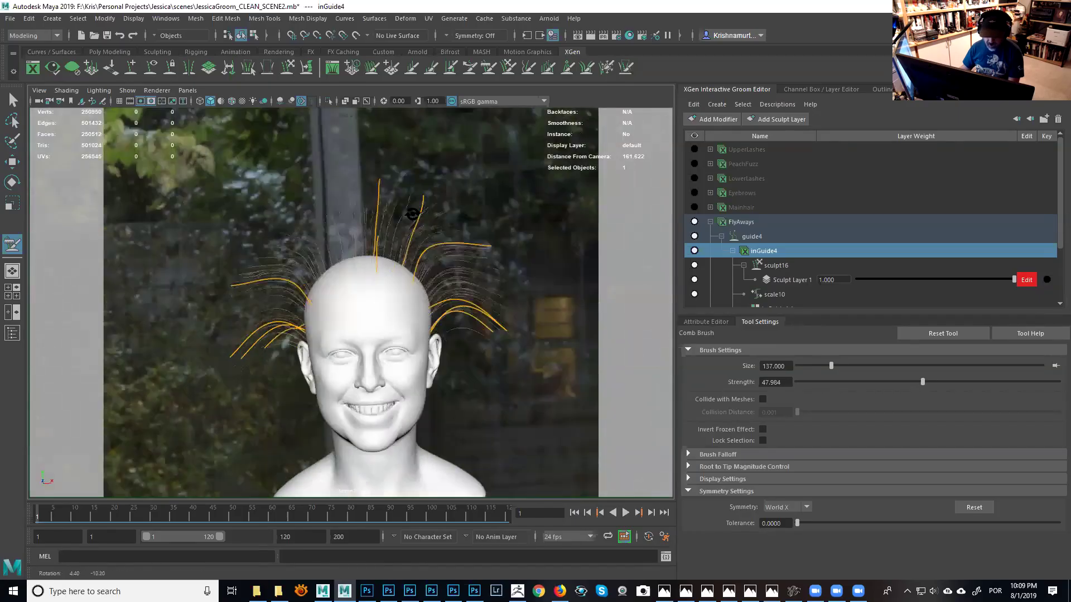
{"action": "middle_click_drag", "start_coordinate": [368, 203], "coordinate": [502, 251], "text": "alt"}
{"action": "mouse_move", "coordinate": [473, 225]}
{"action": "left_mouse_down", "text": "alt"}
{"action": "mouse_move", "coordinate": [535, 220]}
{"action": "mouse_move", "coordinate": [545, 225]}
{"action": "mouse_move", "coordinate": [477, 234]}
{"action": "mouse_move", "coordinate": [605, 267]}
{"action": "mouse_move", "coordinate": [366, 387]}
{"action": "left_mouse_up", "text": "alt"}
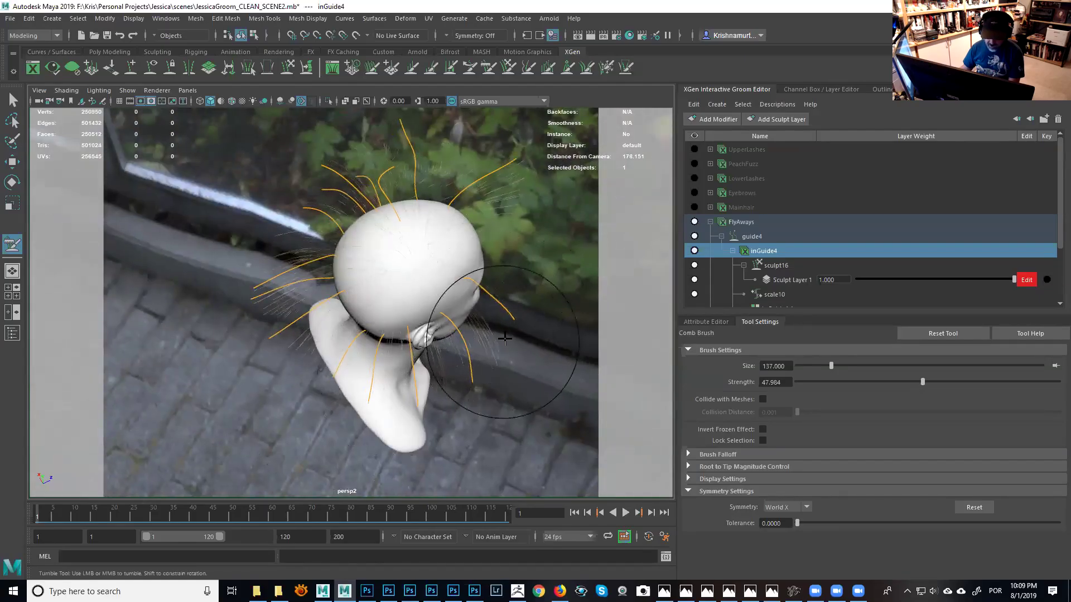
{"action": "mouse_move", "coordinate": [441, 315]}
{"action": "left_mouse_down", "text": "alt"}
{"action": "mouse_move", "coordinate": [372, 161]}
{"action": "mouse_move", "coordinate": [369, 207]}
{"action": "left_mouse_up", "text": "alt"}
{"action": "middle_click_drag", "start_coordinate": [369, 206], "coordinate": [366, 218], "text": "alt"}
{"action": "scroll", "coordinate": [385, 262], "scroll_direction": "up", "scroll_amount": 3}
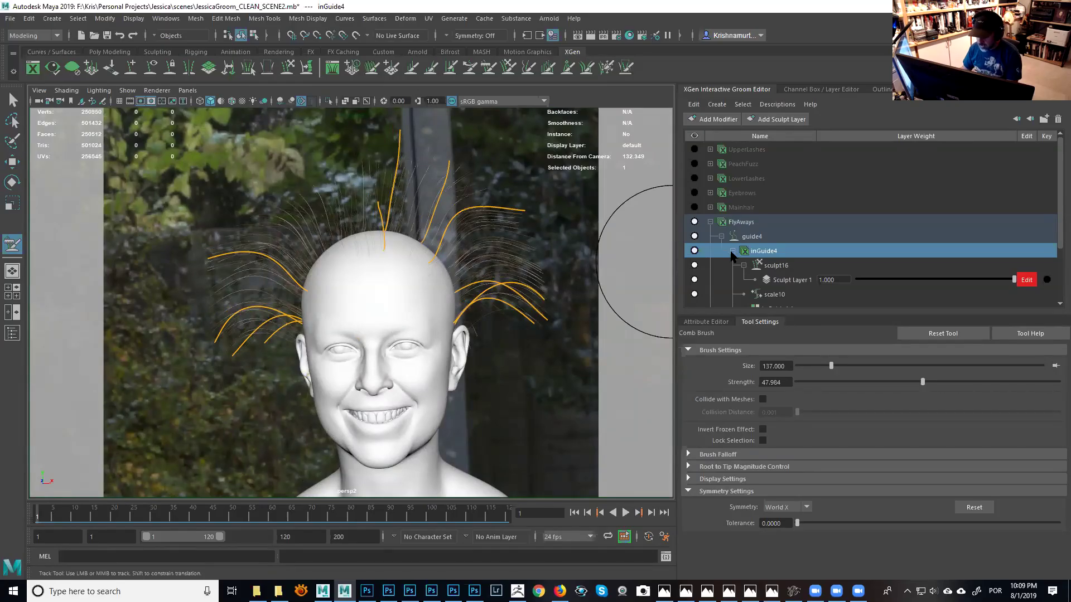
Hide the inGuide4 guides so that only the FlyAways hairs are displayed on the head.
{"action": "left_click", "coordinate": [694, 250]}
{"action": "left_click_drag", "start_coordinate": [435, 335], "coordinate": [611, 263], "text": "alt"}
{"action": "scroll", "coordinate": [440, 334], "scroll_direction": "up", "scroll_amount": 2}
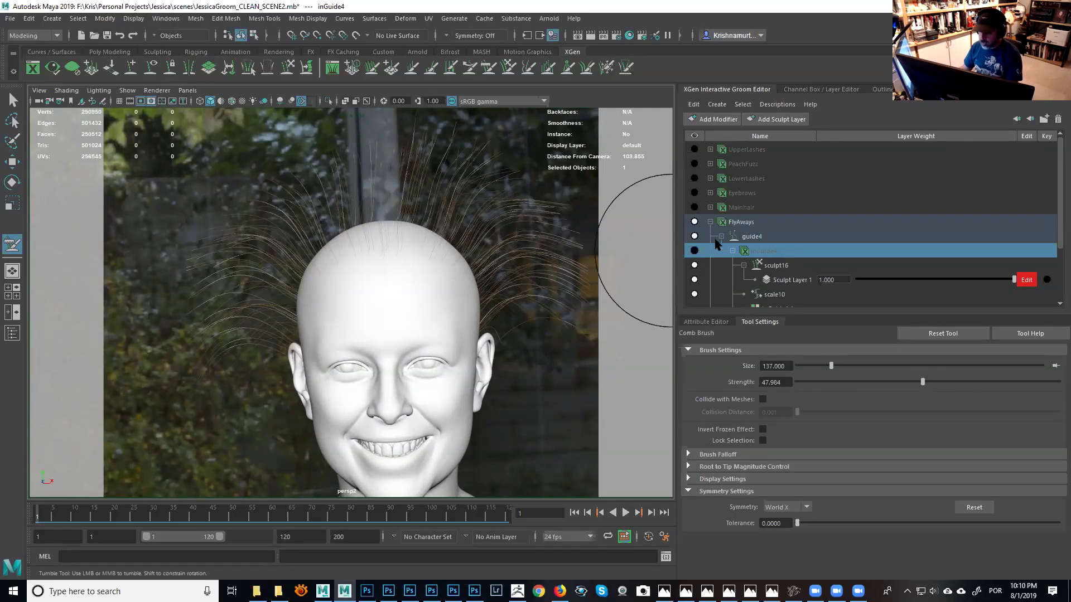
Add a Noise modifier to the FlyAways description and open the new modifier's attributes.
{"action": "left_click", "coordinate": [741, 224]}
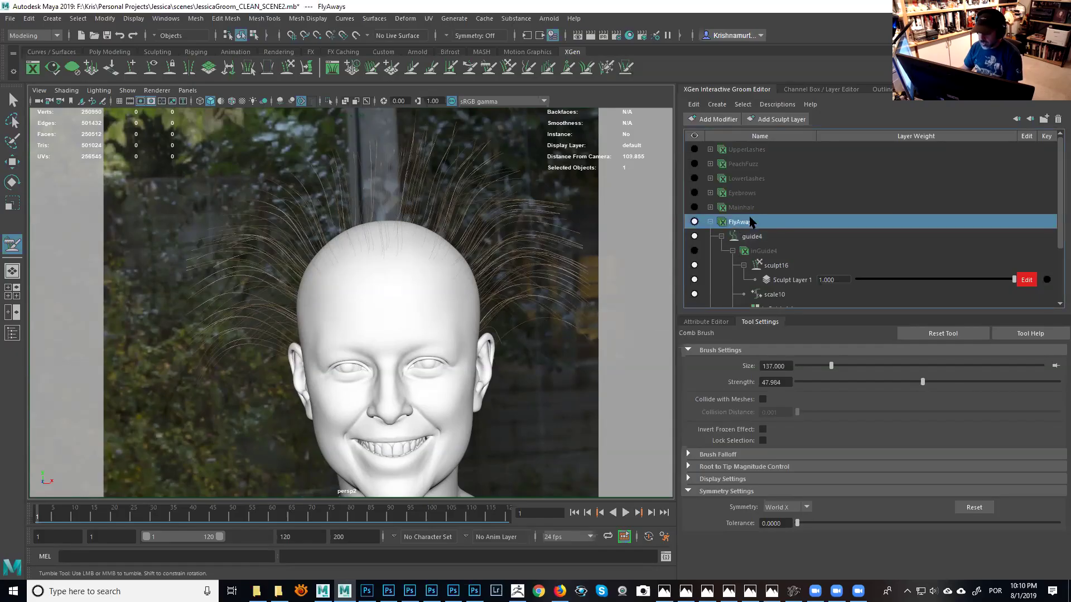
{"action": "left_click", "coordinate": [724, 122]}
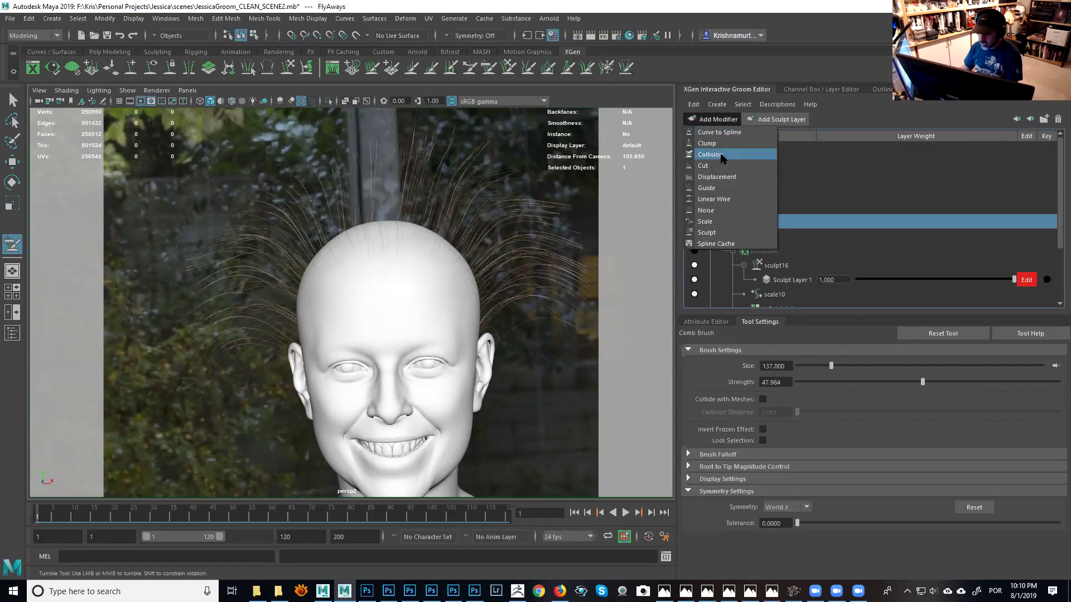
{"action": "left_click", "coordinate": [706, 210]}
{"action": "mouse_move", "coordinate": [563, 264]}
{"action": "right_mouse_down", "text": "alt"}
{"action": "mouse_move", "coordinate": [527, 264]}
{"action": "mouse_move", "coordinate": [583, 267]}
{"action": "right_mouse_up", "text": "alt"}
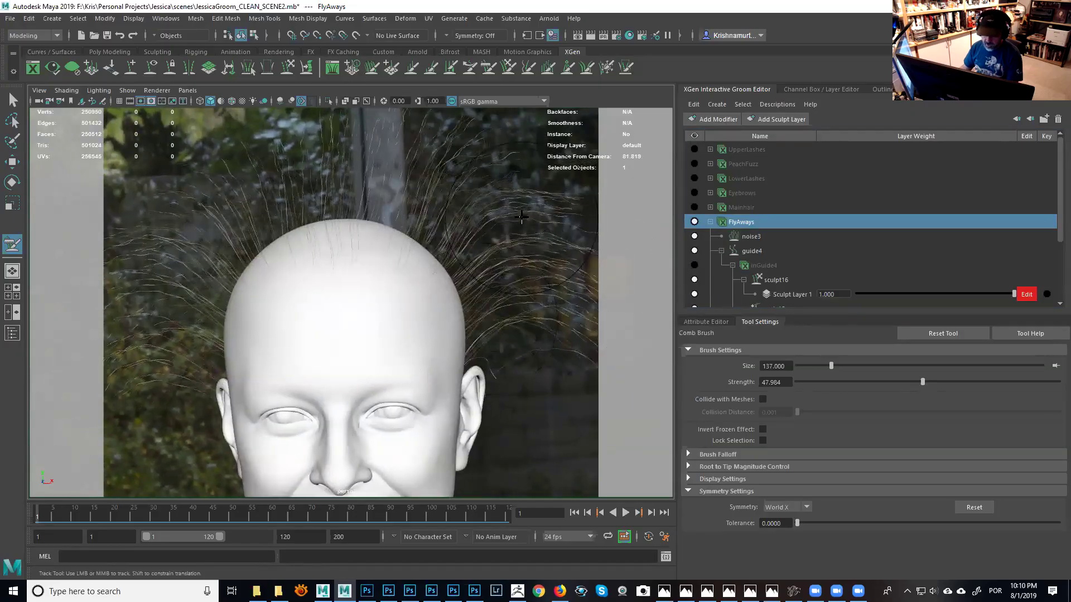
{"action": "middle_click_drag", "start_coordinate": [541, 156], "coordinate": [544, 225], "text": "alt"}
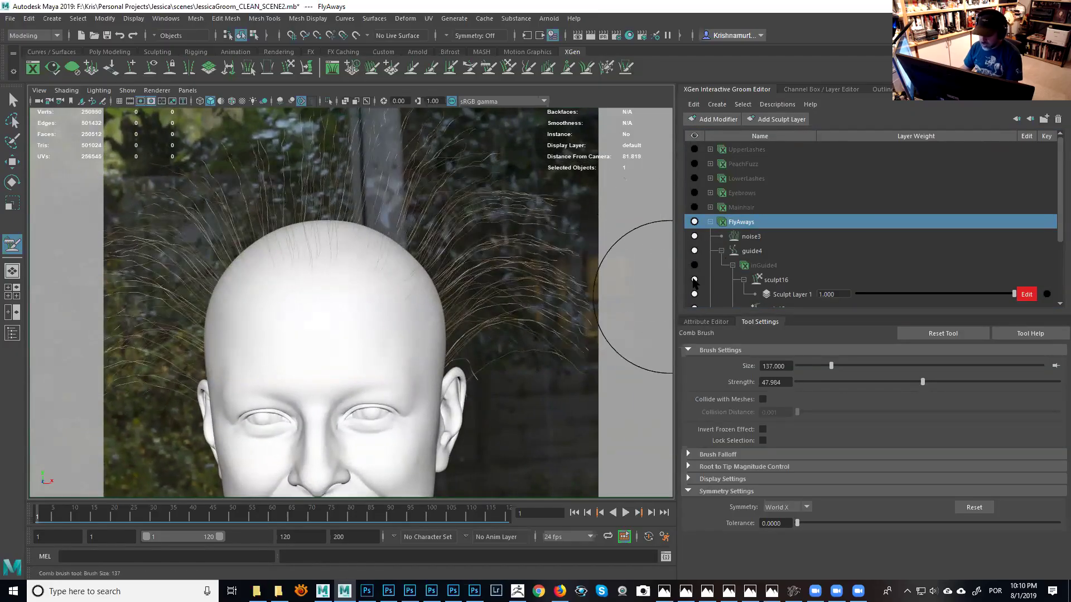
{"action": "left_click", "coordinate": [747, 237]}
{"action": "left_click", "coordinate": [722, 322]}
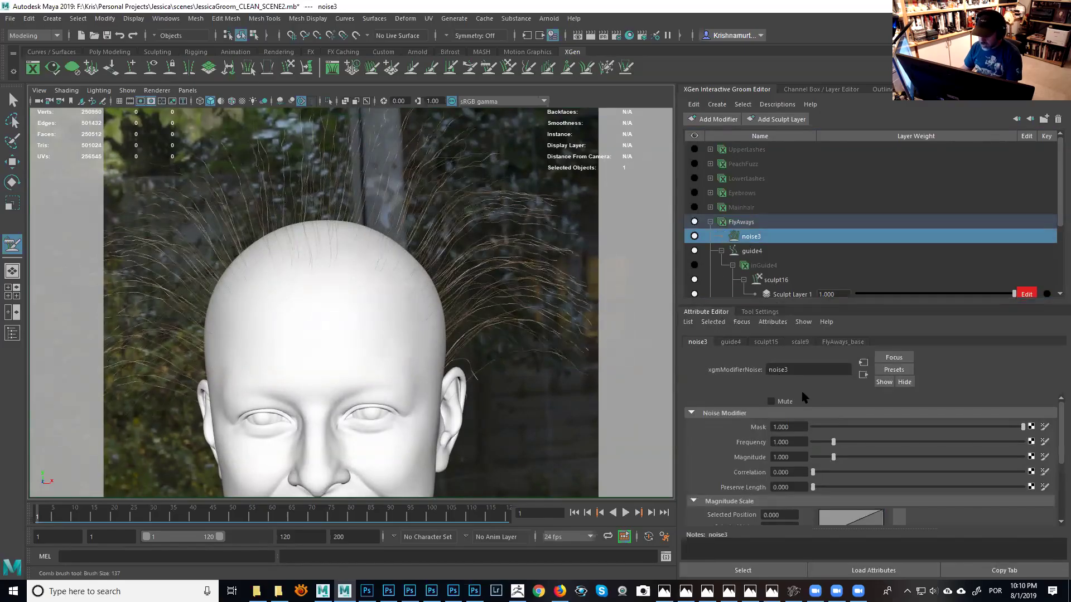
Set the FlyAways noise modifier's Magnitude to about 4.027 and its Frequency to 0.400.
{"action": "mouse_move", "coordinate": [831, 443]}
{"action": "left_mouse_down"}
{"action": "mouse_move", "coordinate": [877, 459]}
{"action": "mouse_move", "coordinate": [951, 461]}
{"action": "mouse_move", "coordinate": [903, 472]}
{"action": "left_mouse_up"}
{"action": "left_click_drag", "start_coordinate": [826, 447], "coordinate": [821, 450]}
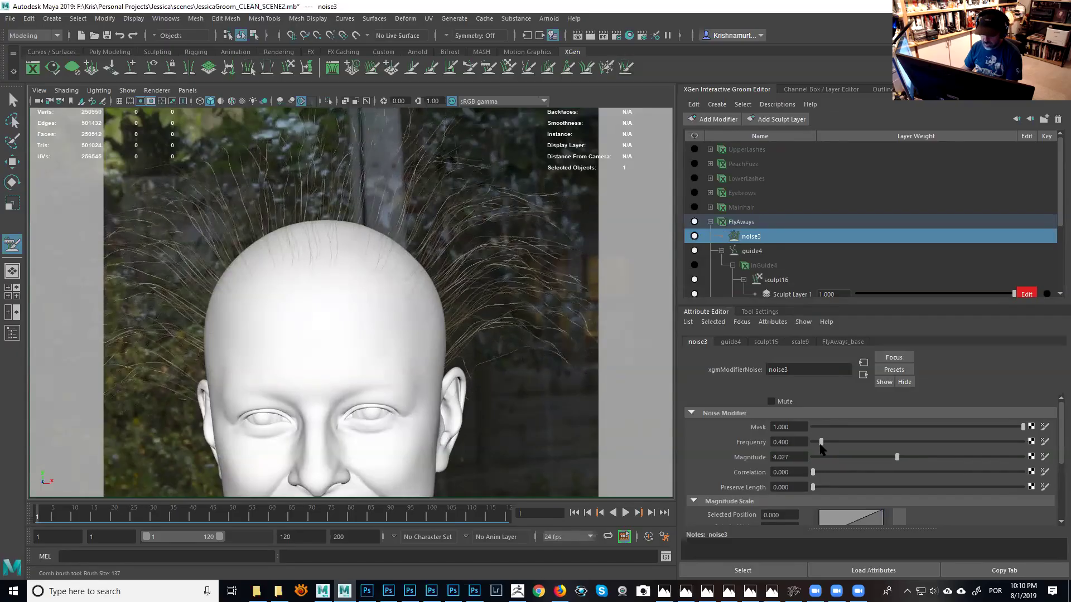
{"action": "middle_click_drag", "start_coordinate": [621, 407], "coordinate": [561, 365], "text": "alt"}
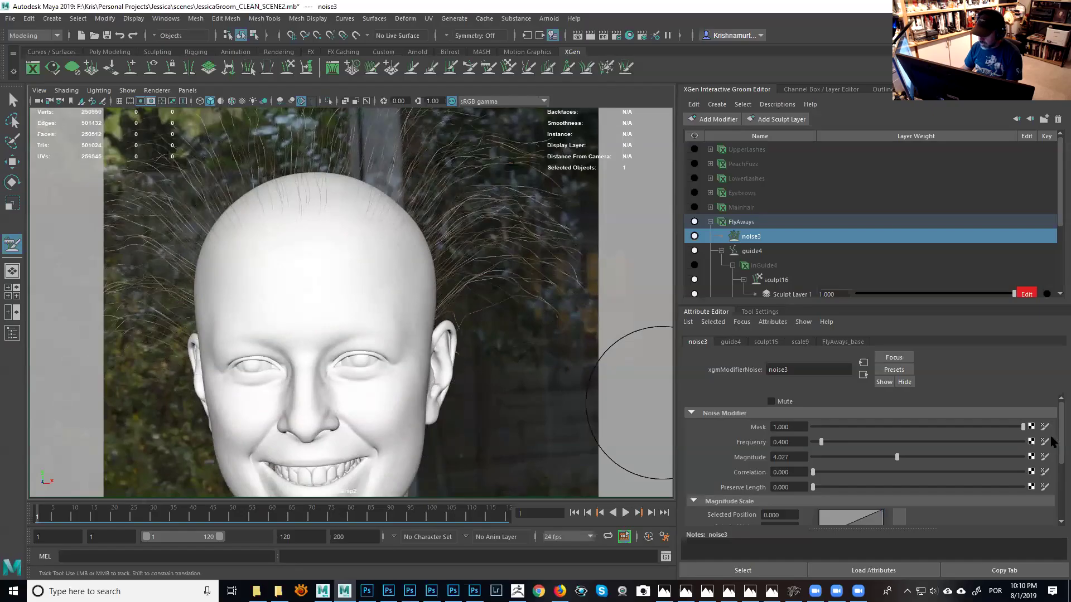
Reshape the noise modifier's Magnitude Scale ramp with Spline interpolation, placing a point near position 0.096 with value 0.780.
{"action": "scroll", "coordinate": [1060, 443], "scroll_direction": "down", "scroll_amount": 3}
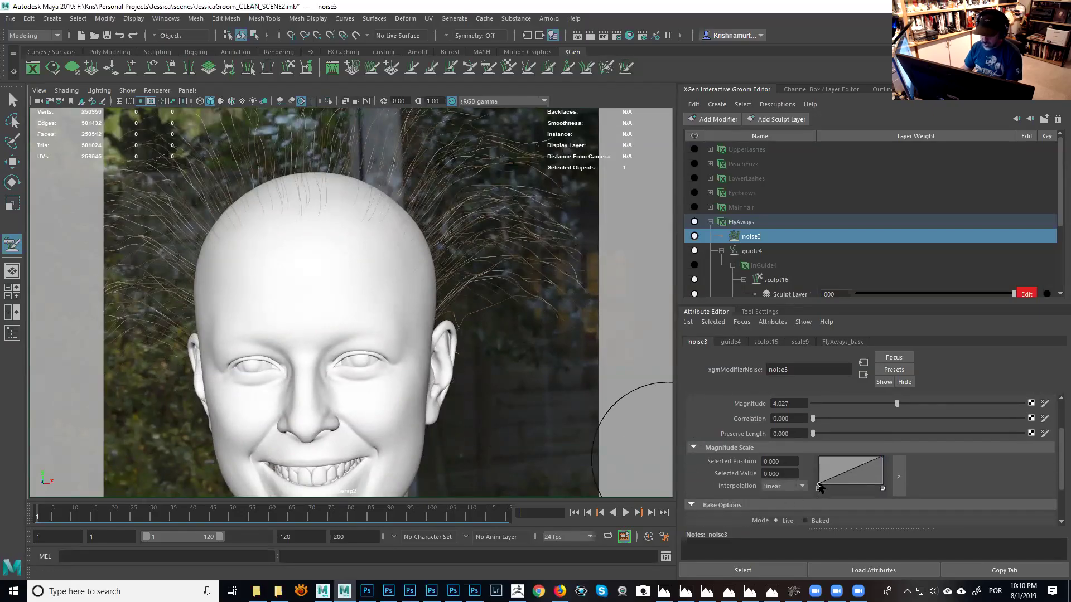
{"action": "left_click_drag", "start_coordinate": [819, 485], "coordinate": [819, 481]}
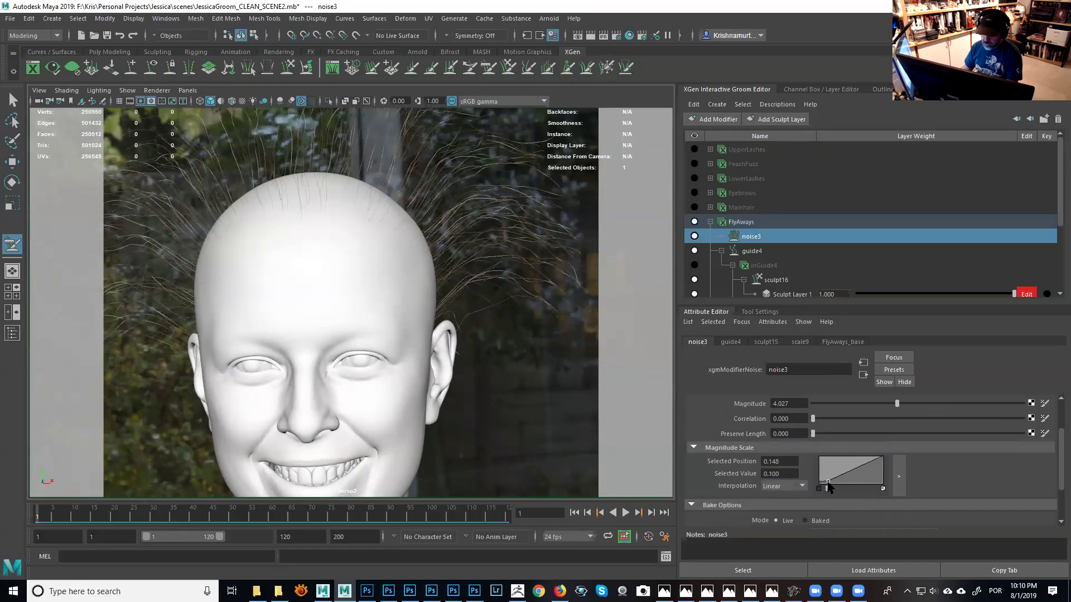
{"action": "left_click", "coordinate": [802, 486]}
{"action": "left_click", "coordinate": [783, 531]}
{"action": "left_click", "coordinate": [883, 457]}
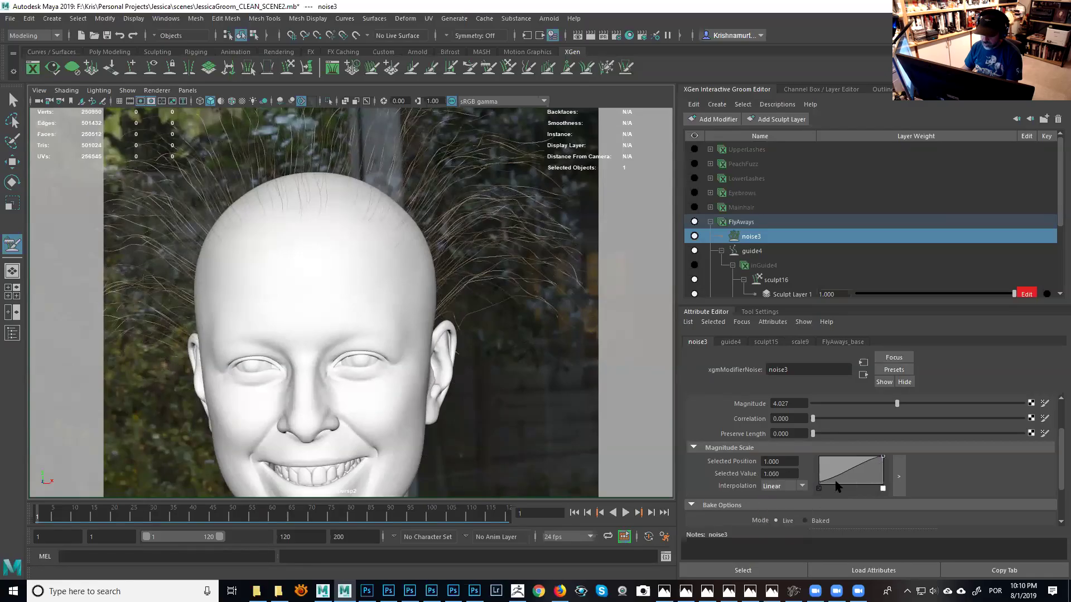
{"action": "left_click", "coordinate": [802, 486]}
{"action": "left_click", "coordinate": [776, 533]}
{"action": "mouse_move", "coordinate": [829, 478]}
{"action": "left_mouse_down"}
{"action": "mouse_move", "coordinate": [833, 444]}
{"action": "mouse_move", "coordinate": [829, 481]}
{"action": "left_mouse_up"}
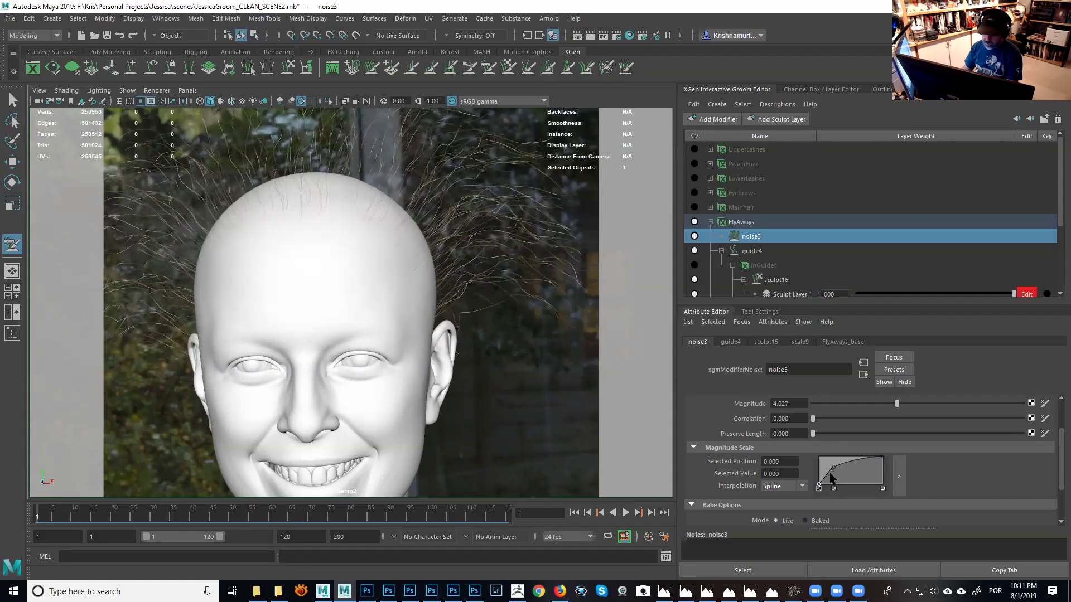
{"action": "left_click_drag", "start_coordinate": [818, 483], "coordinate": [812, 510]}
{"action": "left_click_drag", "start_coordinate": [832, 470], "coordinate": [824, 462]}
Turn on the Mainhair description's visibility and examine the flyaways against the full hair from several angles.
{"action": "mouse_move", "coordinate": [418, 359]}
{"action": "left_mouse_down", "text": "alt"}
{"action": "mouse_move", "coordinate": [468, 370]}
{"action": "mouse_move", "coordinate": [409, 363]}
{"action": "mouse_move", "coordinate": [442, 364]}
{"action": "mouse_move", "coordinate": [410, 346]}
{"action": "mouse_move", "coordinate": [370, 345]}
{"action": "mouse_move", "coordinate": [437, 362]}
{"action": "mouse_move", "coordinate": [514, 361]}
{"action": "left_mouse_up", "text": "alt"}
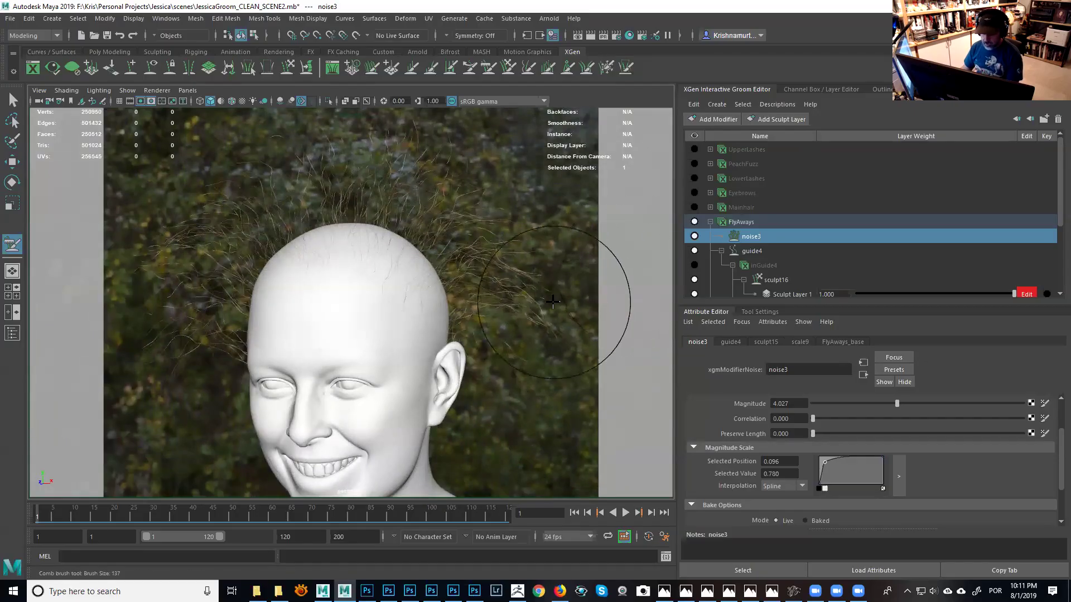
{"action": "right_click_drag", "start_coordinate": [524, 306], "coordinate": [509, 295], "text": "alt"}
{"action": "middle_click_drag", "start_coordinate": [509, 295], "coordinate": [518, 288], "text": "alt"}
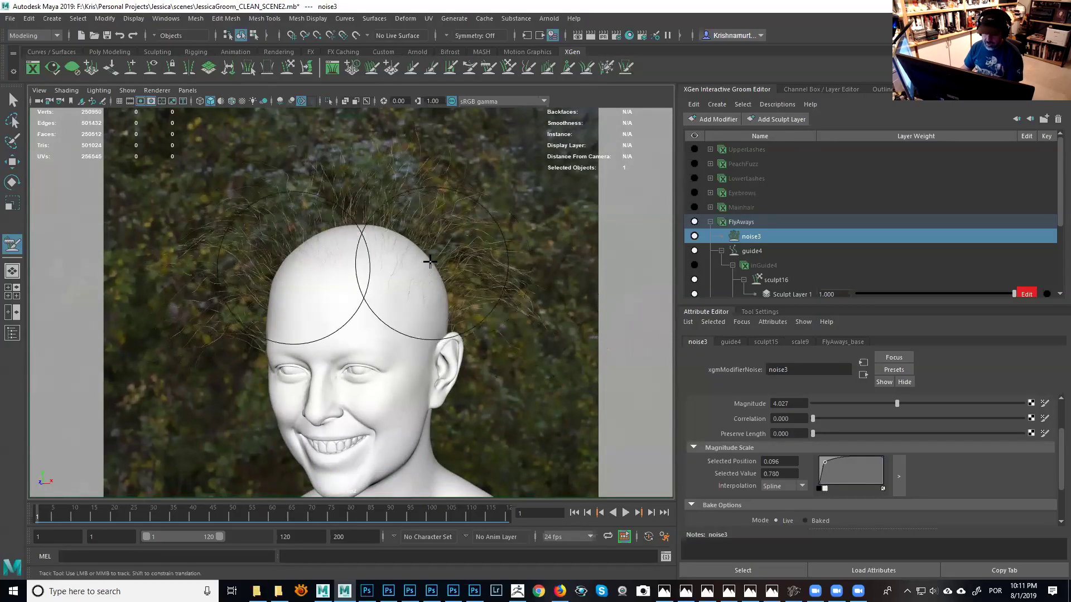
{"action": "right_click_drag", "start_coordinate": [466, 252], "coordinate": [454, 262], "text": "alt"}
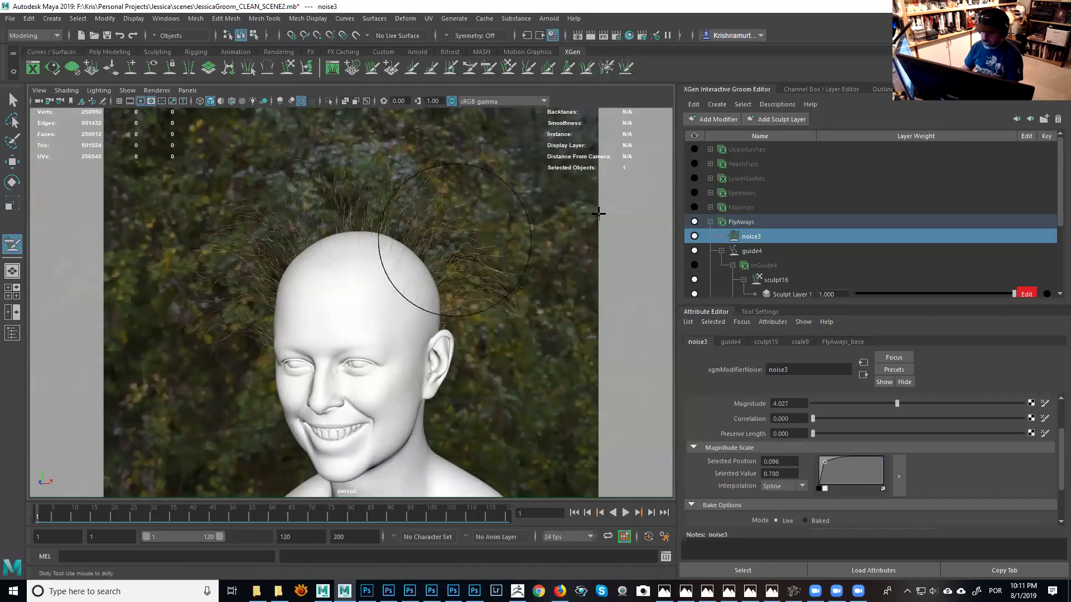
{"action": "left_click", "coordinate": [694, 207]}
{"action": "left_click_drag", "start_coordinate": [430, 307], "coordinate": [541, 251], "text": "alt"}
{"action": "right_click_drag", "start_coordinate": [495, 266], "coordinate": [549, 303], "text": "alt"}
{"action": "left_click_drag", "start_coordinate": [464, 297], "coordinate": [520, 276], "text": "alt"}
{"action": "left_click_drag", "start_coordinate": [461, 248], "coordinate": [442, 249], "text": "alt"}
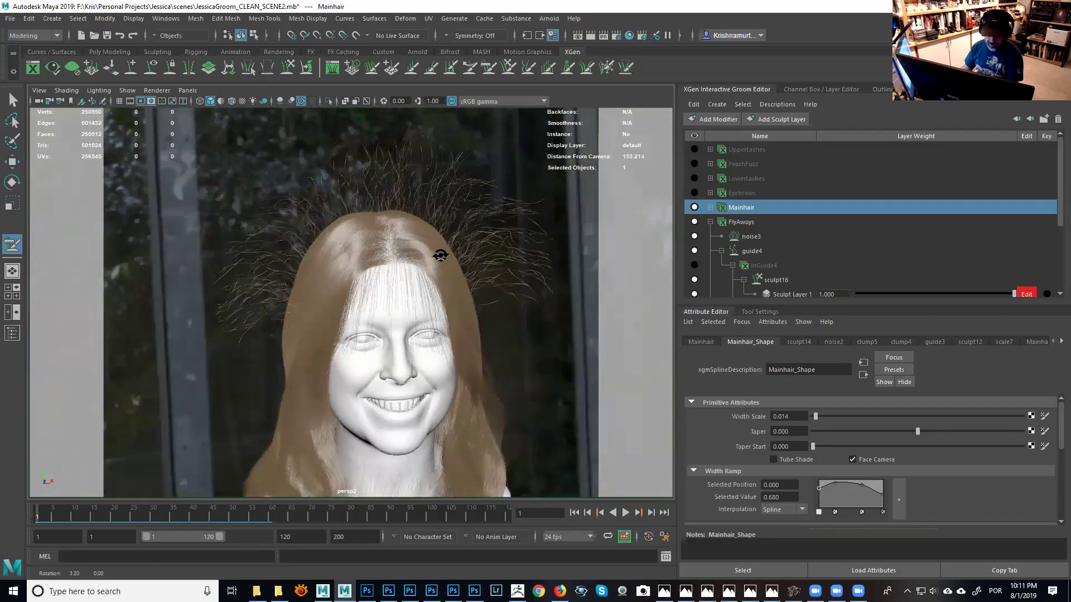
{"action": "right_click_drag", "start_coordinate": [442, 248], "coordinate": [440, 256], "text": "alt"}
{"action": "left_click_drag", "start_coordinate": [440, 256], "coordinate": [460, 281], "text": "alt"}
{"action": "right_click_drag", "start_coordinate": [460, 281], "coordinate": [454, 258], "text": "alt"}
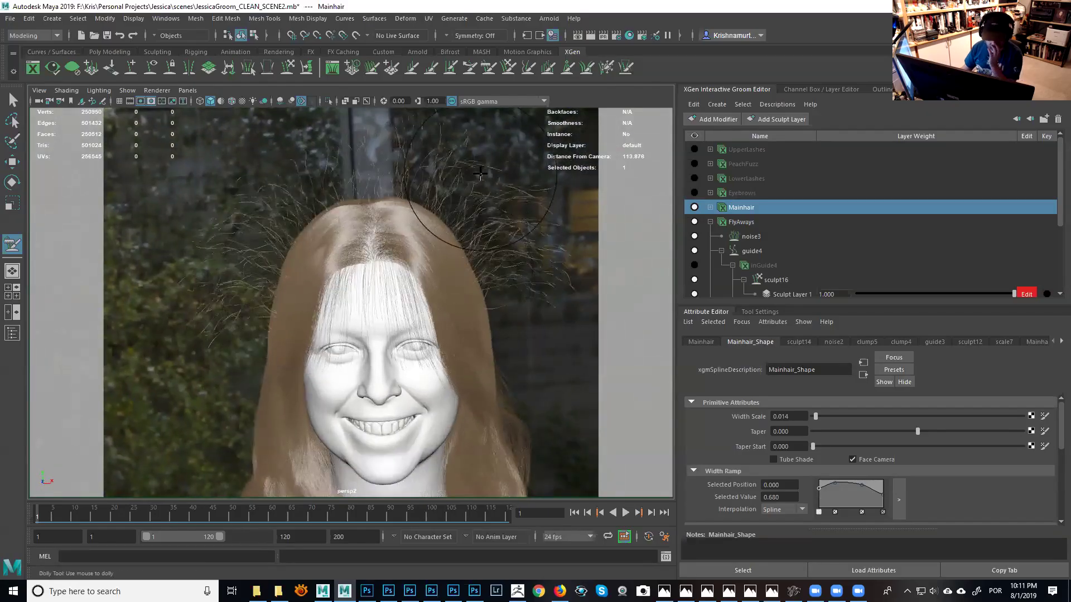
Add a Clump modifier to the FlyAways description.
{"action": "left_click", "coordinate": [742, 223]}
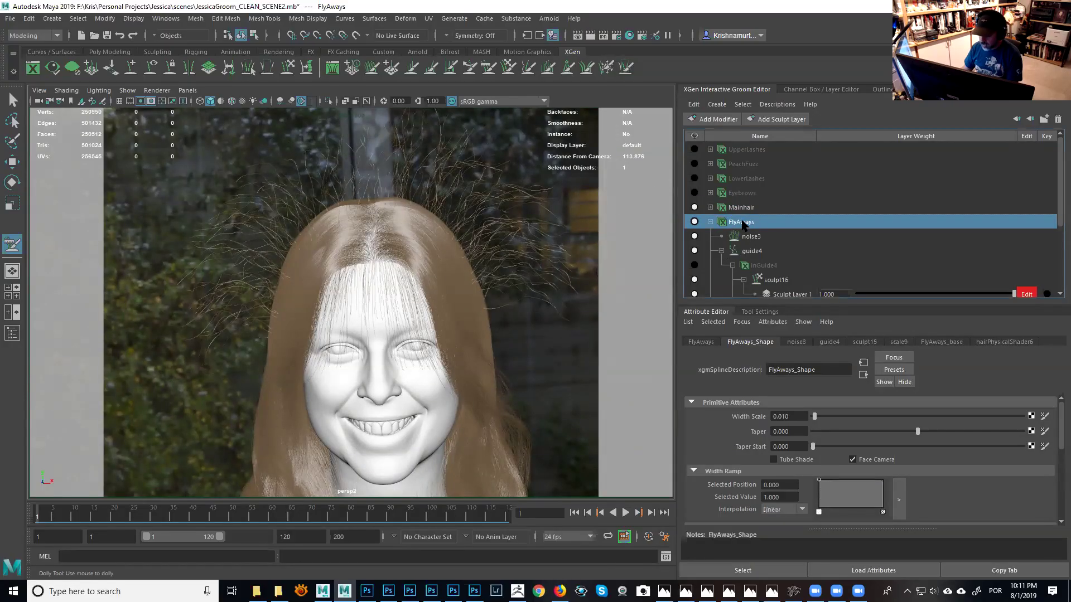
{"action": "left_click", "coordinate": [727, 120]}
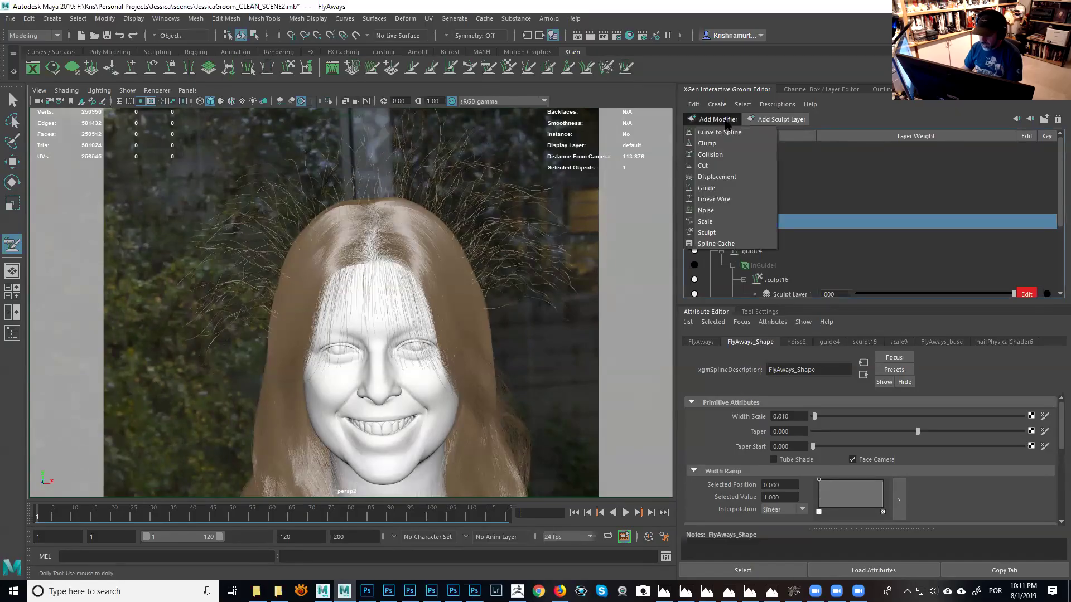
{"action": "left_click", "coordinate": [707, 143]}
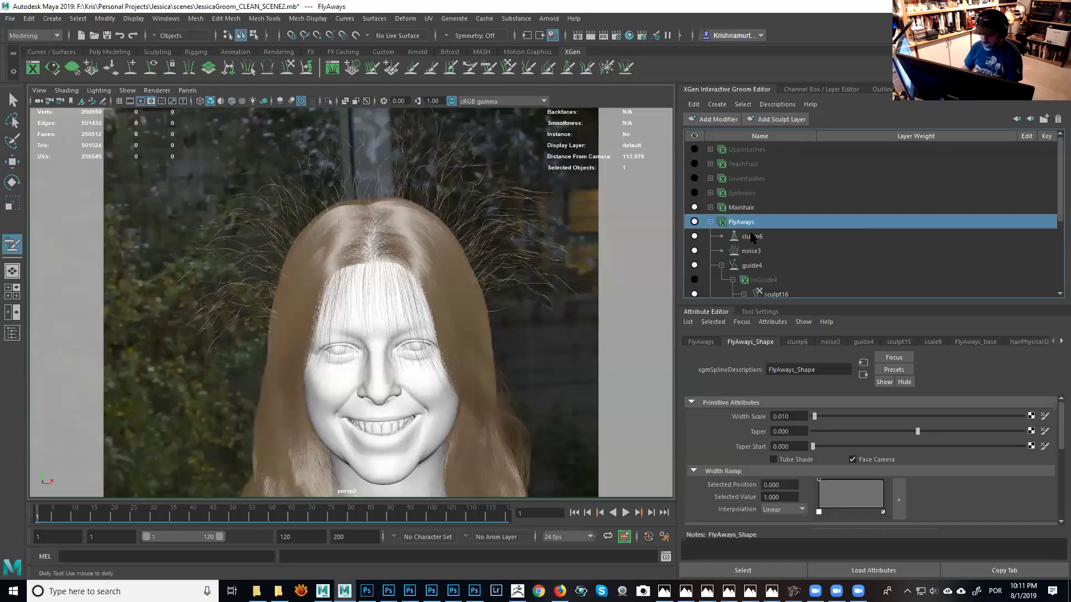
Raise the tip end of the new clump modifier's Clump Scale ramp and set its Curl to 0.460.
{"action": "left_click", "coordinate": [751, 237]}
{"action": "left_click_drag", "start_coordinate": [825, 301], "coordinate": [817, 218]}
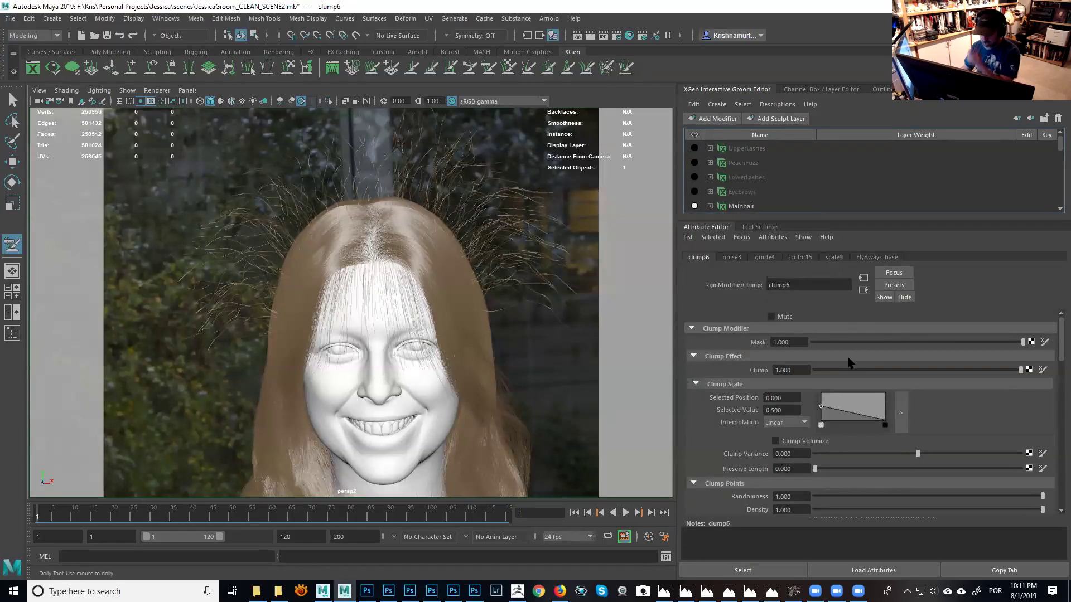
{"action": "left_click_drag", "start_coordinate": [884, 422], "coordinate": [891, 406]}
{"action": "left_click_drag", "start_coordinate": [1061, 343], "coordinate": [1059, 411]}
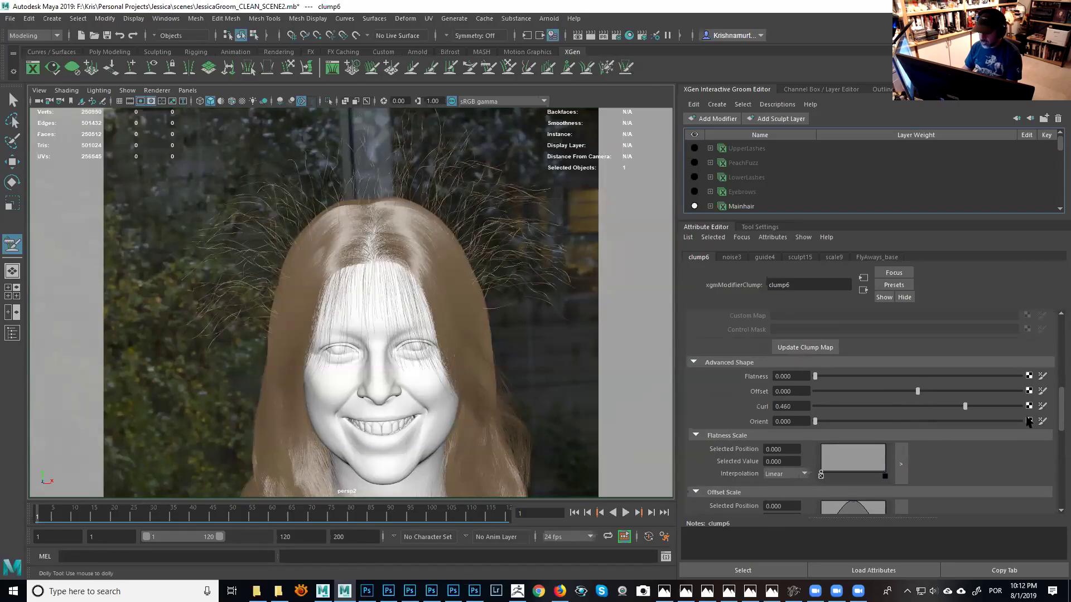
Shape the clump modifier's Curl Scale ramp to rise from about 0.520 at the root to 1.000 at the tip.
{"action": "left_click_drag", "start_coordinate": [1059, 411], "coordinate": [1059, 437]}
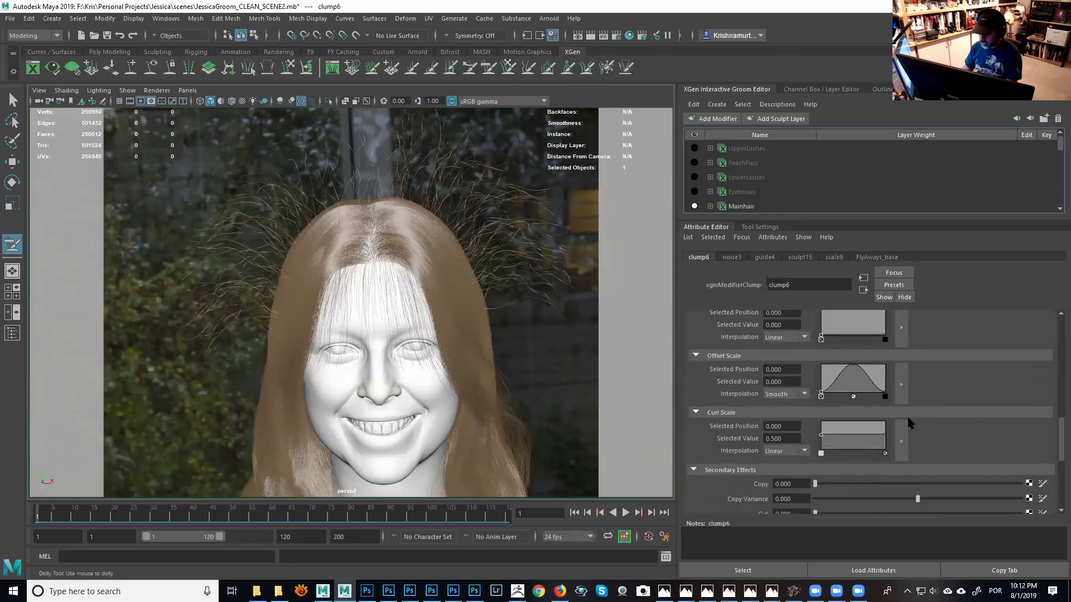
{"action": "left_click_drag", "start_coordinate": [885, 434], "coordinate": [886, 416]}
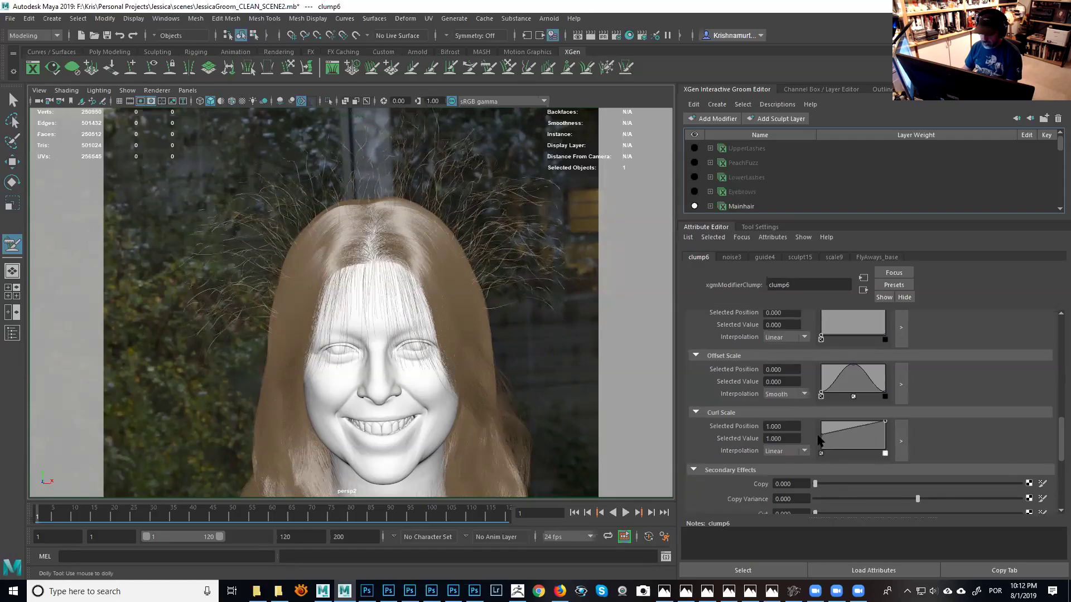
{"action": "left_click_drag", "start_coordinate": [820, 433], "coordinate": [819, 437]}
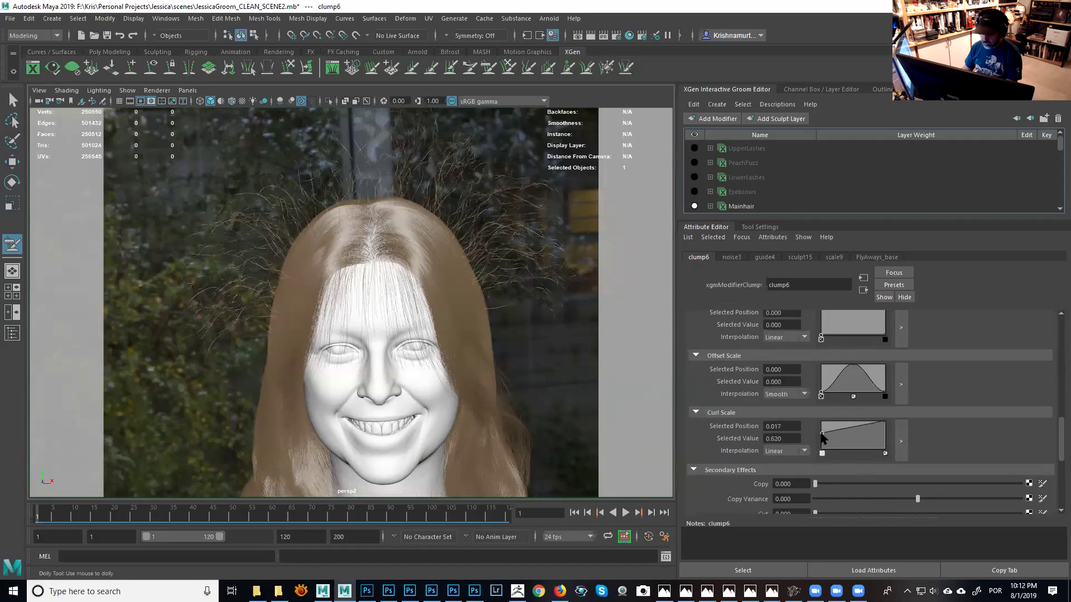
{"action": "left_click_drag", "start_coordinate": [818, 437], "coordinate": [812, 433]}
Try the clump modifier's Curl at 1.000 and 8.000, examining the flyaways up close.
{"action": "scroll", "coordinate": [981, 396], "scroll_direction": "up", "scroll_amount": 3}
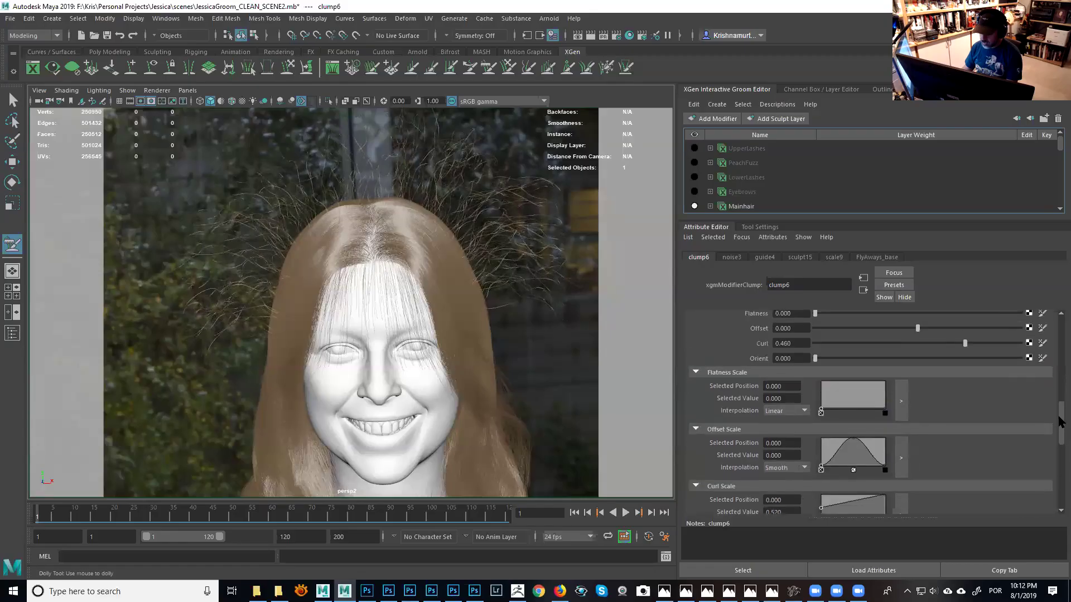
{"action": "left_click_drag", "start_coordinate": [967, 375], "coordinate": [1020, 375]}
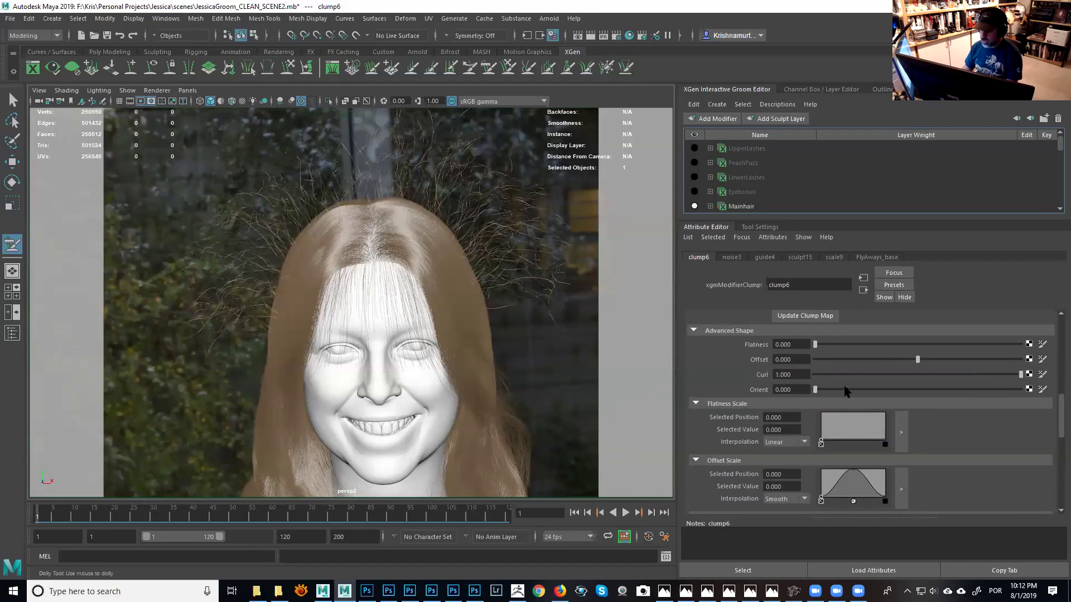
{"action": "left_click_drag", "start_coordinate": [803, 377], "coordinate": [763, 377]}
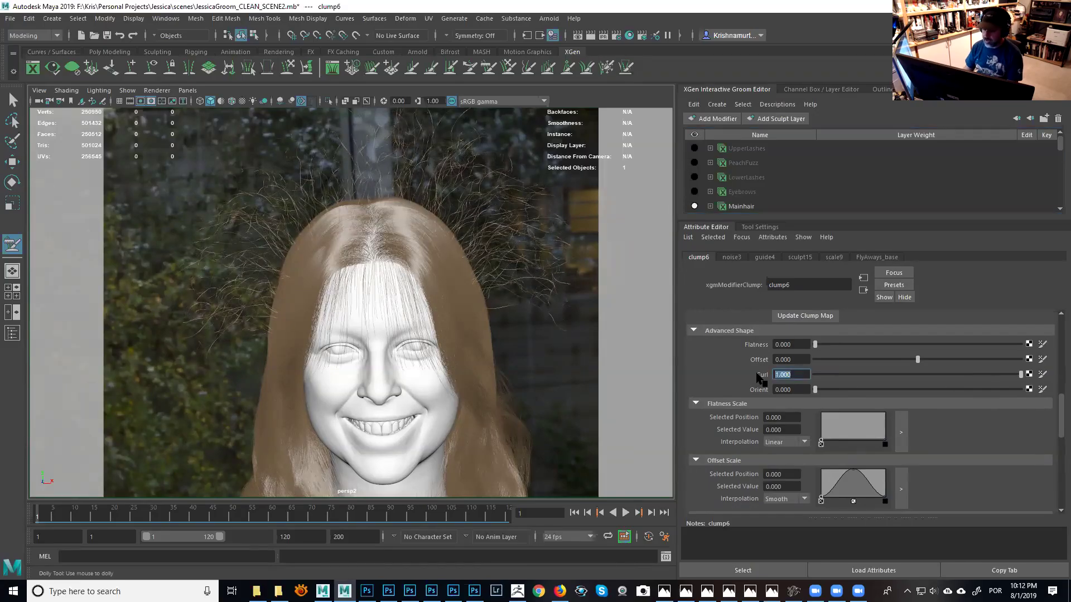
{"action": "type", "text": "8"}
{"action": "key", "text": "Return"}
{"action": "scroll", "coordinate": [490, 325], "scroll_direction": "up", "scroll_amount": 3}
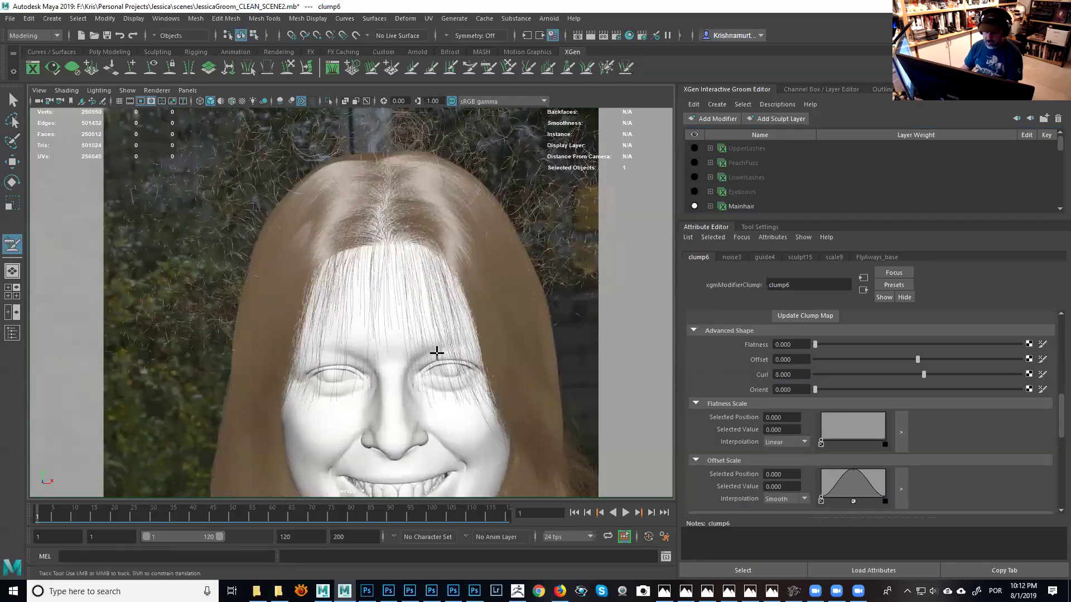
{"action": "scroll", "coordinate": [436, 353], "scroll_direction": "up", "scroll_amount": 5}
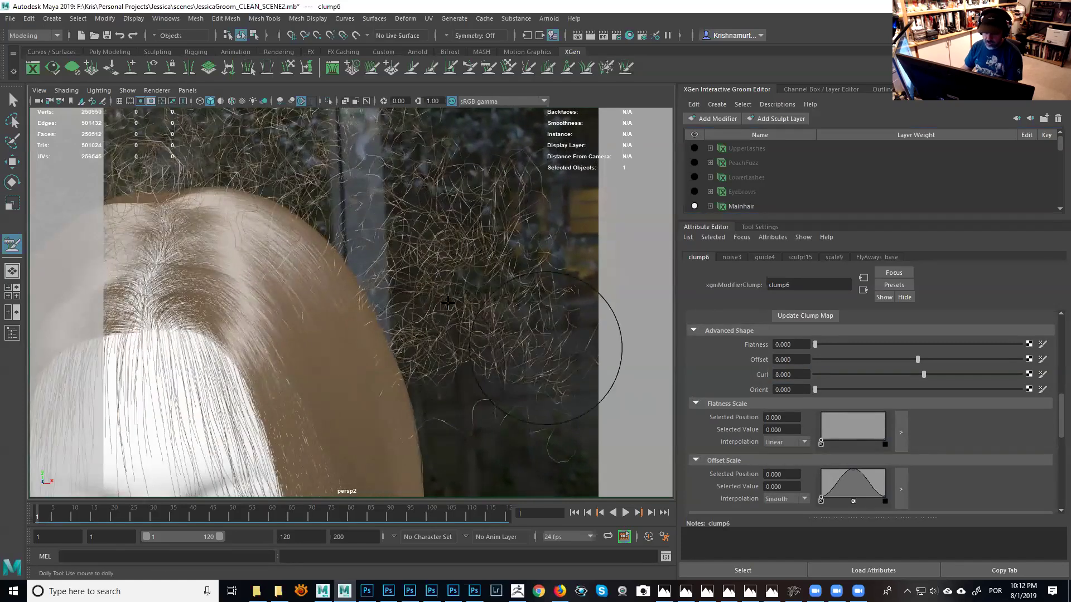
{"action": "scroll", "coordinate": [457, 315], "scroll_direction": "down", "scroll_amount": 5}
{"action": "middle_click_drag", "start_coordinate": [458, 315], "coordinate": [477, 328], "text": "alt"}
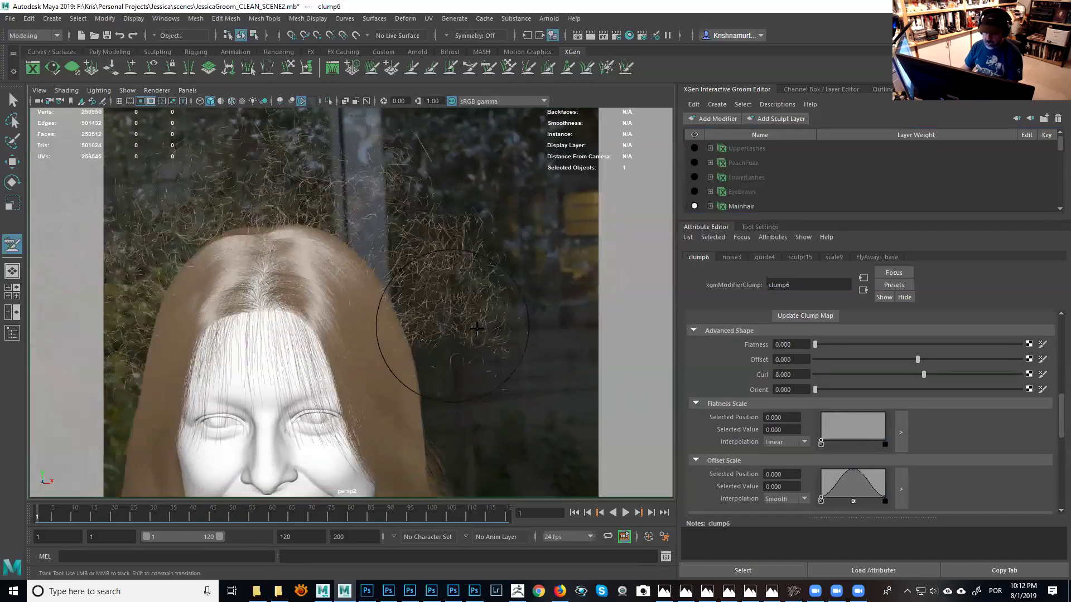
Set the clump modifier's Curl to 2.000 and check the flyaways from an angled view.
{"action": "left_click", "coordinate": [798, 374]}
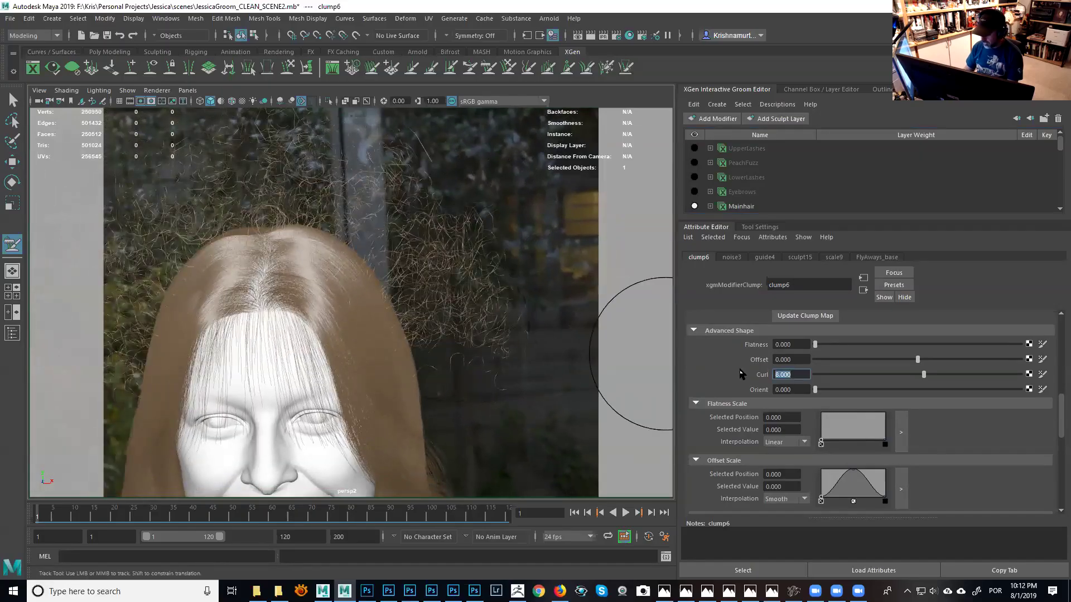
{"action": "key", "text": "Return"}
{"action": "mouse_move", "coordinate": [474, 348]}
{"action": "left_mouse_down", "text": "alt"}
{"action": "mouse_move", "coordinate": [565, 342]}
{"action": "mouse_move", "coordinate": [472, 345]}
{"action": "mouse_move", "coordinate": [468, 334]}
{"action": "left_mouse_up", "text": "alt"}
{"action": "right_click_drag", "start_coordinate": [469, 334], "coordinate": [463, 313], "text": "alt"}
{"action": "left_click_drag", "start_coordinate": [463, 313], "coordinate": [470, 322], "text": "alt"}
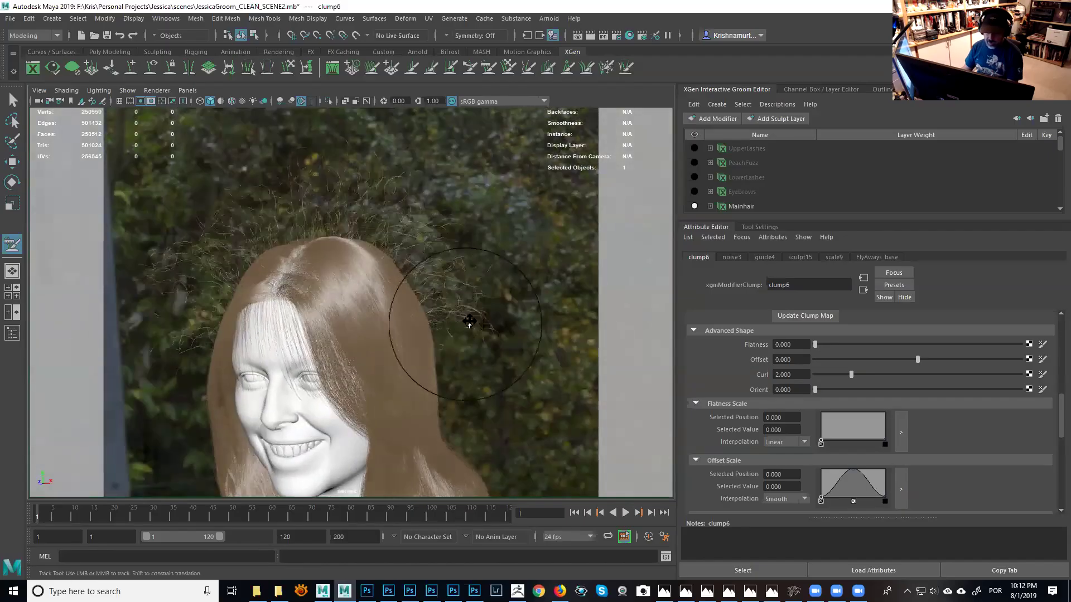
{"action": "middle_click_drag", "start_coordinate": [469, 322], "coordinate": [481, 325], "text": "alt"}
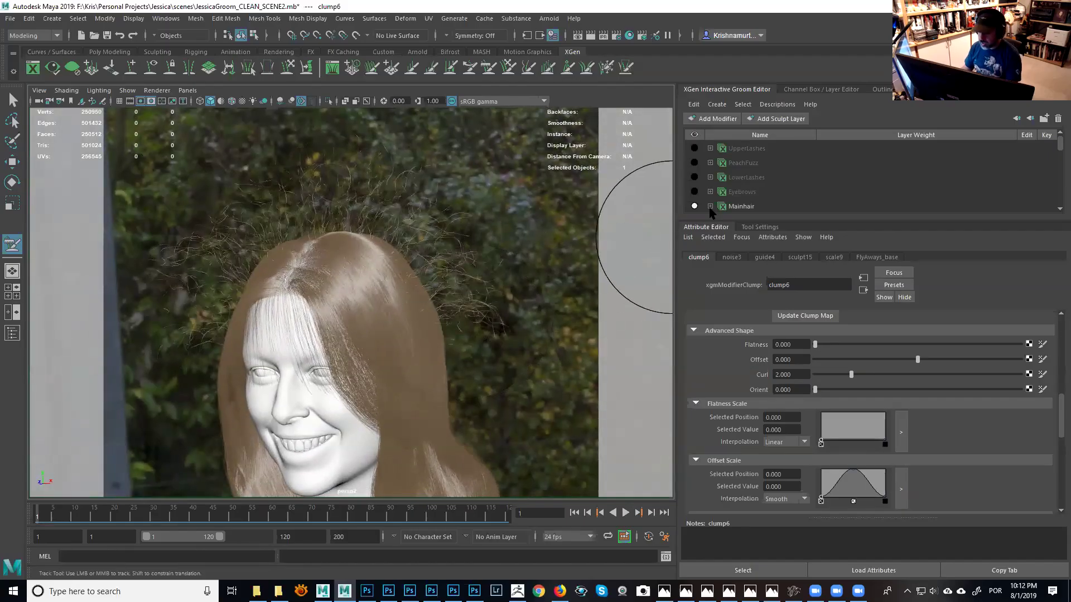
Set the CV Count of the FlyAways base to 120 and rebuild its curves.
{"action": "left_click_drag", "start_coordinate": [794, 220], "coordinate": [792, 326]}
{"action": "right_click_drag", "start_coordinate": [306, 259], "coordinate": [395, 325], "text": "alt"}
{"action": "mouse_move", "coordinate": [395, 325]}
{"action": "middle_mouse_down", "text": "alt"}
{"action": "mouse_move", "coordinate": [312, 342]}
{"action": "mouse_move", "coordinate": [322, 283]}
{"action": "middle_mouse_up", "text": "alt"}
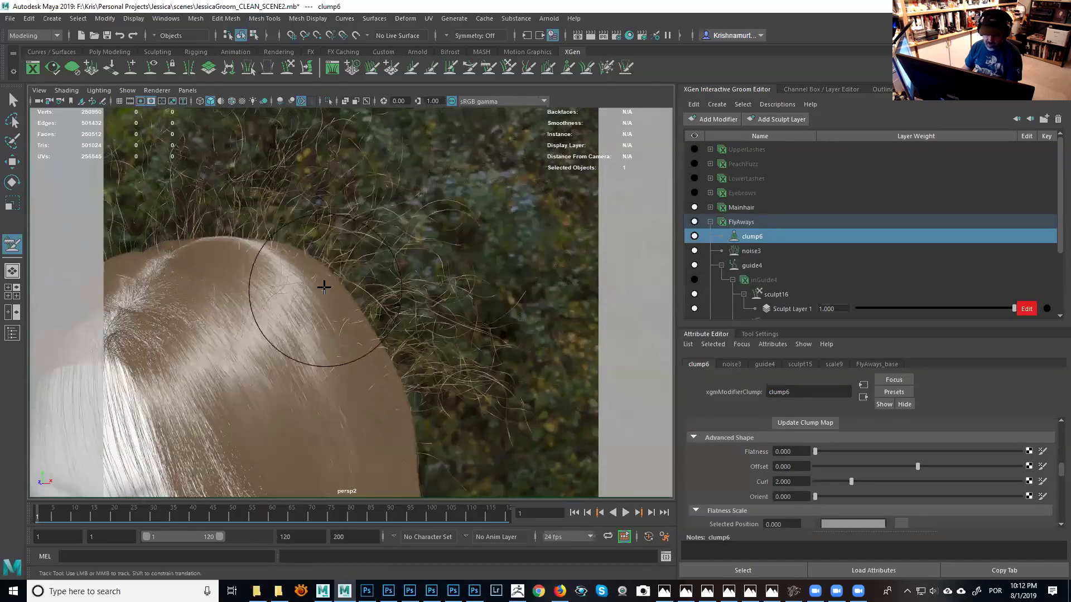
{"action": "right_click_drag", "start_coordinate": [419, 310], "coordinate": [394, 273], "text": "alt"}
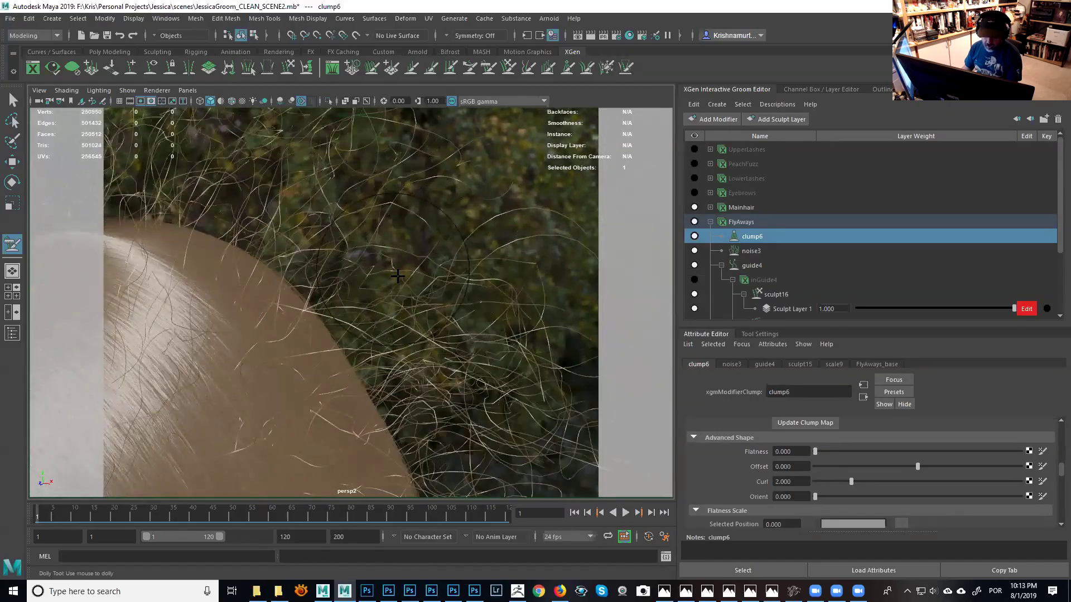
{"action": "left_click", "coordinate": [742, 223]}
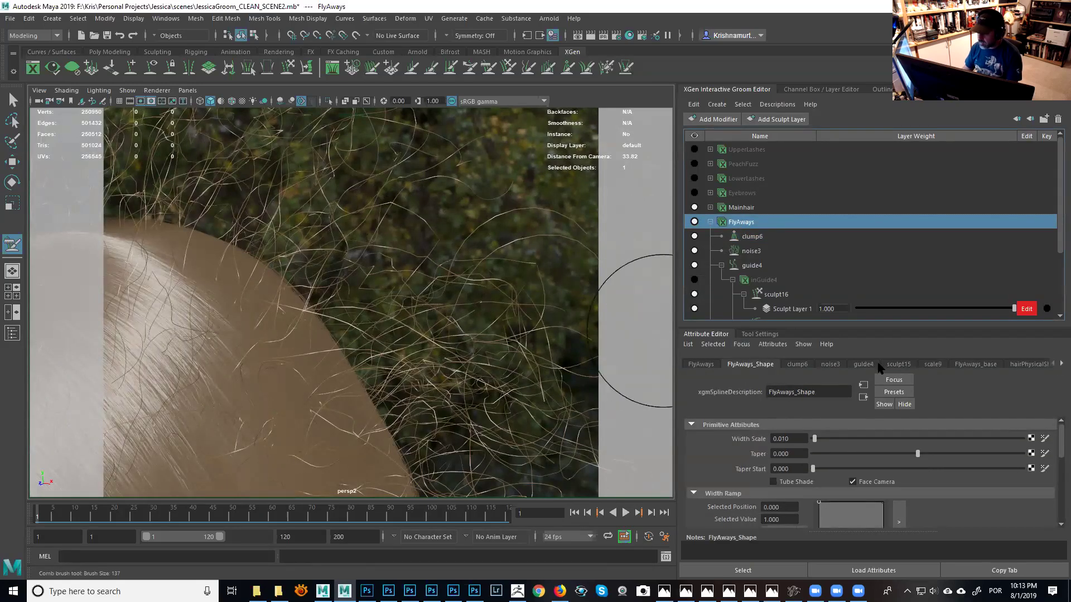
{"action": "left_click", "coordinate": [977, 366]}
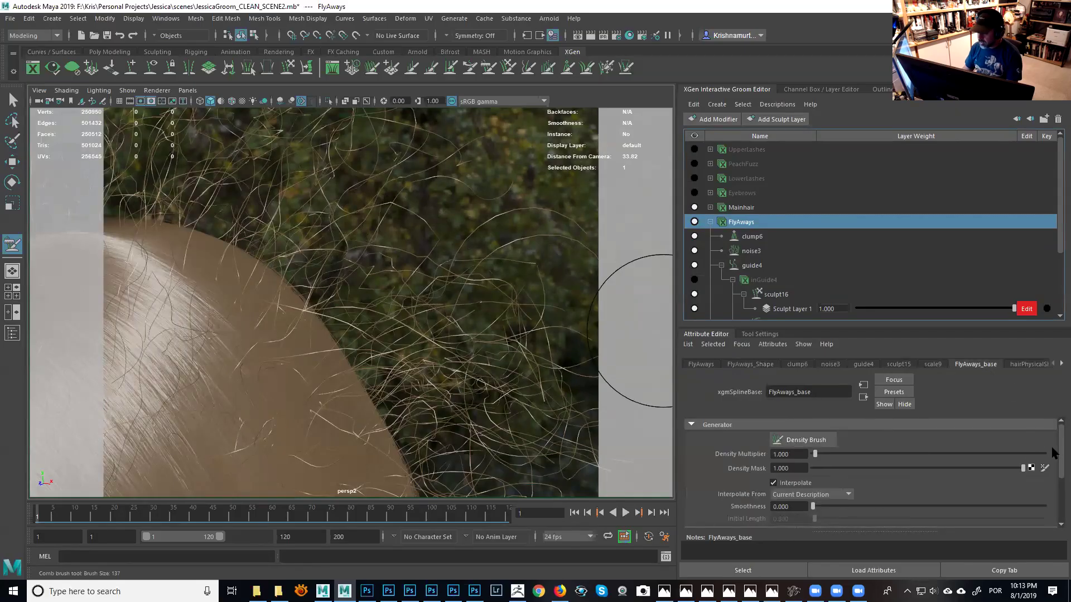
{"action": "left_click_drag", "start_coordinate": [1060, 457], "coordinate": [1060, 500]}
{"action": "left_click", "coordinate": [796, 495]}
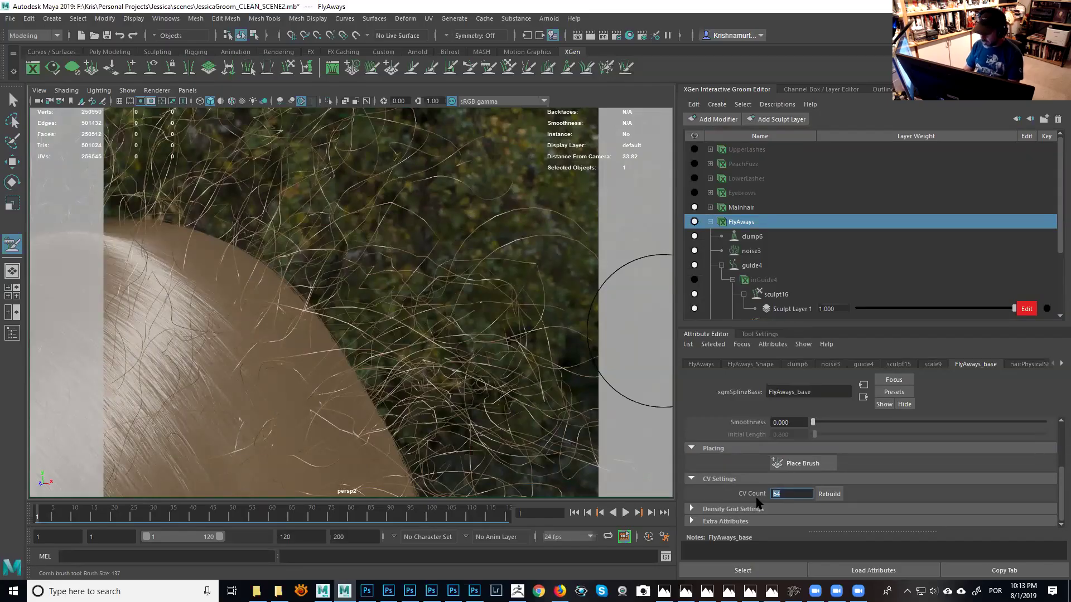
{"action": "type", "text": "120"}
{"action": "key", "text": "Return"}
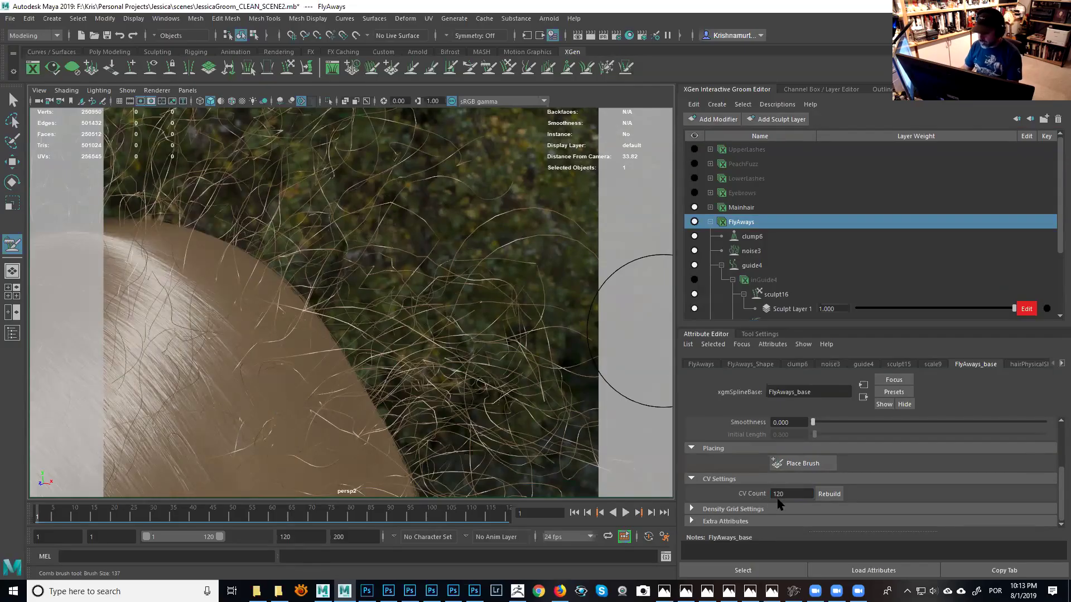
{"action": "left_click", "coordinate": [831, 494]}
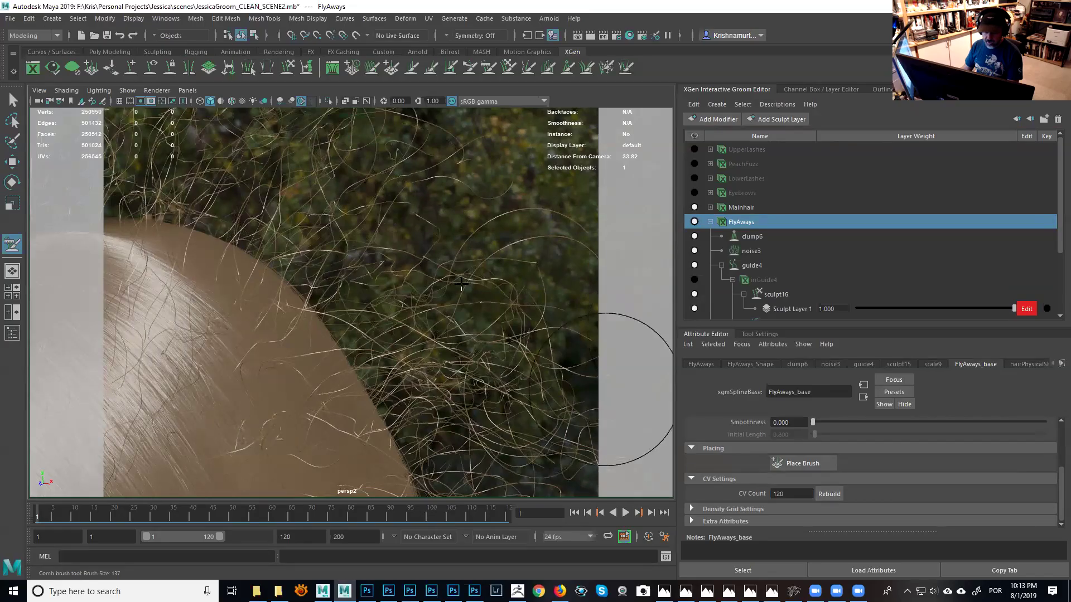
Set the CV Count of the FlyAways base to 200 and rebuild its curves.
{"action": "left_click_drag", "start_coordinate": [787, 495], "coordinate": [760, 492]}
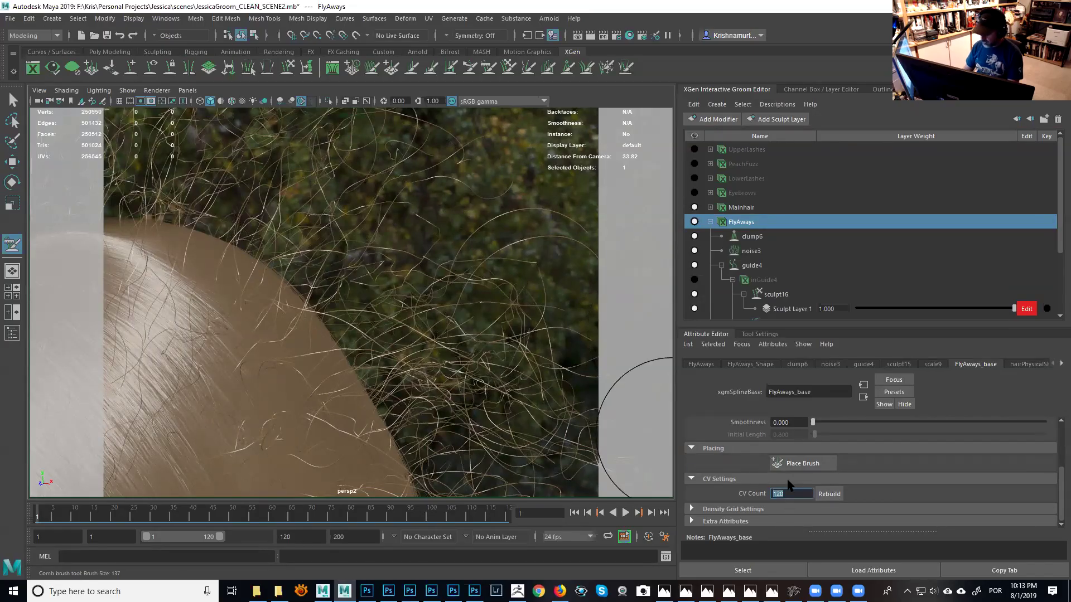
{"action": "left_click", "coordinate": [831, 494]}
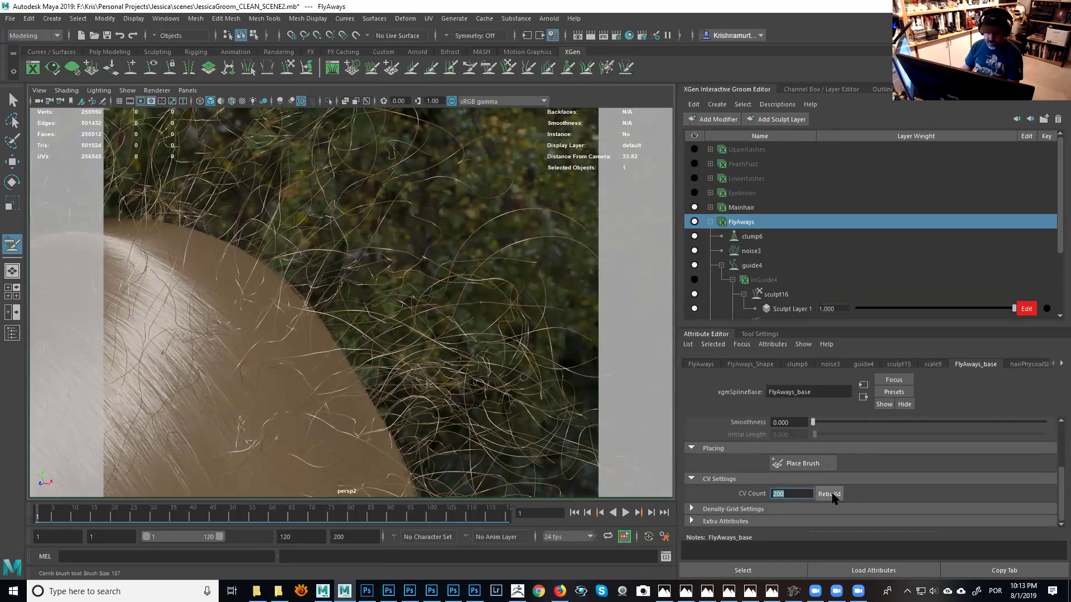
{"action": "scroll", "coordinate": [430, 310], "scroll_direction": "down", "scroll_amount": 2}
{"action": "middle_click_drag", "start_coordinate": [431, 310], "coordinate": [519, 295], "text": "alt"}
Turn the FlyAways noise modifier off and on twice to compare its effect on the stray hairs.
{"action": "left_click", "coordinate": [748, 252]}
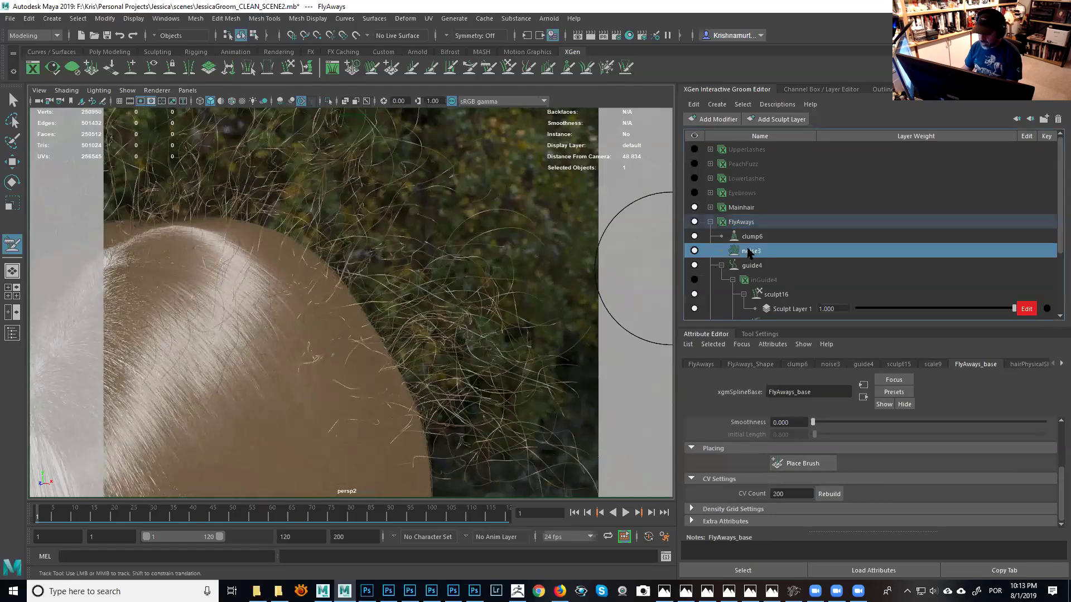
{"action": "left_click", "coordinate": [694, 251]}
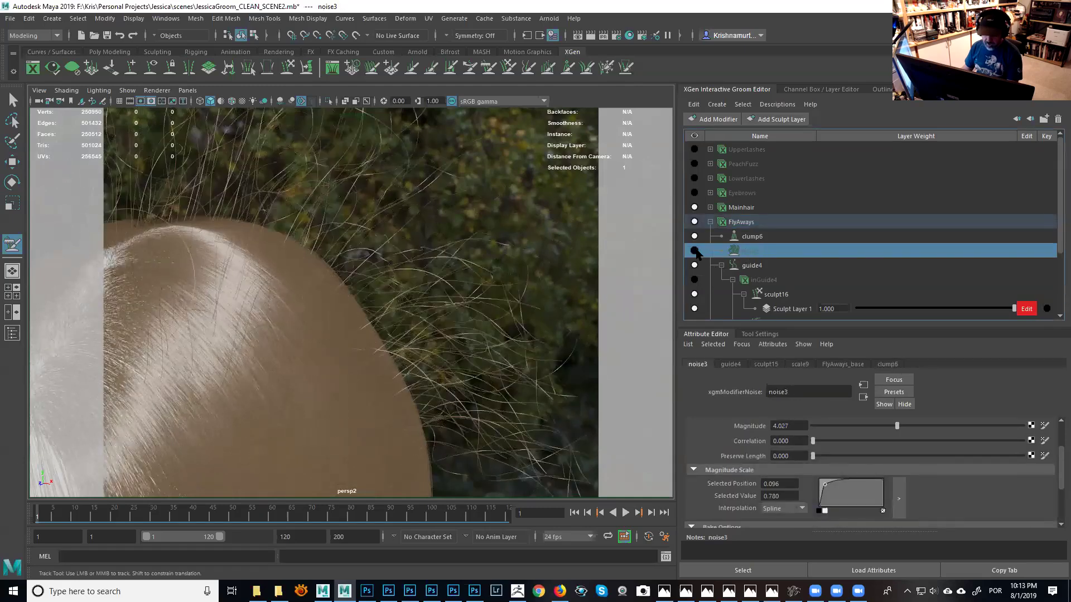
{"action": "left_click", "coordinate": [694, 251]}
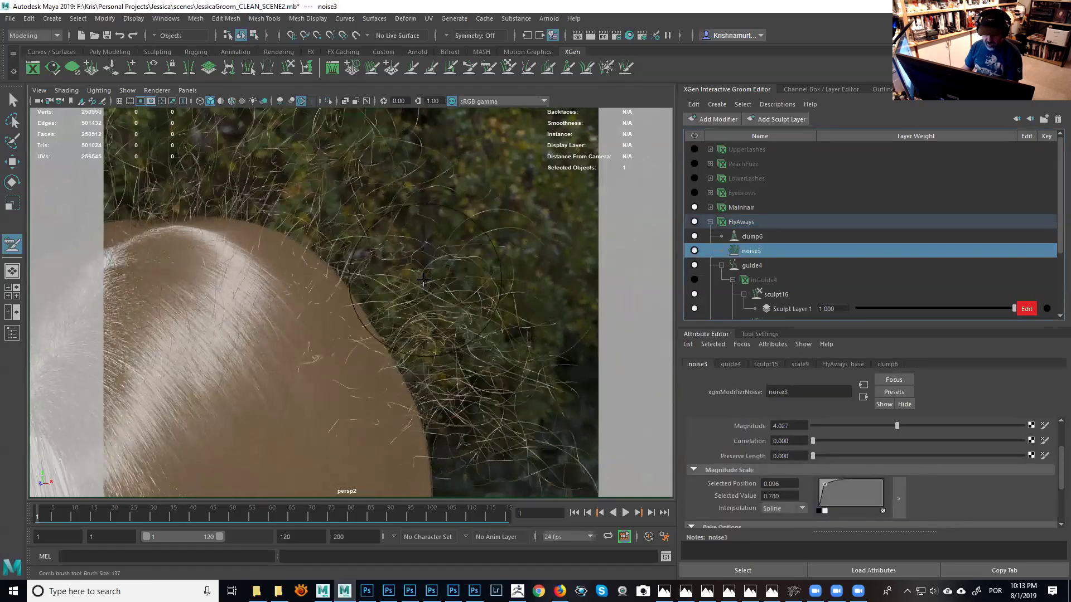
{"action": "left_click", "coordinate": [694, 251]}
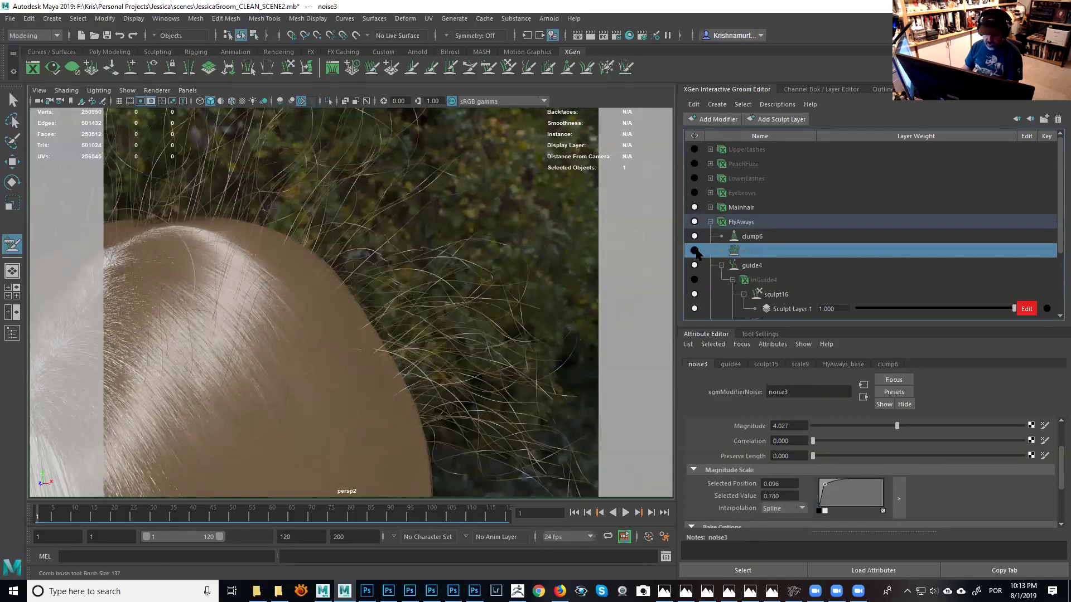
{"action": "left_click", "coordinate": [695, 251]}
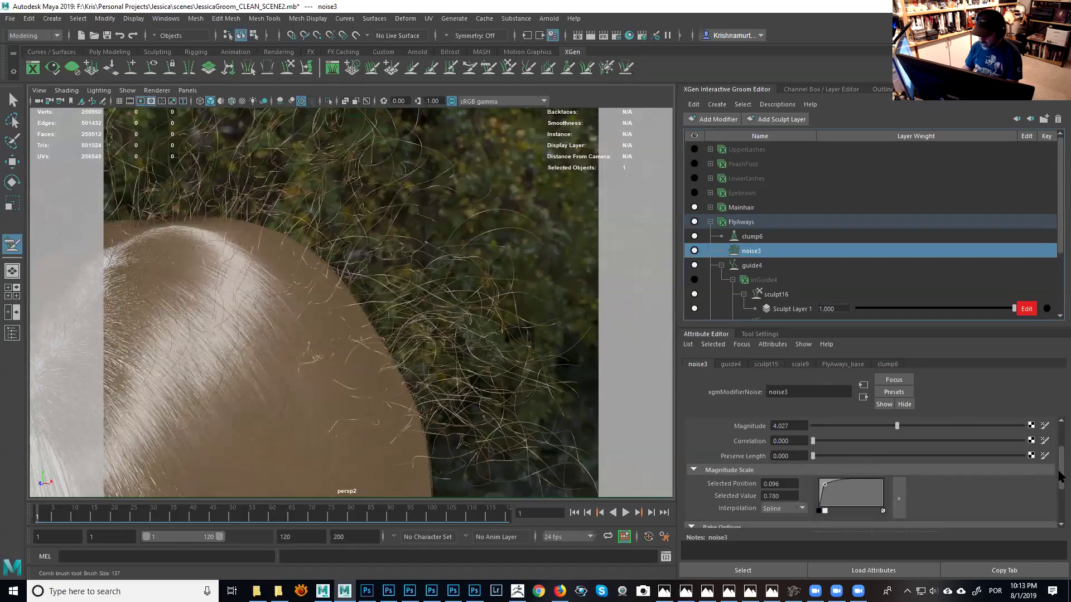
Set the noise modifier's Magnitude to about 3.147 and its Preserve Length to 100.
{"action": "scroll", "coordinate": [1004, 474], "scroll_direction": "up", "scroll_amount": 3}
{"action": "left_click_drag", "start_coordinate": [890, 480], "coordinate": [878, 480]}
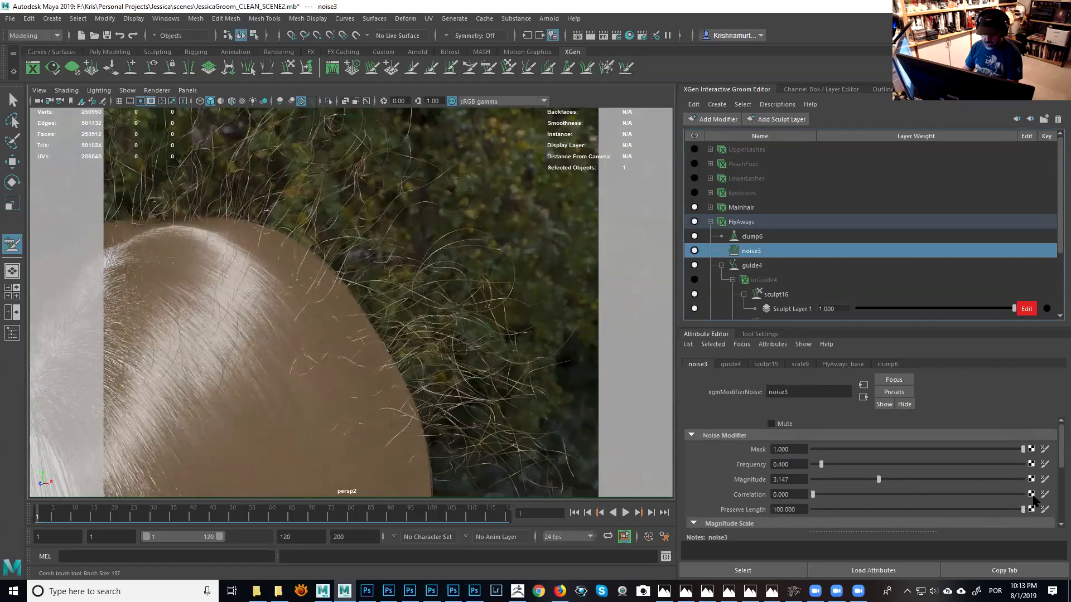
{"action": "left_click_drag", "start_coordinate": [813, 509], "coordinate": [1025, 509]}
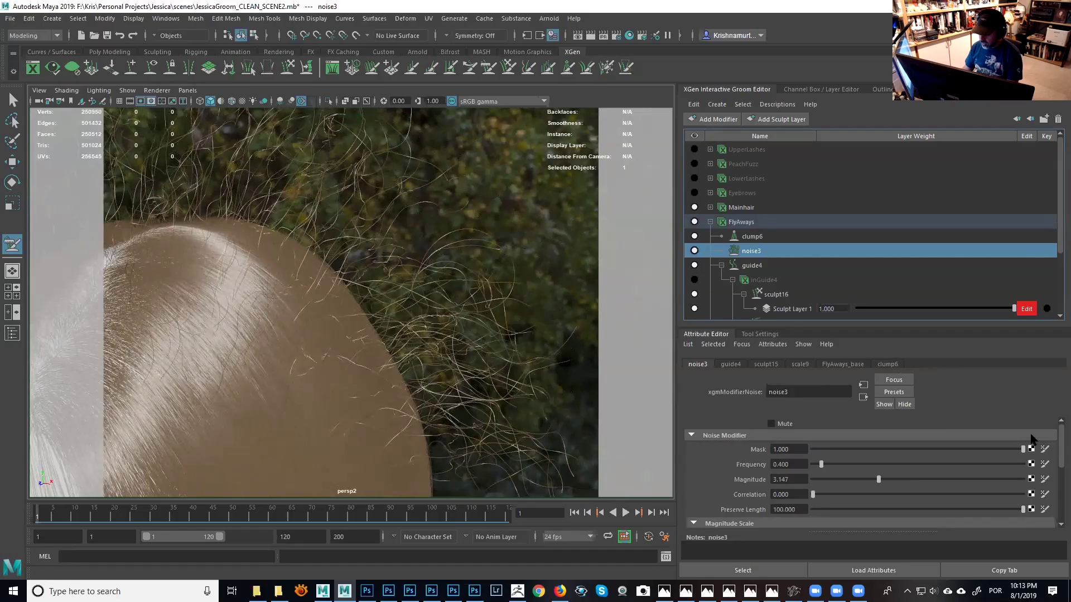
{"action": "left_click_drag", "start_coordinate": [1060, 446], "coordinate": [1060, 505]}
Reshape the clump modifier's Curl Scale ramp with a tip value of 0.860, Spline interpolation and a point of 0.620 at position 0.357.
{"action": "left_click", "coordinate": [759, 237]}
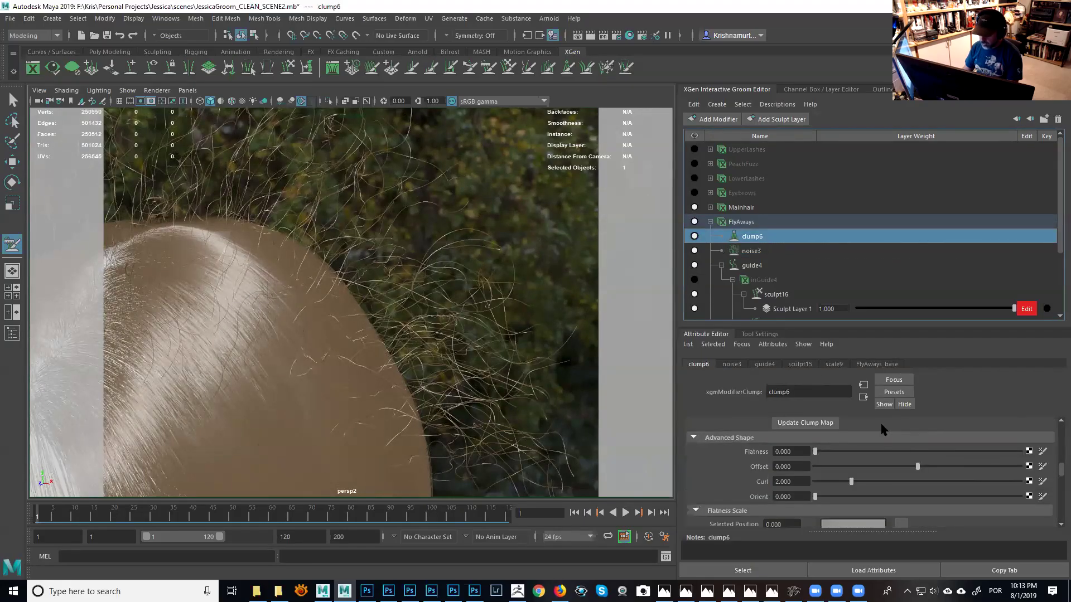
{"action": "left_click_drag", "start_coordinate": [1060, 475], "coordinate": [1060, 487]}
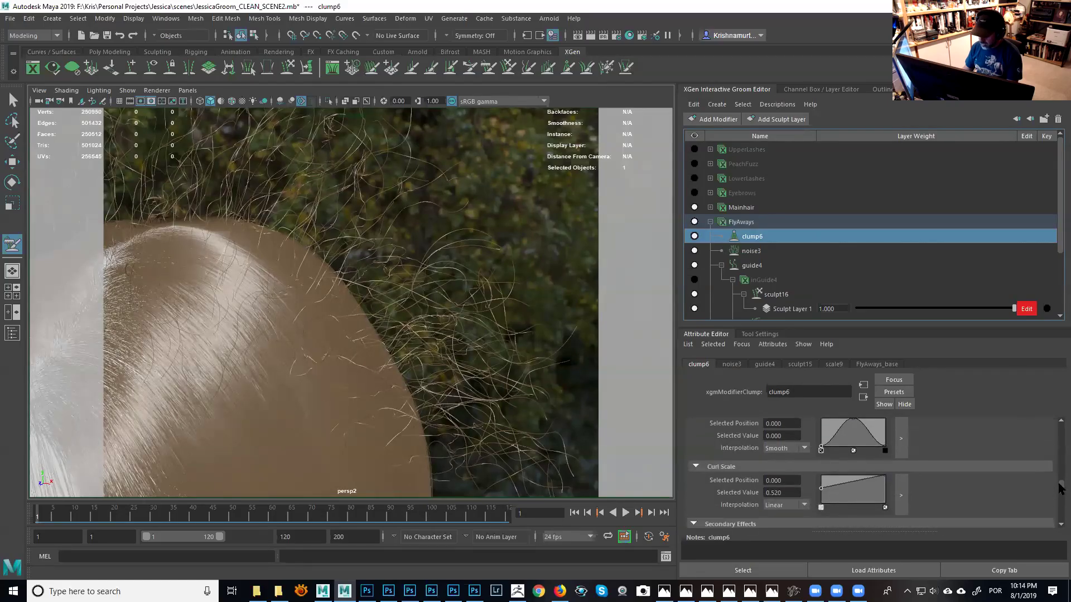
{"action": "left_click_drag", "start_coordinate": [886, 478], "coordinate": [887, 481]}
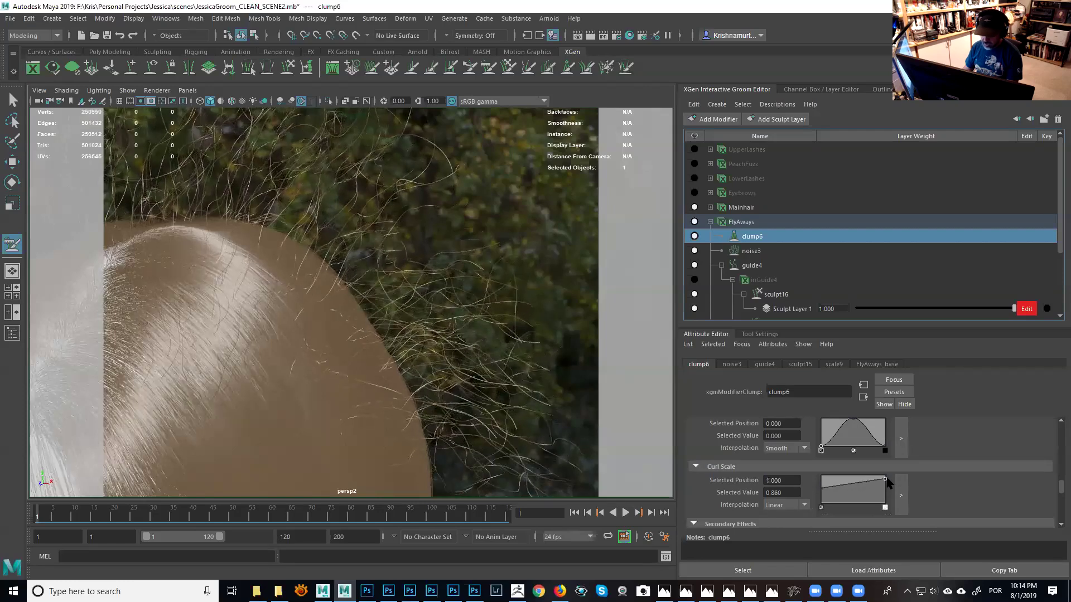
{"action": "left_click", "coordinate": [804, 507]}
{"action": "left_click", "coordinate": [780, 552]}
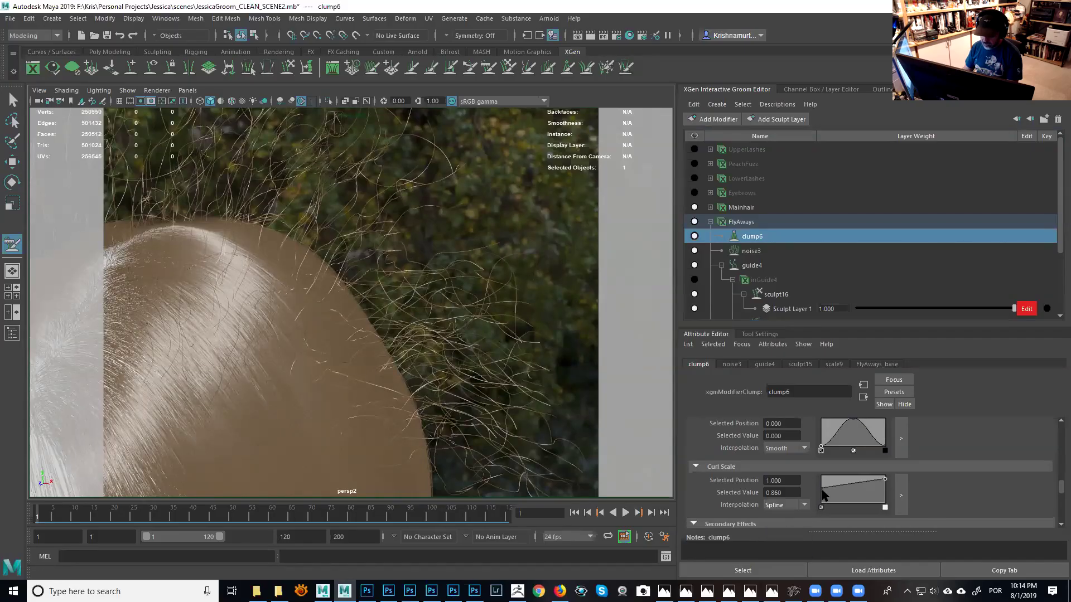
{"action": "left_click", "coordinate": [801, 513]}
{"action": "left_click", "coordinate": [804, 525]}
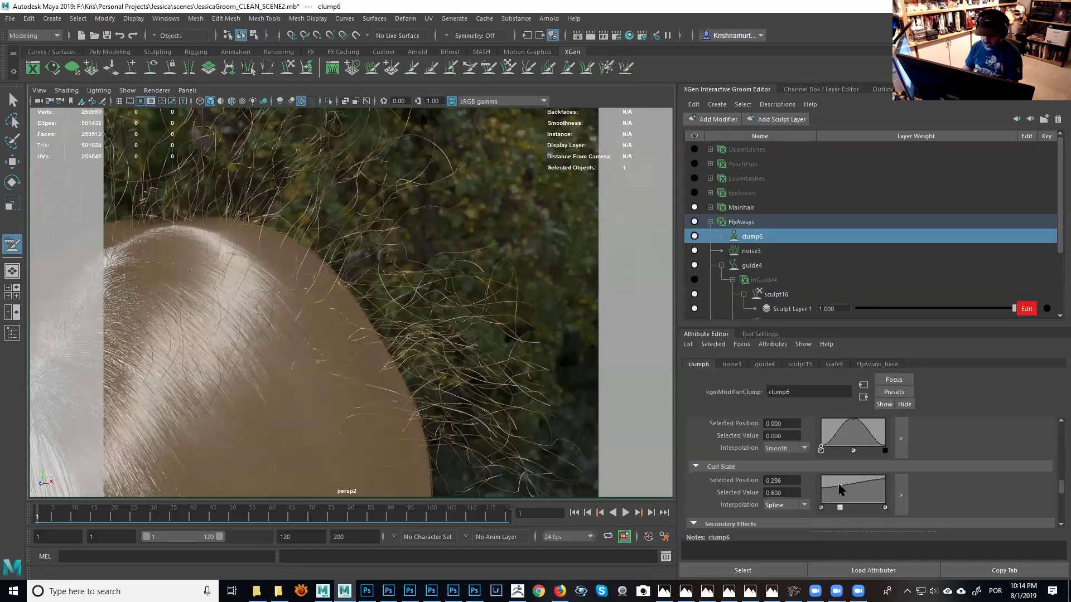
{"action": "left_click_drag", "start_coordinate": [839, 486], "coordinate": [844, 486]}
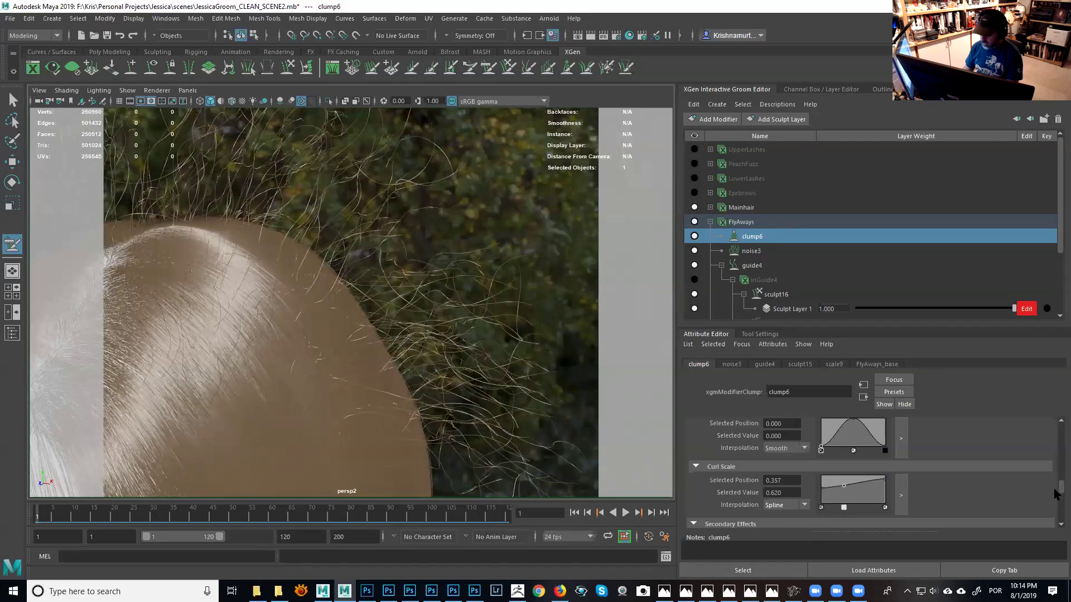
Set the clump modifier's Curl to about 1.548 and examine the flyaways up close from another angle.
{"action": "left_click_drag", "start_coordinate": [1061, 487], "coordinate": [1061, 468]}
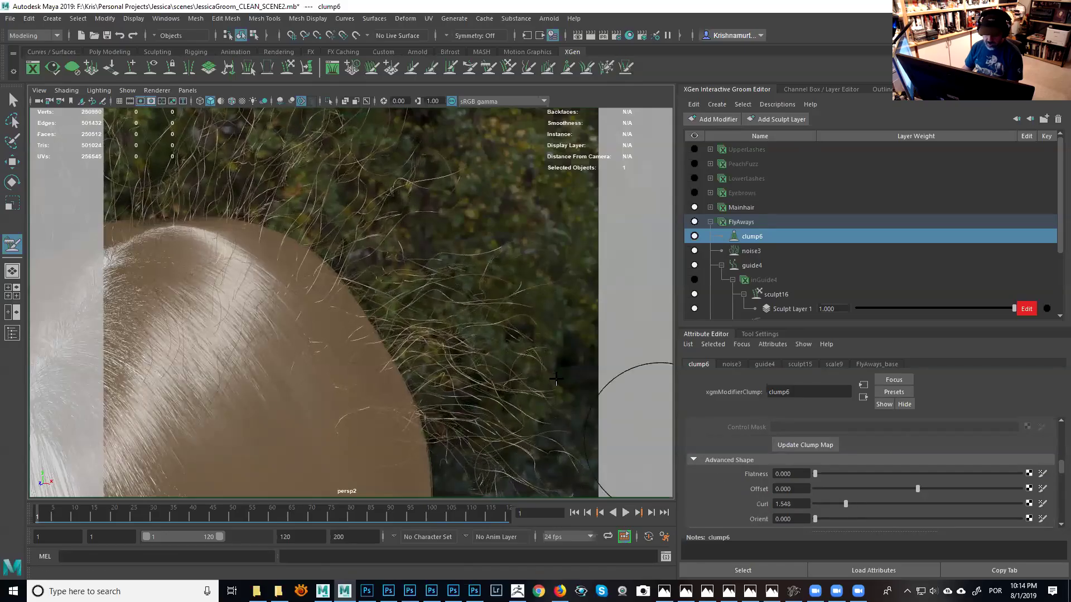
{"action": "left_click_drag", "start_coordinate": [430, 363], "coordinate": [452, 365], "text": "alt"}
{"action": "middle_click_drag", "start_coordinate": [441, 335], "coordinate": [442, 334], "text": "alt"}
{"action": "right_click_drag", "start_coordinate": [442, 334], "coordinate": [438, 271], "text": "alt"}
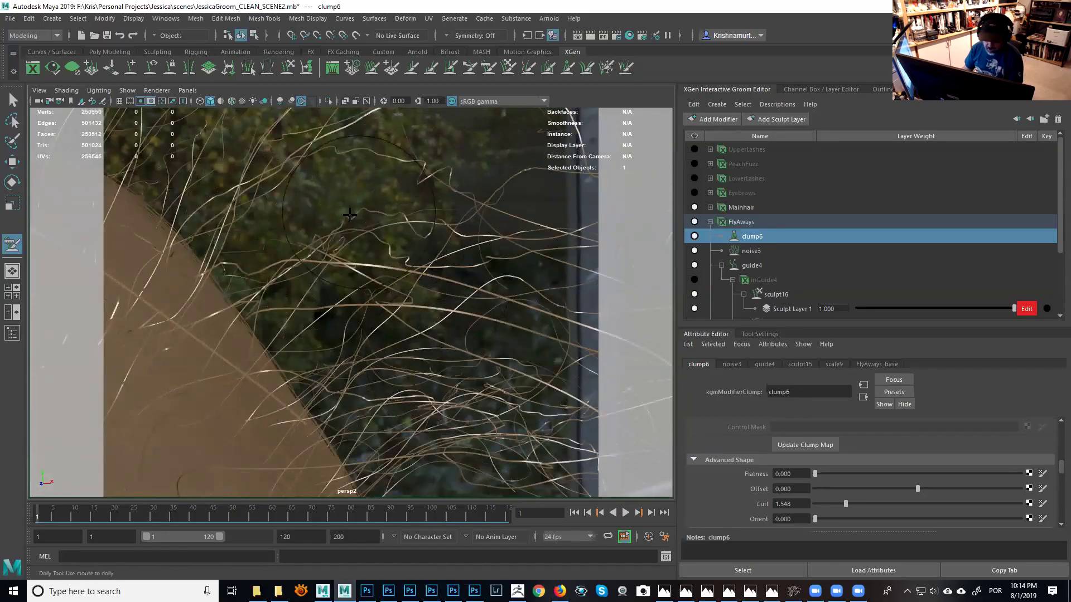
{"action": "right_click_drag", "start_coordinate": [450, 367], "coordinate": [325, 275], "text": "alt"}
{"action": "left_click_drag", "start_coordinate": [325, 275], "coordinate": [454, 318], "text": "alt"}
{"action": "middle_click_drag", "start_coordinate": [454, 319], "coordinate": [475, 326], "text": "alt"}
{"action": "mouse_move", "coordinate": [475, 326]}
{"action": "right_mouse_down", "text": "alt"}
{"action": "mouse_move", "coordinate": [487, 353]}
{"action": "mouse_move", "coordinate": [390, 407]}
{"action": "mouse_move", "coordinate": [425, 406]}
{"action": "mouse_move", "coordinate": [460, 328]}
{"action": "right_mouse_up", "text": "alt"}
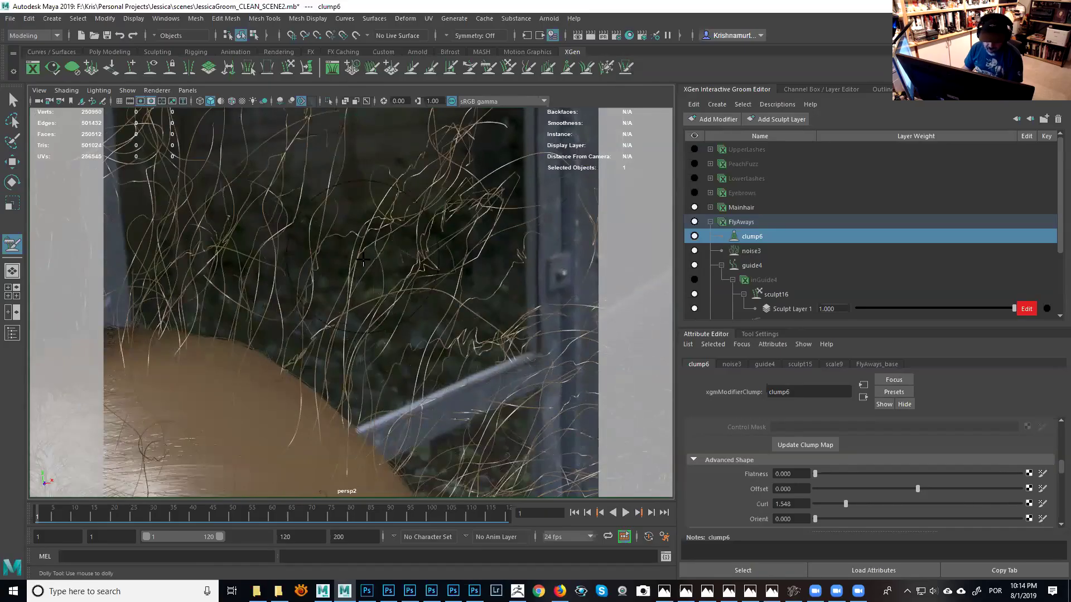
Add a Sculpt modifier to the FlyAways description and expose its Sculpt Layer 1 for brush editing.
{"action": "left_click", "coordinate": [744, 223]}
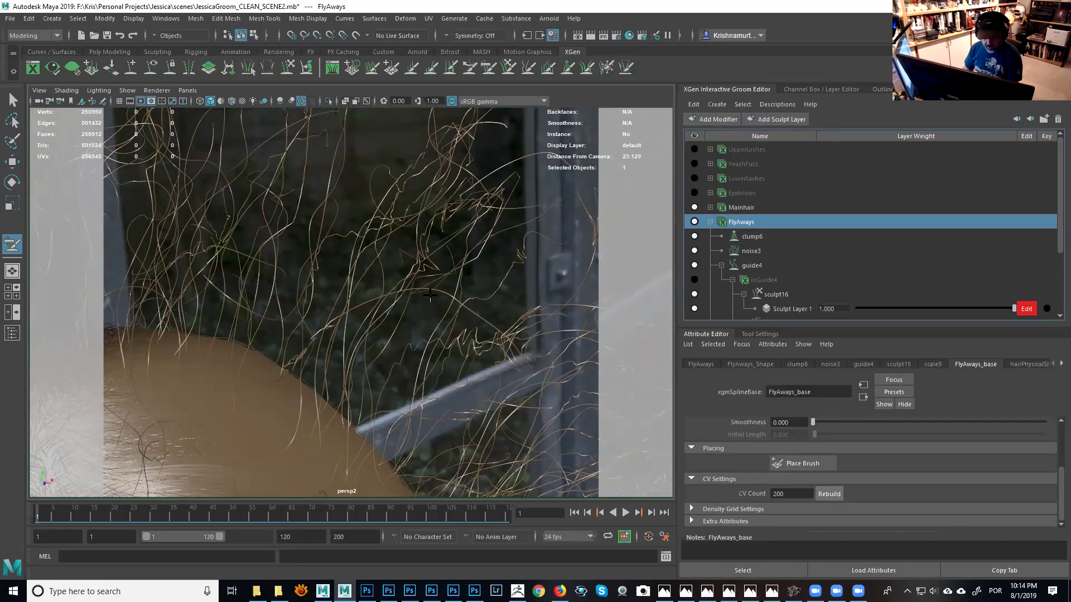
{"action": "left_click", "coordinate": [528, 69]}
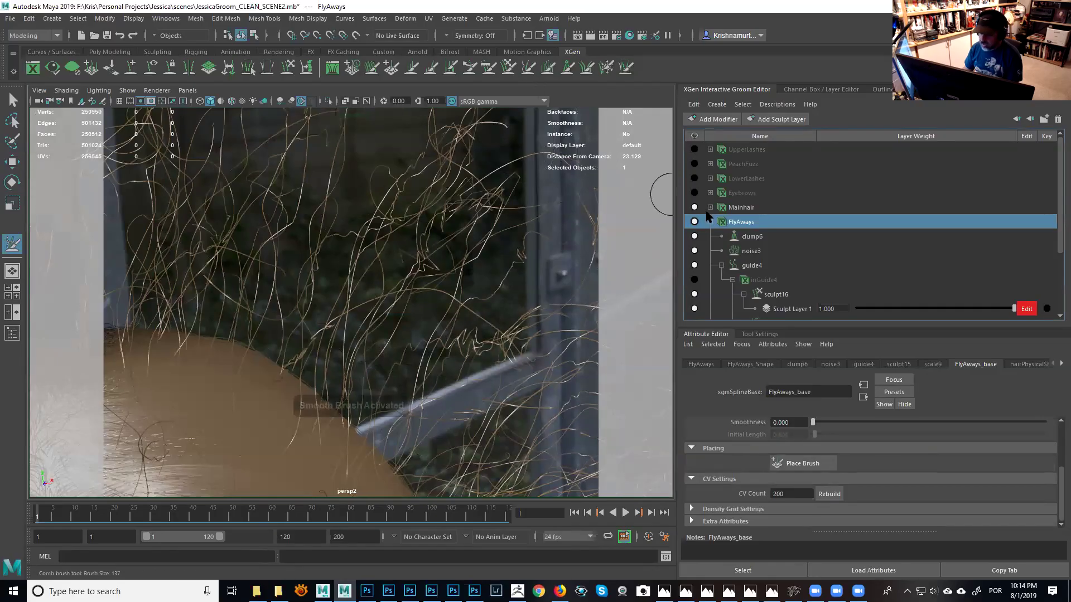
{"action": "left_click", "coordinate": [719, 120]}
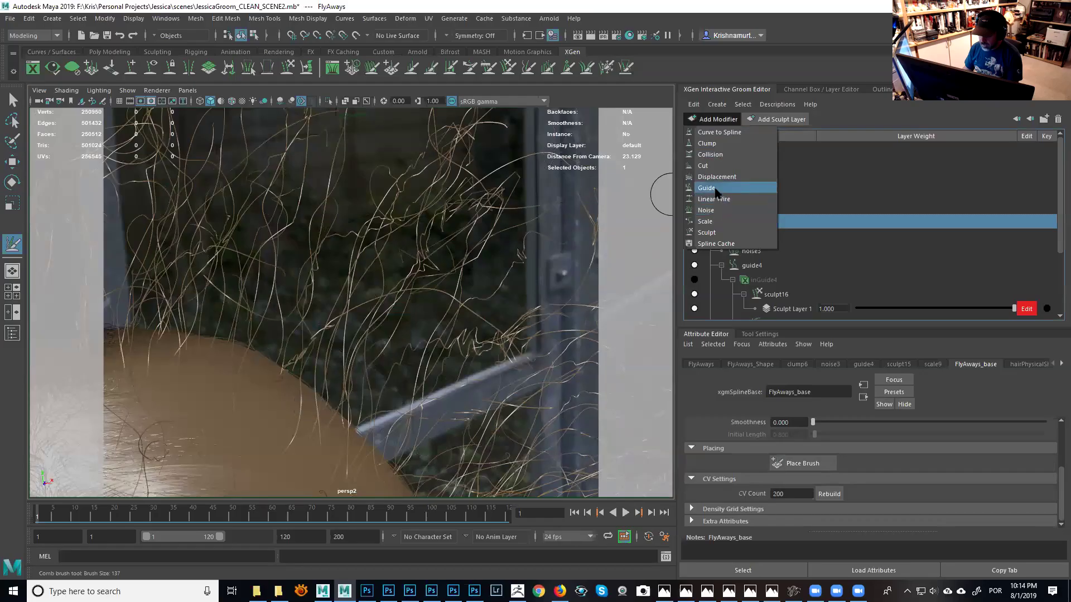
{"action": "left_click", "coordinate": [718, 235]}
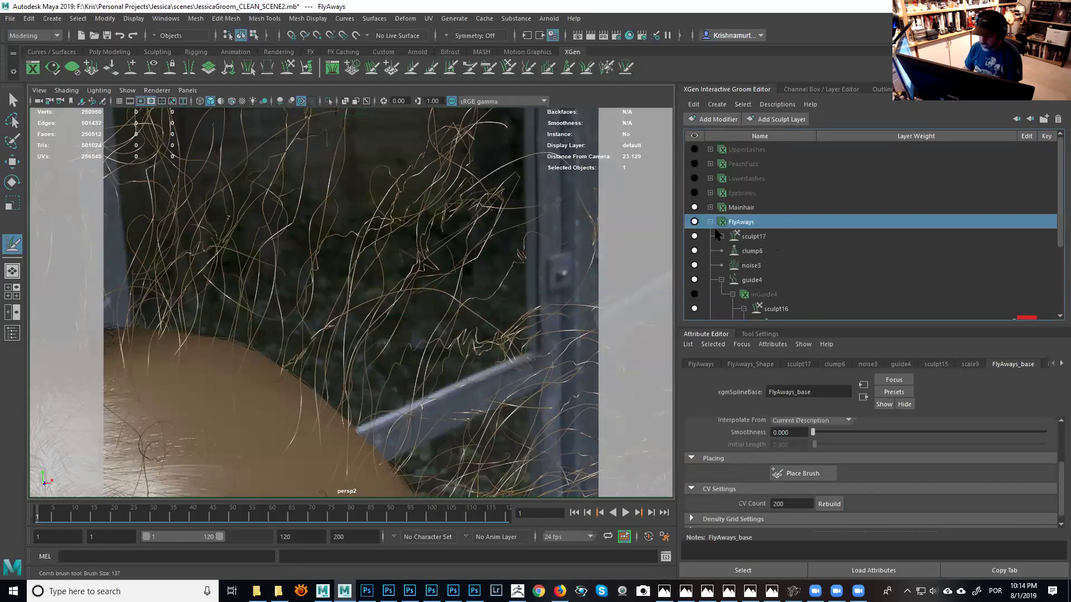
{"action": "left_click", "coordinate": [1025, 252]}
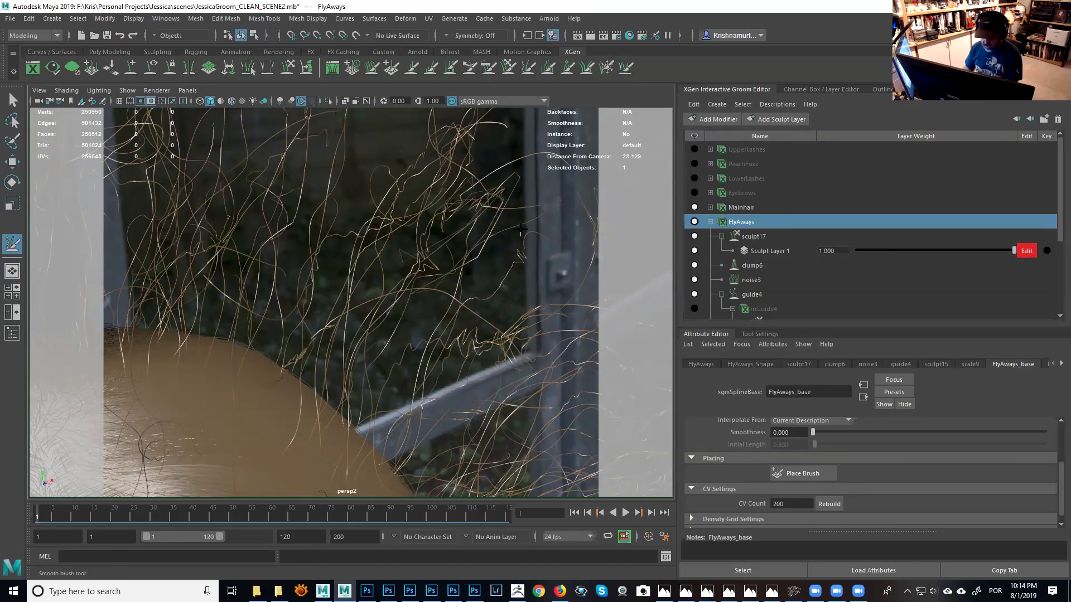
Smooth the kinked stray hairs above the head with the Smooth brush and check the surrounding flyaways.
{"action": "left_click", "coordinate": [528, 68]}
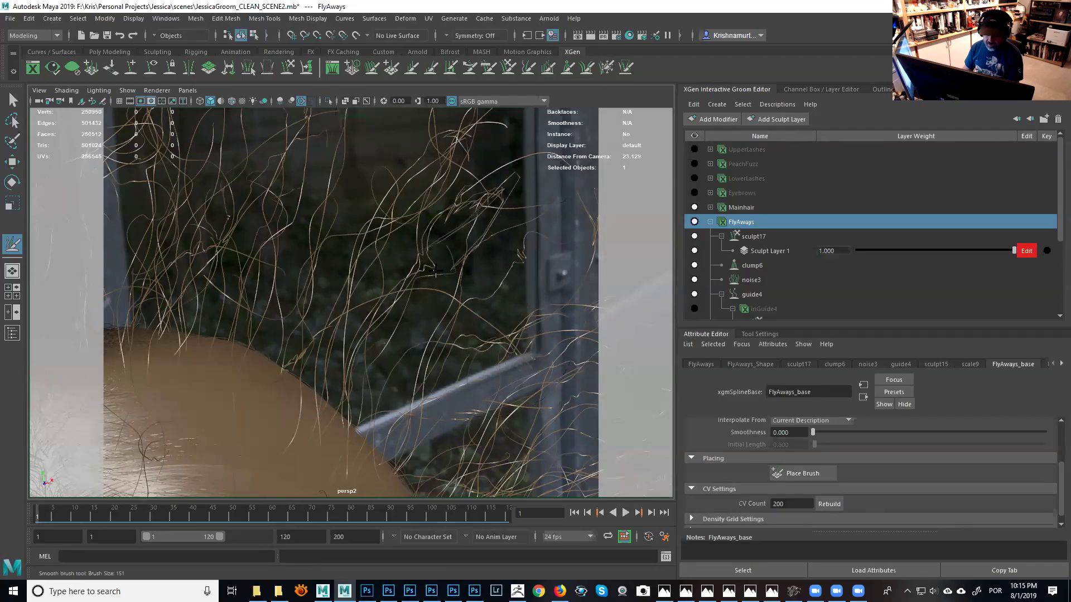
{"action": "left_click_drag", "start_coordinate": [435, 213], "coordinate": [461, 215]}
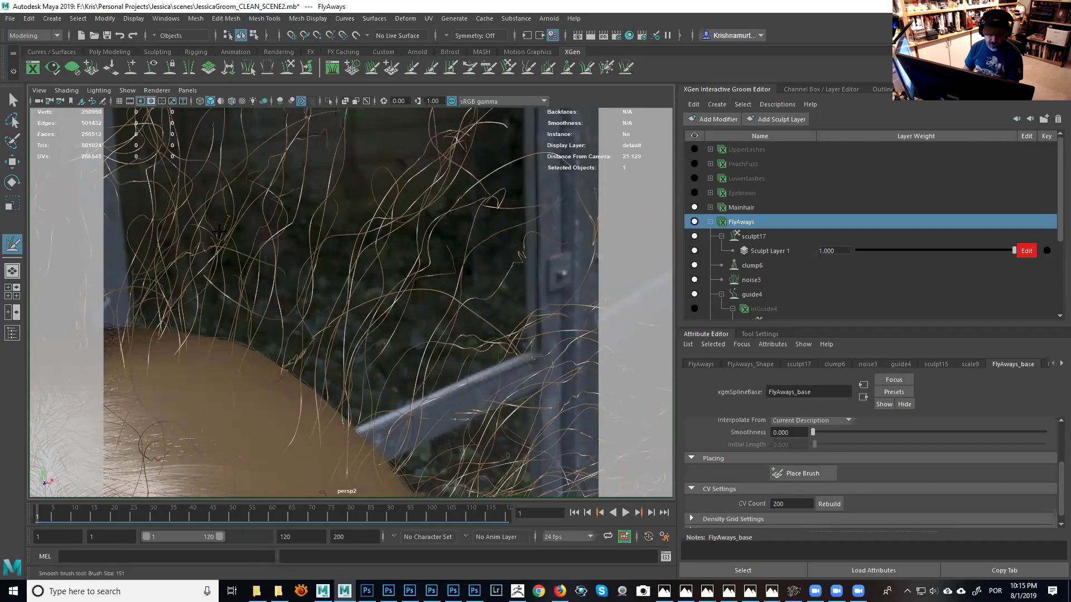
{"action": "middle_click_drag", "start_coordinate": [337, 263], "coordinate": [350, 303], "text": "alt"}
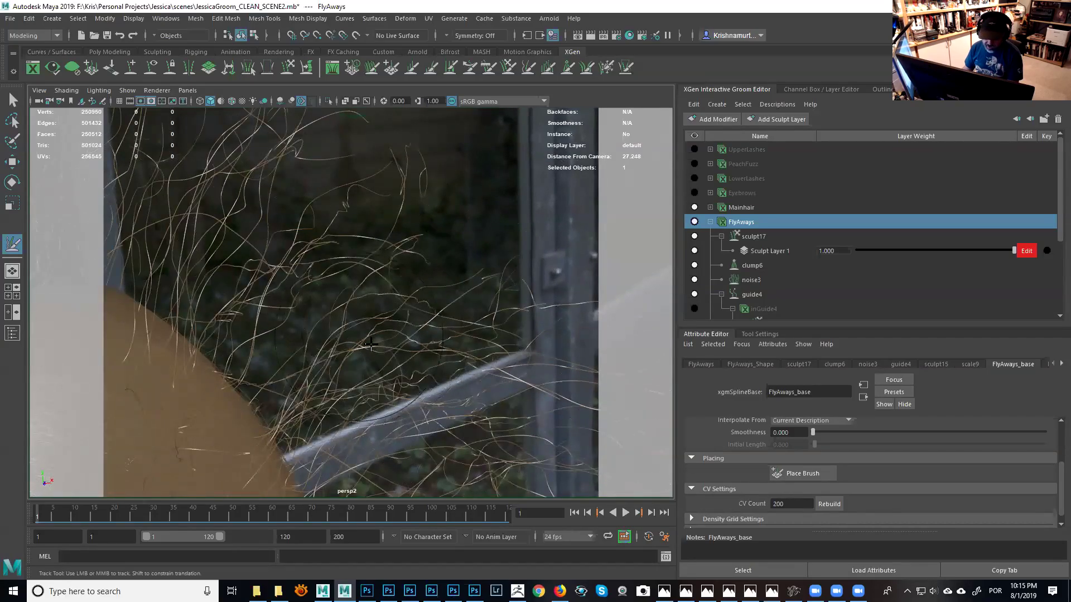
{"action": "middle_click_drag", "start_coordinate": [396, 356], "coordinate": [377, 322], "text": "alt"}
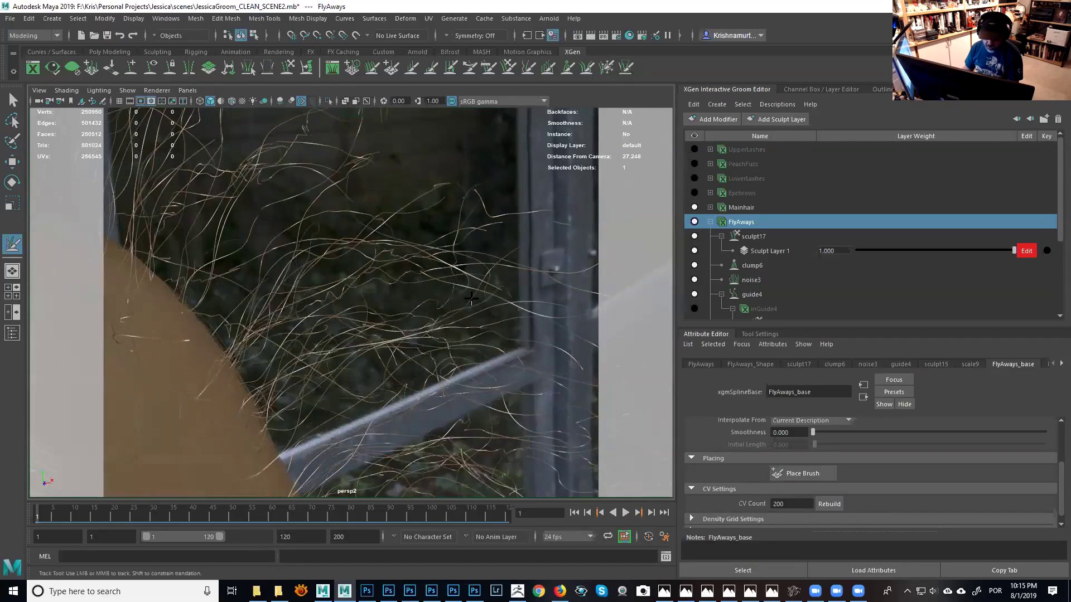
{"action": "middle_click_drag", "start_coordinate": [470, 298], "coordinate": [424, 259], "text": "alt"}
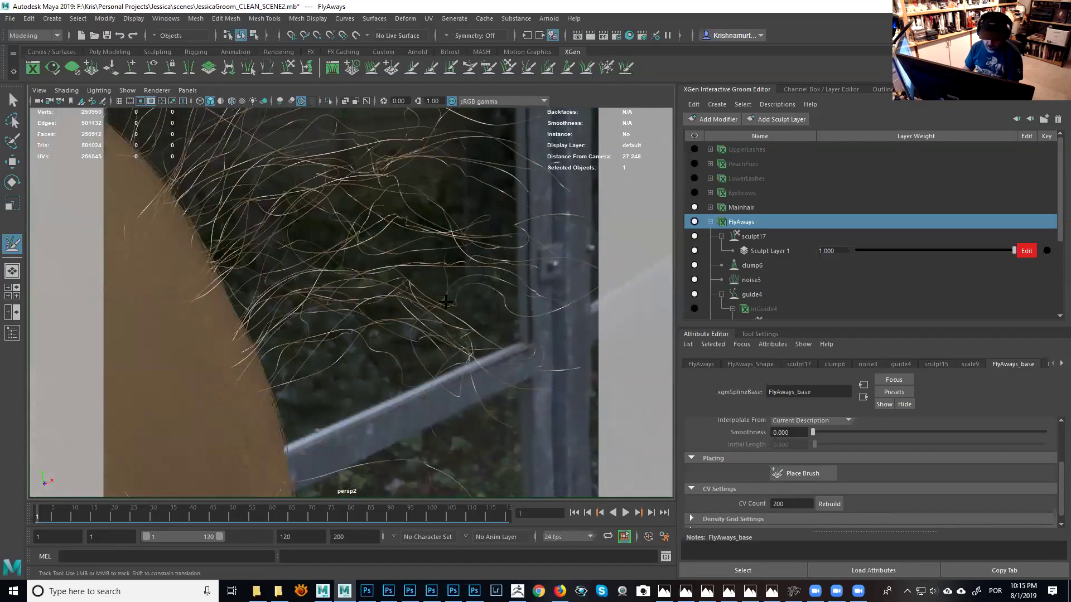
Enable Tube Shade on the FlyAways shape and inspect the individual strands up close.
{"action": "scroll", "coordinate": [357, 256], "scroll_direction": "up", "scroll_amount": 10}
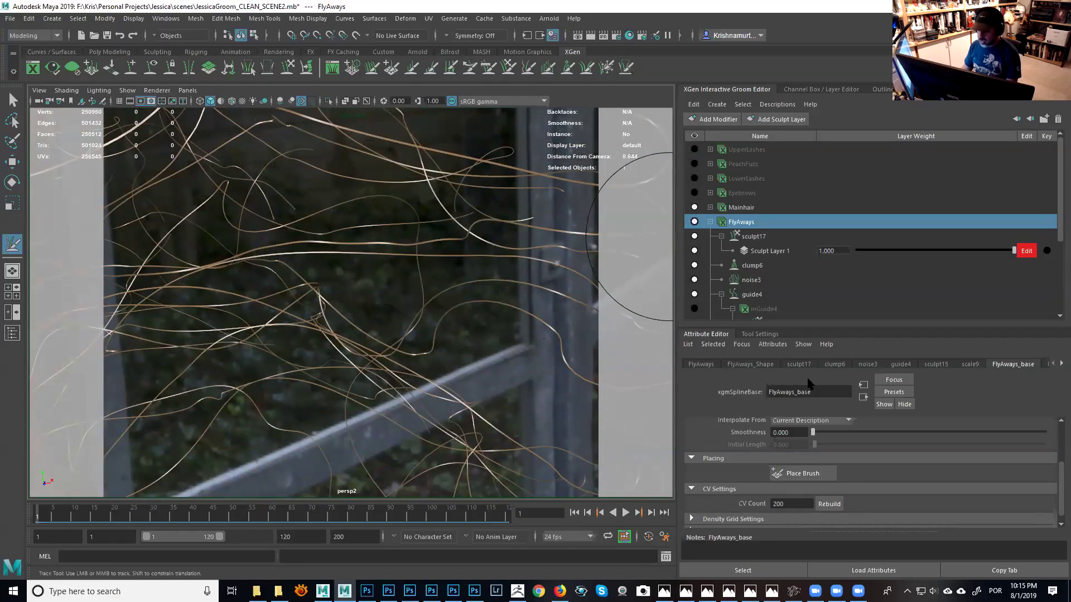
{"action": "left_click", "coordinate": [750, 365]}
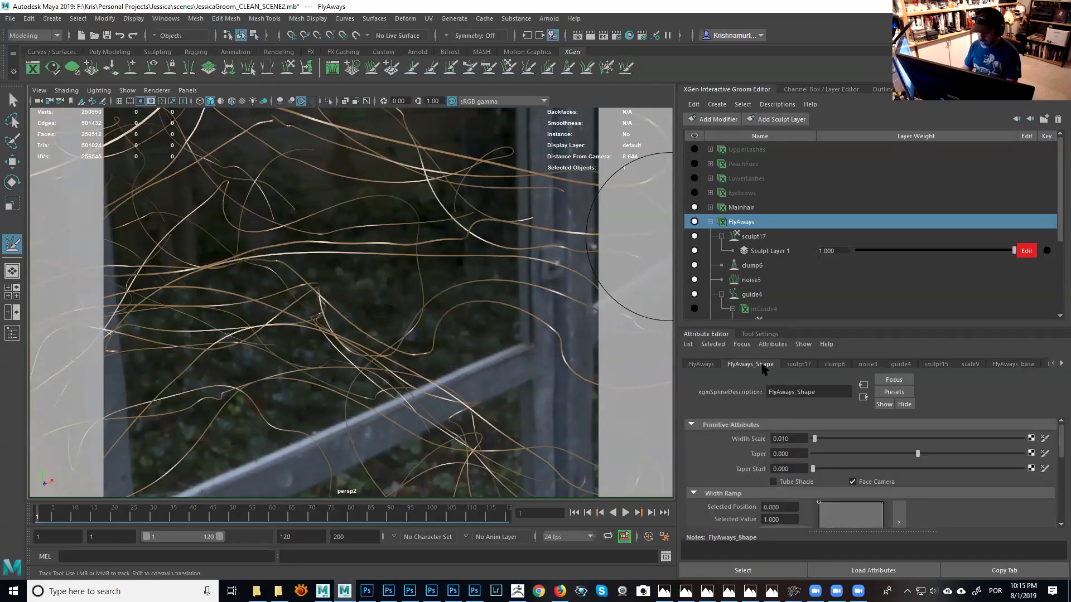
{"action": "left_click", "coordinate": [773, 481]}
{"action": "scroll", "coordinate": [491, 329], "scroll_direction": "up", "scroll_amount": 10}
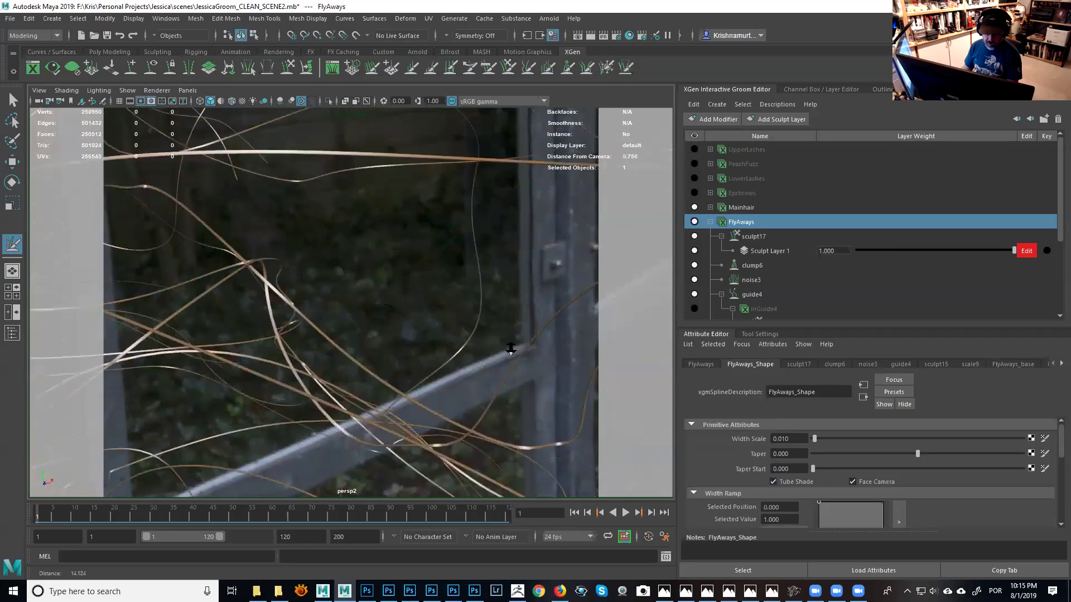
{"action": "scroll", "coordinate": [524, 362], "scroll_direction": "up", "scroll_amount": 3}
{"action": "scroll", "coordinate": [514, 357], "scroll_direction": "down", "scroll_amount": 10}
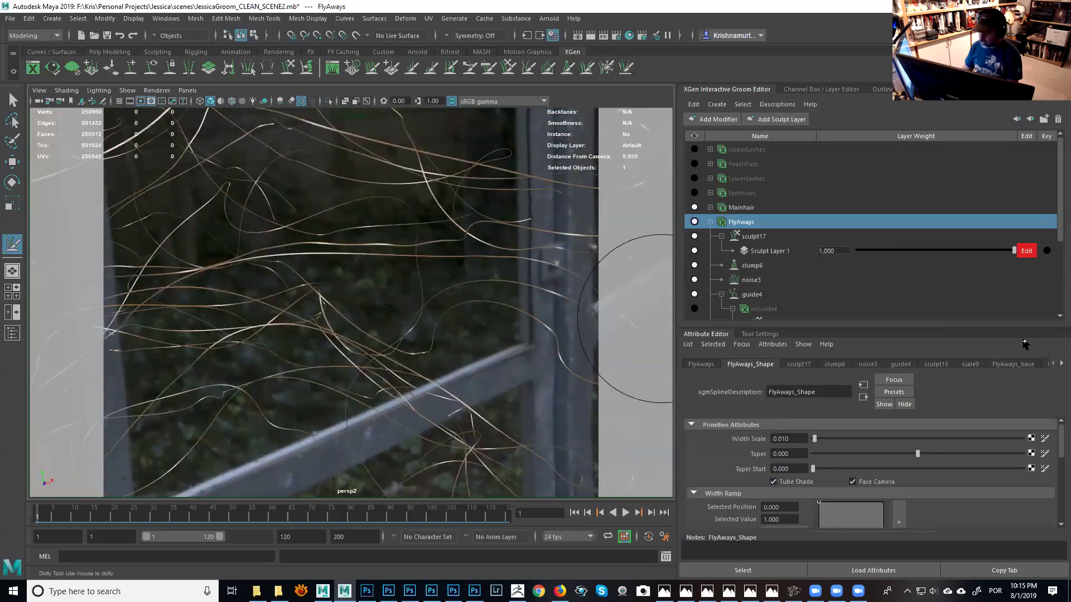
Set the Arnold curve Mode of the FlyAways shape to Thick.
{"action": "left_click_drag", "start_coordinate": [1060, 446], "coordinate": [1060, 512]}
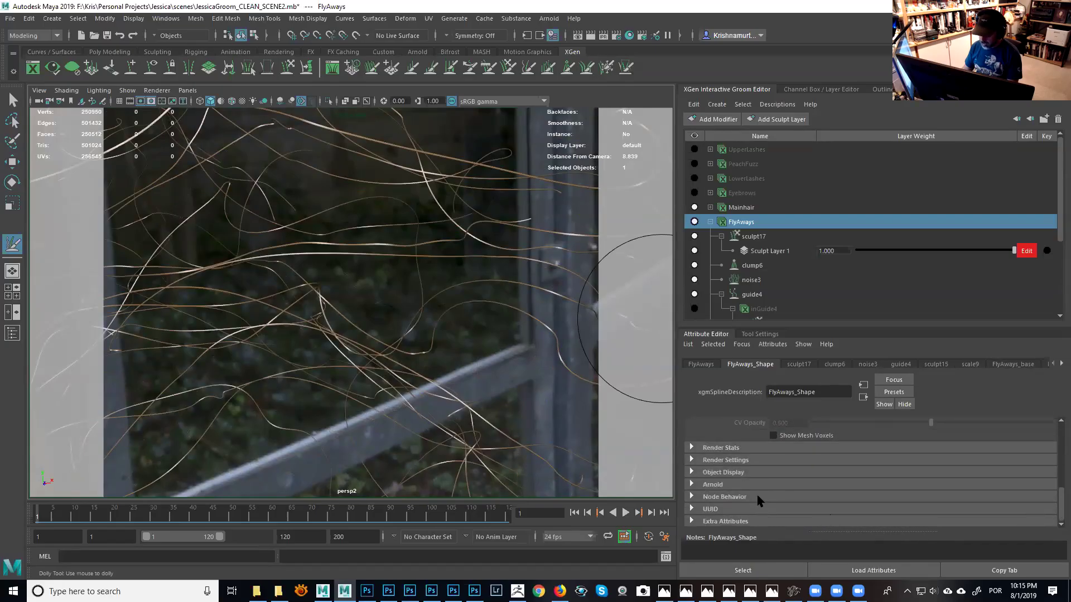
{"action": "left_click", "coordinate": [719, 484]}
{"action": "scroll", "coordinate": [847, 494], "scroll_direction": "down", "scroll_amount": 5}
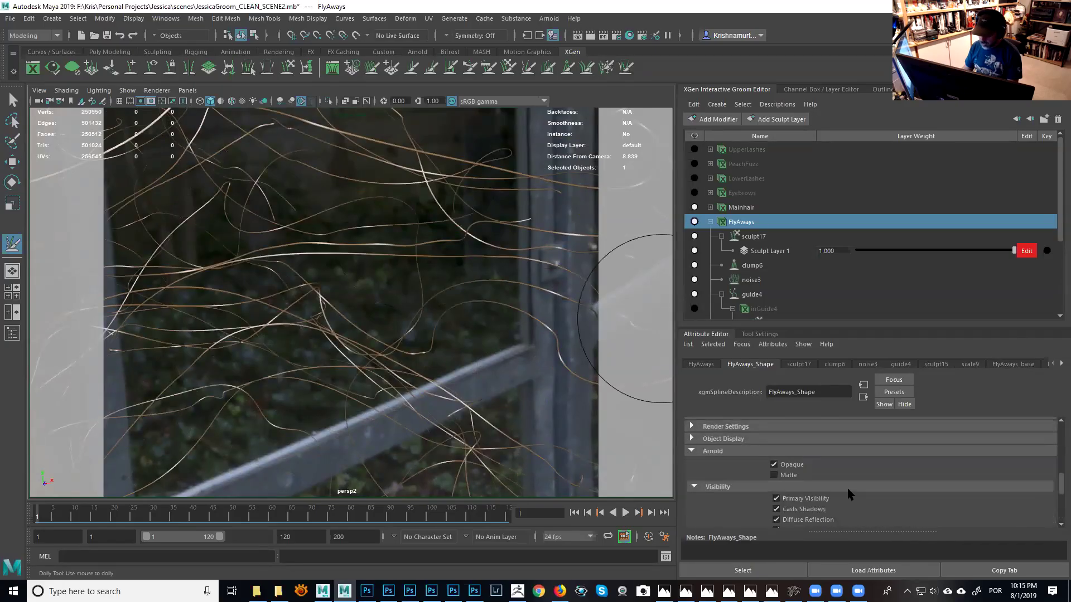
{"action": "left_click", "coordinate": [792, 509]}
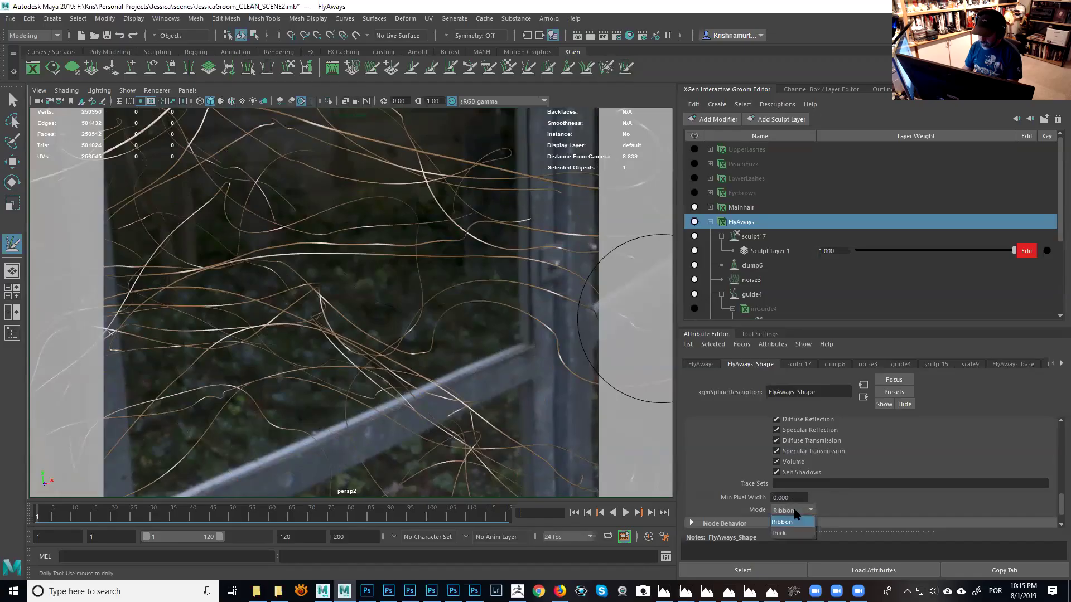
{"action": "left_click", "coordinate": [789, 523]}
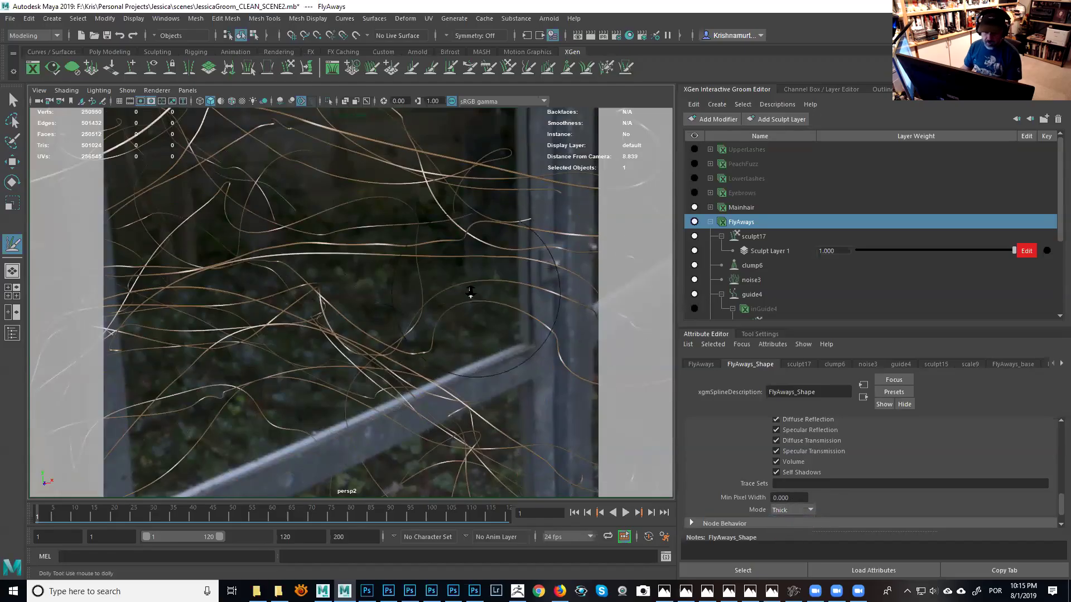
Mute the sculpt17 modifier, show the inGuide4 guides and enable editing of Sculpt Layer 1 under sculpt16.
{"action": "scroll", "coordinate": [470, 292], "scroll_direction": "down", "scroll_amount": 10}
{"action": "left_click_drag", "start_coordinate": [358, 211], "coordinate": [516, 240], "text": "alt"}
{"action": "middle_click_drag", "start_coordinate": [516, 239], "coordinate": [563, 229], "text": "alt"}
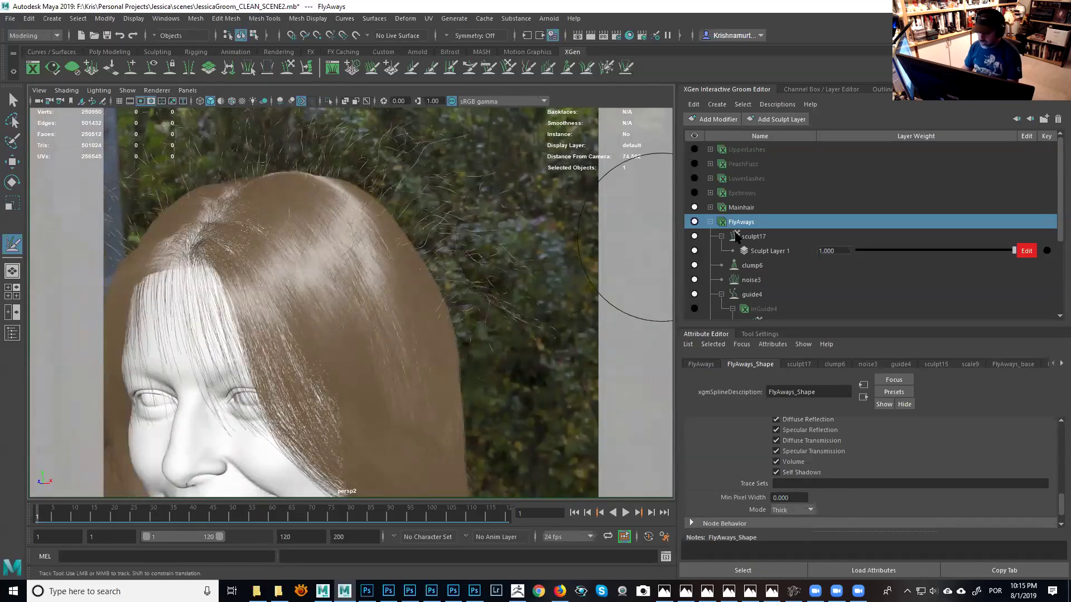
{"action": "left_click", "coordinate": [696, 239]}
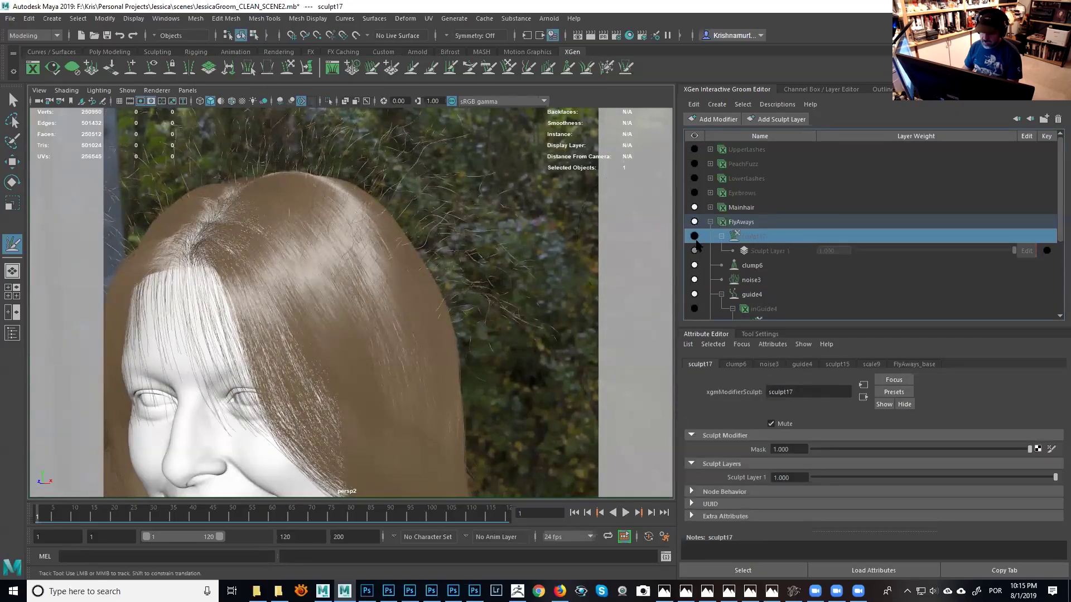
{"action": "left_click", "coordinate": [717, 311]}
{"action": "scroll", "coordinate": [800, 278], "scroll_direction": "down", "scroll_amount": 2}
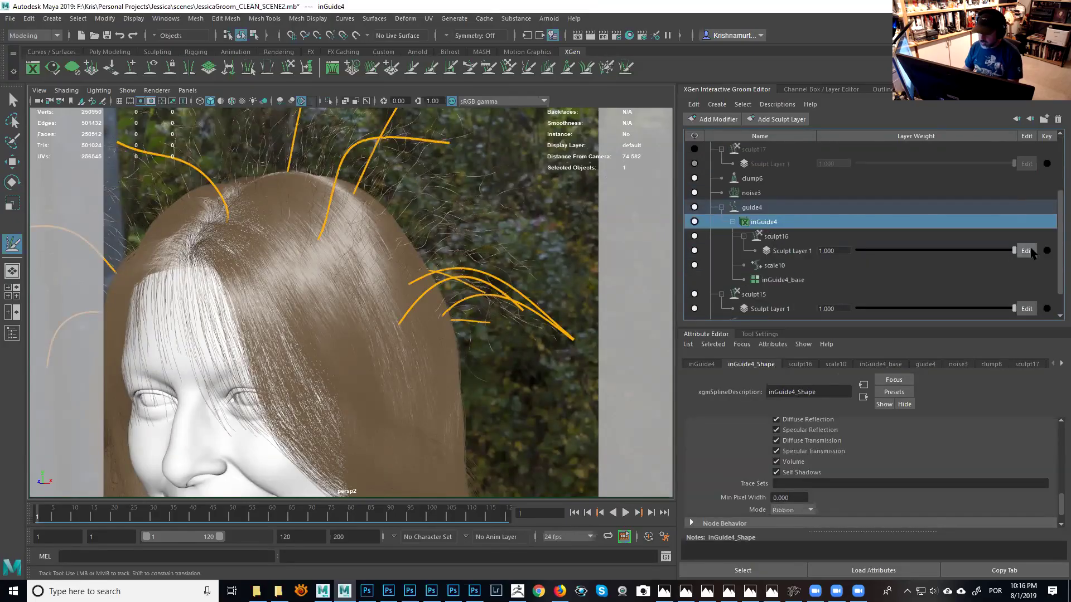
{"action": "scroll", "coordinate": [353, 230], "scroll_direction": "down", "scroll_amount": 5}
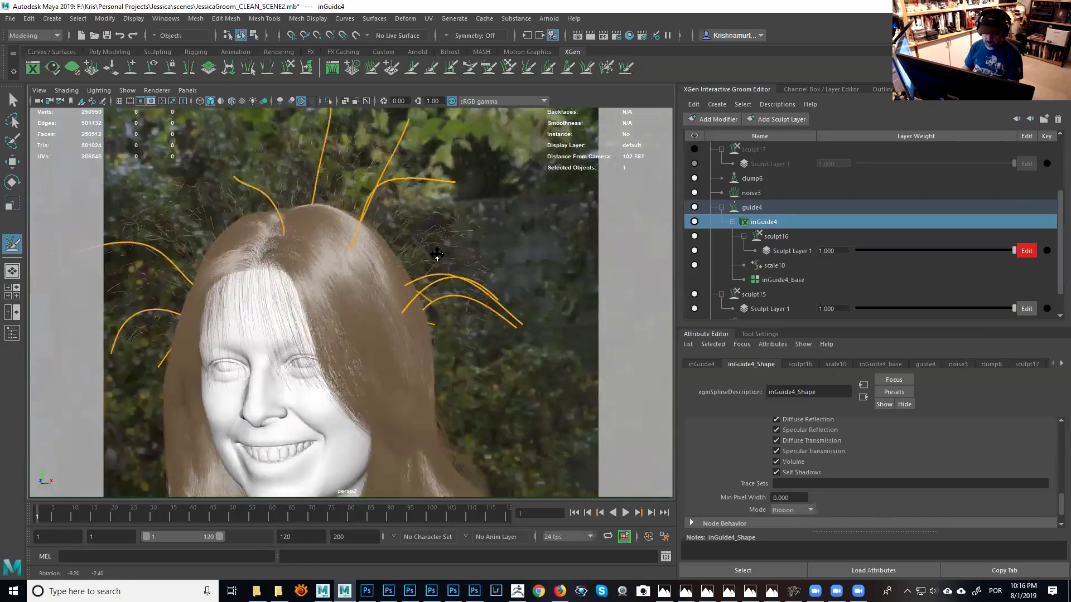
Brush the inGuide4 guides at both sides of the head downward so they arch closer to the hair.
{"action": "left_click", "coordinate": [489, 68]}
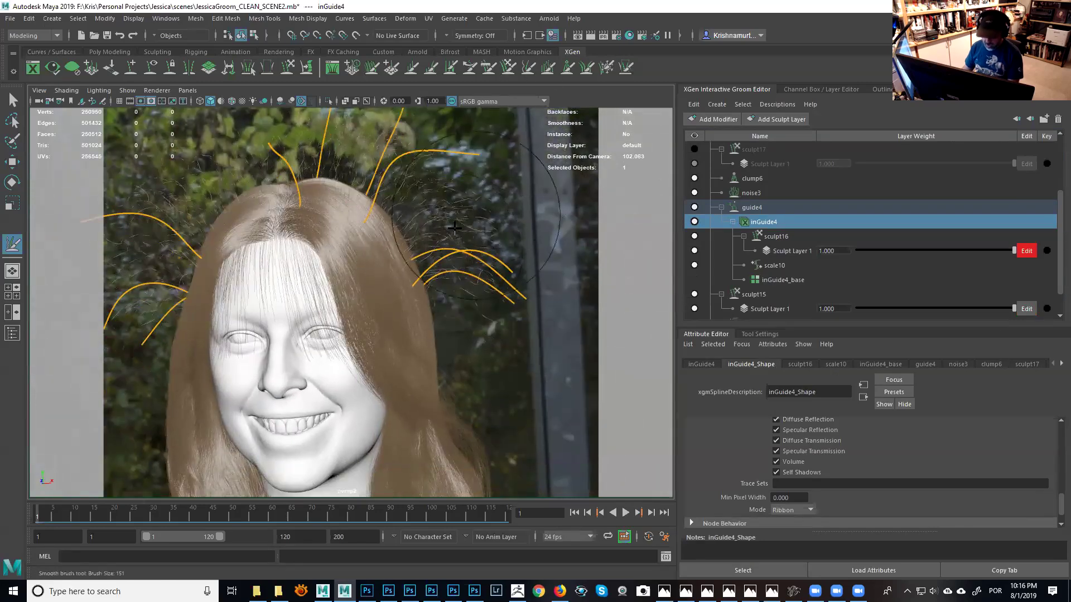
{"action": "left_click_drag", "start_coordinate": [544, 273], "coordinate": [458, 262], "text": "alt"}
{"action": "right_click_drag", "start_coordinate": [457, 262], "coordinate": [415, 254], "text": "alt"}
{"action": "mouse_move", "coordinate": [474, 280]}
{"action": "left_mouse_down"}
{"action": "mouse_move", "coordinate": [473, 333]}
{"action": "mouse_move", "coordinate": [452, 379]}
{"action": "left_mouse_up"}
{"action": "left_click_drag", "start_coordinate": [446, 296], "coordinate": [390, 277], "text": "alt"}
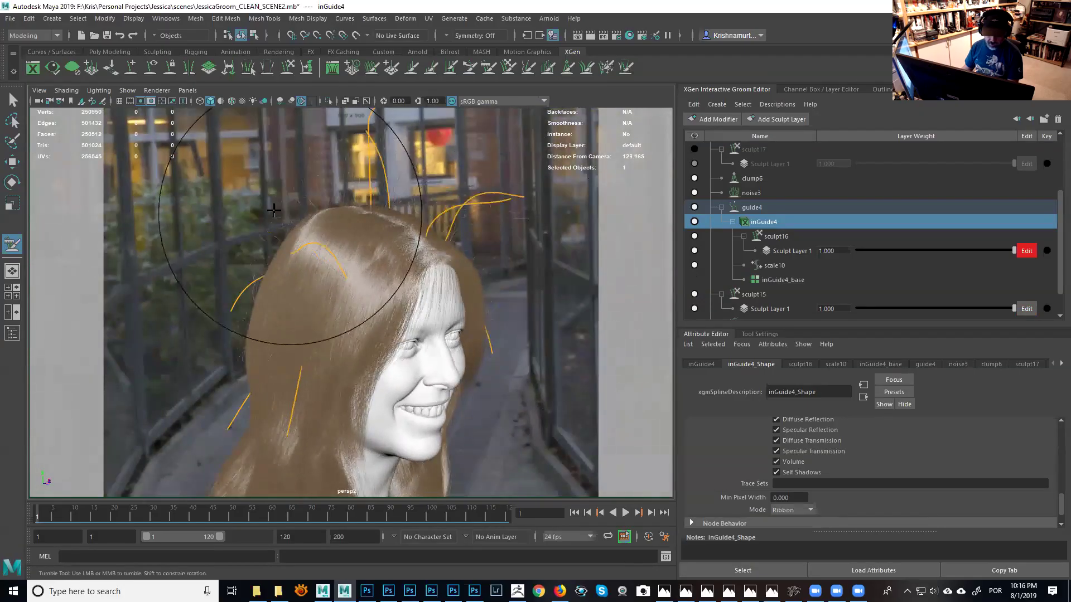
{"action": "left_click_drag", "start_coordinate": [230, 281], "coordinate": [240, 293]}
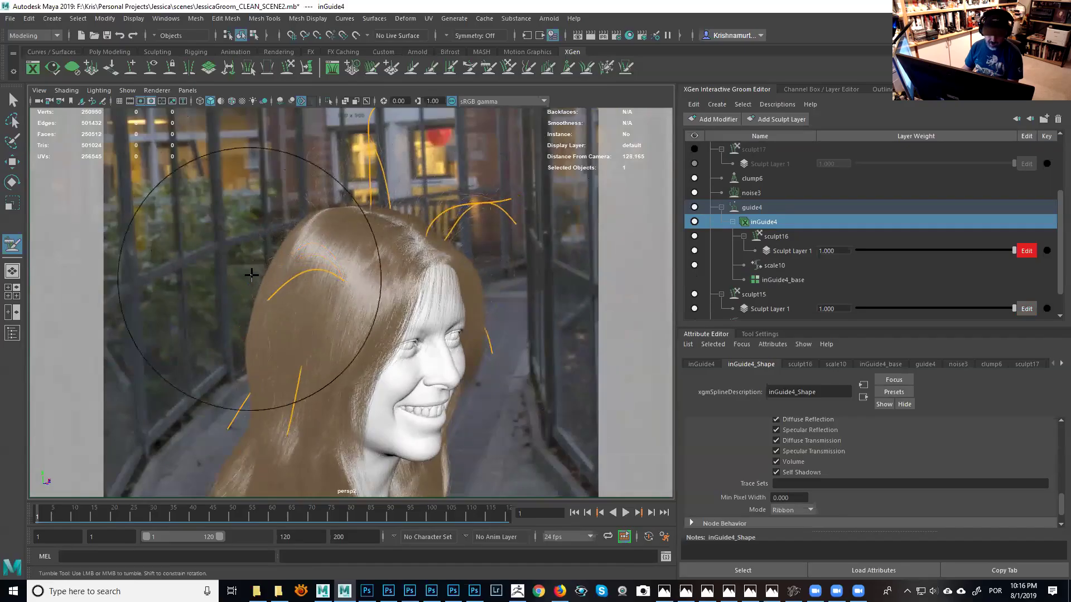
{"action": "mouse_move", "coordinate": [280, 251]}
{"action": "left_mouse_down", "text": "alt"}
{"action": "mouse_move", "coordinate": [322, 249]}
{"action": "mouse_move", "coordinate": [336, 307]}
{"action": "mouse_move", "coordinate": [306, 215]}
{"action": "mouse_move", "coordinate": [266, 251]}
{"action": "left_mouse_up", "text": "alt"}
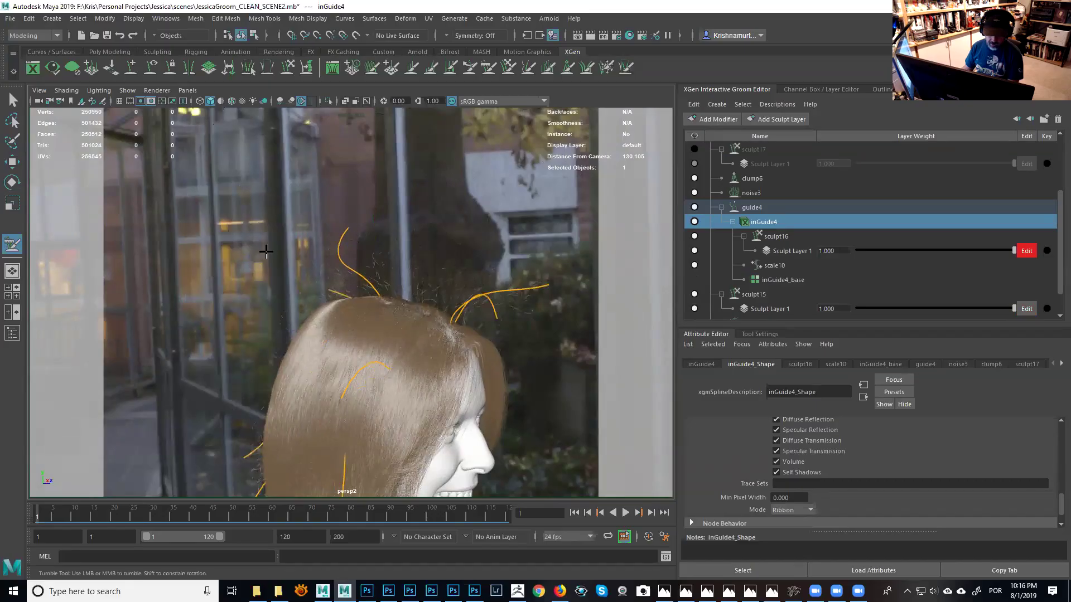
Comb the guides on the top and upper sides of the head down toward the main hair.
{"action": "left_click_drag", "start_coordinate": [329, 258], "coordinate": [366, 208], "text": "alt"}
{"action": "scroll", "coordinate": [351, 324], "scroll_direction": "up", "scroll_amount": 3}
{"action": "right_click_drag", "start_coordinate": [365, 208], "coordinate": [411, 176], "text": "alt"}
{"action": "mouse_move", "coordinate": [491, 193]}
{"action": "left_mouse_down"}
{"action": "mouse_move", "coordinate": [520, 249]}
{"action": "mouse_move", "coordinate": [491, 268]}
{"action": "left_mouse_up"}
{"action": "mouse_move", "coordinate": [474, 334]}
{"action": "left_mouse_down"}
{"action": "mouse_move", "coordinate": [502, 368]}
{"action": "mouse_move", "coordinate": [491, 292]}
{"action": "mouse_move", "coordinate": [474, 282]}
{"action": "left_mouse_up"}
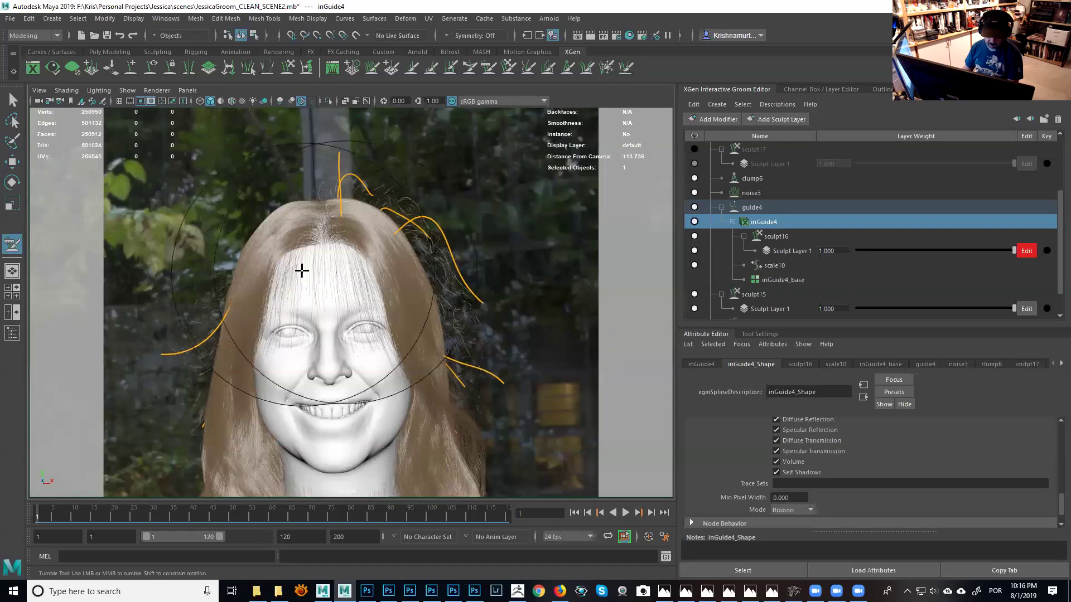
{"action": "left_click_drag", "start_coordinate": [274, 244], "coordinate": [329, 246]}
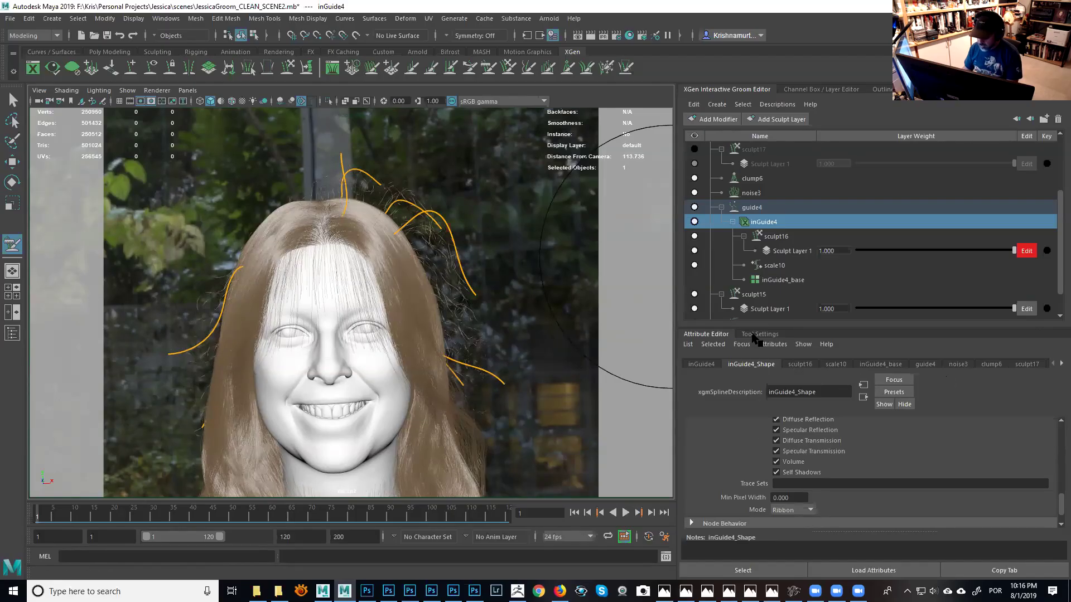
Turn the Comb brush's Symmetry setting Off.
{"action": "left_click", "coordinate": [756, 334]}
{"action": "left_click", "coordinate": [792, 512]}
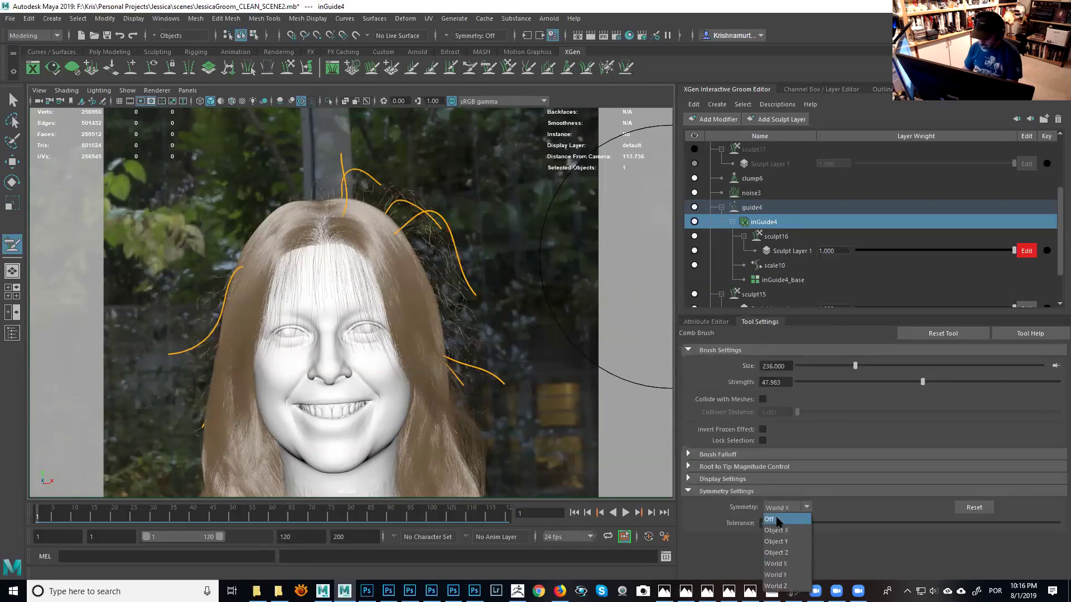
{"action": "left_click", "coordinate": [784, 516]}
Comb the guides on each side of the head separately so they follow the hair from the side view.
{"action": "mouse_move", "coordinate": [278, 229]}
{"action": "left_mouse_down"}
{"action": "mouse_move", "coordinate": [234, 279]}
{"action": "mouse_move", "coordinate": [245, 268]}
{"action": "mouse_move", "coordinate": [288, 281]}
{"action": "left_mouse_up"}
{"action": "right_click_drag", "start_coordinate": [288, 281], "coordinate": [456, 216], "text": "alt"}
{"action": "mouse_move", "coordinate": [488, 259]}
{"action": "left_mouse_down"}
{"action": "mouse_move", "coordinate": [496, 302]}
{"action": "mouse_move", "coordinate": [480, 263]}
{"action": "mouse_move", "coordinate": [391, 184]}
{"action": "mouse_move", "coordinate": [438, 269]}
{"action": "mouse_move", "coordinate": [370, 268]}
{"action": "mouse_move", "coordinate": [377, 248]}
{"action": "left_mouse_up"}
{"action": "middle_click_drag", "start_coordinate": [377, 248], "coordinate": [318, 251], "text": "alt"}
{"action": "mouse_move", "coordinate": [304, 260]}
{"action": "left_mouse_down", "text": "alt"}
{"action": "mouse_move", "coordinate": [313, 289]}
{"action": "mouse_move", "coordinate": [337, 253]}
{"action": "mouse_move", "coordinate": [259, 251]}
{"action": "left_mouse_up", "text": "alt"}
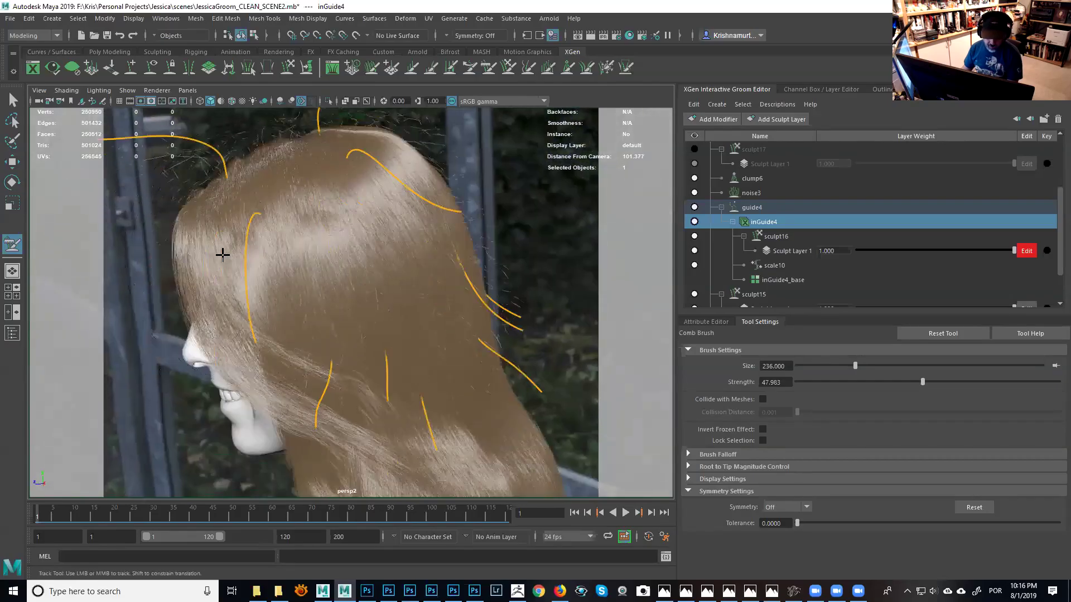
{"action": "mouse_move", "coordinate": [318, 275]}
{"action": "left_mouse_down", "text": "alt"}
{"action": "mouse_move", "coordinate": [282, 287]}
{"action": "mouse_move", "coordinate": [276, 331]}
{"action": "mouse_move", "coordinate": [375, 308]}
{"action": "mouse_move", "coordinate": [471, 301]}
{"action": "mouse_move", "coordinate": [481, 315]}
{"action": "left_mouse_up", "text": "alt"}
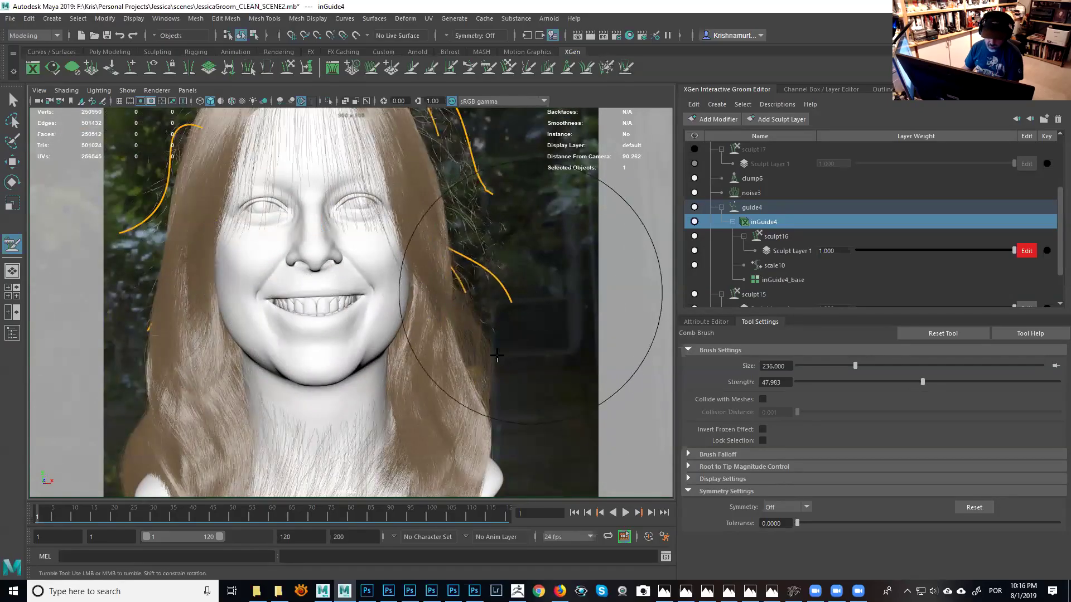
Comb the guides framing the face downward into soft arcs along the outer hair silhouette.
{"action": "middle_click_drag", "start_coordinate": [462, 353], "coordinate": [465, 409], "text": "alt"}
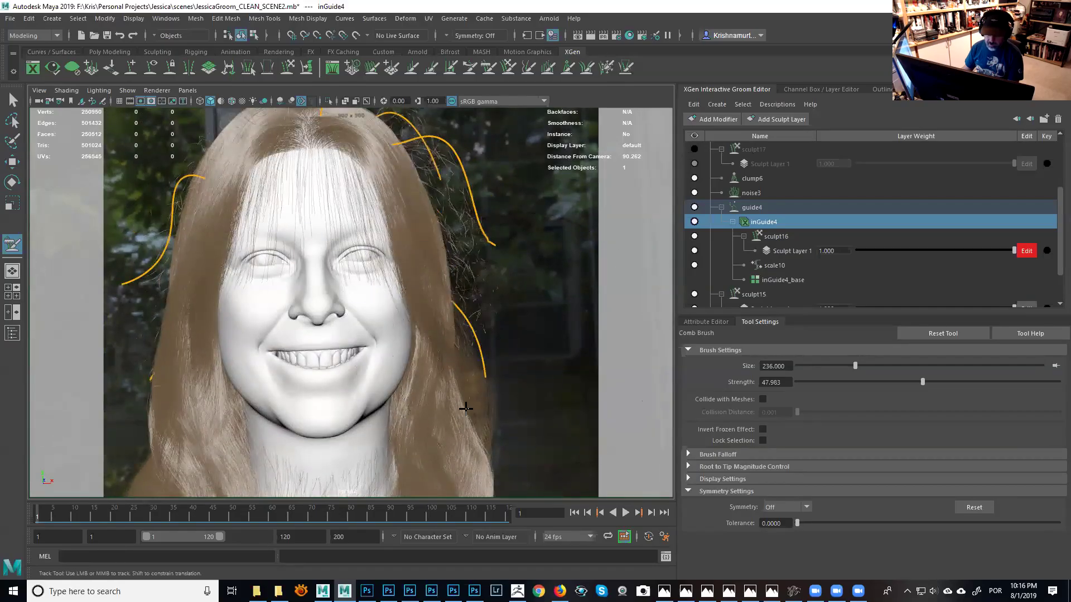
{"action": "mouse_move", "coordinate": [403, 356]}
{"action": "middle_mouse_down", "text": "alt"}
{"action": "mouse_move", "coordinate": [474, 351]}
{"action": "mouse_move", "coordinate": [501, 366]}
{"action": "middle_mouse_up", "text": "alt"}
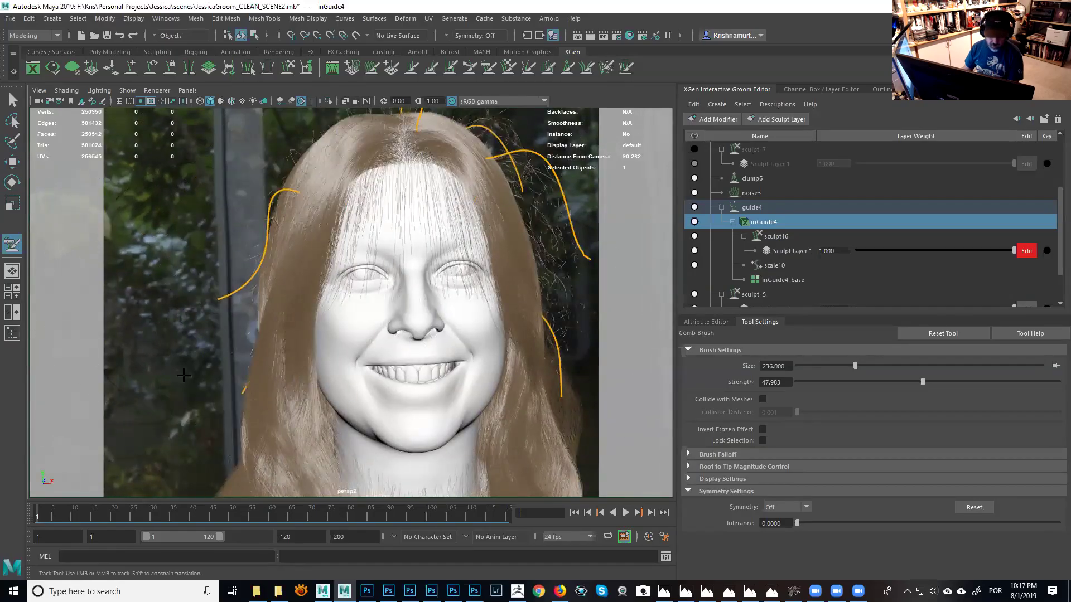
{"action": "left_click_drag", "start_coordinate": [213, 333], "coordinate": [232, 245], "text": "alt"}
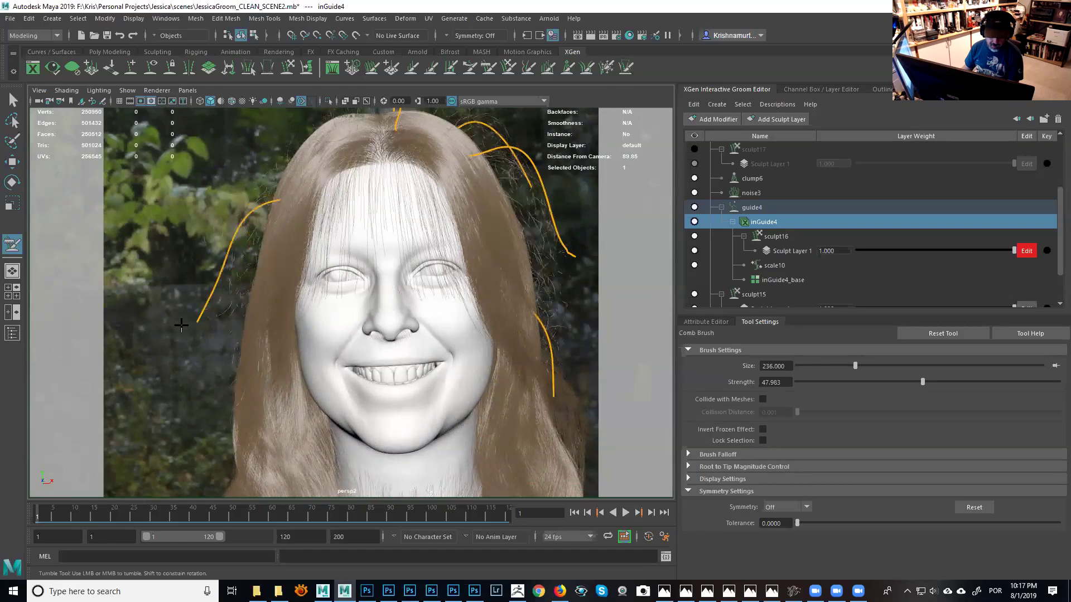
{"action": "left_click_drag", "start_coordinate": [262, 322], "coordinate": [270, 358], "text": "alt"}
{"action": "scroll", "coordinate": [258, 311], "scroll_direction": "up", "scroll_amount": 4}
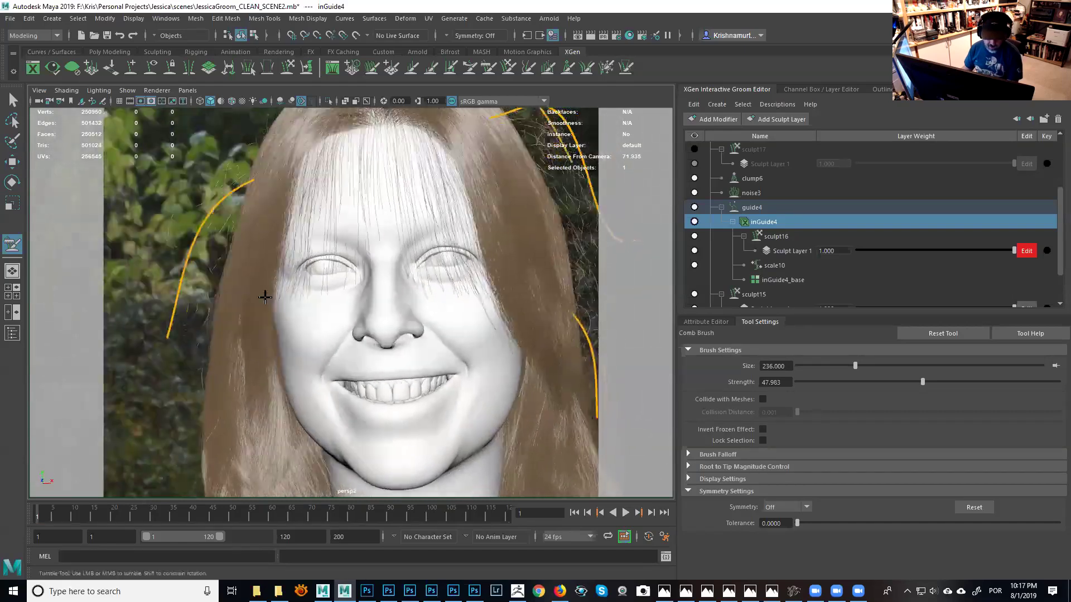
{"action": "middle_click_drag", "start_coordinate": [265, 296], "coordinate": [276, 310], "text": "alt"}
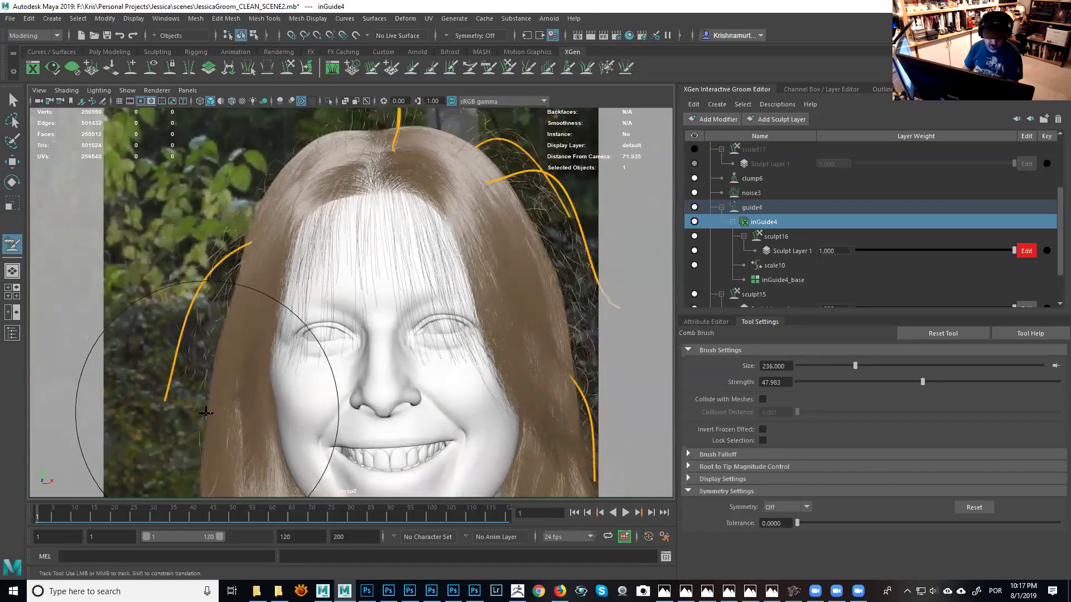
{"action": "middle_click_drag", "start_coordinate": [239, 375], "coordinate": [270, 169], "text": "alt"}
Comb the guides on the side and back of the head down along the hair's flow.
{"action": "left_click_drag", "start_coordinate": [231, 356], "coordinate": [347, 345], "text": "alt"}
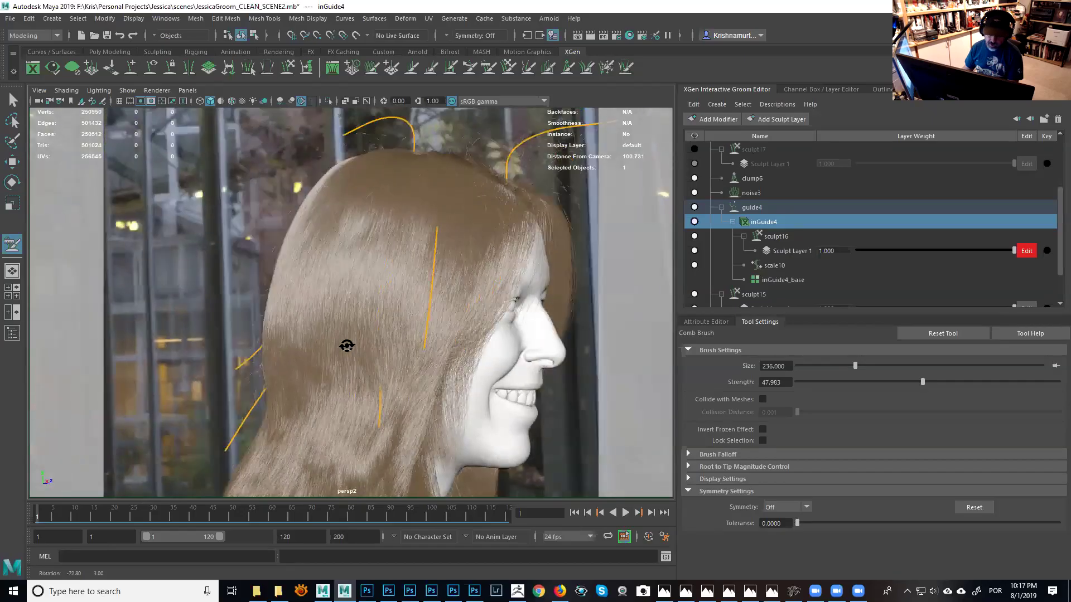
{"action": "left_click_drag", "start_coordinate": [461, 318], "coordinate": [531, 323], "text": "alt"}
{"action": "left_click_drag", "start_coordinate": [438, 295], "coordinate": [460, 296], "text": "alt"}
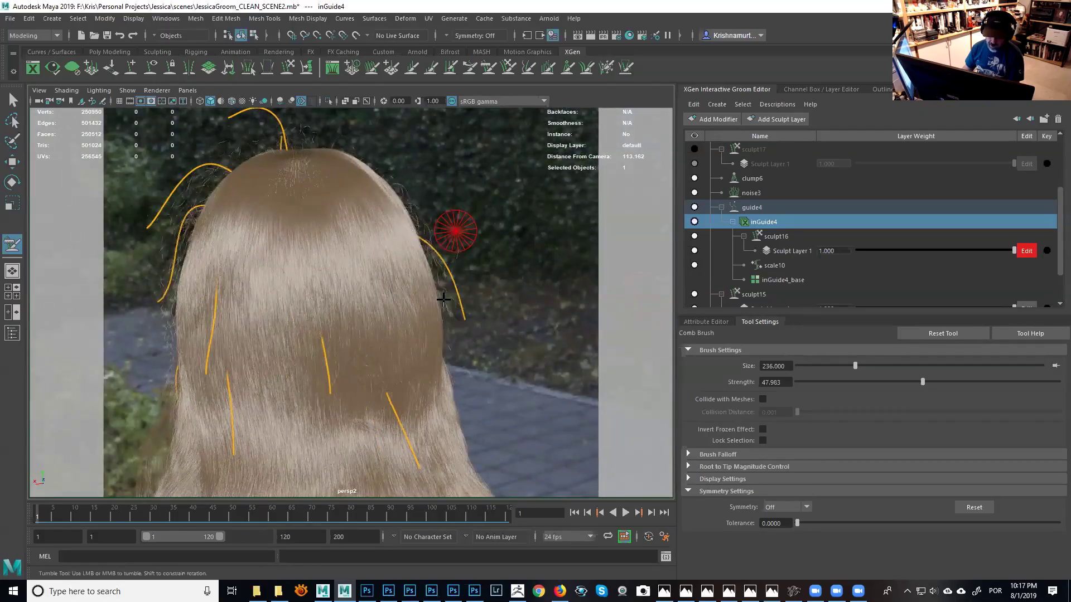
{"action": "middle_click_drag", "start_coordinate": [452, 316], "coordinate": [445, 359], "text": "alt"}
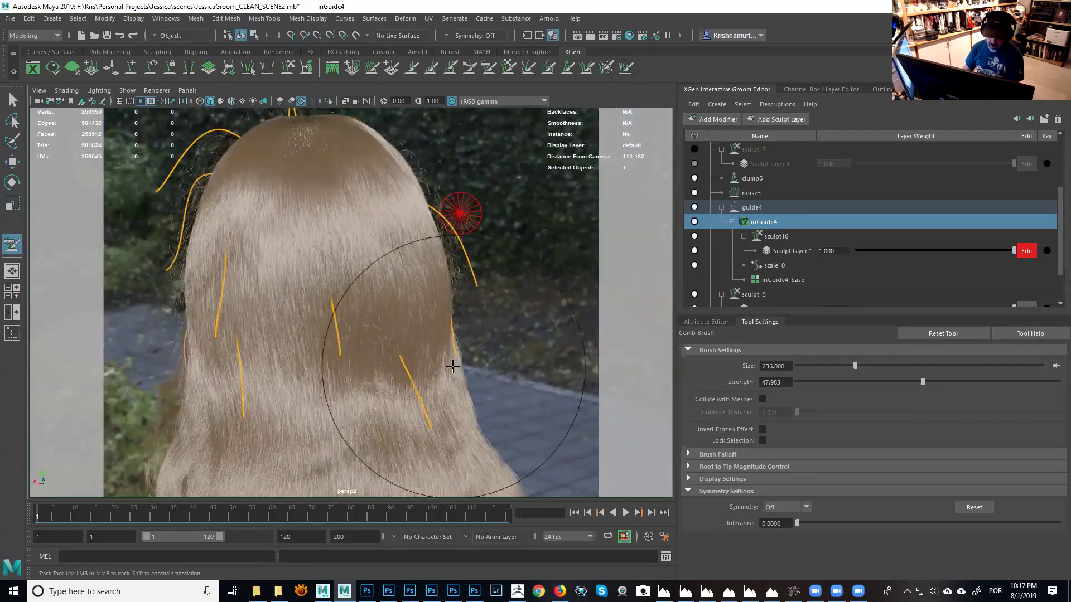
{"action": "left_click_drag", "start_coordinate": [452, 366], "coordinate": [386, 184], "text": "alt"}
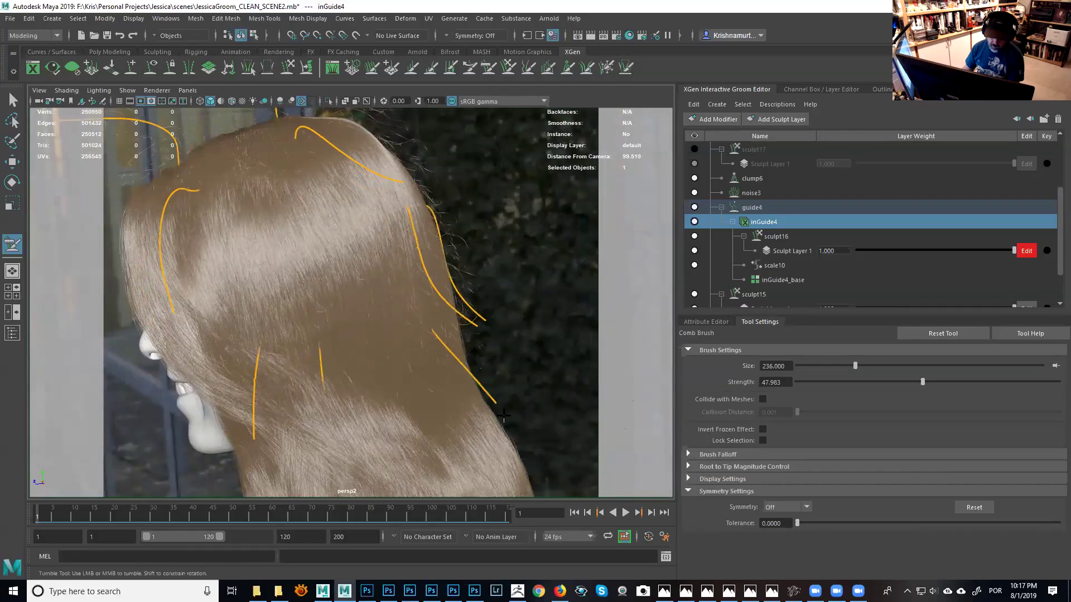
Comb the guides at the crown and front parting into low arcs, working from the side, front and top.
{"action": "left_click_drag", "start_coordinate": [427, 406], "coordinate": [483, 292], "text": "alt"}
{"action": "middle_click_drag", "start_coordinate": [483, 291], "coordinate": [435, 336], "text": "alt"}
{"action": "left_click_drag", "start_coordinate": [435, 336], "coordinate": [454, 238], "text": "alt"}
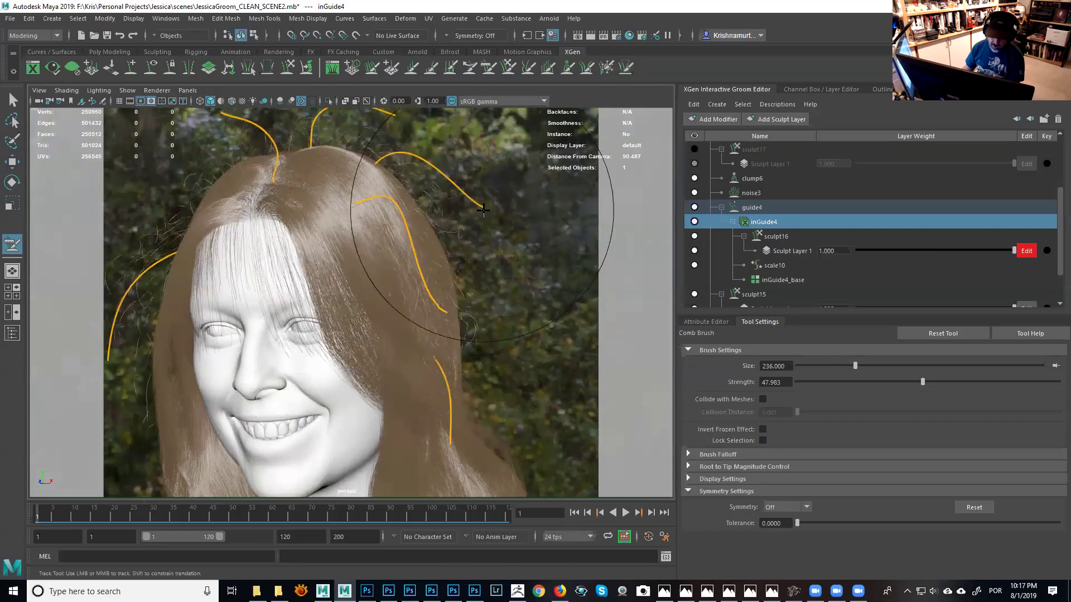
{"action": "mouse_move", "coordinate": [500, 290]}
{"action": "left_mouse_down", "text": "alt"}
{"action": "mouse_move", "coordinate": [478, 259]}
{"action": "mouse_move", "coordinate": [376, 267]}
{"action": "mouse_move", "coordinate": [496, 239]}
{"action": "mouse_move", "coordinate": [290, 212]}
{"action": "mouse_move", "coordinate": [210, 171]}
{"action": "mouse_move", "coordinate": [214, 308]}
{"action": "left_mouse_up", "text": "alt"}
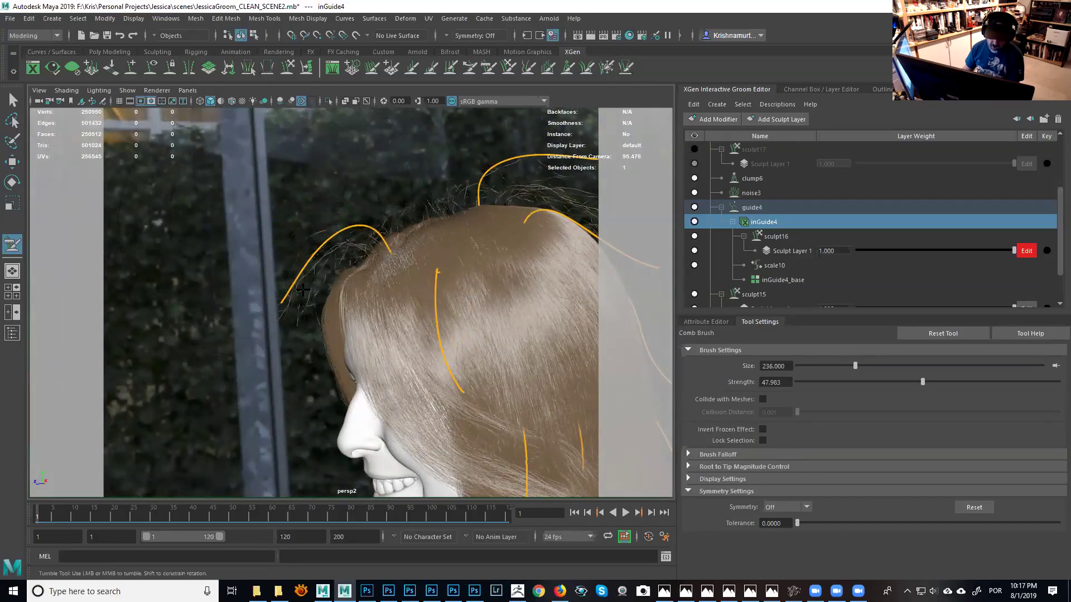
{"action": "mouse_move", "coordinate": [296, 304]}
{"action": "left_mouse_down", "text": "alt"}
{"action": "mouse_move", "coordinate": [402, 306]}
{"action": "mouse_move", "coordinate": [363, 306]}
{"action": "mouse_move", "coordinate": [322, 286]}
{"action": "mouse_move", "coordinate": [449, 279]}
{"action": "mouse_move", "coordinate": [420, 328]}
{"action": "mouse_move", "coordinate": [426, 306]}
{"action": "mouse_move", "coordinate": [458, 346]}
{"action": "left_mouse_up", "text": "alt"}
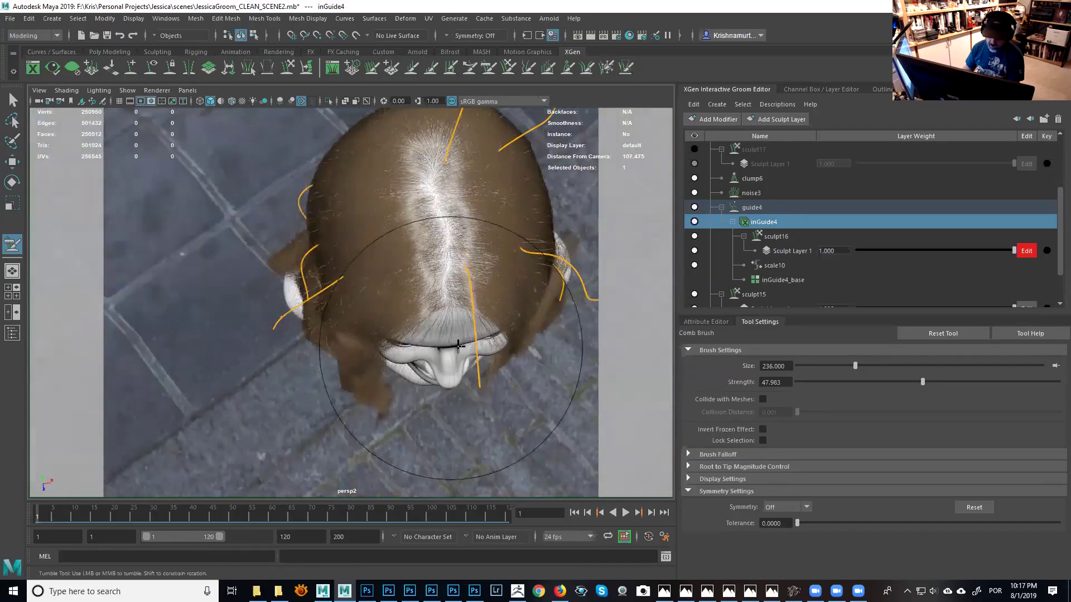
Reduce the Comb brush size to 151 and bend the forehead and crown guides closer to the head.
{"action": "left_click_drag", "start_coordinate": [392, 348], "coordinate": [386, 351]}
{"action": "mouse_move", "coordinate": [463, 330]}
{"action": "left_mouse_down"}
{"action": "mouse_move", "coordinate": [418, 361]}
{"action": "mouse_move", "coordinate": [437, 397]}
{"action": "mouse_move", "coordinate": [410, 383]}
{"action": "mouse_move", "coordinate": [468, 303]}
{"action": "mouse_move", "coordinate": [419, 291]}
{"action": "left_mouse_up"}
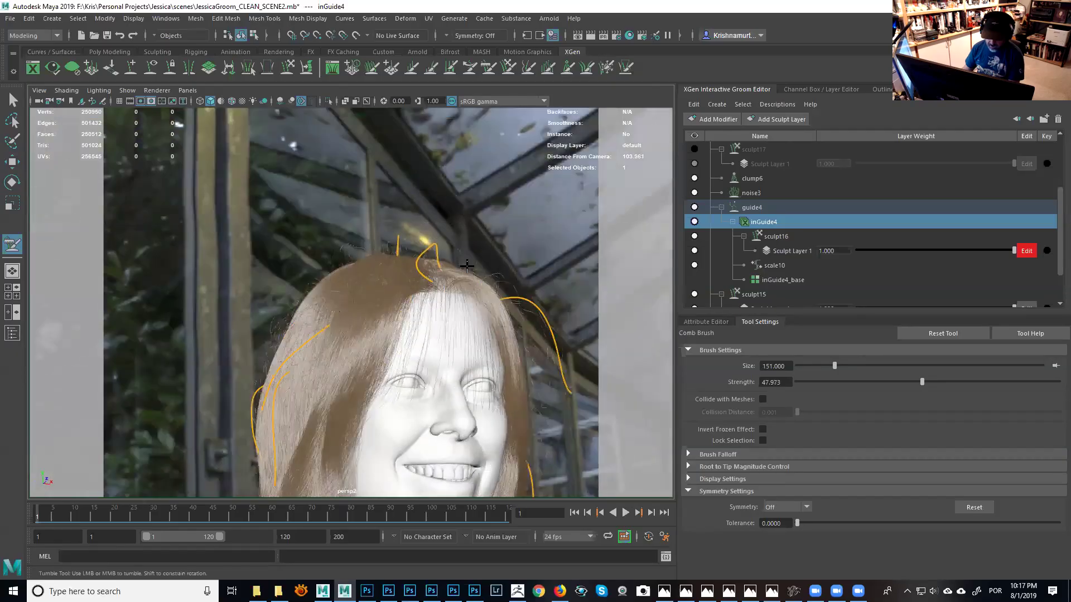
{"action": "mouse_move", "coordinate": [469, 265]}
{"action": "left_mouse_down", "text": "alt"}
{"action": "mouse_move", "coordinate": [410, 267]}
{"action": "mouse_move", "coordinate": [396, 249]}
{"action": "mouse_move", "coordinate": [496, 291]}
{"action": "mouse_move", "coordinate": [547, 285]}
{"action": "mouse_move", "coordinate": [518, 290]}
{"action": "left_mouse_up", "text": "alt"}
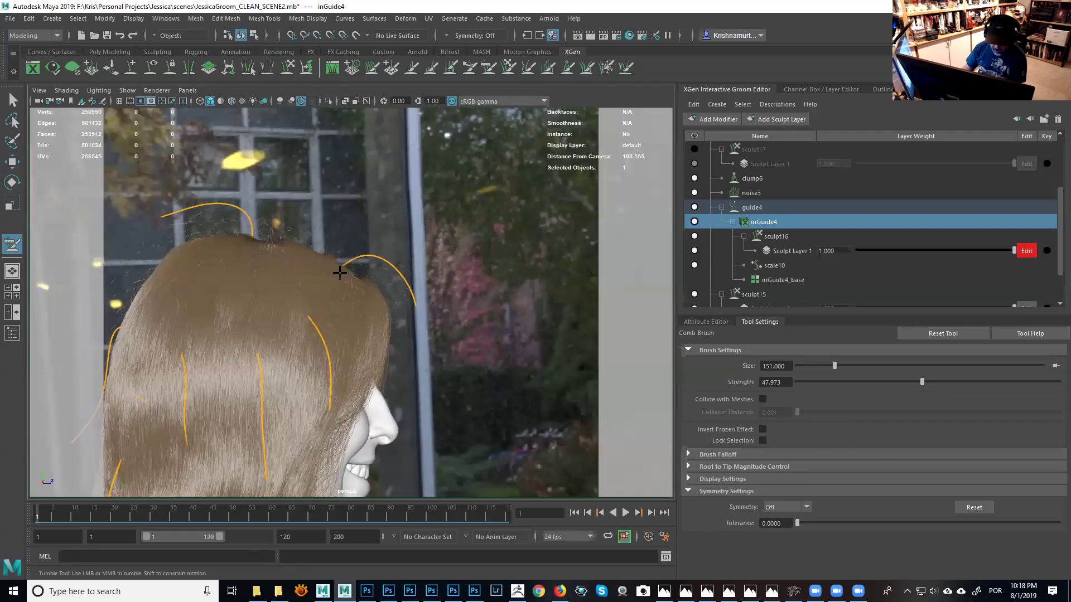
{"action": "left_click_drag", "start_coordinate": [149, 202], "coordinate": [157, 258]}
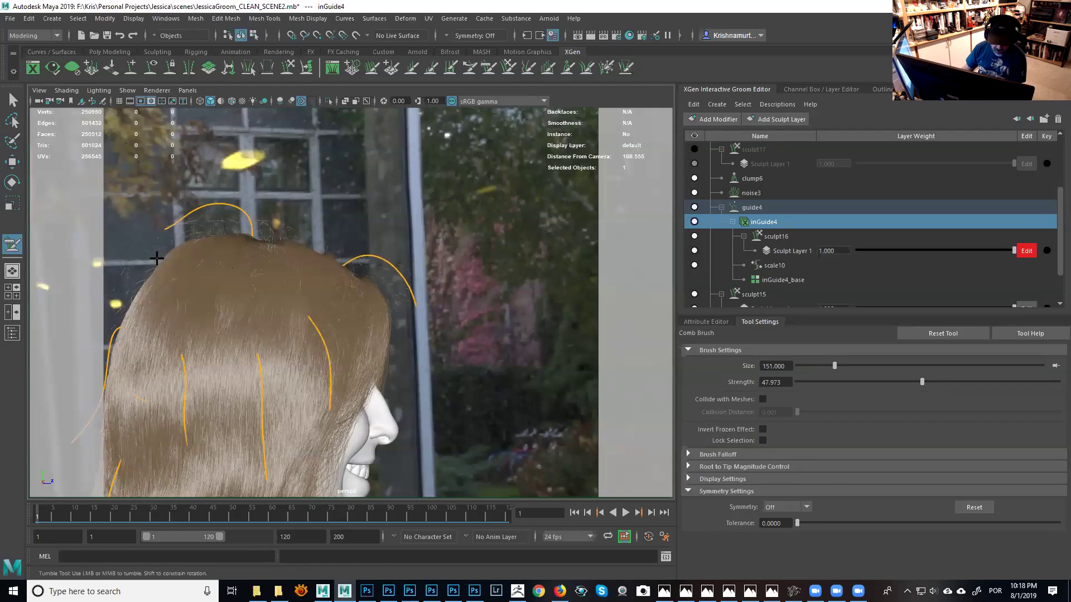
Comb the guides beside the face inward, closer to the side of the main hair.
{"action": "middle_click_drag", "start_coordinate": [374, 224], "coordinate": [393, 215], "text": "alt"}
{"action": "left_click_drag", "start_coordinate": [393, 216], "coordinate": [252, 219], "text": "alt"}
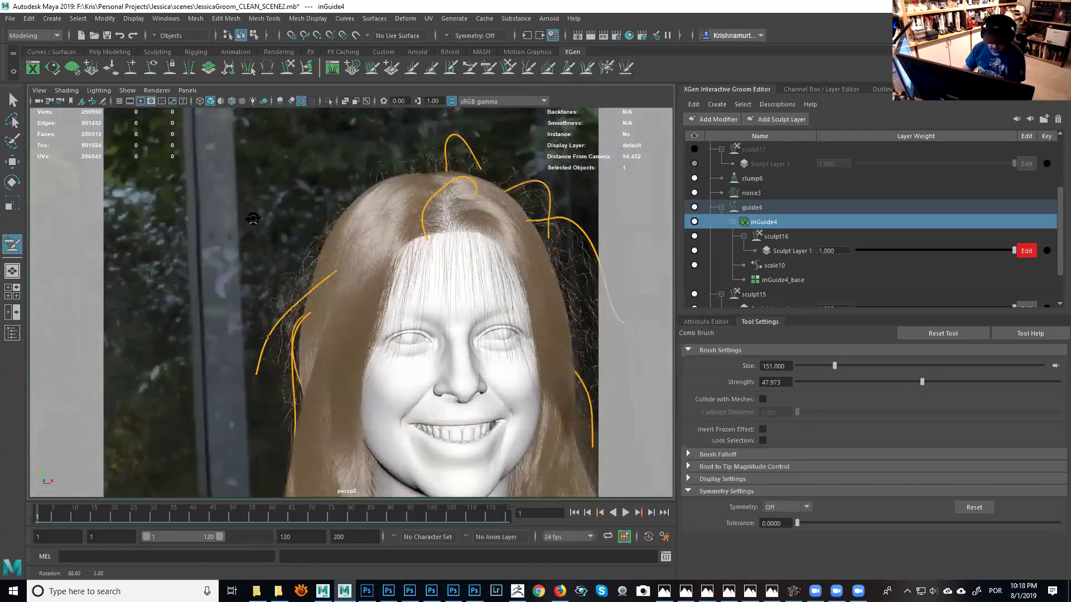
{"action": "middle_click_drag", "start_coordinate": [354, 232], "coordinate": [274, 229], "text": "alt"}
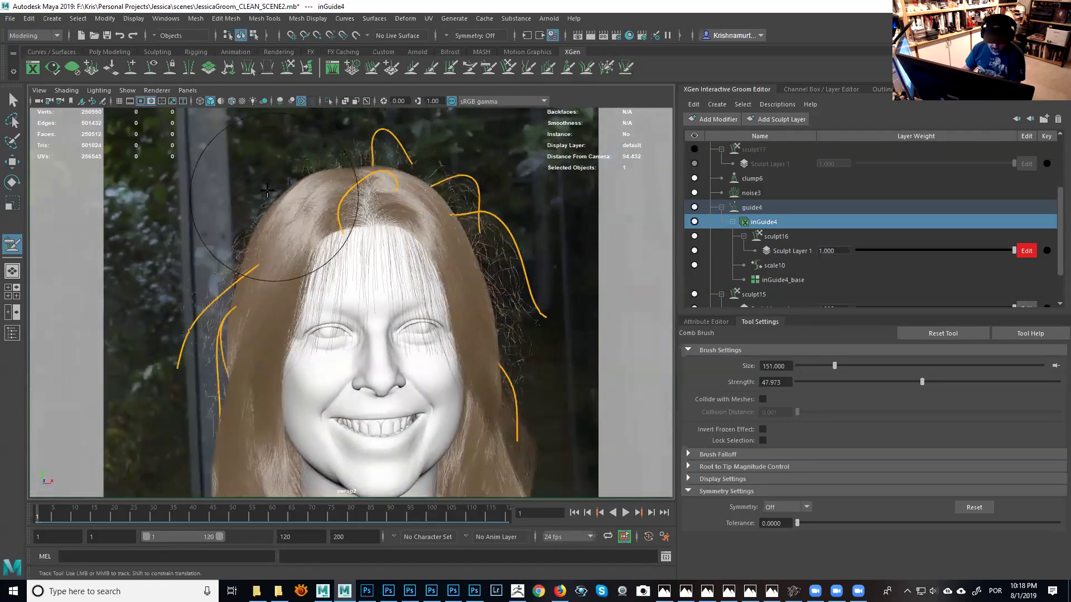
{"action": "mouse_move", "coordinate": [154, 362]}
{"action": "left_mouse_down"}
{"action": "mouse_move", "coordinate": [179, 396]}
{"action": "mouse_move", "coordinate": [156, 368]}
{"action": "mouse_move", "coordinate": [195, 346]}
{"action": "mouse_move", "coordinate": [234, 334]}
{"action": "mouse_move", "coordinate": [287, 340]}
{"action": "left_mouse_up"}
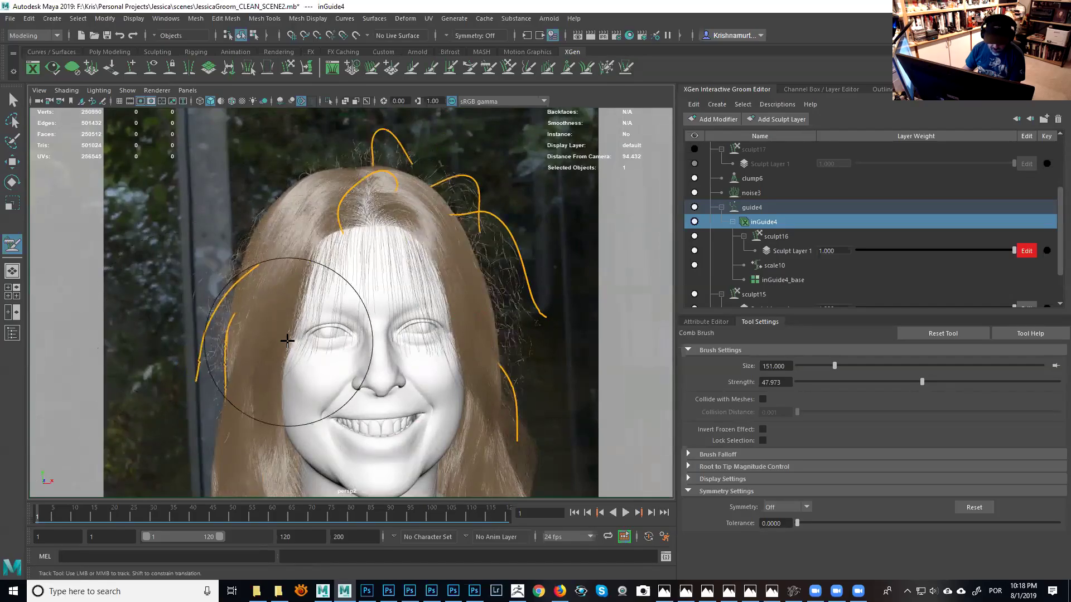
Comb the side guides on both sides of the face downward so they hang closer to the main hair.
{"action": "middle_click_drag", "start_coordinate": [287, 340], "coordinate": [282, 330], "text": "alt"}
{"action": "left_click_drag", "start_coordinate": [282, 330], "coordinate": [198, 418]}
{"action": "middle_click_drag", "start_coordinate": [198, 423], "coordinate": [475, 221], "text": "alt"}
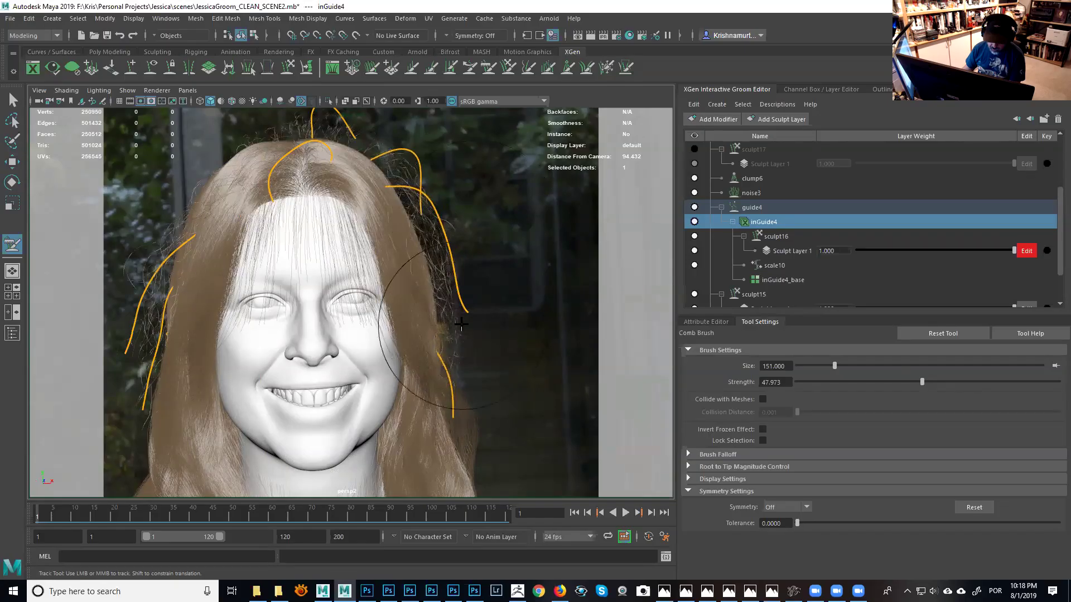
{"action": "mouse_move", "coordinate": [439, 259]}
{"action": "left_mouse_down"}
{"action": "mouse_move", "coordinate": [416, 204]}
{"action": "mouse_move", "coordinate": [440, 237]}
{"action": "mouse_move", "coordinate": [471, 363]}
{"action": "left_mouse_up"}
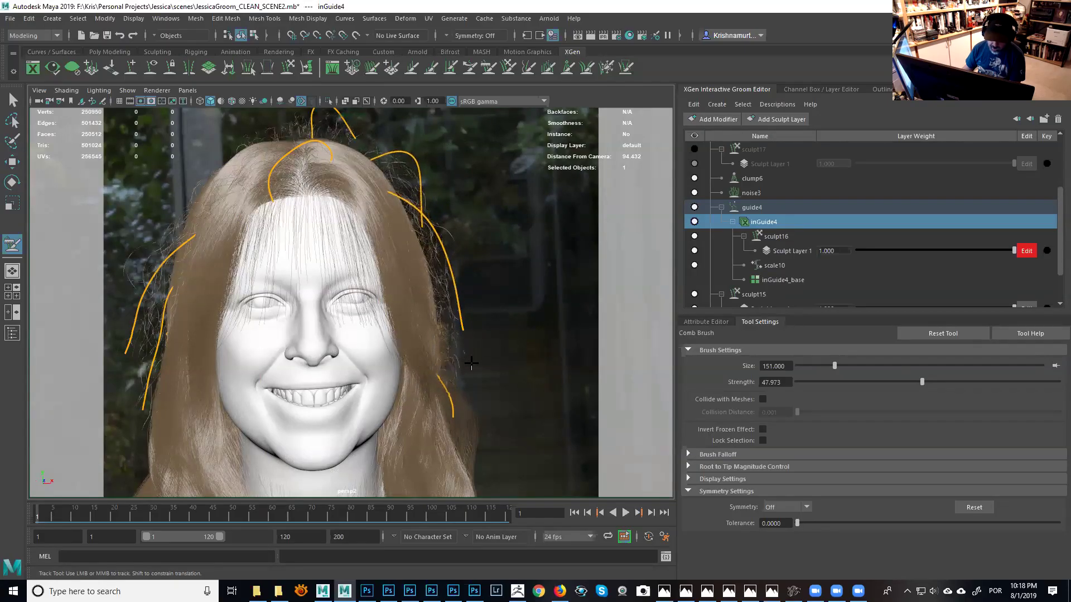
{"action": "middle_click_drag", "start_coordinate": [471, 363], "coordinate": [435, 245], "text": "alt"}
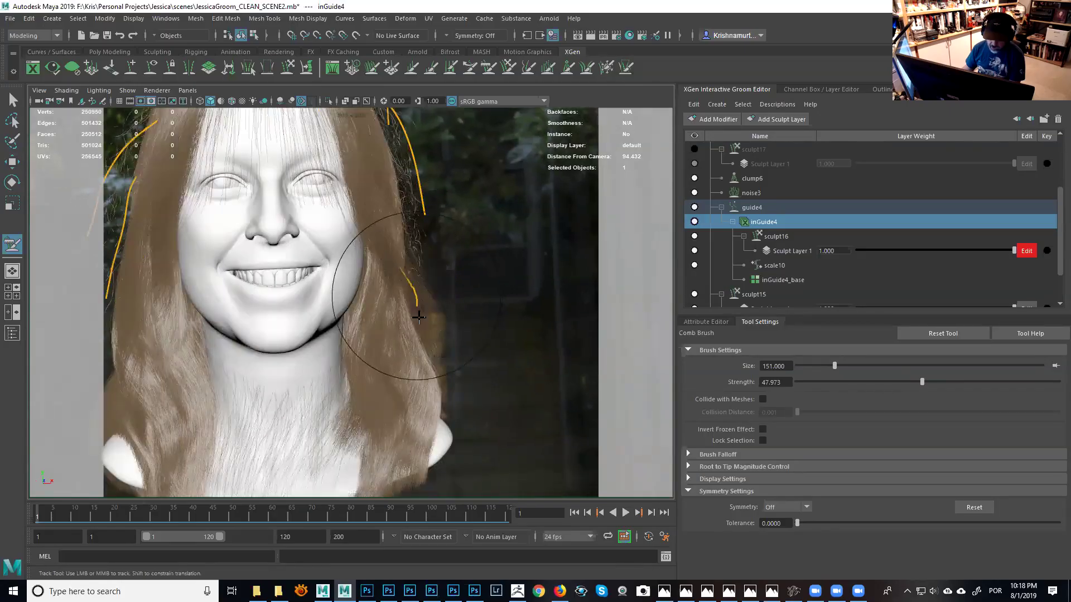
{"action": "left_click_drag", "start_coordinate": [431, 341], "coordinate": [496, 298], "text": "alt"}
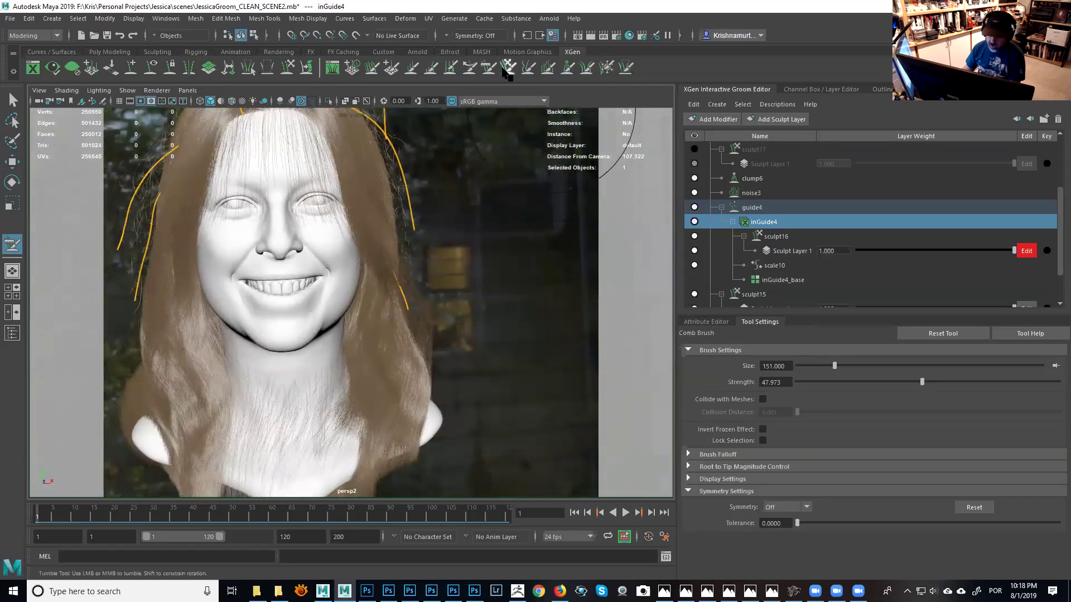
Stretch the short guide beside the cheek down to the shoulder with the Grab brush.
{"action": "left_click", "coordinate": [508, 67]}
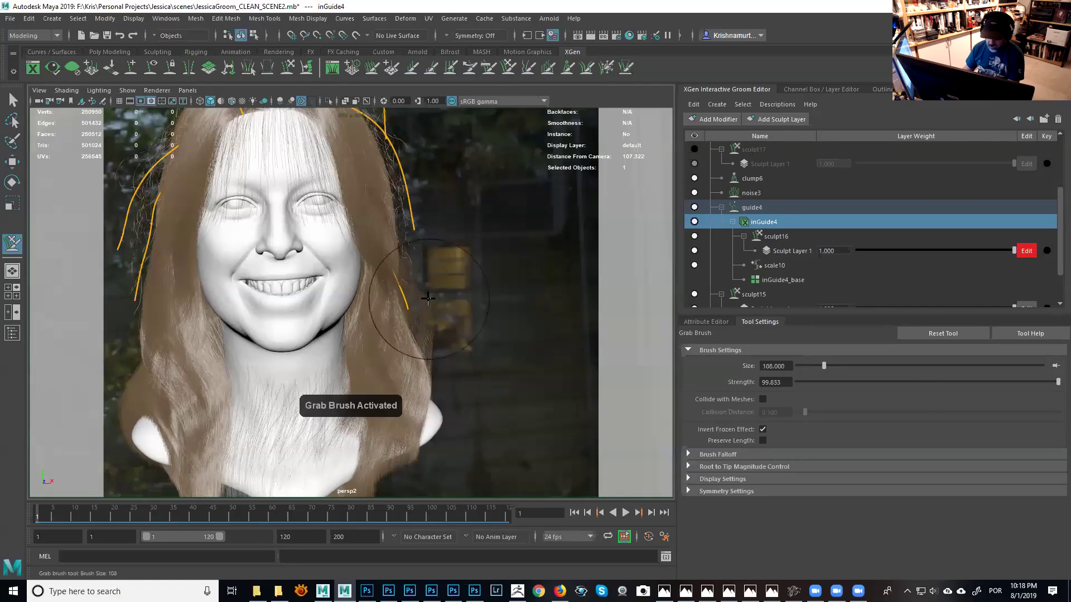
{"action": "right_click_drag", "start_coordinate": [430, 259], "coordinate": [428, 203], "text": "alt"}
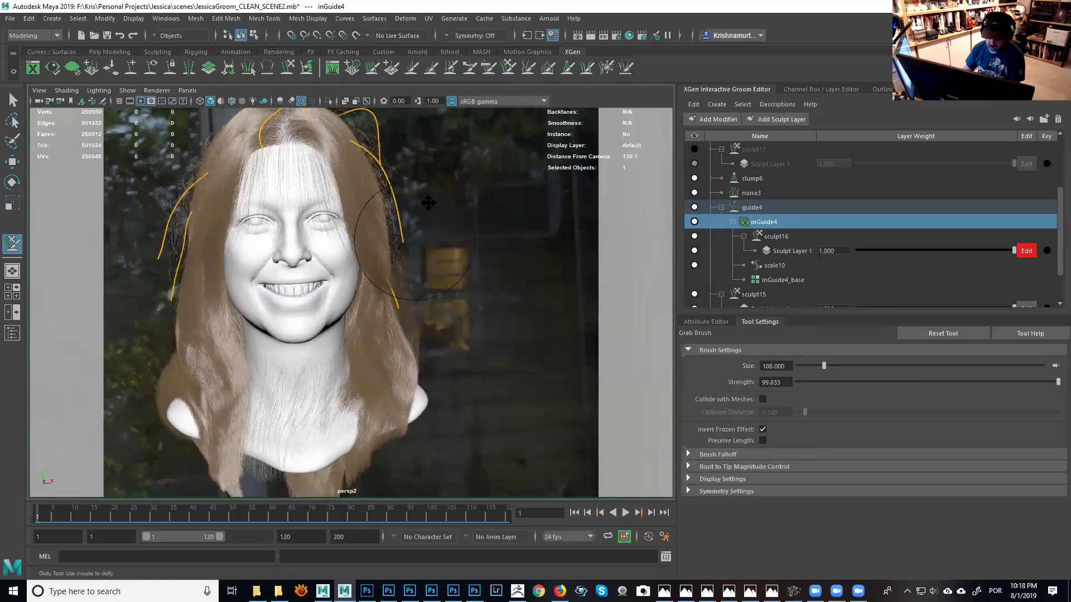
{"action": "middle_click_drag", "start_coordinate": [428, 203], "coordinate": [444, 168], "text": "alt"}
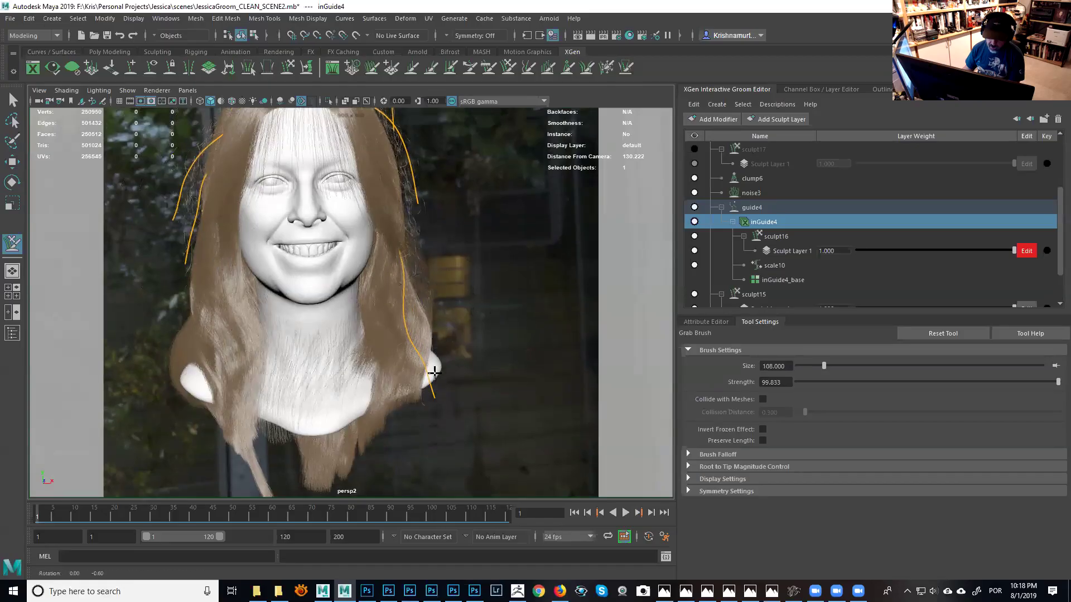
{"action": "mouse_move", "coordinate": [401, 403]}
{"action": "left_mouse_down", "text": "alt"}
{"action": "mouse_move", "coordinate": [370, 390]}
{"action": "mouse_move", "coordinate": [363, 363]}
{"action": "mouse_move", "coordinate": [393, 390]}
{"action": "mouse_move", "coordinate": [382, 426]}
{"action": "mouse_move", "coordinate": [343, 428]}
{"action": "left_mouse_up", "text": "alt"}
{"action": "mouse_move", "coordinate": [413, 407]}
{"action": "left_mouse_down", "text": "alt"}
{"action": "mouse_move", "coordinate": [506, 407]}
{"action": "mouse_move", "coordinate": [420, 411]}
{"action": "left_mouse_up", "text": "alt"}
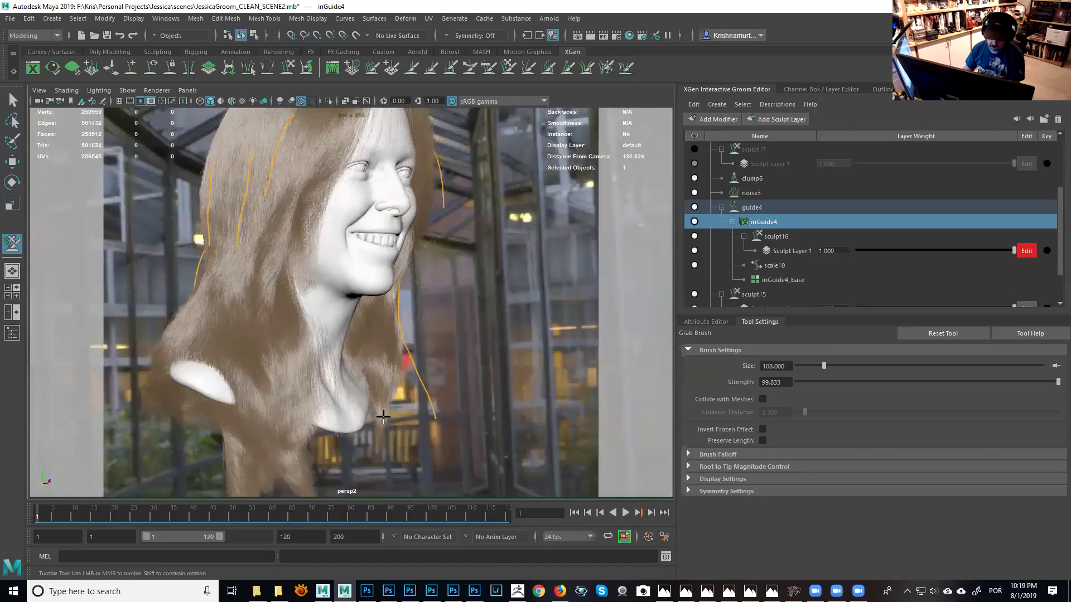
Enlarge the Grab brush to 148 and lengthen the side and back guides down along the hair.
{"action": "left_click_drag", "start_coordinate": [393, 395], "coordinate": [411, 353], "text": "alt"}
{"action": "middle_click_drag", "start_coordinate": [411, 353], "coordinate": [451, 381], "text": "alt"}
{"action": "mouse_move", "coordinate": [451, 381]}
{"action": "left_mouse_down"}
{"action": "mouse_move", "coordinate": [451, 369]}
{"action": "mouse_move", "coordinate": [490, 363]}
{"action": "left_mouse_up"}
{"action": "mouse_move", "coordinate": [365, 379]}
{"action": "left_mouse_down", "text": "alt"}
{"action": "mouse_move", "coordinate": [236, 376]}
{"action": "mouse_move", "coordinate": [310, 322]}
{"action": "mouse_move", "coordinate": [291, 295]}
{"action": "mouse_move", "coordinate": [429, 258]}
{"action": "mouse_move", "coordinate": [457, 207]}
{"action": "mouse_move", "coordinate": [499, 297]}
{"action": "left_mouse_up", "text": "alt"}
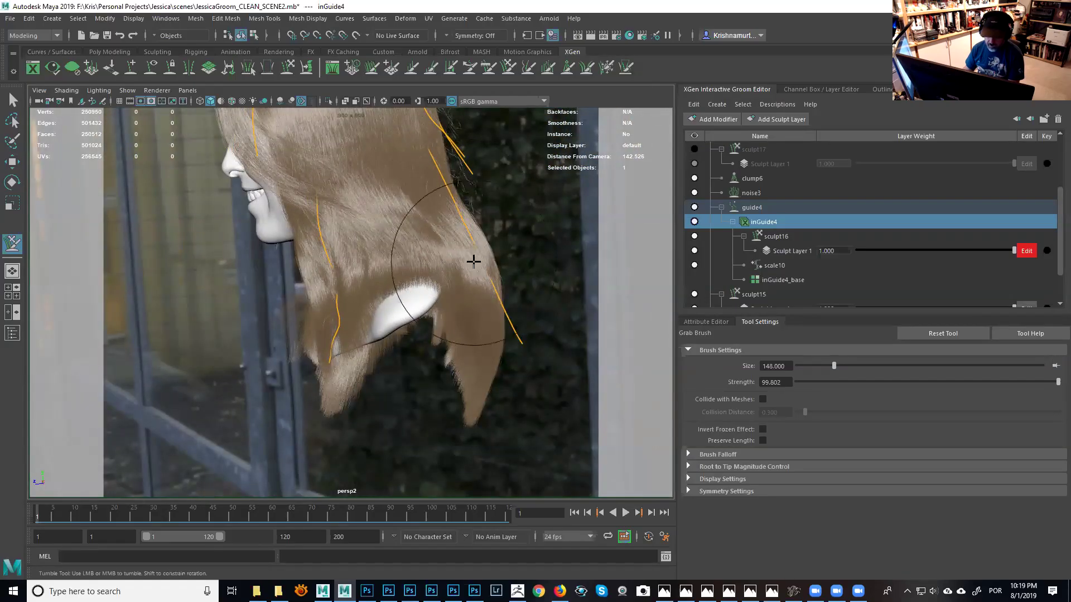
{"action": "mouse_move", "coordinate": [445, 266]}
{"action": "left_mouse_down", "text": "alt"}
{"action": "mouse_move", "coordinate": [402, 349]}
{"action": "mouse_move", "coordinate": [445, 266]}
{"action": "left_mouse_up", "text": "alt"}
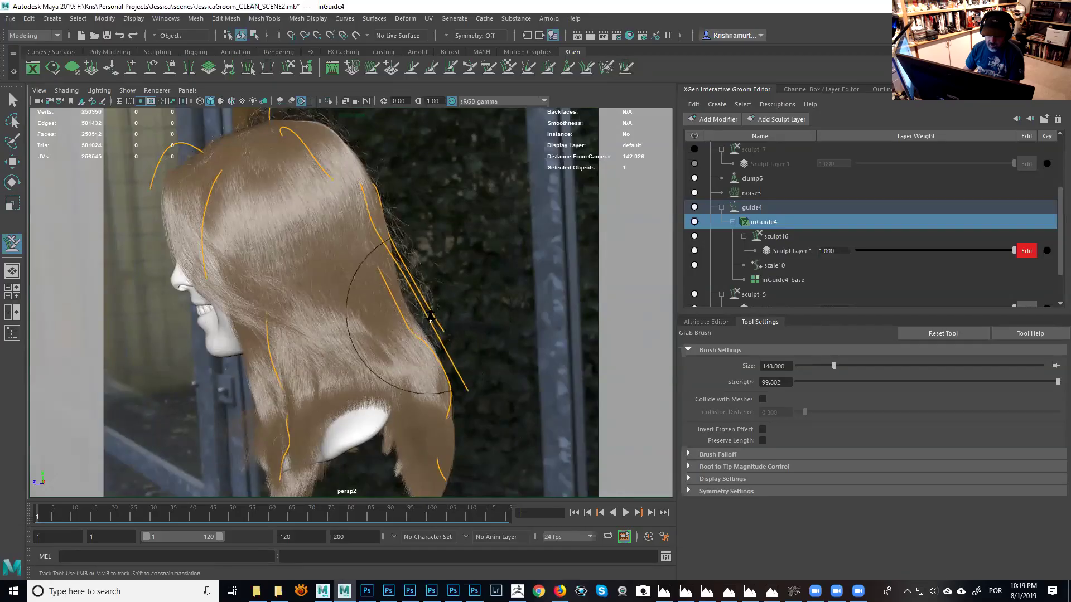
Pull the guides at the back of the head inward to follow the contour of the hair with the Grab brush.
{"action": "right_click_drag", "start_coordinate": [401, 311], "coordinate": [443, 371], "text": "alt"}
{"action": "left_click_drag", "start_coordinate": [512, 443], "coordinate": [499, 463]}
{"action": "left_click_drag", "start_coordinate": [411, 254], "coordinate": [407, 256]}
{"action": "middle_click_drag", "start_coordinate": [403, 259], "coordinate": [397, 313], "text": "alt"}
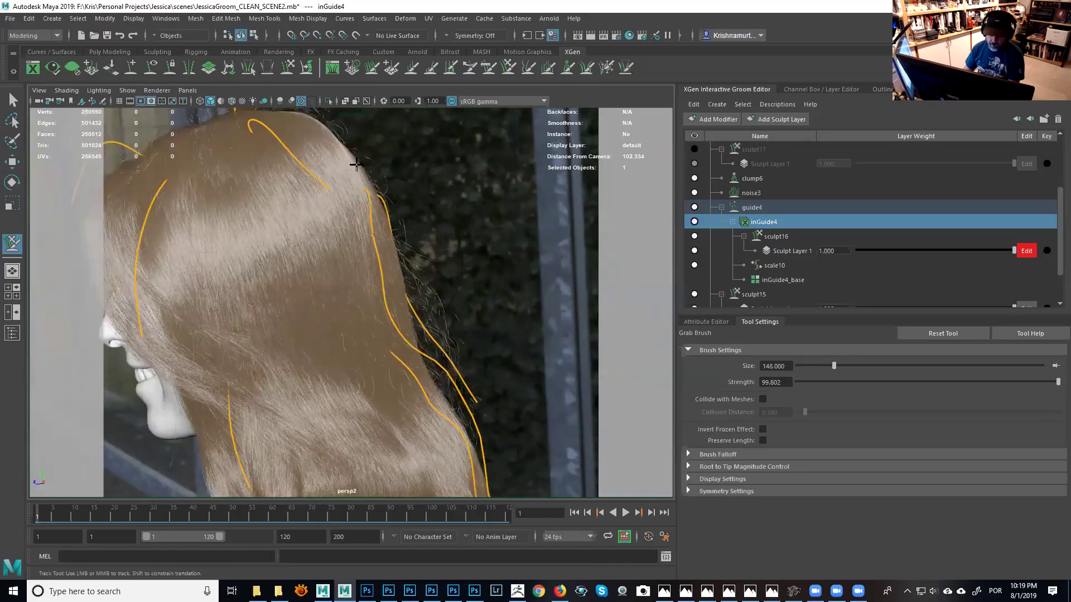
Reduce the Grab brush size to 61 and stretch the crown guide down behind the head.
{"action": "left_click_drag", "start_coordinate": [370, 199], "coordinate": [407, 186], "text": "alt"}
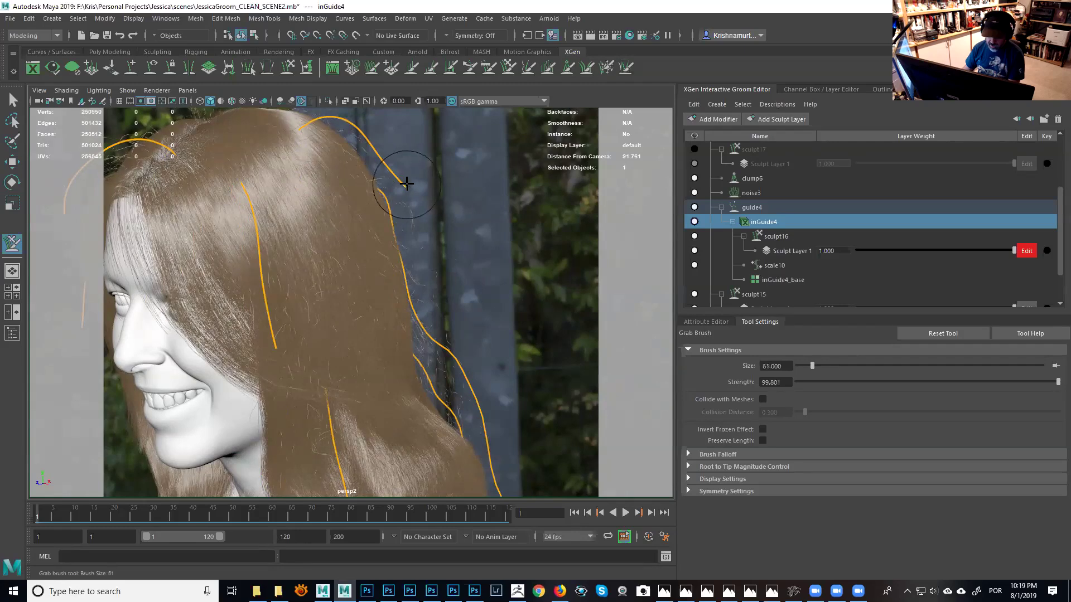
{"action": "mouse_move", "coordinate": [485, 329]}
{"action": "left_mouse_down"}
{"action": "mouse_move", "coordinate": [425, 411]}
{"action": "mouse_move", "coordinate": [430, 395]}
{"action": "mouse_move", "coordinate": [396, 344]}
{"action": "mouse_move", "coordinate": [460, 314]}
{"action": "left_mouse_up"}
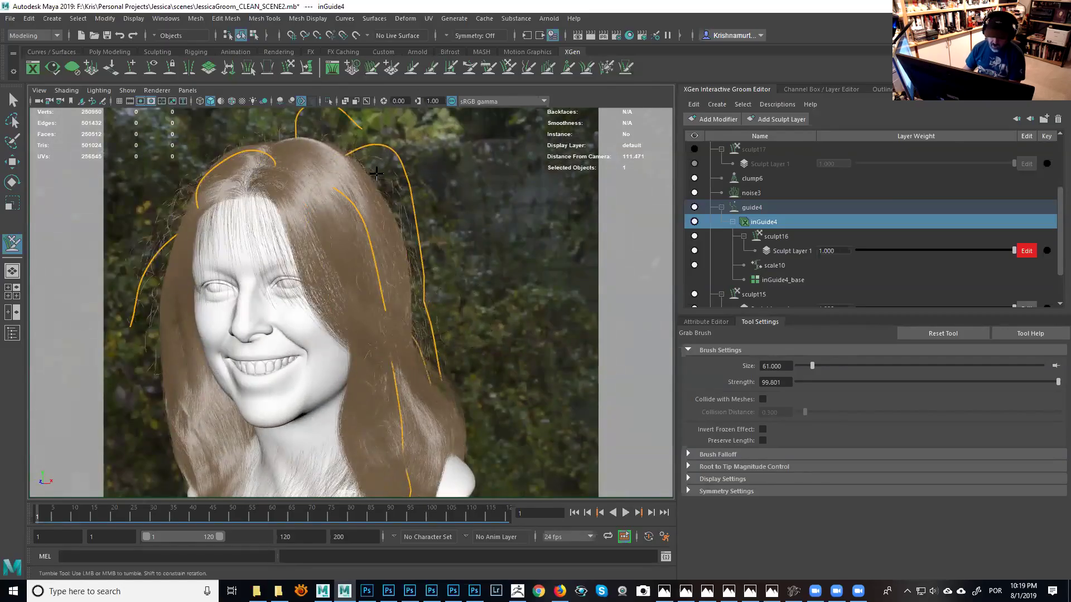
{"action": "mouse_move", "coordinate": [404, 192]}
{"action": "left_mouse_down", "text": "alt"}
{"action": "mouse_move", "coordinate": [423, 205]}
{"action": "mouse_move", "coordinate": [417, 188]}
{"action": "mouse_move", "coordinate": [430, 184]}
{"action": "mouse_move", "coordinate": [398, 192]}
{"action": "left_mouse_up", "text": "alt"}
Reshape the extended crown guide along the back of the head with the Smooth, Grab and Comb brushes.
{"action": "left_click", "coordinate": [530, 69]}
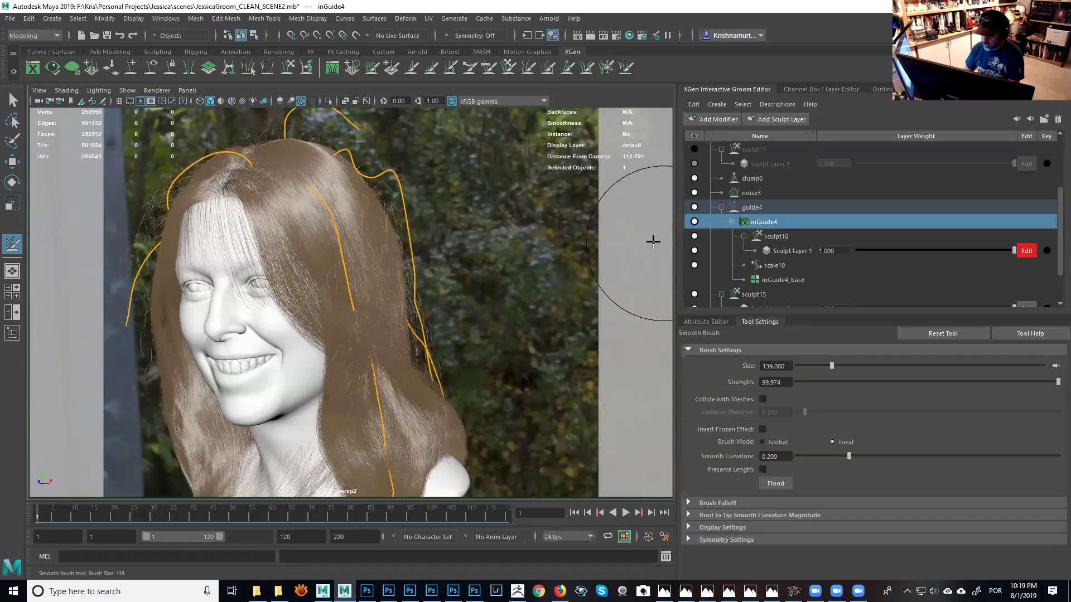
{"action": "left_click_drag", "start_coordinate": [359, 215], "coordinate": [335, 222], "text": "alt"}
{"action": "left_click", "coordinate": [508, 68]}
{"action": "left_click_drag", "start_coordinate": [407, 257], "coordinate": [407, 282]}
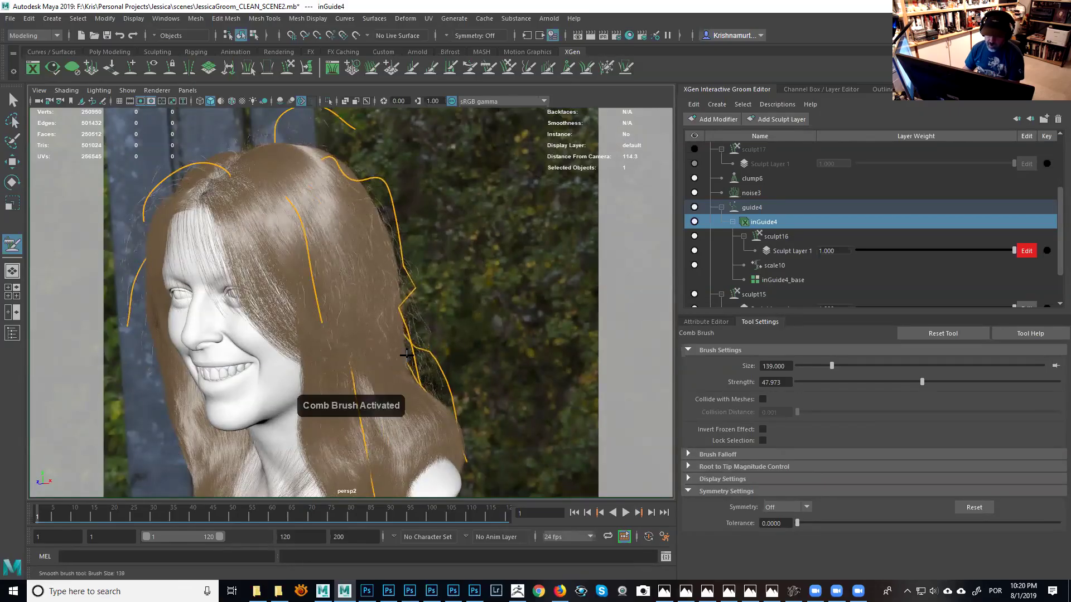
{"action": "right_click_drag", "start_coordinate": [404, 328], "coordinate": [507, 443], "text": "alt"}
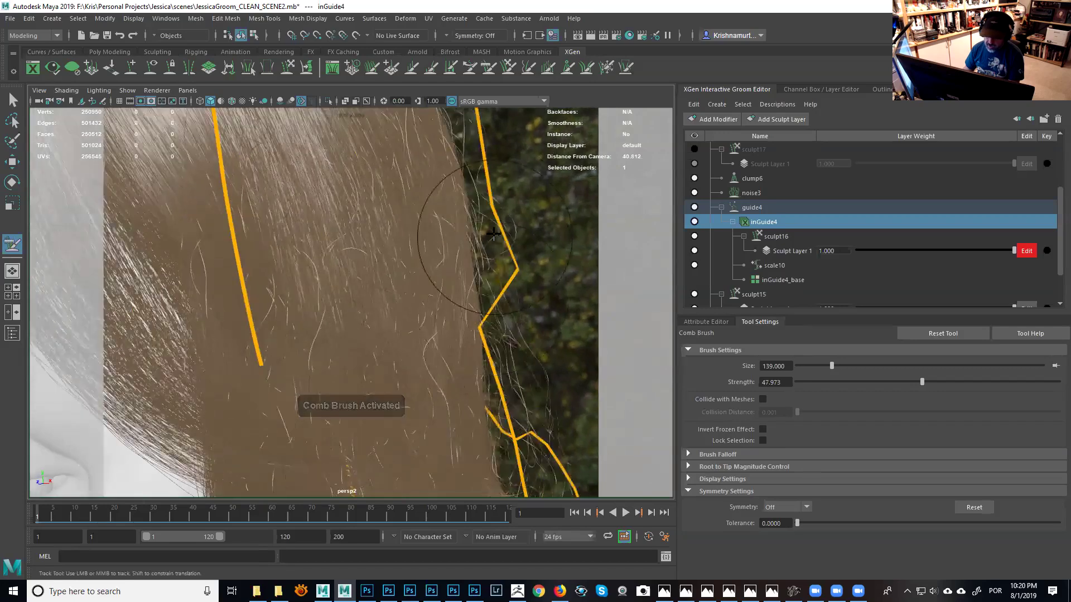
{"action": "key", "text": "f"}
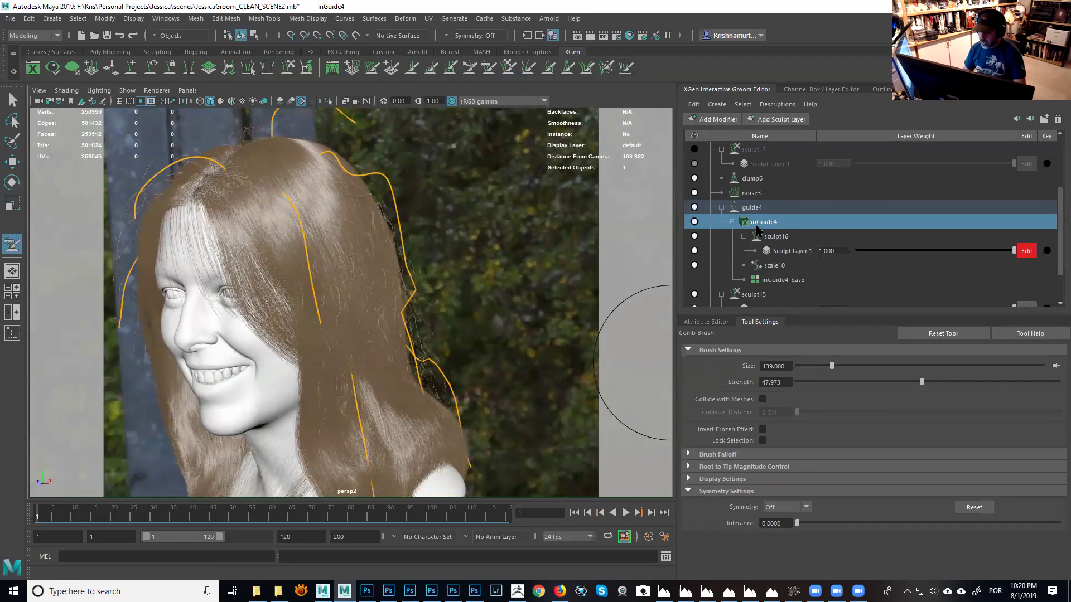
Rebuild the inGuide4_base guides with a CV count of 64 to give them smoother curves.
{"action": "left_click", "coordinate": [709, 322]}
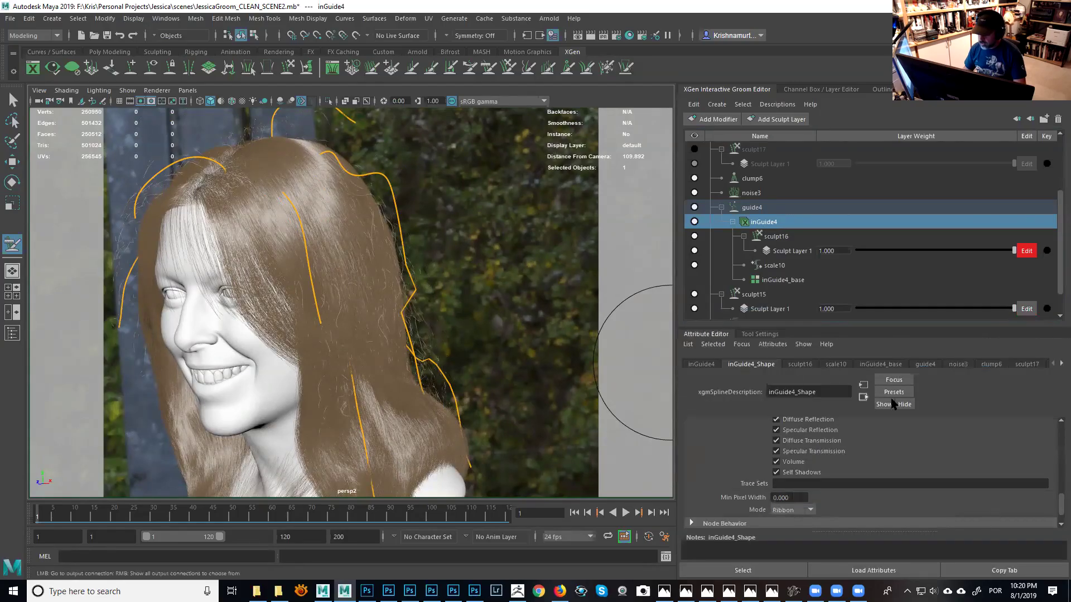
{"action": "left_click", "coordinate": [894, 365]}
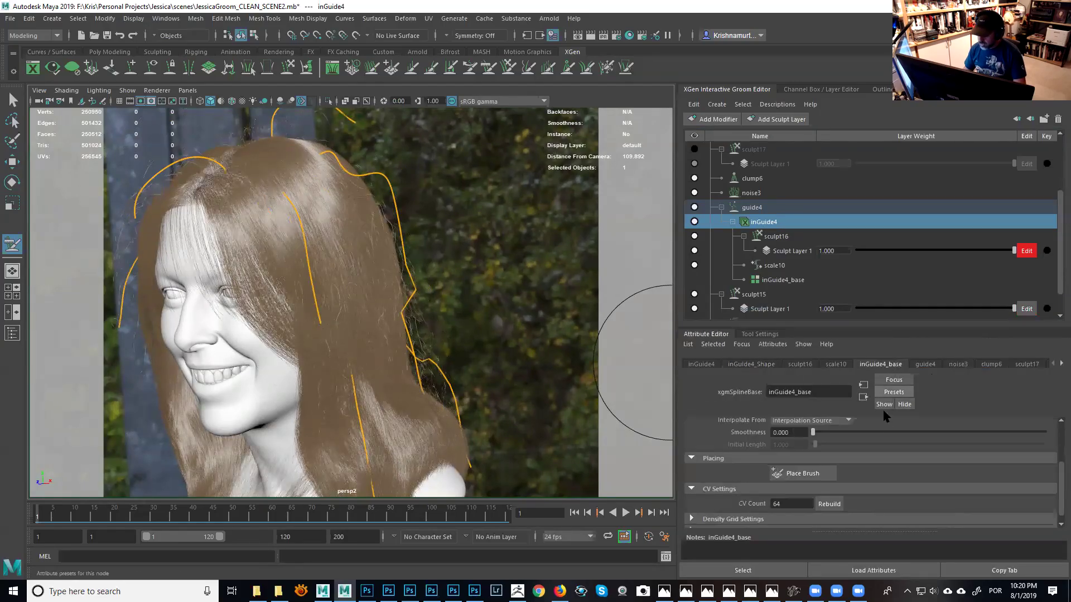
{"action": "left_click", "coordinate": [828, 504]}
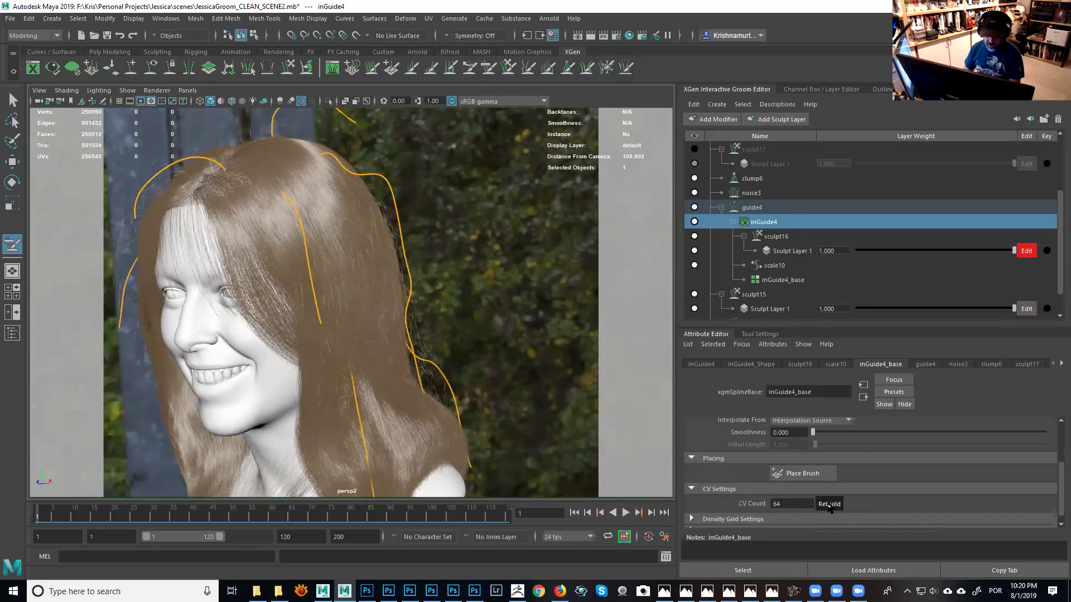
{"action": "key", "text": "y"}
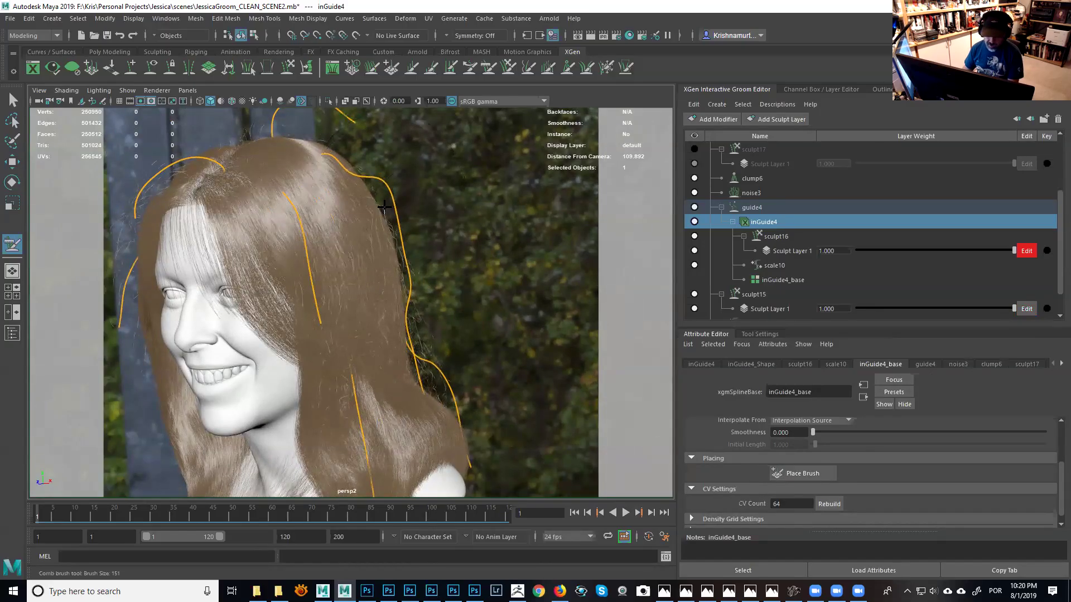
Stretch the inner guide beside the face down to the shoulder with the Grab brush, following the edge of the hair.
{"action": "left_click_drag", "start_coordinate": [370, 178], "coordinate": [474, 251], "text": "alt"}
{"action": "mouse_move", "coordinate": [474, 251]}
{"action": "right_mouse_down", "text": "alt"}
{"action": "mouse_move", "coordinate": [516, 272]}
{"action": "mouse_move", "coordinate": [507, 256]}
{"action": "mouse_move", "coordinate": [435, 242]}
{"action": "right_mouse_up", "text": "alt"}
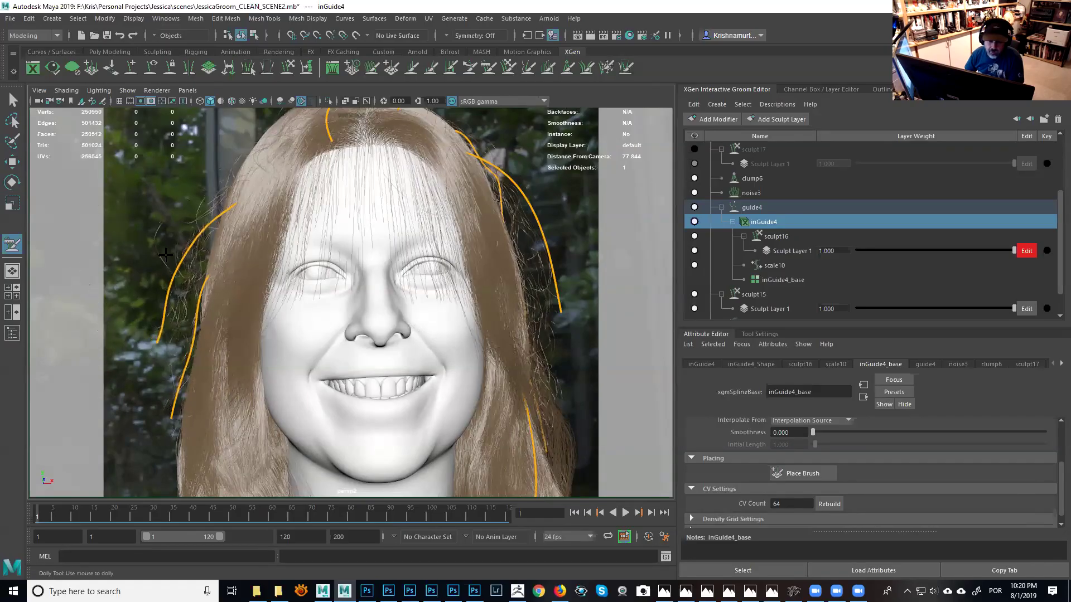
{"action": "scroll", "coordinate": [246, 268], "scroll_direction": "down", "scroll_amount": 3}
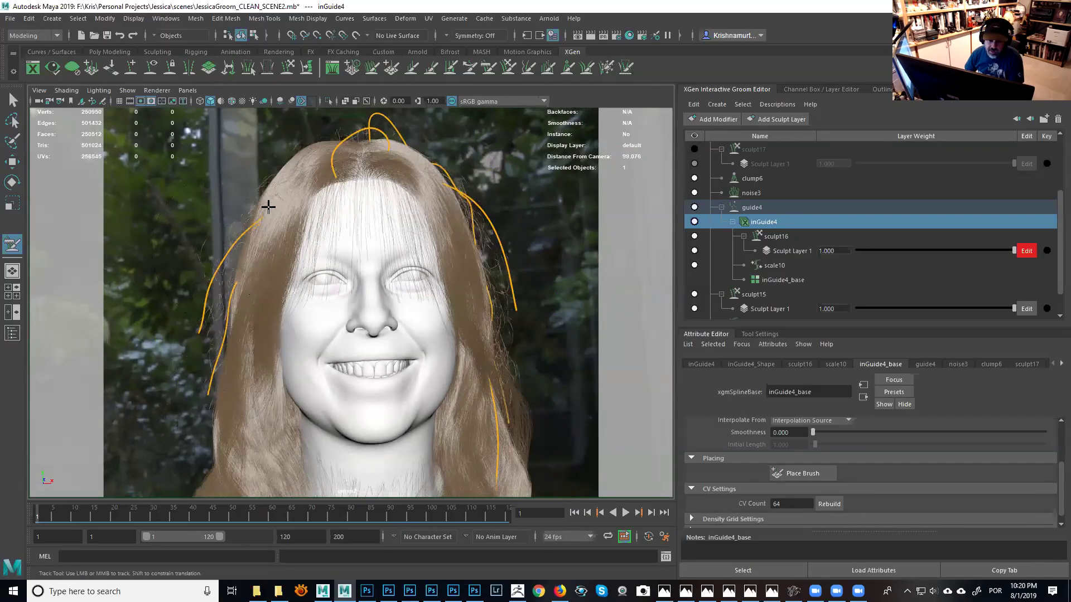
{"action": "middle_click_drag", "start_coordinate": [289, 239], "coordinate": [362, 165], "text": "alt"}
{"action": "left_click", "coordinate": [508, 68]}
{"action": "left_click_drag", "start_coordinate": [237, 372], "coordinate": [217, 445]}
{"action": "mouse_move", "coordinate": [221, 373]}
{"action": "left_mouse_down"}
{"action": "mouse_move", "coordinate": [237, 385]}
{"action": "mouse_move", "coordinate": [254, 368]}
{"action": "mouse_move", "coordinate": [256, 334]}
{"action": "left_mouse_up"}
Undo the pull on the outer guide, reduce the brush size to 20 and freeze the long inner guide beside it.
{"action": "mouse_move", "coordinate": [251, 225]}
{"action": "left_mouse_down"}
{"action": "mouse_move", "coordinate": [232, 246]}
{"action": "mouse_move", "coordinate": [228, 339]}
{"action": "left_mouse_up"}
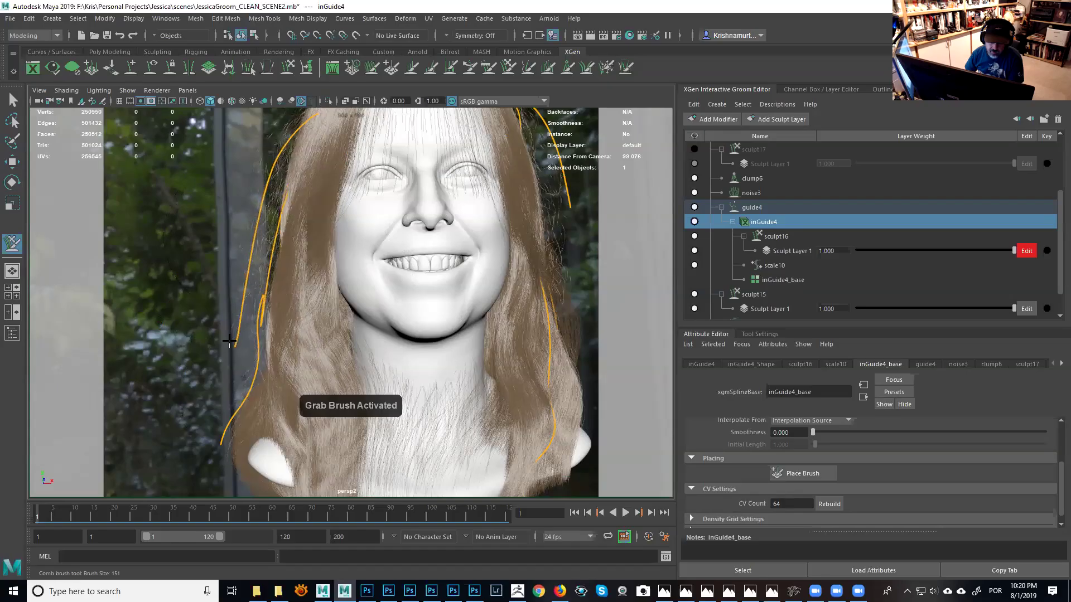
{"action": "key", "text": "ctrl+z"}
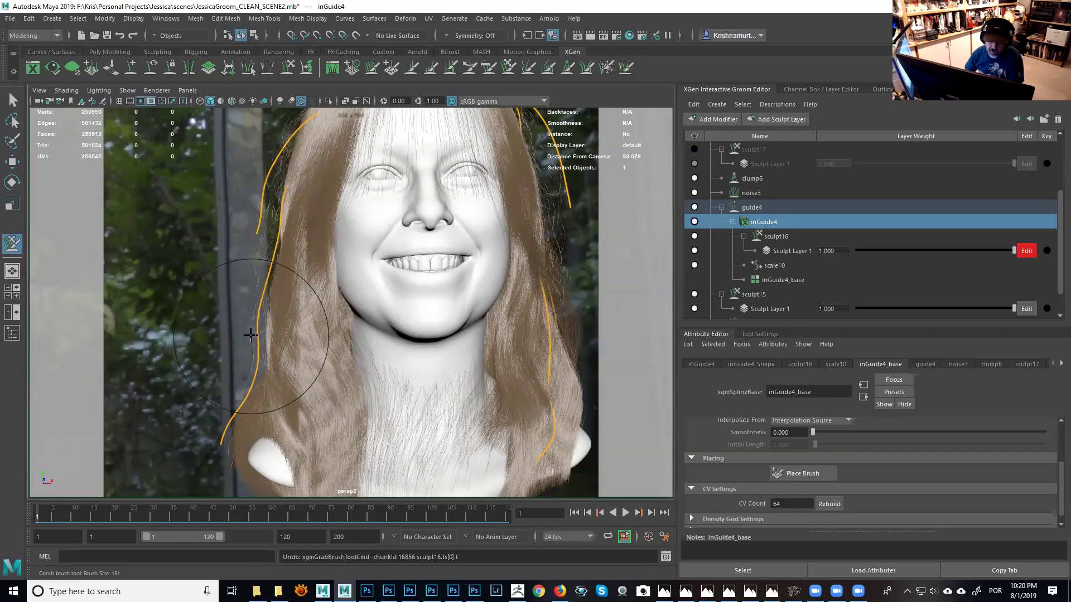
{"action": "key", "text": "b"}
{"action": "left_click_drag", "start_coordinate": [271, 262], "coordinate": [240, 262]}
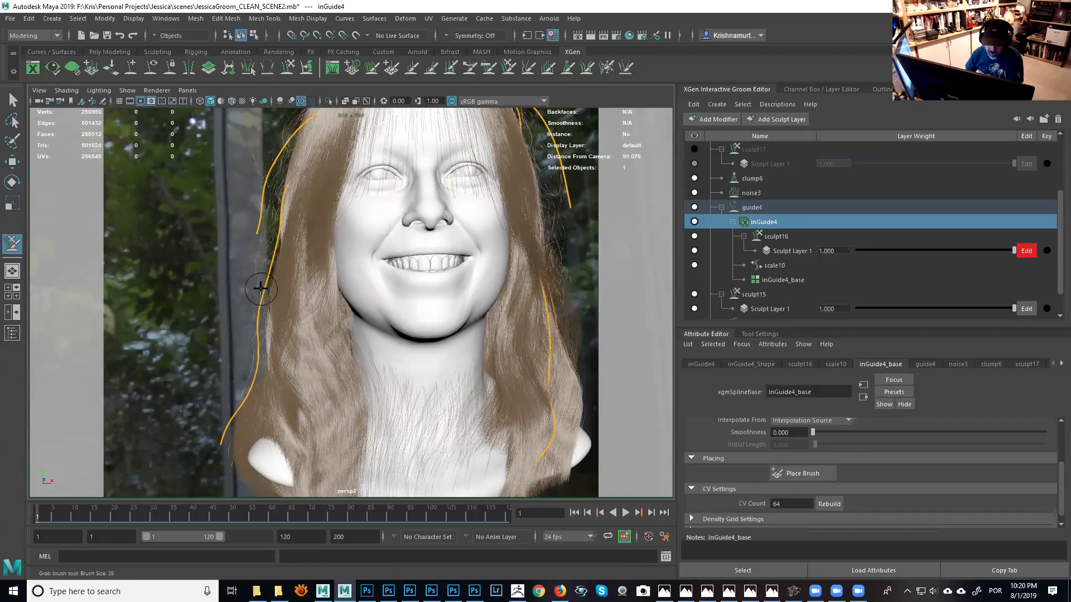
{"action": "key", "text": "ctrl+f"}
{"action": "left_click", "coordinate": [261, 296]}
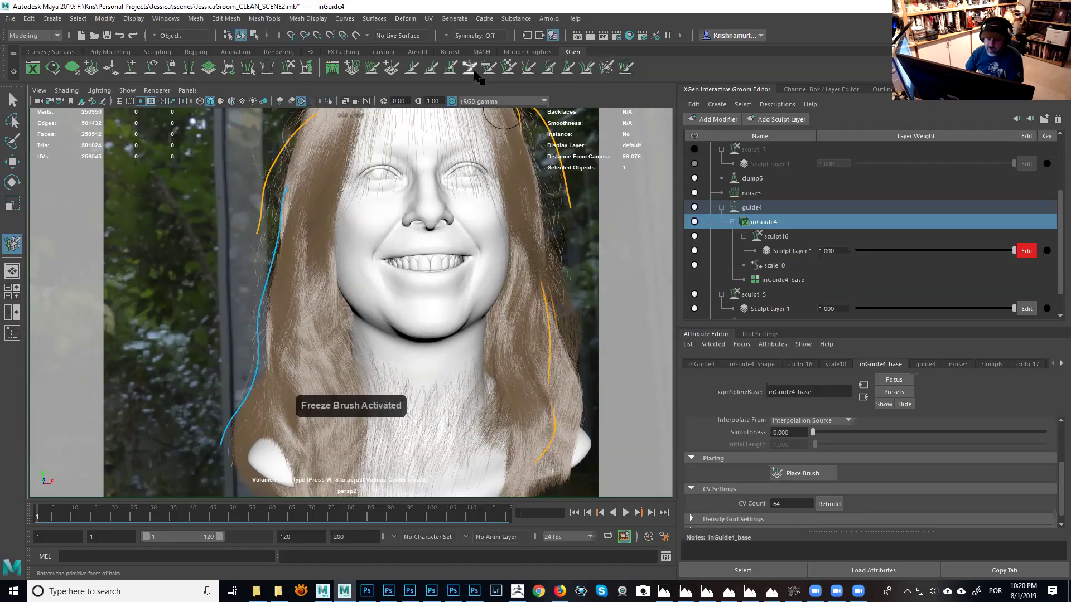
Stretch the outer guide beside the frozen one down to the shoulder and bend it inward with the Grab brush.
{"action": "key", "text": "ctrl+g"}
{"action": "left_click_drag", "start_coordinate": [259, 233], "coordinate": [217, 438]}
{"action": "left_click_drag", "start_coordinate": [234, 359], "coordinate": [265, 367]}
{"action": "left_click_drag", "start_coordinate": [253, 239], "coordinate": [269, 241]}
Adjust the lower end of the stretched outer guide from the side, keeping it in front of the frozen guide.
{"action": "left_click_drag", "start_coordinate": [294, 277], "coordinate": [185, 290], "text": "alt"}
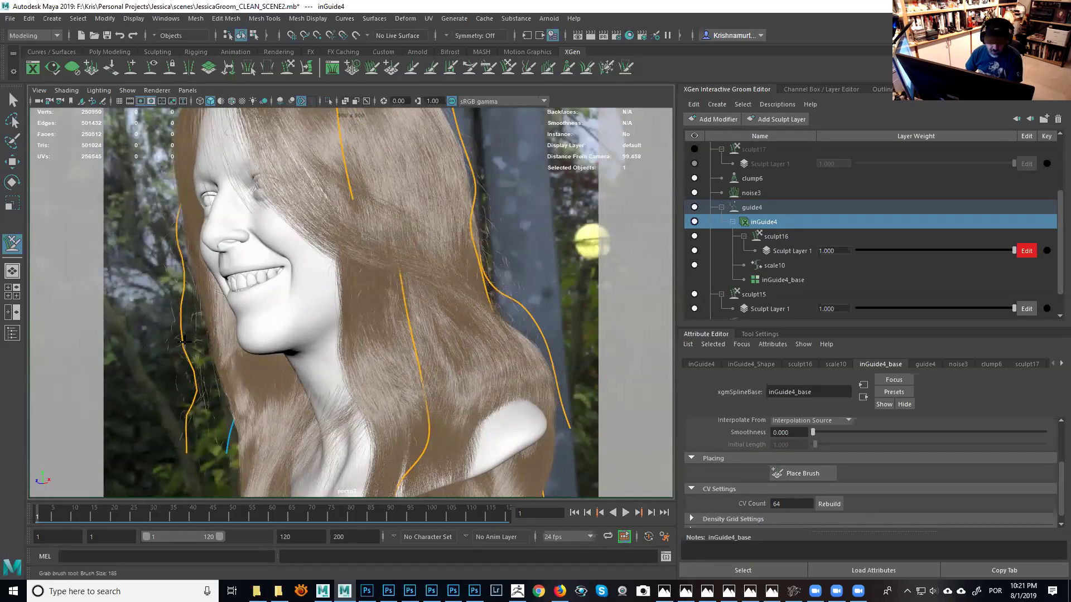
{"action": "mouse_move", "coordinate": [206, 332]}
{"action": "left_mouse_down", "text": "alt"}
{"action": "mouse_move", "coordinate": [395, 332]}
{"action": "mouse_move", "coordinate": [438, 311]}
{"action": "left_mouse_up", "text": "alt"}
{"action": "left_click_drag", "start_coordinate": [456, 411], "coordinate": [441, 402]}
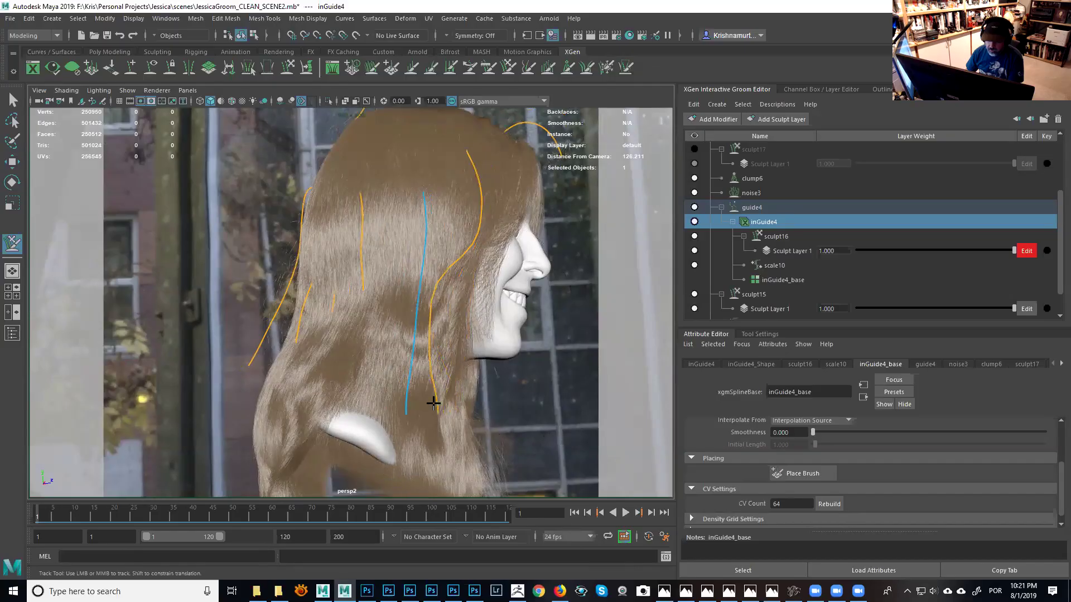
{"action": "left_click_drag", "start_coordinate": [418, 334], "coordinate": [266, 343], "text": "alt"}
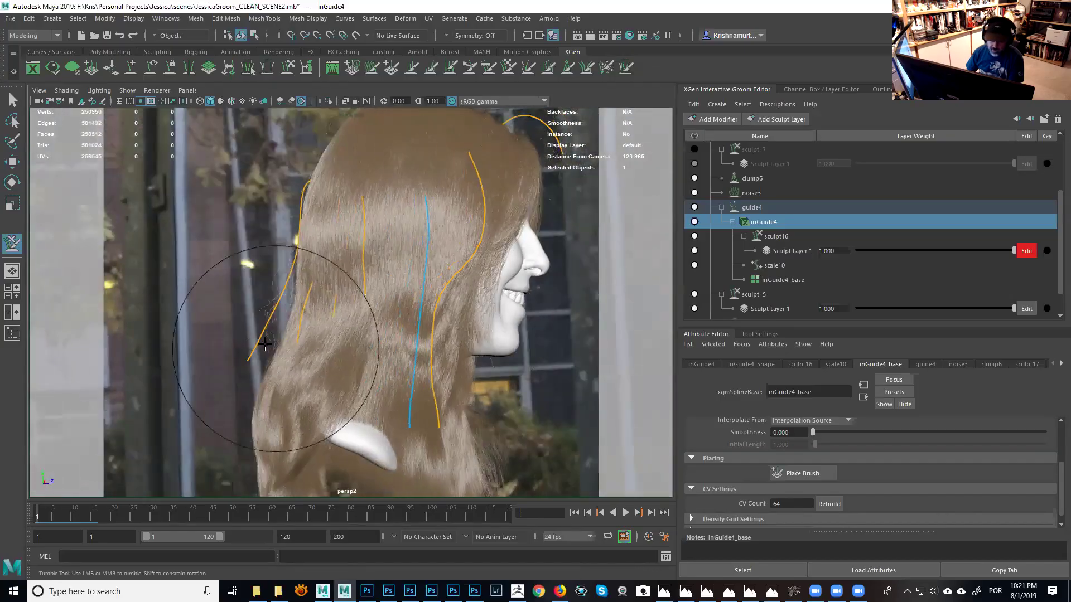
{"action": "mouse_move", "coordinate": [363, 257]}
{"action": "left_mouse_down", "text": "alt"}
{"action": "mouse_move", "coordinate": [272, 346]}
{"action": "mouse_move", "coordinate": [312, 280]}
{"action": "mouse_move", "coordinate": [268, 278]}
{"action": "mouse_move", "coordinate": [392, 301]}
{"action": "mouse_move", "coordinate": [494, 237]}
{"action": "mouse_move", "coordinate": [506, 311]}
{"action": "mouse_move", "coordinate": [489, 225]}
{"action": "mouse_move", "coordinate": [494, 247]}
{"action": "mouse_move", "coordinate": [335, 159]}
{"action": "mouse_move", "coordinate": [304, 160]}
{"action": "mouse_move", "coordinate": [327, 161]}
{"action": "left_mouse_up", "text": "alt"}
{"action": "scroll", "coordinate": [407, 291], "scroll_direction": "up", "scroll_amount": 6}
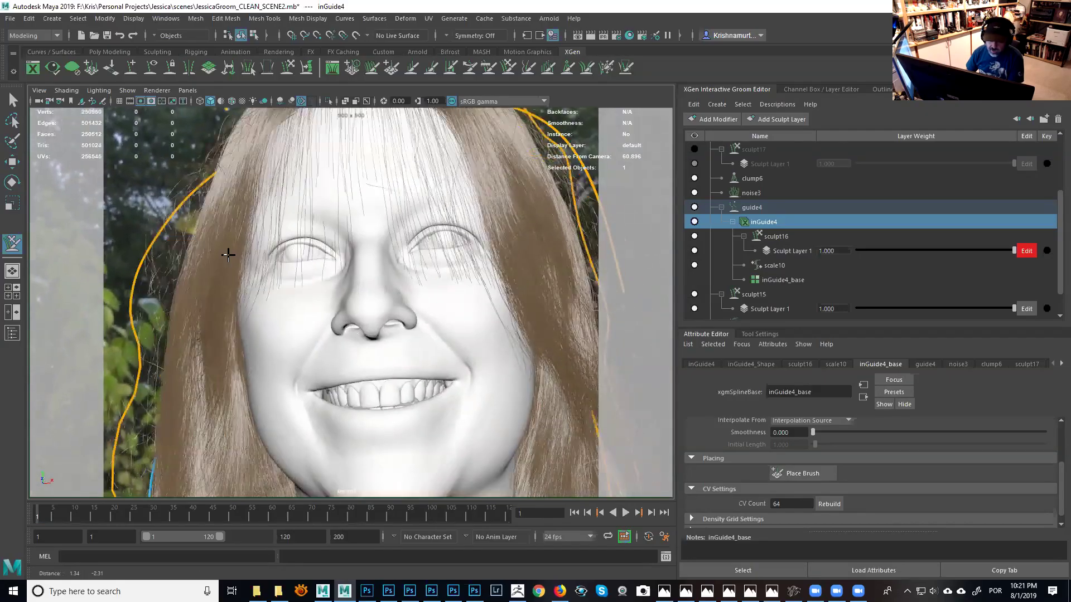
{"action": "middle_click_drag", "start_coordinate": [232, 251], "coordinate": [116, 233], "text": "alt"}
{"action": "scroll", "coordinate": [311, 231], "scroll_direction": "down", "scroll_amount": 4}
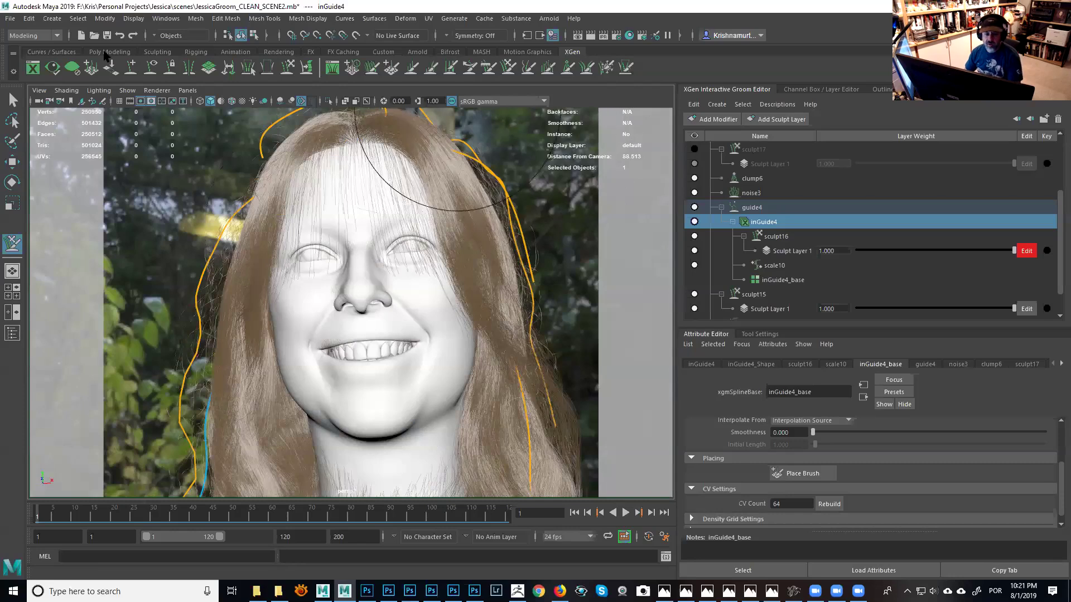
Exit the sculpting brush and select the FlyAways description to access its attributes.
{"action": "left_click", "coordinate": [13, 103]}
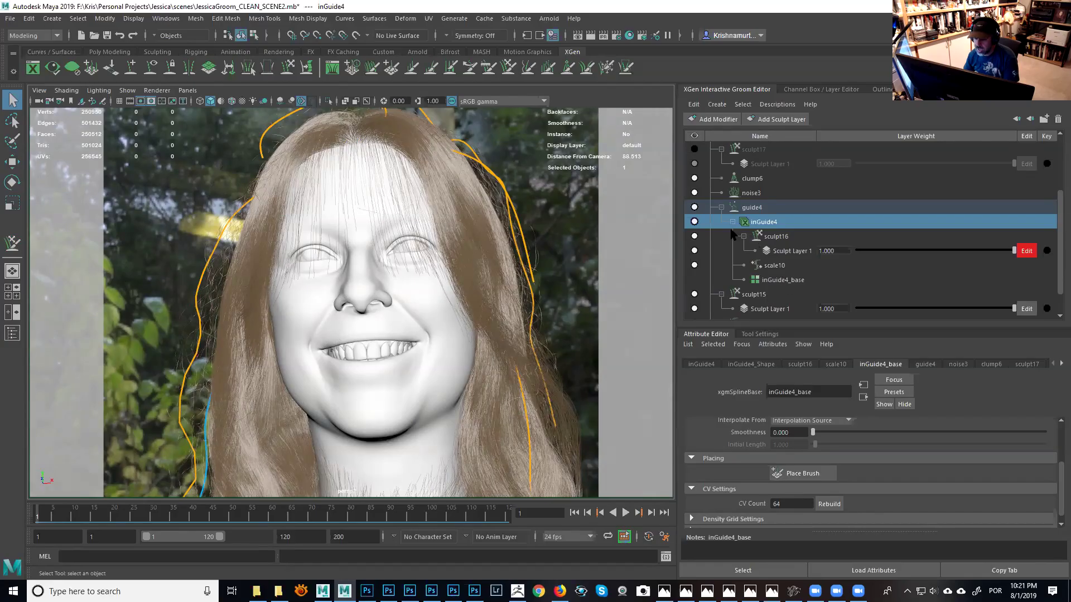
{"action": "scroll", "coordinate": [761, 213], "scroll_direction": "up", "scroll_amount": 1}
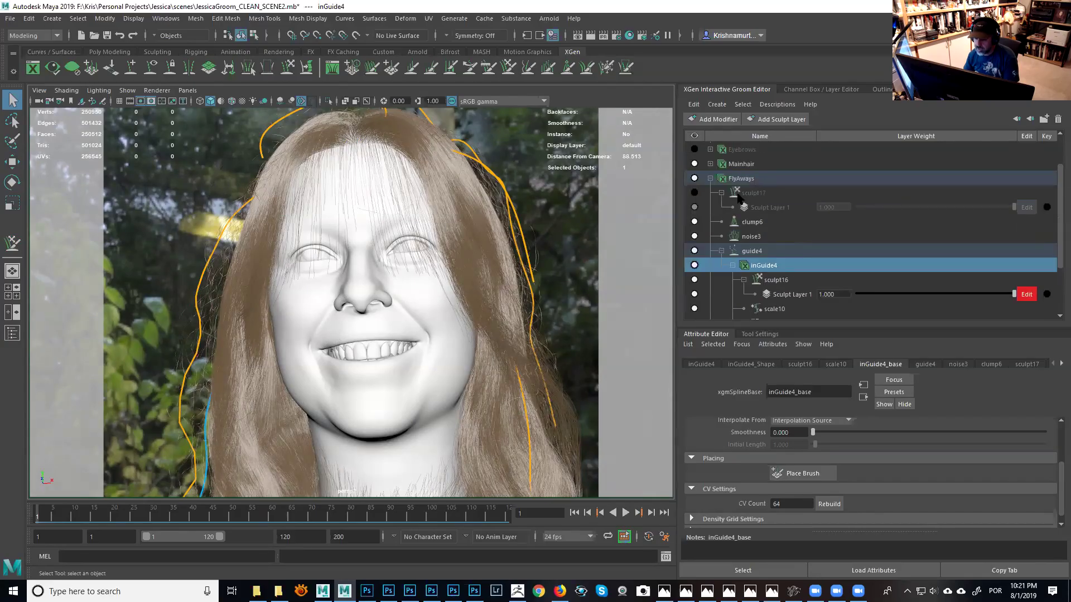
{"action": "left_click", "coordinate": [740, 179]}
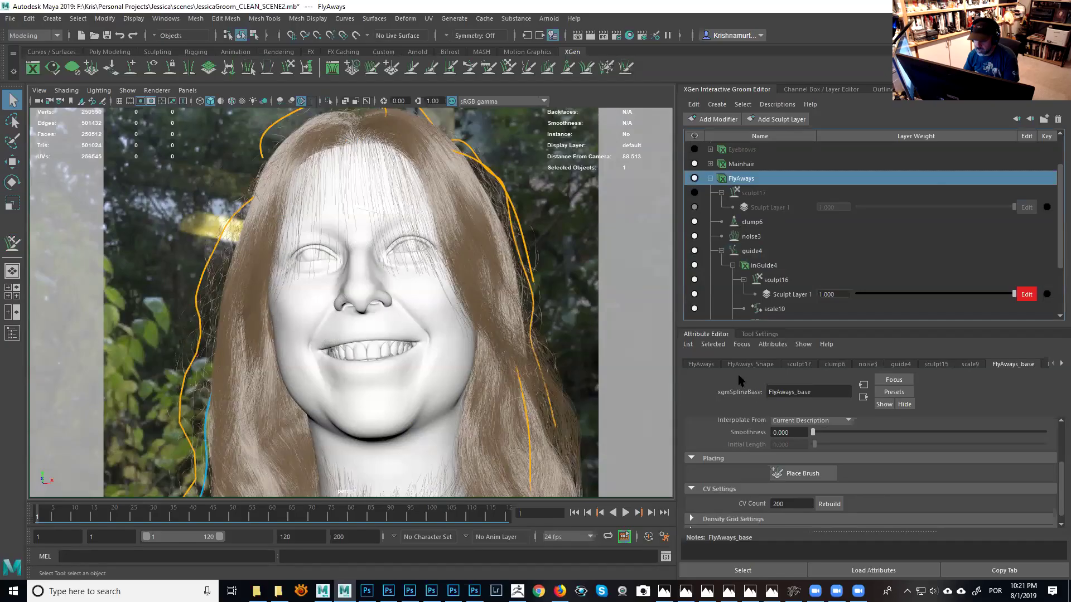
Look through the FlyAways node attributes and check the Width Scale in the shape's primitive attributes.
{"action": "left_click", "coordinate": [751, 365]}
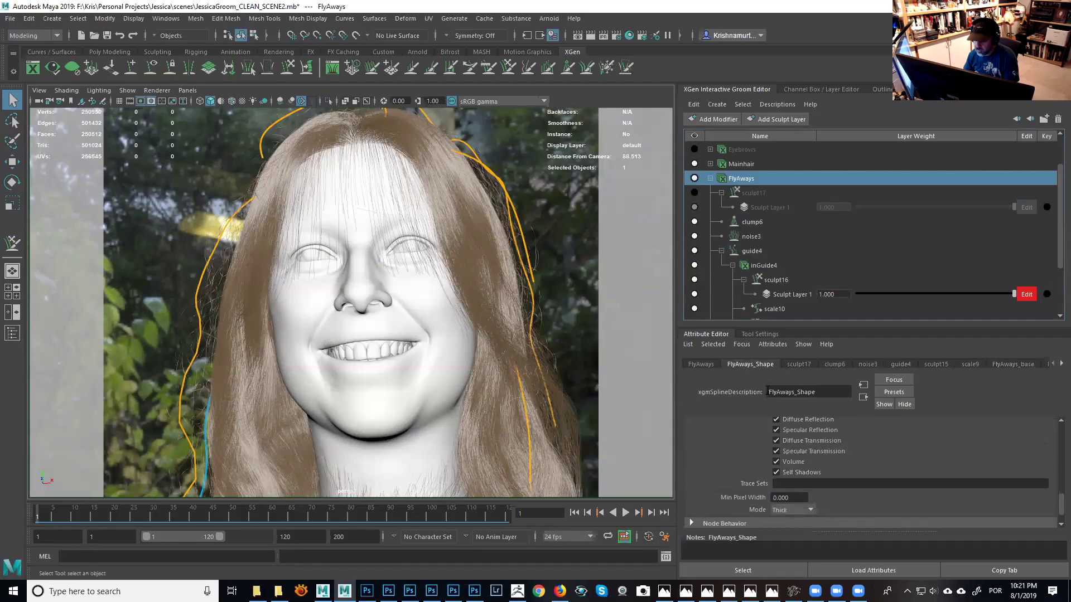
{"action": "left_click", "coordinate": [996, 366]}
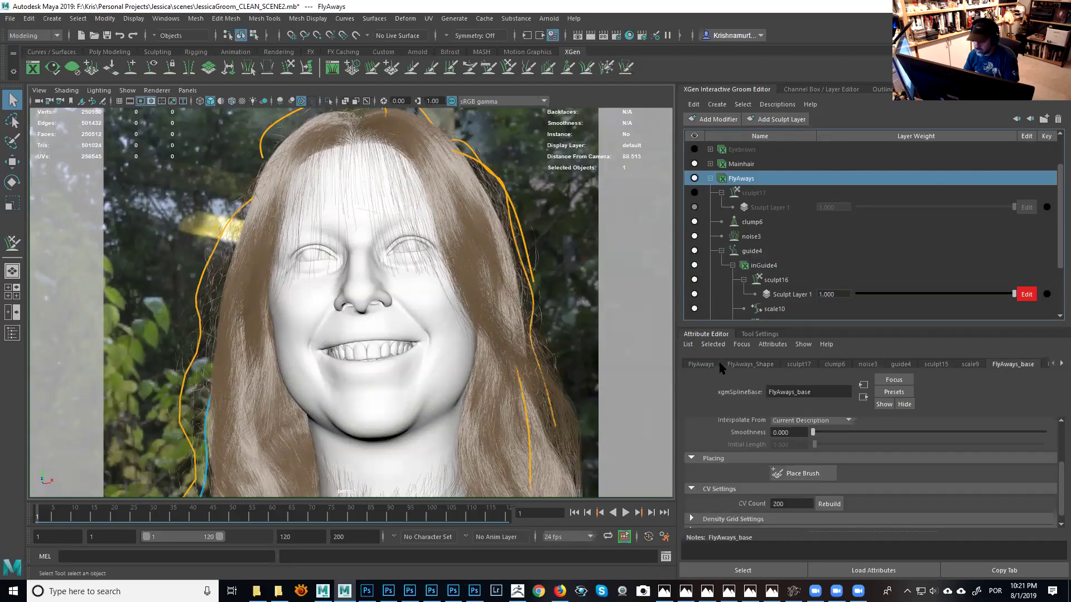
{"action": "left_click", "coordinate": [701, 365]}
{"action": "left_click", "coordinate": [742, 366]}
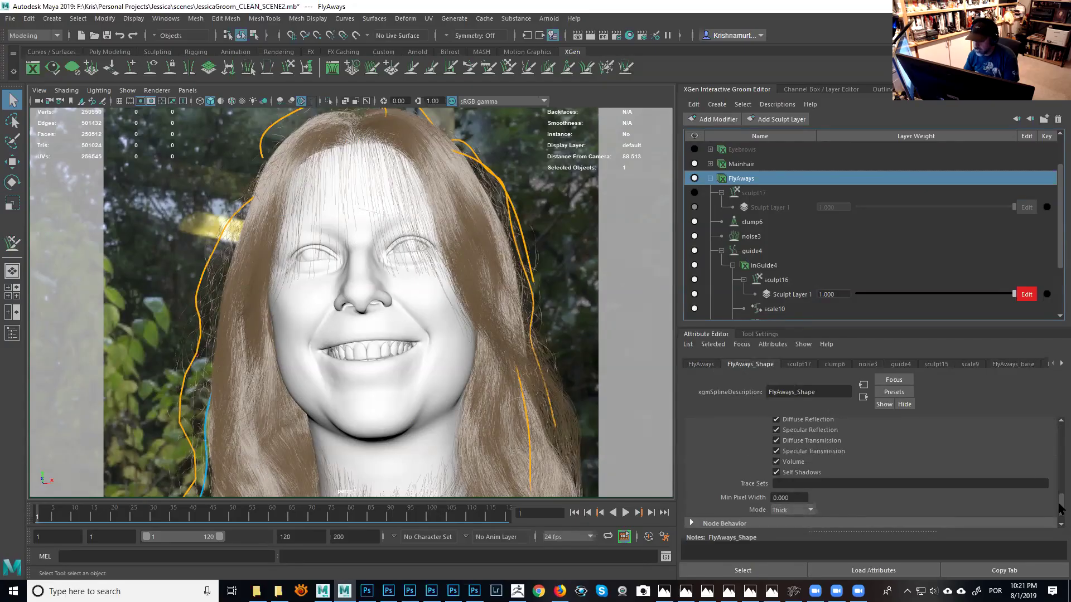
{"action": "left_click_drag", "start_coordinate": [1060, 519], "coordinate": [1060, 441]}
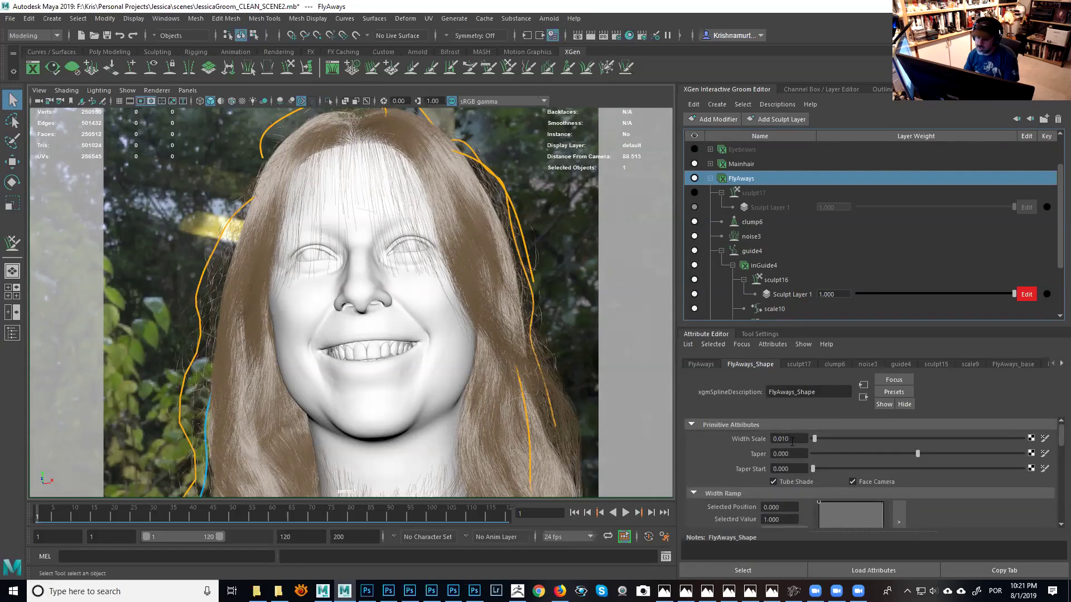
{"action": "left_click_drag", "start_coordinate": [794, 439], "coordinate": [759, 435]}
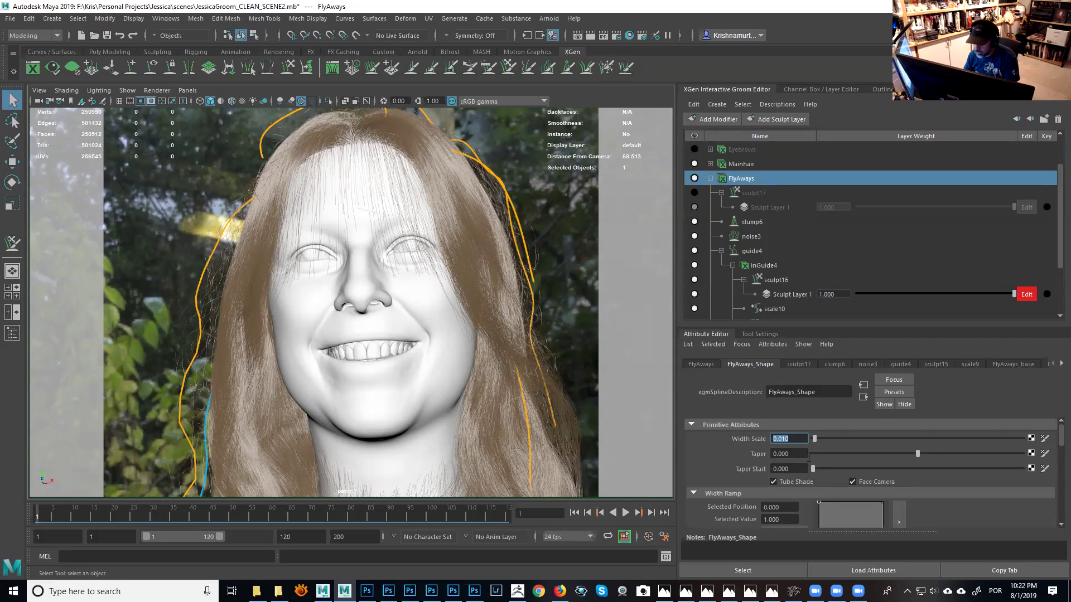
Check the Mainhair description's Width Scale and enable Tube Shade for it.
{"action": "left_click", "coordinate": [736, 164]}
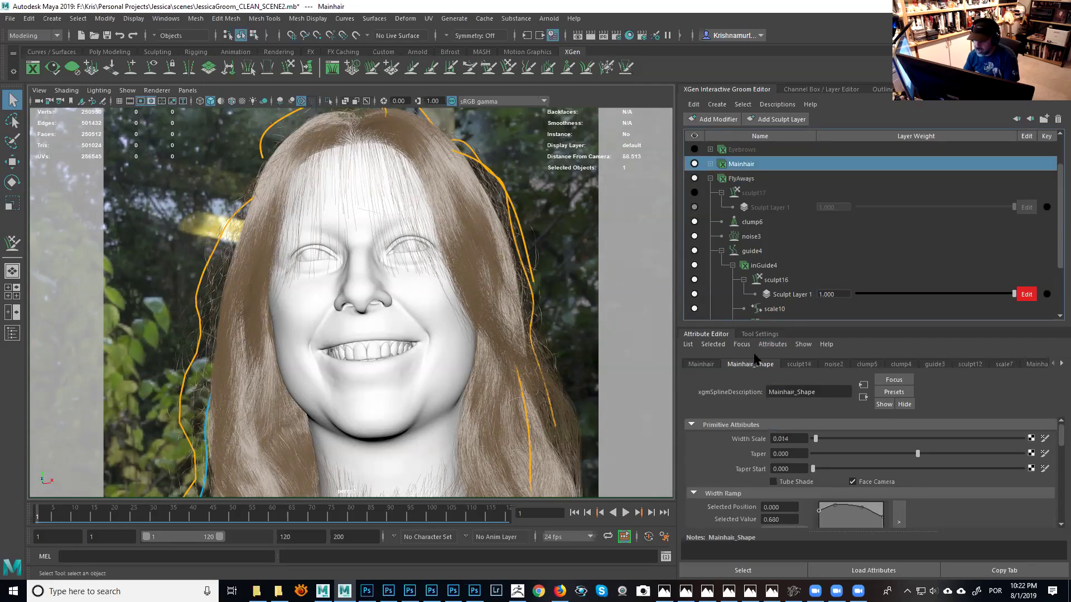
{"action": "left_click", "coordinate": [785, 439]}
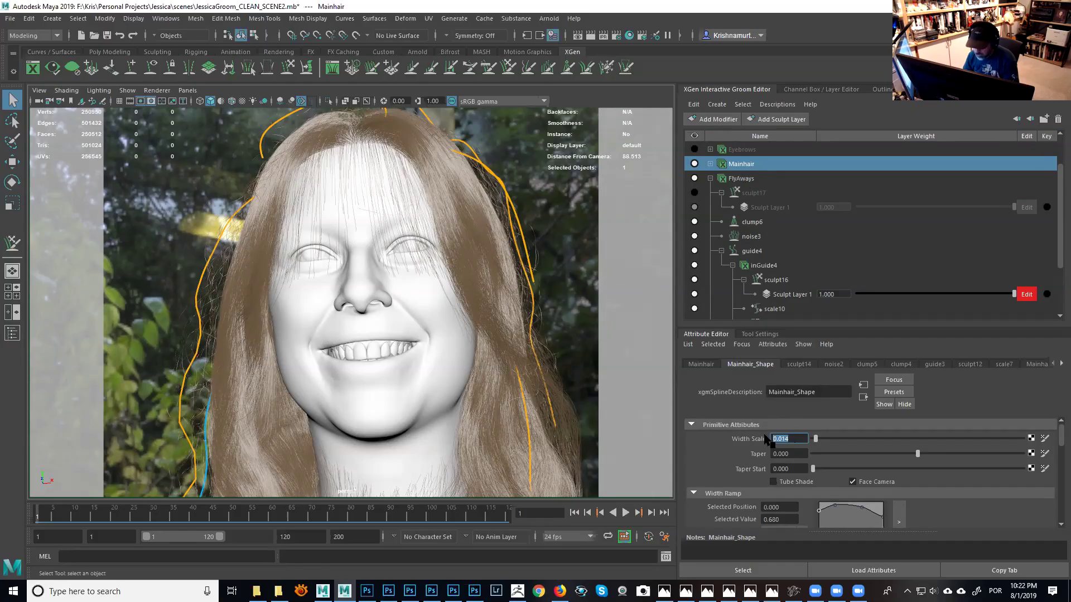
{"action": "left_click", "coordinate": [773, 481]}
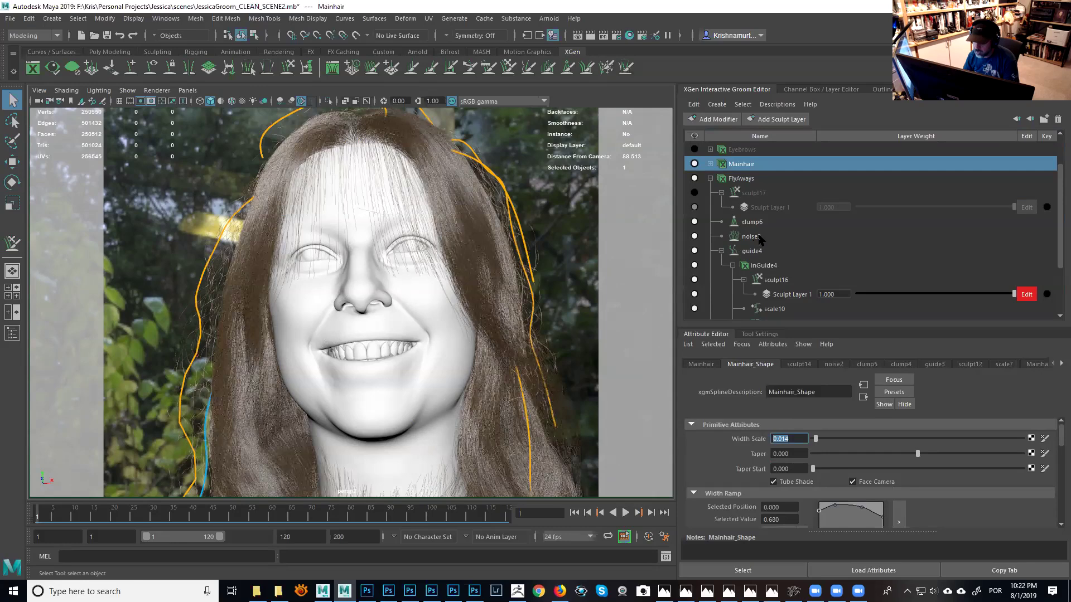
Set the Width Scale of the FlyAways description to 0.014.
{"action": "left_click", "coordinate": [759, 267]}
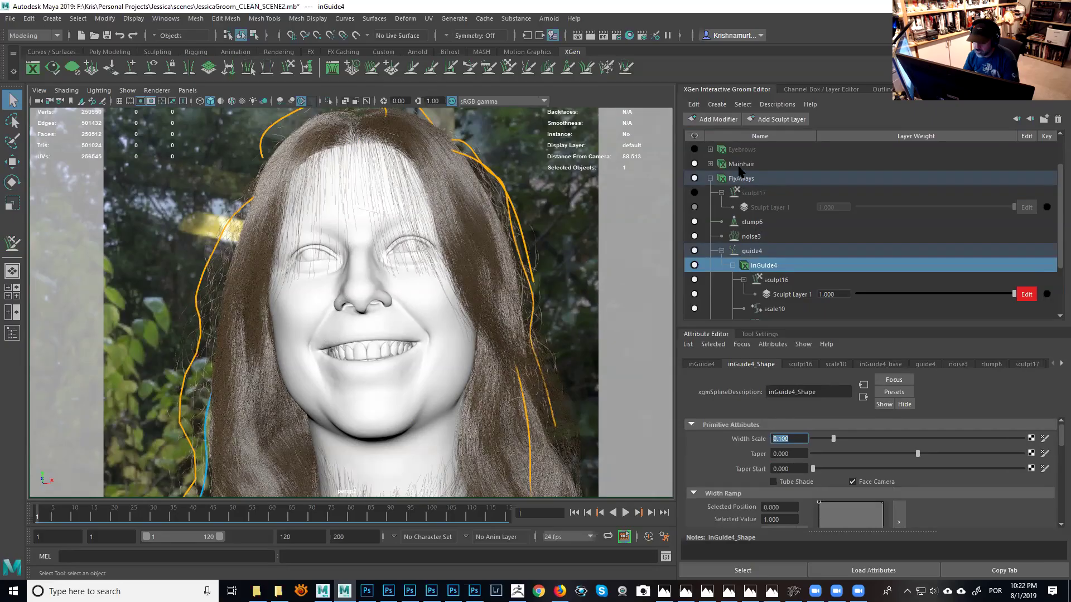
{"action": "left_click", "coordinate": [747, 180]}
{"action": "double_click", "coordinate": [786, 437]}
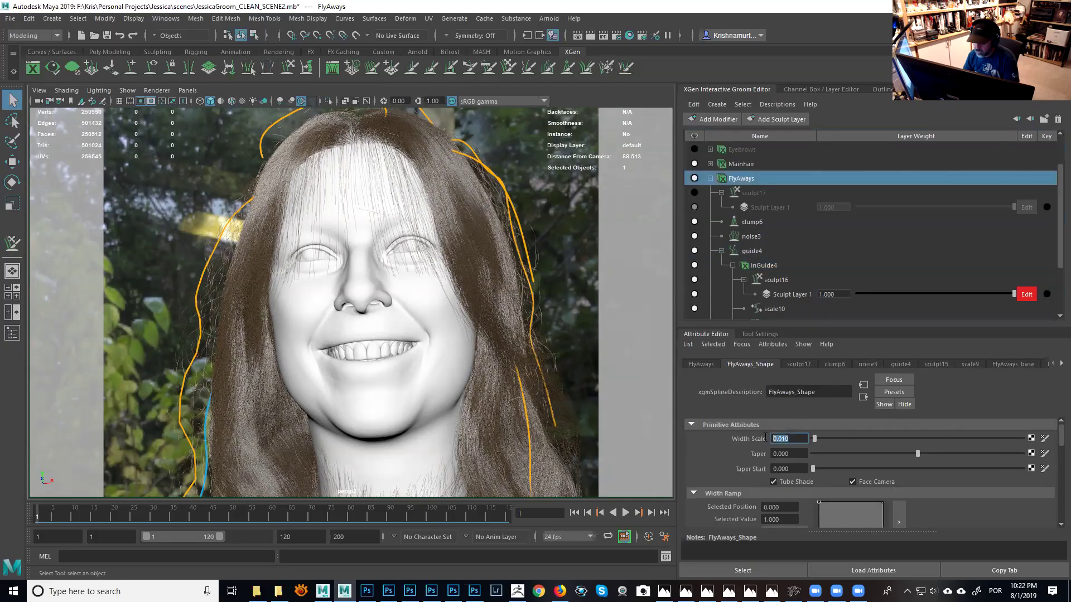
{"action": "type", "text": "0.014"}
Shape the FlyAways width ramp into a spline arch with start value 0.660, two raised middle points and end value 0.580.
{"action": "left_click_drag", "start_coordinate": [817, 503], "coordinate": [818, 507]}
{"action": "left_click_drag", "start_coordinate": [1059, 442], "coordinate": [1051, 458]}
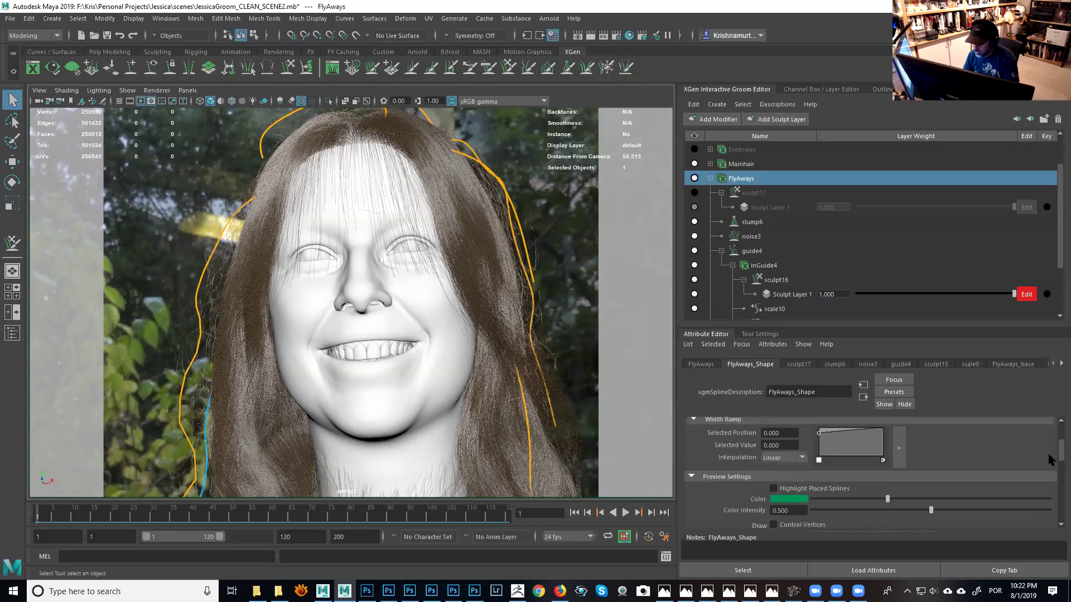
{"action": "left_click", "coordinate": [801, 457]}
{"action": "left_click", "coordinate": [772, 504]}
{"action": "mouse_move", "coordinate": [818, 434]}
{"action": "left_mouse_down"}
{"action": "mouse_move", "coordinate": [886, 445]}
{"action": "mouse_move", "coordinate": [838, 434]}
{"action": "left_mouse_up"}
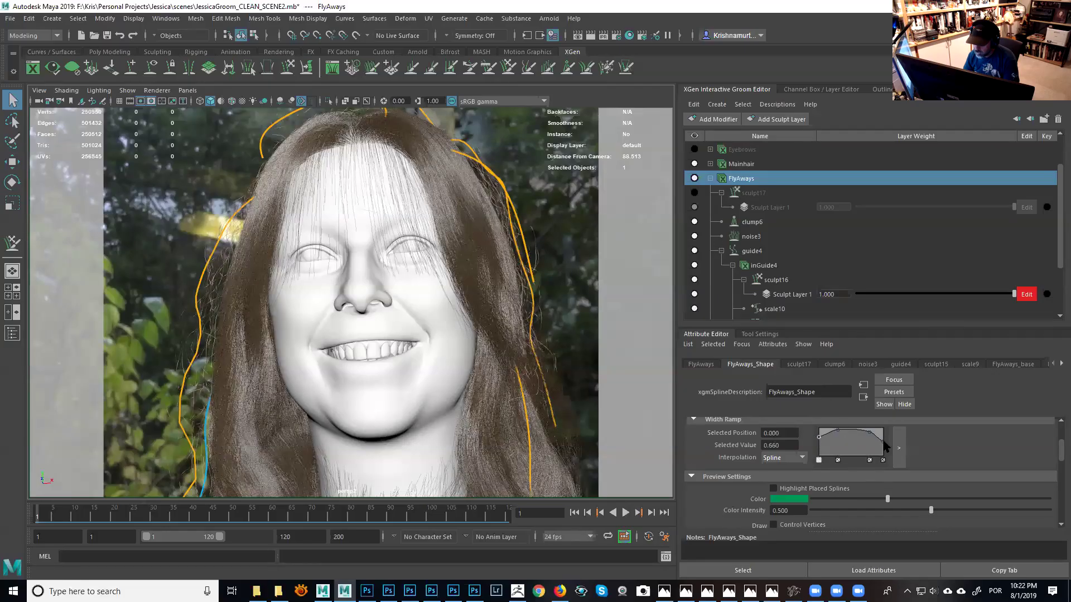
{"action": "left_click_drag", "start_coordinate": [881, 441], "coordinate": [882, 439]}
{"action": "scroll", "coordinate": [1059, 450], "scroll_direction": "up", "scroll_amount": 3}
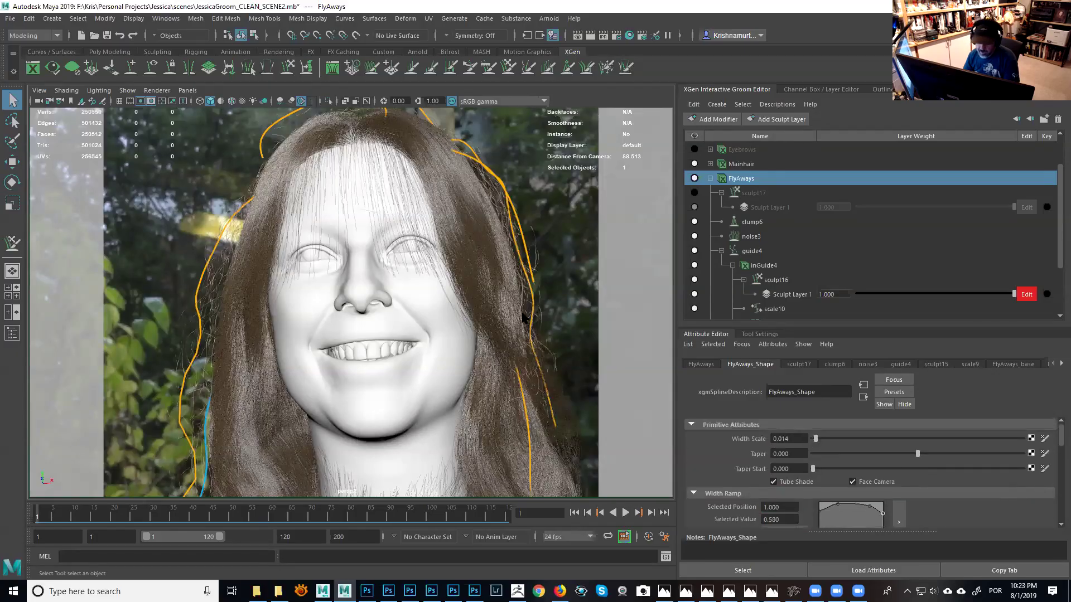
Open the Hypershade and graph the material network assigned to the Mainhair description.
{"action": "mouse_move", "coordinate": [507, 318]}
{"action": "right_mouse_down", "text": "alt"}
{"action": "mouse_move", "coordinate": [514, 310]}
{"action": "mouse_move", "coordinate": [561, 373]}
{"action": "mouse_move", "coordinate": [520, 310]}
{"action": "right_mouse_up", "text": "alt"}
{"action": "middle_click_drag", "start_coordinate": [521, 310], "coordinate": [540, 290], "text": "alt"}
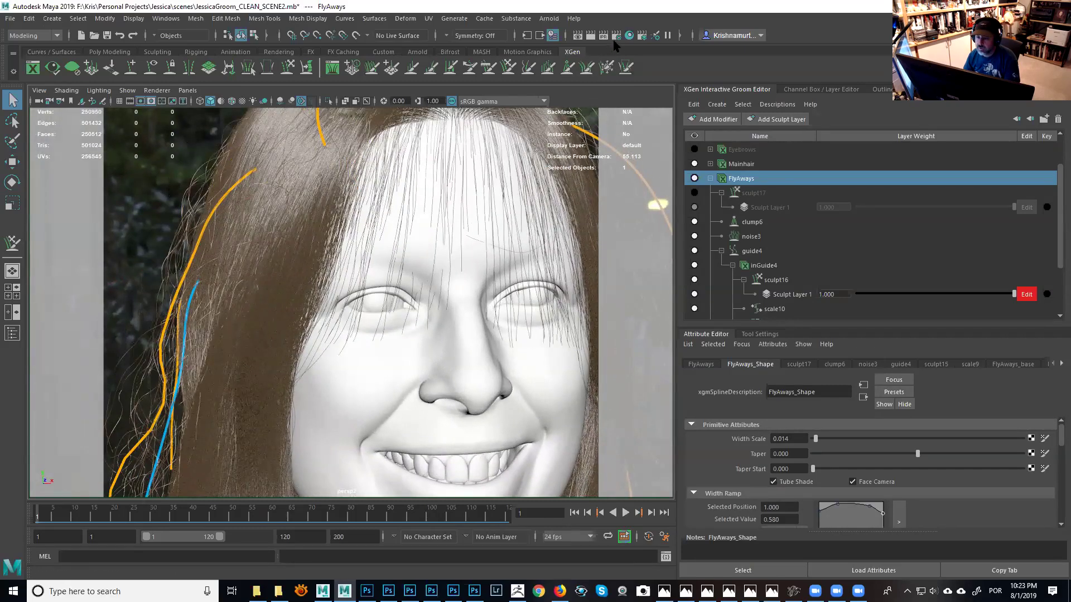
{"action": "left_click", "coordinate": [737, 165]}
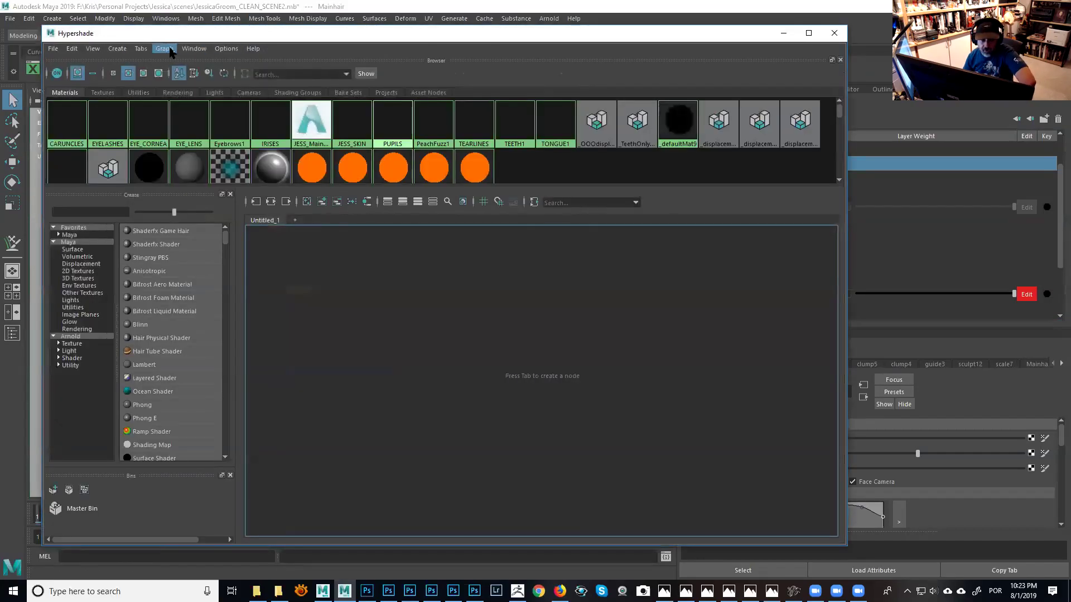
{"action": "left_click", "coordinate": [164, 48]}
{"action": "left_click", "coordinate": [177, 69]}
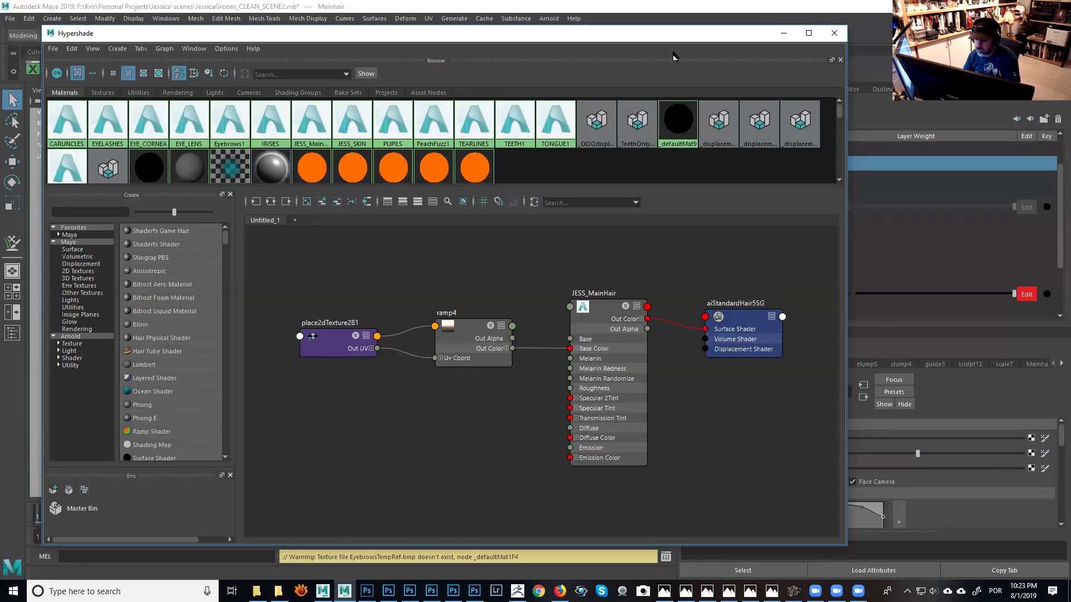
Assign the JESS_MainHair material to the FlyAways description and minimise the Hypershade.
{"action": "left_click_drag", "start_coordinate": [738, 35], "coordinate": [712, 216]}
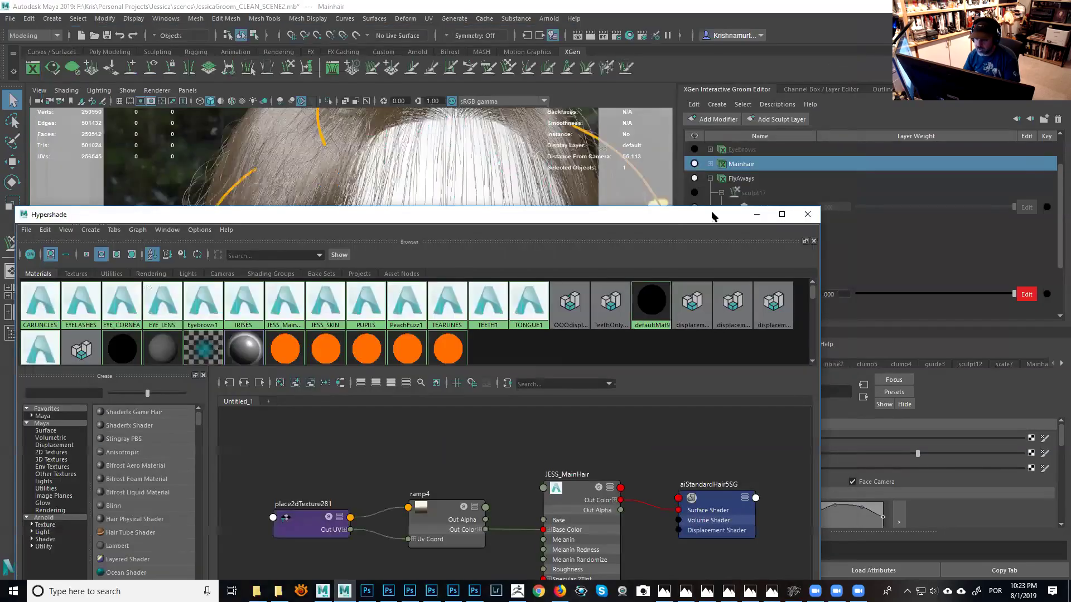
{"action": "left_click", "coordinate": [741, 179]}
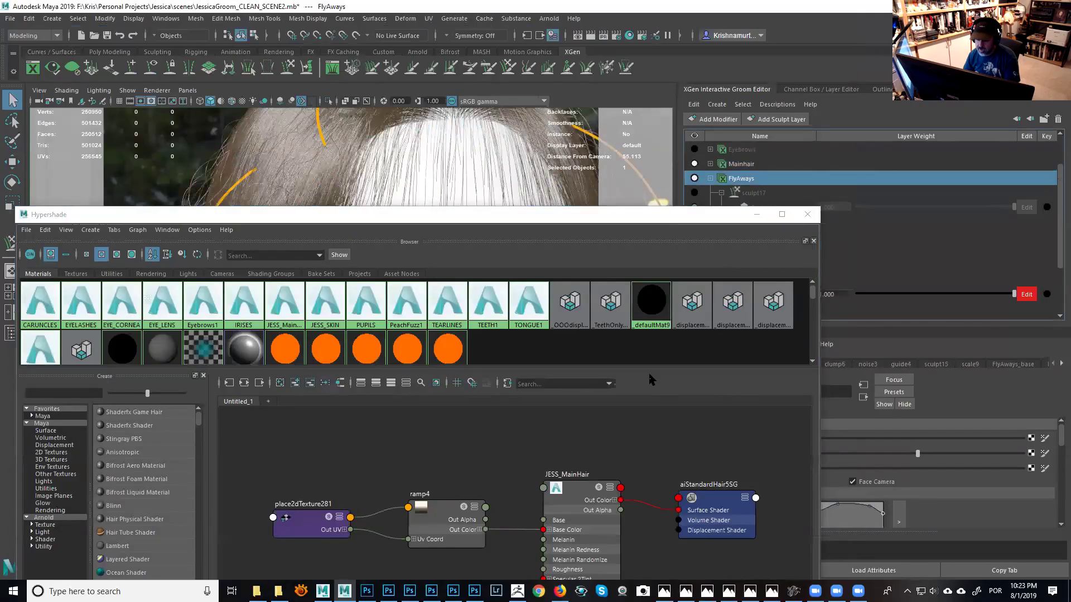
{"action": "right_click_drag", "start_coordinate": [574, 491], "coordinate": [565, 377]}
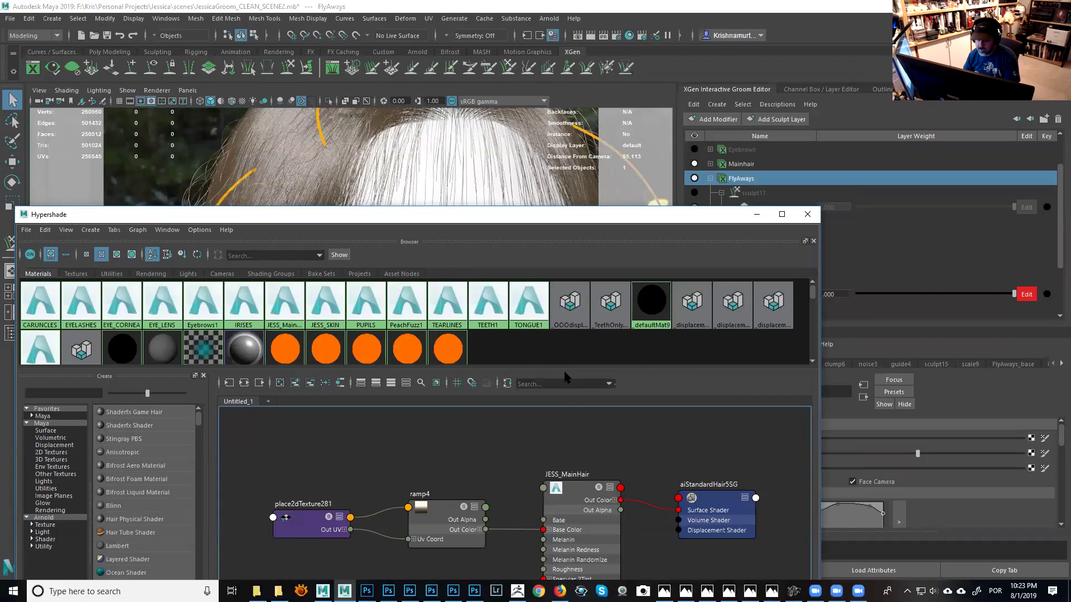
{"action": "left_click", "coordinate": [757, 214]}
Enlarge the attribute area, look through the FlyAways shape's render settings and open the FlyAways_base generator attributes.
{"action": "right_click_drag", "start_coordinate": [342, 227], "coordinate": [387, 279], "text": "alt"}
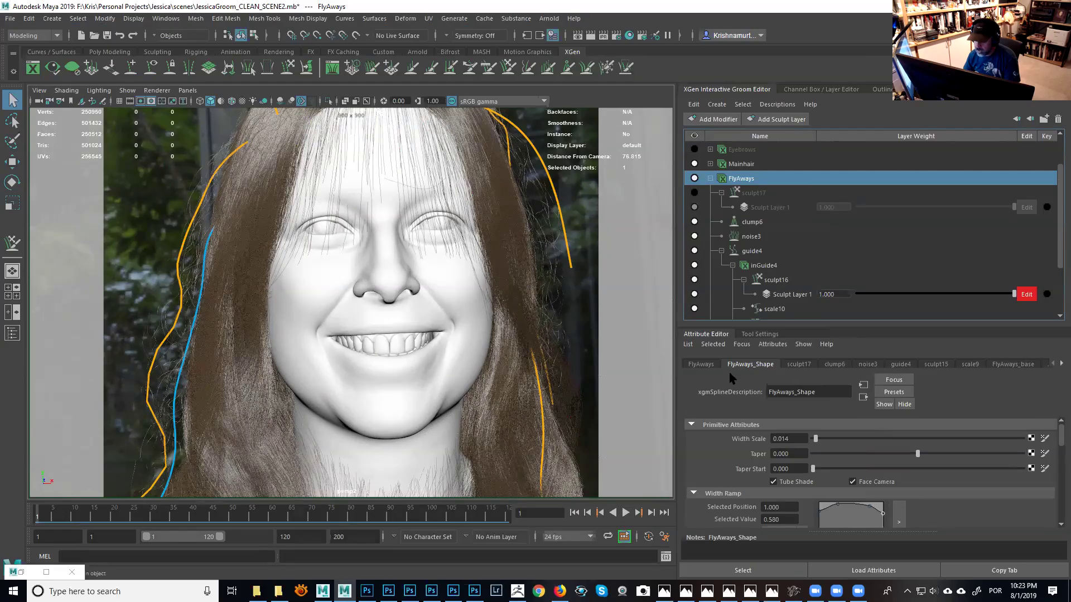
{"action": "left_click_drag", "start_coordinate": [914, 325], "coordinate": [911, 227]}
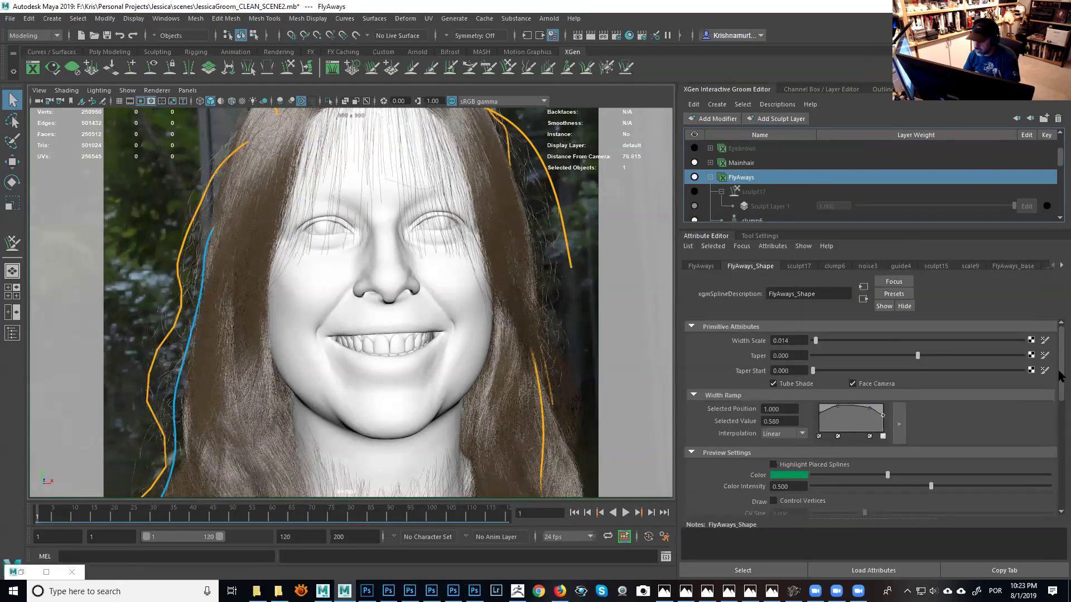
{"action": "scroll", "coordinate": [810, 401], "scroll_direction": "down", "scroll_amount": 6}
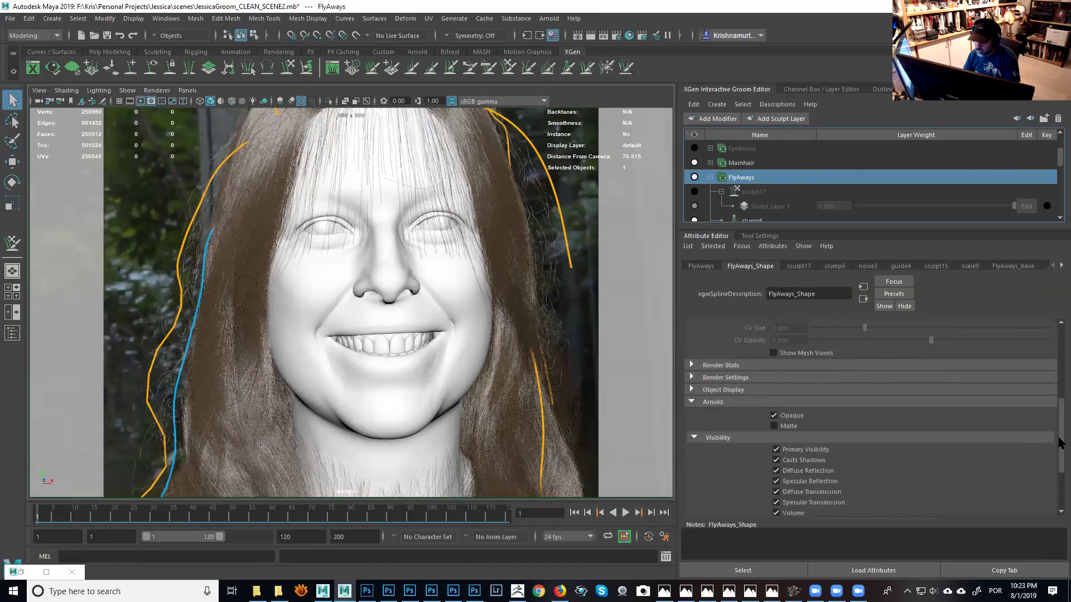
{"action": "left_click", "coordinate": [765, 376]}
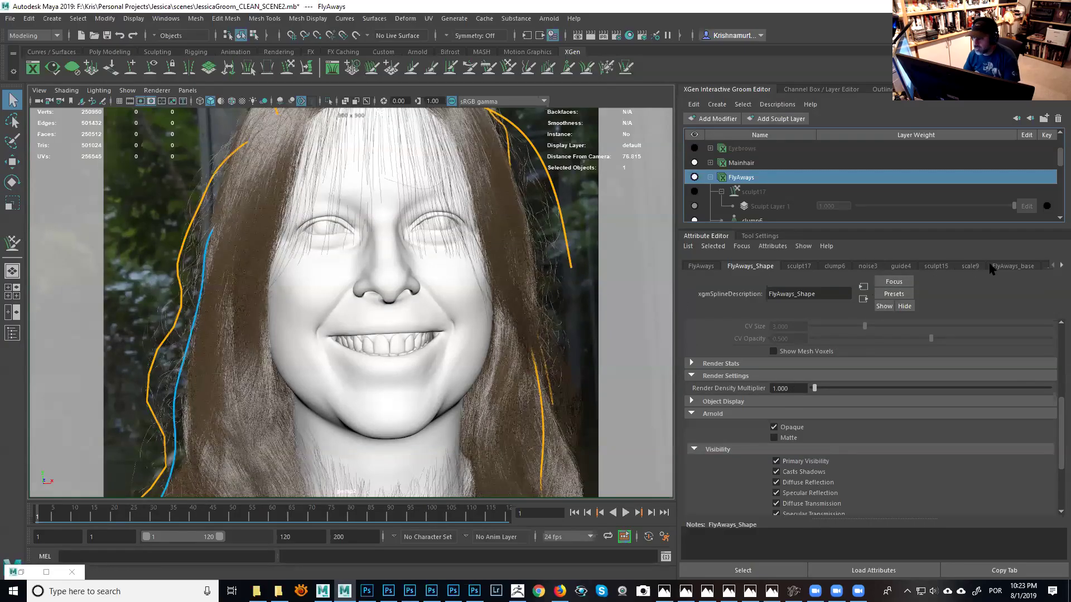
{"action": "left_click", "coordinate": [1008, 266]}
Set the FlyAways density multiplier to 0.5 and inspect the strands over the forehead.
{"action": "left_click_drag", "start_coordinate": [802, 355], "coordinate": [758, 354]}
{"action": "key", "text": "BackSpace"}
{"action": "type", "text": ".5"}
{"action": "scroll", "coordinate": [386, 344], "scroll_direction": "up", "scroll_amount": 3}
{"action": "middle_click_drag", "start_coordinate": [386, 344], "coordinate": [385, 390], "text": "alt"}
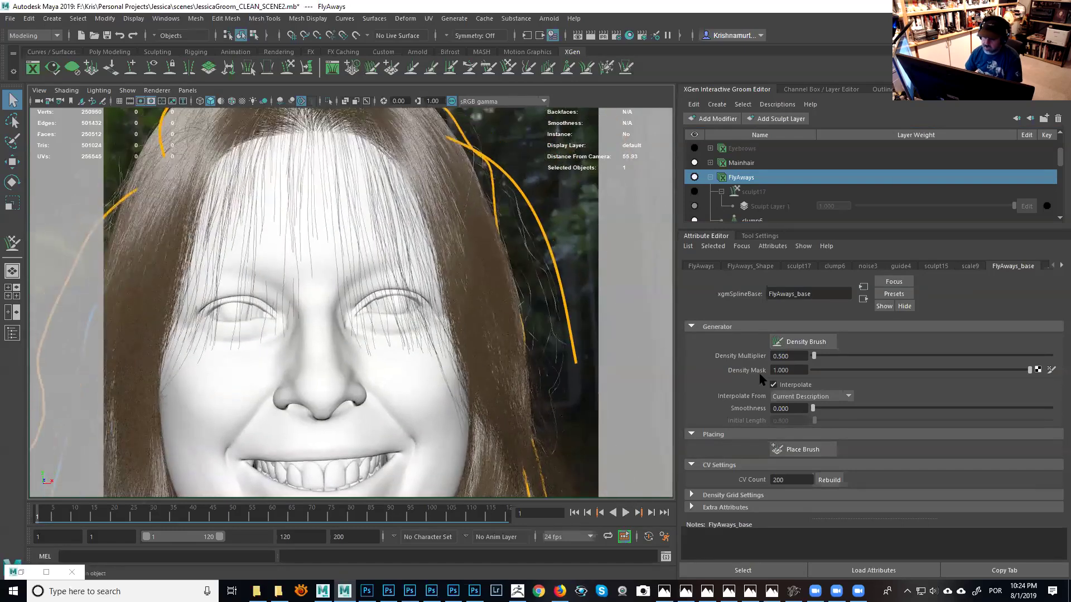
Set the FlyAways density multiplier to 0.75 and view the whole head.
{"action": "left_click_drag", "start_coordinate": [792, 357], "coordinate": [753, 362]}
{"action": "type", "text": ".75"}
{"action": "key", "text": "Return"}
{"action": "left_click_drag", "start_coordinate": [545, 316], "coordinate": [468, 241], "text": "alt"}
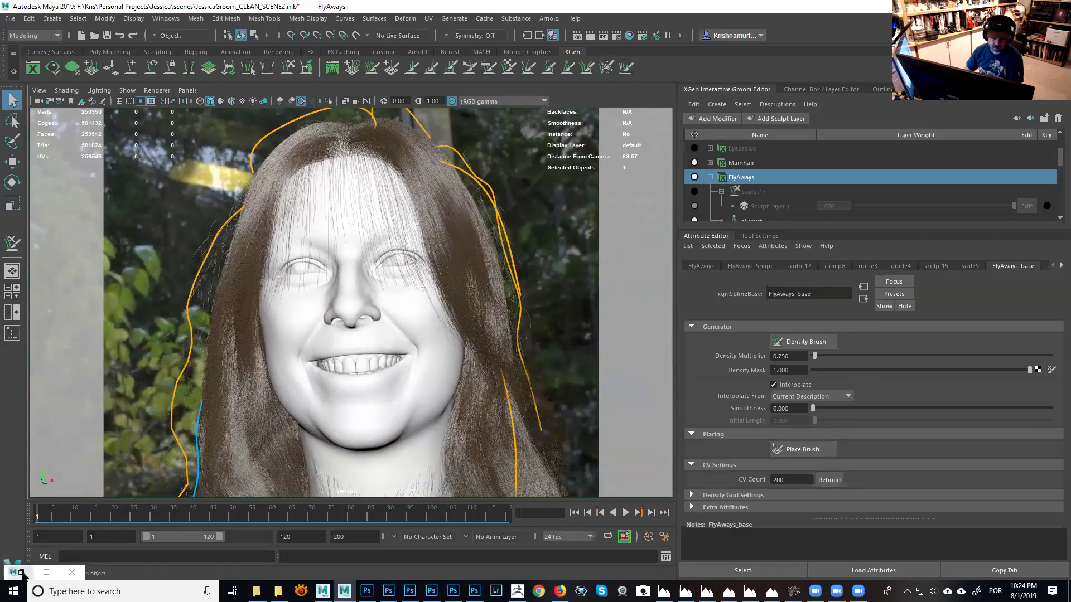
{"action": "left_click", "coordinate": [21, 572]}
{"action": "left_click", "coordinate": [758, 212]}
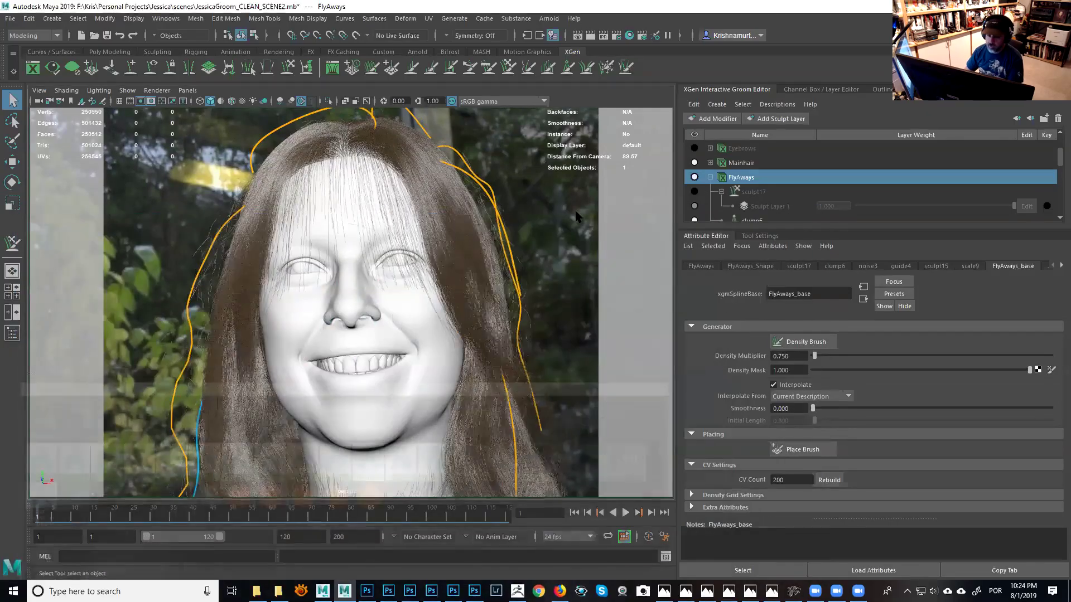
Frame the head from the front, open the Arnold RenderView and start a render of the groom.
{"action": "left_click_drag", "start_coordinate": [577, 216], "coordinate": [554, 192], "text": "alt"}
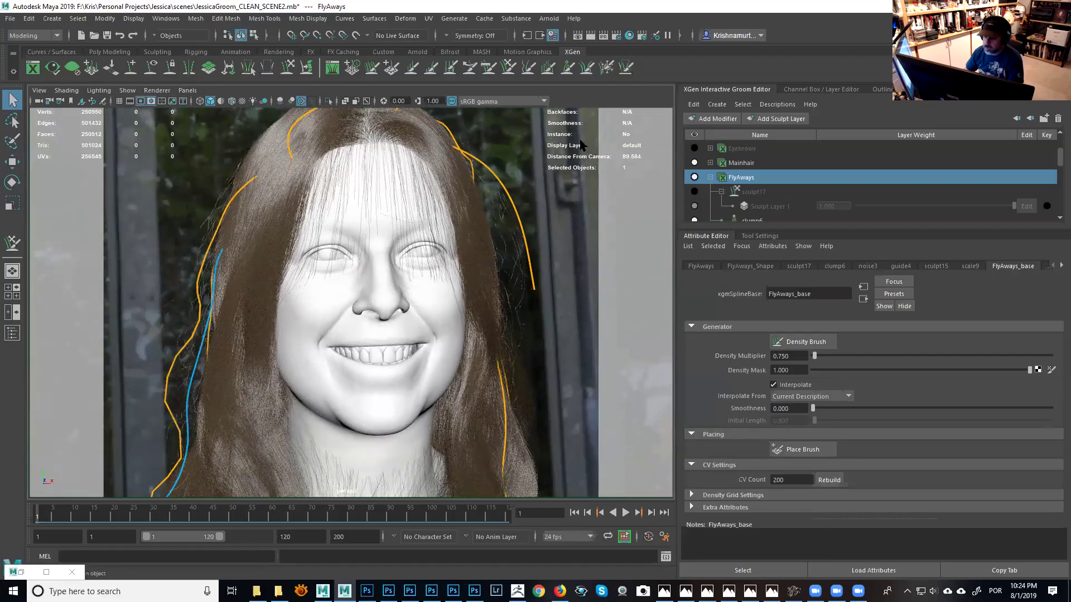
{"action": "left_click", "coordinate": [549, 19]}
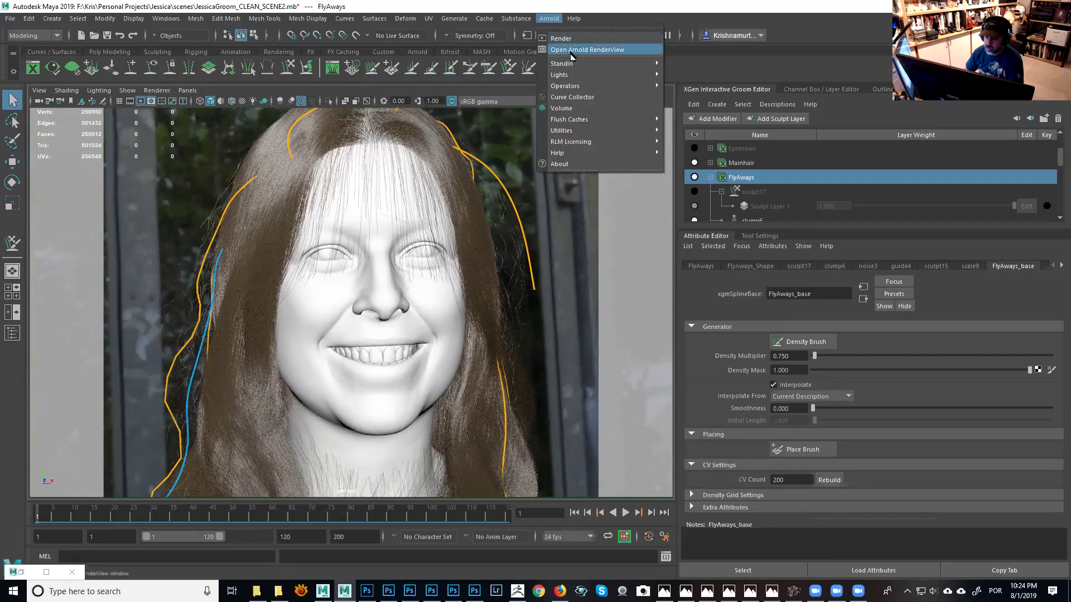
{"action": "left_click", "coordinate": [571, 50]}
{"action": "left_click_drag", "start_coordinate": [642, 106], "coordinate": [861, 45]}
{"action": "left_click", "coordinate": [821, 70]}
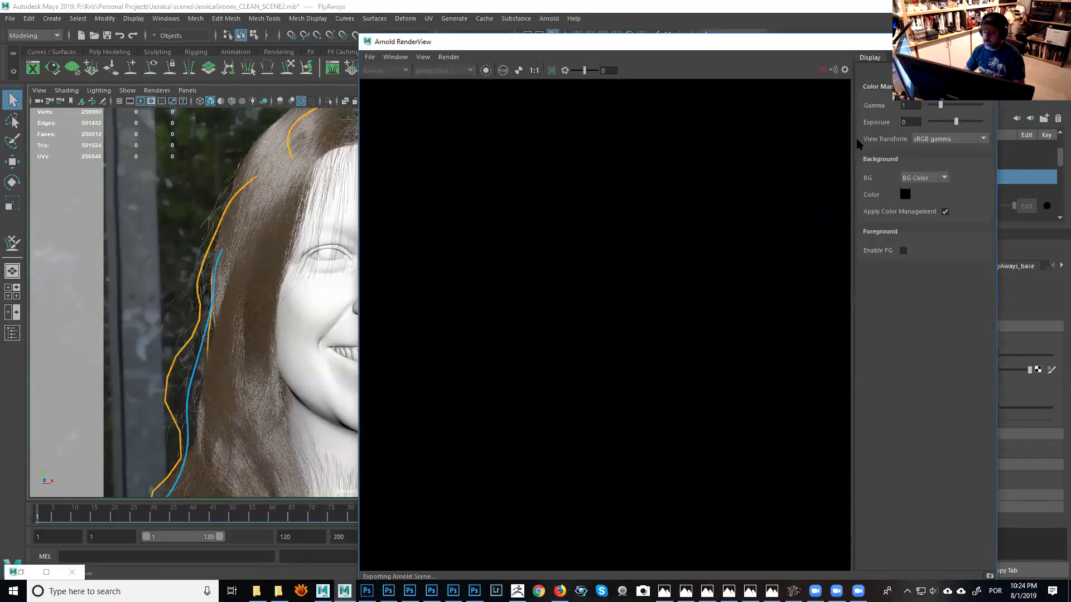
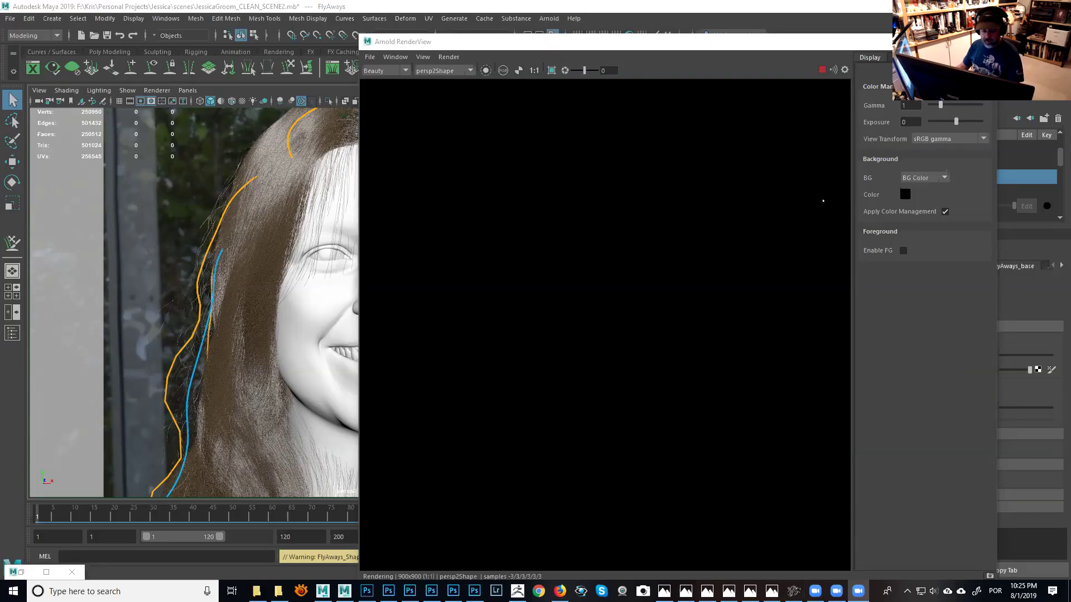
{"action": "left_click", "coordinate": [800, 47]}
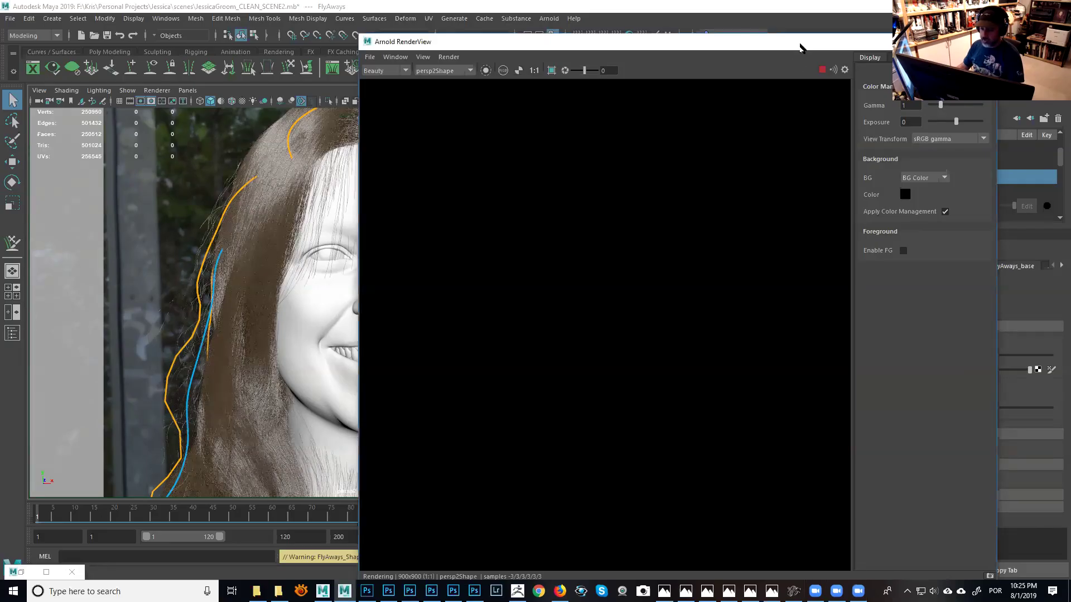
{"action": "left_click_drag", "start_coordinate": [801, 48], "coordinate": [792, 35]}
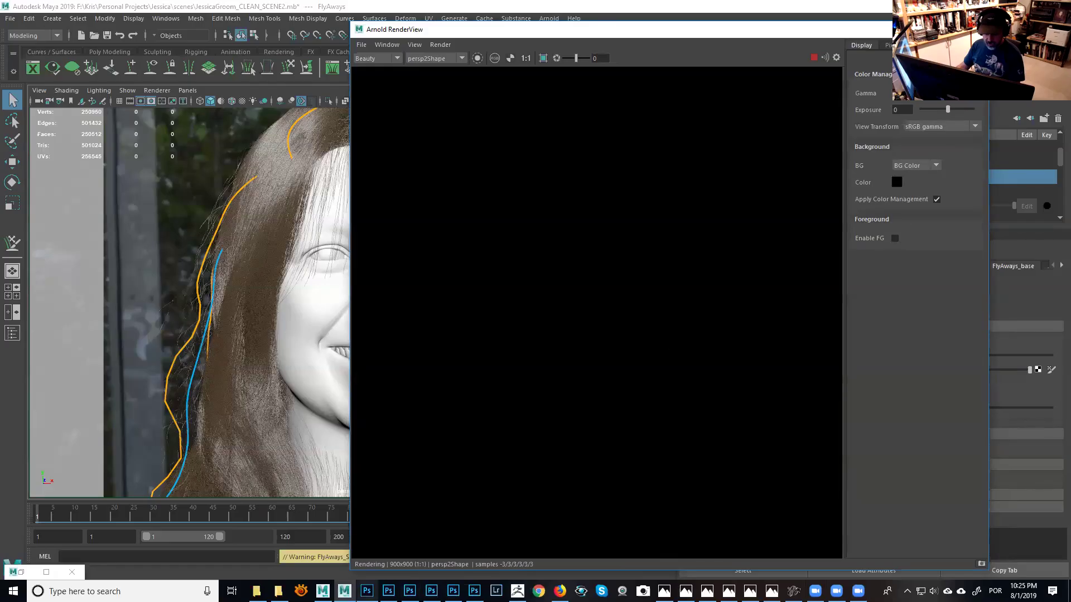
Switch to Photoshop, move the FOTWAd1.psd collage aside and close the bearded man's profile and bald woman's face images.
{"action": "left_click", "coordinate": [388, 591]}
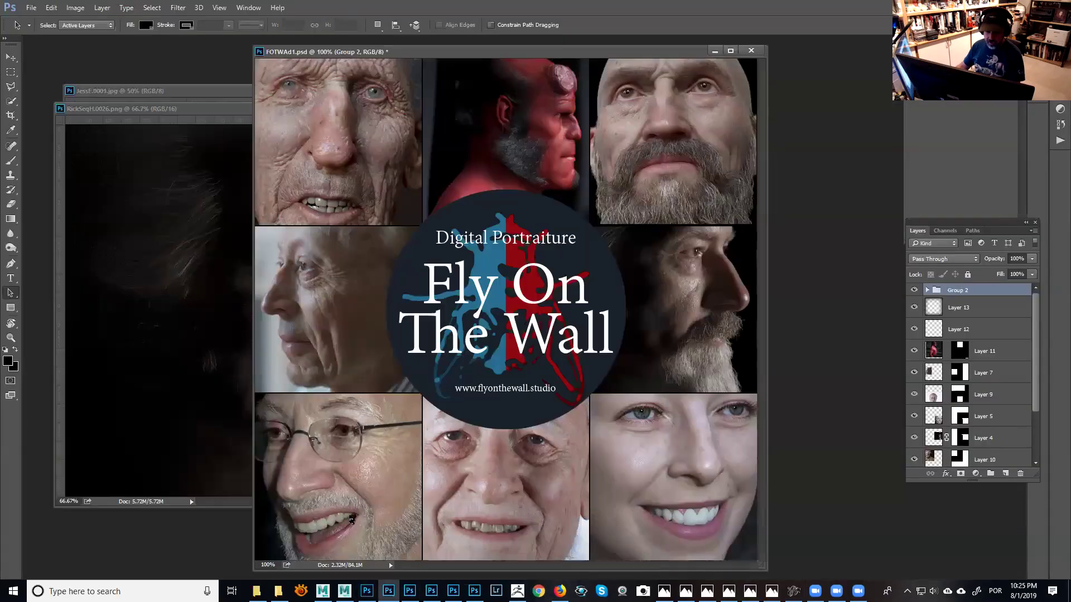
{"action": "left_click_drag", "start_coordinate": [553, 52], "coordinate": [727, 75]}
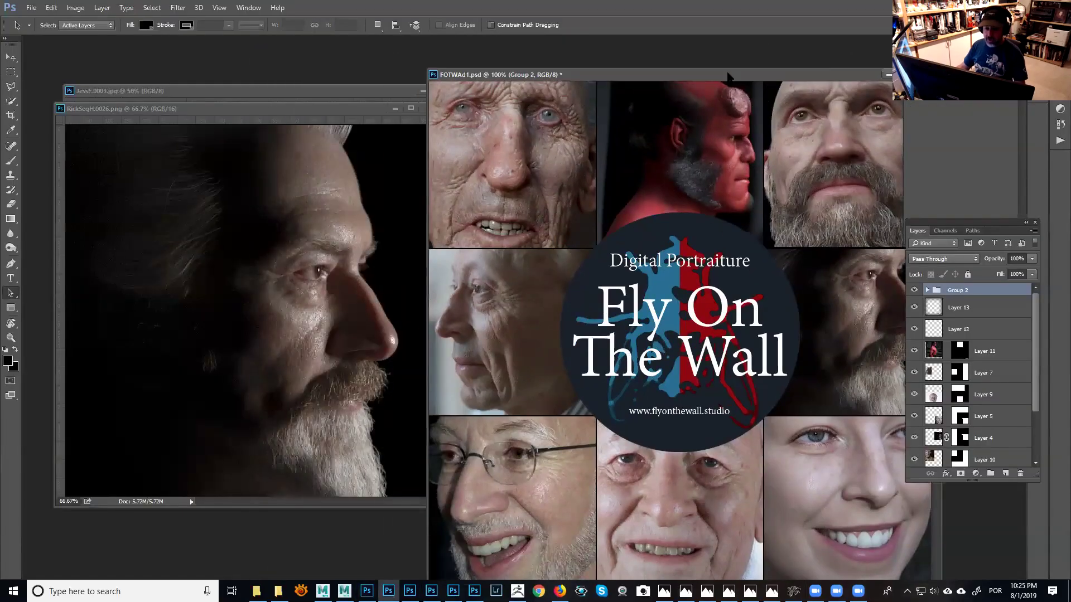
{"action": "left_click_drag", "start_coordinate": [362, 109], "coordinate": [457, 123]}
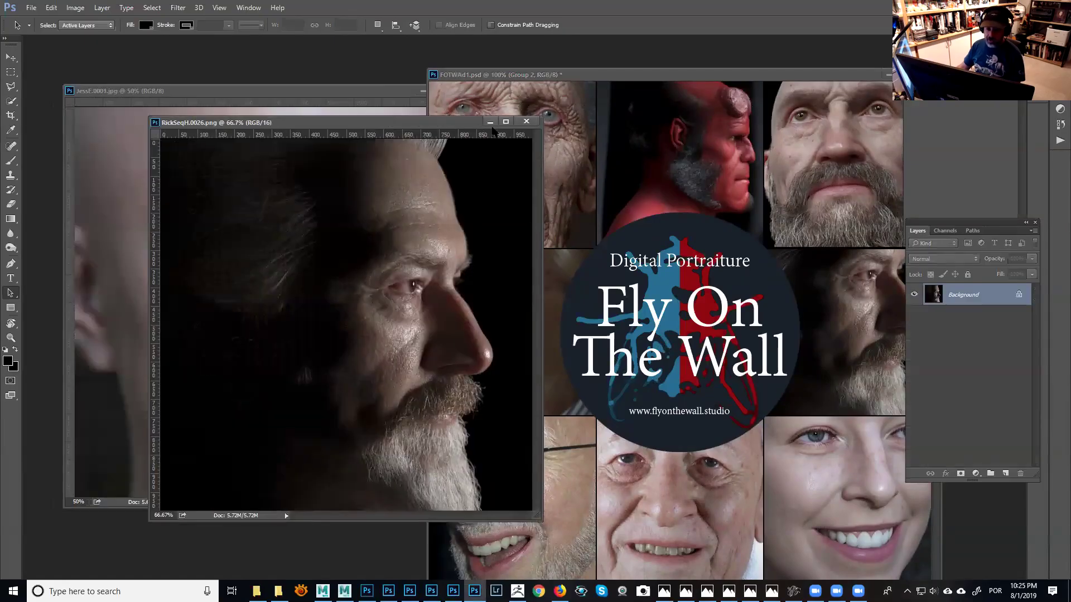
{"action": "left_click", "coordinate": [525, 121]}
{"action": "left_click", "coordinate": [390, 91]}
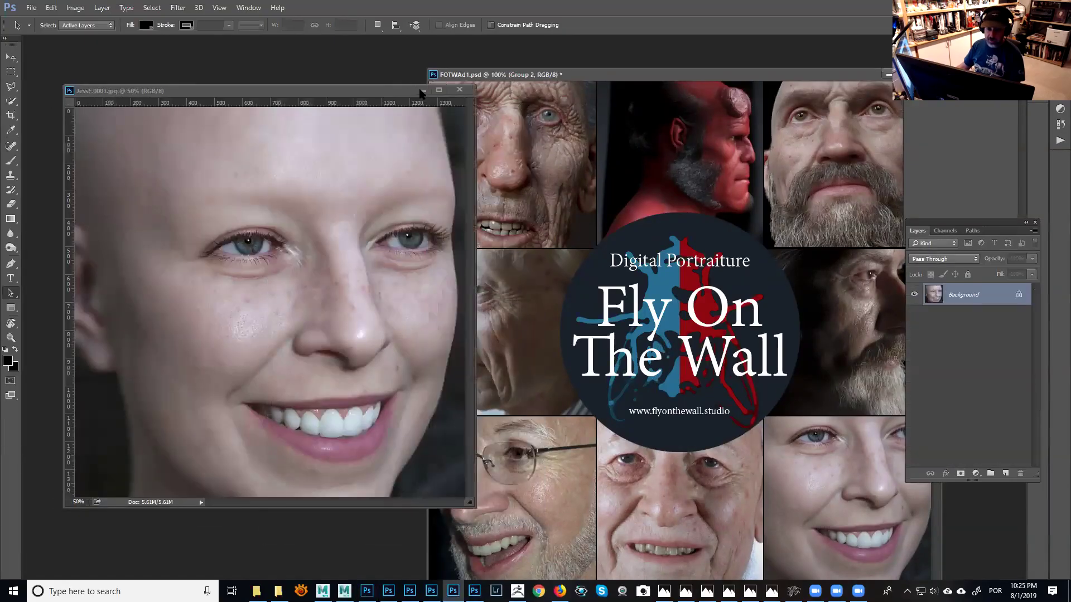
{"action": "left_click", "coordinate": [458, 90]}
Open StanK.0012.exr from the Stan Winston project's Images folder, reading the alpha data as an alpha channel.
{"action": "left_click", "coordinate": [26, 11]}
{"action": "left_click", "coordinate": [52, 35]}
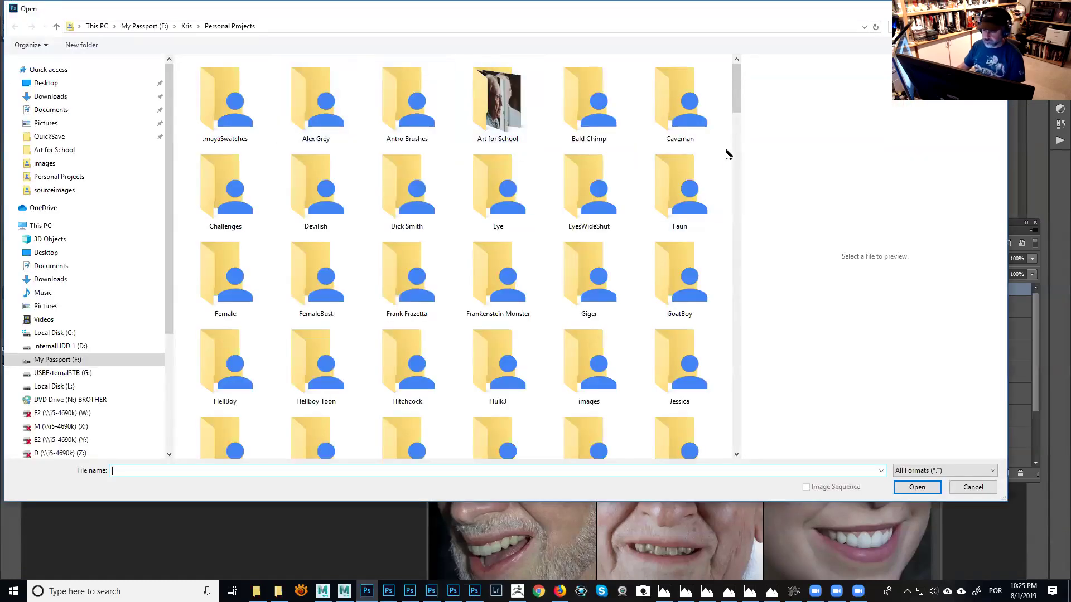
{"action": "left_click_drag", "start_coordinate": [735, 113], "coordinate": [735, 148]}
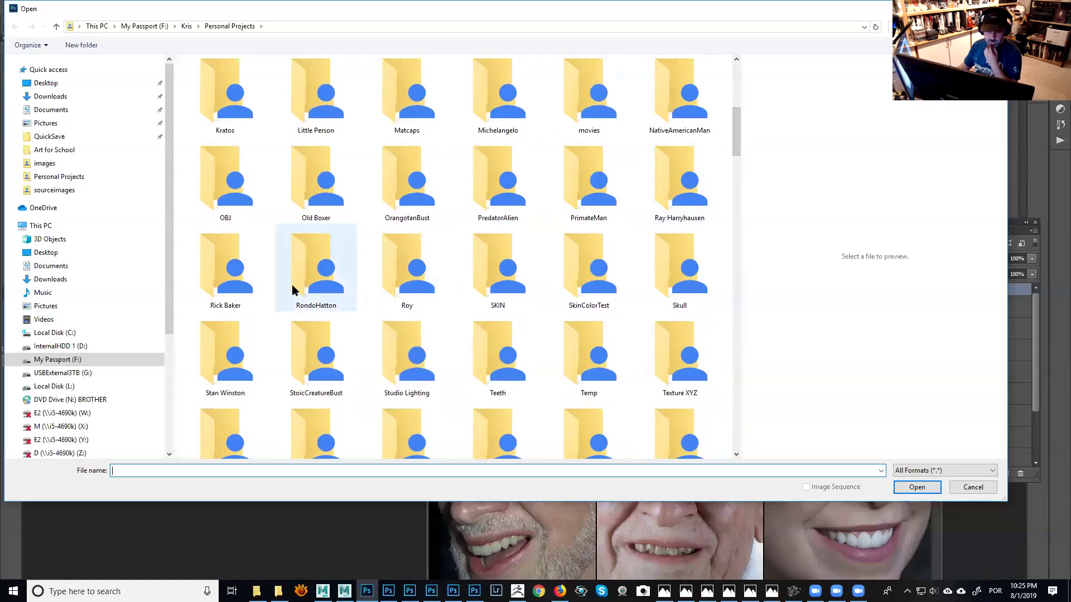
{"action": "double_click", "coordinate": [223, 356]}
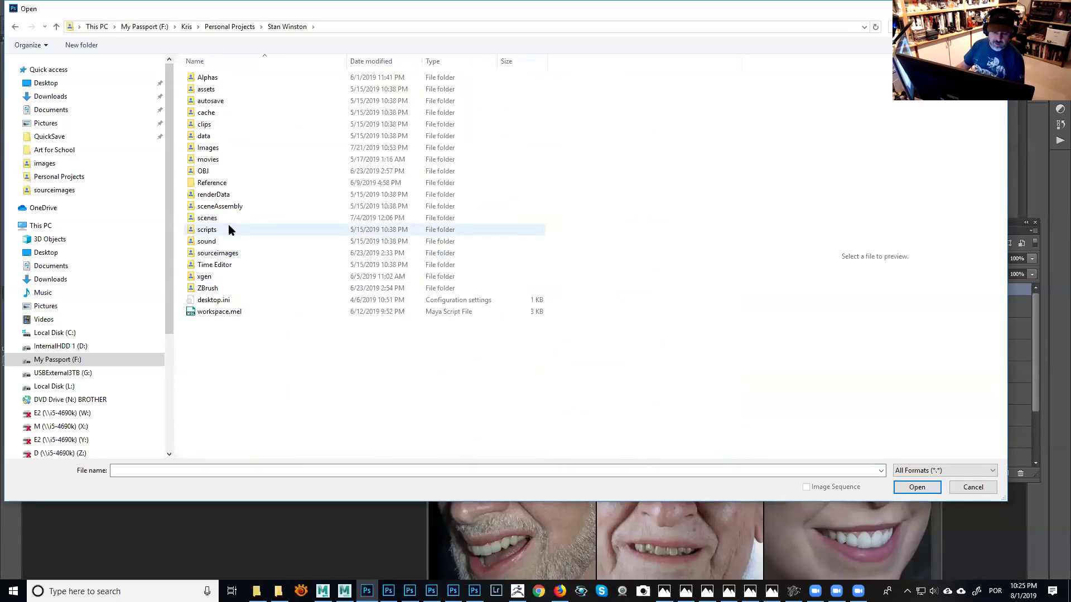
{"action": "double_click", "coordinate": [208, 149]}
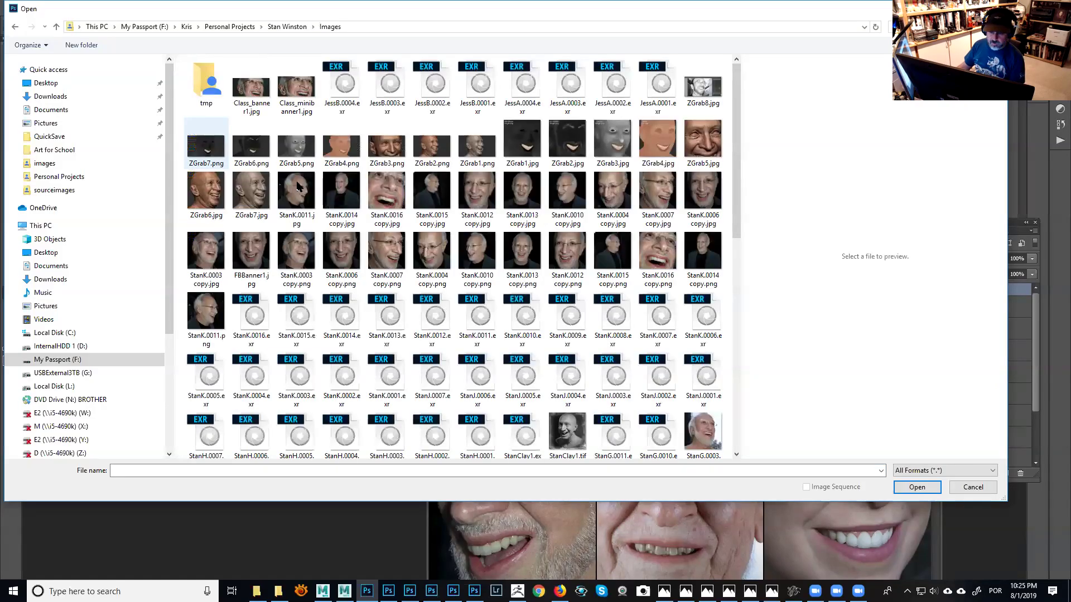
{"action": "scroll", "coordinate": [733, 215], "scroll_direction": "down", "scroll_amount": 1}
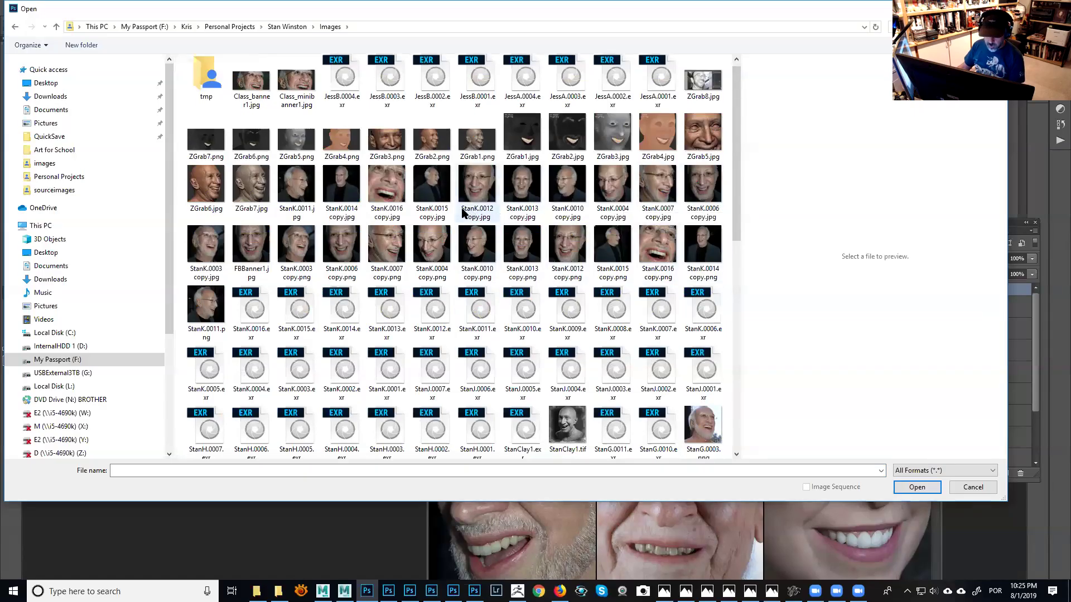
{"action": "left_click", "coordinate": [431, 310]}
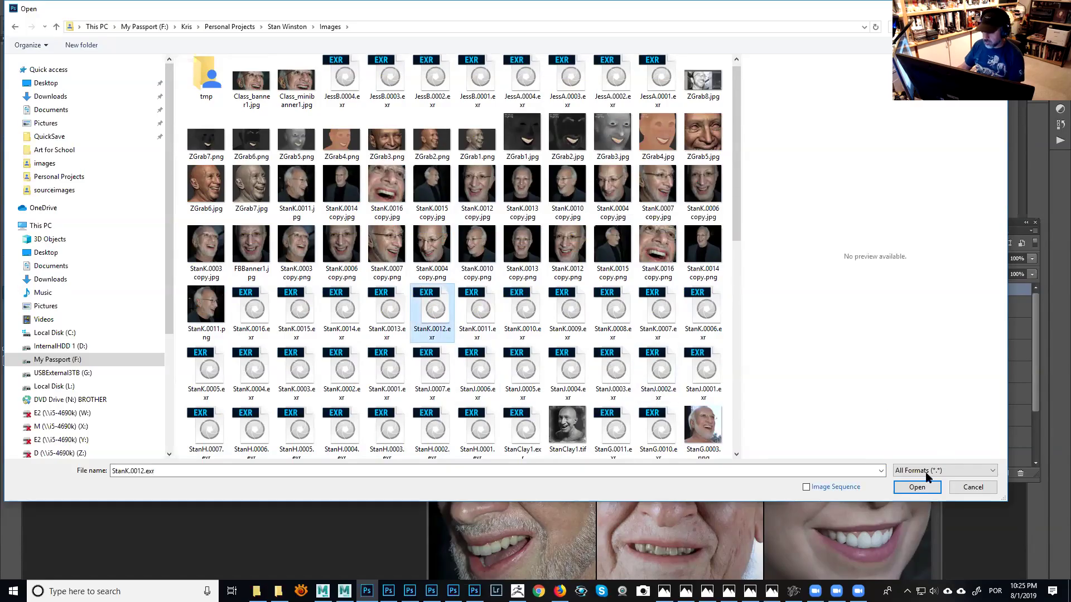
{"action": "left_click", "coordinate": [919, 488]}
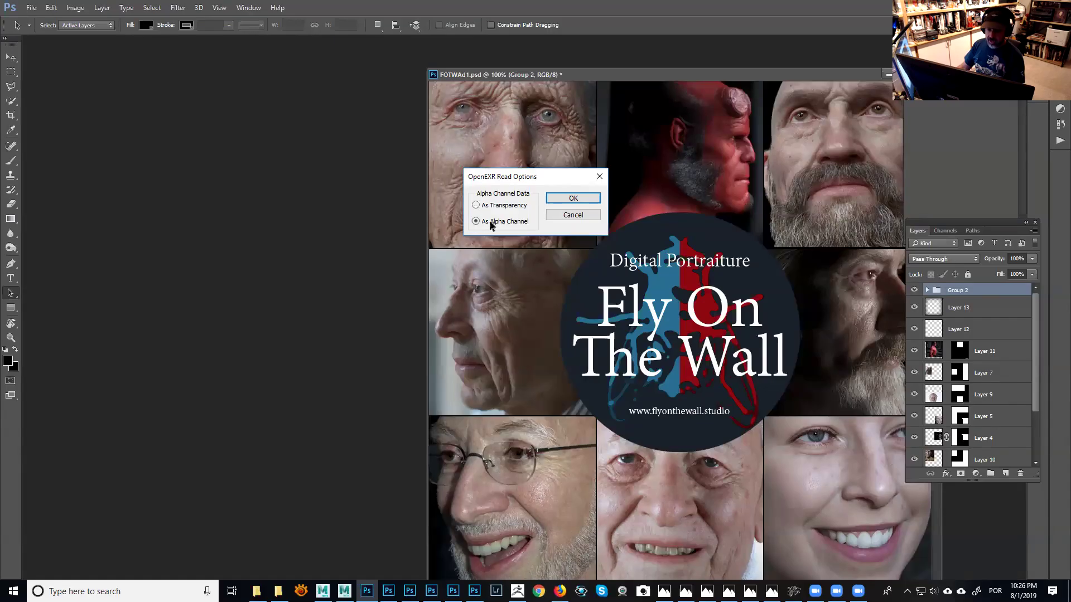
{"action": "left_click", "coordinate": [571, 199]}
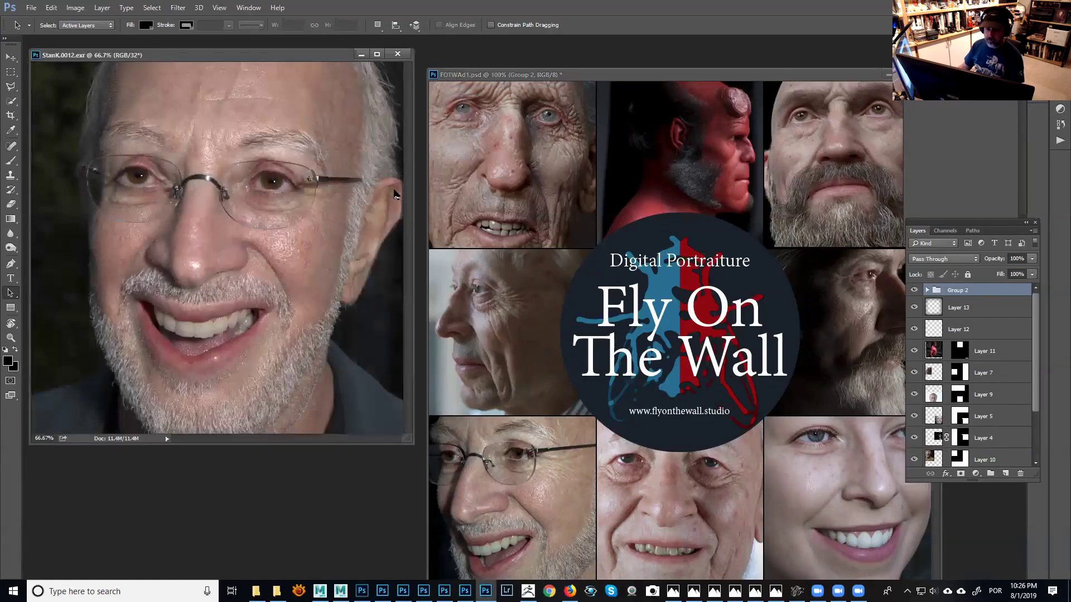
Reposition the StanK.0012.exr window, inspect the face at 100% and enlarge the window around the whole picture.
{"action": "left_click_drag", "start_coordinate": [328, 56], "coordinate": [552, 87]}
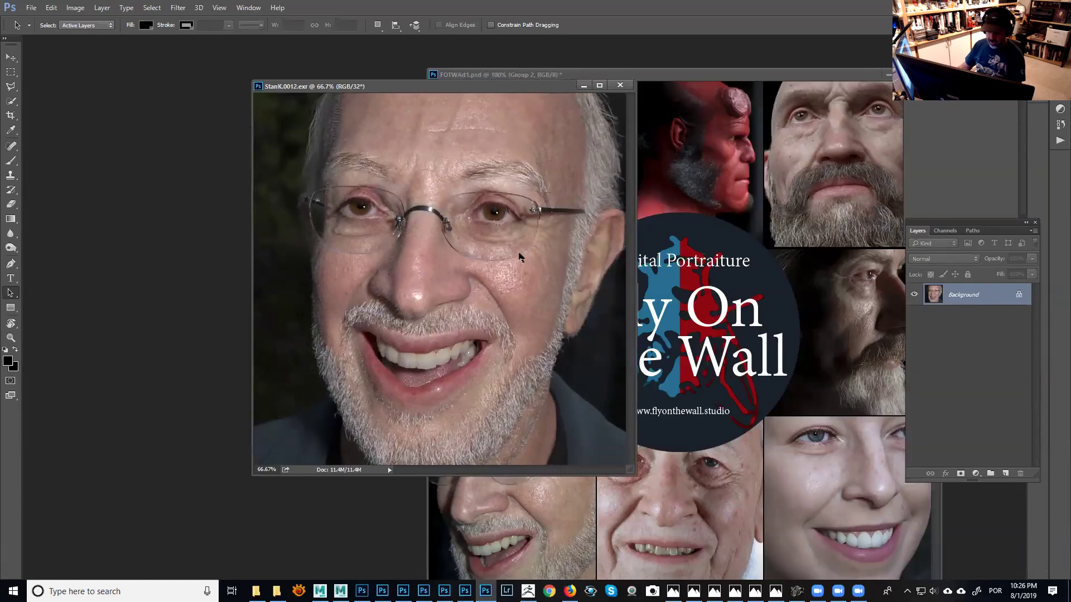
{"action": "scroll", "coordinate": [519, 257], "scroll_direction": "up", "scroll_amount": 1, "text": "alt"}
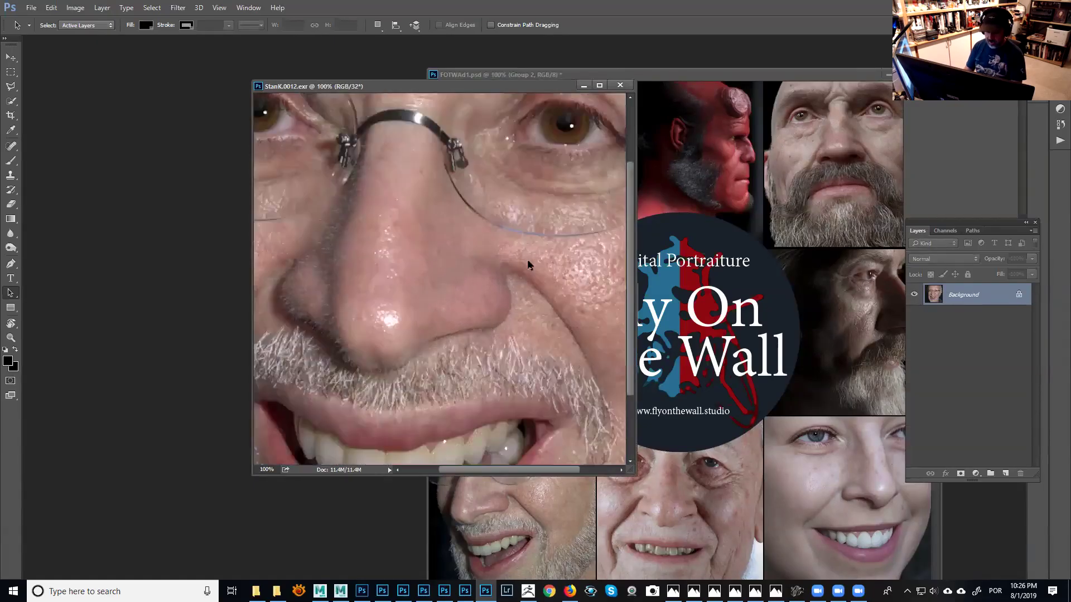
{"action": "scroll", "coordinate": [528, 265], "scroll_direction": "down", "scroll_amount": 1, "text": "alt"}
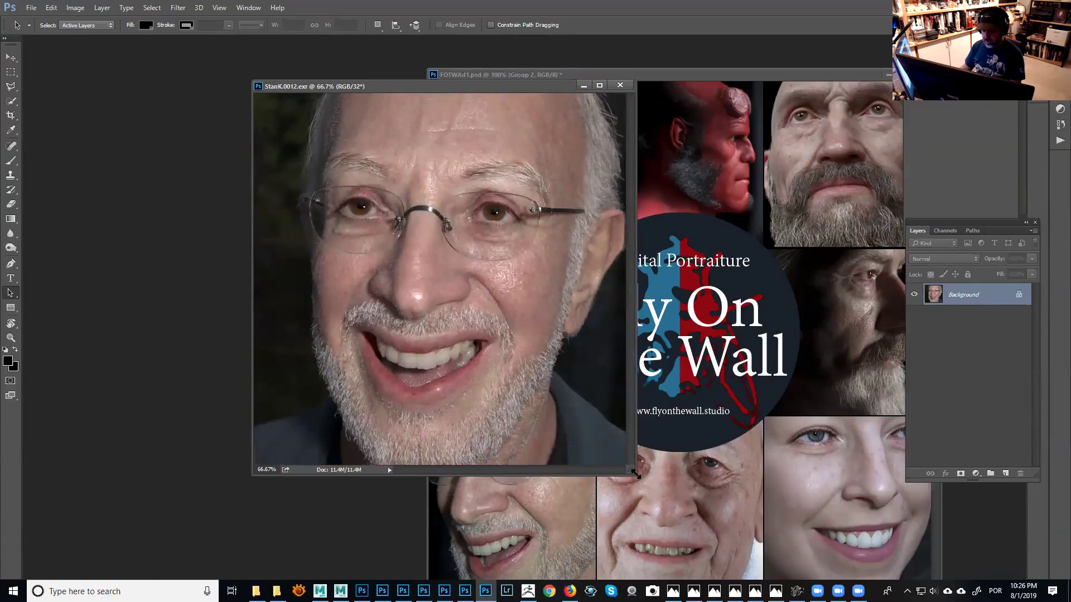
{"action": "left_click_drag", "start_coordinate": [635, 474], "coordinate": [744, 524]}
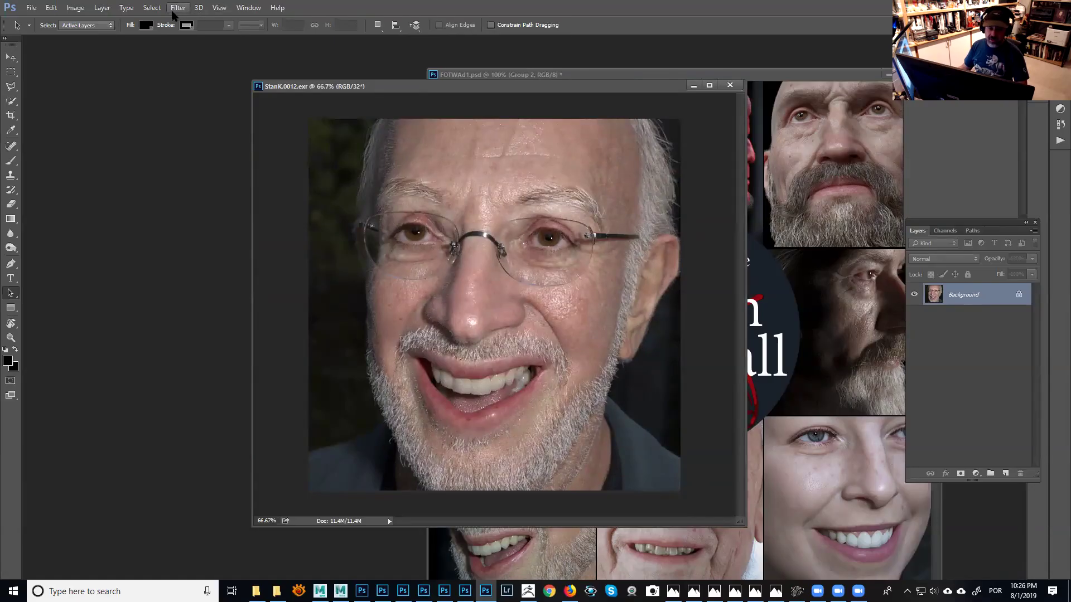
Convert StanK.0012.exr to 16 bits per channel using the Exposure and Gamma method for HDR toning.
{"action": "left_click", "coordinate": [179, 8]}
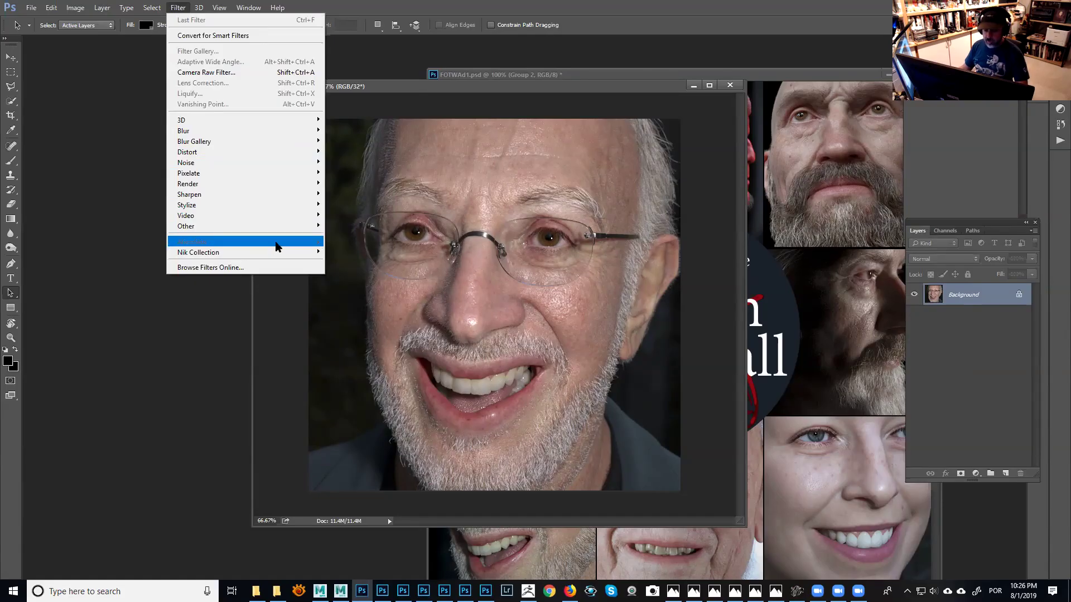
{"action": "left_click", "coordinate": [404, 91]}
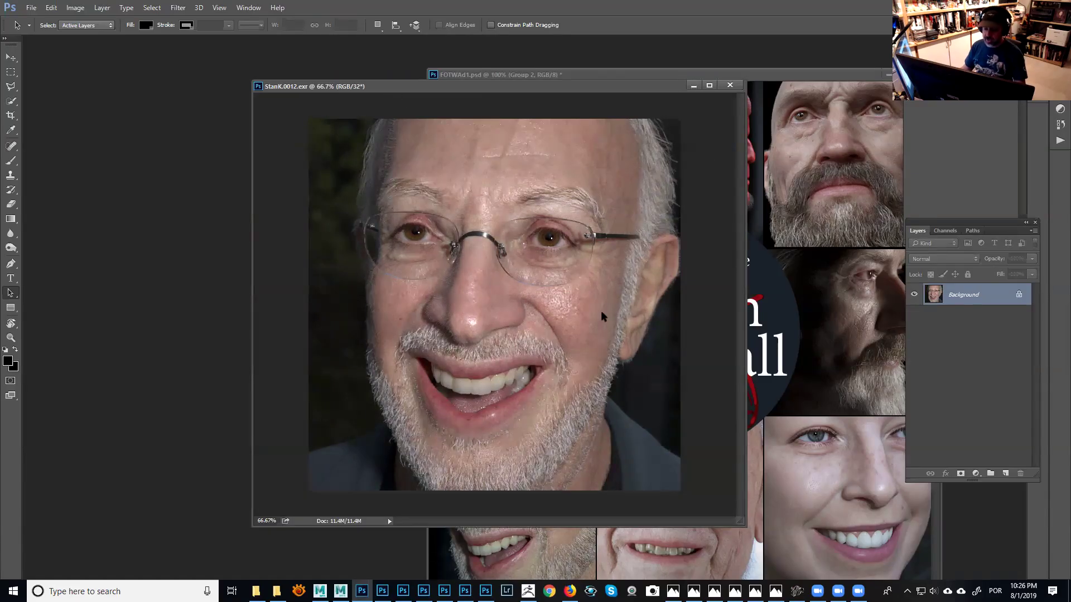
{"action": "left_click", "coordinate": [78, 8]}
{"action": "mouse_move", "coordinate": [149, 21]}
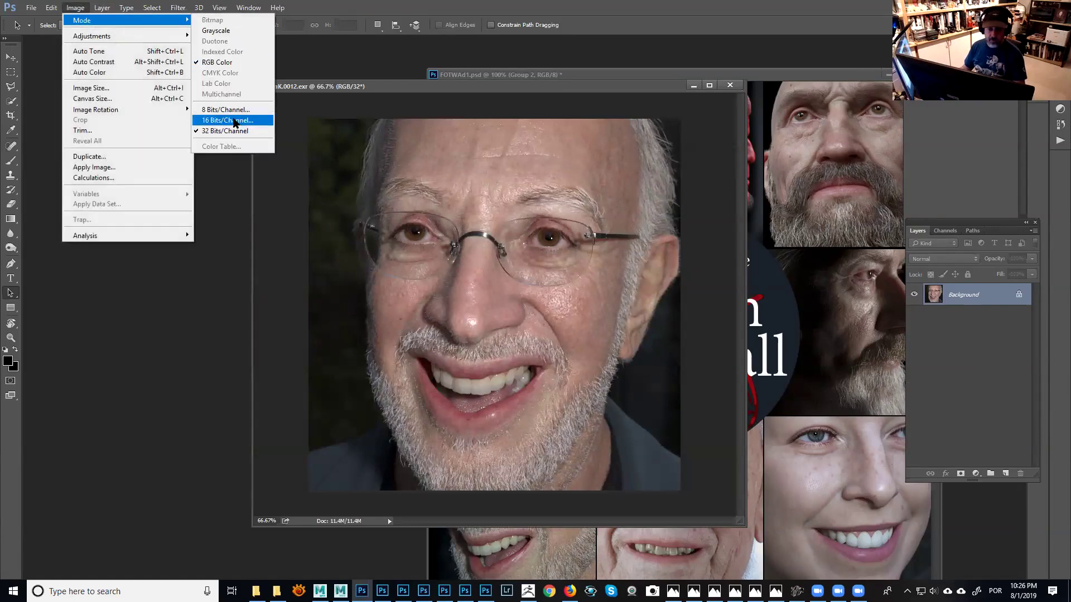
{"action": "left_click", "coordinate": [234, 120]}
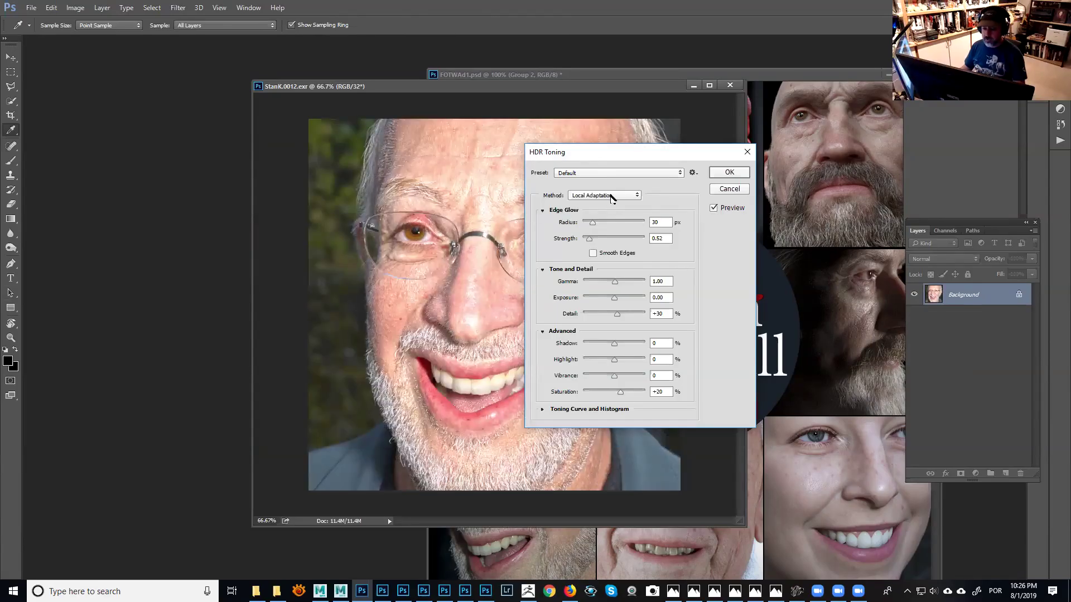
{"action": "left_click", "coordinate": [613, 196]}
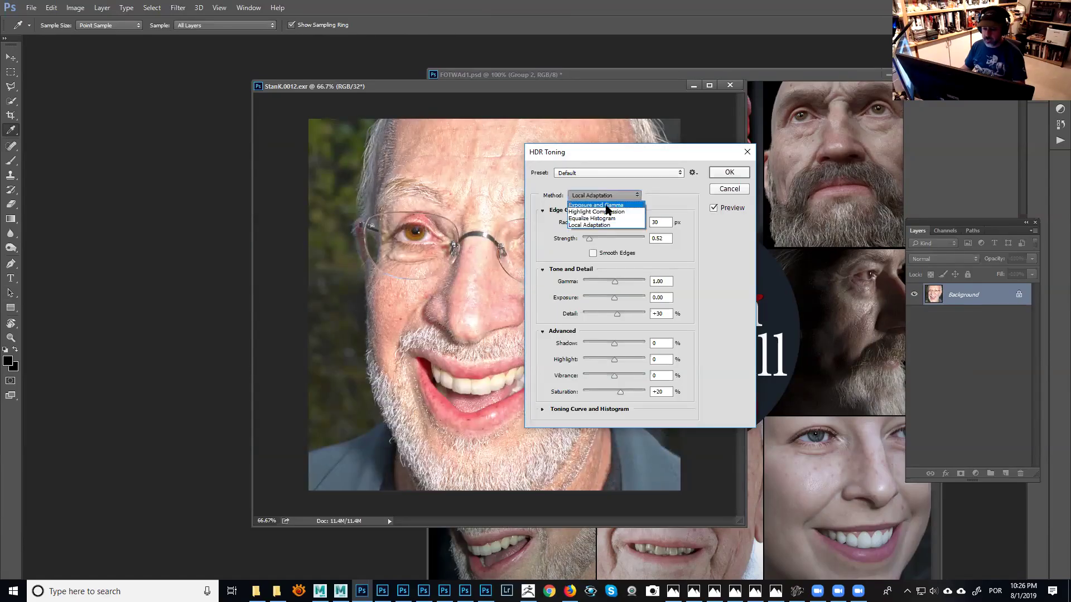
{"action": "left_click", "coordinate": [606, 206]}
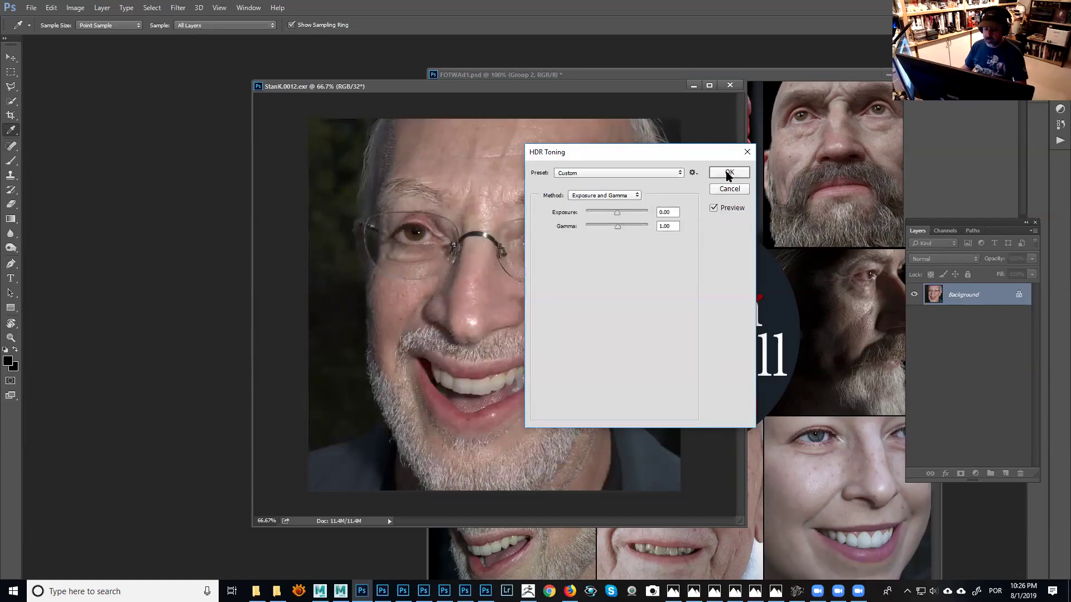
{"action": "left_click", "coordinate": [728, 173]}
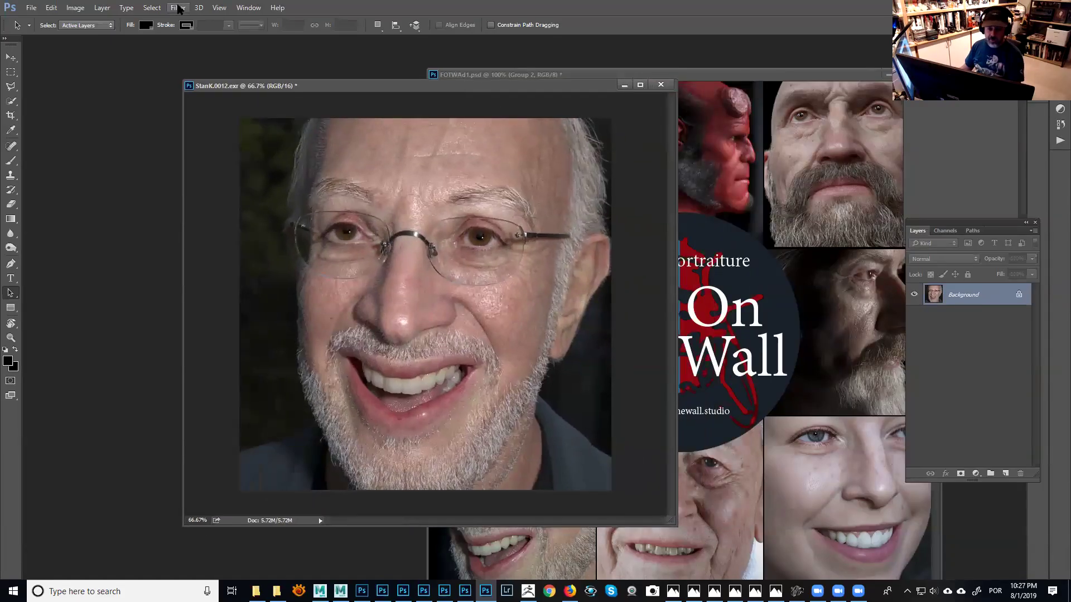
Locate the Alien Skin Exposure X2 filter, then switch to Firefox and view the Exposure X4 purchase options.
{"action": "left_click", "coordinate": [178, 8]}
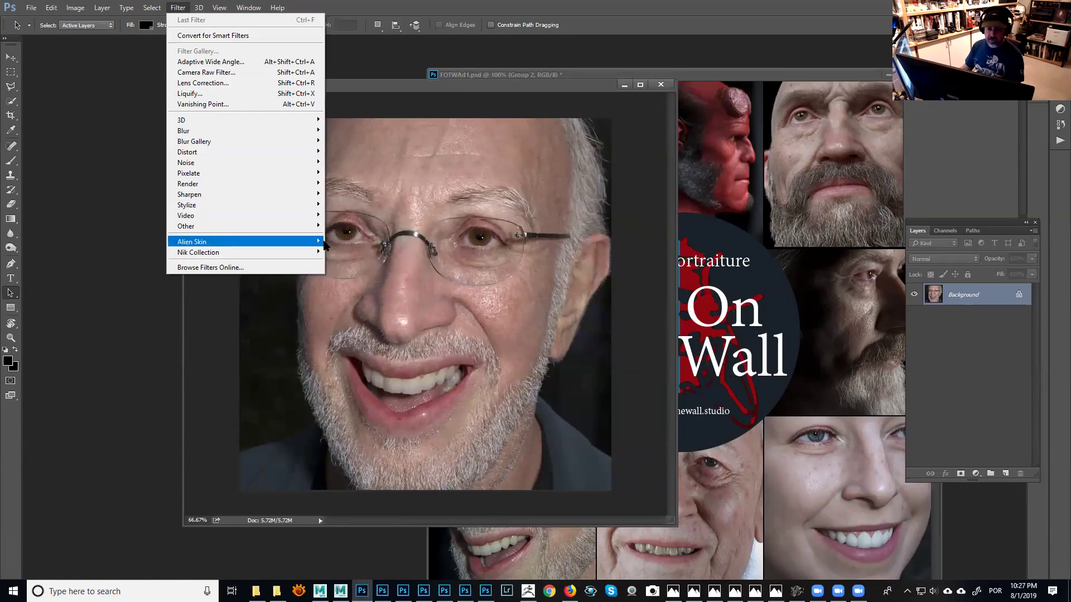
{"action": "mouse_move", "coordinate": [323, 245]}
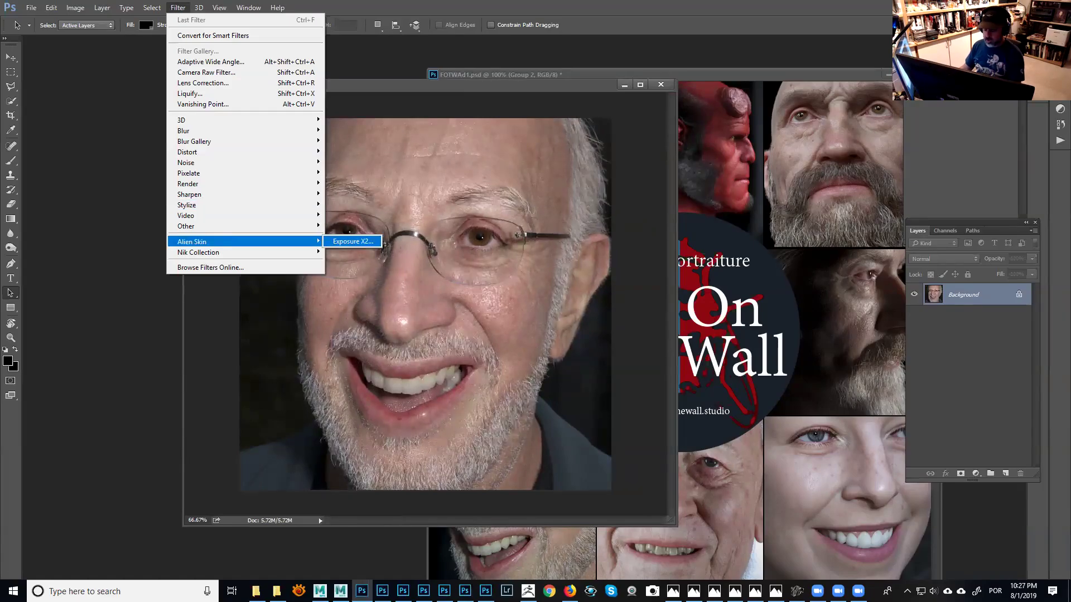
{"action": "key", "text": "Escape"}
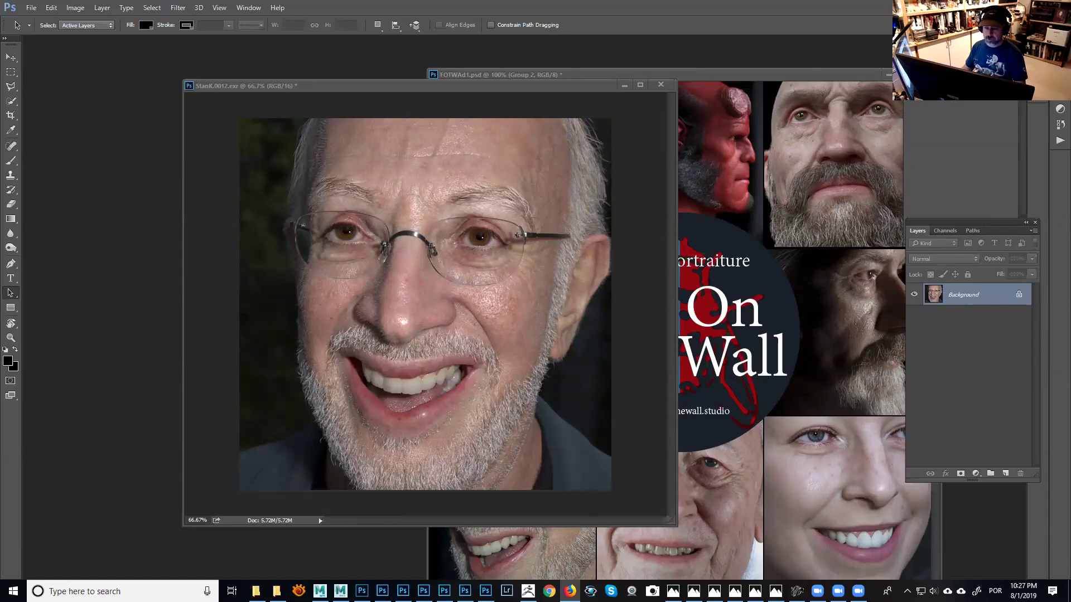
{"action": "key", "text": "alt+Tab"}
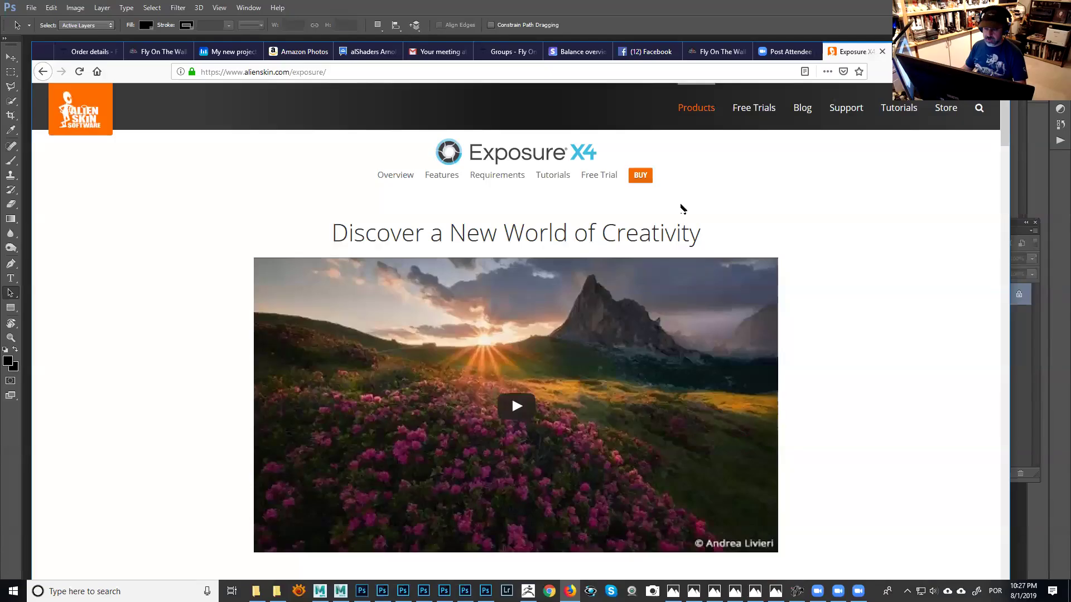
{"action": "left_click", "coordinate": [970, 50]}
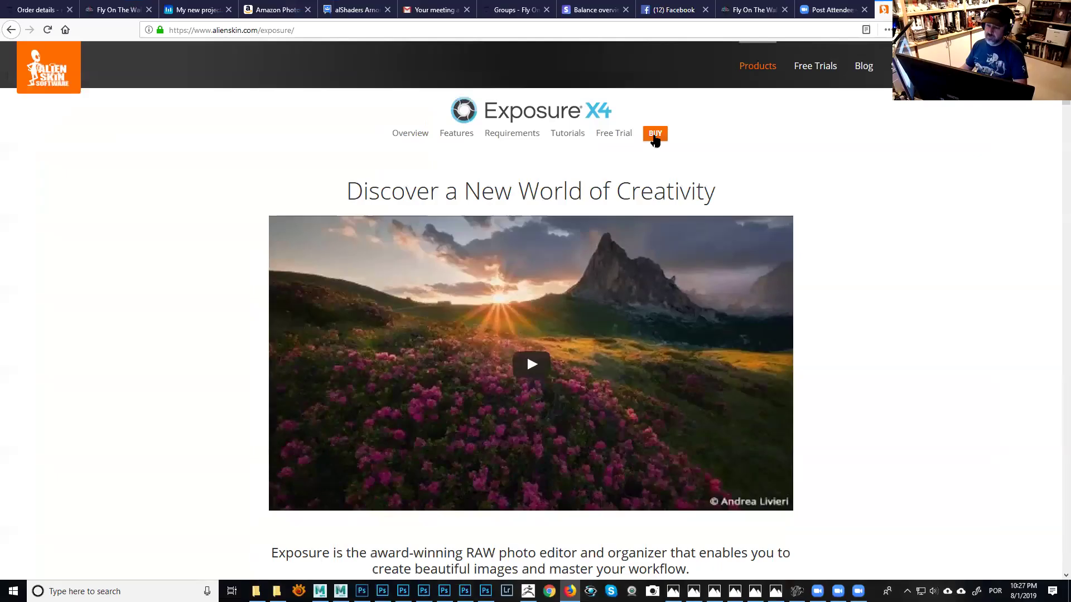
{"action": "left_click", "coordinate": [654, 135]}
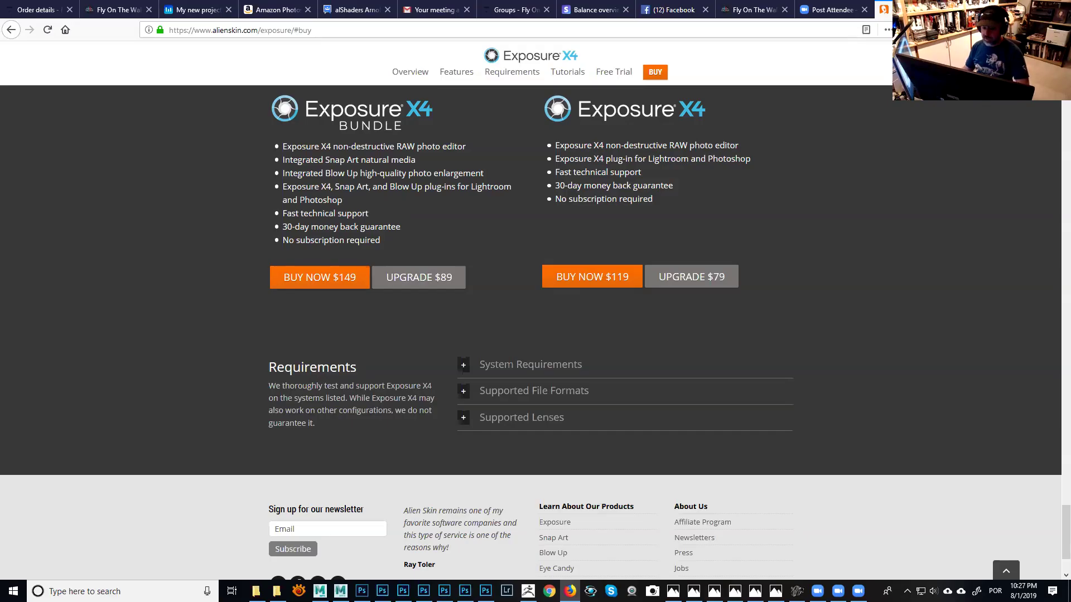
Return to Photoshop and launch the Alien Skin Exposure X2 filter on the StanK.0012.exr render.
{"action": "key", "text": "alt+Tab"}
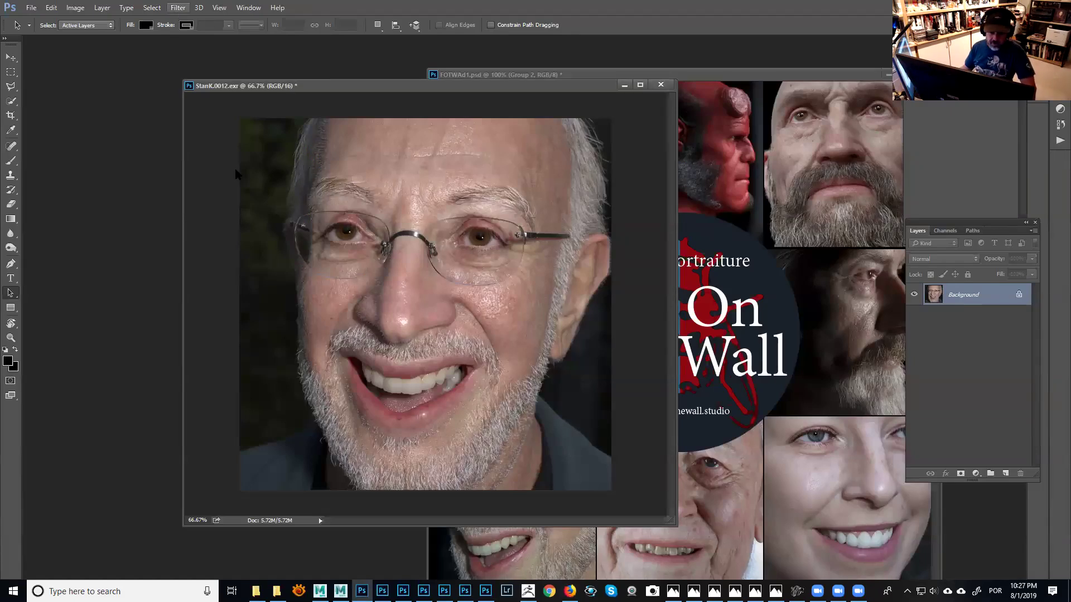
{"action": "left_click", "coordinate": [178, 7]}
{"action": "mouse_move", "coordinate": [245, 242]}
{"action": "left_click", "coordinate": [352, 241]}
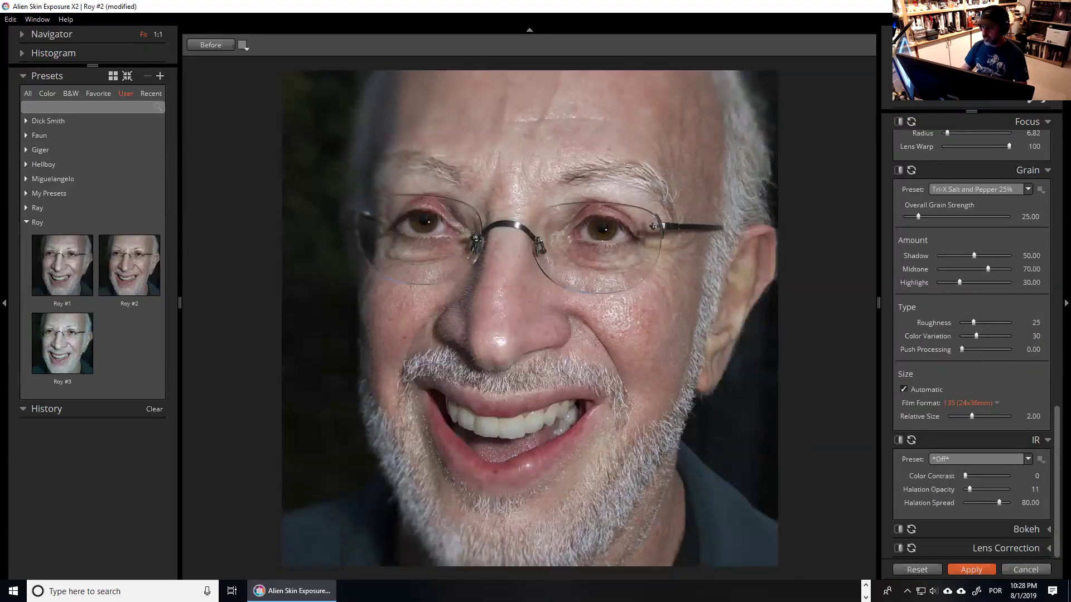
Bring up the Basic adjustments and toggle the layer's visibility off and on to compare the look.
{"action": "left_click", "coordinate": [1032, 7]}
{"action": "left_click", "coordinate": [920, 67]}
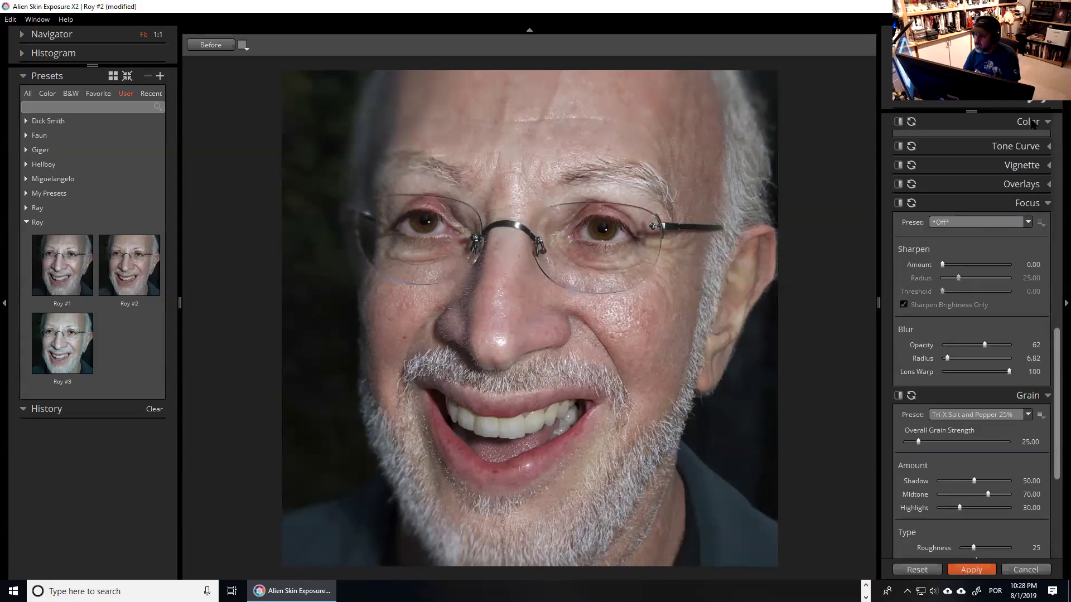
{"action": "scroll", "coordinate": [1054, 177], "scroll_direction": "up", "scroll_amount": 10}
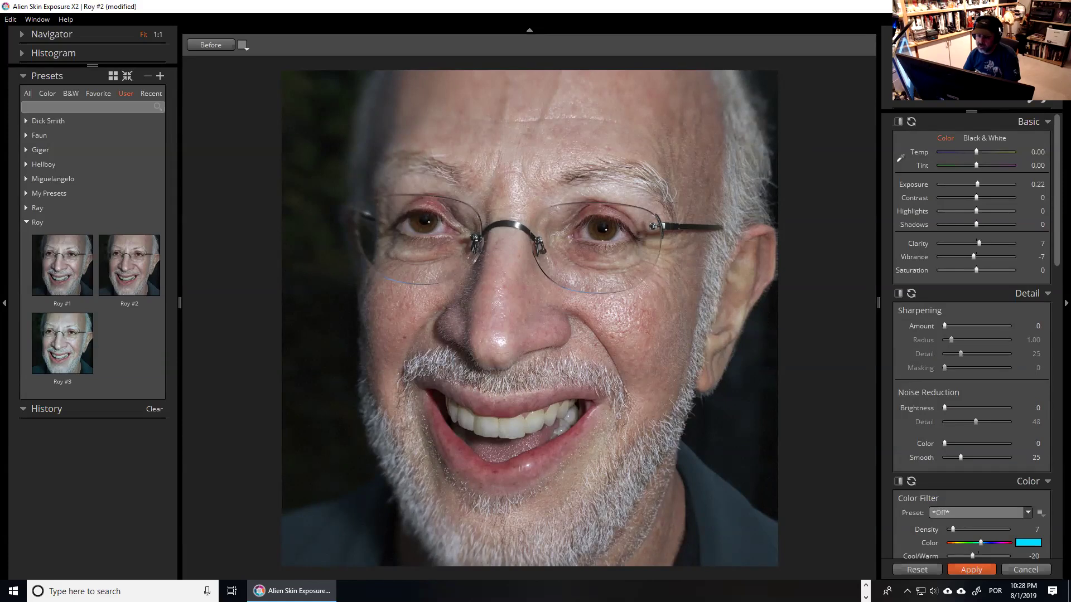
{"action": "left_click", "coordinate": [903, 73]}
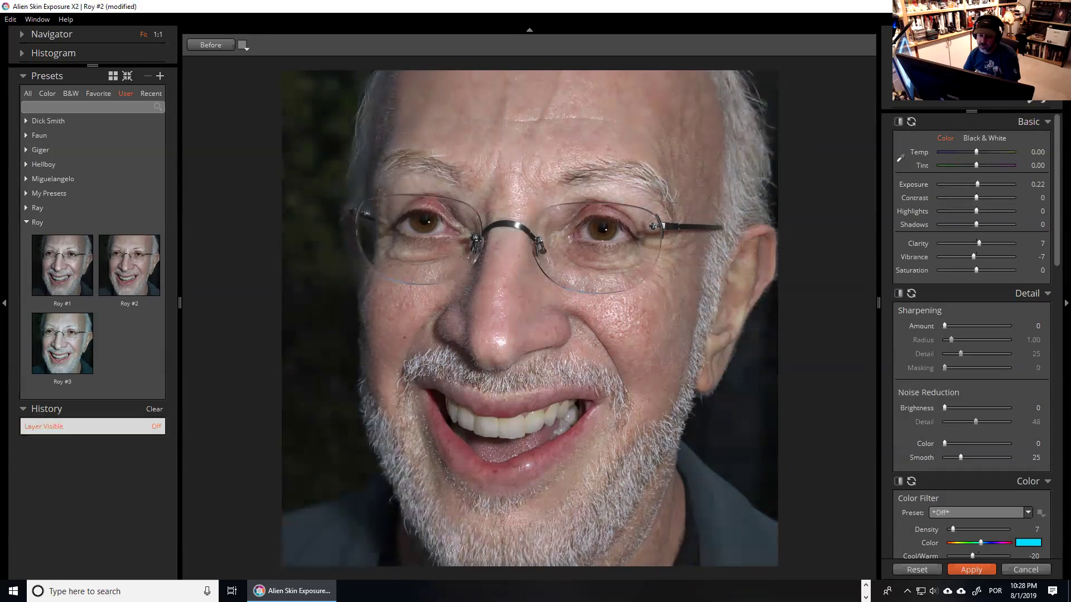
{"action": "left_click", "coordinate": [903, 73]}
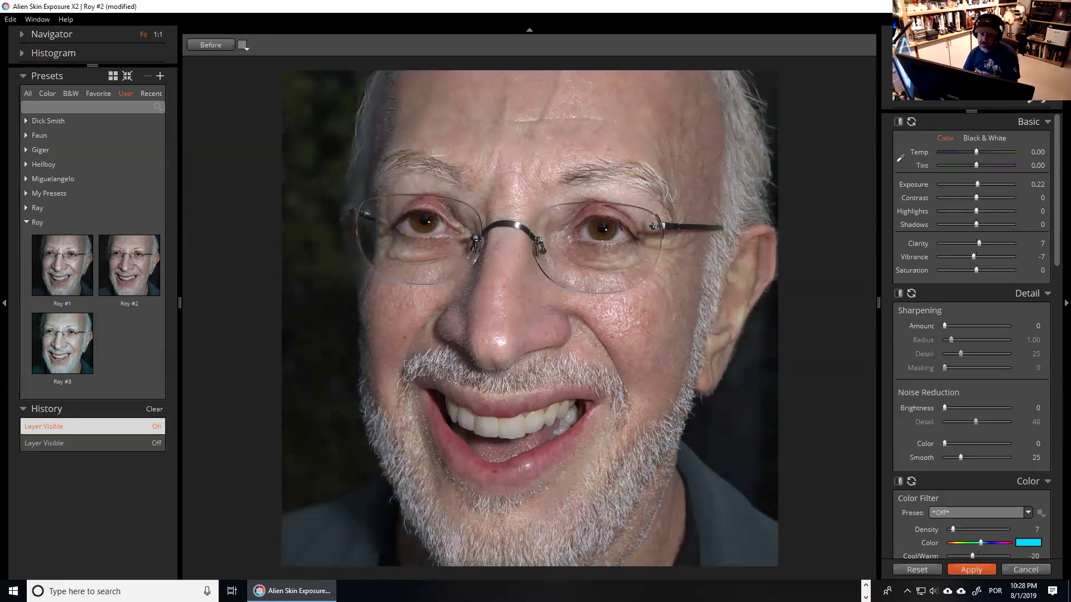
Compare the portrait with and without the Exposure adjustments by toggling the layer's visibility off and on several times.
{"action": "left_click", "coordinate": [902, 73]}
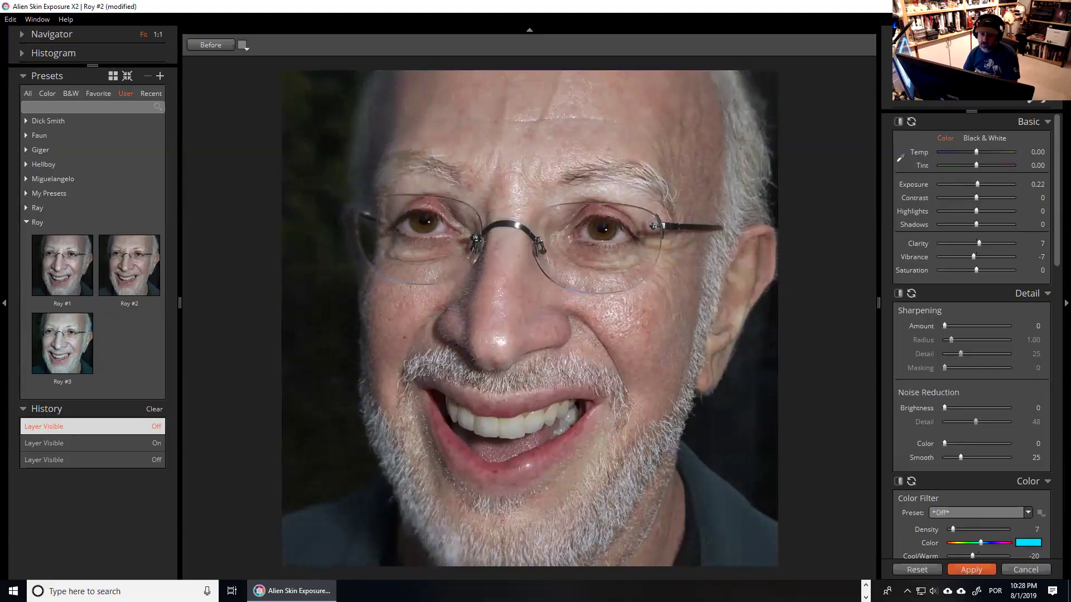
{"action": "left_click", "coordinate": [902, 72]}
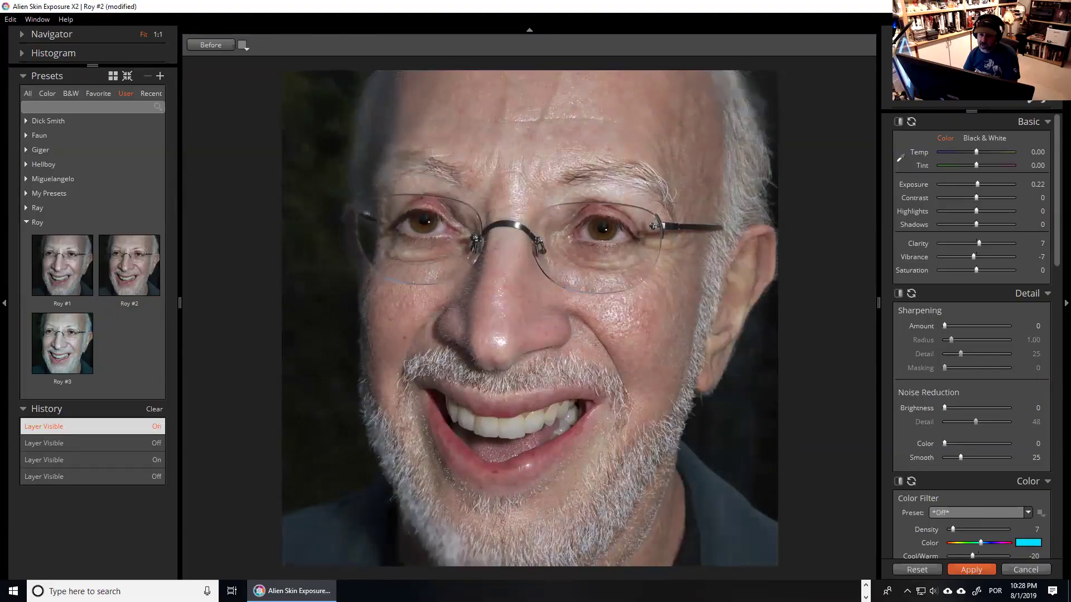
{"action": "left_click", "coordinate": [903, 72]}
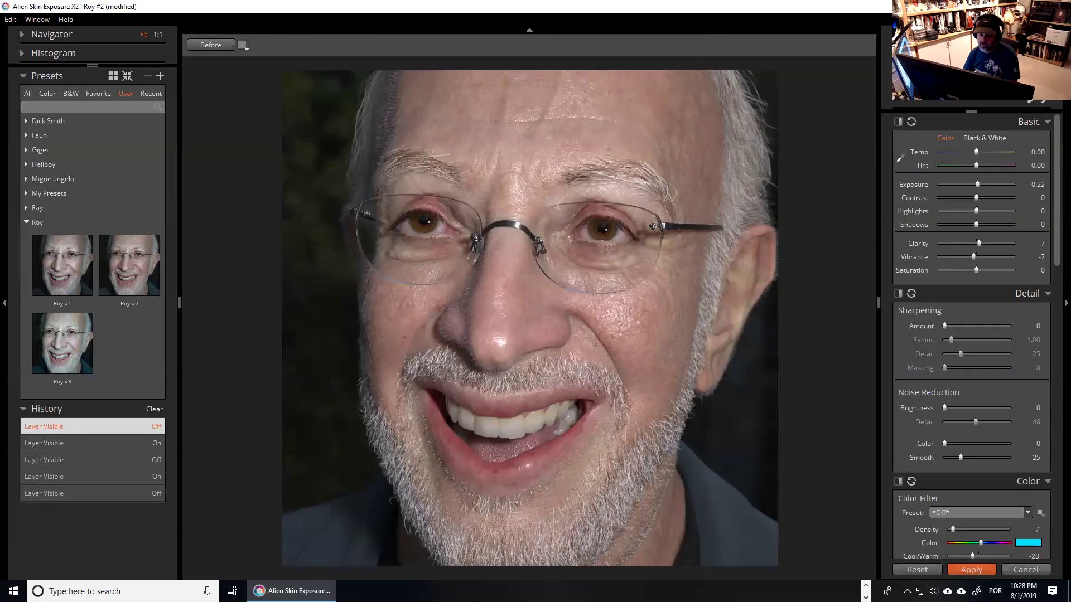
{"action": "left_click", "coordinate": [903, 72]}
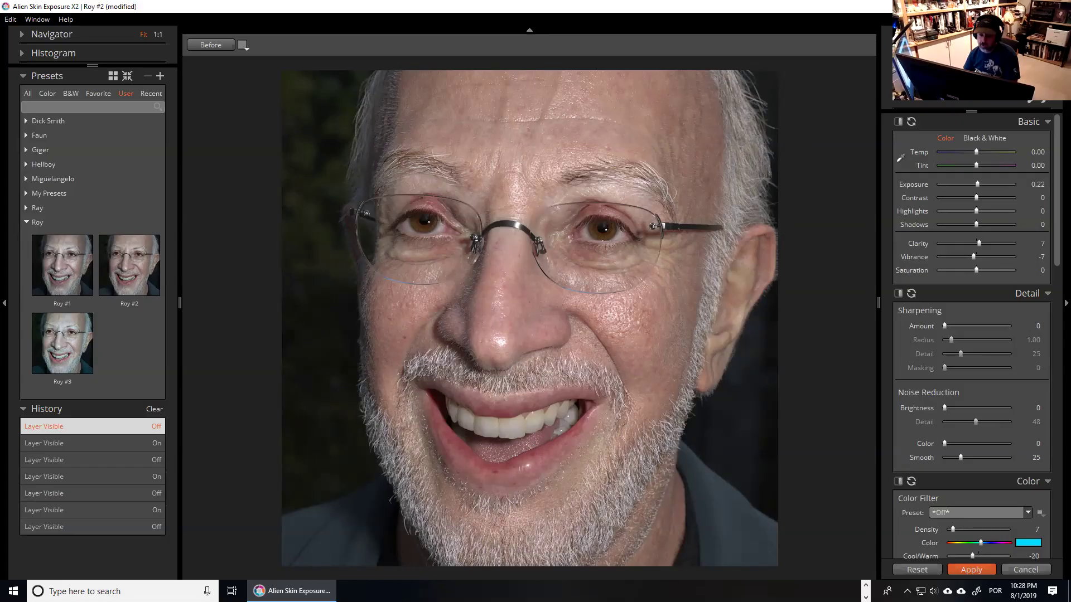
{"action": "left_click", "coordinate": [904, 78]}
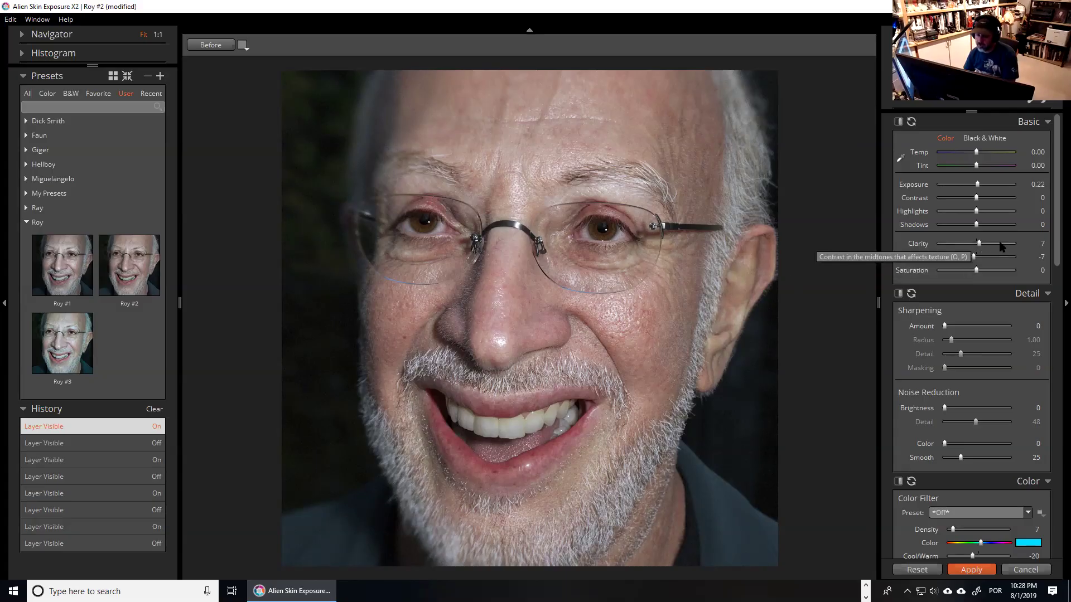
Try the Clarity adjustment at its maximum of 100 and bring it back to 7.
{"action": "left_click_drag", "start_coordinate": [1000, 245], "coordinate": [1027, 239]}
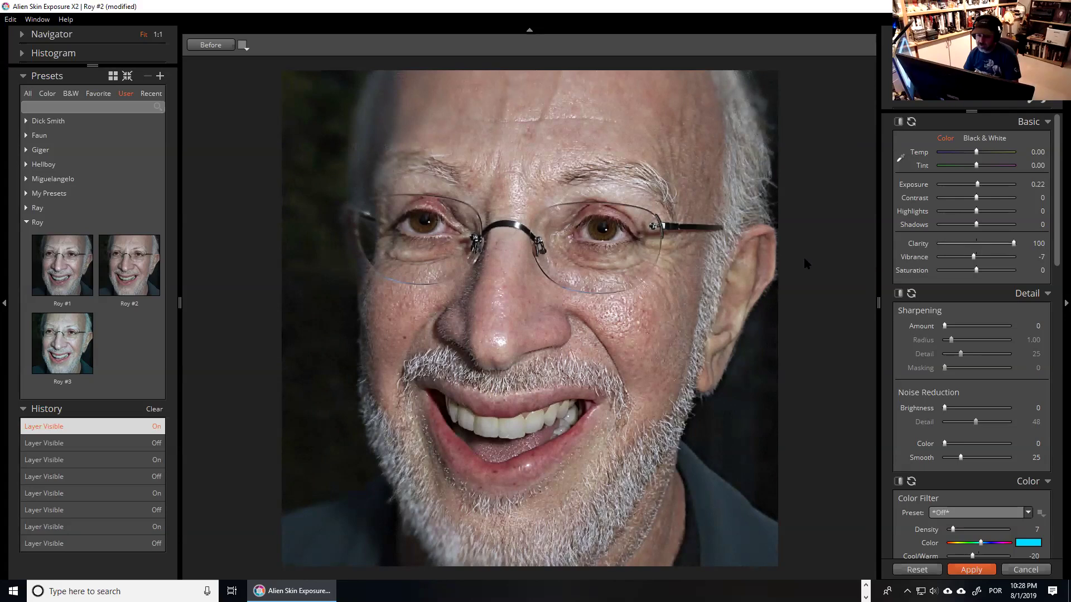
{"action": "left_click", "coordinate": [999, 245]}
{"action": "left_click", "coordinate": [985, 246]}
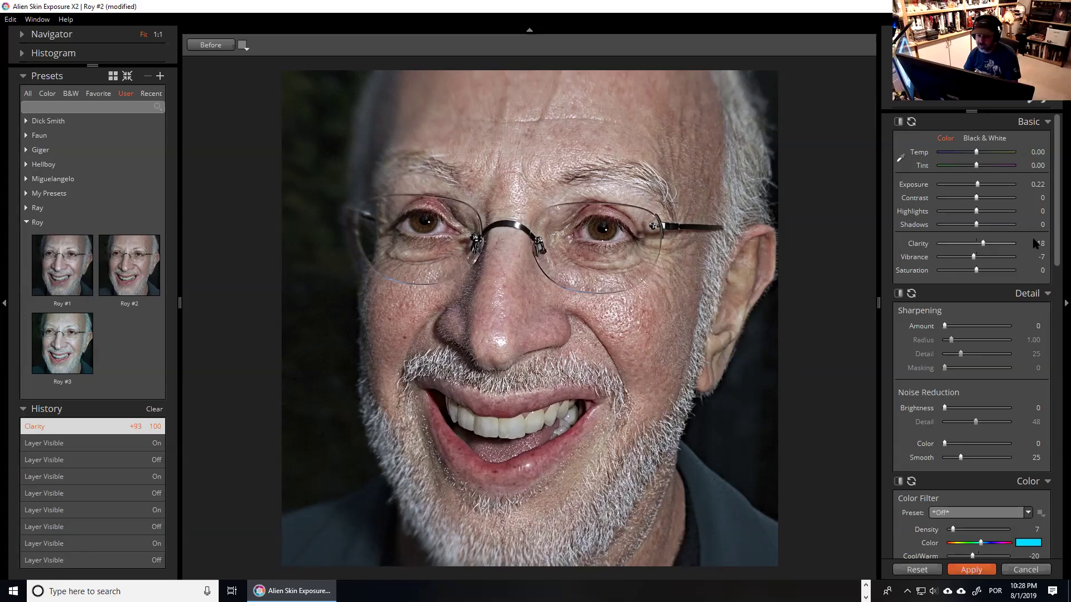
{"action": "left_click", "coordinate": [984, 244]}
{"action": "left_click_drag", "start_coordinate": [984, 244], "coordinate": [981, 243]}
{"action": "left_click", "coordinate": [996, 244]}
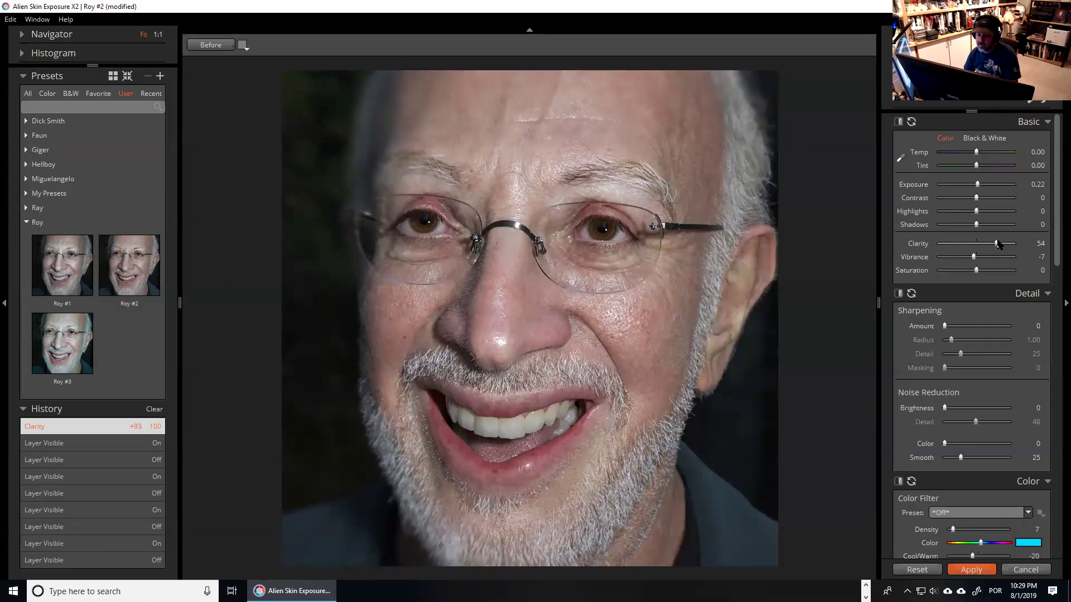
{"action": "mouse_move", "coordinate": [998, 244]}
{"action": "left_mouse_down"}
{"action": "mouse_move", "coordinate": [1015, 243]}
{"action": "mouse_move", "coordinate": [979, 244]}
{"action": "left_mouse_up"}
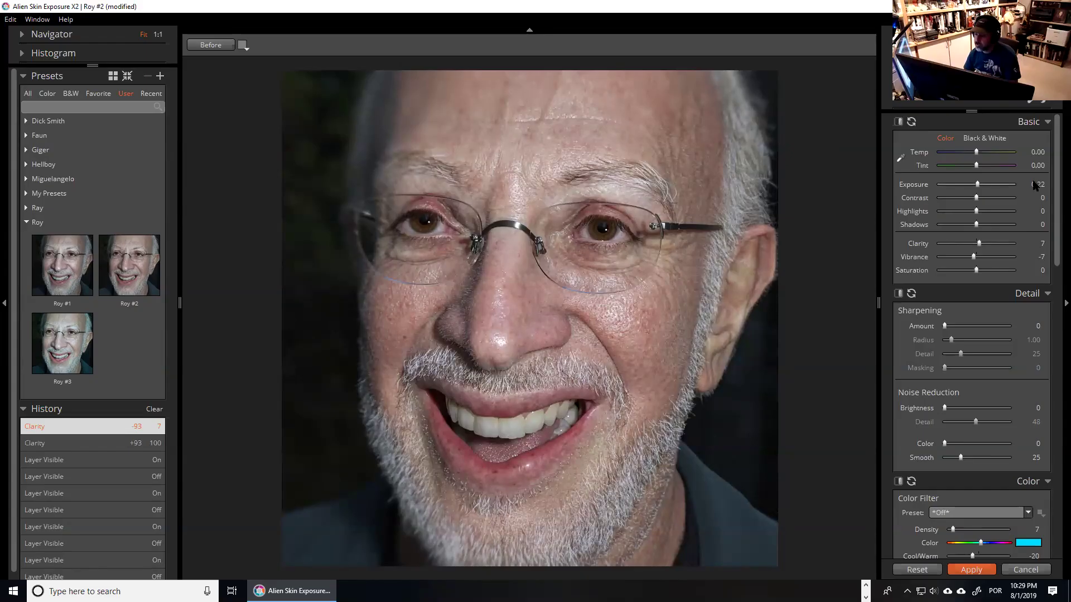
Try cooler and warmer tones on the portrait and settle the Color Filter's Cool/Warm value at -7.
{"action": "left_click", "coordinate": [1036, 184]}
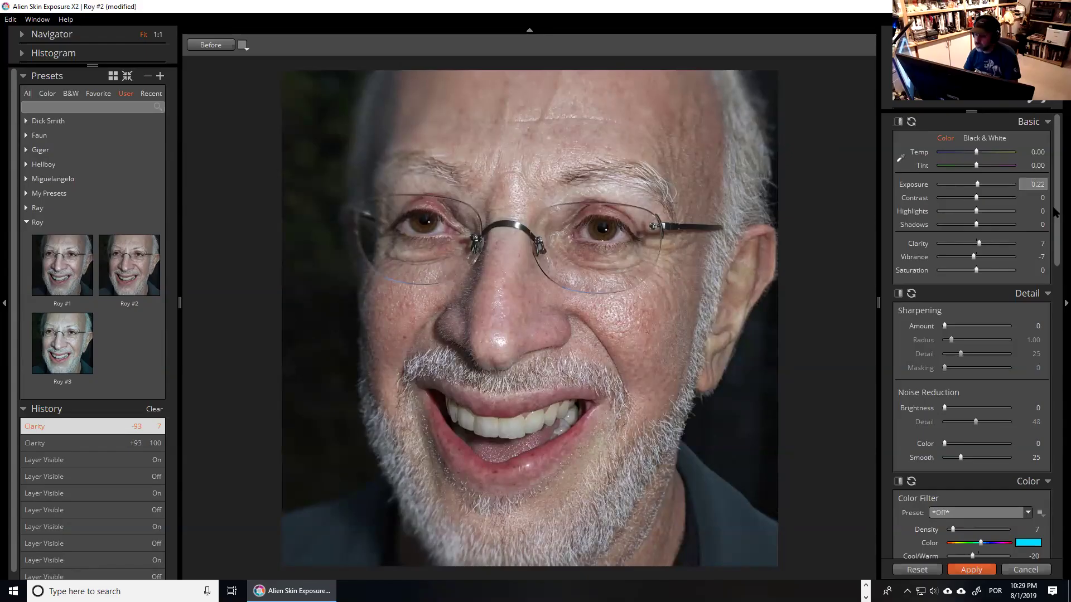
{"action": "scroll", "coordinate": [1054, 245], "scroll_direction": "down", "scroll_amount": 3}
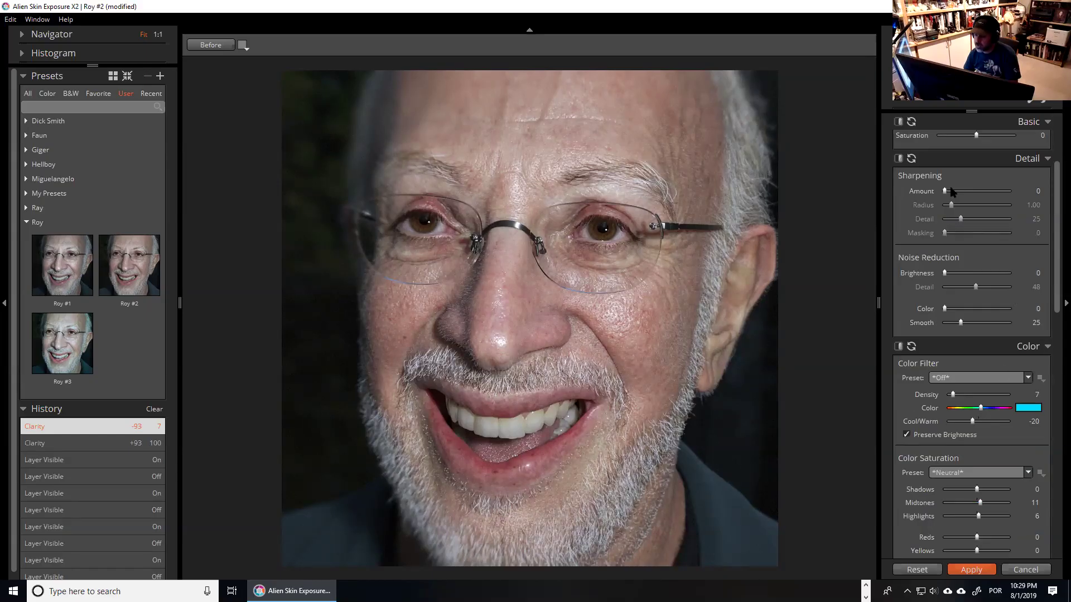
{"action": "left_click", "coordinate": [1029, 273]}
{"action": "left_click", "coordinate": [985, 251]}
{"action": "left_click_drag", "start_coordinate": [1054, 258], "coordinate": [1056, 325]}
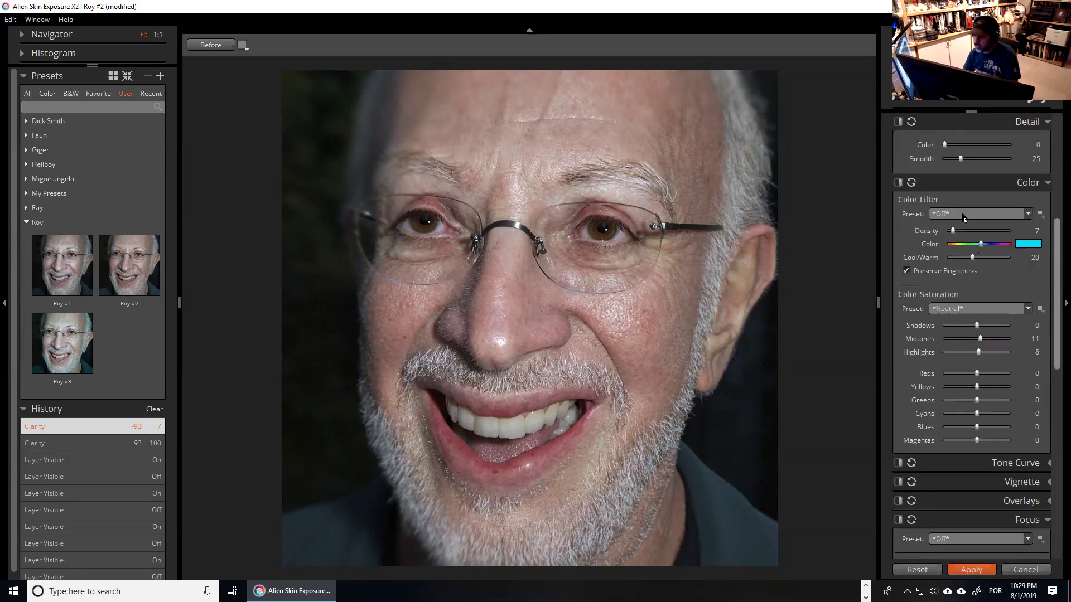
{"action": "scroll", "coordinate": [963, 216], "scroll_direction": "down", "scroll_amount": 1}
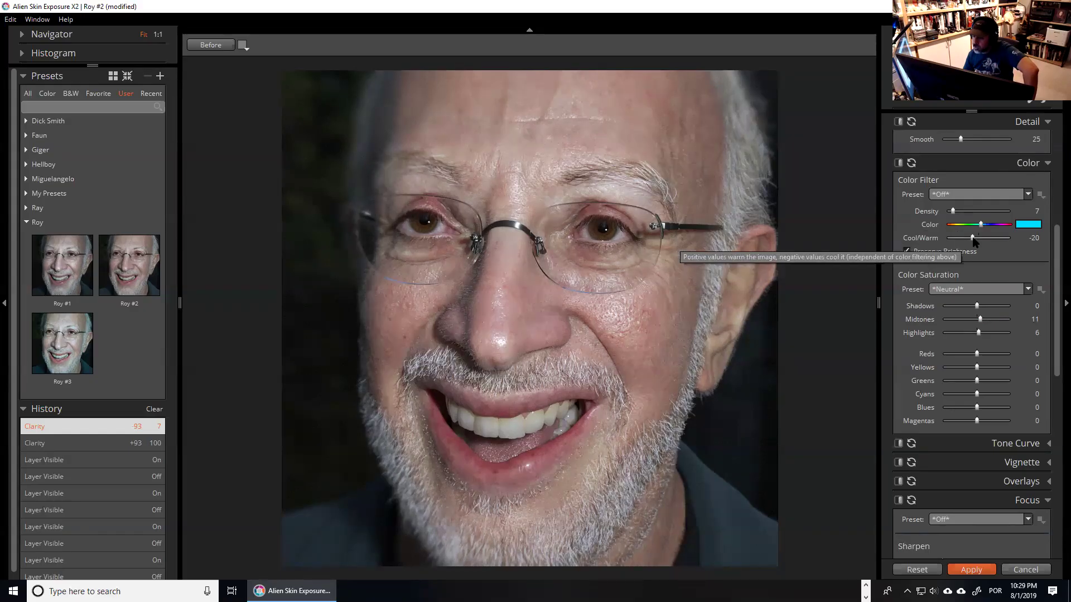
{"action": "mouse_move", "coordinate": [972, 240]}
{"action": "left_mouse_down"}
{"action": "mouse_move", "coordinate": [1014, 242]}
{"action": "mouse_move", "coordinate": [951, 242]}
{"action": "mouse_move", "coordinate": [968, 243]}
{"action": "left_mouse_up"}
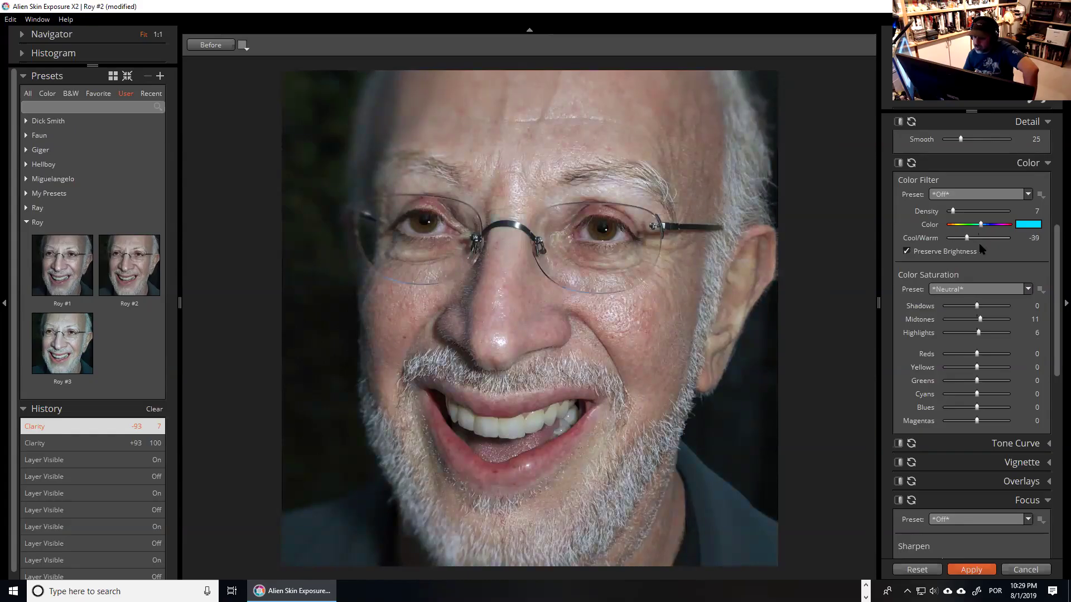
{"action": "left_click", "coordinate": [987, 241]}
{"action": "left_click", "coordinate": [973, 240]}
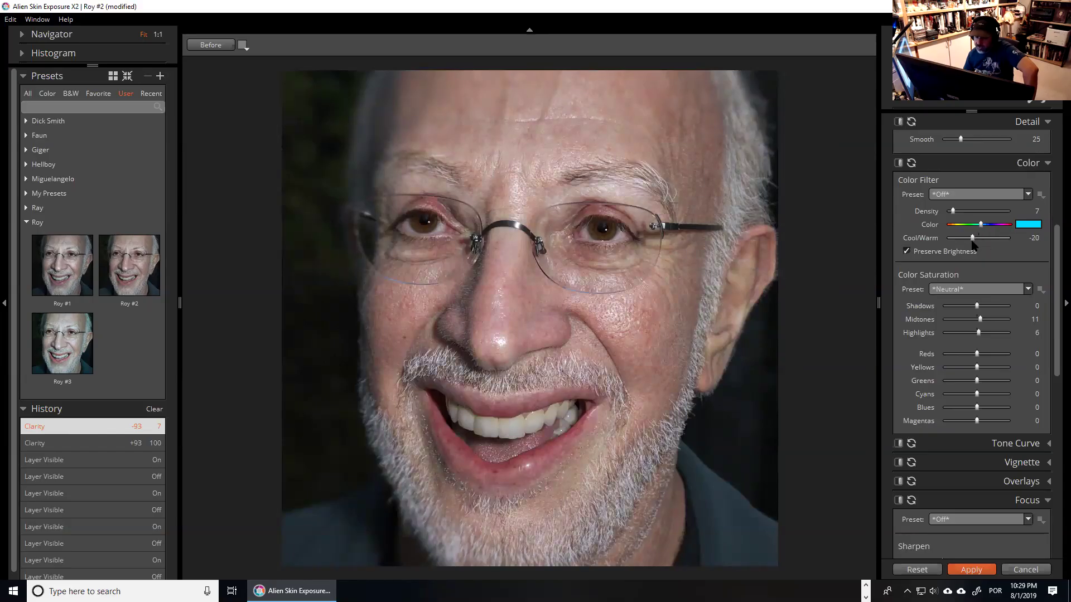
{"action": "left_click_drag", "start_coordinate": [975, 243], "coordinate": [980, 244]}
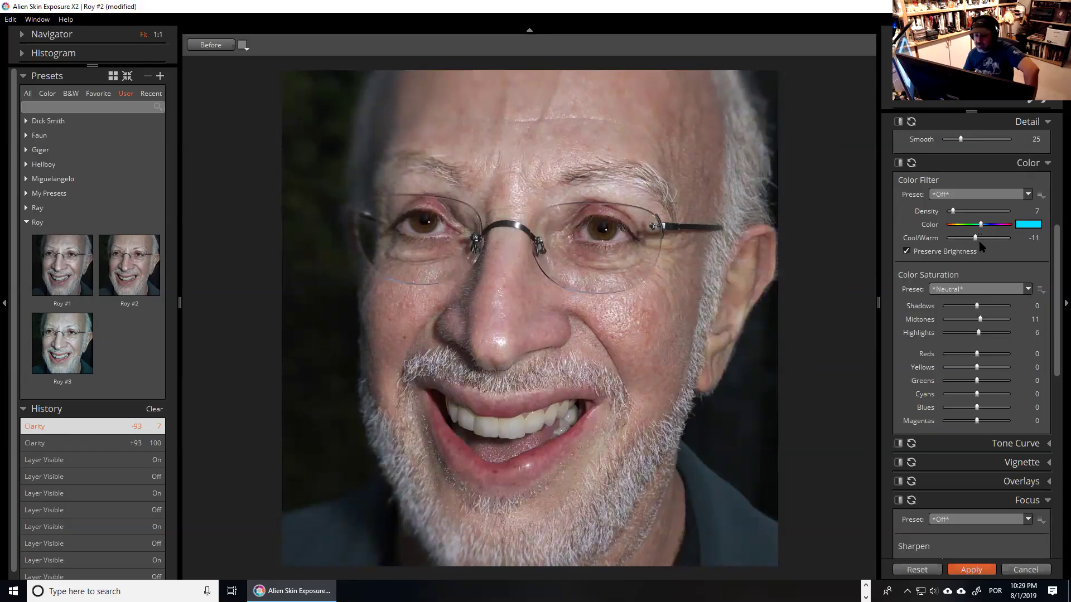
{"action": "left_click", "coordinate": [984, 240]}
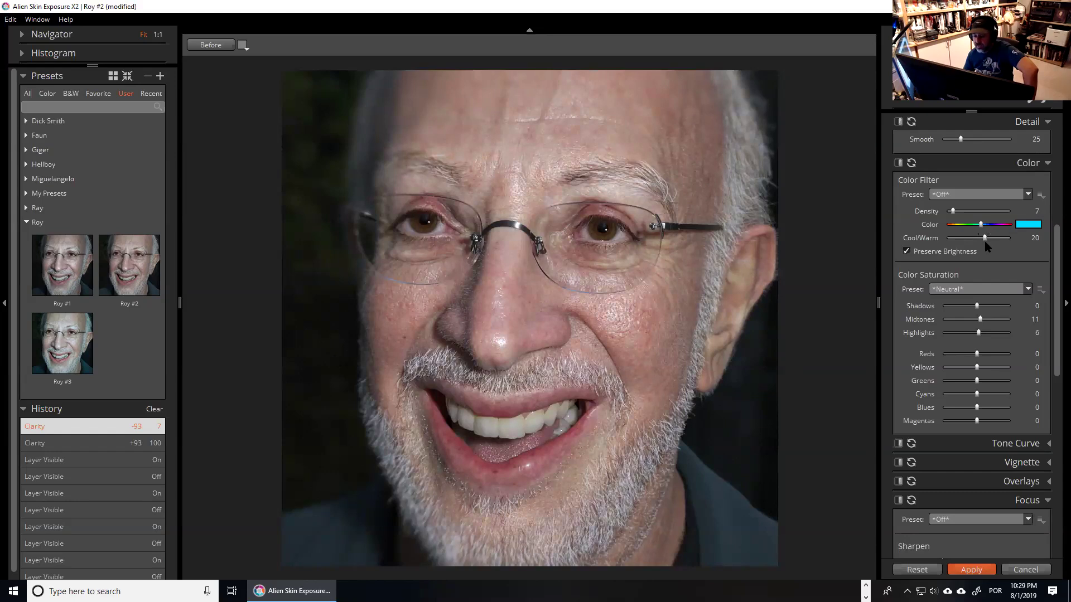
{"action": "left_click", "coordinate": [980, 240]}
{"action": "left_click", "coordinate": [975, 241]}
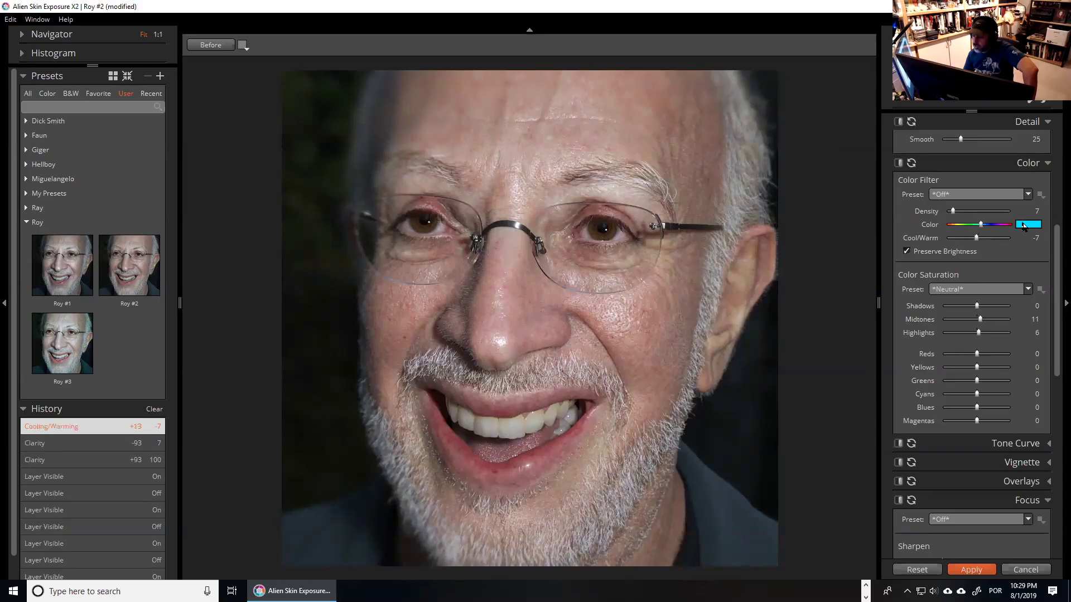
Set the Color Filter's Density to 11 and the Midtones color saturation to 17.
{"action": "left_click_drag", "start_coordinate": [960, 216], "coordinate": [996, 215]}
{"action": "left_click_drag", "start_coordinate": [977, 217], "coordinate": [956, 230]}
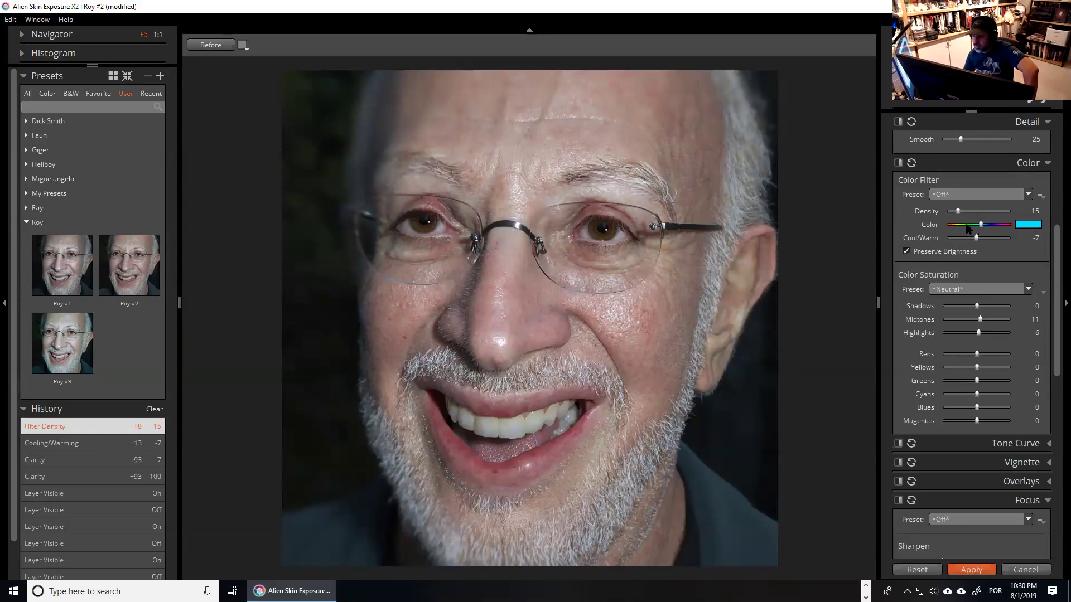
{"action": "left_click_drag", "start_coordinate": [957, 212], "coordinate": [955, 212]}
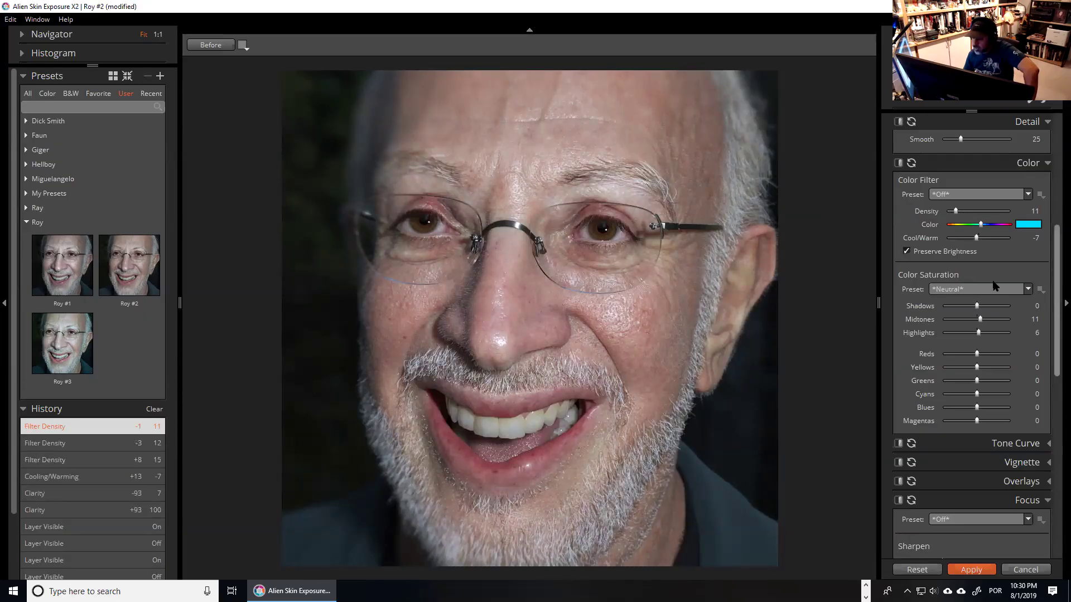
{"action": "scroll", "coordinate": [993, 286], "scroll_direction": "down", "scroll_amount": 2}
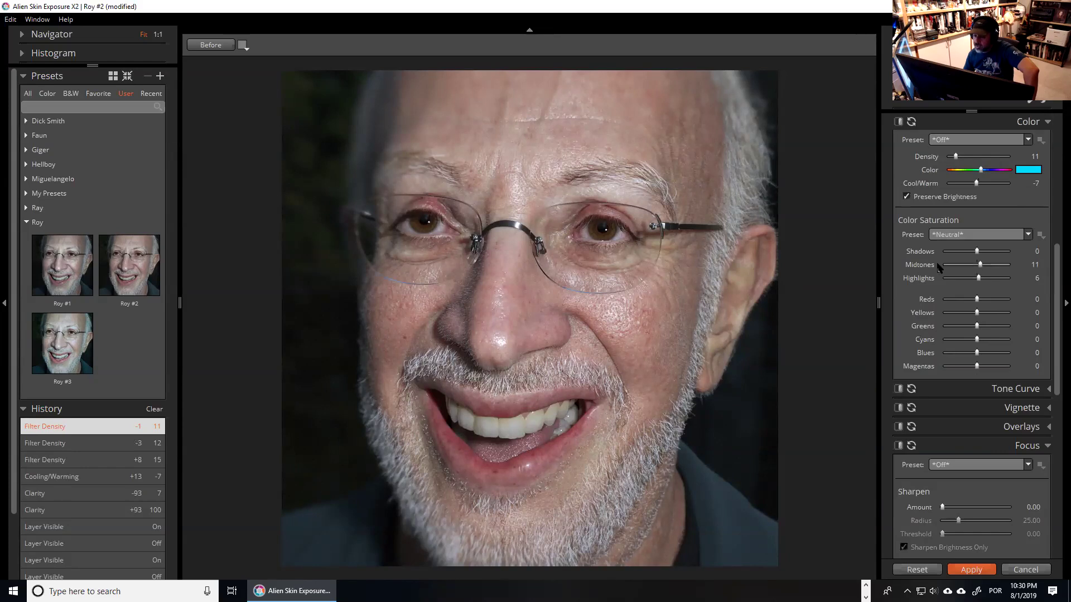
{"action": "mouse_move", "coordinate": [979, 267]}
{"action": "left_mouse_down"}
{"action": "mouse_move", "coordinate": [938, 272]}
{"action": "mouse_move", "coordinate": [1013, 273]}
{"action": "mouse_move", "coordinate": [987, 270]}
{"action": "left_mouse_up"}
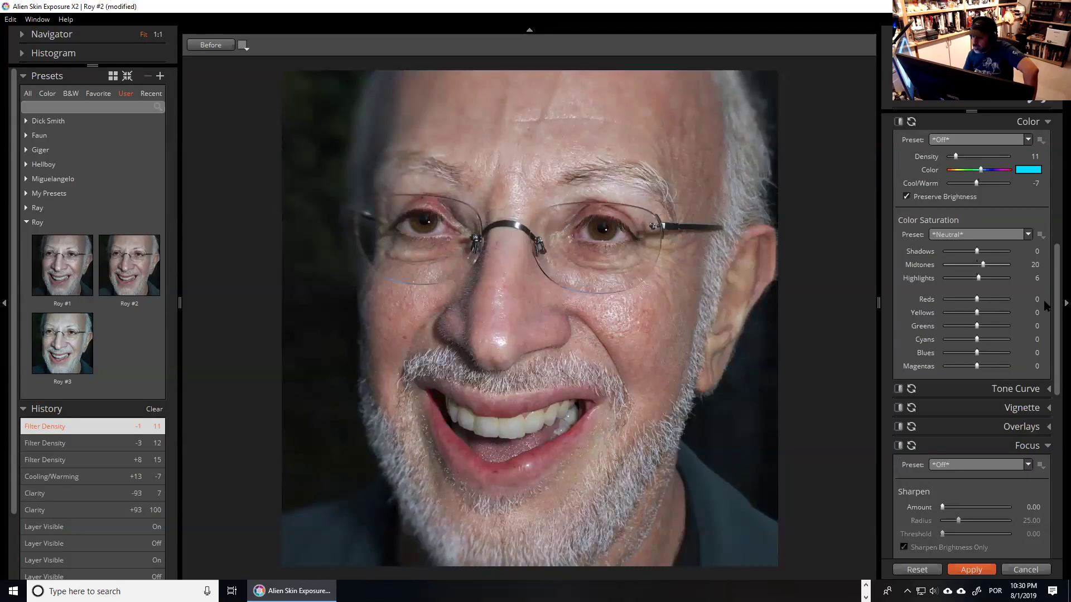
Look through the Tone Curve, Split Toning and Vignette settings of the current preset.
{"action": "scroll", "coordinate": [1053, 308], "scroll_direction": "down", "scroll_amount": 3}
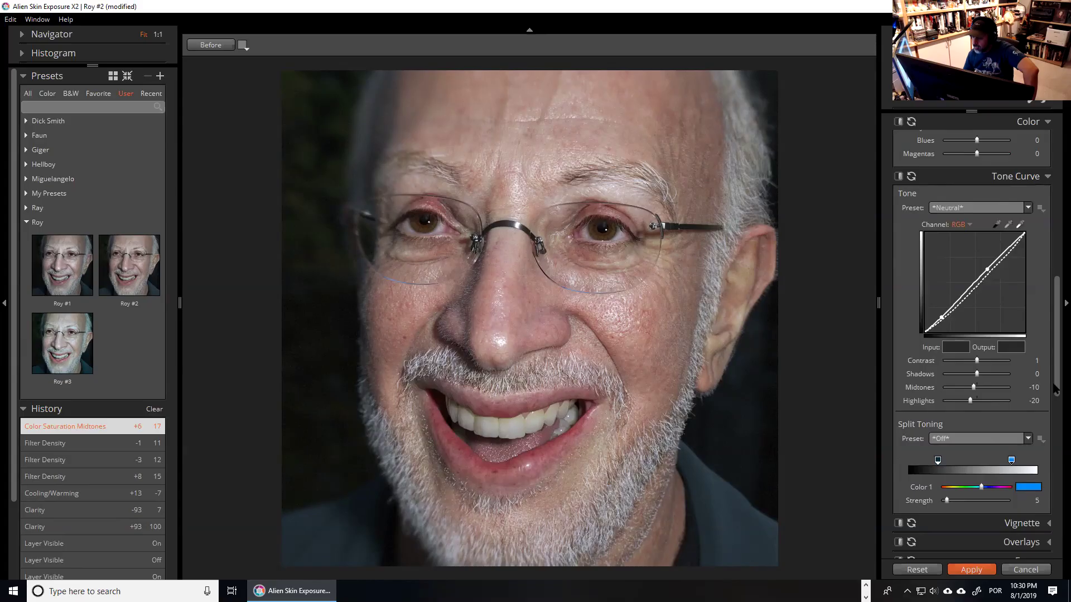
{"action": "scroll", "coordinate": [1055, 388], "scroll_direction": "down", "scroll_amount": 1}
{"action": "scroll", "coordinate": [1020, 348], "scroll_direction": "down", "scroll_amount": 3}
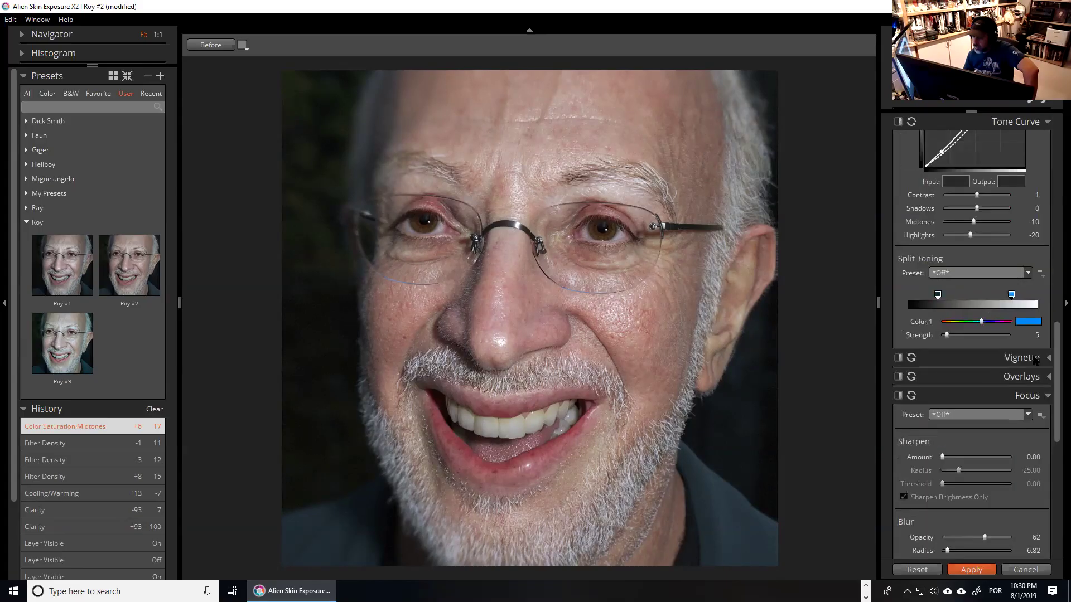
{"action": "left_click", "coordinate": [1047, 358]}
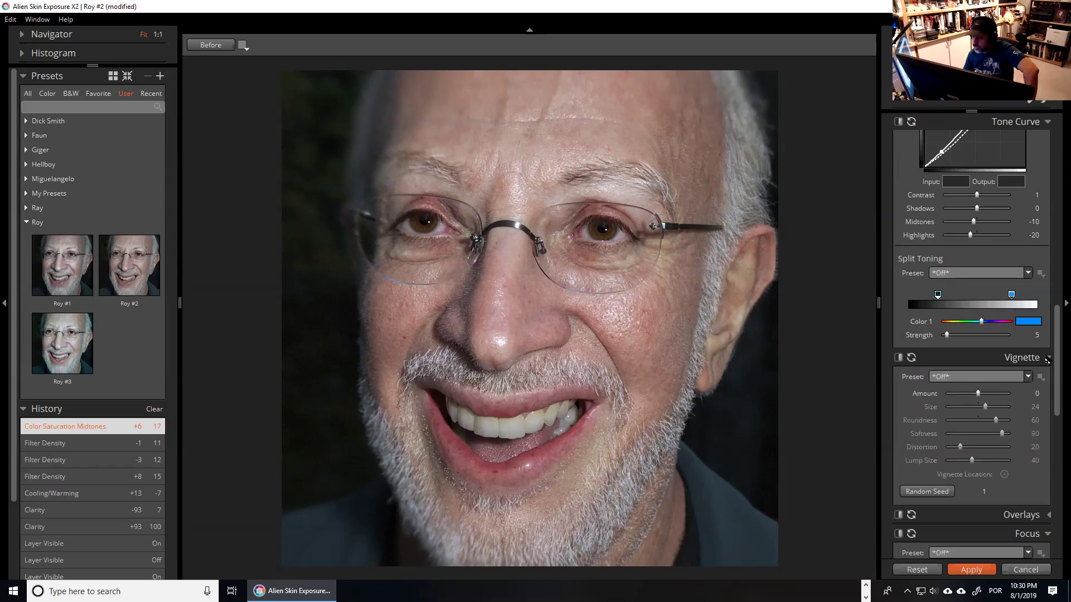
{"action": "left_click", "coordinate": [1047, 358]}
Enable the Border overlay on the portrait and apply the Damaged 1 border from the Damaged category.
{"action": "left_click", "coordinate": [1044, 377]}
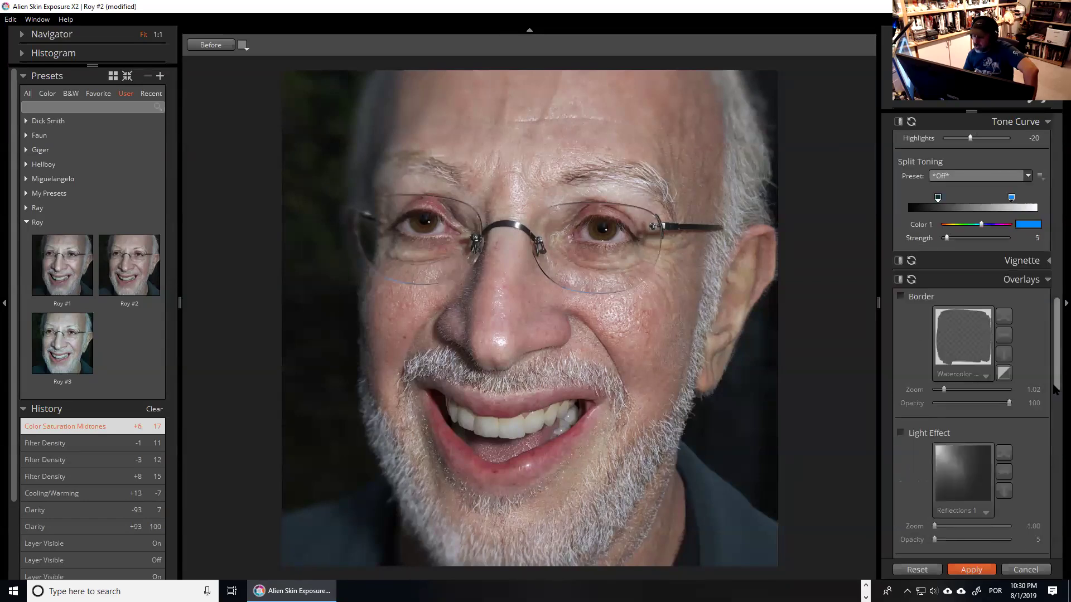
{"action": "scroll", "coordinate": [1056, 389], "scroll_direction": "down", "scroll_amount": 2}
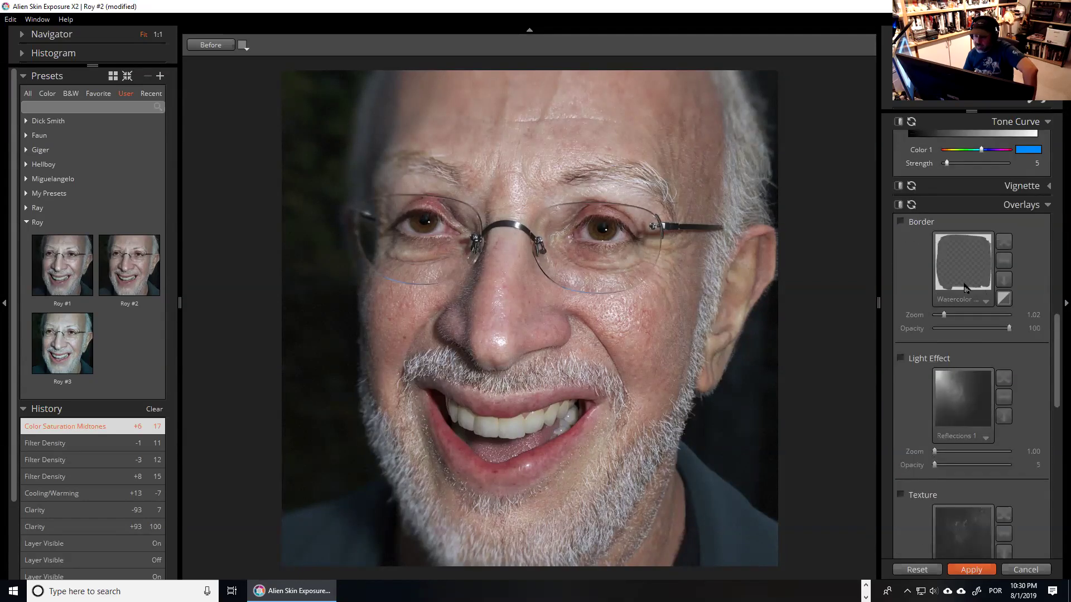
{"action": "left_click", "coordinate": [902, 224]}
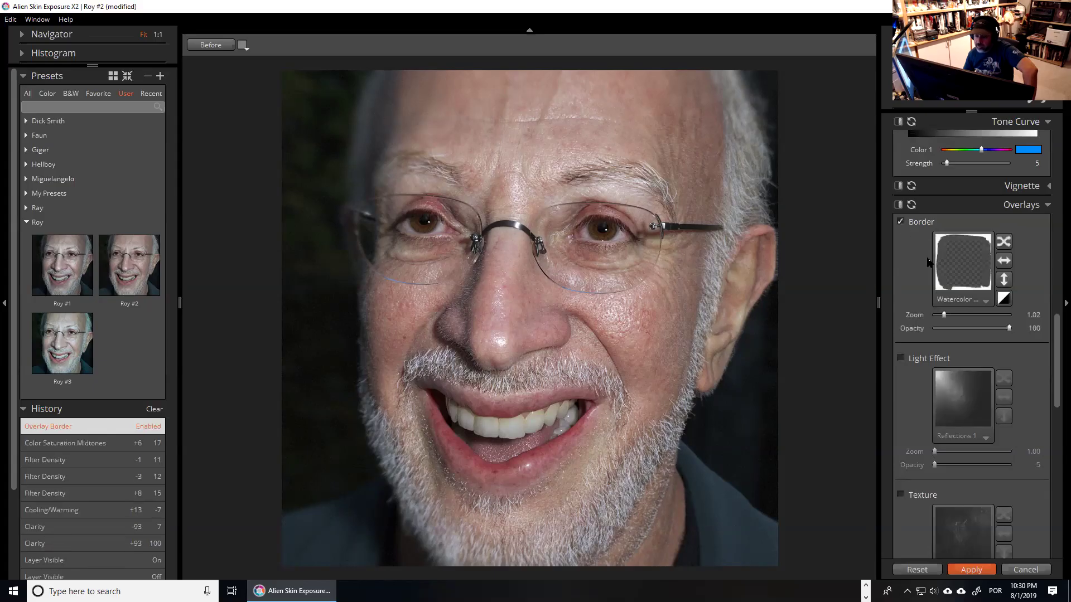
{"action": "left_click", "coordinate": [985, 301]}
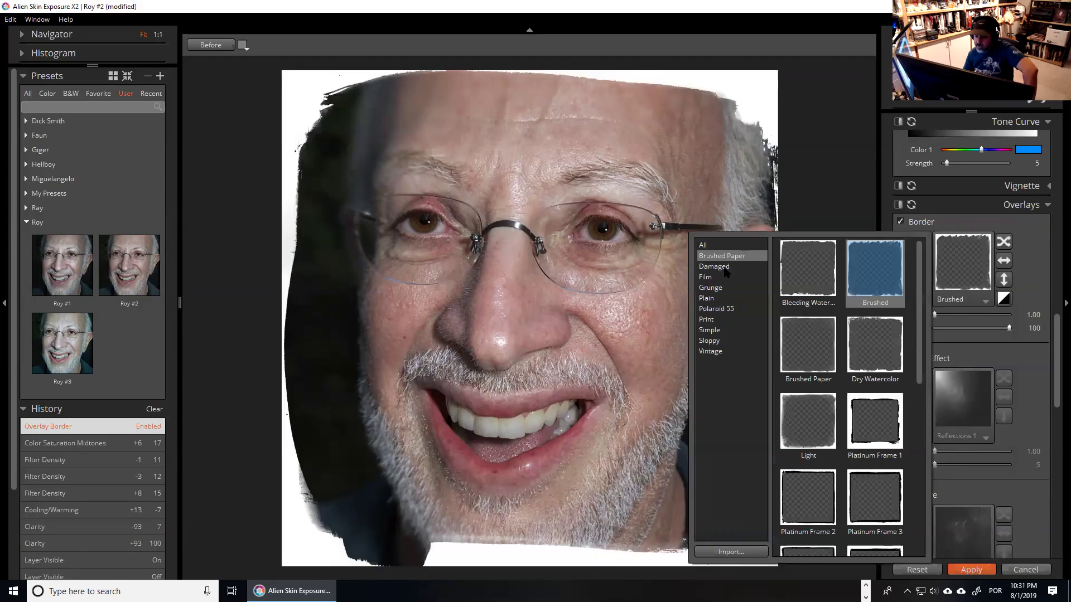
{"action": "left_click", "coordinate": [724, 267]}
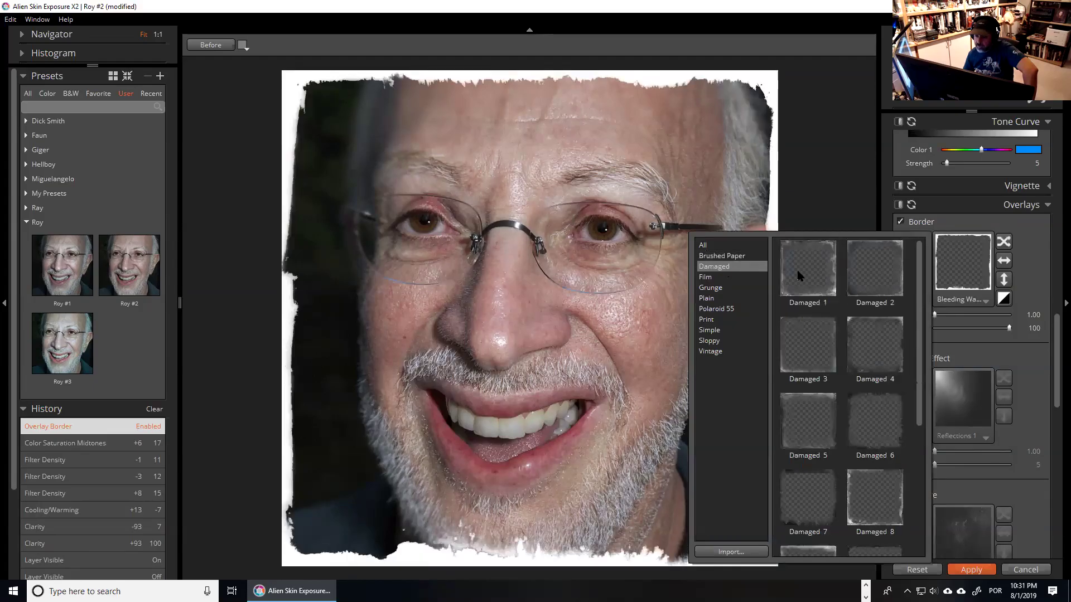
{"action": "left_click", "coordinate": [799, 275]}
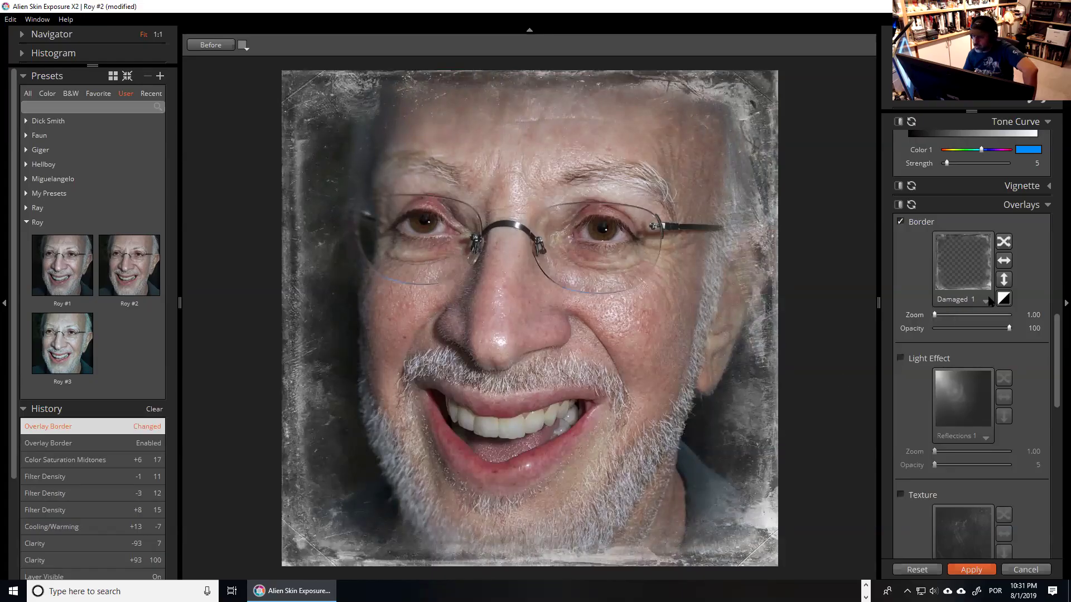
Replace the portrait's border overlay with Vintage 3 from the Vintage category.
{"action": "left_click", "coordinate": [956, 301]}
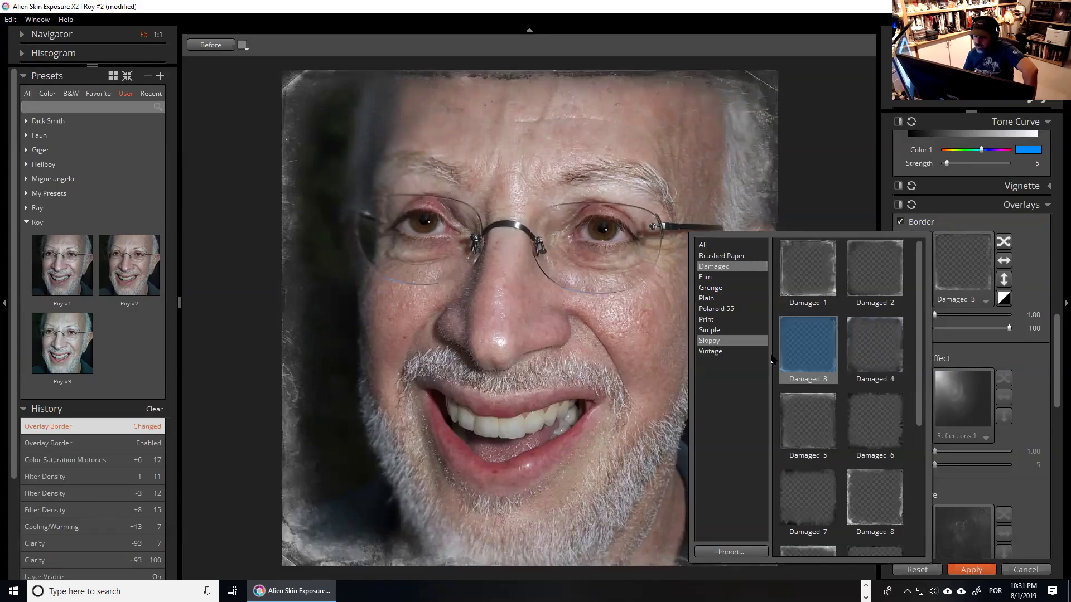
{"action": "left_click", "coordinate": [710, 351]}
{"action": "left_click", "coordinate": [814, 346]}
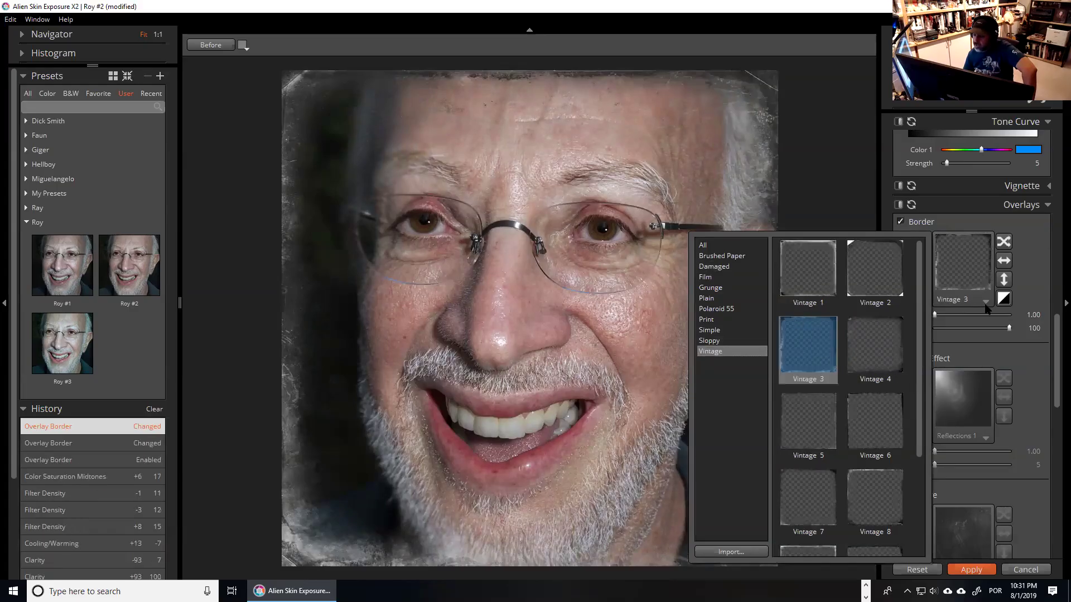
Experiment with the Vintage 3 border's zoom and opacity, leaving them at 1.00 and 100, and randomize the border's orientation.
{"action": "left_click_drag", "start_coordinate": [940, 312], "coordinate": [978, 321]}
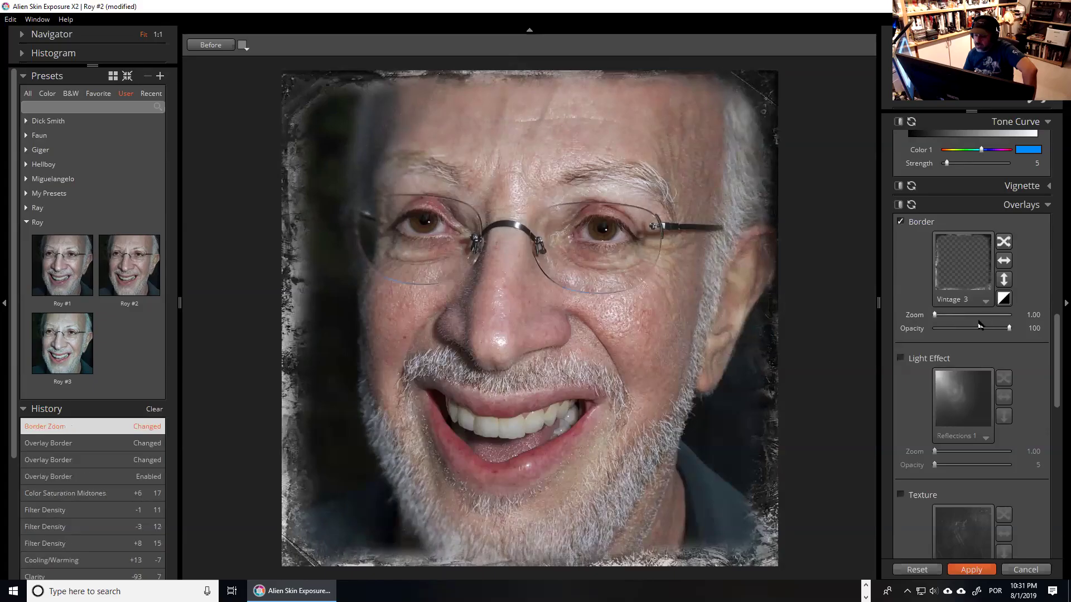
{"action": "left_click", "coordinate": [946, 328]}
{"action": "left_click_drag", "start_coordinate": [1042, 332], "coordinate": [1042, 330]}
{"action": "left_click", "coordinate": [1004, 246]}
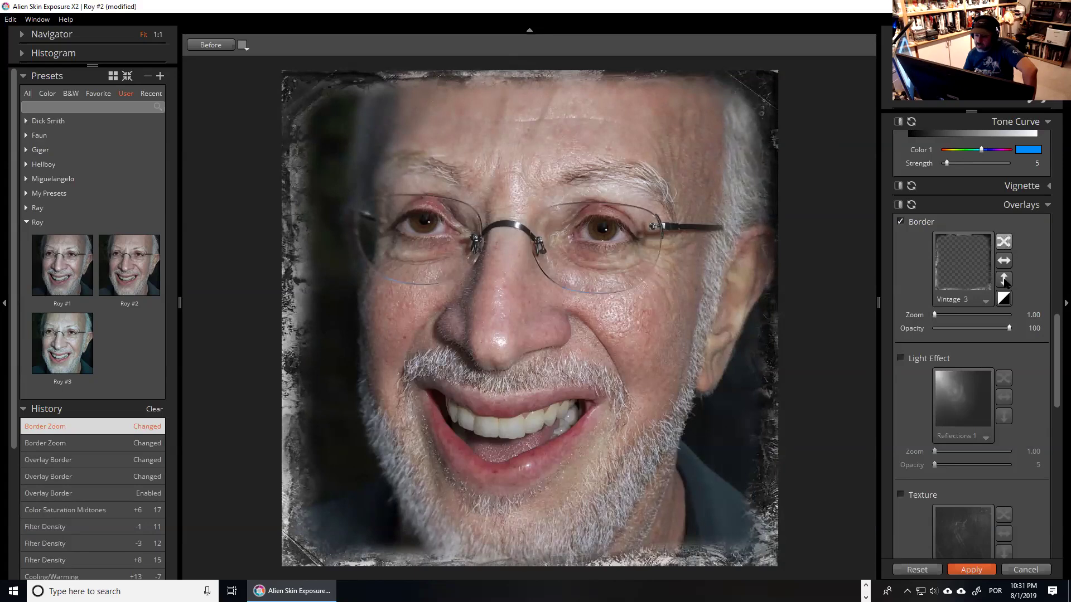
Flip the portrait's border overlay vertically and horizontally, and randomize it to Vintage 6.
{"action": "left_click", "coordinate": [1005, 281]}
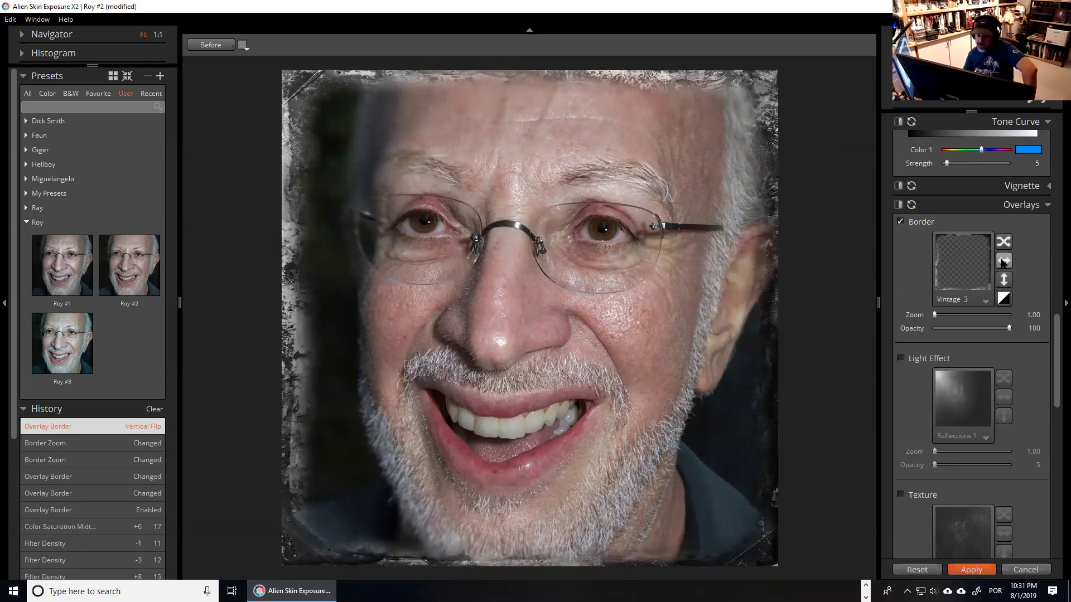
{"action": "left_click", "coordinate": [1002, 262]}
{"action": "left_click", "coordinate": [1004, 242]}
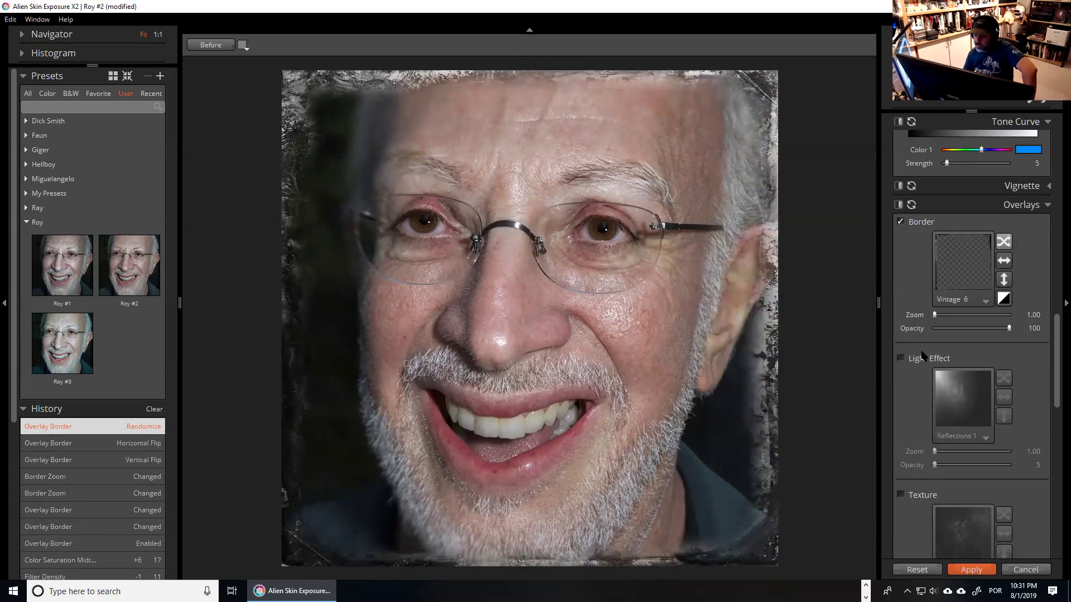
Try the Reflections 1 light effect on the portrait and turn it off again.
{"action": "left_click", "coordinate": [901, 359]}
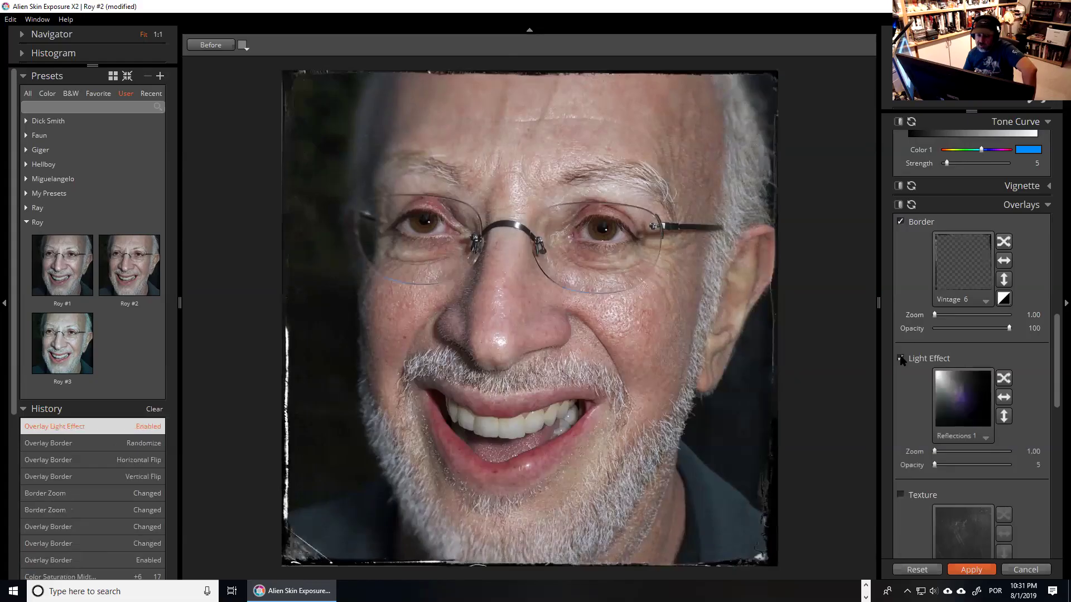
{"action": "left_click", "coordinate": [901, 359]}
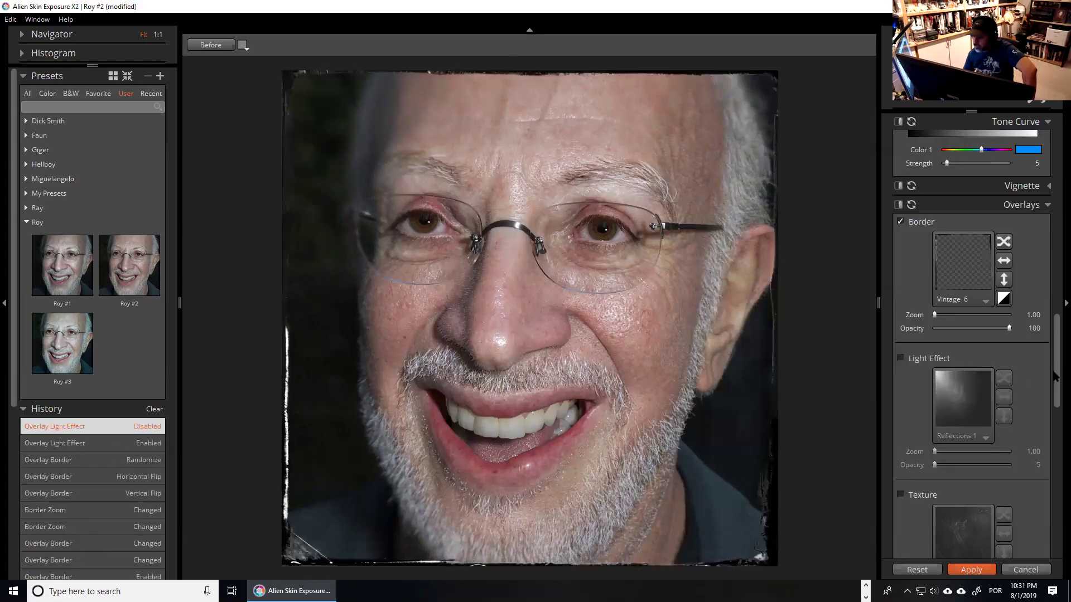
Enable the Texture overlay on the portrait and apply the Scratches 4 texture from the Scratches category.
{"action": "scroll", "coordinate": [1007, 394], "scroll_direction": "down", "scroll_amount": 3}
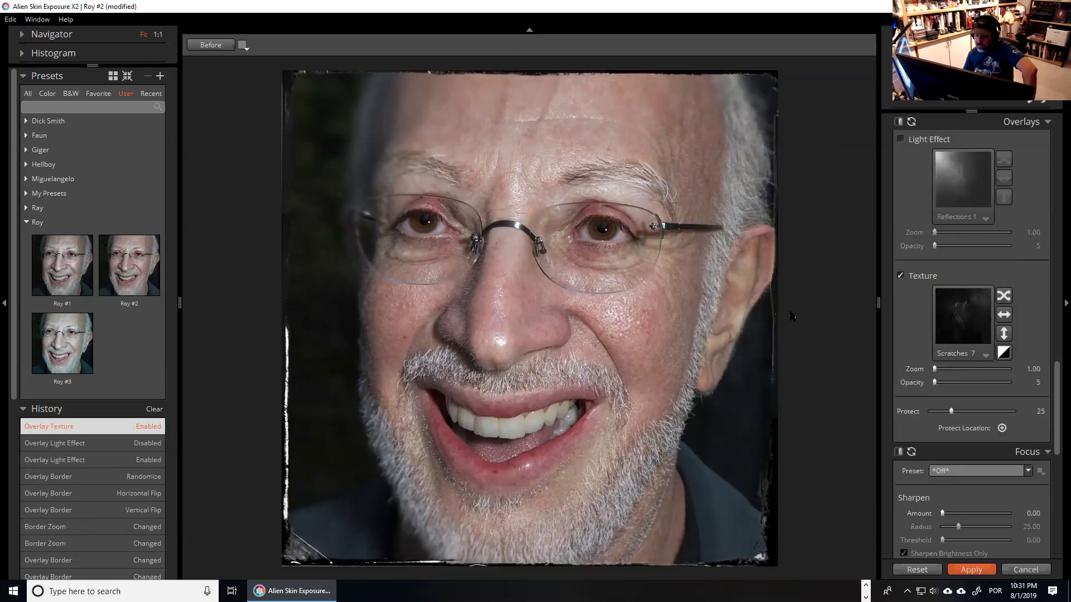
{"action": "left_click", "coordinate": [984, 355]}
{"action": "left_click", "coordinate": [874, 228]}
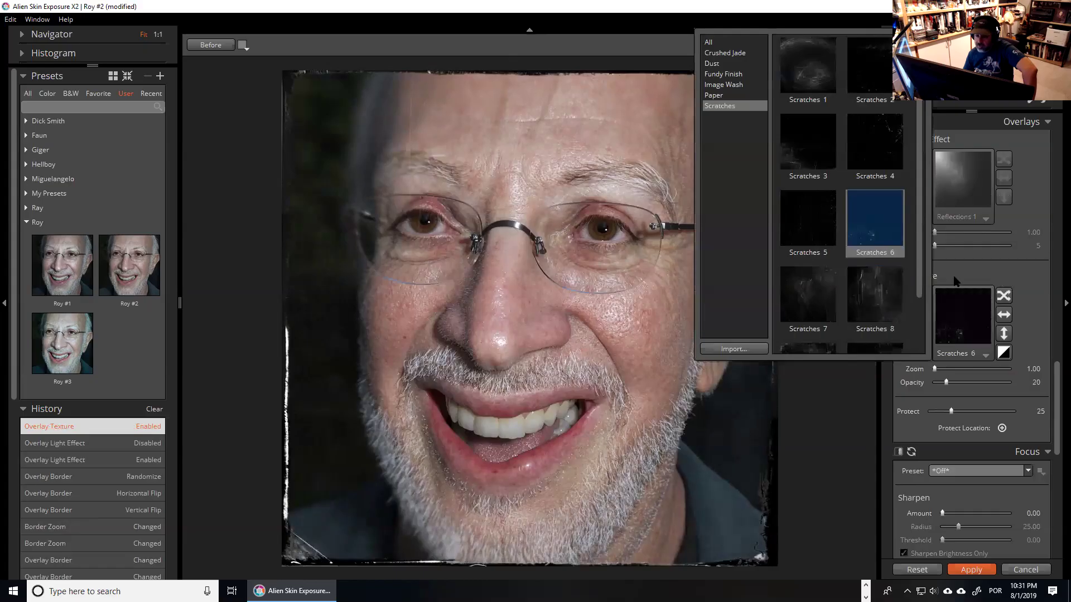
Replace the portrait's texture overlay with Dust 6 from the Dust category.
{"action": "left_click", "coordinate": [984, 355]}
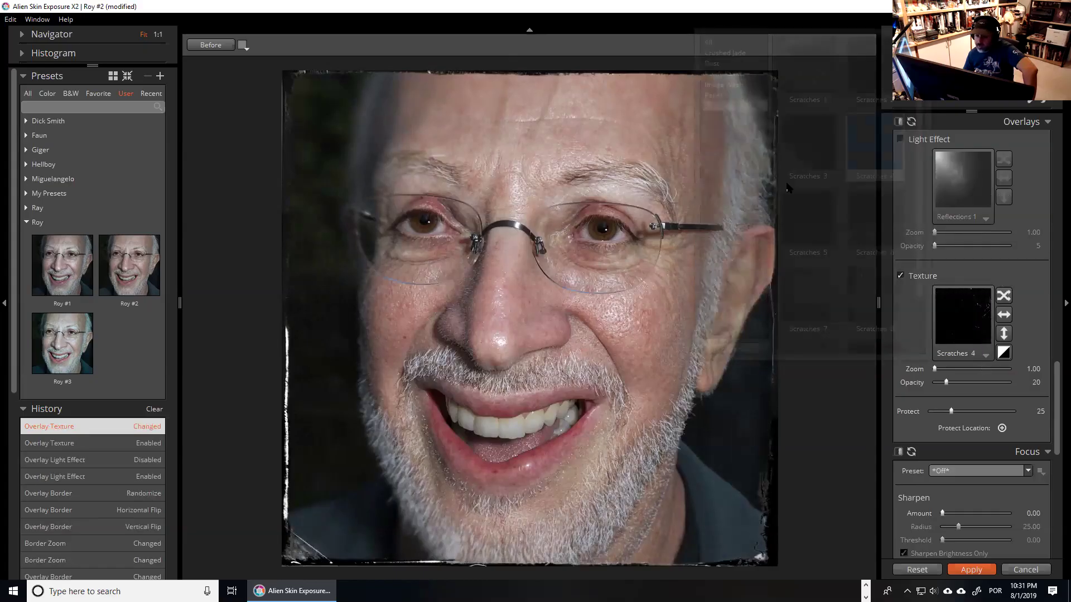
{"action": "left_click", "coordinate": [714, 63]}
{"action": "left_click", "coordinate": [834, 227]}
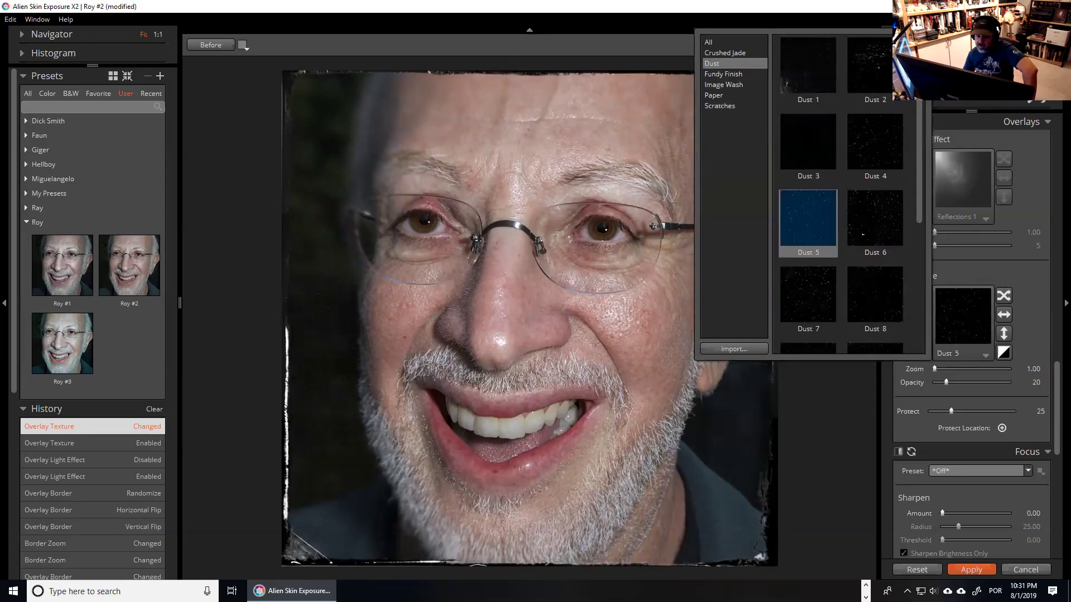
{"action": "left_click", "coordinate": [863, 234]}
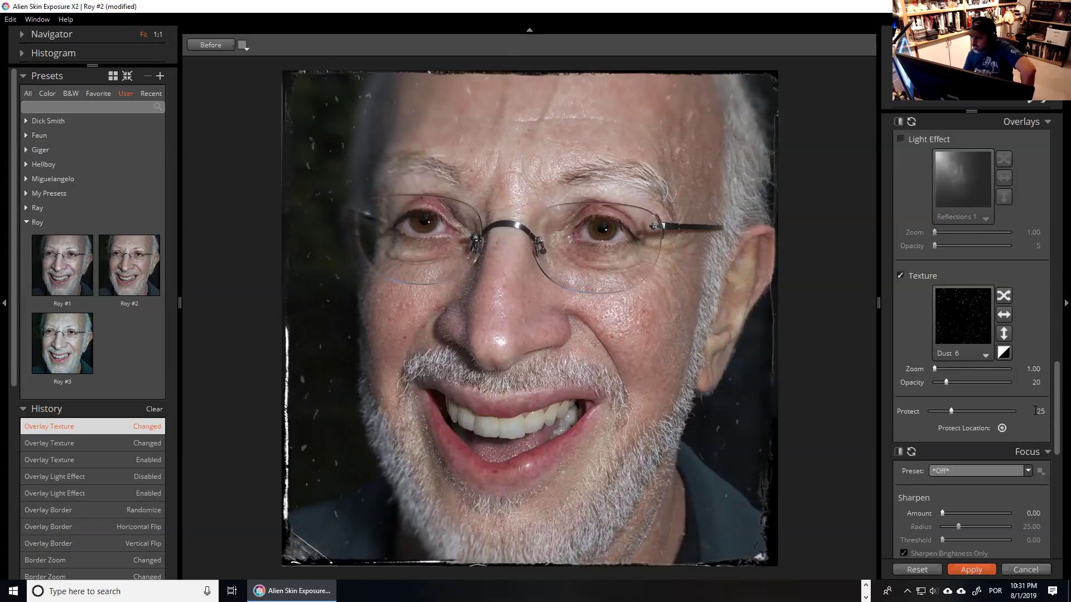
Sharpen the portrait, comparing weaker and stronger amounts and settling on a sharpen amount of 9.02.
{"action": "scroll", "coordinate": [1051, 446], "scroll_direction": "down", "scroll_amount": 2}
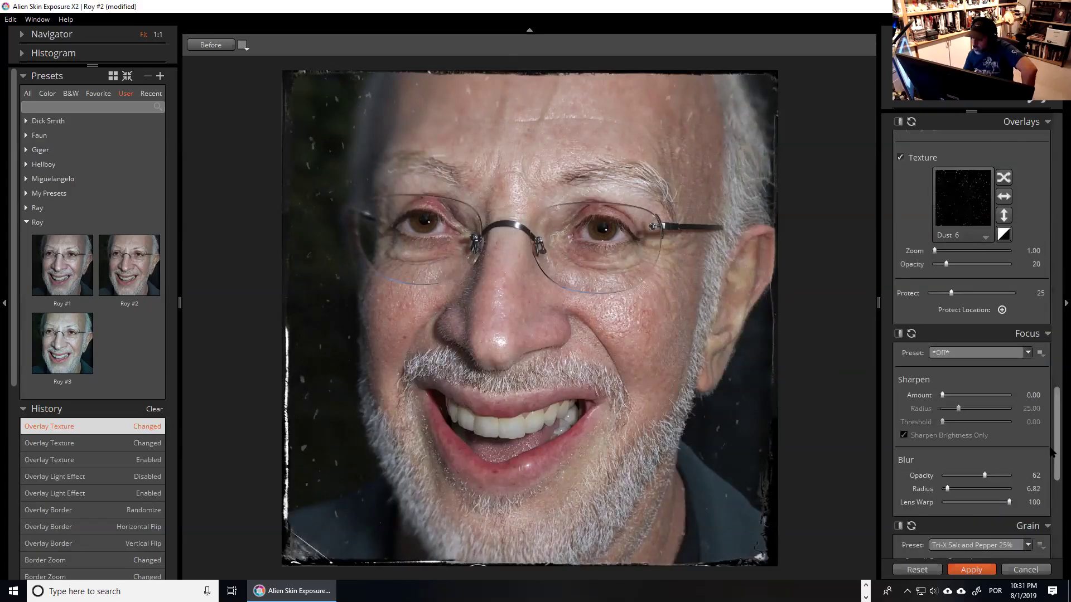
{"action": "scroll", "coordinate": [1051, 452], "scroll_direction": "down", "scroll_amount": 1}
{"action": "scroll", "coordinate": [955, 305], "scroll_direction": "down", "scroll_amount": 1}
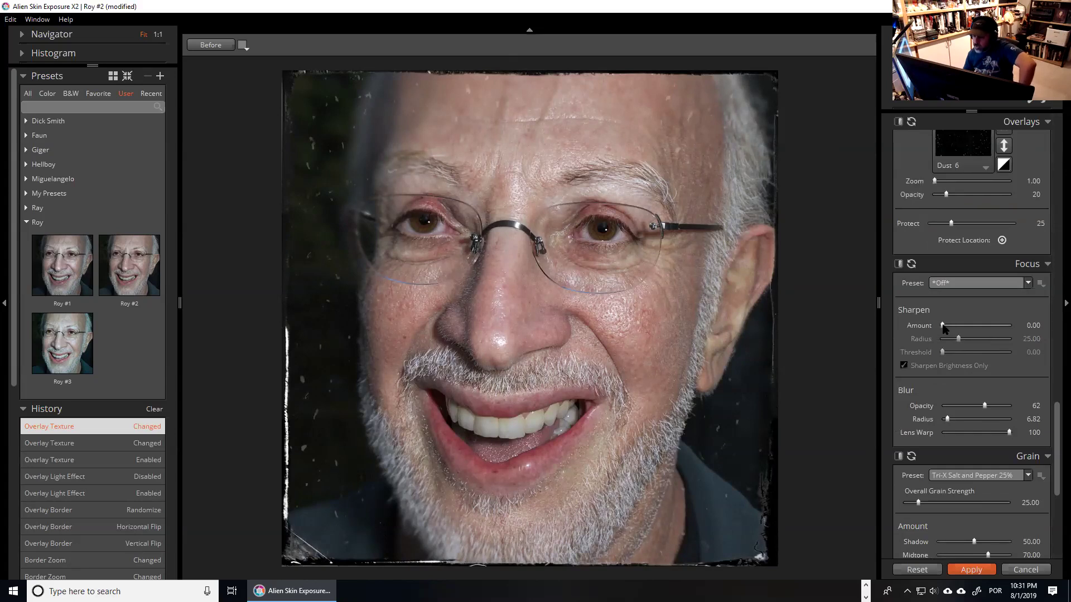
{"action": "left_click", "coordinate": [983, 326]}
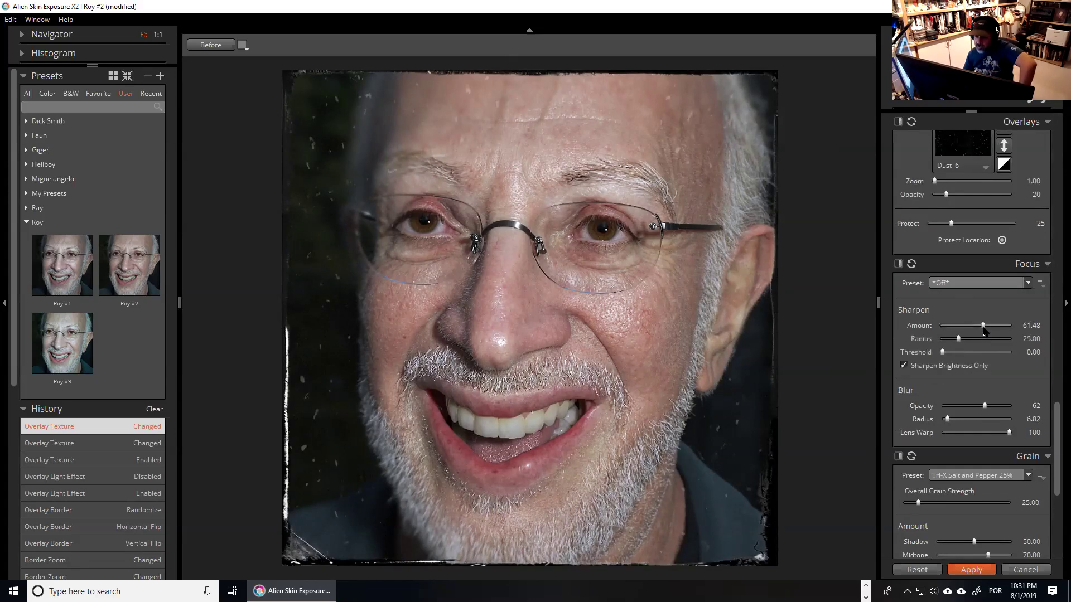
{"action": "left_click_drag", "start_coordinate": [978, 329], "coordinate": [918, 337]}
{"action": "left_click", "coordinate": [953, 329]}
{"action": "left_click_drag", "start_coordinate": [951, 332], "coordinate": [950, 332]}
{"action": "left_click", "coordinate": [1006, 328]}
{"action": "left_click", "coordinate": [963, 325]}
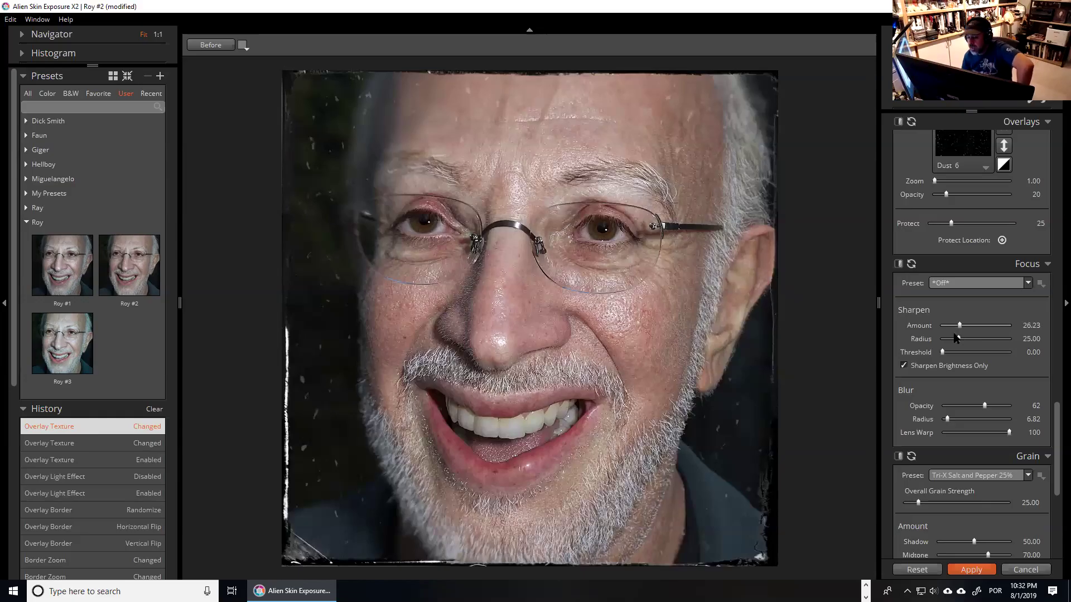
{"action": "left_click_drag", "start_coordinate": [958, 337], "coordinate": [952, 337]}
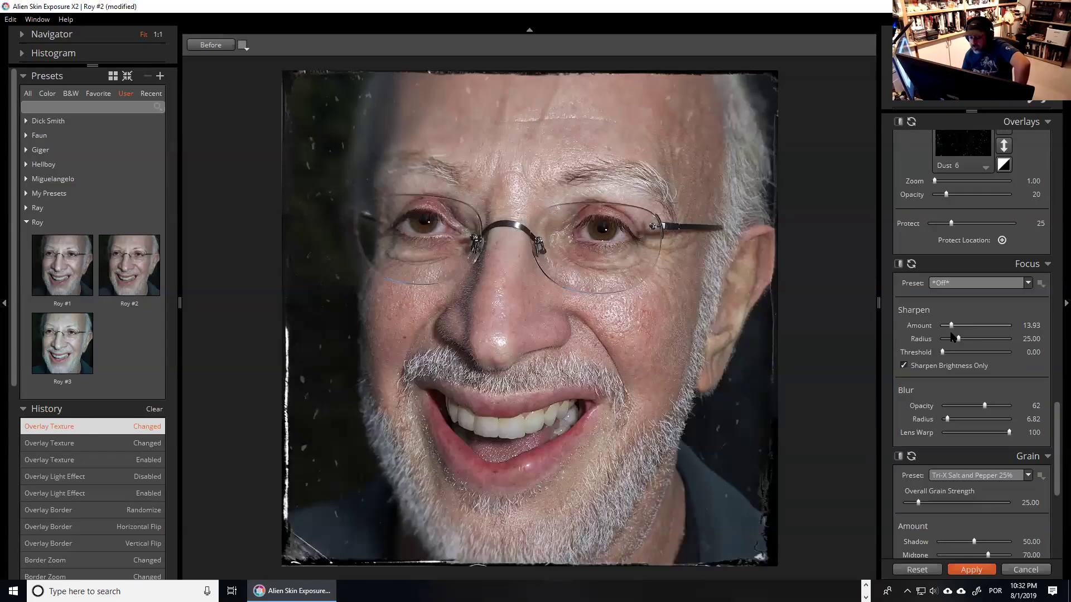
{"action": "left_click_drag", "start_coordinate": [952, 336], "coordinate": [951, 336]}
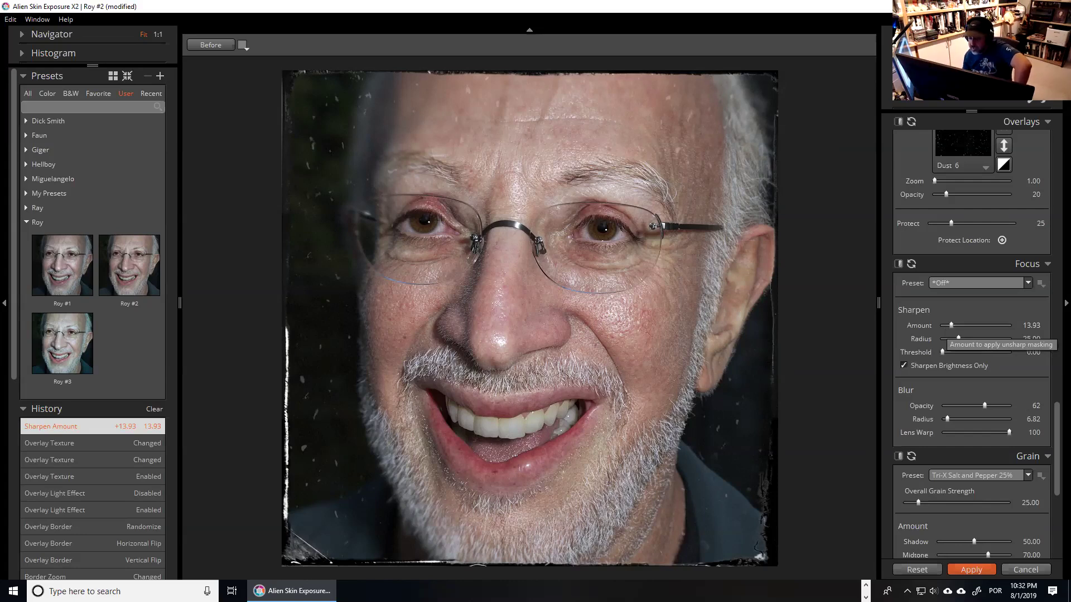
{"action": "left_click", "coordinate": [947, 325]}
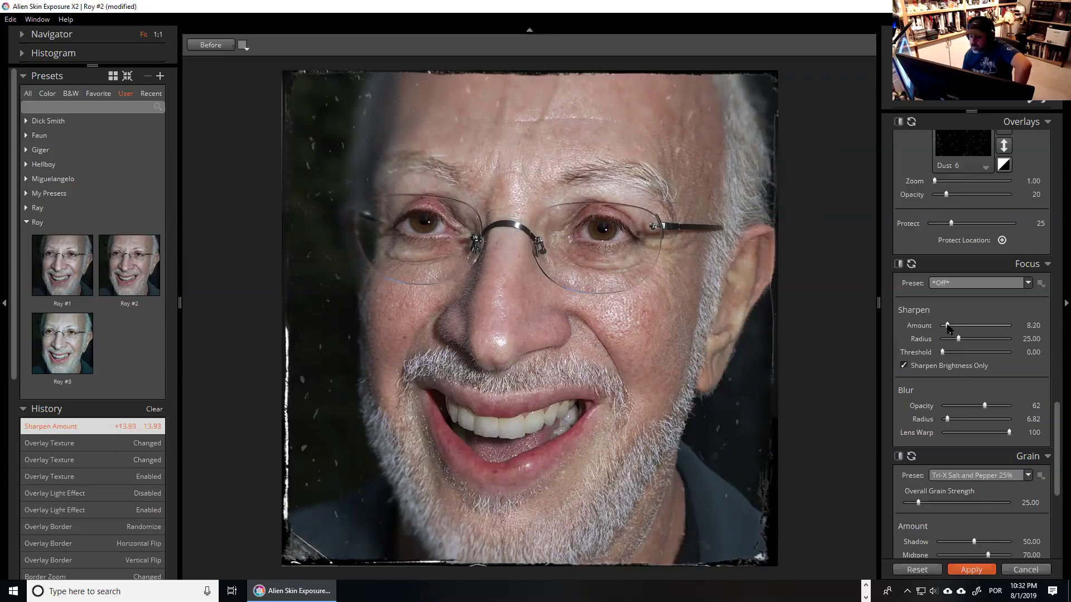
{"action": "left_click", "coordinate": [948, 327]}
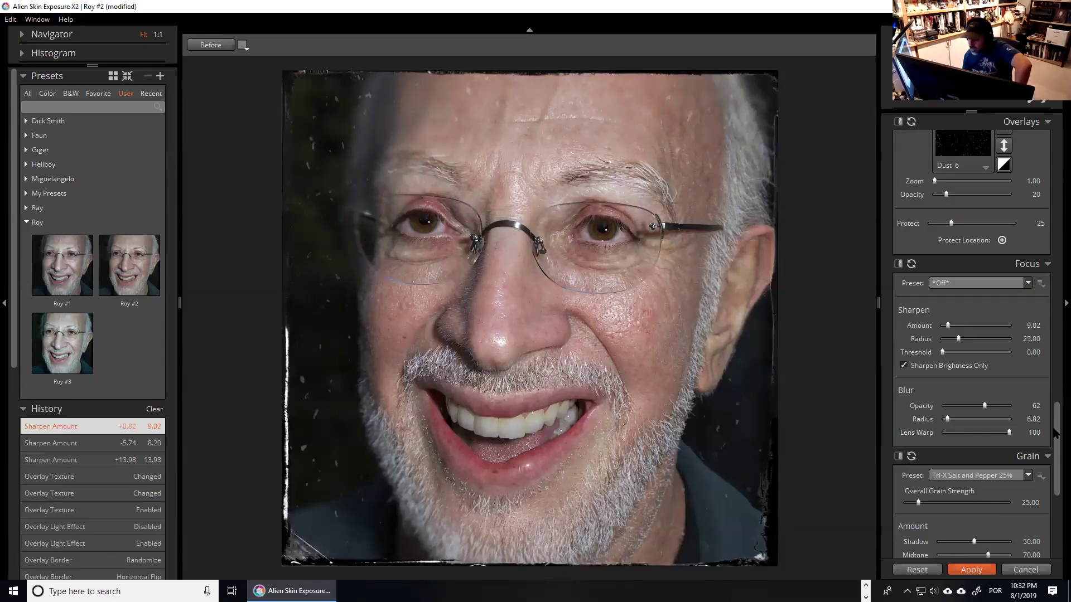
Compare the focus blur with its lens warp at 0, and restore the lens warp to 100.
{"action": "scroll", "coordinate": [1054, 432], "scroll_direction": "down", "scroll_amount": 2}
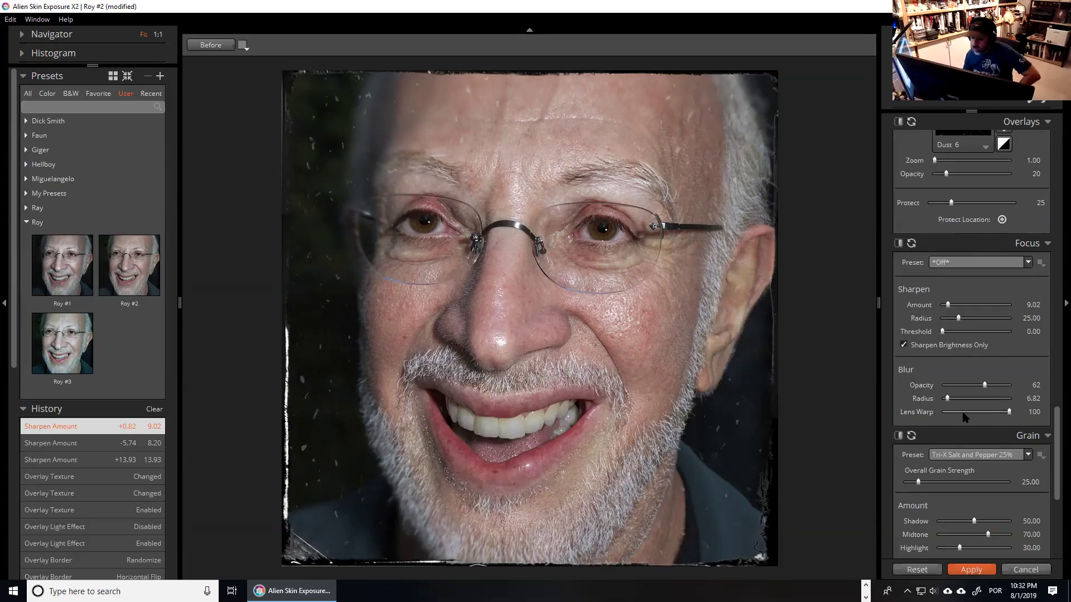
{"action": "left_click", "coordinate": [938, 417]}
{"action": "left_click", "coordinate": [948, 412]}
{"action": "left_click_drag", "start_coordinate": [1042, 416], "coordinate": [1041, 418]}
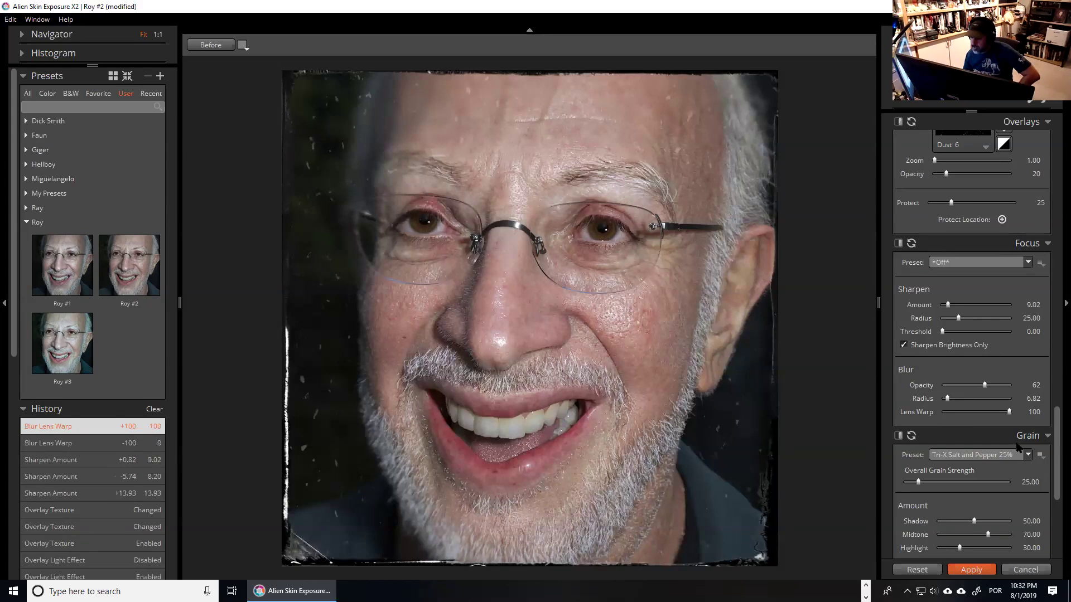
Turn off the Bokeh effect on the portrait.
{"action": "scroll", "coordinate": [1054, 445], "scroll_direction": "down", "scroll_amount": 3}
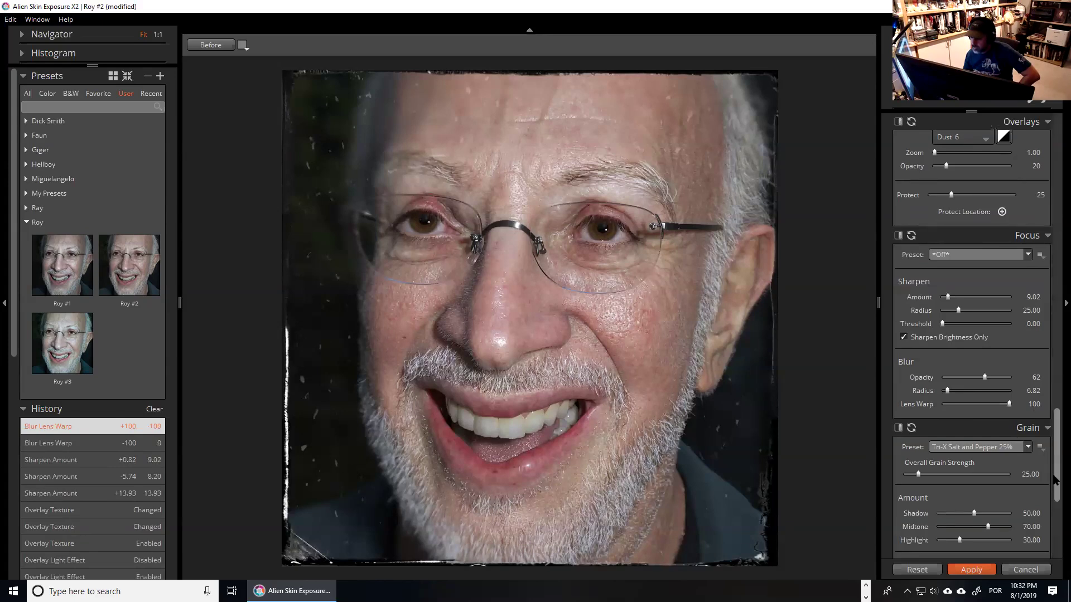
{"action": "scroll", "coordinate": [1054, 506], "scroll_direction": "down", "scroll_amount": 1}
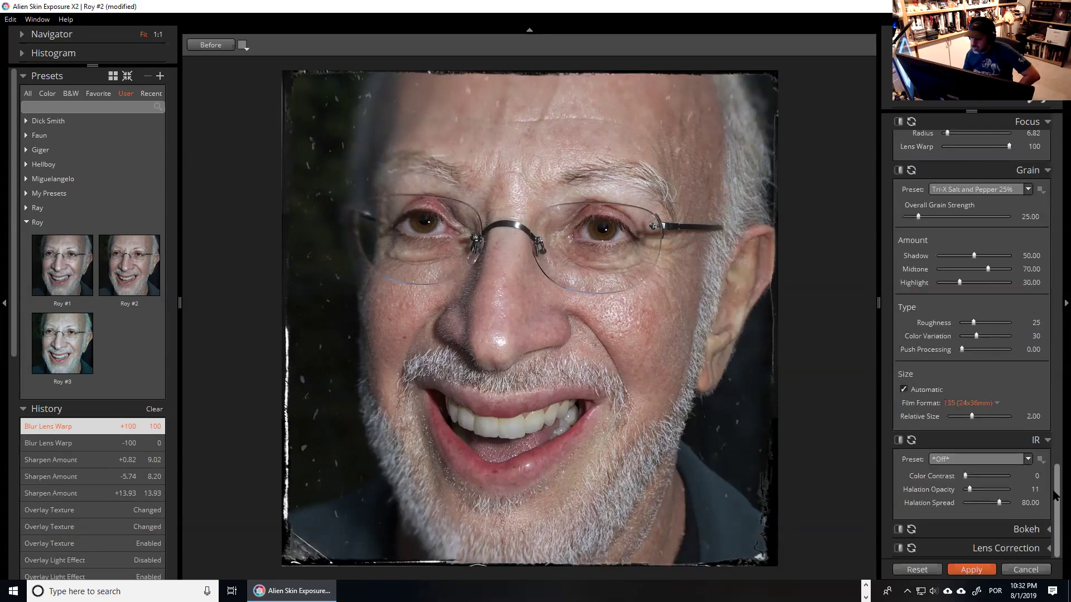
{"action": "scroll", "coordinate": [1055, 505], "scroll_direction": "down", "scroll_amount": 1}
{"action": "scroll", "coordinate": [1054, 506], "scroll_direction": "down", "scroll_amount": 1}
{"action": "left_click", "coordinate": [898, 529]}
Set the focus blur's radius to 100 and its opacity to 100.
{"action": "left_click_drag", "start_coordinate": [1054, 492], "coordinate": [1053, 423]}
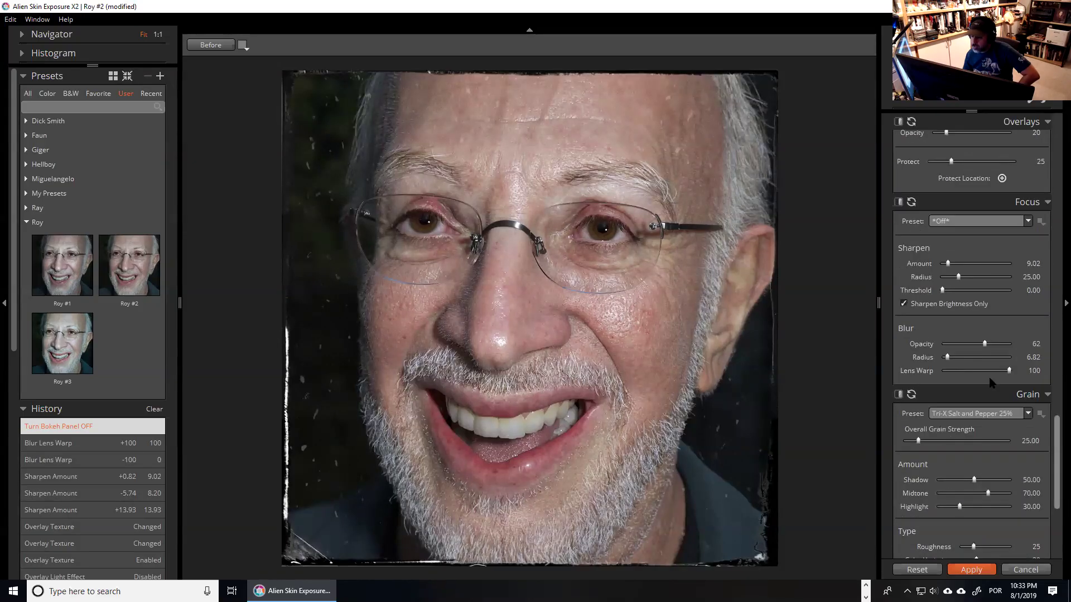
{"action": "double_click", "coordinate": [916, 373]}
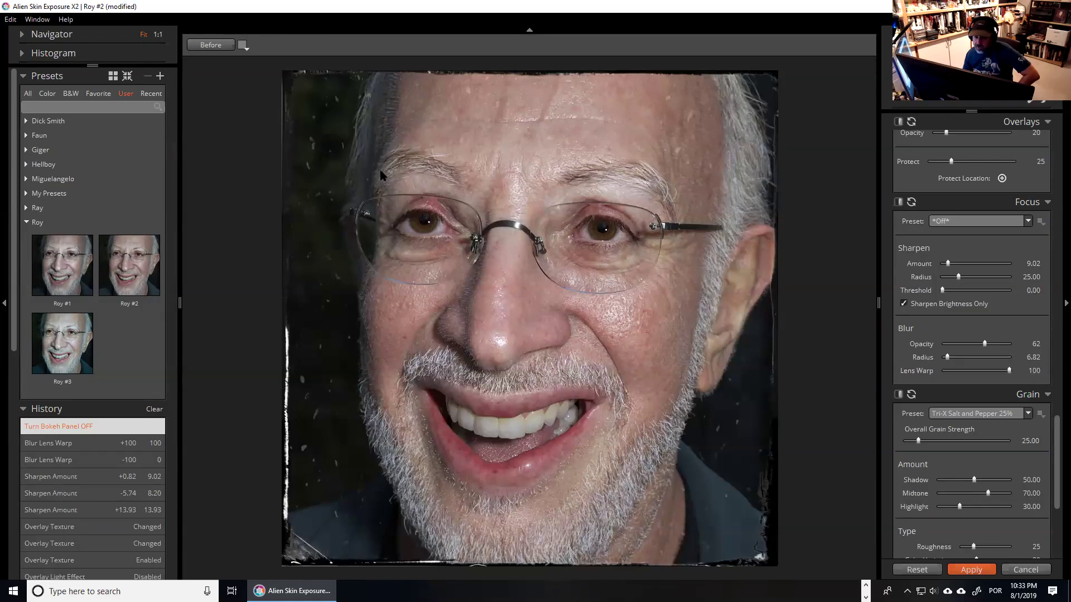
{"action": "left_click_drag", "start_coordinate": [946, 357], "coordinate": [977, 357]}
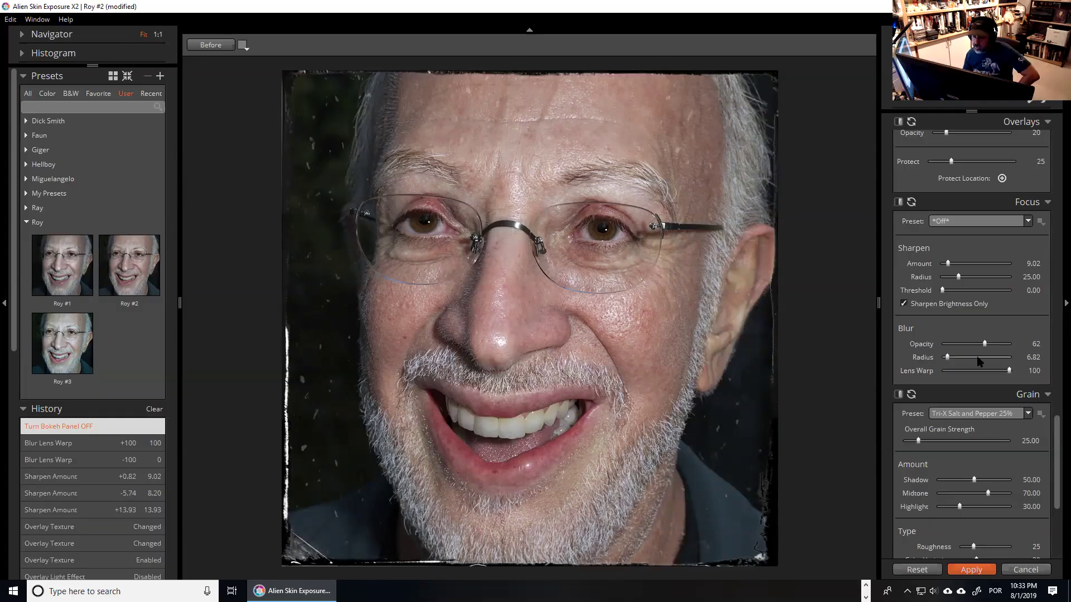
{"action": "left_click", "coordinate": [1026, 357]}
{"action": "type", "text": "100"}
{"action": "key", "text": "Return"}
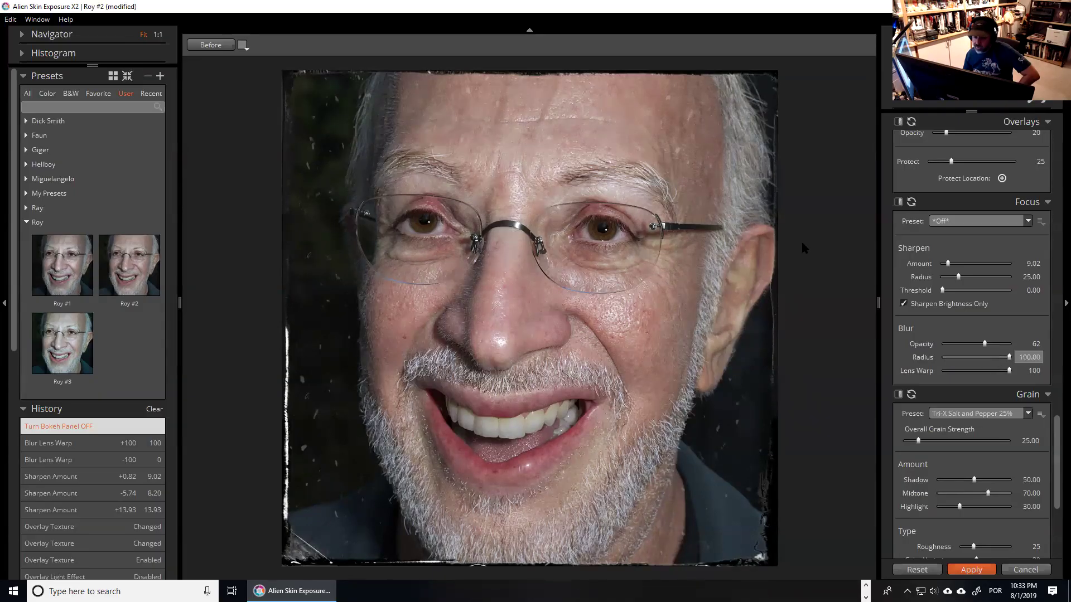
{"action": "left_click_drag", "start_coordinate": [985, 346], "coordinate": [1010, 346]}
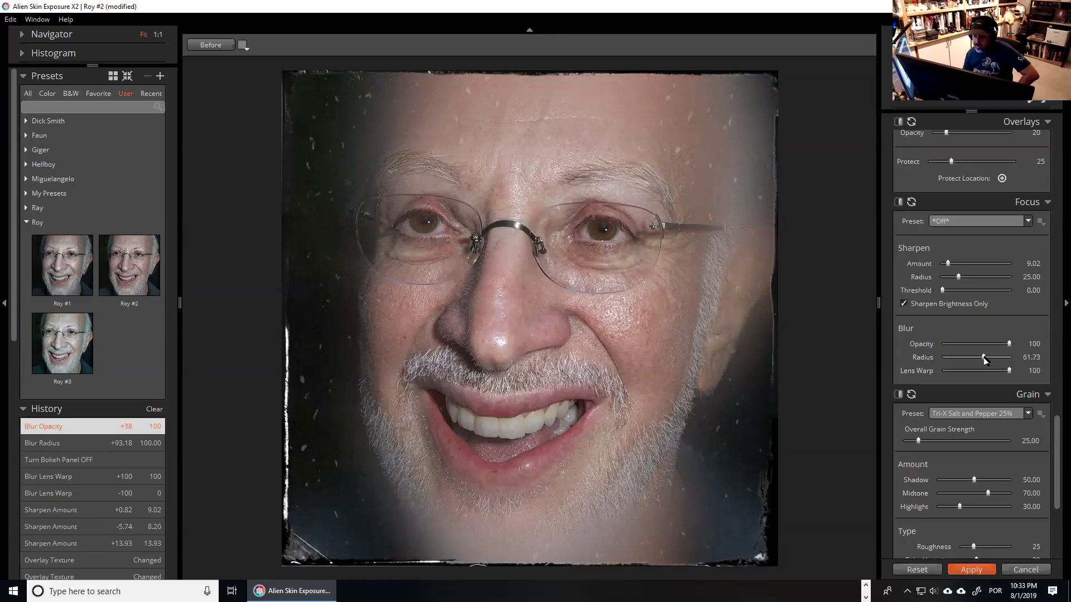
Reduce the focus blur's radius to 22.63 and compare lower lens warp values, returning lens warp to 100.
{"action": "left_click_drag", "start_coordinate": [963, 357], "coordinate": [816, 356]}
{"action": "left_click", "coordinate": [957, 372]}
{"action": "left_click_drag", "start_coordinate": [943, 372], "coordinate": [1031, 378]}
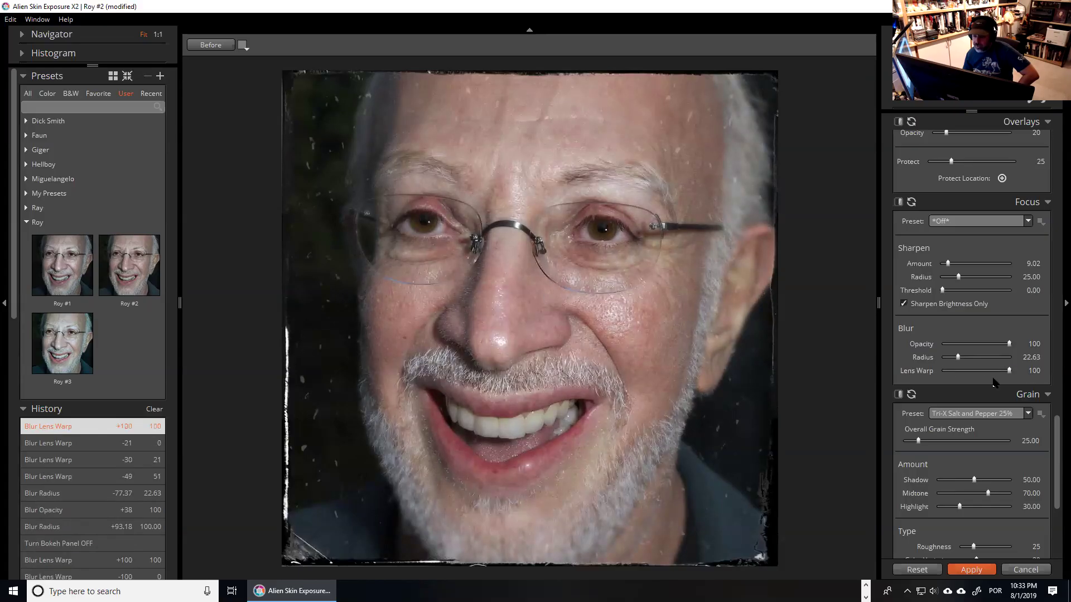
{"action": "left_click_drag", "start_coordinate": [985, 372], "coordinate": [1021, 370]}
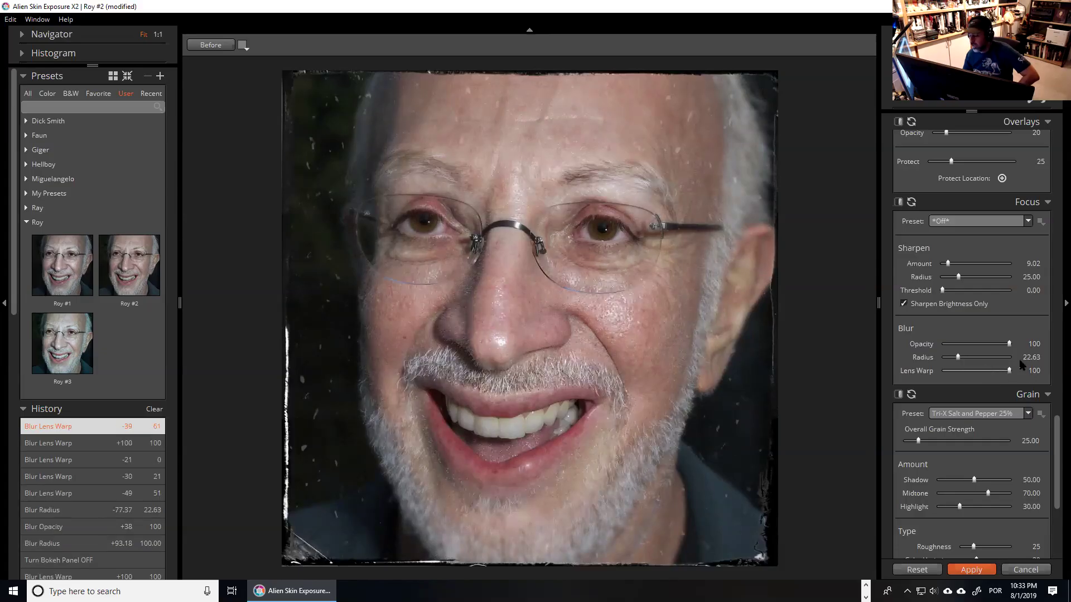
Set the focus blur's radius to 10.98 and its opacity to 0.
{"action": "left_click_drag", "start_coordinate": [956, 363], "coordinate": [950, 362]}
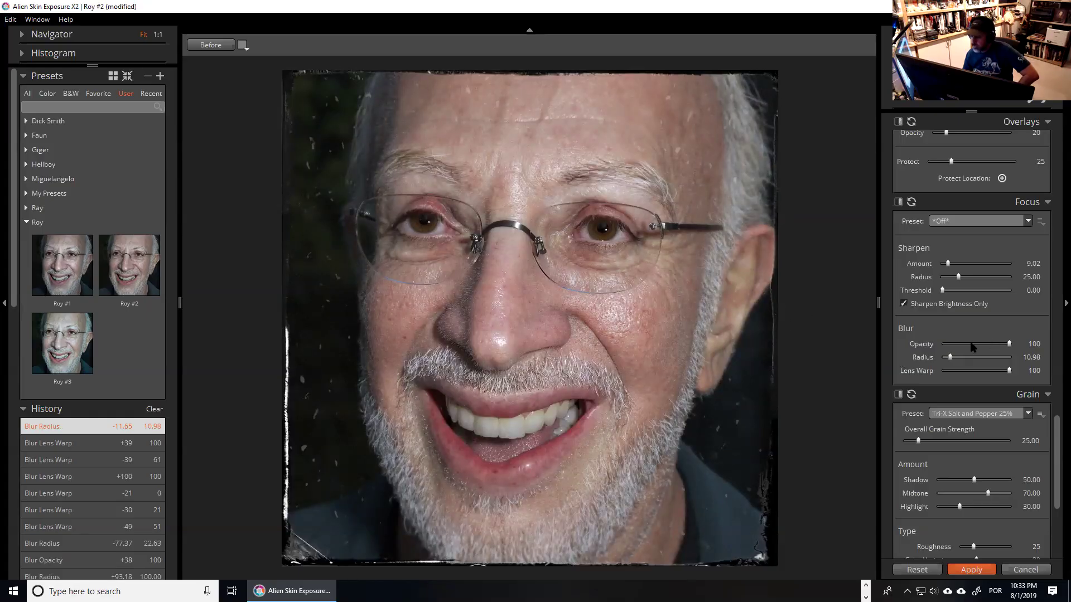
{"action": "double_click", "coordinate": [919, 347]}
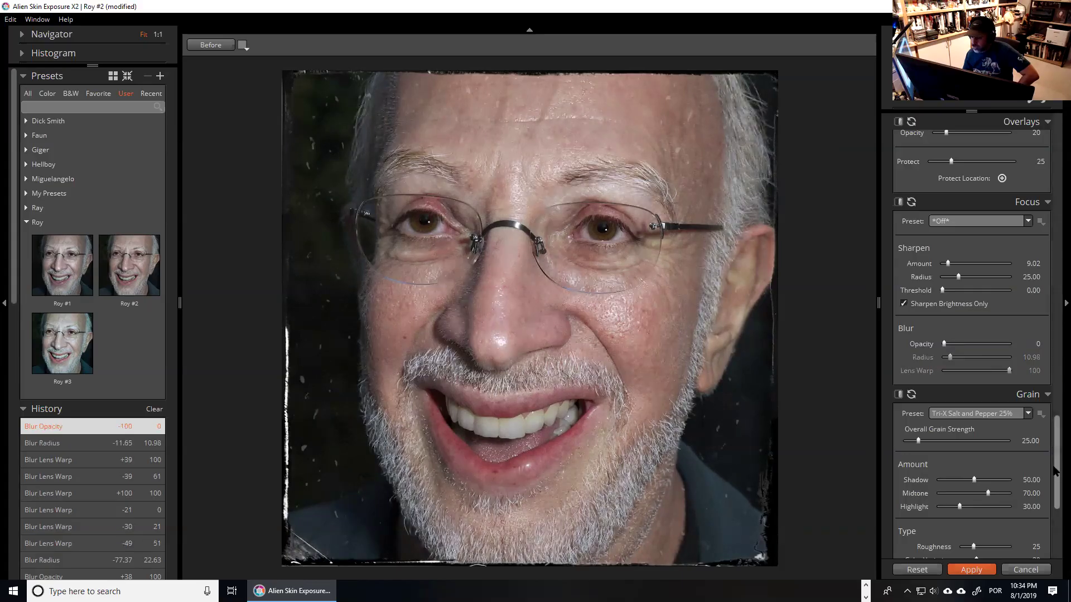
Expand the Bokeh settings and turn the Bokeh effect back on.
{"action": "scroll", "coordinate": [1056, 472], "scroll_direction": "down", "scroll_amount": 3}
{"action": "scroll", "coordinate": [1054, 493], "scroll_direction": "down", "scroll_amount": 2}
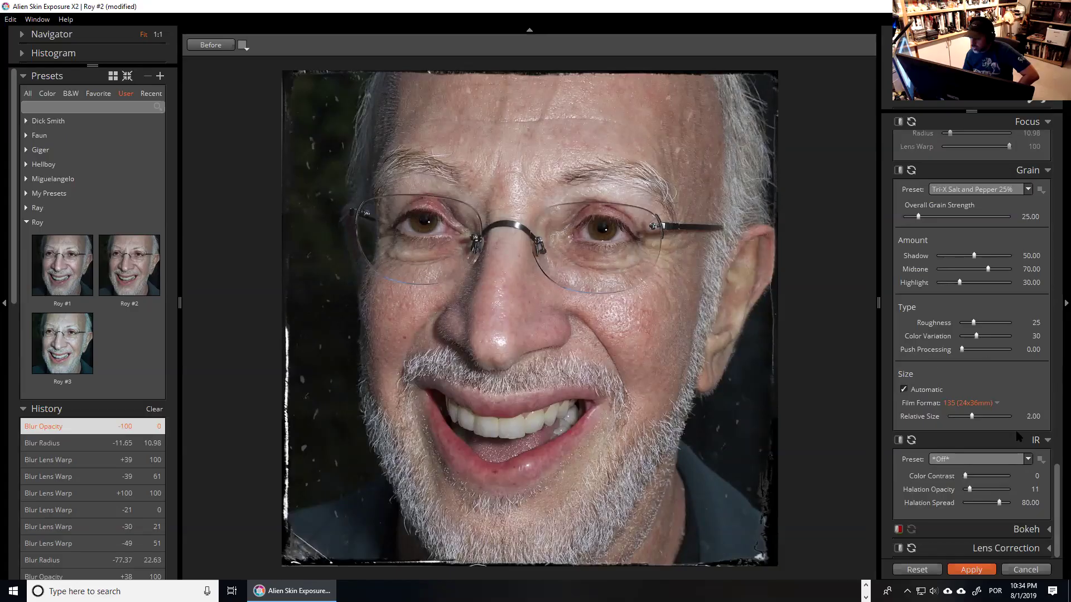
{"action": "left_click", "coordinate": [1049, 529]}
{"action": "scroll", "coordinate": [968, 246], "scroll_direction": "down", "scroll_amount": 5}
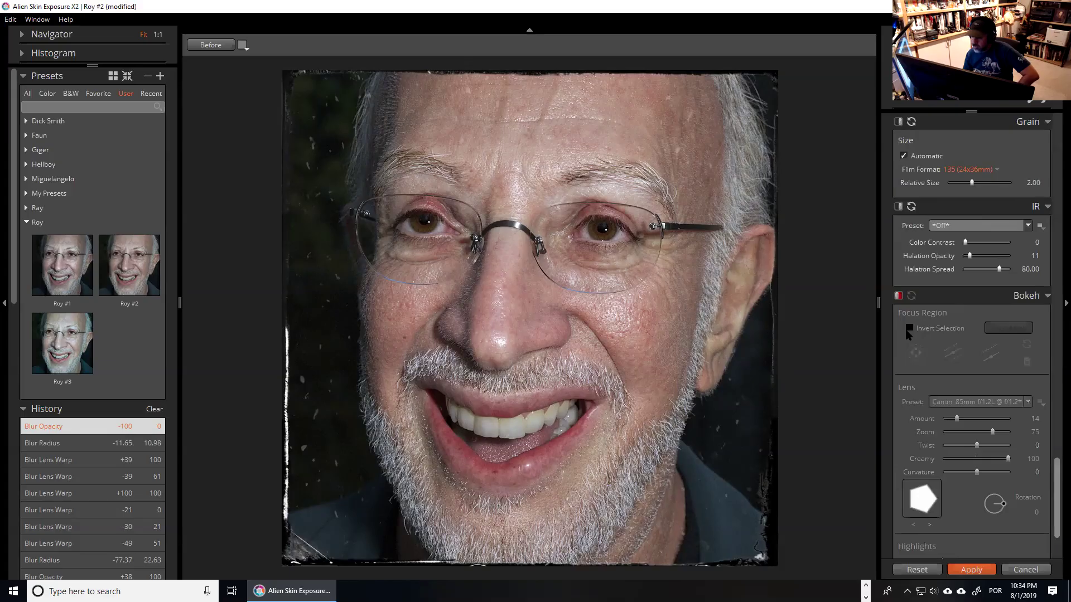
{"action": "scroll", "coordinate": [968, 246], "scroll_direction": "down", "scroll_amount": 1}
{"action": "left_click", "coordinate": [928, 368]}
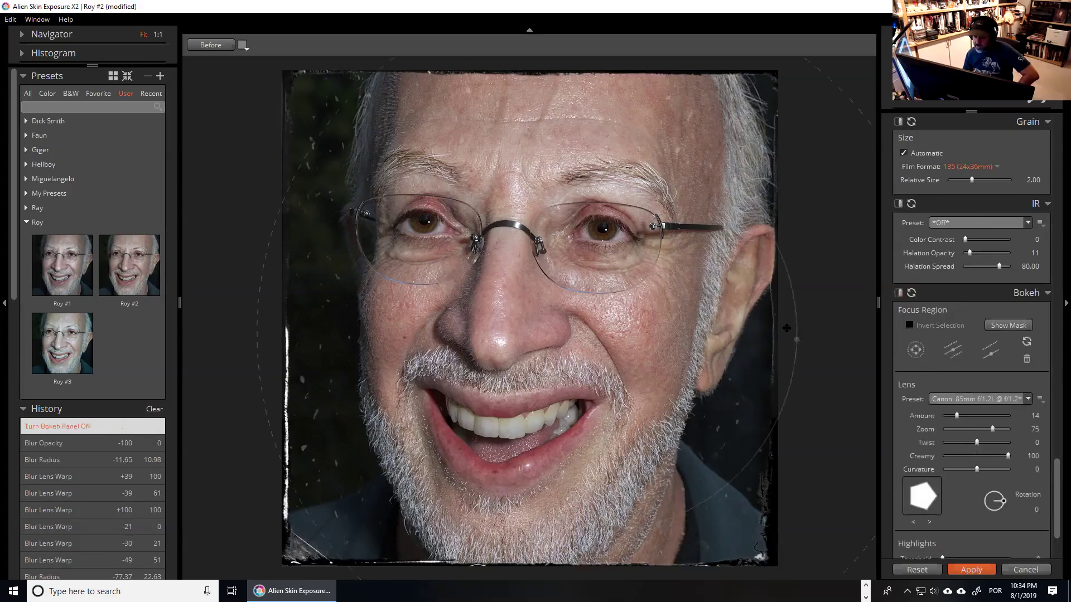
Adjust the bokeh focus region to fit around the face and set the bokeh amount to 100.
{"action": "left_click_drag", "start_coordinate": [786, 328], "coordinate": [766, 384]}
{"action": "left_click_drag", "start_coordinate": [775, 318], "coordinate": [725, 319]}
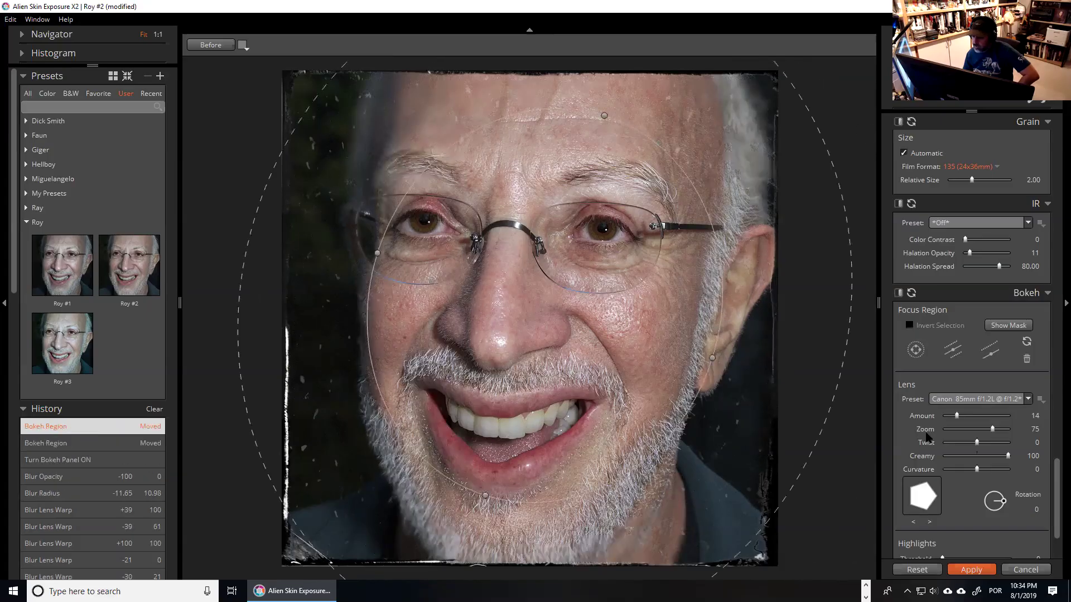
{"action": "left_click_drag", "start_coordinate": [956, 416], "coordinate": [1053, 419]}
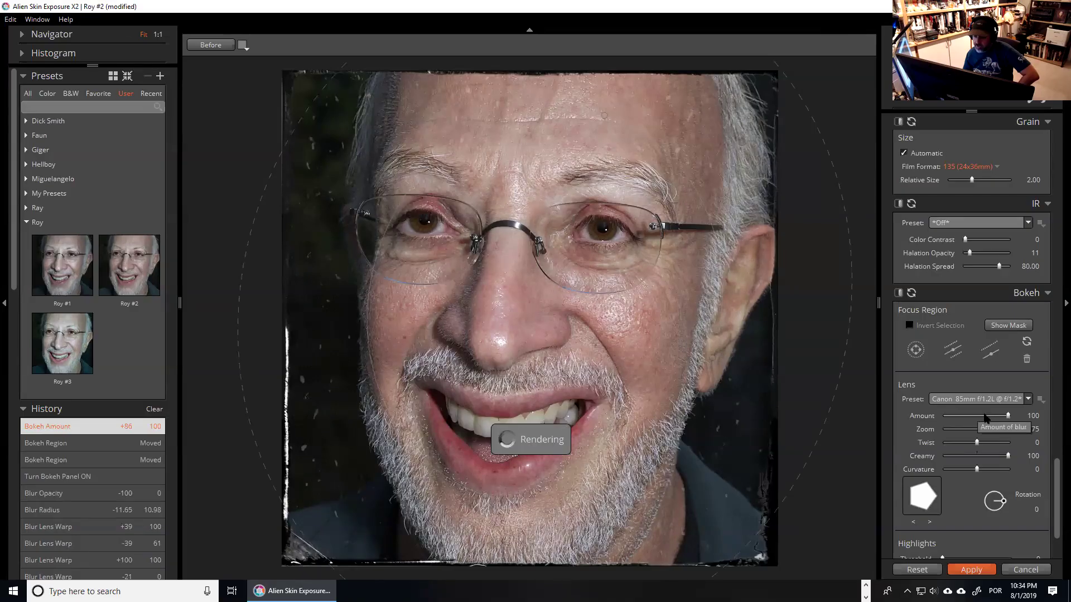
Reduce the bokeh amount to 31.
{"action": "left_click", "coordinate": [984, 416]}
{"action": "left_click", "coordinate": [973, 416]}
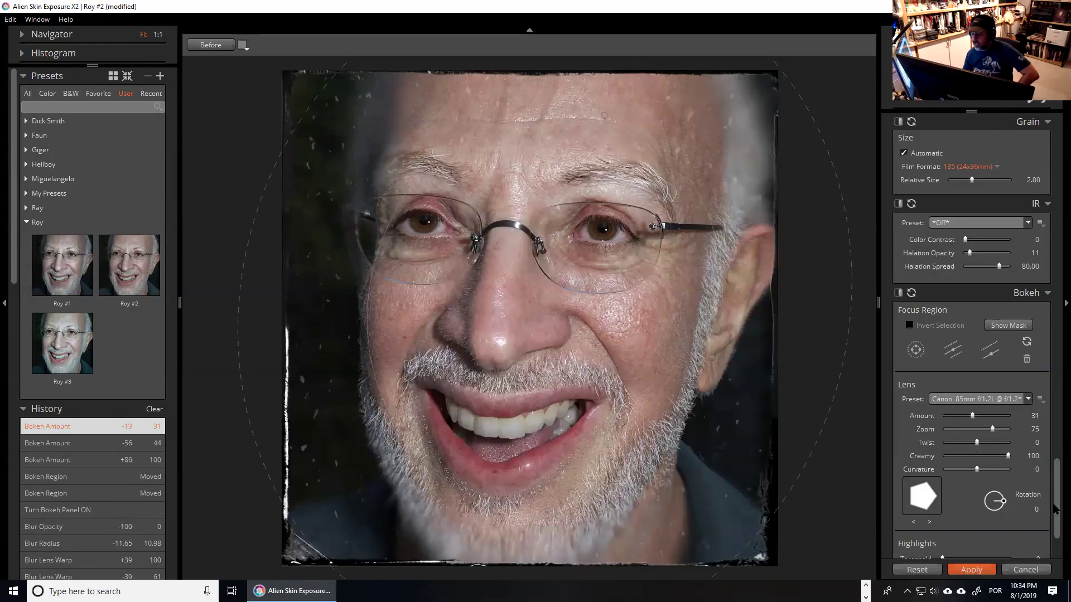
{"action": "scroll", "coordinate": [1055, 509], "scroll_direction": "up", "scroll_amount": 10}
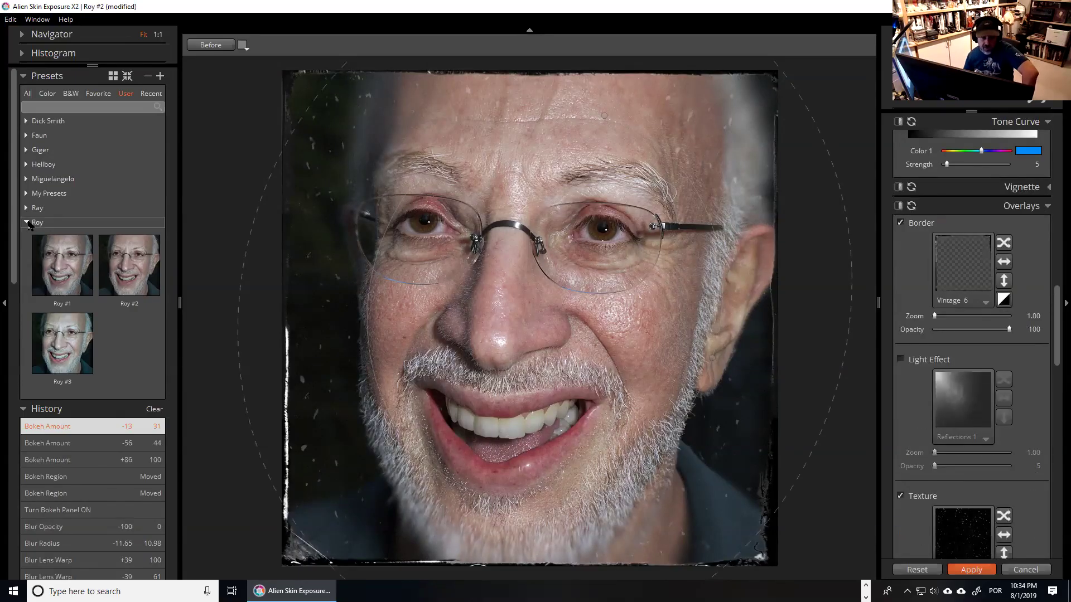
Collapse the Roy preset group and expand the Dick Smith group in the user presets.
{"action": "left_click", "coordinate": [45, 222]}
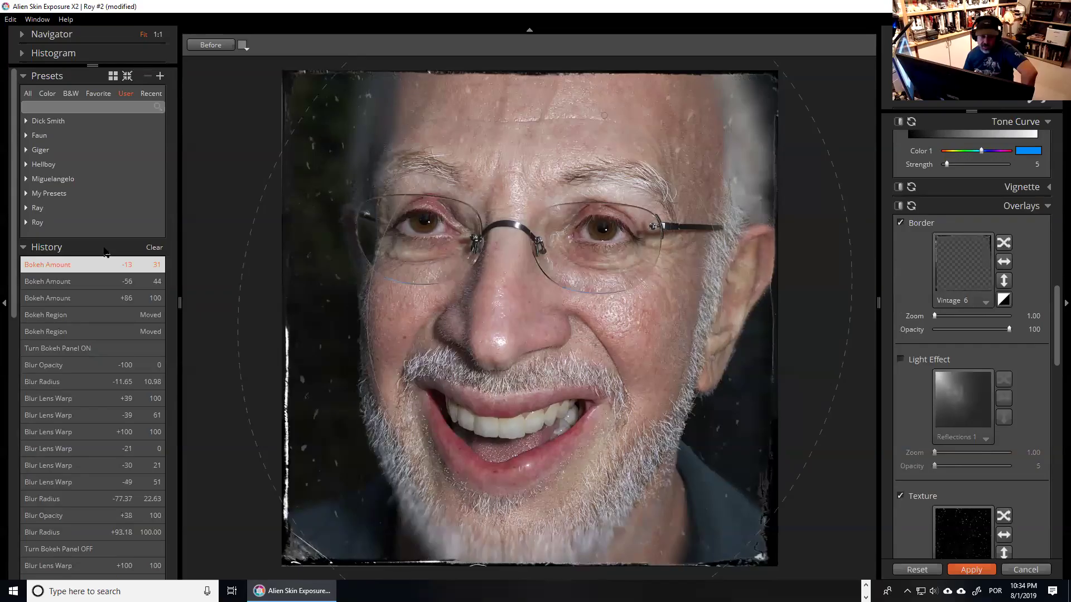
{"action": "left_click", "coordinate": [26, 121]}
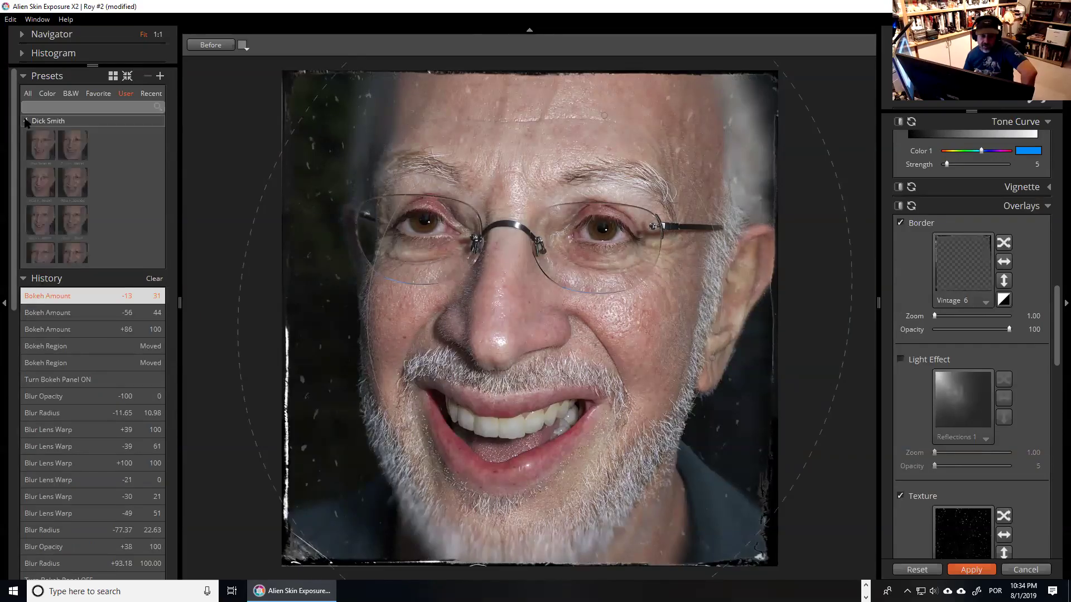
{"action": "left_click", "coordinate": [82, 171]}
{"action": "left_click", "coordinate": [115, 170]}
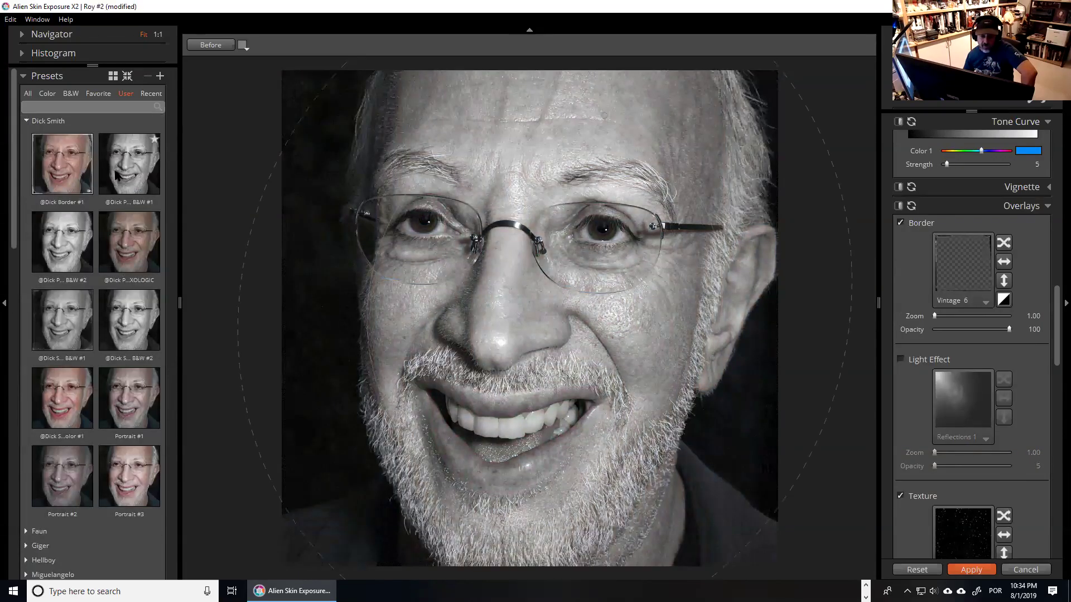
Compare the Dick Smith border, portrait and clay presets on the portrait, both in color and in black and white.
{"action": "left_click", "coordinate": [52, 136]}
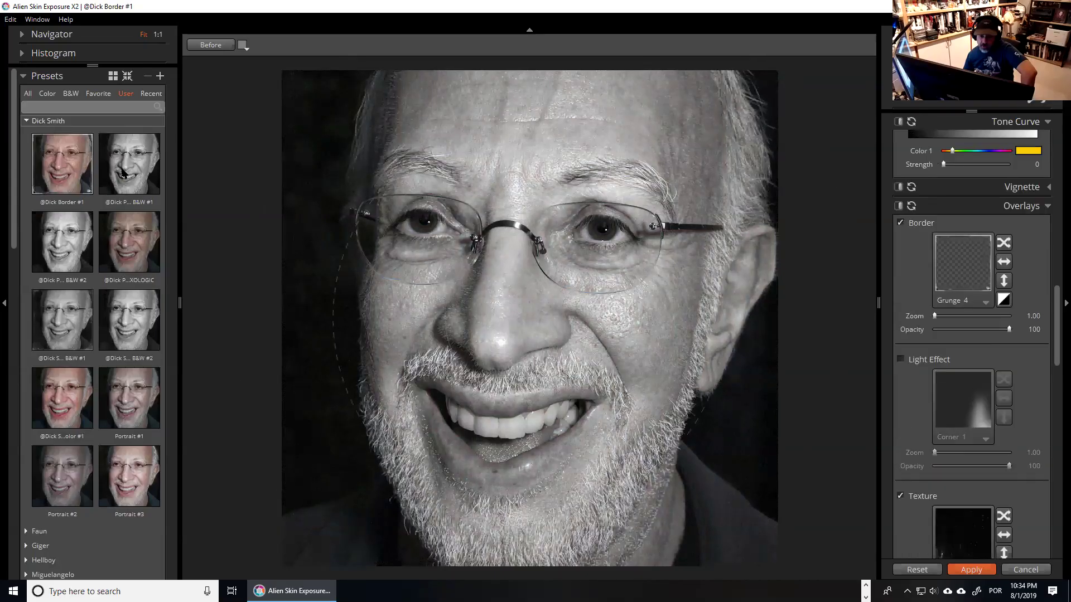
{"action": "left_click", "coordinate": [122, 171]}
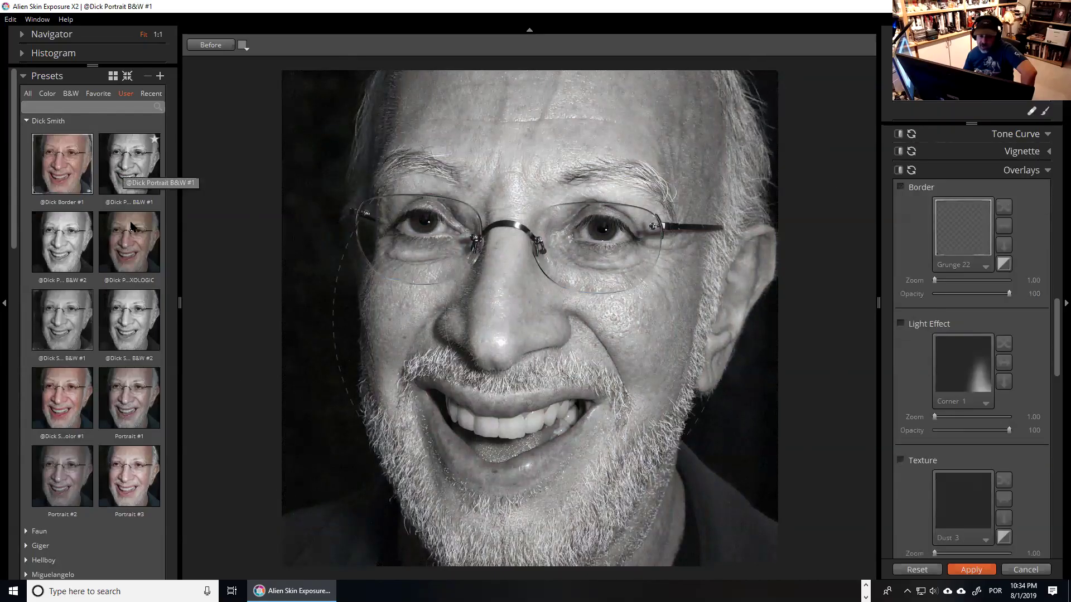
{"action": "left_click", "coordinate": [133, 226]}
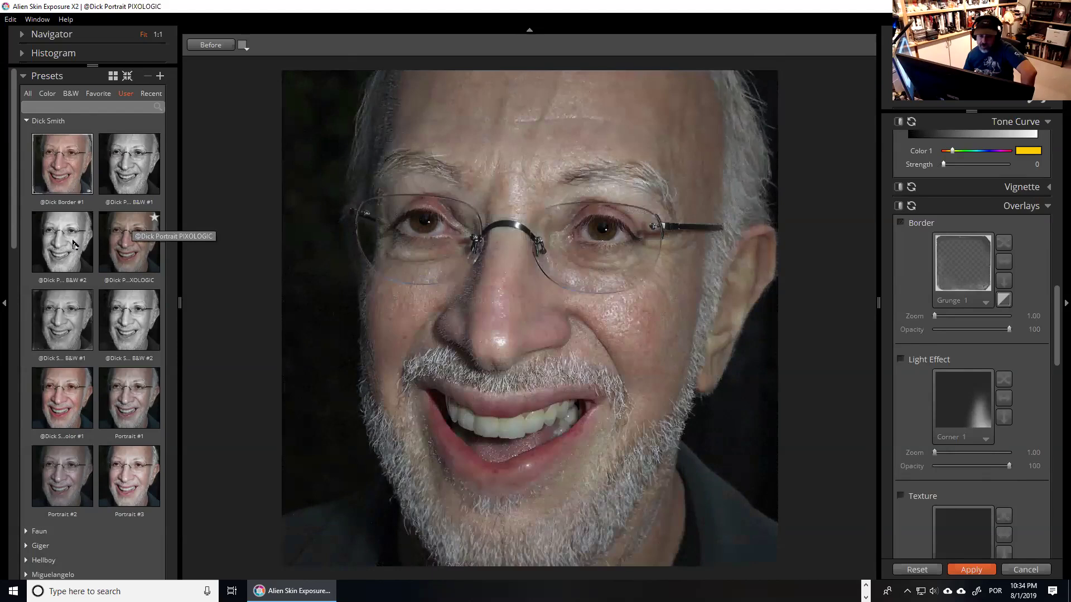
{"action": "left_click", "coordinate": [74, 244]}
{"action": "left_click", "coordinate": [75, 305]}
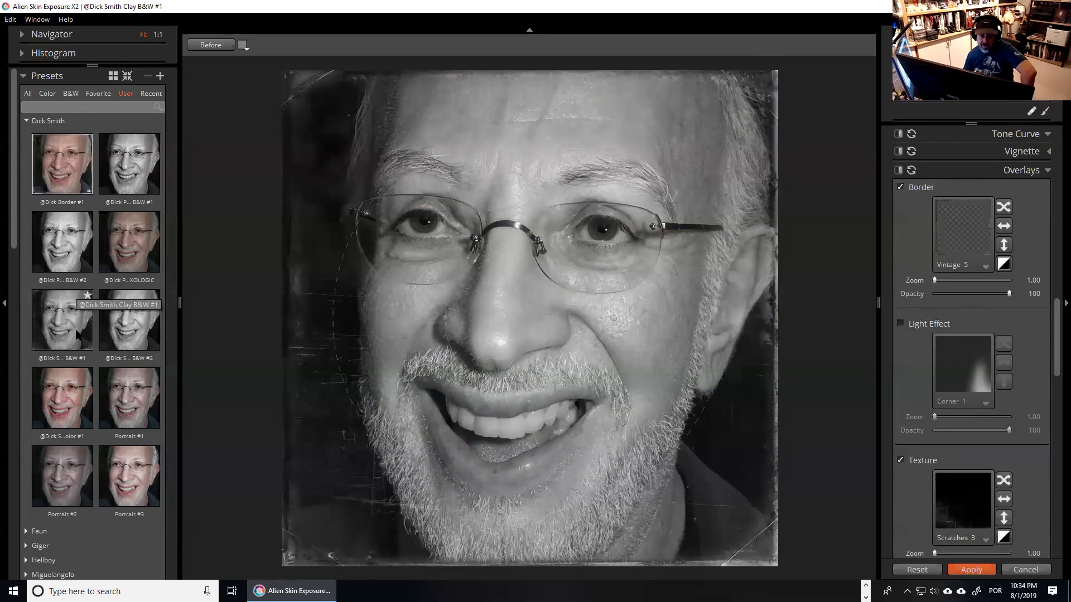
{"action": "left_click", "coordinate": [74, 383]}
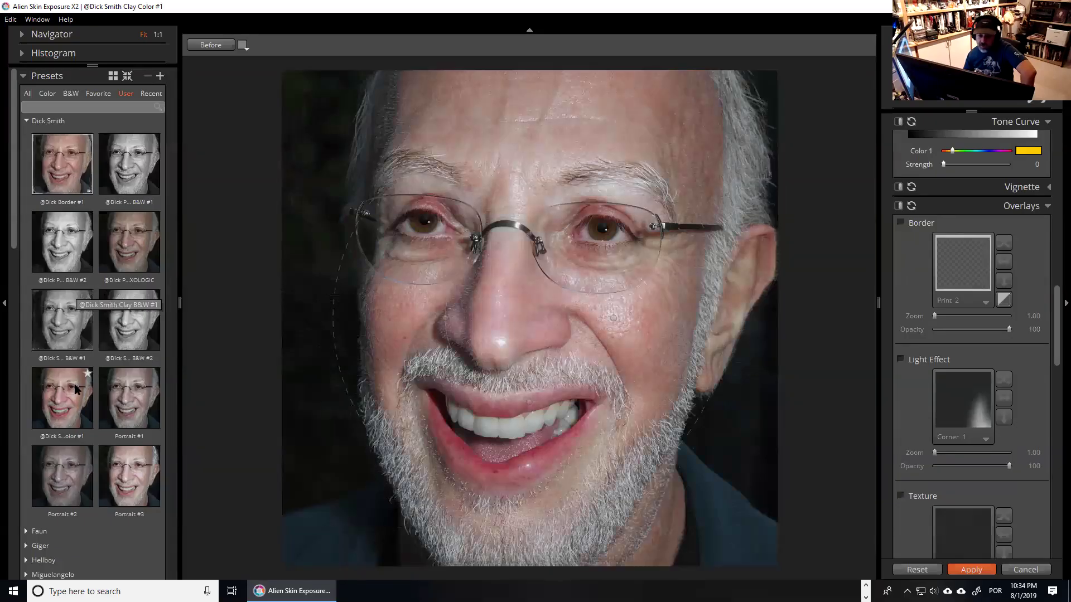
{"action": "left_click", "coordinate": [127, 401]}
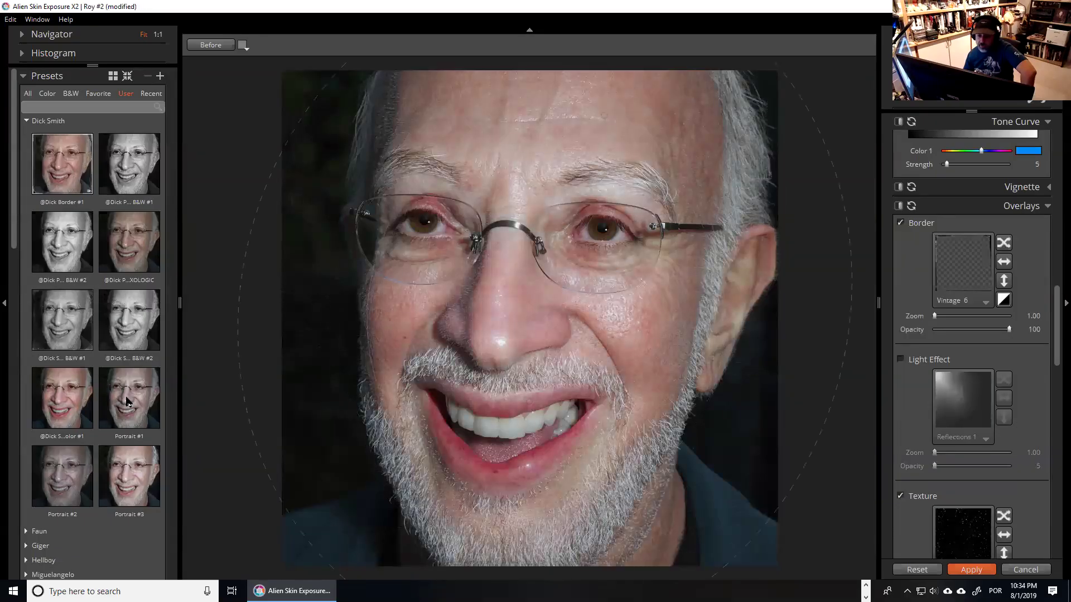
{"action": "left_click", "coordinate": [127, 404]}
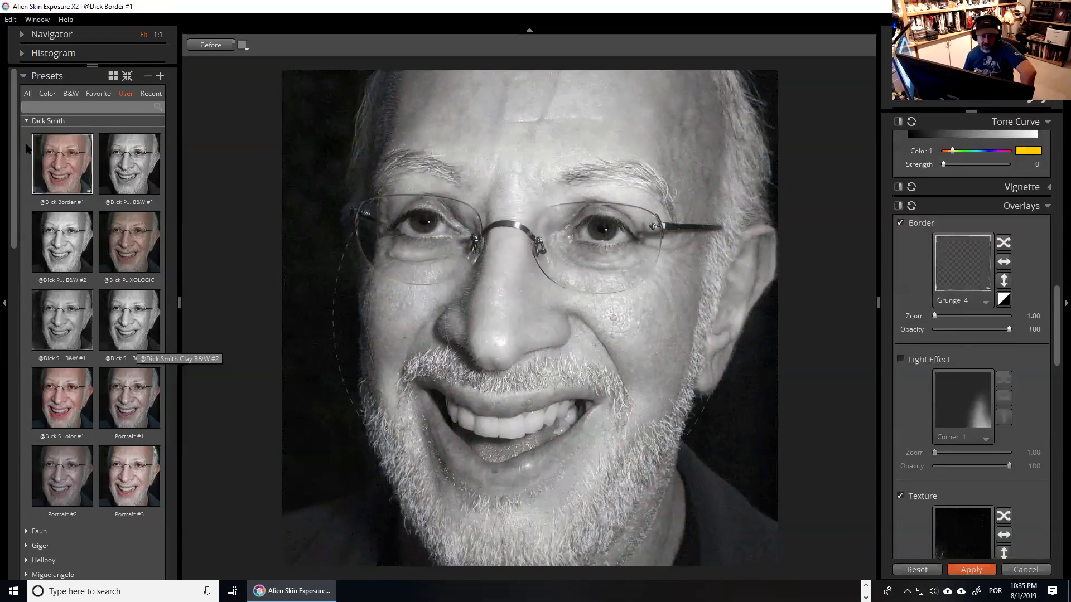
Collapse the Dick Smith group and look through the Faun, Giger and Miguelangelo user preset groups.
{"action": "left_click", "coordinate": [26, 120]}
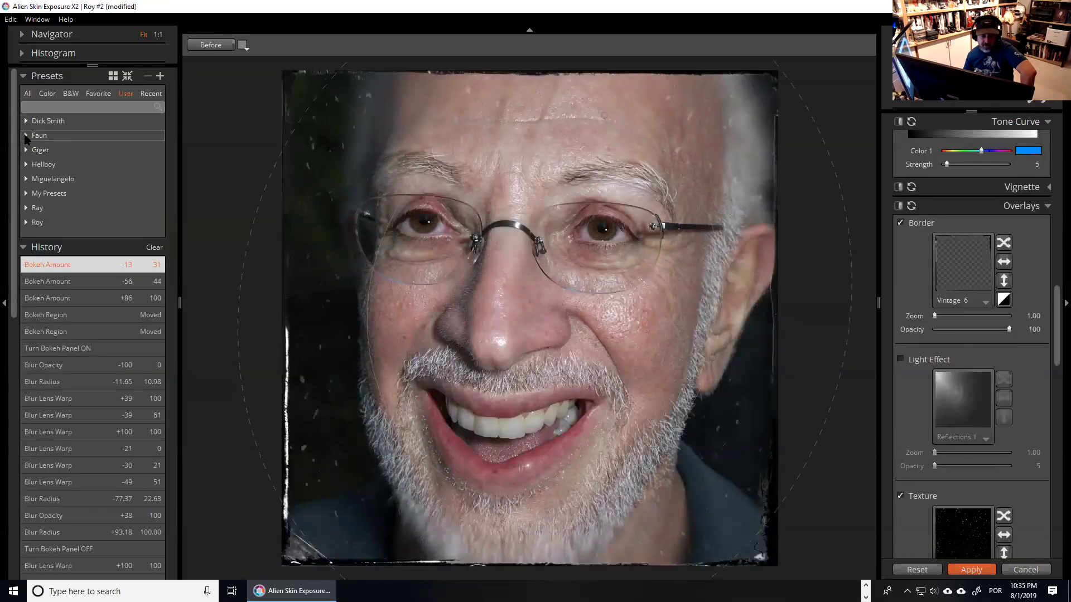
{"action": "left_click", "coordinate": [26, 135]}
{"action": "left_click", "coordinate": [26, 136]}
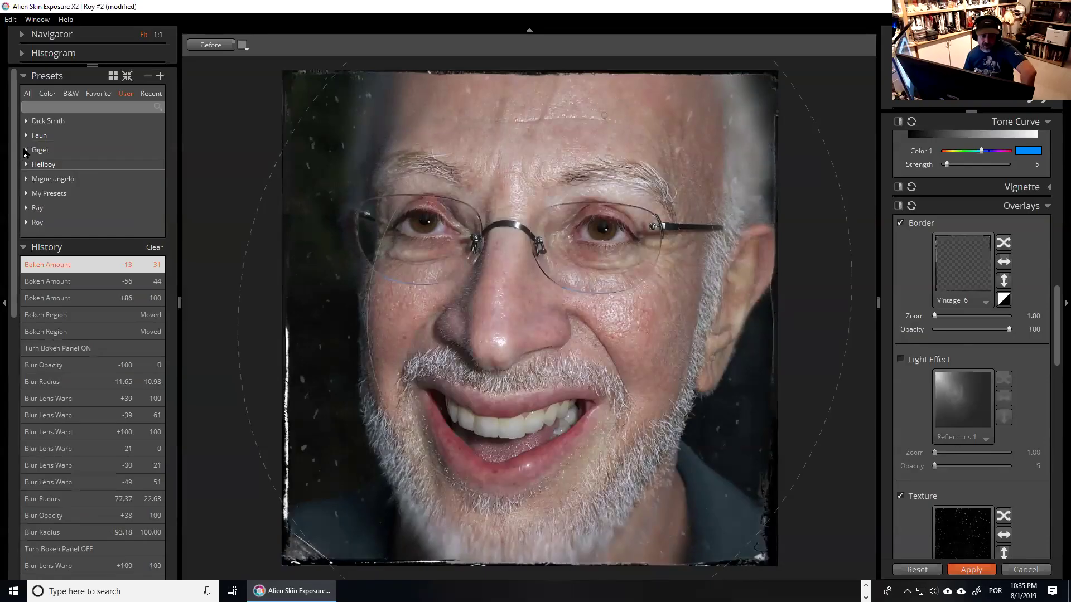
{"action": "left_click", "coordinate": [26, 150]}
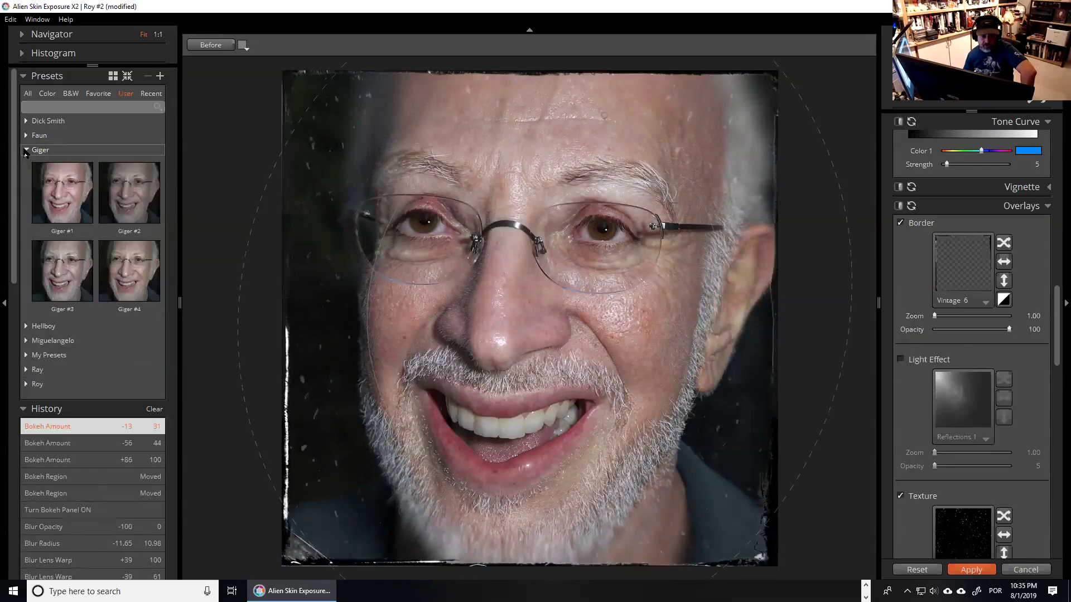
{"action": "left_click", "coordinate": [25, 151]}
{"action": "left_click", "coordinate": [26, 179]}
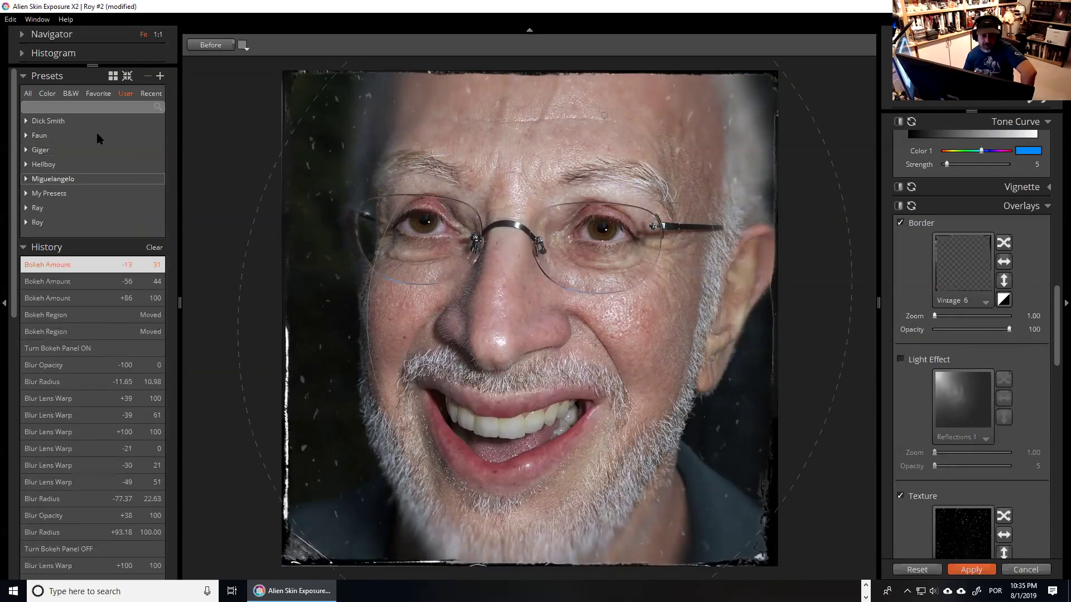
Browse the Color preset groups from Color Films - Vintage and Color Focus through Lo-Fi to Portrait Touch Up.
{"action": "left_click", "coordinate": [47, 95]}
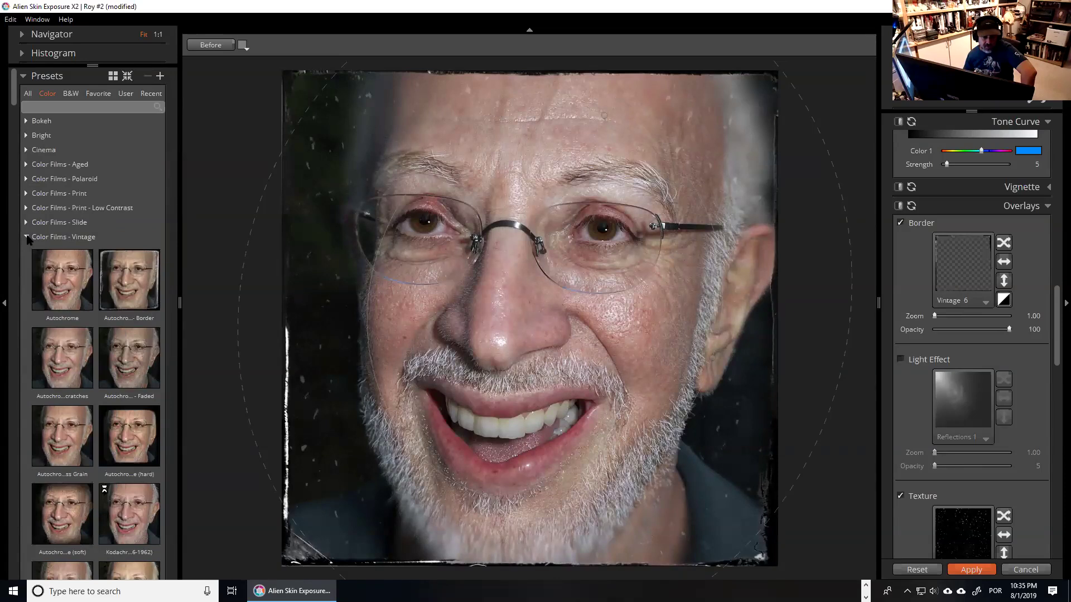
{"action": "left_click", "coordinate": [26, 239]}
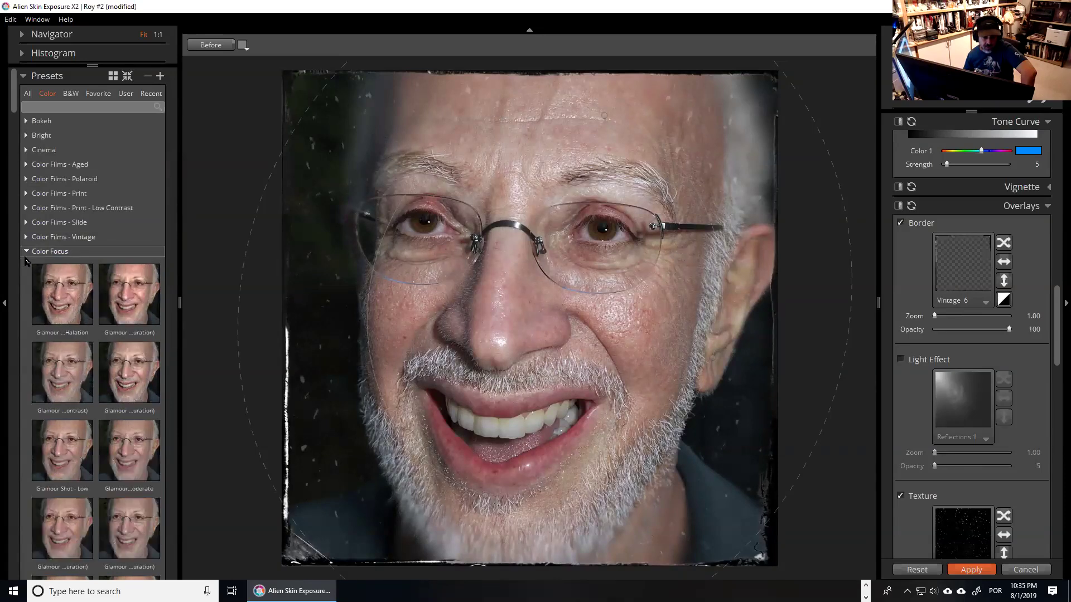
{"action": "left_click", "coordinate": [26, 266]}
{"action": "left_click", "coordinate": [27, 272]}
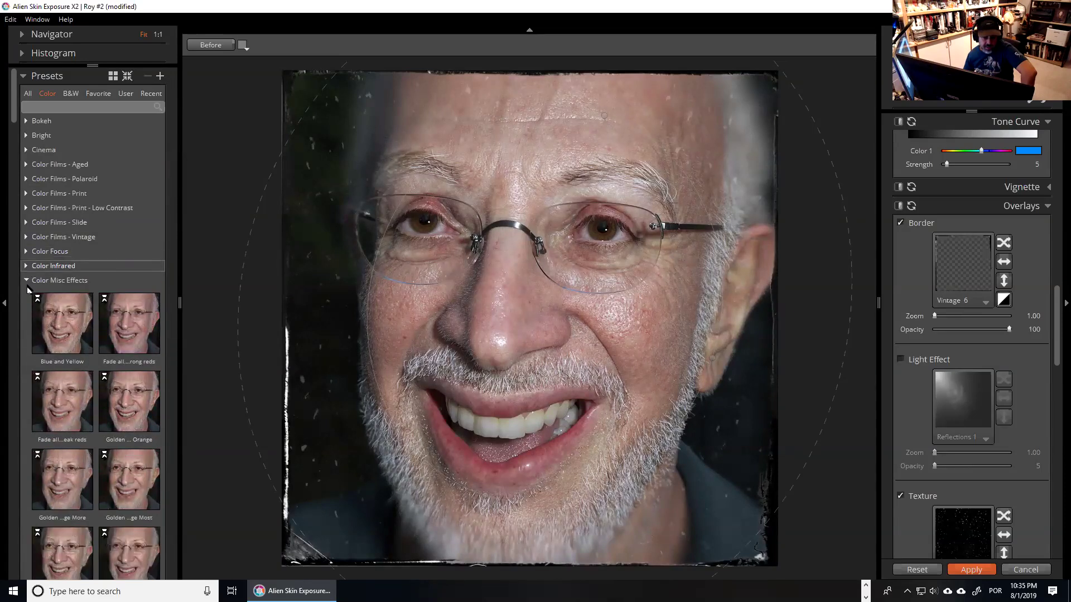
{"action": "left_click", "coordinate": [27, 284]}
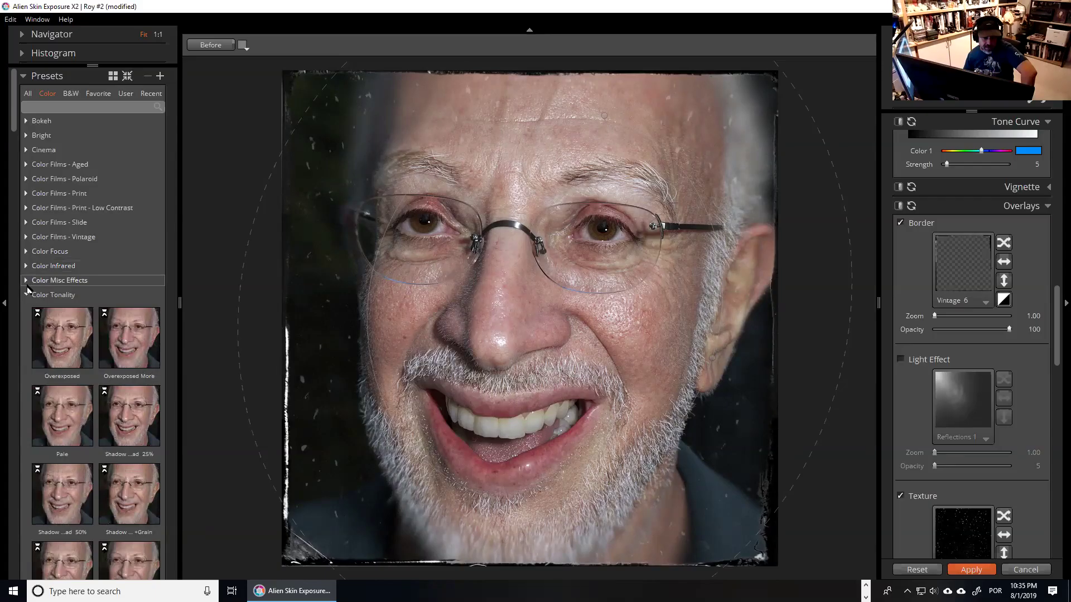
{"action": "left_click", "coordinate": [29, 338]}
{"action": "left_click", "coordinate": [30, 339]}
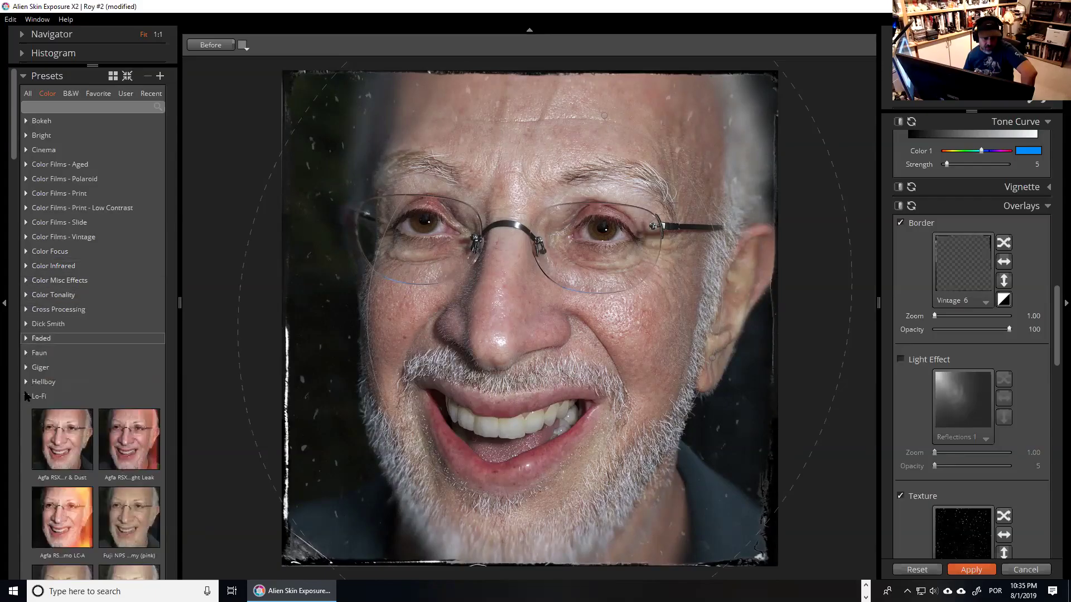
{"action": "left_click", "coordinate": [26, 398]}
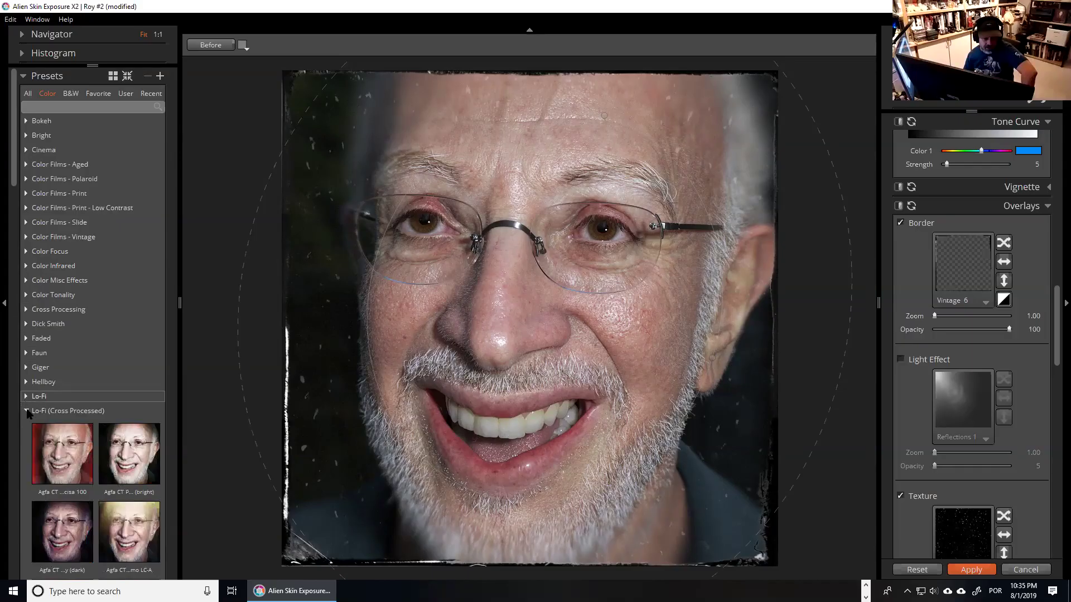
{"action": "left_click", "coordinate": [26, 411]}
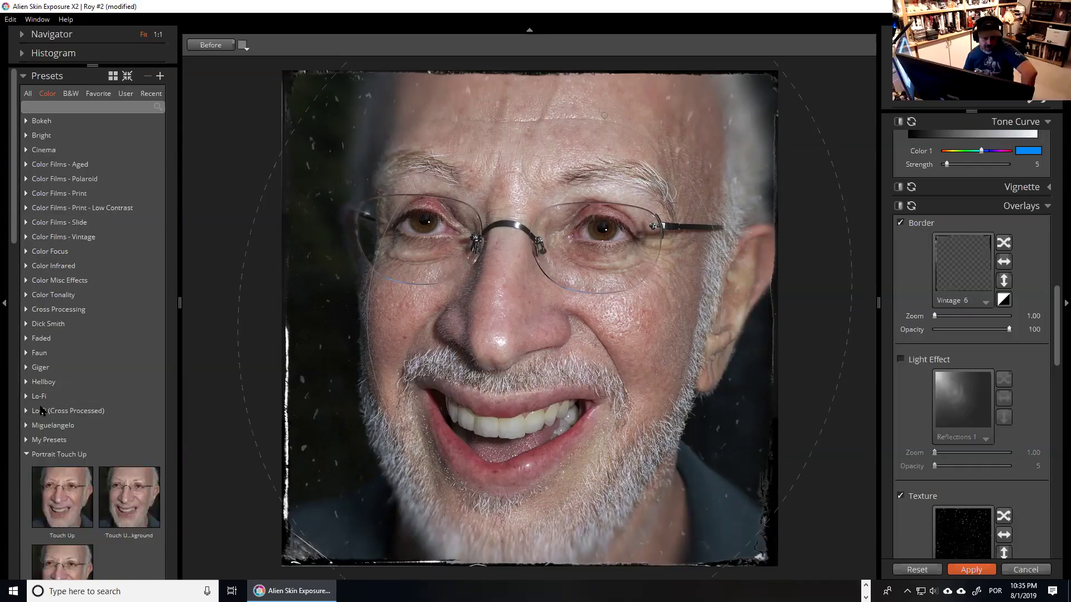
{"action": "left_click", "coordinate": [33, 454]}
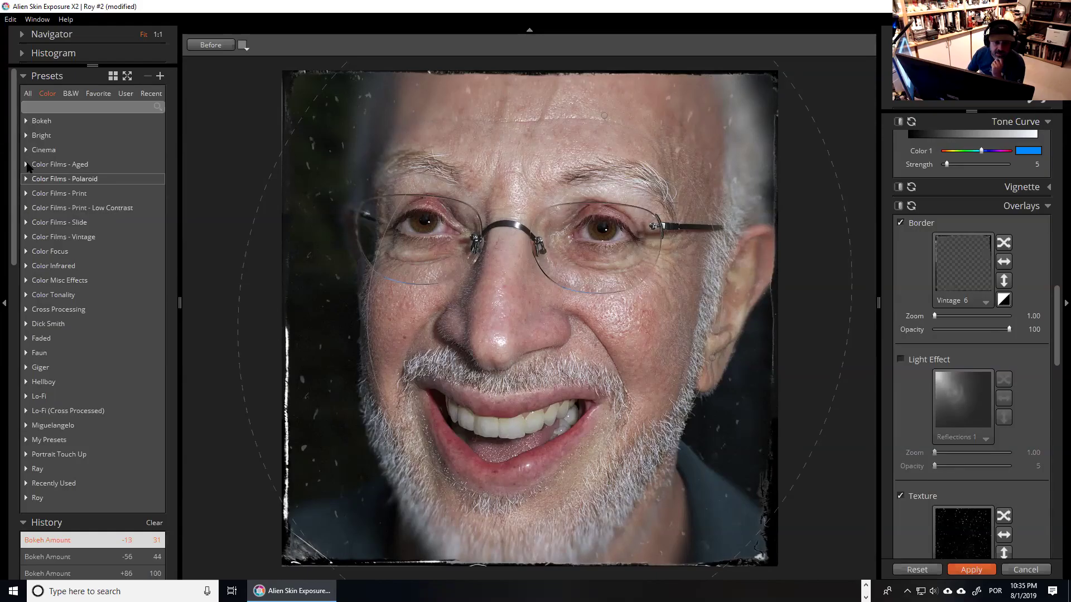
Expand the Color Films - Aged group and preview Color Photo and Color Photo - Warm Skin (fading) on the portrait.
{"action": "left_click", "coordinate": [28, 165]}
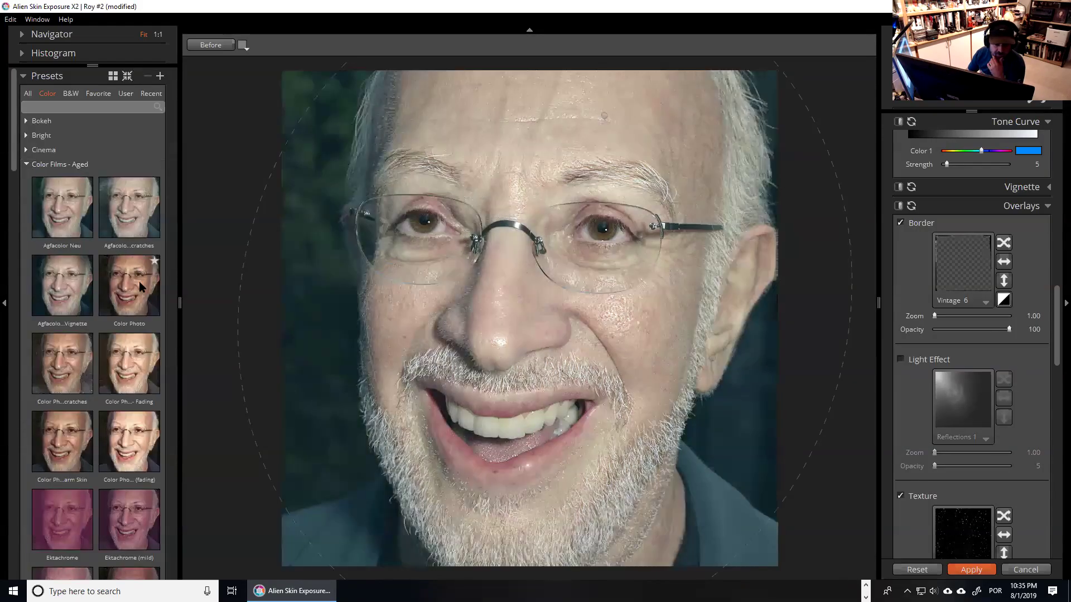
{"action": "left_click", "coordinate": [141, 287]}
{"action": "scroll", "coordinate": [141, 287], "scroll_direction": "down", "scroll_amount": 3}
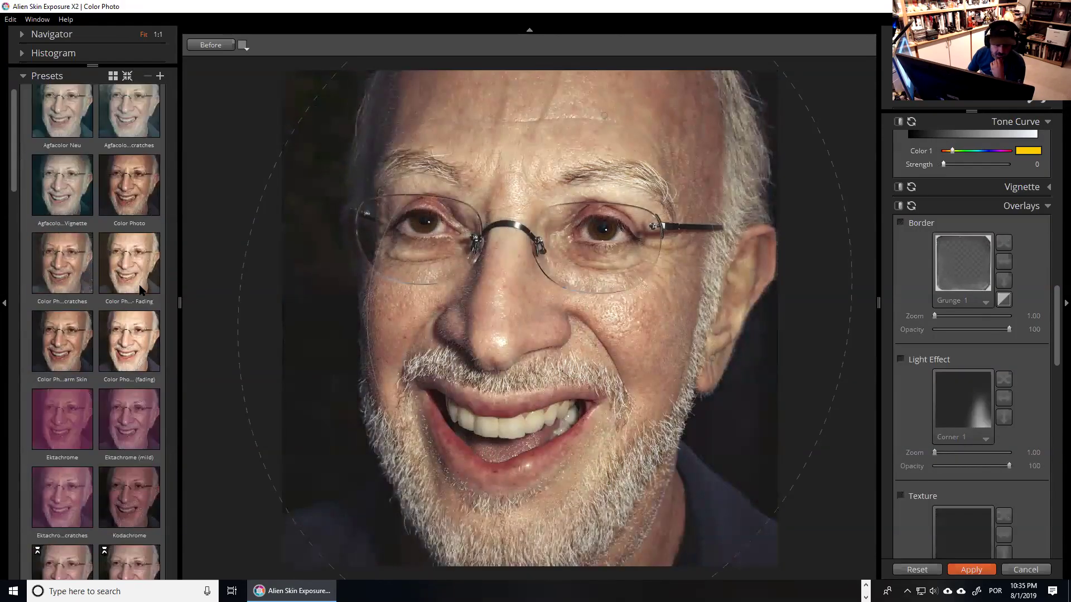
{"action": "left_click", "coordinate": [141, 281]}
{"action": "scroll", "coordinate": [141, 281], "scroll_direction": "down", "scroll_amount": 6}
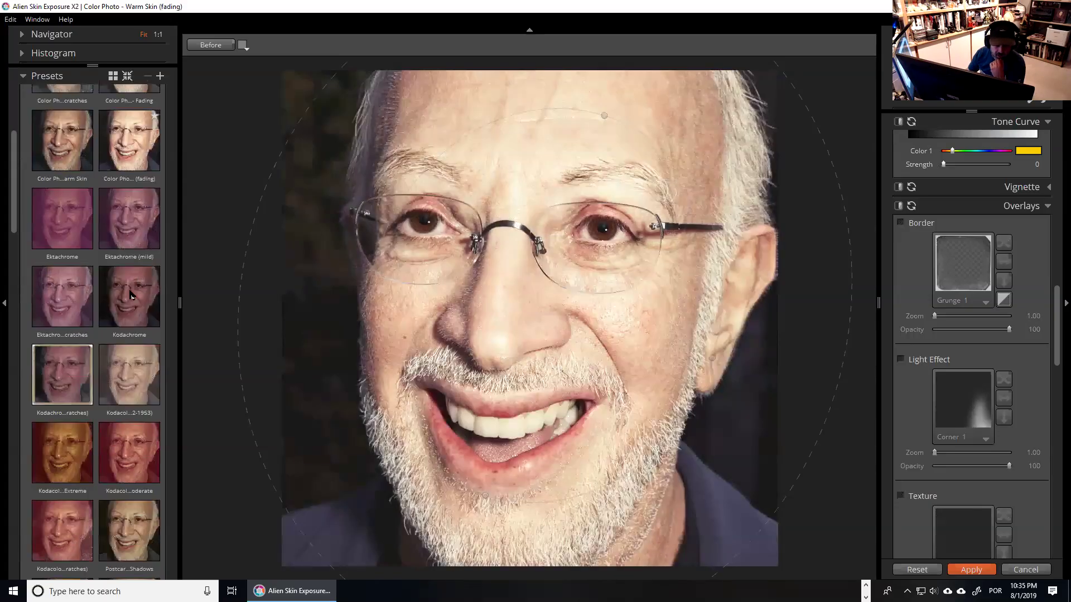
Try the Kodachrome, Kodacolor (1942-1953) and Kodachrome (Dust & Scratches) presets on the portrait.
{"action": "left_click", "coordinate": [133, 295]}
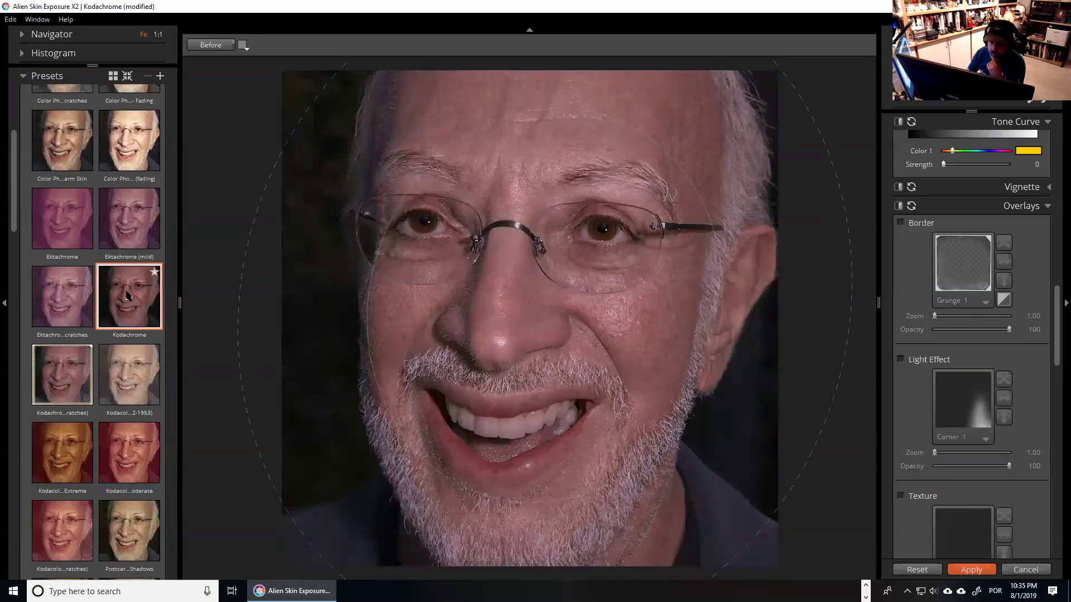
{"action": "left_click", "coordinate": [132, 369]}
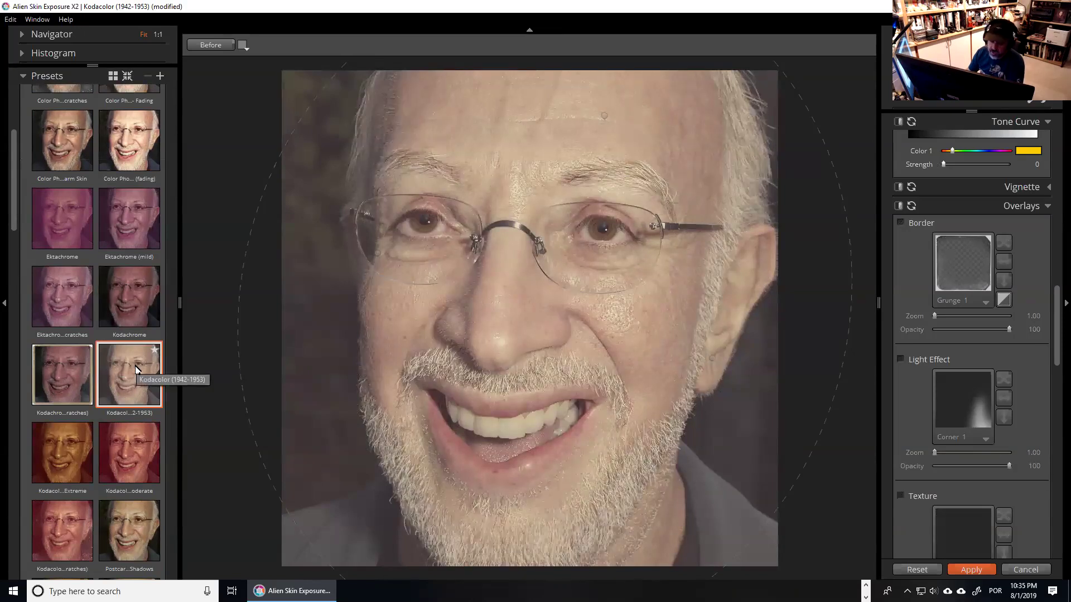
{"action": "scroll", "coordinate": [136, 358], "scroll_direction": "down", "scroll_amount": 1}
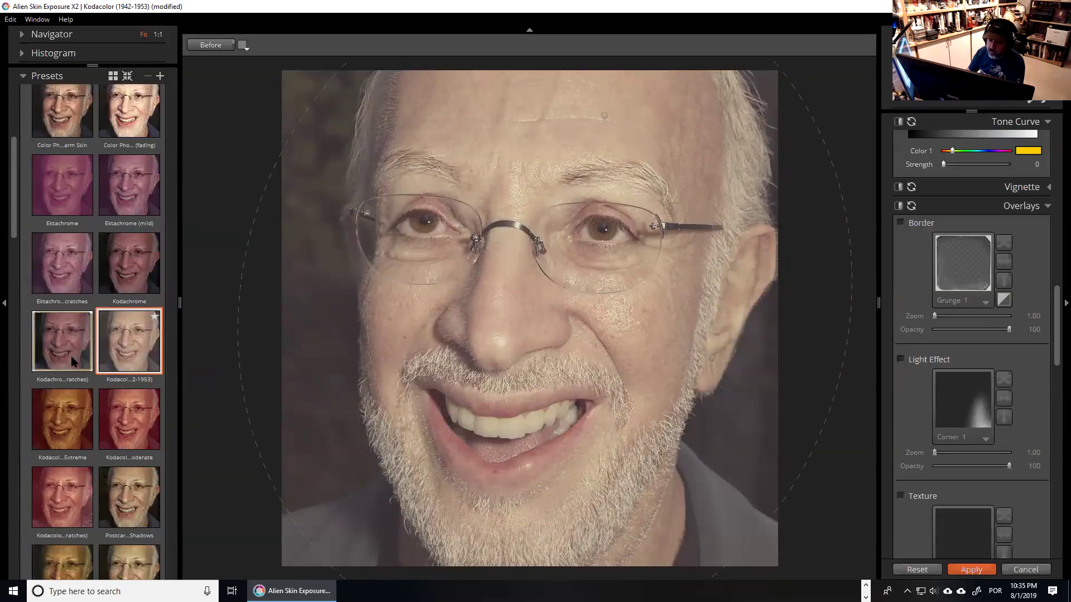
{"action": "left_click", "coordinate": [71, 355]}
{"action": "scroll", "coordinate": [91, 357], "scroll_direction": "down", "scroll_amount": 3}
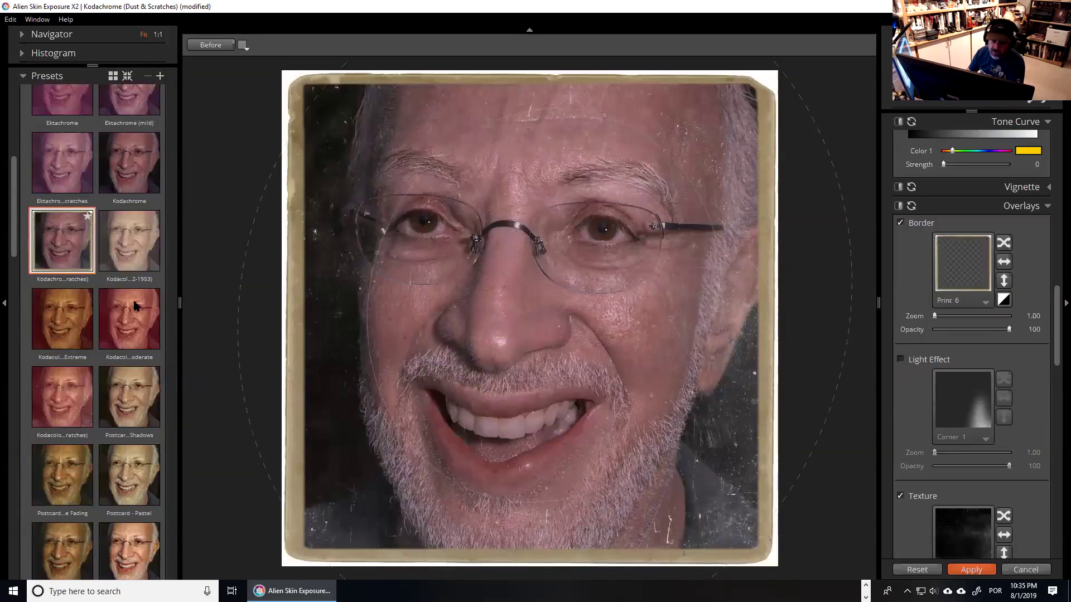
Try the Kodacolor - Moderate preset on the portrait and compare it with Postcard - Brown Shadows.
{"action": "left_click", "coordinate": [105, 340]}
{"action": "scroll", "coordinate": [104, 341], "scroll_direction": "down", "scroll_amount": 2}
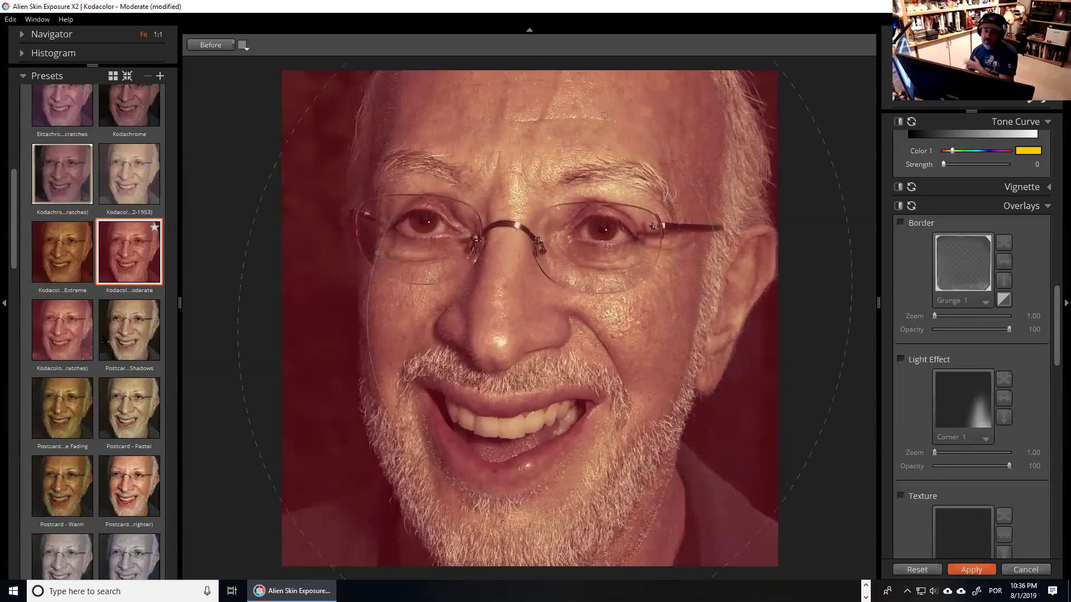
{"action": "left_click", "coordinate": [125, 346]}
{"action": "scroll", "coordinate": [124, 347], "scroll_direction": "down", "scroll_amount": 2}
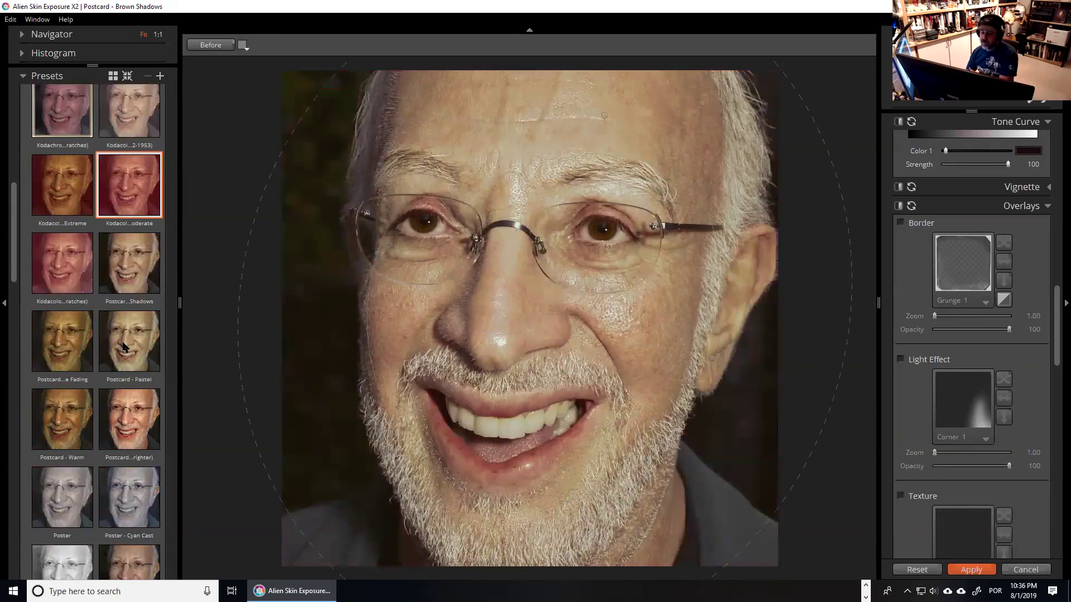
Try the Postcard - Pastel preset and replace it with the Poster - Cyan Cast preset.
{"action": "left_click", "coordinate": [125, 347]}
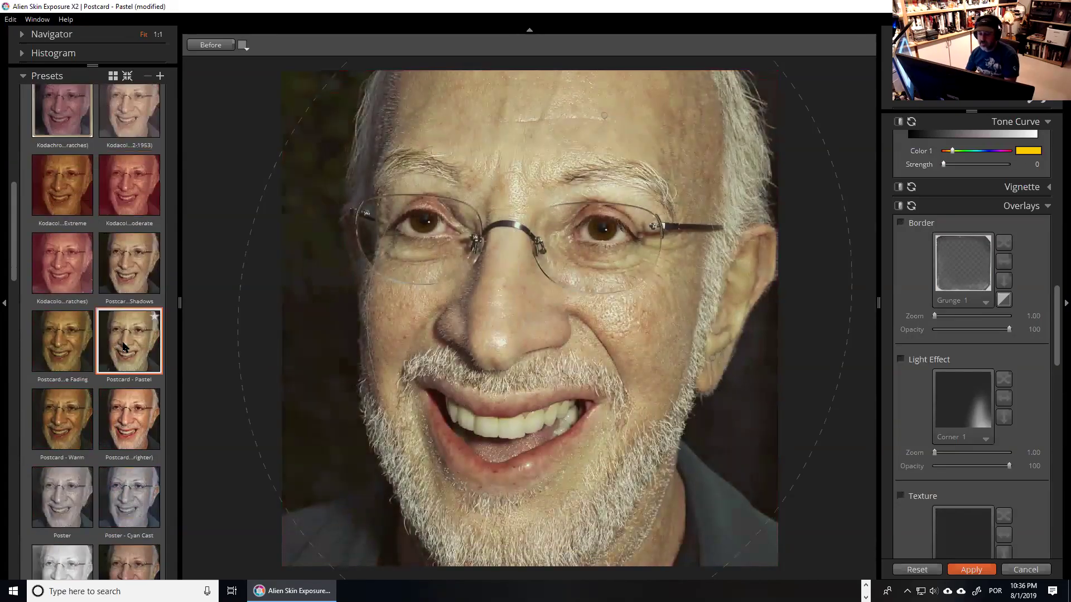
{"action": "scroll", "coordinate": [134, 442], "scroll_direction": "down", "scroll_amount": 1}
{"action": "left_click", "coordinate": [134, 442]}
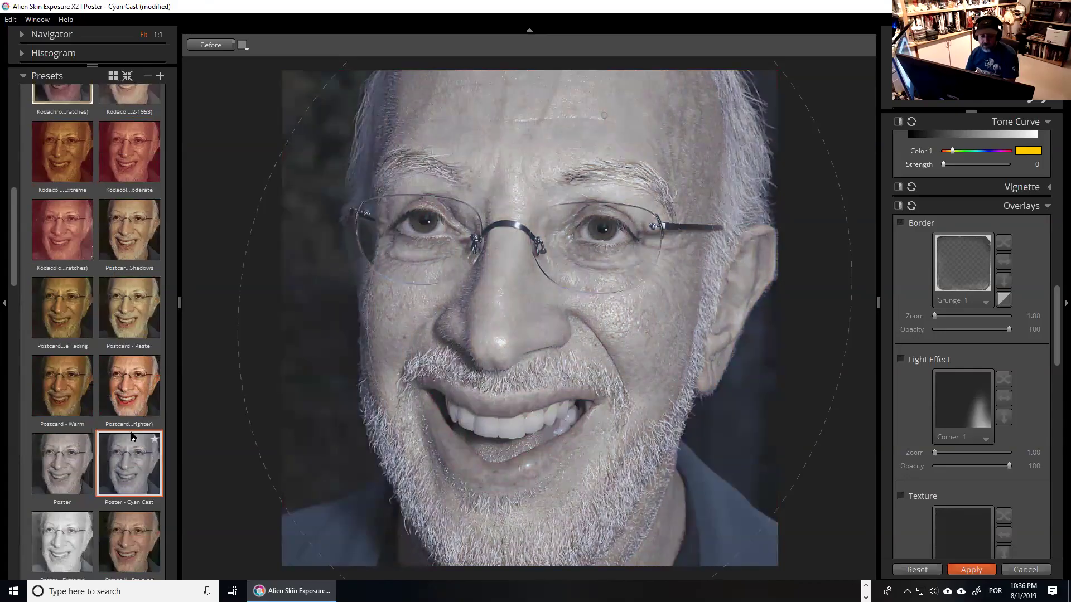
Collapse the Color Films - Aged group, show the black-and-white presets and expand B&W Films - Vintage.
{"action": "scroll", "coordinate": [36, 224], "scroll_direction": "down", "scroll_amount": 1}
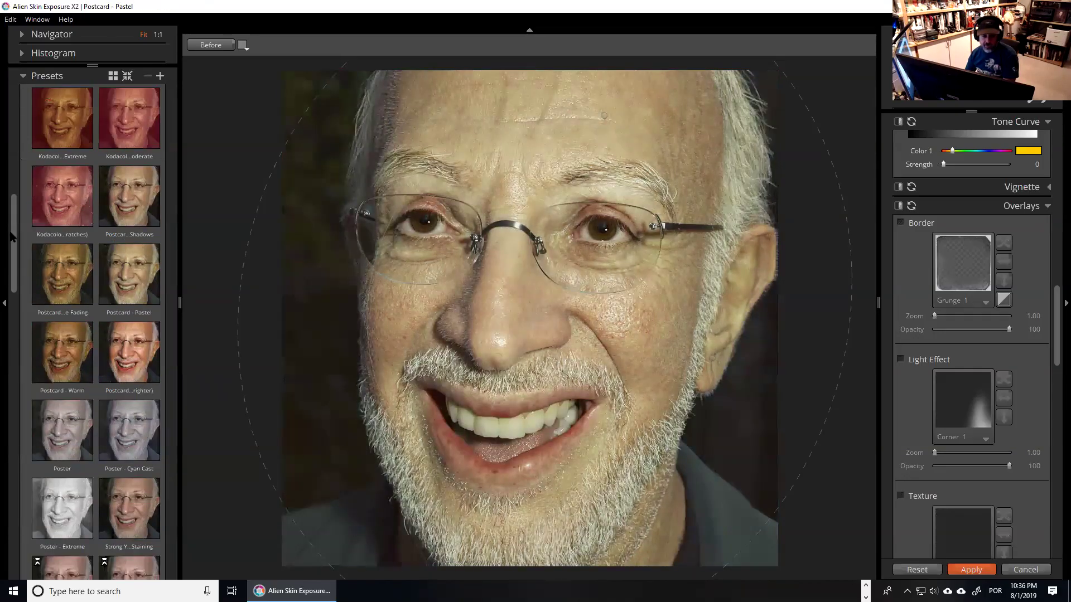
{"action": "scroll", "coordinate": [25, 114], "scroll_direction": "up", "scroll_amount": 10}
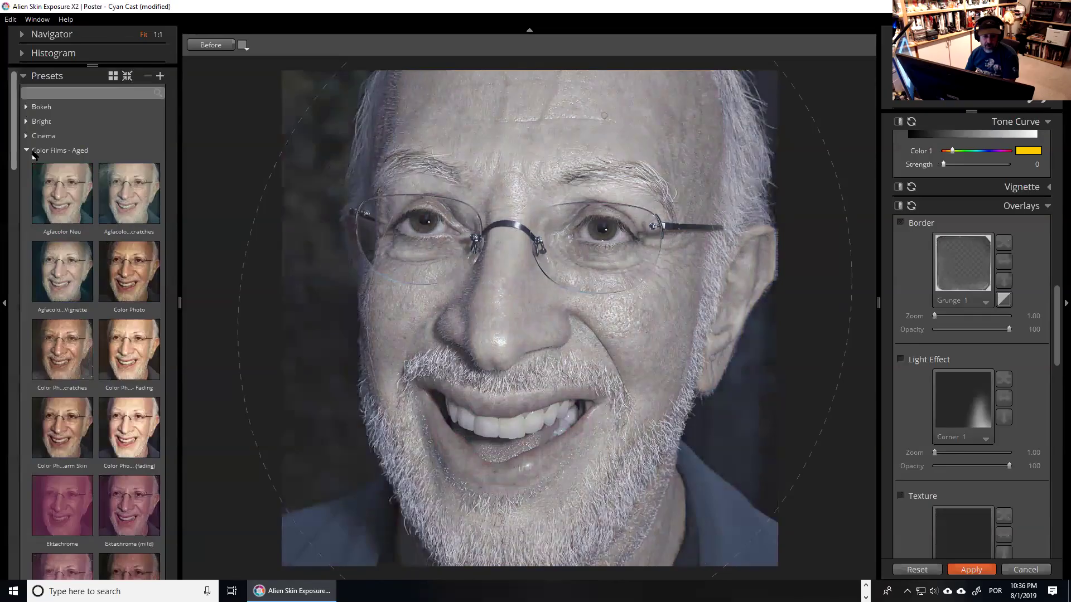
{"action": "scroll", "coordinate": [34, 156], "scroll_direction": "up", "scroll_amount": 1}
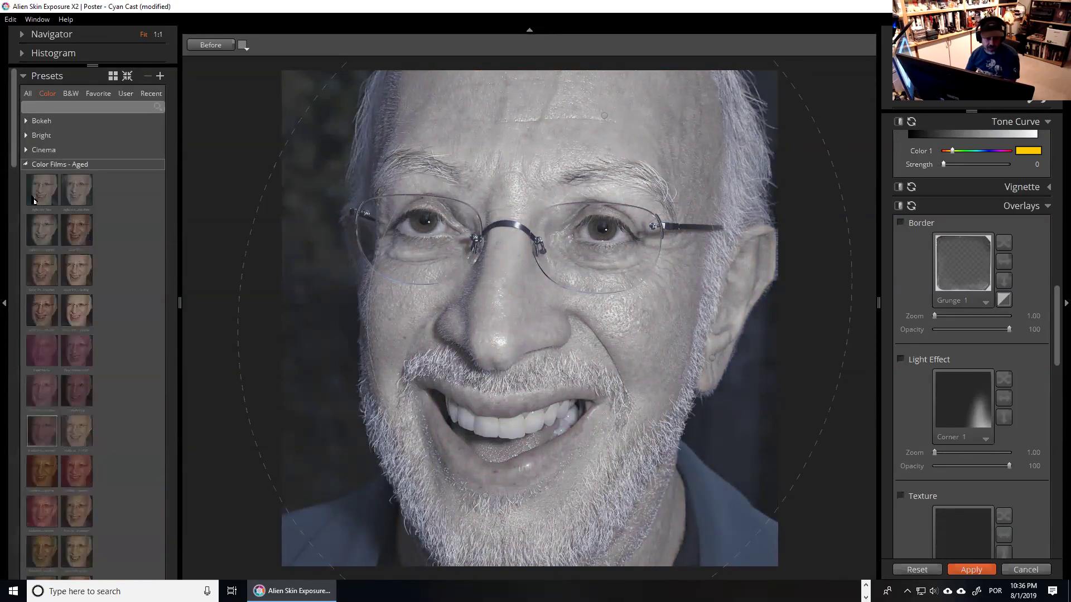
{"action": "left_click", "coordinate": [26, 164]}
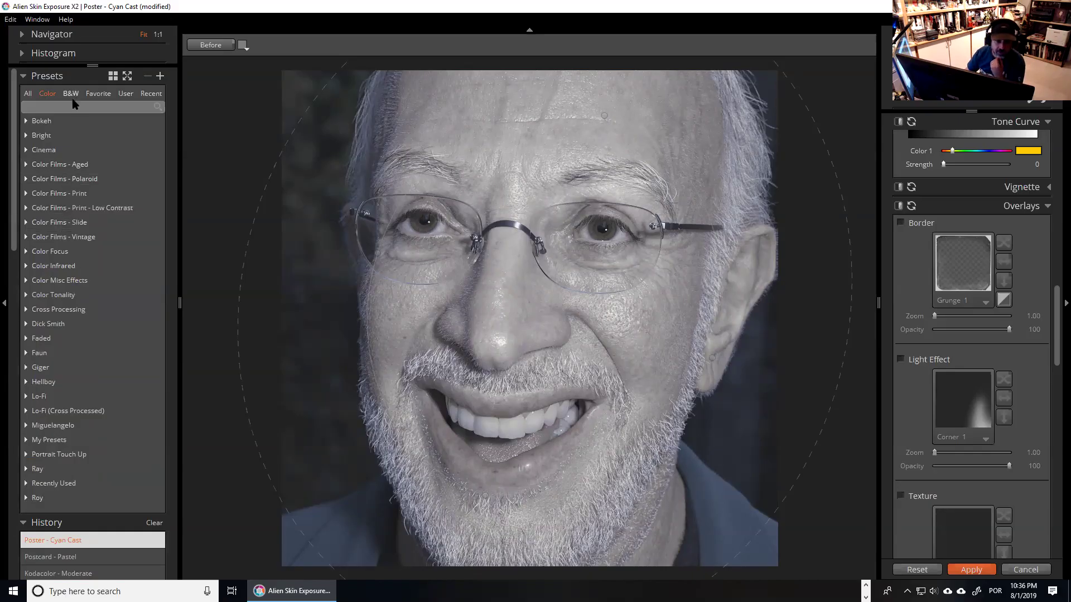
{"action": "left_click", "coordinate": [71, 94]}
{"action": "left_click", "coordinate": [27, 165]}
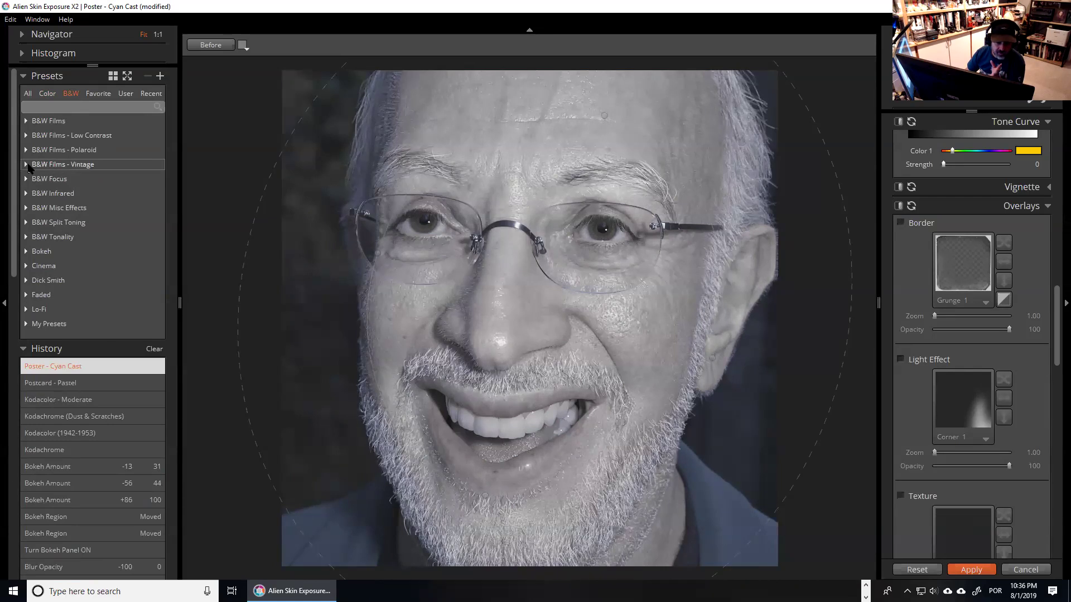
{"action": "left_click", "coordinate": [27, 164]}
{"action": "left_click", "coordinate": [26, 164]}
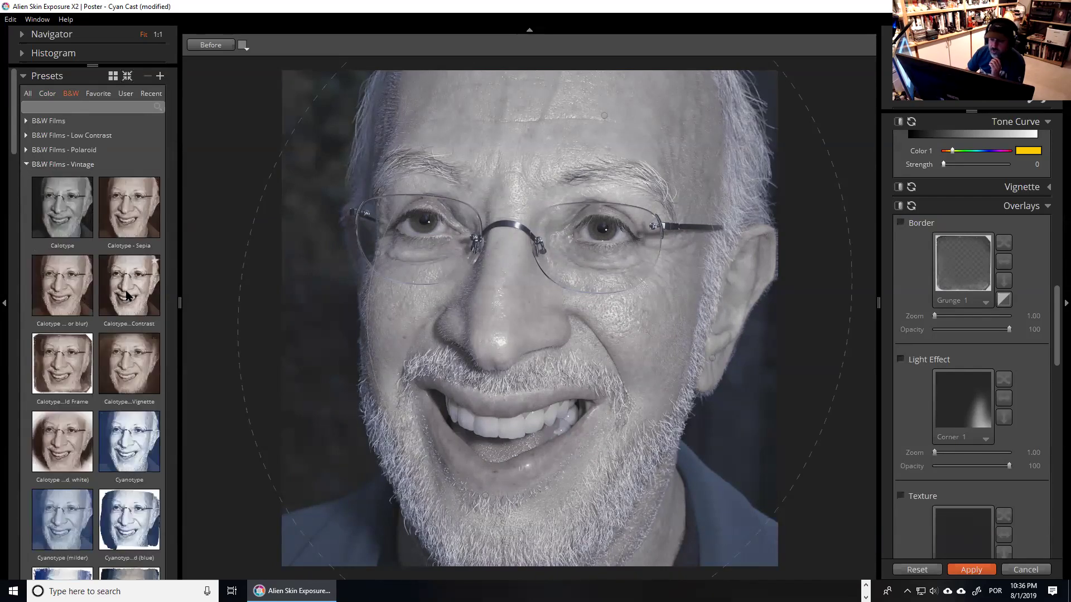
Try the Calotype - Sepia presets High Contrast, no grain or blur, Scratches & Vignette, Old Frame and Vignette (hard, white).
{"action": "left_click", "coordinate": [127, 296]}
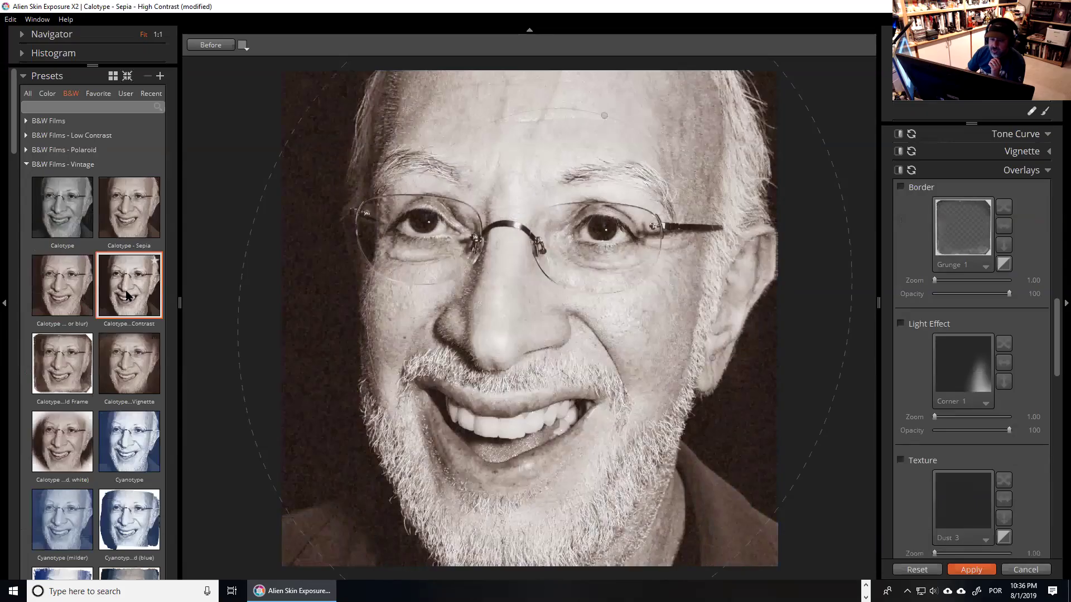
{"action": "left_click", "coordinate": [72, 304]}
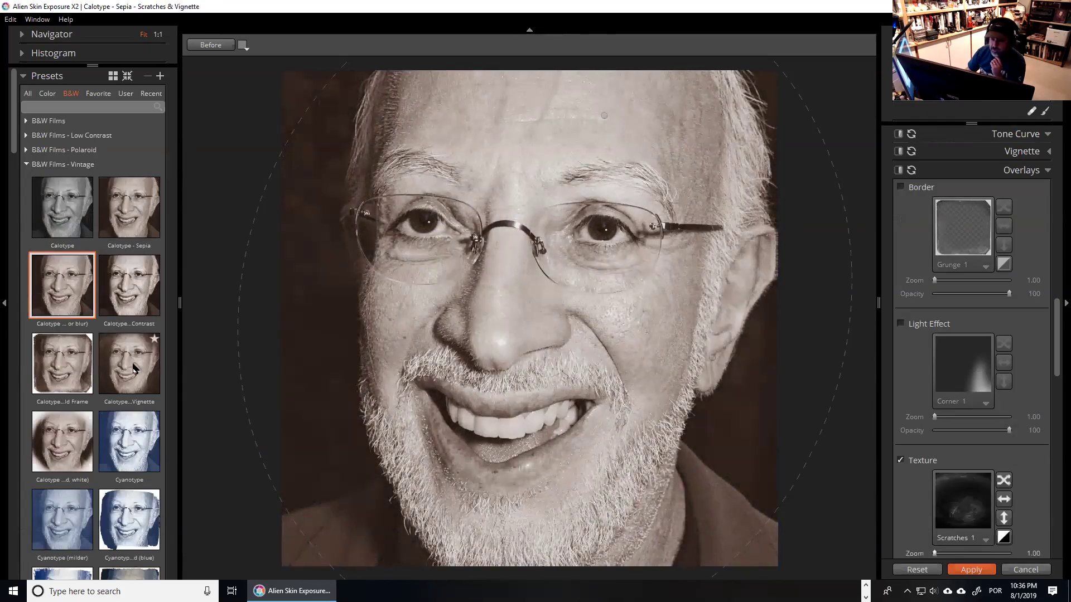
{"action": "left_click", "coordinate": [134, 368]}
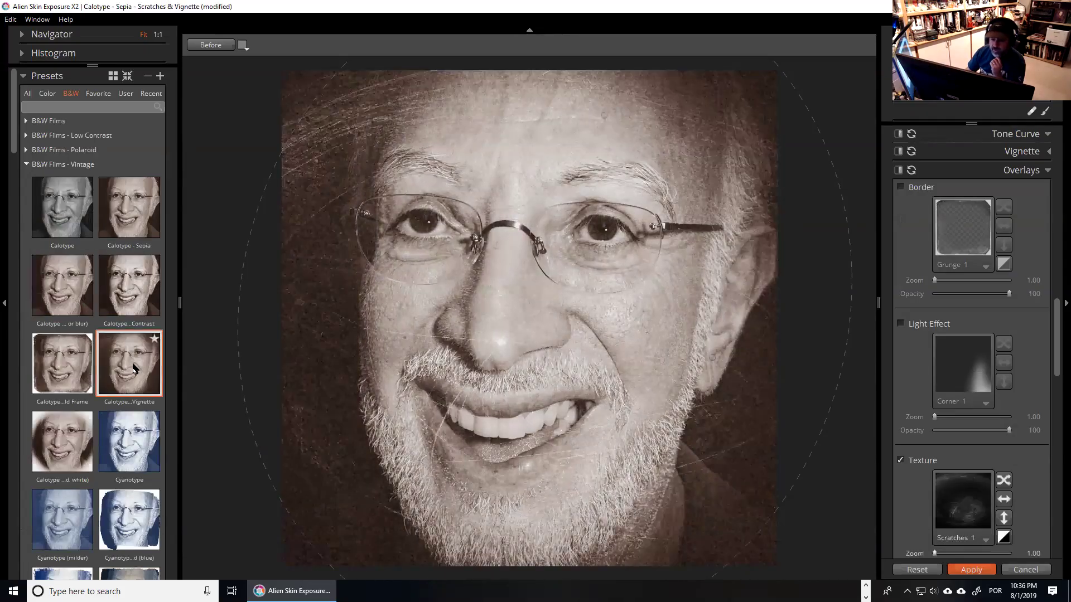
{"action": "left_click", "coordinate": [77, 379]}
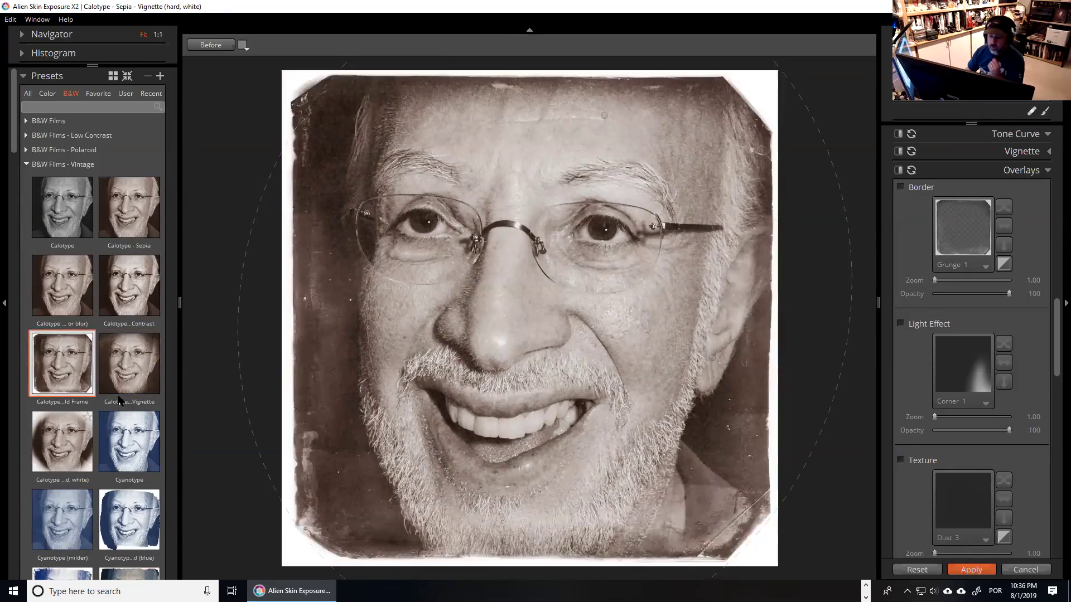
{"action": "left_click", "coordinate": [72, 443]}
{"action": "left_click_drag", "start_coordinate": [12, 139], "coordinate": [117, 287]}
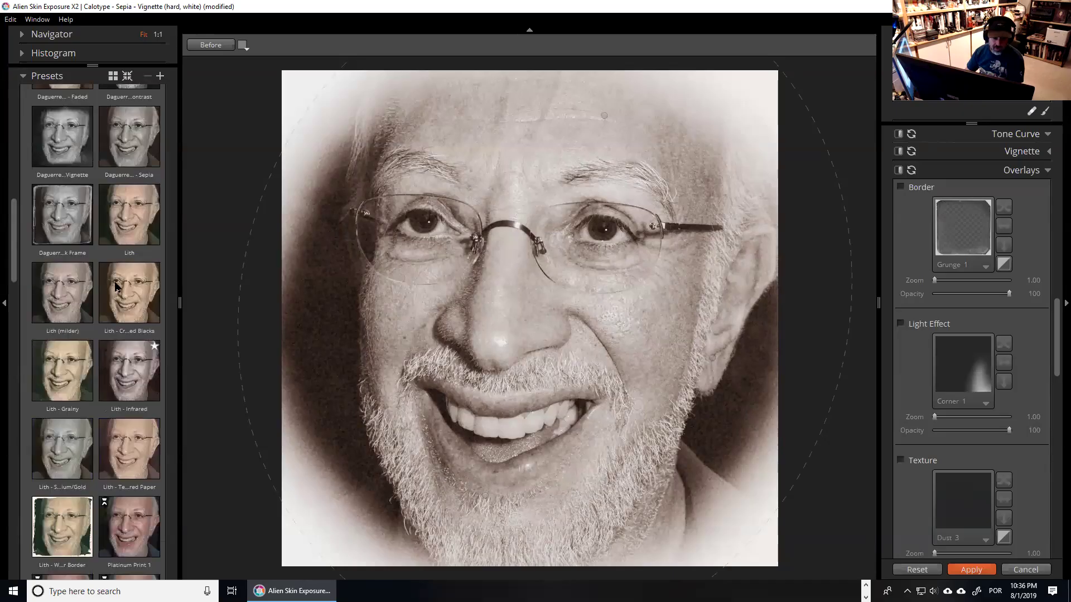
{"action": "scroll", "coordinate": [25, 118], "scroll_direction": "up", "scroll_amount": 15}
{"action": "left_click", "coordinate": [47, 93]}
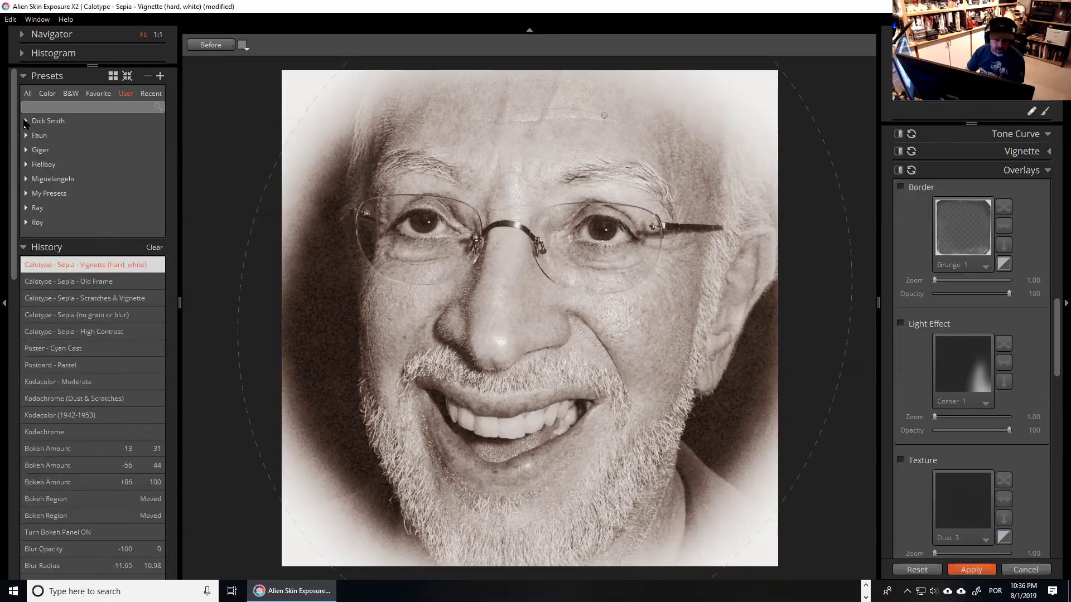
{"action": "left_click", "coordinate": [25, 122]}
{"action": "left_click", "coordinate": [126, 417]}
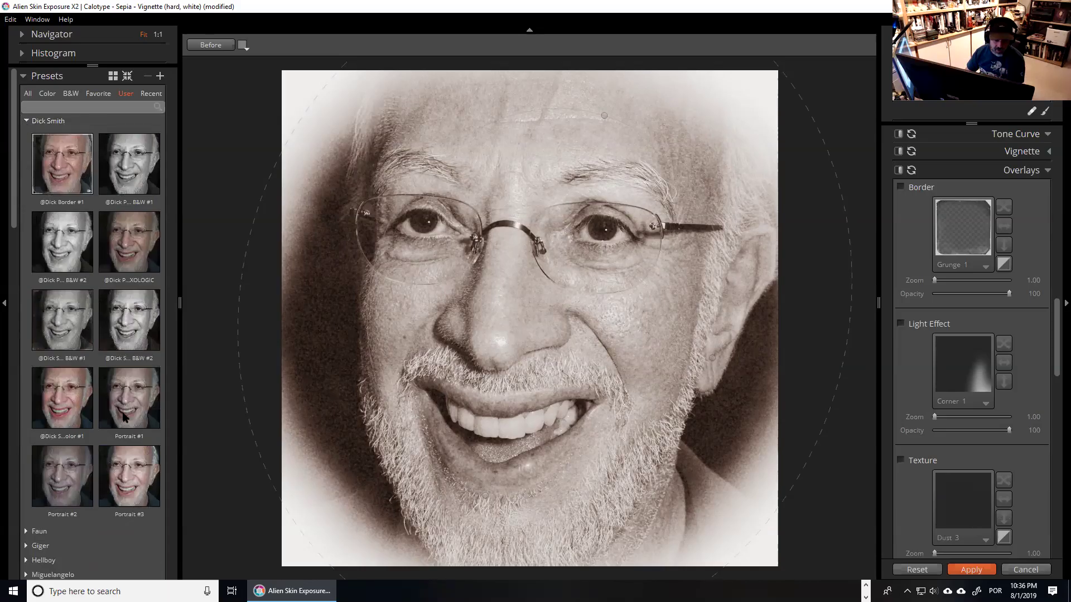
{"action": "left_click", "coordinate": [125, 262]}
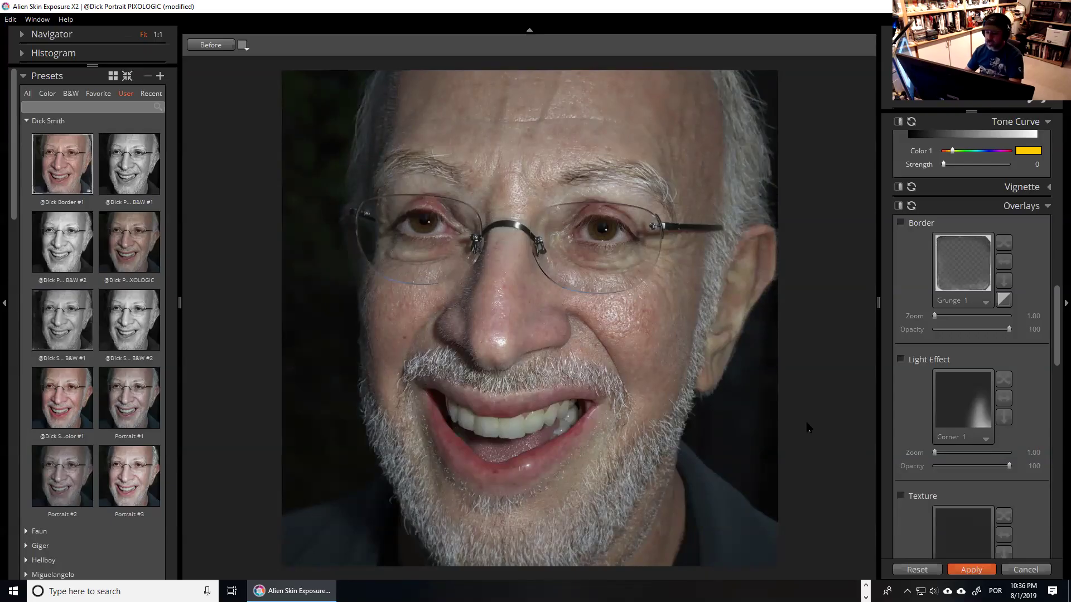
{"action": "left_click", "coordinate": [973, 570]}
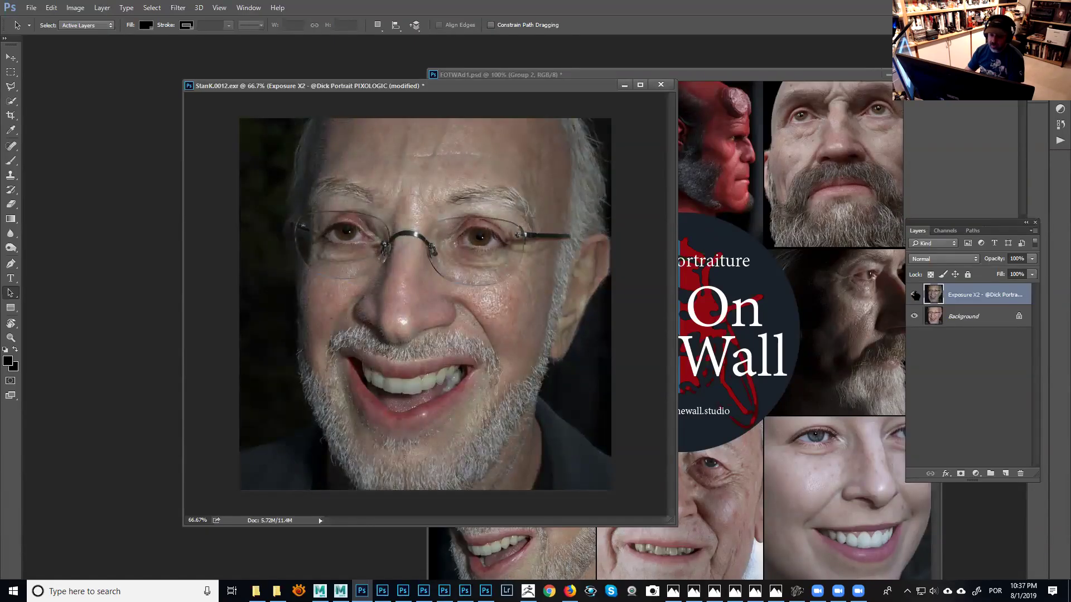
Compare the graded layer with the original and add an Exposure adjustment layer above it.
{"action": "left_click", "coordinate": [915, 295]}
{"action": "left_click", "coordinate": [914, 295]}
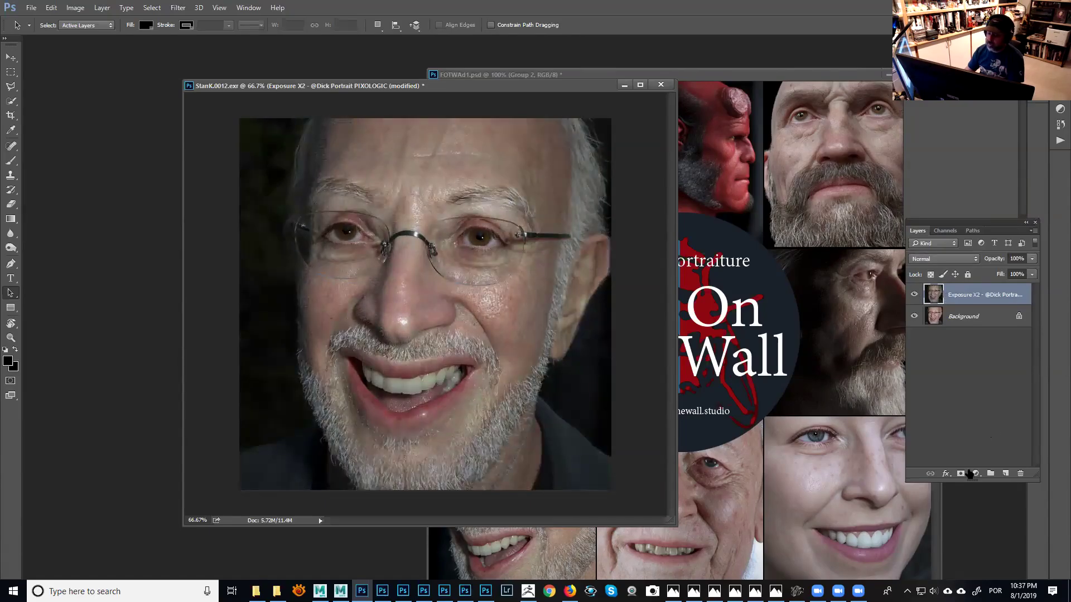
{"action": "left_click", "coordinate": [977, 475]}
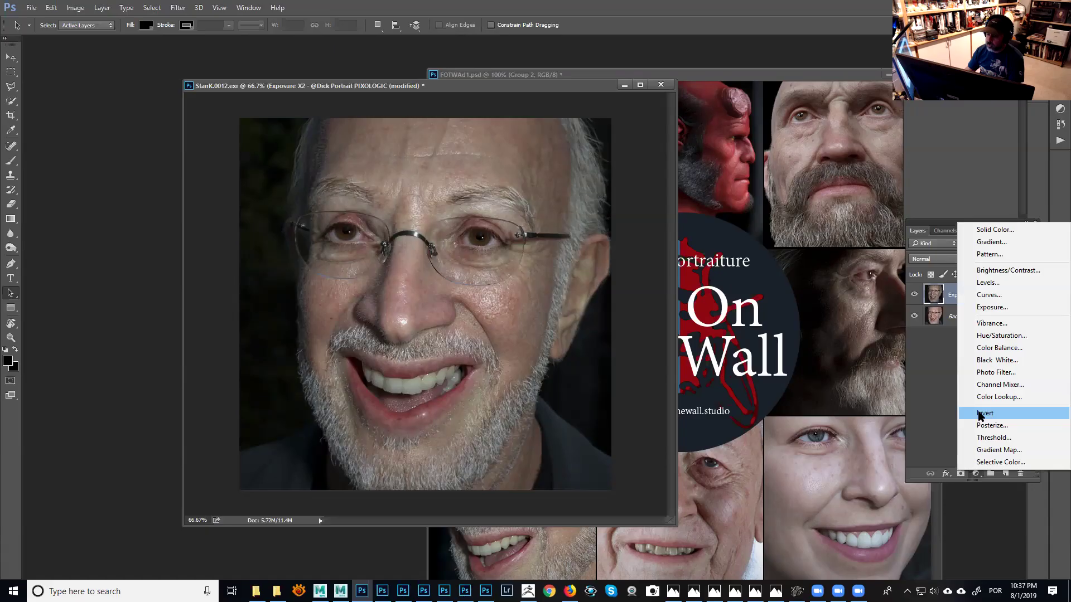
{"action": "left_click", "coordinate": [979, 477]}
{"action": "left_click", "coordinate": [979, 477]}
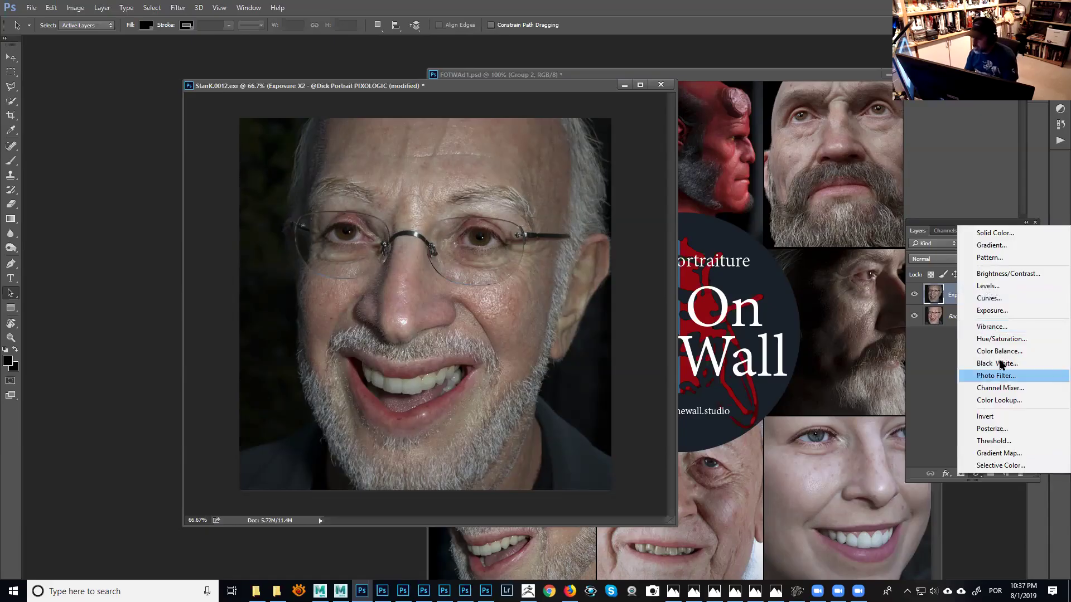
{"action": "left_click", "coordinate": [982, 312]}
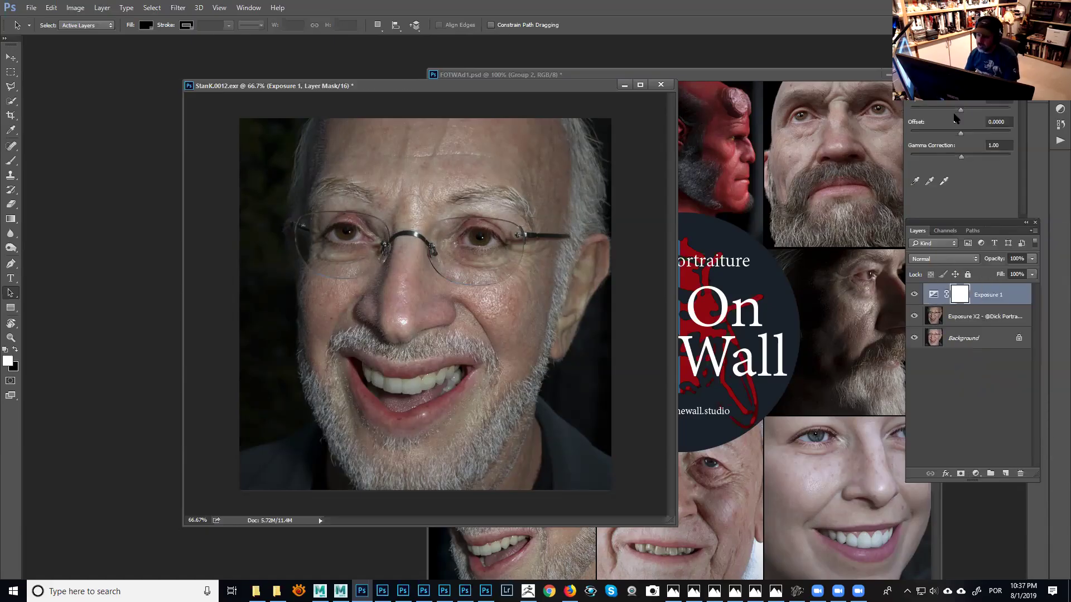
Raise the adjustment layer's exposure slightly and set its gamma correction to 1.03.
{"action": "left_click", "coordinate": [967, 156]}
{"action": "left_click_drag", "start_coordinate": [953, 157], "coordinate": [953, 157]}
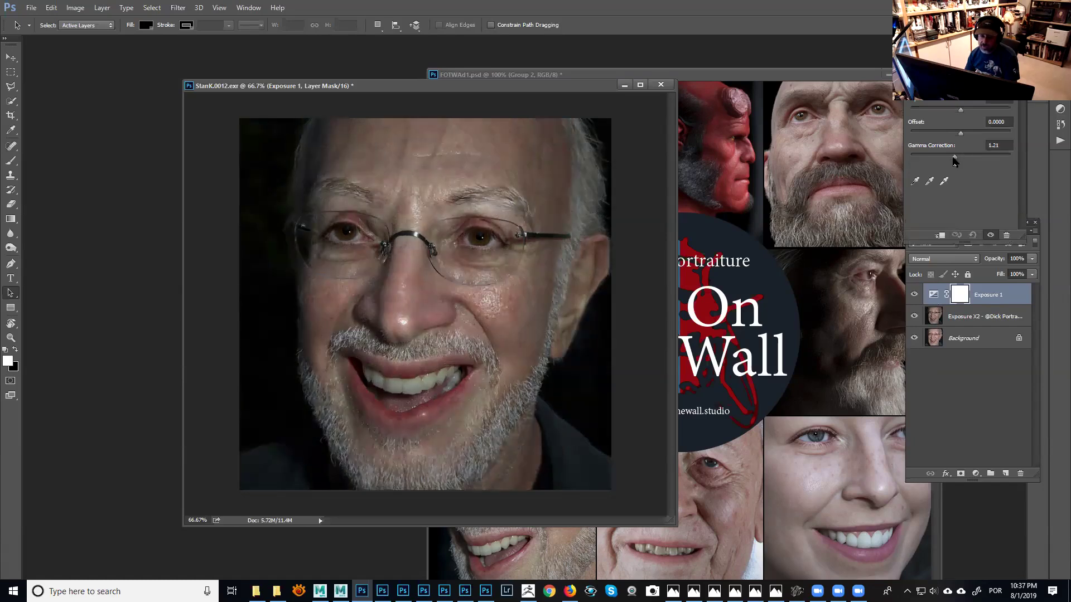
{"action": "left_click", "coordinate": [964, 109]}
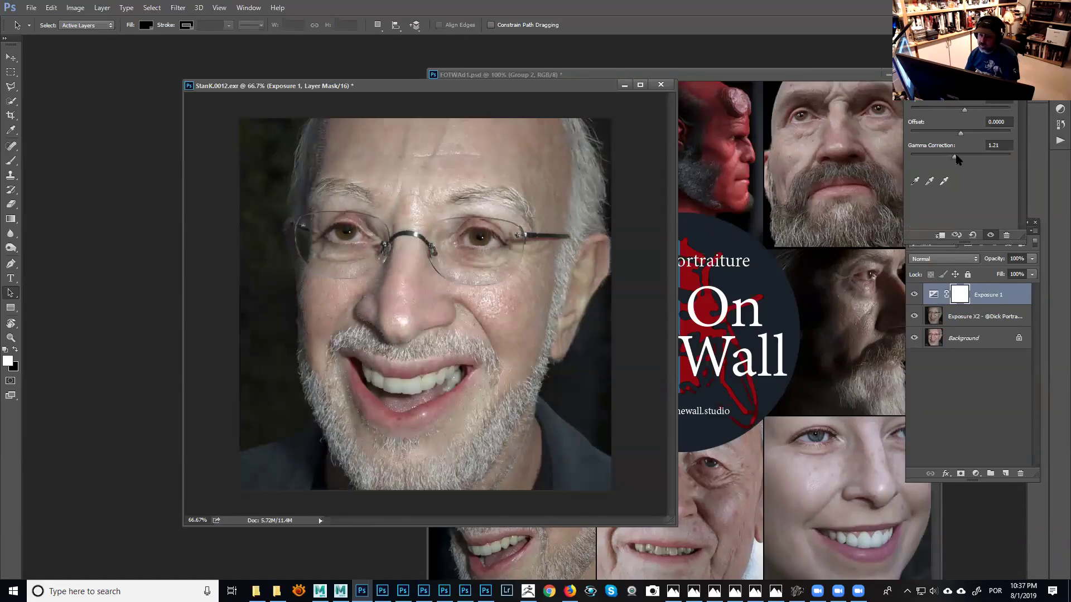
{"action": "left_click", "coordinate": [958, 156]}
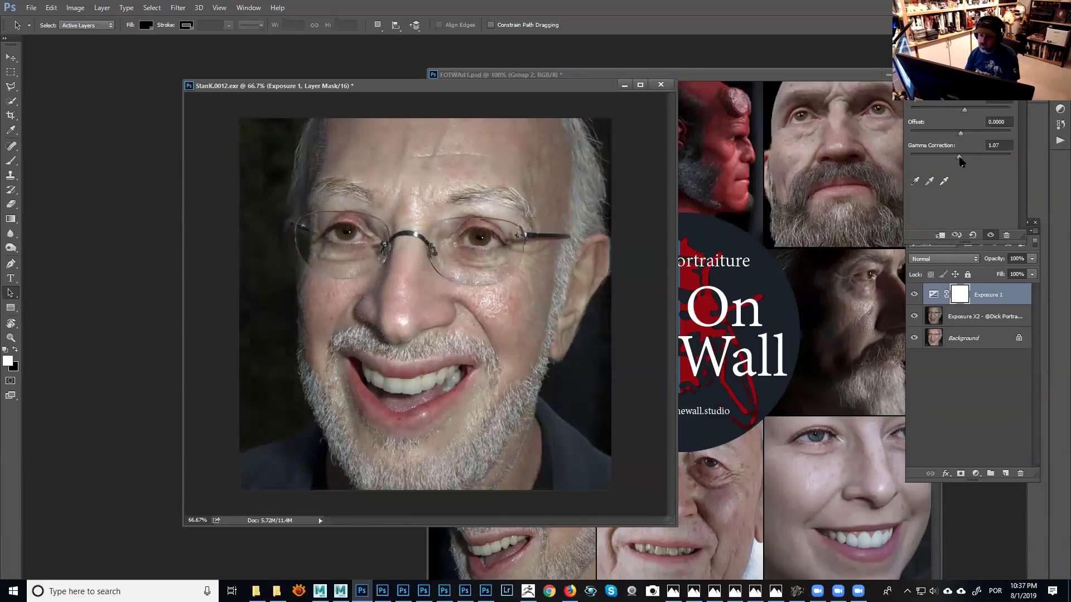
Compare the portrait with and without the Exposure 1 adjustment and set that layer's opacity to 54%.
{"action": "left_click", "coordinate": [914, 295]}
{"action": "left_click", "coordinate": [914, 295]}
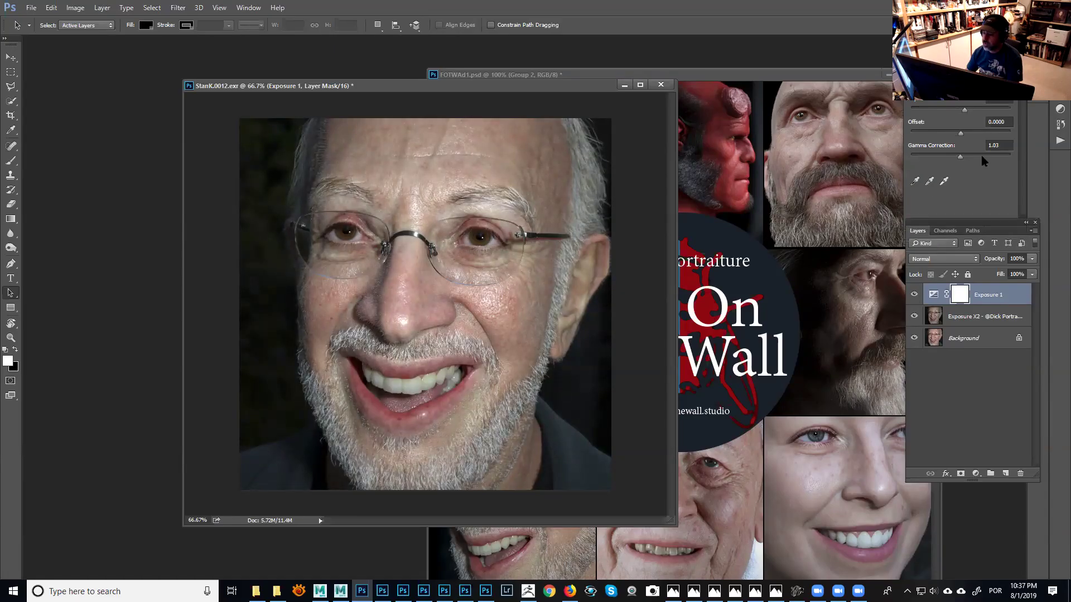
{"action": "left_click", "coordinate": [1031, 273]}
{"action": "left_click_drag", "start_coordinate": [1012, 273], "coordinate": [1006, 272]}
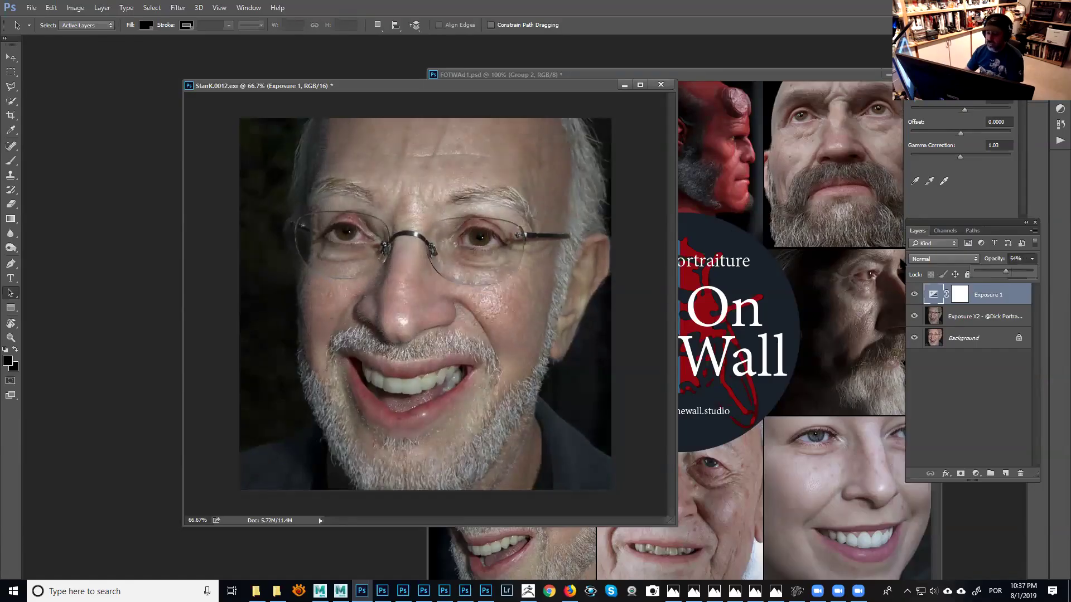
Duplicate the Exposure 1 and Exposure X2 layers together and merge the copies into one layer.
{"action": "left_click", "coordinate": [983, 322]}
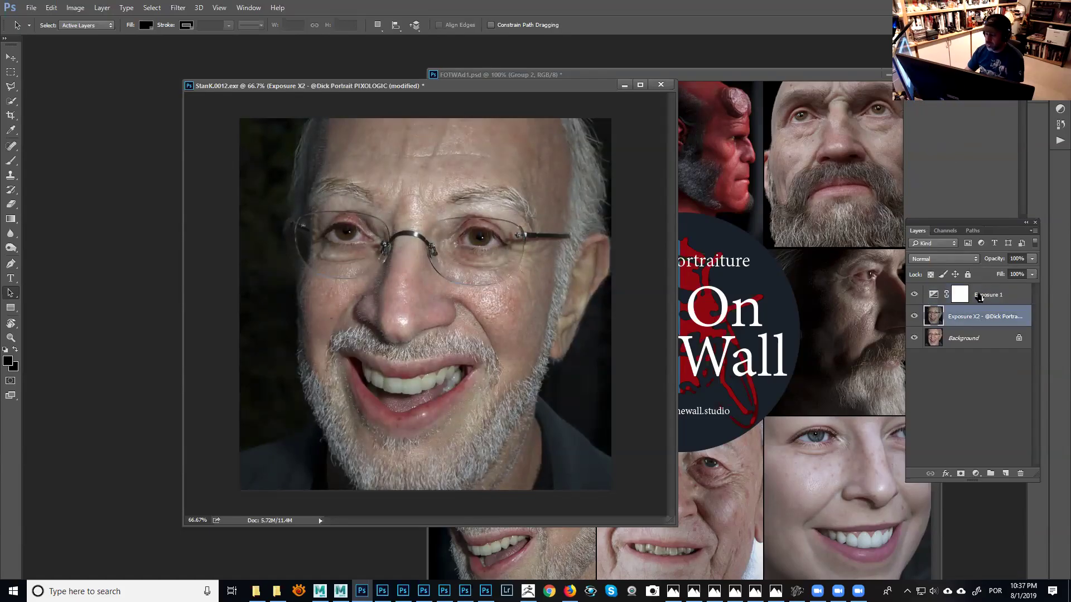
{"action": "left_click", "coordinate": [983, 299], "text": "shift"}
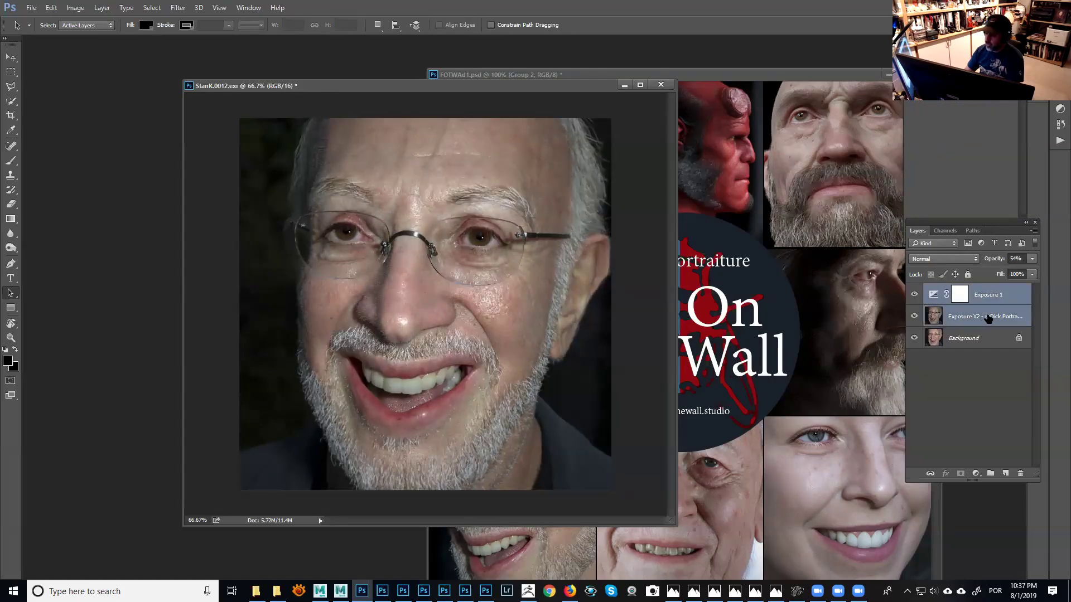
{"action": "left_click_drag", "start_coordinate": [988, 318], "coordinate": [1006, 473]}
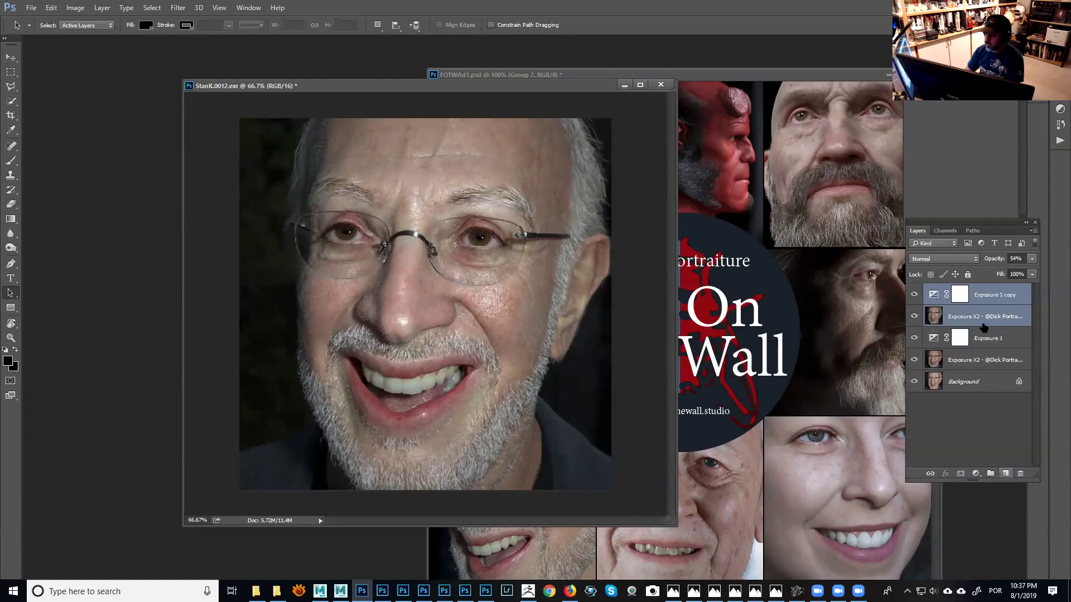
{"action": "right_click", "coordinate": [981, 317]}
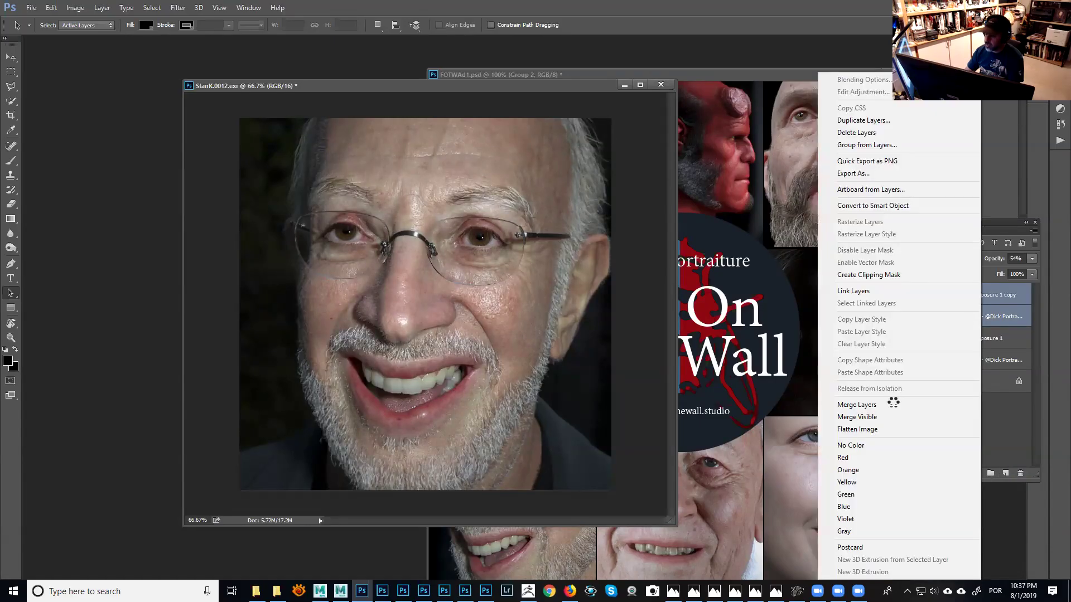
{"action": "left_click", "coordinate": [893, 403]}
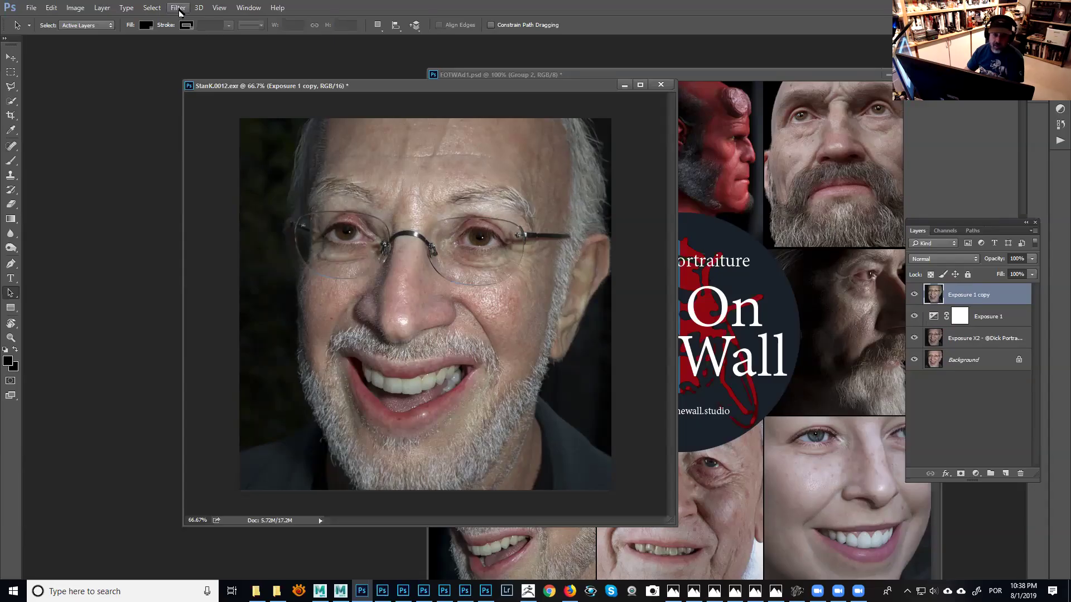
Start Lens Correction on the merged layer and set a custom vignette with amount -36 and midpoint +52.
{"action": "left_click", "coordinate": [178, 8]}
{"action": "left_click", "coordinate": [200, 84]}
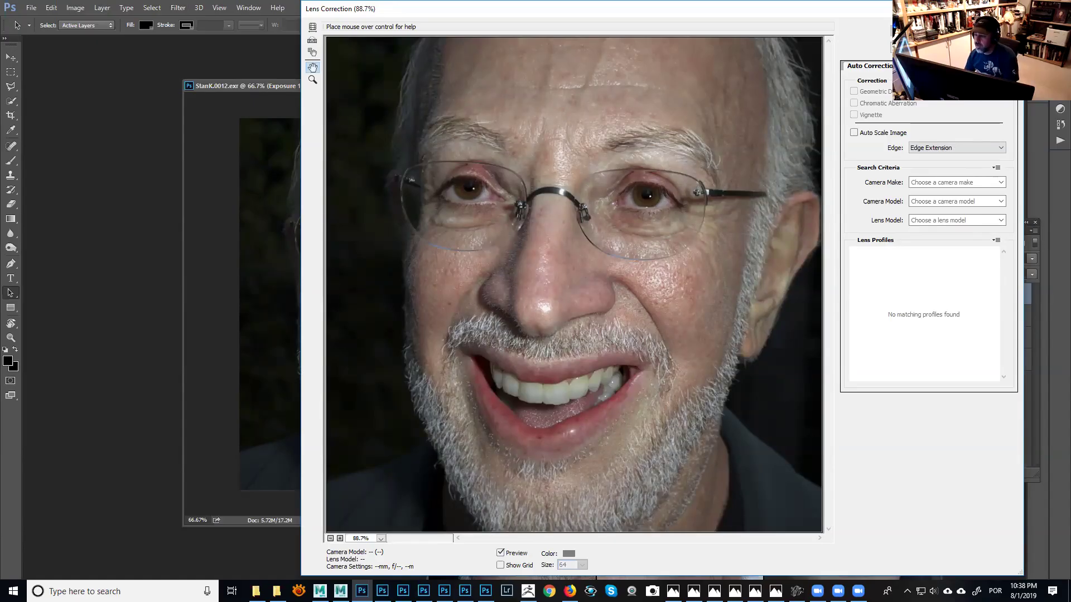
{"action": "left_click", "coordinate": [906, 66]}
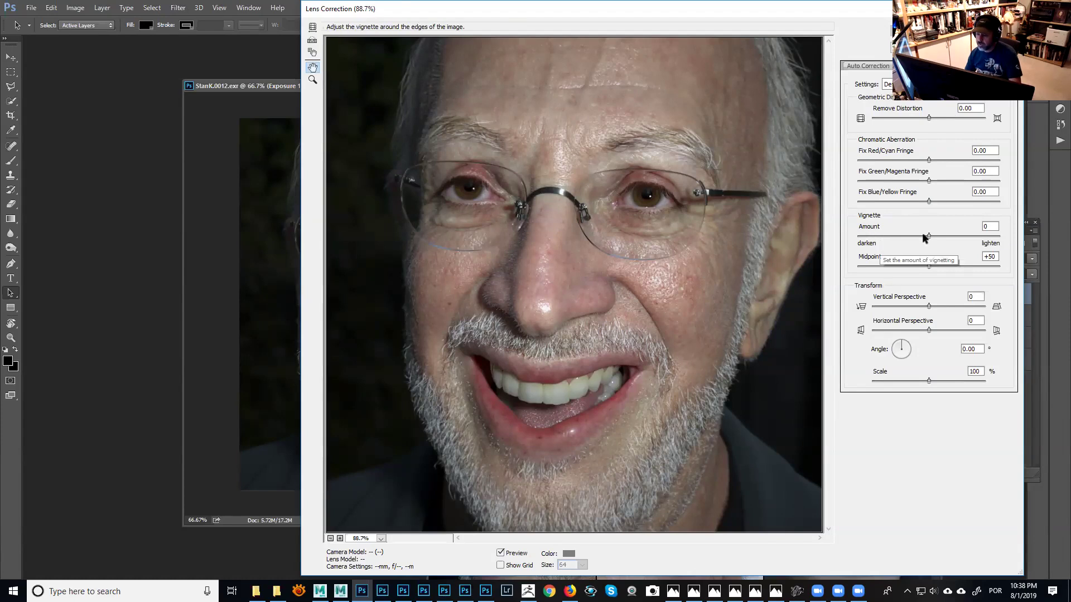
{"action": "left_click_drag", "start_coordinate": [904, 239], "coordinate": [920, 262]}
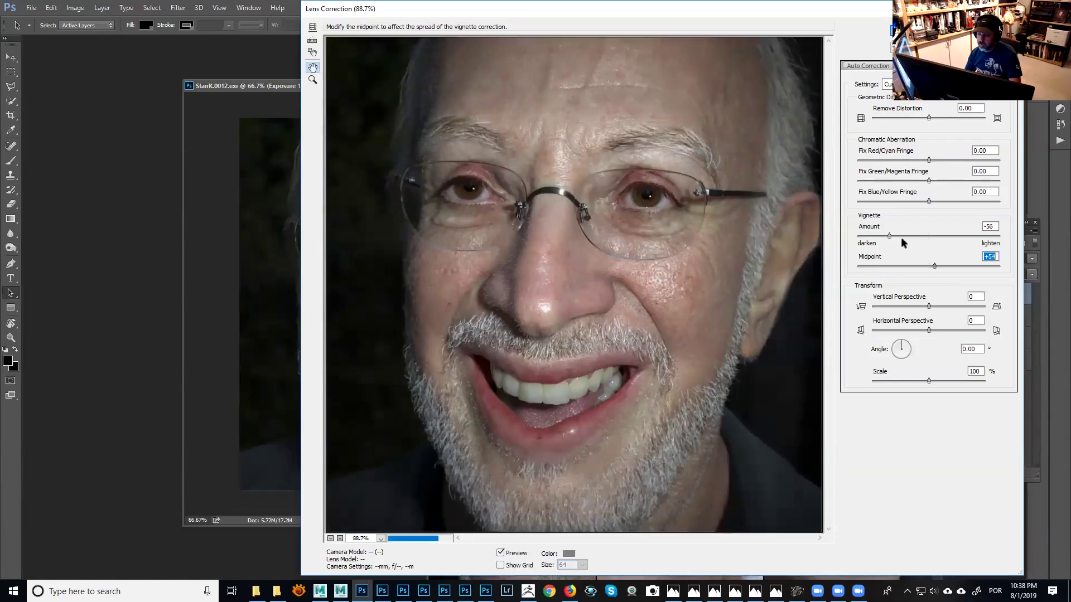
{"action": "left_click", "coordinate": [902, 235]}
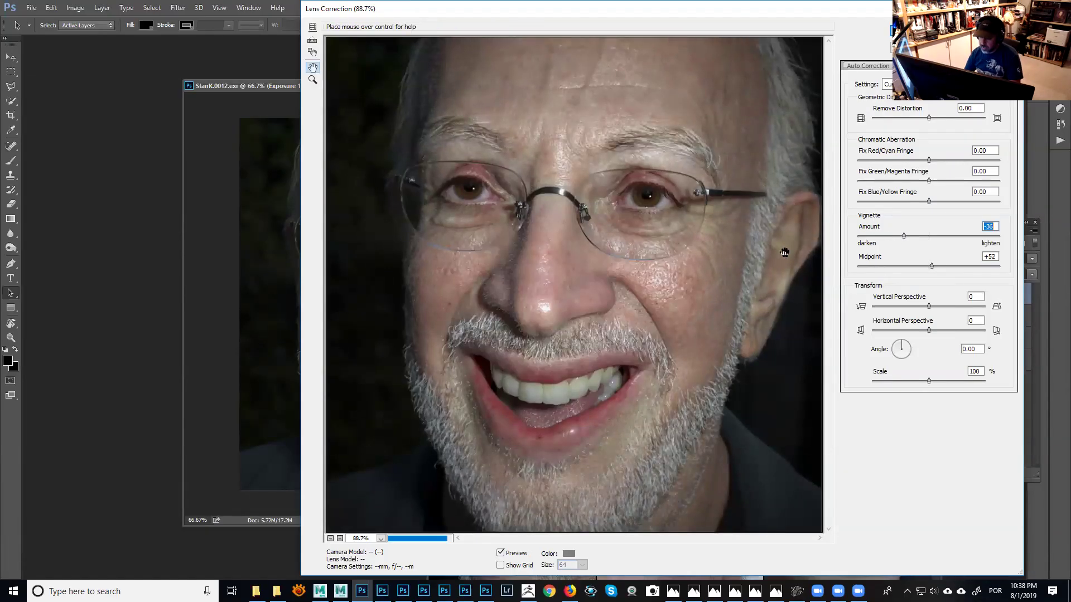
Exaggerate the chromatic aberration around the eye by setting the red/cyan fringe to +100, green/magenta to -100 and blue/yellow to +100.
{"action": "key", "text": "ctrl+plus"}
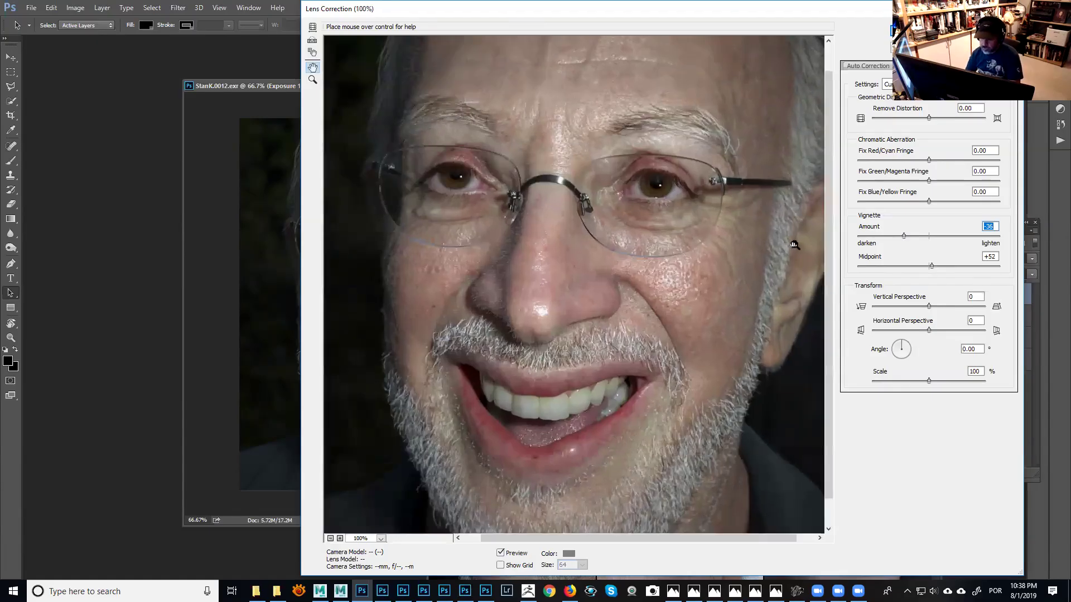
{"action": "key", "text": "ctrl+plus"}
{"action": "left_click_drag", "start_coordinate": [528, 311], "coordinate": [540, 345]}
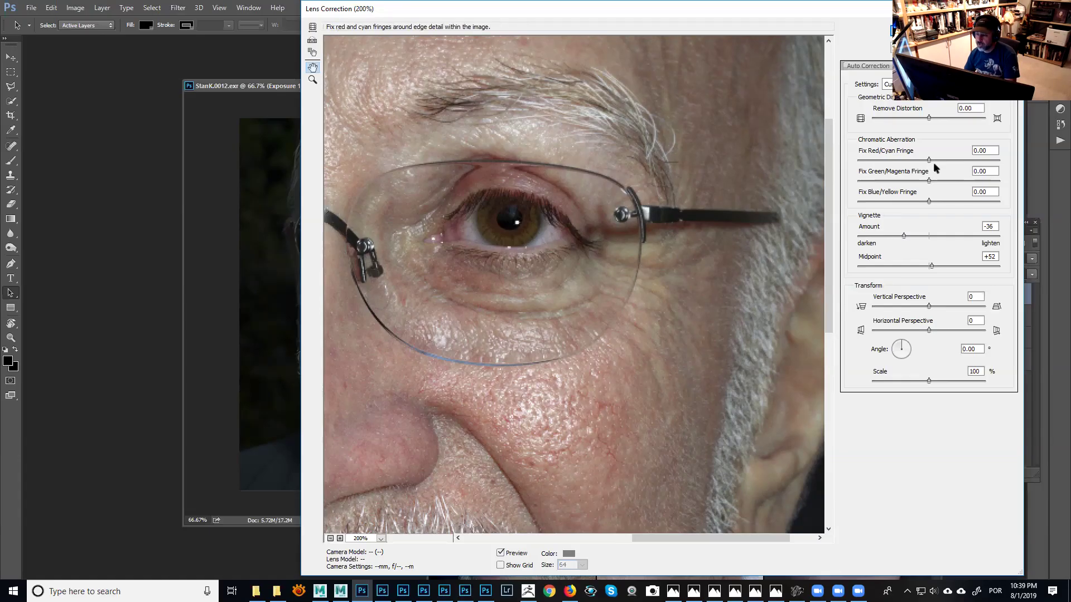
{"action": "left_click_drag", "start_coordinate": [941, 163], "coordinate": [887, 182]}
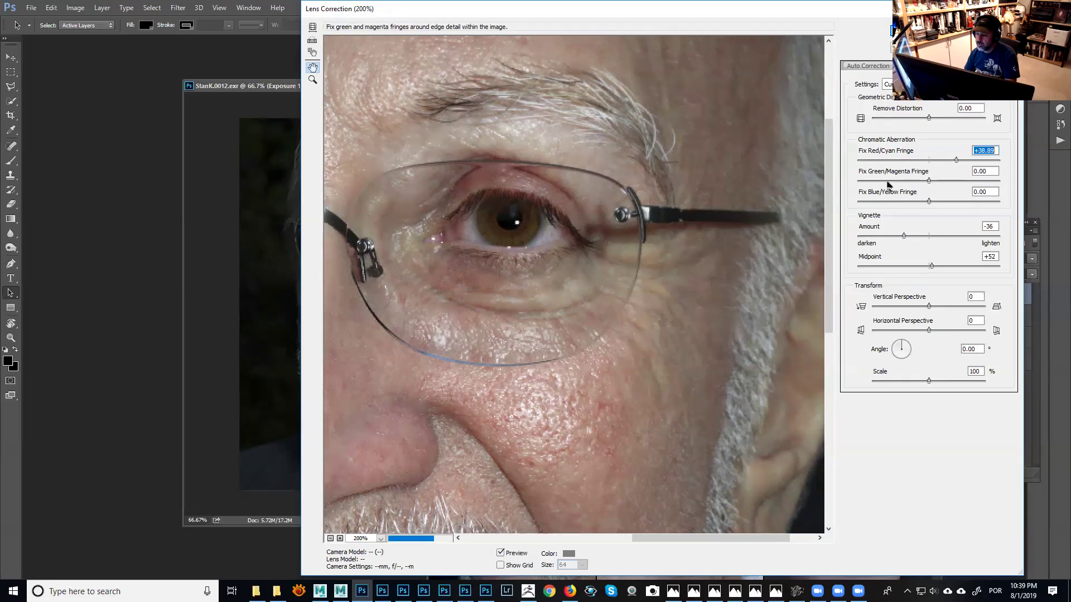
{"action": "left_click_drag", "start_coordinate": [940, 204], "coordinate": [954, 204]}
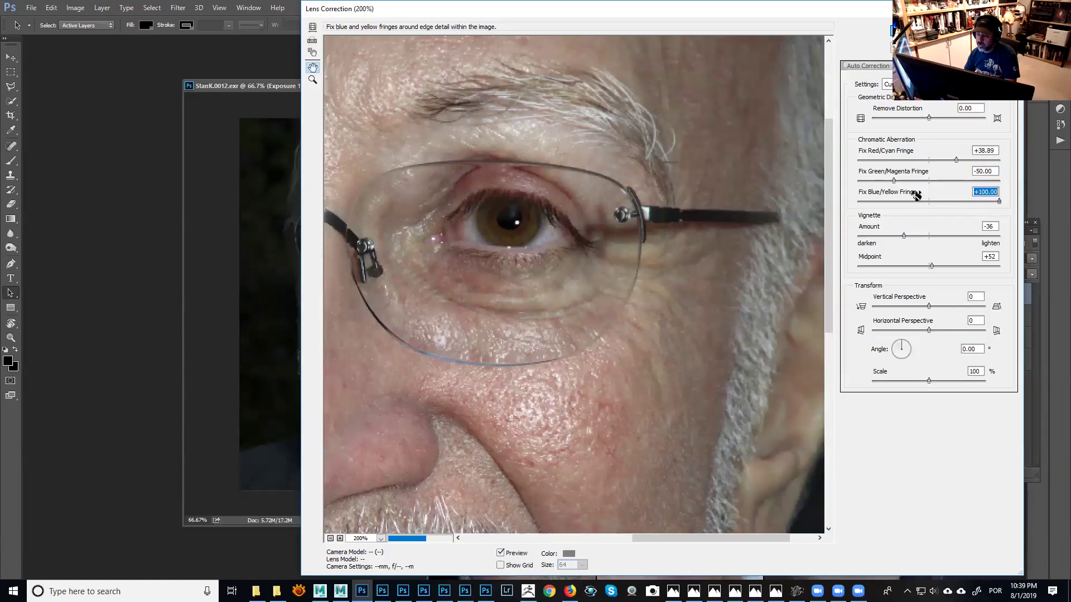
{"action": "left_click_drag", "start_coordinate": [893, 180], "coordinate": [863, 181]}
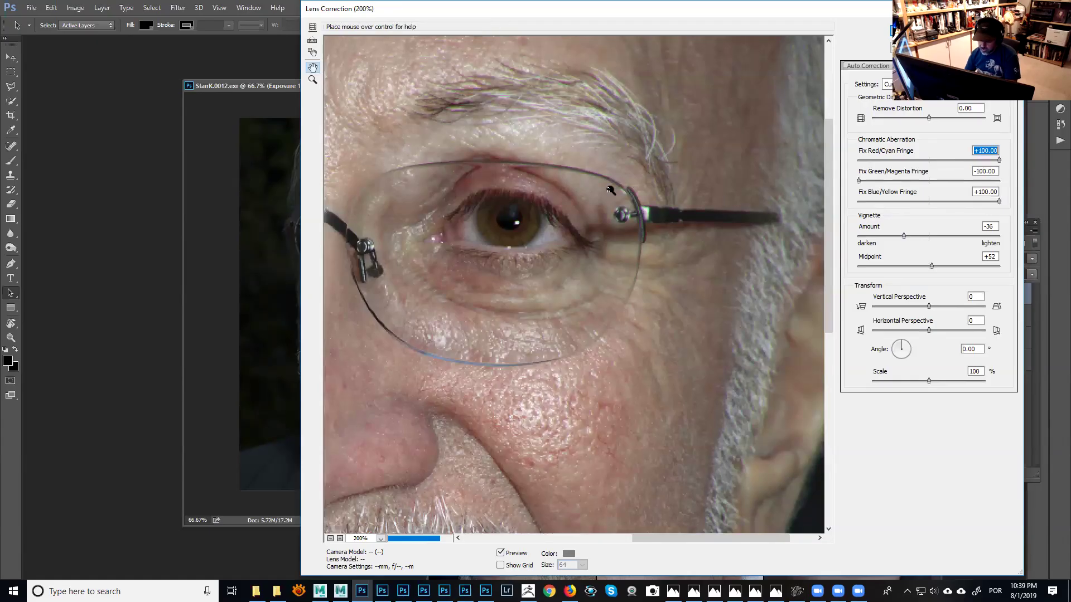
Soften the color fringing on the eyebrow to red/cyan +31.75, green/magenta -42.86 and blue/yellow +27.78.
{"action": "key", "text": "ctrl+plus"}
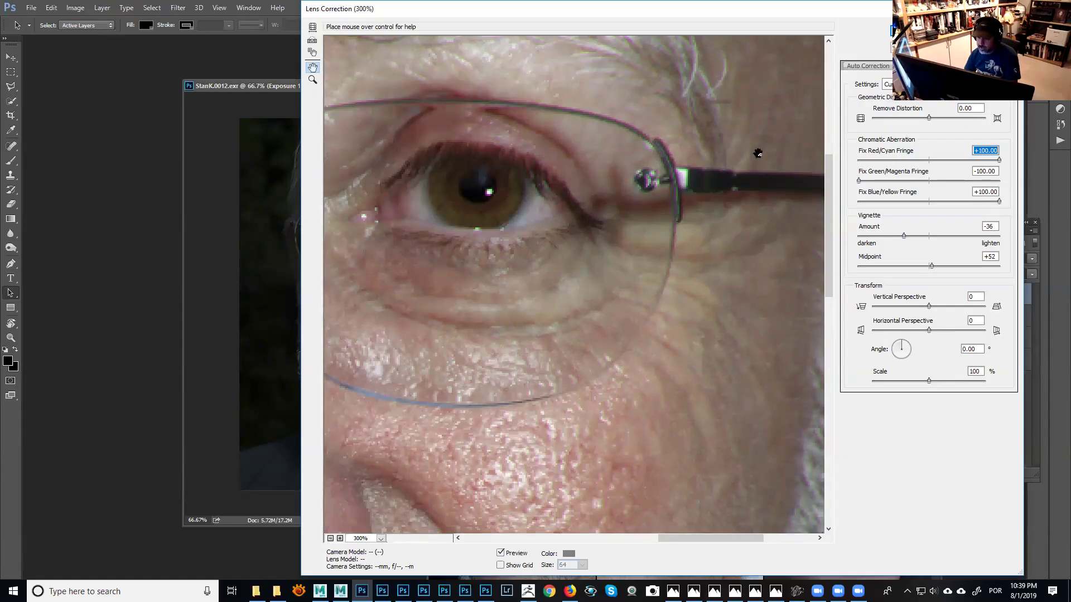
{"action": "key", "text": "ctrl+minus"}
{"action": "left_click_drag", "start_coordinate": [601, 281], "coordinate": [602, 330]}
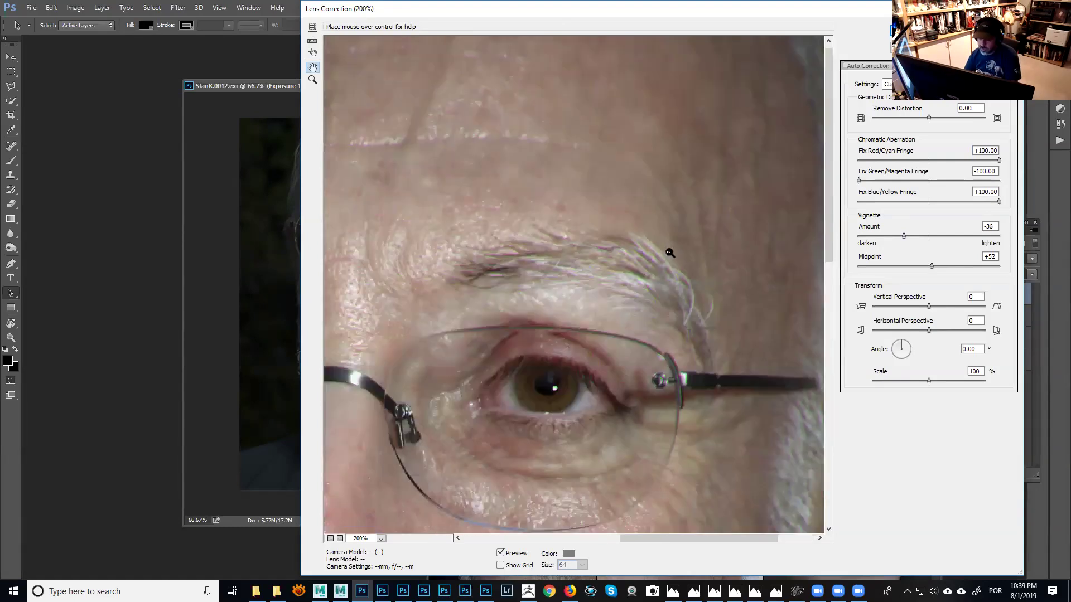
{"action": "key", "text": "ctrl+plus"}
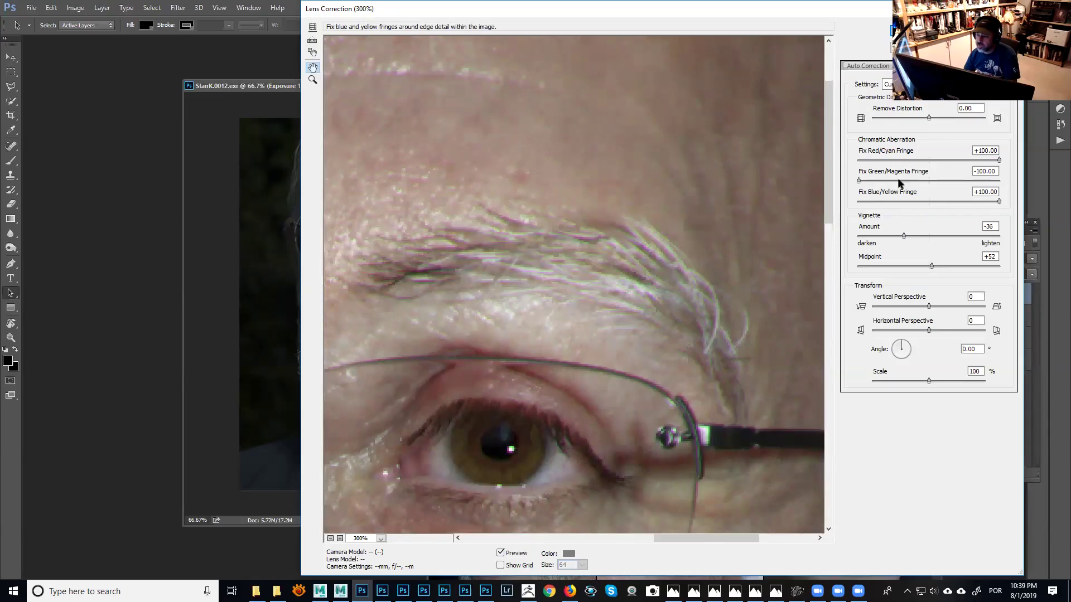
{"action": "left_click_drag", "start_coordinate": [890, 181], "coordinate": [898, 180]}
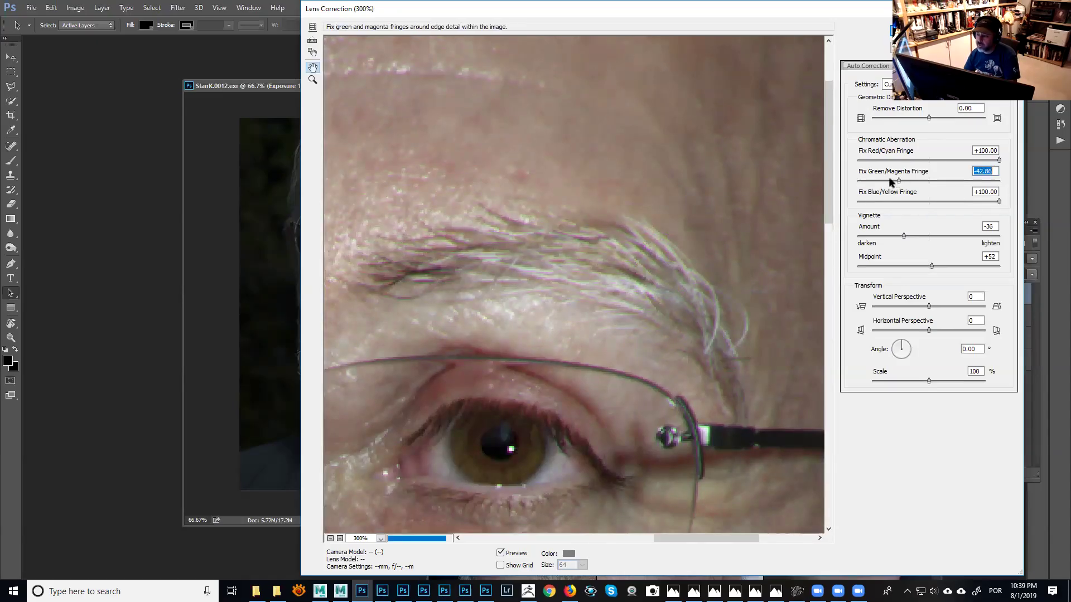
{"action": "left_click", "coordinate": [950, 160]}
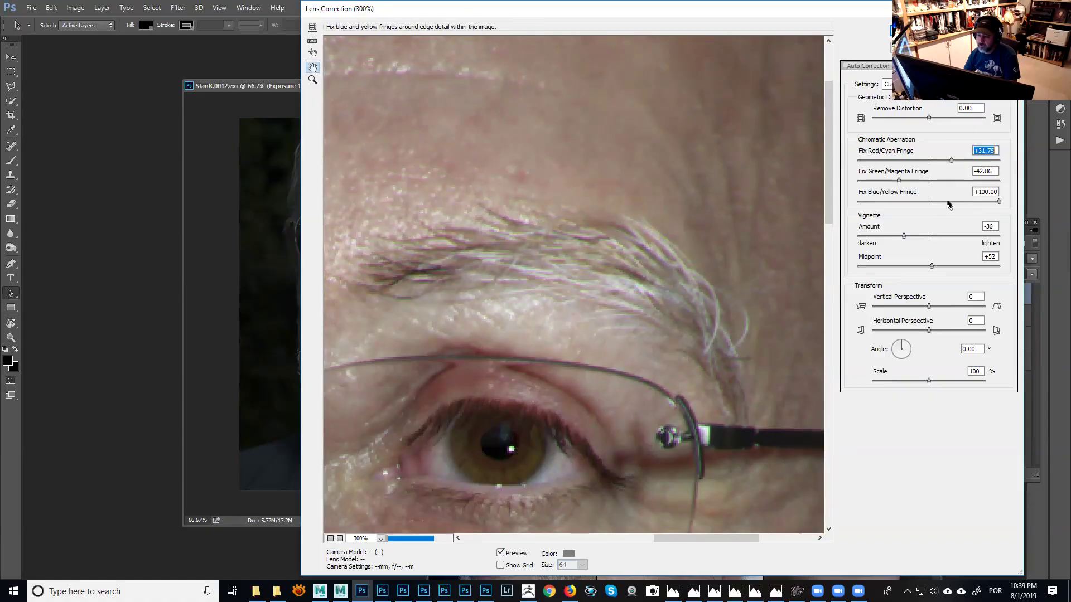
{"action": "left_click", "coordinate": [948, 201]}
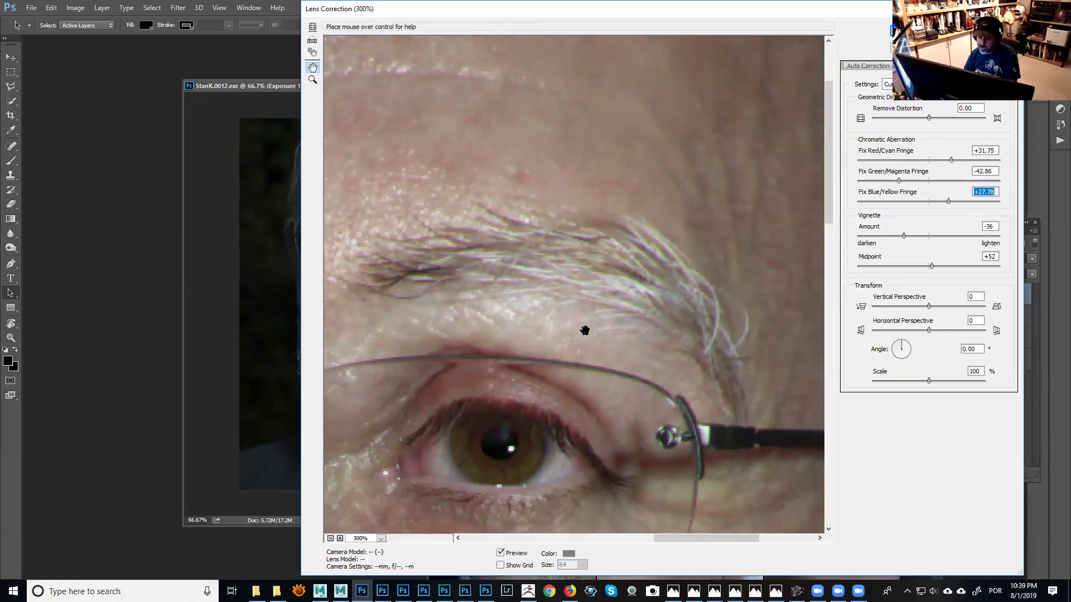
Examine the color fringing around both eyes and the glasses frame, and check the whole portrait.
{"action": "scroll", "coordinate": [683, 117], "scroll_direction": "down", "scroll_amount": 5}
{"action": "scroll", "coordinate": [800, 311], "scroll_direction": "left", "scroll_amount": 5}
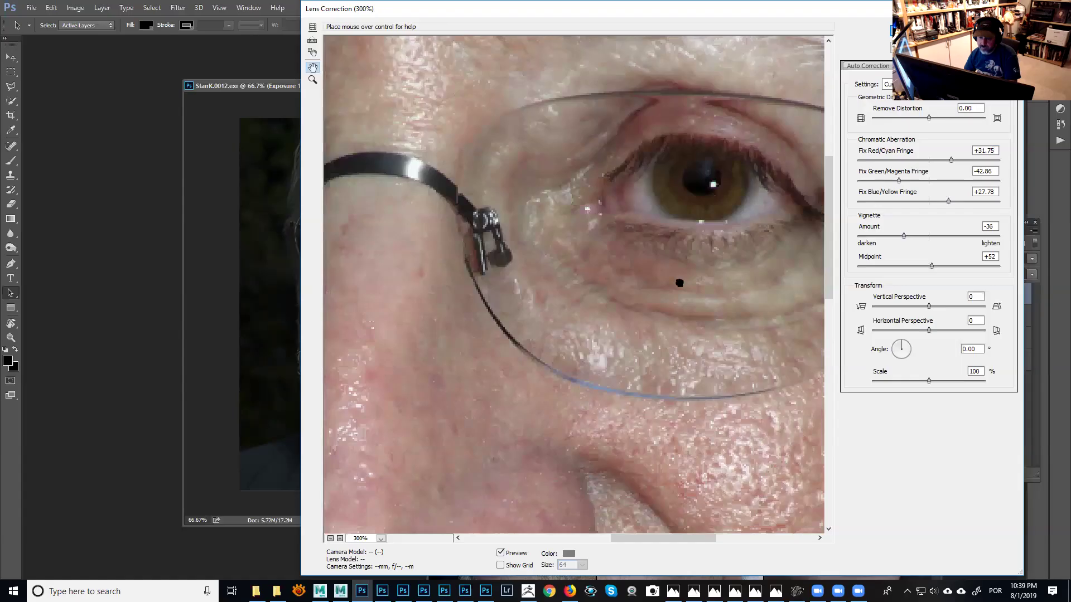
{"action": "scroll", "coordinate": [680, 283], "scroll_direction": "left", "scroll_amount": 5}
{"action": "scroll", "coordinate": [734, 280], "scroll_direction": "left", "scroll_amount": 3}
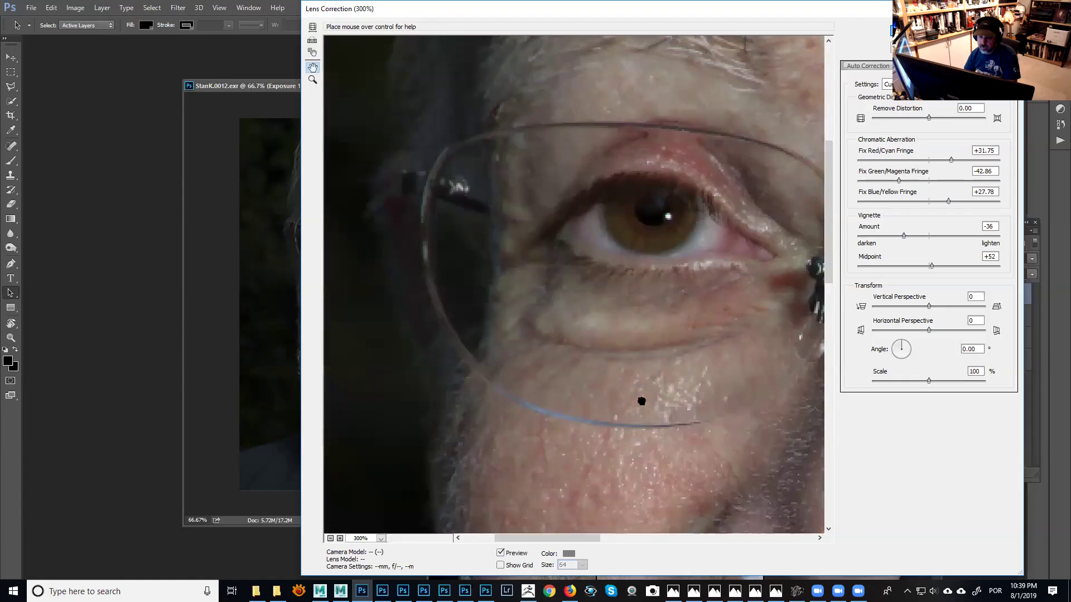
{"action": "scroll", "coordinate": [641, 399], "scroll_direction": "up", "scroll_amount": 5}
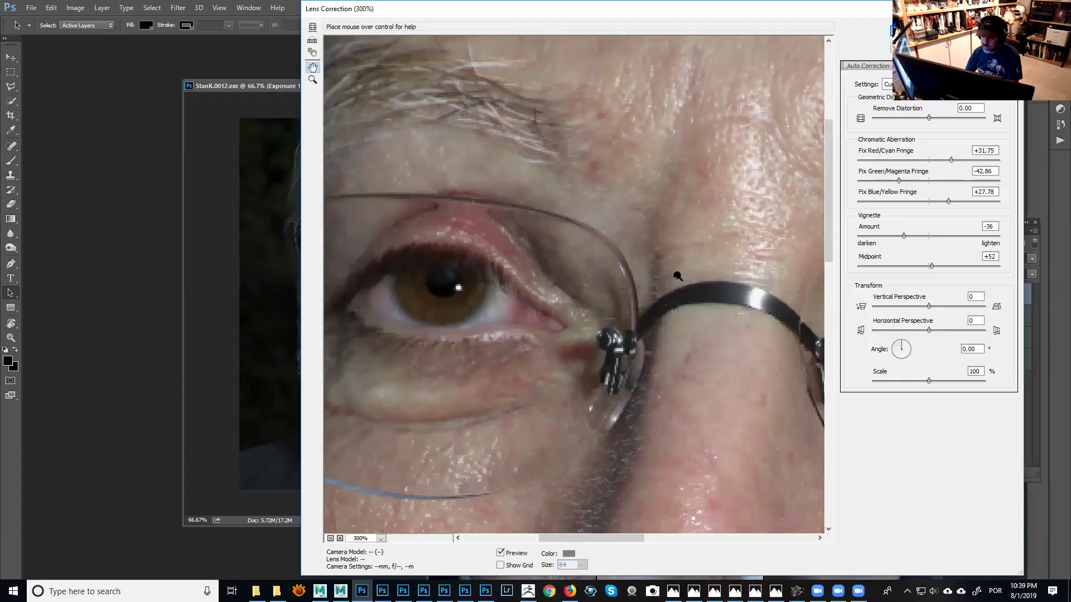
{"action": "key", "text": "ctrl+0"}
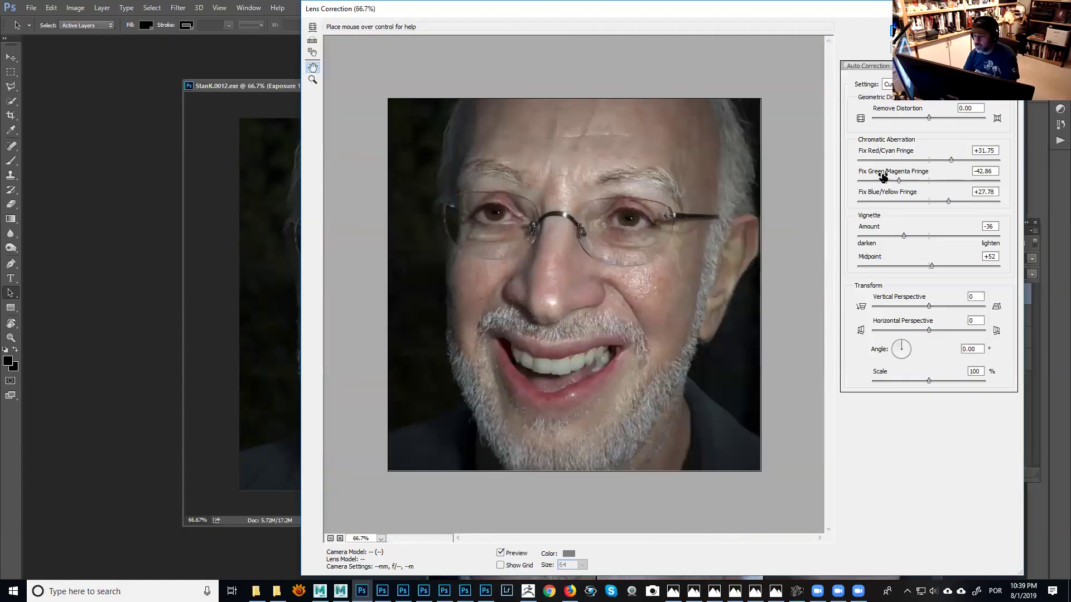
Compare the portrait with and without Auto Scale Image, leave the option enabled and return to the custom correction settings.
{"action": "left_click", "coordinate": [870, 66]}
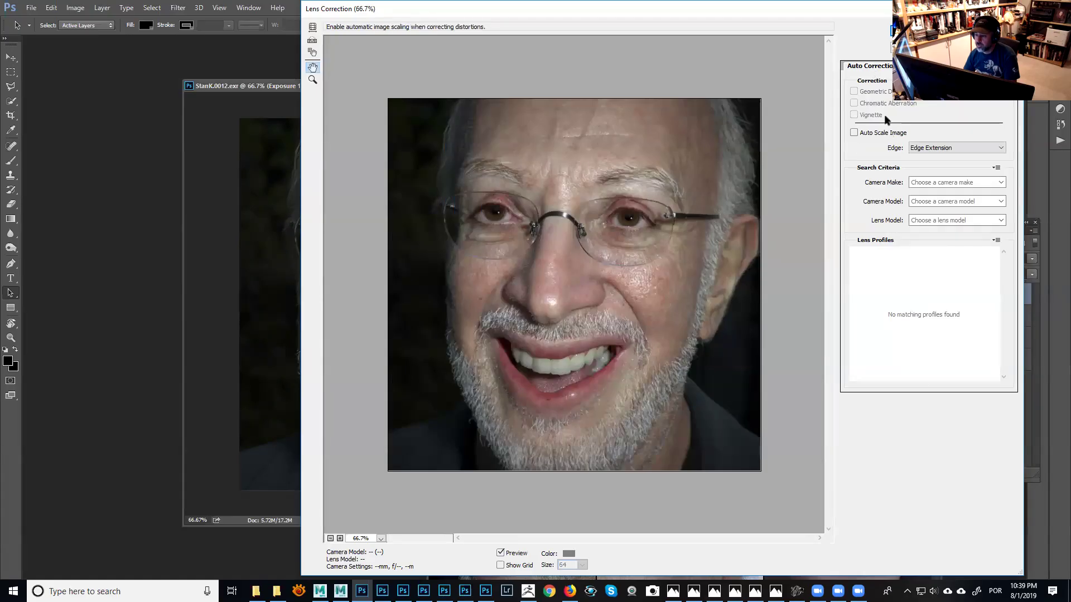
{"action": "left_click", "coordinate": [853, 133]}
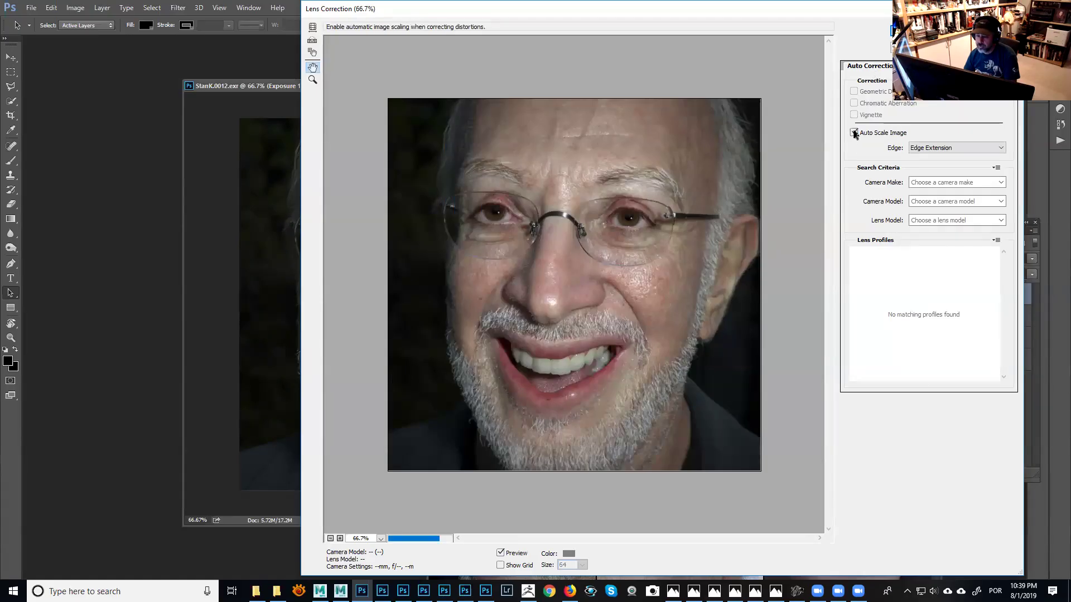
{"action": "left_click", "coordinate": [854, 133]}
{"action": "left_click", "coordinate": [853, 134]}
{"action": "left_click", "coordinate": [852, 135]}
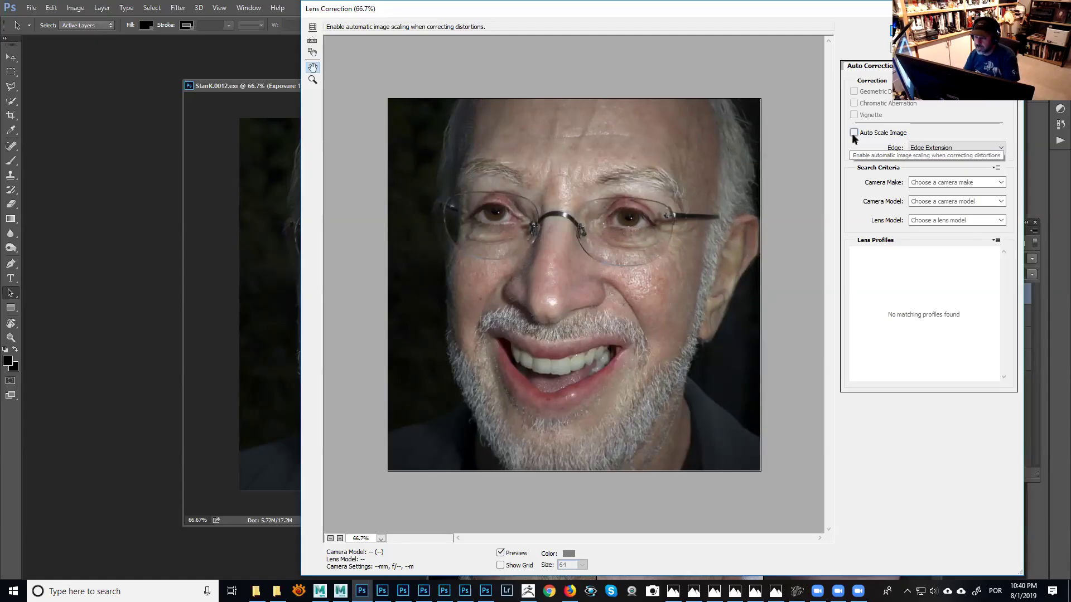
{"action": "left_click", "coordinate": [852, 133]}
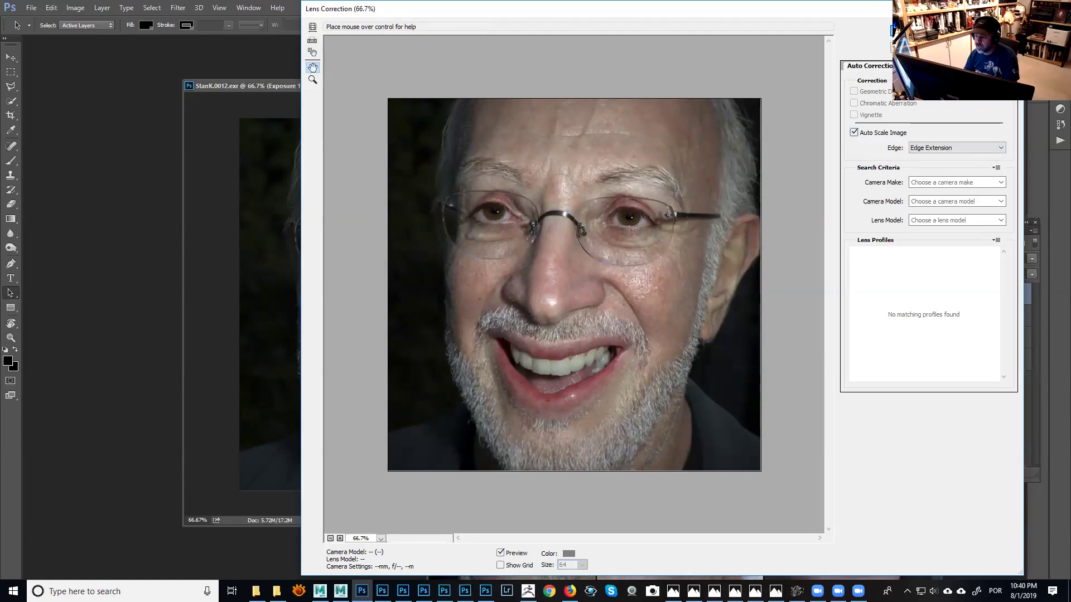
{"action": "left_click", "coordinate": [907, 66]}
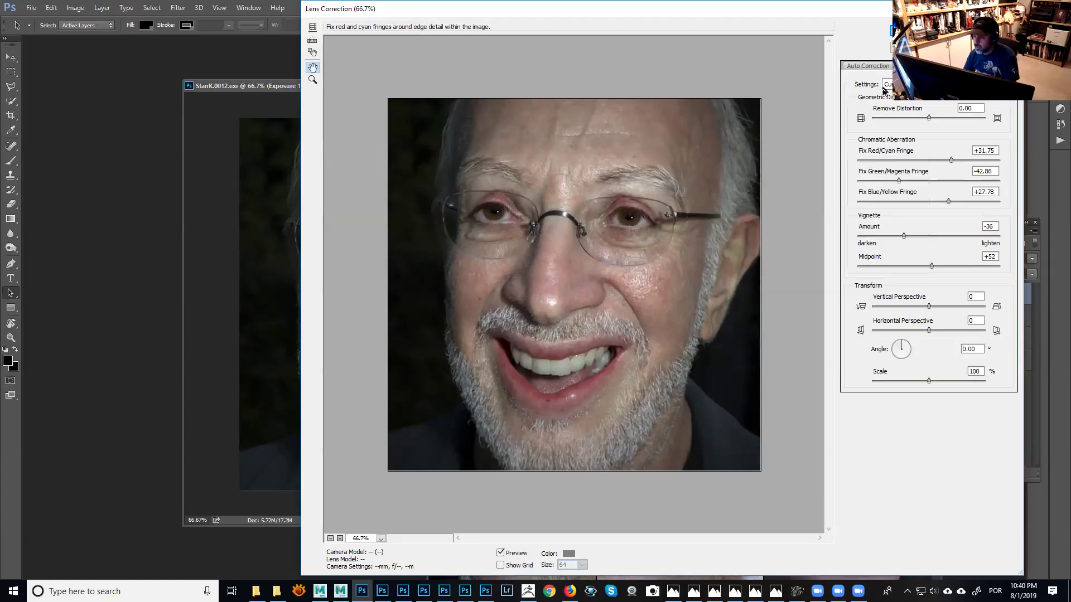
Try strong distortion values in Lens Correction, settle on Remove Distortion +2.00, and apply the filter to the portrait.
{"action": "left_click", "coordinate": [870, 67]}
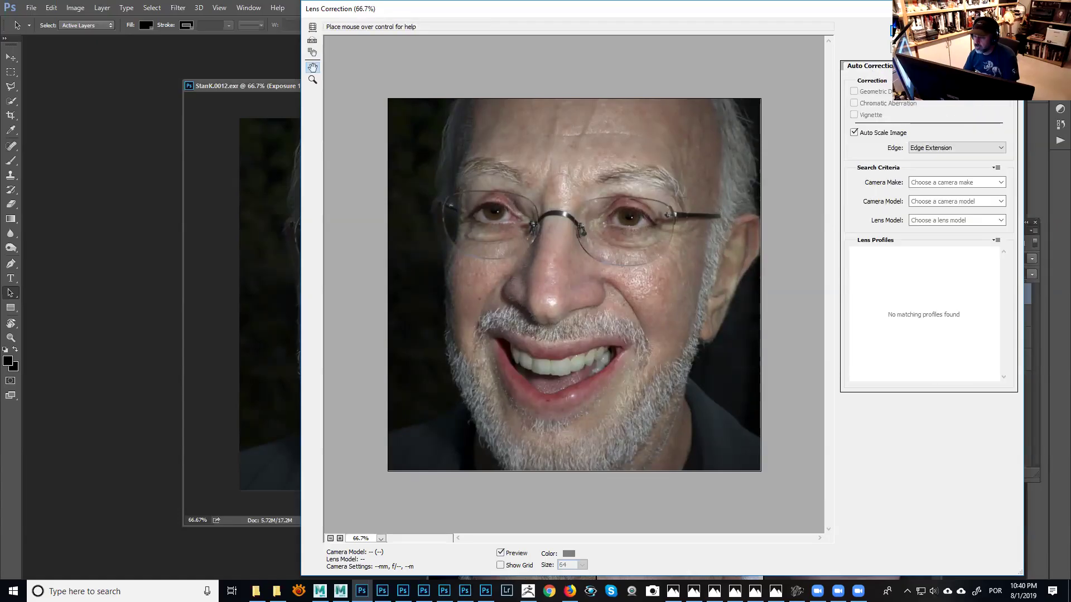
{"action": "left_click", "coordinate": [907, 66]}
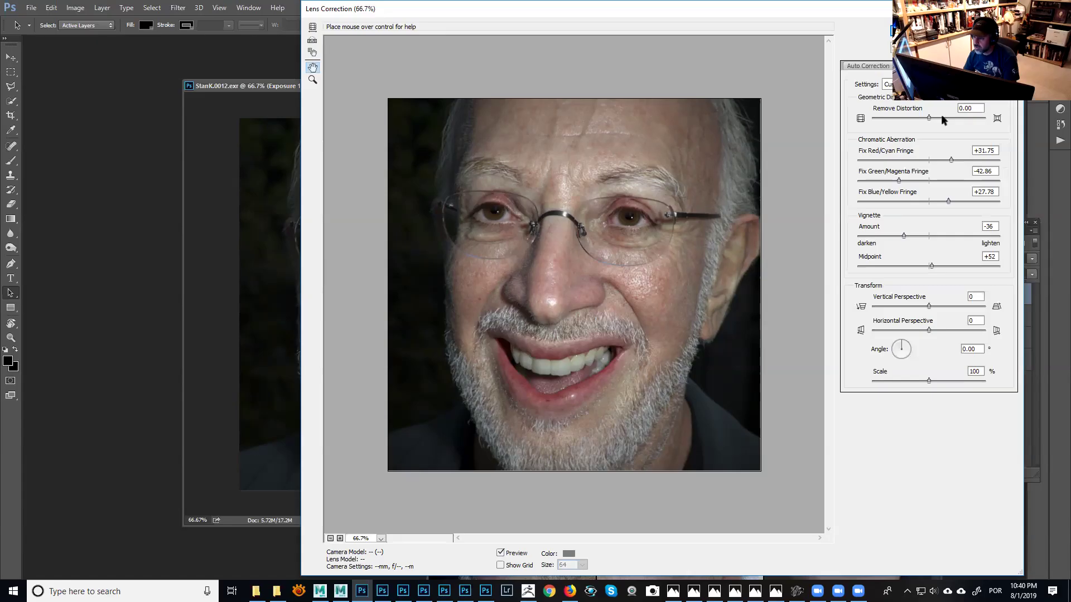
{"action": "left_click", "coordinate": [935, 117]}
{"action": "left_click_drag", "start_coordinate": [947, 116], "coordinate": [928, 129]}
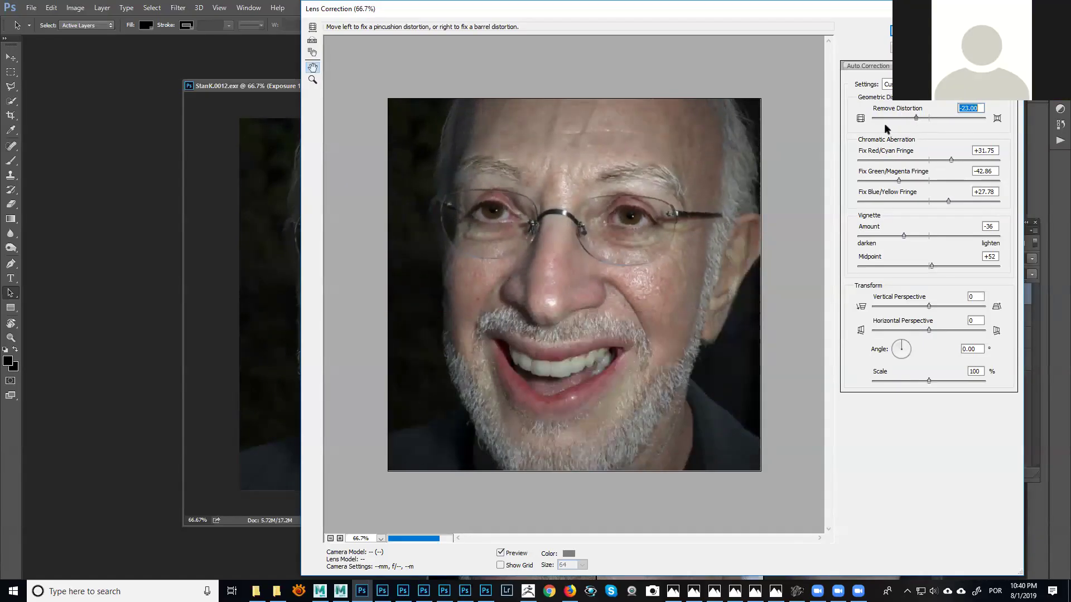
{"action": "left_click", "coordinate": [887, 128]}
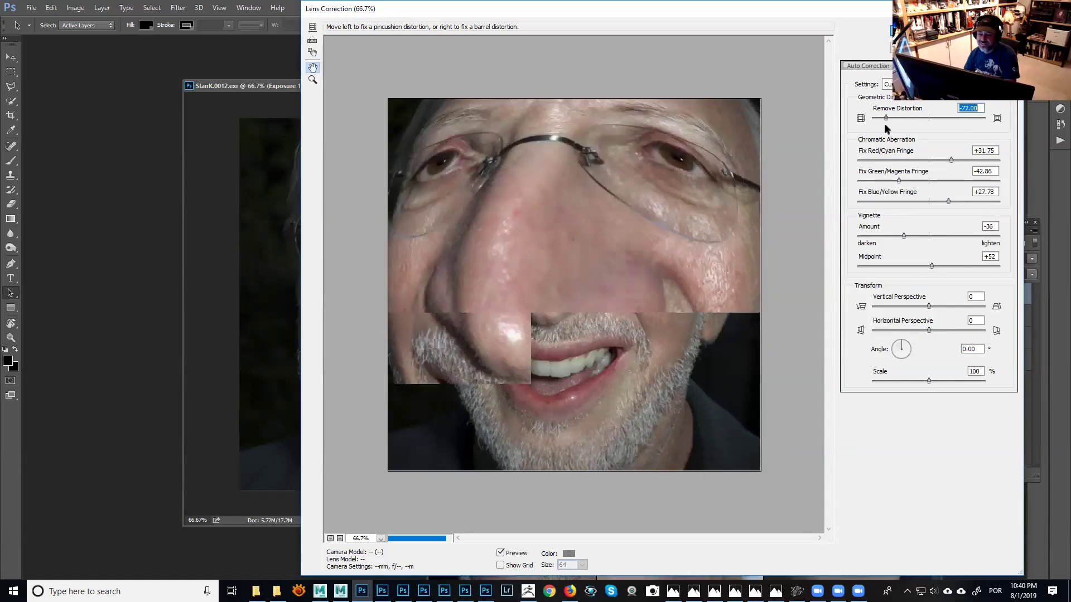
{"action": "left_click", "coordinate": [926, 119]}
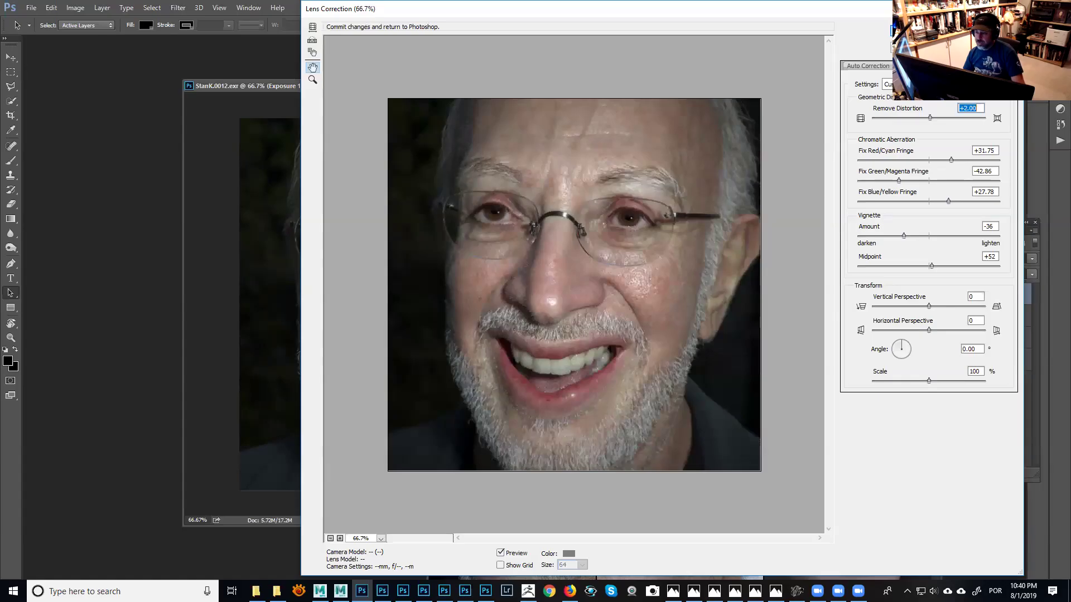
{"action": "key", "text": "Return"}
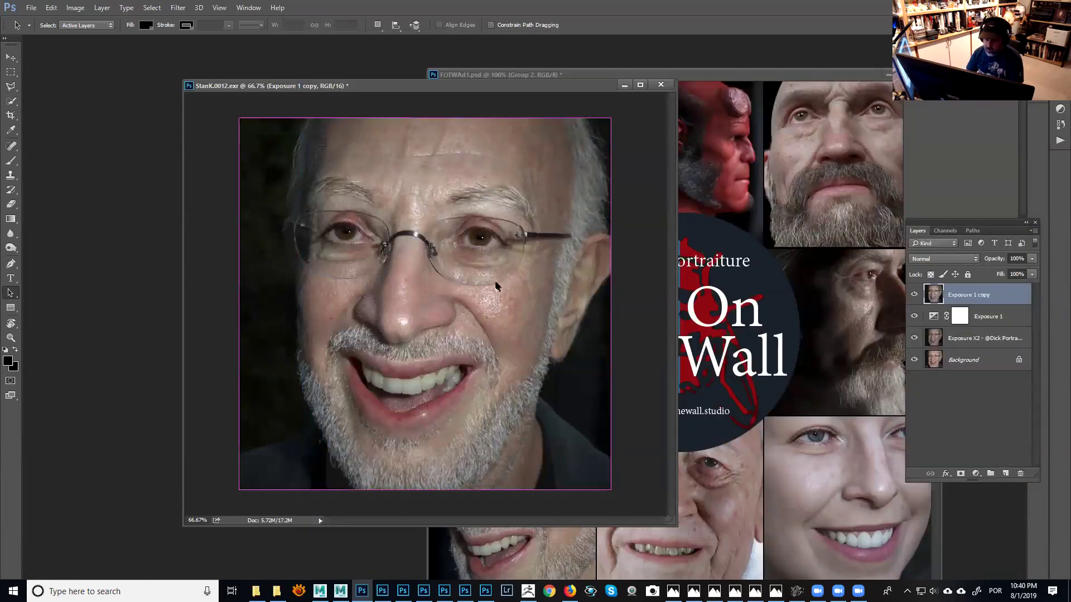
Inspect the corrected portrait around the eye, glasses and hair at 200% for fringing and detail.
{"action": "key", "text": "ctrl+plus"}
{"action": "key", "text": "ctrl+plus"}
{"action": "left_click_drag", "start_coordinate": [548, 178], "coordinate": [355, 370]}
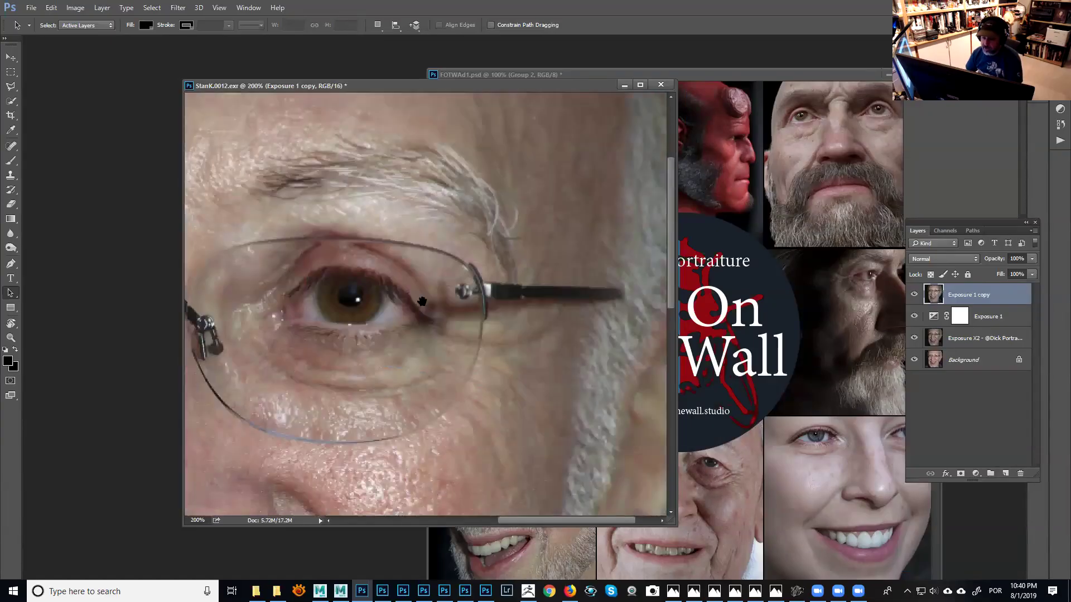
{"action": "left_click_drag", "start_coordinate": [422, 301], "coordinate": [401, 329]}
{"action": "scroll", "coordinate": [490, 190], "scroll_direction": "down", "scroll_amount": 3}
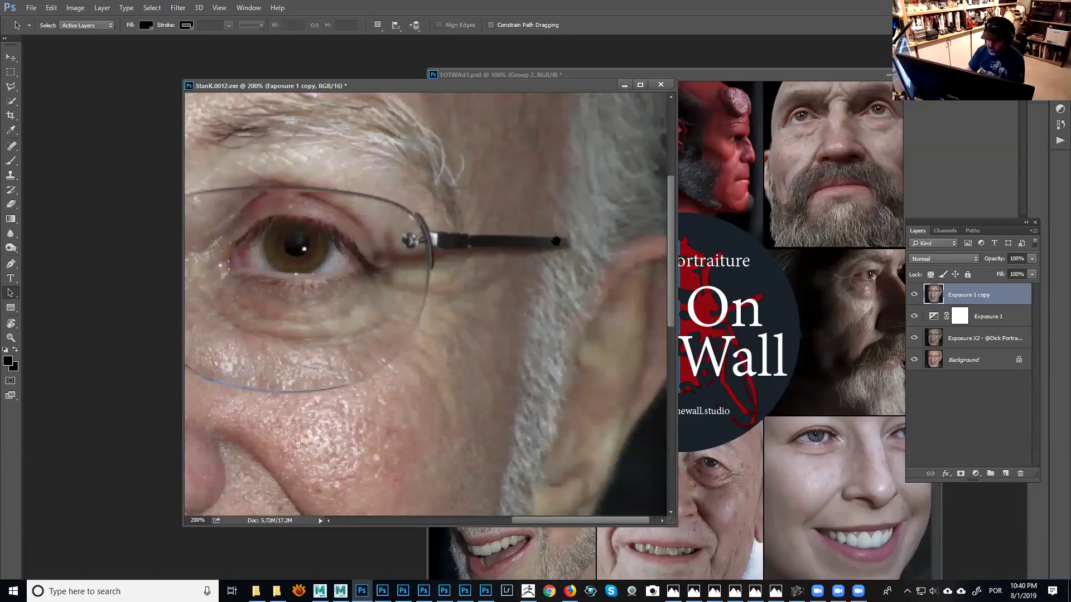
{"action": "scroll", "coordinate": [537, 239], "scroll_direction": "left", "scroll_amount": 3, "text": "ctrl"}
{"action": "scroll", "coordinate": [562, 243], "scroll_direction": "left", "scroll_amount": 2, "text": "ctrl"}
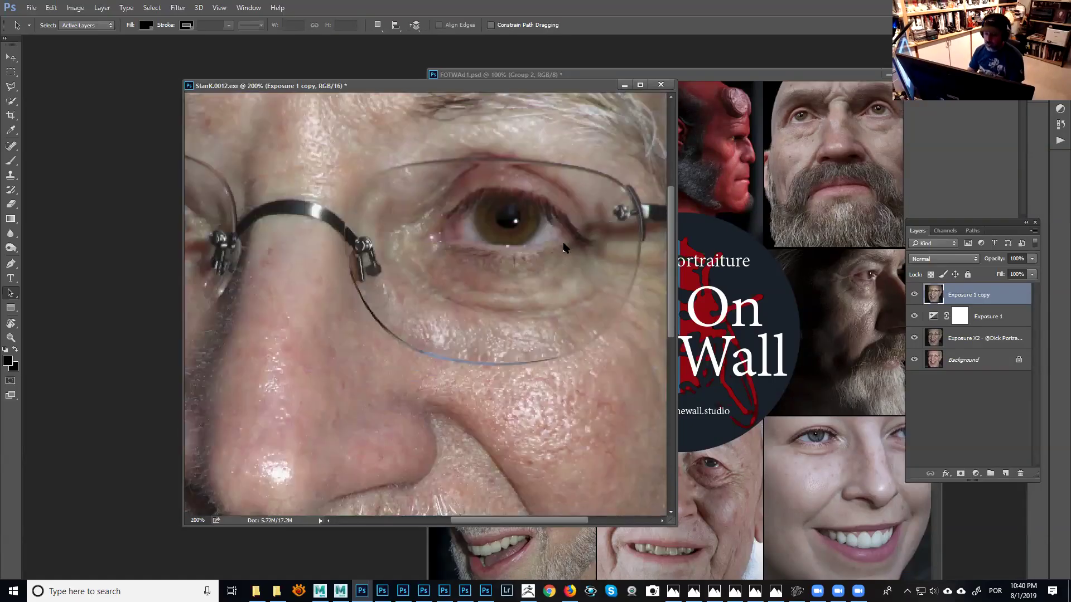
{"action": "key", "text": "ctrl+minus"}
{"action": "key", "text": "ctrl+minus"}
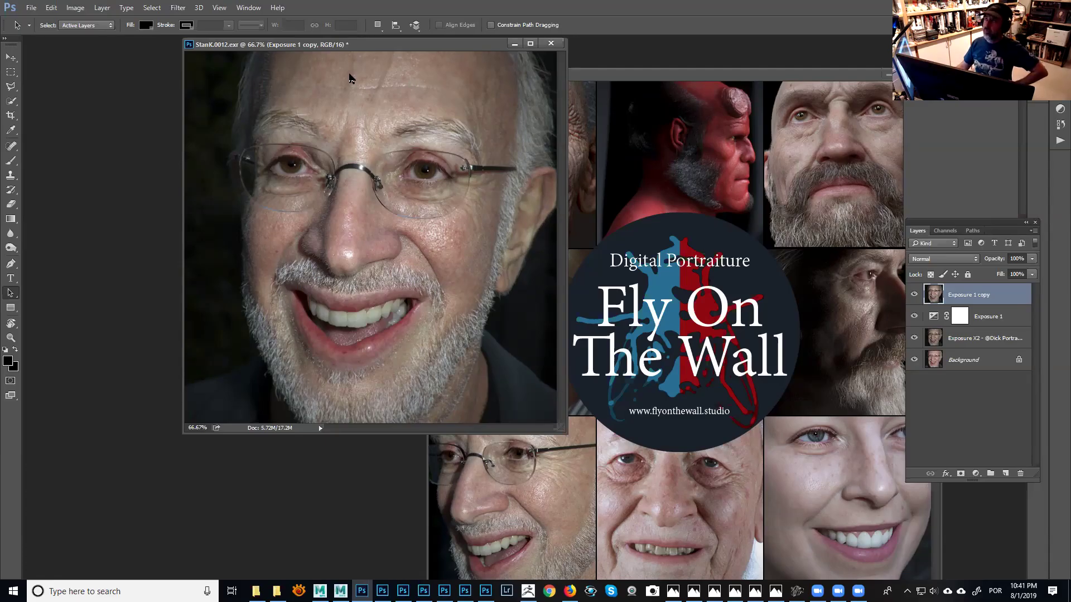
Arrange the StanK.0012.exr portrait and the FOTWAd1.psd collage windows side by side.
{"action": "left_click_drag", "start_coordinate": [451, 50], "coordinate": [350, 77]}
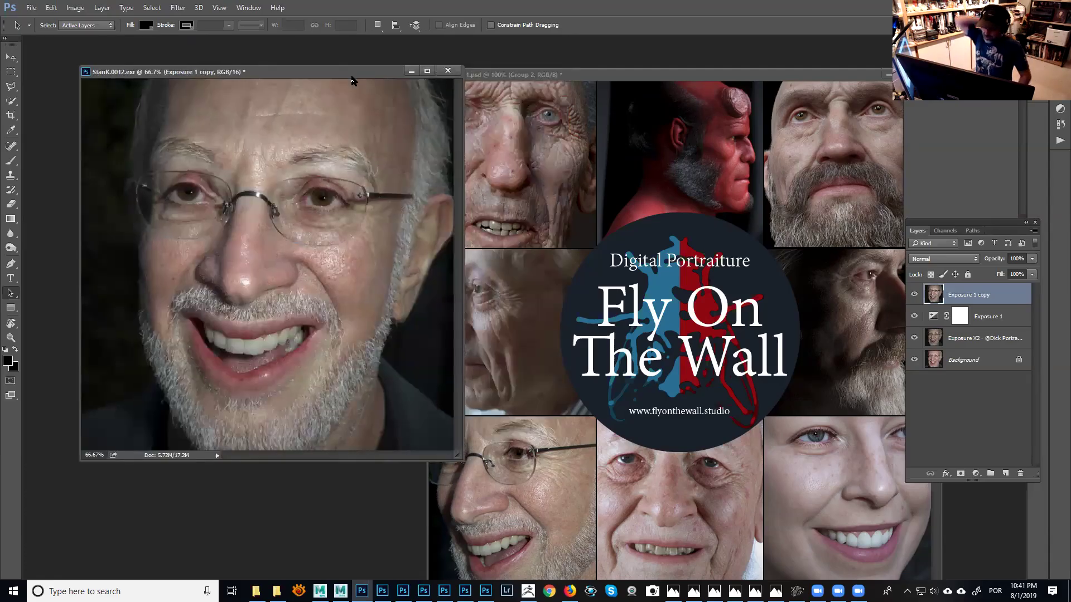
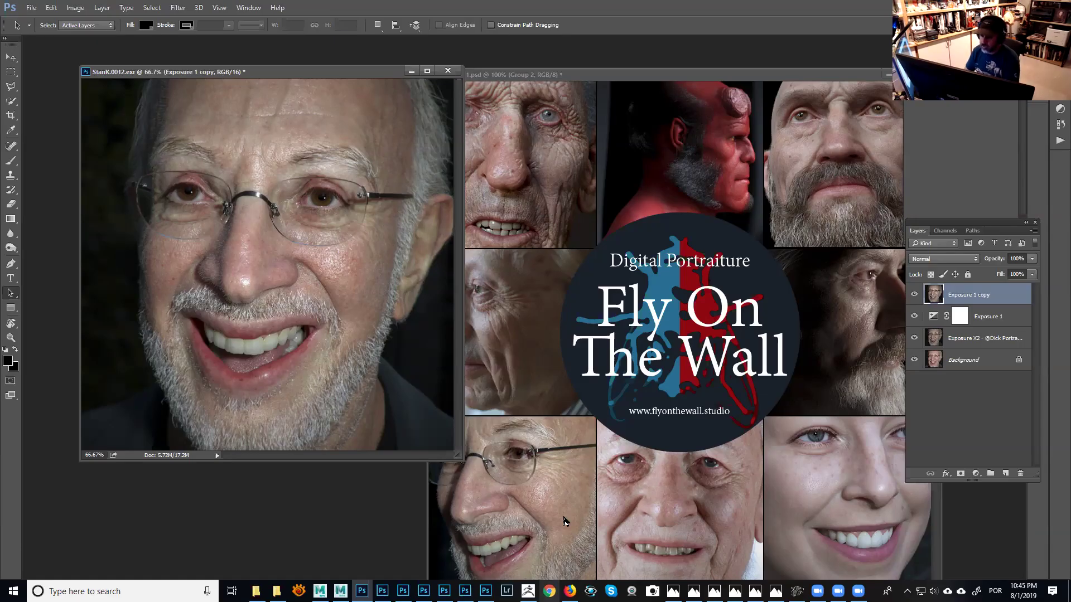
{"action": "left_click_drag", "start_coordinate": [710, 71], "coordinate": [652, 54]}
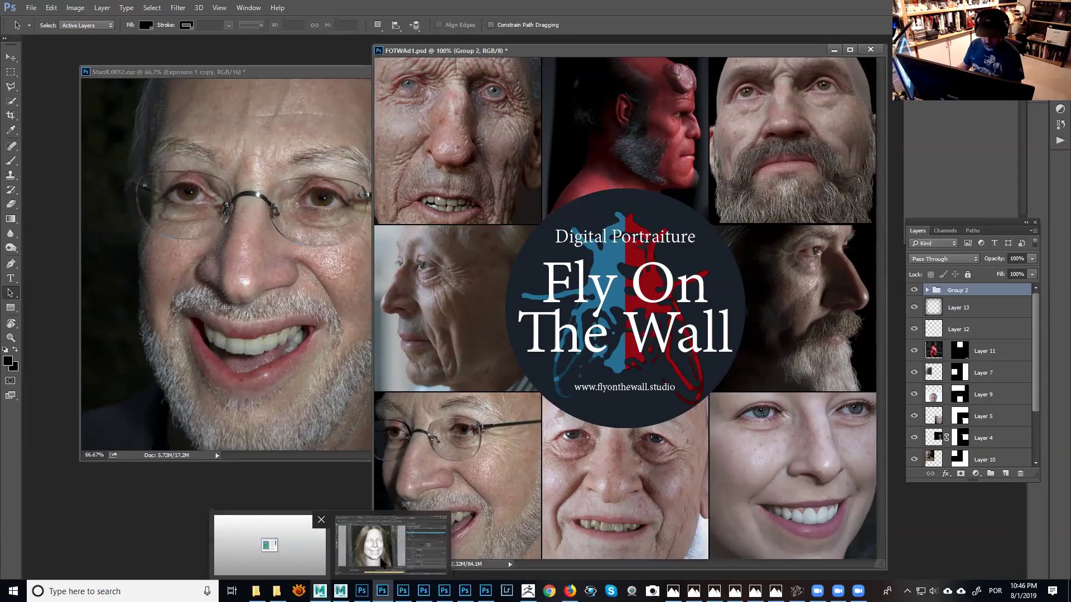
Switch to Maya, limit the Arnold render to a region over the flyaway hair beside the face, and end the render.
{"action": "key", "text": "alt+Tab"}
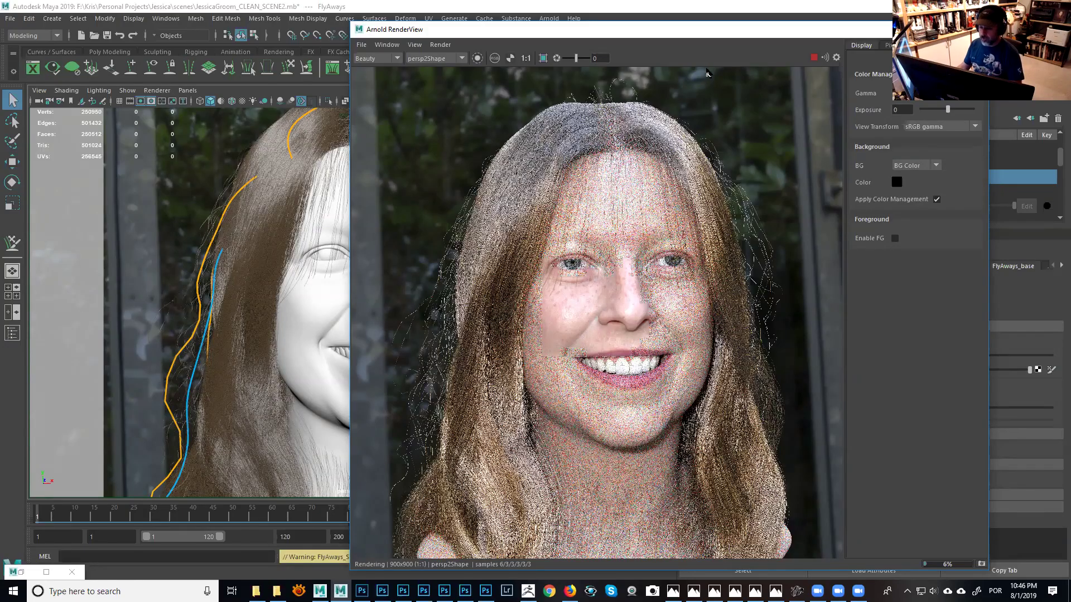
{"action": "left_click", "coordinate": [543, 58]}
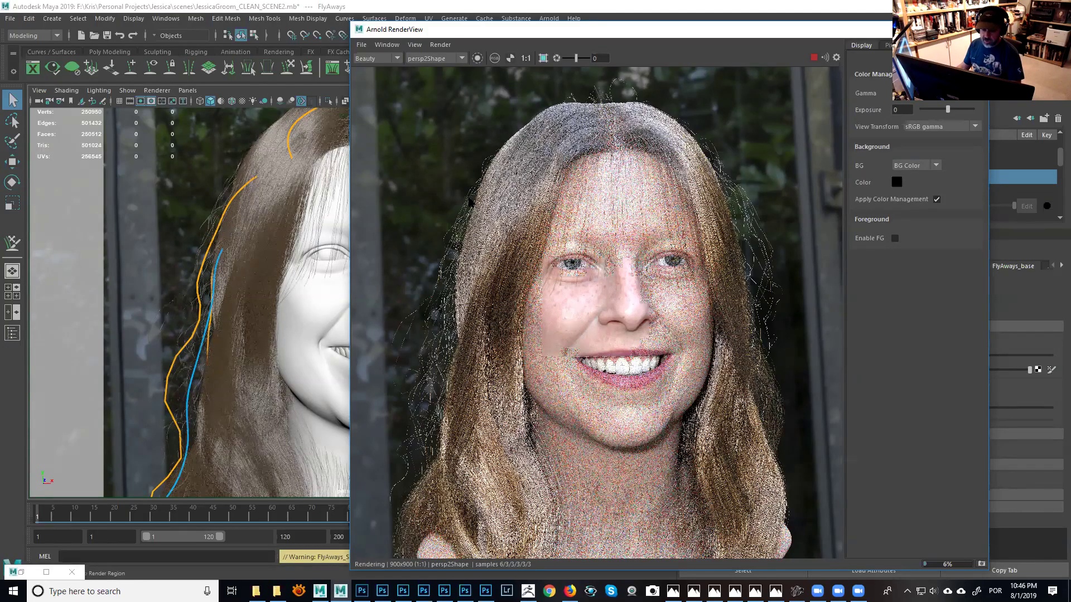
{"action": "left_click_drag", "start_coordinate": [405, 190], "coordinate": [492, 391]}
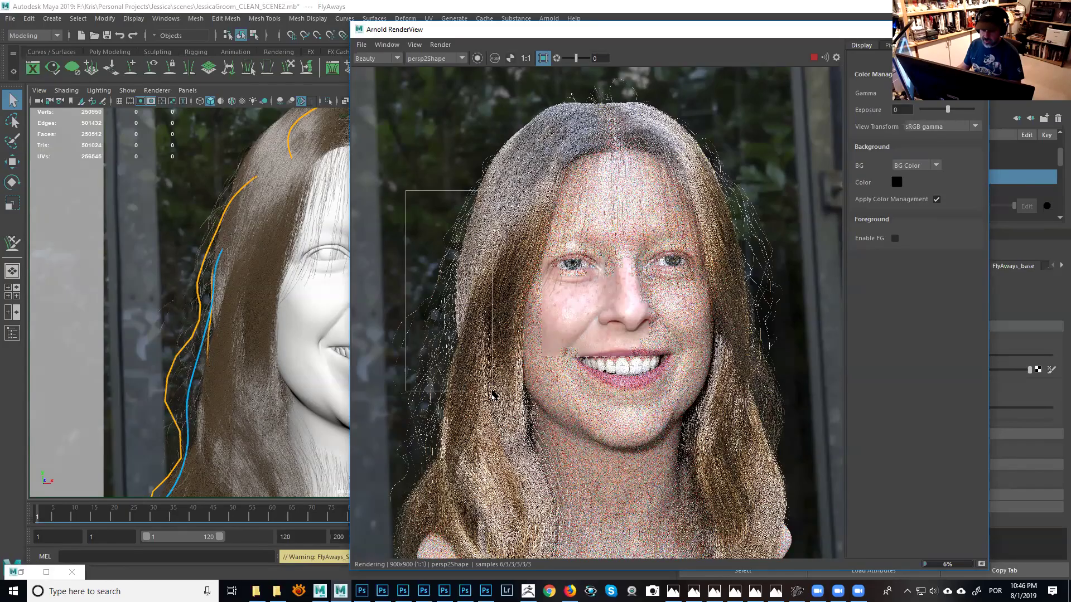
{"action": "left_click", "coordinate": [814, 58]}
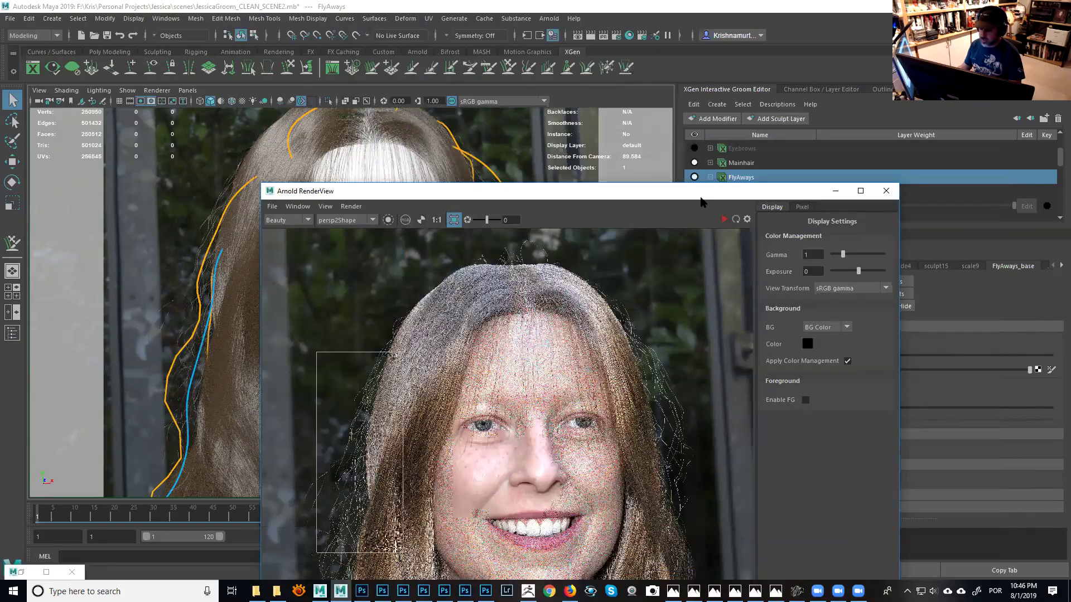
{"action": "left_click", "coordinate": [886, 191]}
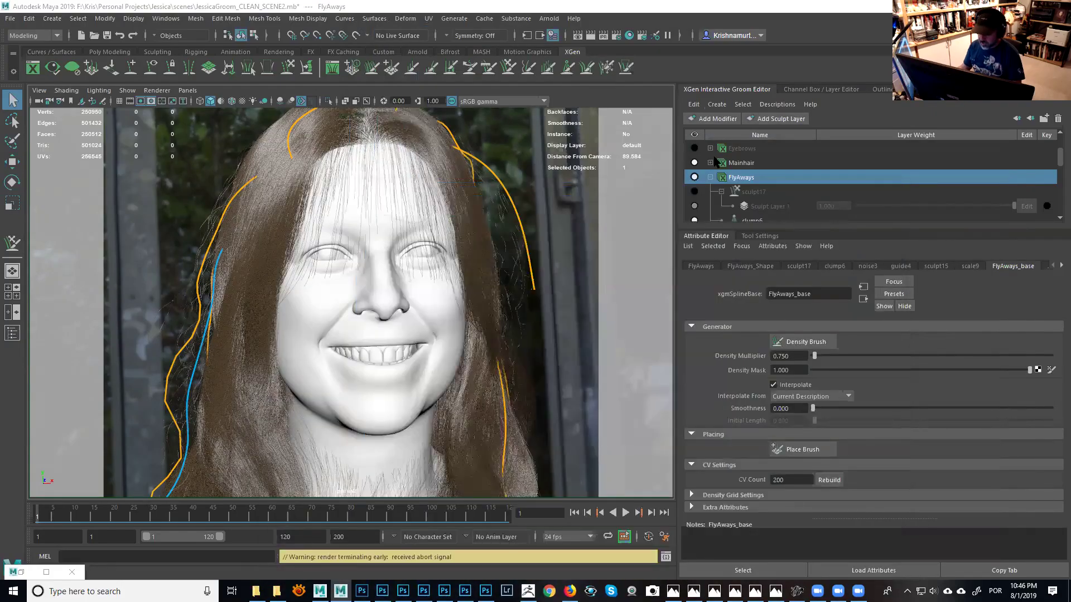
Set the intensity of the FlashPhoto area light to 20000 and key it at the current frame.
{"action": "left_click", "coordinate": [881, 89]}
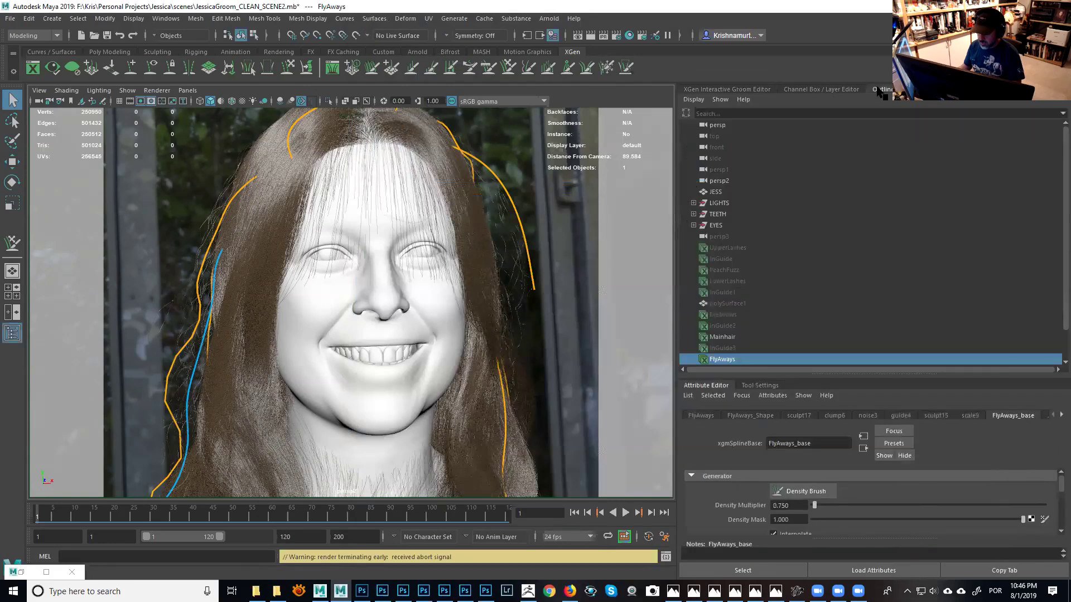
{"action": "left_click", "coordinate": [693, 204]}
{"action": "left_click", "coordinate": [746, 292]}
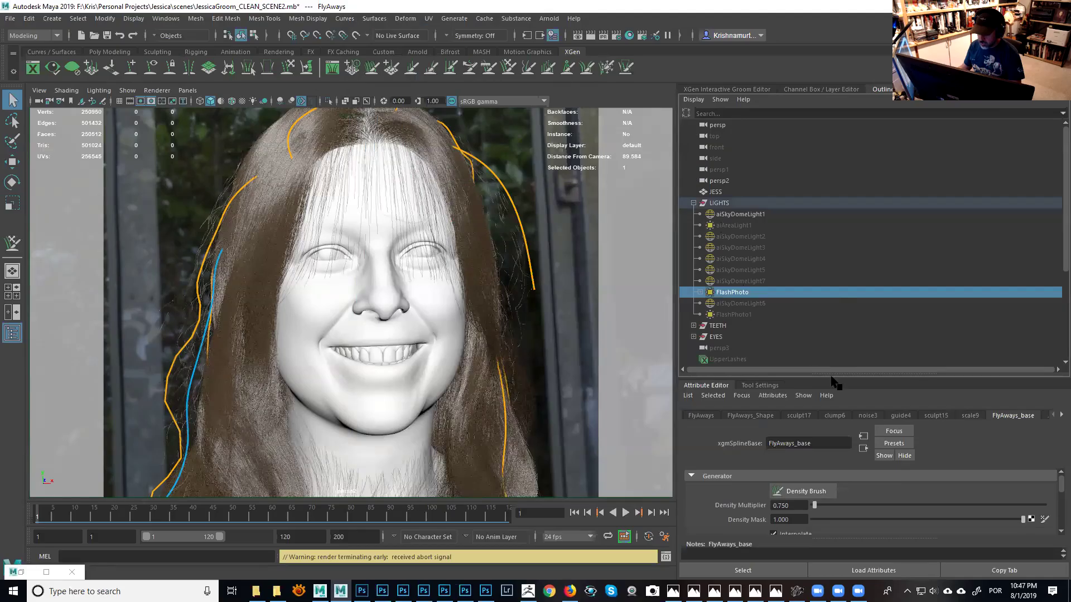
{"action": "left_click_drag", "start_coordinate": [807, 374], "coordinate": [831, 228]}
{"action": "double_click", "coordinate": [802, 396]}
{"action": "type", "text": "20000"}
{"action": "key", "text": "Return"}
{"action": "right_click", "coordinate": [754, 400]}
{"action": "left_click", "coordinate": [766, 418]}
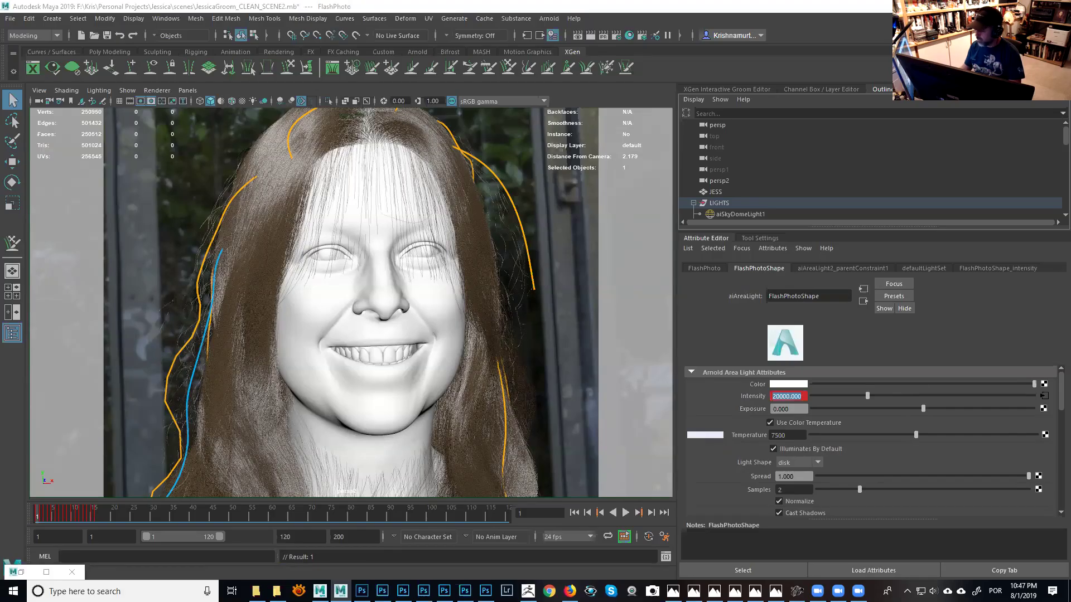
Render the marked region and examine the flyaway strands up close along the side of the hair.
{"action": "key", "text": "alt+Tab"}
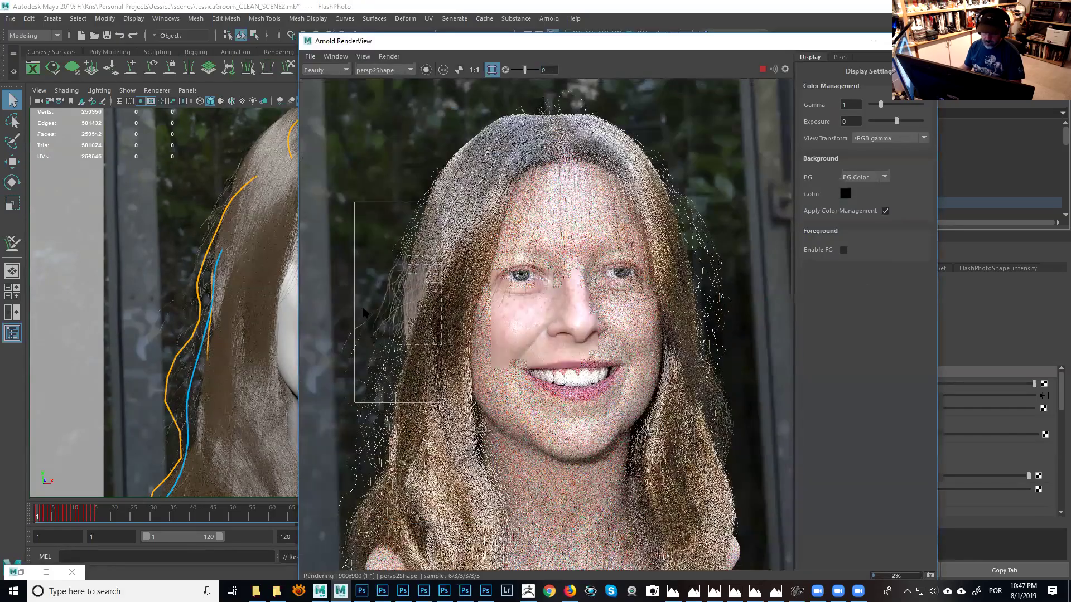
{"action": "scroll", "coordinate": [560, 320], "scroll_direction": "up", "scroll_amount": 2}
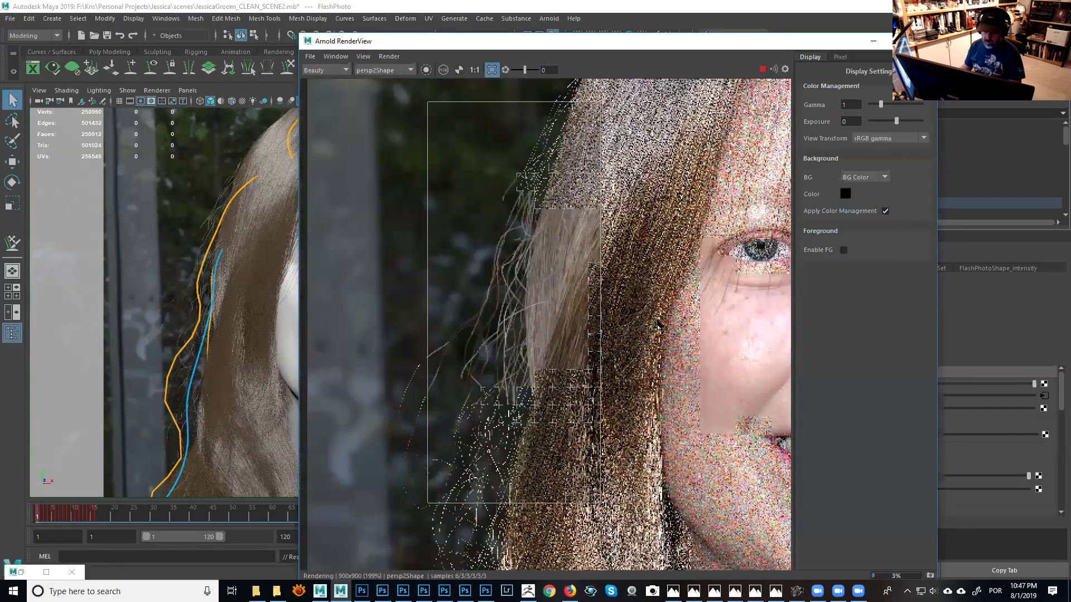
{"action": "scroll", "coordinate": [612, 320], "scroll_direction": "down", "scroll_amount": 2}
{"action": "middle_click_drag", "start_coordinate": [623, 317], "coordinate": [543, 296]}
{"action": "scroll", "coordinate": [543, 295], "scroll_direction": "up", "scroll_amount": 2}
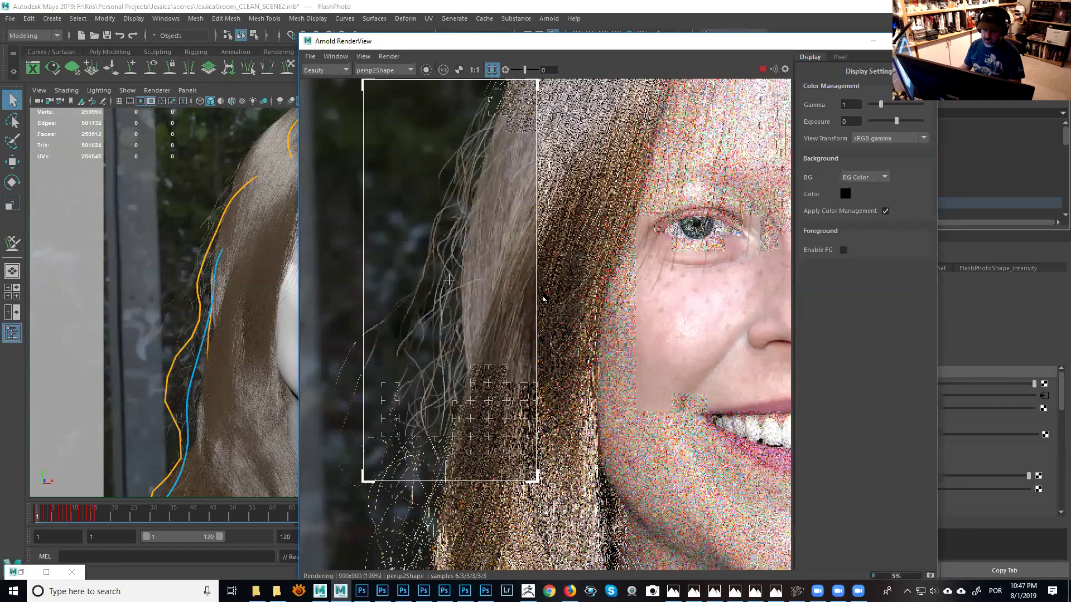
{"action": "scroll", "coordinate": [543, 297], "scroll_direction": "up", "scroll_amount": 2}
{"action": "scroll", "coordinate": [543, 298], "scroll_direction": "down", "scroll_amount": 2}
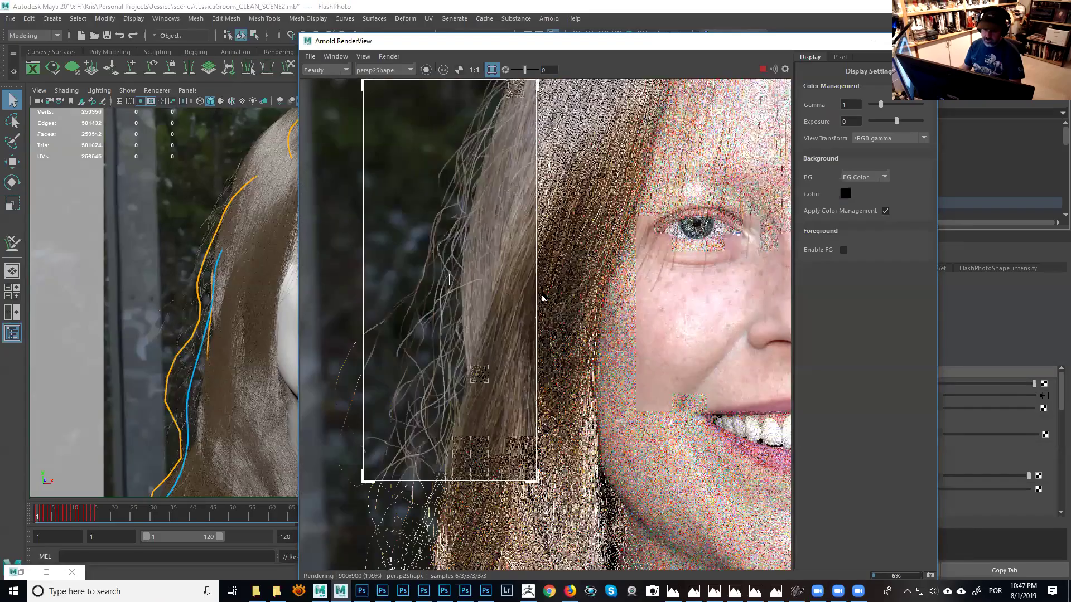
{"action": "scroll", "coordinate": [629, 275], "scroll_direction": "down", "scroll_amount": 2}
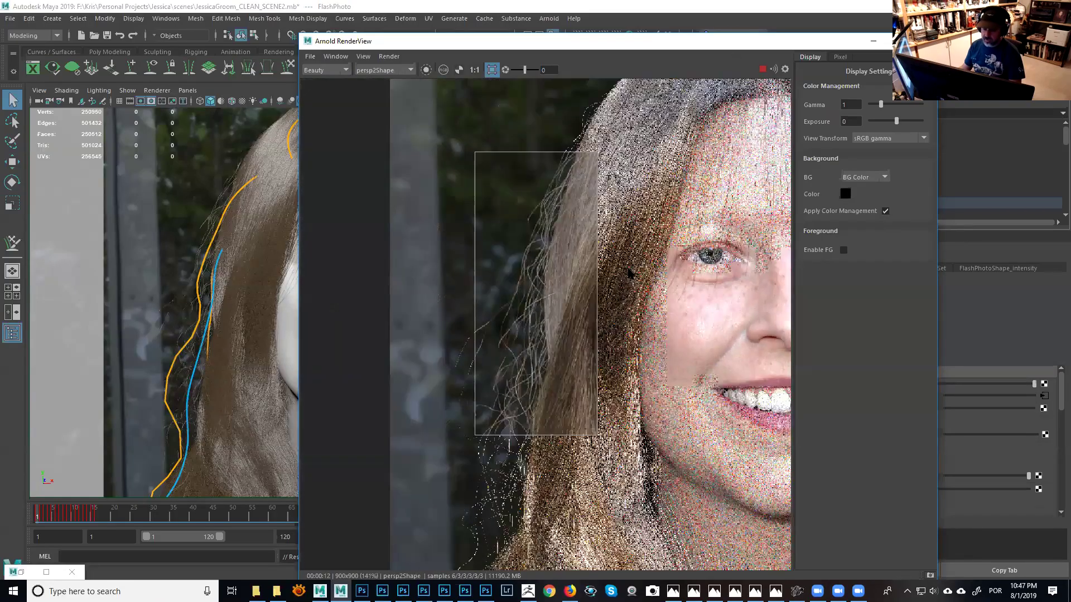
{"action": "scroll", "coordinate": [614, 292], "scroll_direction": "down", "scroll_amount": 2}
{"action": "middle_click_drag", "start_coordinate": [613, 297], "coordinate": [518, 290]}
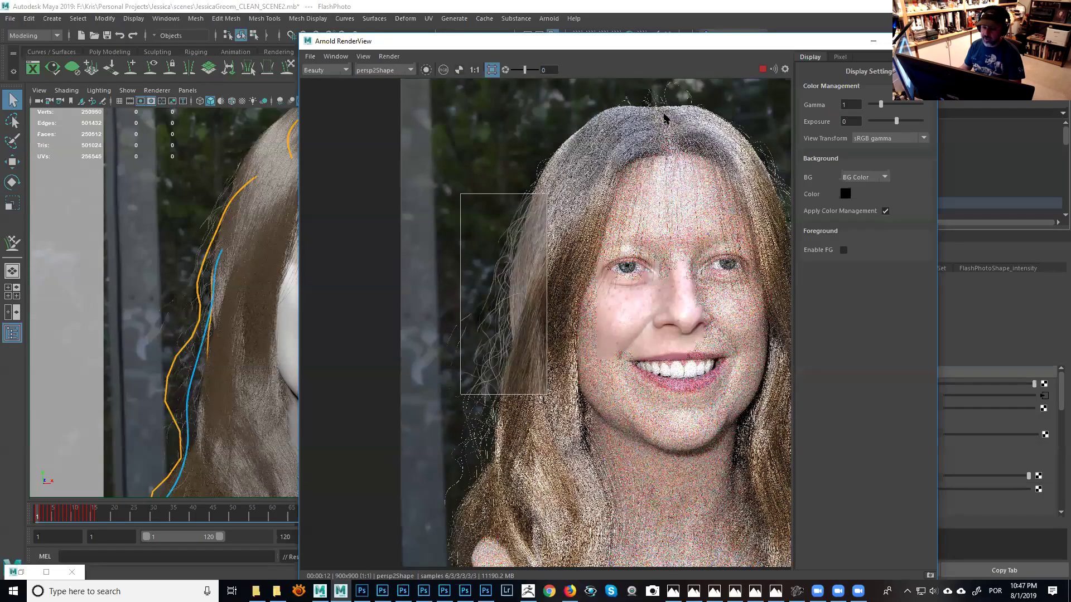
Stop the render and set the FlyAways description's Width Scale to 0.012.
{"action": "left_click", "coordinate": [762, 69]}
{"action": "left_click_drag", "start_coordinate": [549, 42], "coordinate": [230, 59]}
{"action": "left_click", "coordinate": [741, 88]}
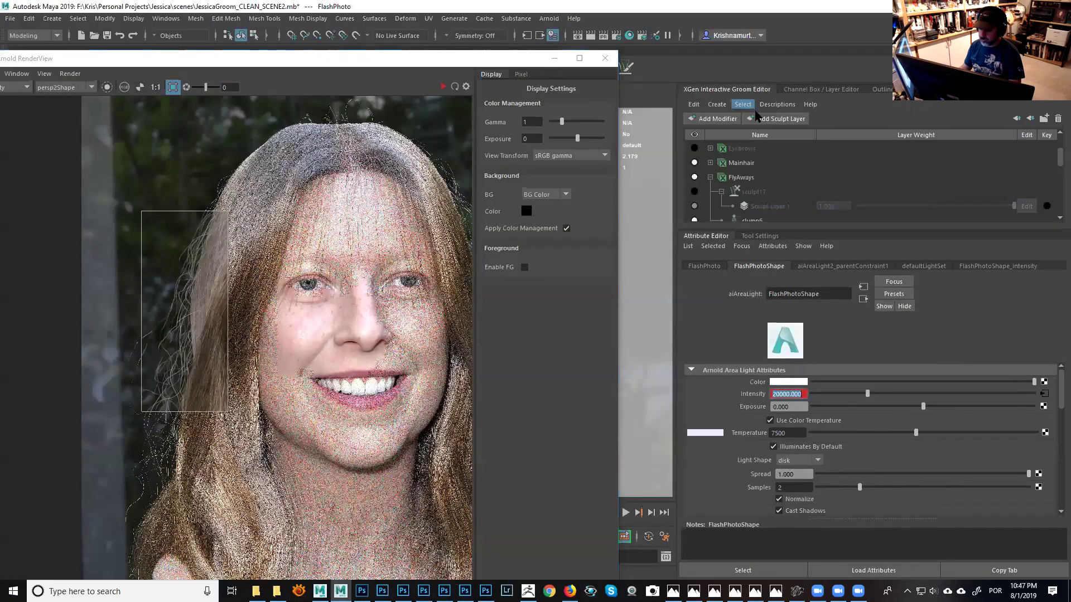
{"action": "left_click", "coordinate": [743, 178]}
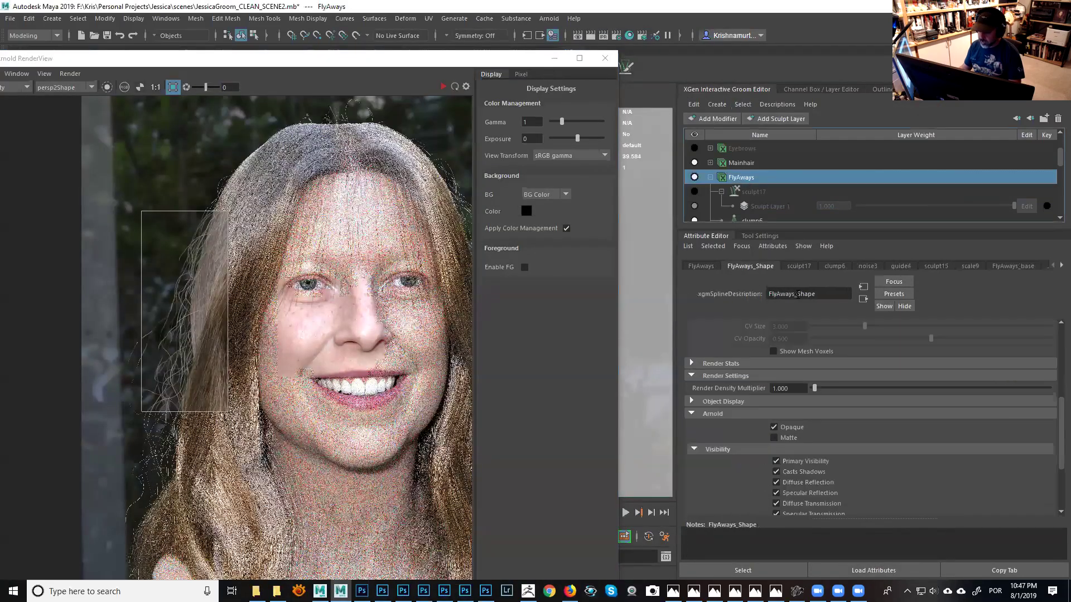
{"action": "left_click_drag", "start_coordinate": [1059, 436], "coordinate": [1058, 334]}
{"action": "double_click", "coordinate": [785, 341]}
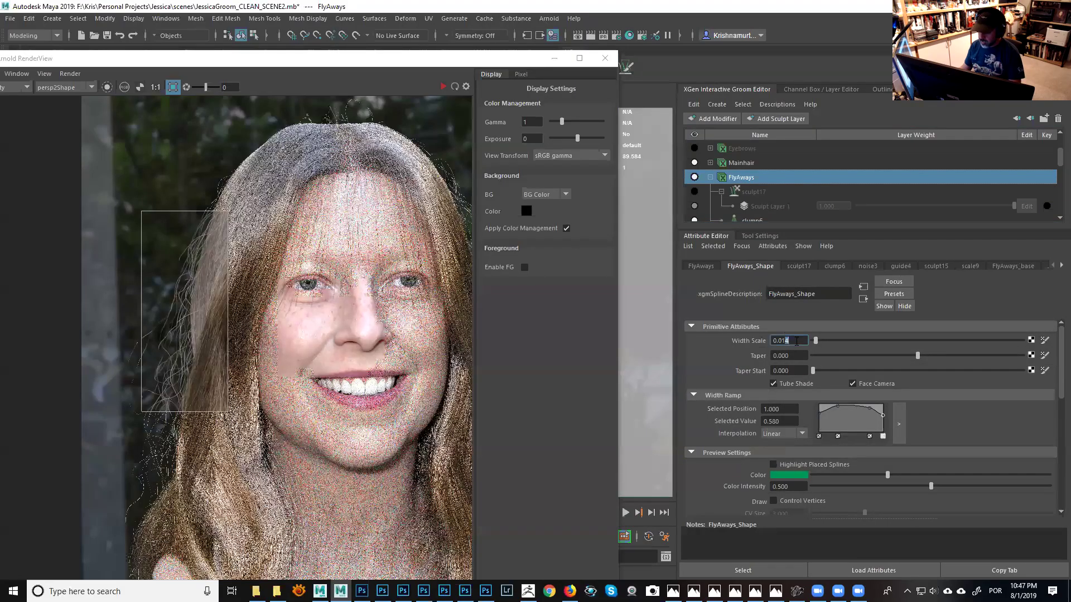
{"action": "type", "text": "0.012"}
{"action": "key", "text": "Return"}
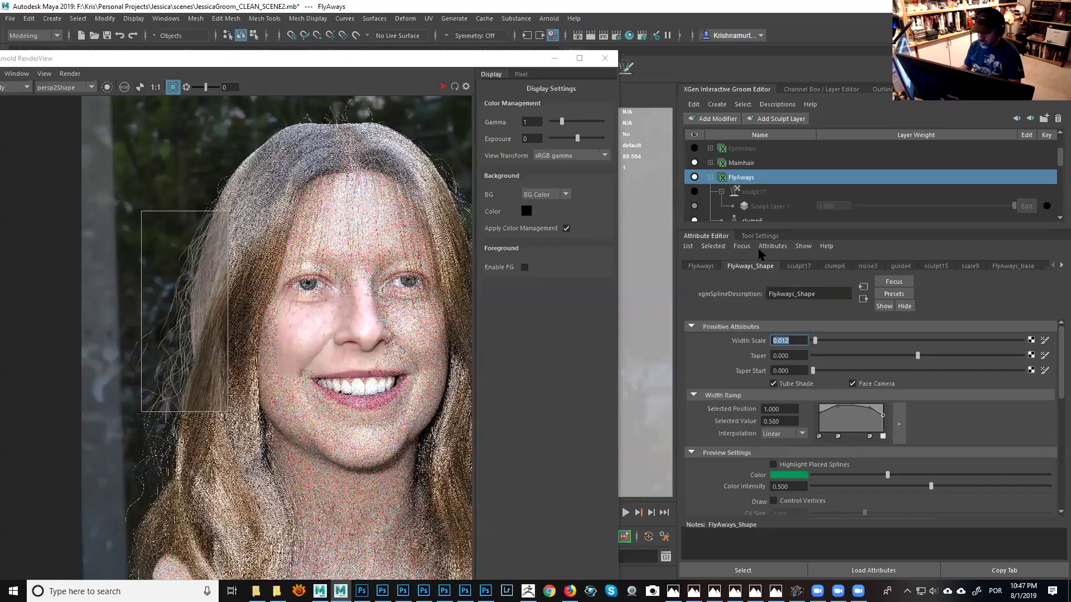
Set the Mainhair description's Width Scale to 0.012.
{"action": "left_click", "coordinate": [741, 163]}
{"action": "double_click", "coordinate": [785, 340]}
{"action": "type", "text": "0.012"}
{"action": "key", "text": "Return"}
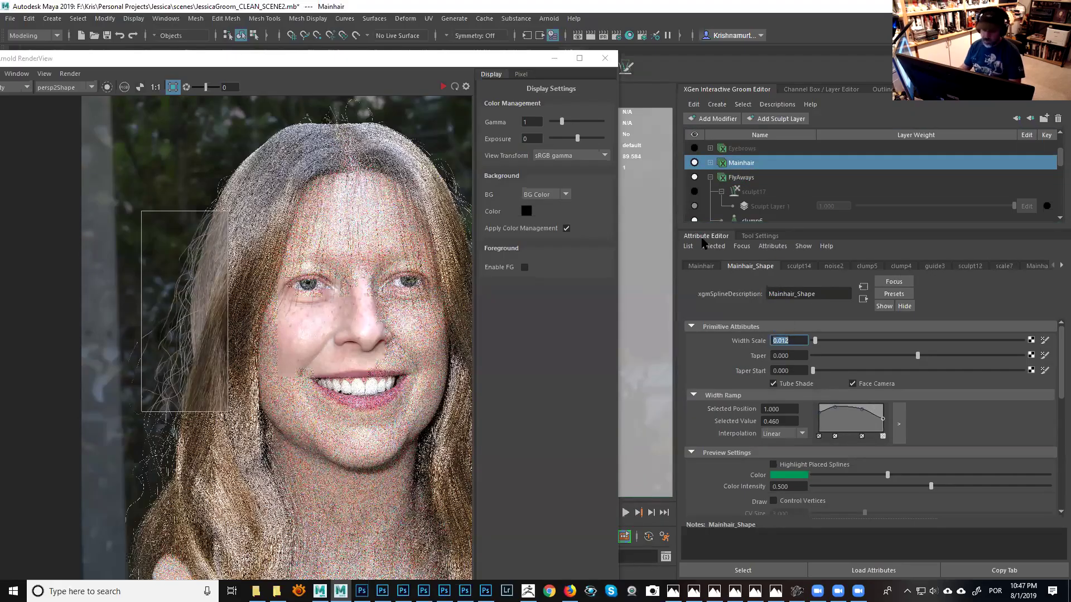
Rerender the region and raise the Mainhair Taper to about 0.243.
{"action": "left_click", "coordinate": [443, 87]}
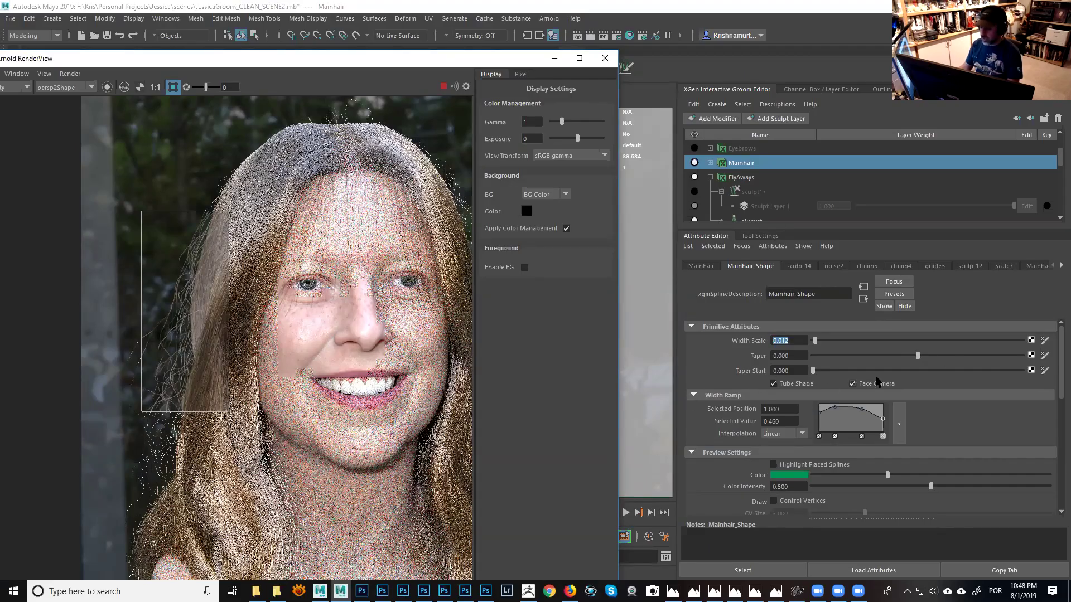
{"action": "left_click", "coordinate": [942, 356]}
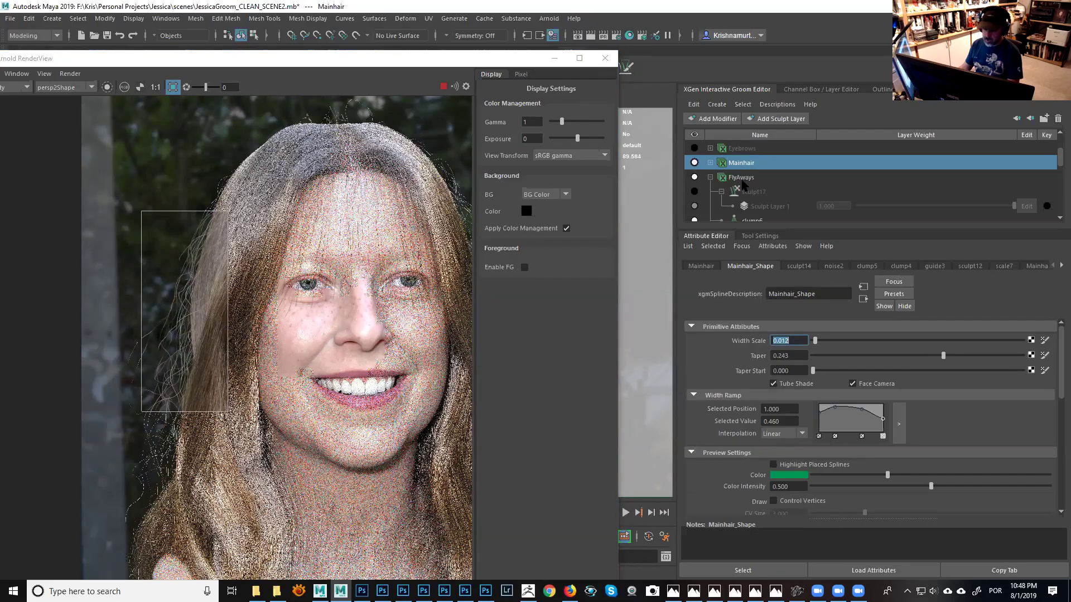
{"action": "left_click", "coordinate": [444, 88]}
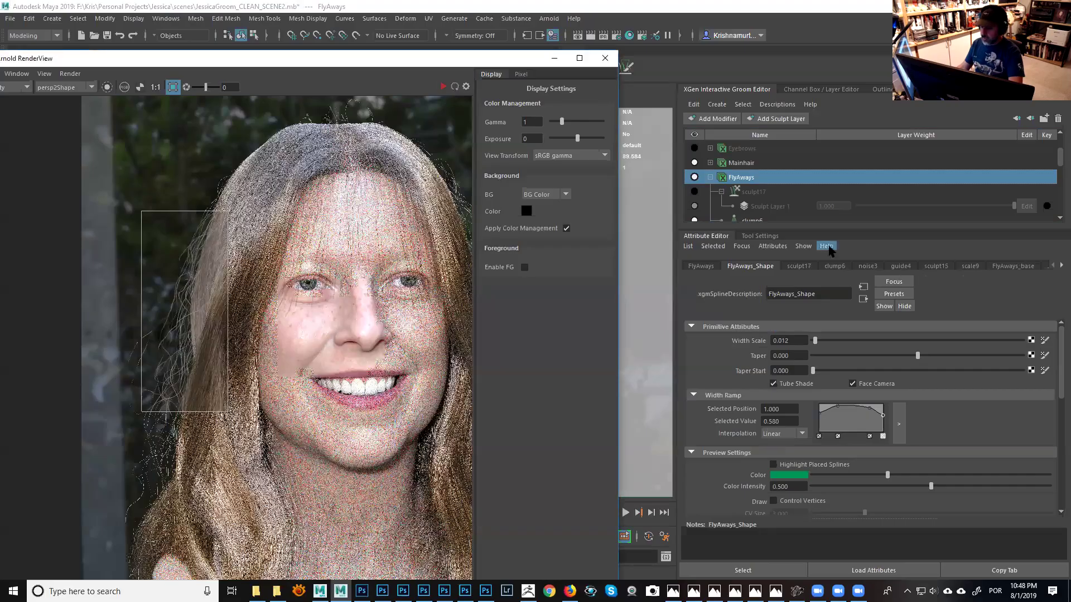
Raise the FlyAways description's Taper to 0.280, comparing it with the Mainhair description's settings.
{"action": "left_click_drag", "start_coordinate": [930, 355], "coordinate": [948, 355]}
{"action": "left_click", "coordinate": [741, 163]}
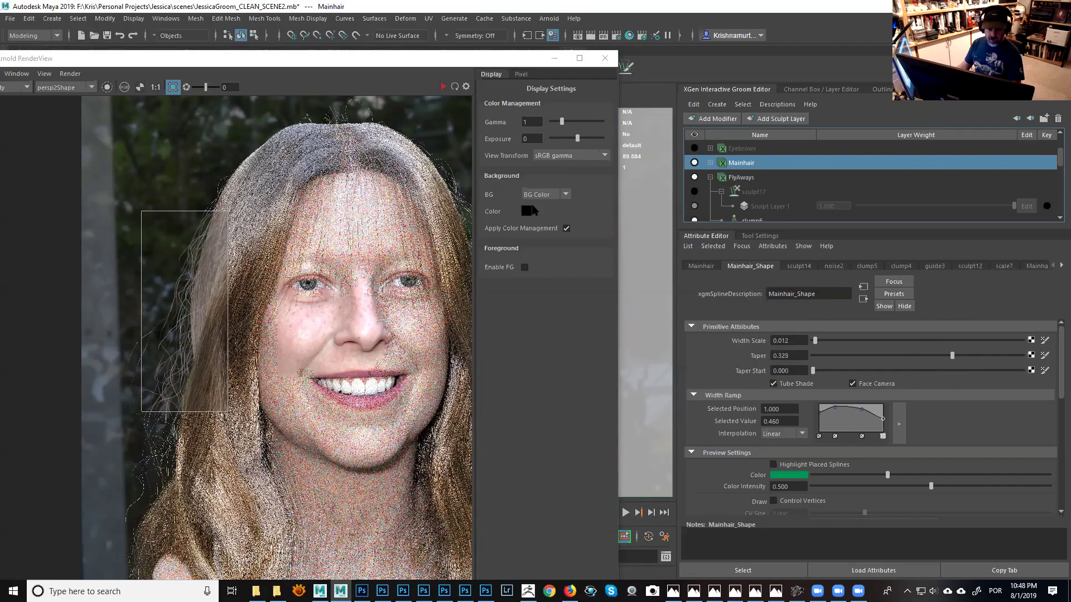
{"action": "left_click", "coordinate": [741, 178]}
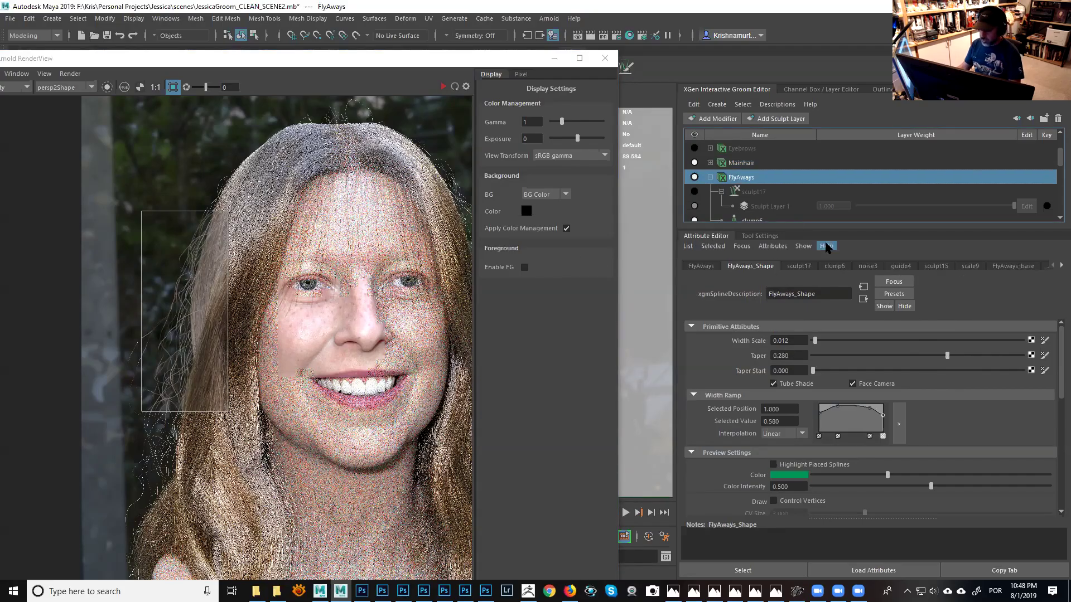
Set the Density Multiplier of the FlyAways base to 0.5.
{"action": "left_click", "coordinate": [1012, 267]}
{"action": "left_click", "coordinate": [787, 356]}
{"action": "type", "text": ".5"}
{"action": "key", "text": "Return"}
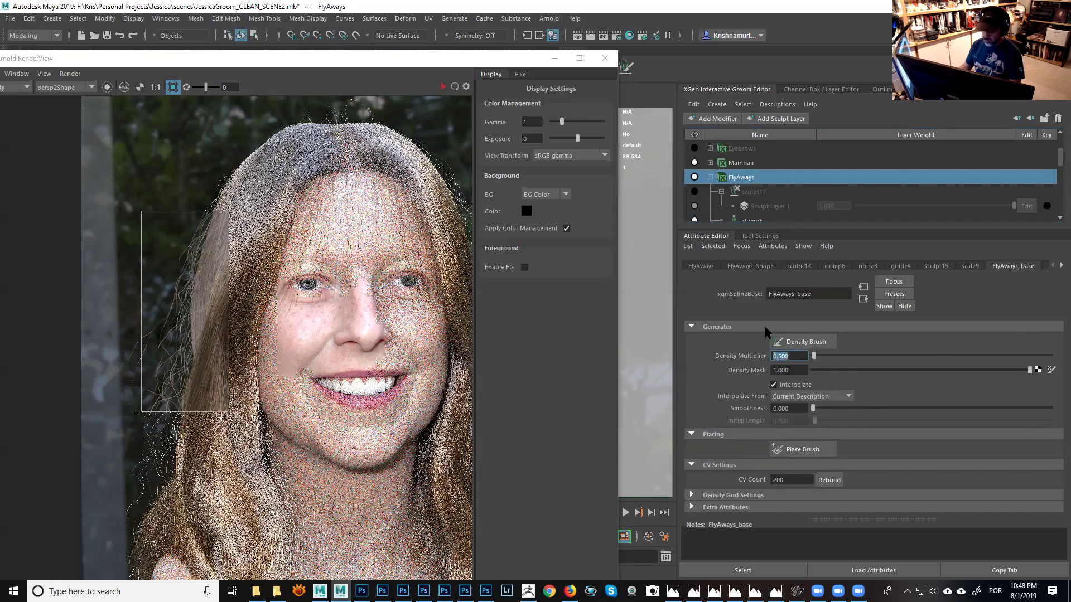
Enlarge the Arnold render region to cover more of the hair along the side of the face and rerender it.
{"action": "left_click", "coordinate": [443, 88]}
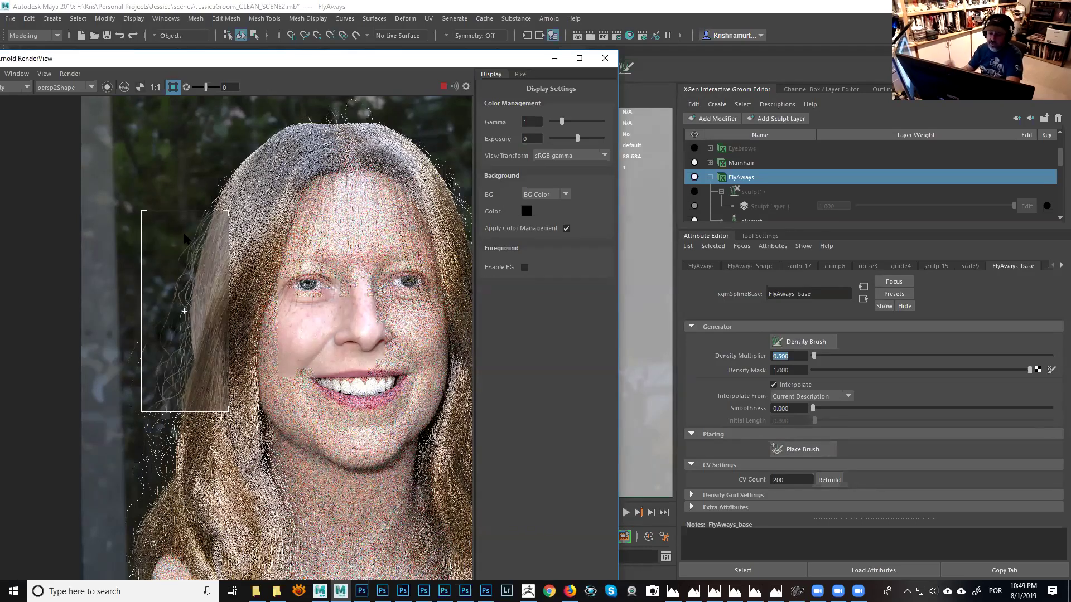
{"action": "left_click_drag", "start_coordinate": [229, 217], "coordinate": [249, 200]}
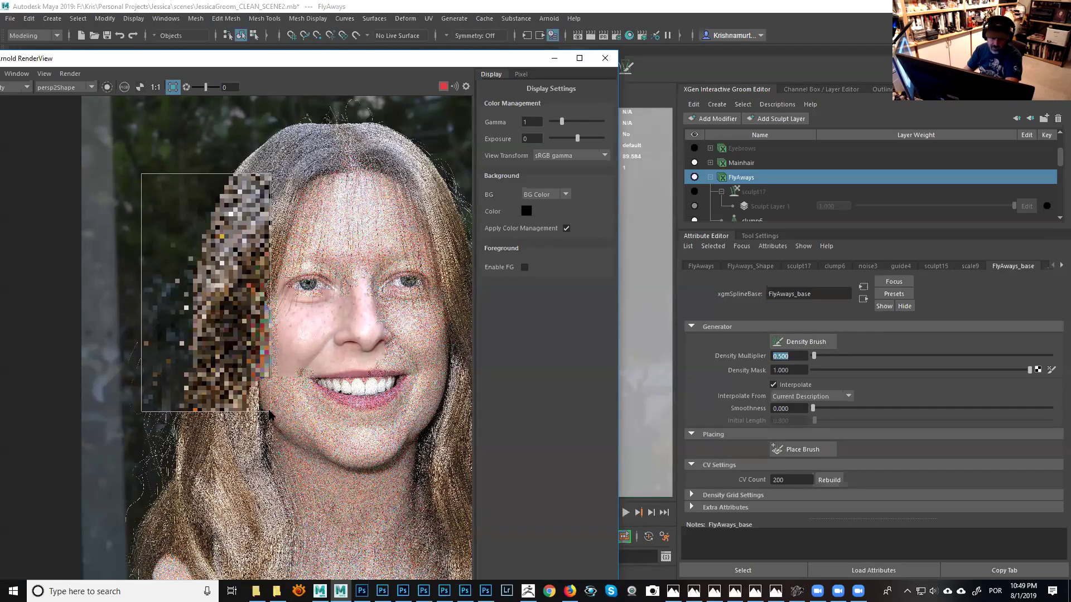
{"action": "left_click_drag", "start_coordinate": [273, 487], "coordinate": [273, 485]}
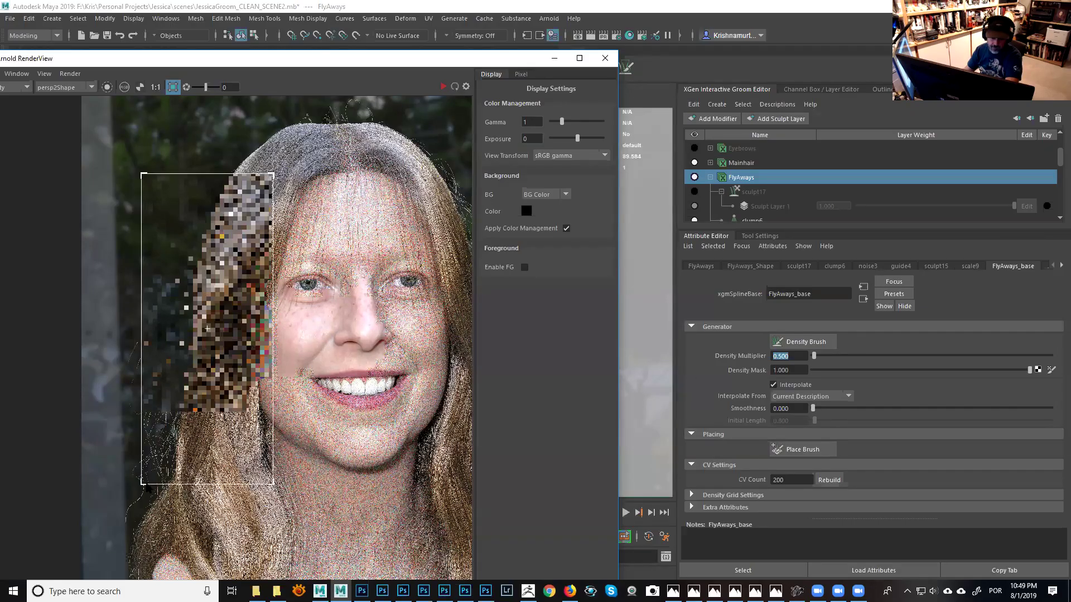
{"action": "left_click_drag", "start_coordinate": [141, 485], "coordinate": [119, 505]}
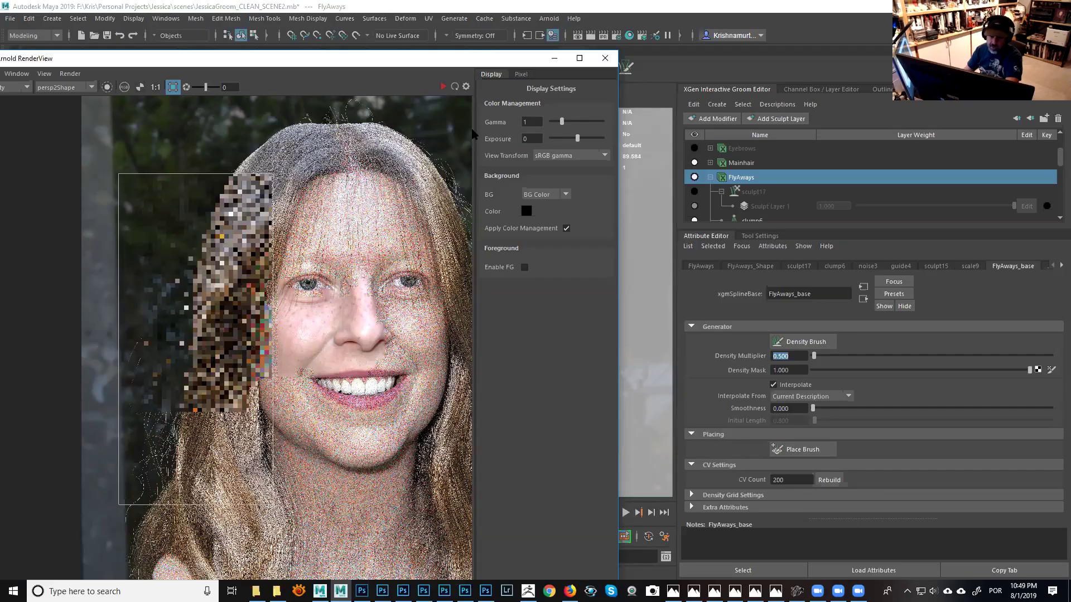
{"action": "left_click", "coordinate": [443, 87]}
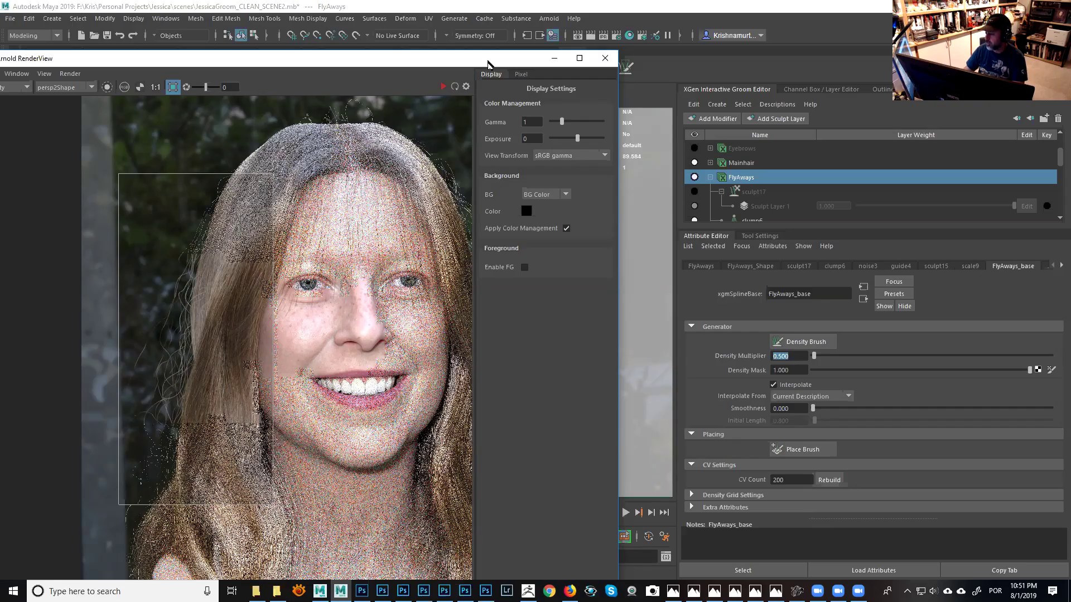
Minimize the render view and save the Maya scene under the new name JessicaGroom_CLEAN_SCENE3.mb.
{"action": "left_click", "coordinate": [554, 58]}
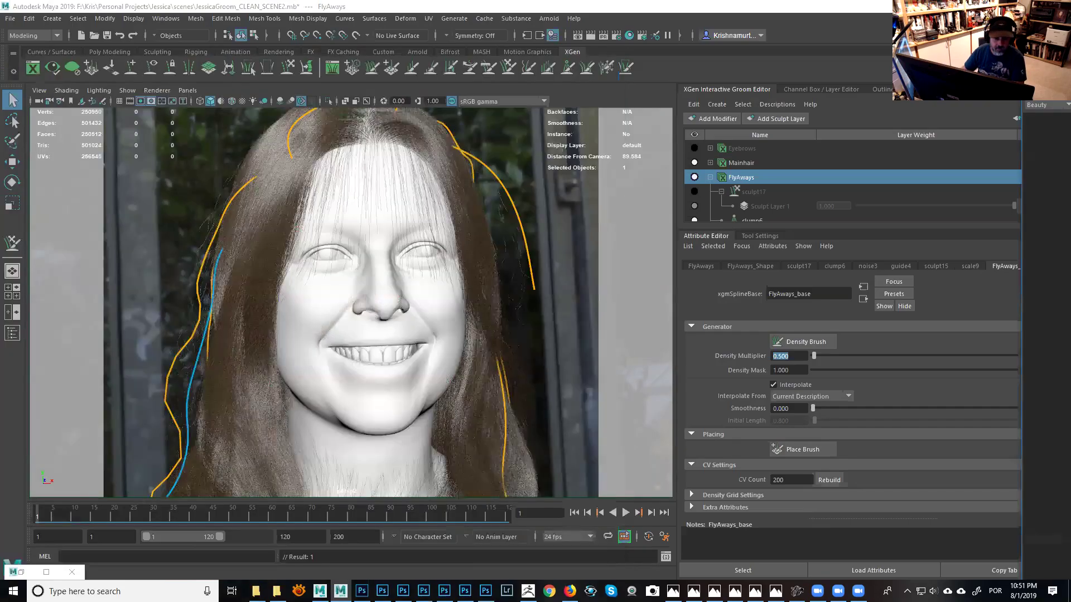
{"action": "left_click", "coordinate": [9, 19]}
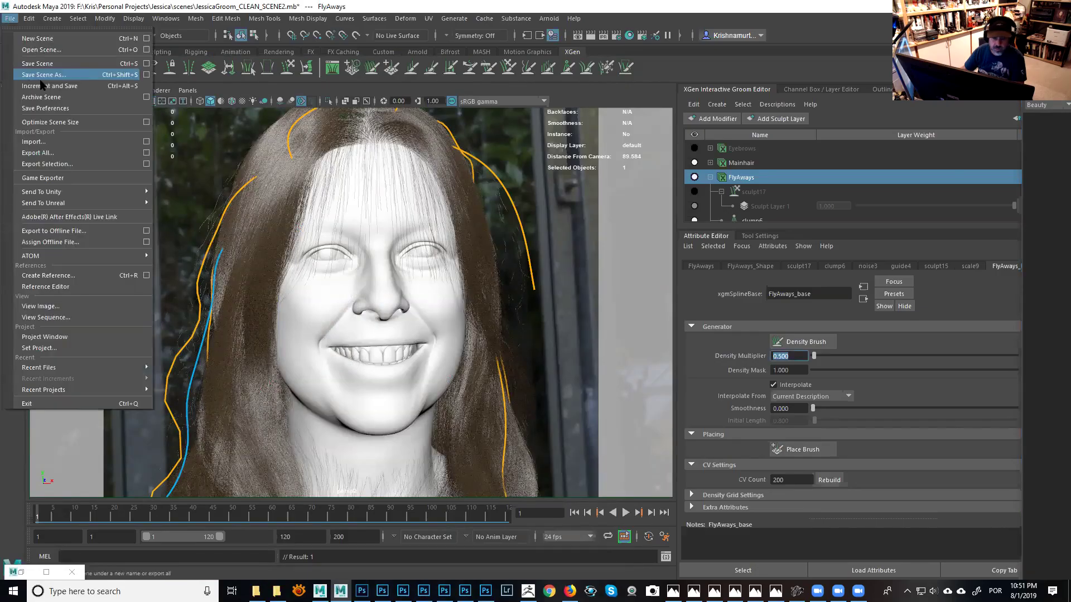
{"action": "left_click", "coordinate": [41, 80]}
{"action": "left_click", "coordinate": [183, 406]}
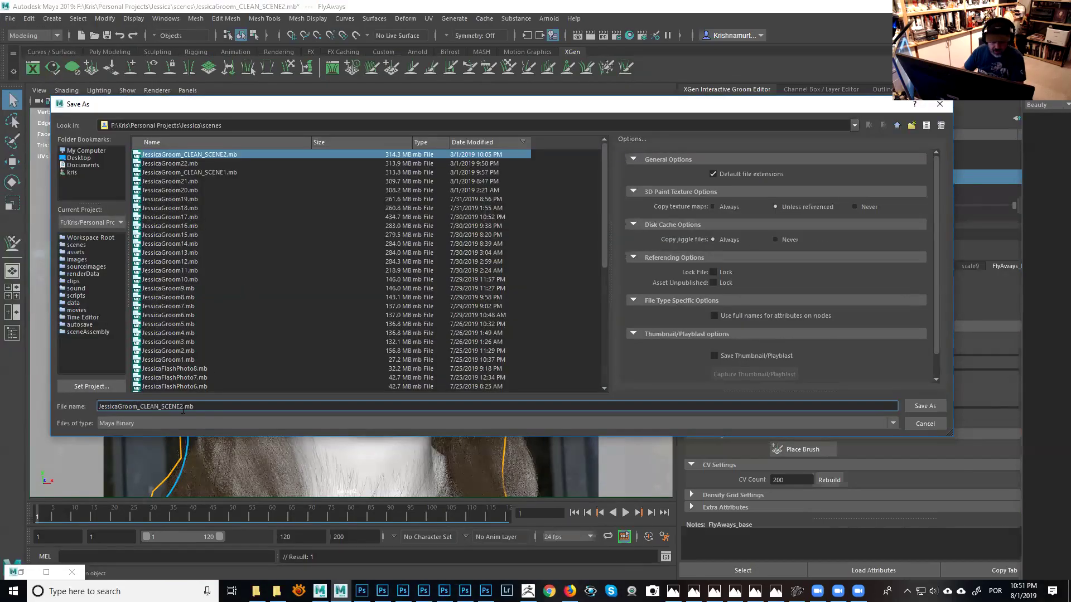
{"action": "type", "text": "3"}
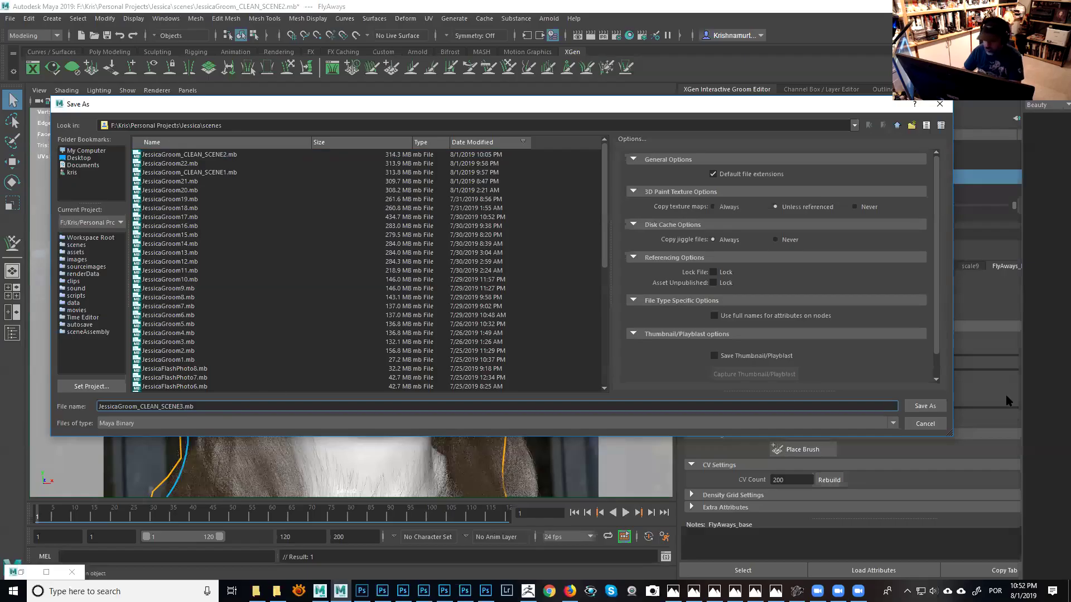
{"action": "left_click", "coordinate": [937, 406]}
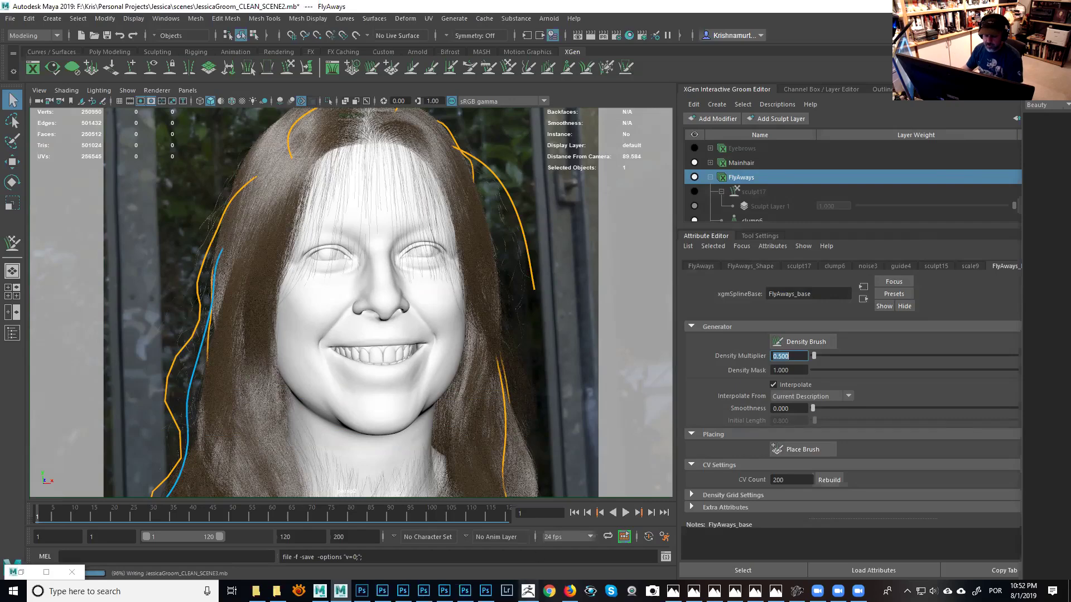
Switch to ZBrush, show the whole bust, and start saving the project under a new name in the Jessica project's ZBrush folder.
{"action": "mouse_move", "coordinate": [527, 591]}
{"action": "left_click", "coordinate": [528, 549]}
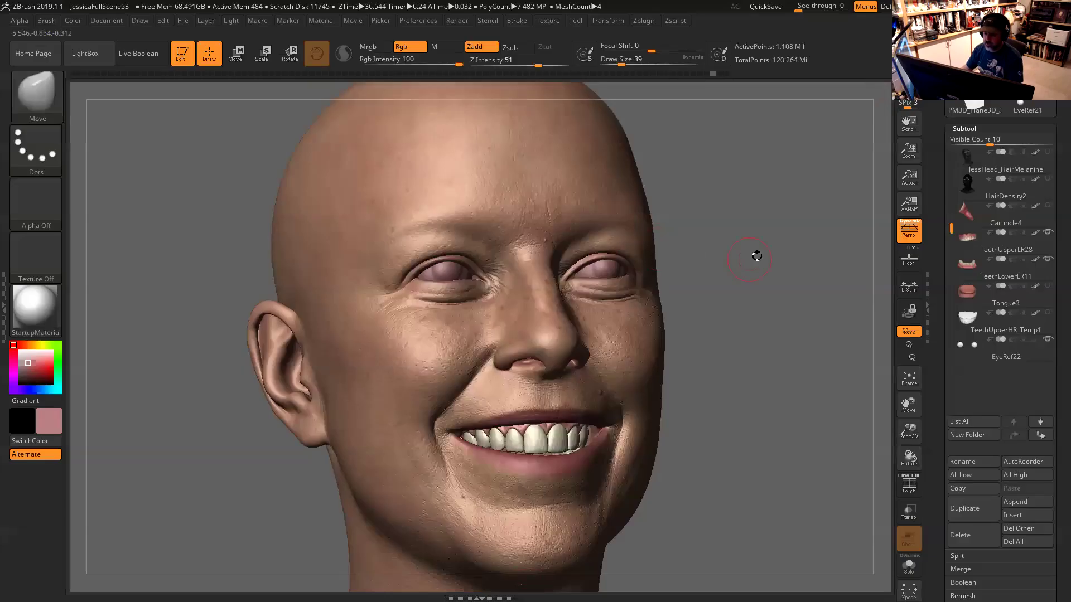
{"action": "scroll", "coordinate": [718, 215], "scroll_direction": "down", "scroll_amount": 5}
{"action": "mouse_move", "coordinate": [721, 223]}
{"action": "left_mouse_down"}
{"action": "mouse_move", "coordinate": [669, 201]}
{"action": "mouse_move", "coordinate": [693, 239]}
{"action": "left_mouse_up"}
{"action": "left_click", "coordinate": [183, 20]}
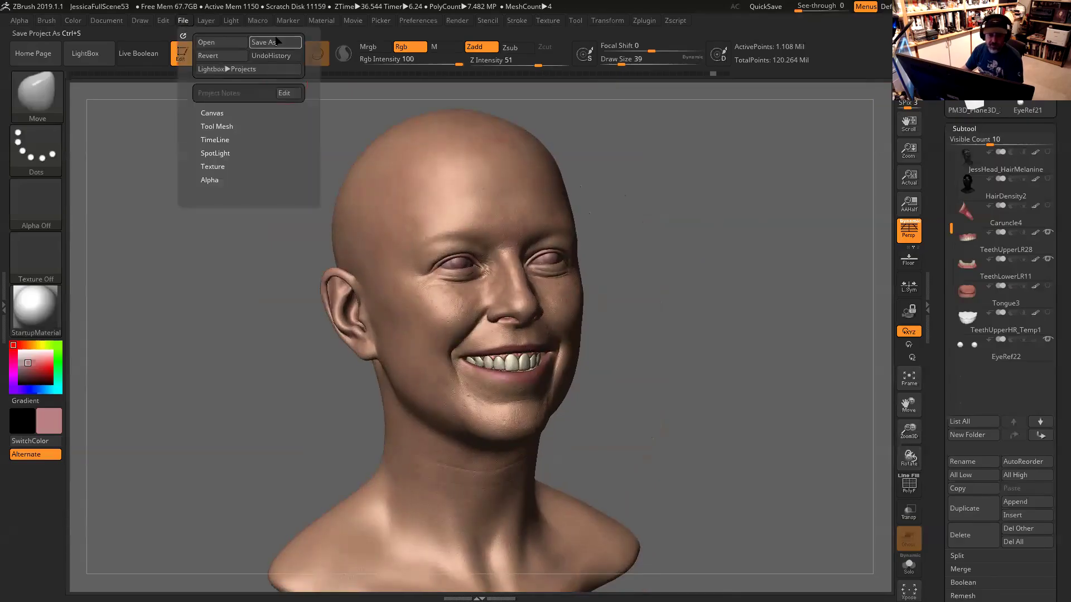
{"action": "left_click", "coordinate": [275, 43]}
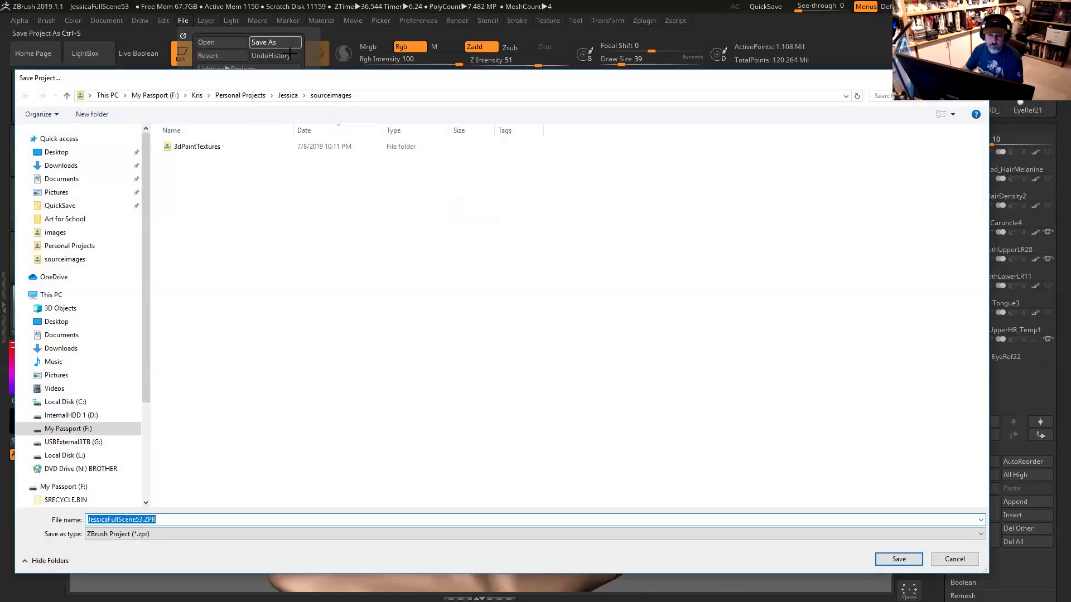
{"action": "left_click", "coordinate": [288, 96]}
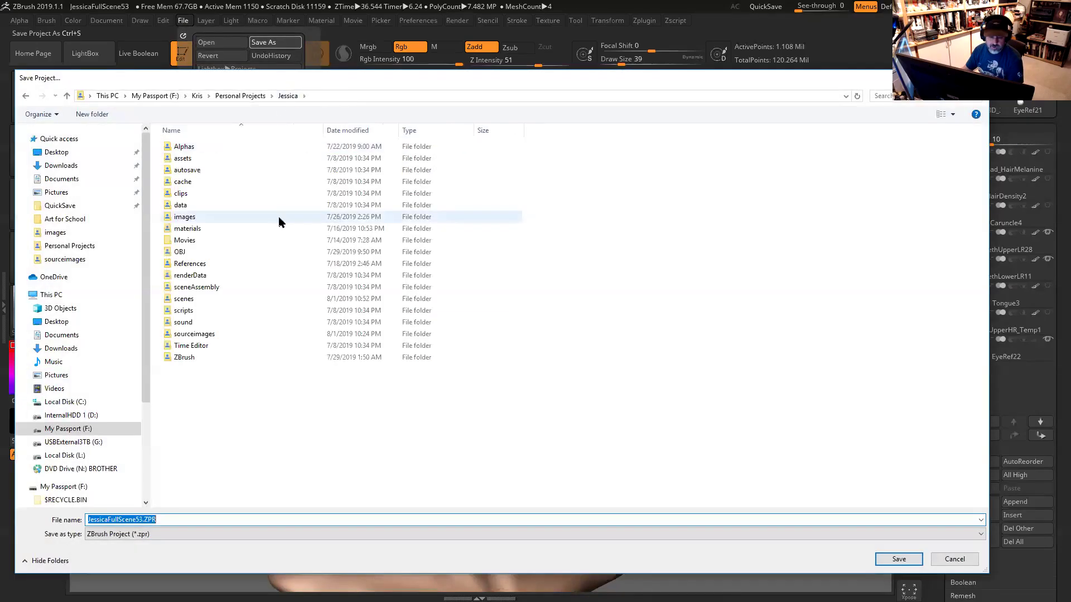
{"action": "double_click", "coordinate": [198, 299]}
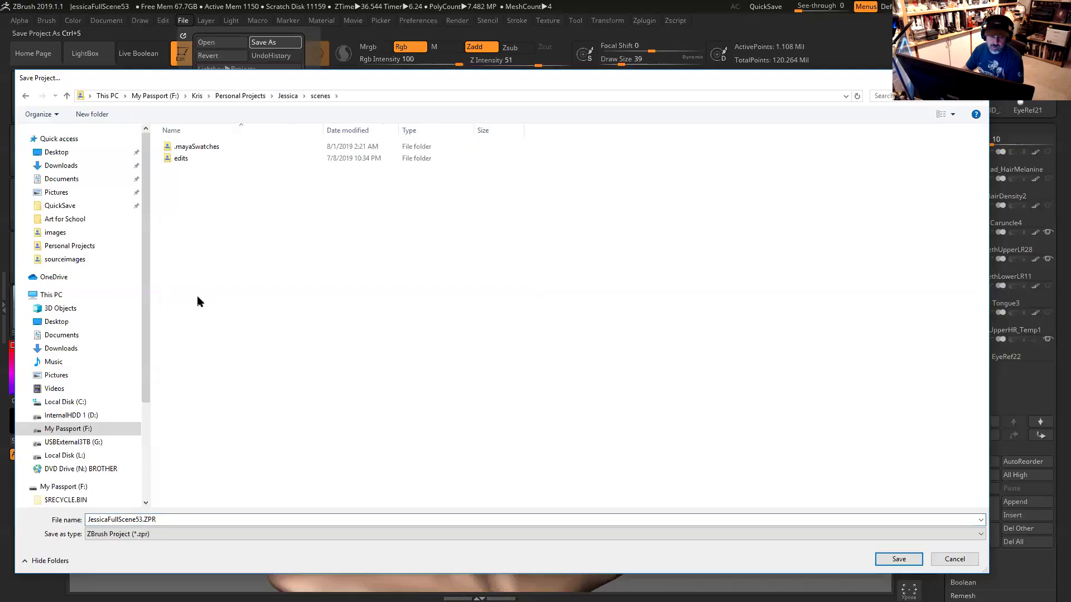
{"action": "left_click", "coordinate": [288, 95]}
{"action": "left_click", "coordinate": [195, 357]}
{"action": "double_click", "coordinate": [196, 357]}
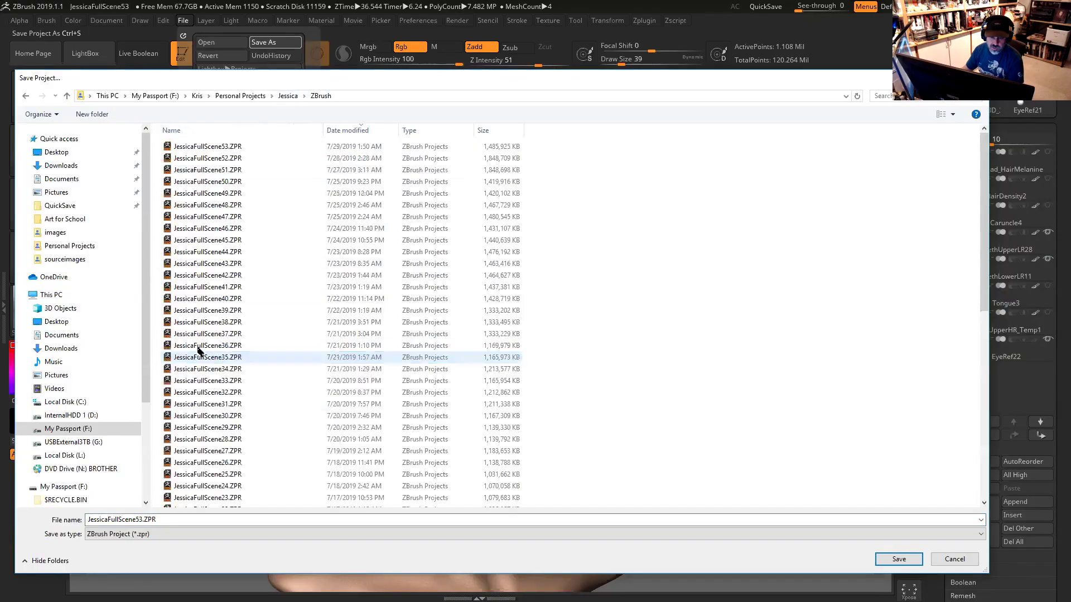
Name the new project version JessicaFullScene54.ZPR and save it.
{"action": "left_click", "coordinate": [223, 146]}
{"action": "left_click", "coordinate": [137, 520]}
{"action": "left_click", "coordinate": [137, 519]}
{"action": "left_click", "coordinate": [142, 520]}
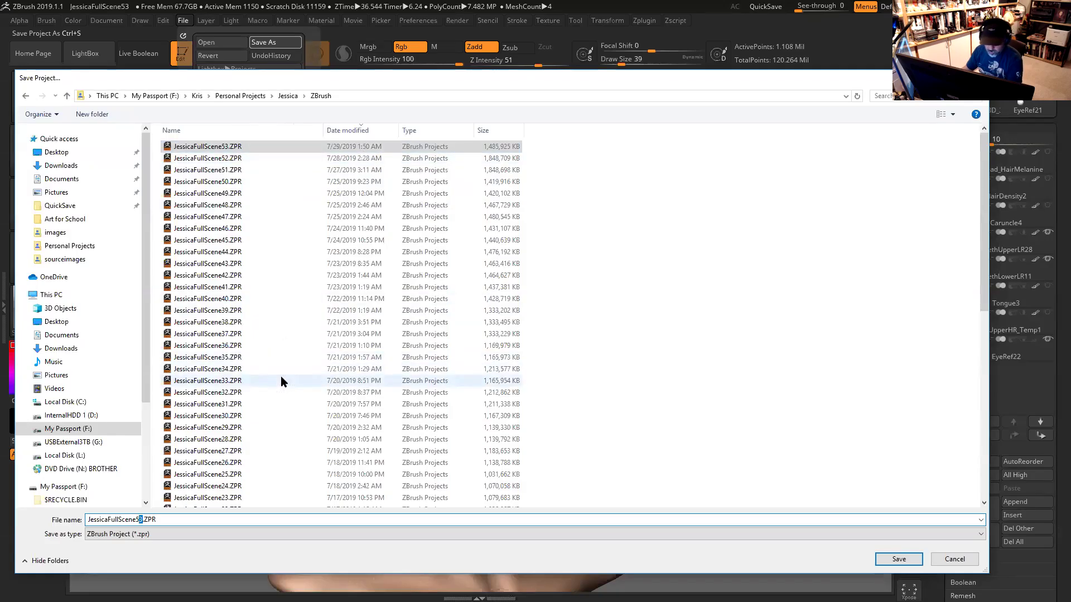
{"action": "type", "text": "4"}
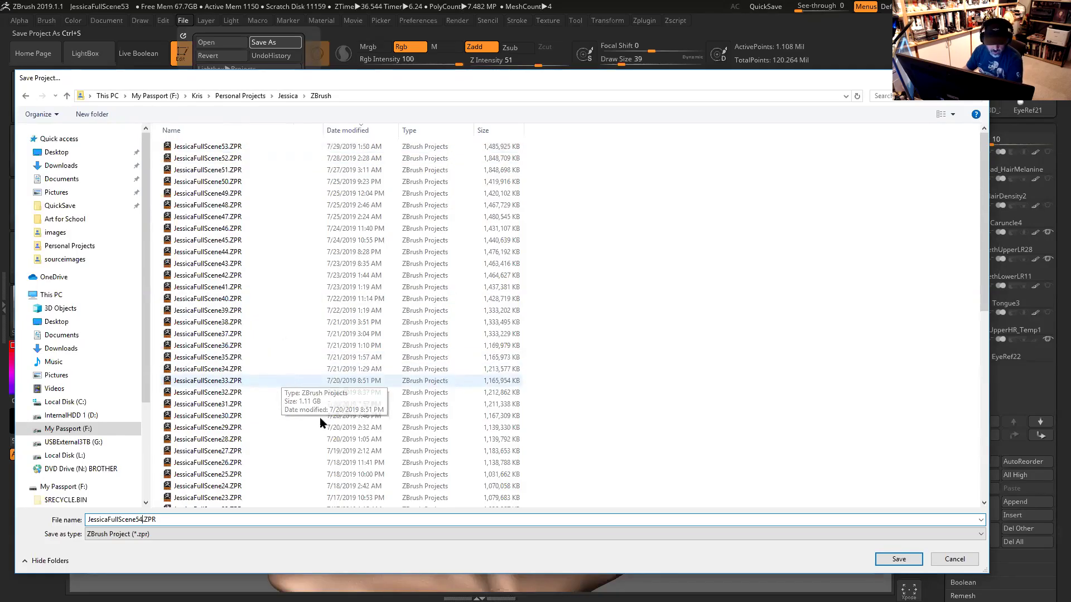
{"action": "left_click", "coordinate": [898, 559]}
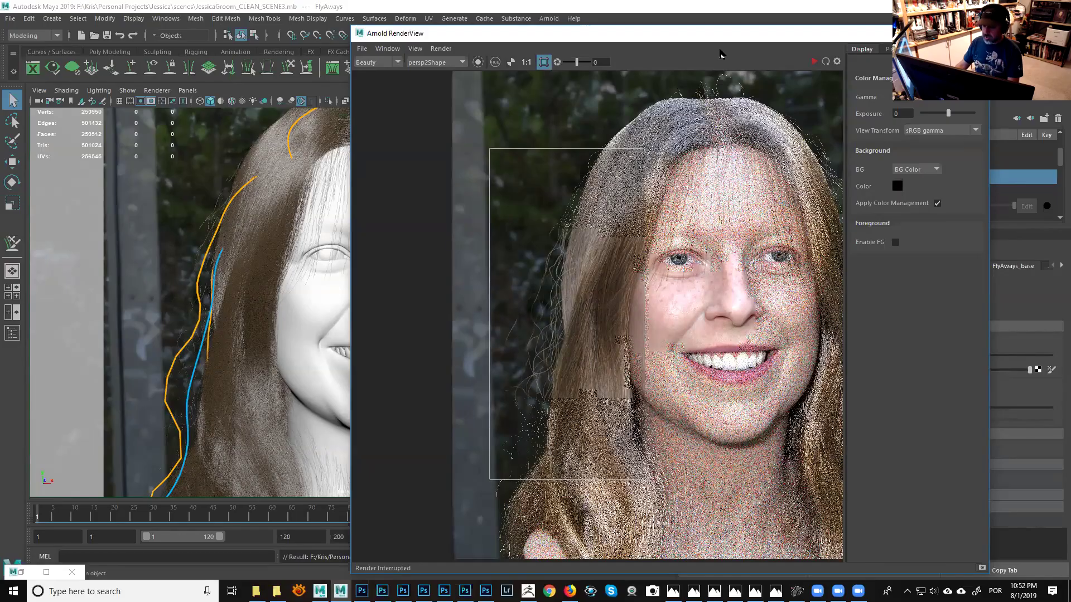
Close the Arnold render view in Maya, return to ZBrush and examine the smiling head from closer up.
{"action": "left_click_drag", "start_coordinate": [726, 34], "coordinate": [732, 34]}
{"action": "left_click", "coordinate": [983, 34]}
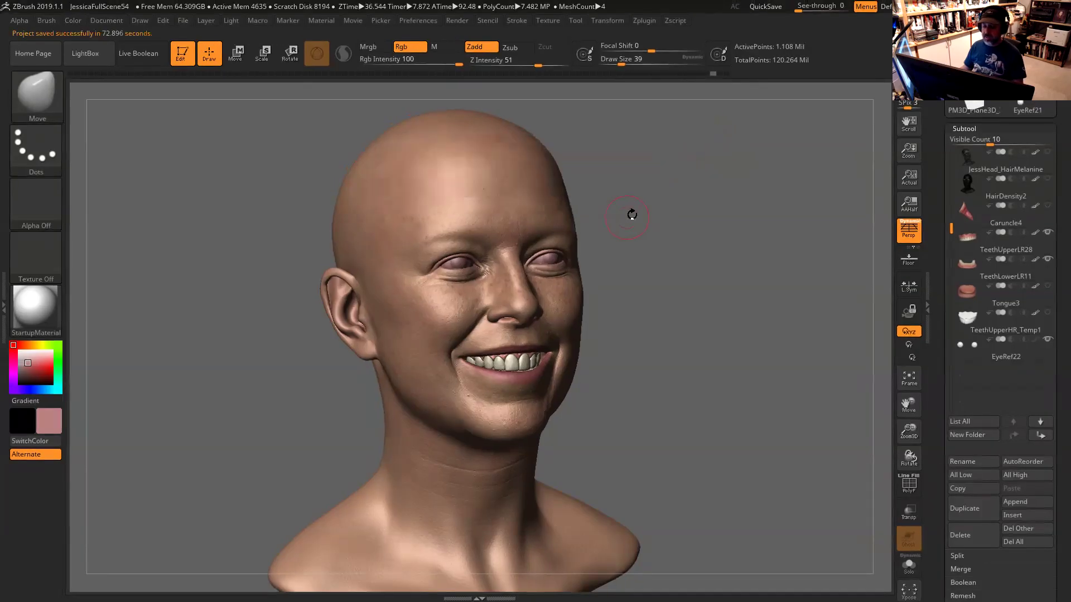
{"action": "mouse_move", "coordinate": [683, 208]}
{"action": "left_mouse_down"}
{"action": "mouse_move", "coordinate": [657, 214]}
{"action": "mouse_move", "coordinate": [691, 215]}
{"action": "left_mouse_up"}
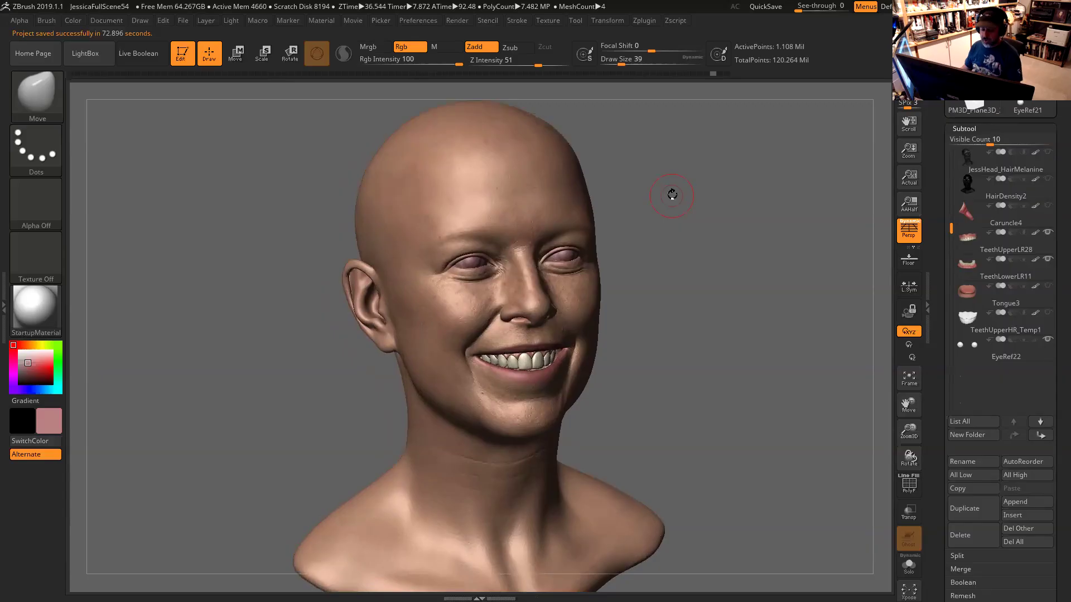
{"action": "left_click_drag", "start_coordinate": [654, 202], "coordinate": [686, 192], "text": "alt"}
{"action": "left_click_drag", "start_coordinate": [685, 193], "coordinate": [633, 150]}
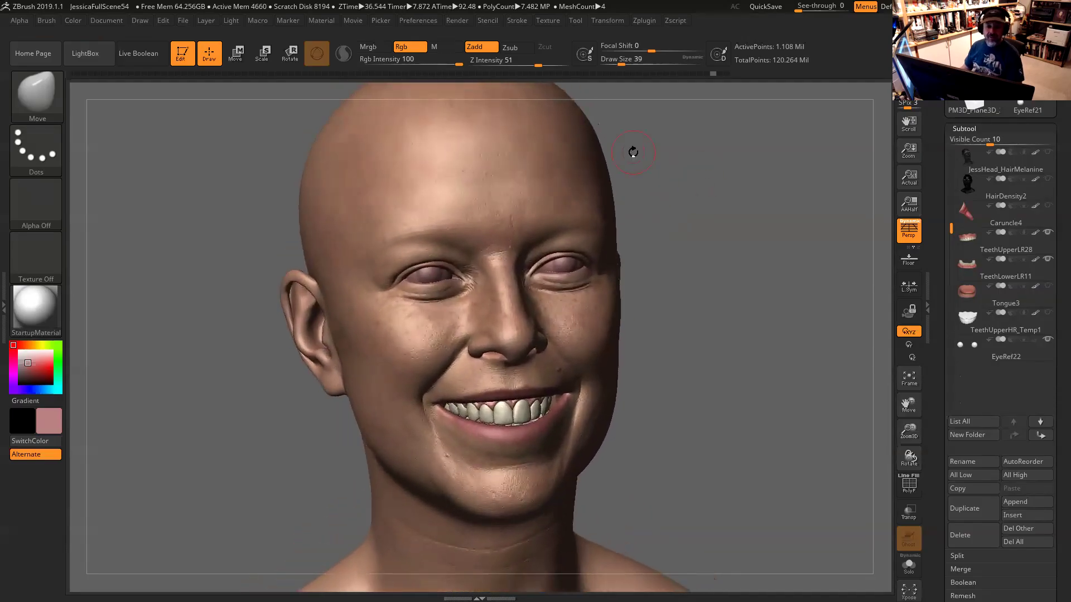
Open the project Faun27.ZPR from the Faun project's ZBrush folder without saving the current project's changes.
{"action": "left_click", "coordinate": [183, 21]}
{"action": "left_click", "coordinate": [210, 43]}
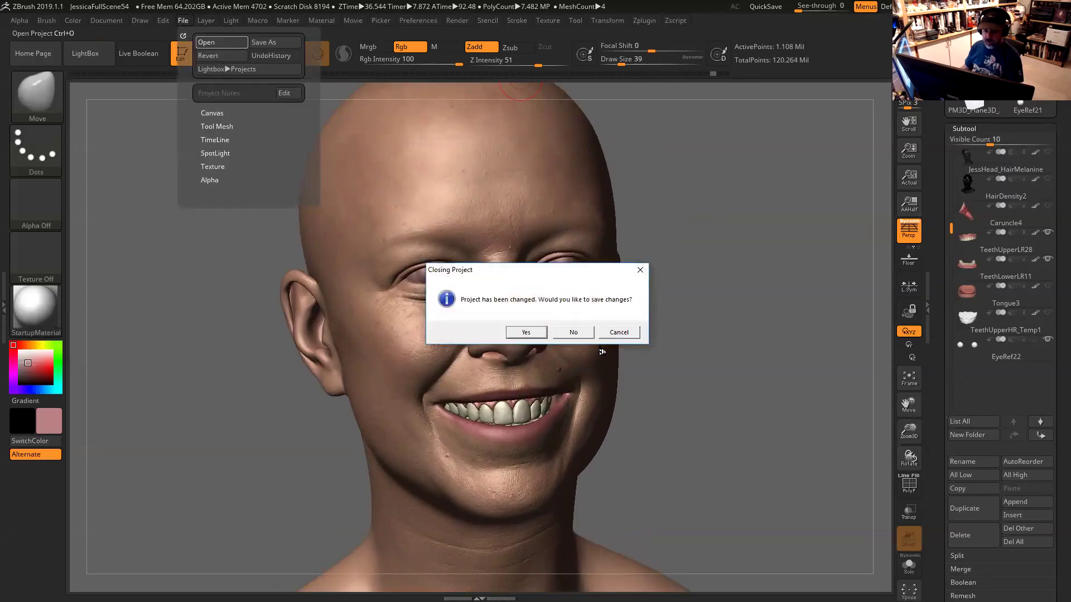
{"action": "left_click", "coordinate": [576, 336]}
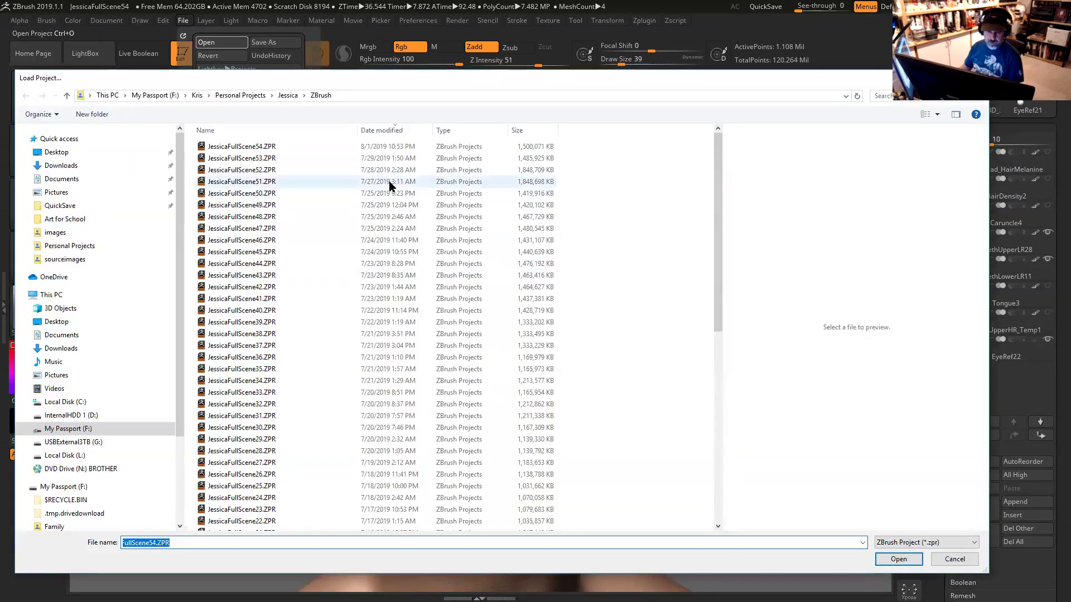
{"action": "left_click", "coordinate": [245, 95]}
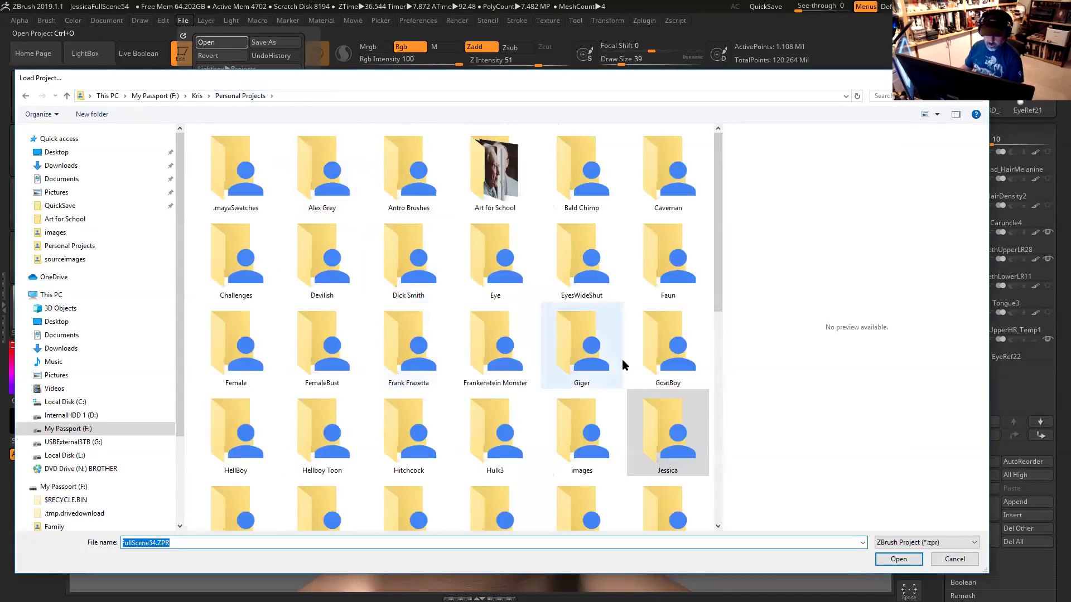
{"action": "scroll", "coordinate": [719, 308], "scroll_direction": "down", "scroll_amount": 1}
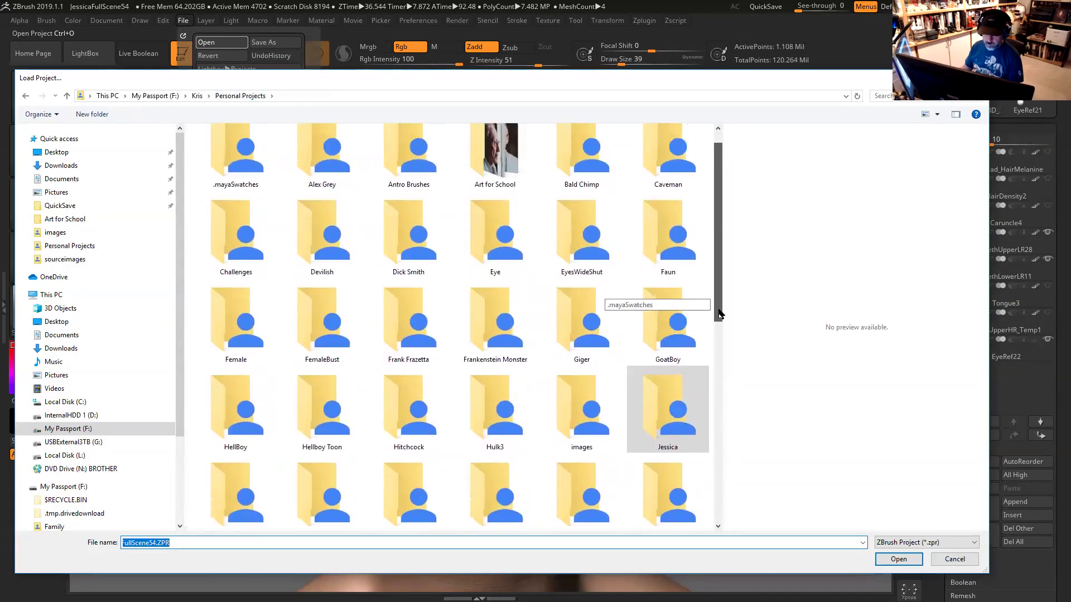
{"action": "double_click", "coordinate": [659, 261]}
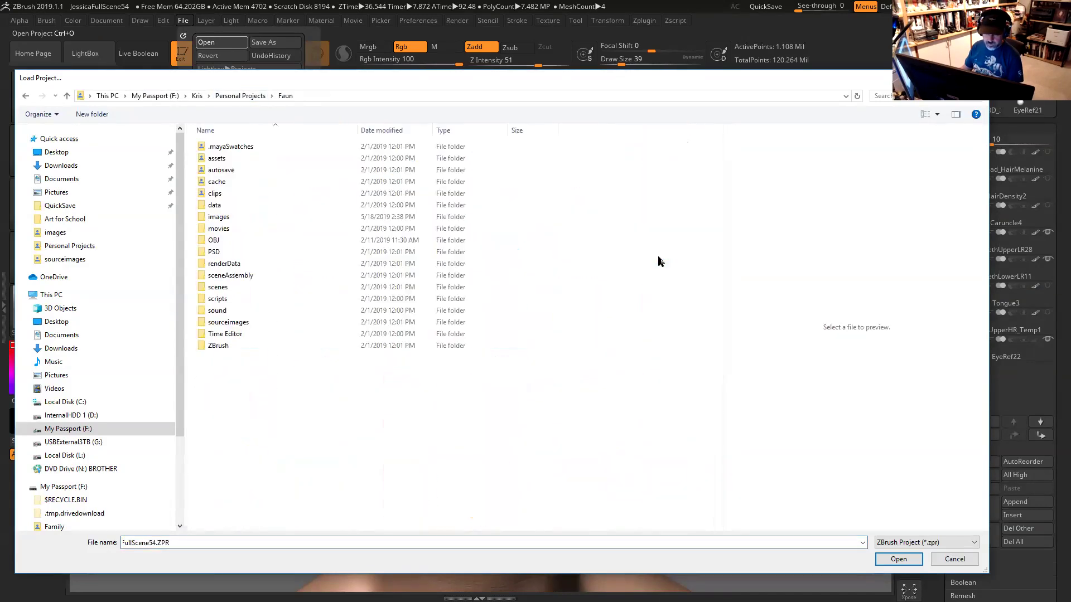
{"action": "double_click", "coordinate": [215, 345]}
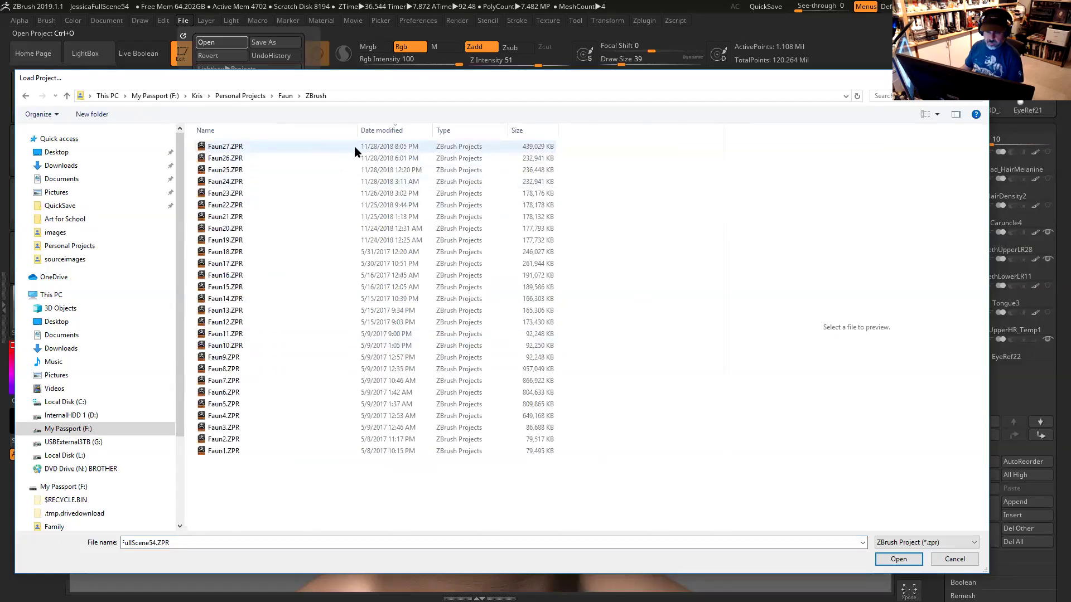
{"action": "left_click", "coordinate": [227, 147]}
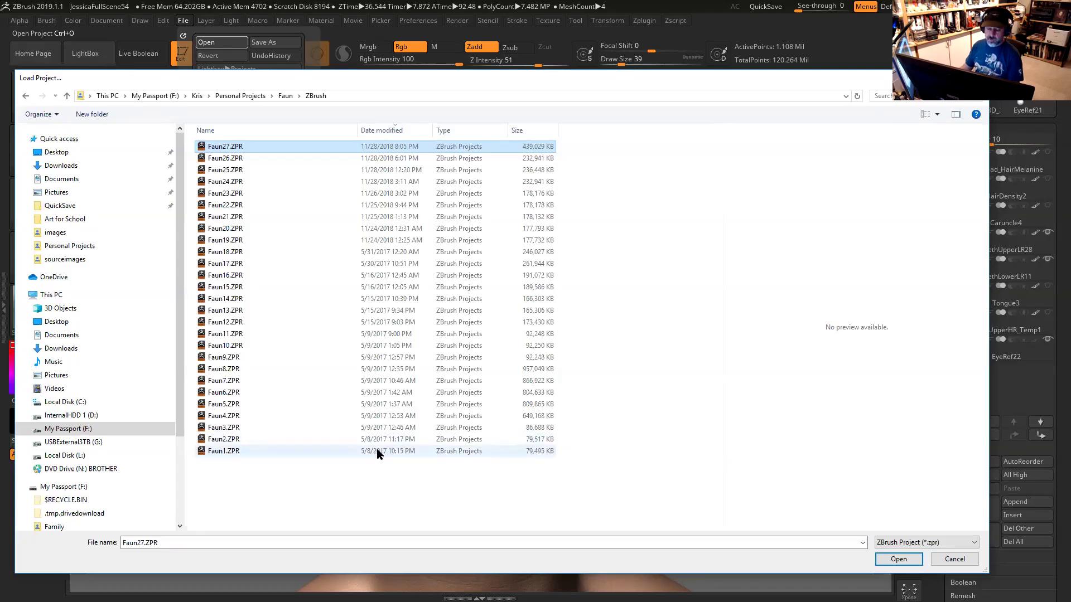
{"action": "left_click", "coordinate": [899, 560]}
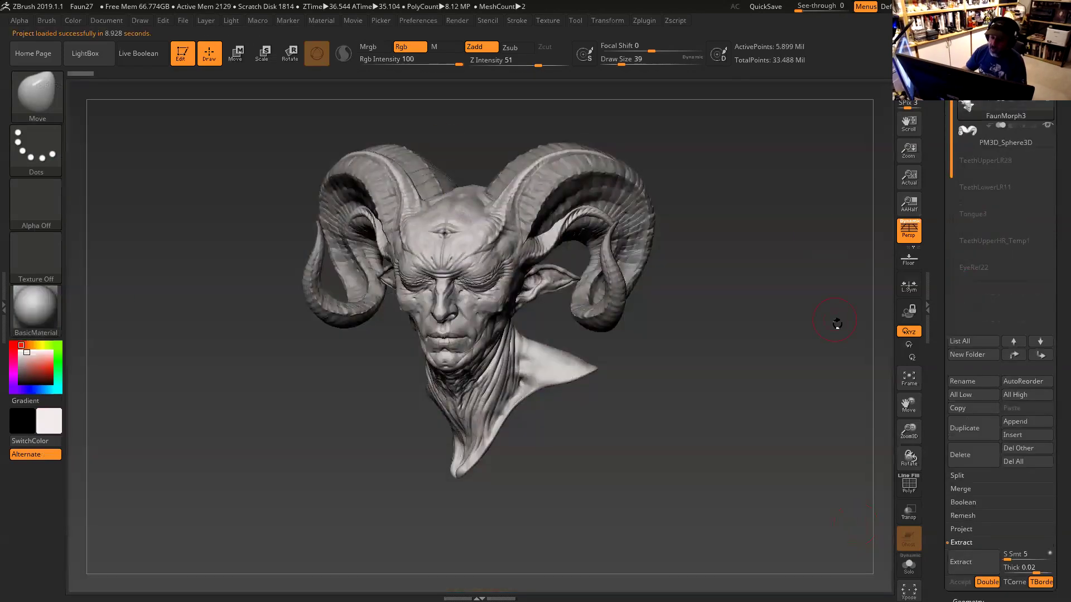
Frame the horned faun bust and examine its face from the front.
{"action": "left_click_drag", "start_coordinate": [798, 348], "coordinate": [776, 444], "text": "alt"}
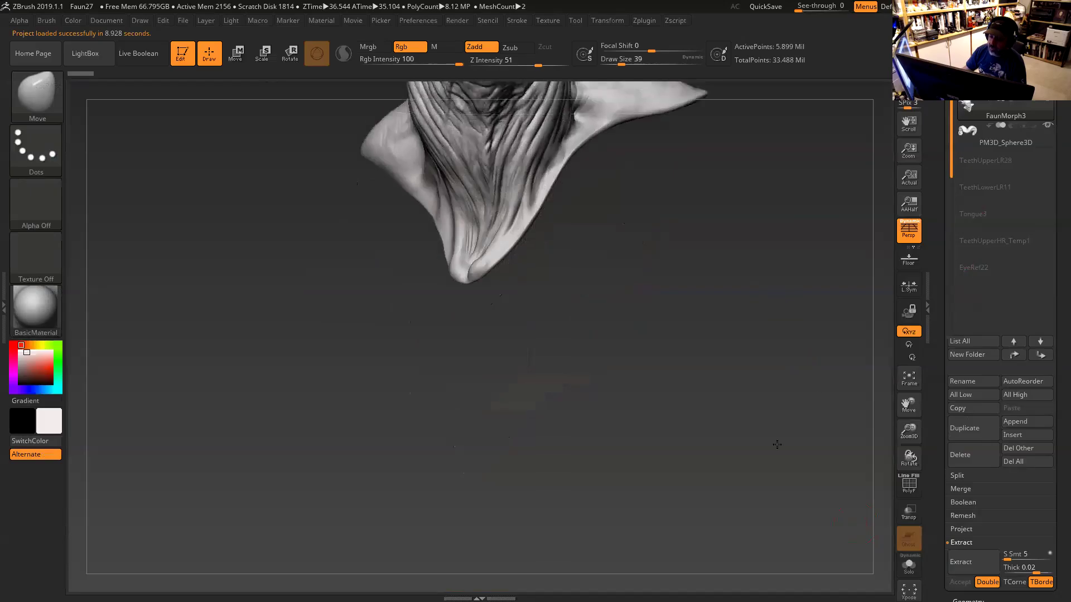
{"action": "key", "text": "f"}
{"action": "left_click_drag", "start_coordinate": [704, 313], "coordinate": [552, 341]}
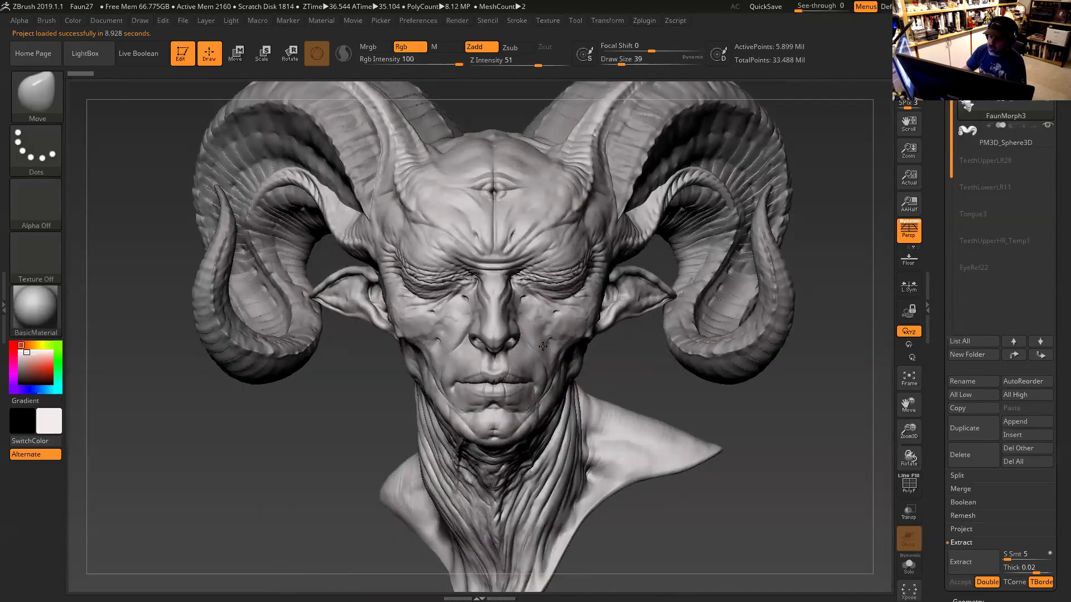
Examine the horned faun bust from three-quarter and front angles, with the whole bust framed.
{"action": "key", "text": "ctrl"}
{"action": "mouse_move", "coordinate": [604, 378]}
{"action": "left_mouse_down"}
{"action": "mouse_move", "coordinate": [658, 451]}
{"action": "mouse_move", "coordinate": [604, 368]}
{"action": "left_mouse_up"}
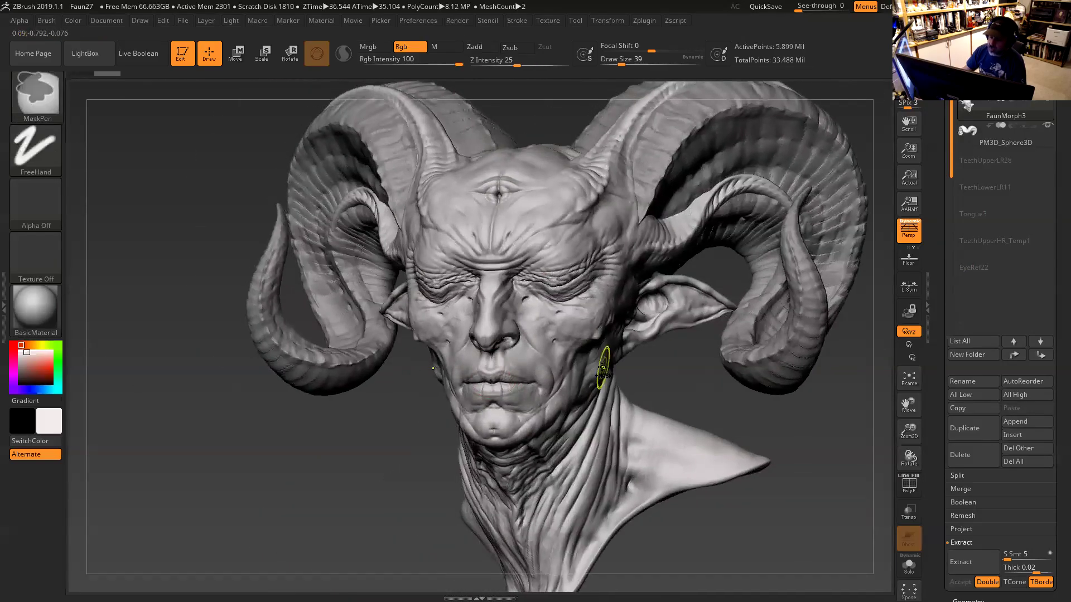
{"action": "mouse_move", "coordinate": [677, 375]}
{"action": "left_mouse_down"}
{"action": "mouse_move", "coordinate": [702, 380]}
{"action": "mouse_move", "coordinate": [721, 401]}
{"action": "left_mouse_up"}
{"action": "mouse_move", "coordinate": [741, 363]}
{"action": "left_mouse_down"}
{"action": "mouse_move", "coordinate": [767, 369]}
{"action": "mouse_move", "coordinate": [755, 358]}
{"action": "left_mouse_up"}
{"action": "left_click_drag", "start_coordinate": [784, 215], "coordinate": [658, 180]}
{"action": "mouse_move", "coordinate": [652, 351]}
{"action": "left_mouse_down"}
{"action": "mouse_move", "coordinate": [656, 323]}
{"action": "mouse_move", "coordinate": [721, 375]}
{"action": "left_mouse_up"}
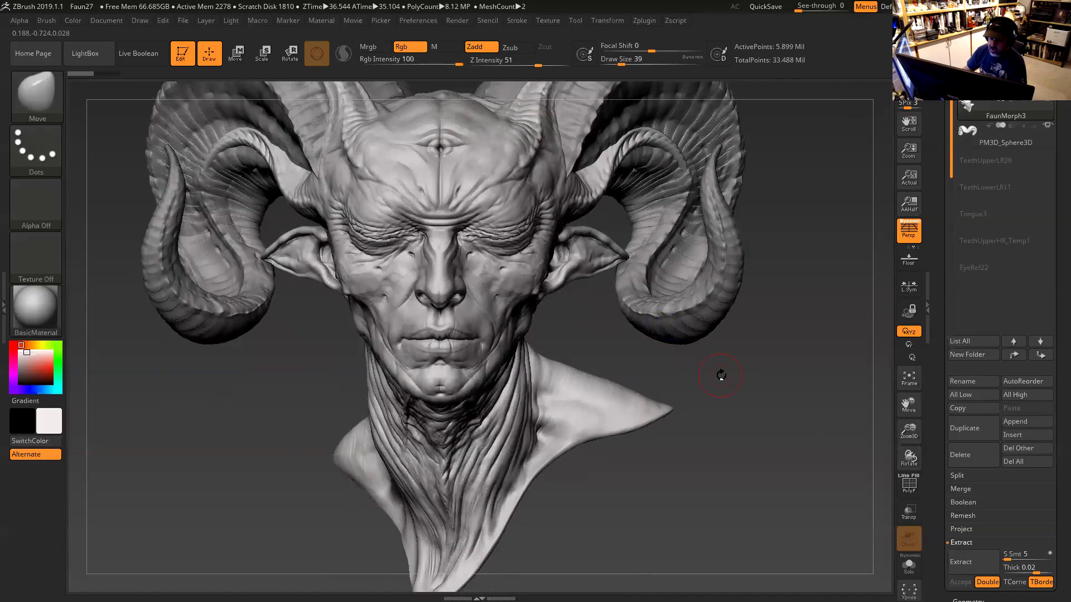
{"action": "key", "text": "f"}
{"action": "mouse_move", "coordinate": [669, 316]}
{"action": "left_mouse_down"}
{"action": "mouse_move", "coordinate": [654, 316]}
{"action": "mouse_move", "coordinate": [746, 323]}
{"action": "mouse_move", "coordinate": [656, 327]}
{"action": "mouse_move", "coordinate": [614, 289]}
{"action": "mouse_move", "coordinate": [719, 297]}
{"action": "mouse_move", "coordinate": [626, 397]}
{"action": "mouse_move", "coordinate": [635, 426]}
{"action": "mouse_move", "coordinate": [660, 416]}
{"action": "mouse_move", "coordinate": [705, 353]}
{"action": "mouse_move", "coordinate": [736, 370]}
{"action": "mouse_move", "coordinate": [703, 334]}
{"action": "left_mouse_up"}
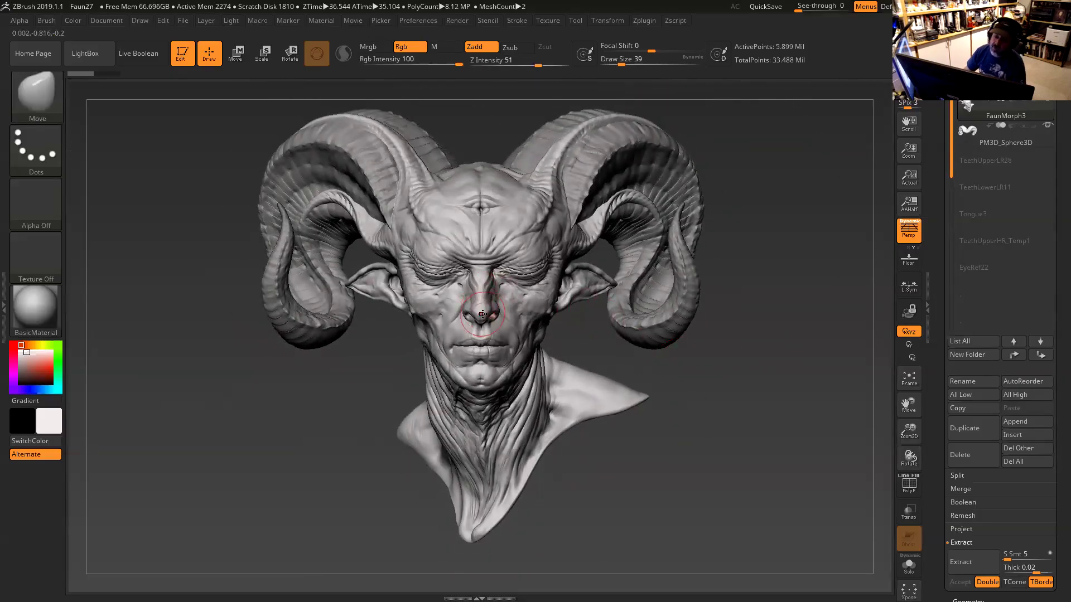
Inspect the faun bust from both sides, look closer at the face, and return to a full front view.
{"action": "left_click_drag", "start_coordinate": [691, 347], "coordinate": [505, 317]}
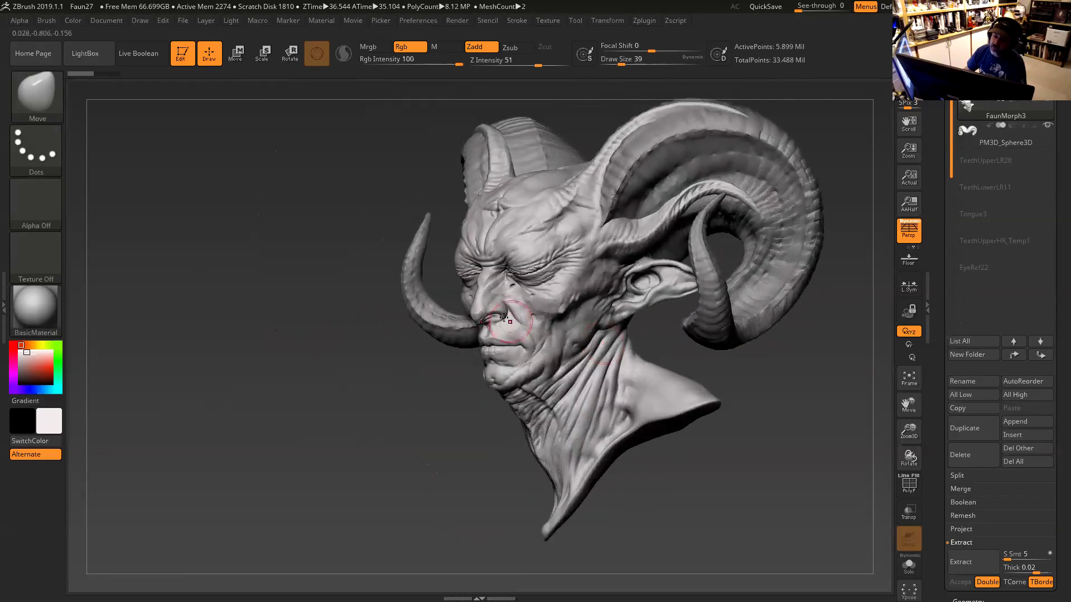
{"action": "left_click_drag", "start_coordinate": [249, 433], "coordinate": [414, 425]}
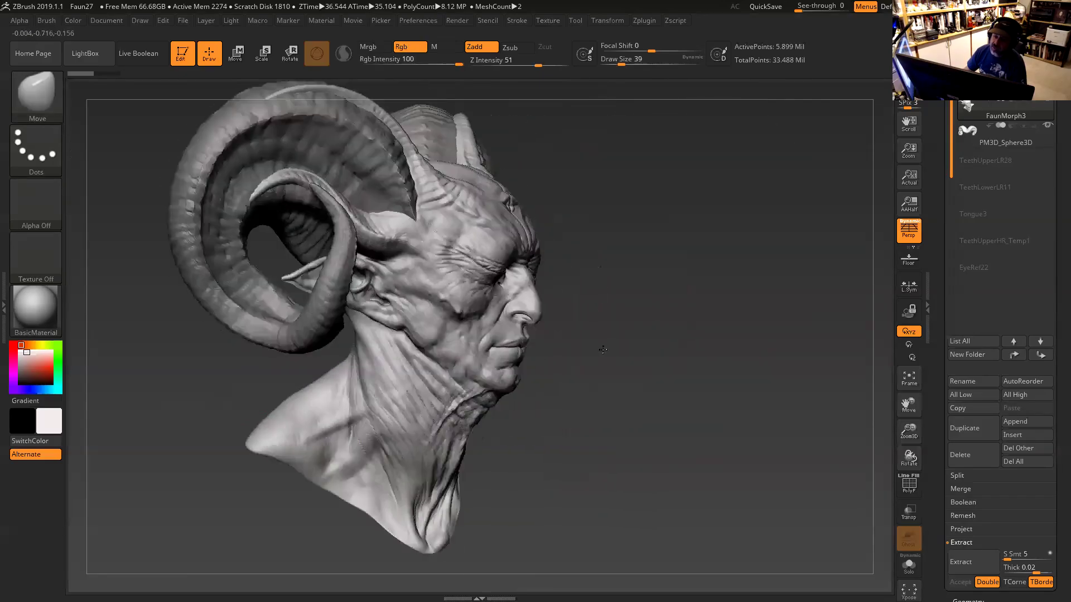
{"action": "left_click_drag", "start_coordinate": [603, 349], "coordinate": [491, 312], "text": "shift"}
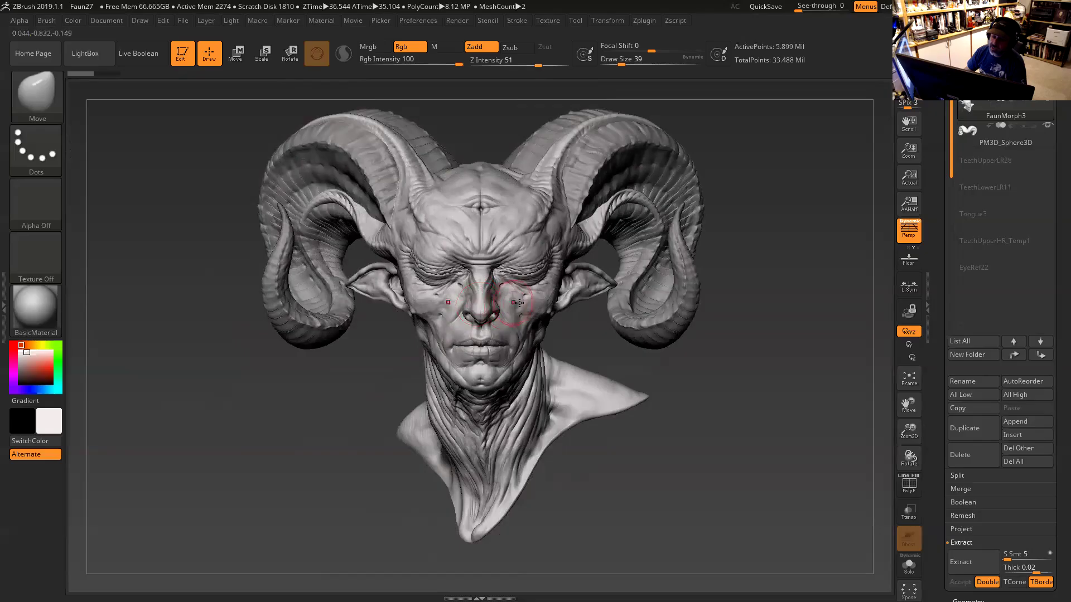
{"action": "left_click_drag", "start_coordinate": [570, 341], "coordinate": [607, 413], "text": "alt"}
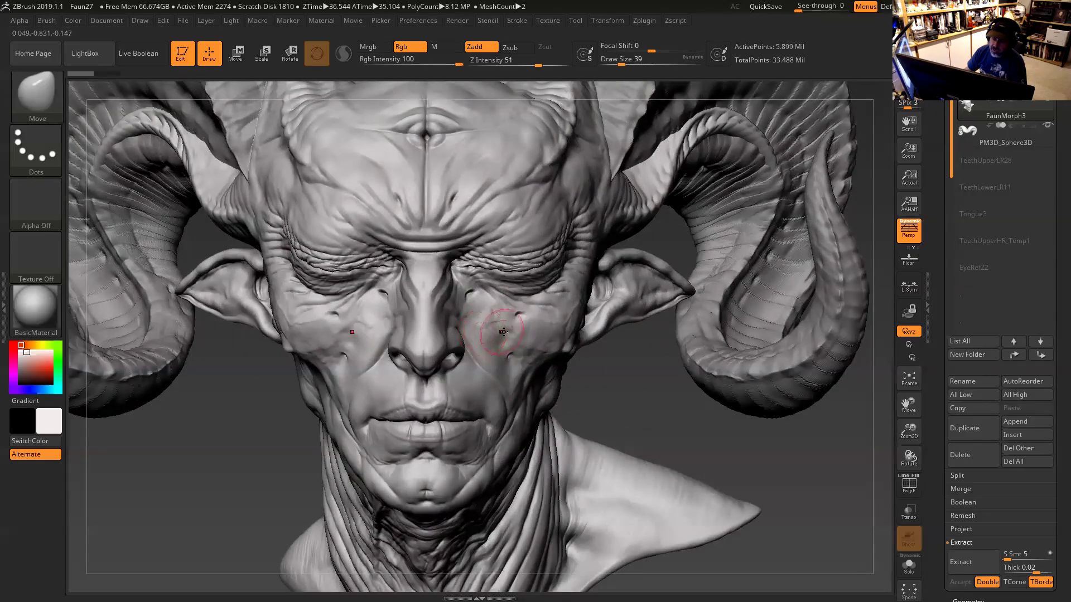
{"action": "left_click_drag", "start_coordinate": [519, 333], "coordinate": [531, 355]}
{"action": "key", "text": "f"}
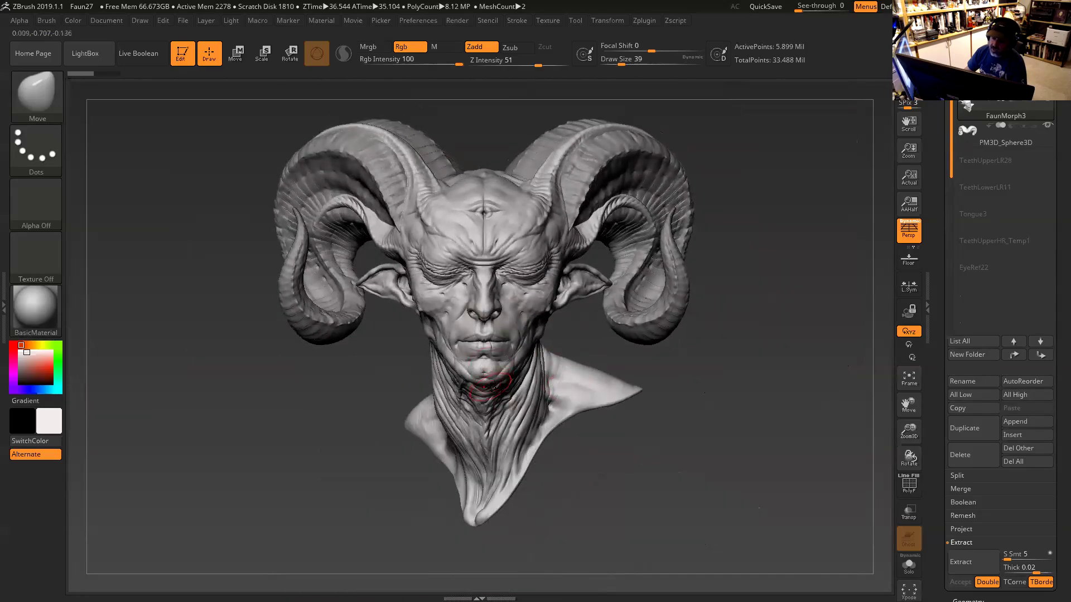
{"action": "mouse_move", "coordinate": [698, 352]}
{"action": "left_mouse_down"}
{"action": "mouse_move", "coordinate": [633, 356]}
{"action": "mouse_move", "coordinate": [671, 360]}
{"action": "mouse_move", "coordinate": [766, 324]}
{"action": "left_mouse_up"}
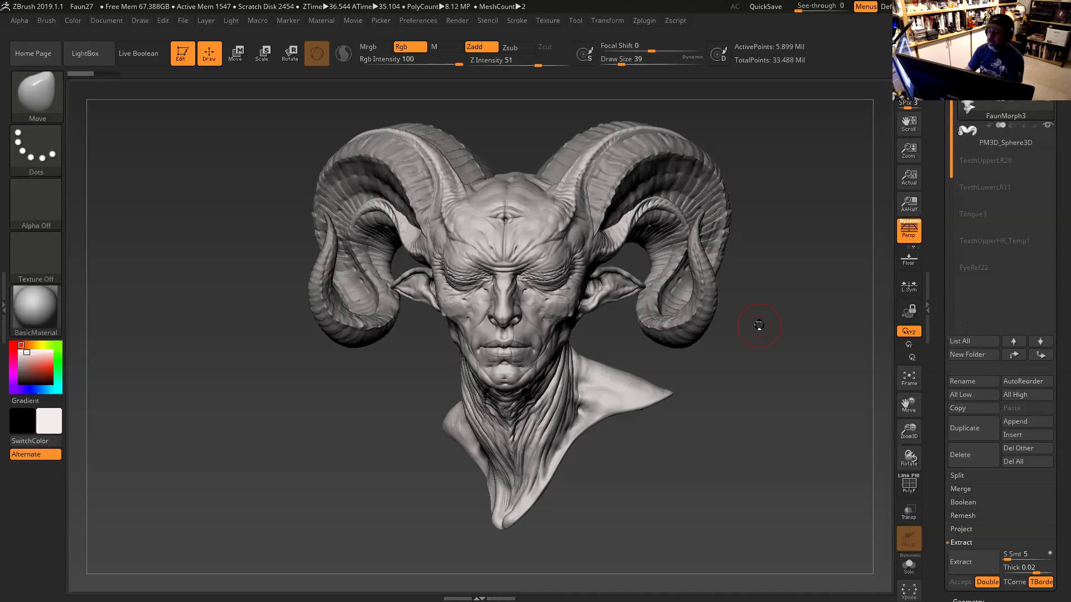
{"action": "left_click_drag", "start_coordinate": [786, 318], "coordinate": [690, 347]}
{"action": "mouse_move", "coordinate": [755, 469]}
{"action": "left_mouse_down", "text": "shift"}
{"action": "mouse_move", "coordinate": [787, 380]}
{"action": "mouse_move", "coordinate": [779, 359]}
{"action": "mouse_move", "coordinate": [795, 365]}
{"action": "mouse_move", "coordinate": [775, 361]}
{"action": "mouse_move", "coordinate": [820, 392]}
{"action": "mouse_move", "coordinate": [706, 388]}
{"action": "mouse_move", "coordinate": [674, 353]}
{"action": "mouse_move", "coordinate": [779, 396]}
{"action": "mouse_move", "coordinate": [784, 387]}
{"action": "mouse_move", "coordinate": [660, 343]}
{"action": "mouse_move", "coordinate": [671, 359]}
{"action": "mouse_move", "coordinate": [655, 355]}
{"action": "mouse_move", "coordinate": [748, 390]}
{"action": "mouse_move", "coordinate": [736, 365]}
{"action": "mouse_move", "coordinate": [741, 383]}
{"action": "mouse_move", "coordinate": [762, 372]}
{"action": "mouse_move", "coordinate": [681, 376]}
{"action": "mouse_move", "coordinate": [717, 363]}
{"action": "mouse_move", "coordinate": [773, 369]}
{"action": "mouse_move", "coordinate": [710, 377]}
{"action": "mouse_move", "coordinate": [725, 385]}
{"action": "left_mouse_up", "text": "shift"}
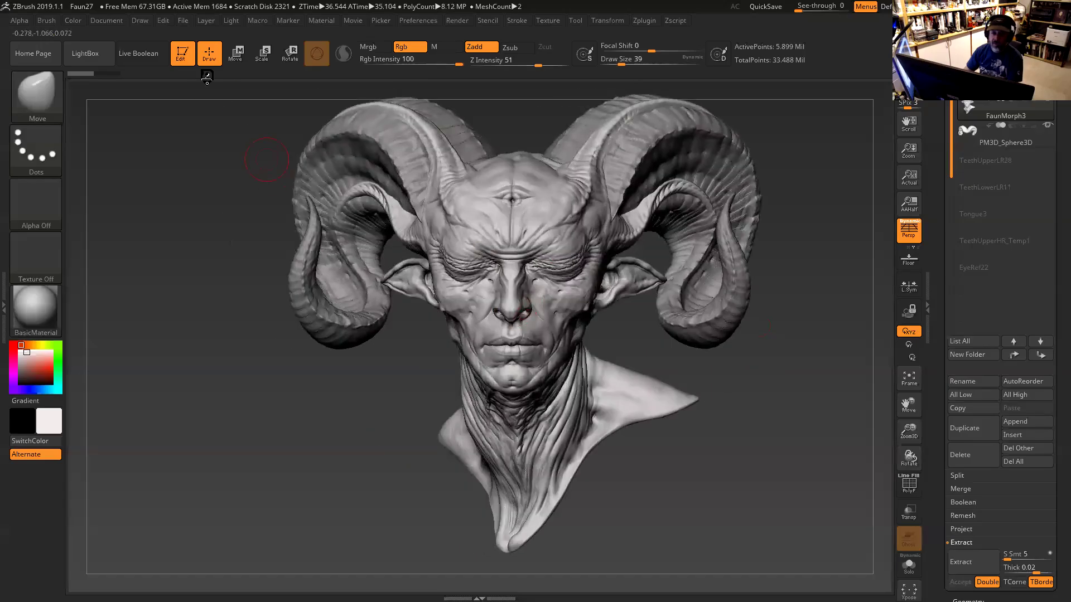
Open the project JessicaFullScene54.ZPR from the Jessica project's ZBrush folder without saving the current project's changes.
{"action": "left_click", "coordinate": [183, 22]}
{"action": "left_click", "coordinate": [206, 42]}
{"action": "left_click", "coordinate": [572, 333]}
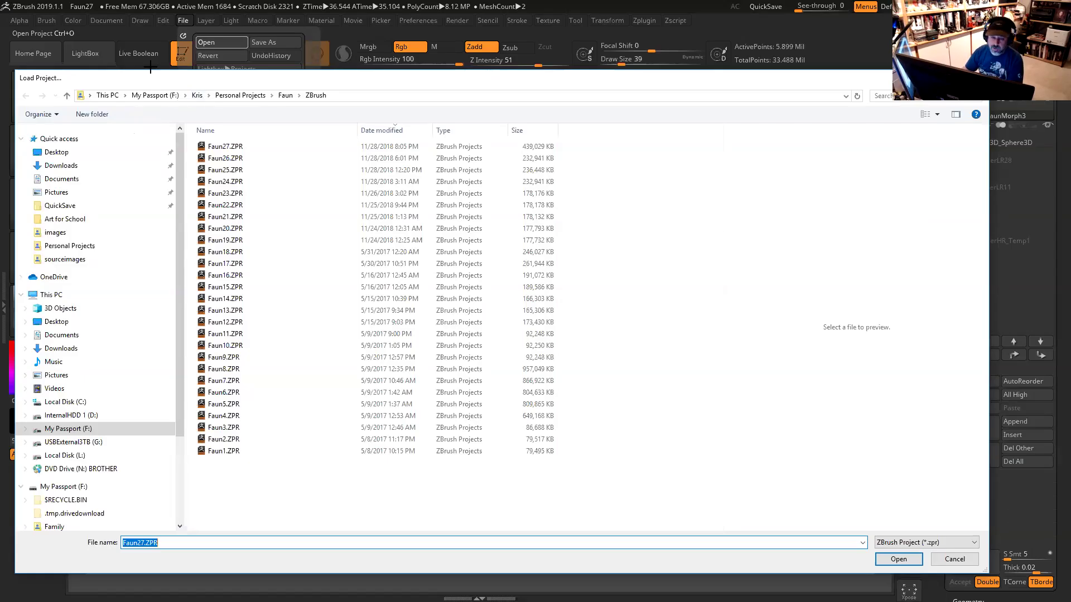
{"action": "left_click", "coordinate": [246, 96]}
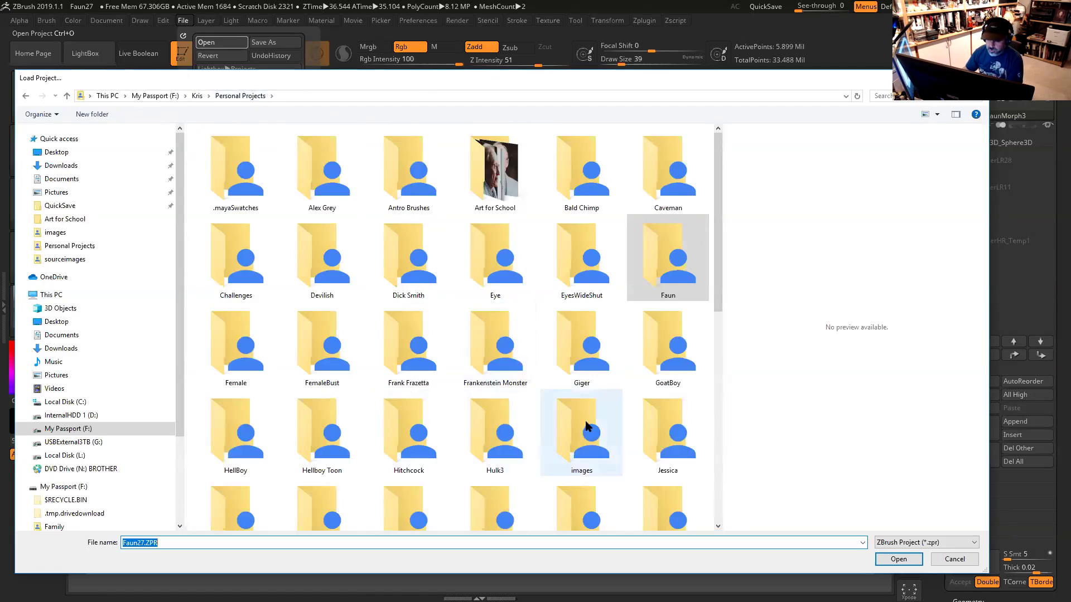
{"action": "double_click", "coordinate": [668, 436]}
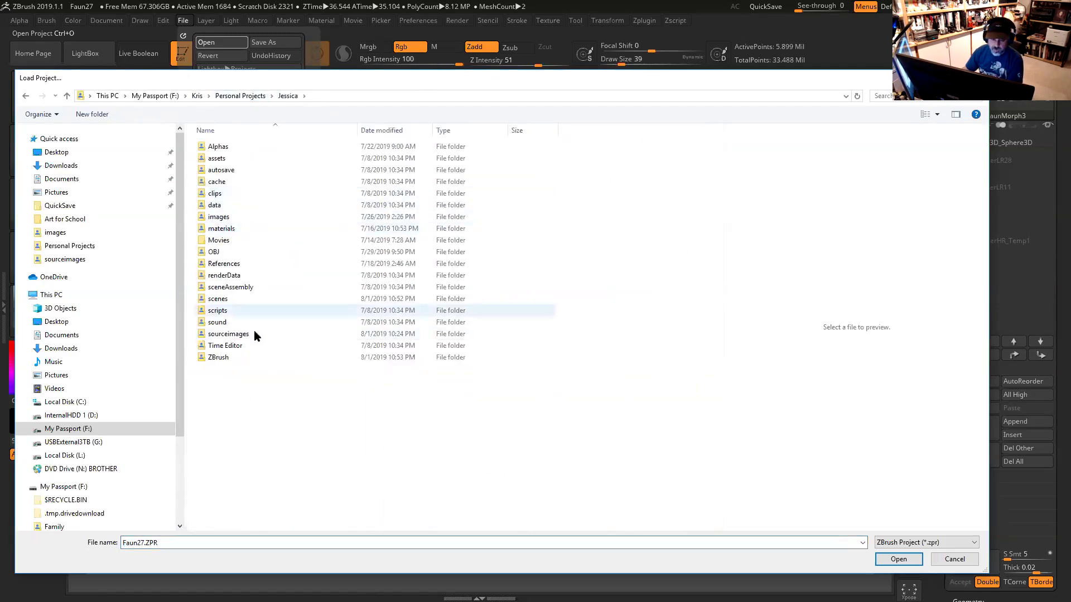
{"action": "double_click", "coordinate": [241, 356]}
{"action": "double_click", "coordinate": [248, 147]}
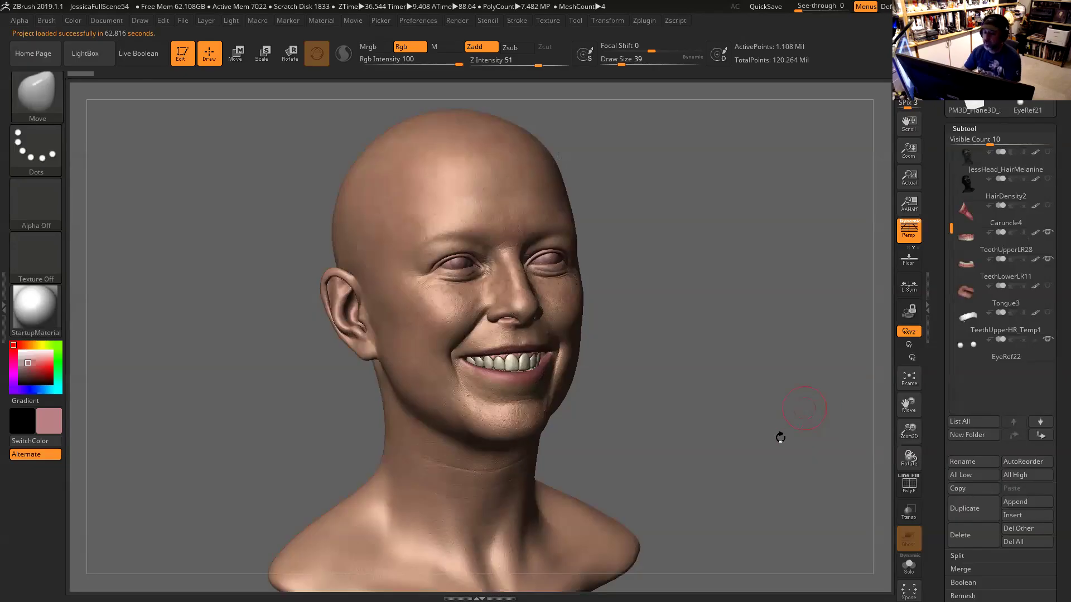
Show the smiling bust at a low subdivision level in a full side profile with perspective turned off.
{"action": "mouse_move", "coordinate": [724, 368]}
{"action": "left_mouse_down"}
{"action": "mouse_move", "coordinate": [703, 376]}
{"action": "mouse_move", "coordinate": [747, 390]}
{"action": "mouse_move", "coordinate": [739, 376]}
{"action": "mouse_move", "coordinate": [755, 390]}
{"action": "mouse_move", "coordinate": [720, 379]}
{"action": "mouse_move", "coordinate": [732, 379]}
{"action": "mouse_move", "coordinate": [719, 340]}
{"action": "mouse_move", "coordinate": [731, 363]}
{"action": "mouse_move", "coordinate": [743, 349]}
{"action": "mouse_move", "coordinate": [700, 342]}
{"action": "mouse_move", "coordinate": [770, 313]}
{"action": "mouse_move", "coordinate": [643, 331]}
{"action": "left_mouse_up"}
{"action": "key", "text": "shift"}
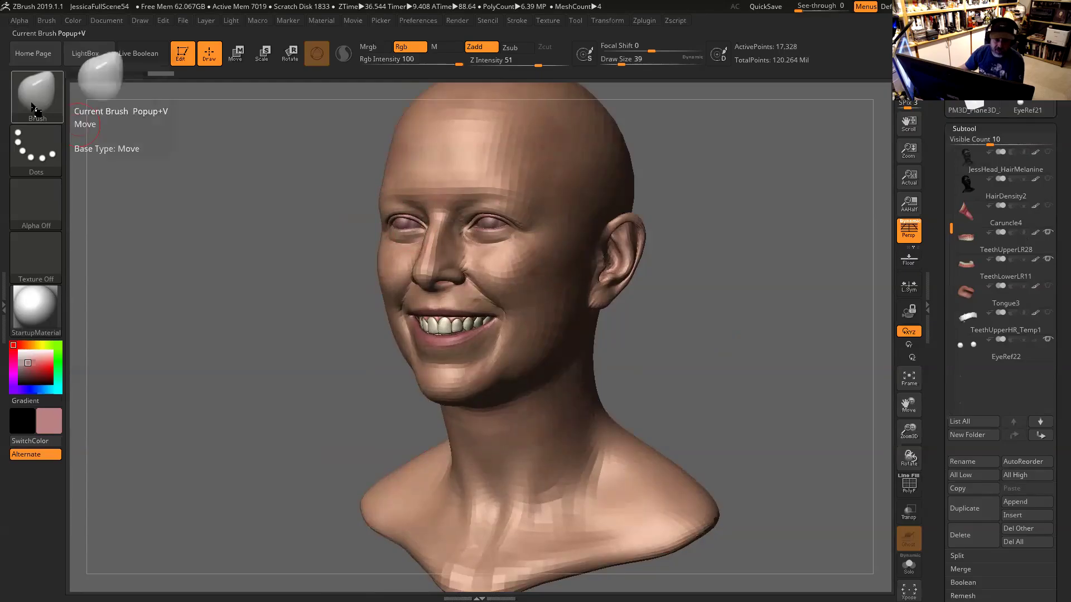
{"action": "left_click", "coordinate": [36, 93]}
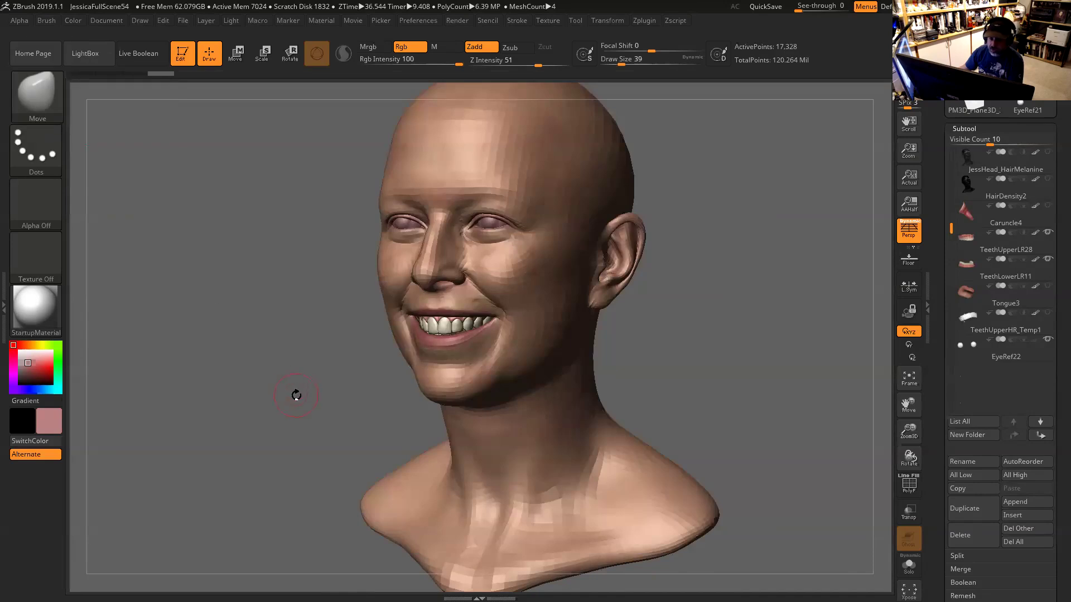
{"action": "left_click_drag", "start_coordinate": [296, 395], "coordinate": [256, 365]}
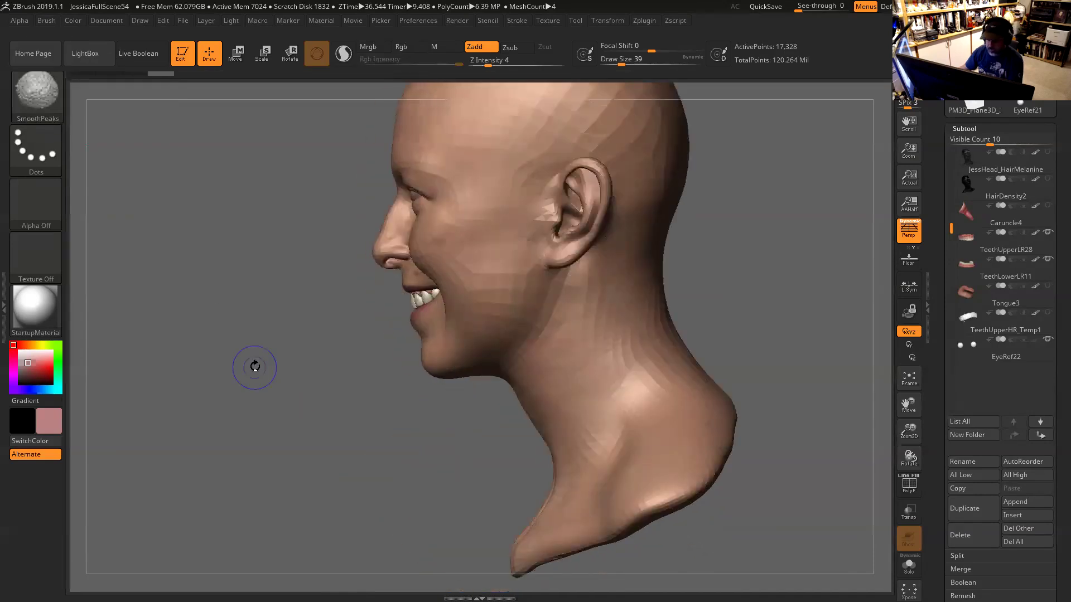
{"action": "left_click_drag", "start_coordinate": [736, 401], "coordinate": [658, 287], "text": "alt"}
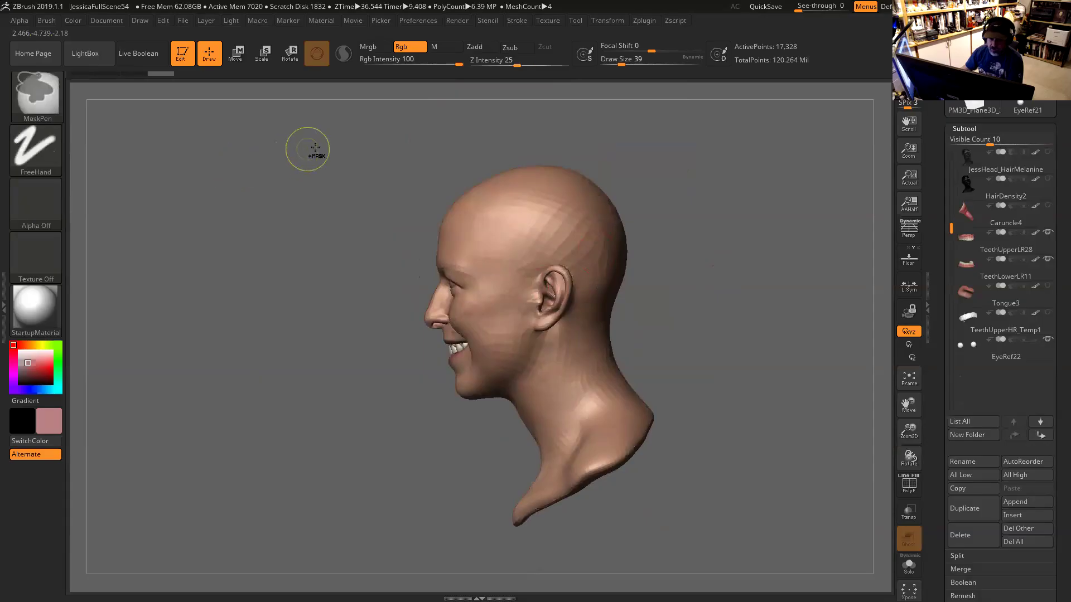
{"action": "mouse_move", "coordinate": [342, 123]}
{"action": "left_mouse_down", "text": "ctrl"}
{"action": "mouse_move", "coordinate": [327, 227]}
{"action": "mouse_move", "coordinate": [341, 391]}
{"action": "left_mouse_up", "text": "ctrl"}
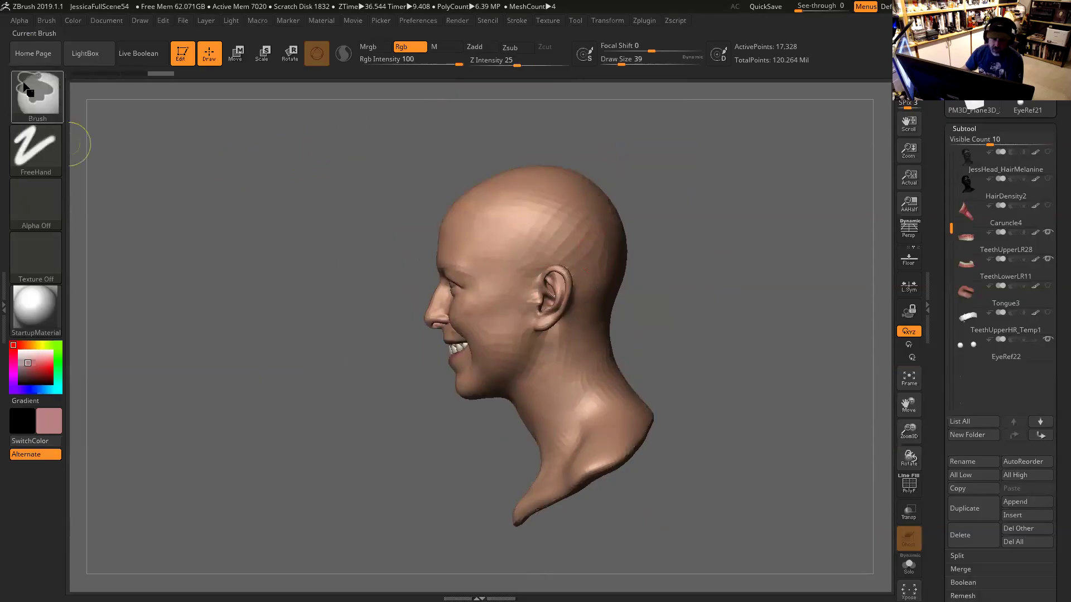
Set the masking brush to MaskLasso and mask the whole head and upper neck, leaving the shoulders unmasked.
{"action": "left_click", "coordinate": [37, 95]}
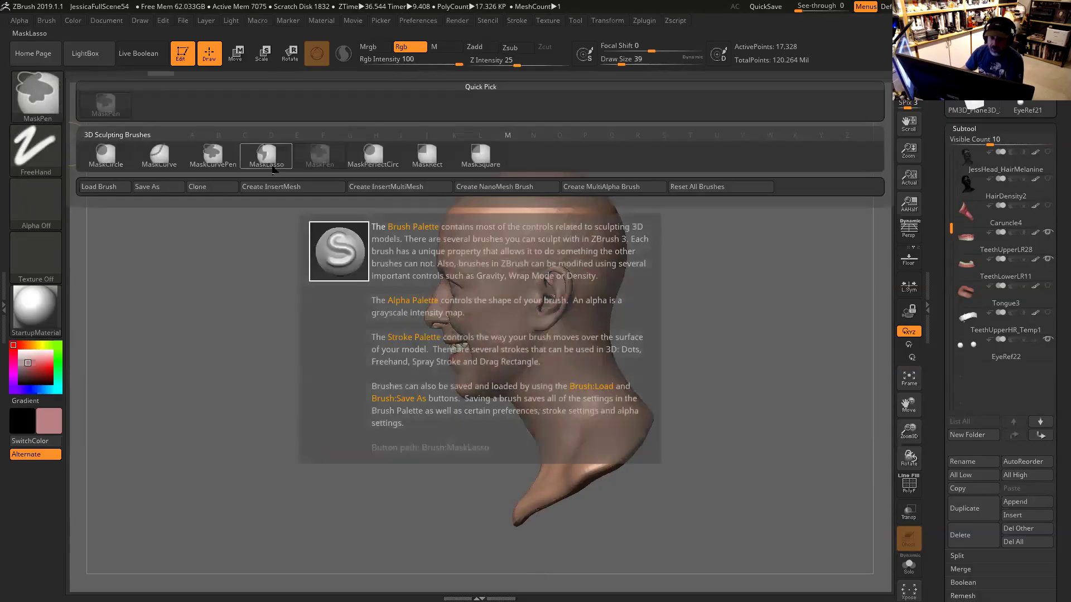
{"action": "left_click", "coordinate": [271, 158]}
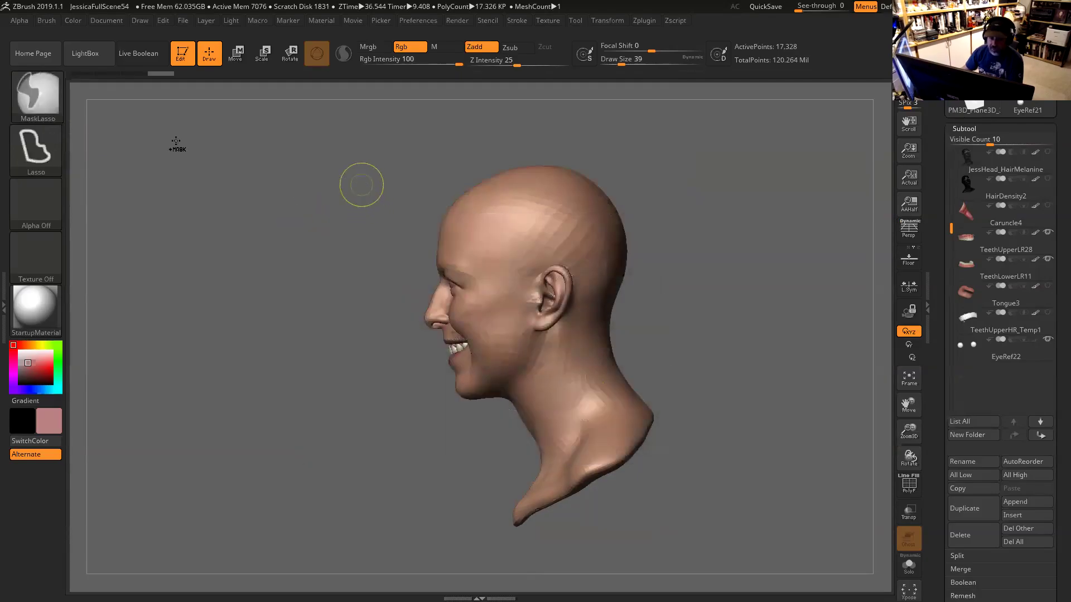
{"action": "left_click", "coordinate": [37, 95]}
{"action": "left_click", "coordinate": [159, 104]}
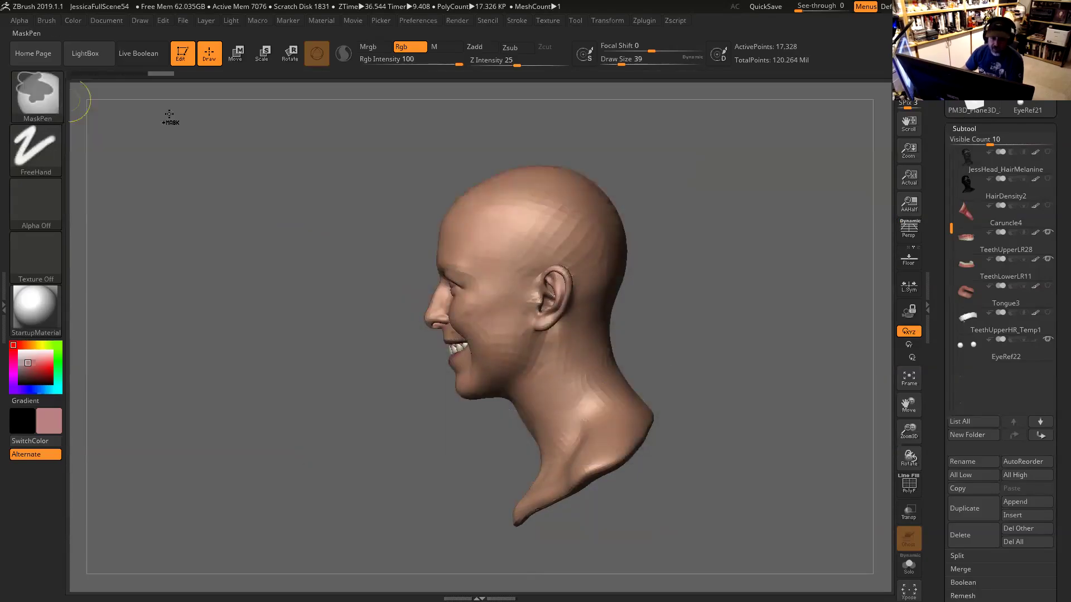
{"action": "left_click", "coordinate": [35, 92]}
{"action": "left_click", "coordinate": [266, 153]}
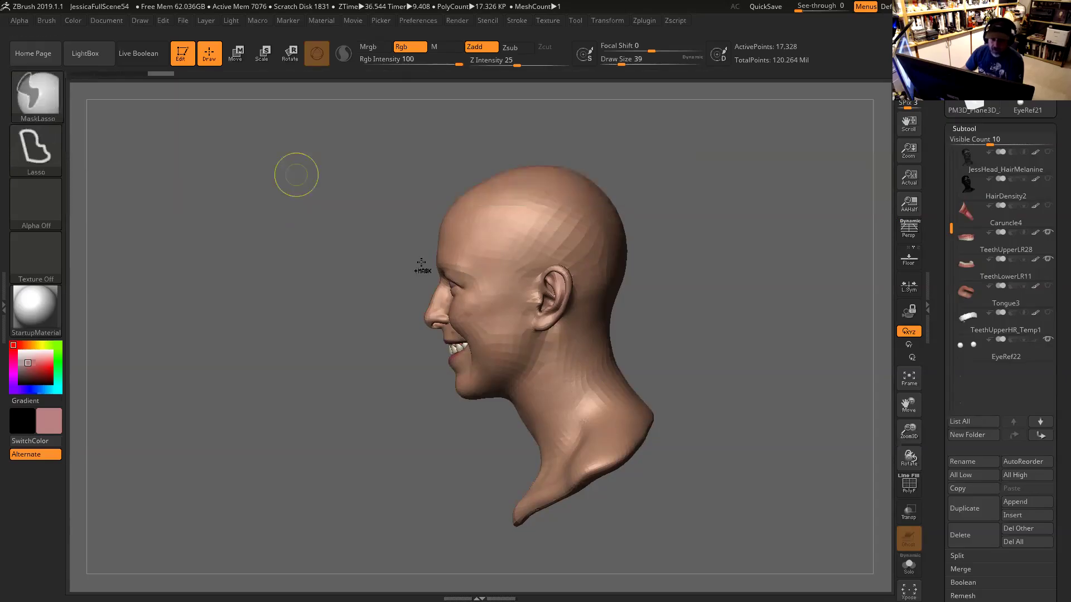
{"action": "mouse_move", "coordinate": [352, 184]}
{"action": "left_mouse_down", "text": "ctrl"}
{"action": "mouse_move", "coordinate": [363, 393]}
{"action": "mouse_move", "coordinate": [450, 433]}
{"action": "mouse_move", "coordinate": [554, 418]}
{"action": "mouse_move", "coordinate": [641, 326]}
{"action": "mouse_move", "coordinate": [633, 96]}
{"action": "mouse_move", "coordinate": [507, 108]}
{"action": "left_mouse_up", "text": "ctrl"}
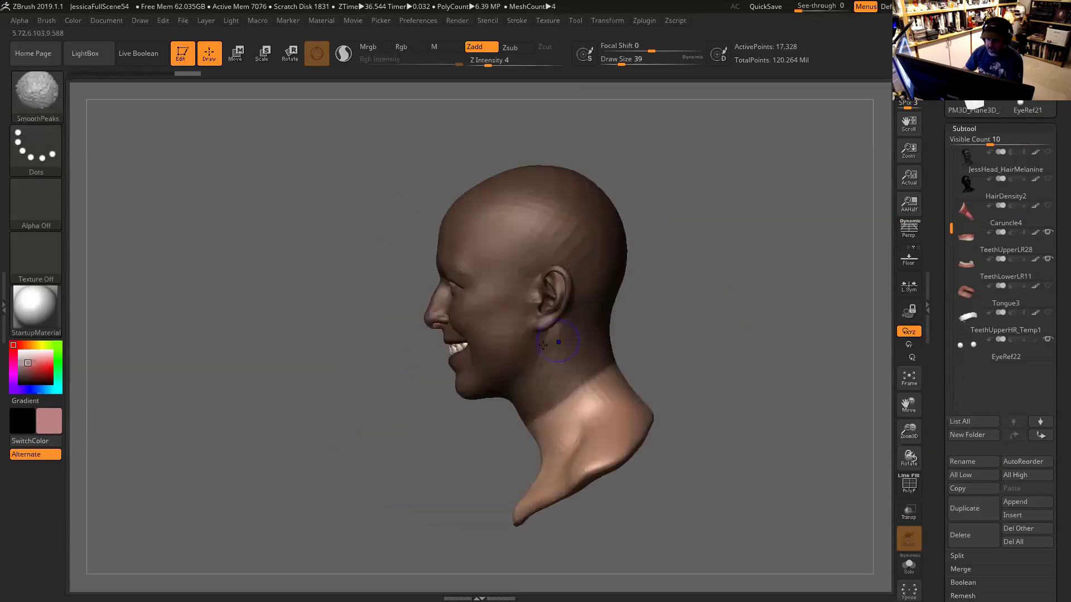
Enable CtrlClick To Blur Mask in the edit preferences and soften the mask's edge across the neck.
{"action": "key", "text": "ctrl"}
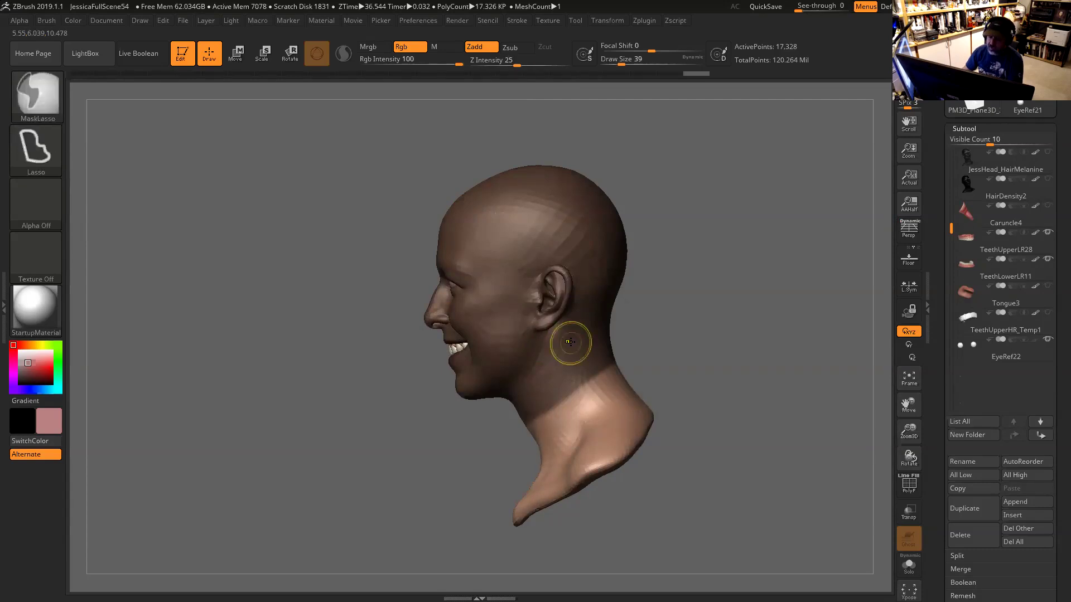
{"action": "key", "text": "ctrl"}
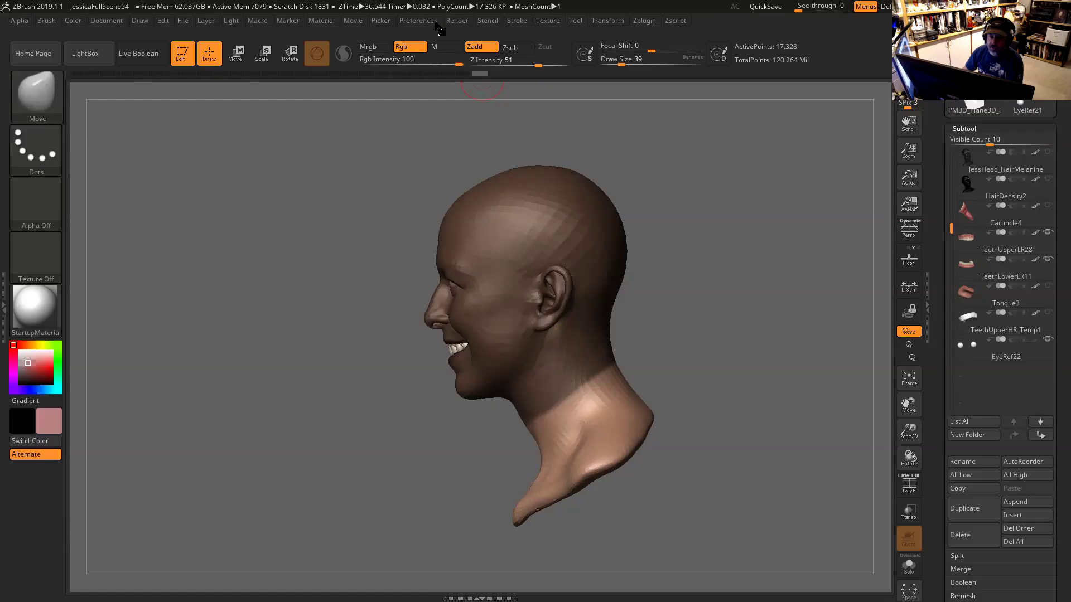
{"action": "left_click", "coordinate": [428, 21]}
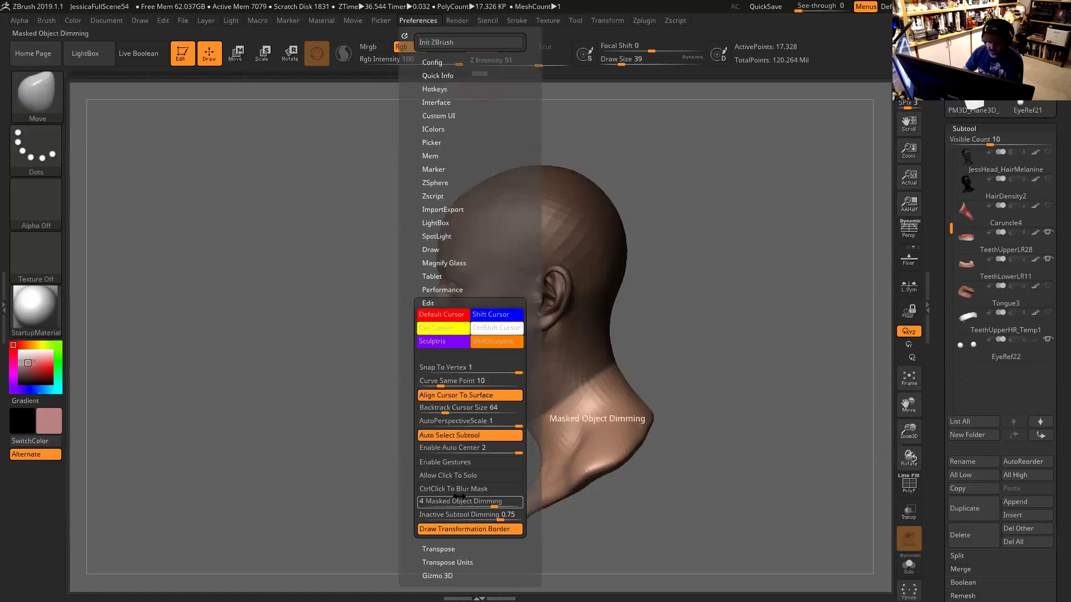
{"action": "left_click", "coordinate": [457, 489]}
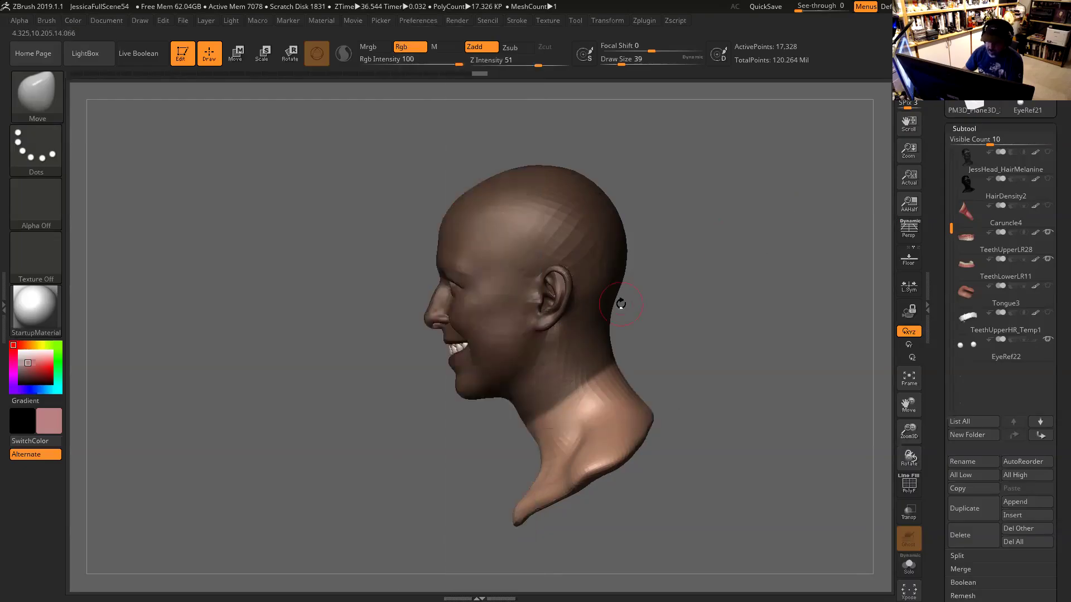
{"action": "key", "text": "ctrl"}
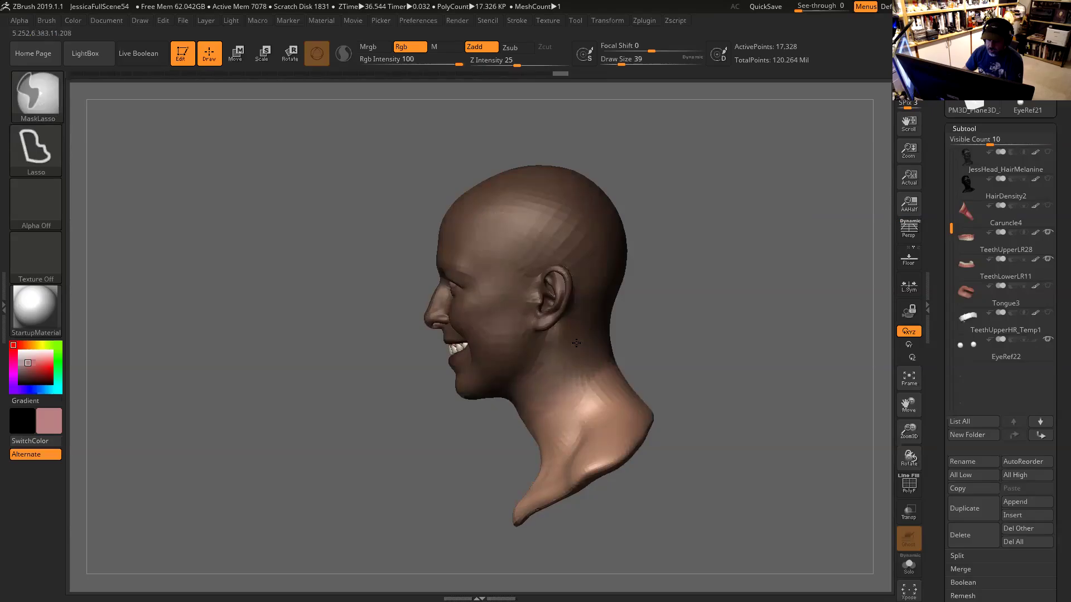
{"action": "mouse_move", "coordinate": [633, 325]}
{"action": "left_mouse_down"}
{"action": "mouse_move", "coordinate": [734, 306]}
{"action": "mouse_move", "coordinate": [667, 318]}
{"action": "mouse_move", "coordinate": [686, 310]}
{"action": "mouse_move", "coordinate": [602, 352]}
{"action": "left_mouse_up"}
{"action": "key", "text": "ctrl"}
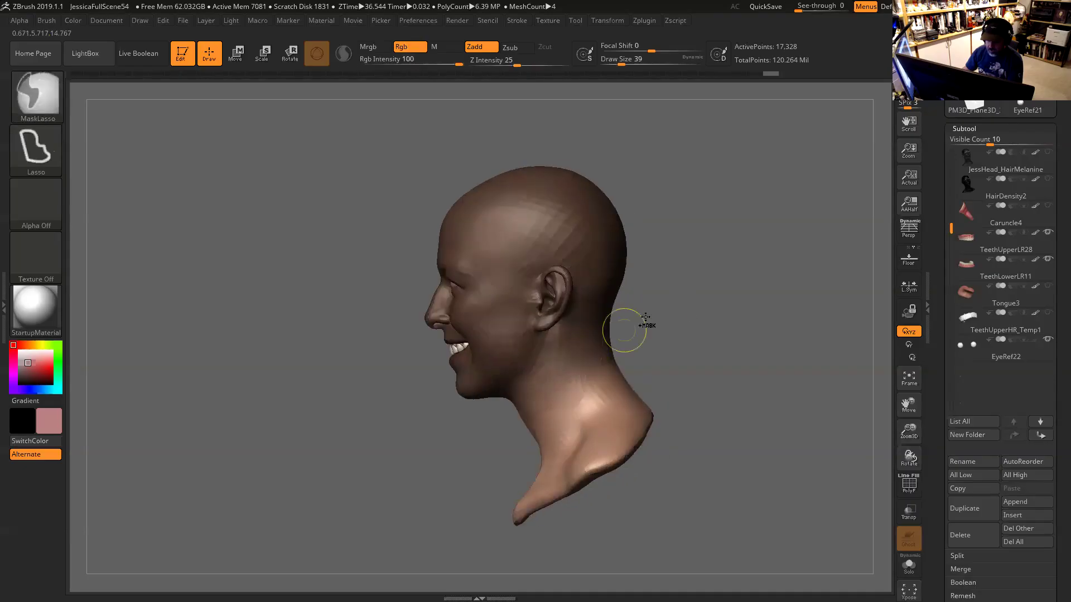
Activate the move gizmo, reset its orientation and centre it on the unmasked mesh, with the bust in side profile.
{"action": "key", "text": "w"}
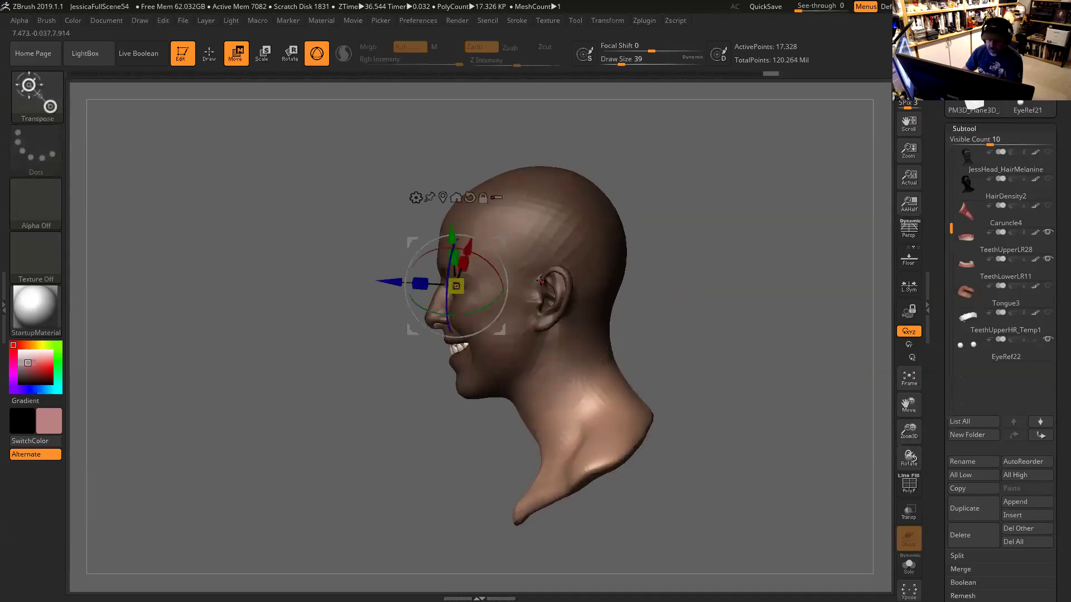
{"action": "left_click_drag", "start_coordinate": [717, 240], "coordinate": [662, 241]}
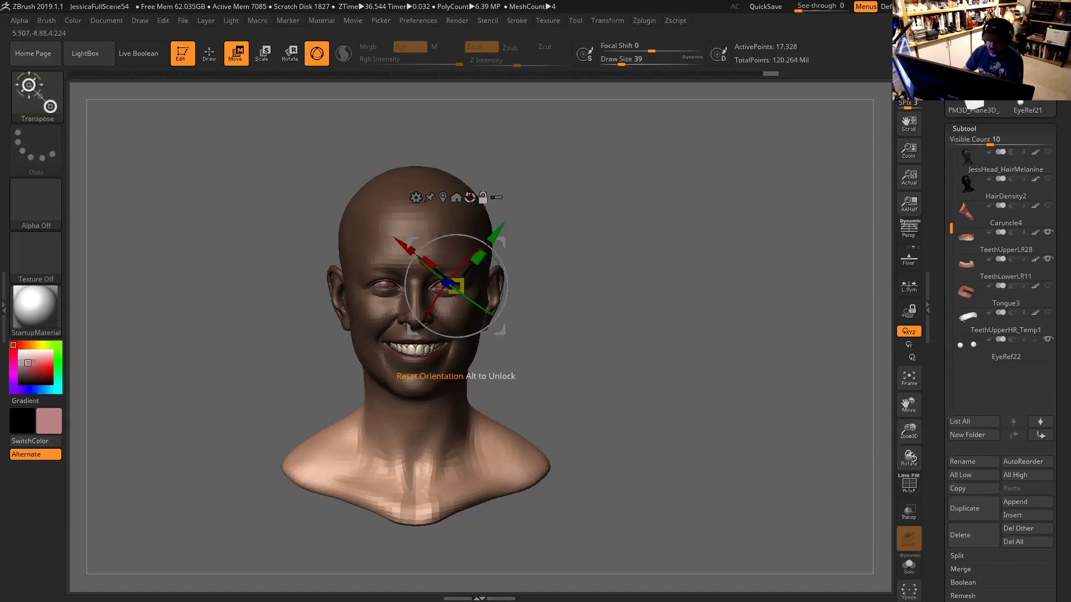
{"action": "left_click", "coordinate": [470, 197]}
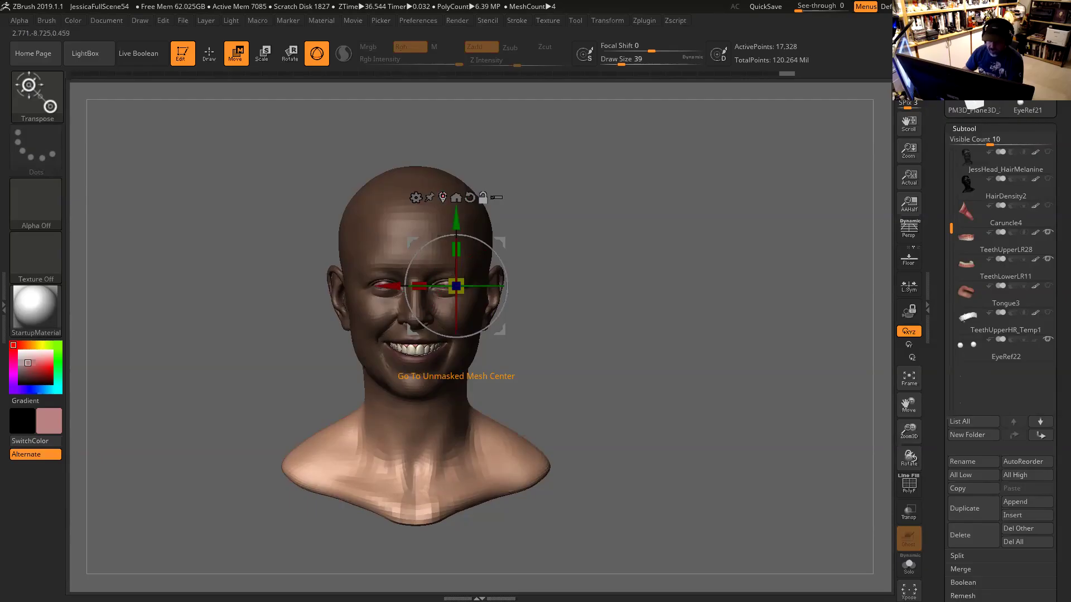
{"action": "left_click", "coordinate": [443, 197]}
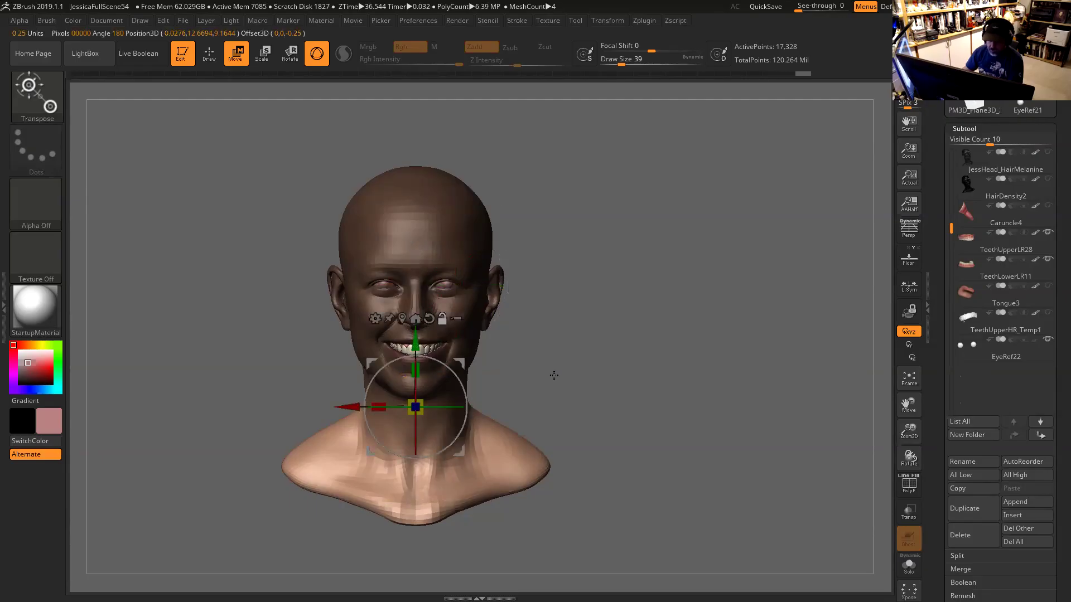
{"action": "left_click_drag", "start_coordinate": [566, 369], "coordinate": [587, 313]}
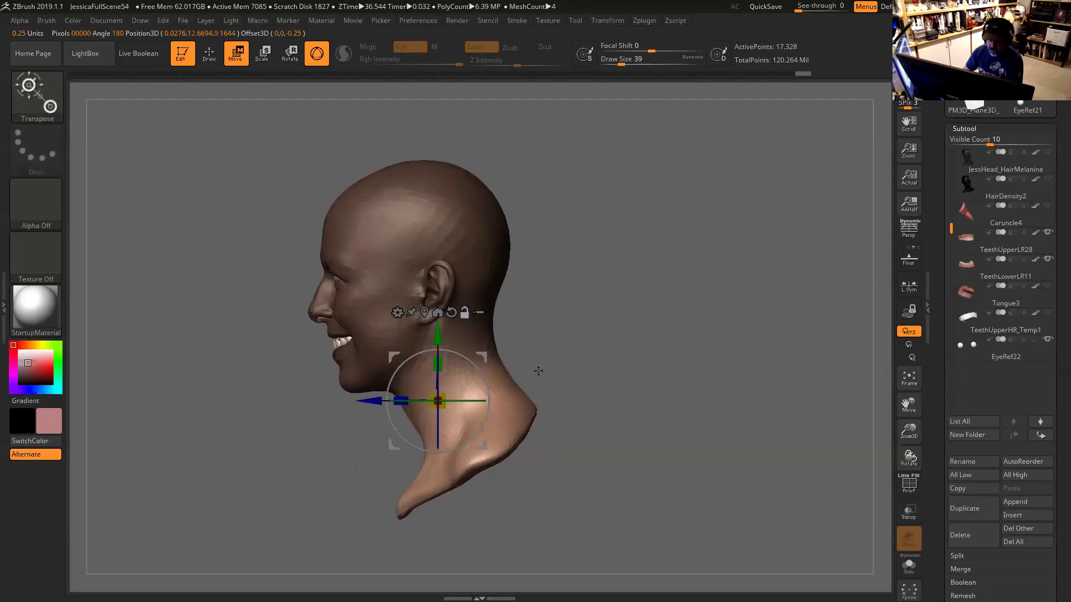
Reposition the gizmo's pivot higher inside the neck and try small rotations of the unmasked shoulders.
{"action": "left_click_drag", "start_coordinate": [483, 449], "coordinate": [493, 427]}
{"action": "left_click_drag", "start_coordinate": [502, 372], "coordinate": [491, 354]}
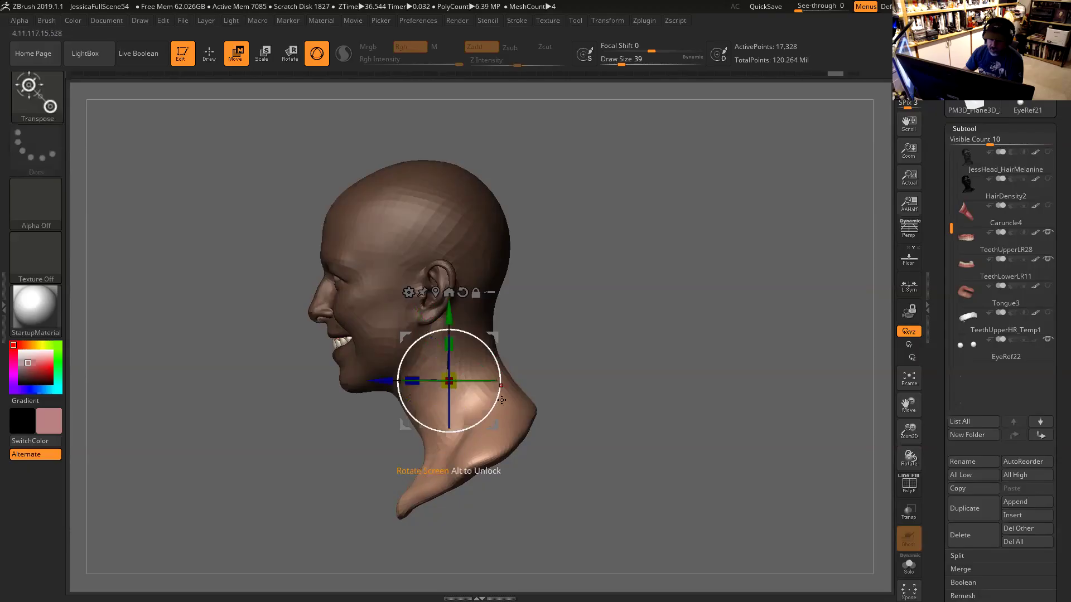
{"action": "left_click_drag", "start_coordinate": [494, 422], "coordinate": [495, 423]}
{"action": "mouse_move", "coordinate": [585, 368]}
{"action": "left_mouse_down"}
{"action": "mouse_move", "coordinate": [645, 353]}
{"action": "mouse_move", "coordinate": [575, 355]}
{"action": "left_mouse_up"}
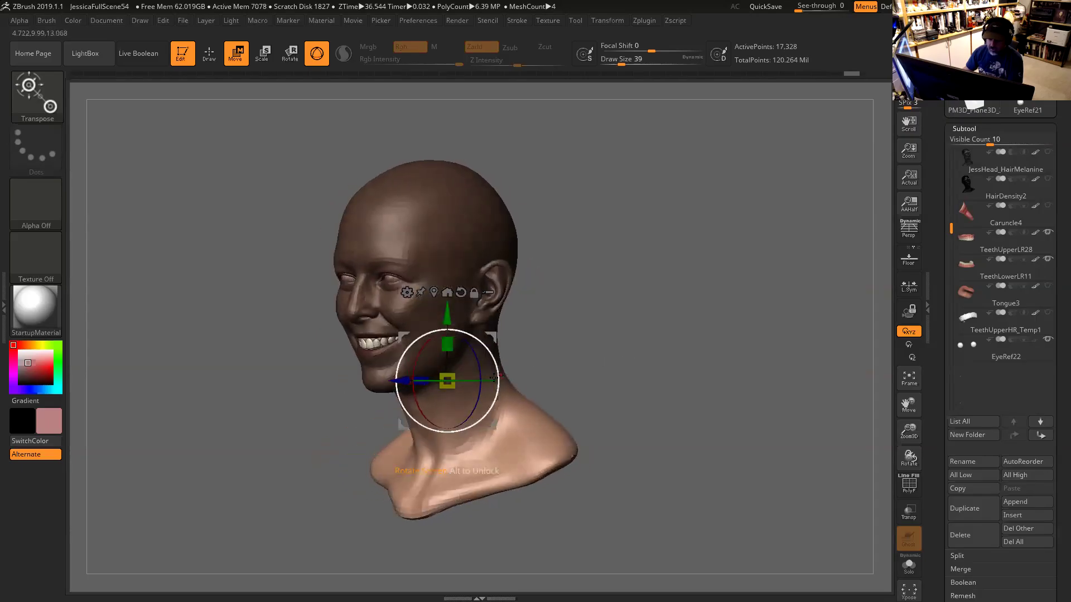
{"action": "mouse_move", "coordinate": [472, 380]}
{"action": "left_mouse_down"}
{"action": "mouse_move", "coordinate": [490, 425]}
{"action": "mouse_move", "coordinate": [461, 430]}
{"action": "mouse_move", "coordinate": [483, 385]}
{"action": "left_mouse_up"}
{"action": "mouse_move", "coordinate": [574, 325]}
{"action": "left_mouse_down"}
{"action": "mouse_move", "coordinate": [554, 320]}
{"action": "mouse_move", "coordinate": [600, 321]}
{"action": "mouse_move", "coordinate": [581, 318]}
{"action": "left_mouse_up"}
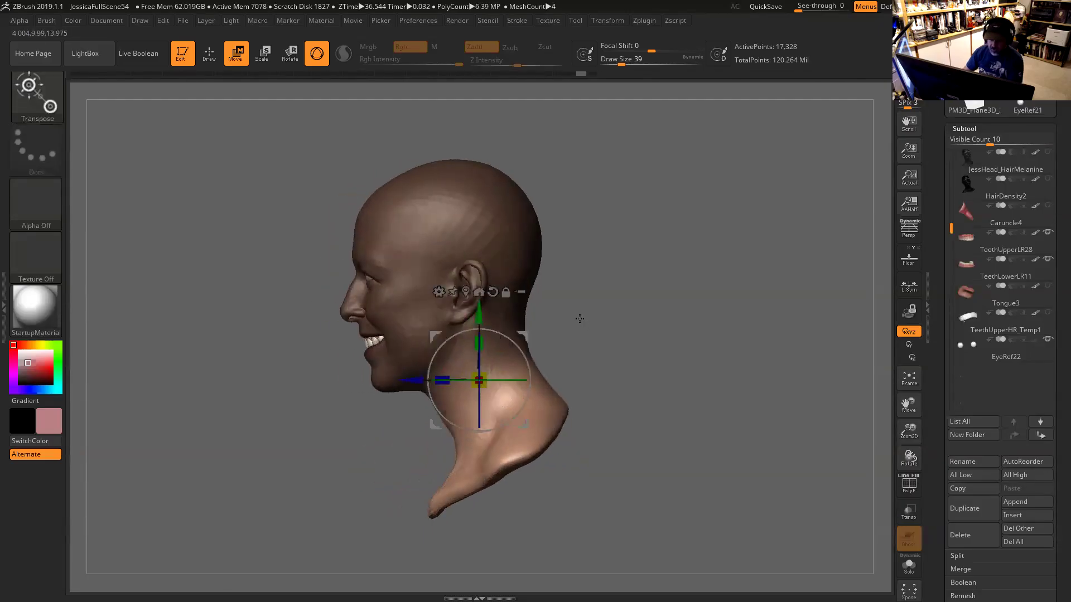
Return to draw mode, frame the bust, and set the masking brush to MaskPen with draw size 56.
{"action": "key", "text": "q"}
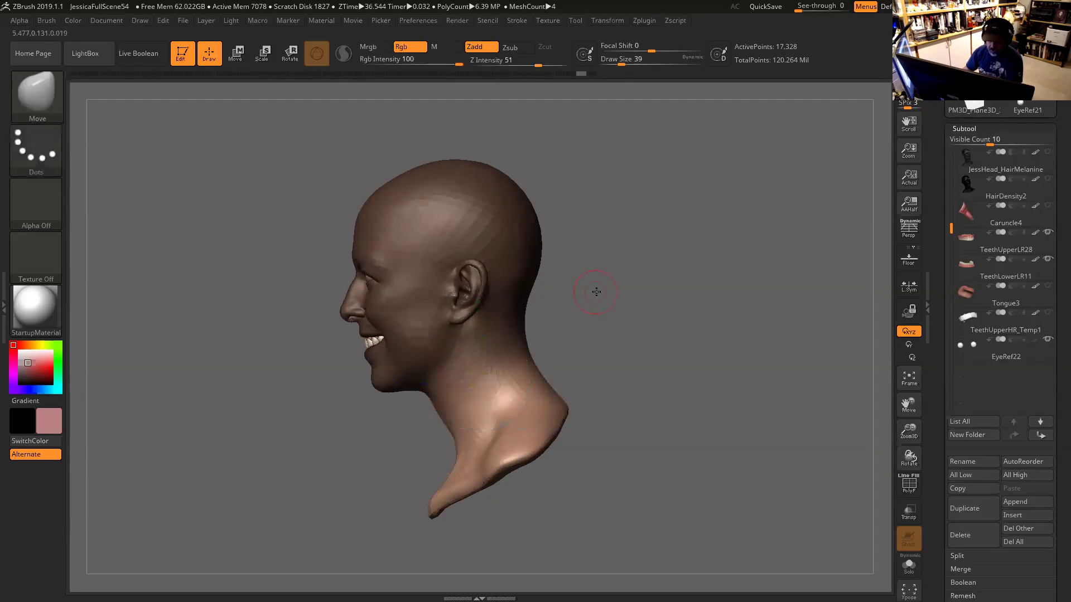
{"action": "key", "text": "f"}
{"action": "key", "text": "space"}
{"action": "left_click_drag", "start_coordinate": [477, 285], "coordinate": [486, 285]}
{"action": "left_click_drag", "start_coordinate": [626, 256], "coordinate": [651, 258]}
{"action": "left_click_drag", "start_coordinate": [535, 285], "coordinate": [511, 283]}
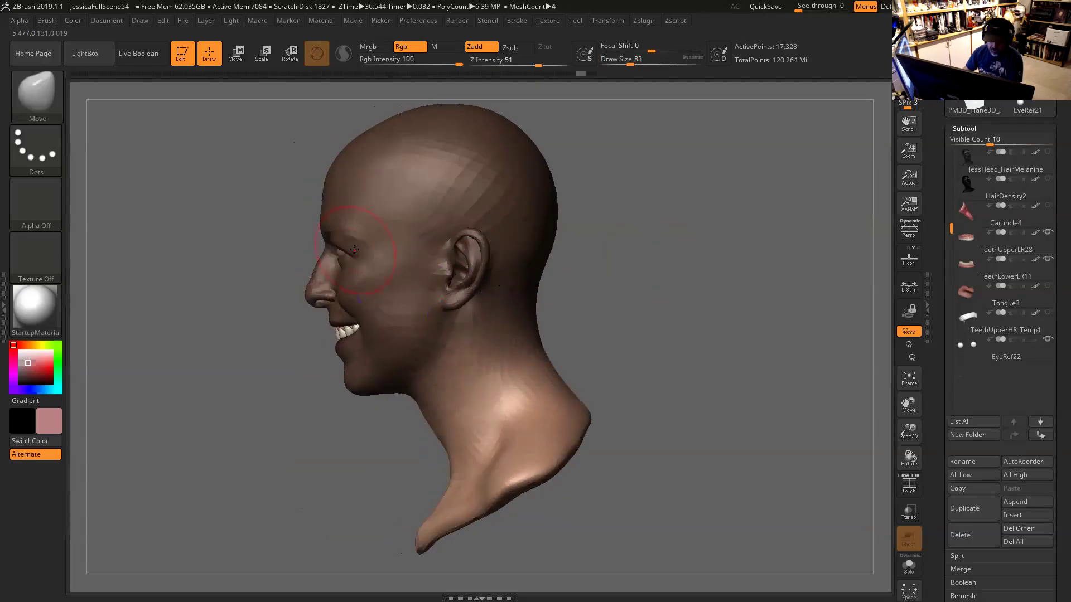
{"action": "left_click", "coordinate": [43, 92], "text": "ctrl"}
{"action": "left_click", "coordinate": [148, 112]}
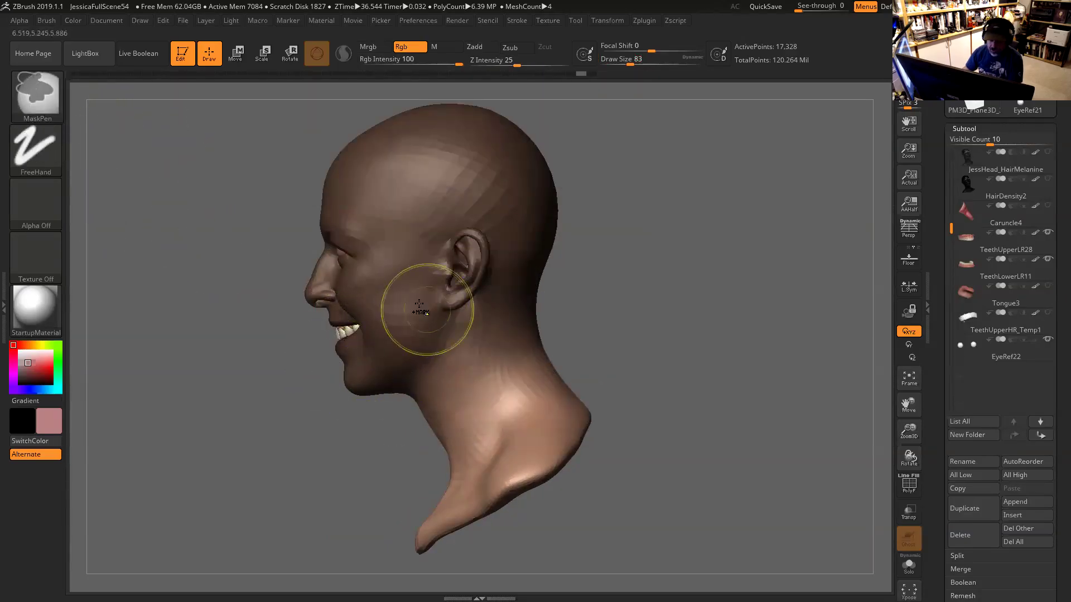
{"action": "key", "text": "space"}
{"action": "key", "text": "ctrl"}
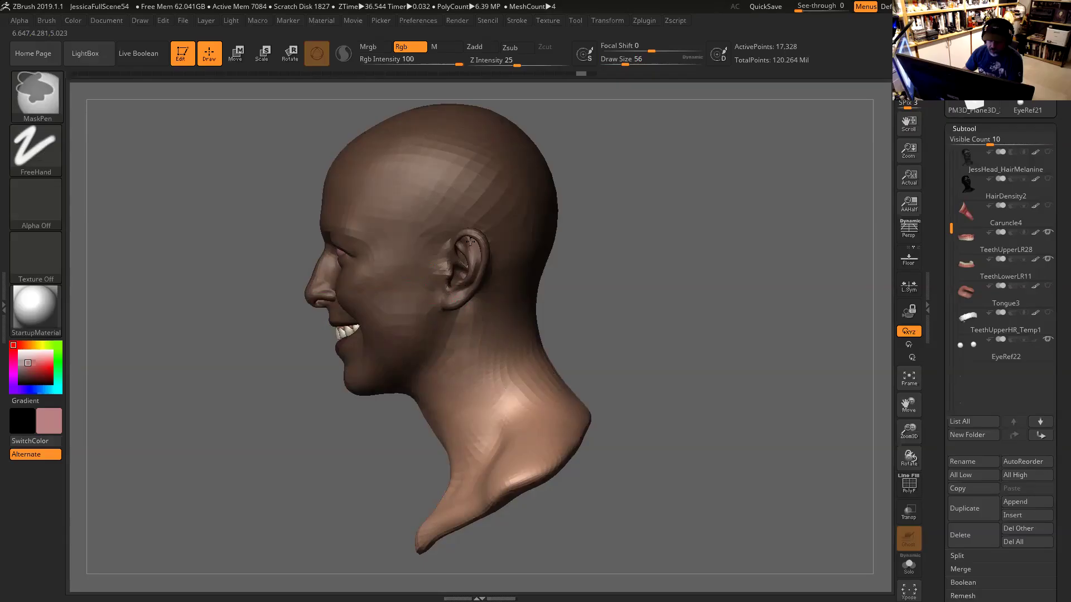
Touch up the head mask around the jaw and upper neck with MaskPen.
{"action": "key", "text": "ctrl+shift+z"}
{"action": "left_click_drag", "start_coordinate": [645, 292], "coordinate": [633, 267]}
{"action": "key", "text": "ctrl"}
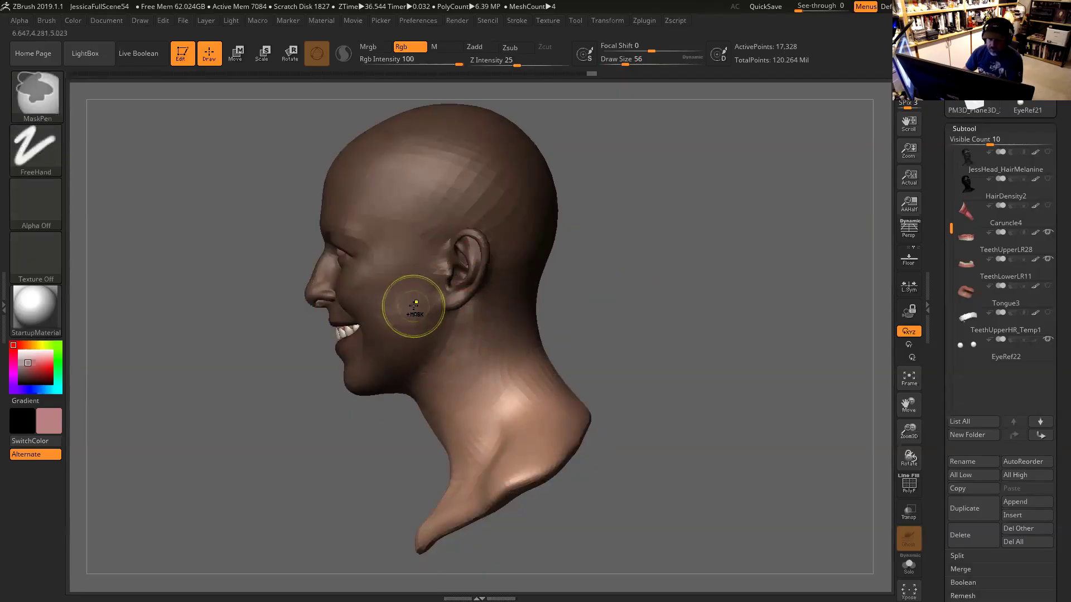
{"action": "left_click_drag", "start_coordinate": [368, 392], "coordinate": [358, 399], "text": "ctrl"}
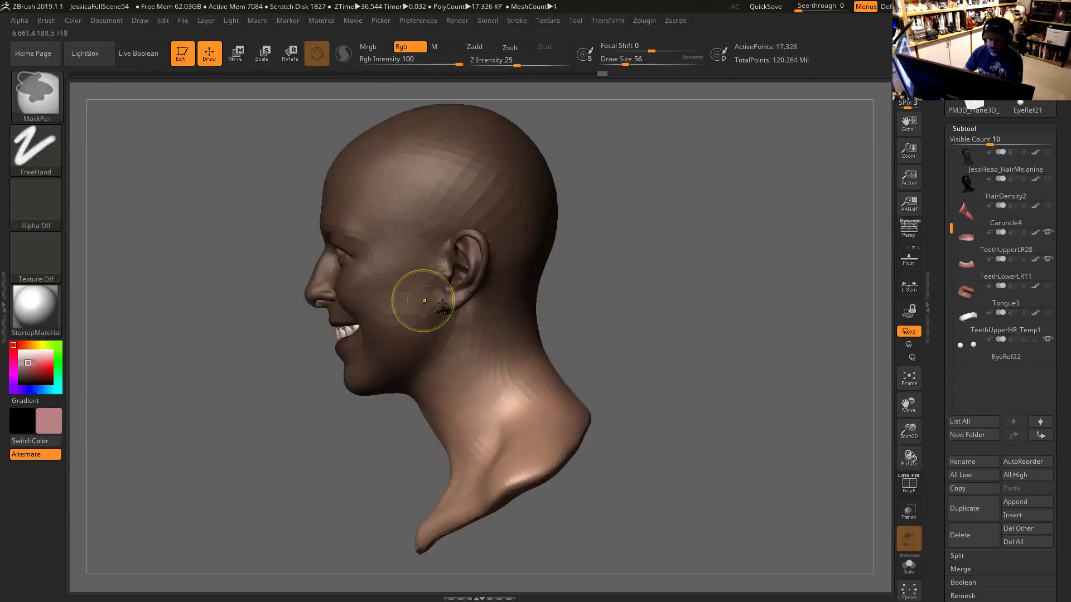
Test the gizmo rotation, then lower the masking brush's Rgb intensity to 19 for subtler mask edits on the neck.
{"action": "key", "text": "e"}
{"action": "left_click_drag", "start_coordinate": [501, 380], "coordinate": [461, 343]}
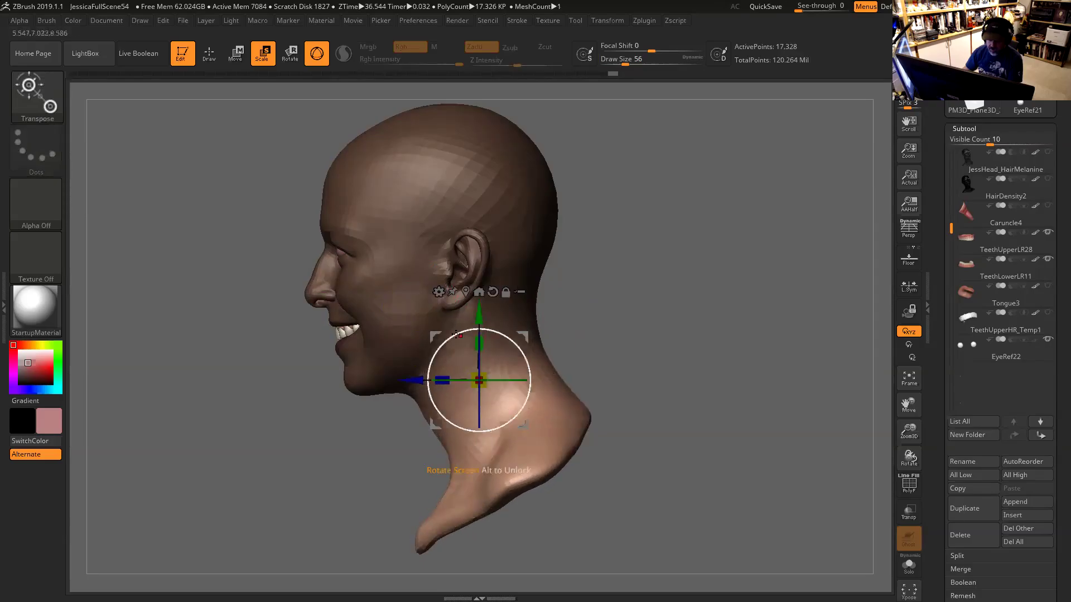
{"action": "key", "text": "q"}
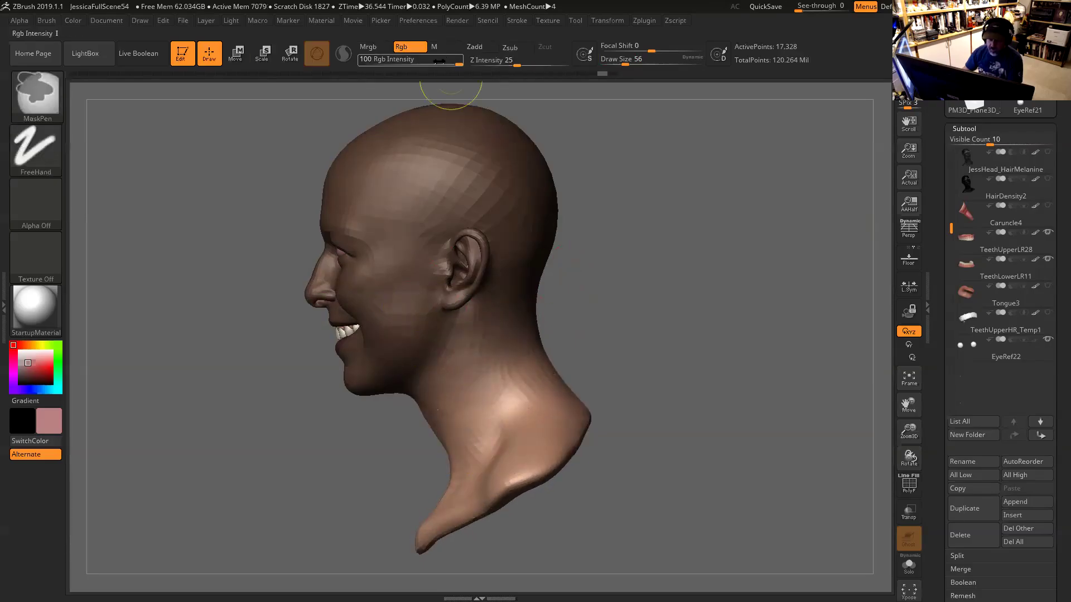
{"action": "left_click_drag", "start_coordinate": [433, 56], "coordinate": [404, 63]}
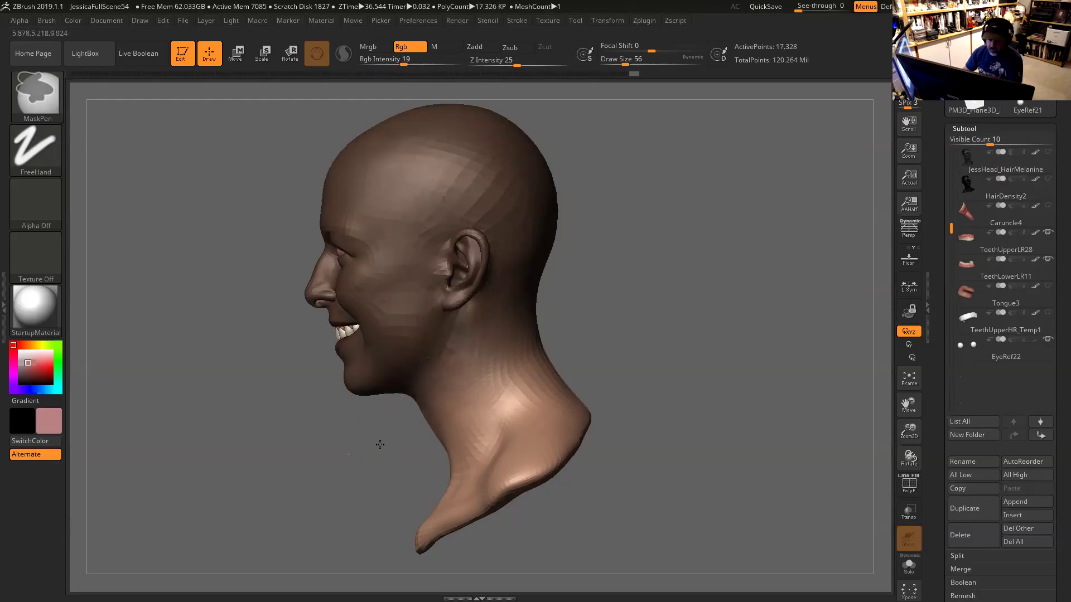
Try rotating the unmasked shoulders with the gizmo from several viewpoints and undo the trial rotations.
{"action": "key", "text": "e"}
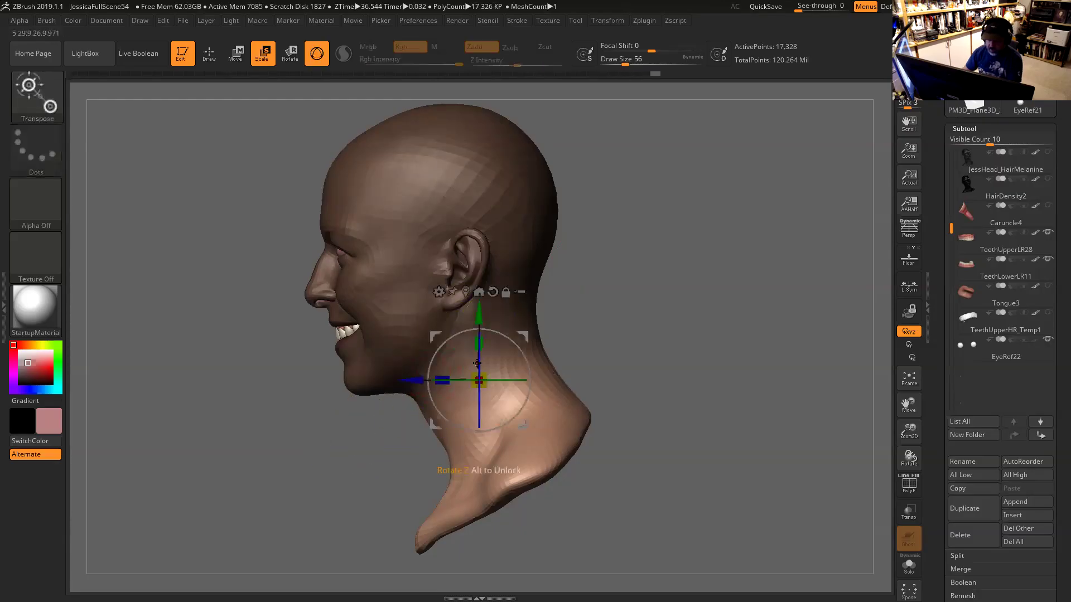
{"action": "left_click_drag", "start_coordinate": [505, 378], "coordinate": [634, 312]}
{"action": "key", "text": "ctrl+z"}
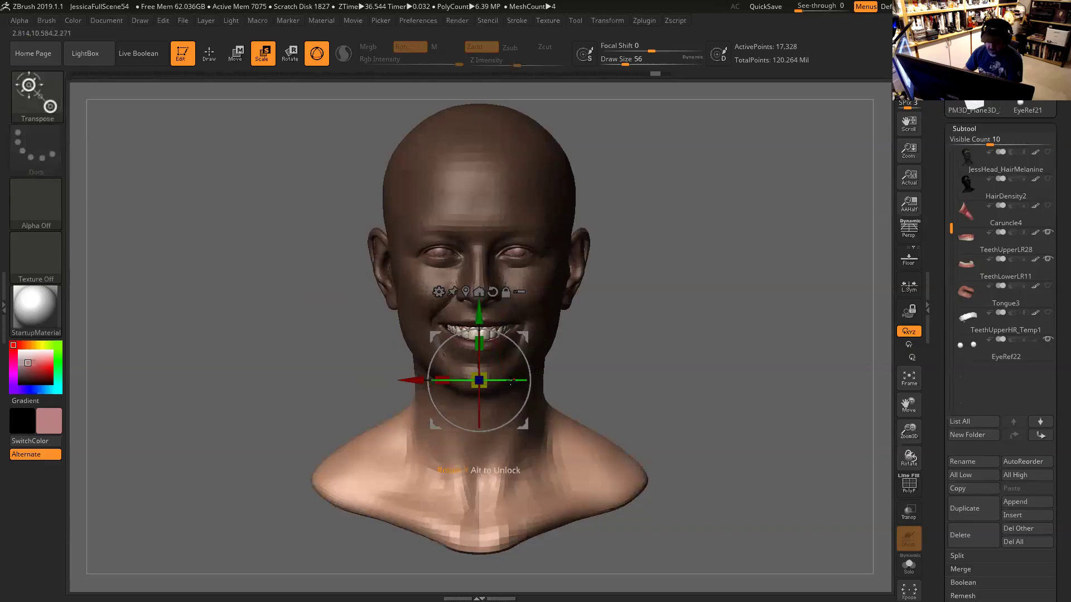
{"action": "left_click_drag", "start_coordinate": [503, 379], "coordinate": [517, 390]}
{"action": "left_click_drag", "start_coordinate": [619, 343], "coordinate": [604, 325]}
{"action": "key", "text": "ctrl+z"}
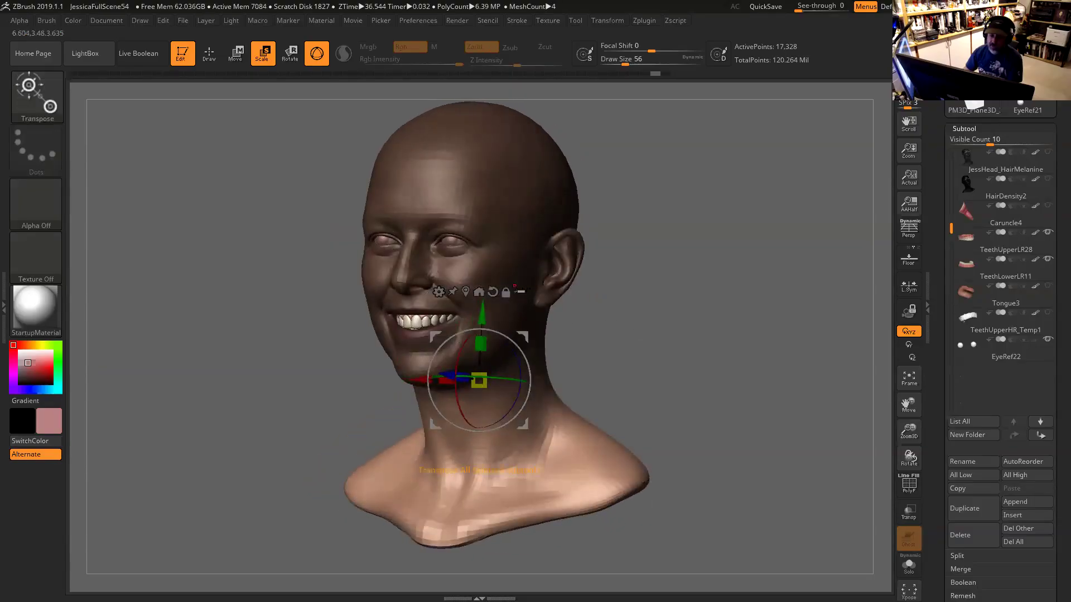
{"action": "left_click_drag", "start_coordinate": [665, 292], "coordinate": [679, 293]}
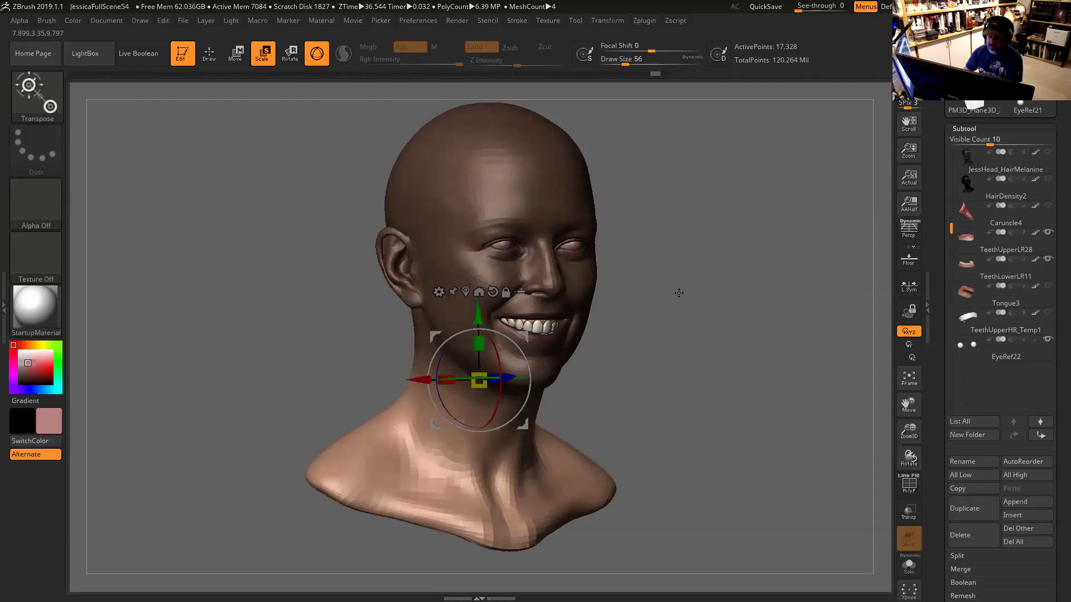
Turn perspective on, twist the shoulders about 23° around the vertical axis and adjust their tilt with the gizmo.
{"action": "key", "text": "p"}
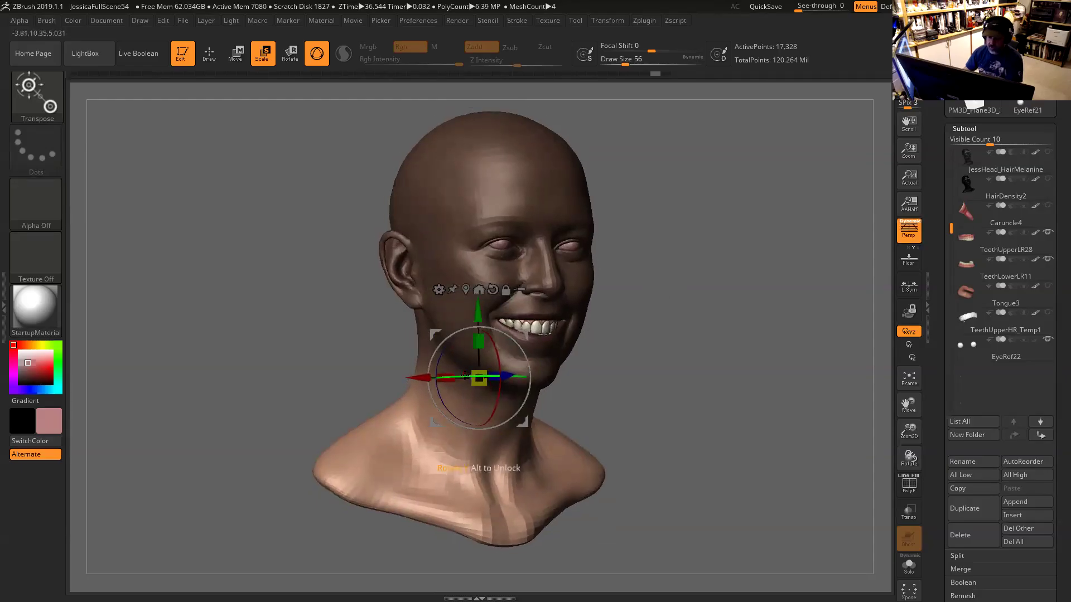
{"action": "left_click_drag", "start_coordinate": [463, 376], "coordinate": [486, 380]}
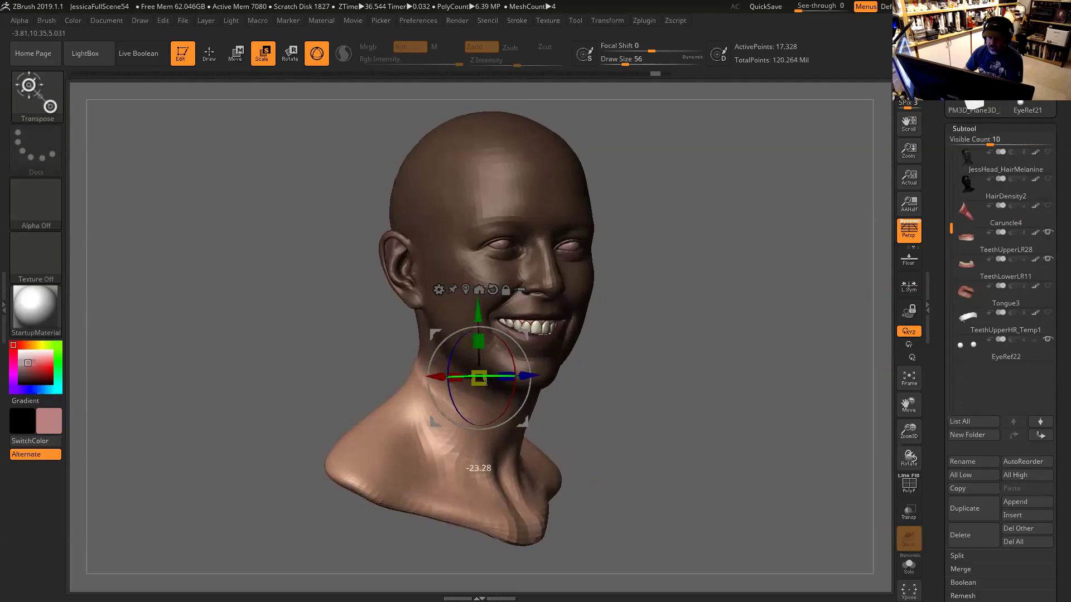
{"action": "mouse_move", "coordinate": [581, 353]}
{"action": "left_mouse_down"}
{"action": "mouse_move", "coordinate": [564, 353]}
{"action": "mouse_move", "coordinate": [590, 329]}
{"action": "mouse_move", "coordinate": [593, 337]}
{"action": "left_mouse_up"}
{"action": "left_click_drag", "start_coordinate": [527, 361], "coordinate": [528, 366]}
{"action": "left_click_drag", "start_coordinate": [617, 325], "coordinate": [601, 356]}
{"action": "left_click_drag", "start_coordinate": [741, 276], "coordinate": [636, 284]}
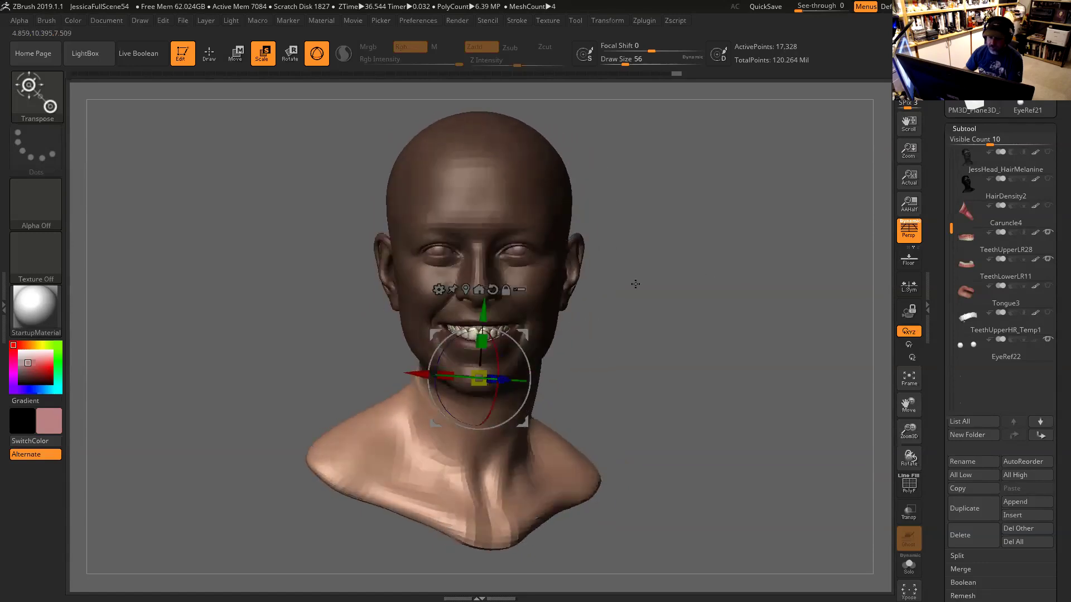
{"action": "left_click_drag", "start_coordinate": [628, 366], "coordinate": [533, 355]}
{"action": "left_click_drag", "start_coordinate": [650, 311], "coordinate": [707, 315], "text": "shift"}
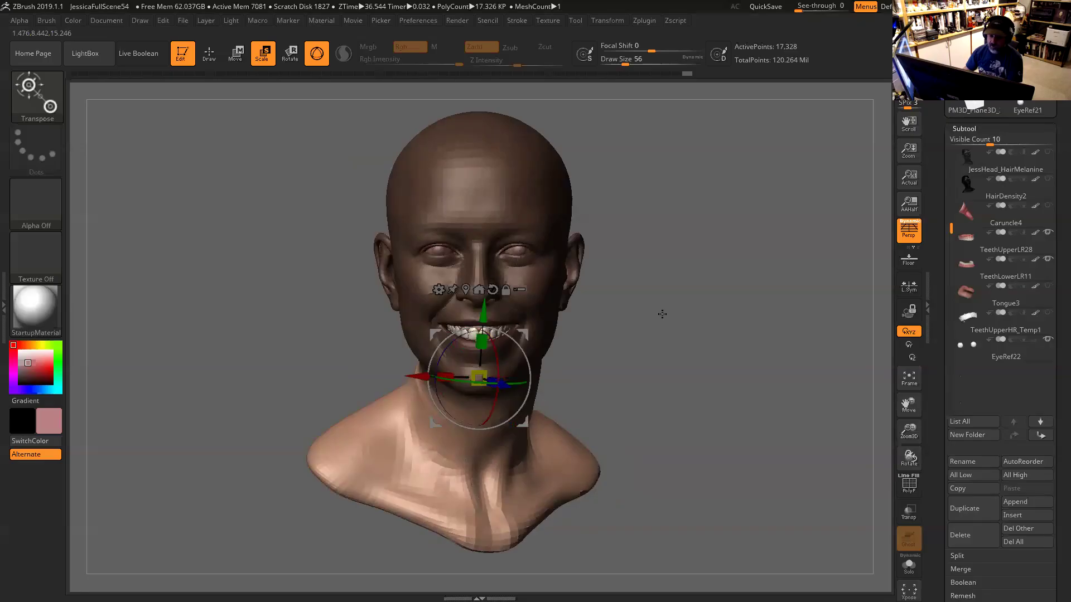
{"action": "left_click_drag", "start_coordinate": [528, 362], "coordinate": [526, 361]}
Return to the Move brush, clear the head mask, and adjust the side of the neck at draw size 71.
{"action": "key", "text": "q"}
{"action": "mouse_move", "coordinate": [652, 325]}
{"action": "left_mouse_down"}
{"action": "mouse_move", "coordinate": [671, 304]}
{"action": "mouse_move", "coordinate": [674, 317]}
{"action": "left_mouse_up"}
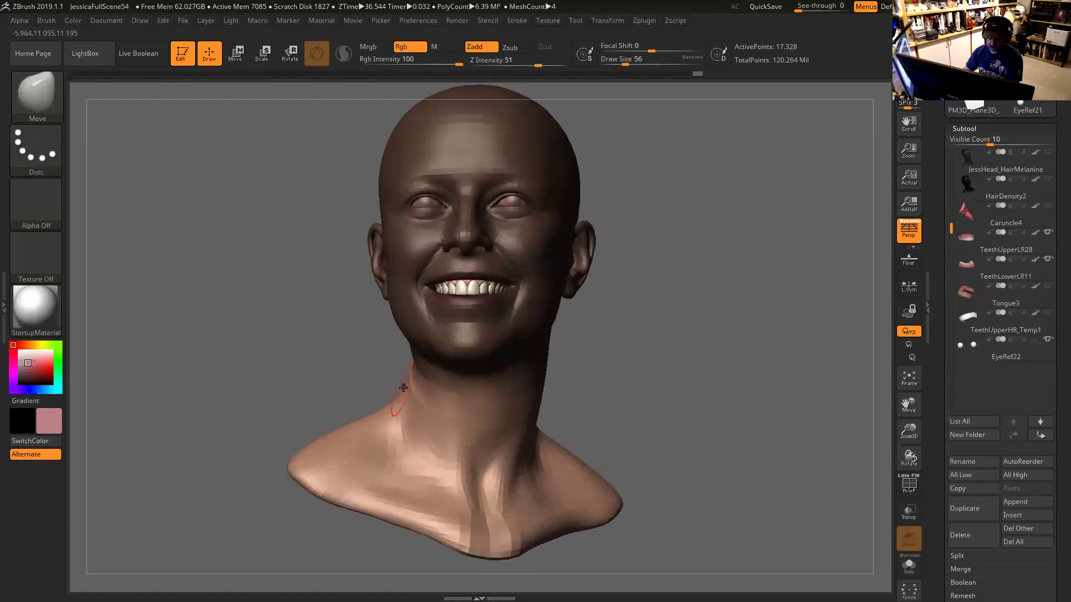
{"action": "key", "text": "shift"}
{"action": "left_click_drag", "start_coordinate": [563, 346], "coordinate": [627, 328]}
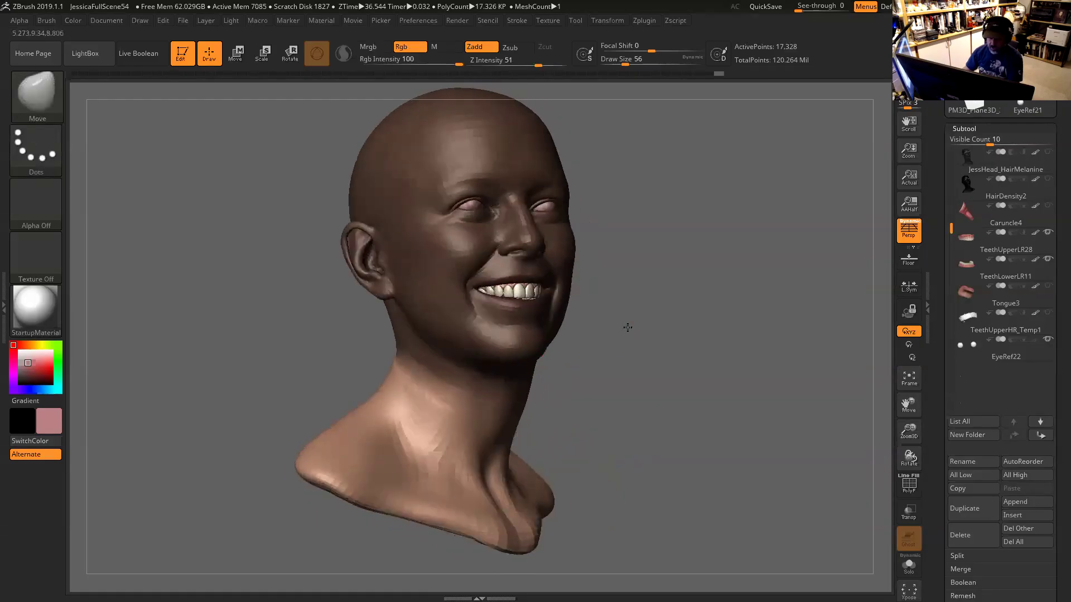
{"action": "key", "text": "space"}
{"action": "left_click_drag", "start_coordinate": [441, 370], "coordinate": [443, 371]}
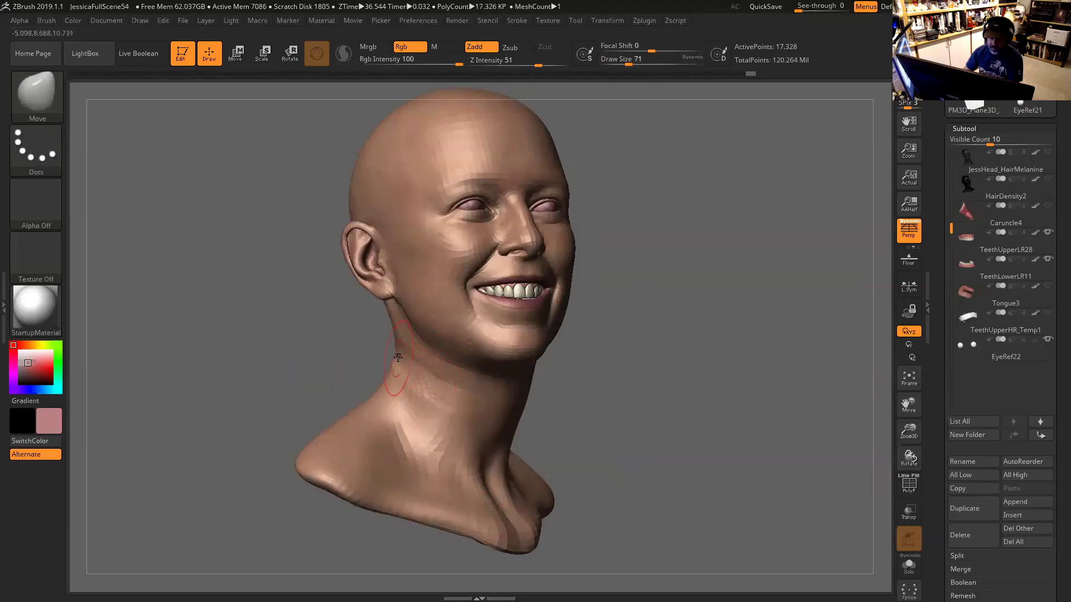
Smooth the twisted surface on the side of the neck with SmoothPeaks.
{"action": "key", "text": "shift"}
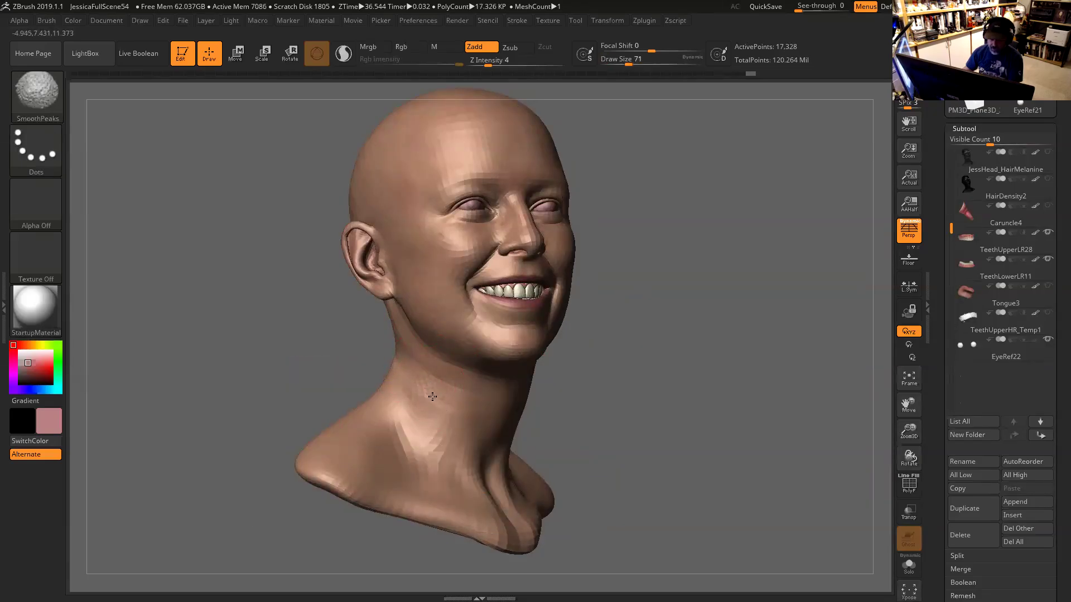
{"action": "mouse_move", "coordinate": [446, 414]}
{"action": "left_mouse_down", "text": "shift"}
{"action": "mouse_move", "coordinate": [416, 372]}
{"action": "mouse_move", "coordinate": [426, 390]}
{"action": "left_mouse_up", "text": "shift"}
{"action": "left_click_drag", "start_coordinate": [620, 354], "coordinate": [574, 359]}
{"action": "left_click_drag", "start_coordinate": [426, 382], "coordinate": [441, 399], "text": "shift"}
{"action": "left_click_drag", "start_coordinate": [588, 353], "coordinate": [474, 373]}
Set the Move brush's draw size to 101 and reshape the base of the neck around the collarbones.
{"action": "key", "text": "space"}
{"action": "left_click_drag", "start_coordinate": [590, 342], "coordinate": [600, 341]}
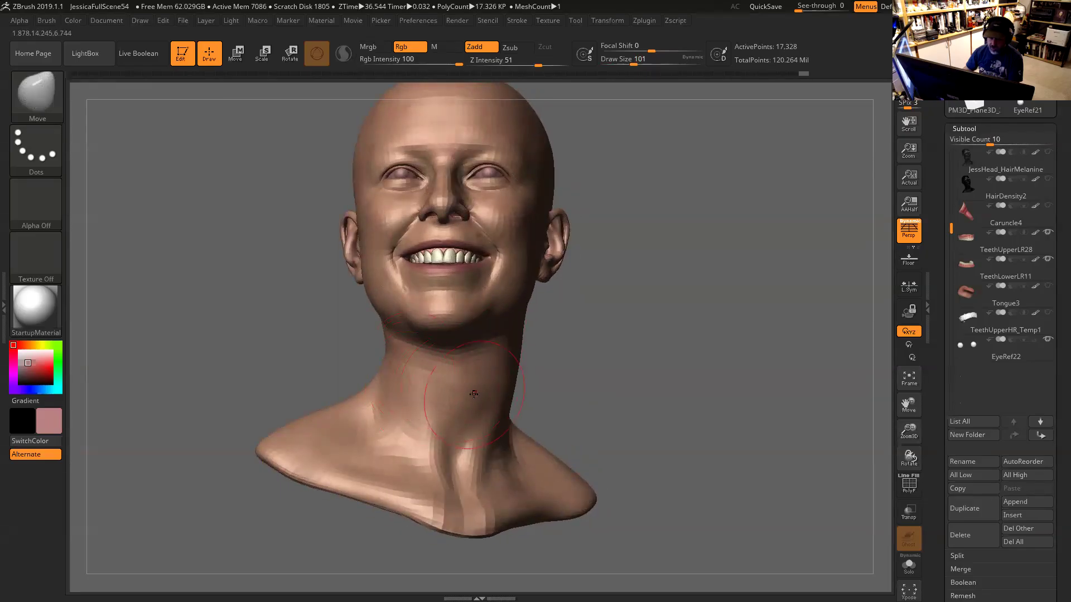
{"action": "left_click_drag", "start_coordinate": [415, 446], "coordinate": [431, 472]}
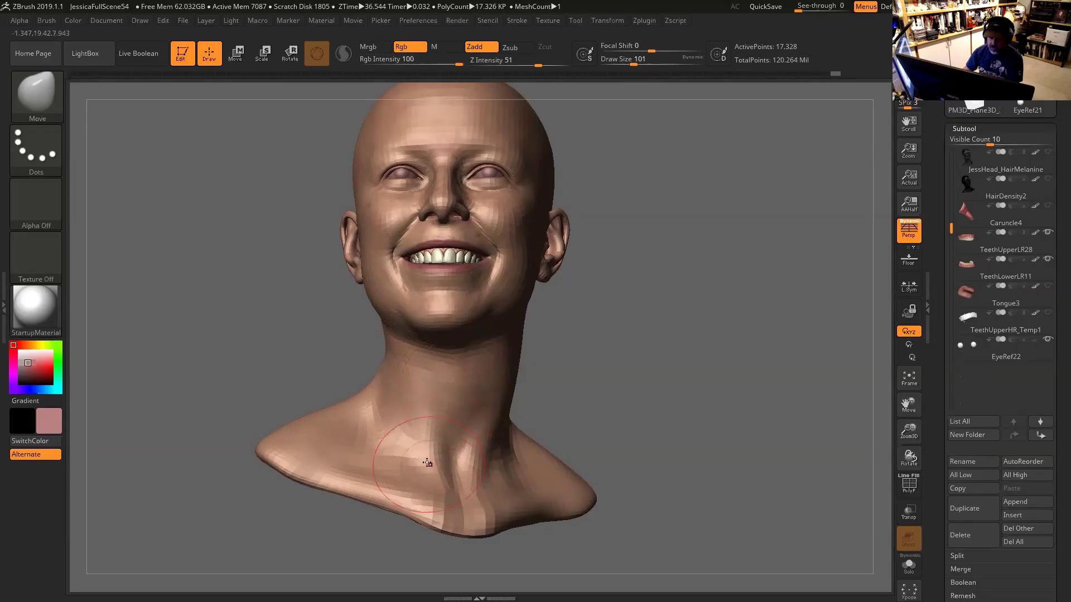
{"action": "mouse_move", "coordinate": [602, 368]}
{"action": "left_mouse_down"}
{"action": "mouse_move", "coordinate": [519, 435]}
{"action": "mouse_move", "coordinate": [520, 409]}
{"action": "left_mouse_up"}
{"action": "left_click_drag", "start_coordinate": [583, 377], "coordinate": [549, 401]}
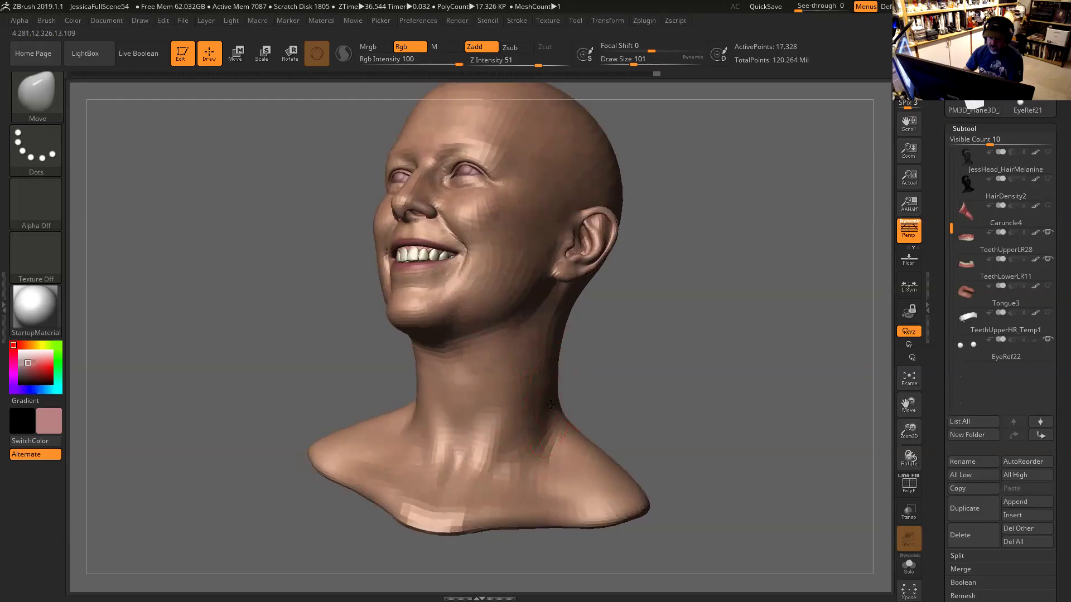
Set the draw size to 68, then smooth and reshape the back of the neck in side profile.
{"action": "left_click_drag", "start_coordinate": [624, 365], "coordinate": [671, 334]}
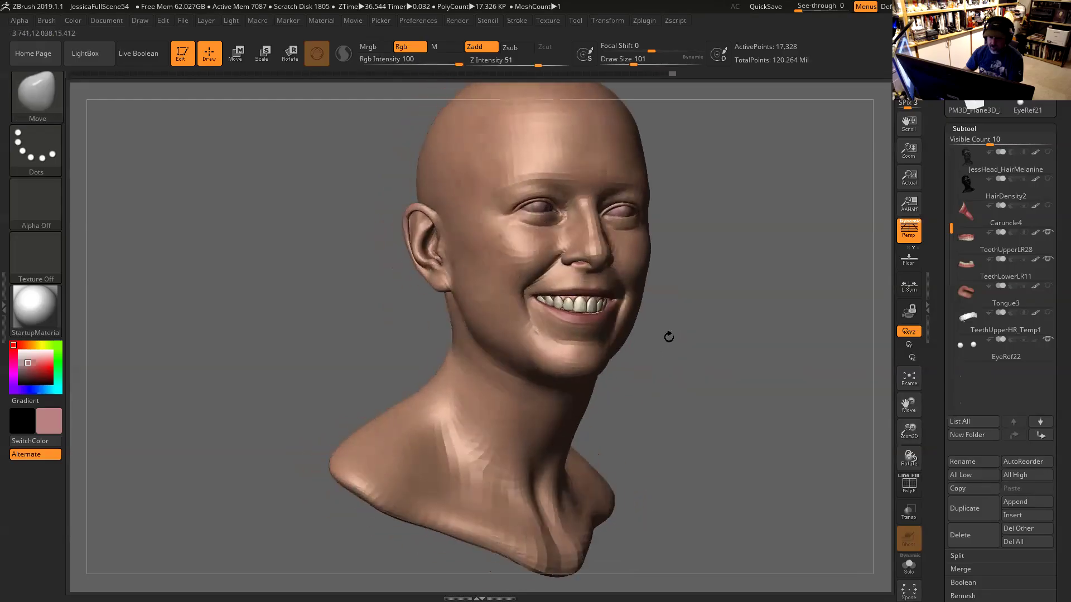
{"action": "left_click_drag", "start_coordinate": [444, 361], "coordinate": [504, 360]}
{"action": "key", "text": "space"}
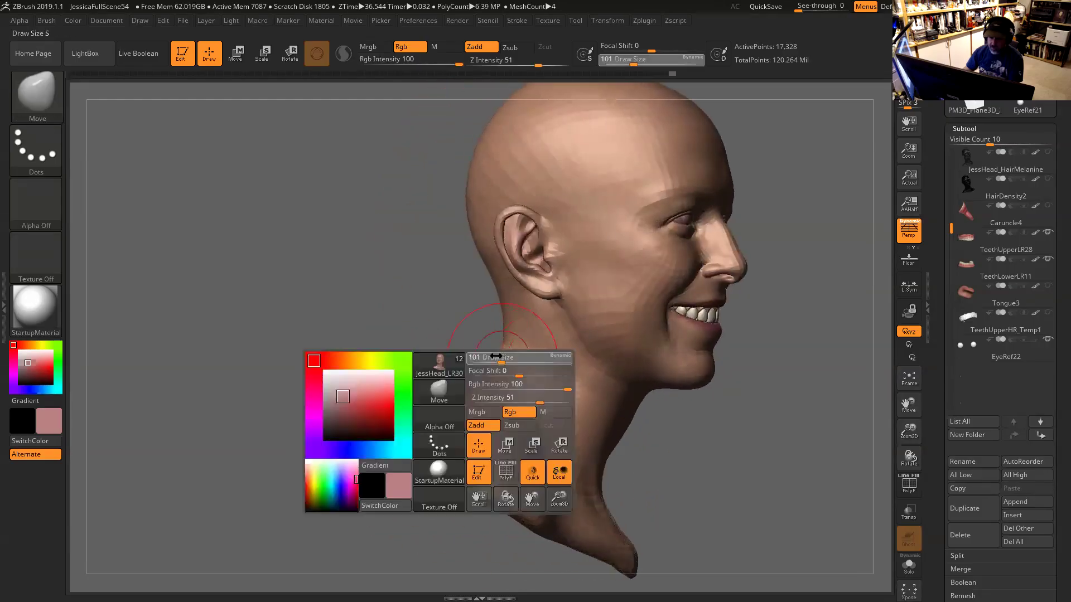
{"action": "key", "text": "shift"}
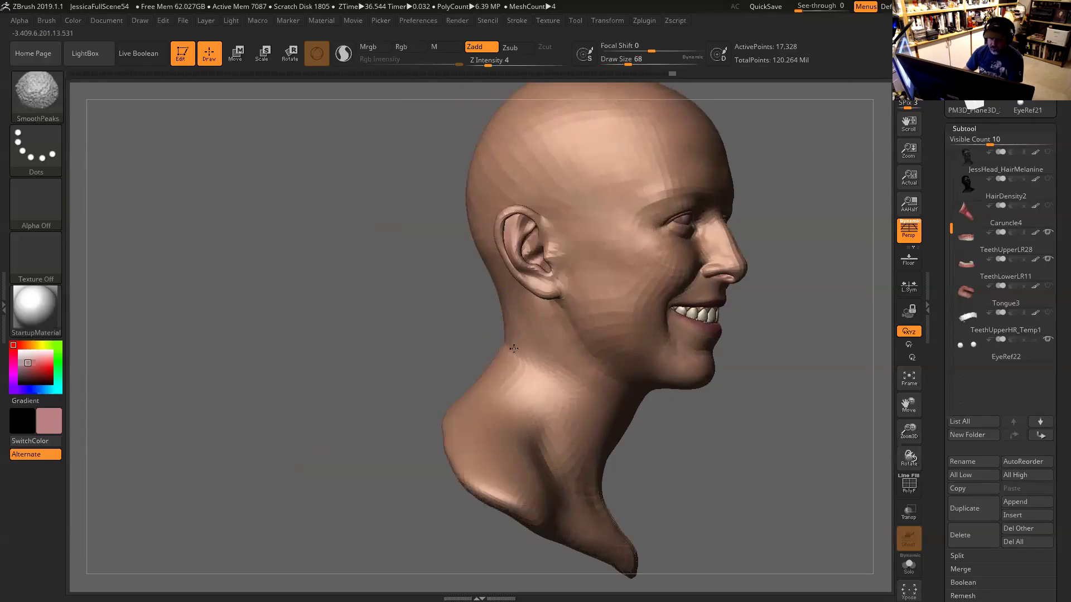
{"action": "key", "text": "shift"}
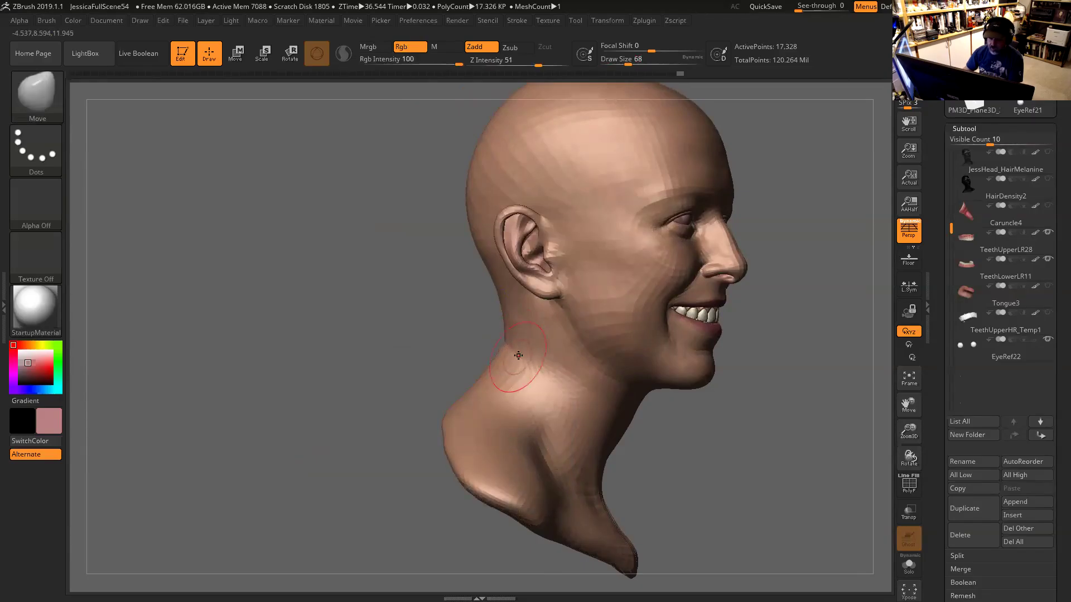
{"action": "left_click_drag", "start_coordinate": [450, 349], "coordinate": [459, 378]}
Delete the head mesh's posable symmetry.
{"action": "left_click_drag", "start_coordinate": [650, 383], "coordinate": [621, 389], "text": "alt"}
{"action": "mouse_move", "coordinate": [696, 331]}
{"action": "left_mouse_down"}
{"action": "mouse_move", "coordinate": [659, 327]}
{"action": "mouse_move", "coordinate": [679, 323]}
{"action": "left_mouse_up"}
{"action": "left_click_drag", "start_coordinate": [639, 367], "coordinate": [696, 336]}
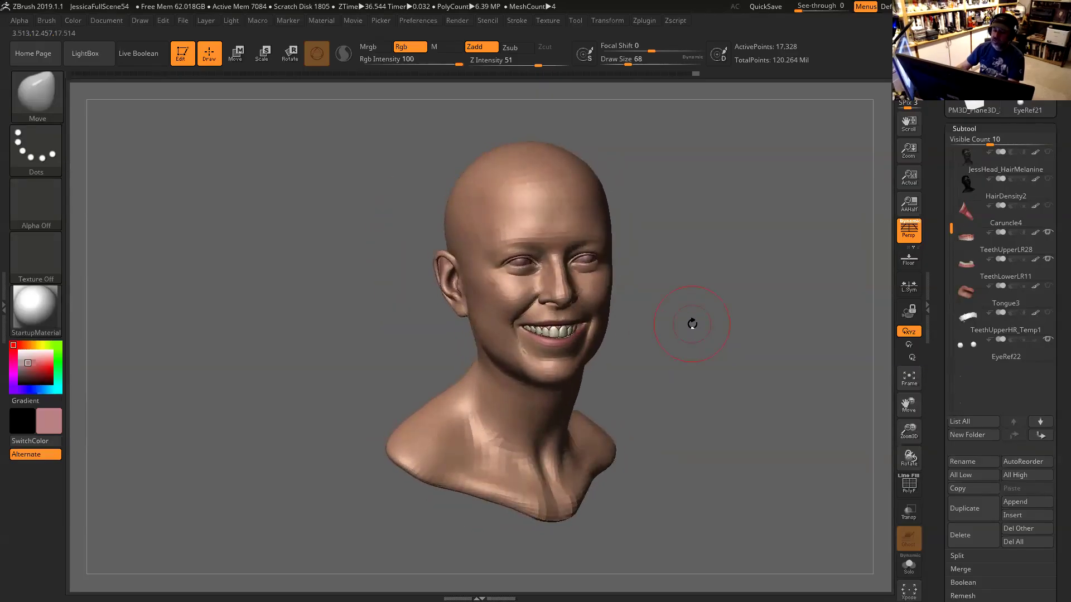
{"action": "left_click_drag", "start_coordinate": [692, 323], "coordinate": [590, 380]}
{"action": "left_click_drag", "start_coordinate": [712, 335], "coordinate": [647, 313]}
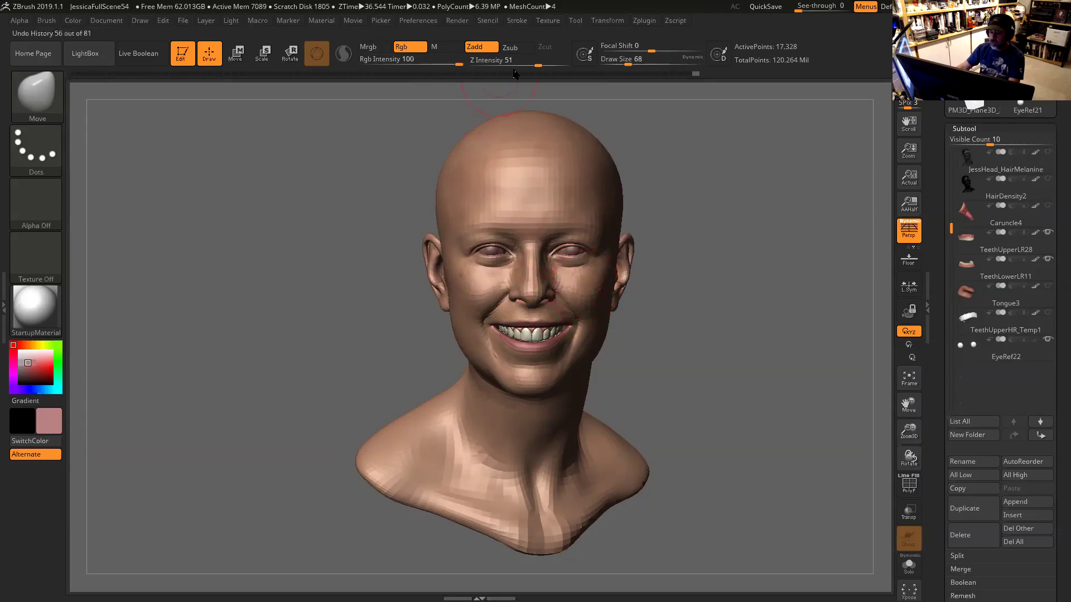
{"action": "left_click", "coordinate": [616, 22]}
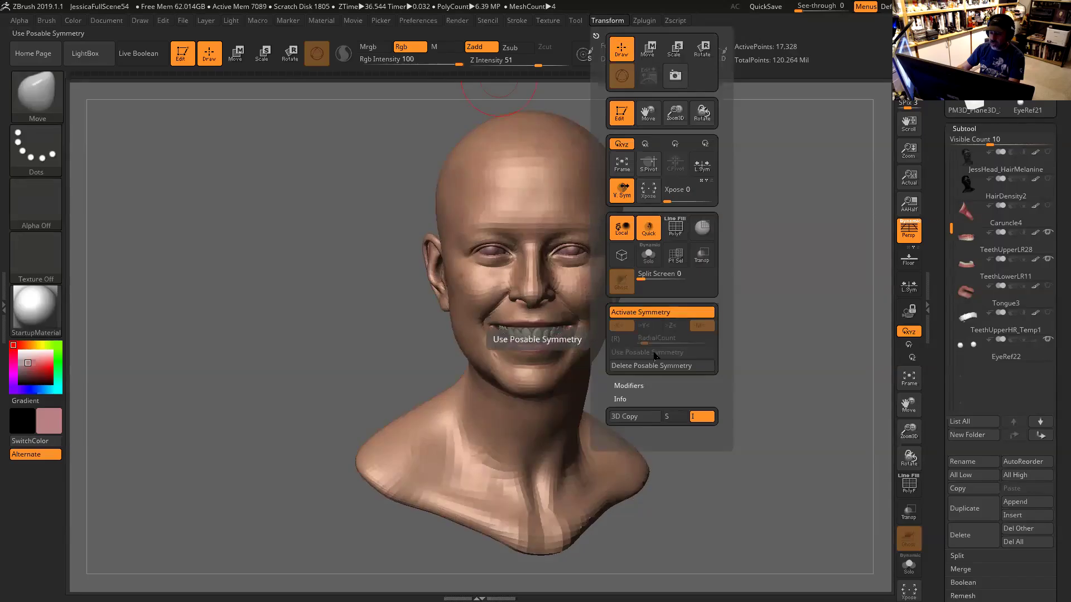
{"action": "left_click", "coordinate": [655, 365]}
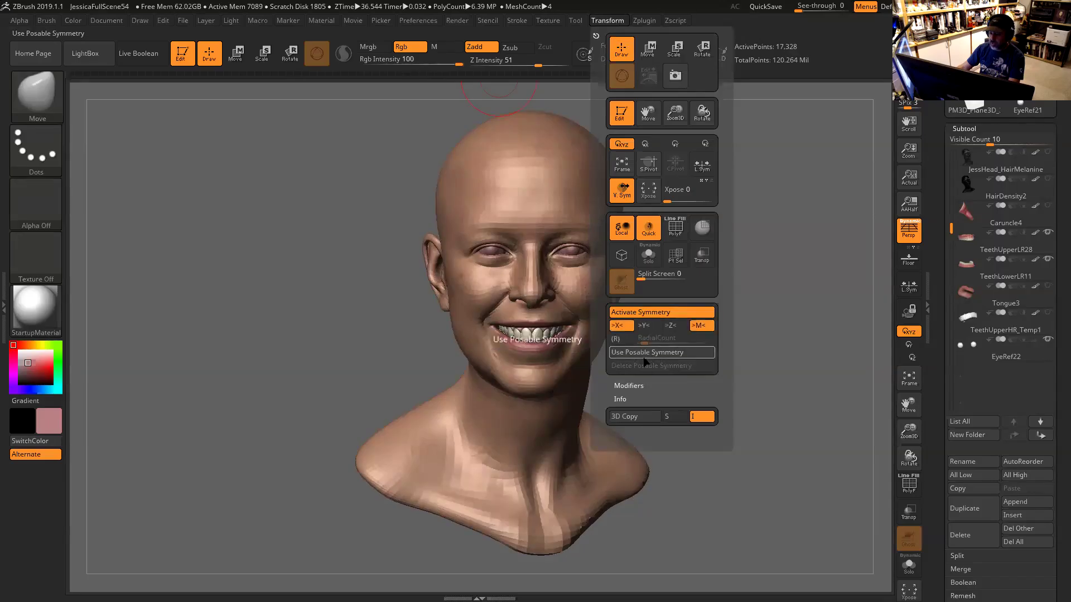
Enable posable symmetry on the head mesh, try pulling the shoulders outward with the Move brush, and undo the strokes.
{"action": "left_click", "coordinate": [644, 356]}
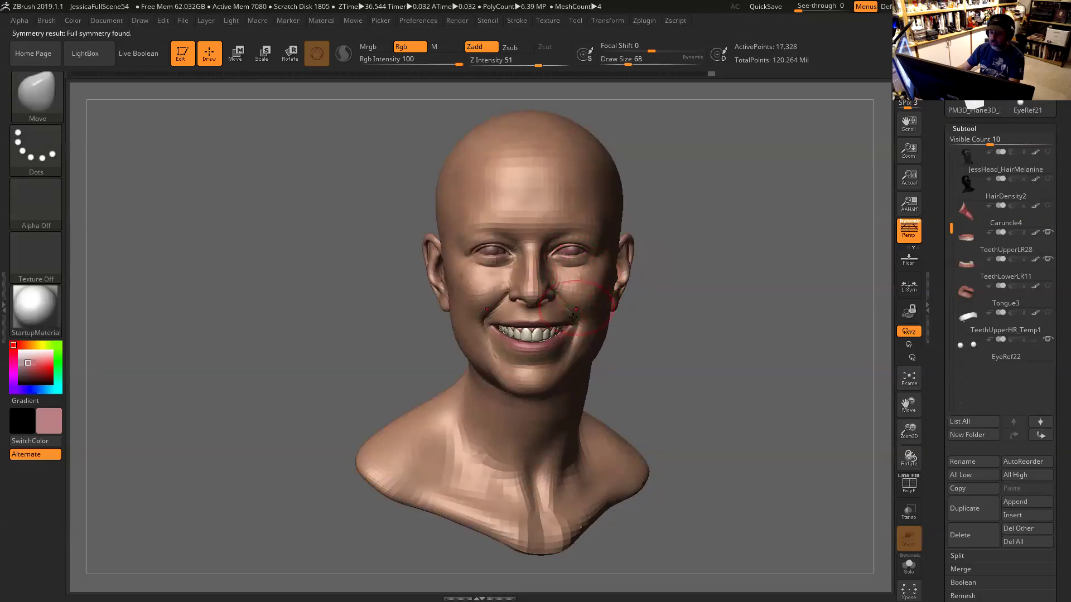
{"action": "mouse_move", "coordinate": [360, 461]}
{"action": "left_mouse_down"}
{"action": "mouse_move", "coordinate": [330, 387]}
{"action": "mouse_move", "coordinate": [357, 516]}
{"action": "left_mouse_up"}
{"action": "mouse_move", "coordinate": [330, 439]}
{"action": "left_mouse_down"}
{"action": "mouse_move", "coordinate": [332, 500]}
{"action": "mouse_move", "coordinate": [318, 497]}
{"action": "mouse_move", "coordinate": [303, 430]}
{"action": "mouse_move", "coordinate": [337, 446]}
{"action": "left_mouse_up"}
{"action": "key", "text": "ctrl"}
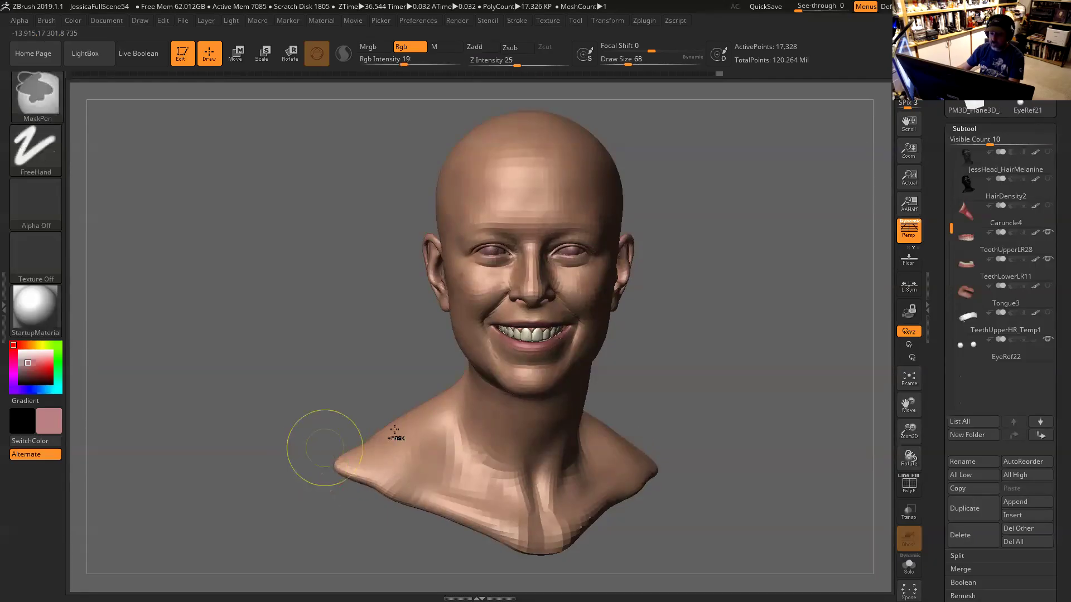
Raise the head mesh by one subdivision level and check the bust from another angle.
{"action": "mouse_move", "coordinate": [674, 348]}
{"action": "left_mouse_down"}
{"action": "mouse_move", "coordinate": [671, 318]}
{"action": "mouse_move", "coordinate": [688, 331]}
{"action": "left_mouse_up"}
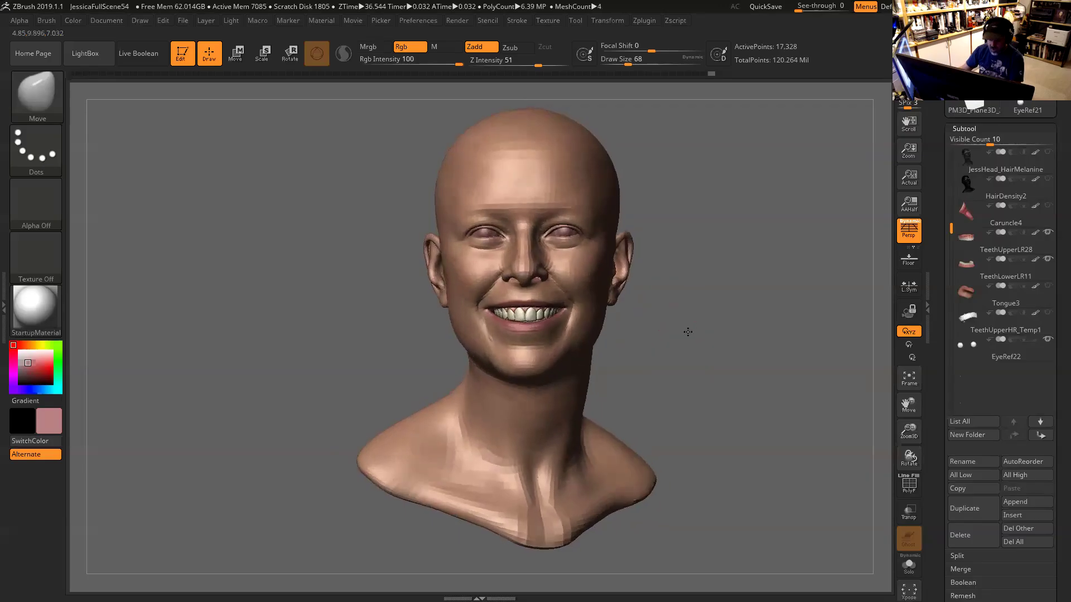
{"action": "key", "text": "shift"}
{"action": "key", "text": "d"}
{"action": "mouse_move", "coordinate": [681, 317]}
{"action": "left_mouse_down"}
{"action": "mouse_move", "coordinate": [689, 325]}
{"action": "mouse_move", "coordinate": [884, 240]}
{"action": "left_mouse_up"}
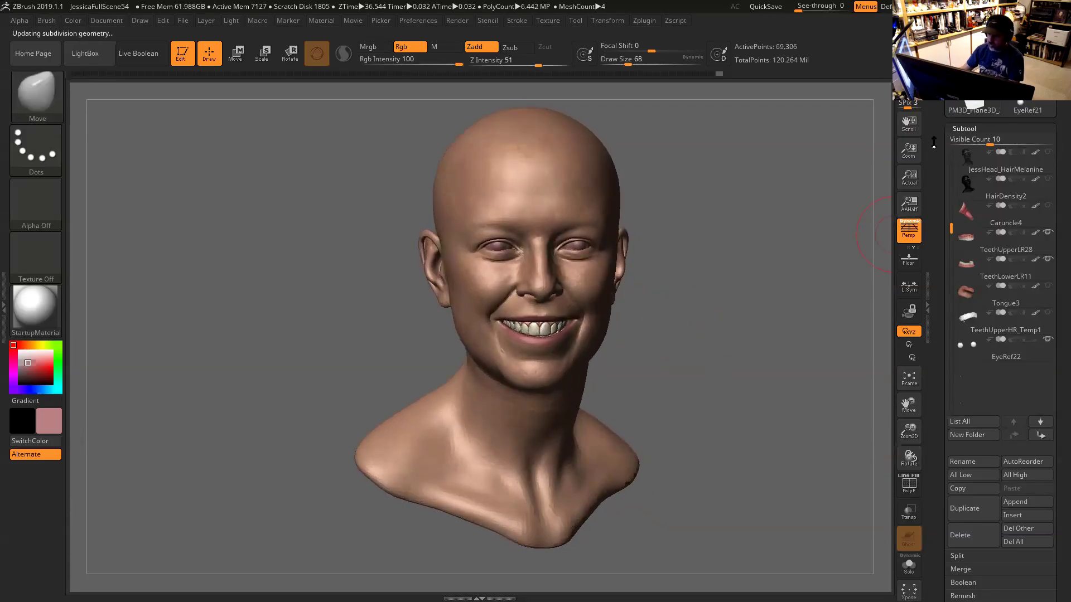
Export the posed head mesh to the Jessica project's OBJ folder as JessHead_MR31.OBJ.
{"action": "scroll", "coordinate": [998, 223], "scroll_direction": "up", "scroll_amount": 3}
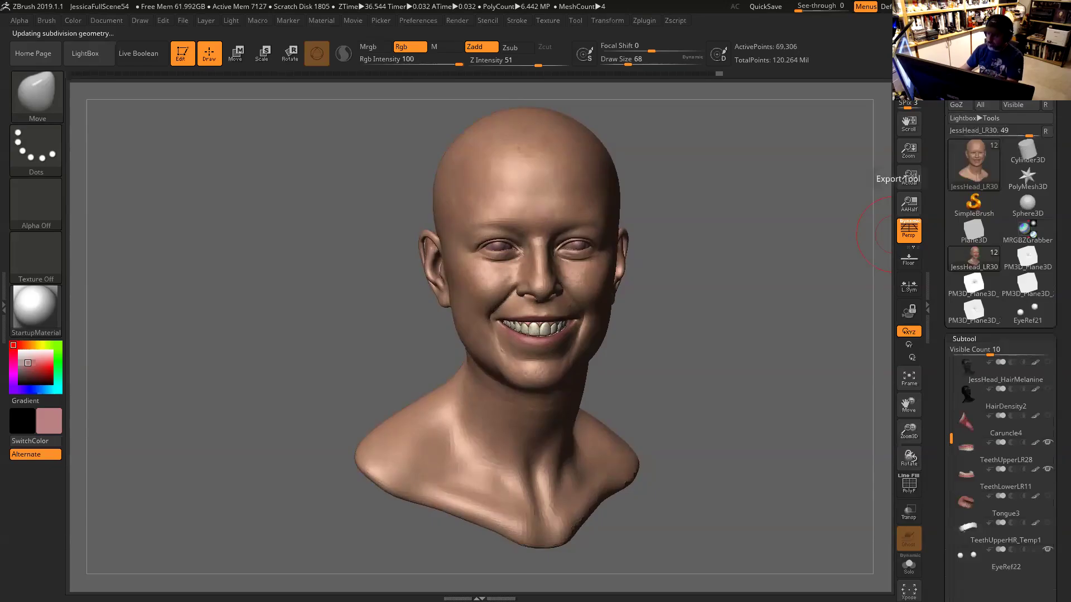
{"action": "left_click", "coordinate": [1029, 78]}
{"action": "left_click", "coordinate": [289, 96]}
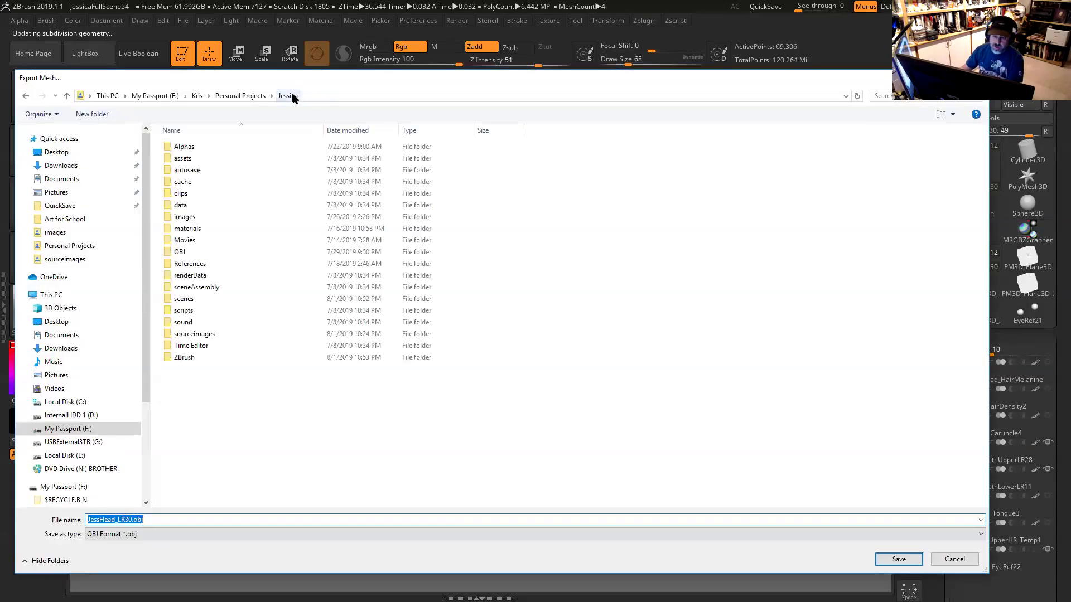
{"action": "double_click", "coordinate": [184, 252]}
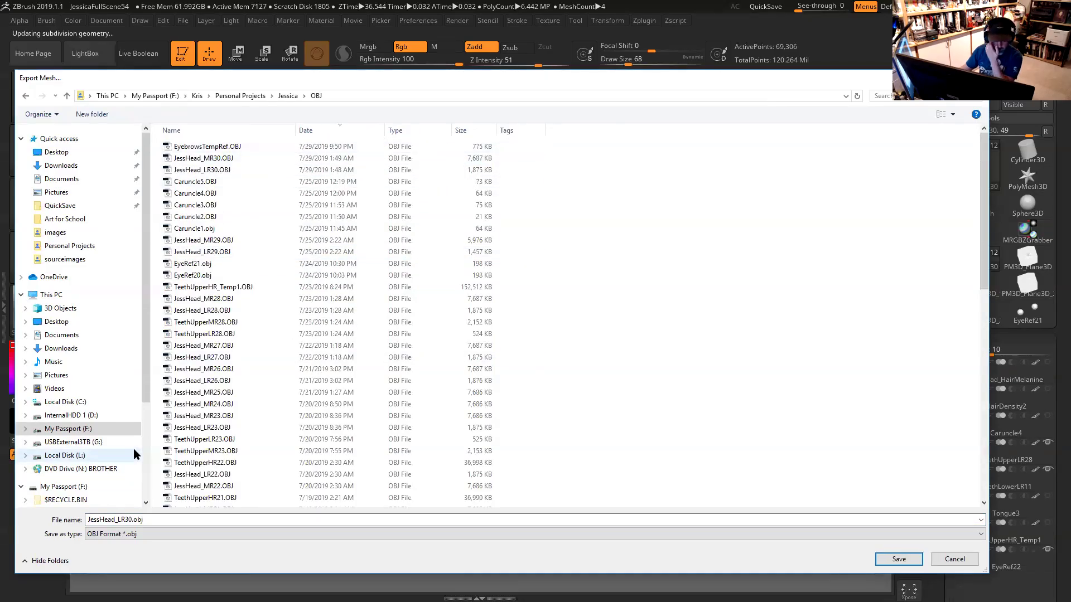
{"action": "left_click", "coordinate": [204, 158]}
{"action": "double_click", "coordinate": [131, 520]}
{"action": "left_click", "coordinate": [133, 519]}
{"action": "type", "text": "1"}
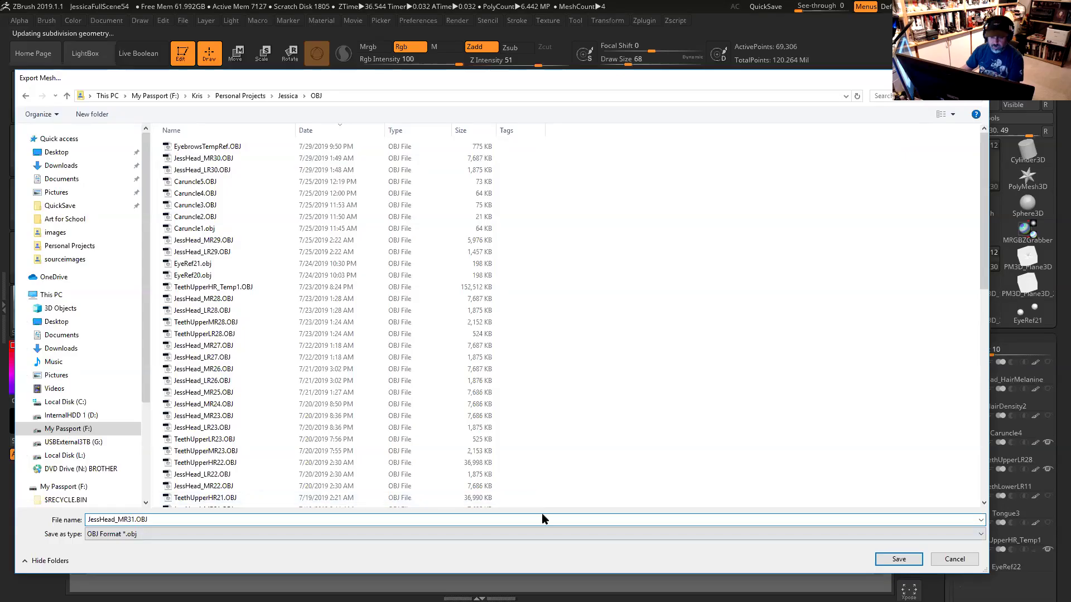
{"action": "left_click", "coordinate": [898, 559]}
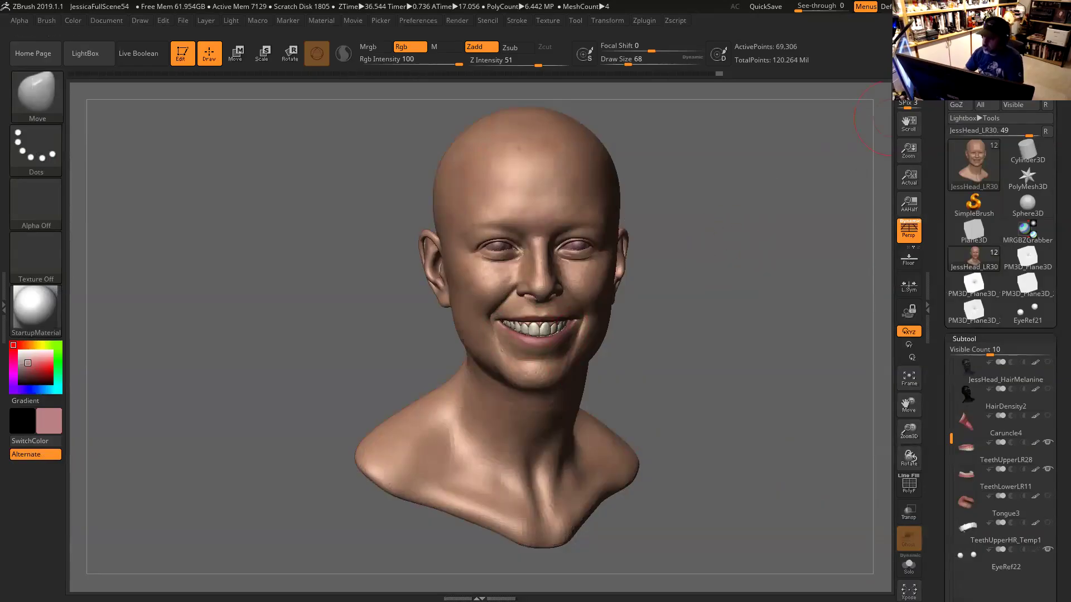
Switch to the Maya groom scene and minimize the Hypershade window to reveal the whole head and hair.
{"action": "key", "text": "alt+Tab"}
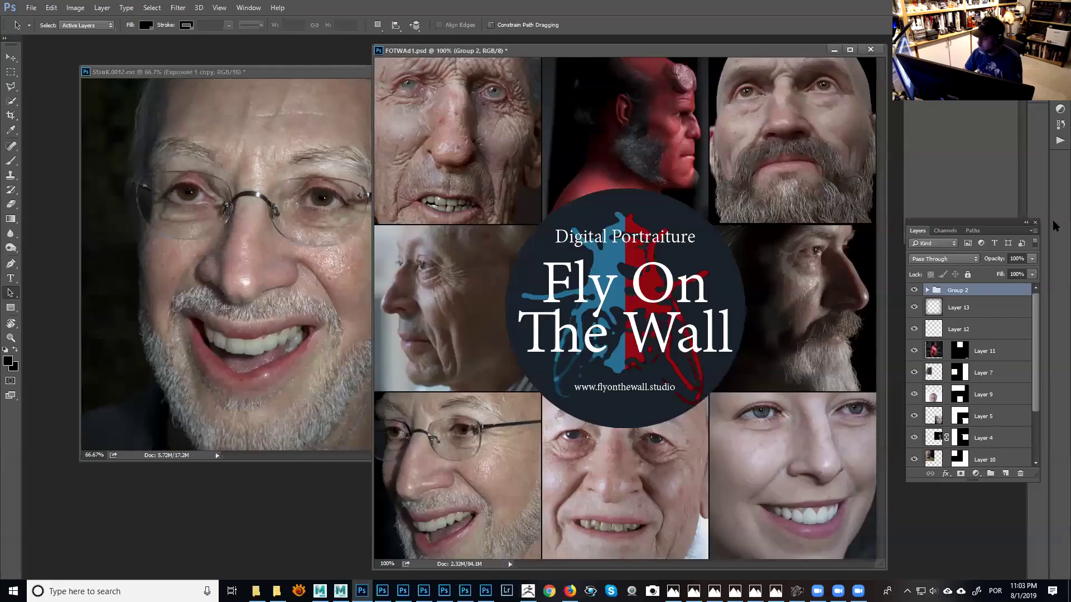
{"action": "key", "text": "alt+Tab"}
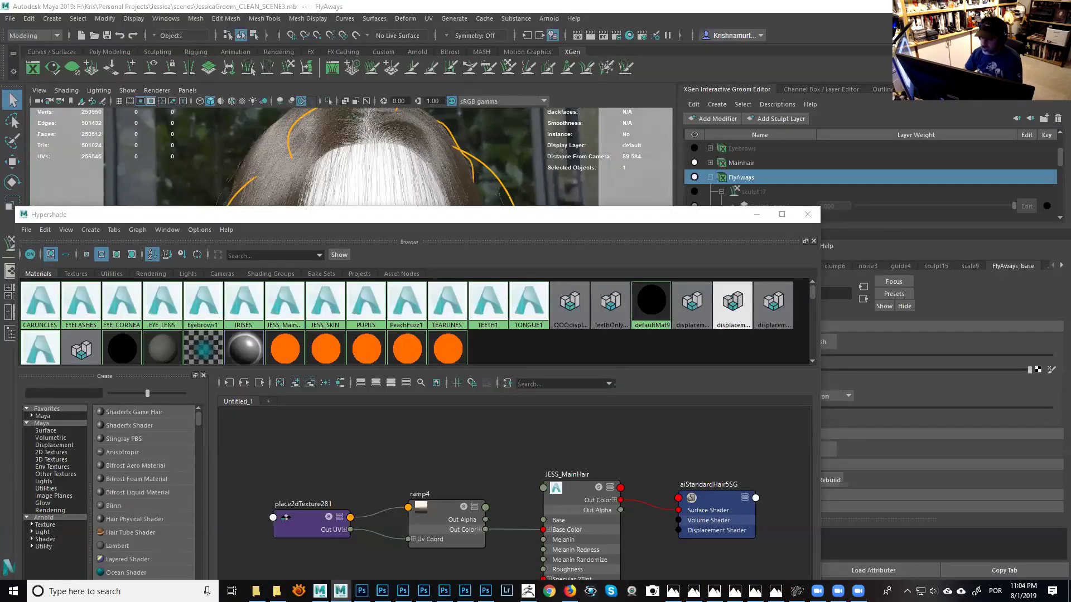
{"action": "left_click", "coordinate": [757, 214]}
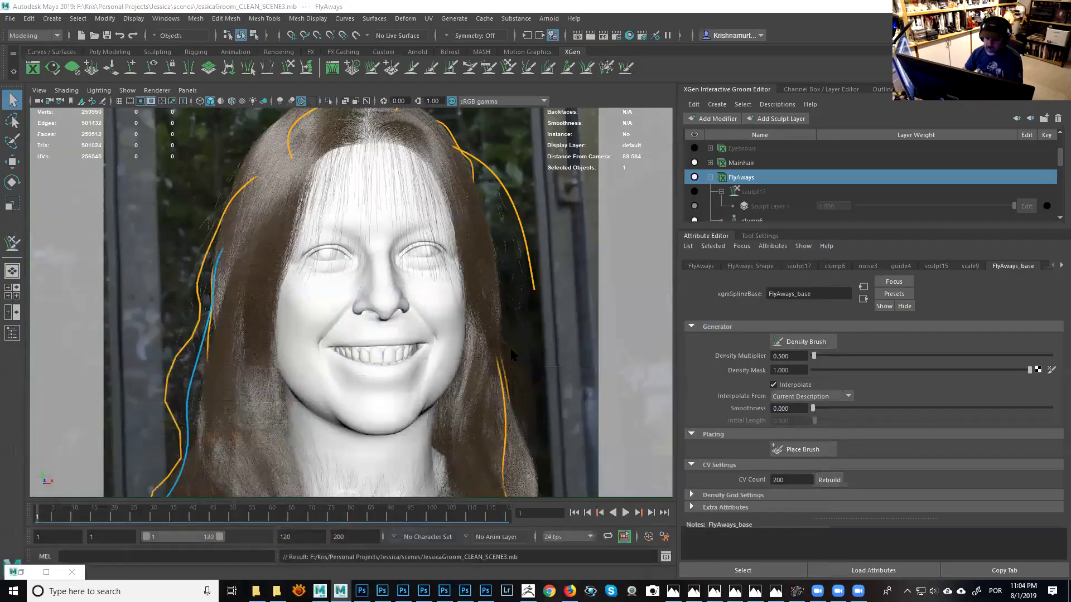
{"action": "right_click_drag", "start_coordinate": [496, 339], "coordinate": [385, 287], "text": "alt"}
{"action": "middle_click_drag", "start_coordinate": [409, 285], "coordinate": [410, 217], "text": "alt"}
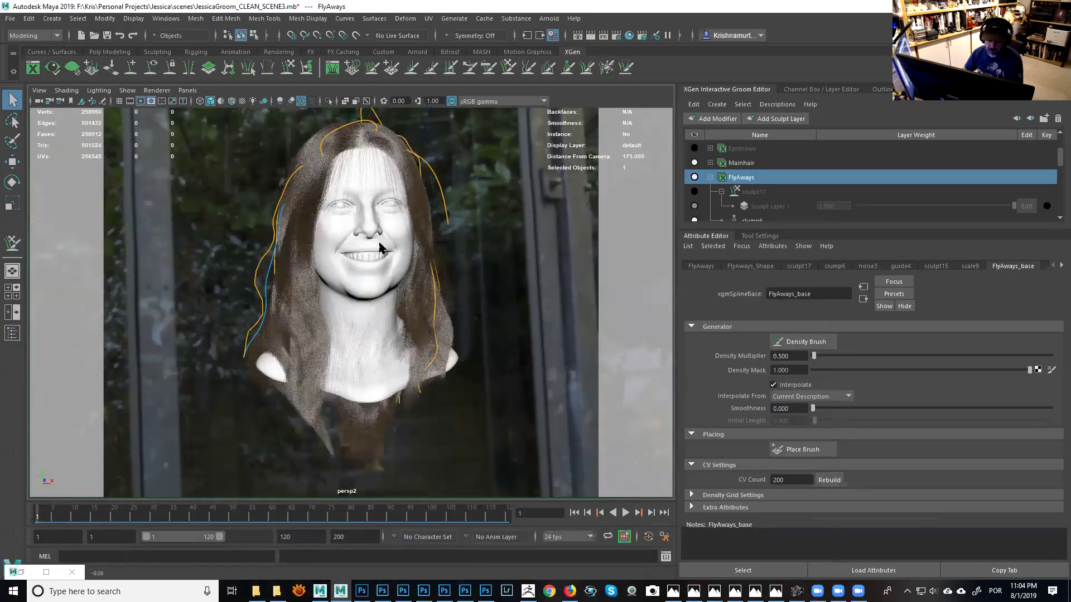
Import JessHead_MR31.OBJ from the Jessica project's OBJ folder into the scene using the OBJ file type.
{"action": "left_click", "coordinate": [10, 19]}
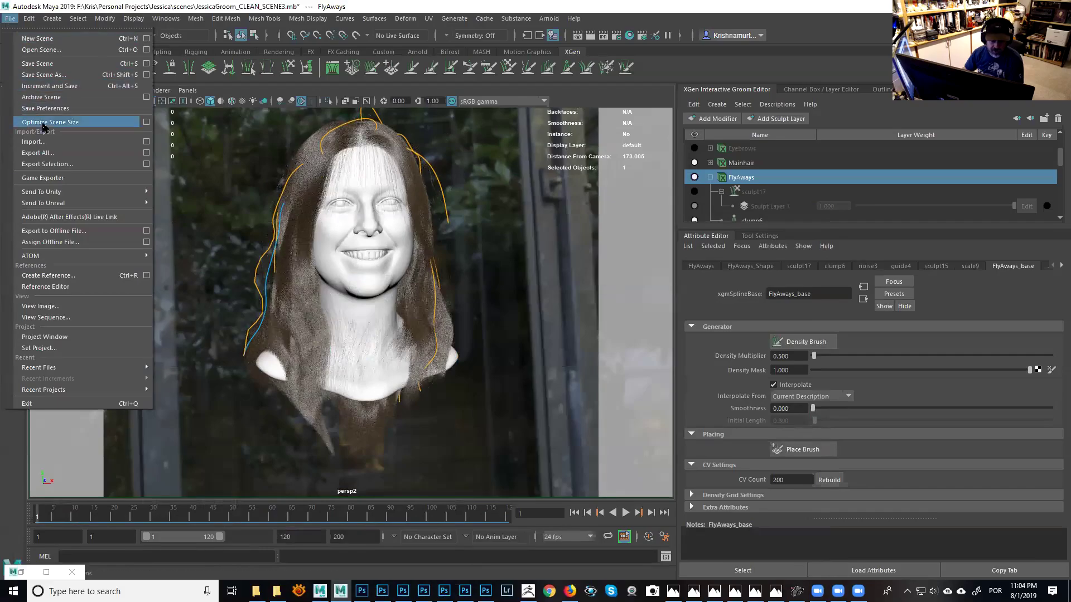
{"action": "left_click", "coordinate": [34, 142]}
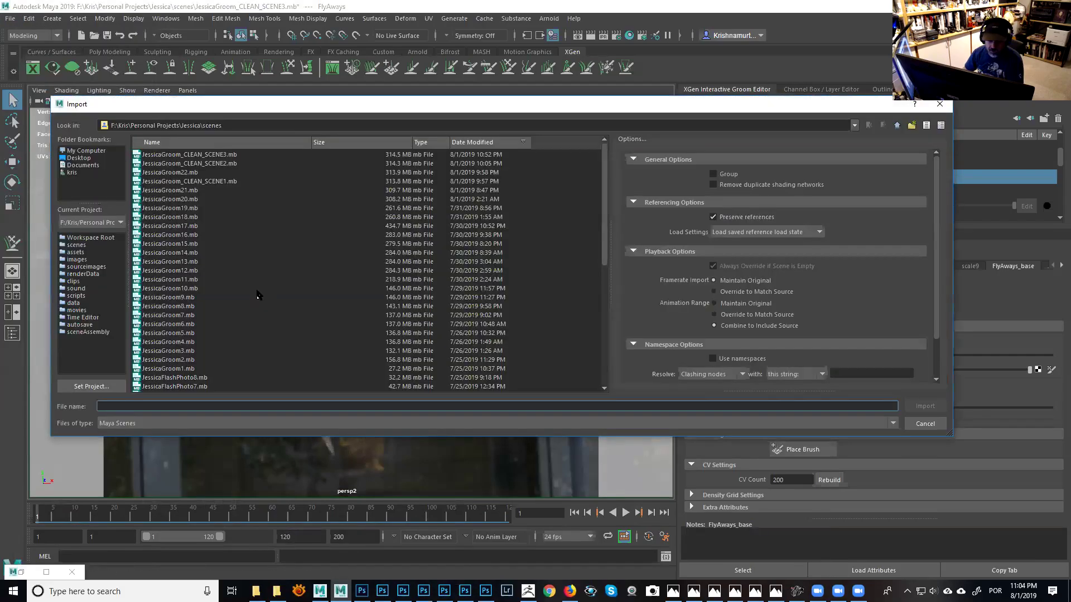
{"action": "left_click", "coordinate": [246, 423]}
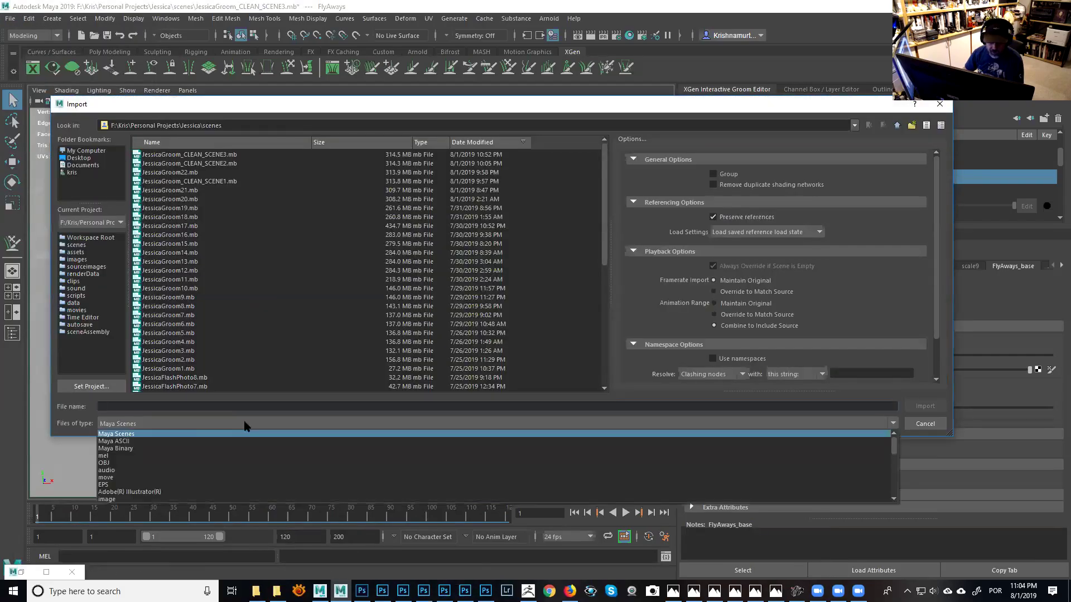
{"action": "left_click", "coordinate": [178, 463]}
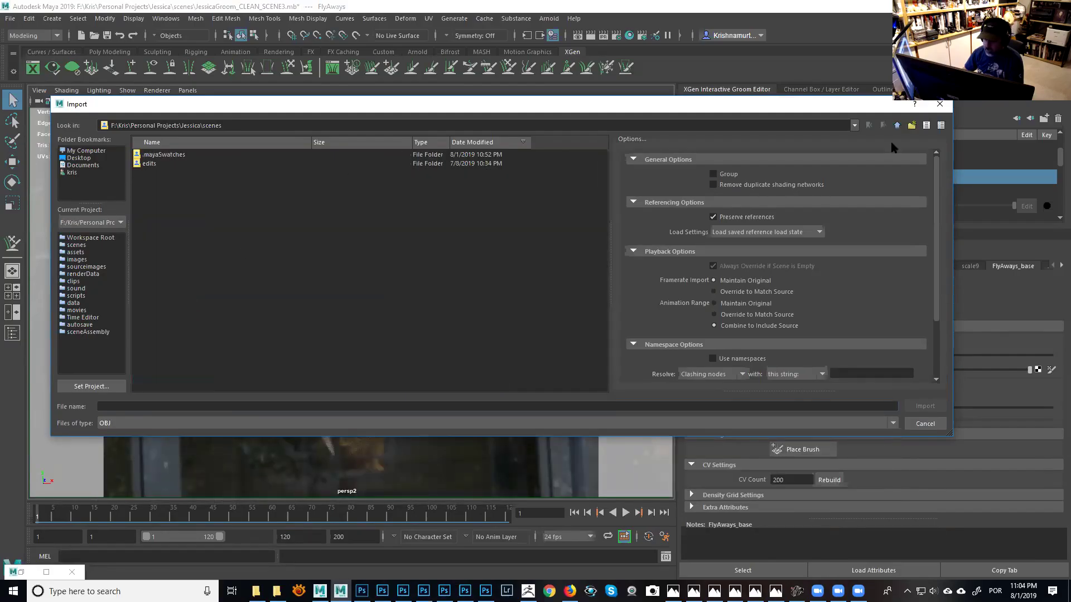
{"action": "left_click", "coordinate": [897, 126]}
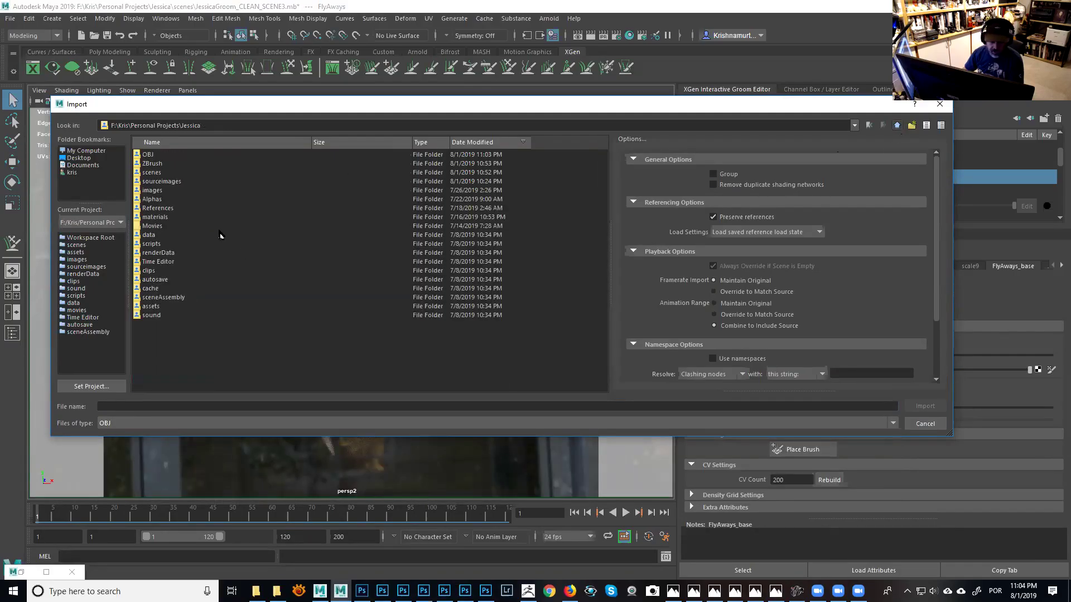
{"action": "double_click", "coordinate": [140, 155]}
{"action": "left_click", "coordinate": [192, 157]}
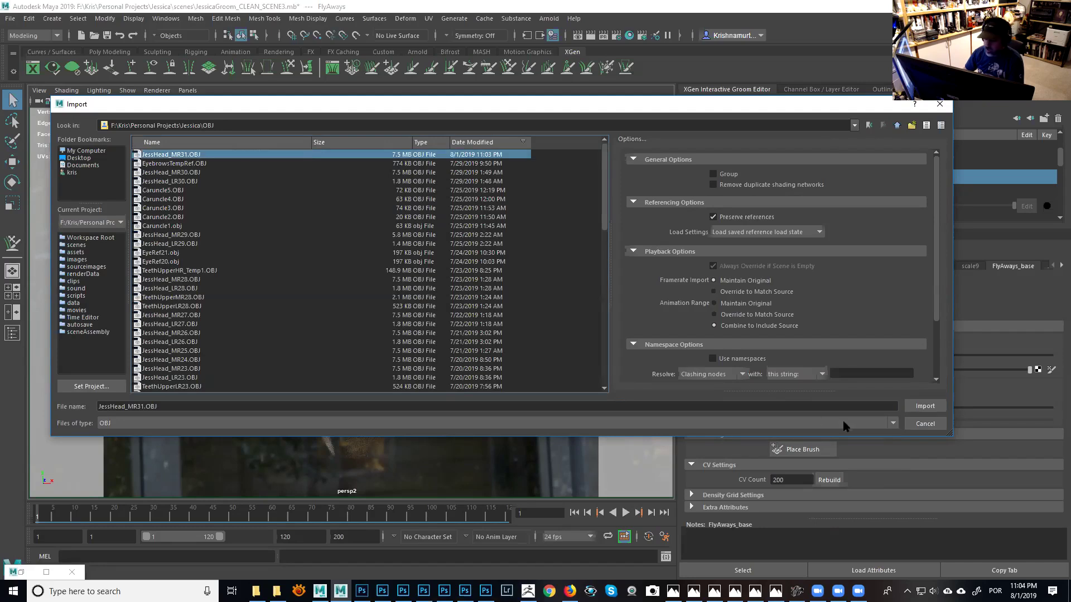
{"action": "left_click", "coordinate": [921, 408]}
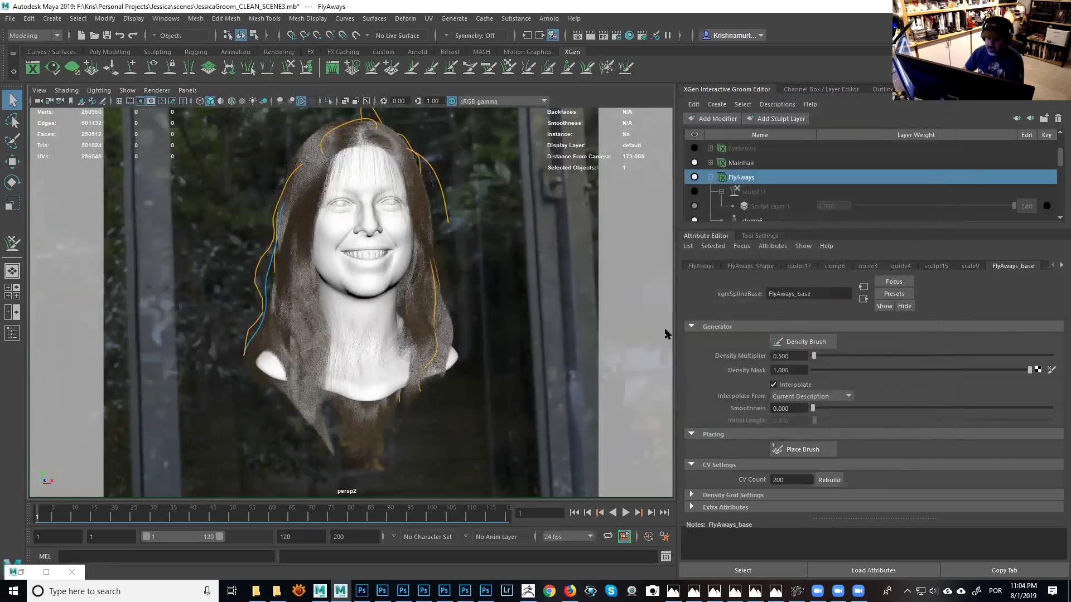
Select the imported head mesh first and add the original JESS head mesh to the selection second.
{"action": "left_click_drag", "start_coordinate": [456, 307], "coordinate": [469, 337], "text": "alt"}
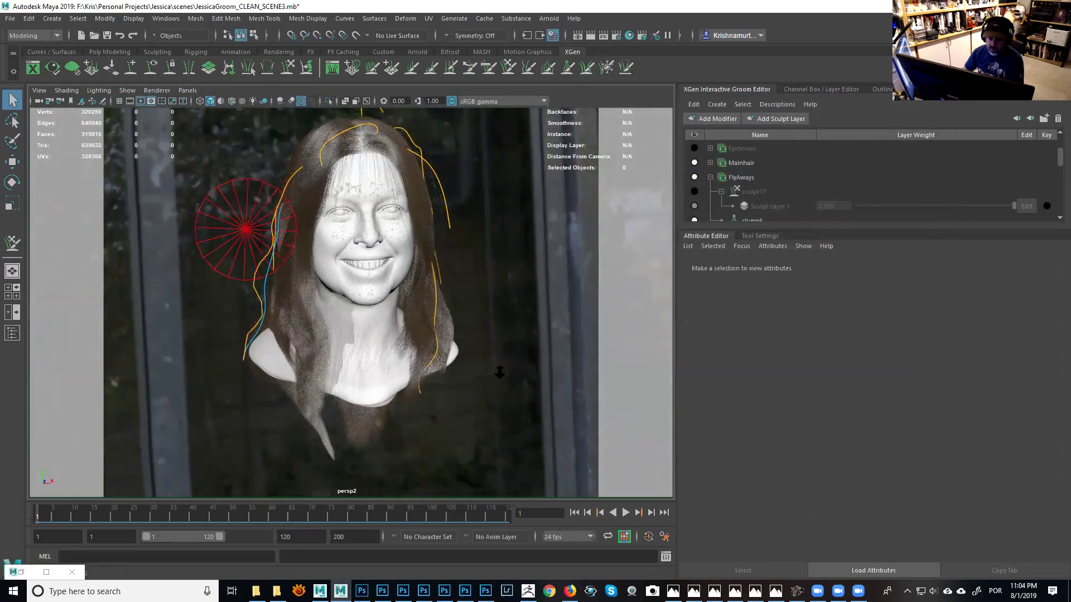
{"action": "right_click_drag", "start_coordinate": [468, 337], "coordinate": [505, 356], "text": "alt"}
{"action": "left_click_drag", "start_coordinate": [472, 285], "coordinate": [442, 285], "text": "alt"}
{"action": "middle_click_drag", "start_coordinate": [393, 154], "coordinate": [382, 242], "text": "alt"}
{"action": "left_click_drag", "start_coordinate": [414, 273], "coordinate": [363, 392], "text": "alt"}
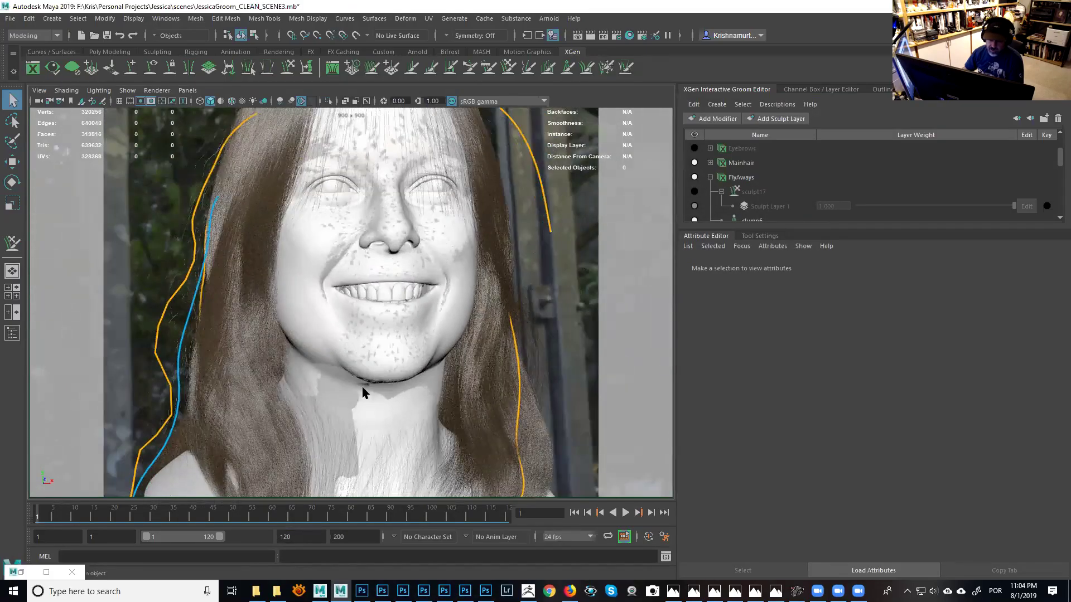
{"action": "left_click", "coordinate": [345, 396]}
{"action": "middle_click_drag", "start_coordinate": [379, 403], "coordinate": [402, 276], "text": "alt"}
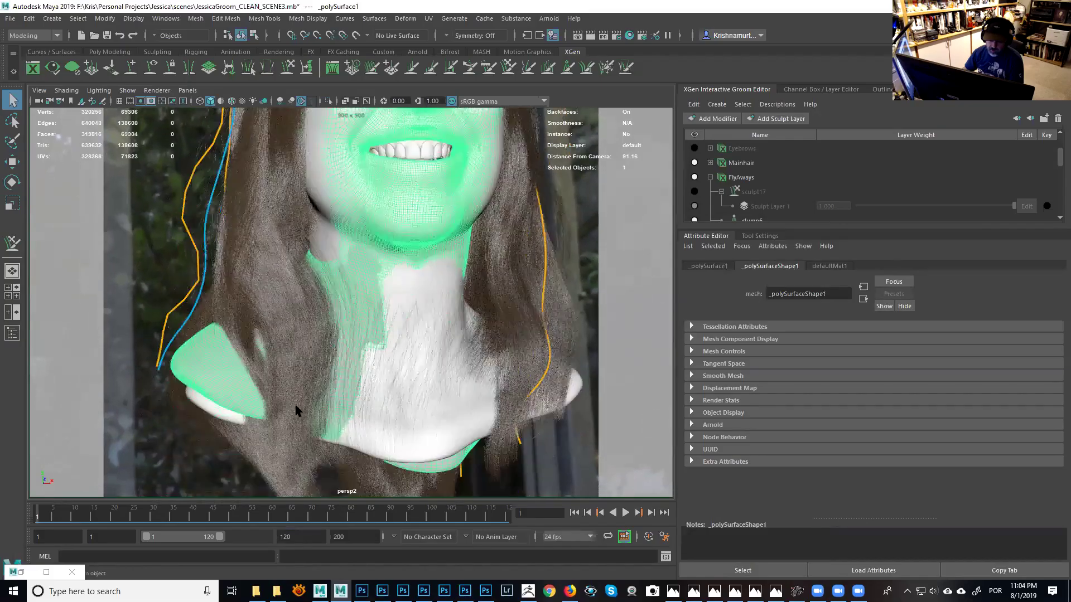
{"action": "left_click", "coordinate": [220, 417], "text": "shift"}
{"action": "left_click_drag", "start_coordinate": [407, 306], "coordinate": [307, 267], "text": "alt"}
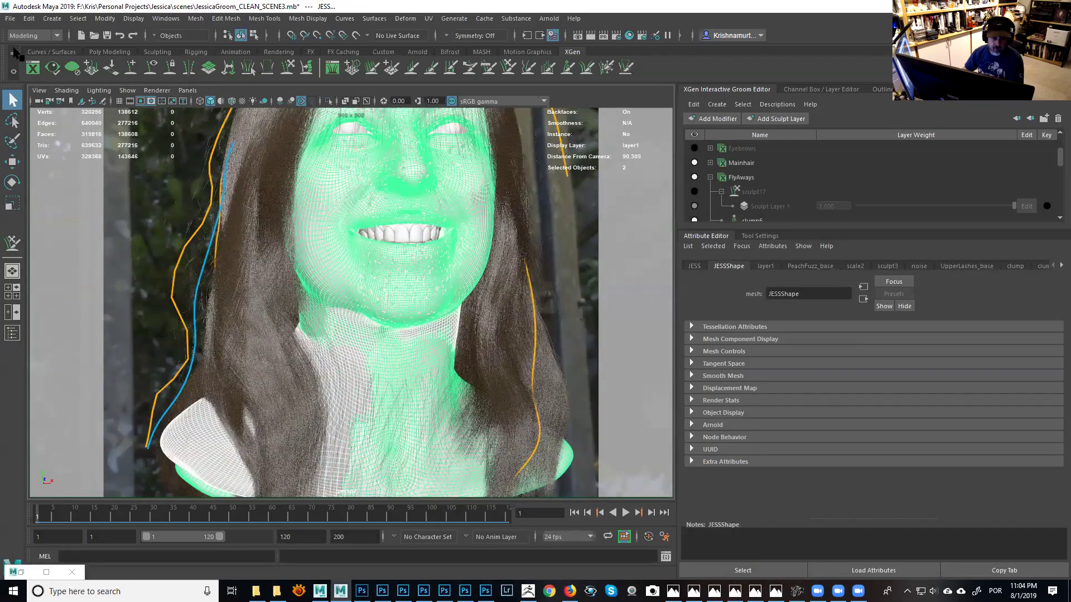
In the Animation menu set, create a blend shape node named CCCCCCCC from the two selected heads.
{"action": "left_click", "coordinate": [34, 35]}
{"action": "left_click", "coordinate": [28, 67]}
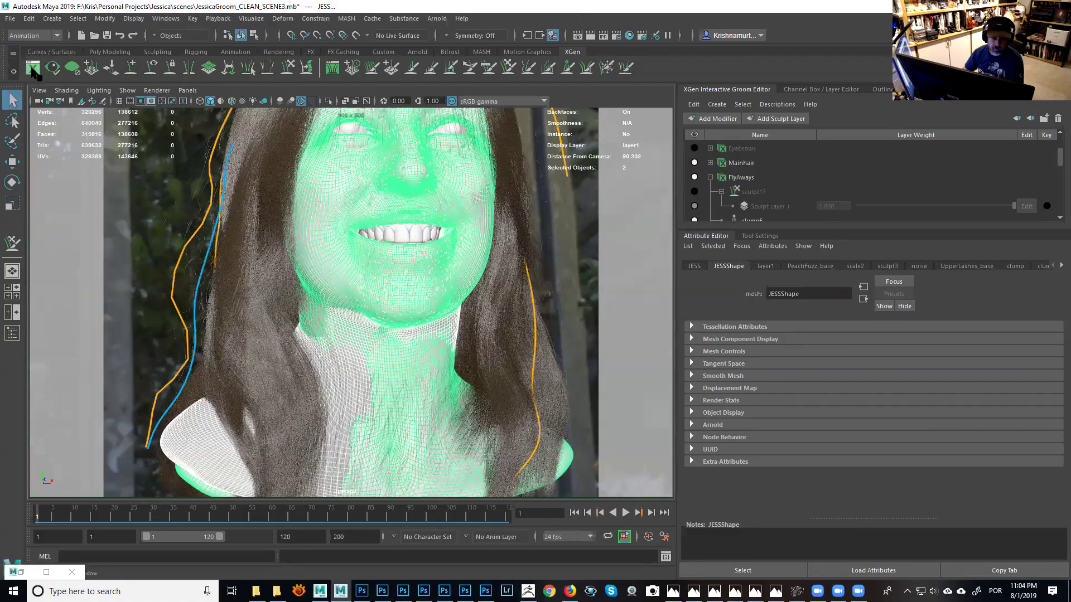
{"action": "left_click", "coordinate": [281, 20]}
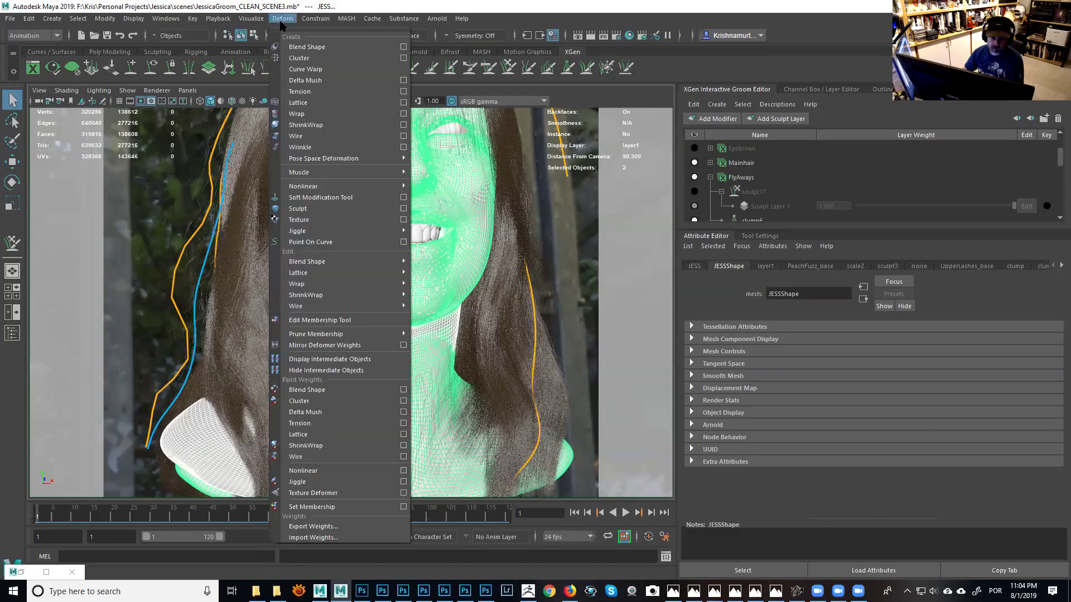
{"action": "left_click", "coordinate": [404, 48]}
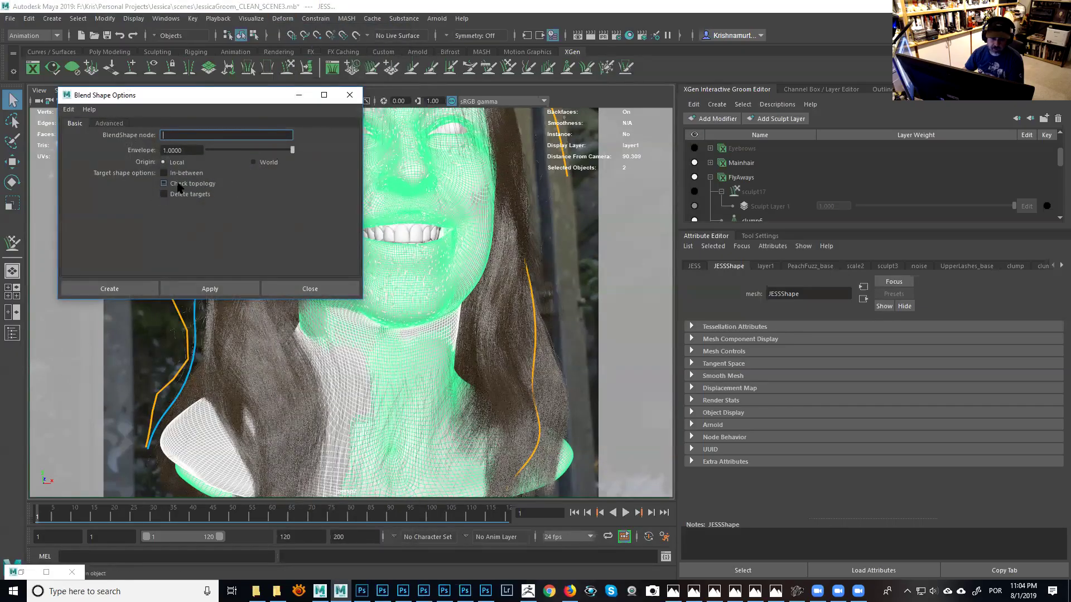
{"action": "left_click", "coordinate": [114, 123]}
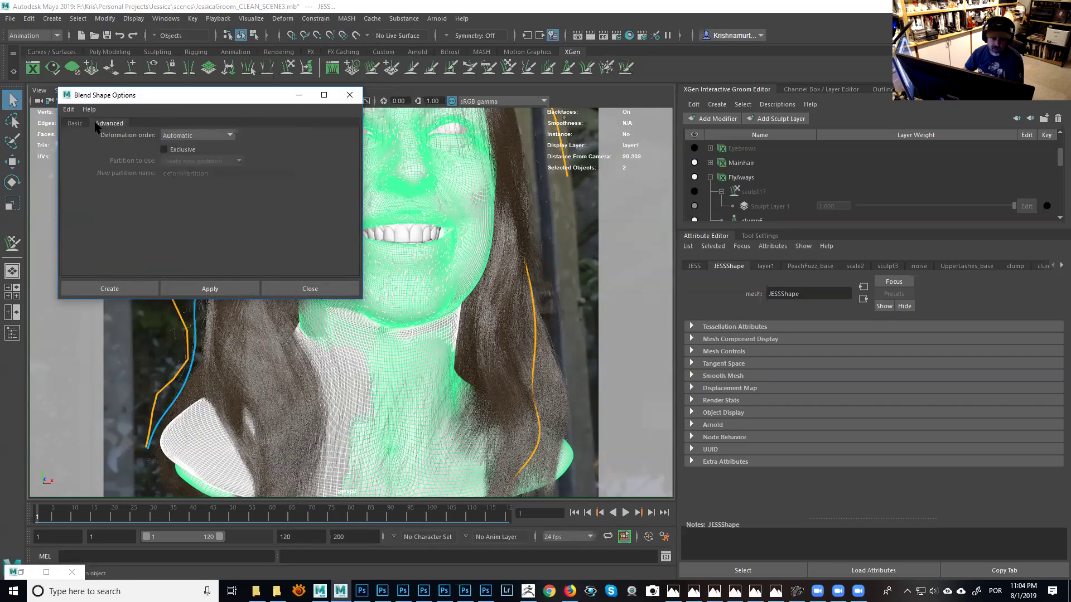
{"action": "left_click", "coordinate": [76, 124]}
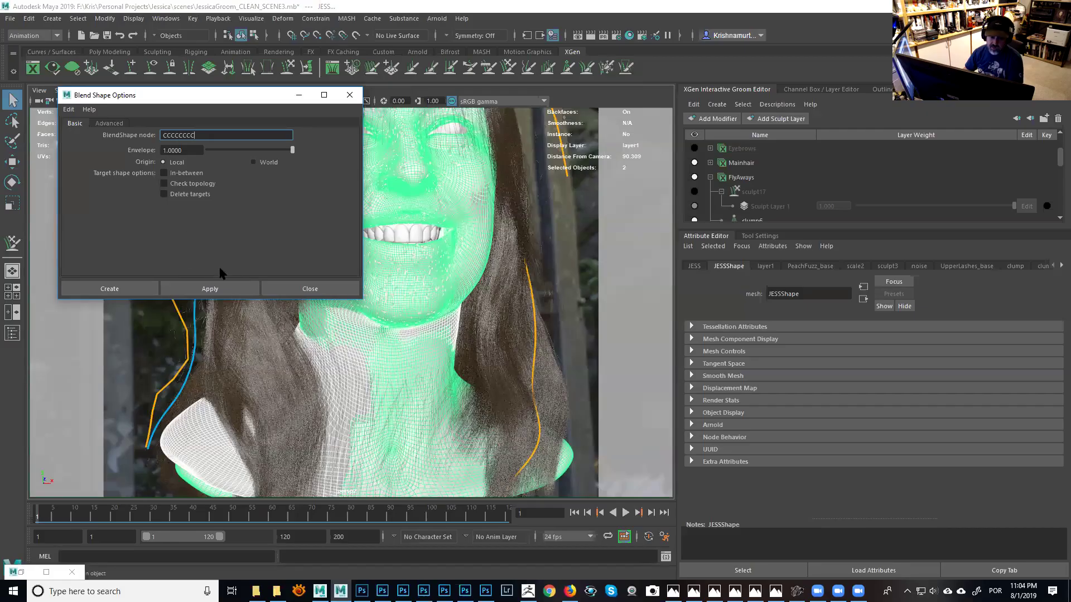
{"action": "left_click", "coordinate": [223, 288]}
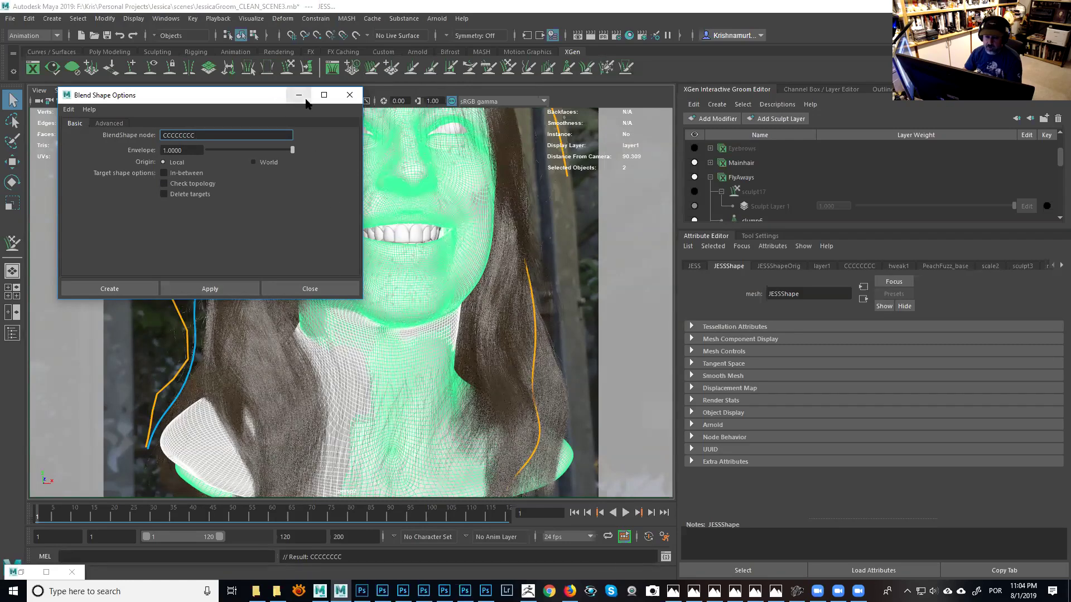
{"action": "left_click", "coordinate": [350, 95]}
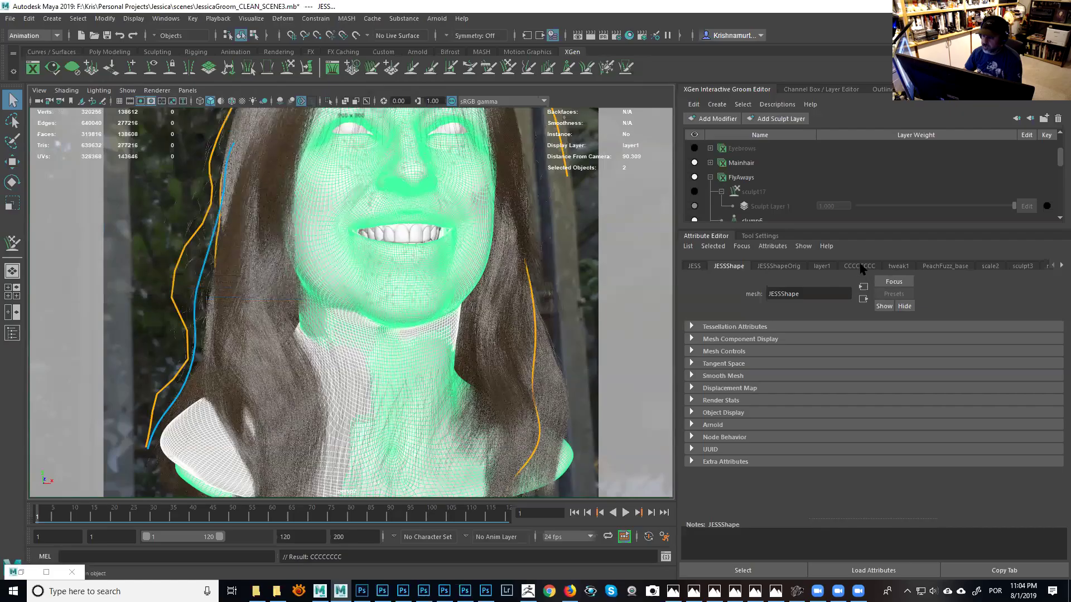
Set the _polySurface1 weight of the CCCCCCCC blend shape to 1.000 to deform the JESS head.
{"action": "left_click", "coordinate": [856, 267]}
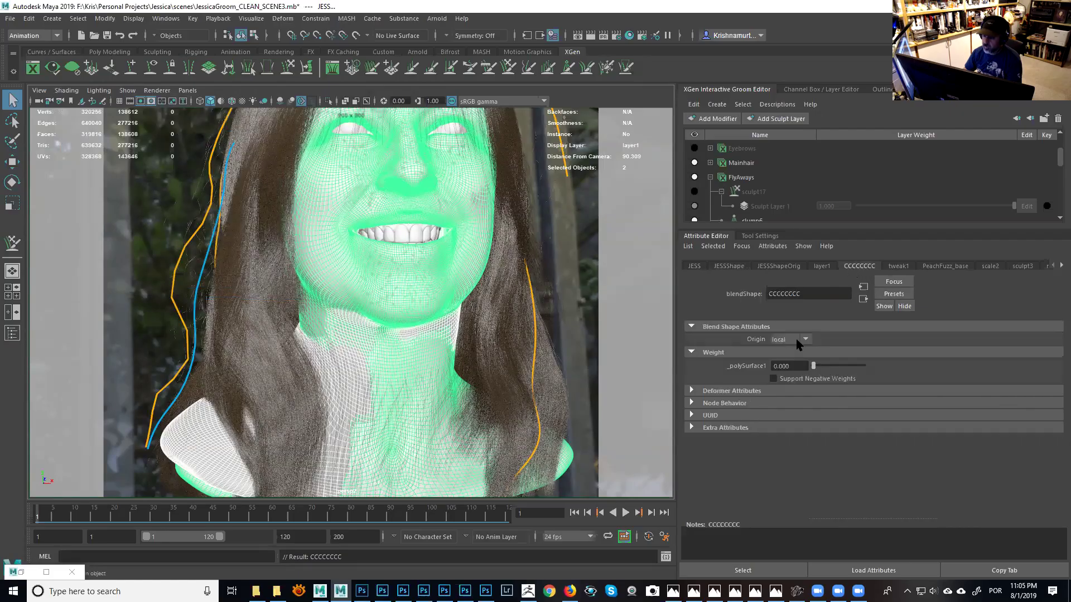
{"action": "left_click_drag", "start_coordinate": [813, 366], "coordinate": [861, 370]}
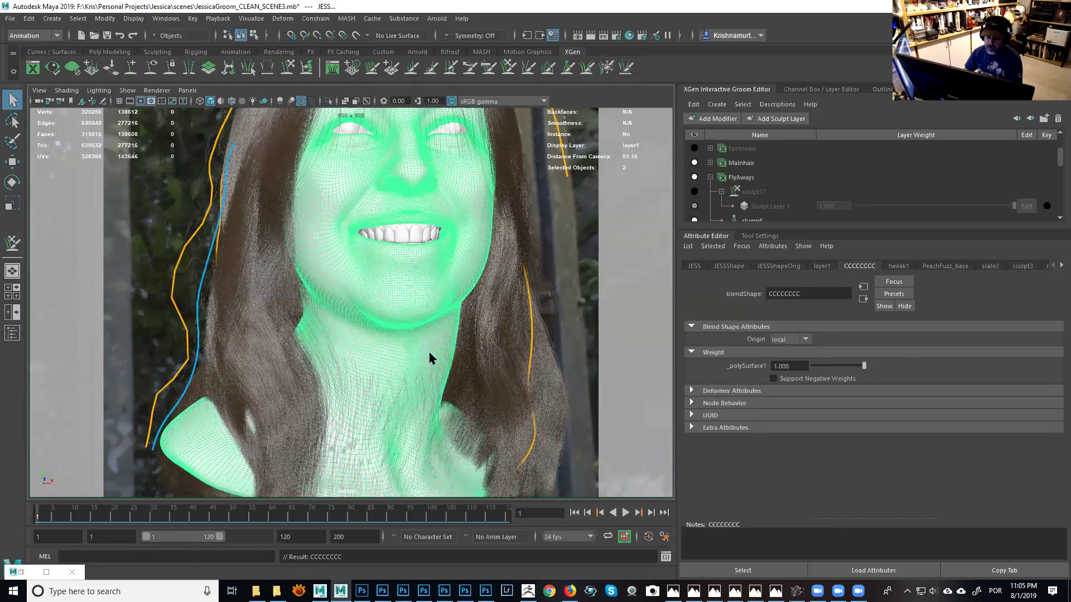
{"action": "right_click_drag", "start_coordinate": [425, 352], "coordinate": [409, 191], "text": "alt"}
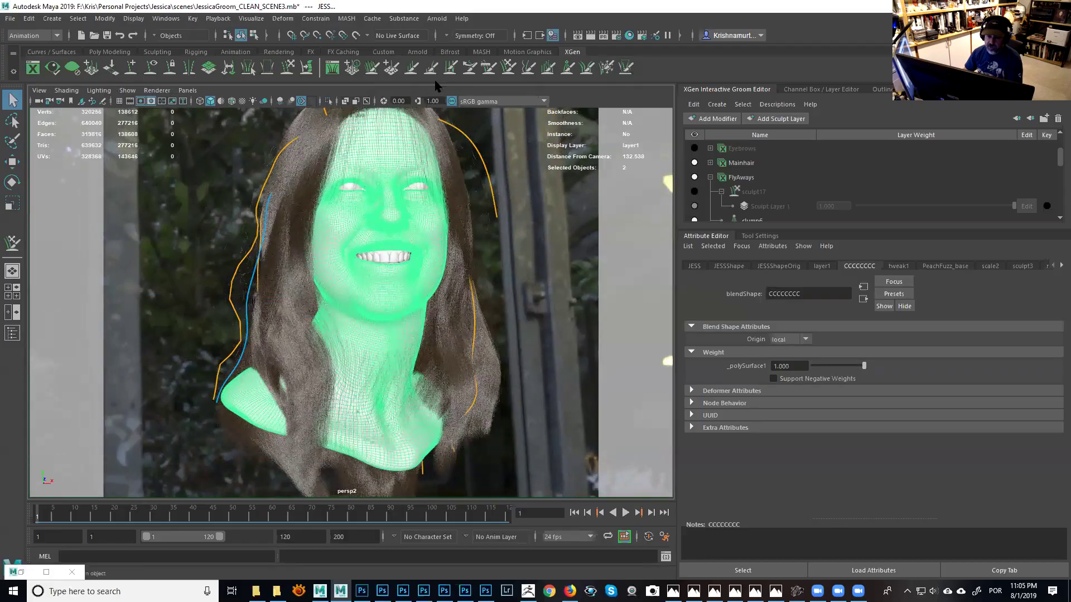
Delete the construction history of the two selected head meshes to bake in the blend shape.
{"action": "left_click", "coordinate": [389, 52]}
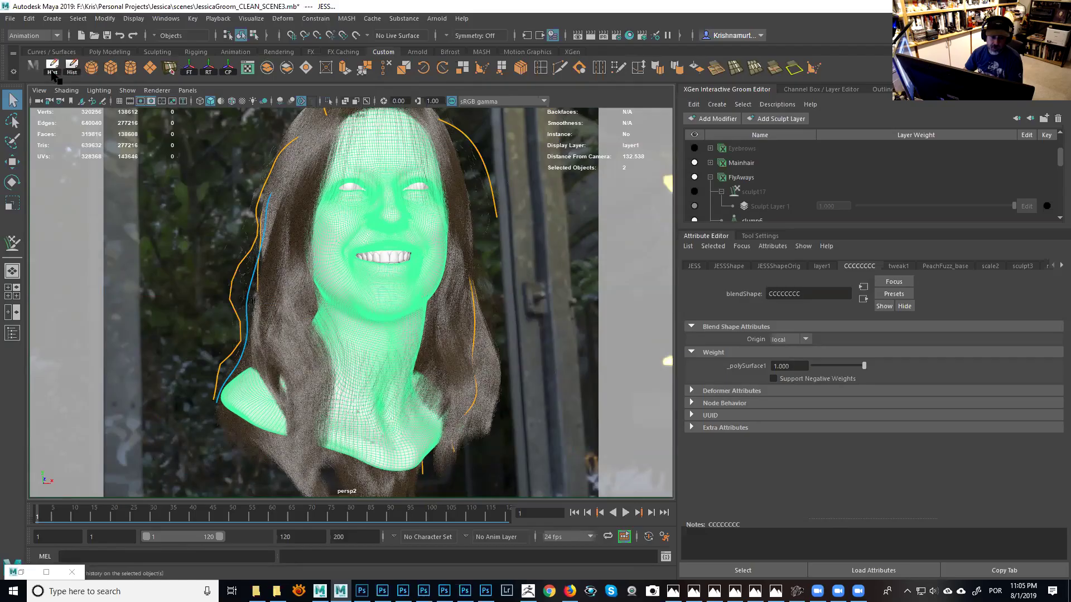
{"action": "left_click", "coordinate": [29, 19]}
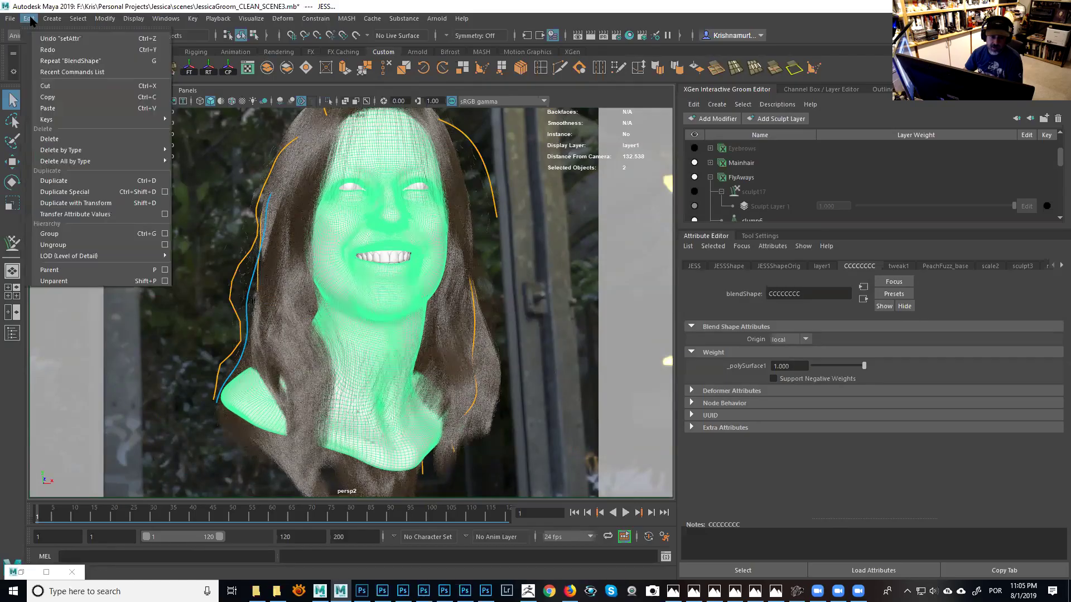
{"action": "mouse_move", "coordinate": [97, 150]}
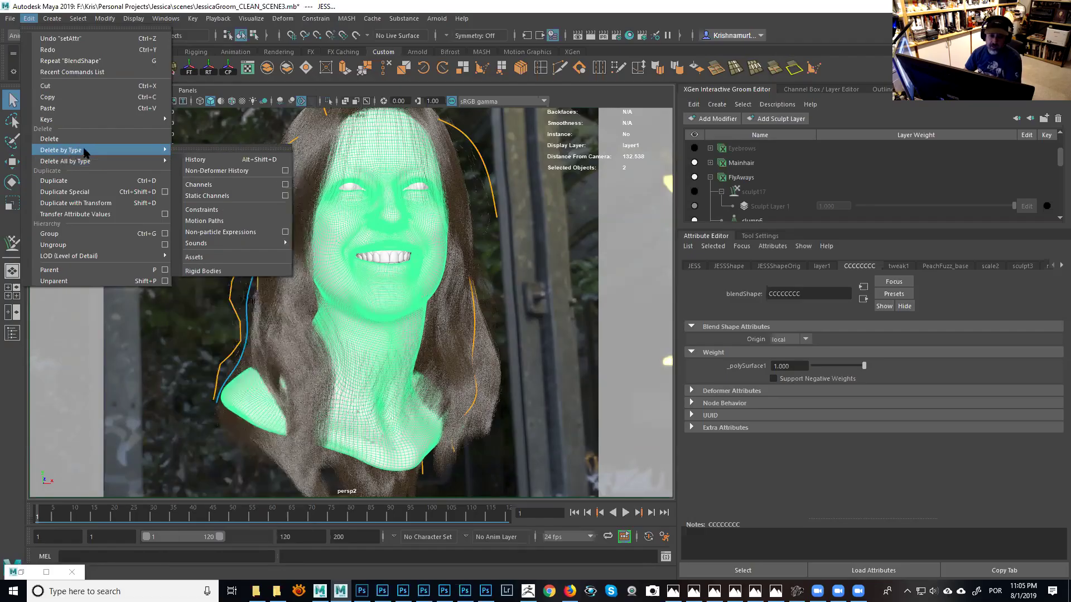
{"action": "left_click", "coordinate": [202, 162]}
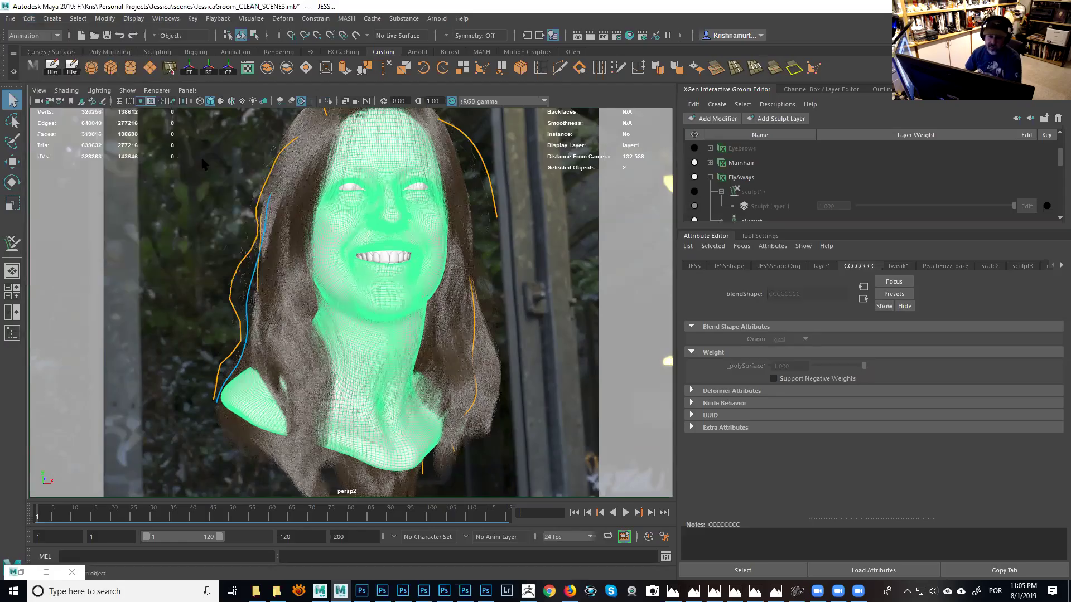
Find the imported _polySurface1 mesh in the Outliner and delete it from the scene.
{"action": "left_click", "coordinate": [882, 90]}
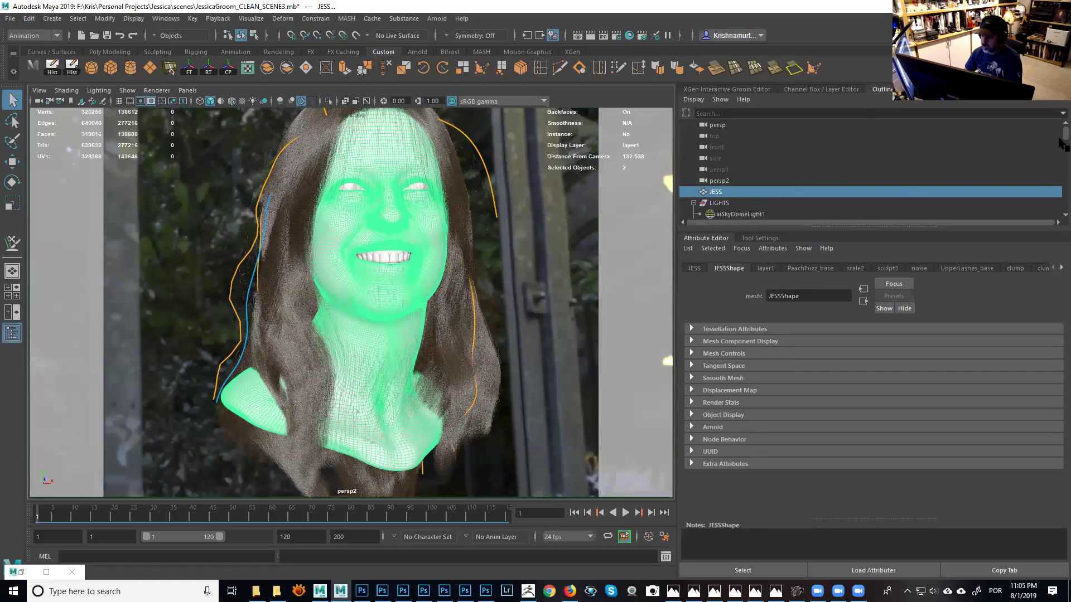
{"action": "scroll", "coordinate": [848, 167], "scroll_direction": "down", "scroll_amount": 10}
{"action": "left_click", "coordinate": [728, 203]}
{"action": "scroll", "coordinate": [848, 168], "scroll_direction": "down", "scroll_amount": 2}
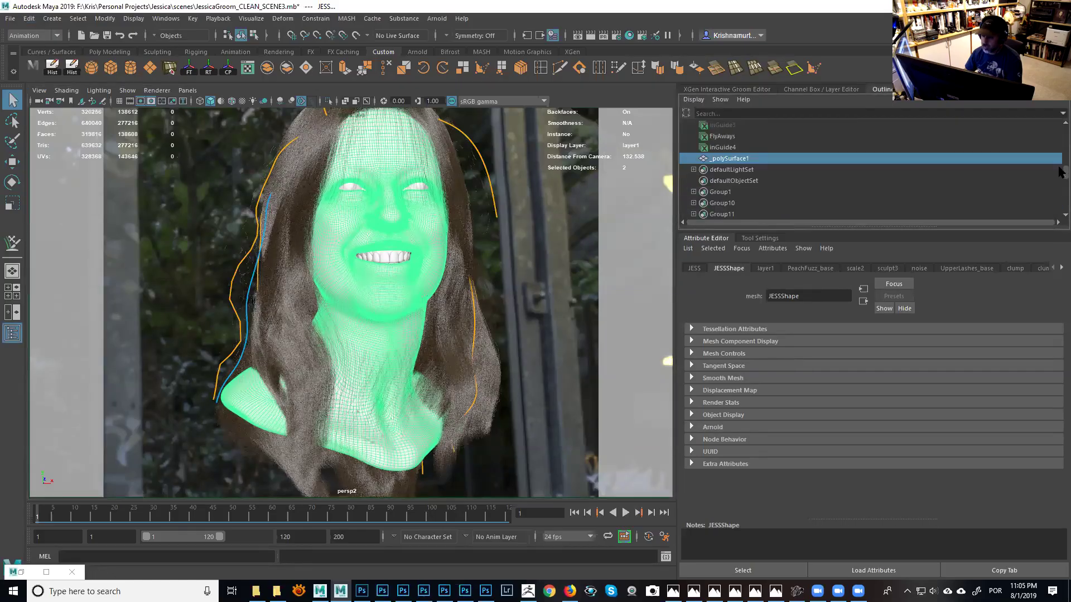
{"action": "left_click", "coordinate": [740, 159]}
{"action": "key", "text": "Delete"}
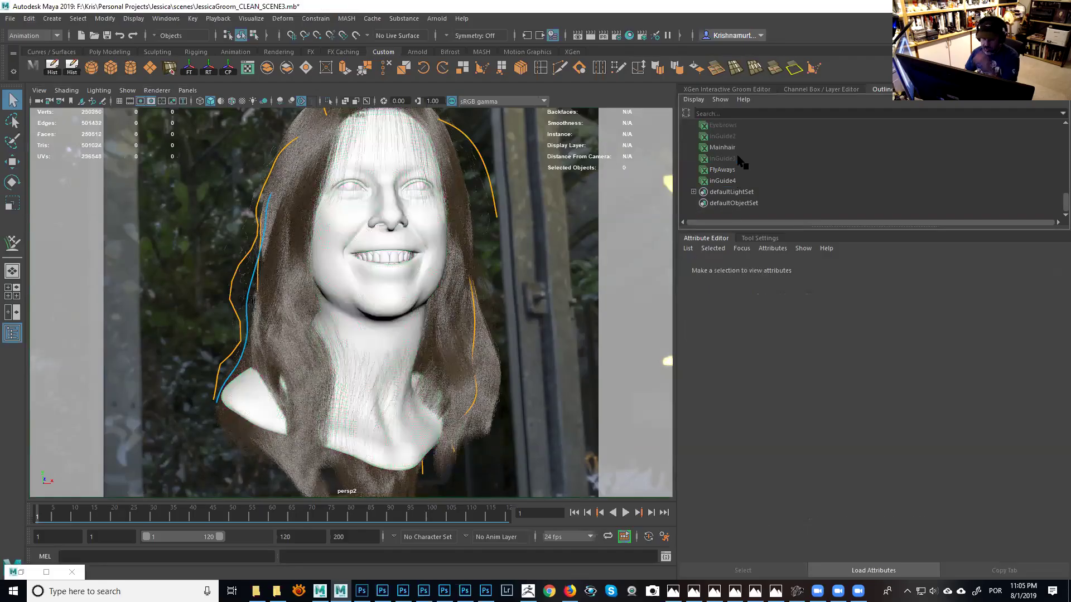
Examine the posed head and its hair groom from the front and three-quarter angles, including a close look at the face.
{"action": "left_click_drag", "start_coordinate": [446, 266], "coordinate": [809, 250], "text": "alt"}
{"action": "left_click_drag", "start_coordinate": [606, 267], "coordinate": [583, 269], "text": "alt"}
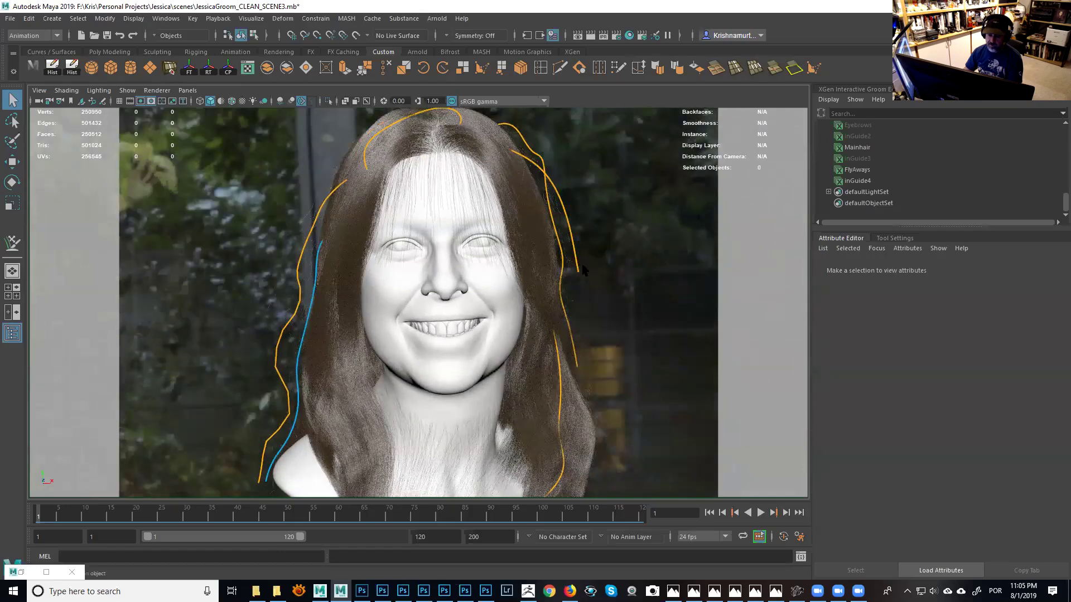
{"action": "left_click_drag", "start_coordinate": [516, 257], "coordinate": [506, 235], "text": "alt"}
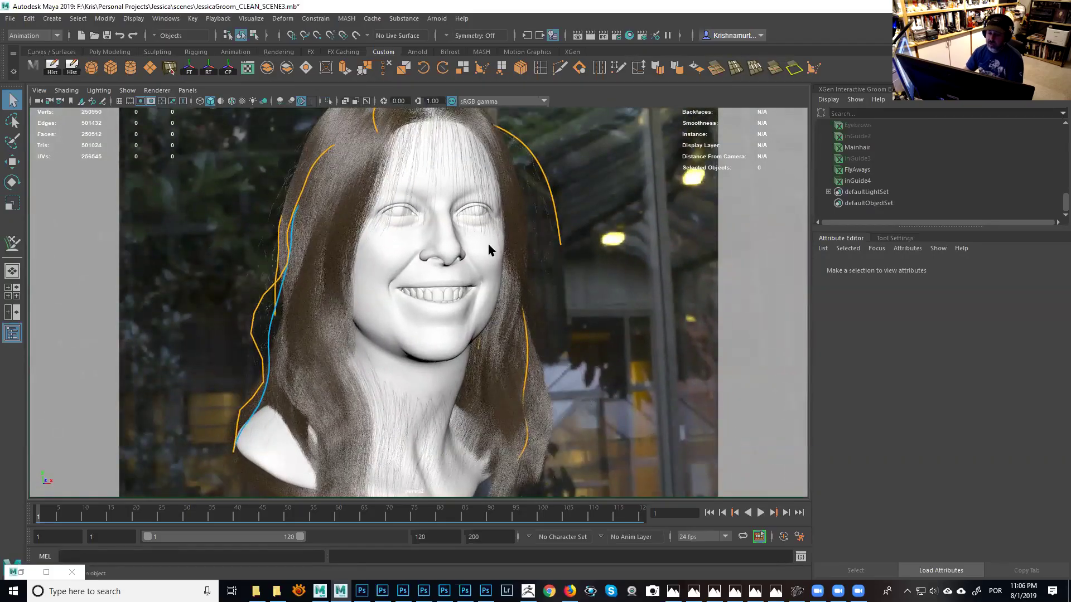
{"action": "left_click_drag", "start_coordinate": [443, 221], "coordinate": [453, 187], "text": "alt"}
{"action": "right_click_drag", "start_coordinate": [454, 186], "coordinate": [459, 192], "text": "alt"}
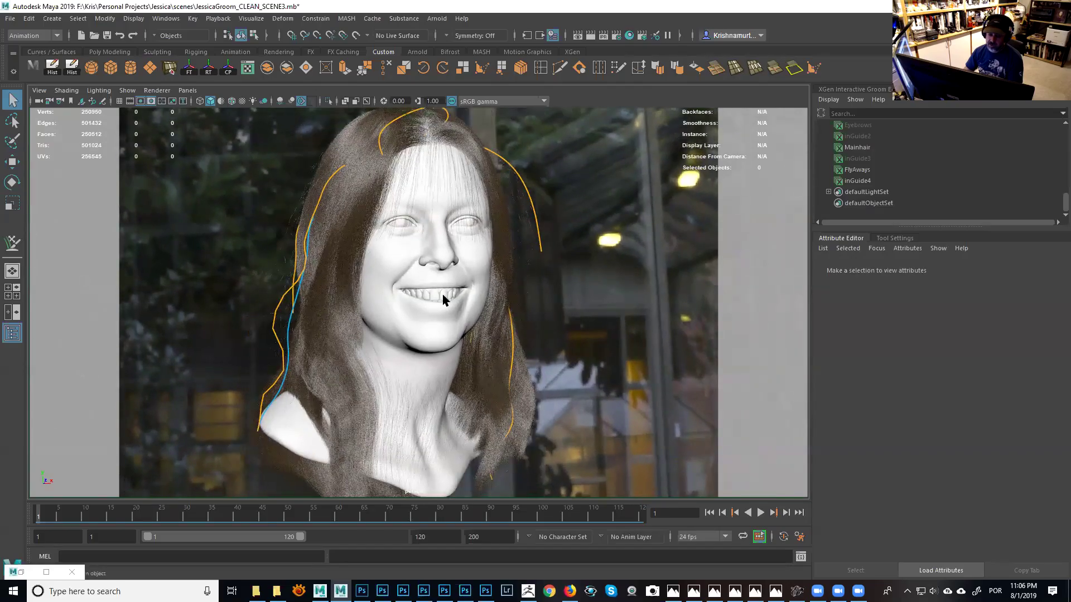
{"action": "left_click_drag", "start_coordinate": [484, 275], "coordinate": [528, 325], "text": "alt"}
{"action": "right_click_drag", "start_coordinate": [528, 324], "coordinate": [492, 296], "text": "alt"}
{"action": "left_click_drag", "start_coordinate": [492, 297], "coordinate": [406, 249], "text": "alt"}
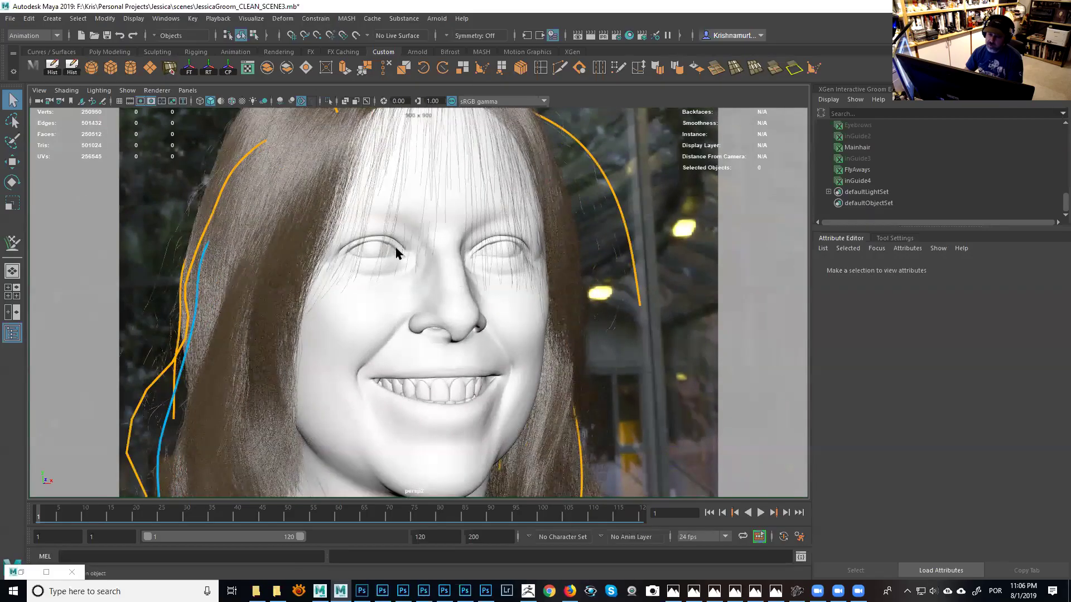
{"action": "left_click_drag", "start_coordinate": [442, 293], "coordinate": [452, 301], "text": "alt"}
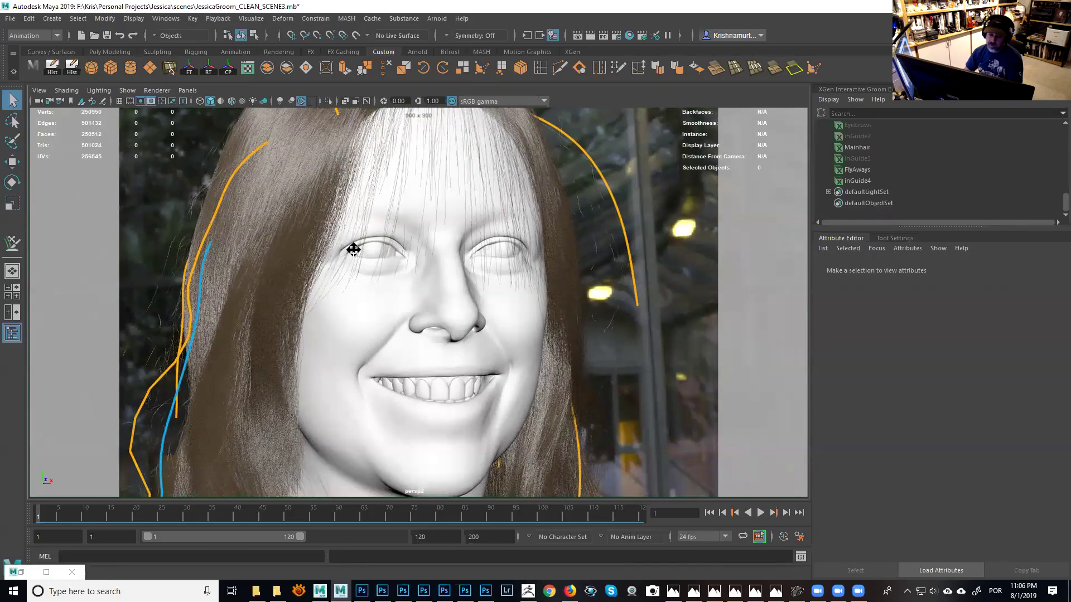
{"action": "right_click_drag", "start_coordinate": [452, 301], "coordinate": [430, 278], "text": "alt"}
Turn on the Field Chart overlay in the persp2 camera settings.
{"action": "left_click", "coordinate": [39, 90]}
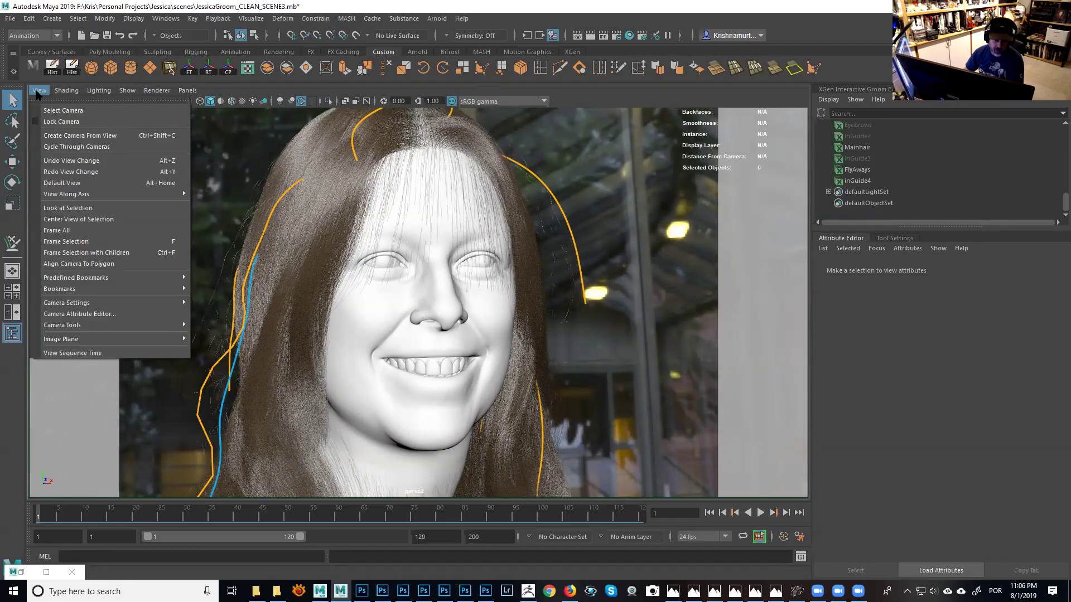
{"action": "mouse_move", "coordinate": [108, 304]}
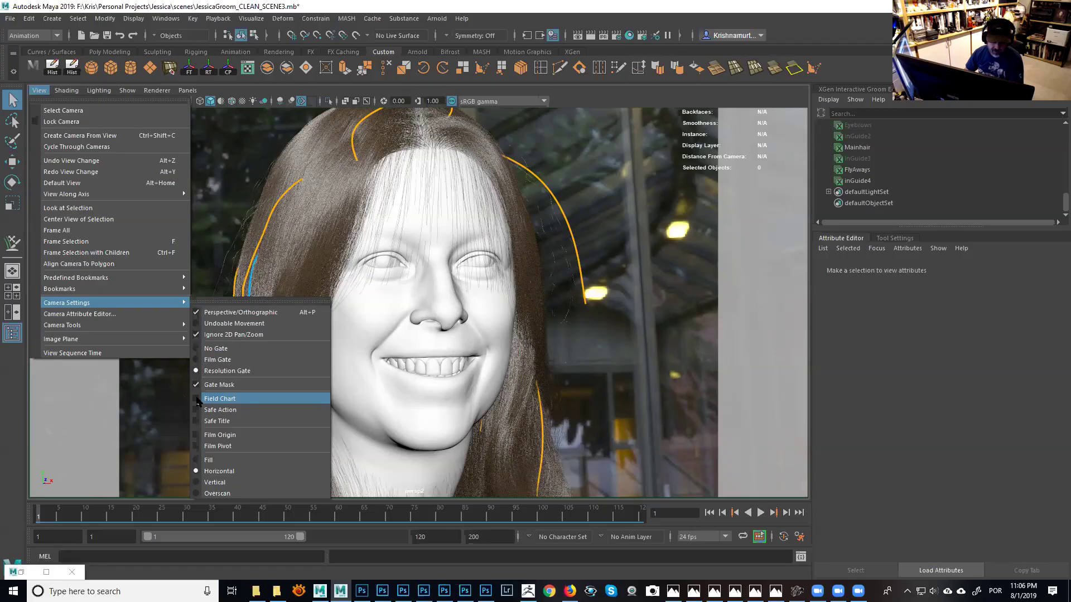
{"action": "left_click", "coordinate": [198, 401]}
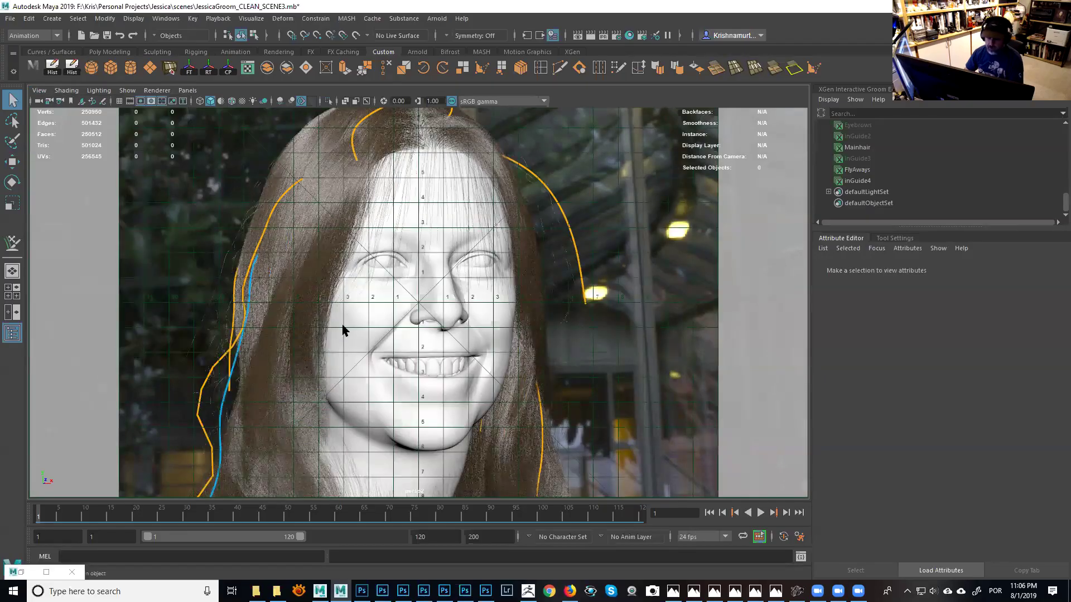
Narrow the viewport and frame the whole bust in three-quarter view against the field chart grid.
{"action": "left_click_drag", "start_coordinate": [808, 259], "coordinate": [619, 241]}
{"action": "middle_click_drag", "start_coordinate": [418, 292], "coordinate": [404, 267], "text": "alt"}
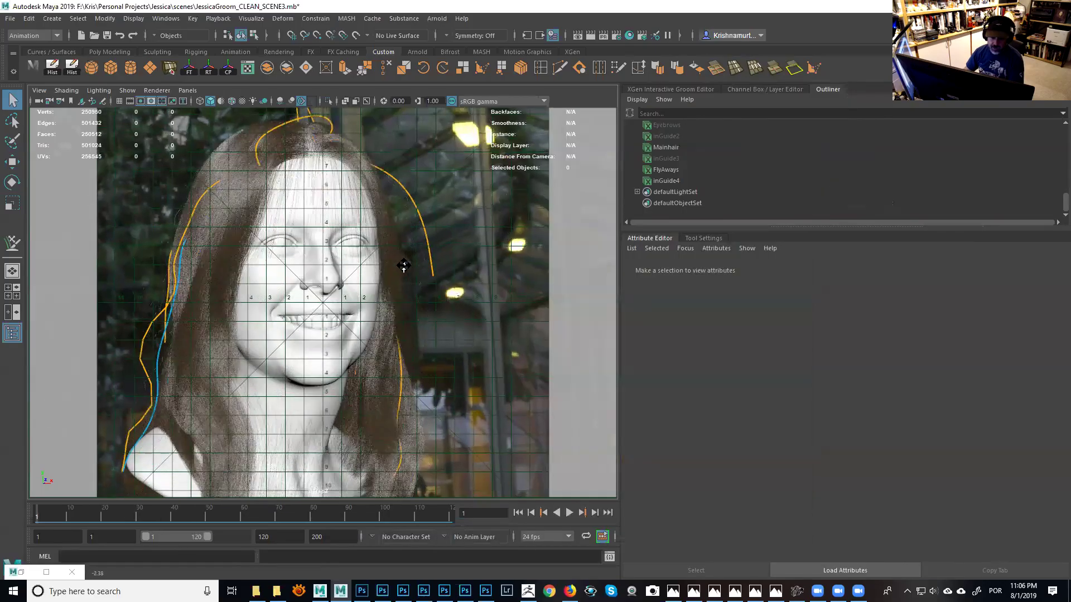
{"action": "left_click_drag", "start_coordinate": [620, 290], "coordinate": [567, 290]}
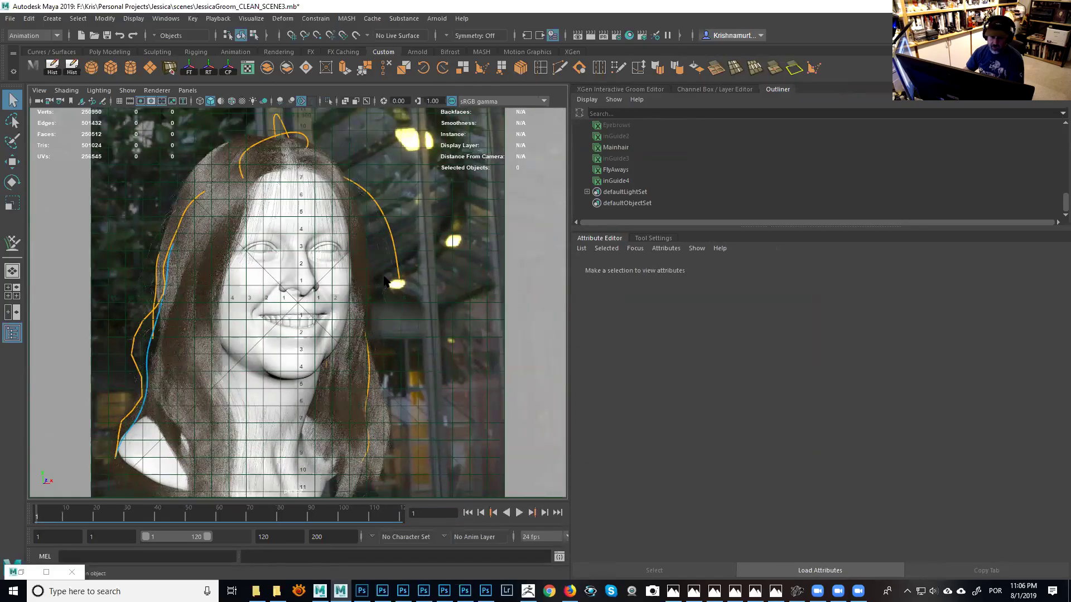
{"action": "middle_click_drag", "start_coordinate": [386, 278], "coordinate": [374, 248], "text": "alt"}
{"action": "left_click_drag", "start_coordinate": [374, 247], "coordinate": [374, 241], "text": "alt"}
{"action": "middle_click_drag", "start_coordinate": [373, 240], "coordinate": [375, 244], "text": "alt"}
{"action": "right_click_drag", "start_coordinate": [375, 243], "coordinate": [367, 243], "text": "alt"}
{"action": "mouse_move", "coordinate": [368, 244]}
{"action": "left_mouse_down", "text": "alt"}
{"action": "mouse_move", "coordinate": [356, 241]}
{"action": "mouse_move", "coordinate": [366, 249]}
{"action": "left_mouse_up", "text": "alt"}
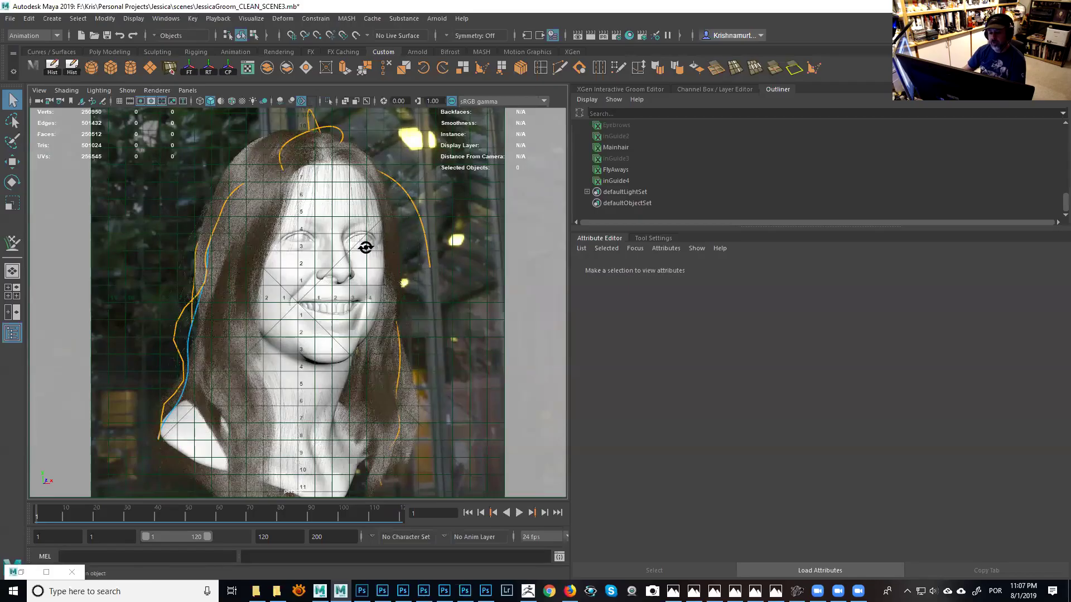
{"action": "middle_click_drag", "start_coordinate": [364, 247], "coordinate": [363, 248], "text": "alt"}
{"action": "left_click_drag", "start_coordinate": [362, 248], "coordinate": [353, 236], "text": "alt"}
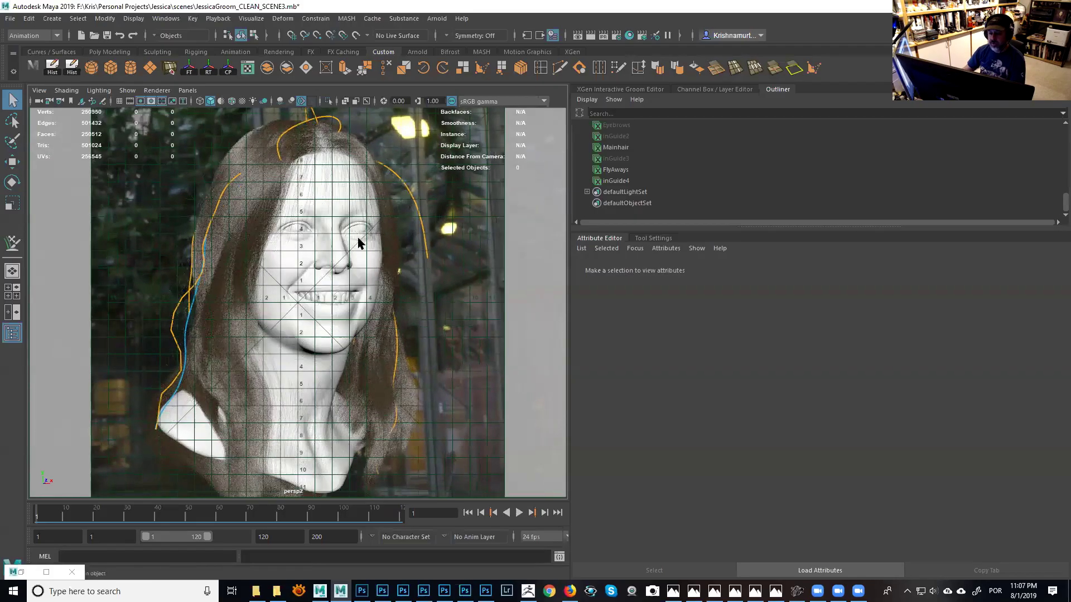
Compare slightly different camera angles on the bust against the field chart, from three-quarter round to the front.
{"action": "key", "text": "alt"}
{"action": "left_click_drag", "start_coordinate": [357, 240], "coordinate": [357, 241], "text": "alt"}
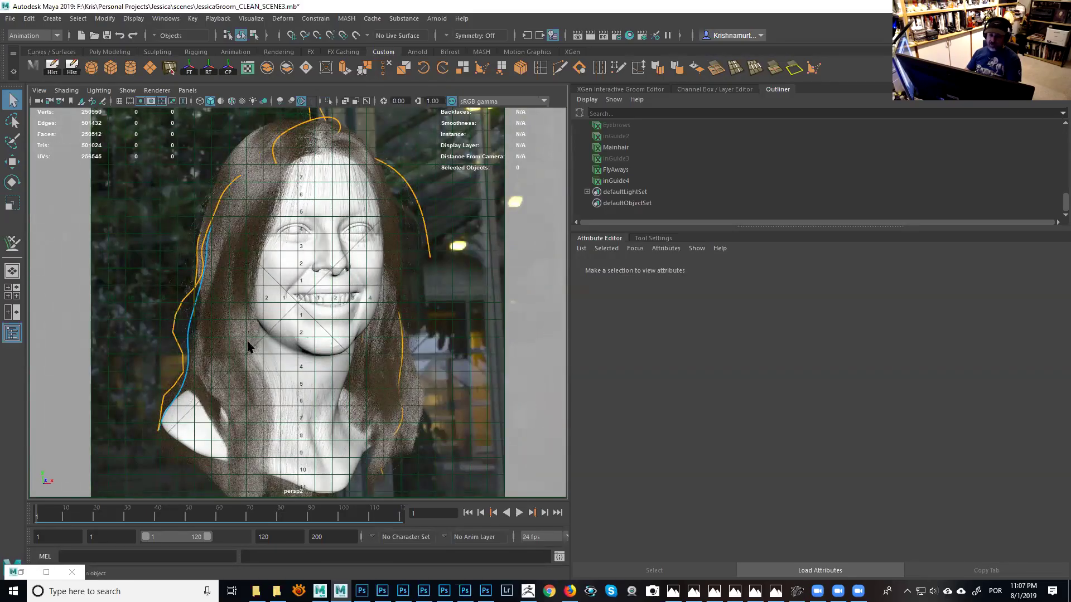
{"action": "left_click_drag", "start_coordinate": [323, 301], "coordinate": [337, 286], "text": "alt"}
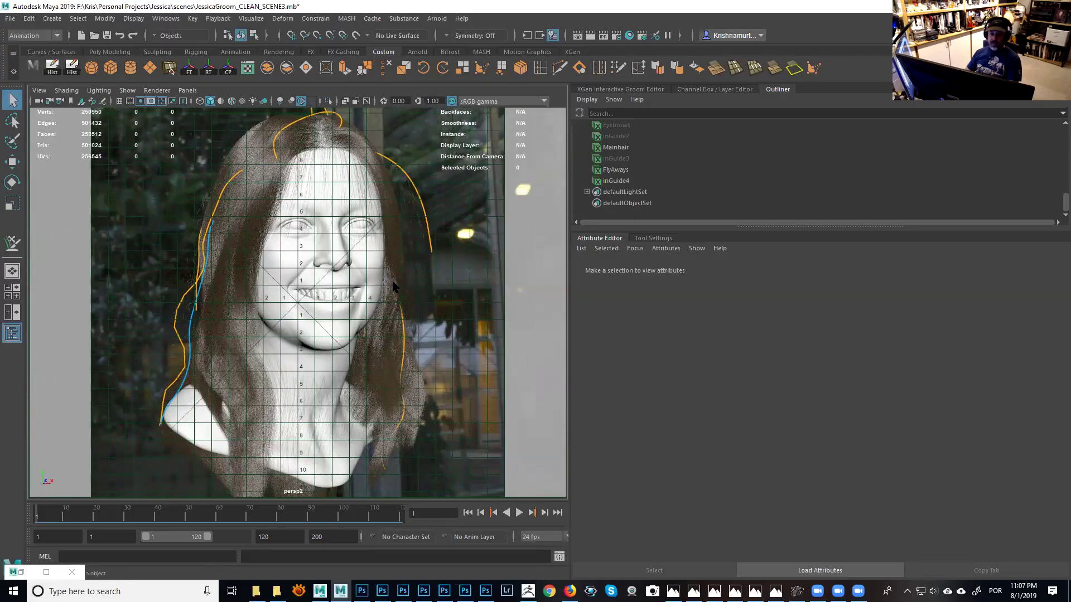
{"action": "left_click_drag", "start_coordinate": [569, 269], "coordinate": [562, 268]}
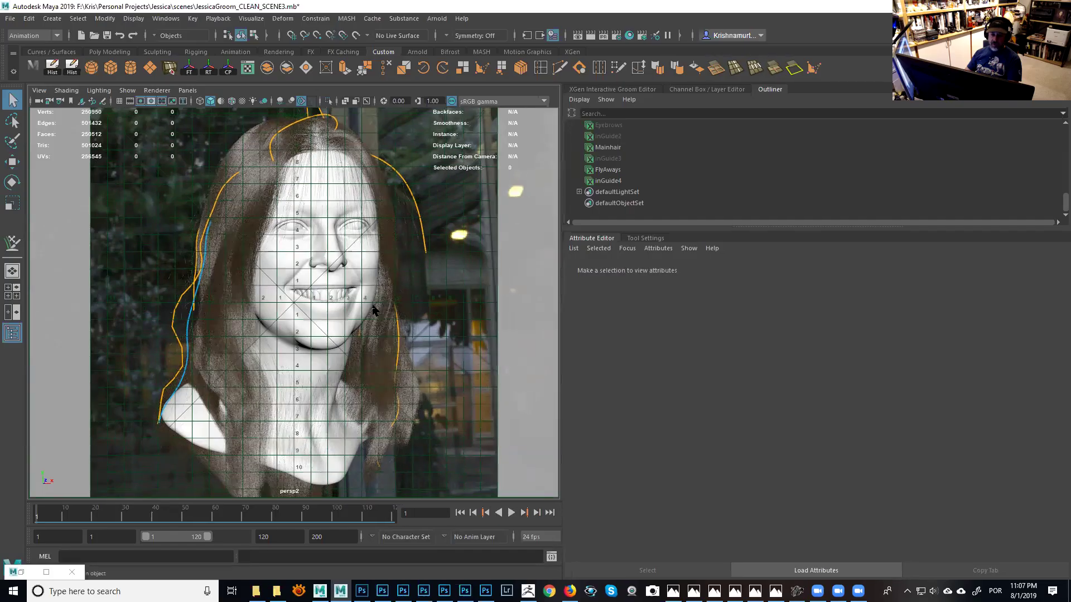
{"action": "left_click_drag", "start_coordinate": [370, 301], "coordinate": [373, 302], "text": "alt"}
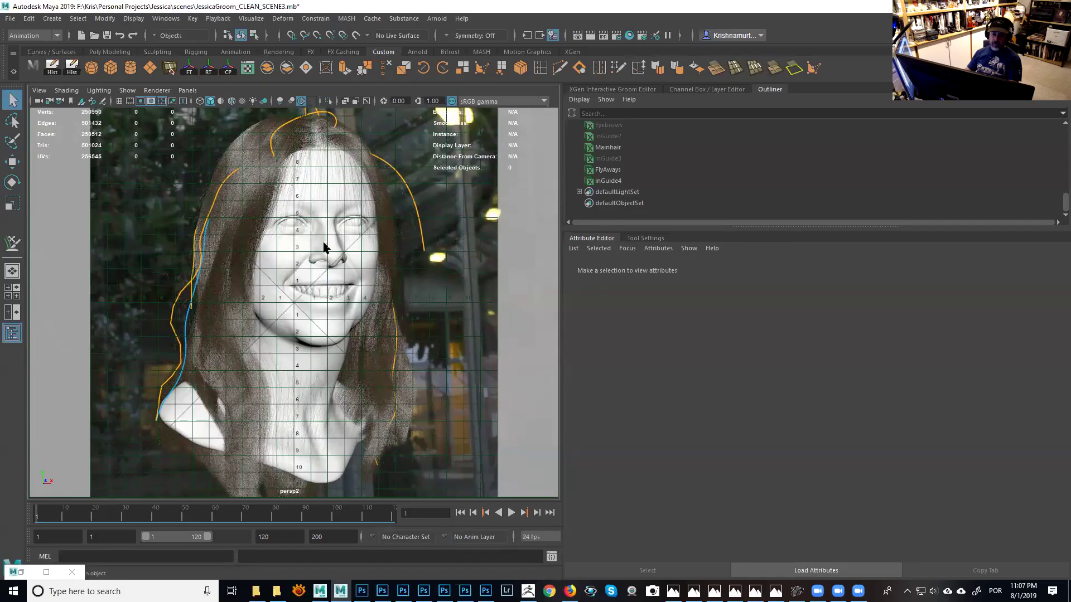
{"action": "left_click_drag", "start_coordinate": [277, 227], "coordinate": [270, 227], "text": "alt"}
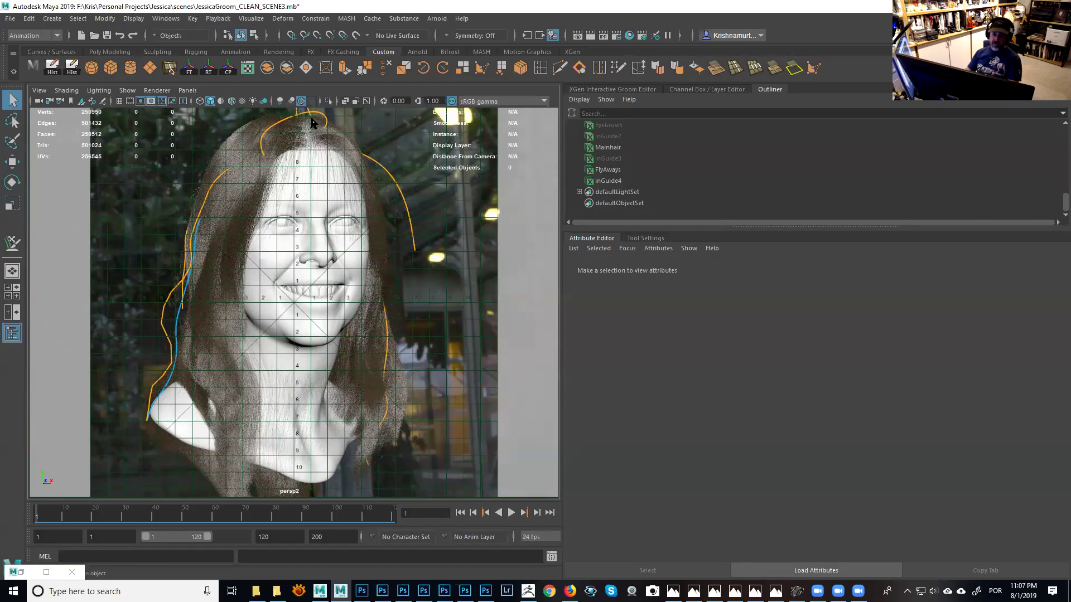
{"action": "left_click_drag", "start_coordinate": [353, 249], "coordinate": [347, 251], "text": "alt"}
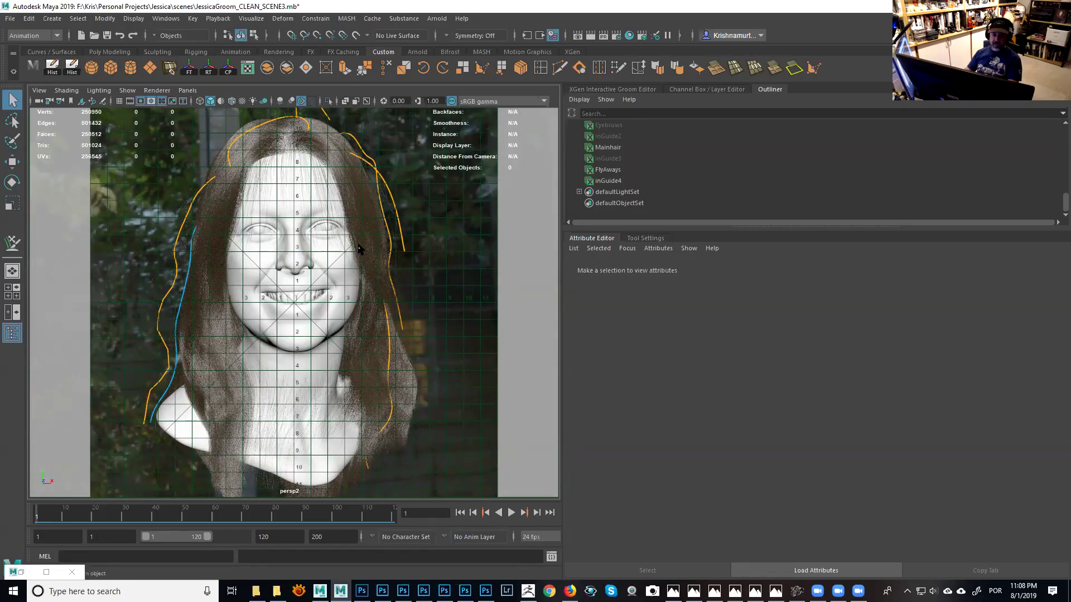
Try orbiting the camera around the bust with the Tumble Tool.
{"action": "left_click", "coordinate": [39, 90]}
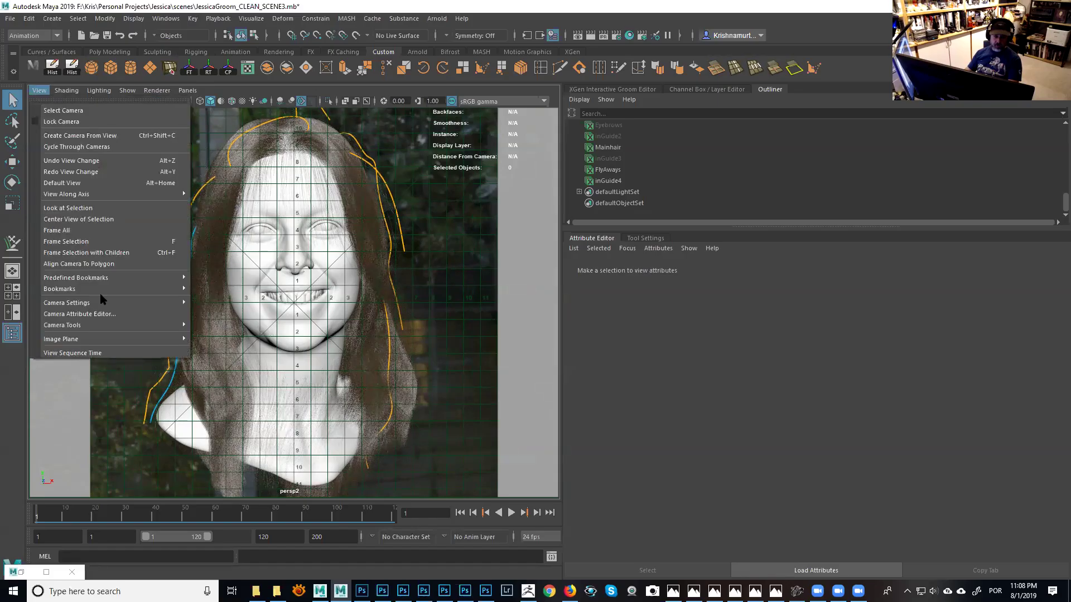
{"action": "mouse_move", "coordinate": [101, 301]}
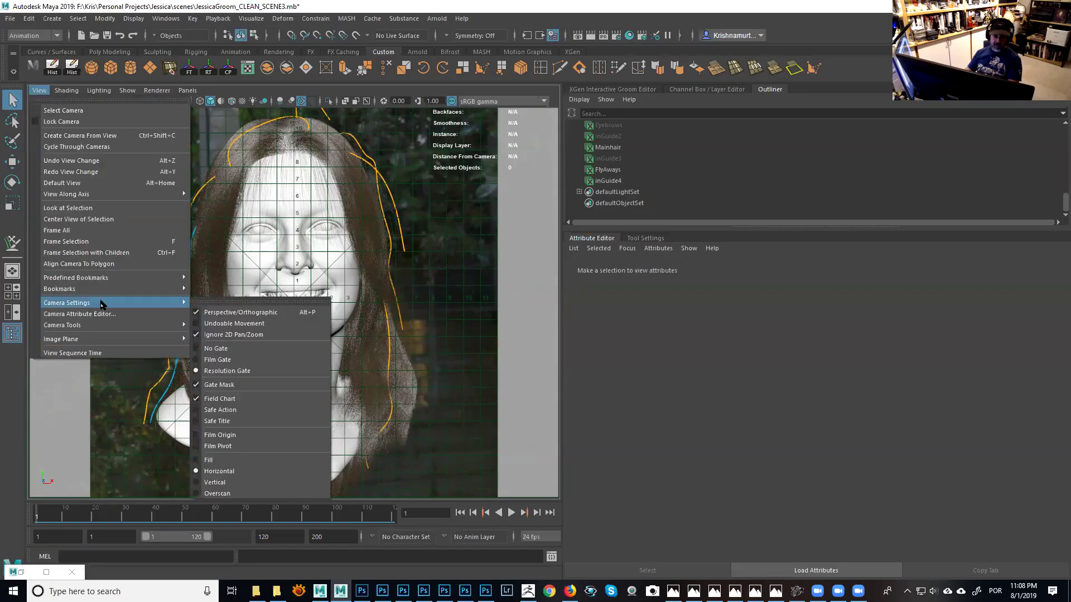
{"action": "mouse_move", "coordinate": [106, 325]}
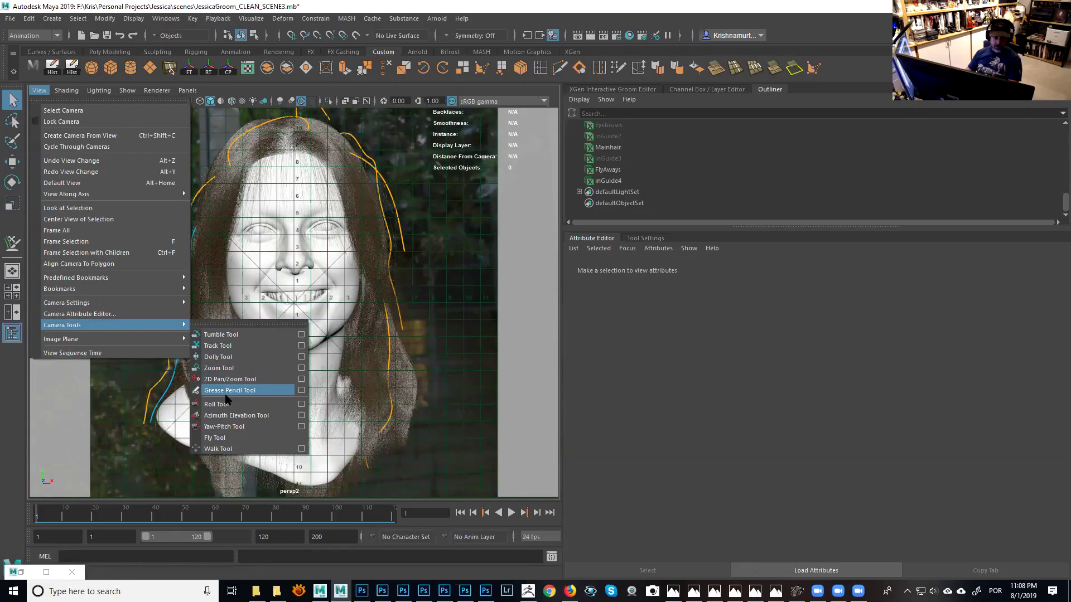
{"action": "left_click", "coordinate": [227, 336]}
{"action": "left_click_drag", "start_coordinate": [304, 315], "coordinate": [127, 194]}
{"action": "left_click_drag", "start_coordinate": [222, 246], "coordinate": [116, 165]}
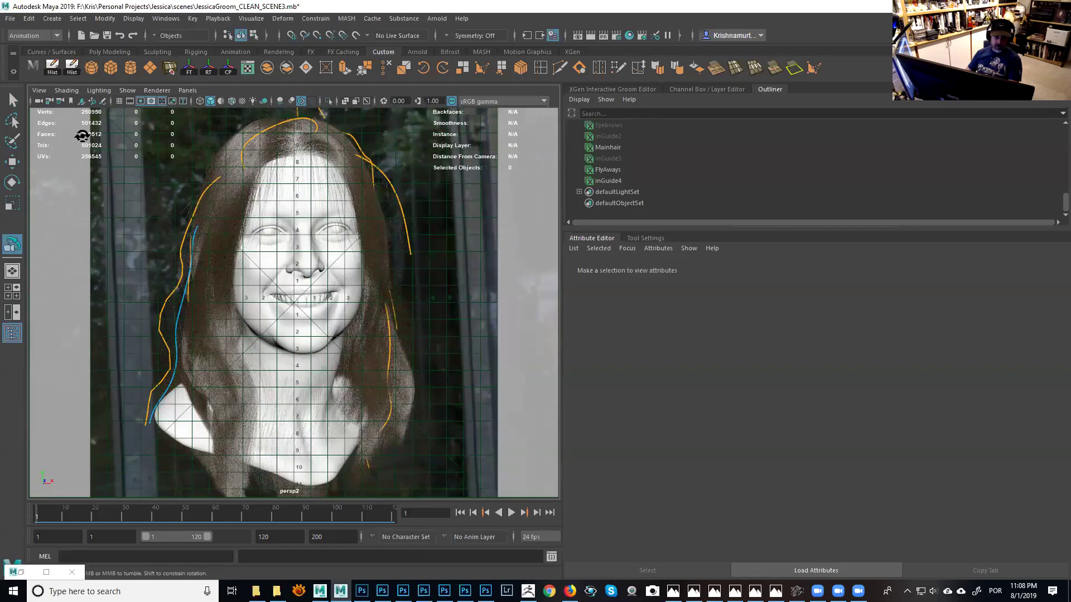
Try tilting the camera with the Roll Tool and return to the Select tool.
{"action": "left_click", "coordinate": [39, 90]}
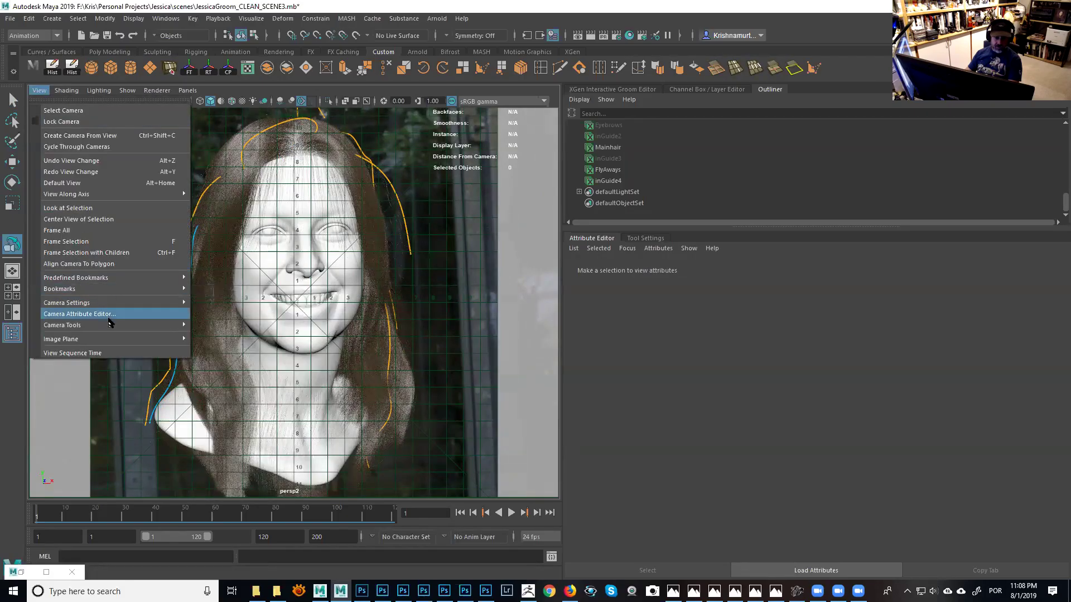
{"action": "mouse_move", "coordinate": [163, 324]}
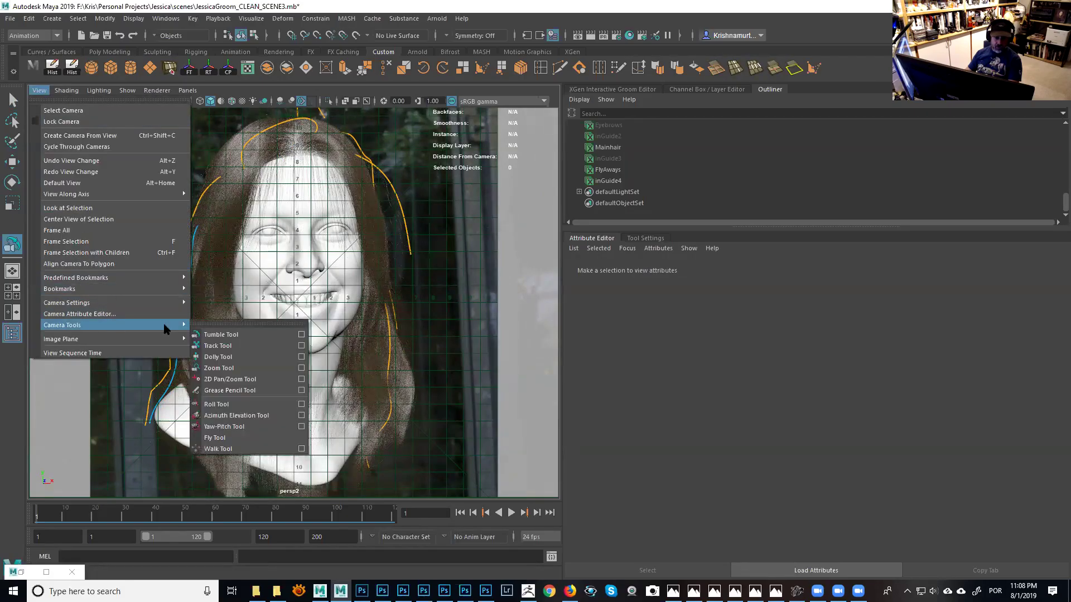
{"action": "left_click", "coordinate": [230, 406]}
{"action": "mouse_move", "coordinate": [315, 357]}
{"action": "left_mouse_down"}
{"action": "mouse_move", "coordinate": [239, 333]}
{"action": "mouse_move", "coordinate": [336, 353]}
{"action": "mouse_move", "coordinate": [307, 363]}
{"action": "left_mouse_up"}
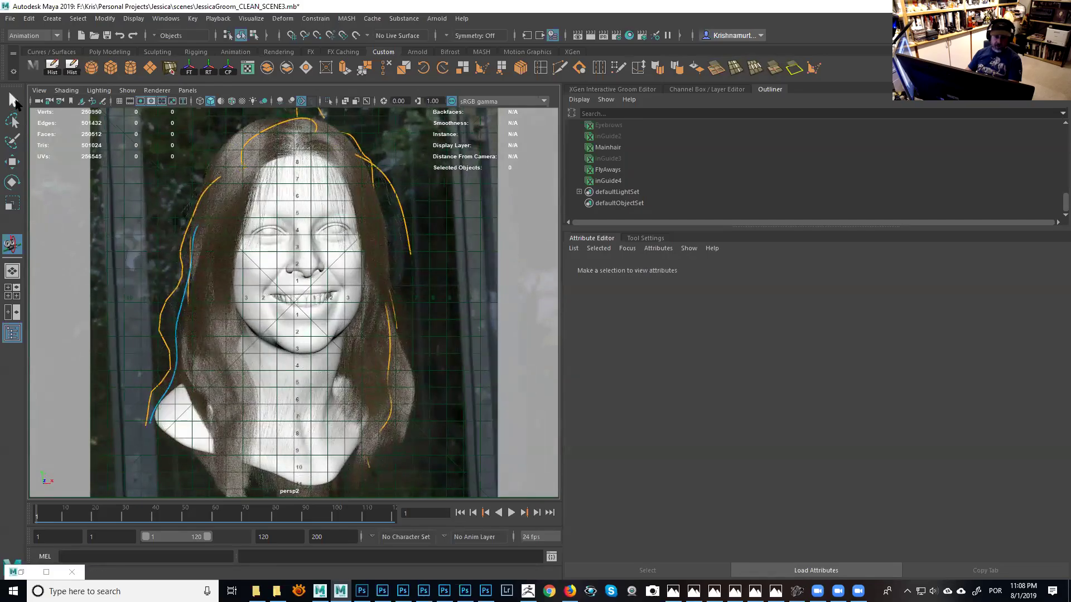
{"action": "left_click", "coordinate": [12, 101]}
Turn the view back to a three-quarter angle with the face centred on the field chart.
{"action": "left_click_drag", "start_coordinate": [234, 282], "coordinate": [244, 283], "text": "alt"}
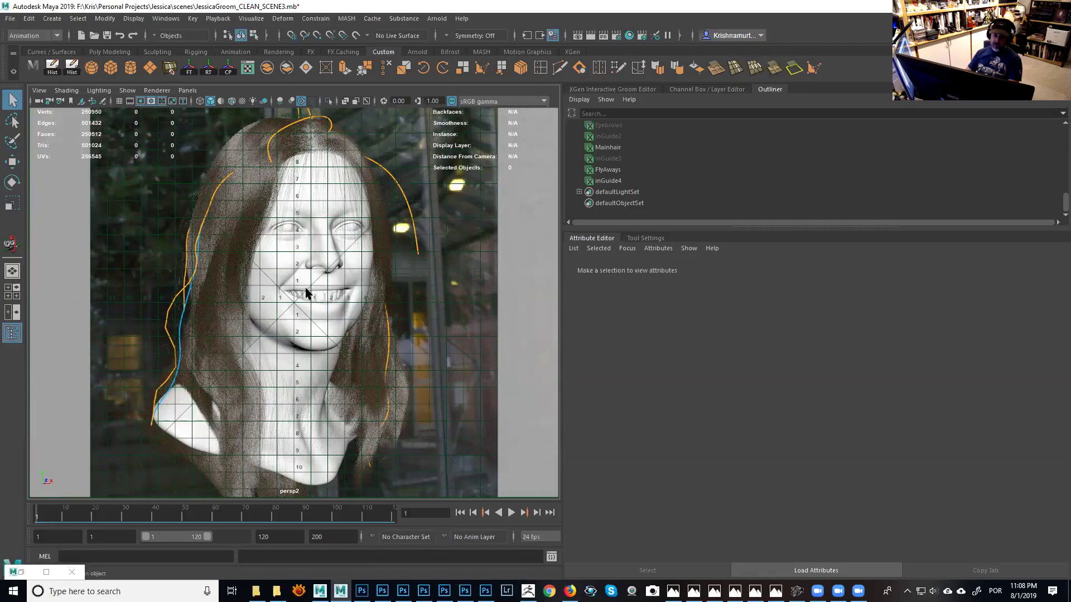
{"action": "left_click_drag", "start_coordinate": [300, 287], "coordinate": [297, 281], "text": "alt"}
{"action": "middle_click_drag", "start_coordinate": [297, 281], "coordinate": [299, 281], "text": "alt"}
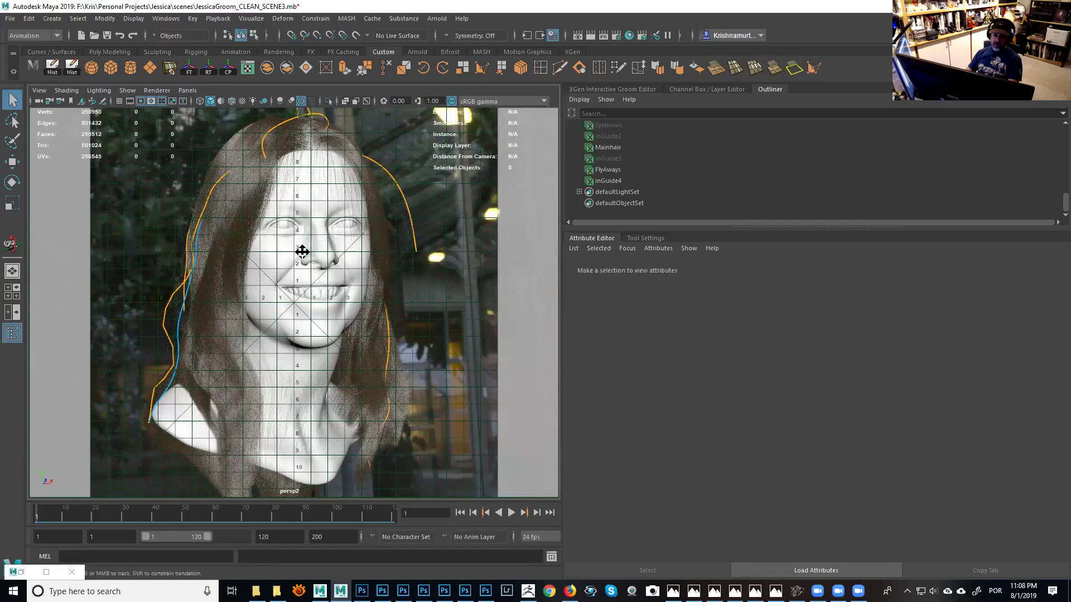
Roll the persp2 camera slightly around the bust with the Roll Tool and return to the Select tool.
{"action": "left_click", "coordinate": [39, 91]}
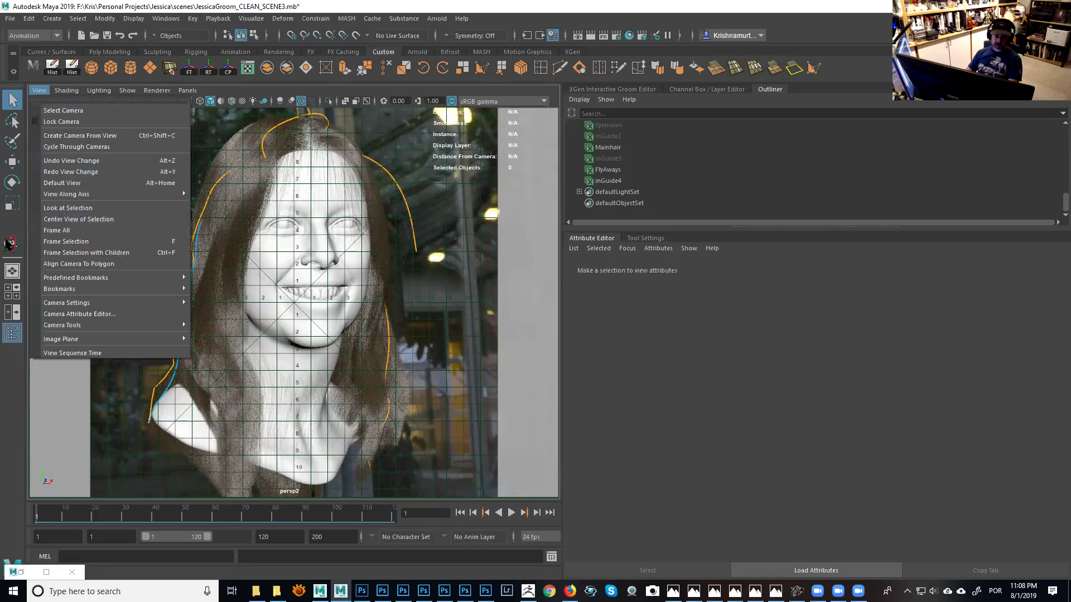
{"action": "left_click", "coordinate": [10, 243]}
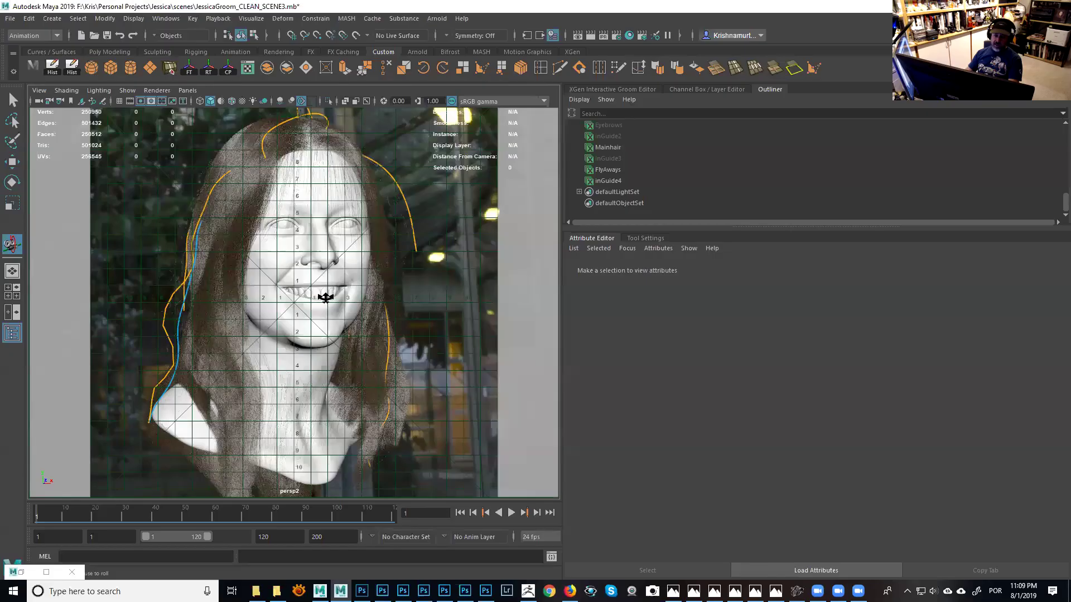
{"action": "mouse_move", "coordinate": [319, 299]}
{"action": "left_mouse_down"}
{"action": "mouse_move", "coordinate": [356, 295]}
{"action": "mouse_move", "coordinate": [321, 298]}
{"action": "left_mouse_up"}
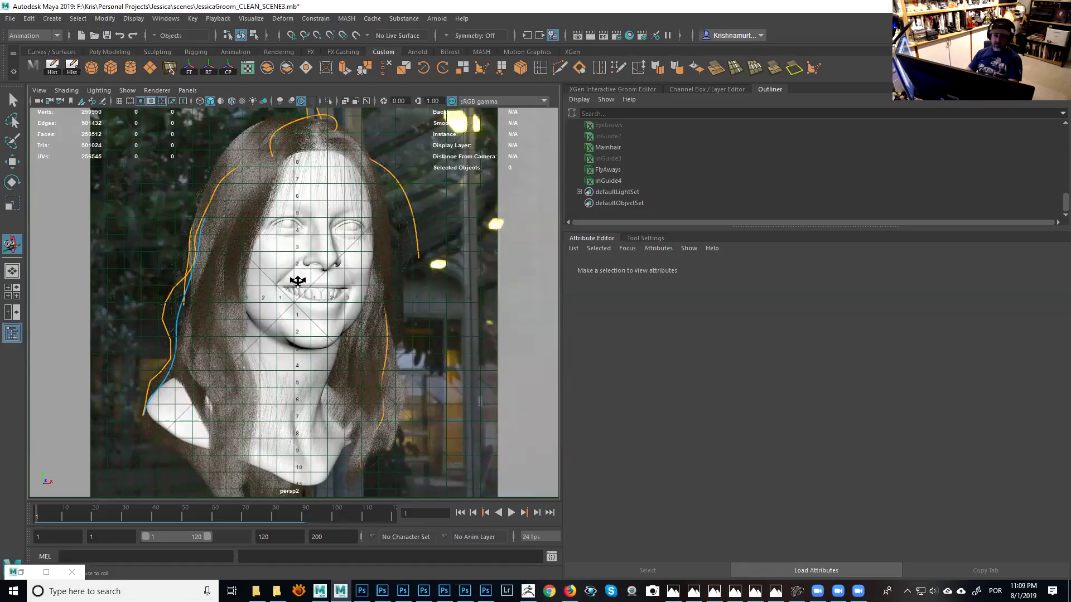
{"action": "left_click", "coordinate": [12, 100]}
Select the persp2 camera and turn off its field chart overlay.
{"action": "left_click", "coordinate": [39, 90]}
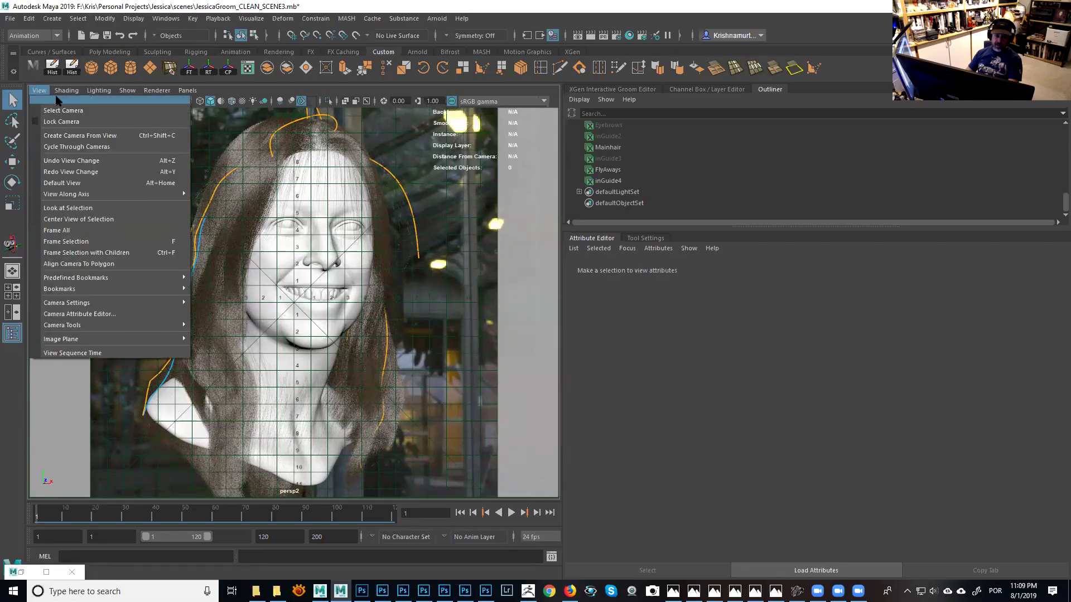
{"action": "left_click", "coordinate": [70, 110]}
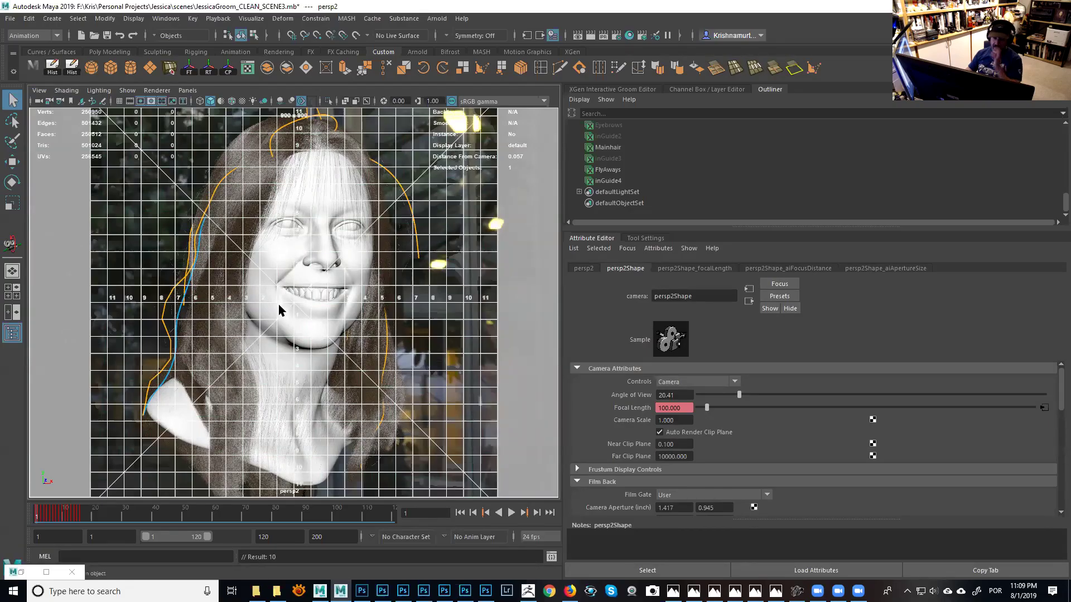
{"action": "left_click", "coordinate": [42, 94]}
{"action": "mouse_move", "coordinate": [102, 329]}
{"action": "mouse_move", "coordinate": [99, 307]}
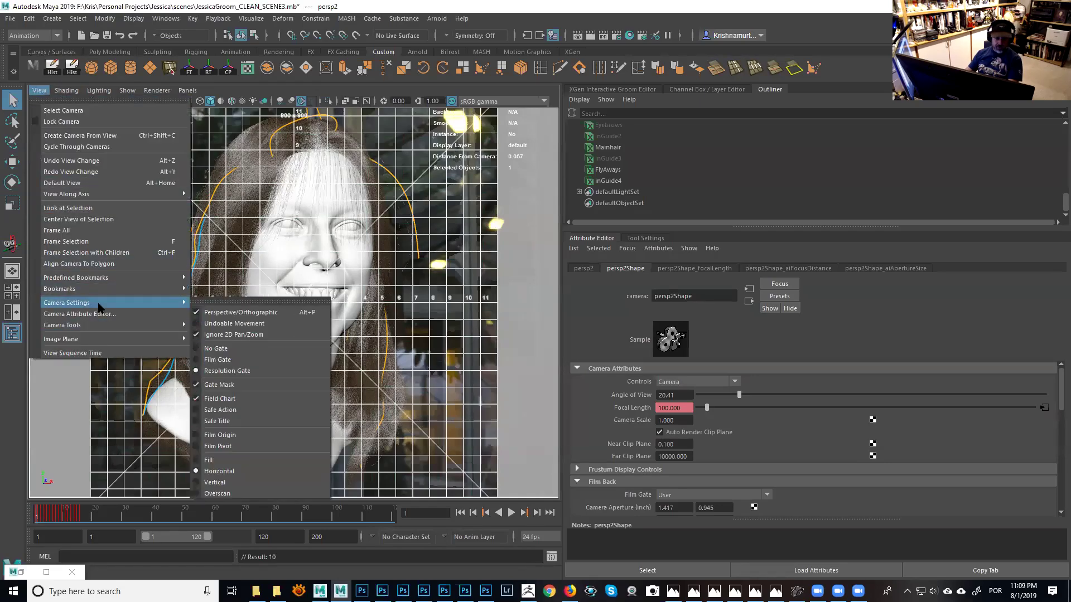
{"action": "left_click", "coordinate": [223, 399]}
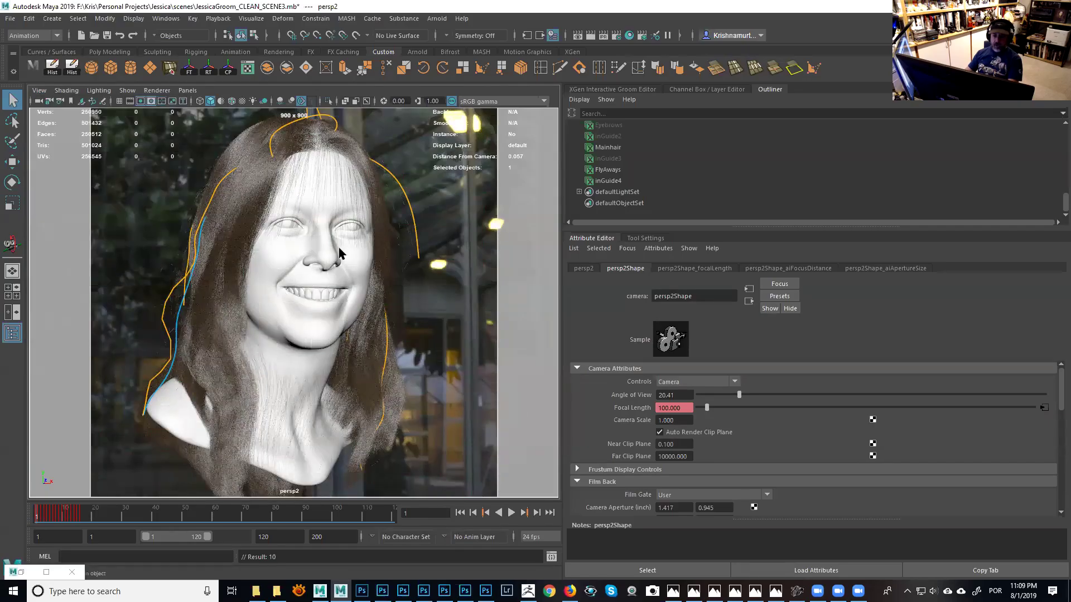
Select the Cornea_Eyeball_R mesh and frame the right eye in a close-up.
{"action": "left_click", "coordinate": [291, 228]}
{"action": "key", "text": "f"}
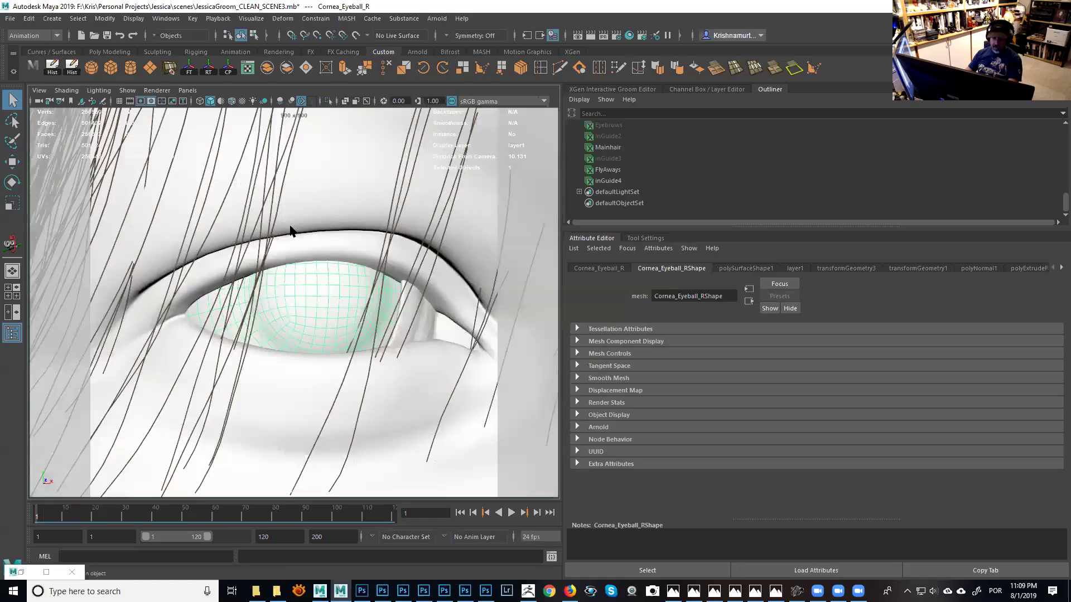
{"action": "scroll", "coordinate": [411, 286], "scroll_direction": "down", "scroll_amount": 3}
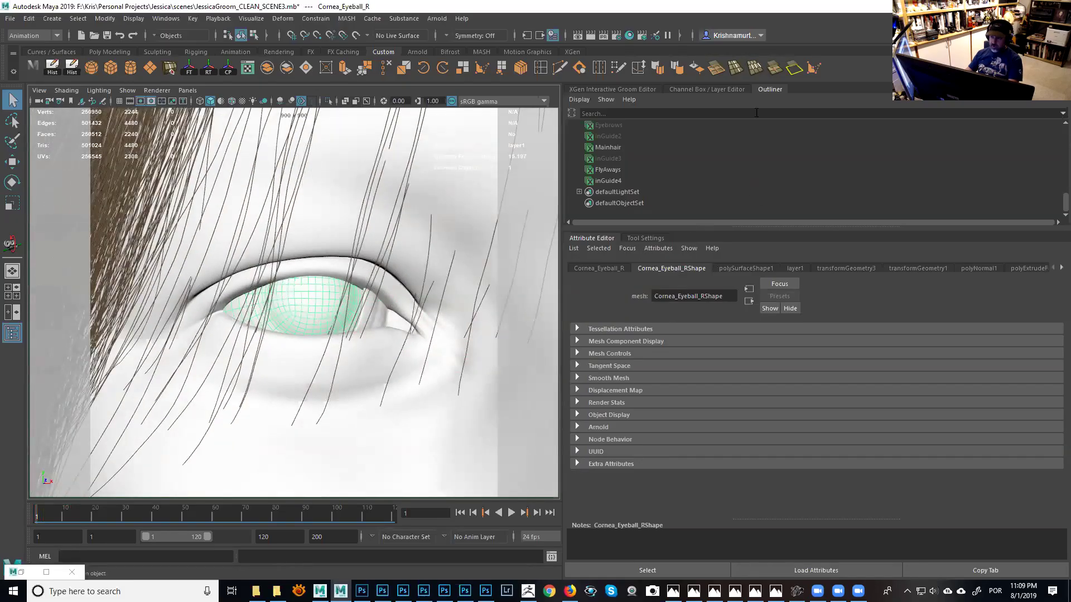
Give the object hierarchy more room and expand the EYES group to list the parts of EYE_R and EYE_L.
{"action": "left_click_drag", "start_coordinate": [736, 230], "coordinate": [761, 378]}
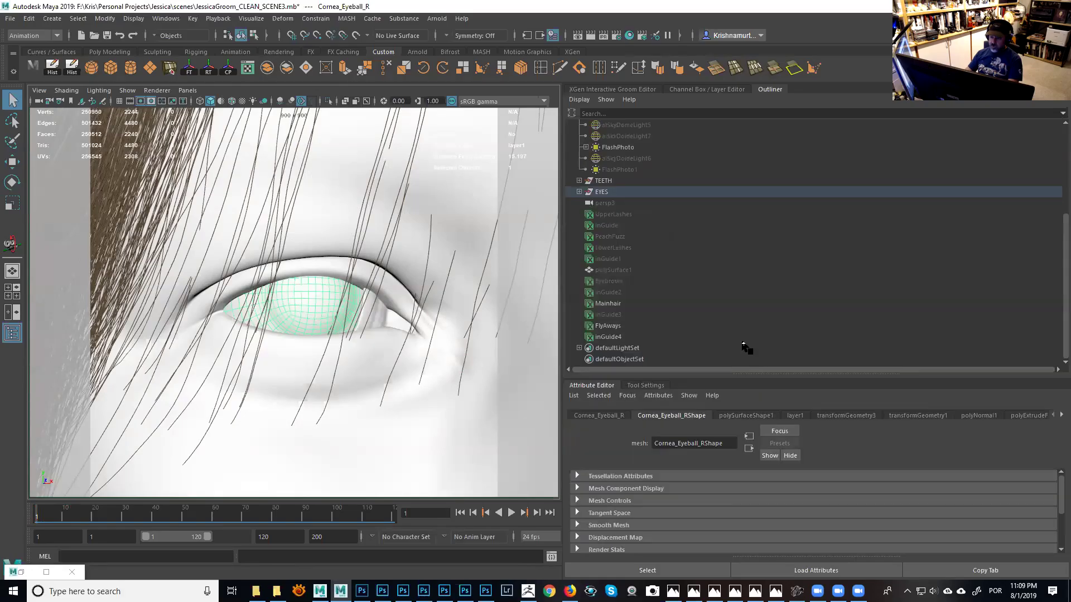
{"action": "left_click", "coordinate": [579, 191]}
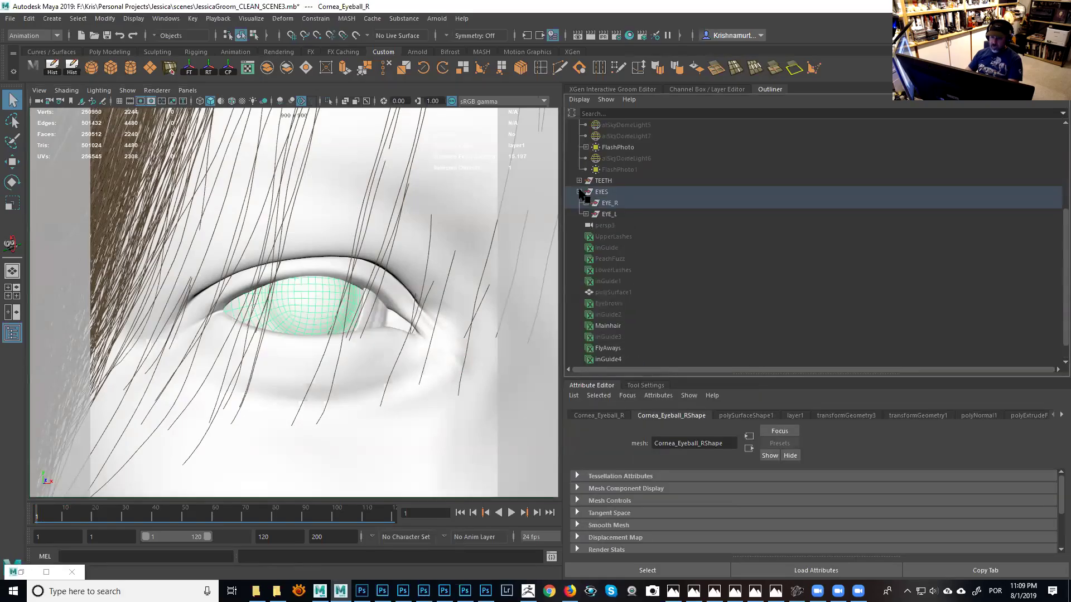
{"action": "left_click", "coordinate": [608, 203]}
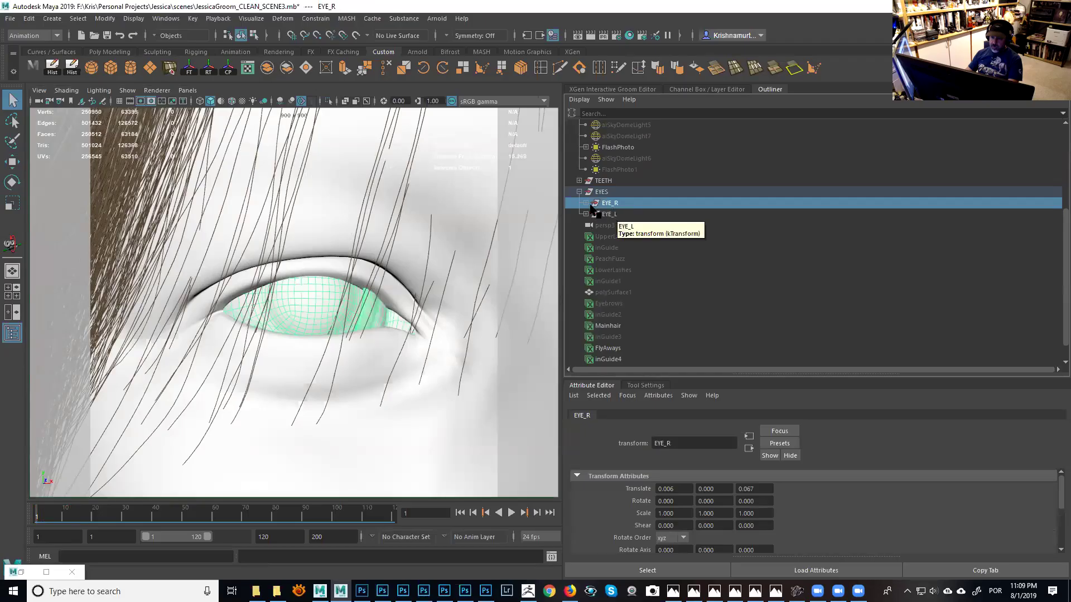
{"action": "left_click", "coordinate": [585, 203]}
{"action": "left_click", "coordinate": [585, 247]}
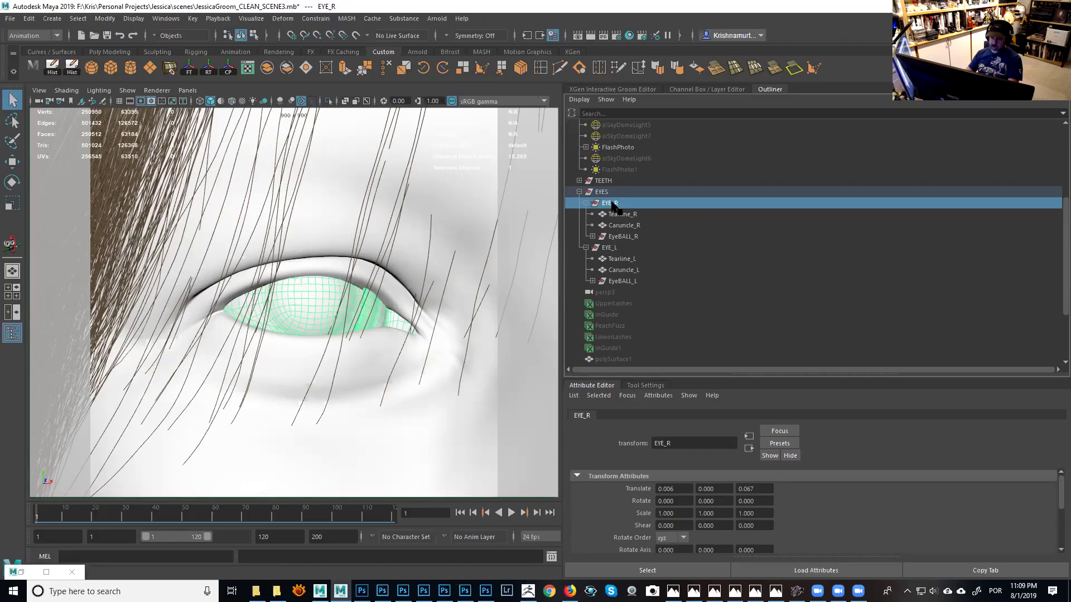
Check which geometry belongs to Caruncle_R, Tearline_R and EyeBALL_R by selecting each in turn.
{"action": "left_click_drag", "start_coordinate": [609, 205], "coordinate": [620, 224]}
{"action": "left_click", "coordinate": [622, 226]}
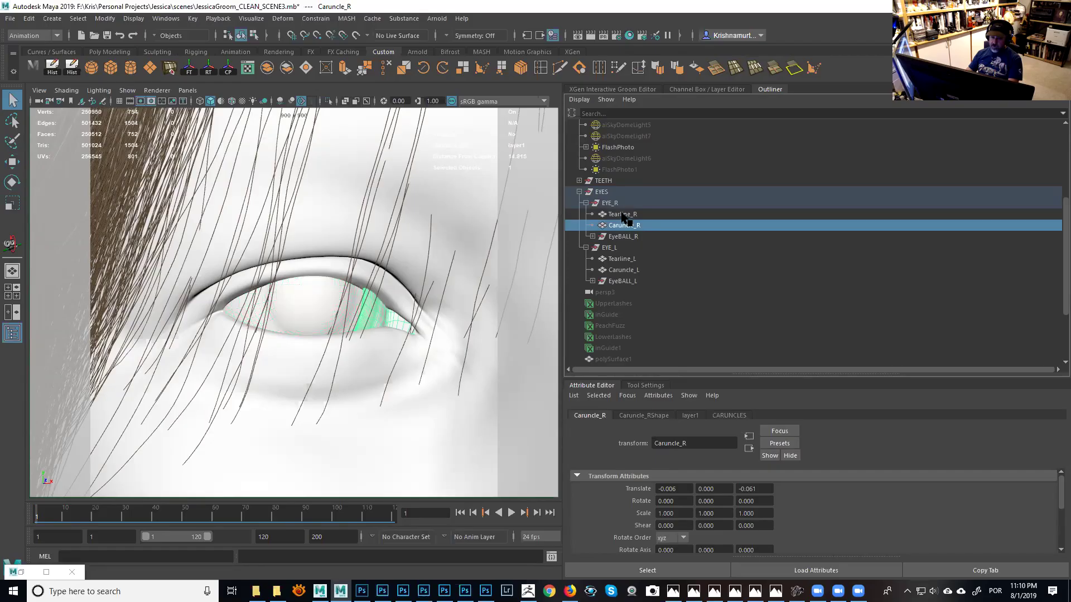
{"action": "left_click", "coordinate": [623, 214]}
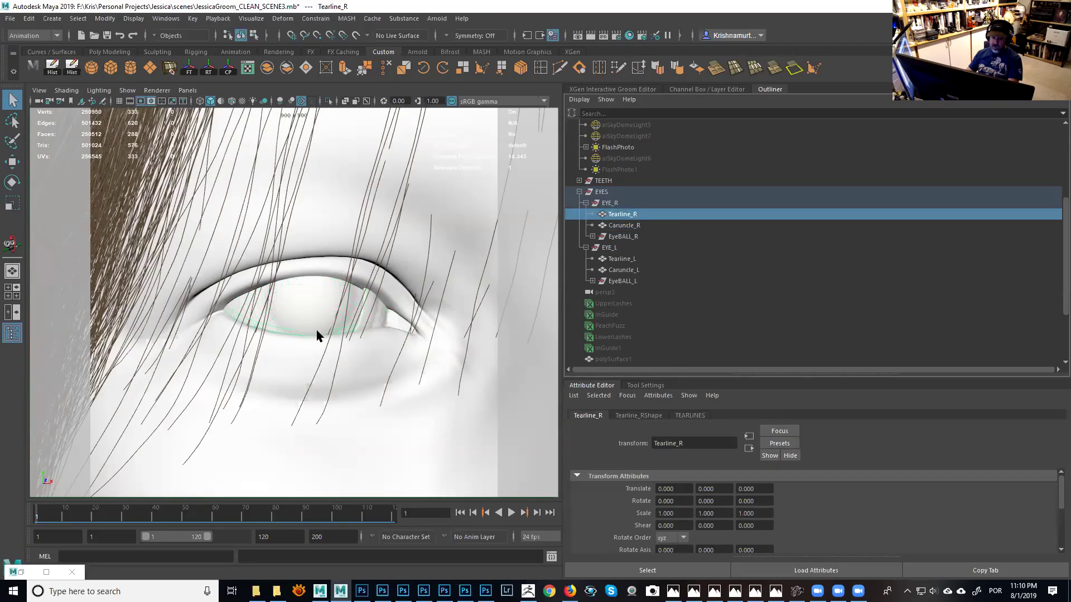
{"action": "left_click", "coordinate": [619, 226]}
{"action": "left_click", "coordinate": [618, 237]}
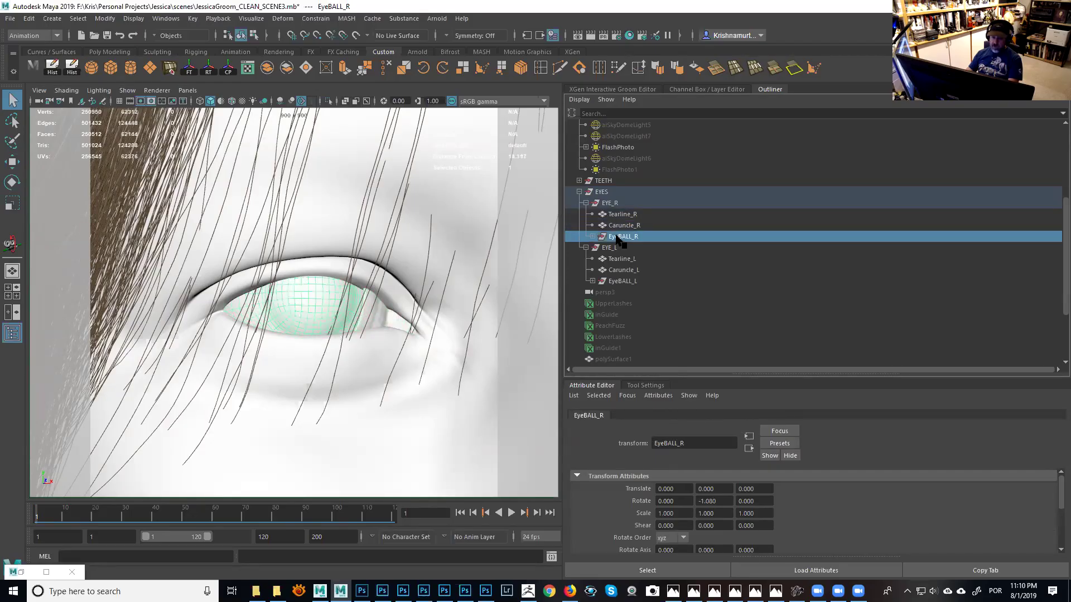
Expand EyeBALL_R and inspect its cornea, iris, pupil and lens one by one in wireframe display.
{"action": "left_click", "coordinate": [592, 237]}
{"action": "left_click", "coordinate": [634, 248]}
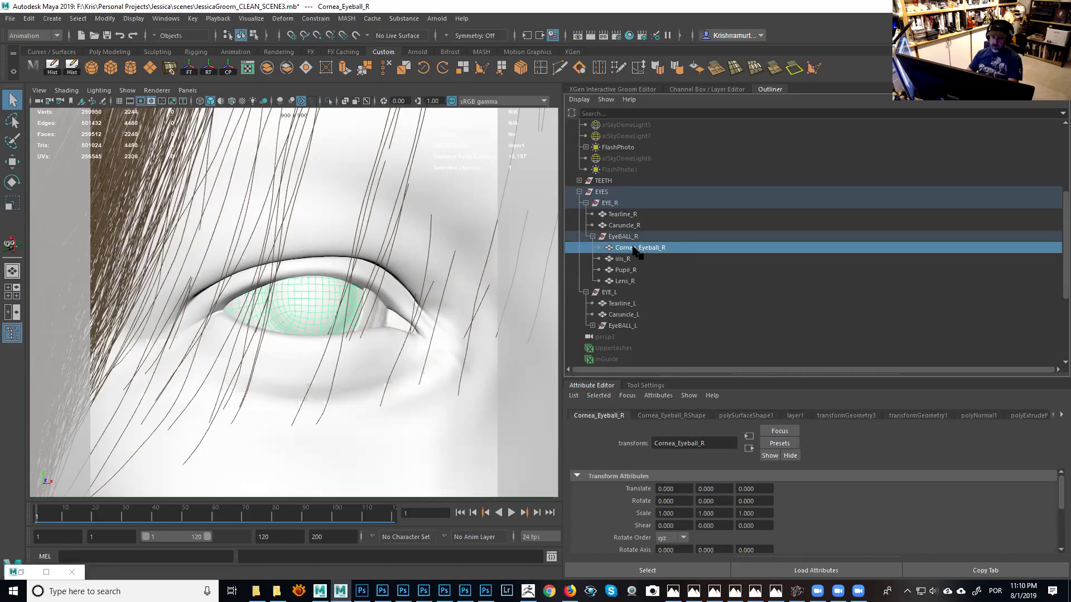
{"action": "key", "text": "ctrl+1"}
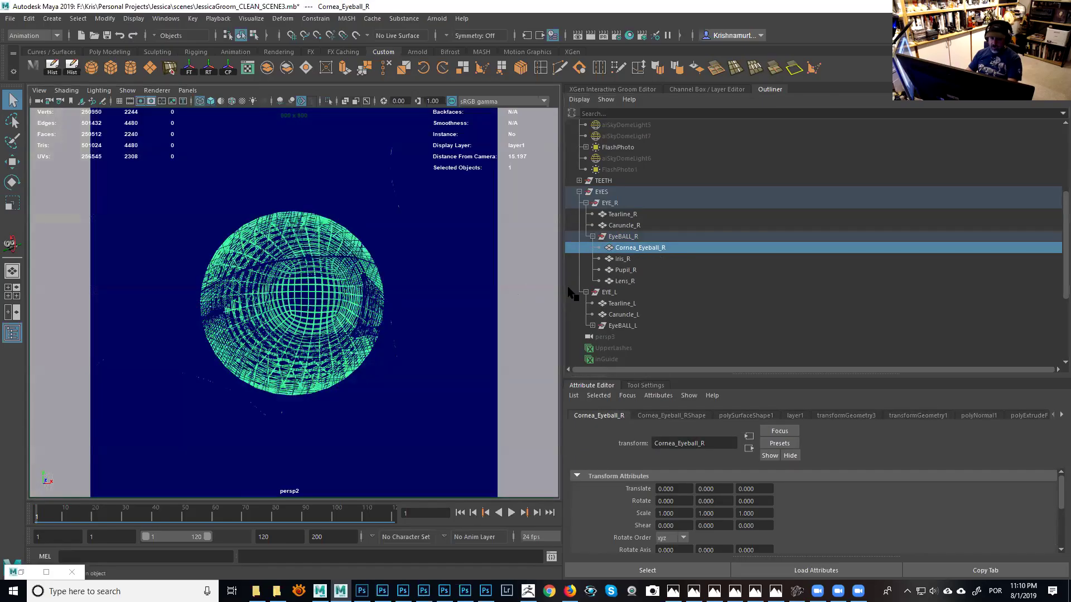
{"action": "left_click", "coordinate": [620, 260]}
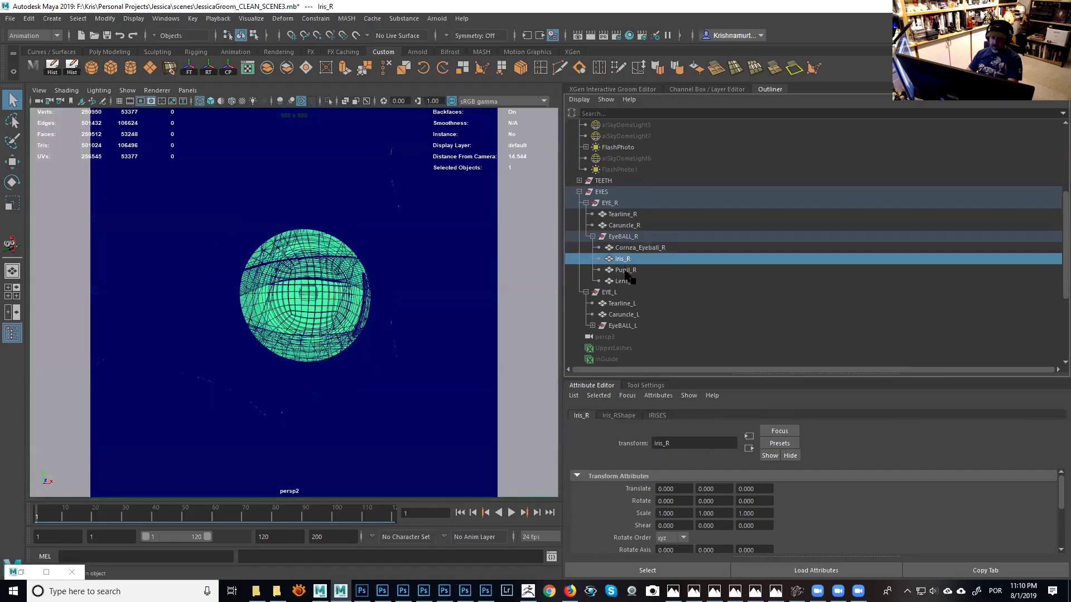
{"action": "left_click", "coordinate": [623, 270]}
{"action": "left_click", "coordinate": [624, 282]}
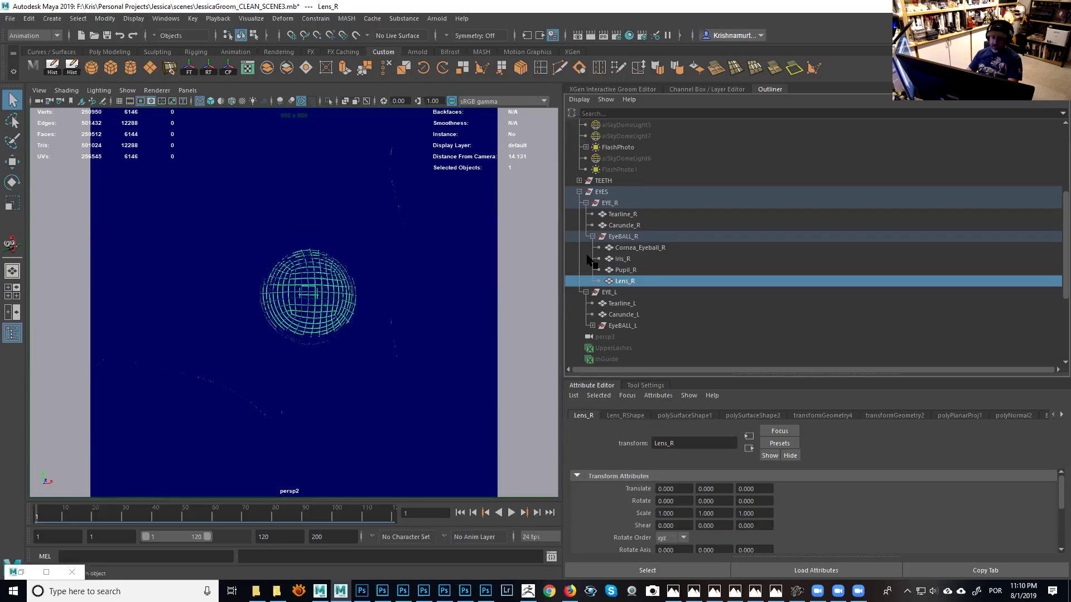
Isolate the EyeBALL_R group in shaded display, activate the Rotate tool and frame the eyeball from slightly above.
{"action": "left_click", "coordinate": [618, 238]}
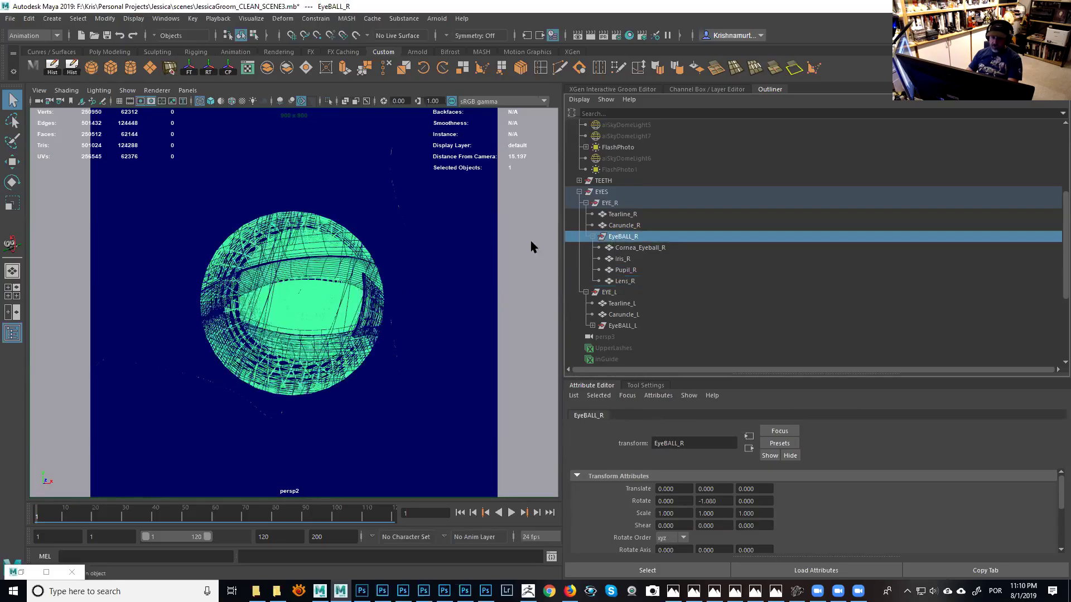
{"action": "key", "text": "5"}
{"action": "key", "text": "e"}
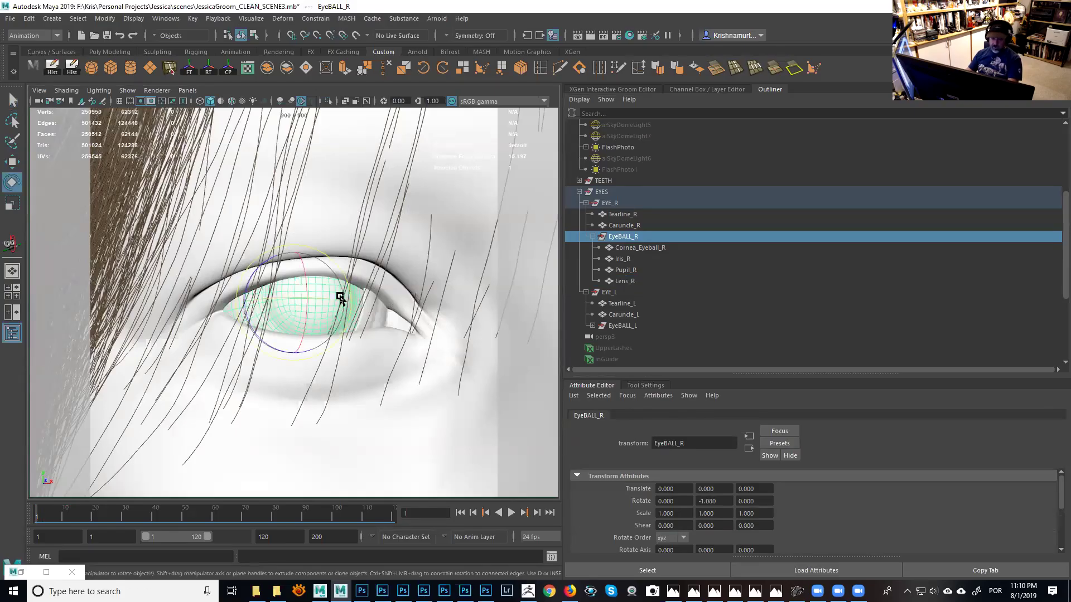
{"action": "right_click_drag", "start_coordinate": [400, 306], "coordinate": [254, 249], "text": "alt"}
{"action": "left_click_drag", "start_coordinate": [535, 263], "coordinate": [435, 322], "text": "alt"}
{"action": "key", "text": "ctrl+1"}
{"action": "key", "text": "f"}
{"action": "right_click_drag", "start_coordinate": [435, 321], "coordinate": [353, 311], "text": "alt"}
{"action": "left_click_drag", "start_coordinate": [368, 301], "coordinate": [346, 268], "text": "alt"}
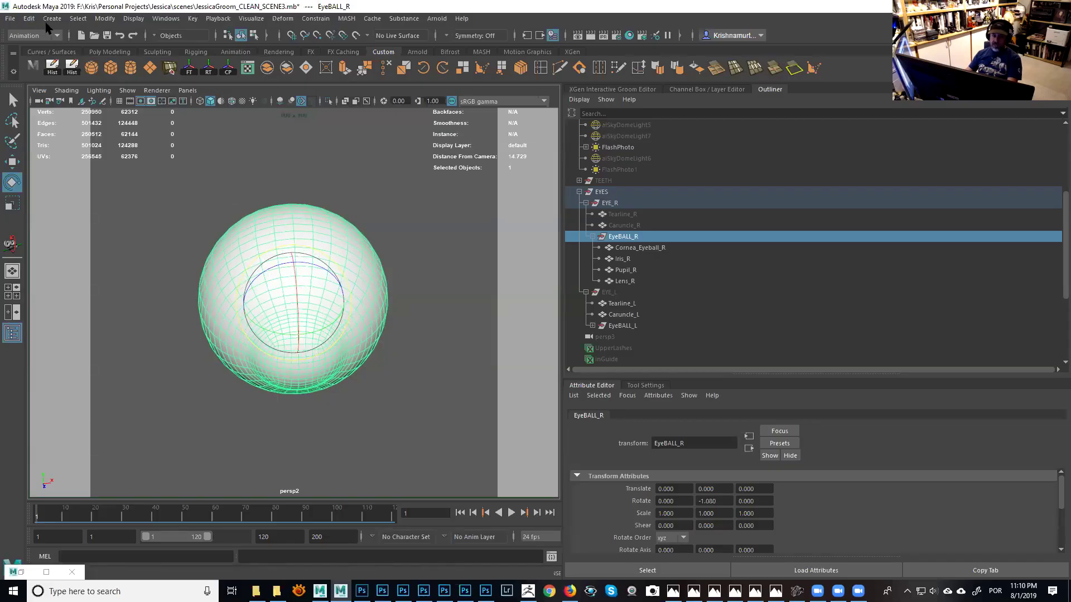
Center the pivot of the EyeBALL_R group and check it from above.
{"action": "left_click", "coordinate": [609, 240]}
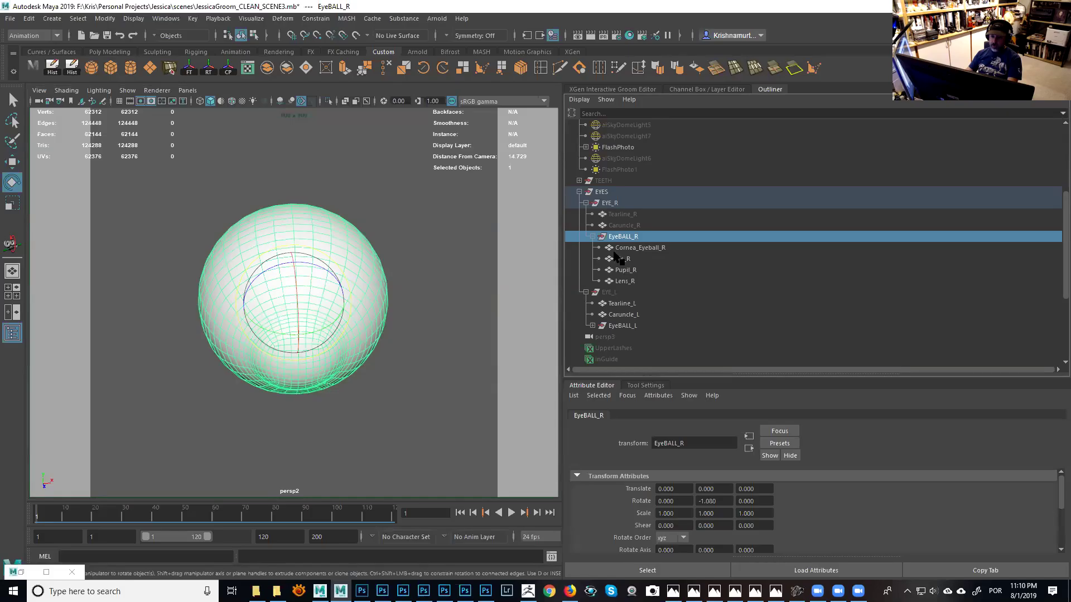
{"action": "left_click", "coordinate": [29, 19]}
{"action": "left_click", "coordinate": [29, 18]}
{"action": "left_click", "coordinate": [105, 18]}
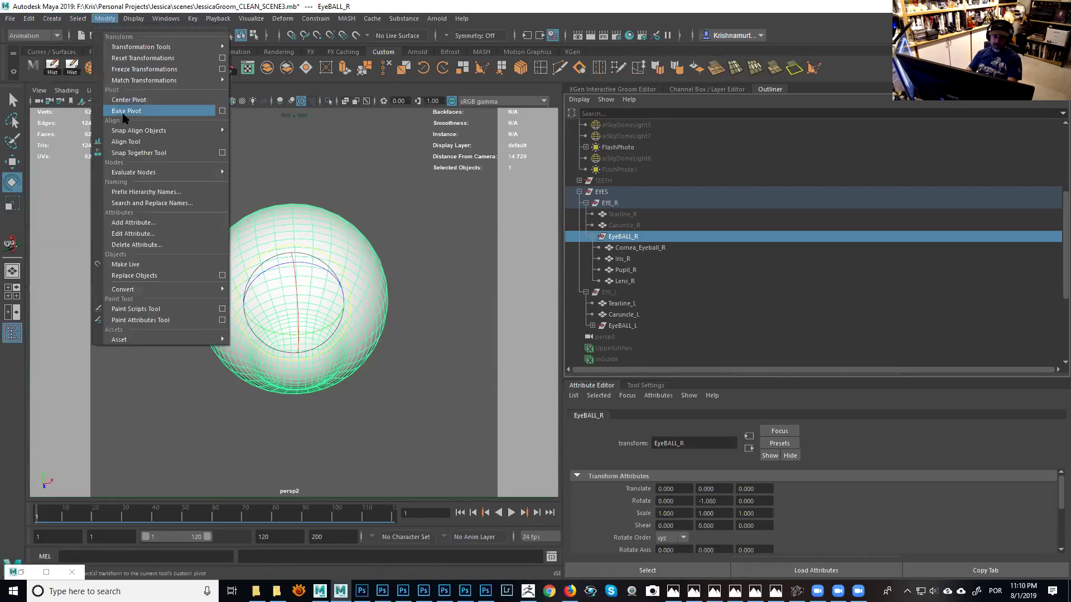
{"action": "left_click", "coordinate": [134, 104]}
{"action": "left_click_drag", "start_coordinate": [317, 288], "coordinate": [295, 389], "text": "alt"}
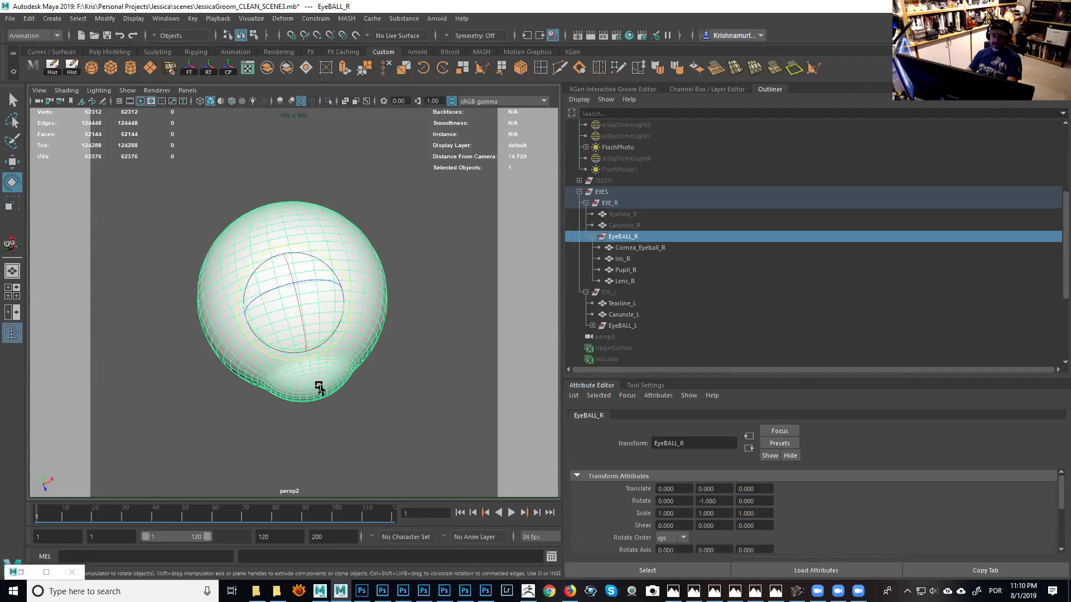
Frame the eyeball in the front and side views, then show the side view alone in wireframe.
{"action": "key", "text": "space"}
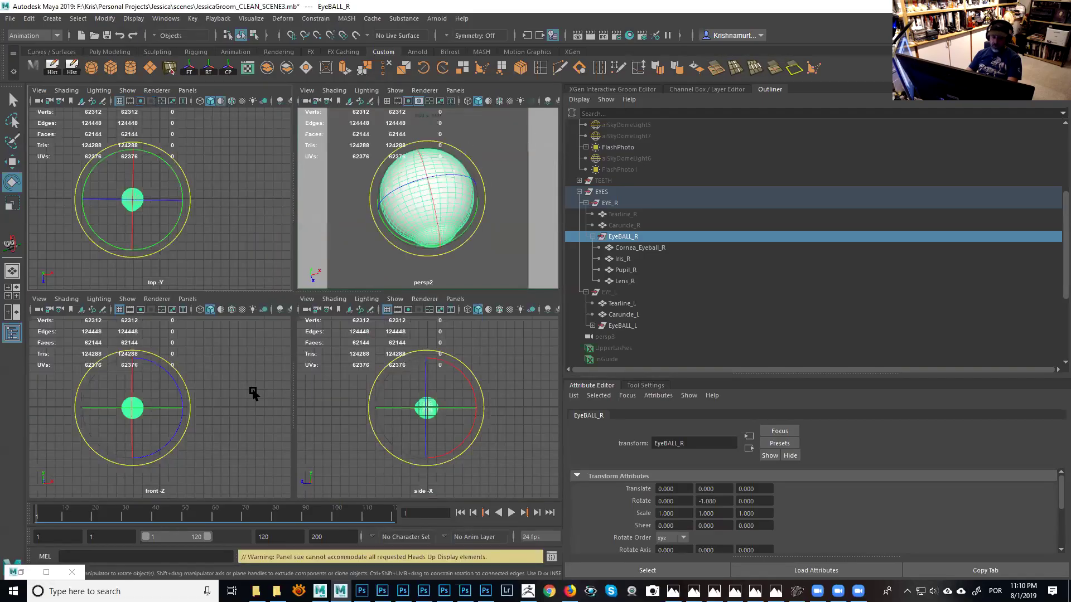
{"action": "key", "text": "f"}
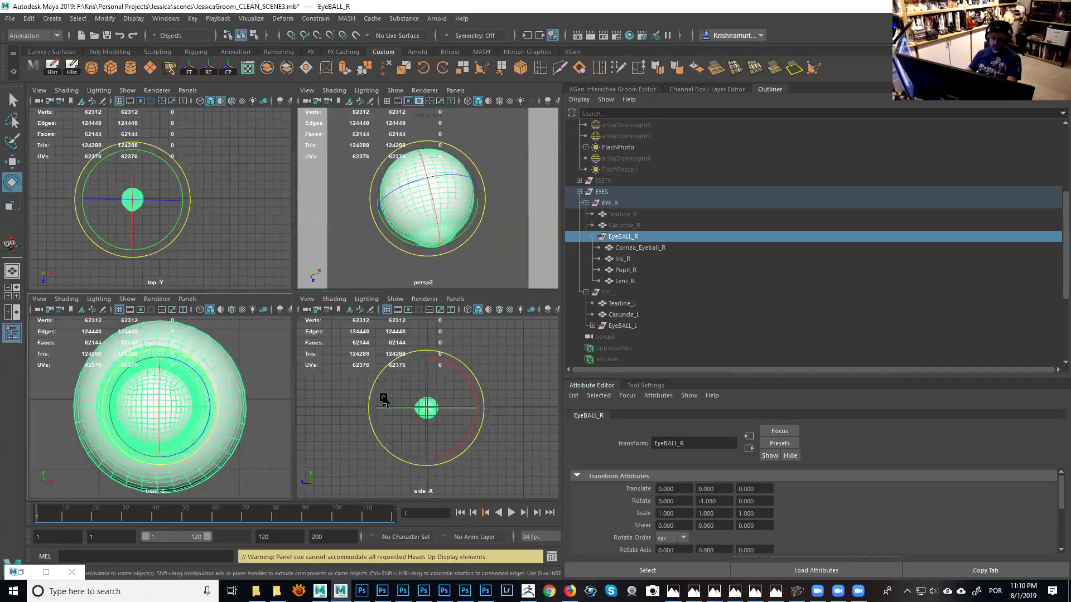
{"action": "key", "text": "f"}
{"action": "key", "text": "space"}
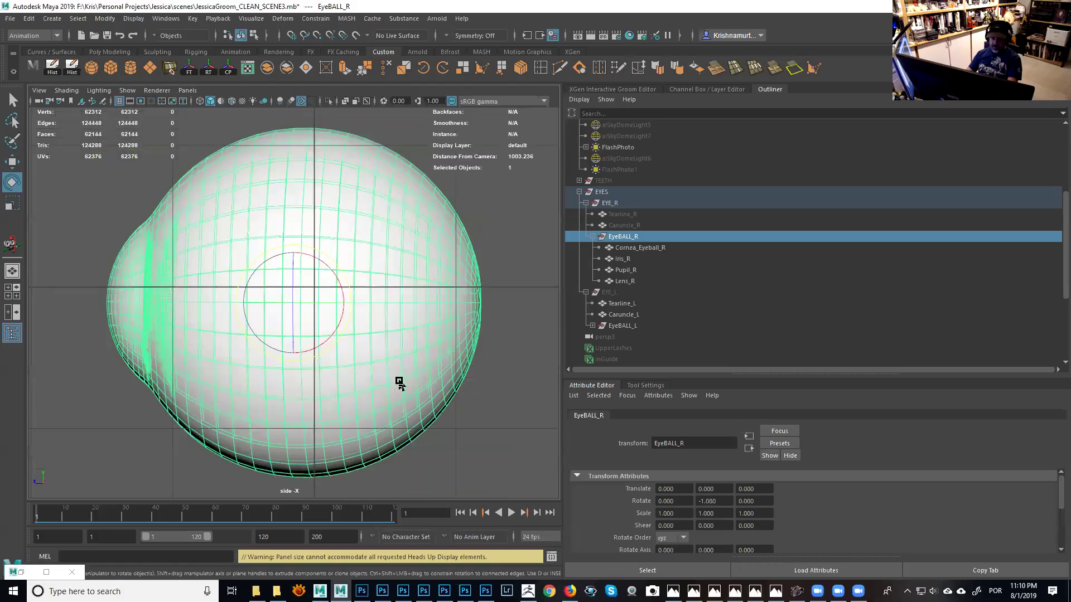
{"action": "scroll", "coordinate": [370, 358], "scroll_direction": "up", "scroll_amount": 3}
{"action": "scroll", "coordinate": [382, 374], "scroll_direction": "down", "scroll_amount": 2}
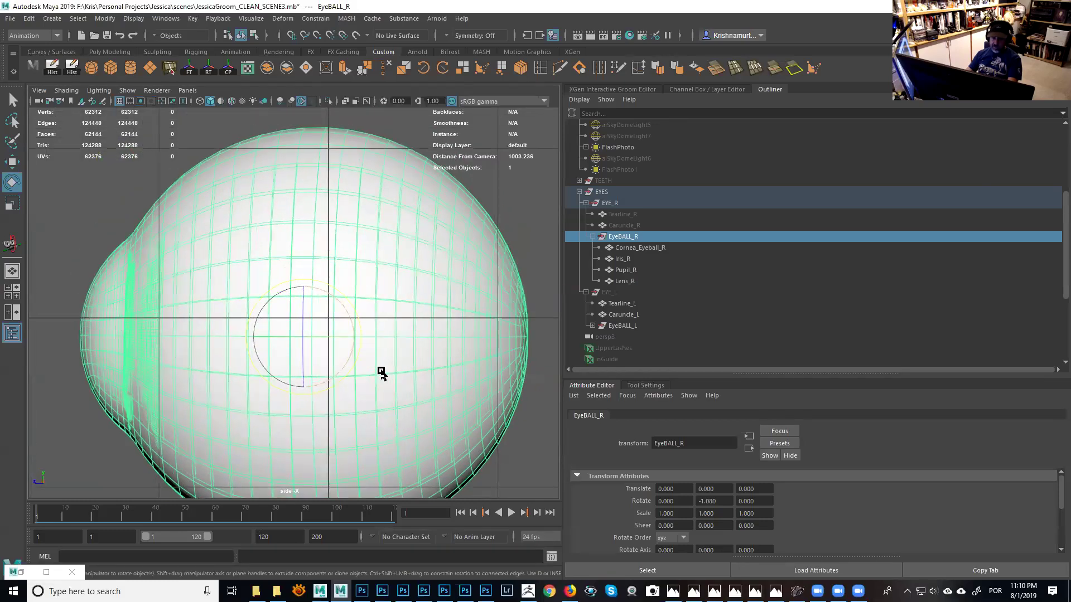
{"action": "key", "text": "4"}
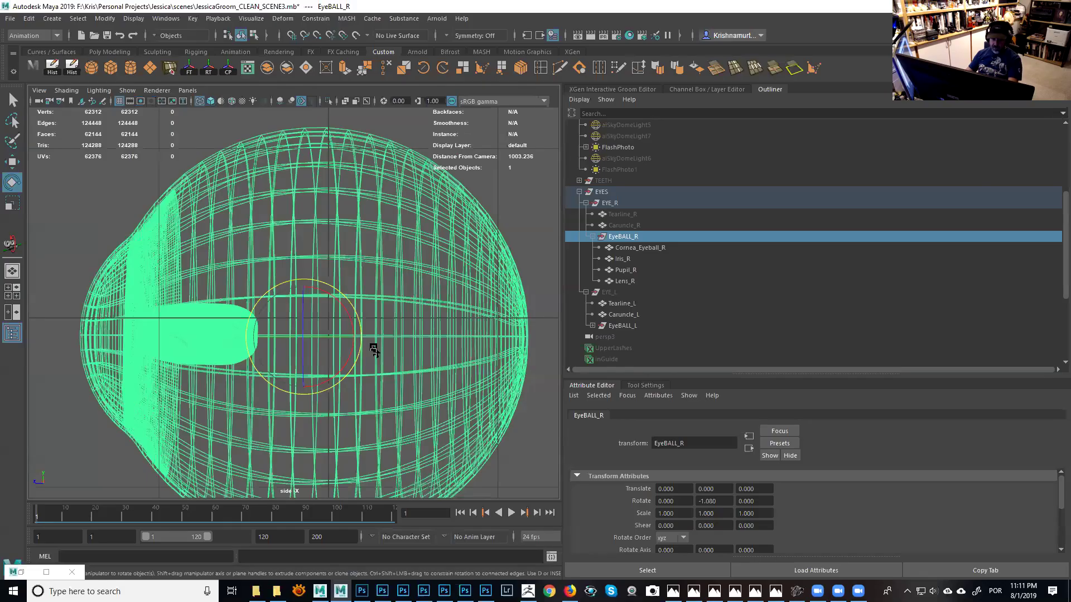
Shift the EyeBALL_R pivot slightly backward along the depth axis toward the eyeball's center in the side view.
{"action": "key", "text": "w"}
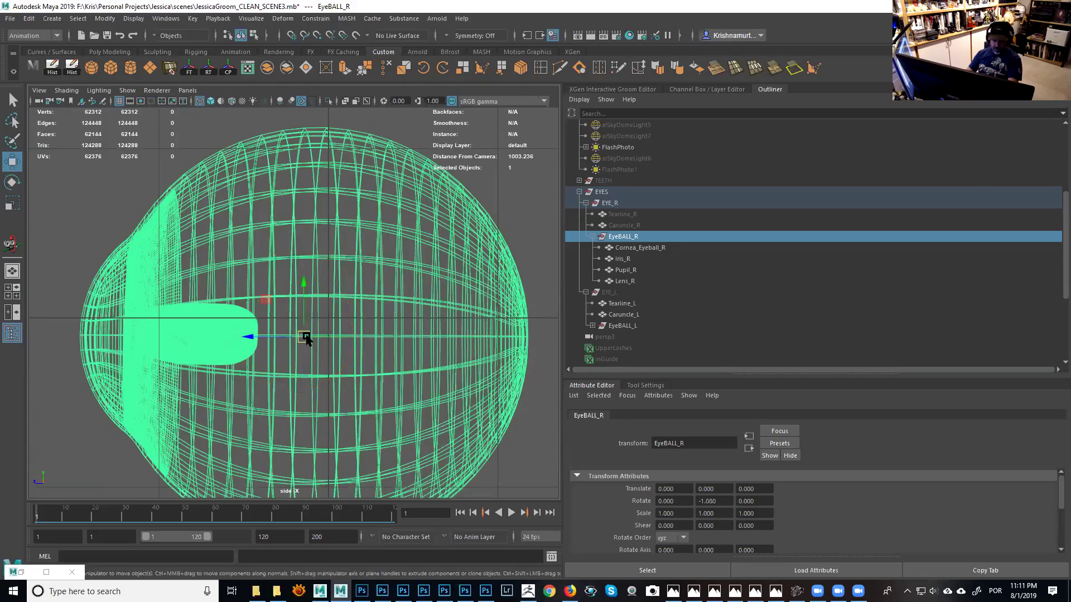
{"action": "left_click_drag", "start_coordinate": [280, 337], "coordinate": [283, 337]}
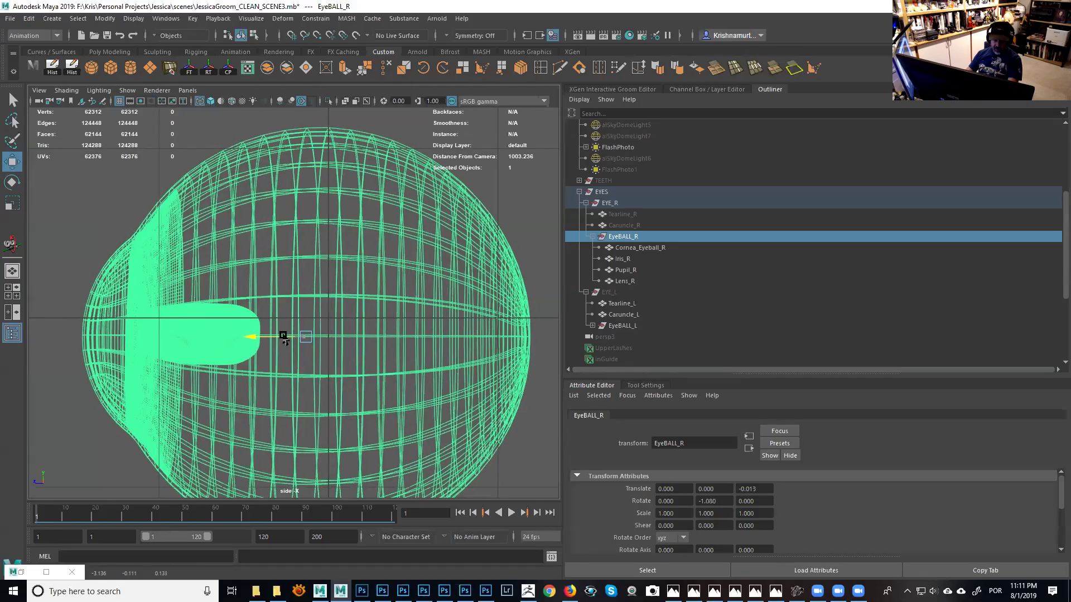
{"action": "key", "text": "ctrl+z"}
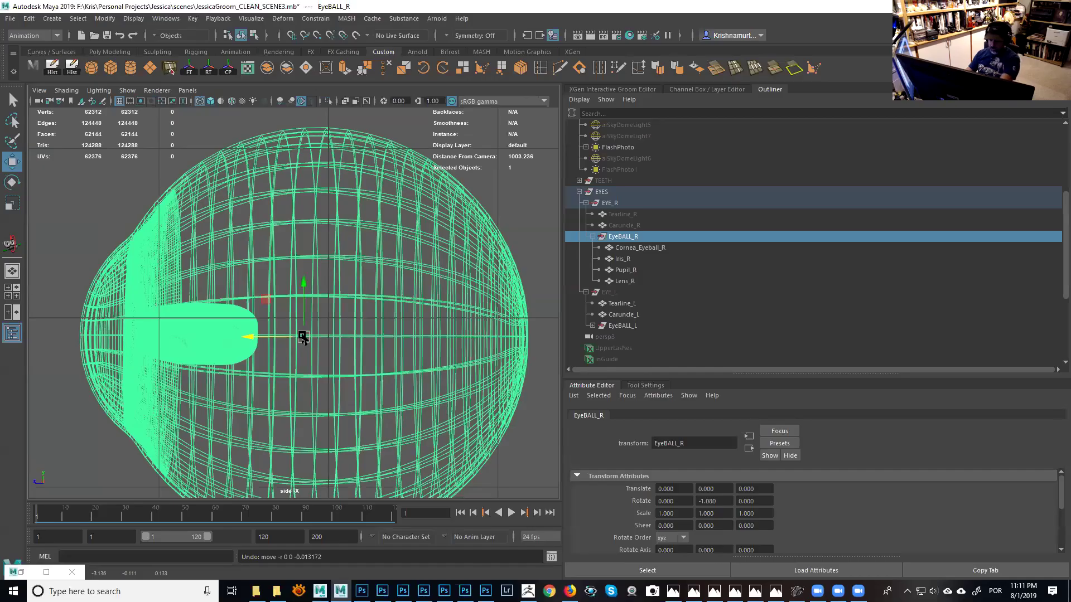
{"action": "key", "text": "d"}
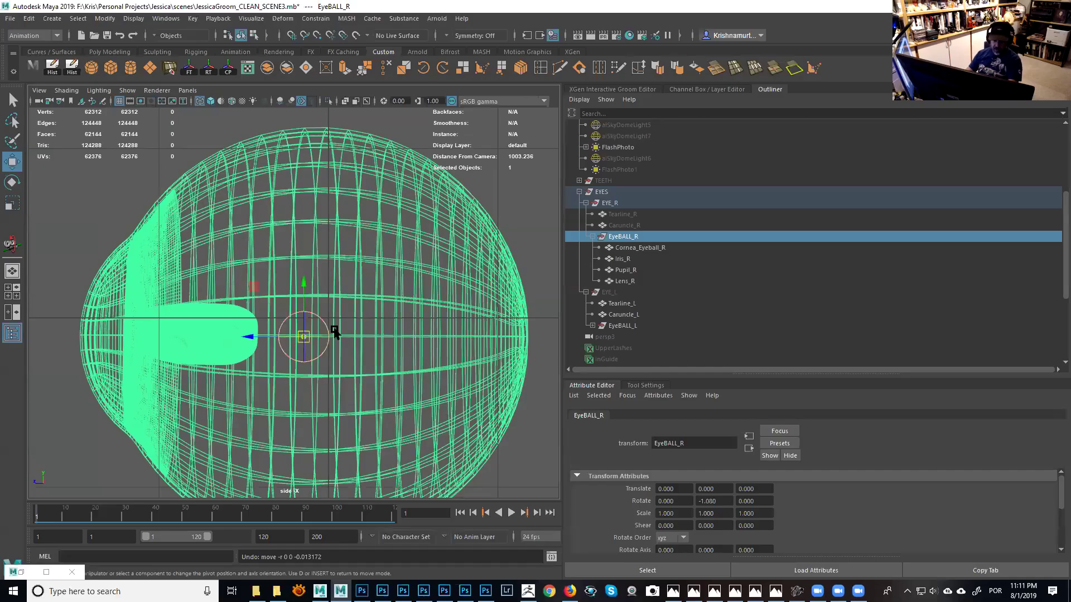
{"action": "scroll", "coordinate": [310, 320], "scroll_direction": "down", "scroll_amount": 3}
{"action": "scroll", "coordinate": [323, 329], "scroll_direction": "up", "scroll_amount": 3}
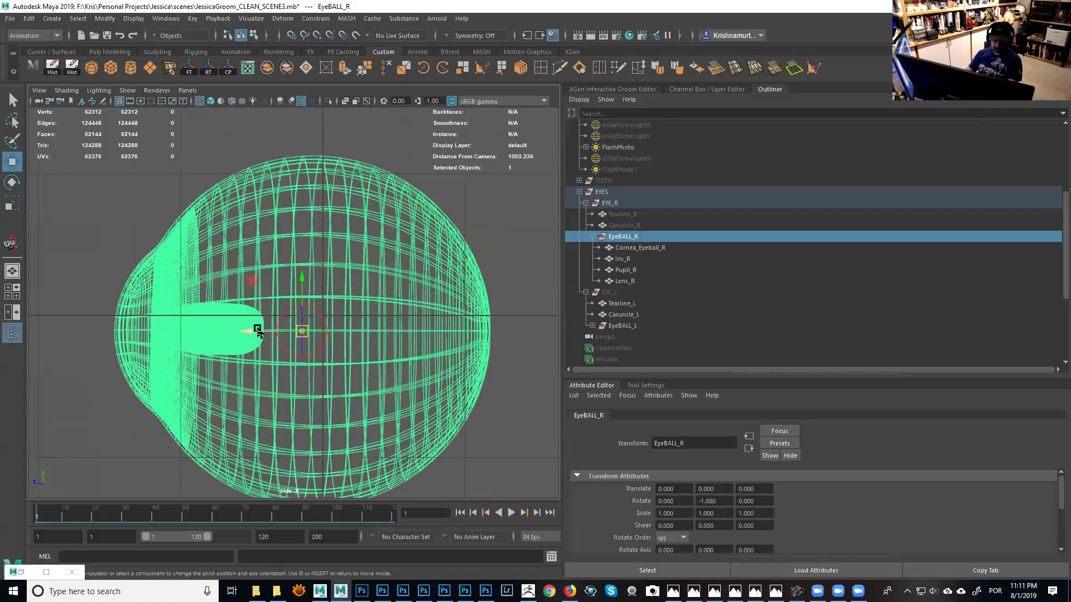
{"action": "left_click_drag", "start_coordinate": [260, 331], "coordinate": [265, 333]}
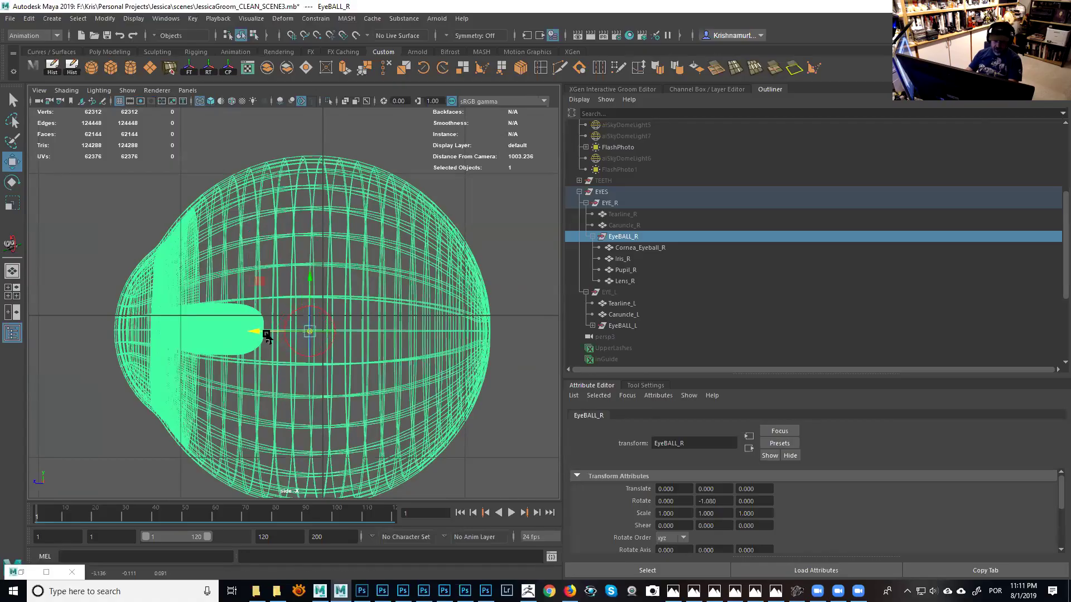
Fine-tune the EyeBALL_R pivot in the top view so it sits on the crossing of the eyeball's central edges.
{"action": "key", "text": "space"}
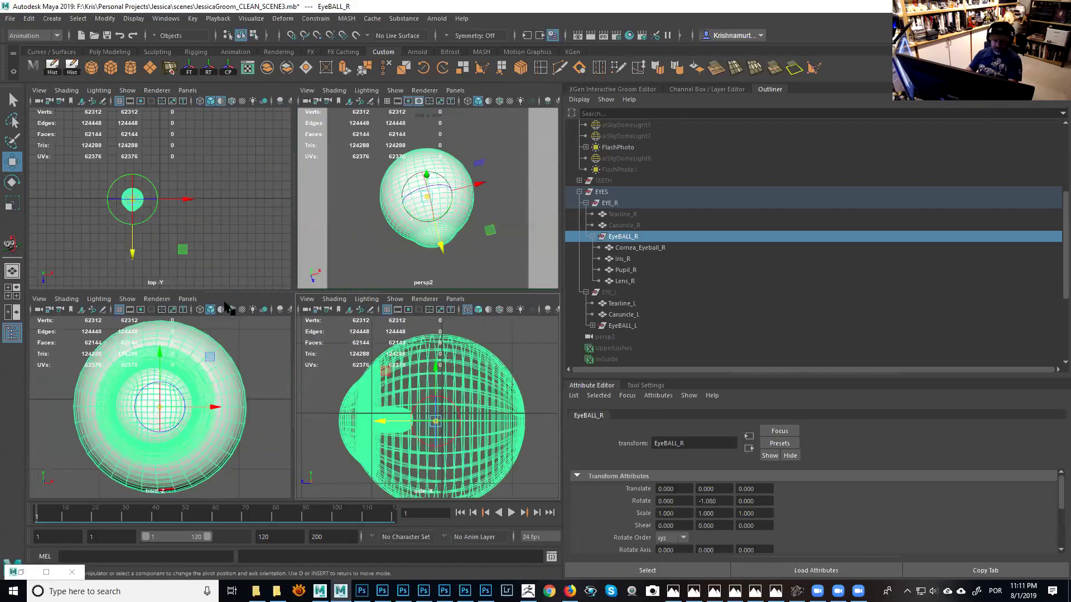
{"action": "key", "text": "space"}
{"action": "key", "text": "space"}
{"action": "right_click_drag", "start_coordinate": [281, 303], "coordinate": [432, 388], "text": "alt"}
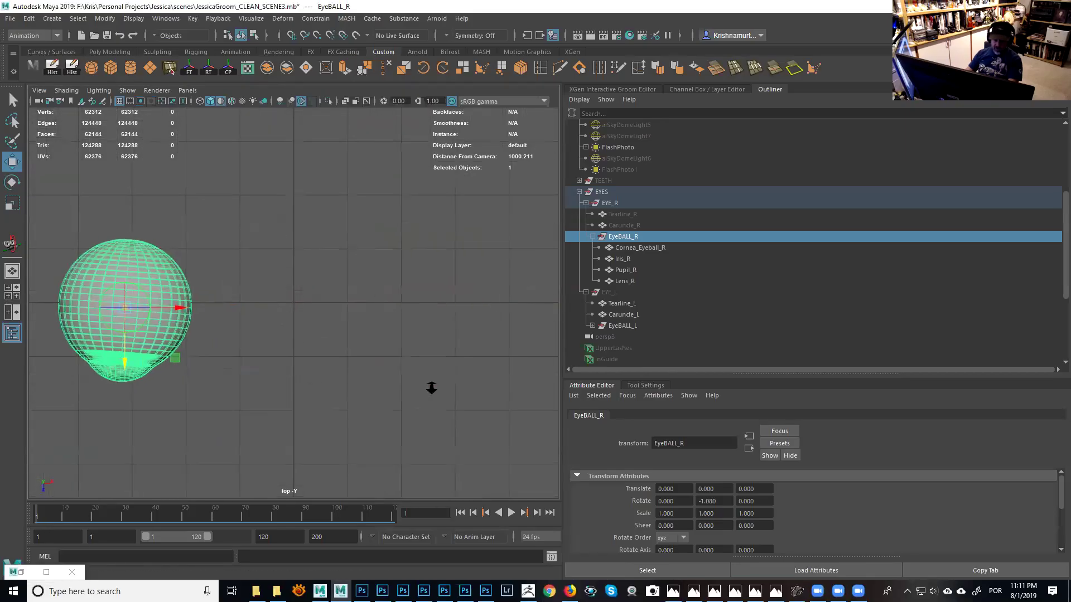
{"action": "middle_click_drag", "start_coordinate": [149, 289], "coordinate": [273, 306], "text": "alt"}
{"action": "right_click_drag", "start_coordinate": [273, 306], "coordinate": [391, 390], "text": "alt"}
{"action": "middle_click_drag", "start_coordinate": [200, 339], "coordinate": [329, 297], "text": "alt"}
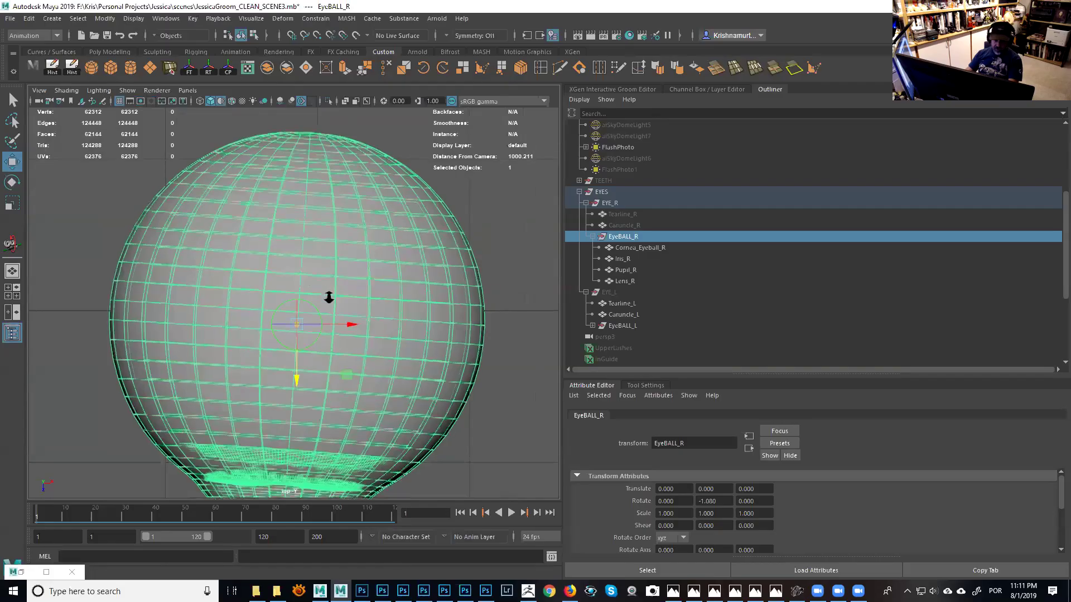
{"action": "right_click_drag", "start_coordinate": [329, 297], "coordinate": [354, 327], "text": "alt"}
{"action": "key", "text": "d"}
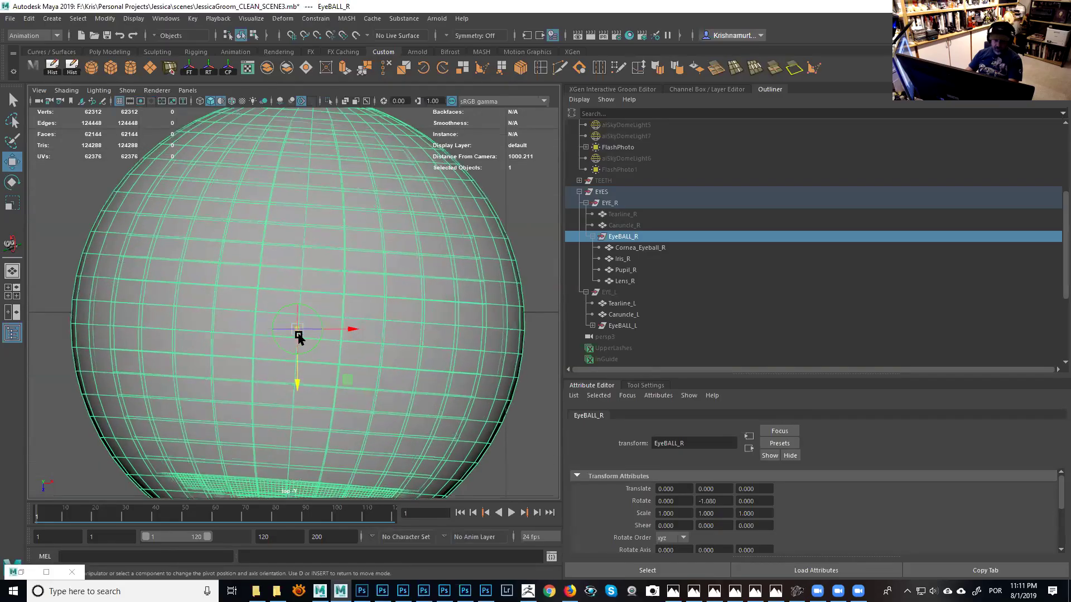
{"action": "left_click_drag", "start_coordinate": [302, 330], "coordinate": [302, 322]}
Examine the EyeBALL_R pivot up close from above against the surrounding mesh edges and the whole eyeball outline.
{"action": "right_click_drag", "start_coordinate": [302, 322], "coordinate": [401, 389], "text": "alt"}
{"action": "right_click_drag", "start_coordinate": [344, 348], "coordinate": [331, 366], "text": "alt"}
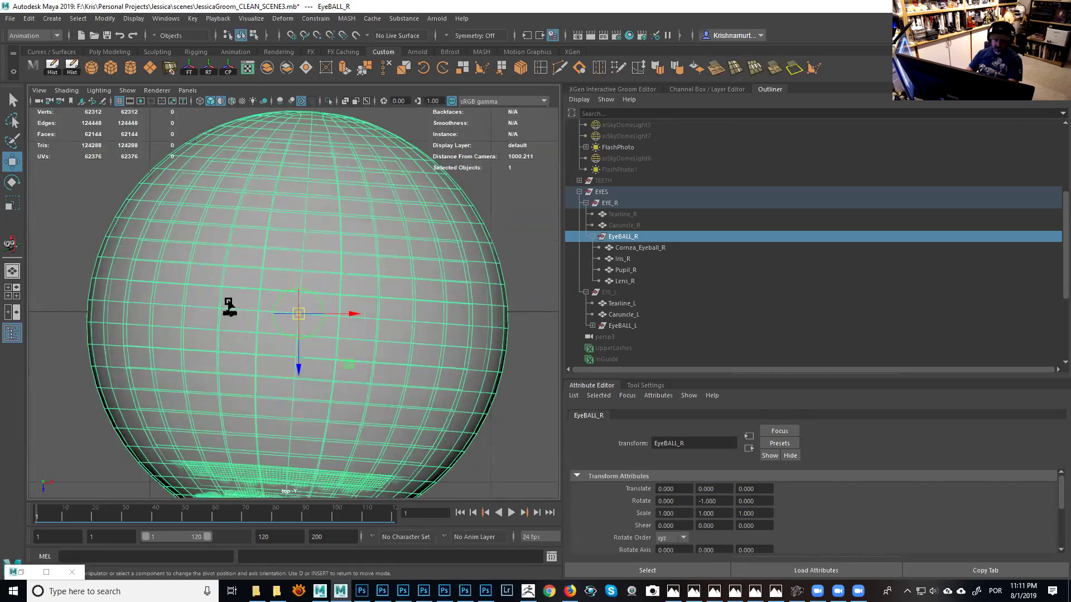
{"action": "middle_click_drag", "start_coordinate": [349, 327], "coordinate": [340, 299], "text": "alt"}
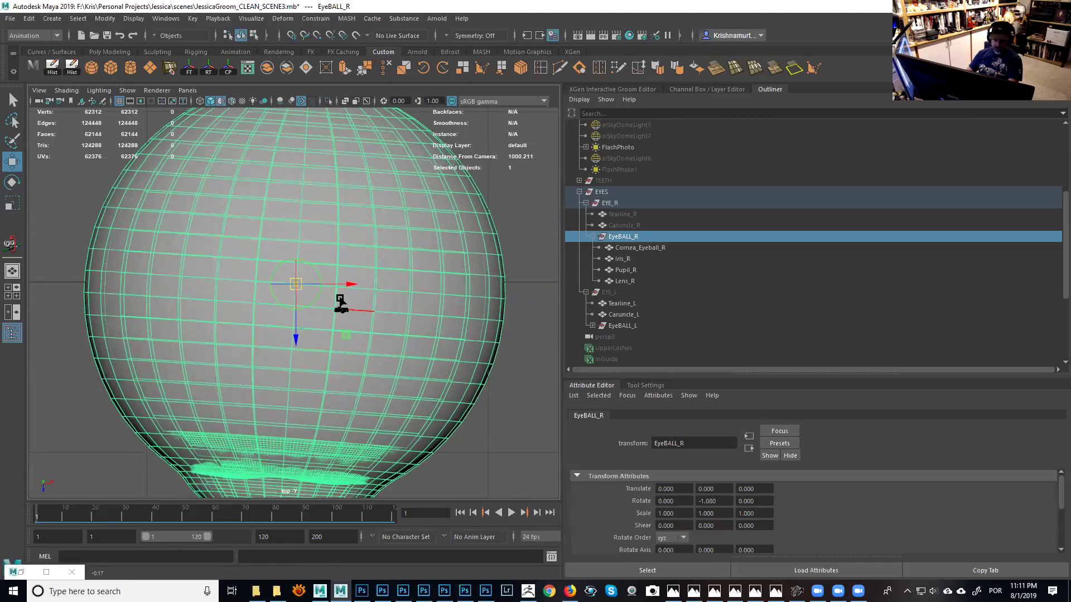
{"action": "right_click_drag", "start_coordinate": [339, 299], "coordinate": [513, 357], "text": "alt"}
{"action": "middle_click_drag", "start_coordinate": [298, 240], "coordinate": [321, 271], "text": "alt"}
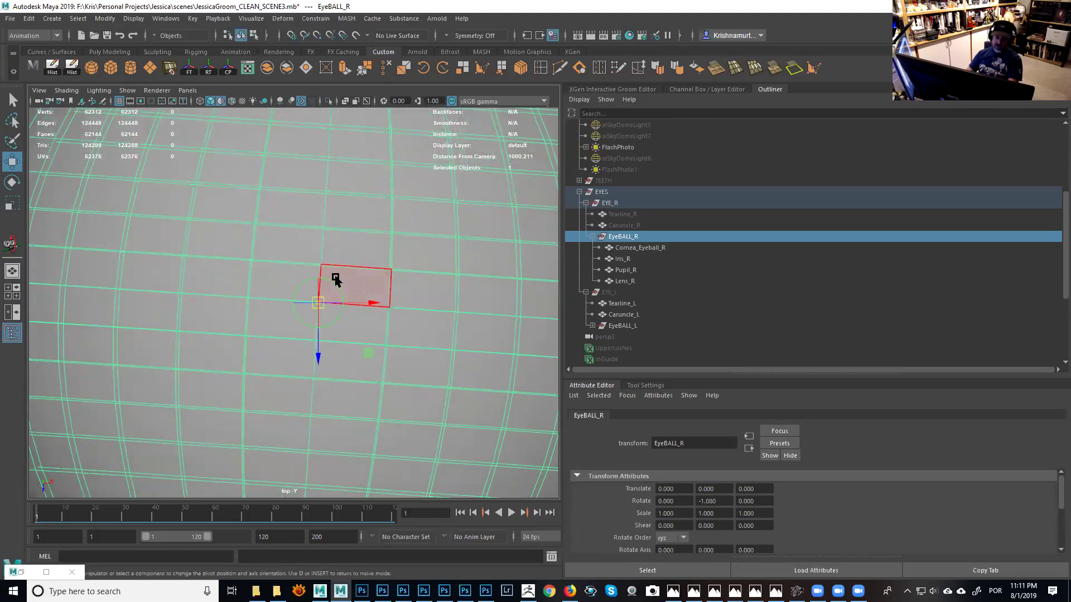
{"action": "right_click_drag", "start_coordinate": [335, 315], "coordinate": [323, 353], "text": "alt"}
{"action": "right_click_drag", "start_coordinate": [375, 304], "coordinate": [346, 316], "text": "alt"}
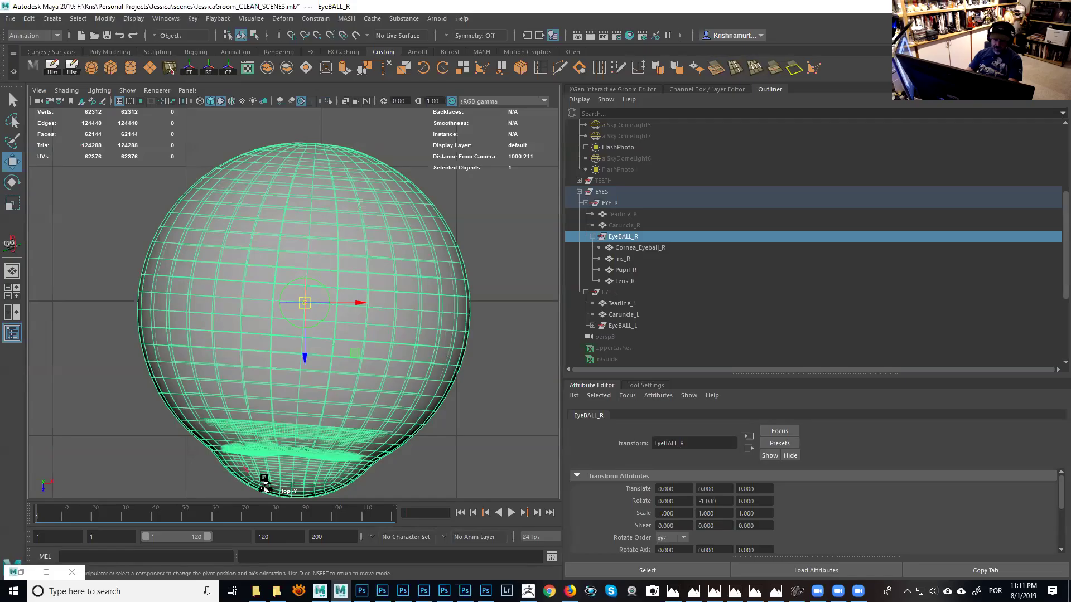
Raise the EyeBALL_R pivot slightly in the side view to align it with the eyeball's horizontal center edges.
{"action": "key", "text": "space"}
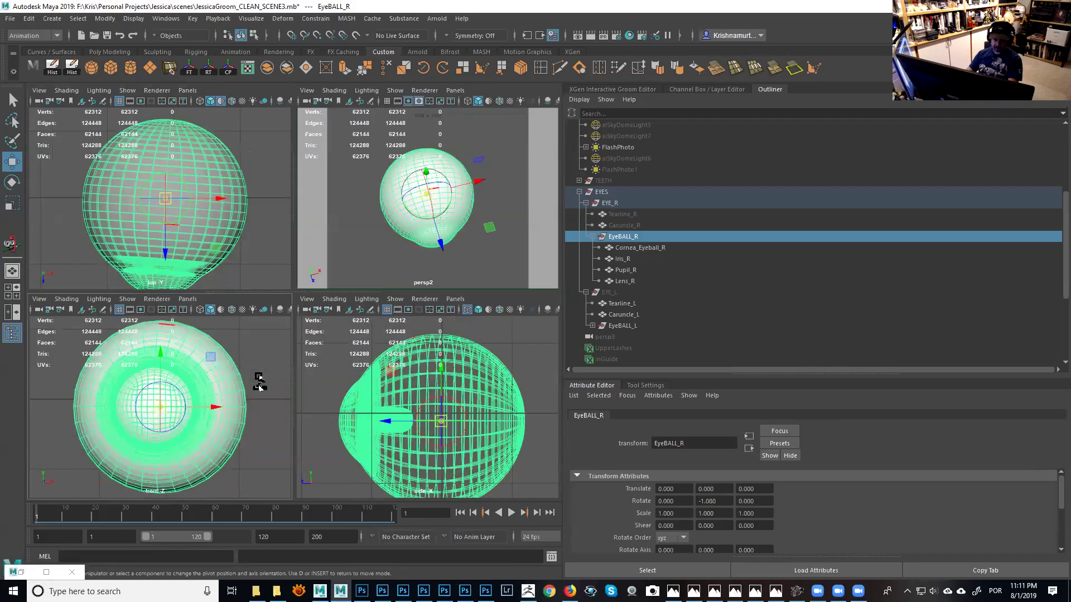
{"action": "key", "text": "space"}
{"action": "right_click_drag", "start_coordinate": [403, 408], "coordinate": [518, 489], "text": "alt"}
{"action": "scroll", "coordinate": [359, 395], "scroll_direction": "up", "scroll_amount": 10}
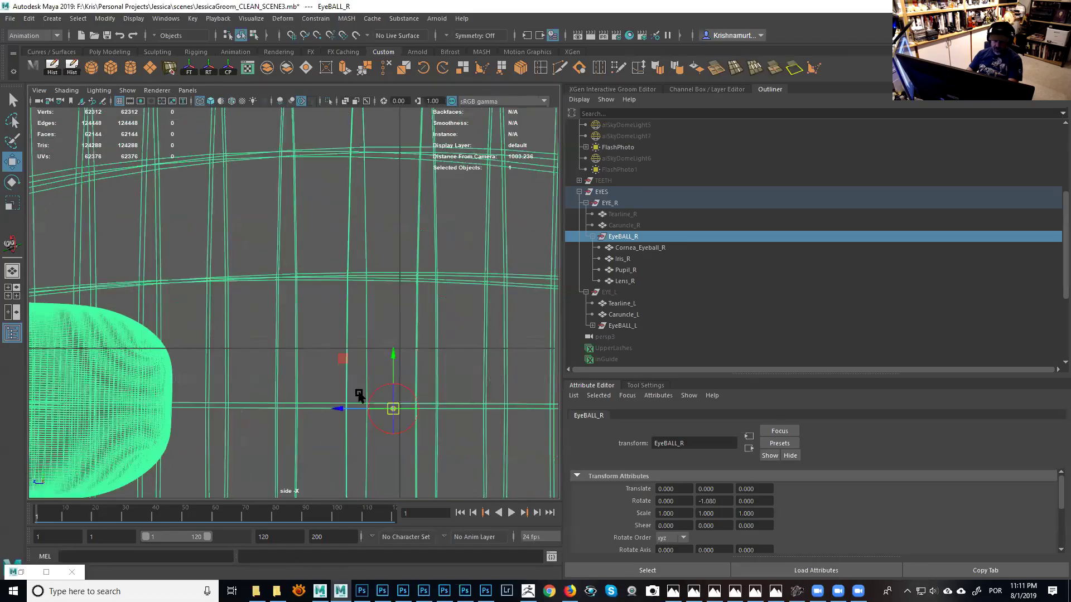
{"action": "key", "text": "d"}
{"action": "right_click_drag", "start_coordinate": [266, 359], "coordinate": [385, 446], "text": "alt"}
{"action": "left_click_drag", "start_coordinate": [218, 349], "coordinate": [221, 341]}
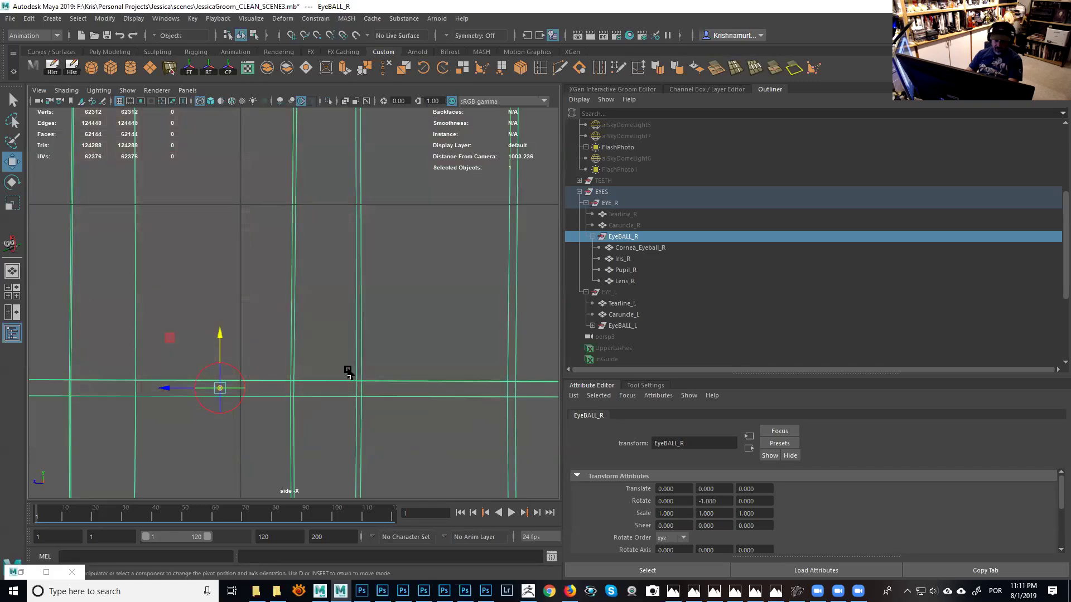
Enlarge the transform manipulator, frame the right eyeball in the side view and return to the full perspective view.
{"action": "key", "text": "equal"}
{"action": "key", "text": "equal"}
{"action": "key", "text": "equal"}
{"action": "key", "text": "equal"}
{"action": "key", "text": "equal"}
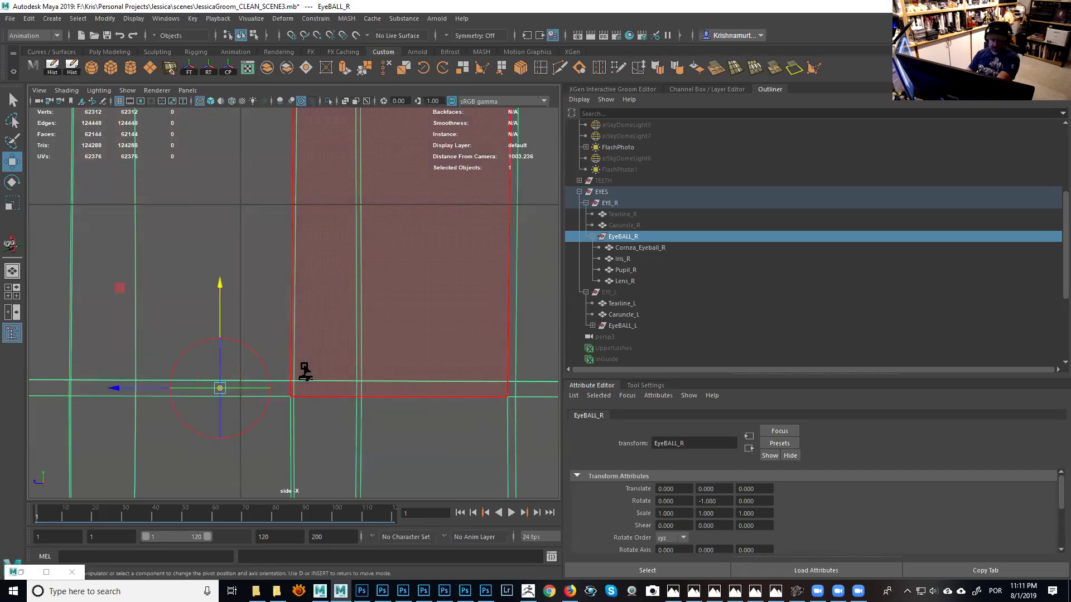
{"action": "key", "text": "minus"}
{"action": "key", "text": "minus"}
{"action": "key", "text": "minus"}
{"action": "key", "text": "f"}
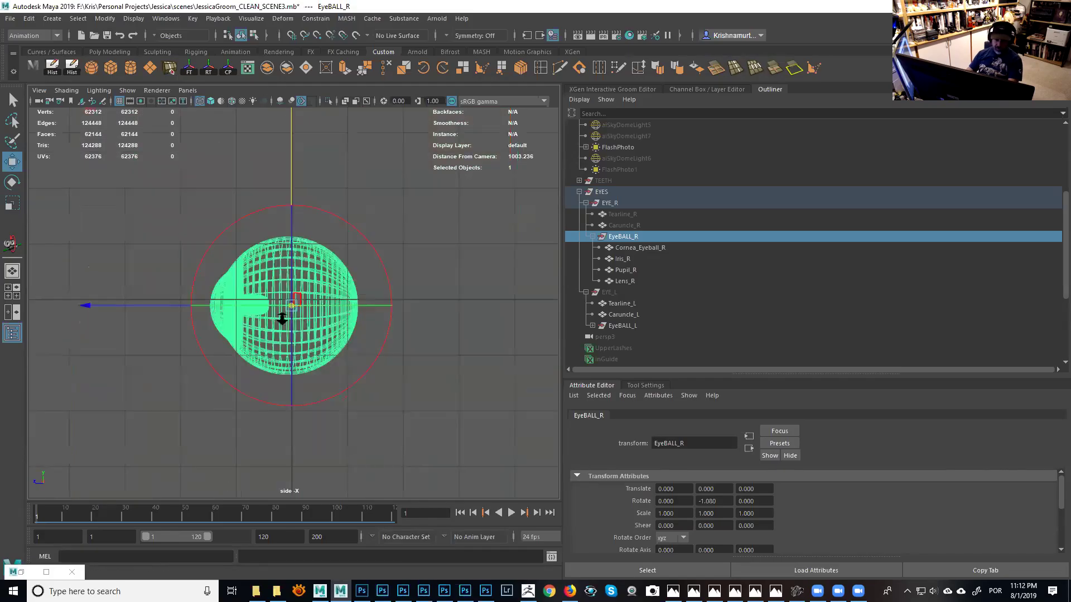
{"action": "key", "text": "space"}
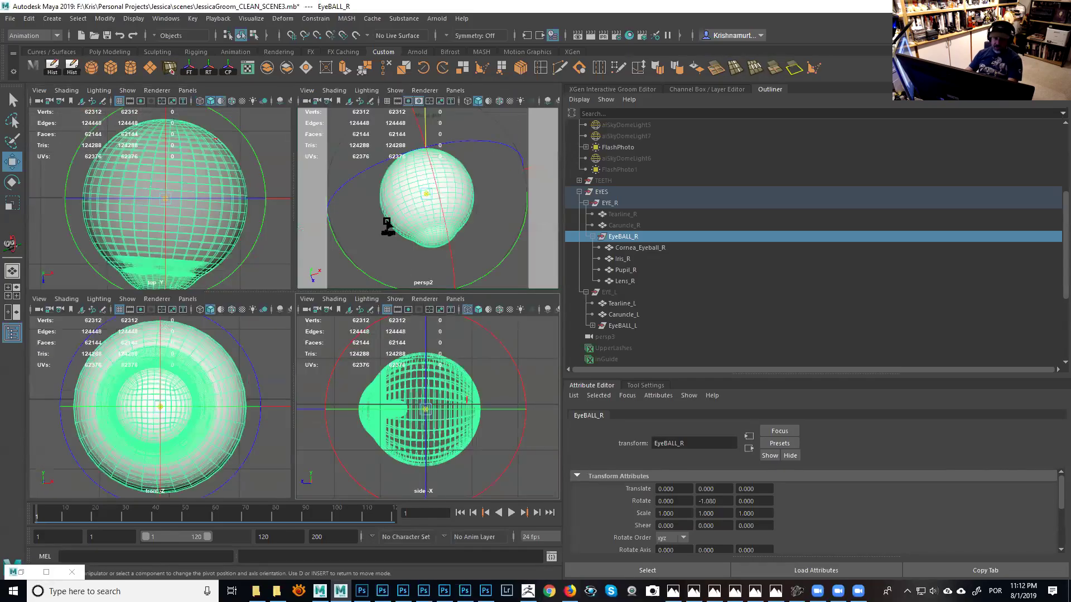
{"action": "key", "text": "space"}
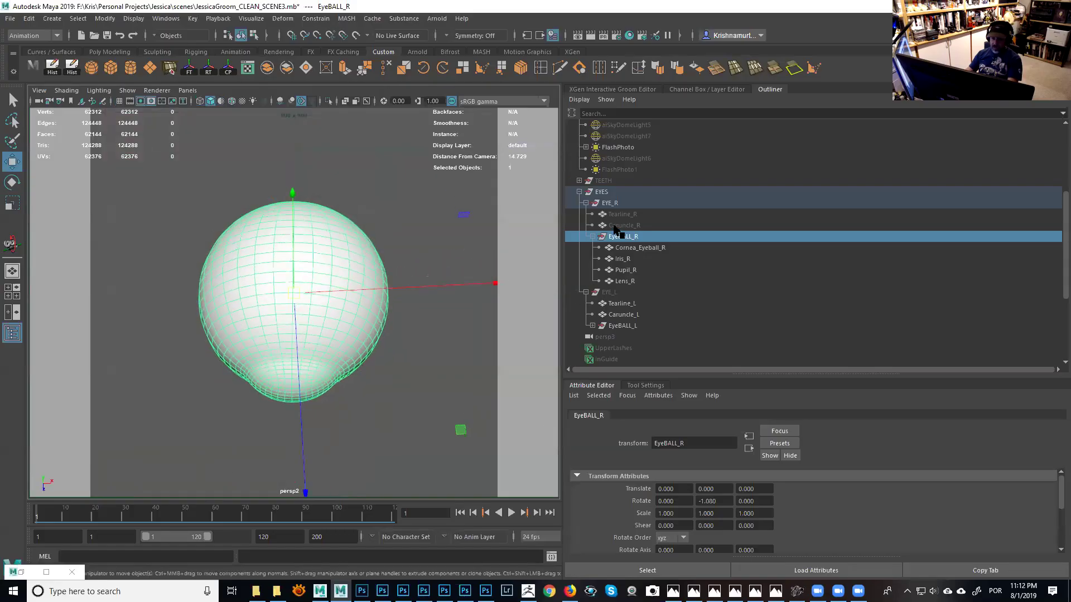
Unhide the EYE_L group and select EyeBALL_L inside it for a close view.
{"action": "left_click", "coordinate": [621, 326]}
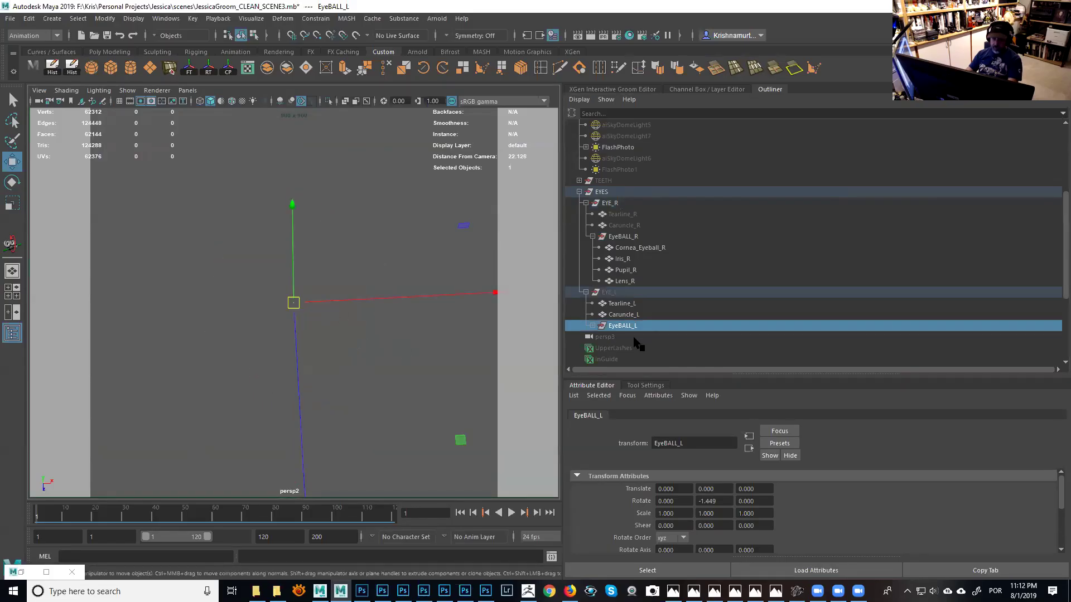
{"action": "left_click", "coordinate": [616, 292]}
{"action": "key", "text": "shift+h"}
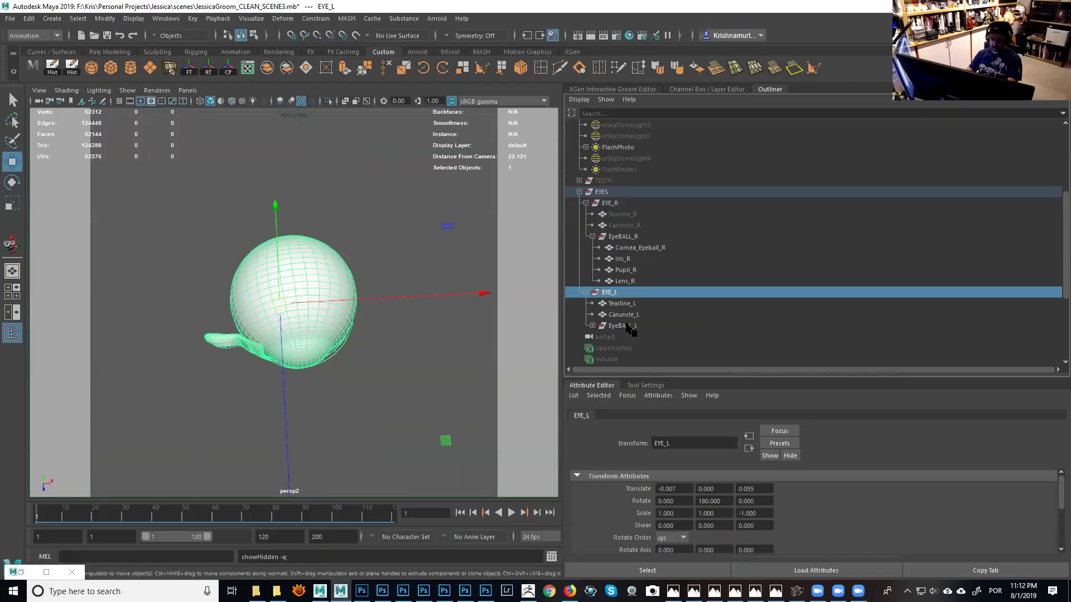
{"action": "left_click", "coordinate": [628, 326]}
{"action": "scroll", "coordinate": [468, 397], "scroll_direction": "up", "scroll_amount": 3}
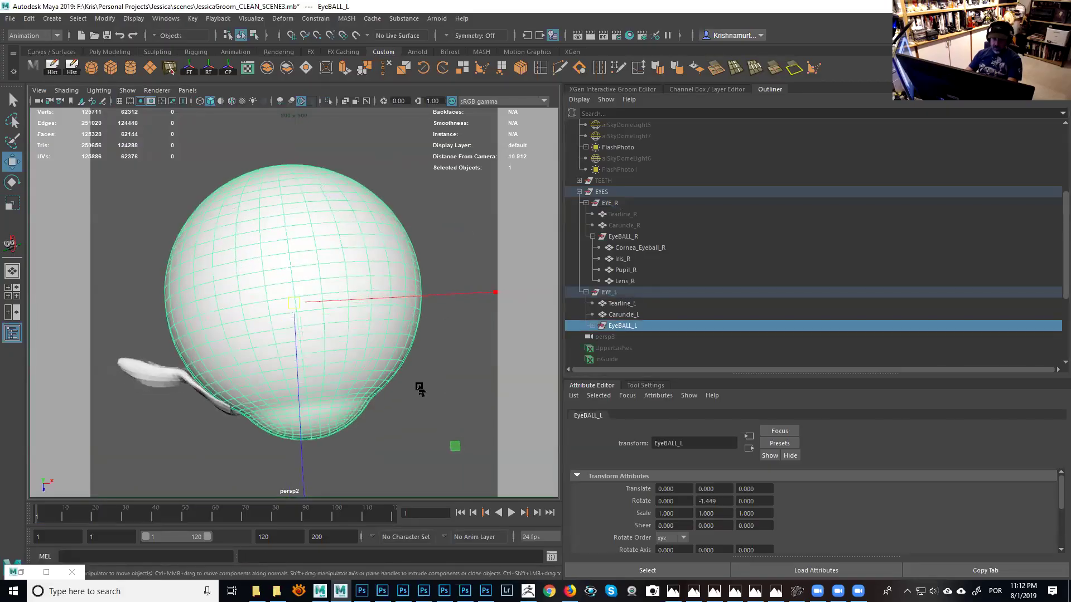
Move the EyeBALL_L pivot in the top view onto the crossing of the eyeball's central edges.
{"action": "key", "text": "space"}
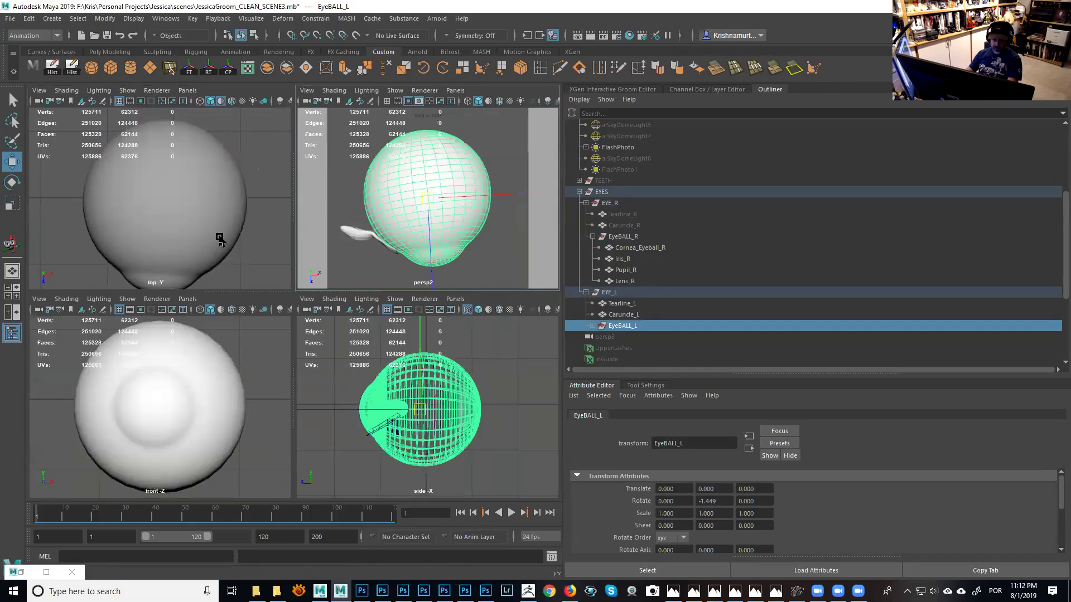
{"action": "key", "text": "space"}
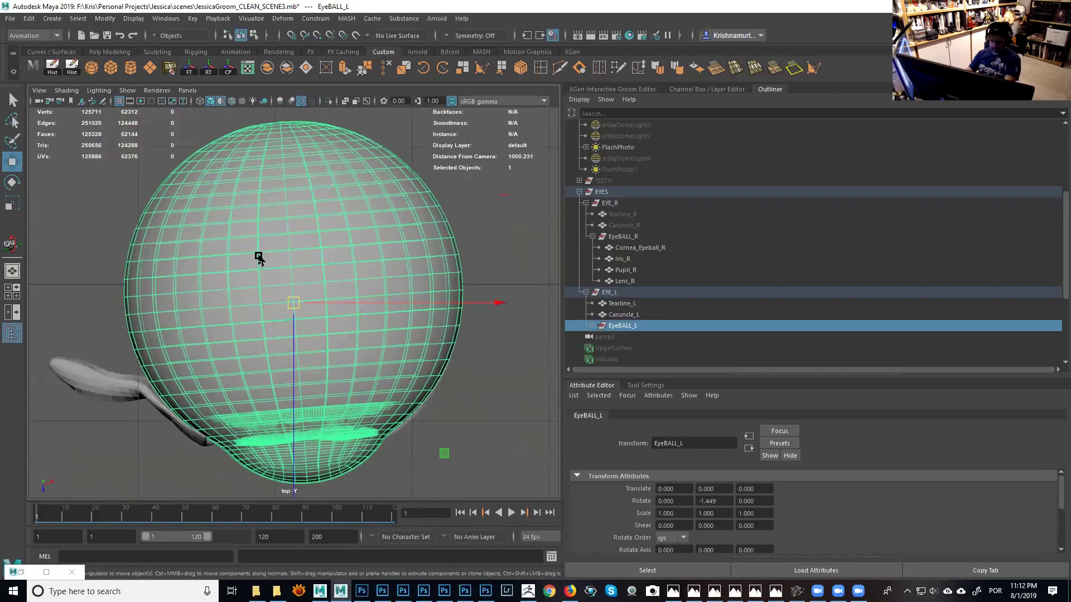
{"action": "key", "text": "d"}
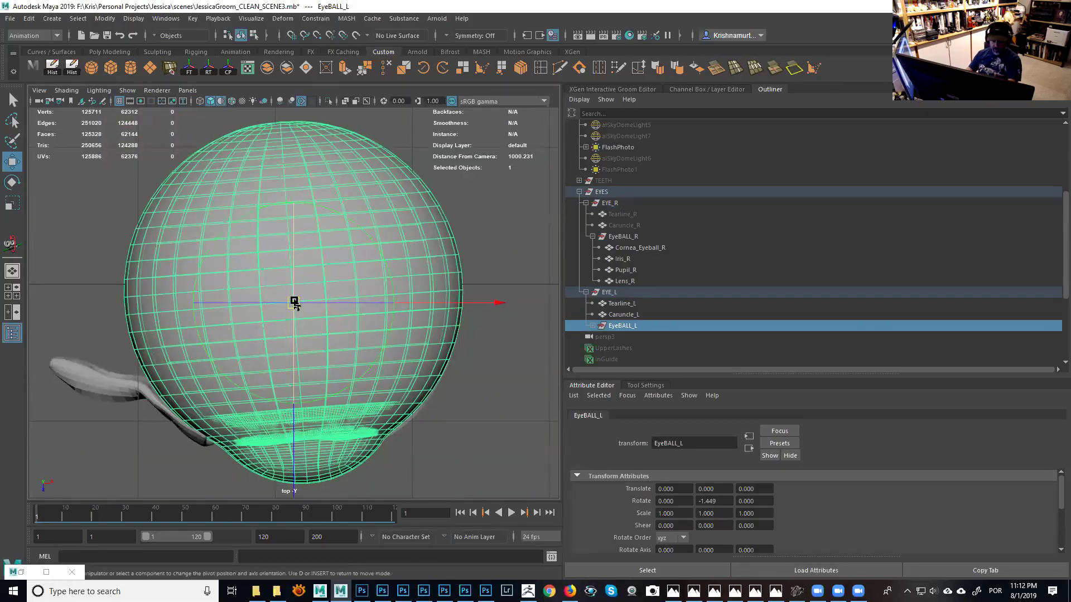
{"action": "scroll", "coordinate": [383, 376], "scroll_direction": "up", "scroll_amount": 3}
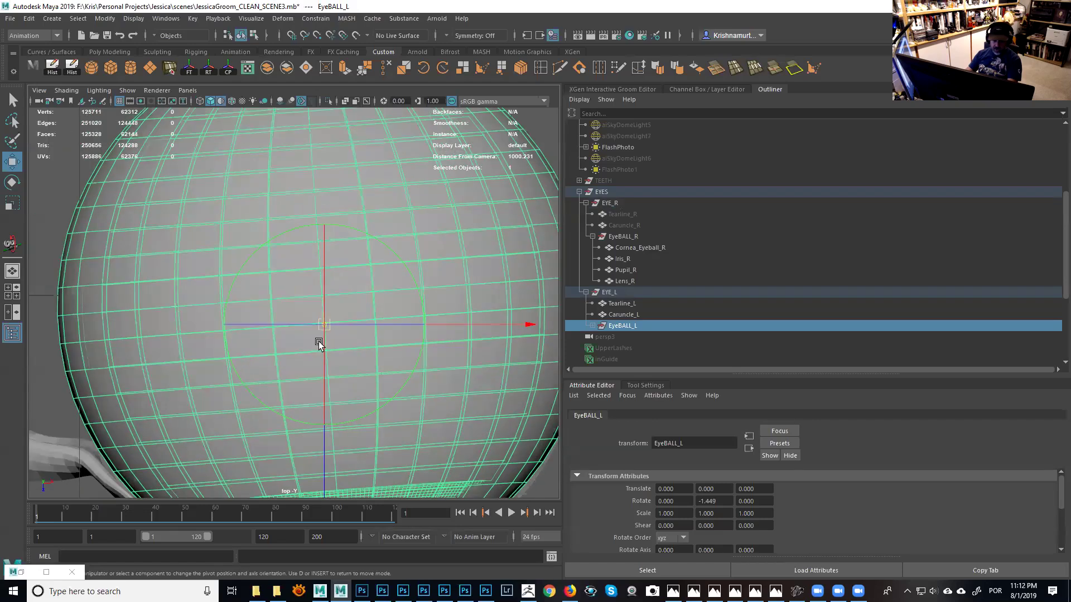
{"action": "left_click_drag", "start_coordinate": [327, 333], "coordinate": [324, 305]}
{"action": "scroll", "coordinate": [454, 387], "scroll_direction": "up", "scroll_amount": 5}
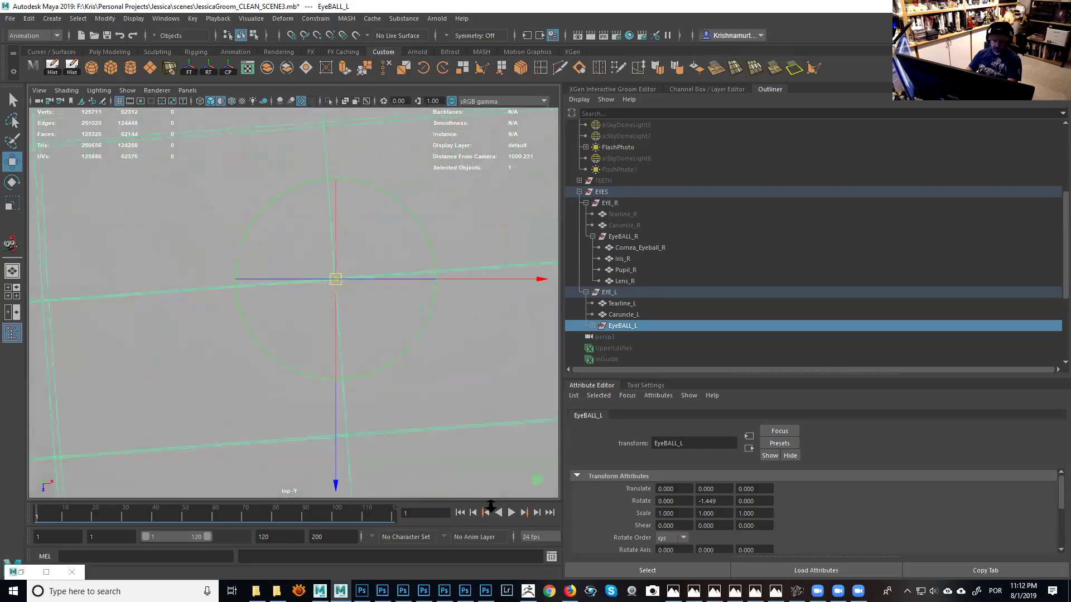
{"action": "middle_click_drag", "start_coordinate": [330, 373], "coordinate": [316, 365], "text": "alt"}
{"action": "left_click_drag", "start_coordinate": [271, 312], "coordinate": [270, 313]}
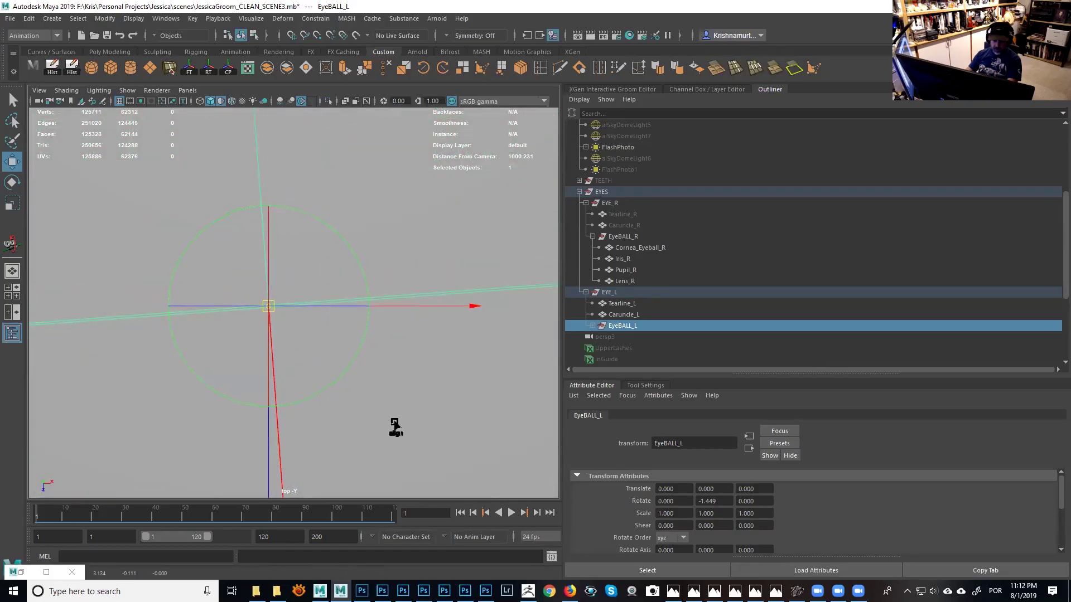
Raise the EyeBALL_L pivot slightly in the side view between the horizontal center edges and return to the four-view layout.
{"action": "key", "text": "f"}
{"action": "key", "text": "space"}
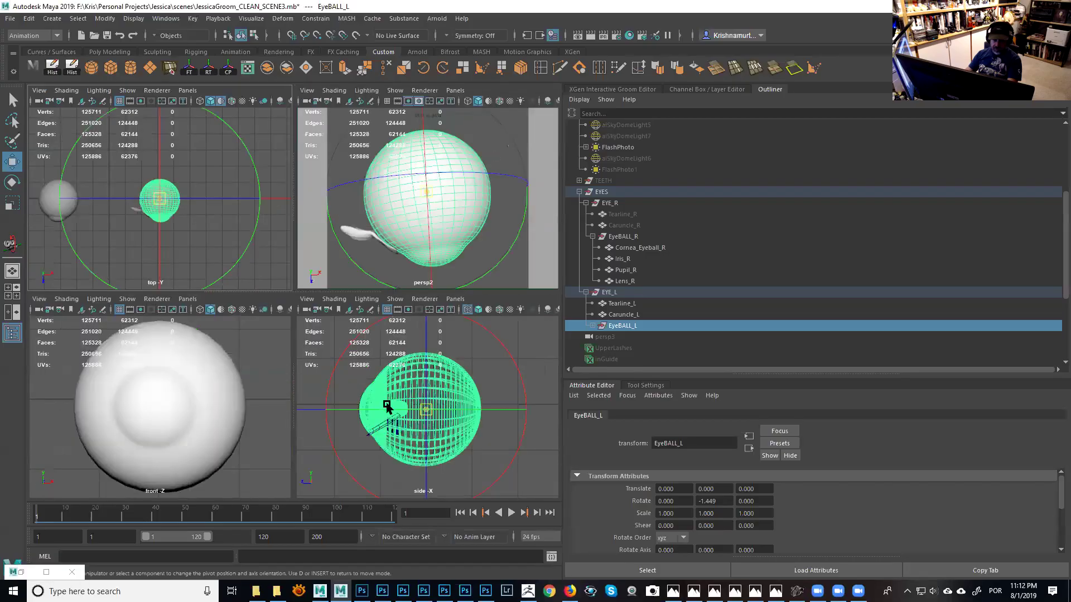
{"action": "key", "text": "space"}
{"action": "scroll", "coordinate": [258, 354], "scroll_direction": "up", "scroll_amount": 10}
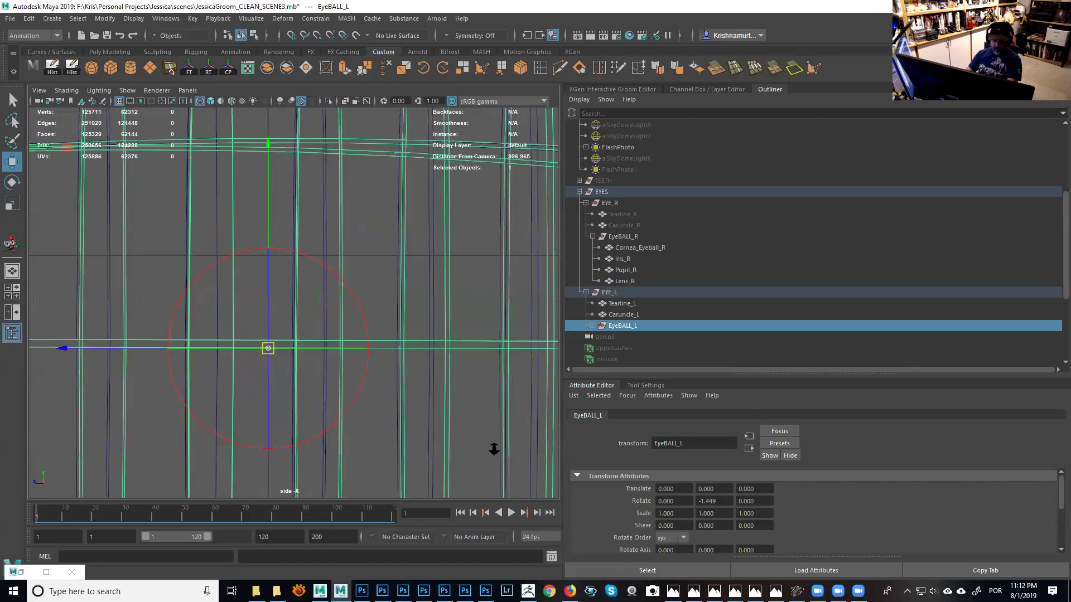
{"action": "key", "text": "d"}
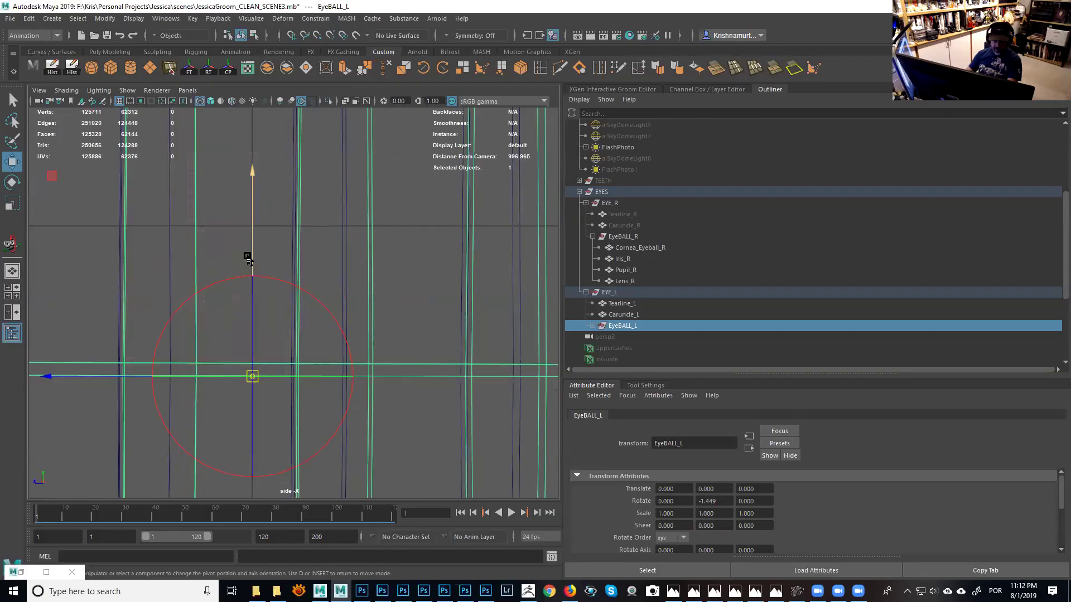
{"action": "left_click_drag", "start_coordinate": [250, 256], "coordinate": [254, 251]}
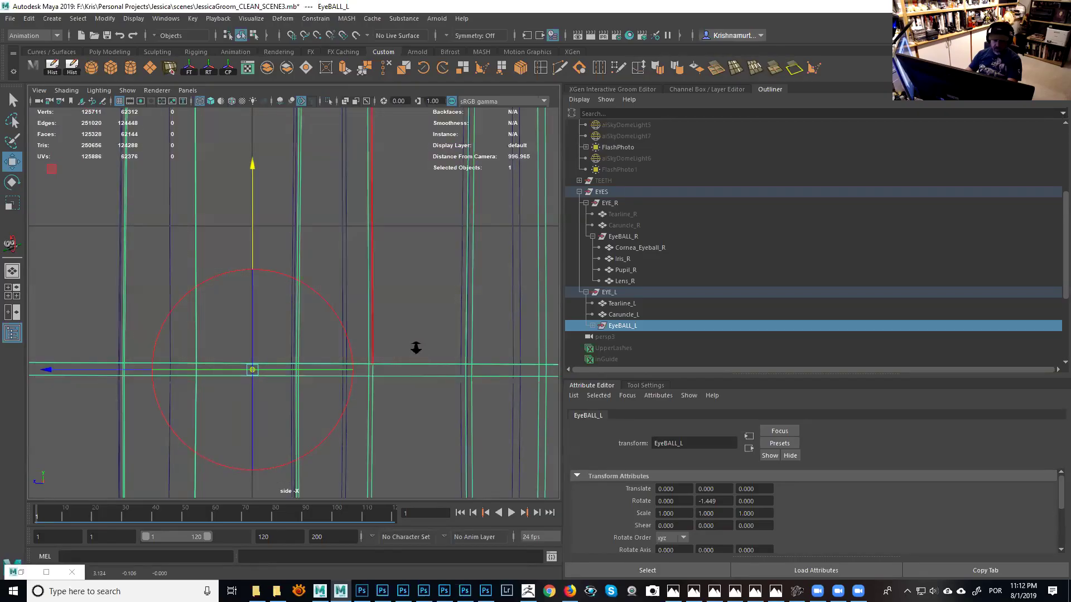
{"action": "key", "text": "f"}
{"action": "key", "text": "space"}
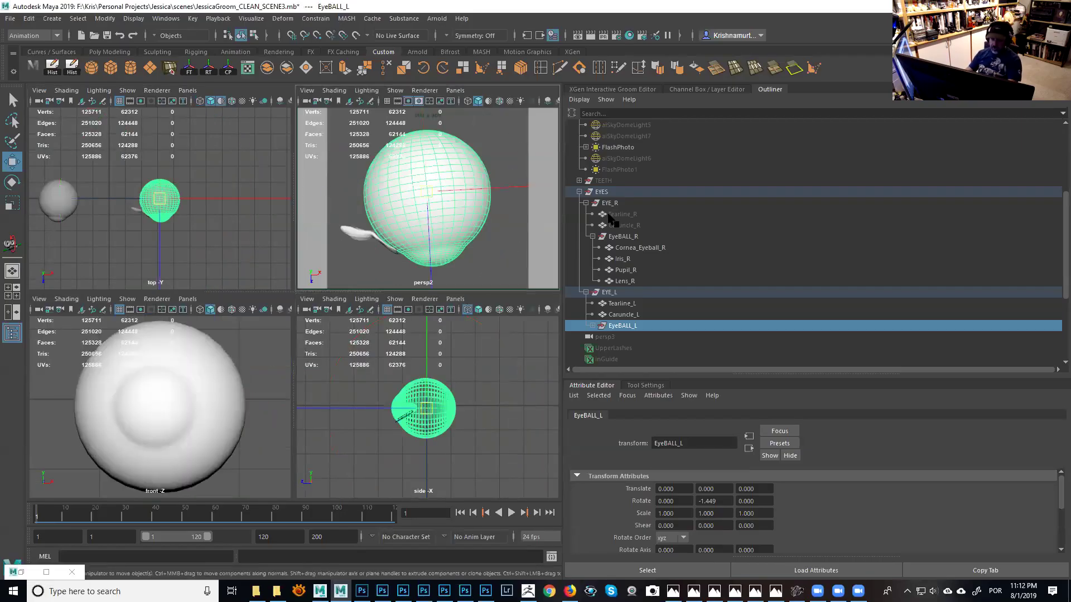
Collapse the EYES group and unhide the JESS head mesh together with the TEETH group.
{"action": "left_click", "coordinate": [602, 181]}
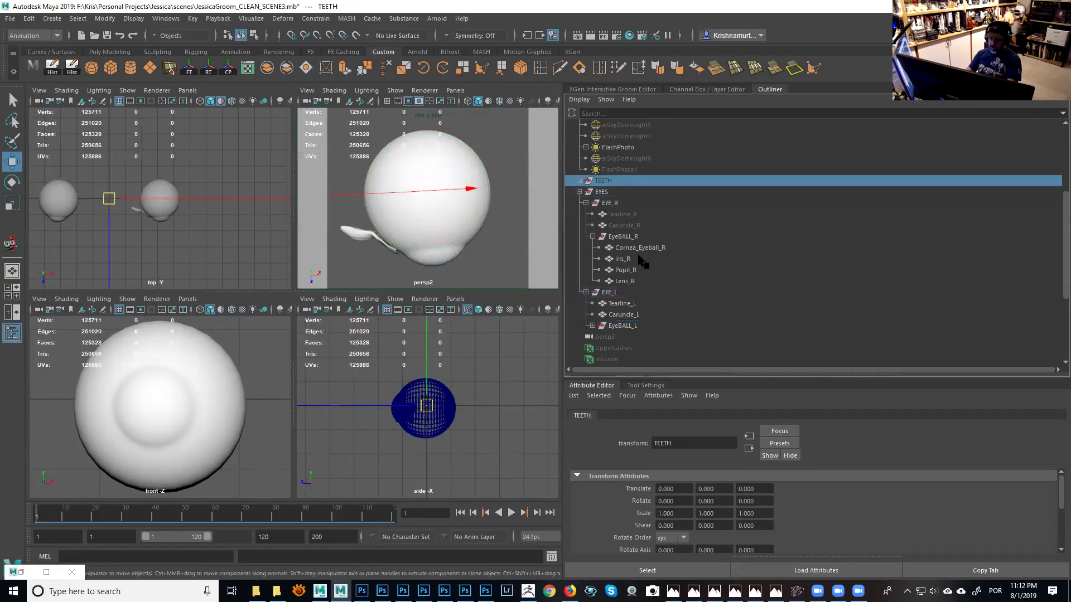
{"action": "left_click", "coordinate": [580, 192]}
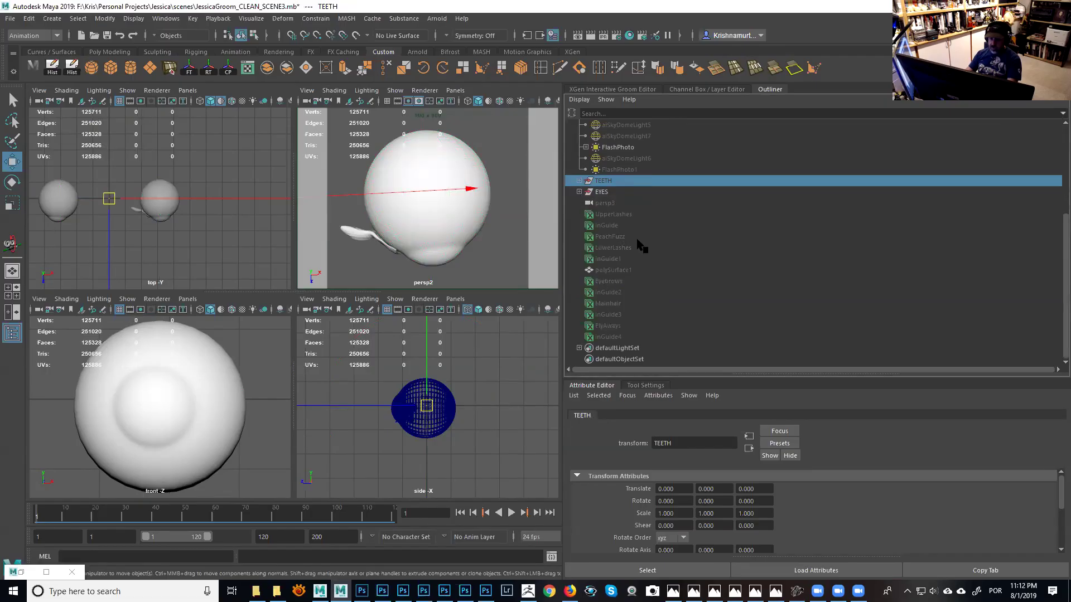
{"action": "scroll", "coordinate": [641, 246], "scroll_direction": "up", "scroll_amount": 5}
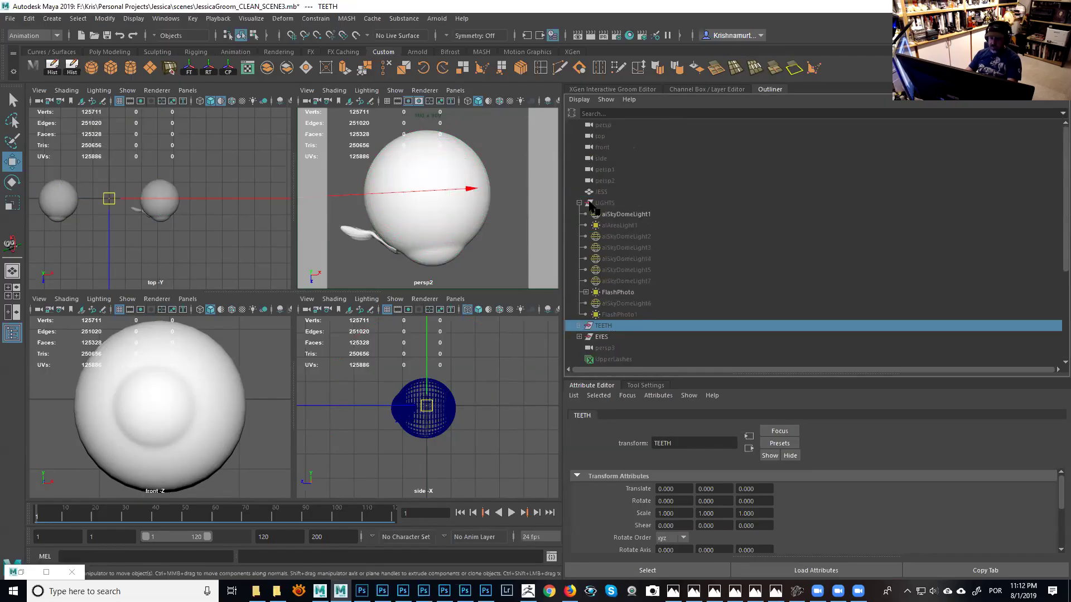
{"action": "left_click", "coordinate": [601, 192]}
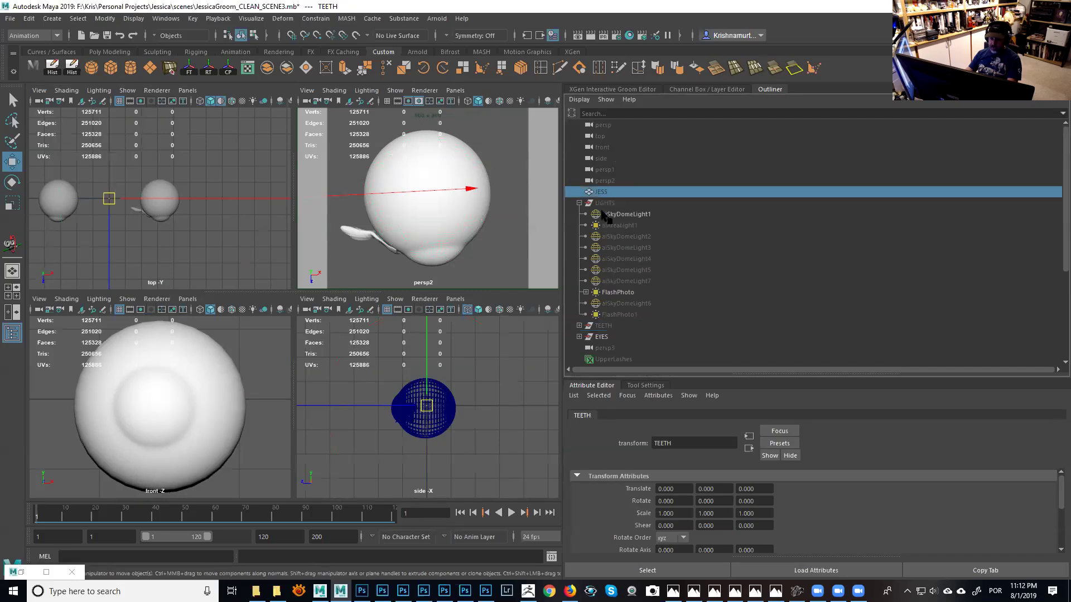
{"action": "left_click", "coordinate": [605, 326], "text": "ctrl"}
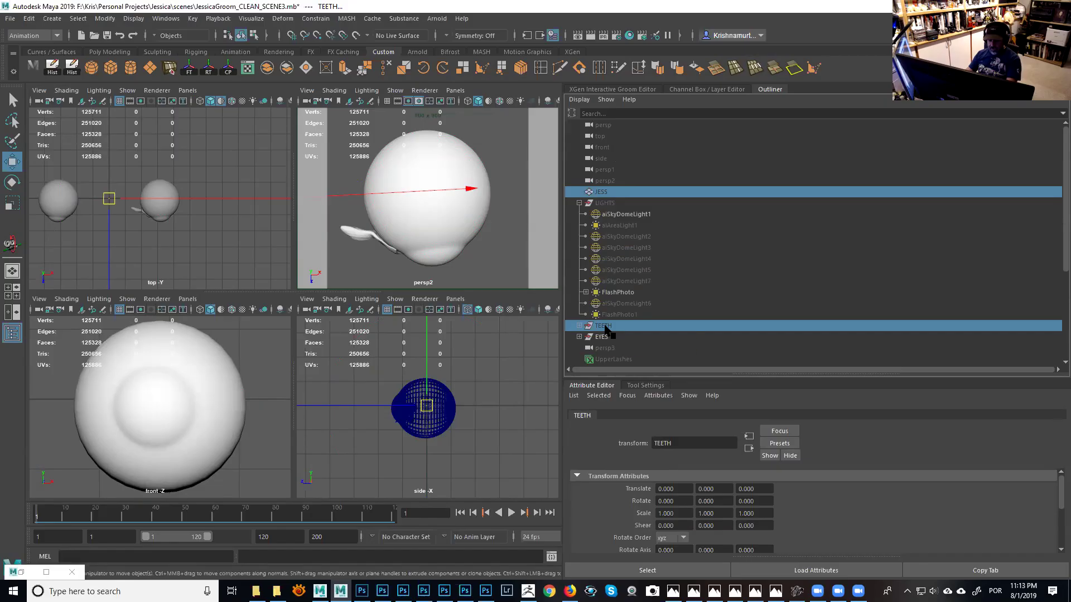
{"action": "key", "text": "shift+f"}
{"action": "left_click_drag", "start_coordinate": [491, 234], "coordinate": [533, 185], "text": "alt"}
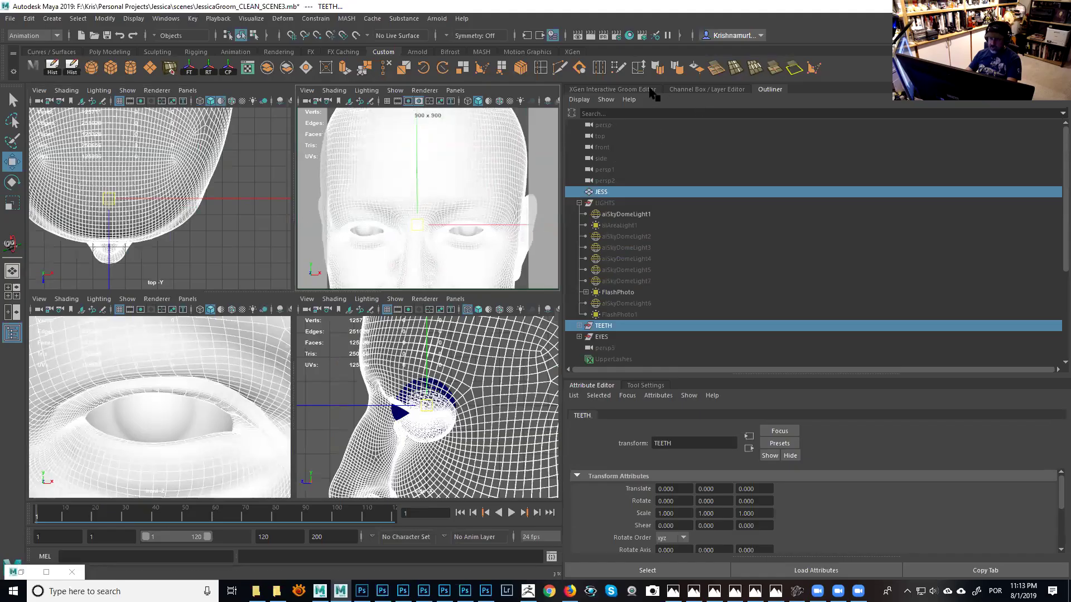
Turn on the visibility of the FlyAways, Mainhair, Eyebrows, LowerLashes and PeachFuzz groom descriptions.
{"action": "left_click", "coordinate": [614, 89]}
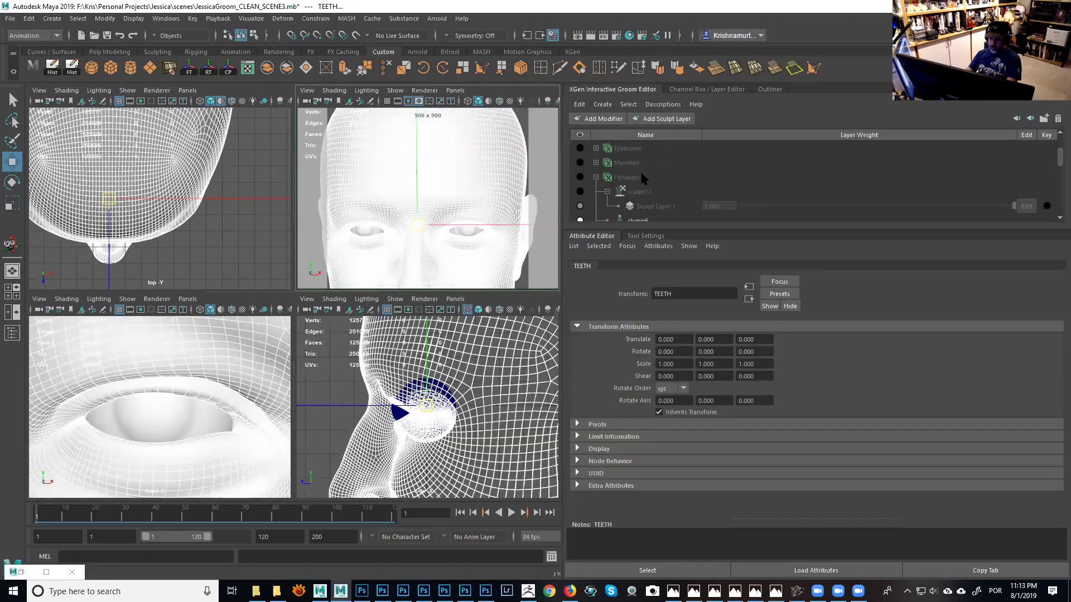
{"action": "left_click", "coordinate": [596, 177]}
{"action": "left_click", "coordinate": [580, 206]}
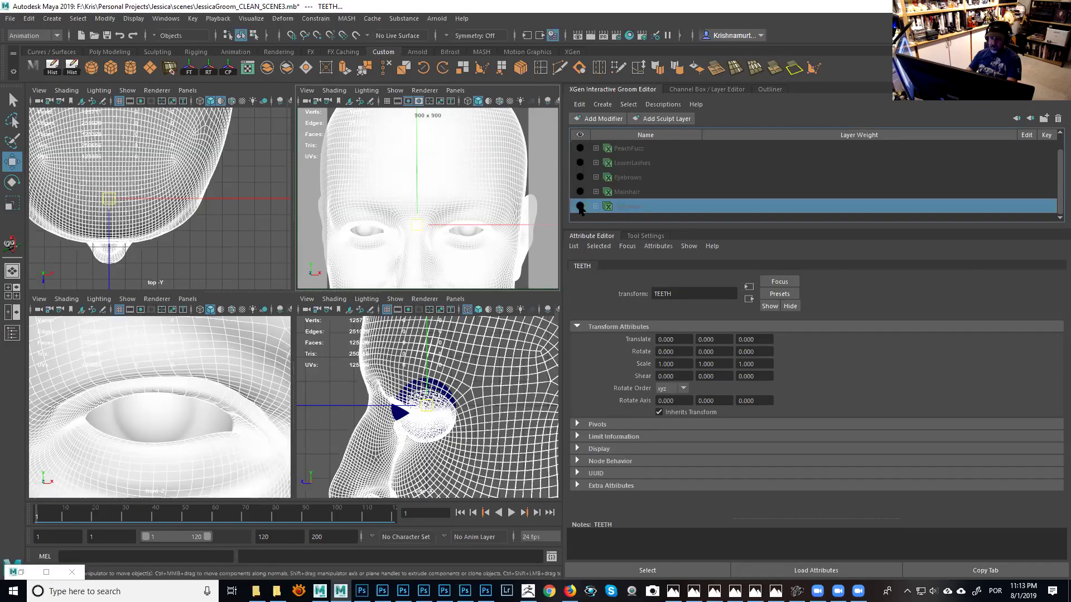
{"action": "left_click", "coordinate": [580, 192]}
{"action": "left_click", "coordinate": [580, 177]}
{"action": "left_click", "coordinate": [580, 163]}
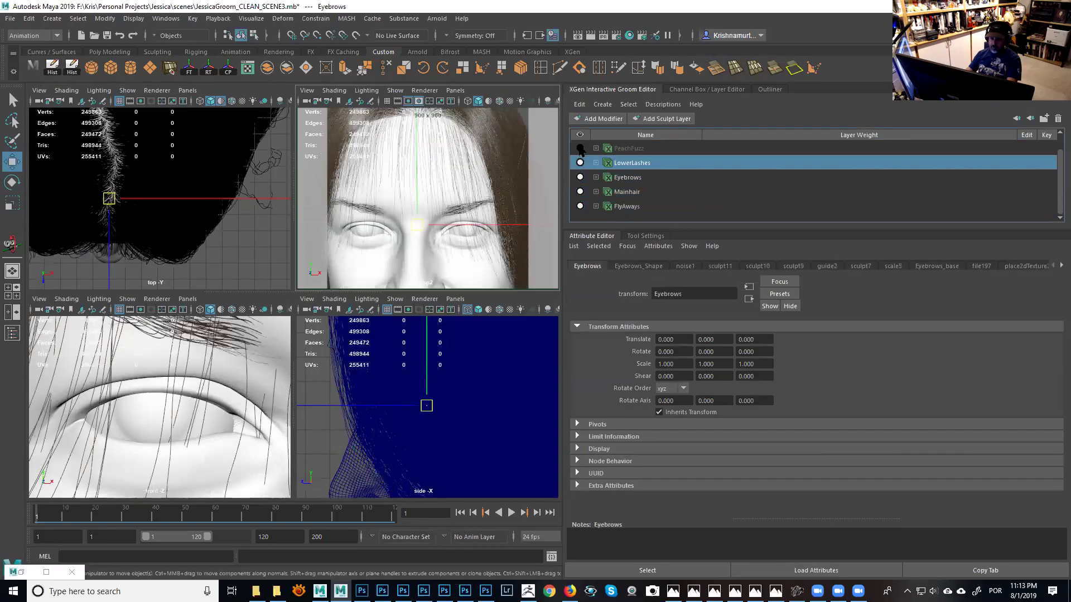
{"action": "left_click", "coordinate": [580, 148]}
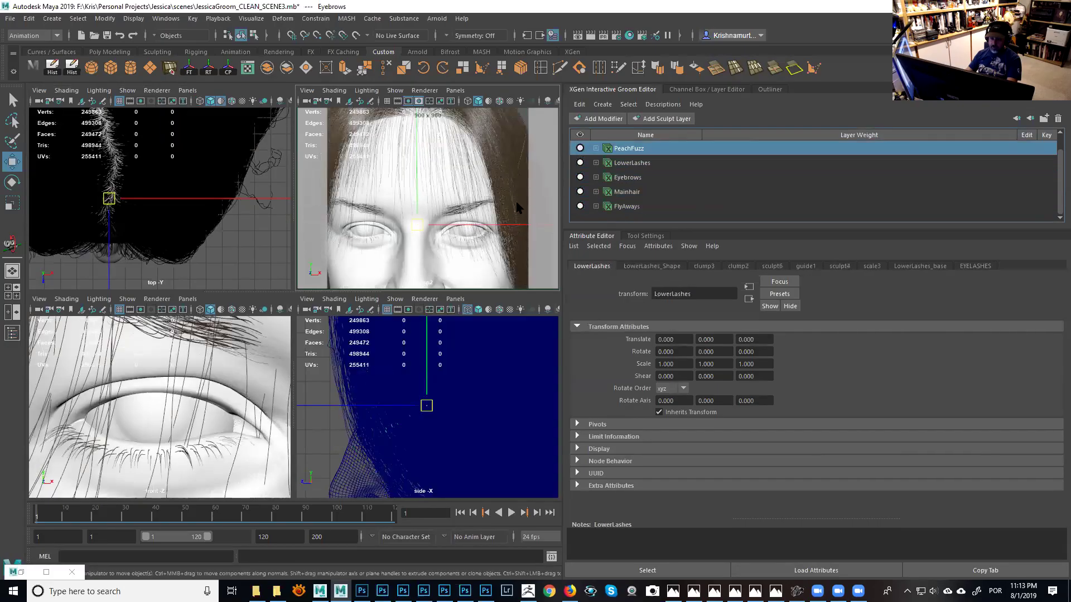
Expand the EYES group and select EyeBALL_R together with the EYE_L group.
{"action": "left_click", "coordinate": [768, 90]}
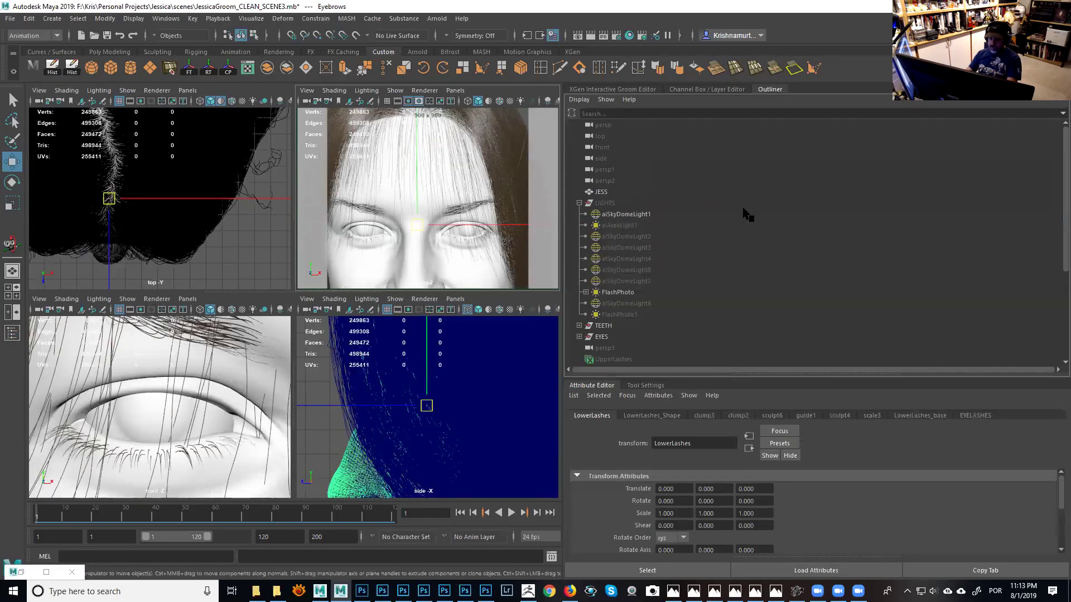
{"action": "left_click", "coordinate": [602, 337]}
{"action": "left_click", "coordinate": [580, 337]}
{"action": "scroll", "coordinate": [613, 323], "scroll_direction": "down", "scroll_amount": 5}
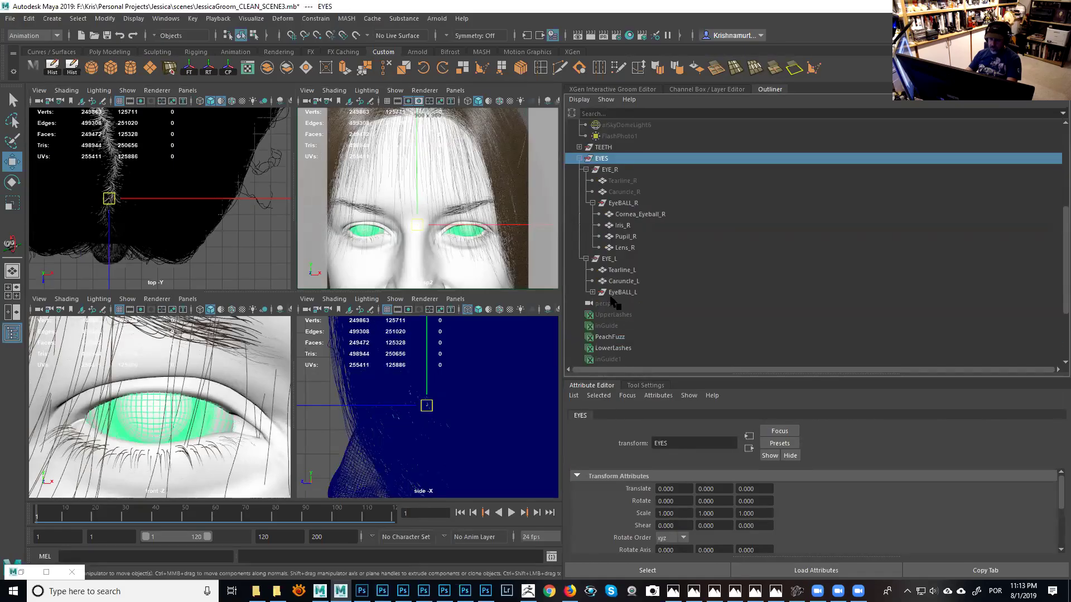
{"action": "left_click", "coordinate": [608, 259]}
{"action": "left_click", "coordinate": [625, 204], "text": "ctrl"}
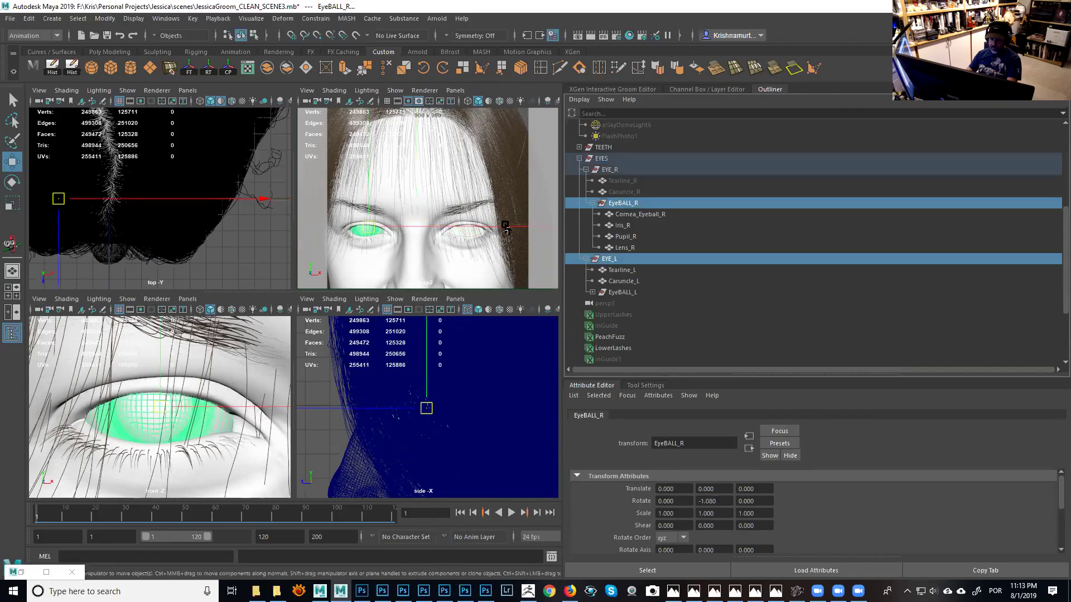
Rotate the selected eye groups in a close perspective view, bringing EyeBALL_R to about 2.17, -9.0, -0.07 degrees.
{"action": "key", "text": "space"}
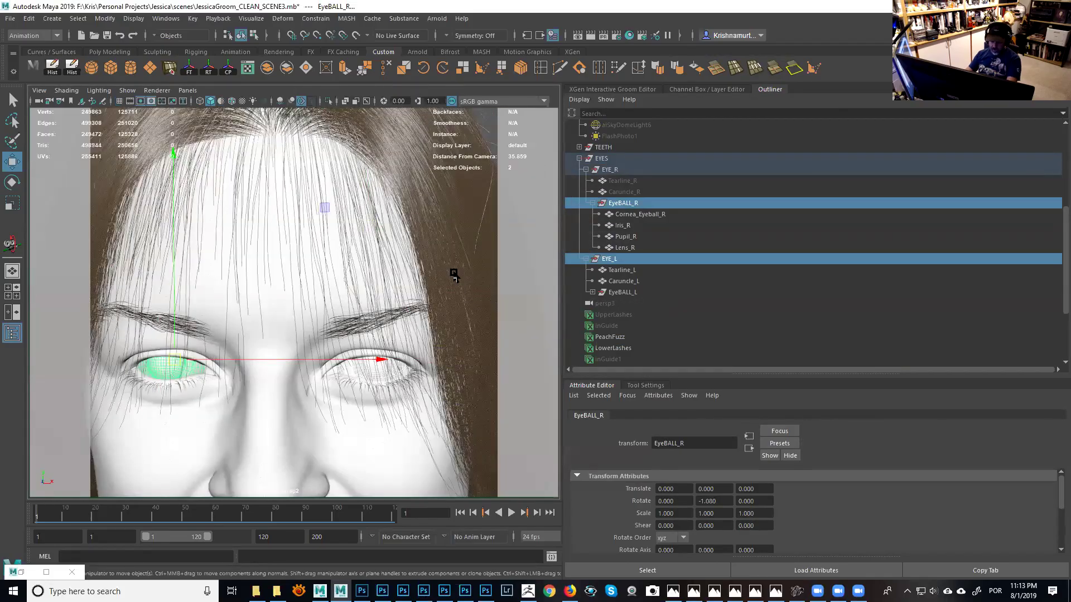
{"action": "key", "text": "e"}
{"action": "left_click_drag", "start_coordinate": [364, 315], "coordinate": [401, 327], "text": "alt"}
{"action": "right_click_drag", "start_coordinate": [401, 328], "coordinate": [429, 298], "text": "alt"}
{"action": "middle_click_drag", "start_coordinate": [428, 297], "coordinate": [474, 248], "text": "alt"}
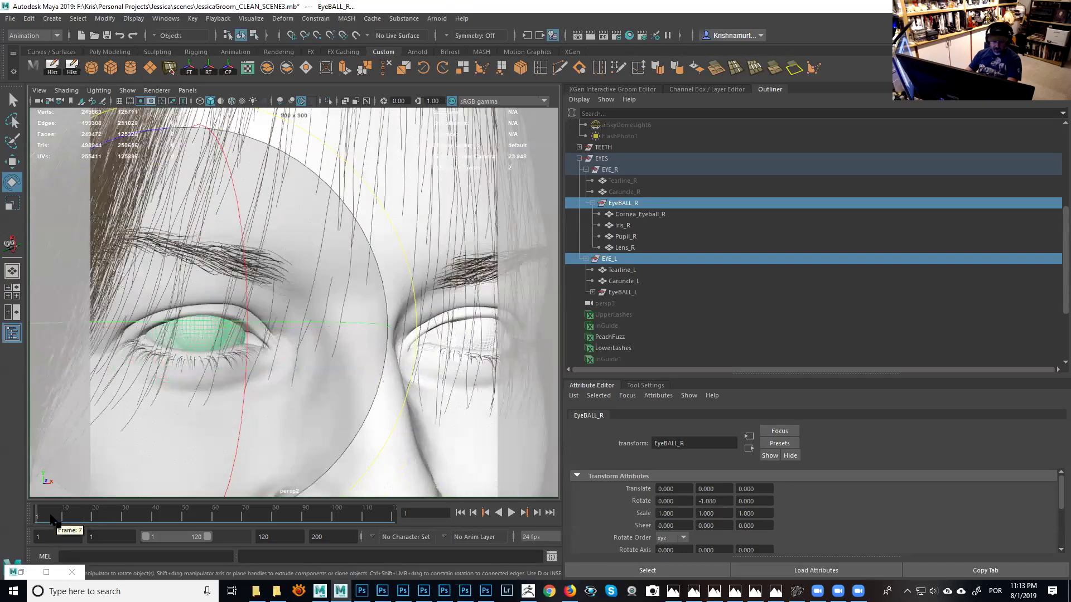
{"action": "left_click_drag", "start_coordinate": [42, 517], "coordinate": [34, 516]}
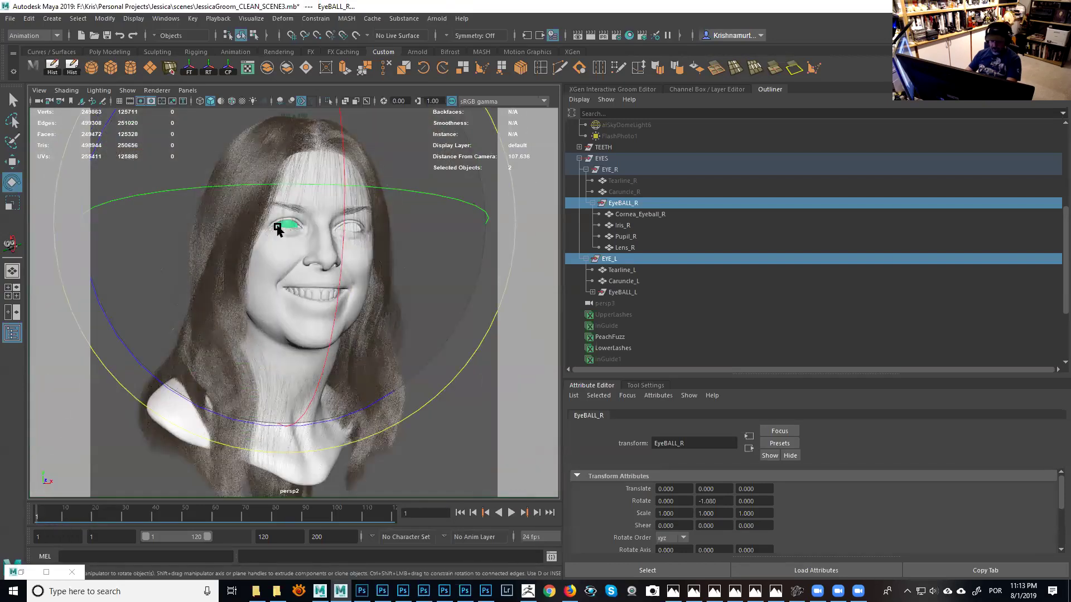
{"action": "right_click_drag", "start_coordinate": [379, 289], "coordinate": [444, 317], "text": "alt"}
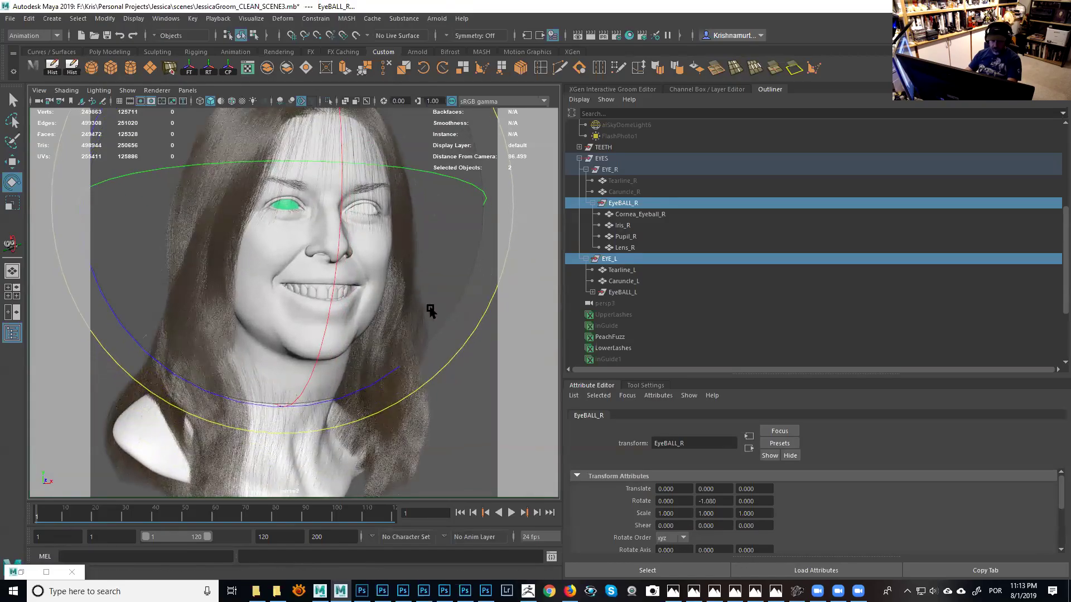
{"action": "key", "text": "f"}
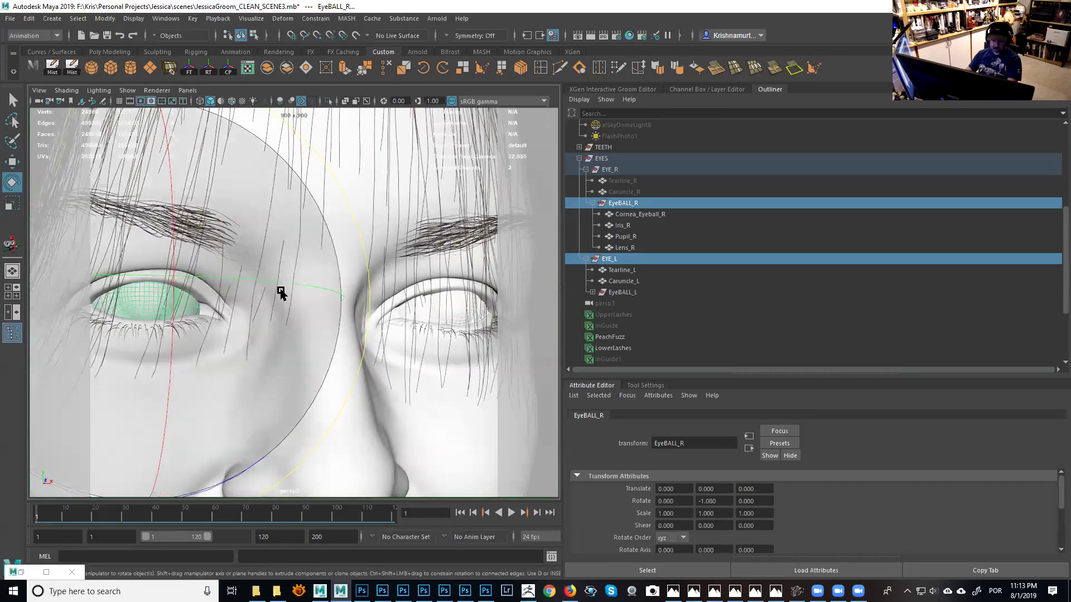
{"action": "left_click_drag", "start_coordinate": [288, 285], "coordinate": [280, 285]}
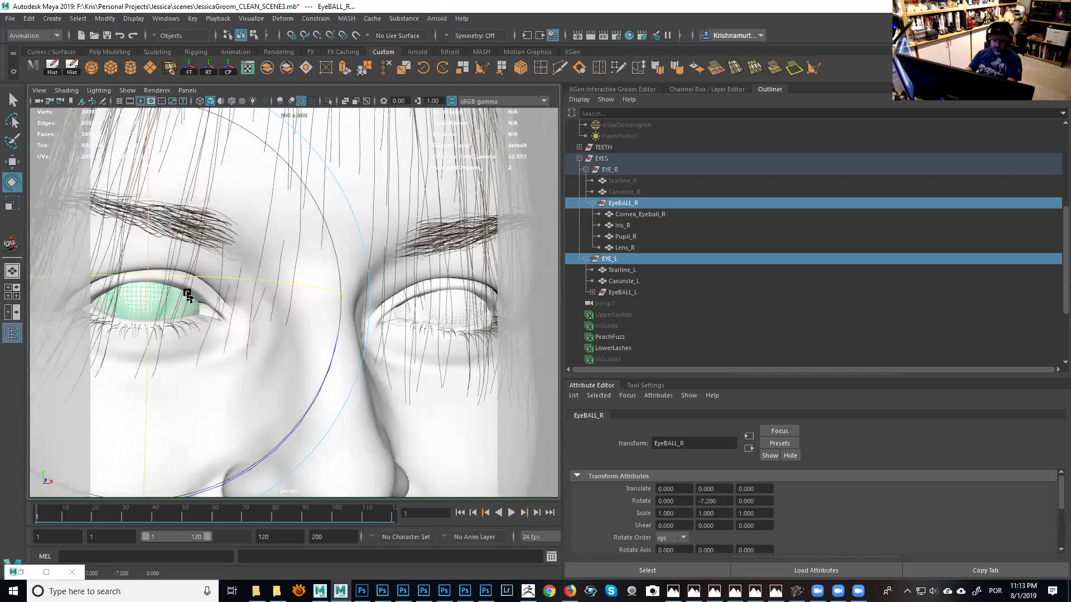
{"action": "left_click_drag", "start_coordinate": [143, 312], "coordinate": [144, 313]}
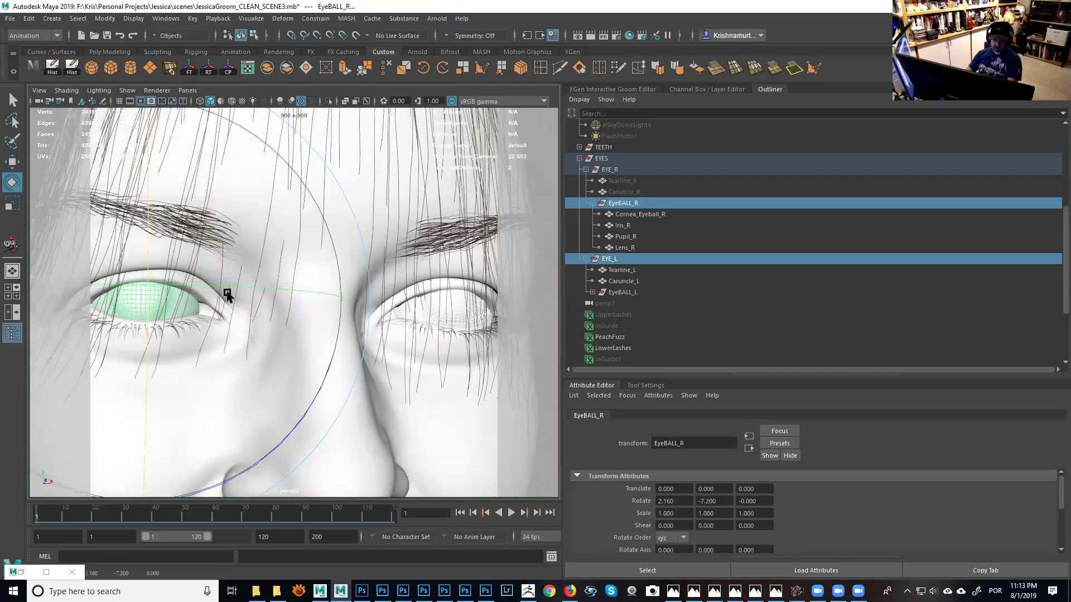
{"action": "left_click_drag", "start_coordinate": [227, 294], "coordinate": [234, 289]}
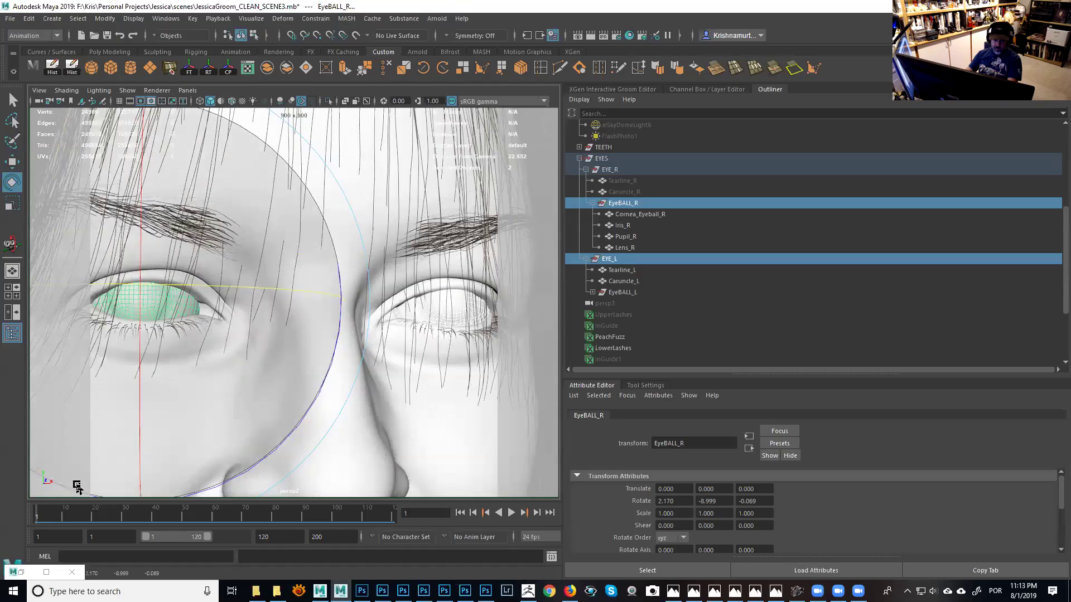
Play the camera animation briefly and return to frame 1 to check the eye direction in the composed view.
{"action": "key", "text": "alt+v"}
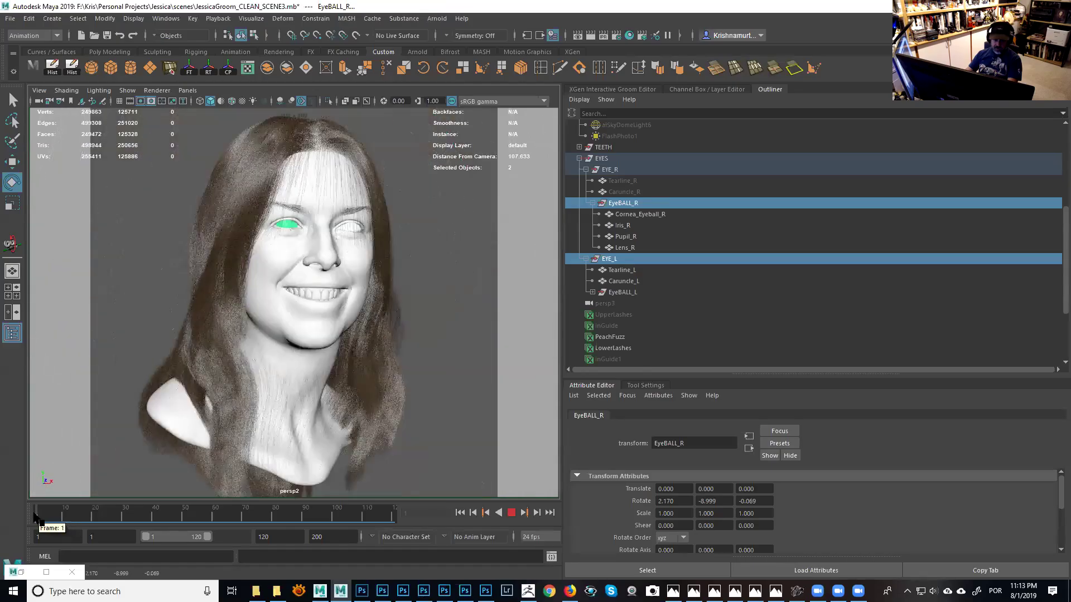
{"action": "left_click", "coordinate": [38, 513]}
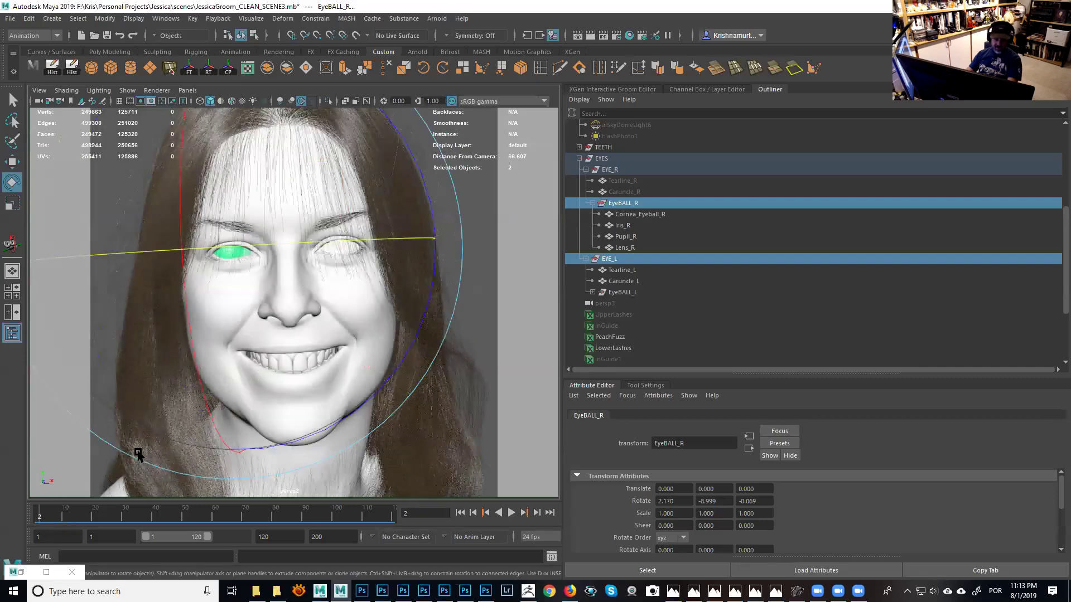
{"action": "left_click", "coordinate": [36, 512]}
{"action": "key", "text": "alt+v"}
{"action": "key", "text": "alt+v"}
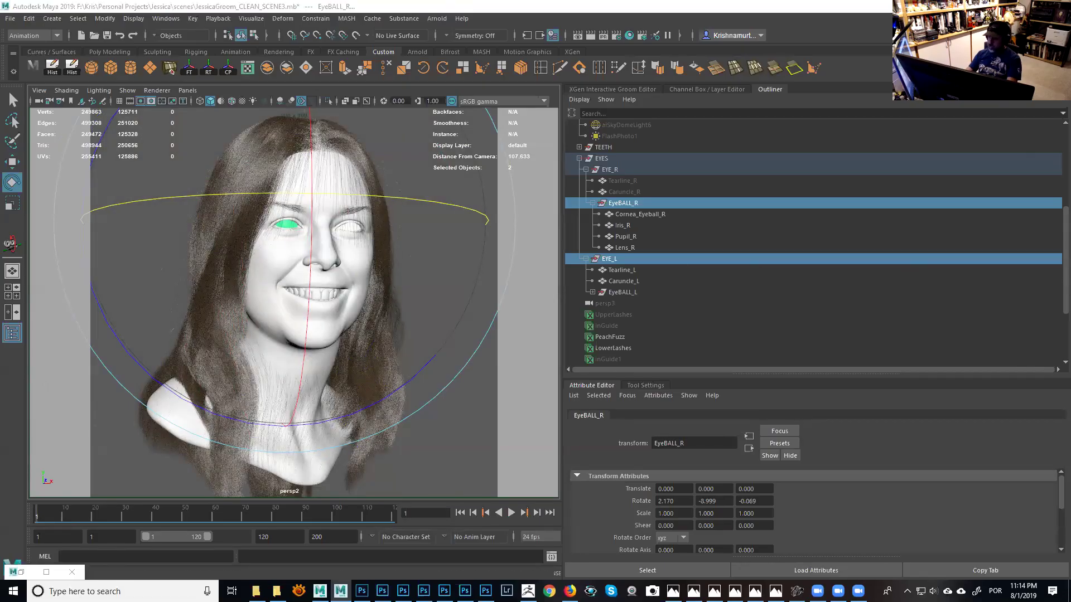
Bring up the Arnold RenderView, turn off the crop region and start rendering the persp2 camera.
{"action": "key", "text": "alt+Tab"}
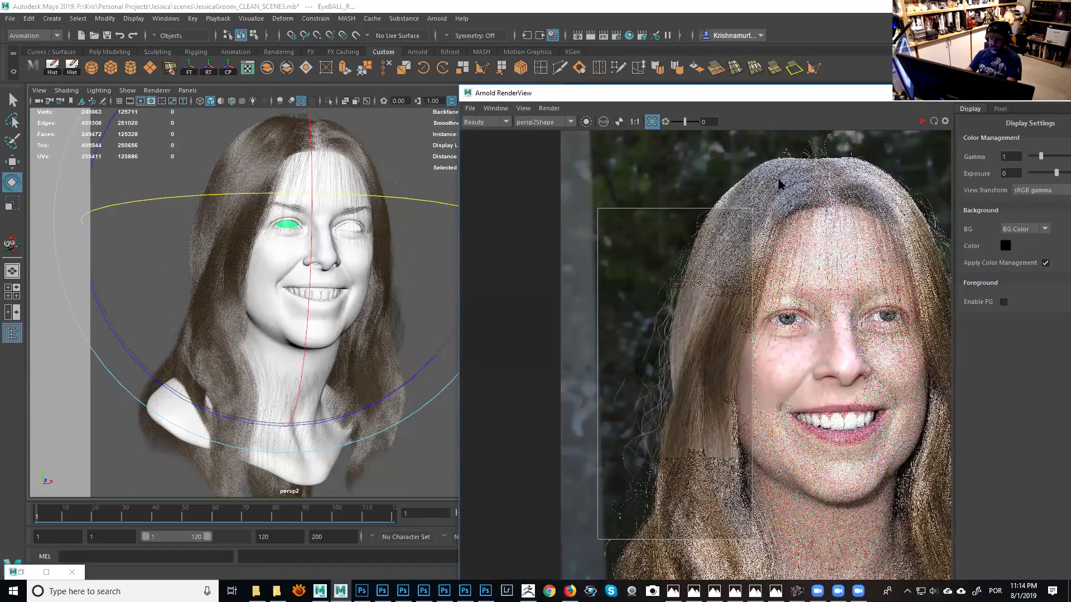
{"action": "left_click", "coordinate": [652, 122]}
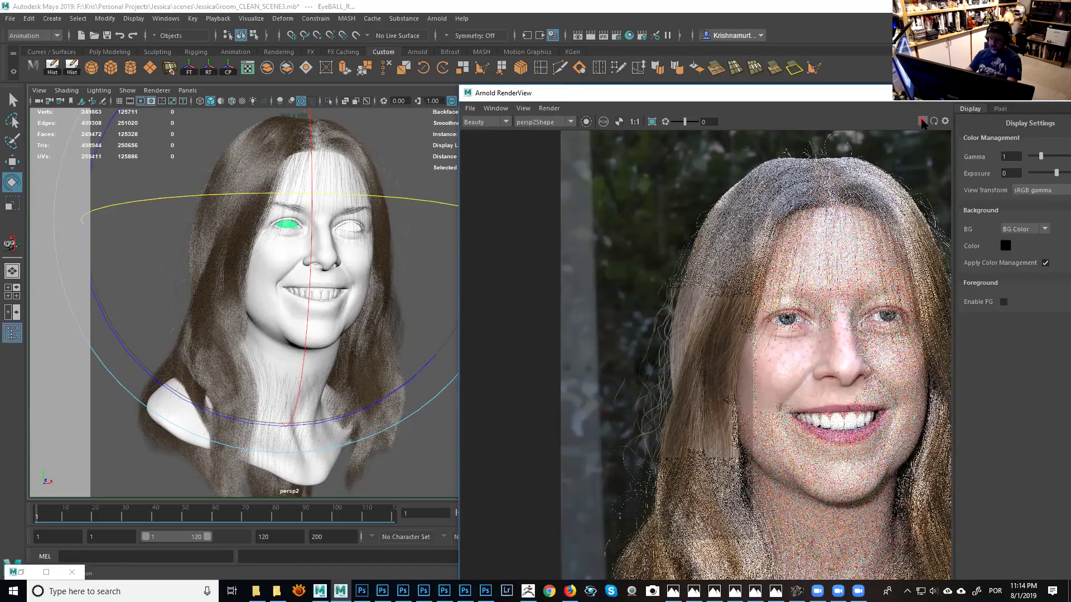
{"action": "left_click", "coordinate": [922, 121]}
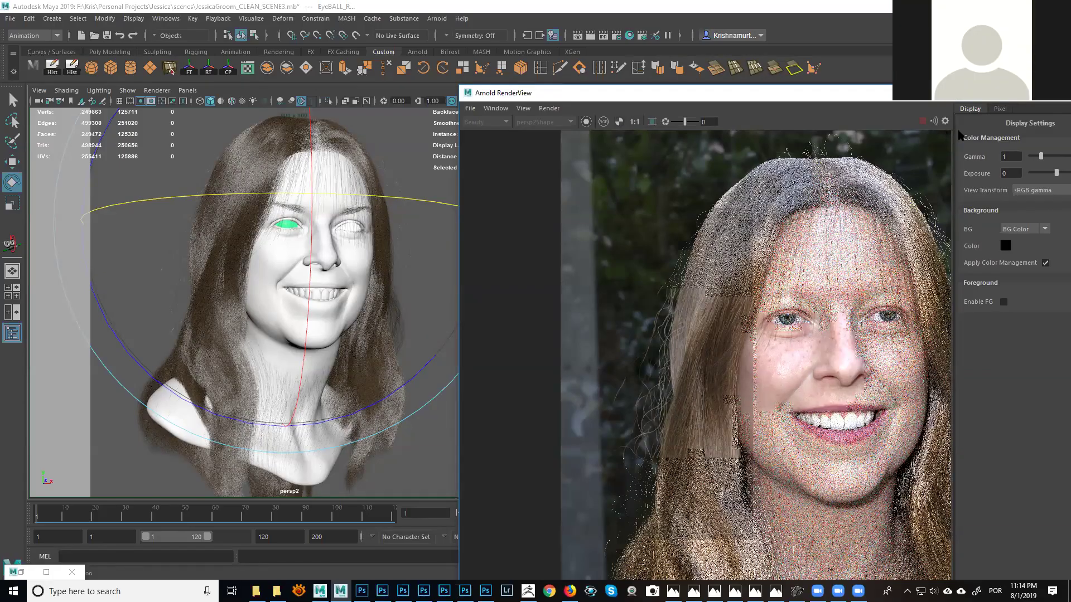
{"action": "key", "text": "q"}
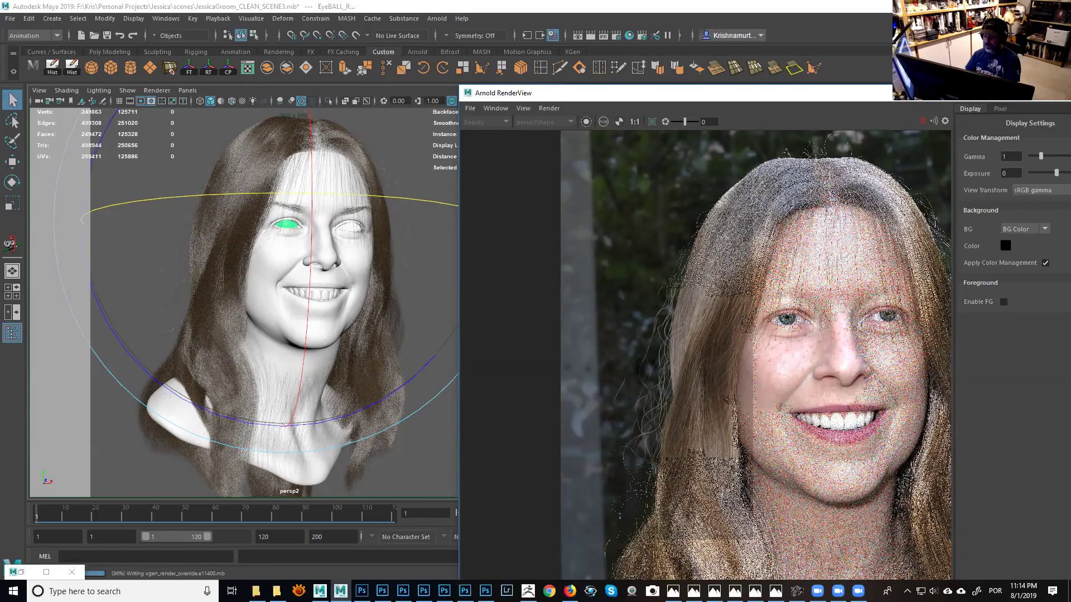
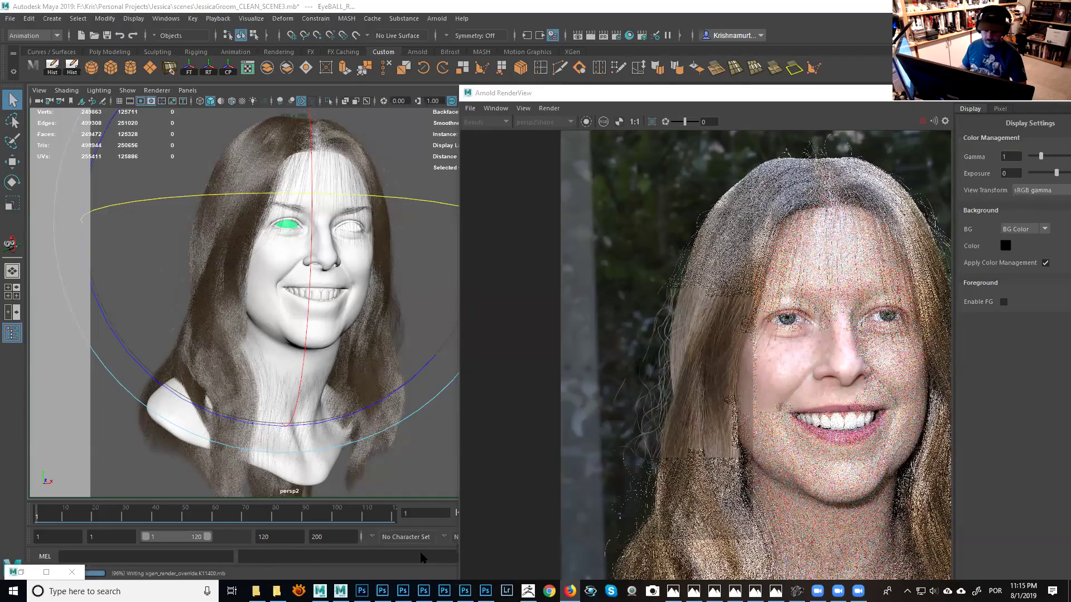
Close the open Photoshop portrait images, discarding the changes to StanK.0012.exr, and restart the render in the Arnold RenderView.
{"action": "mouse_move", "coordinate": [505, 590]}
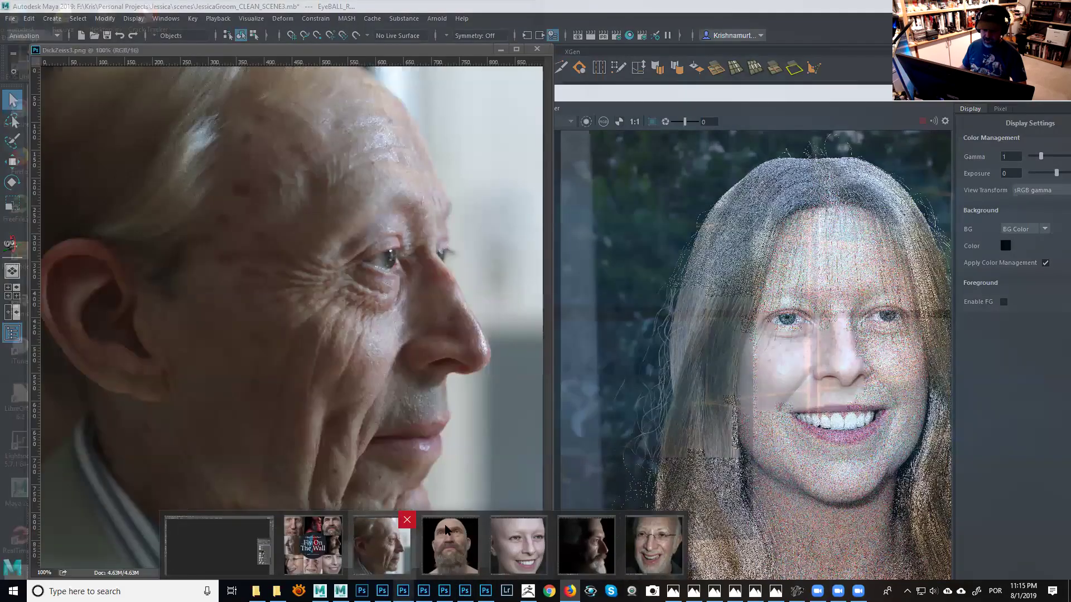
{"action": "left_click", "coordinate": [407, 520]}
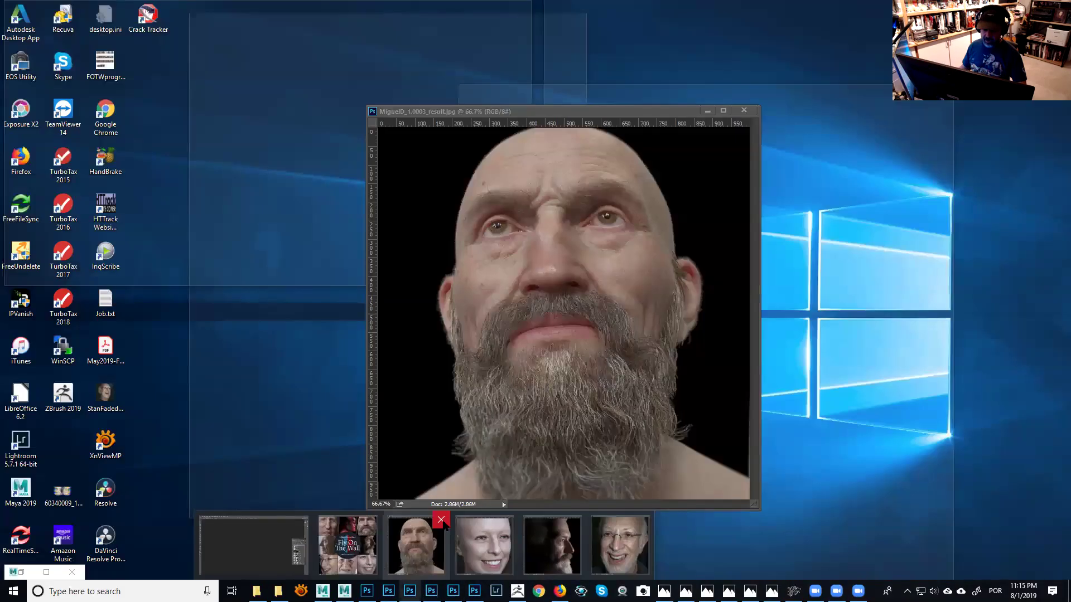
{"action": "left_click", "coordinate": [441, 519]}
{"action": "left_click", "coordinate": [507, 519]}
{"action": "left_click", "coordinate": [542, 520]}
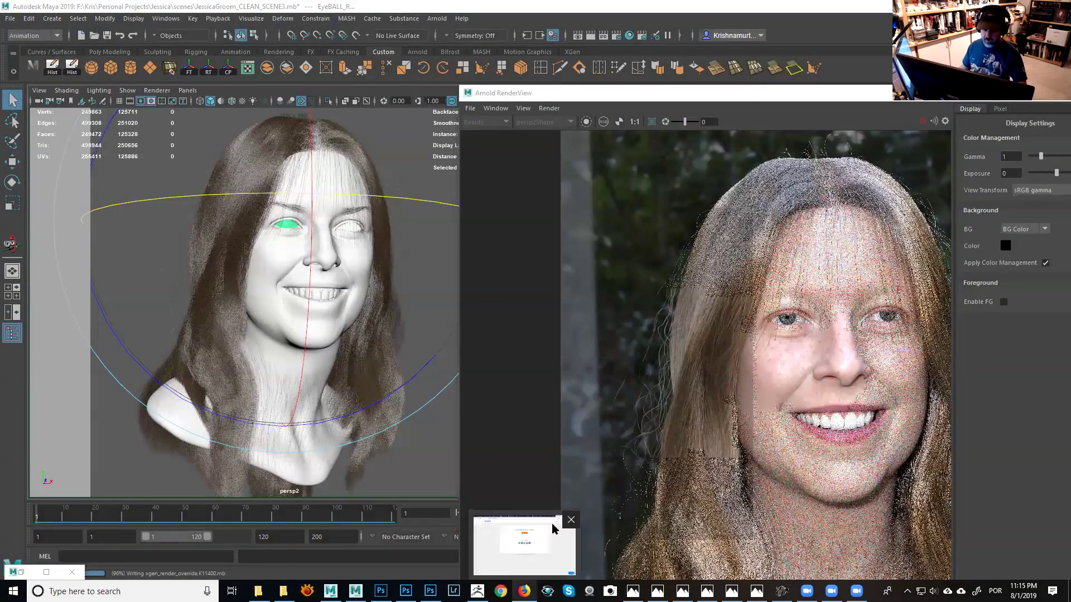
{"action": "mouse_move", "coordinate": [565, 530]}
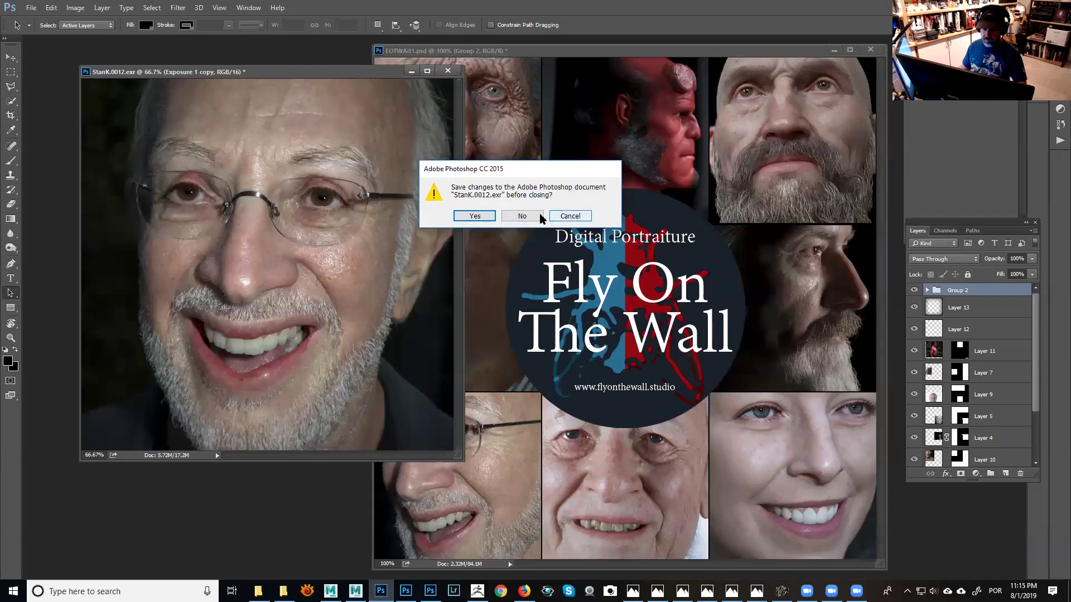
{"action": "left_click", "coordinate": [526, 216]}
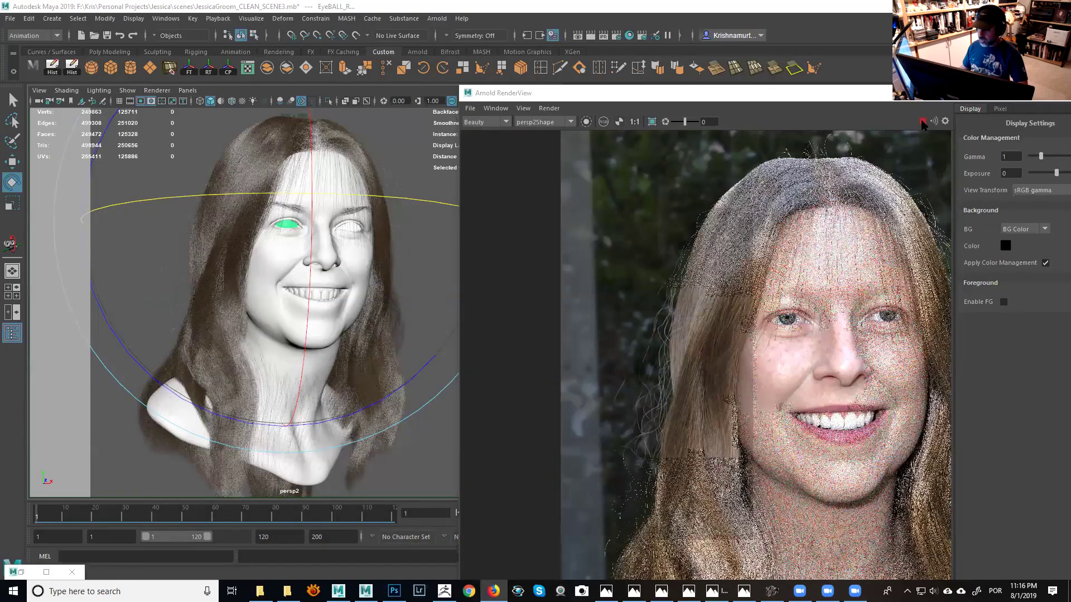
{"action": "left_click", "coordinate": [922, 121]}
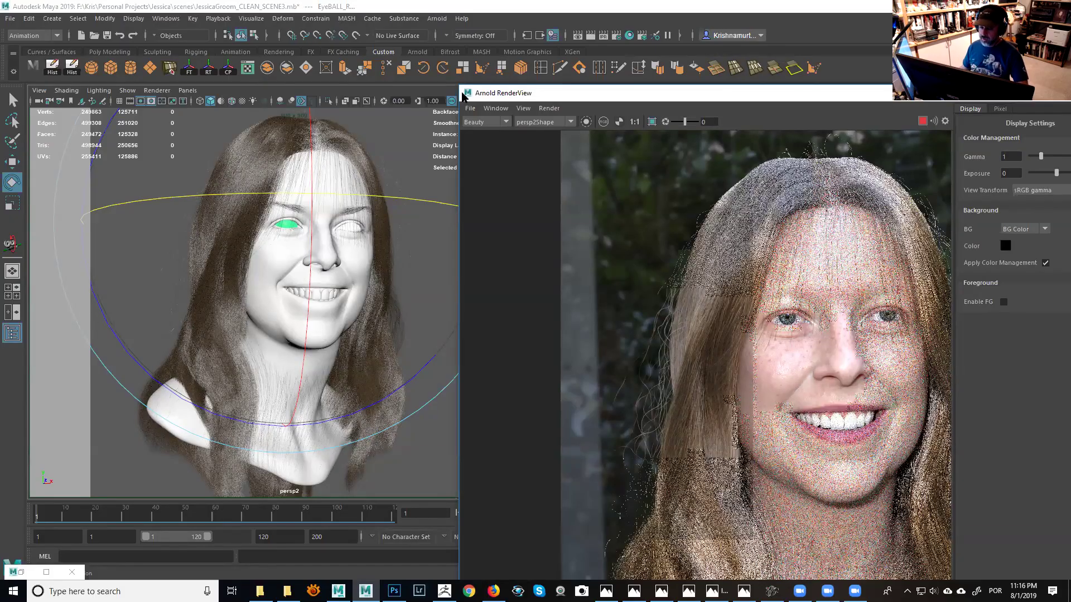
Make the UpperLashes groom description visible and restart the persp2 render in the Arnold RenderView.
{"action": "left_click_drag", "start_coordinate": [554, 93], "coordinate": [461, 87]}
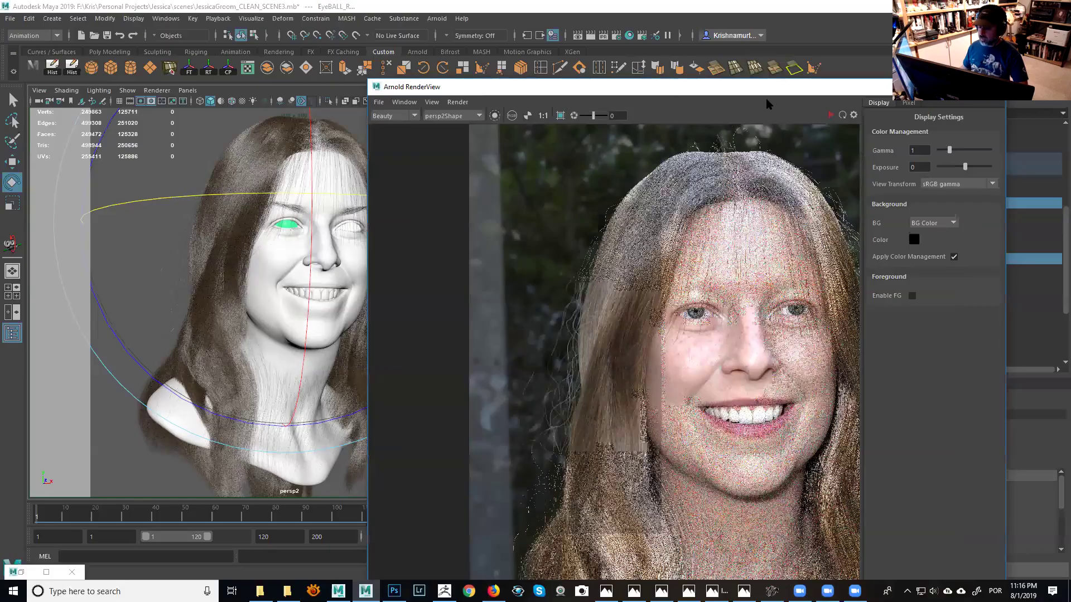
{"action": "left_click", "coordinate": [993, 87]}
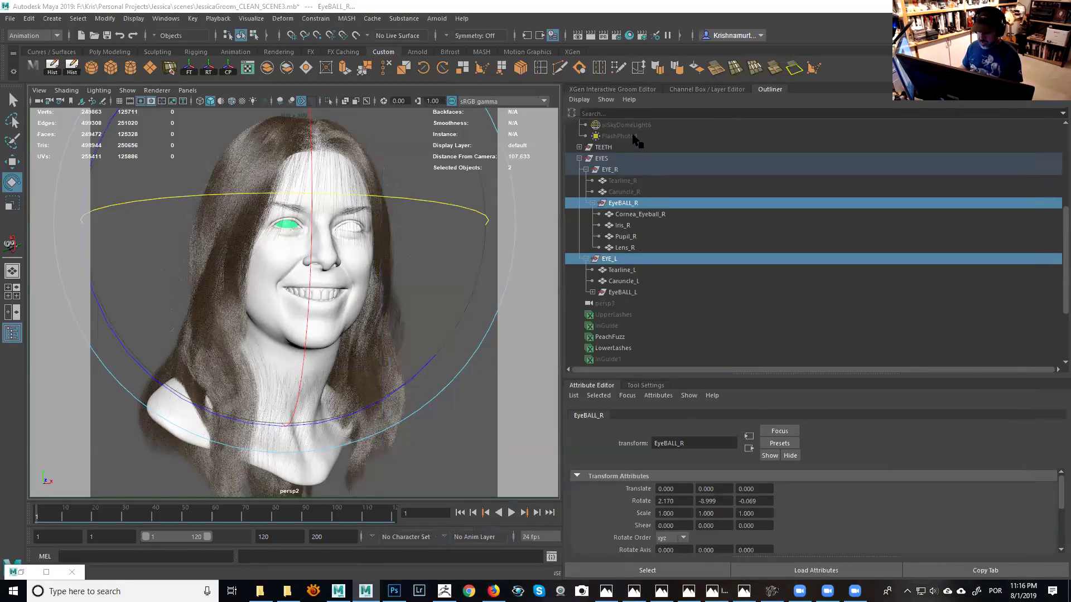
{"action": "left_click", "coordinate": [607, 90]}
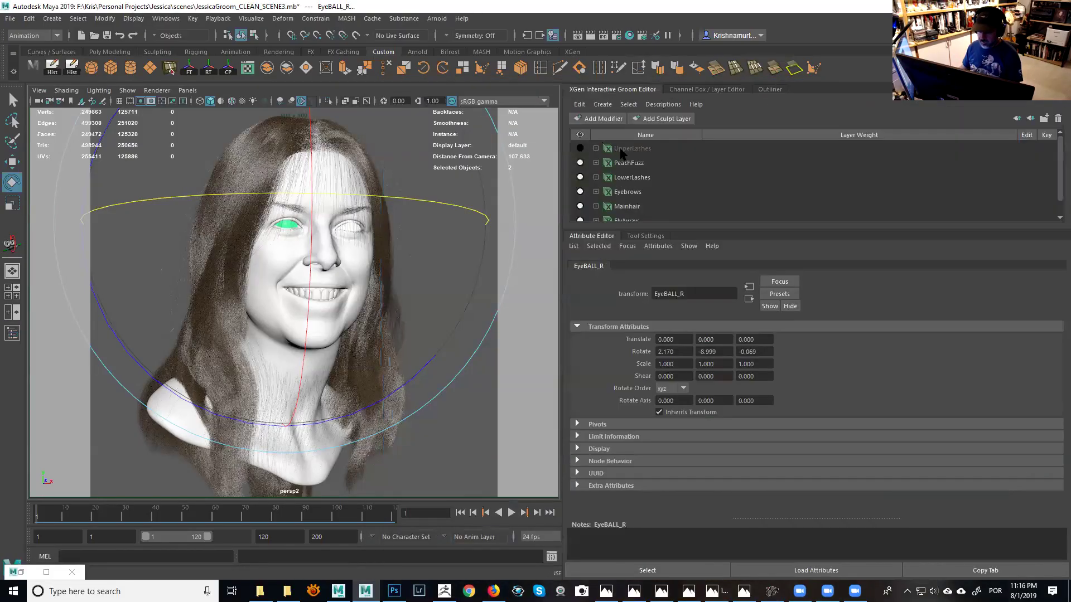
{"action": "left_click", "coordinate": [580, 148]}
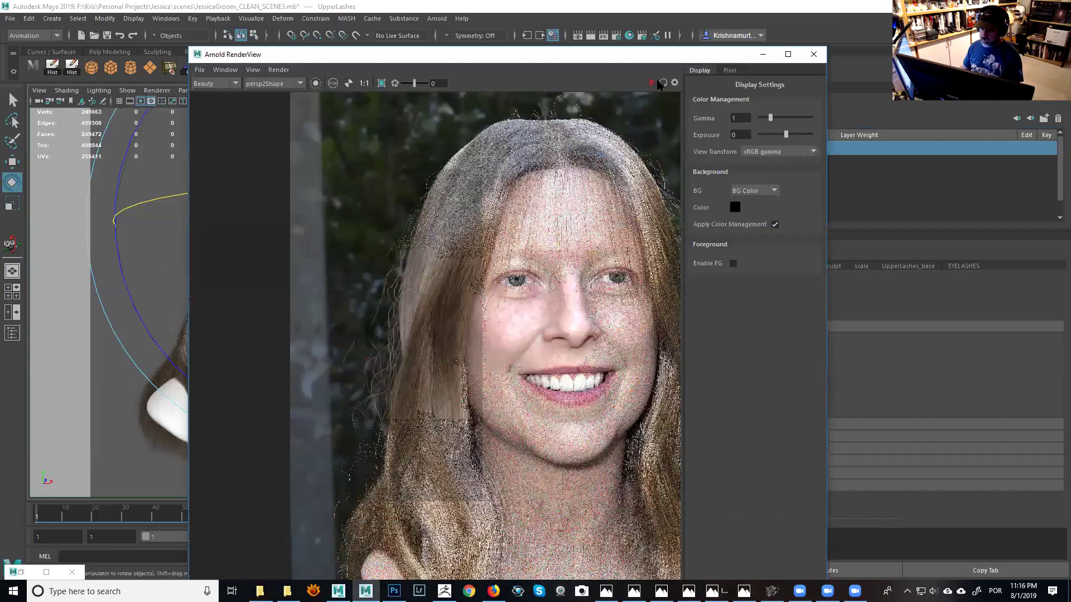
{"action": "left_click", "coordinate": [651, 84]}
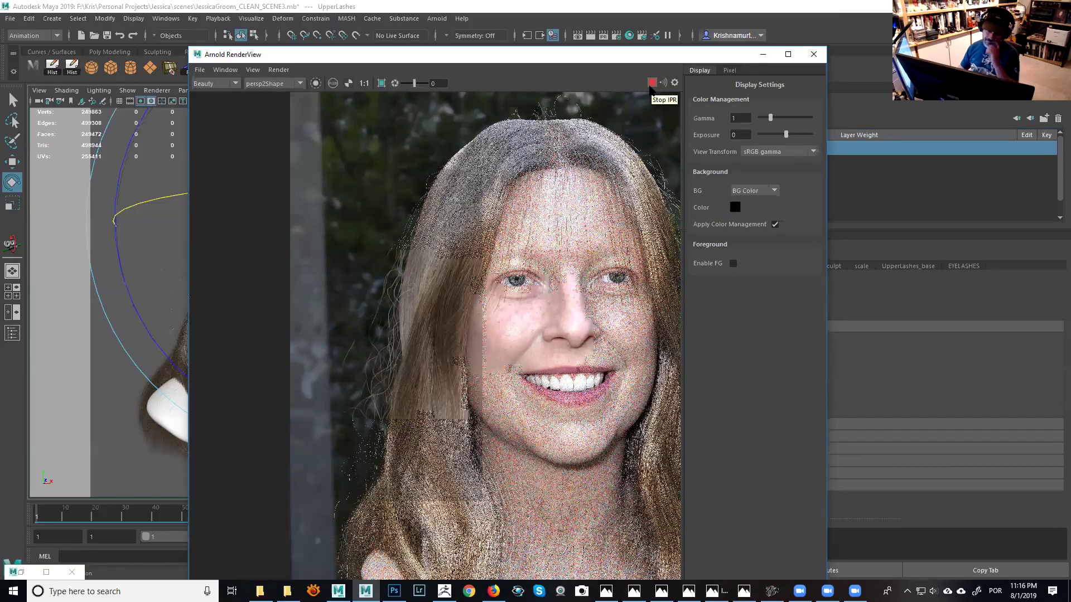
{"action": "left_click", "coordinate": [651, 84]}
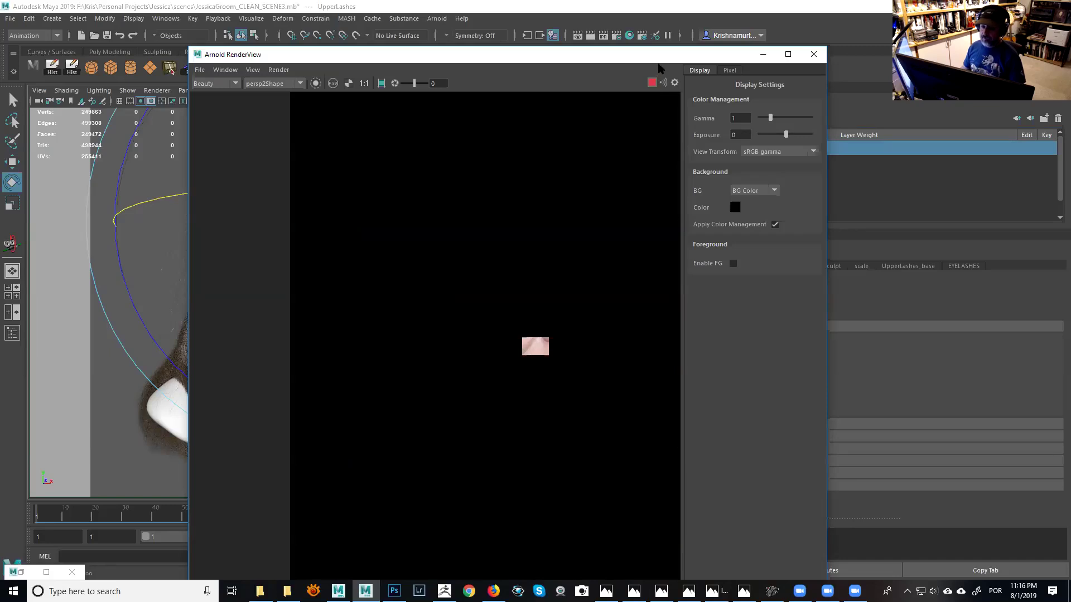
Close the RenderView and unhide the LIGHTS group in the scene hierarchy.
{"action": "left_click", "coordinate": [814, 54]}
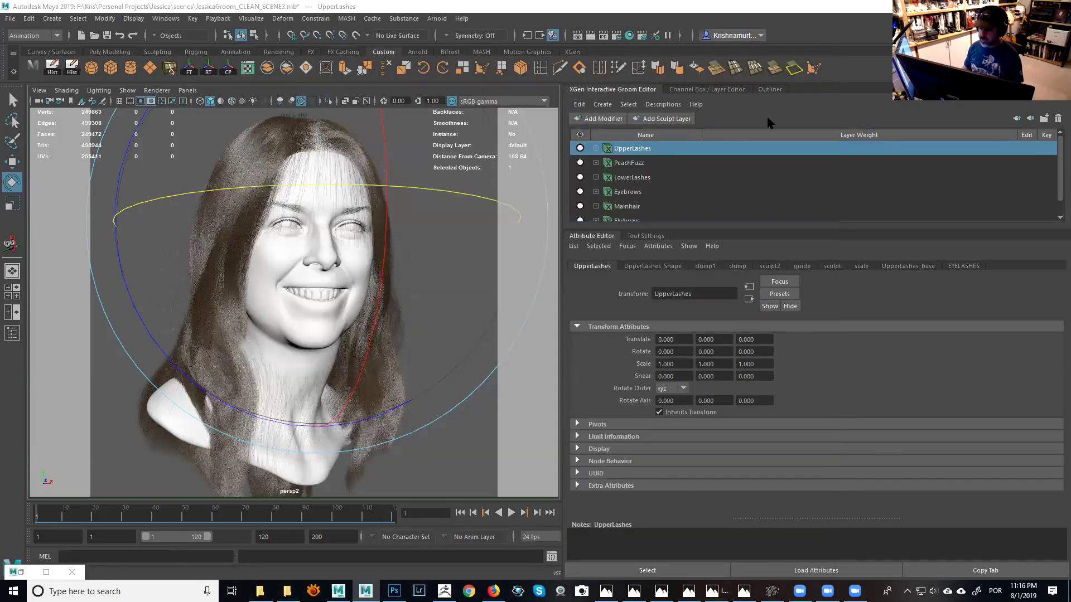
{"action": "left_click", "coordinate": [769, 89]}
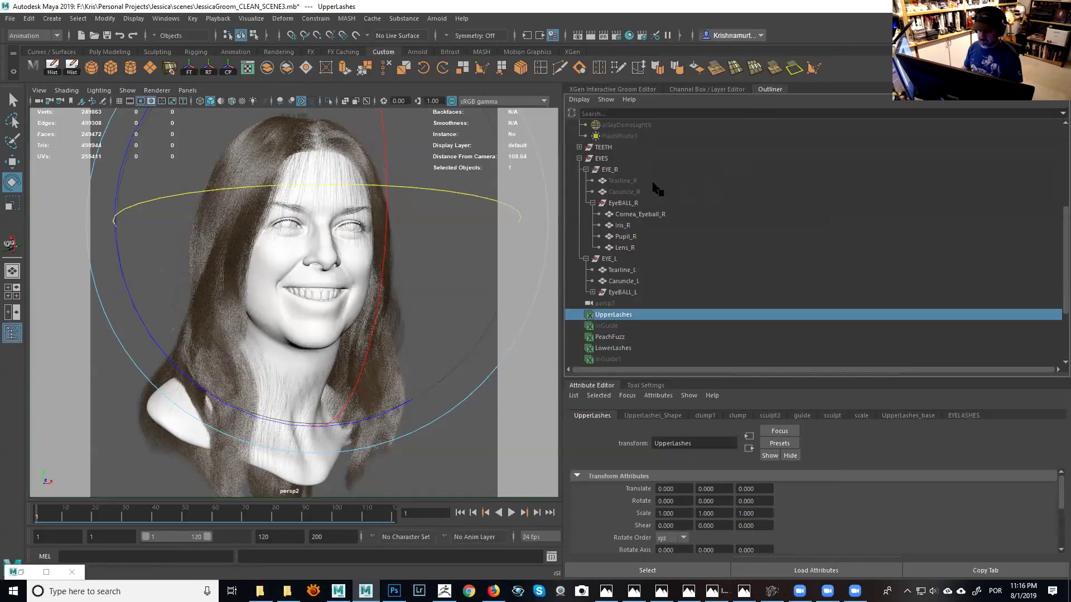
{"action": "scroll", "coordinate": [671, 230], "scroll_direction": "up", "scroll_amount": 5}
{"action": "left_click", "coordinate": [609, 205]}
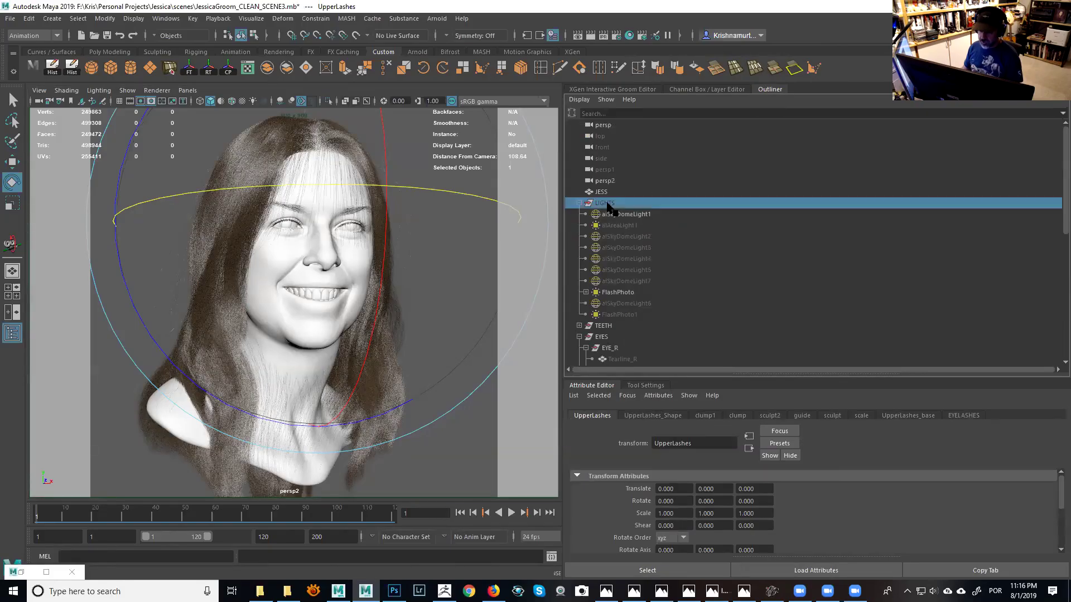
{"action": "key", "text": "shift+h"}
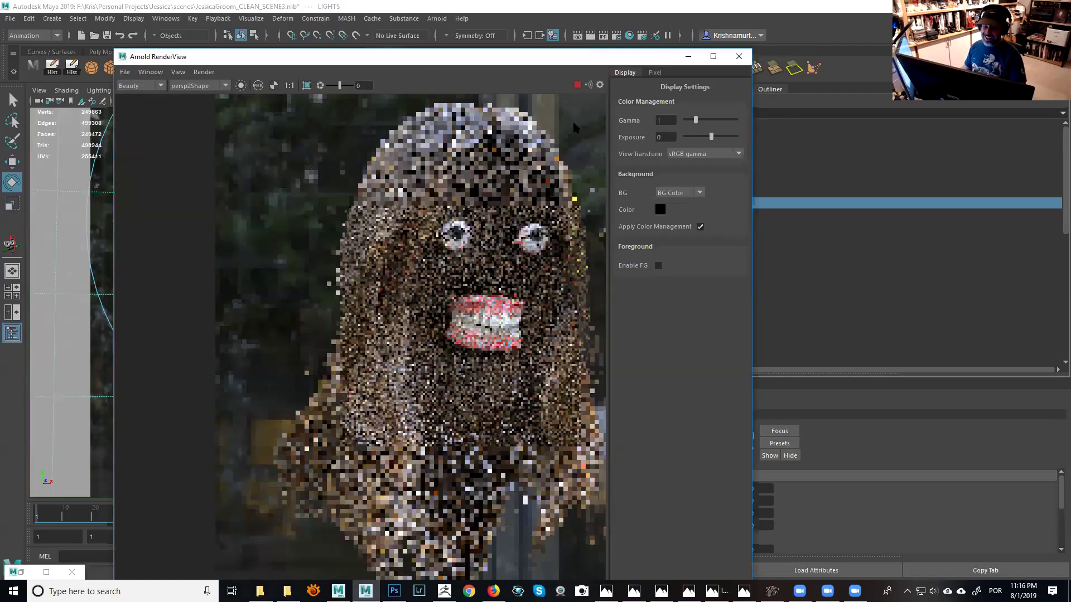
Stop the render in the Arnold RenderView, then update the full scene and restart rendering.
{"action": "left_click_drag", "start_coordinate": [616, 56], "coordinate": [756, 11]}
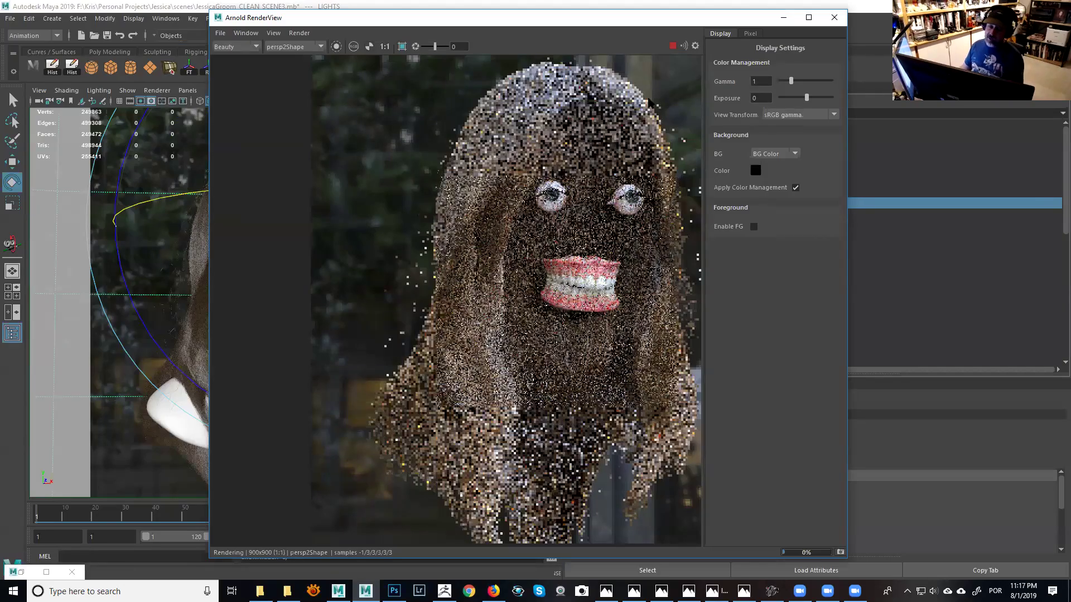
{"action": "left_click", "coordinate": [672, 46]}
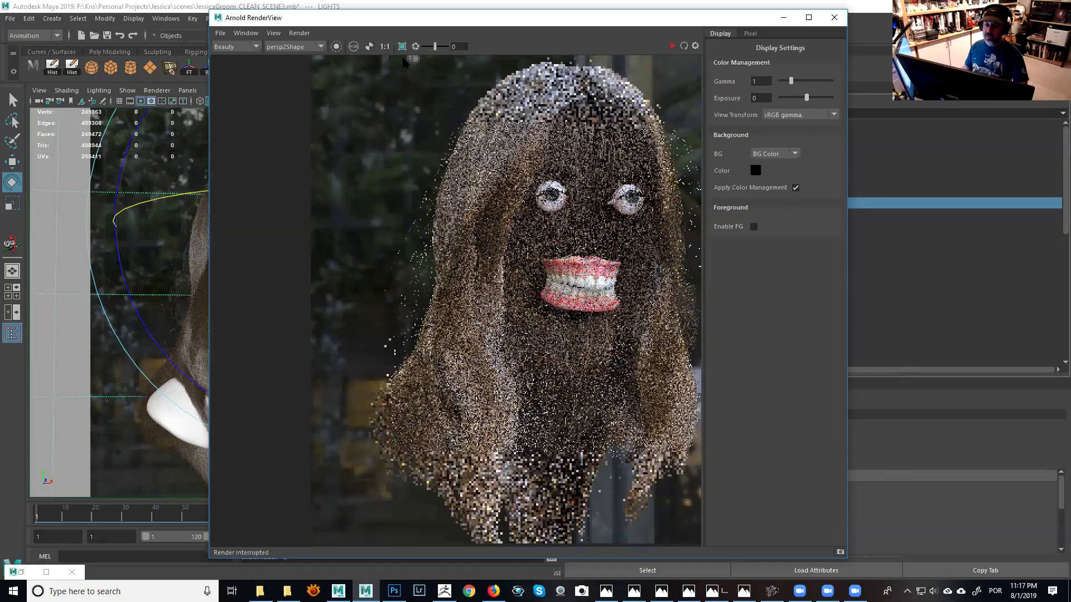
{"action": "left_click", "coordinate": [299, 33]}
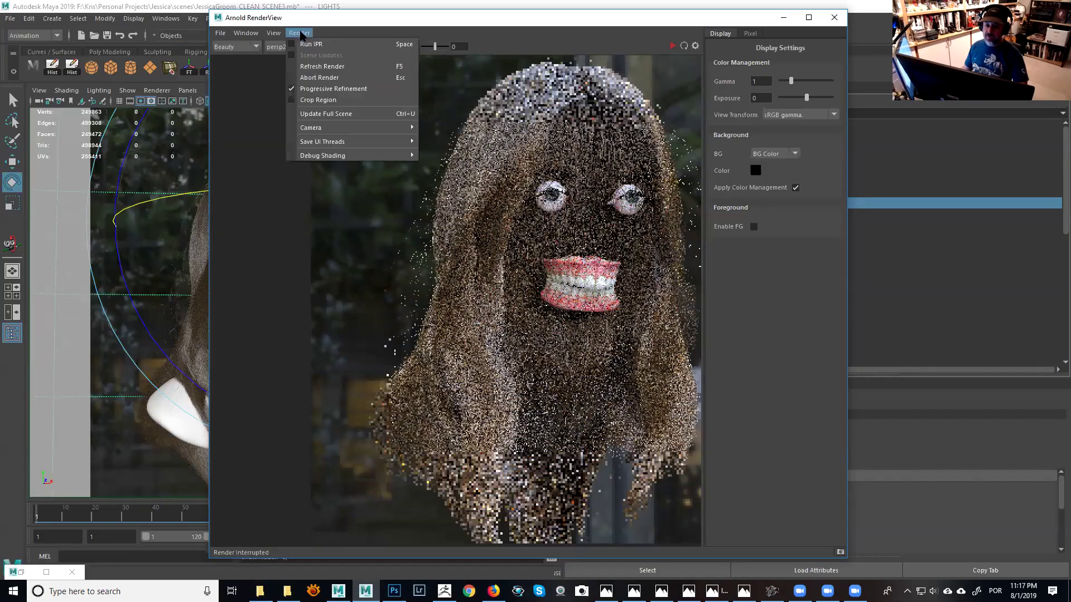
{"action": "left_click", "coordinate": [330, 115]}
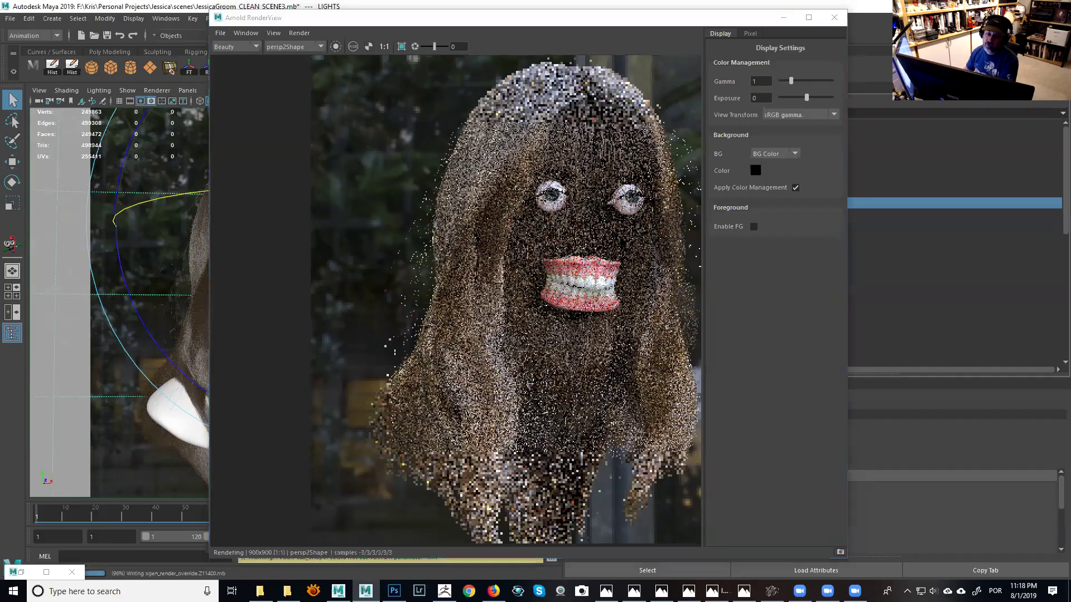
{"action": "key", "text": "e"}
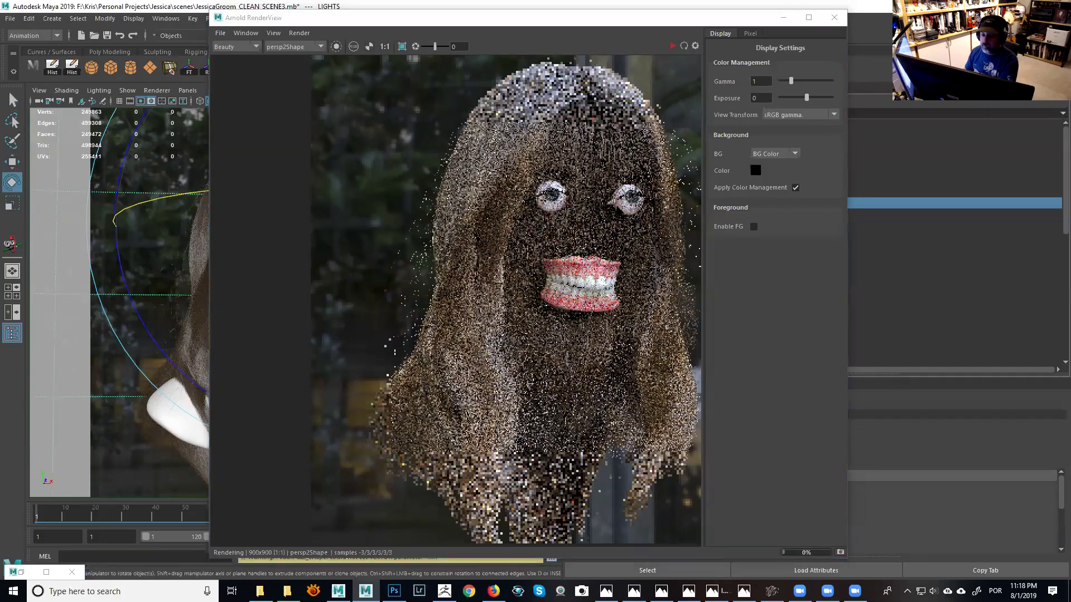
{"action": "left_click", "coordinate": [673, 46]}
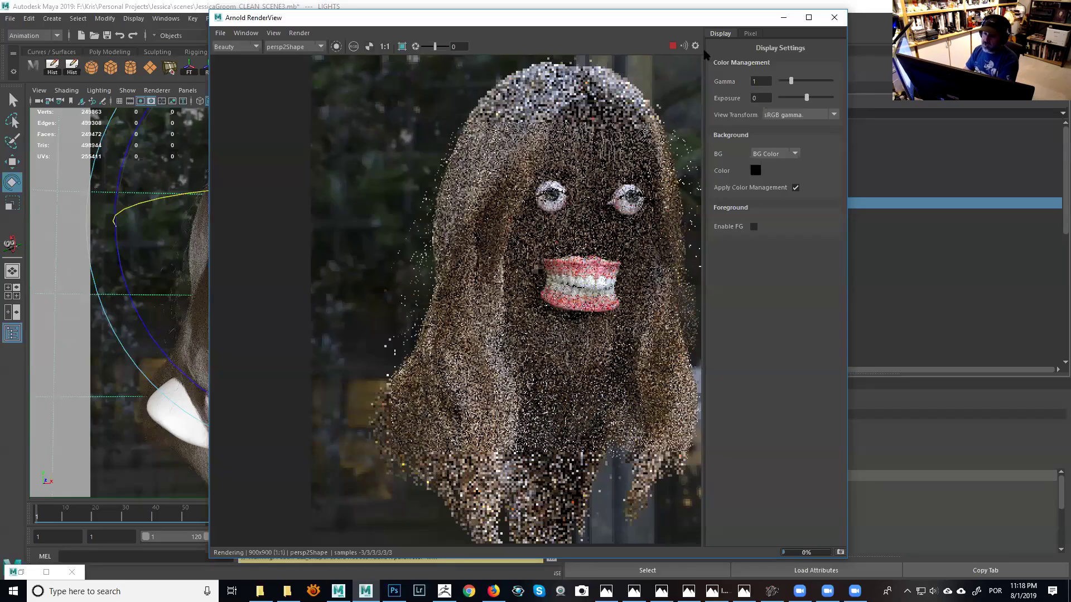
Widen the RenderView and move it clear of the viewport, then select the JESS head mesh.
{"action": "left_click_drag", "start_coordinate": [704, 21], "coordinate": [654, 19]}
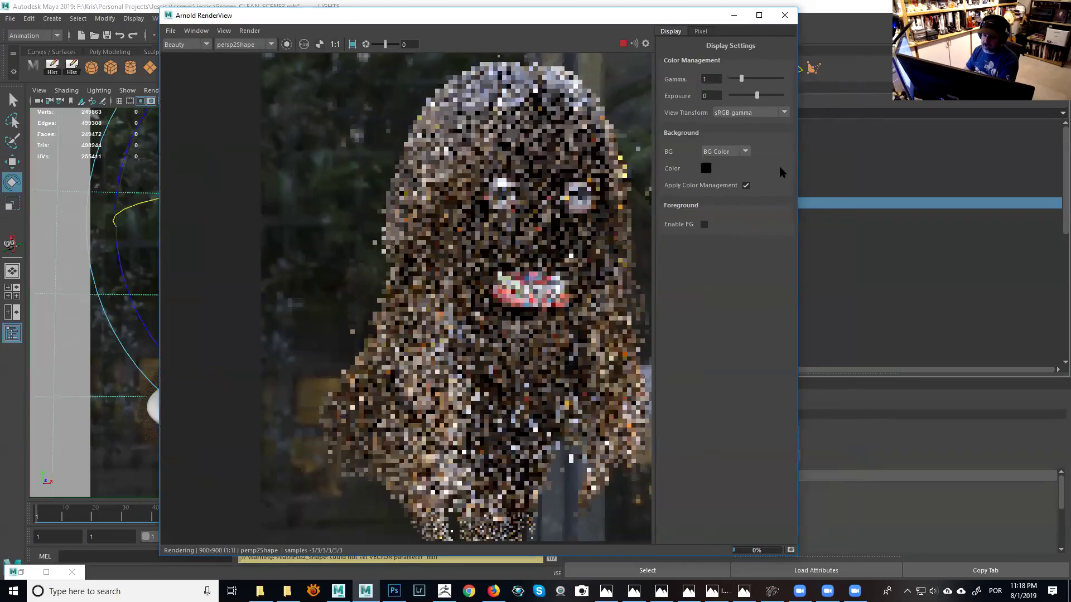
{"action": "left_click_drag", "start_coordinate": [798, 182], "coordinate": [881, 181]}
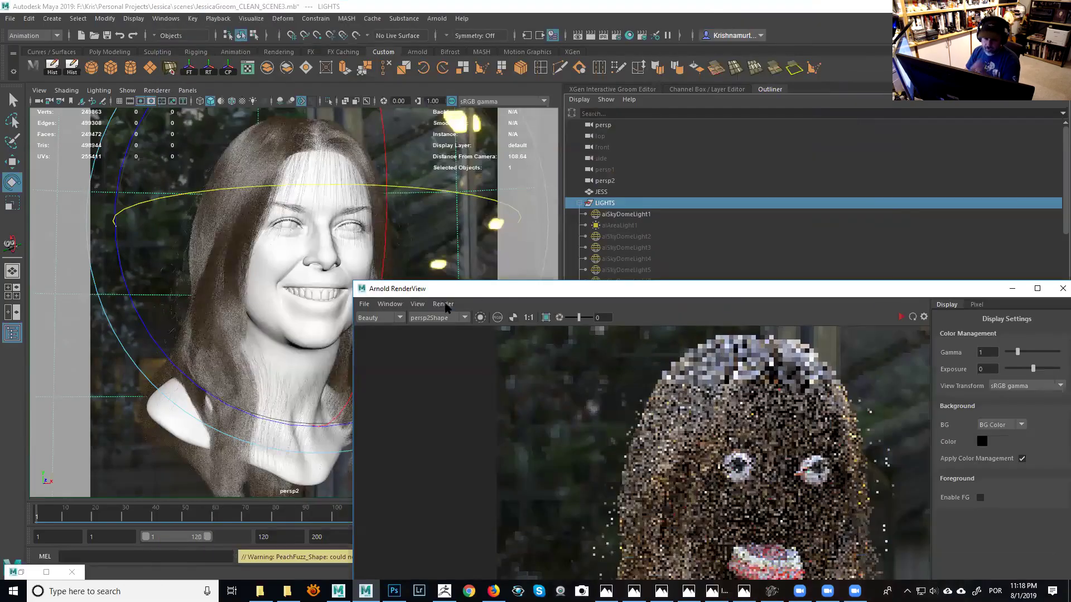
{"action": "left_click", "coordinate": [293, 260]}
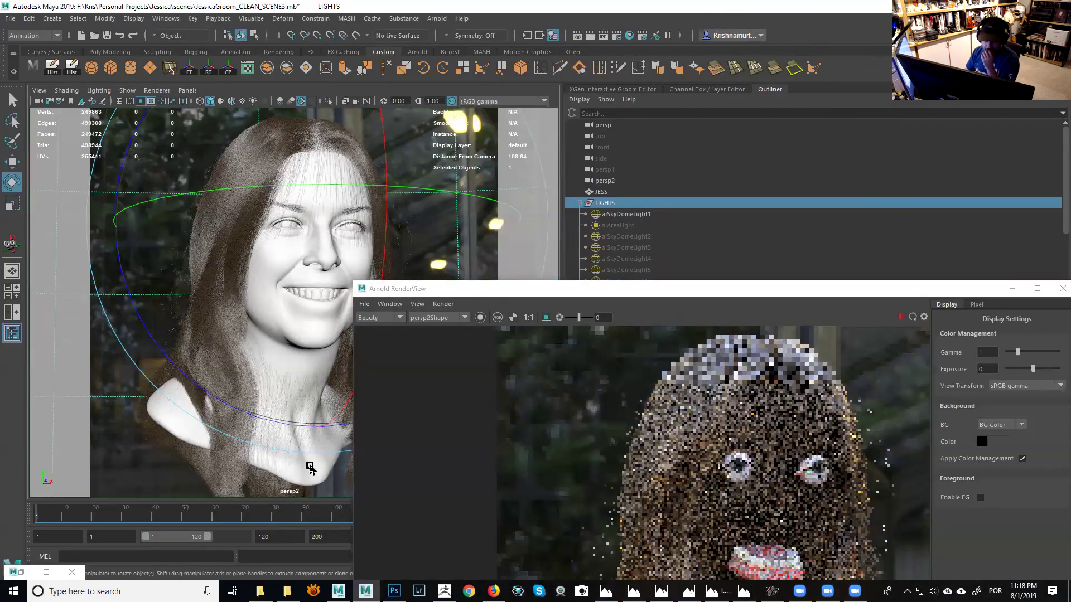
{"action": "key", "text": "q"}
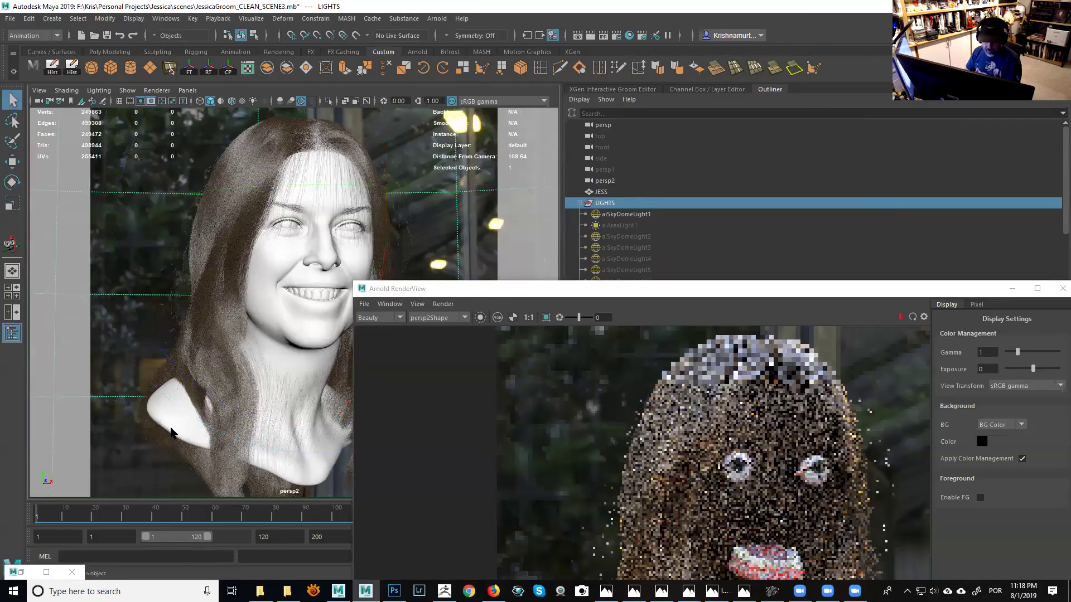
{"action": "left_click", "coordinate": [172, 428]}
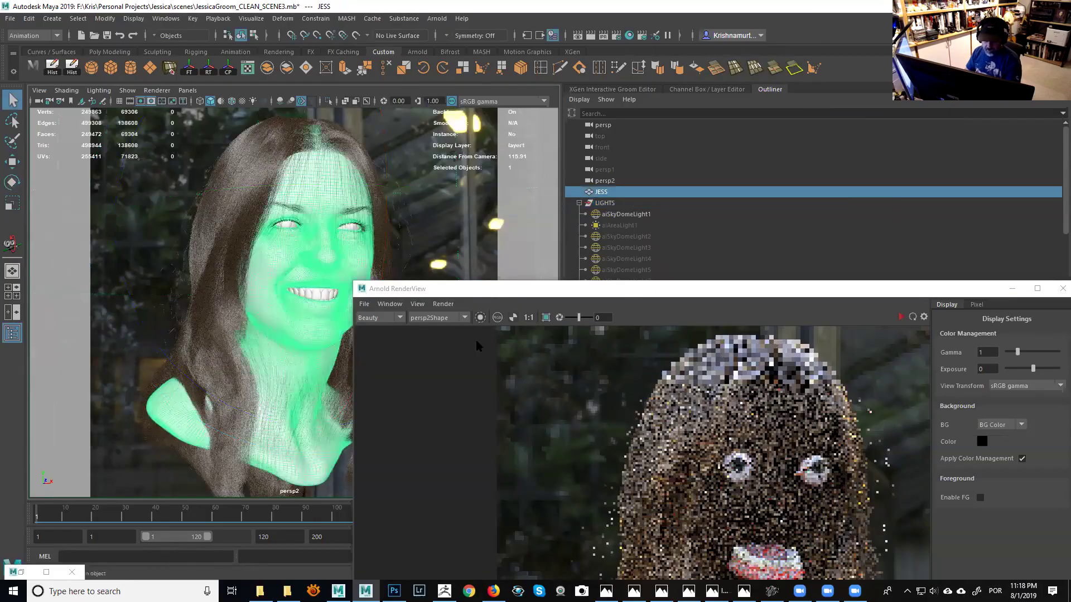
Flush all Arnold caches for the scene.
{"action": "double_click", "coordinate": [628, 290]}
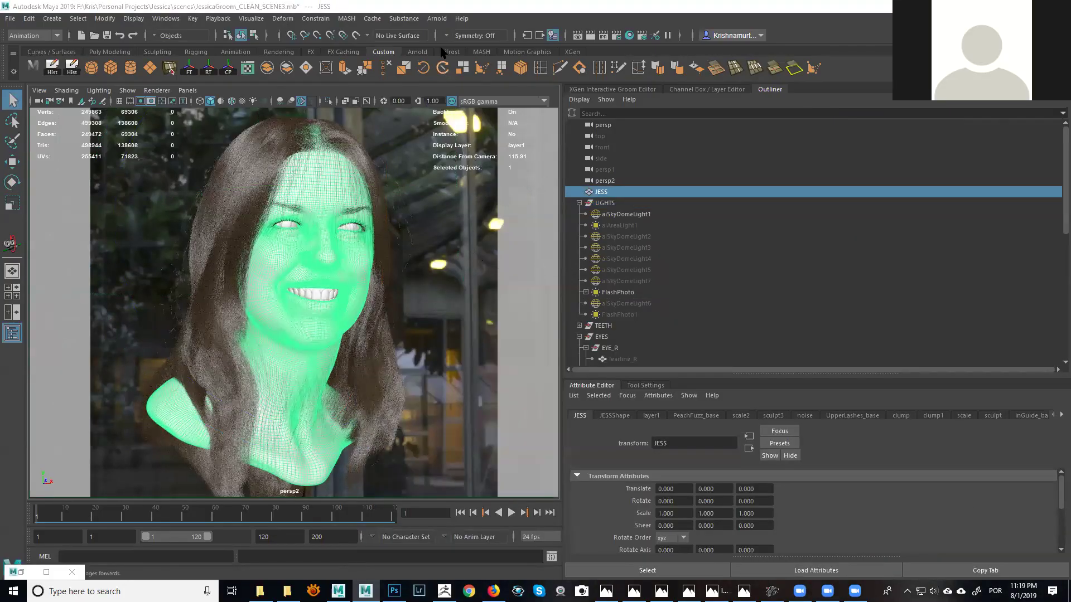
{"action": "left_click", "coordinate": [437, 20]}
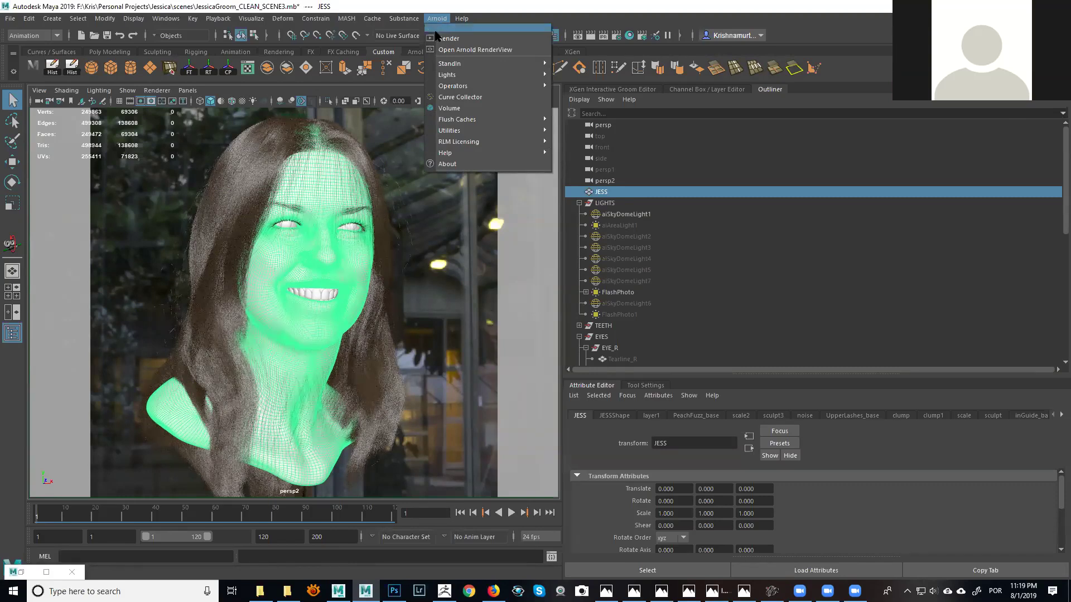
{"action": "mouse_move", "coordinate": [468, 86]}
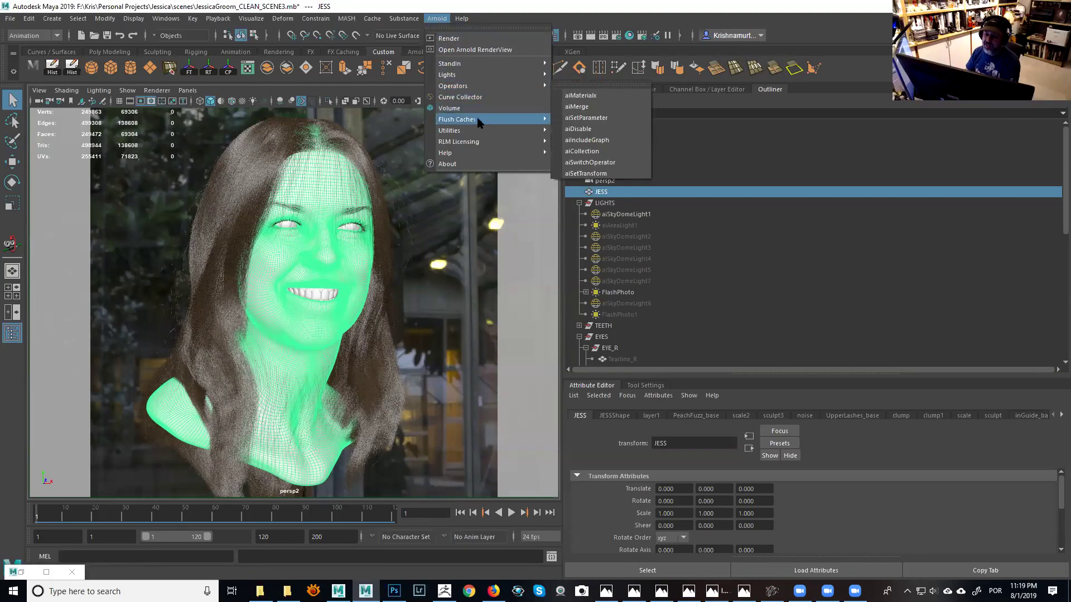
{"action": "left_click", "coordinate": [431, 19]}
{"action": "left_click", "coordinate": [430, 19]}
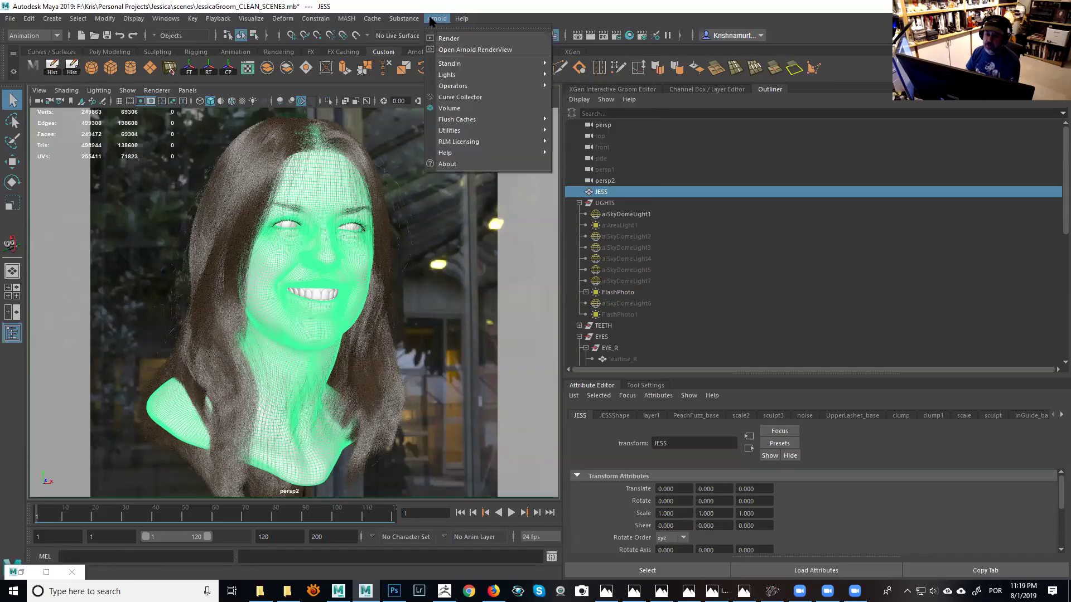
{"action": "mouse_move", "coordinate": [473, 121]}
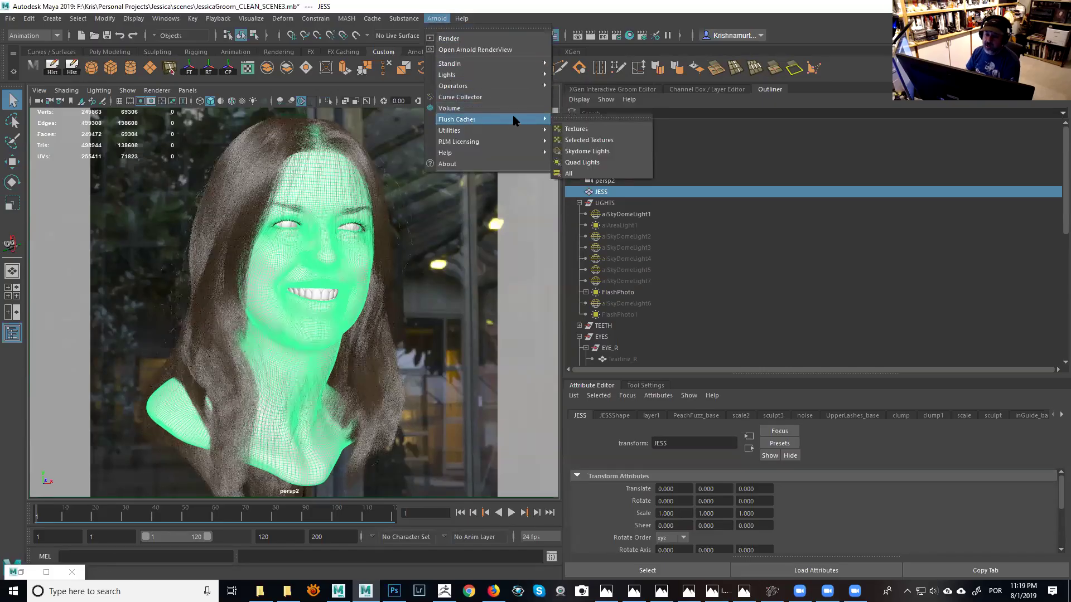
{"action": "left_click", "coordinate": [587, 174]}
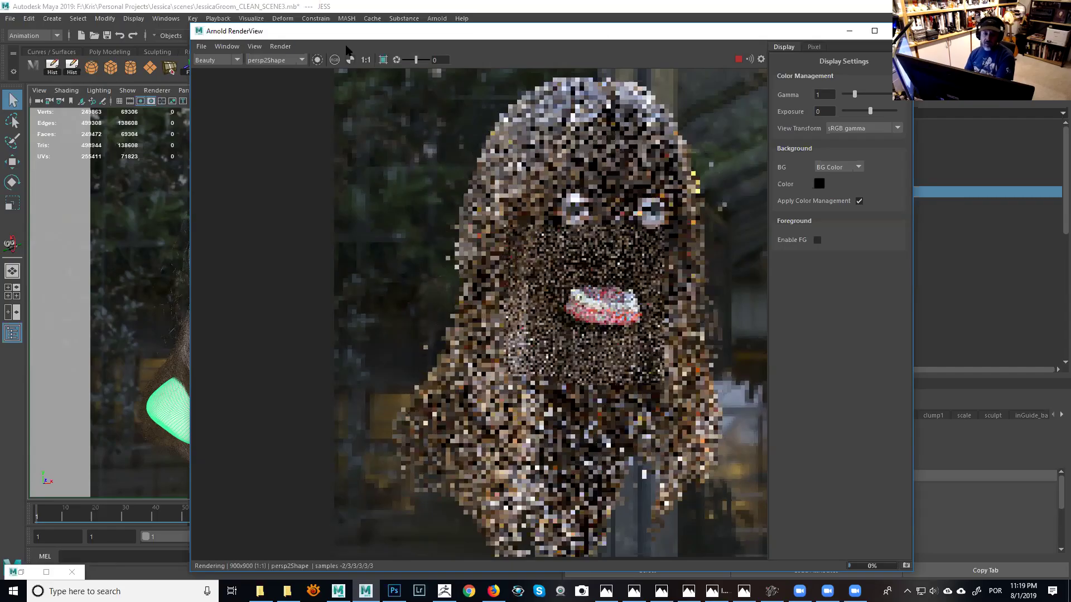
Update the full scene in the Arnold RenderView to render the persp2 camera again.
{"action": "left_click", "coordinate": [280, 46]}
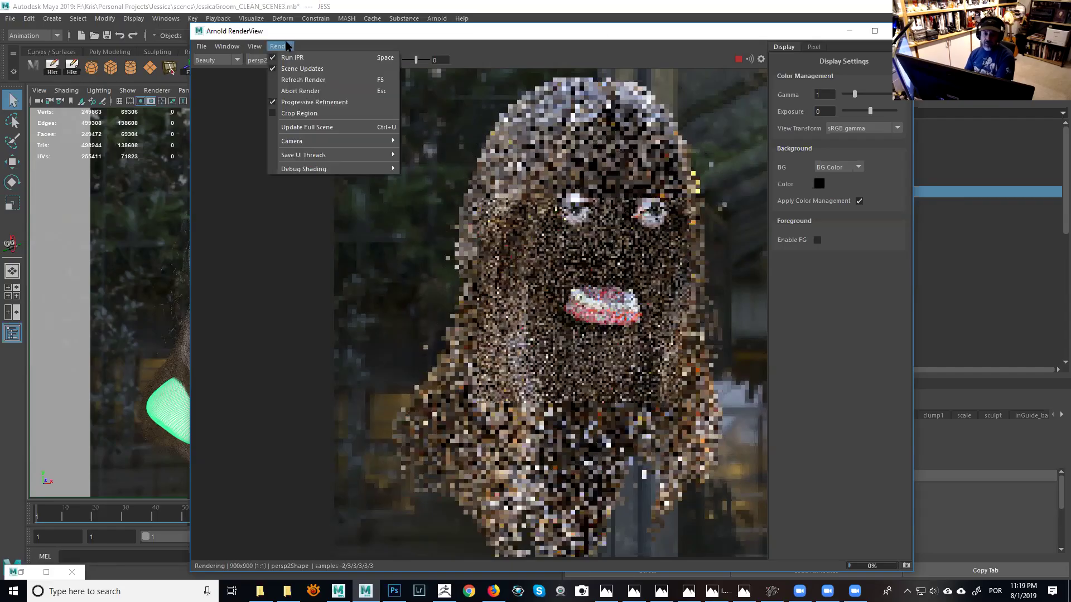
{"action": "left_click", "coordinate": [302, 128]}
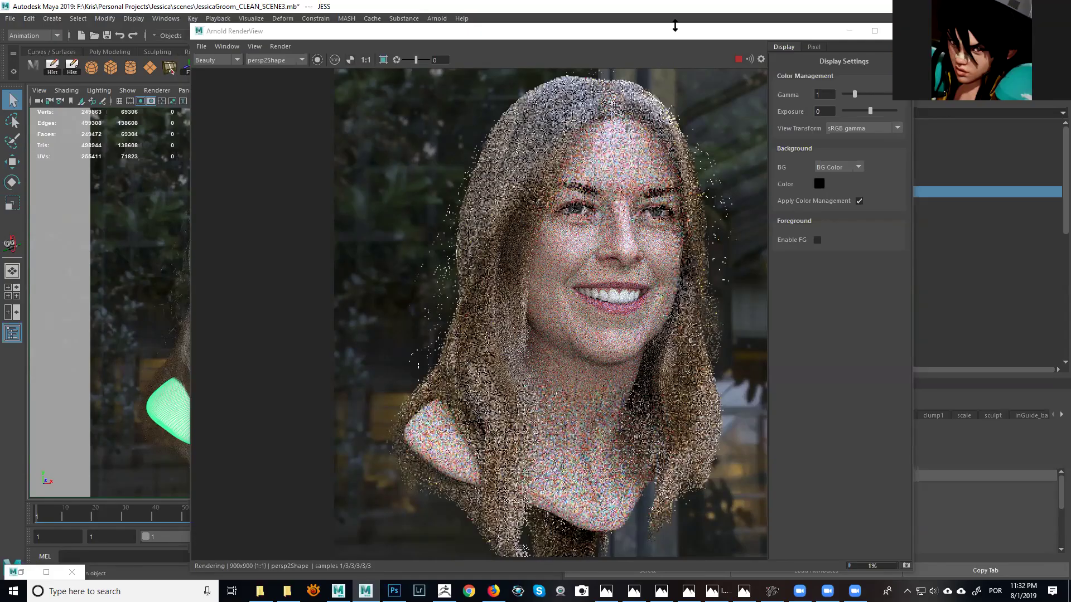
{"action": "left_click_drag", "start_coordinate": [674, 26], "coordinate": [677, 68]}
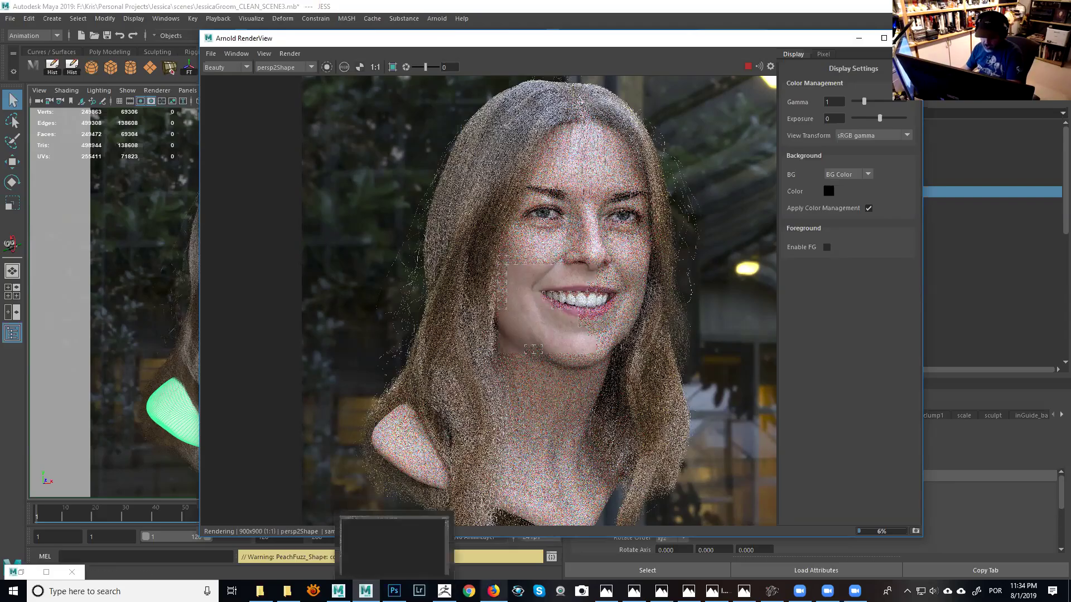
Switch to Photoshop and examine the list of available filters with FOTWAd1.psd open.
{"action": "mouse_move", "coordinate": [394, 592]}
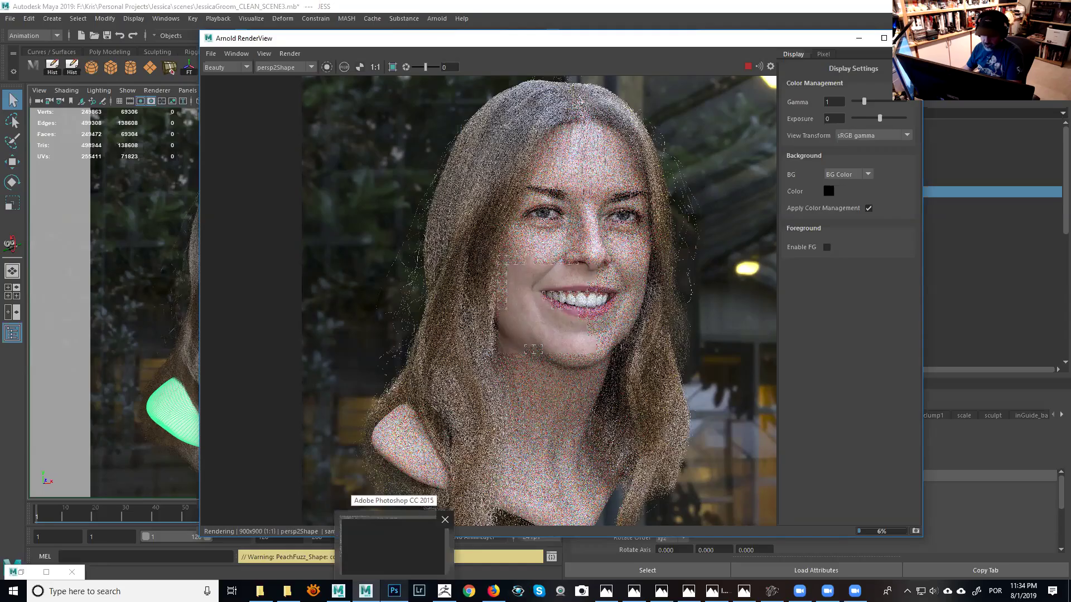
{"action": "left_click", "coordinate": [393, 543]}
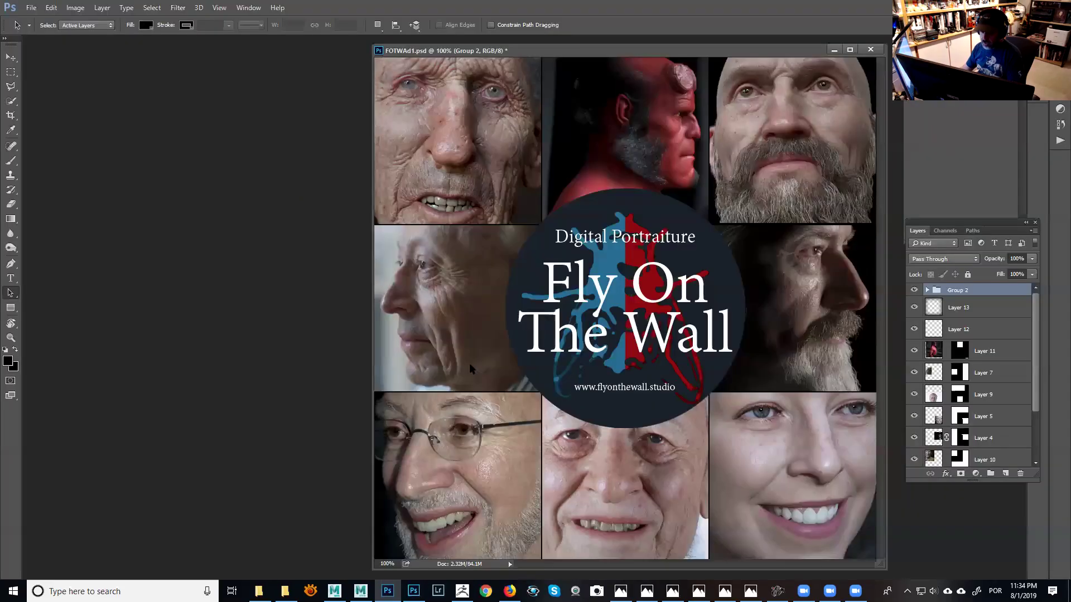
{"action": "left_click", "coordinate": [176, 8]}
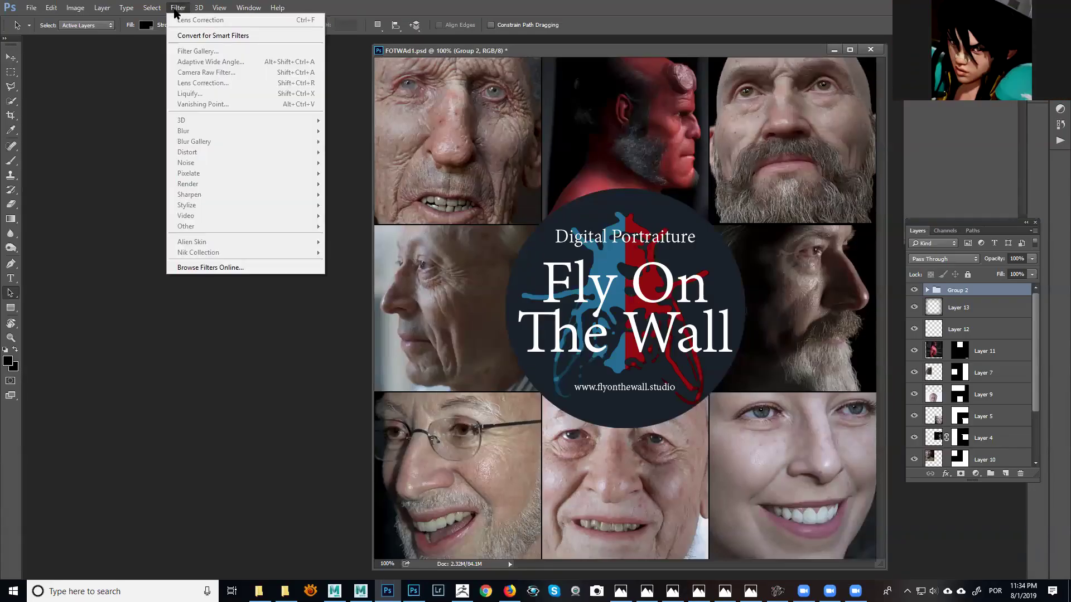
{"action": "left_click", "coordinate": [322, 5]}
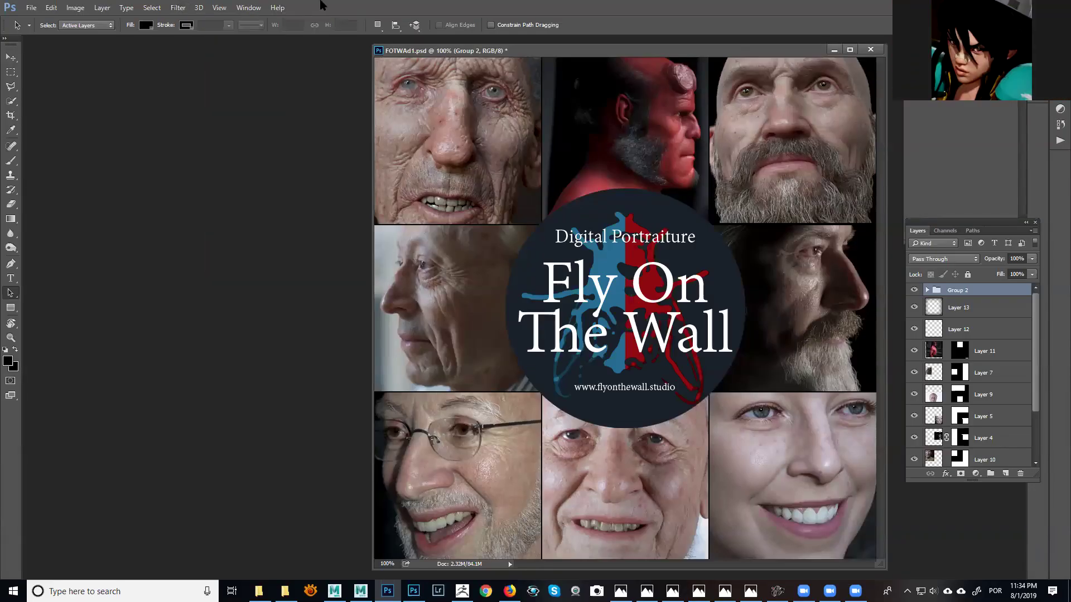
{"action": "left_click", "coordinate": [178, 8]}
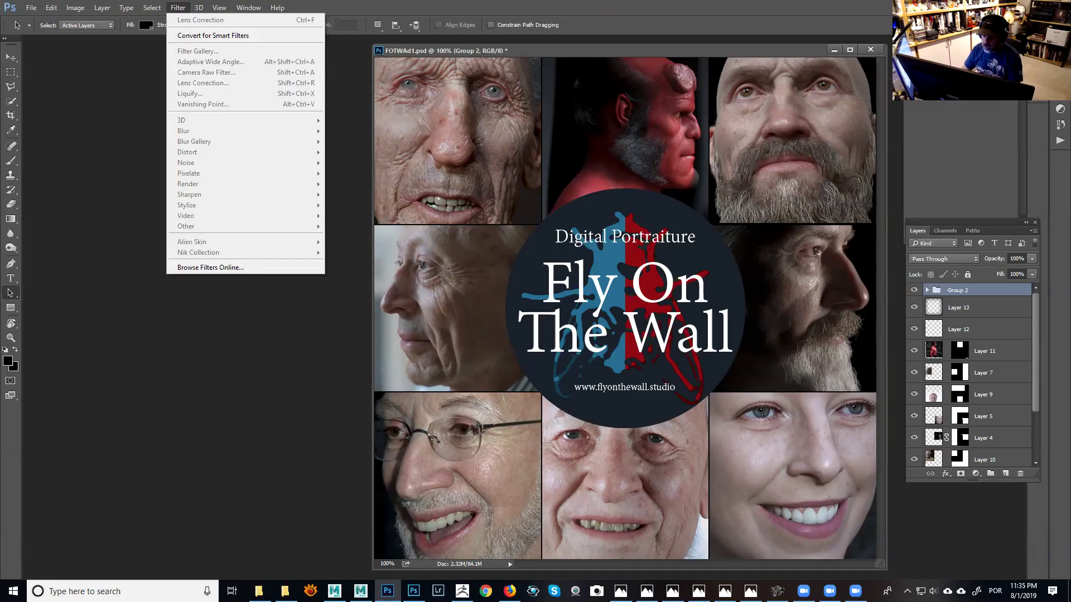
Switch to Lightroom and bring up Class_banner1.jpg for developing.
{"action": "key", "text": "Escape"}
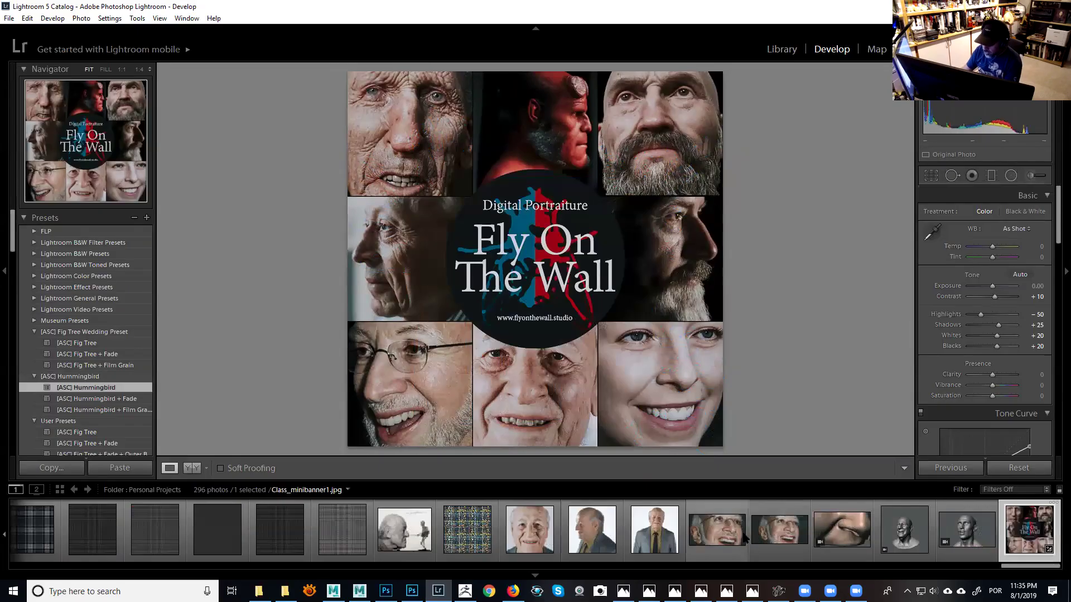
{"action": "left_click", "coordinate": [781, 533]}
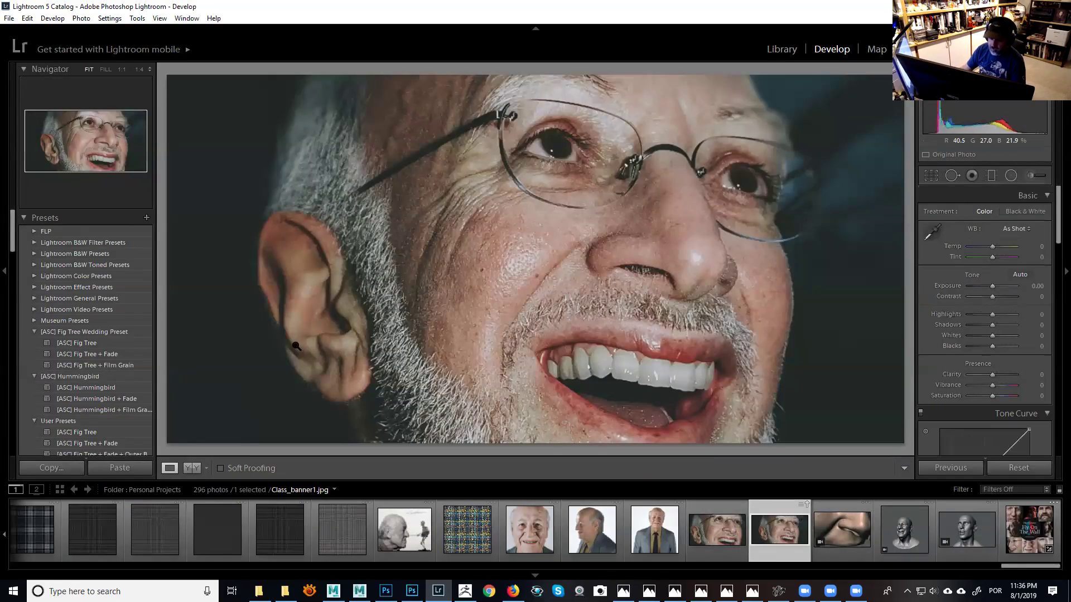
Try the [ASC] Fig Tree and Hummingbird presets on Class_banner1.jpg, each plain, with Fade and with Film Grain.
{"action": "left_click", "coordinate": [69, 333]}
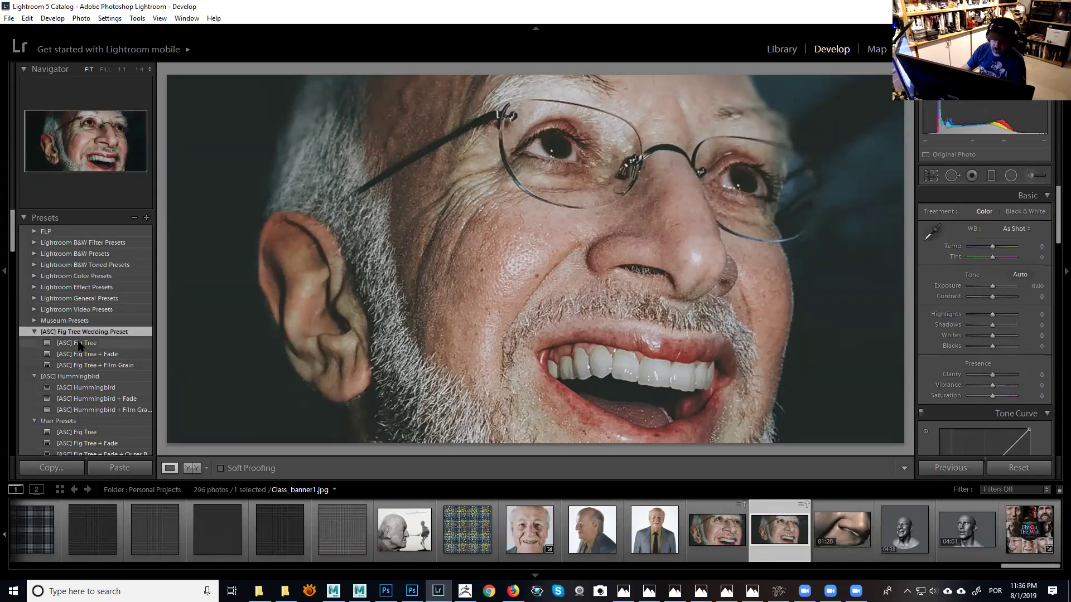
{"action": "left_click", "coordinate": [79, 344]}
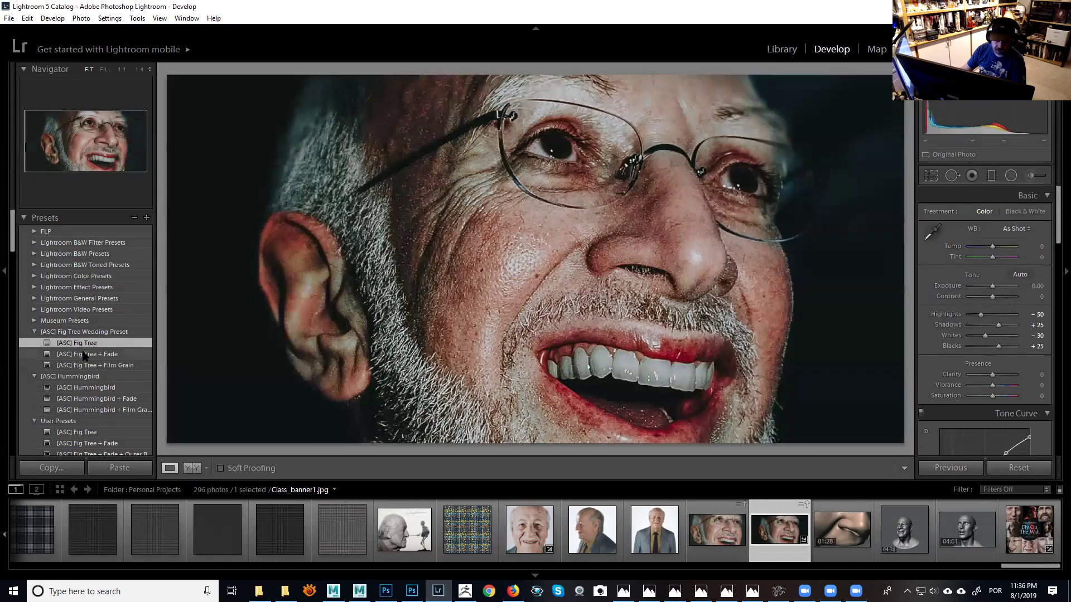
{"action": "left_click", "coordinate": [84, 355]}
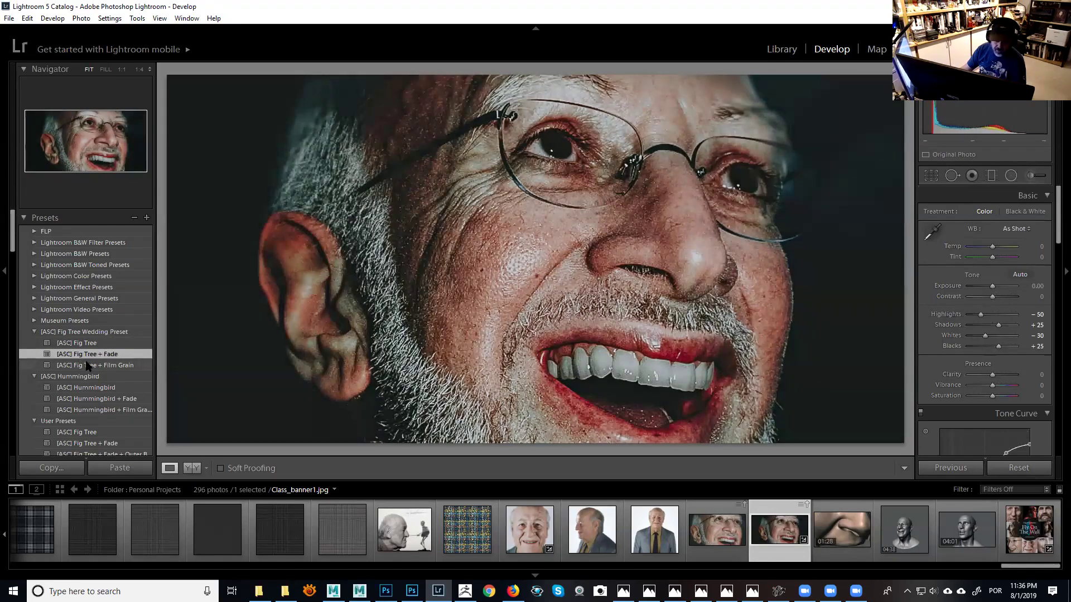
{"action": "left_click", "coordinate": [89, 366]}
{"action": "left_click", "coordinate": [102, 390]}
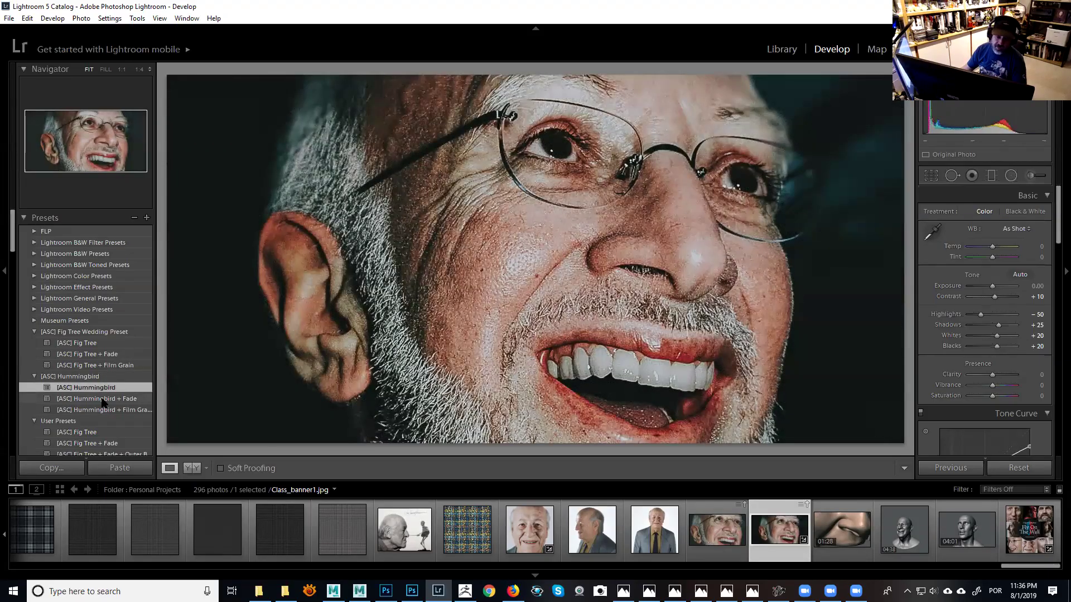
{"action": "left_click", "coordinate": [103, 400]}
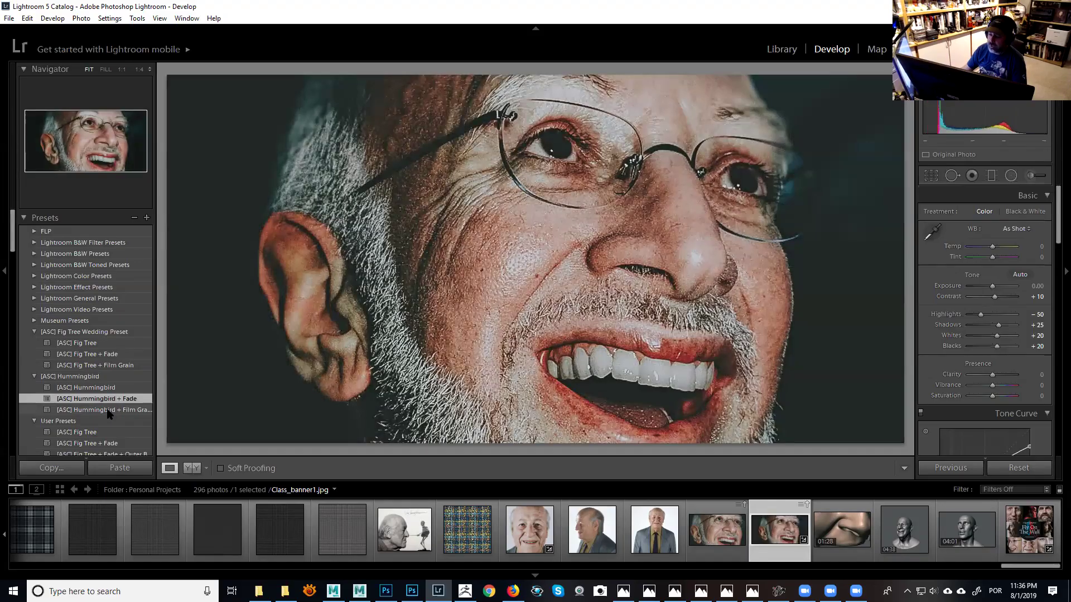
{"action": "left_click", "coordinate": [107, 411]}
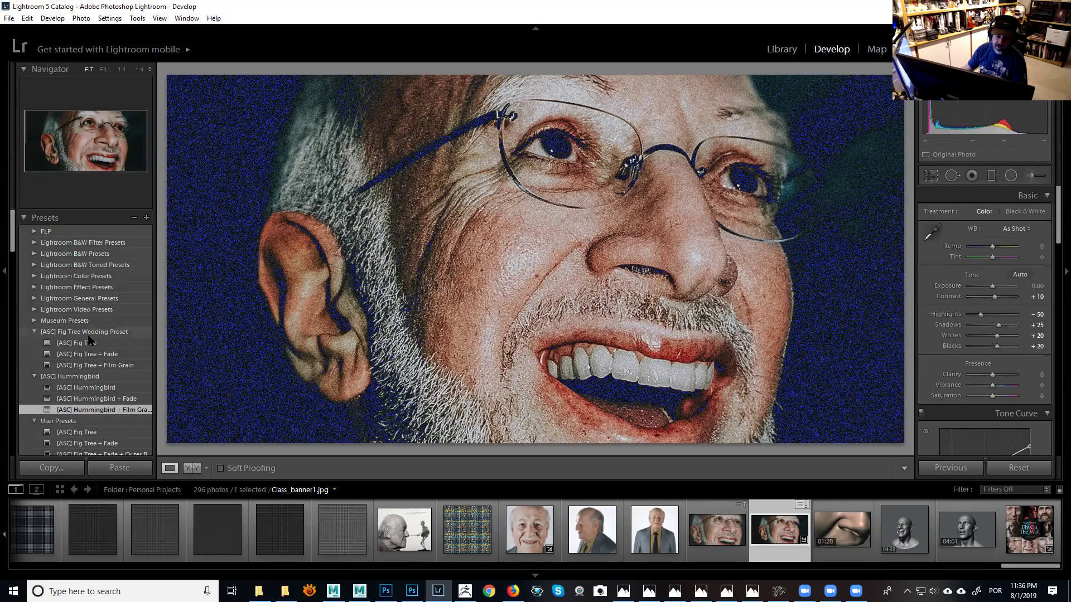
Try the B&W Bluish user preset on Class_banner1.jpg, and replace it with B&W Bluish 2.
{"action": "scroll", "coordinate": [98, 386], "scroll_direction": "down", "scroll_amount": 5}
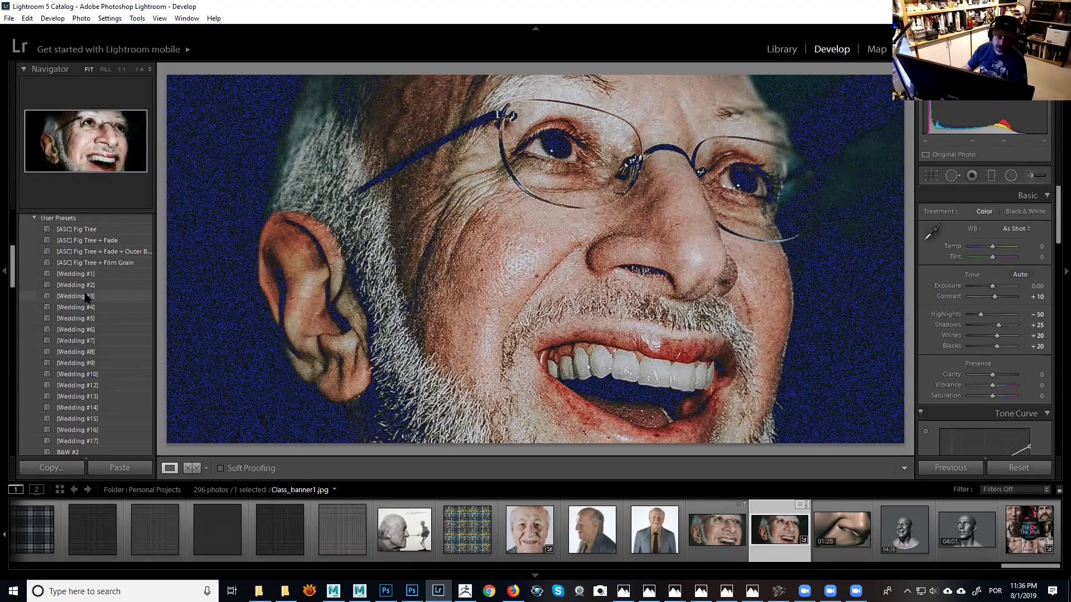
{"action": "scroll", "coordinate": [87, 297], "scroll_direction": "down", "scroll_amount": 2}
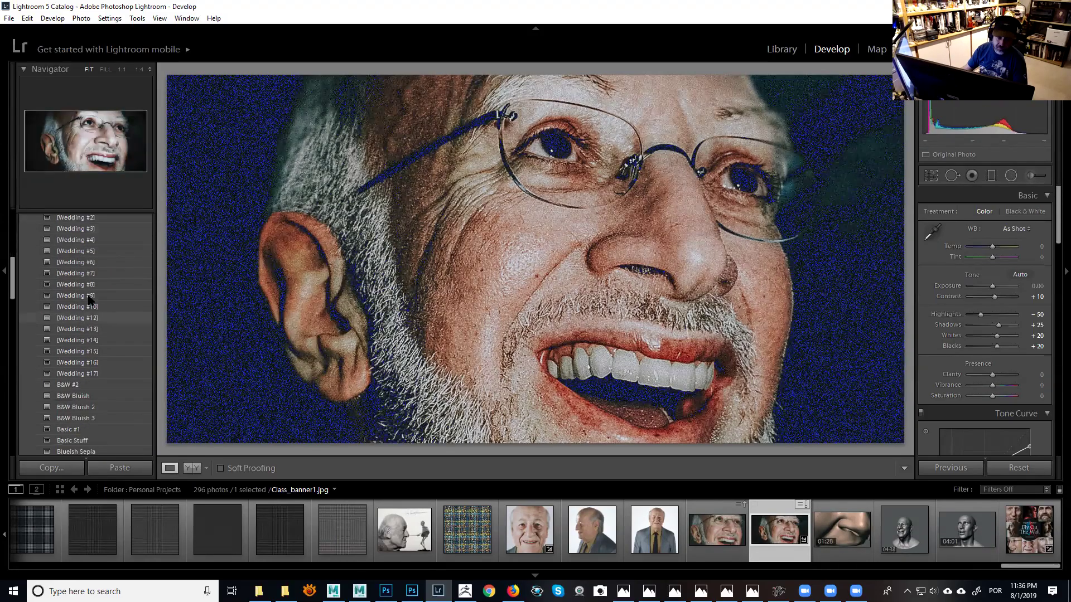
{"action": "left_click", "coordinate": [84, 396]}
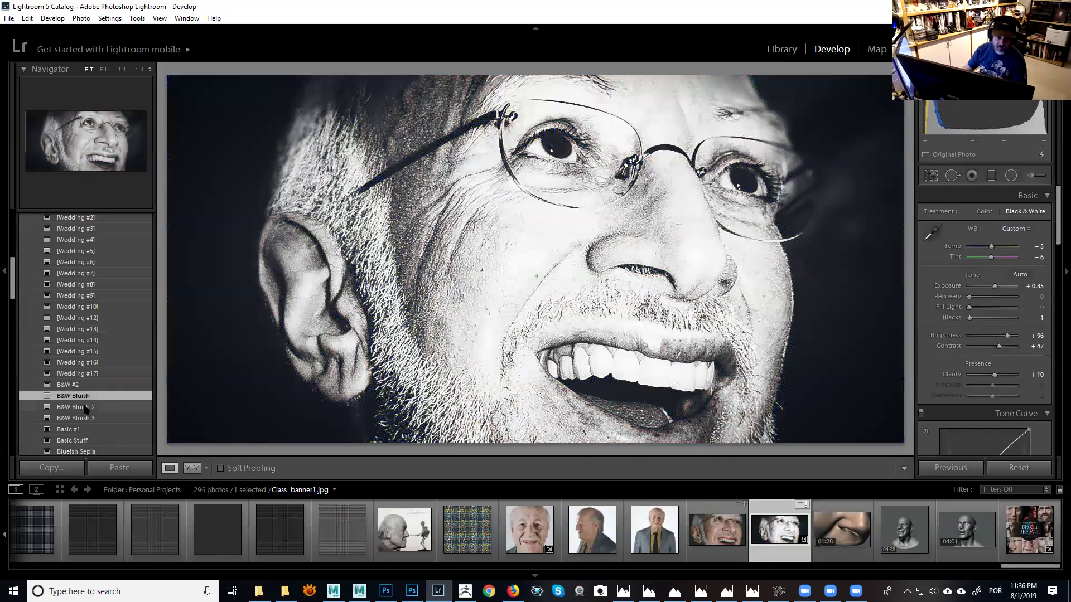
{"action": "left_click", "coordinate": [85, 412]}
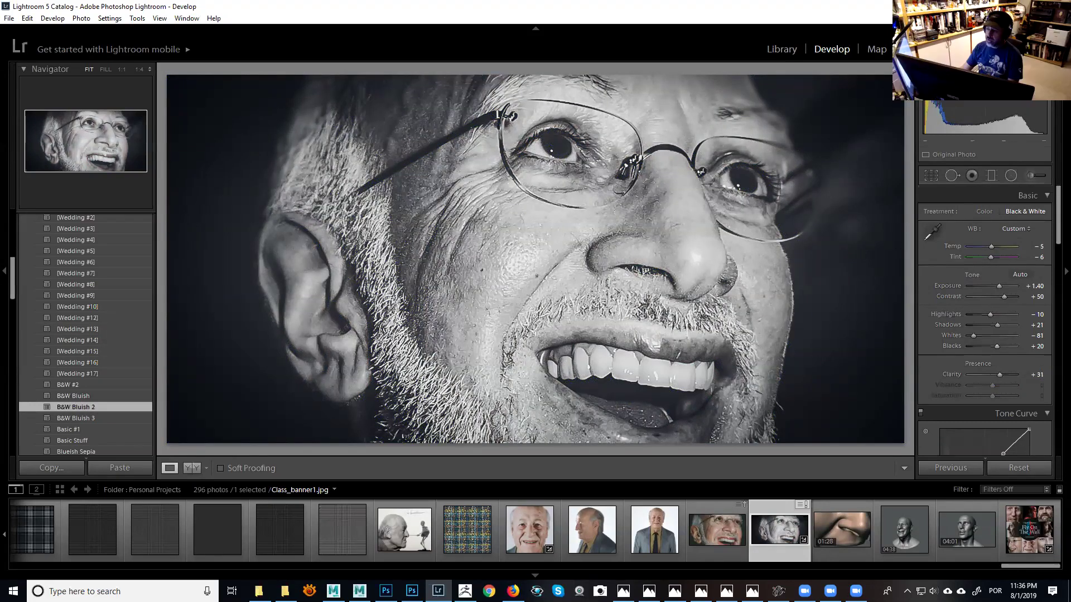
Quit Lightroom, skipping the catalog backup this time.
{"action": "key", "text": "ctrl+q"}
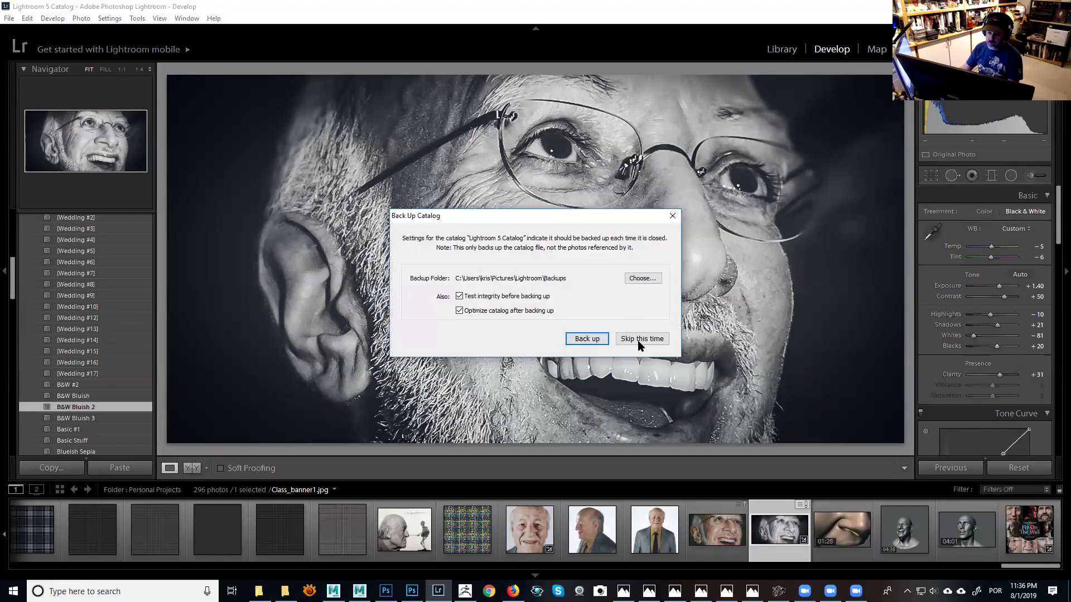
{"action": "left_click", "coordinate": [637, 340]}
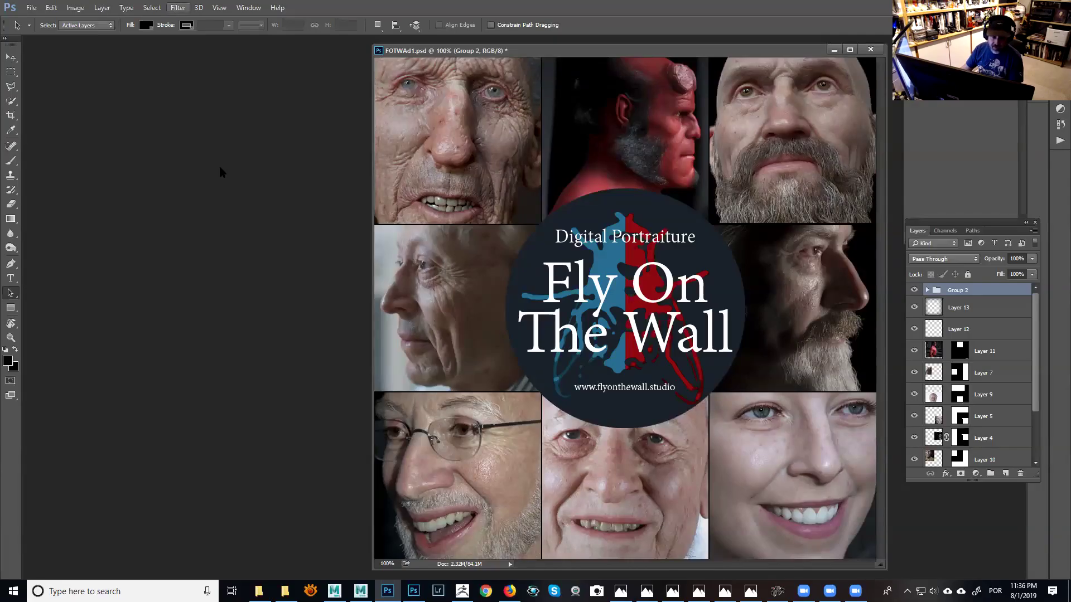
Select Layer 11 in FOTWAd1.psd in Photoshop and examine the available Alien Skin filters.
{"action": "key", "text": "alt+t"}
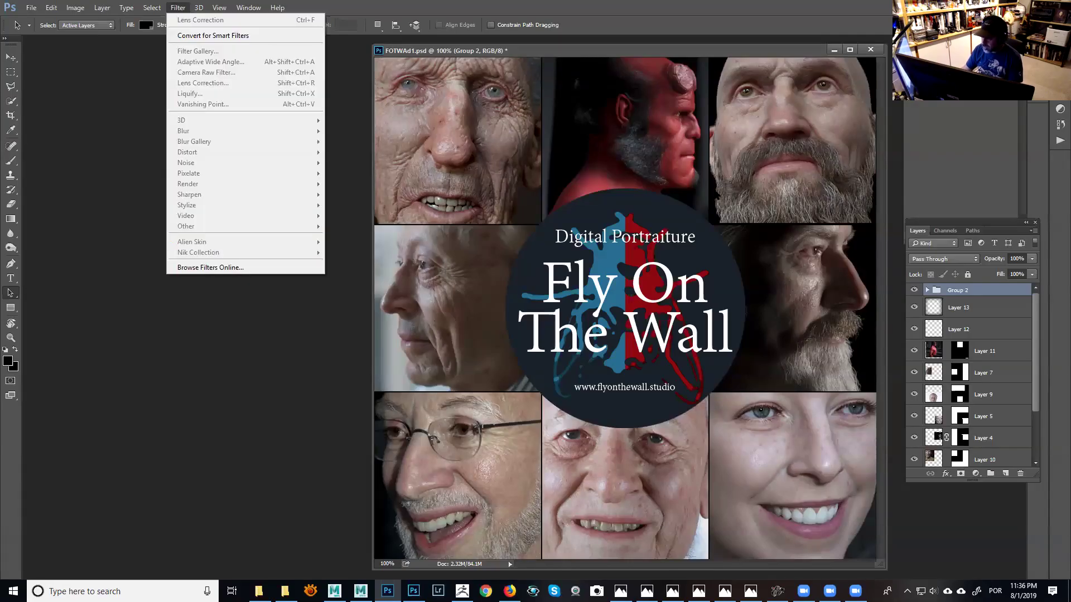
{"action": "key", "text": "Escape"}
{"action": "left_click", "coordinate": [928, 351]}
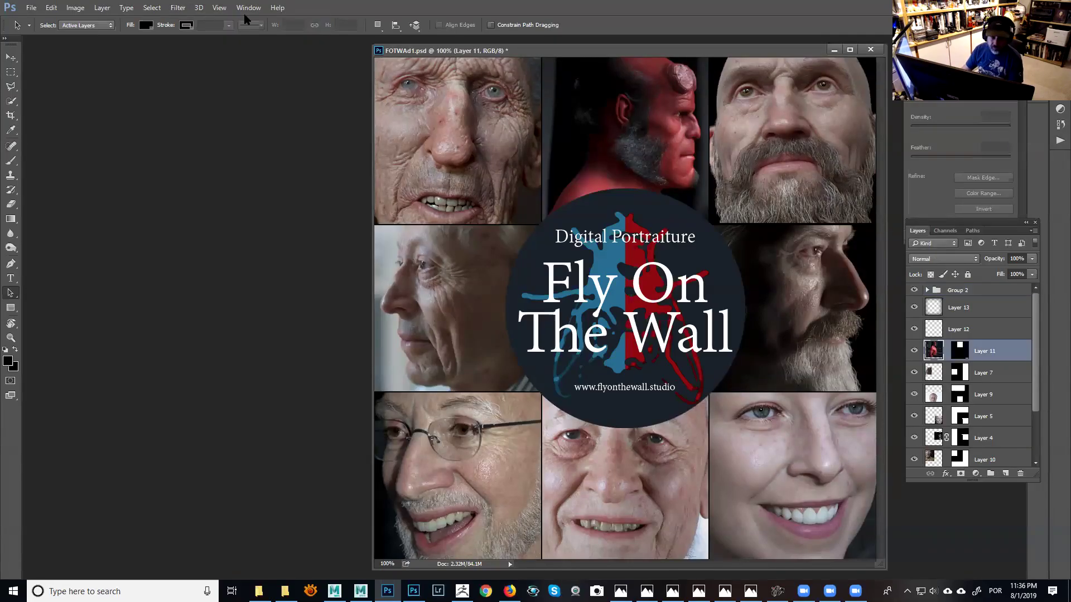
{"action": "key", "text": "Down"}
{"action": "mouse_move", "coordinate": [313, 241]}
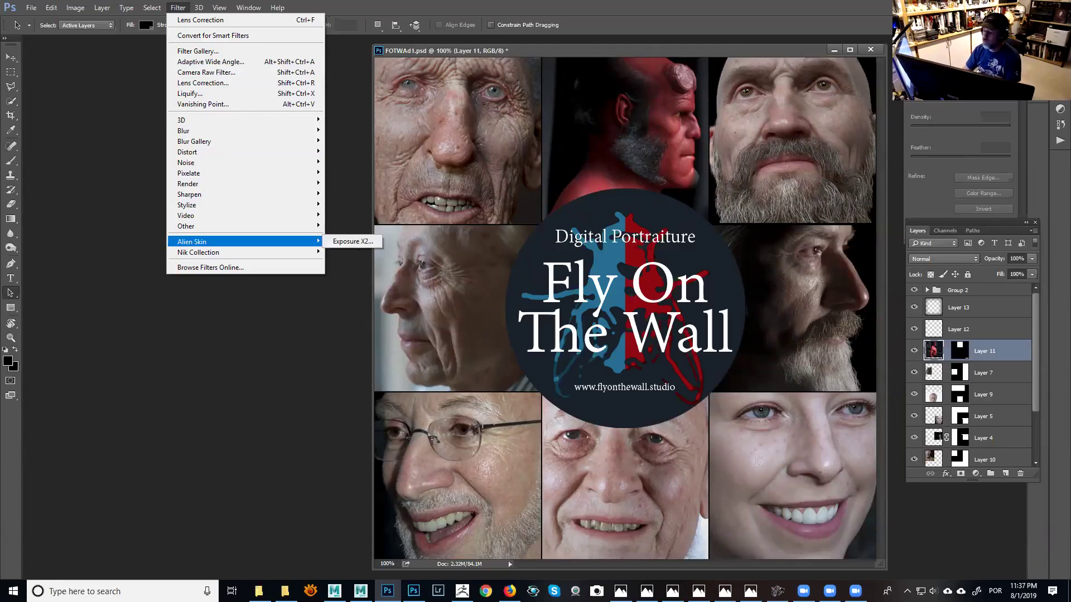
{"action": "left_click", "coordinate": [384, 290]}
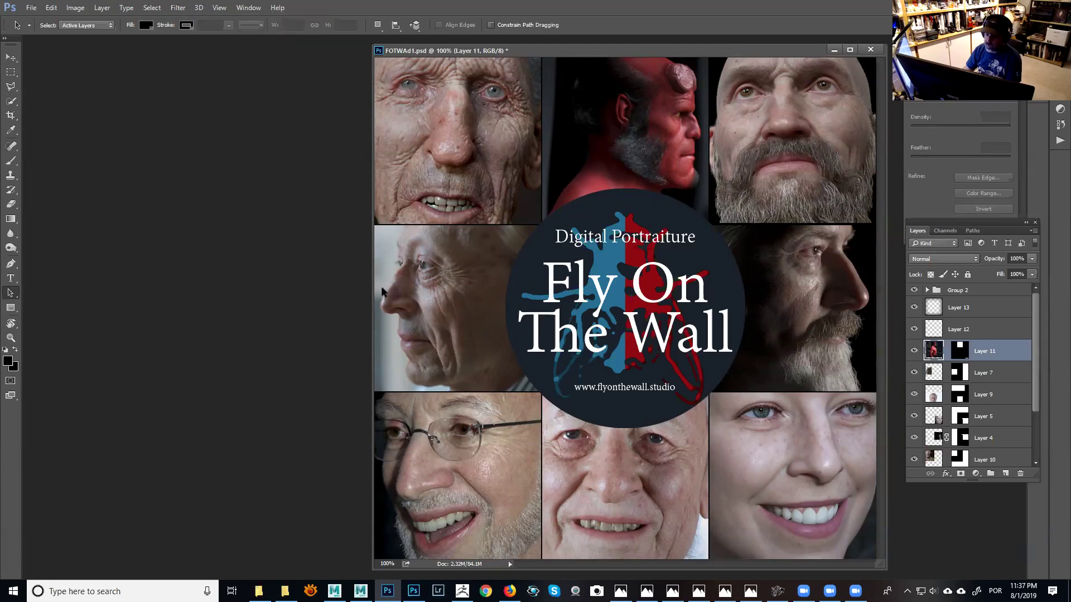